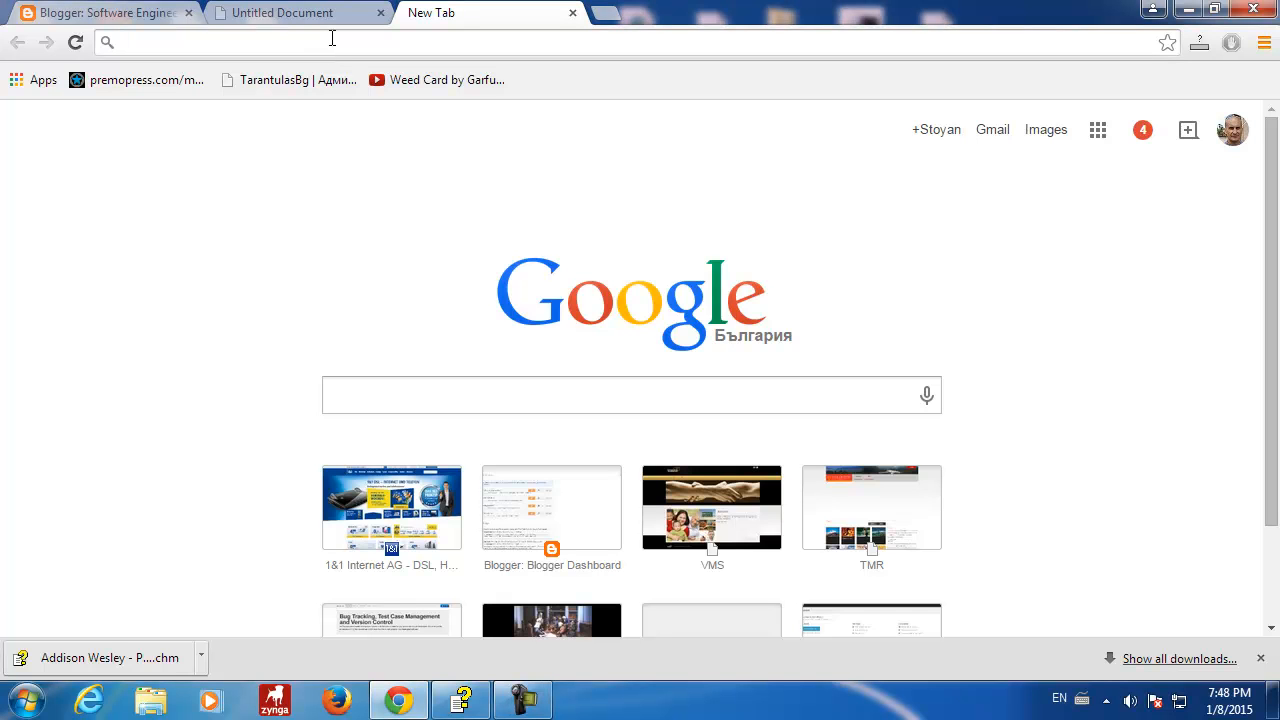
- Load wordpress.com in the new tab from the address-bar suggestion
type("wor")
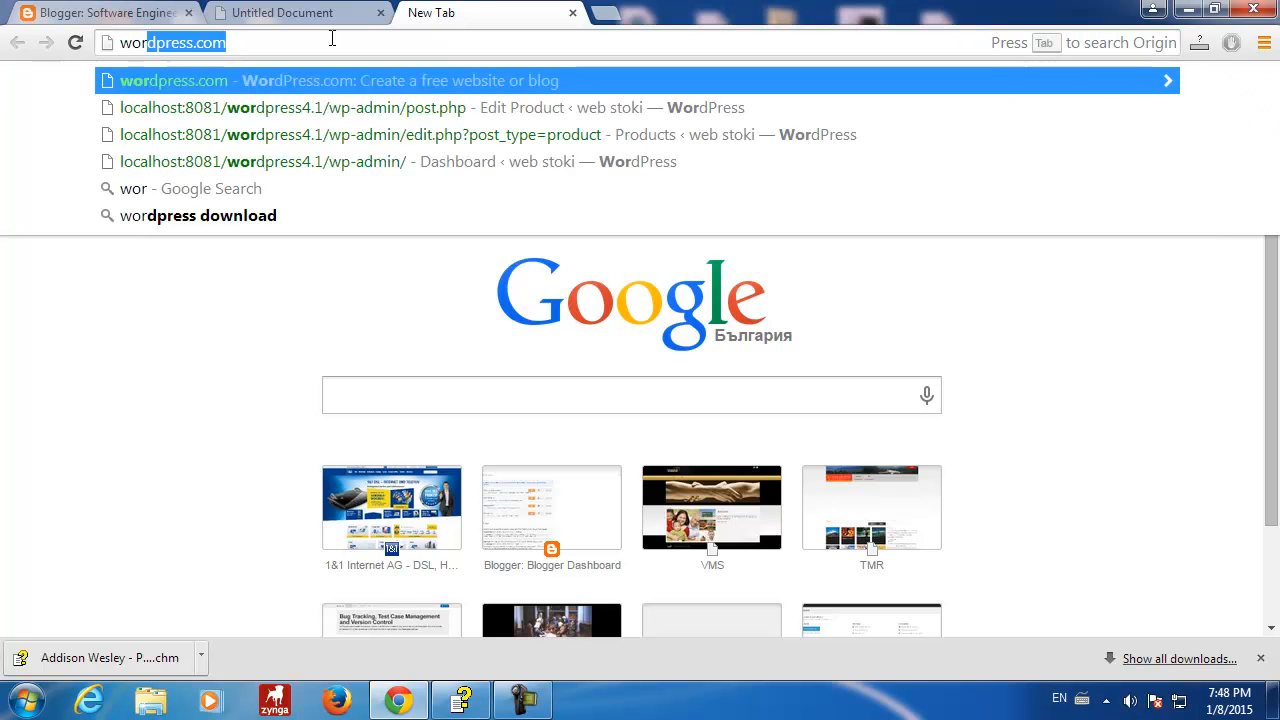
key("Return")
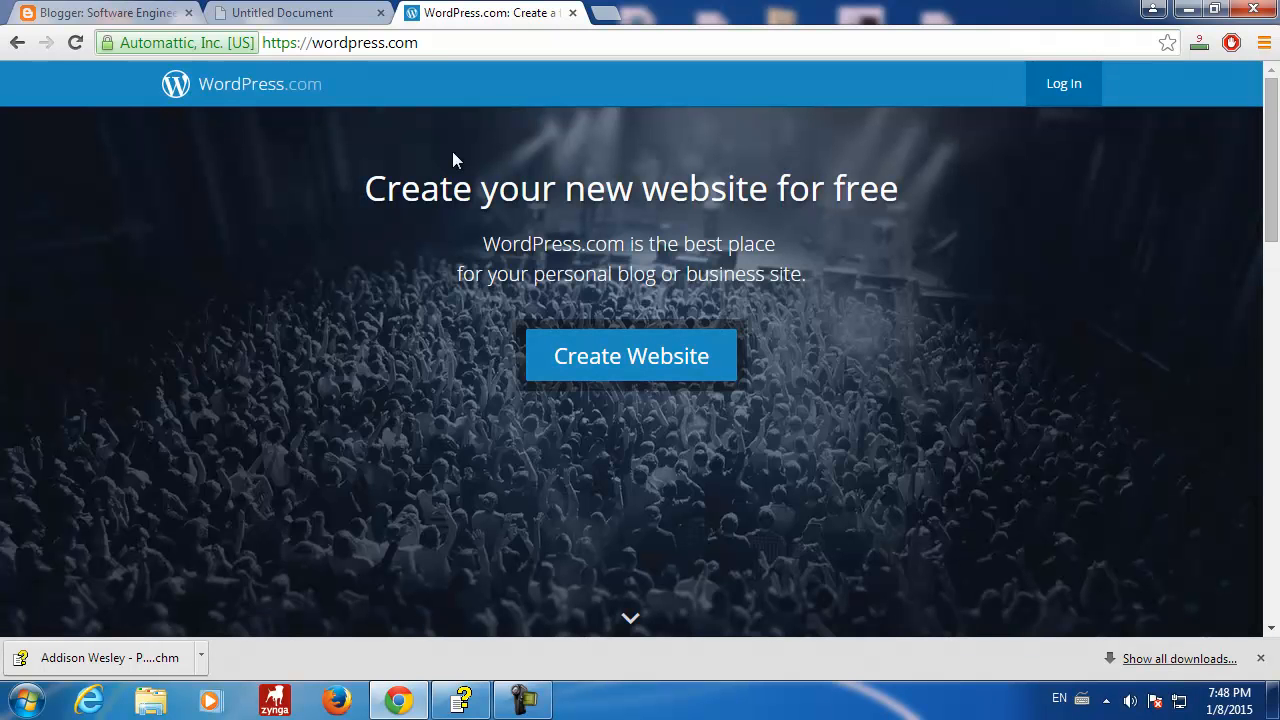
left_click(484, 44)
left_click_drag(443, 43, 3, 9)
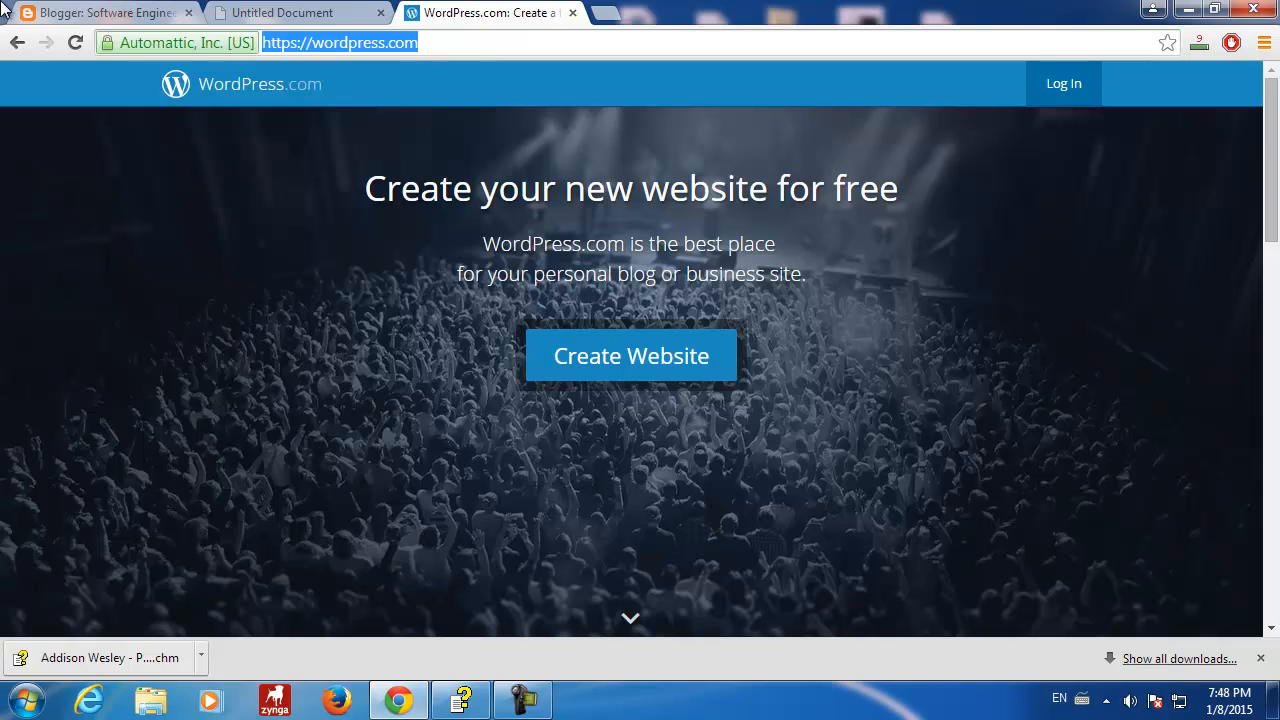
- Peek at the Create Website sign-up form, then return and scroll through the free website offer
left_click(603, 376)
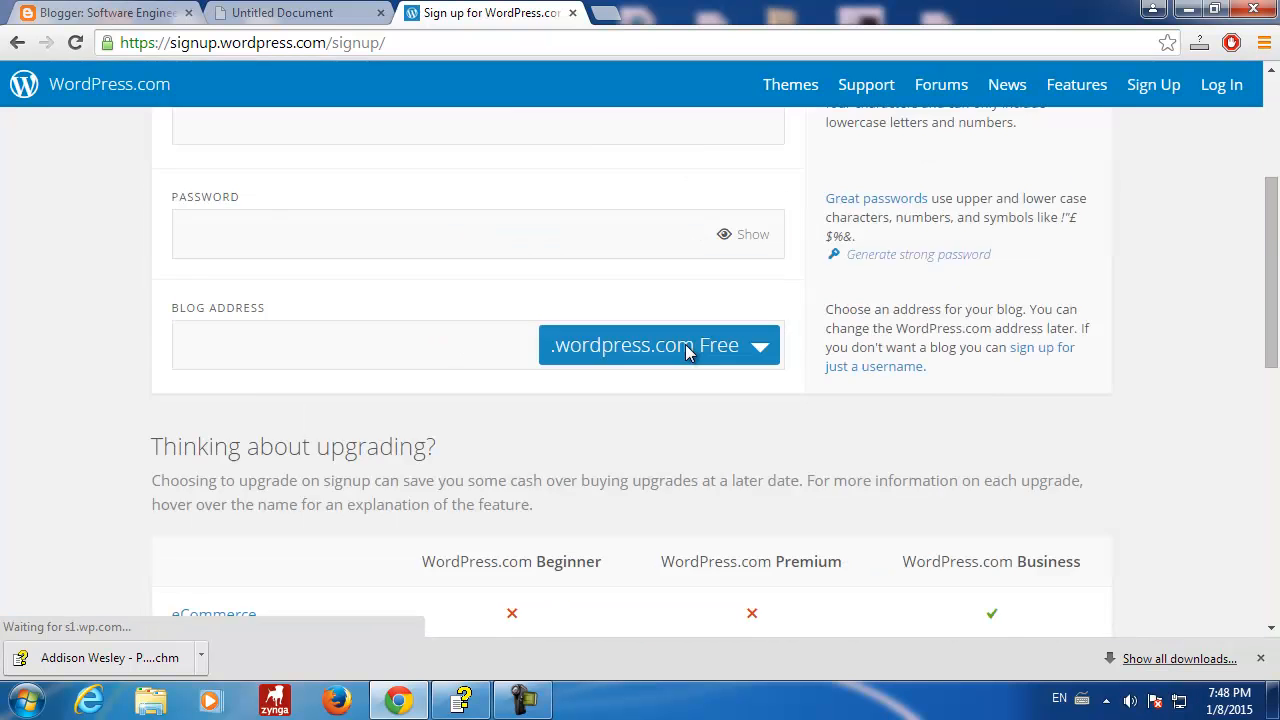
left_click(17, 42)
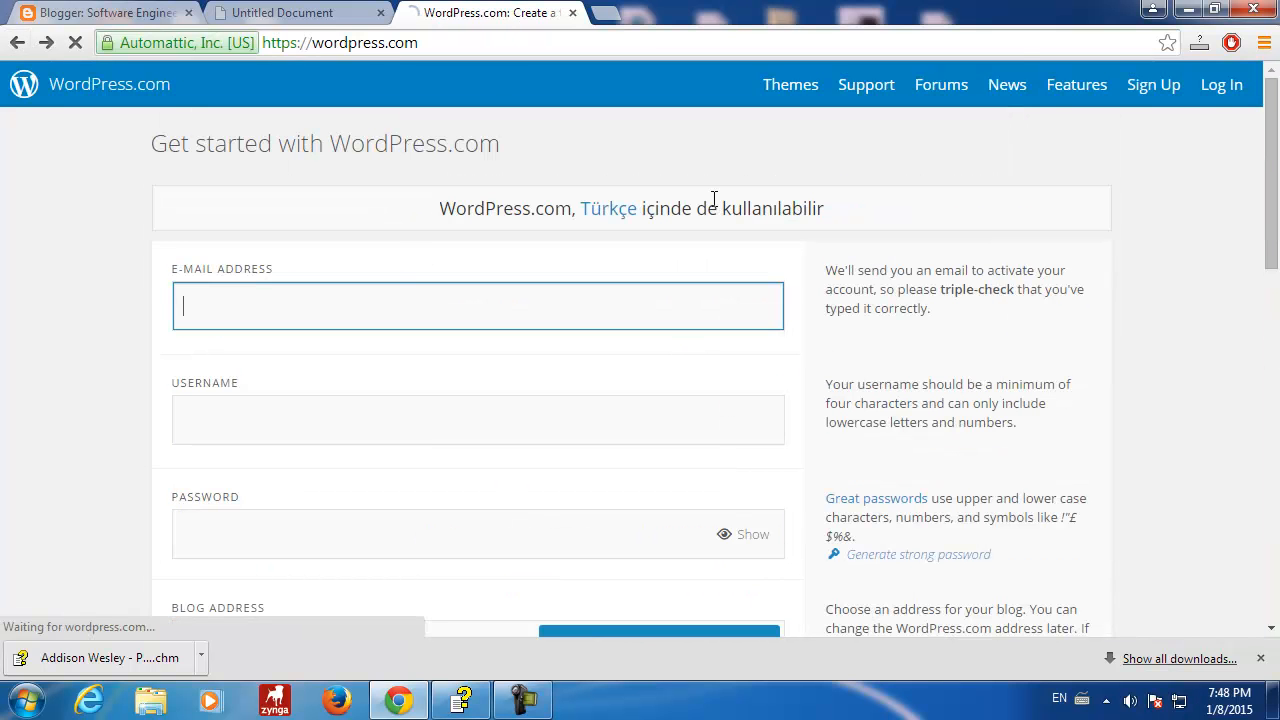
scroll(663, 439, "down", 10)
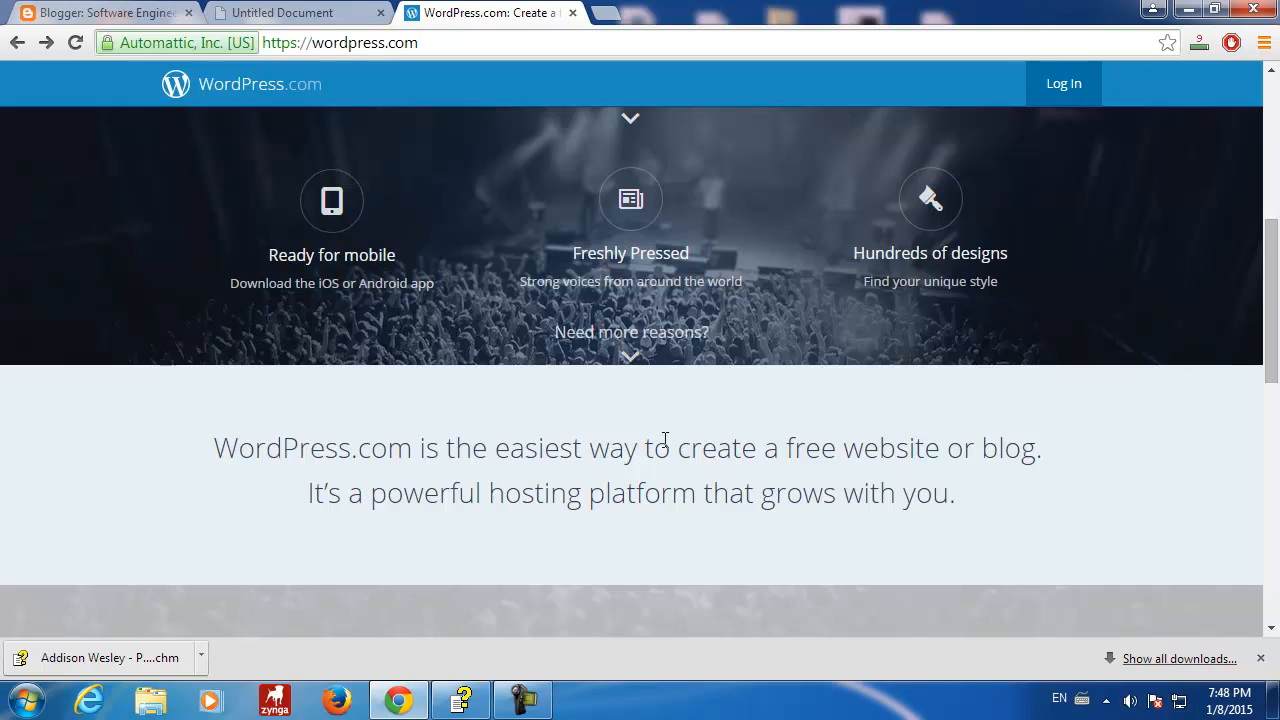
scroll(663, 448, "down", 2)
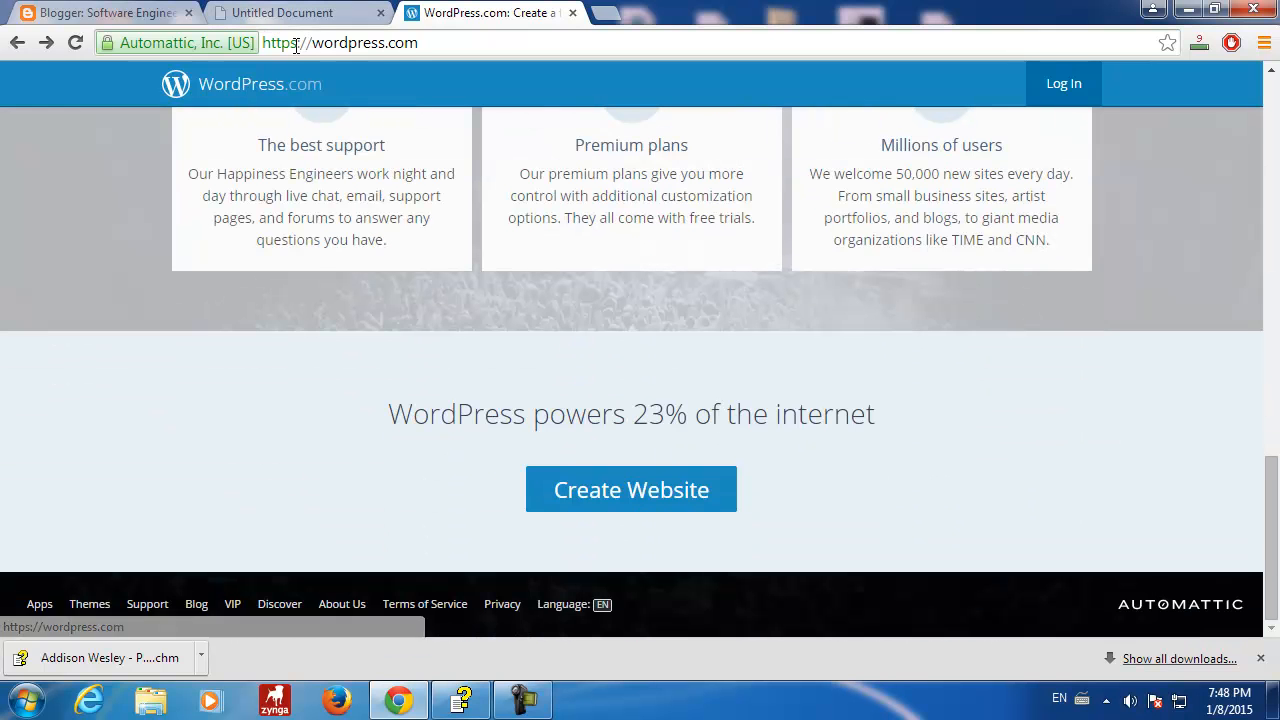
left_click(410, 45)
- Search Google for 'wordpress download' and open the wordpress.org Download WordPress page
type("wordpress d")
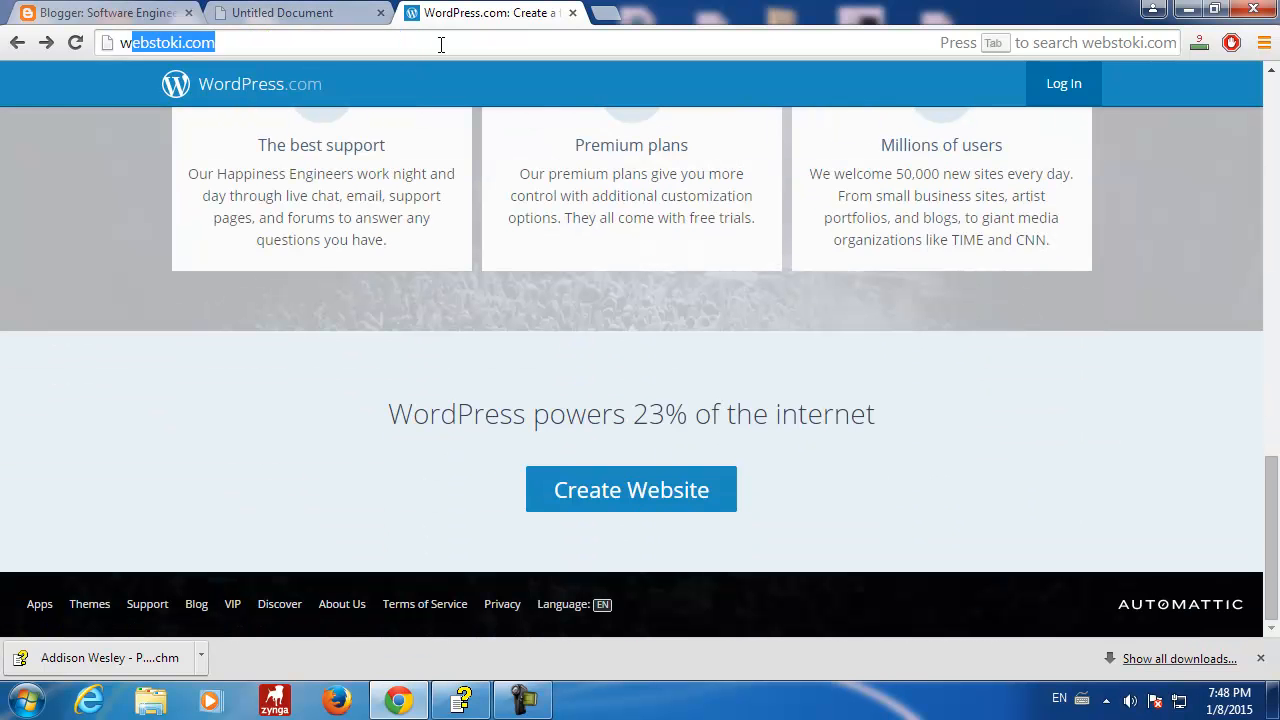
type("ownloa")
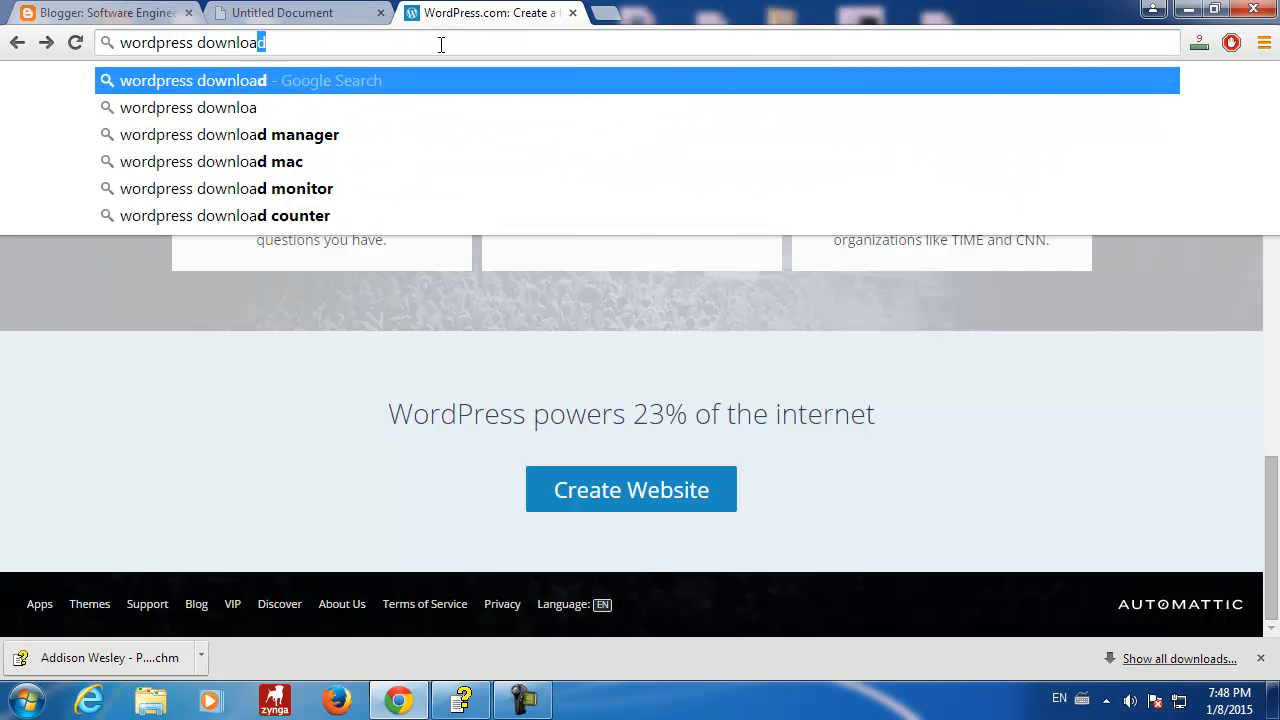
key("Return")
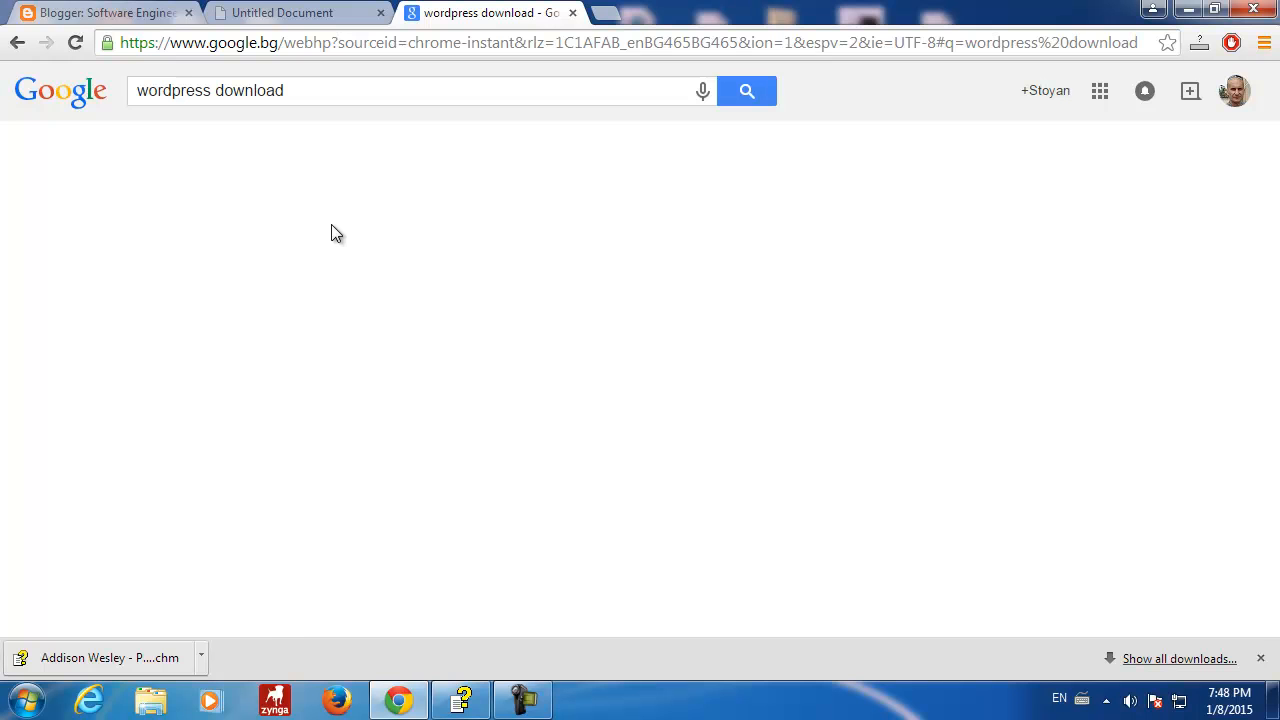
left_click(299, 247)
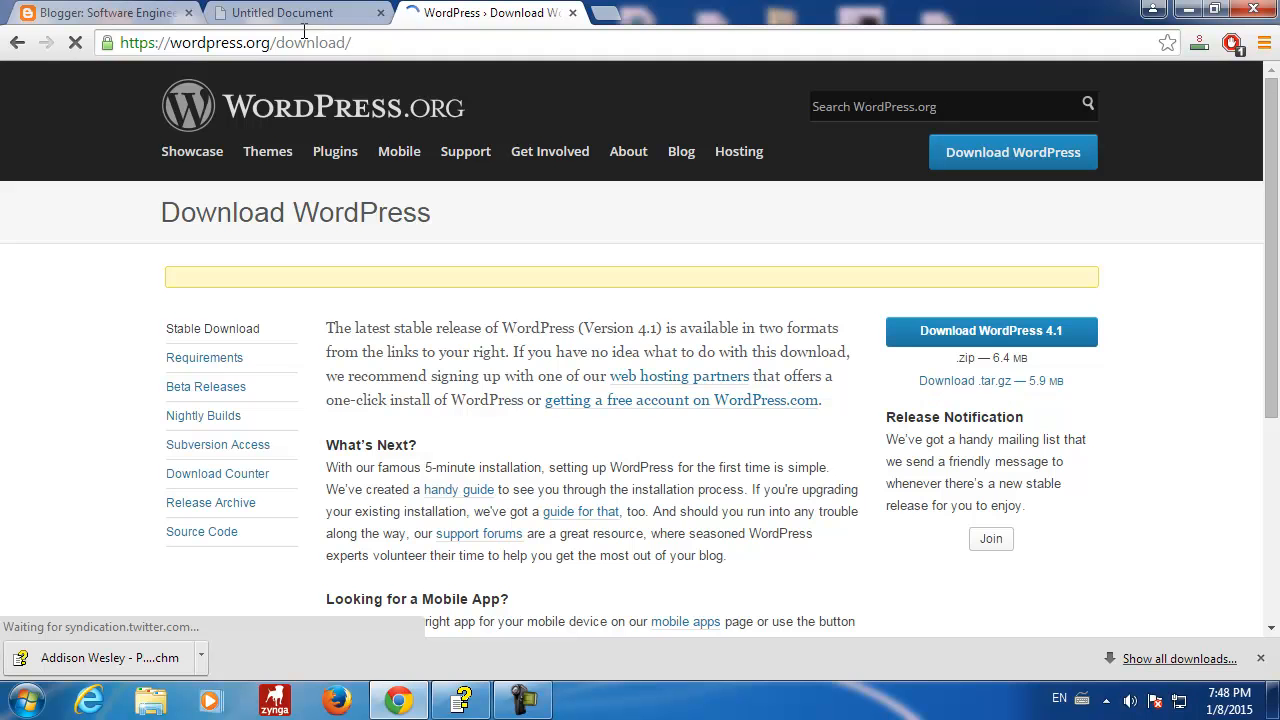
- Circle the wordpress.org/download/ address in red with ZoomIt, then clear the annotation
left_click(30, 704)
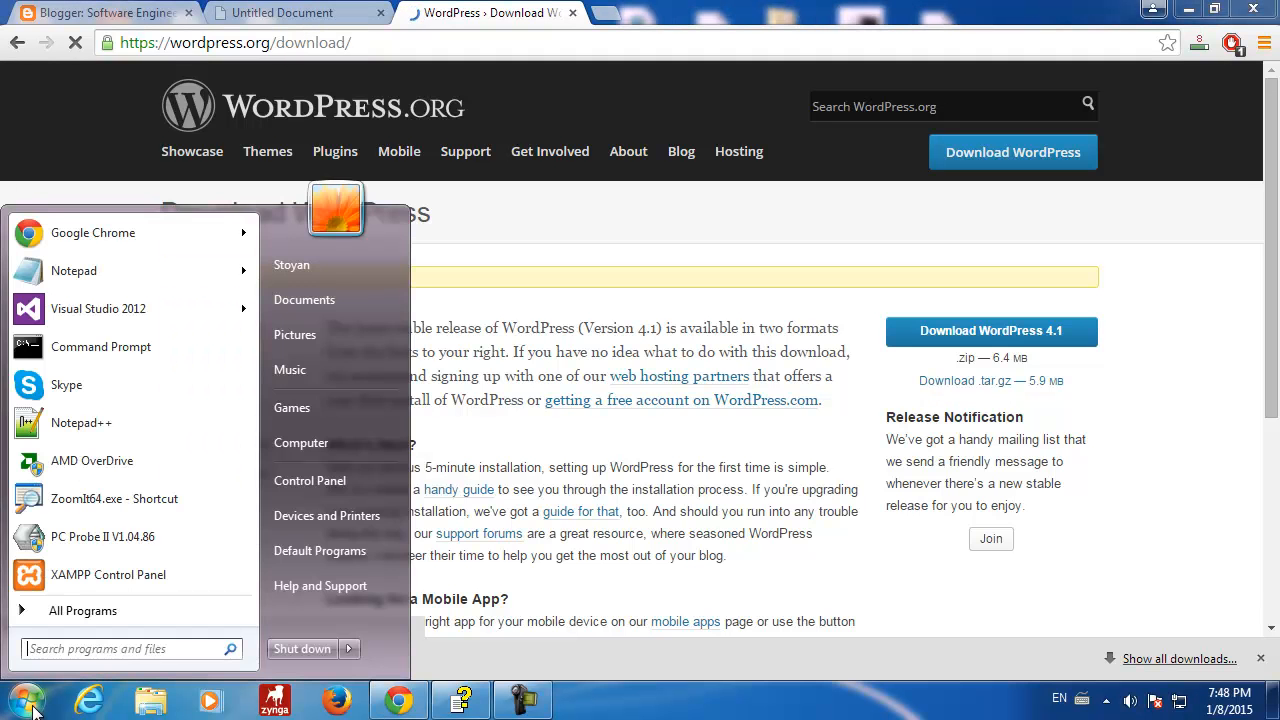
left_click(89, 500)
key("ctrl+1")
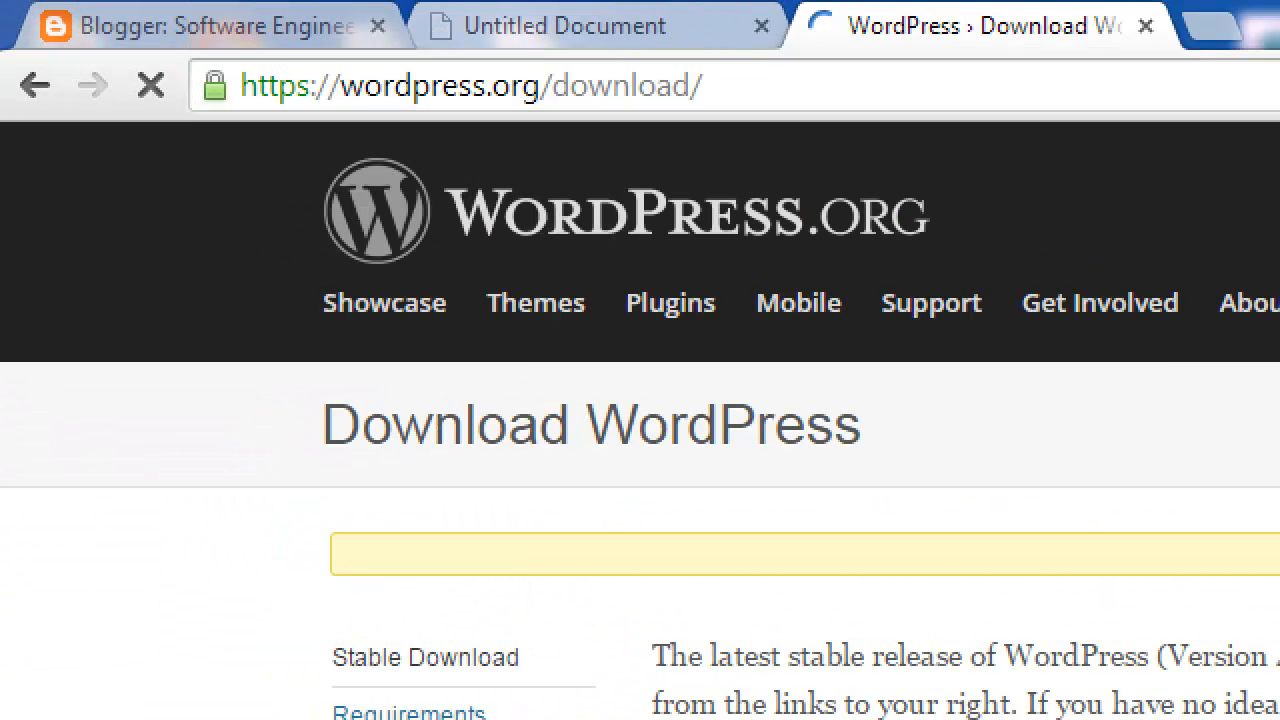
scroll(640, 360, "up", 2)
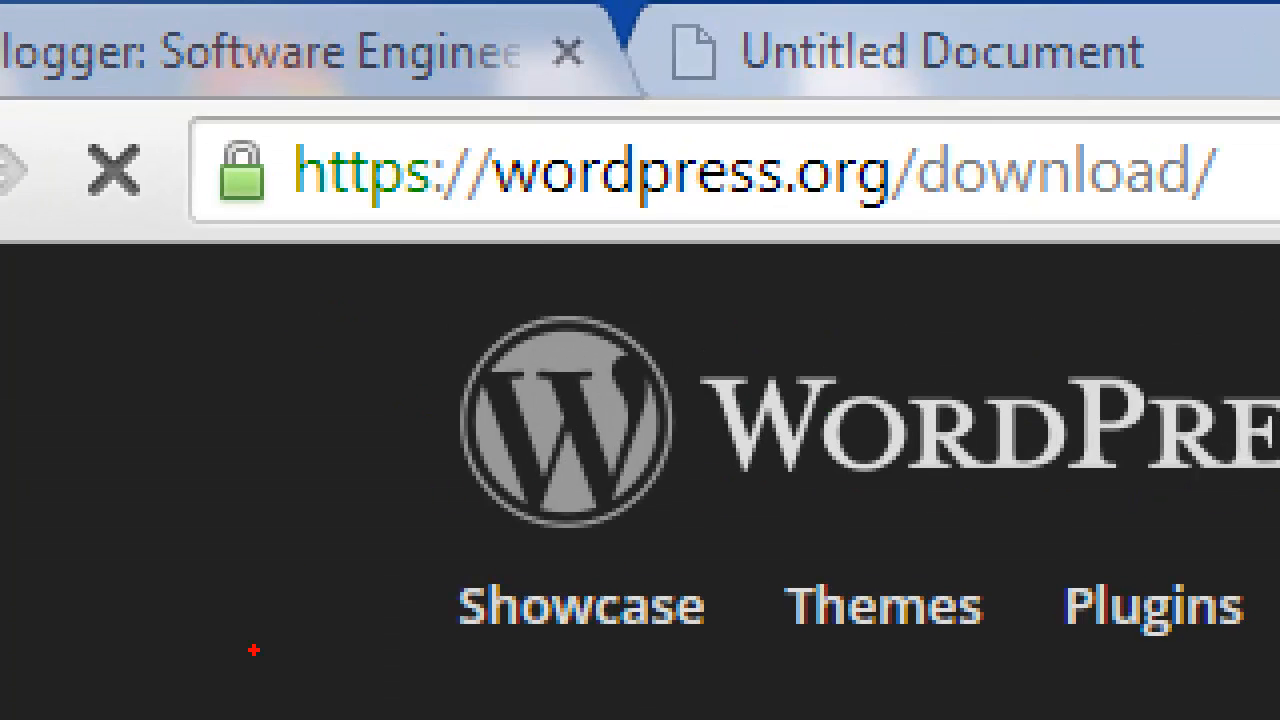
mouse_move(293, 118)
left_mouse_down()
mouse_move(110, 290)
mouse_move(1275, 300)
mouse_move(1240, 115)
mouse_move(224, 130)
left_mouse_up()
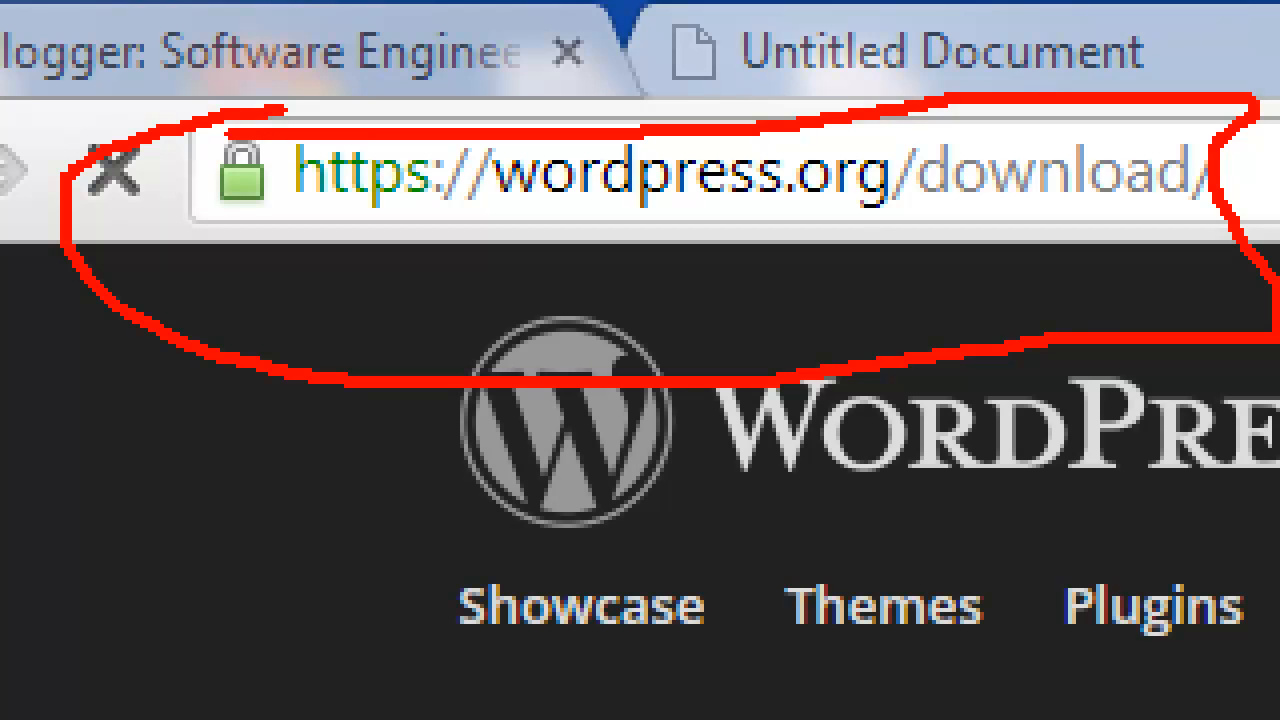
key("Escape")
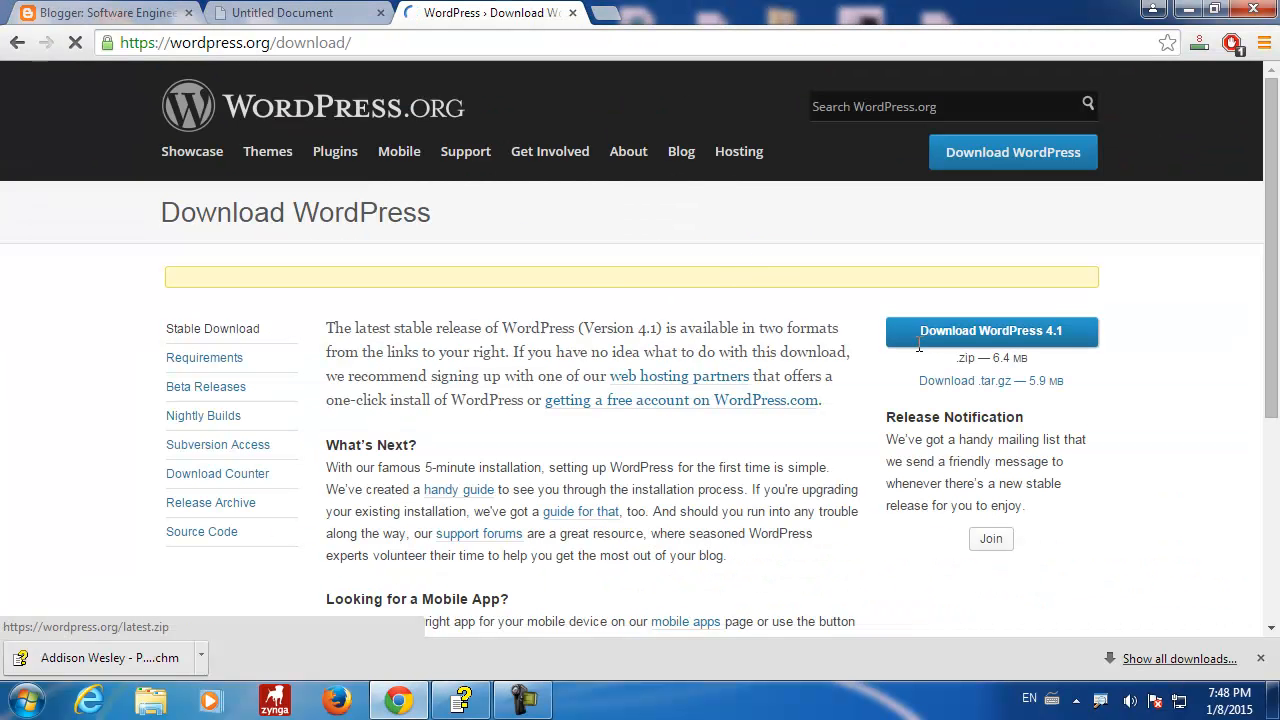
- Use Show in folder on the wordpress-4.1.zip download to reveal it in Downloads
left_click(522, 700)
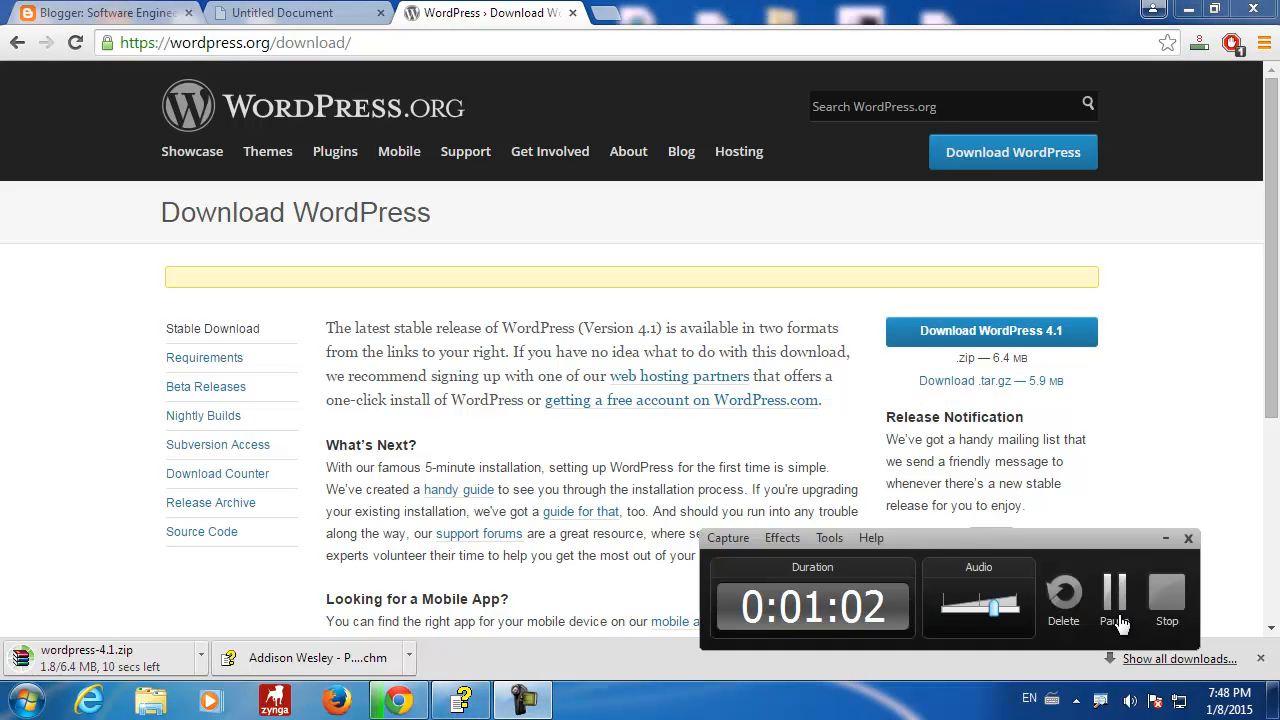
left_click(1112, 595)
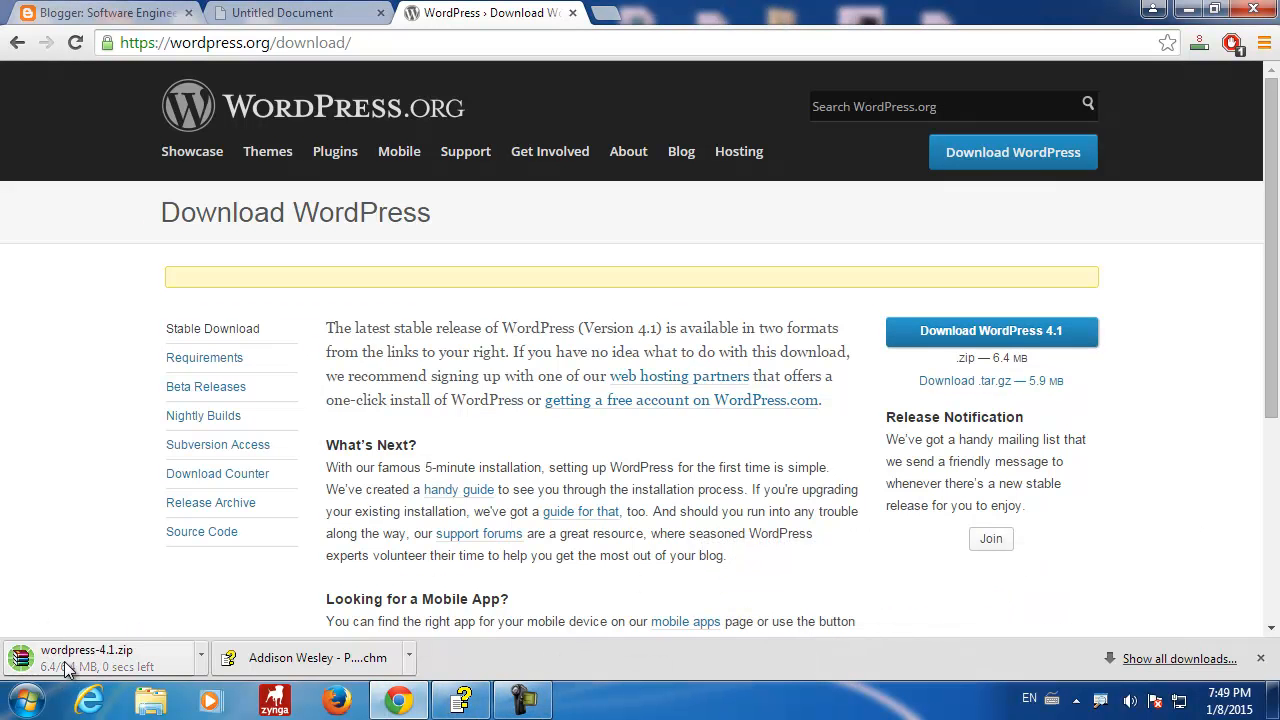
right_click(68, 666)
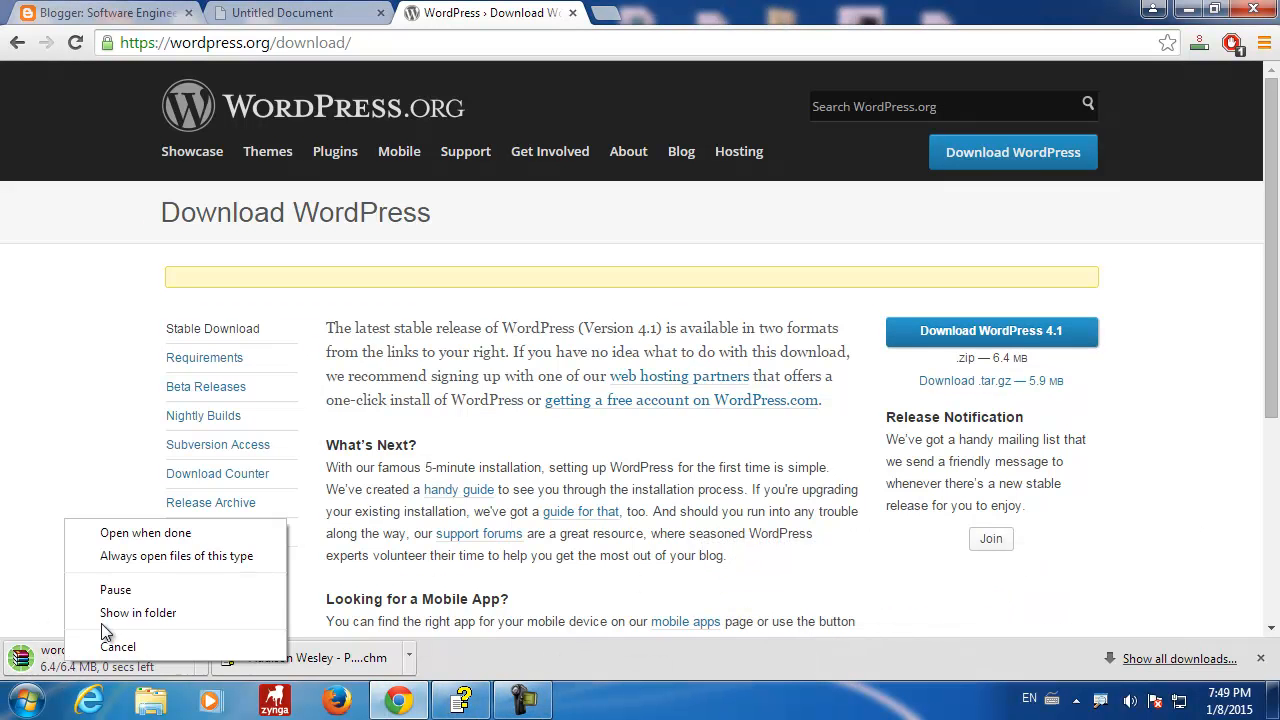
left_click(118, 614)
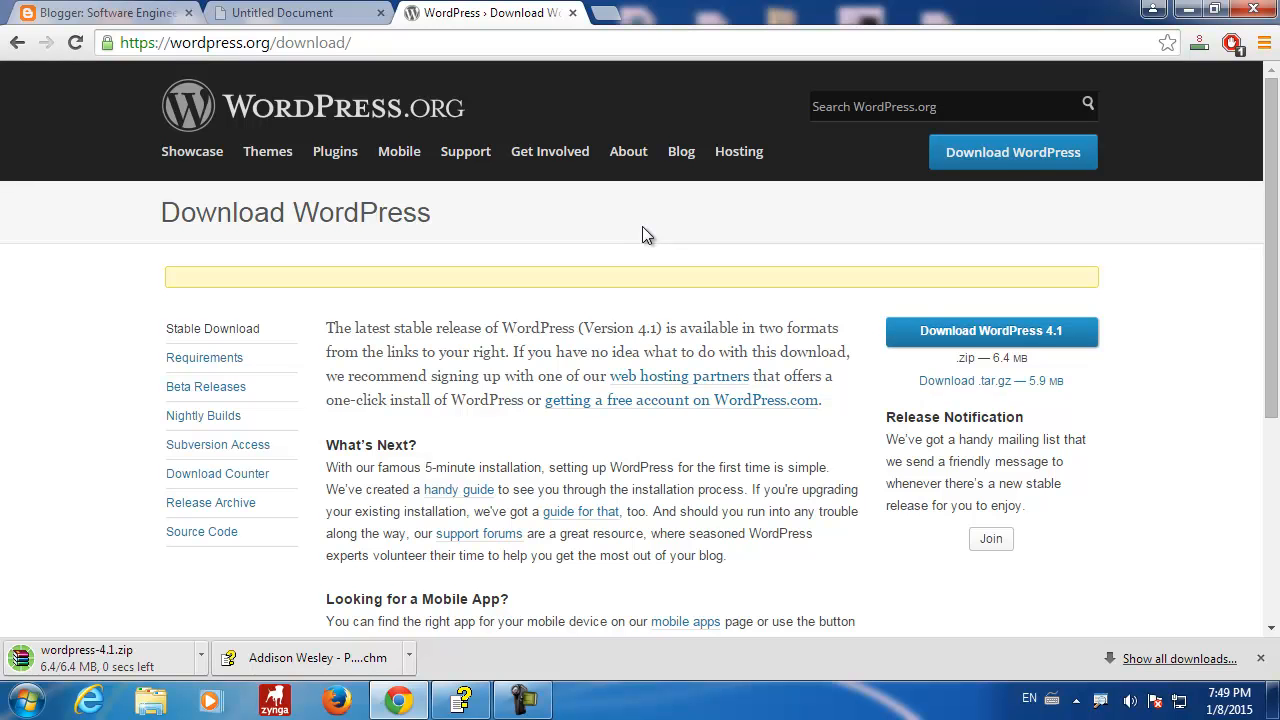
right_click(115, 645)
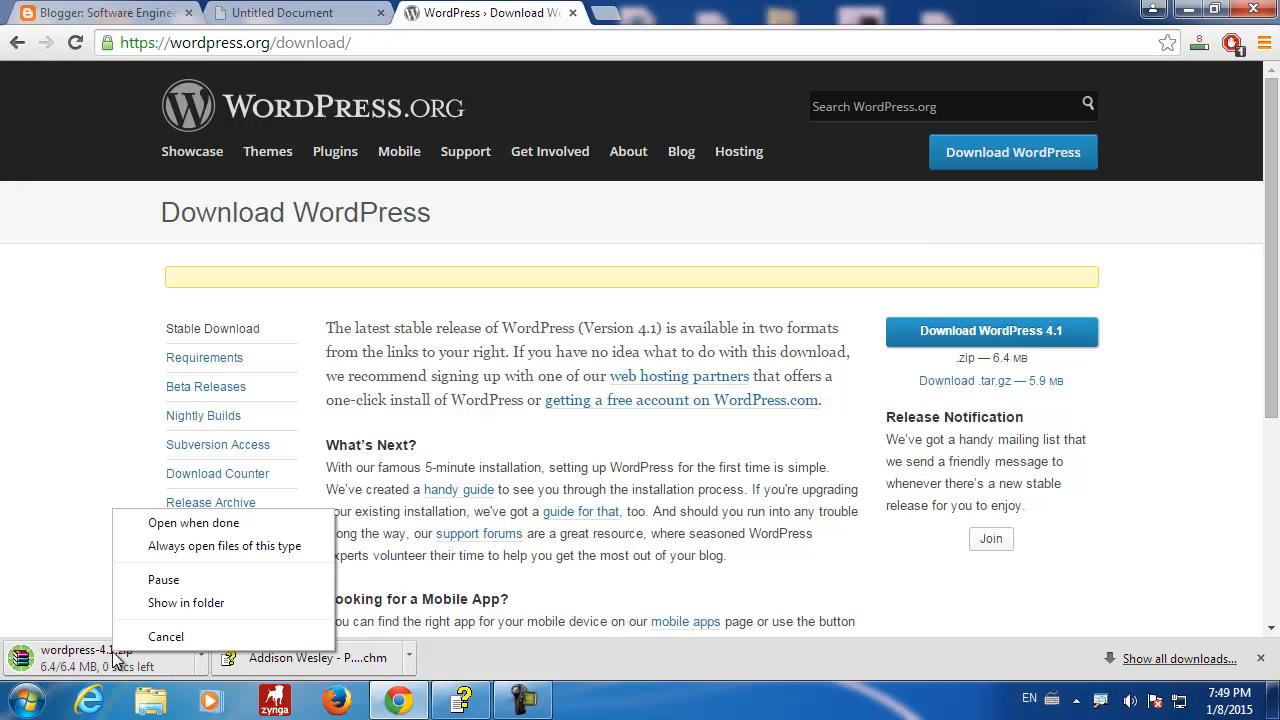
left_click(177, 610)
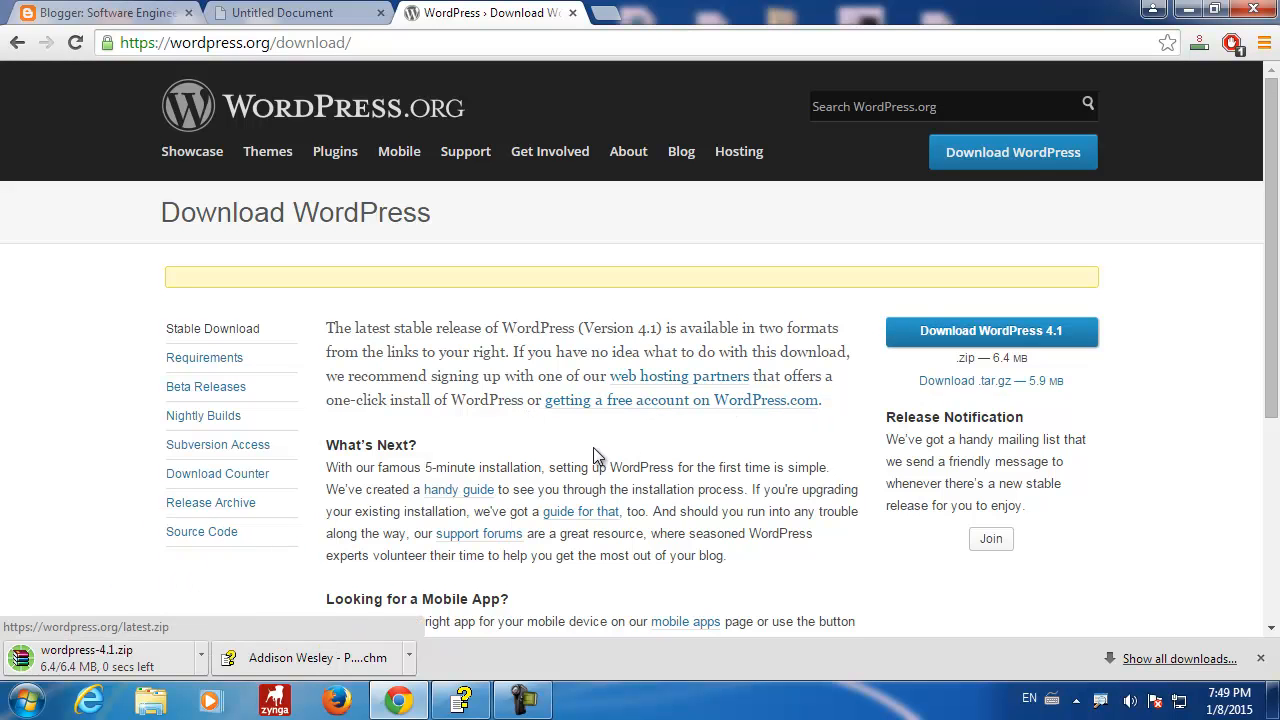
right_click(145, 658)
left_click(250, 603)
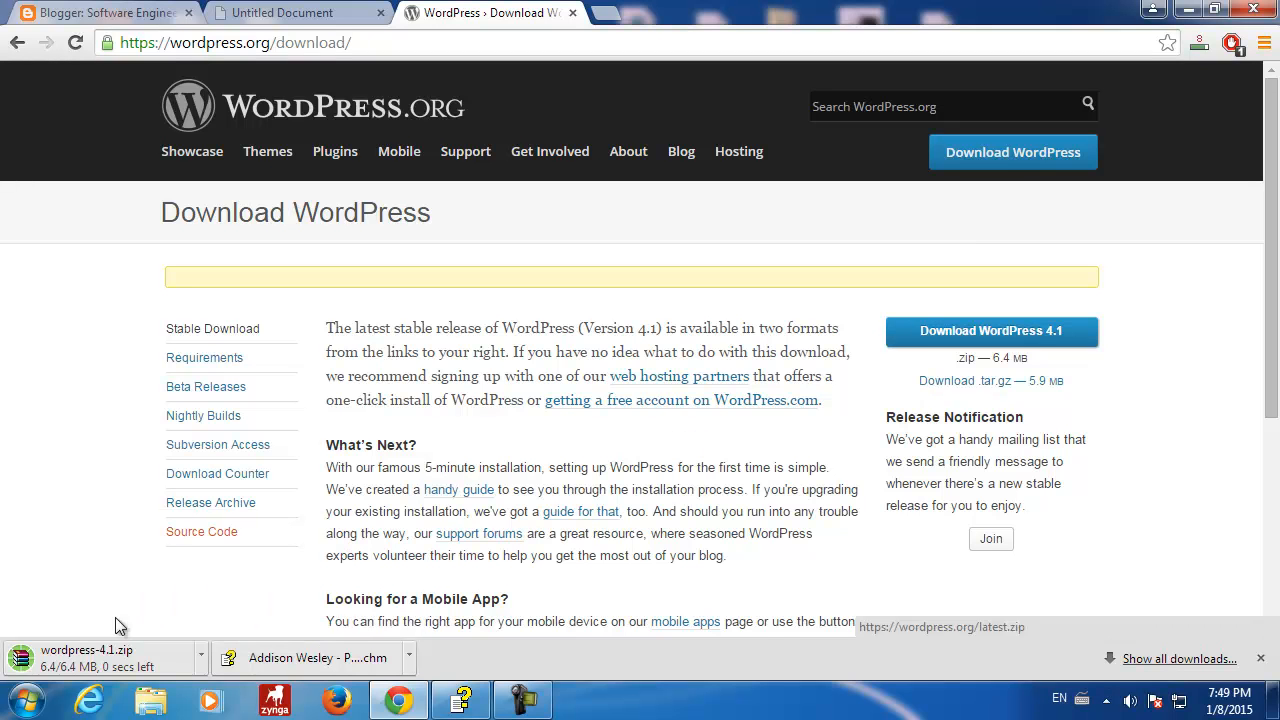
right_click(125, 658)
left_click(228, 600)
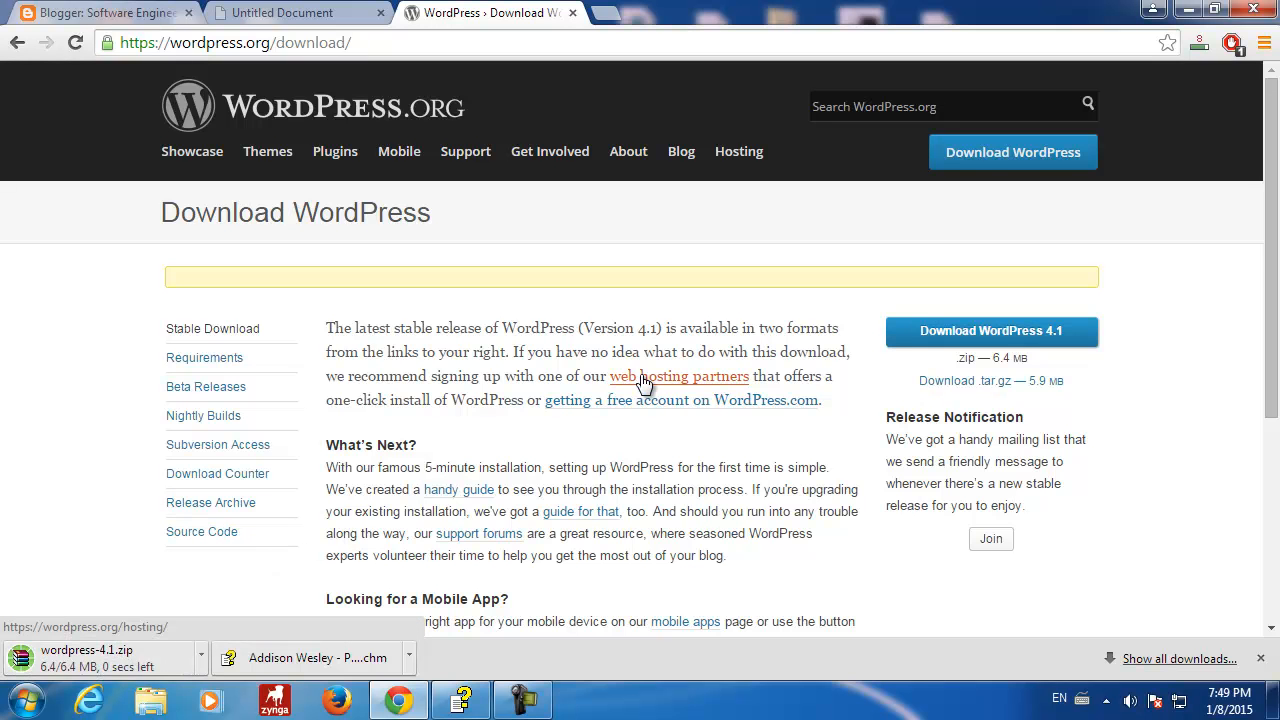
right_click(108, 658)
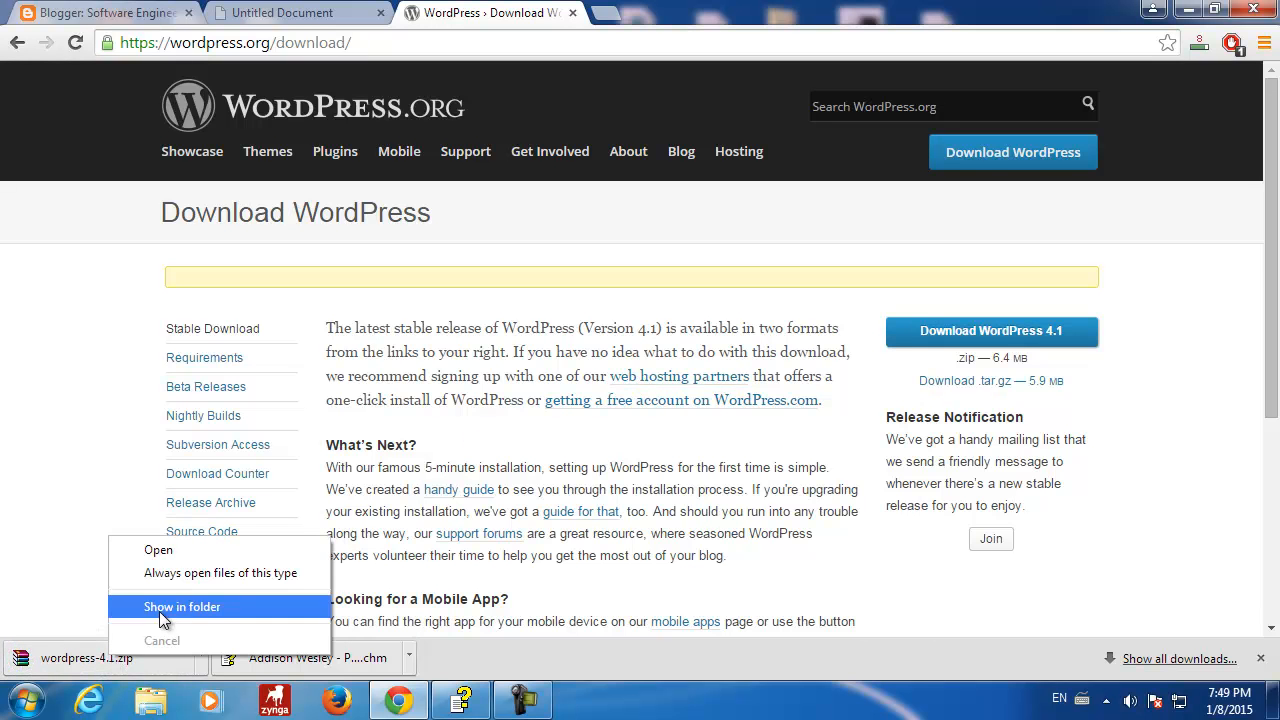
left_click(159, 611)
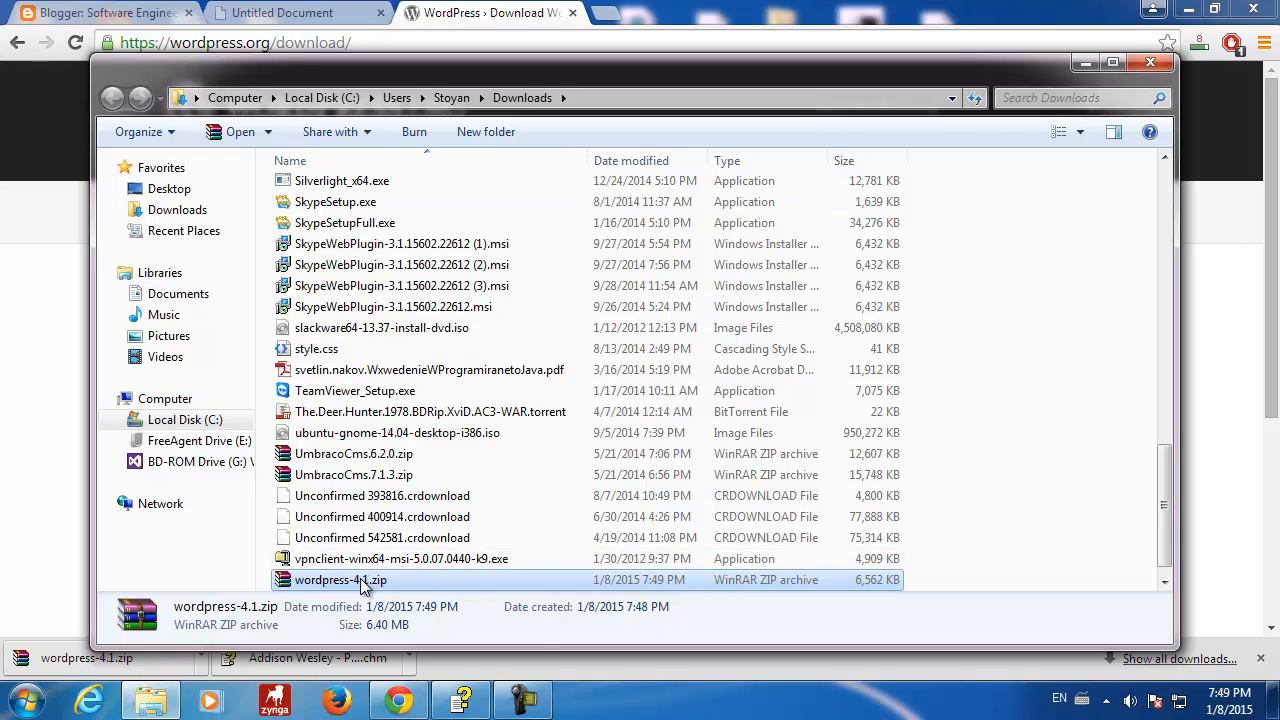
- Browse from Computer through Local Disk (C:) and xampp into htdocs, selecting the existing wordpress4.1 folder
left_click(28, 700)
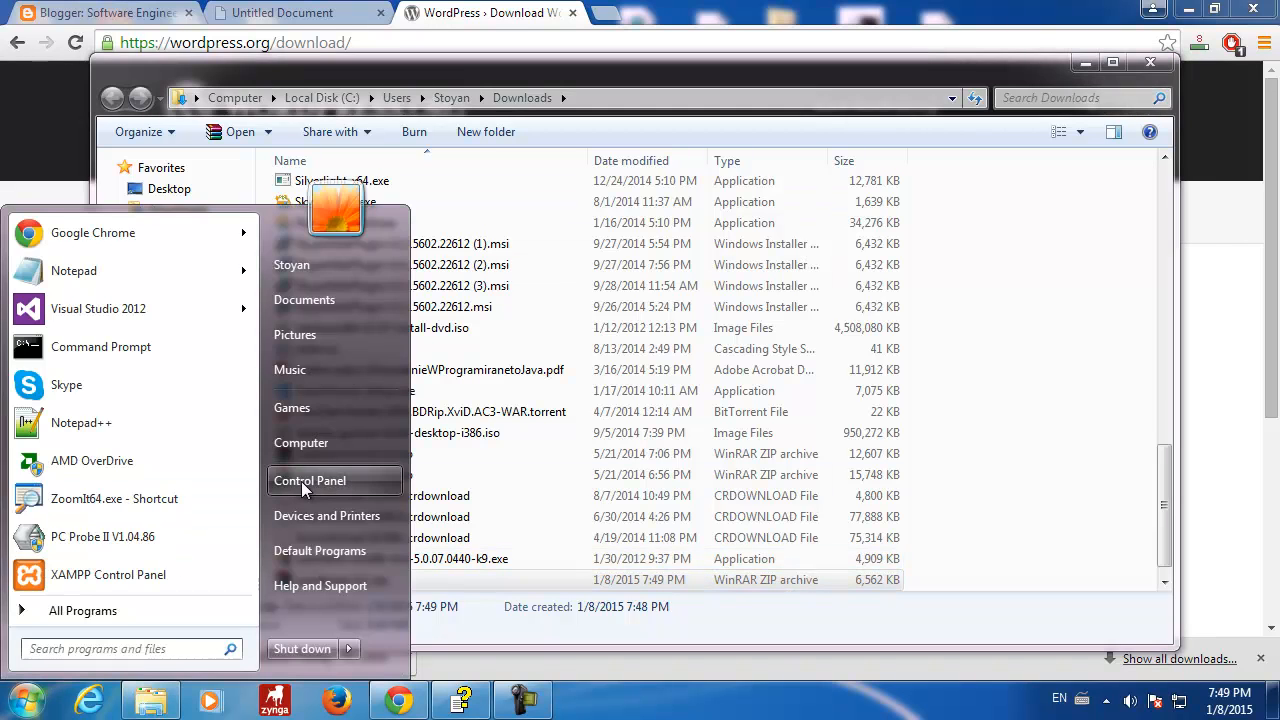
left_click(328, 443)
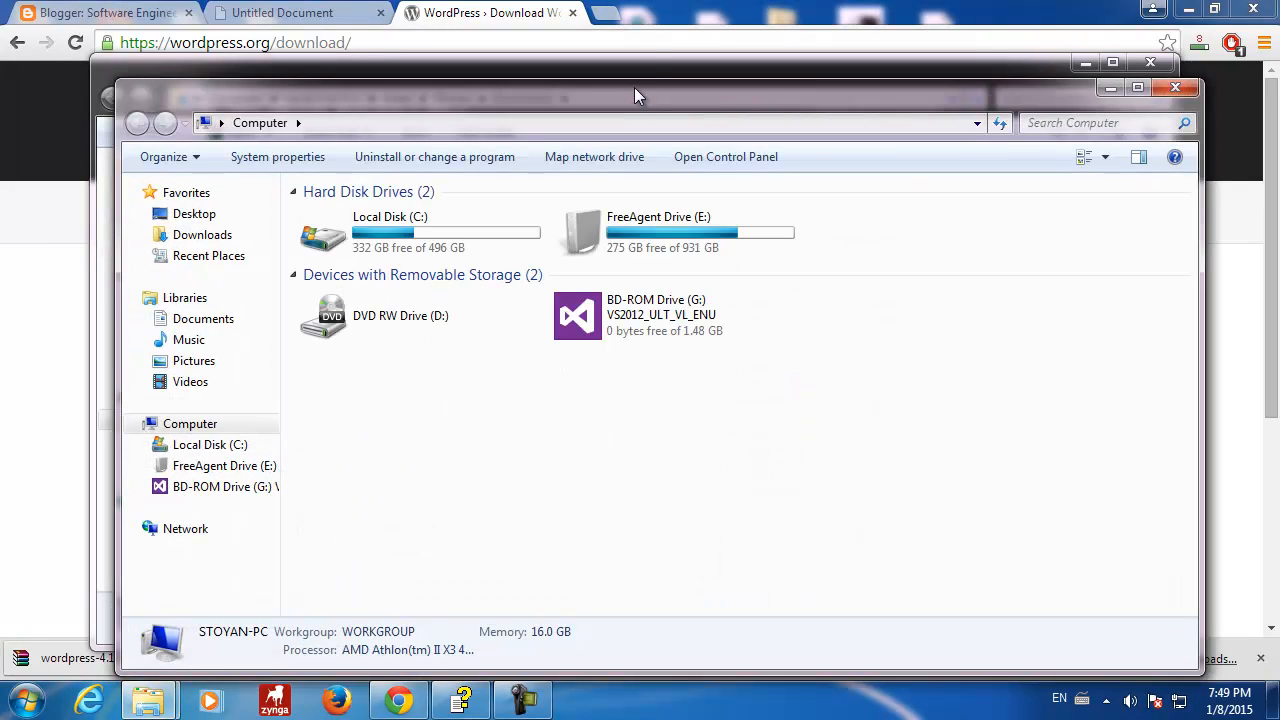
left_click_drag(632, 88, 647, 50)
double_click(338, 200)
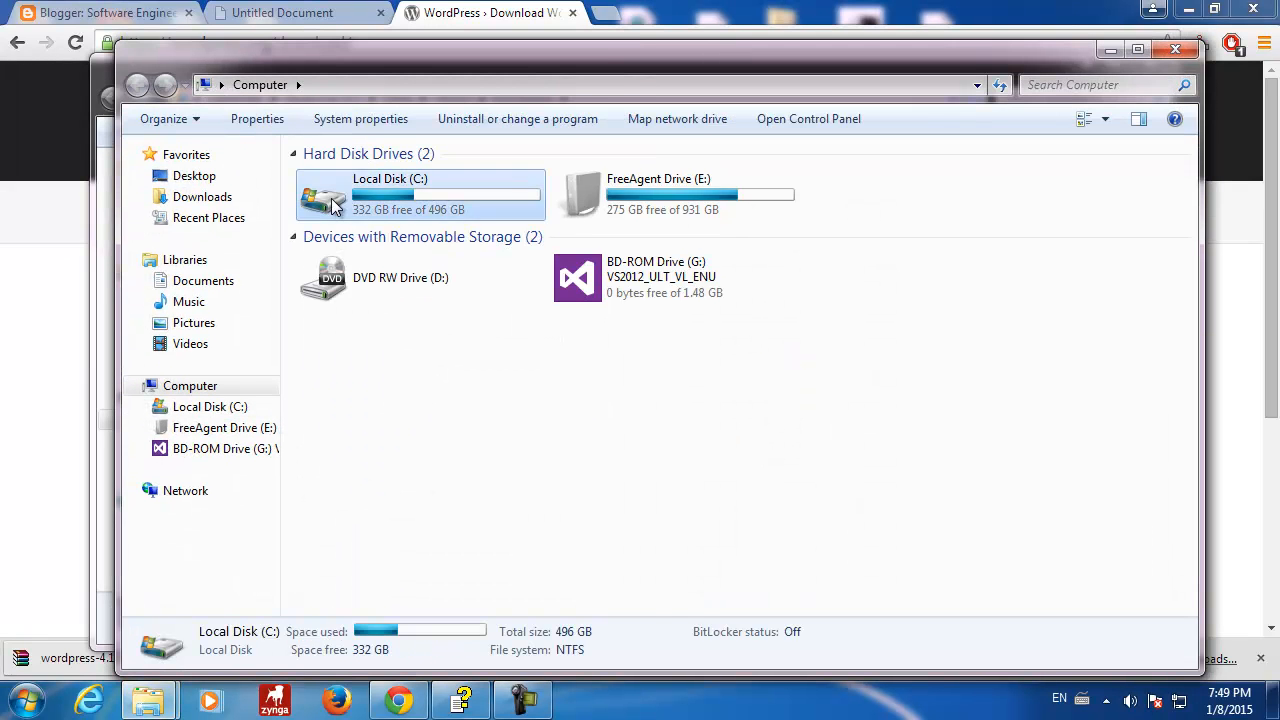
key("x")
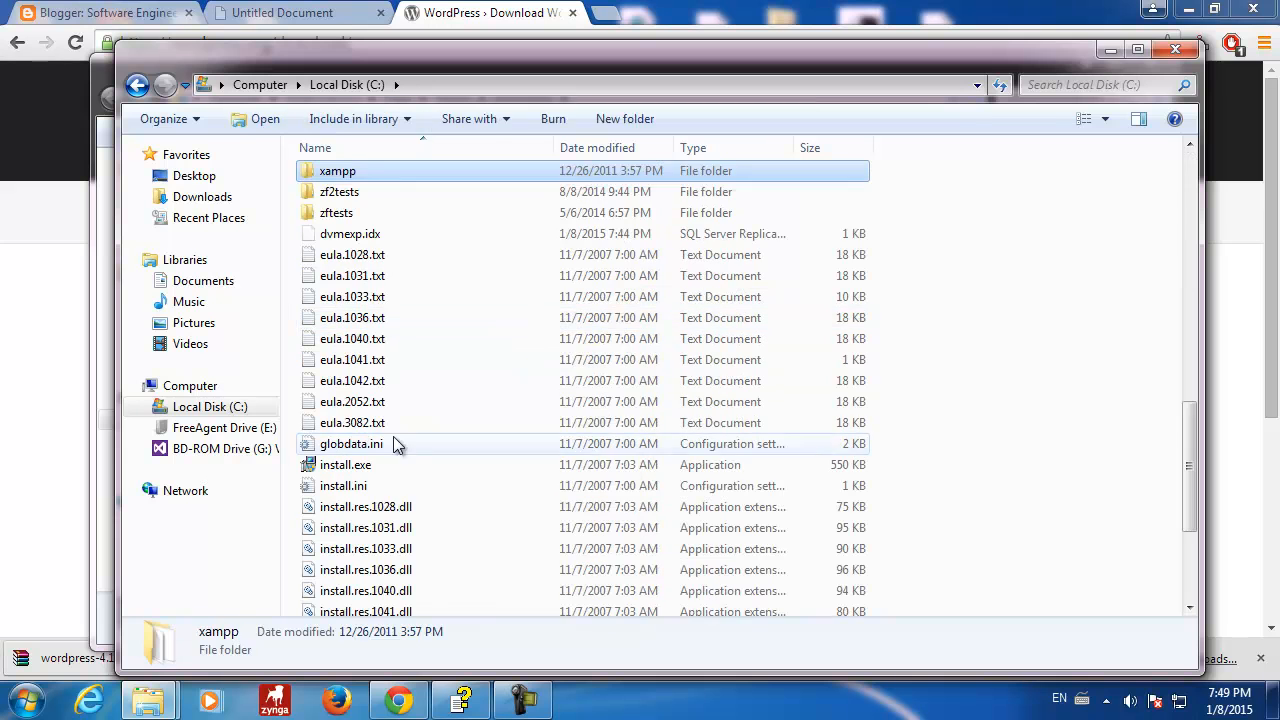
double_click(307, 176)
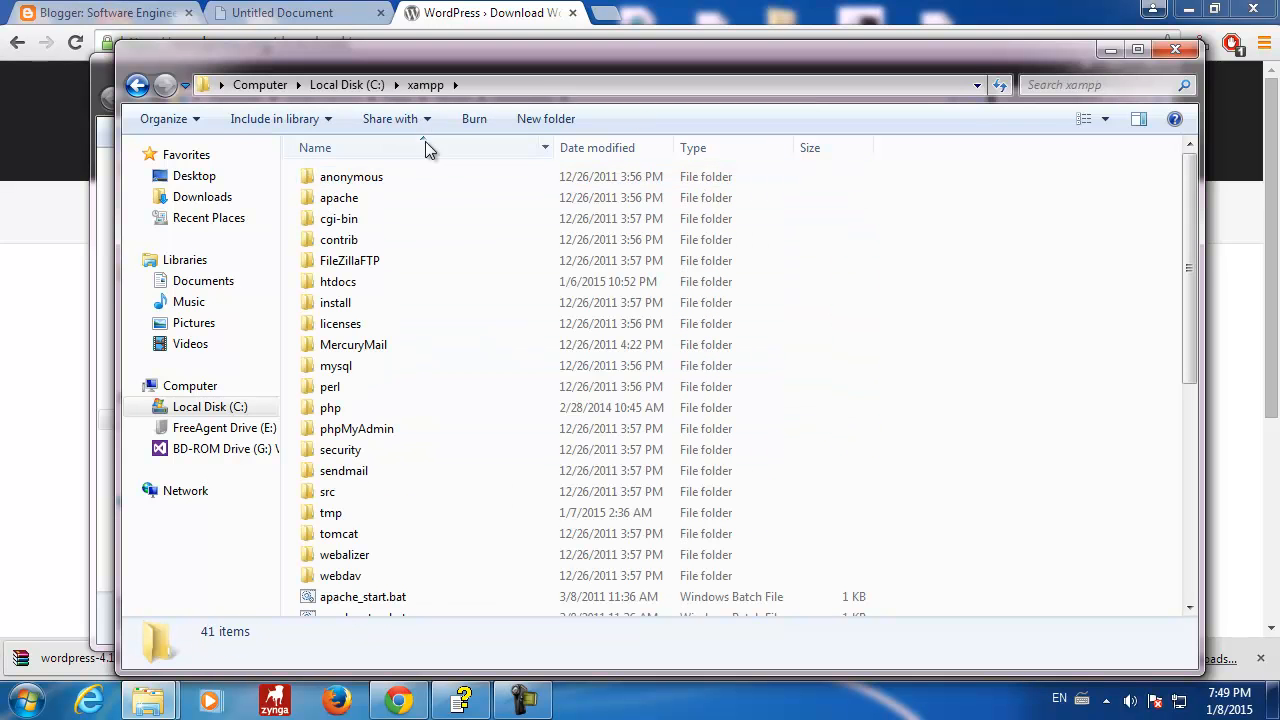
scroll(398, 417, "down", 1)
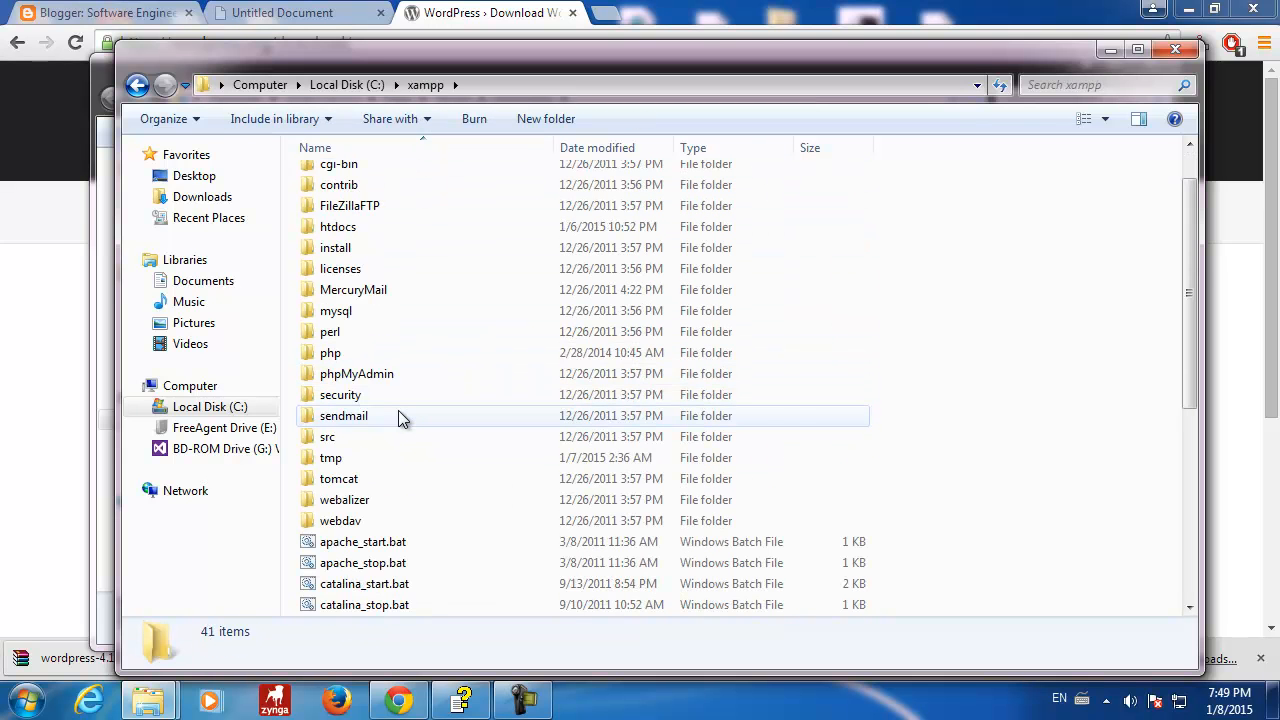
scroll(352, 352, "up", 1)
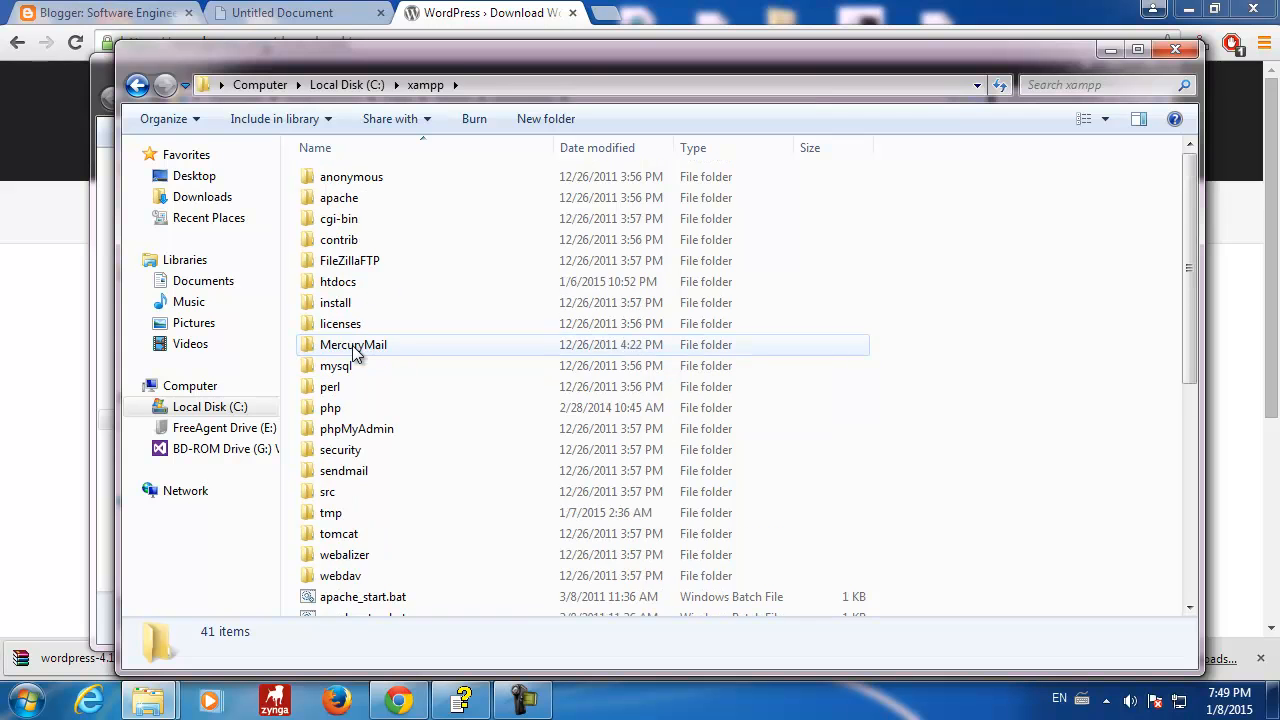
double_click(370, 286)
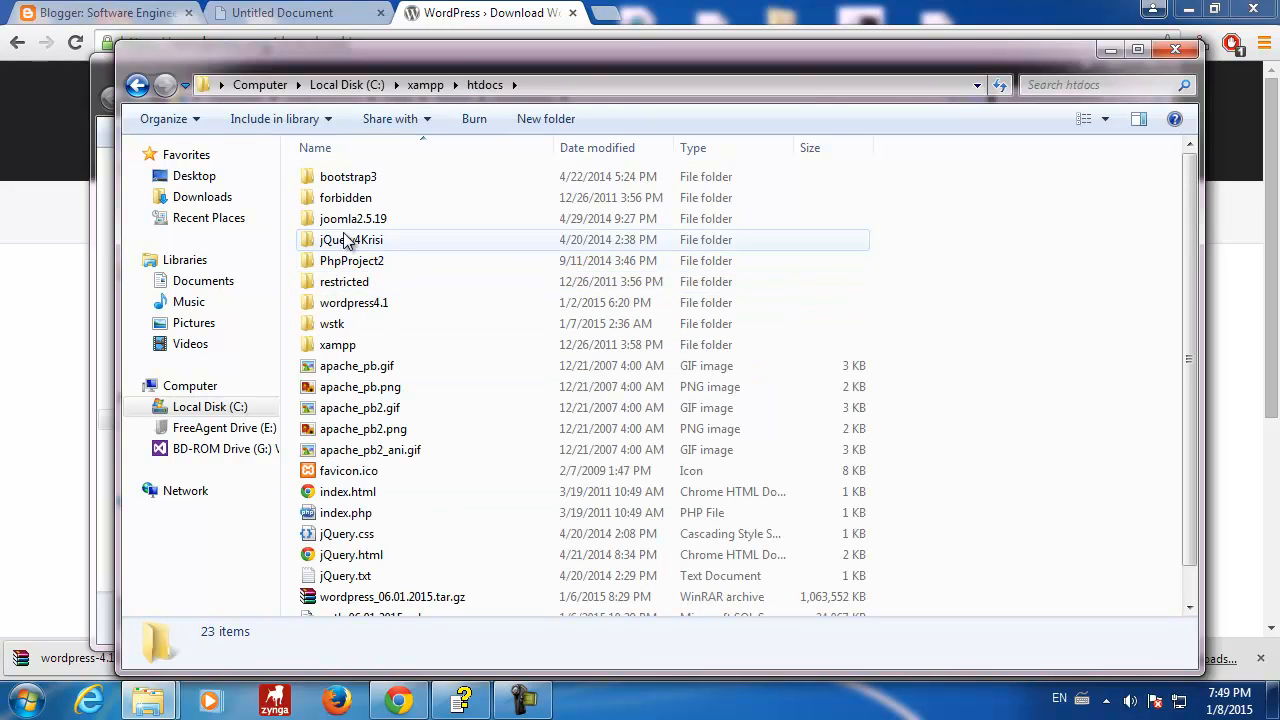
left_click(383, 304)
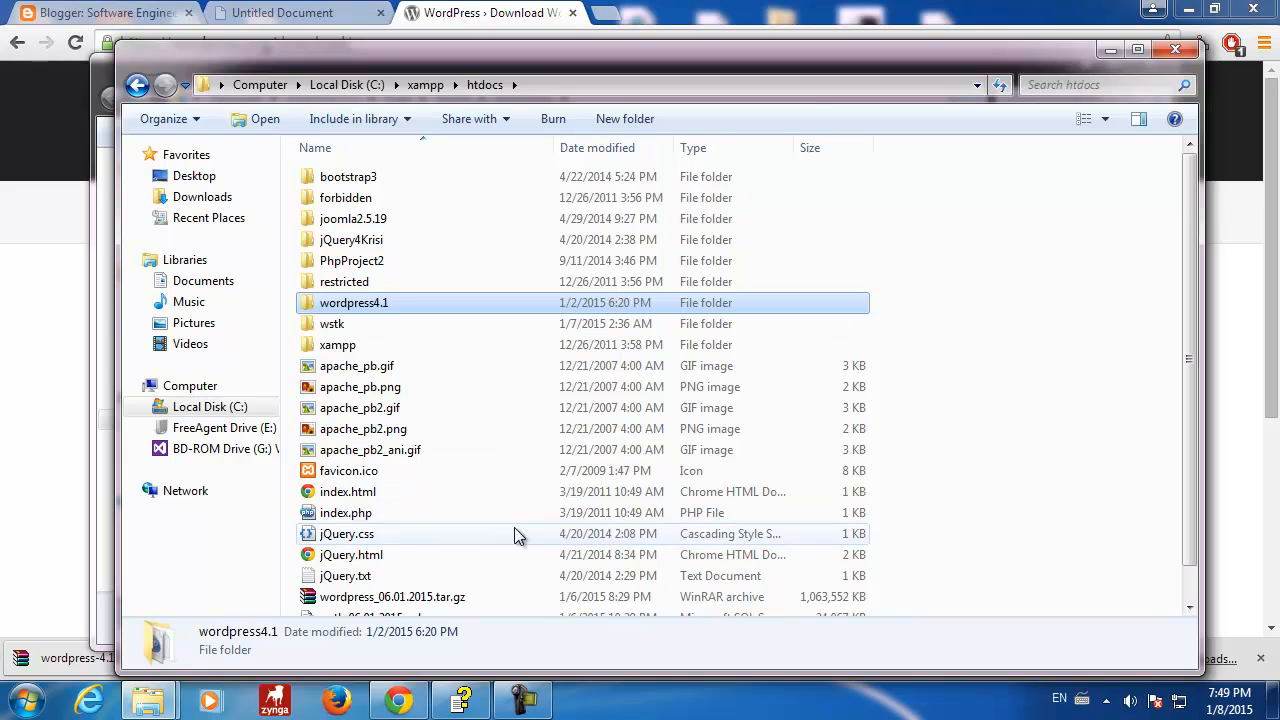
- Create a new folder in htdocs named wordpress41n
left_click(517, 498)
right_click(517, 498)
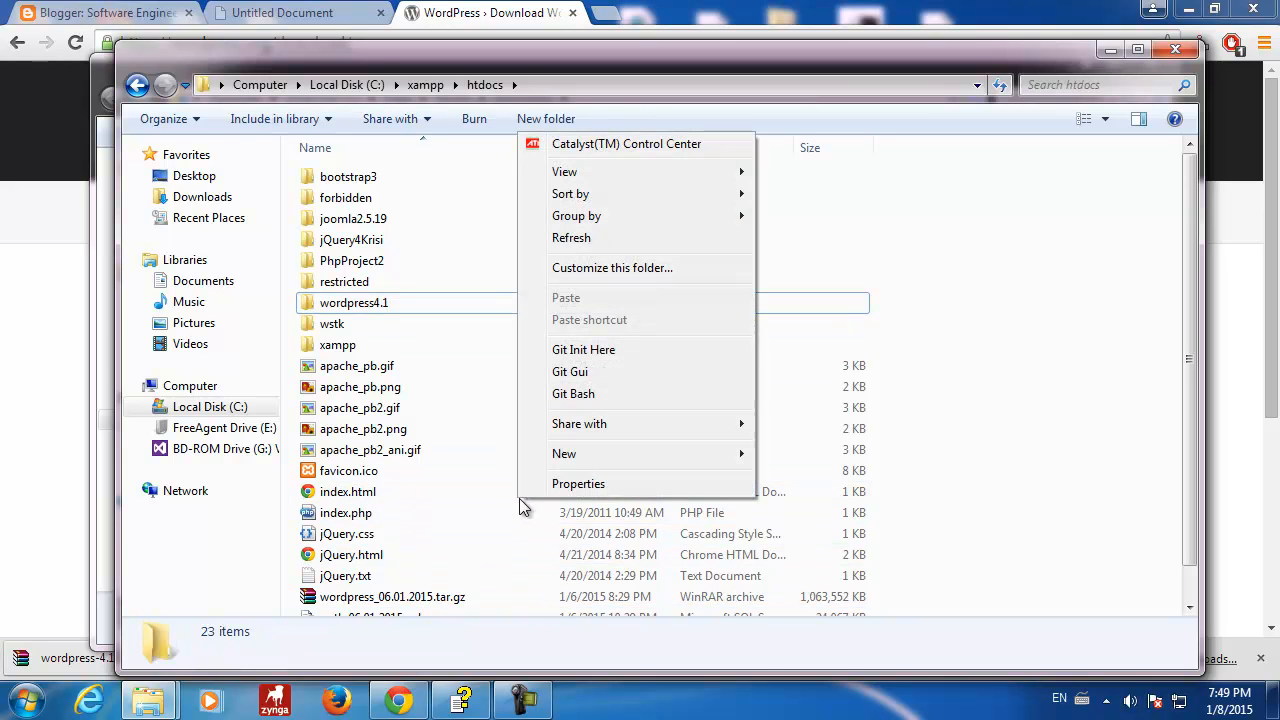
mouse_move(557, 463)
left_click(789, 456)
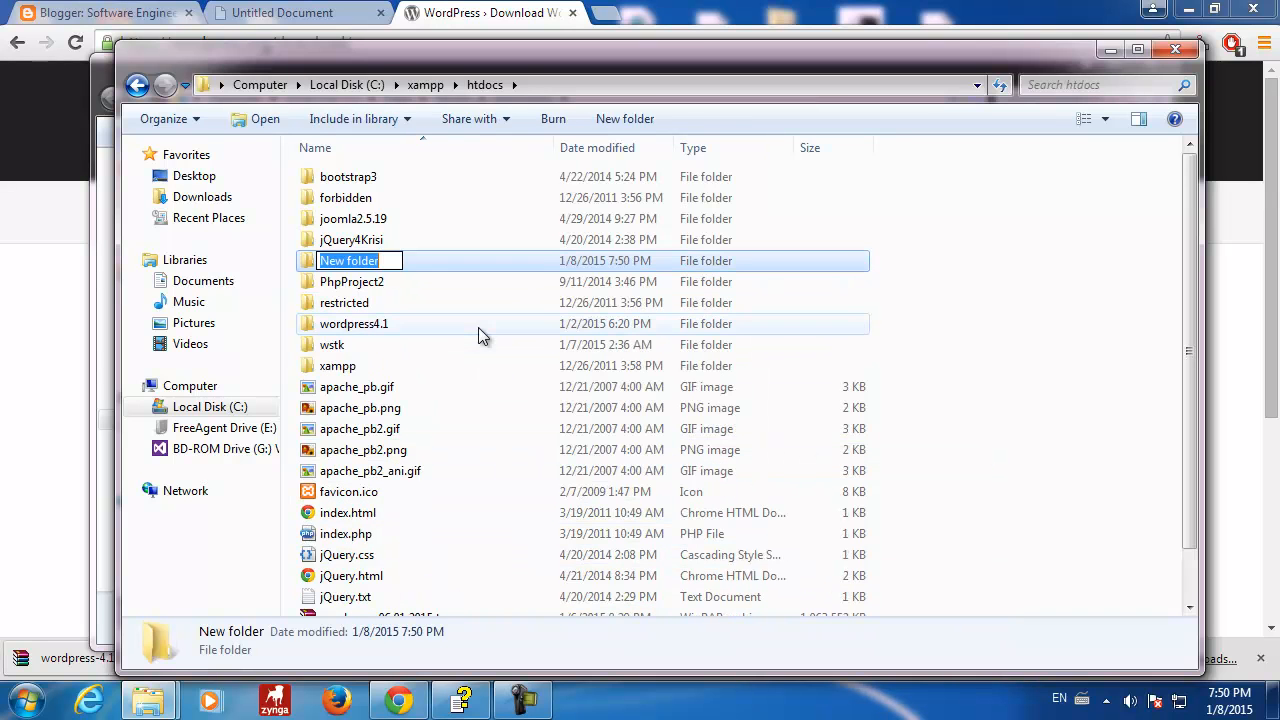
type("wordpress")
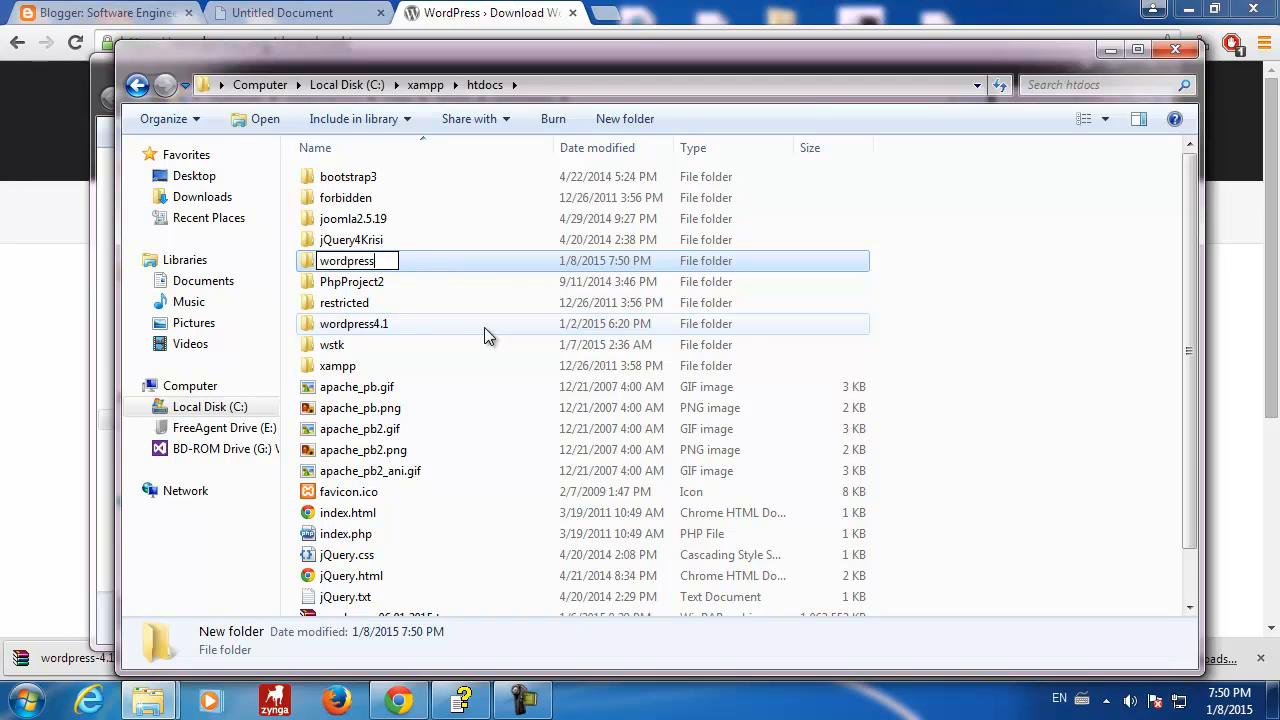
type("411")
key("BackSpace")
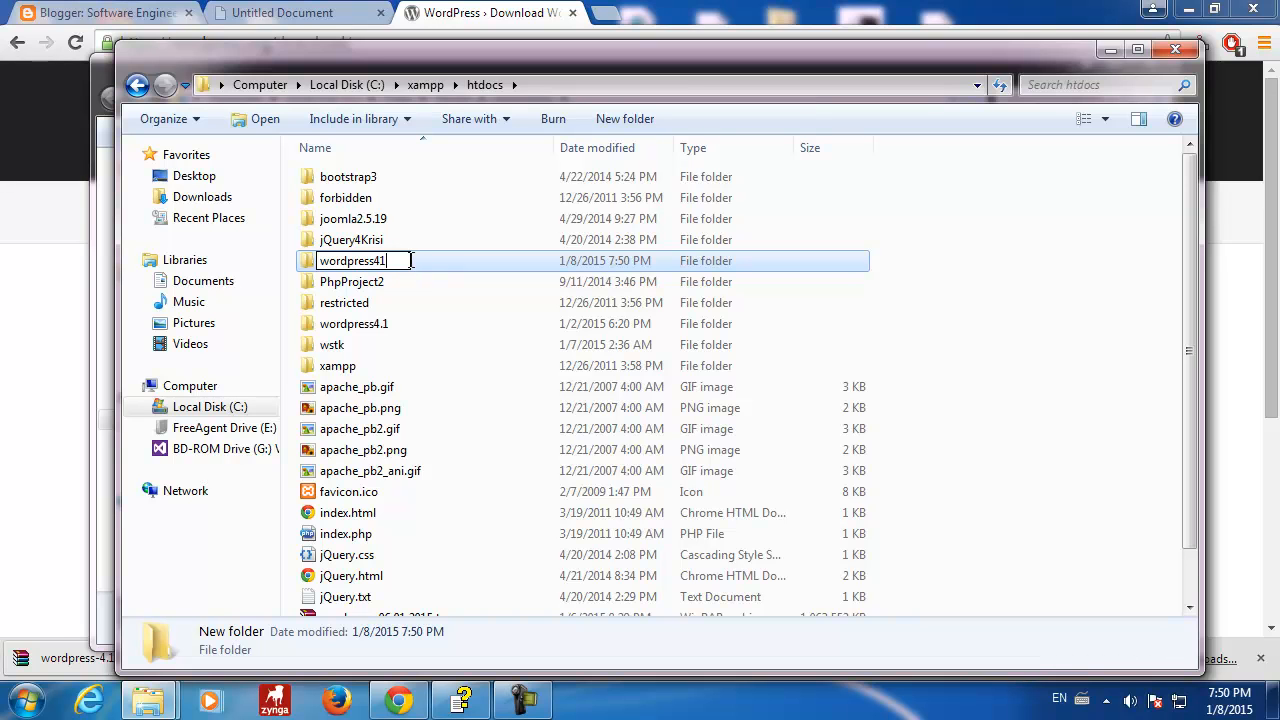
type("1")
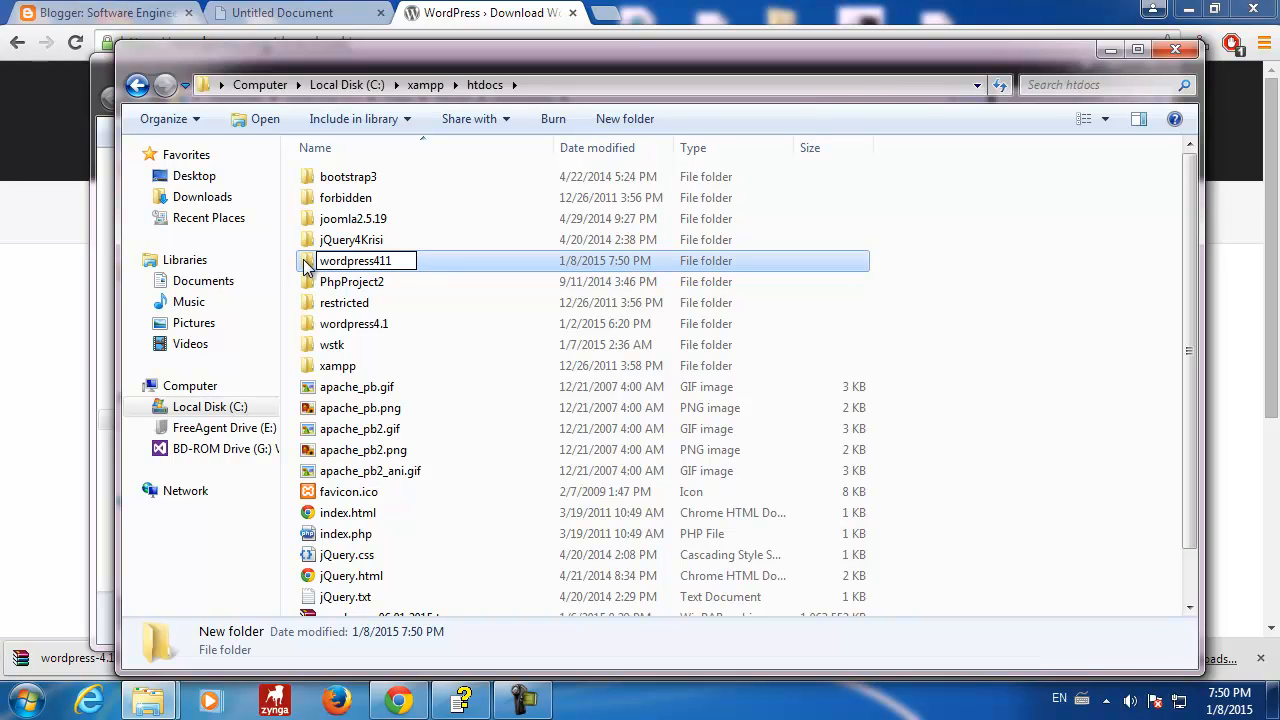
key("BackSpace")
type("n")
key("Return")
- Open the empty wordpress41n folder and dock its window to the right half of the screen
left_click(310, 262)
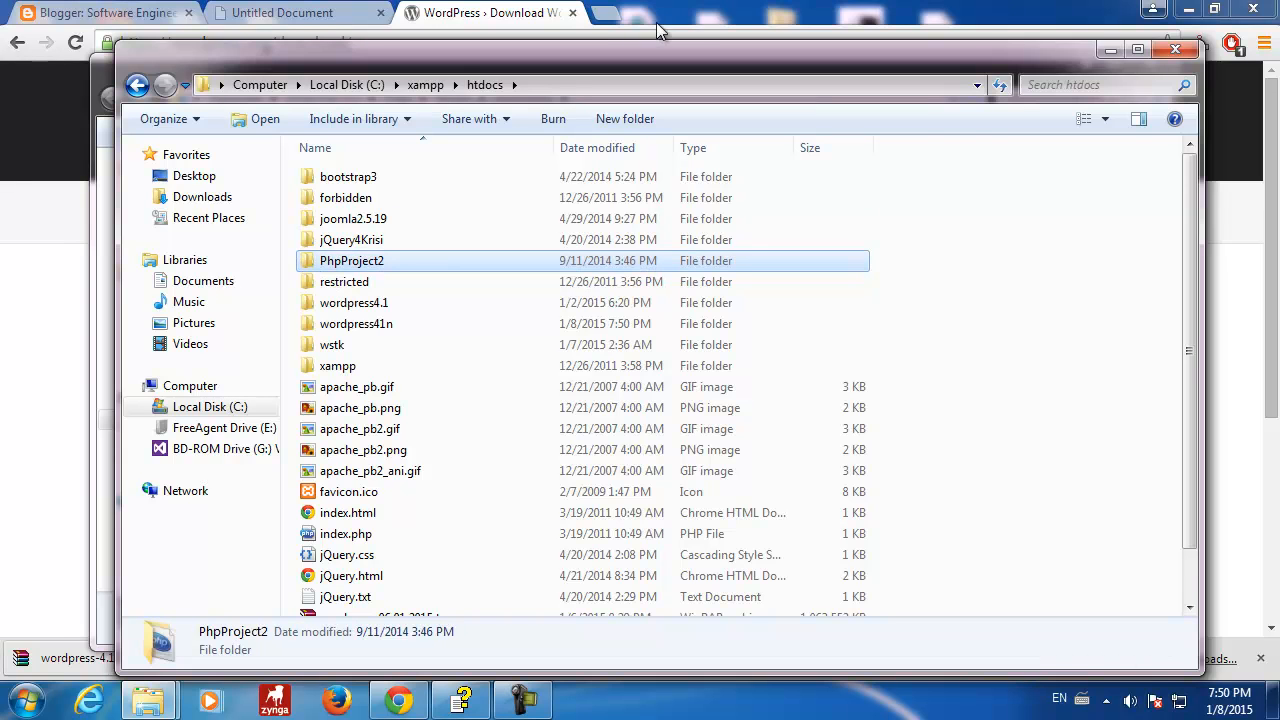
double_click(336, 323)
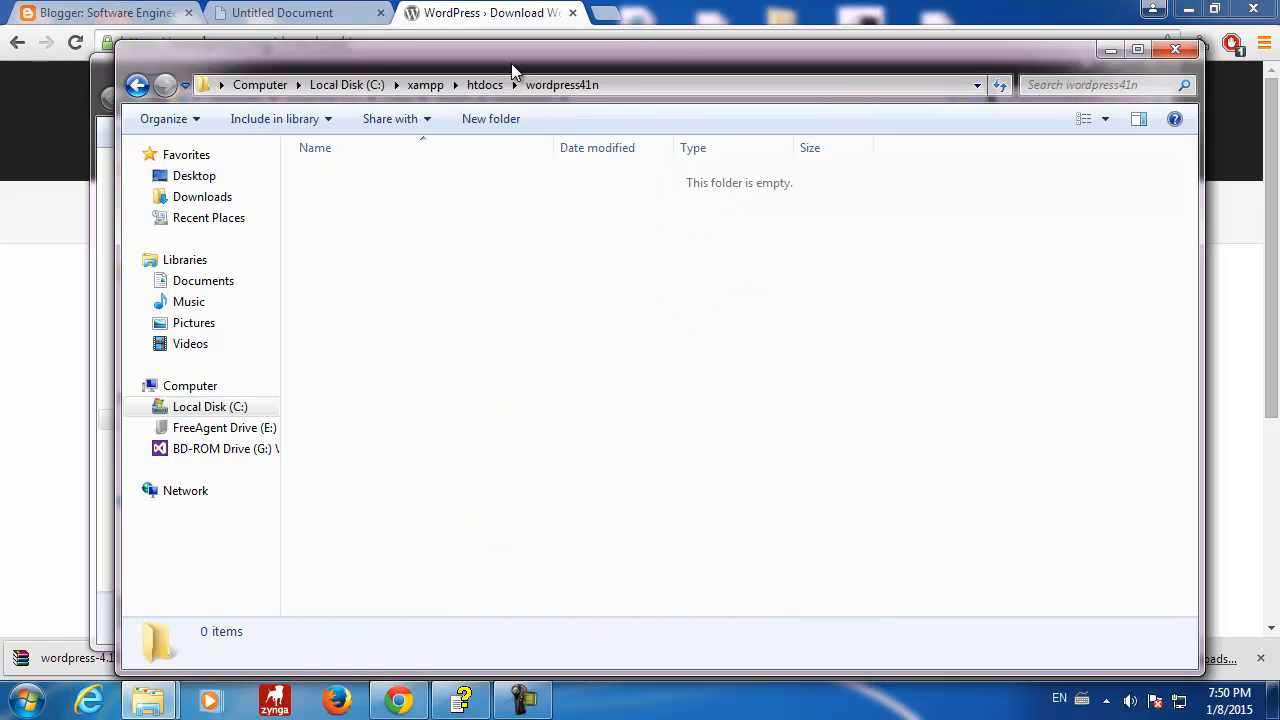
left_click_drag(511, 63, 1279, 60)
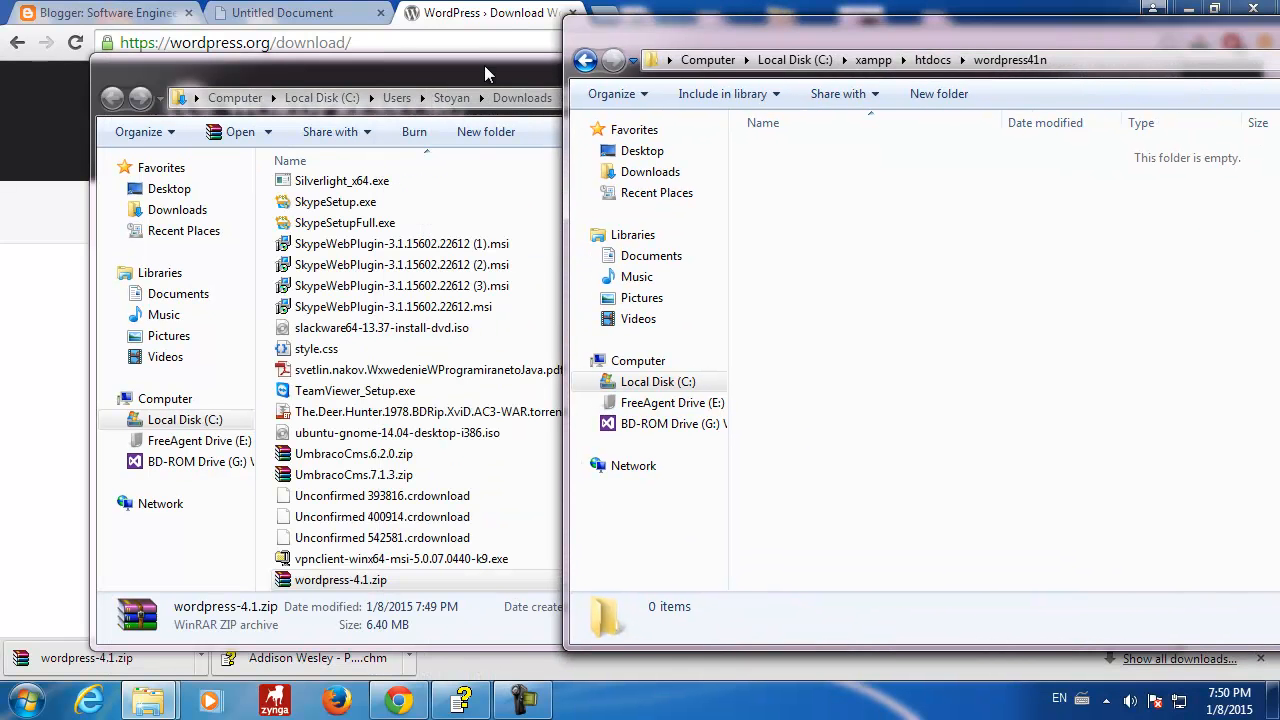
- Copy wordpress-4.1.zip from Downloads into wordpress41n and extract it there
left_click(292, 582)
left_click_drag(282, 592, 1194, 438)
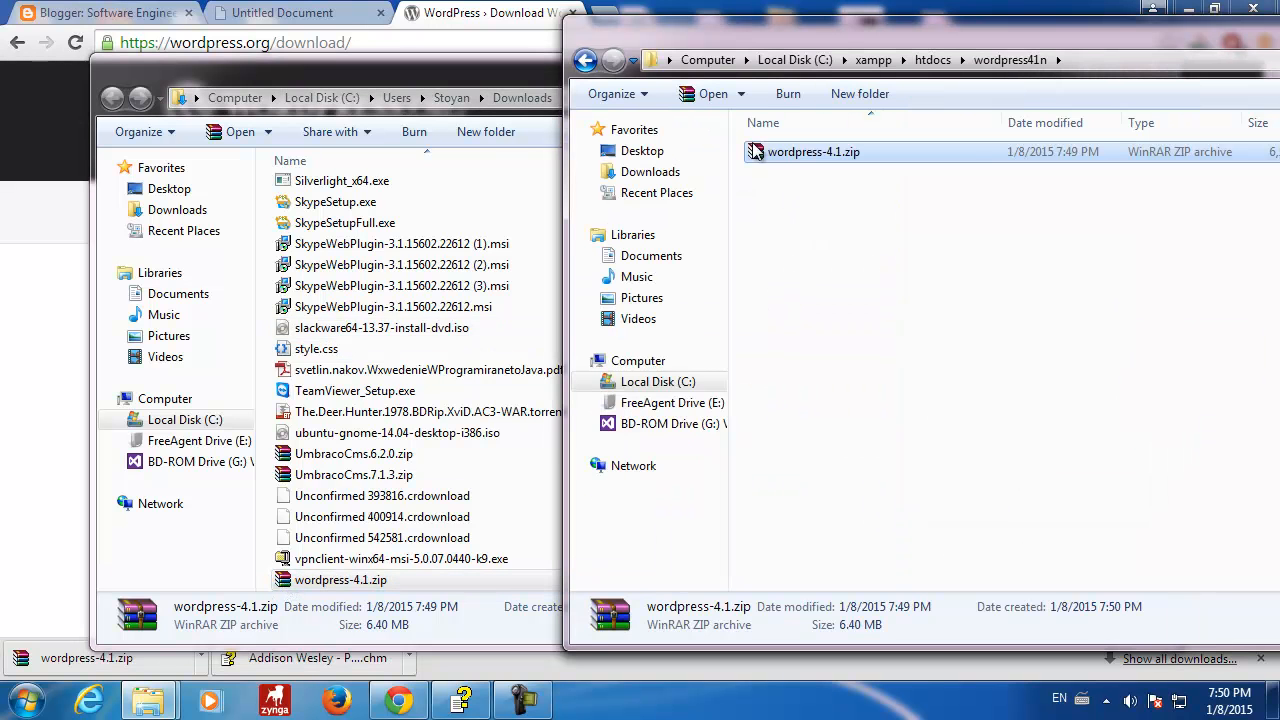
right_click(762, 153)
left_click(826, 210)
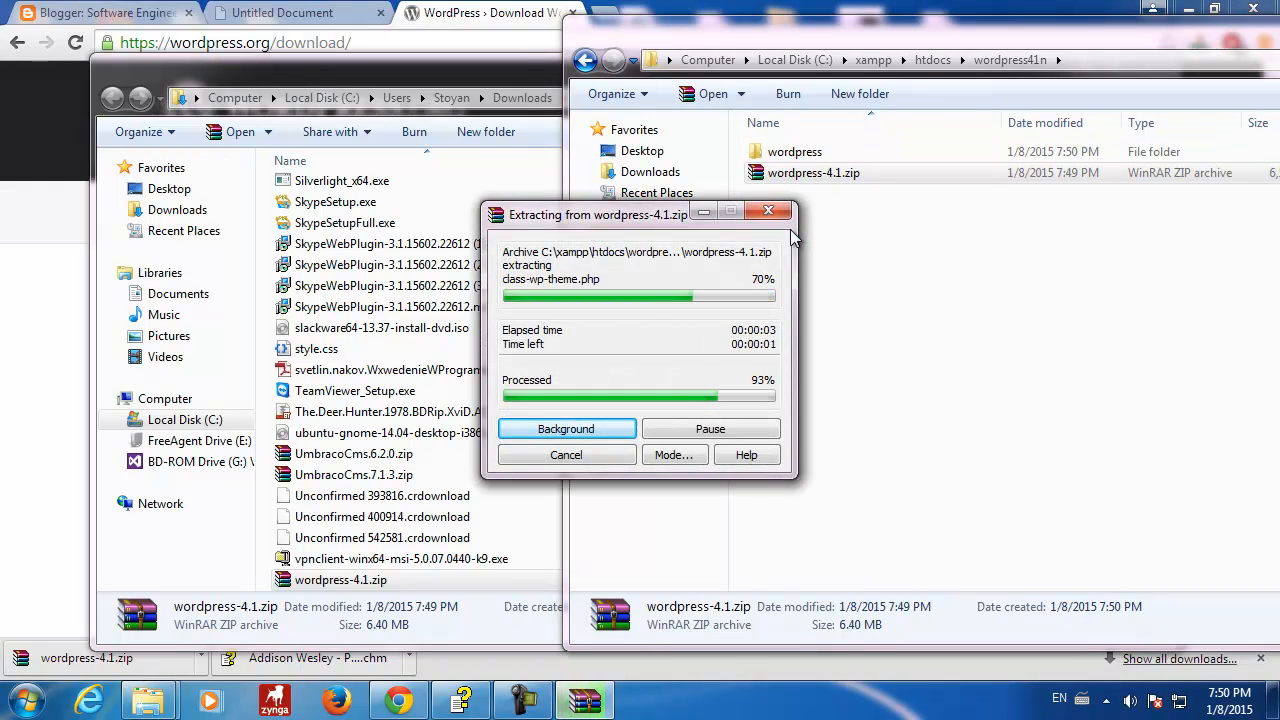
- Move all 19 files from the extracted wordpress folder up into wordpress41n
double_click(758, 160)
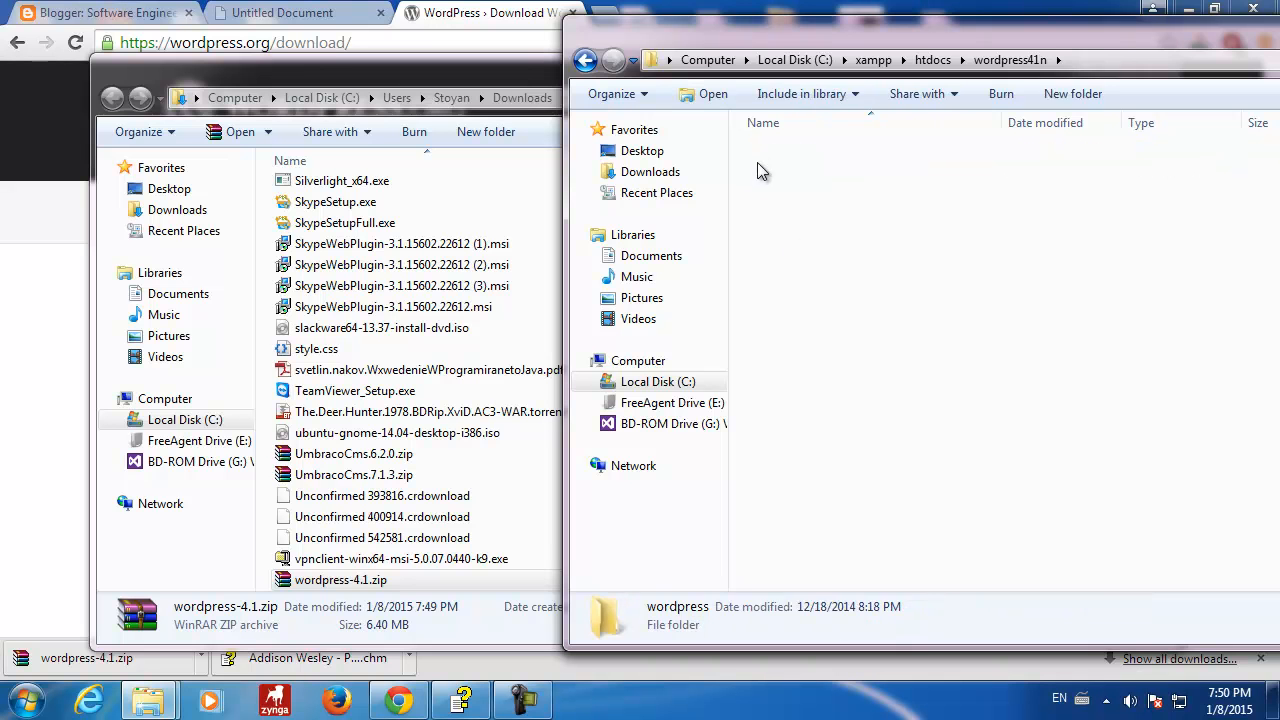
left_click_drag(865, 558, 752, 148)
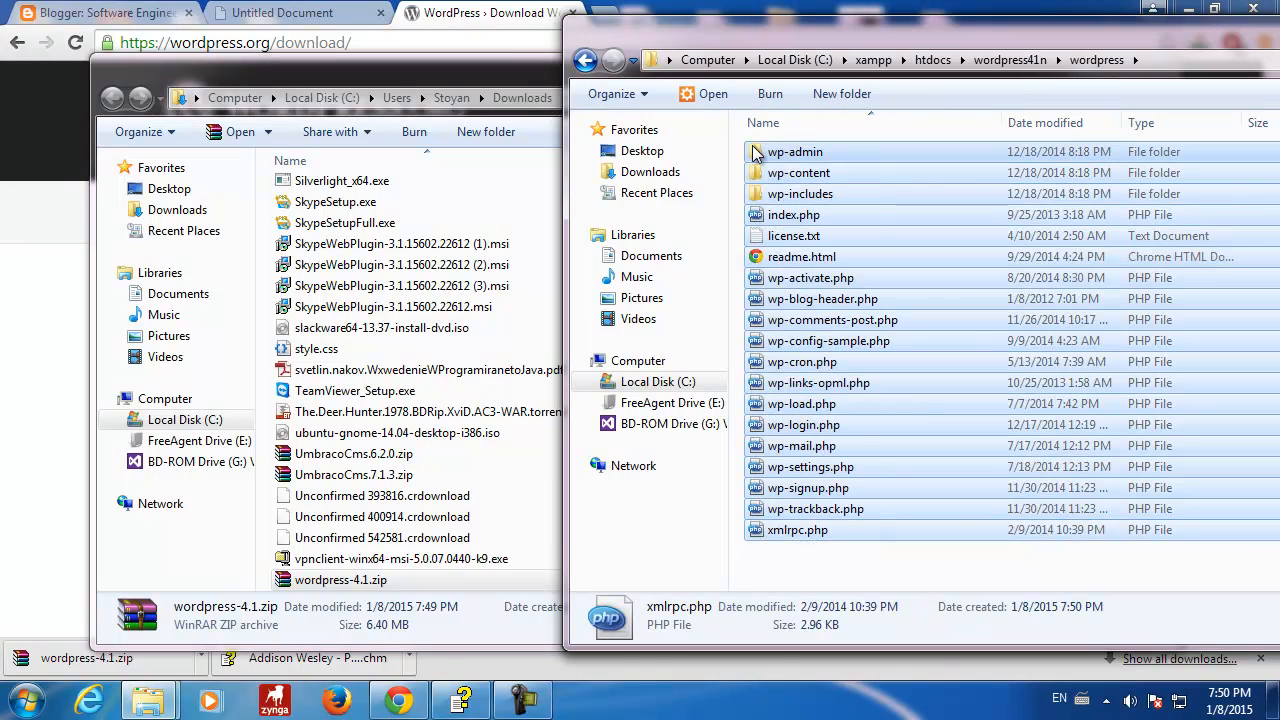
right_click(752, 148)
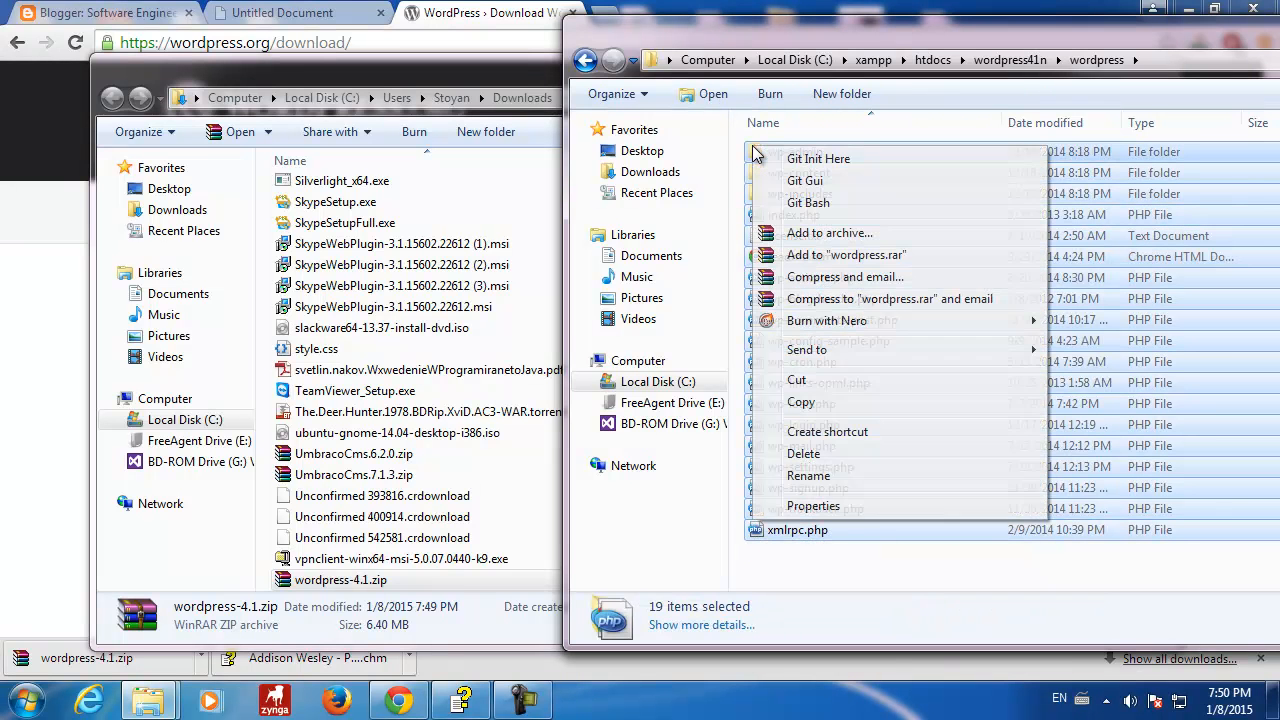
left_click(823, 380)
left_click(586, 62)
right_click(812, 265)
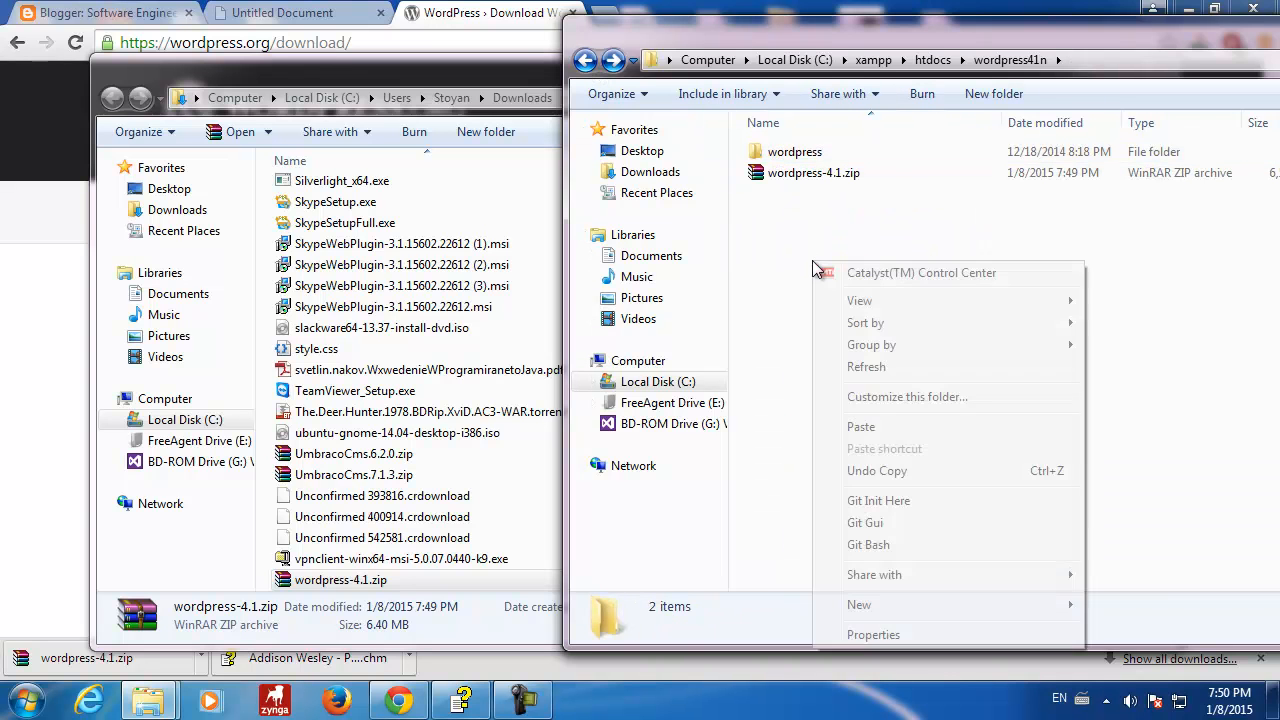
left_click(855, 426)
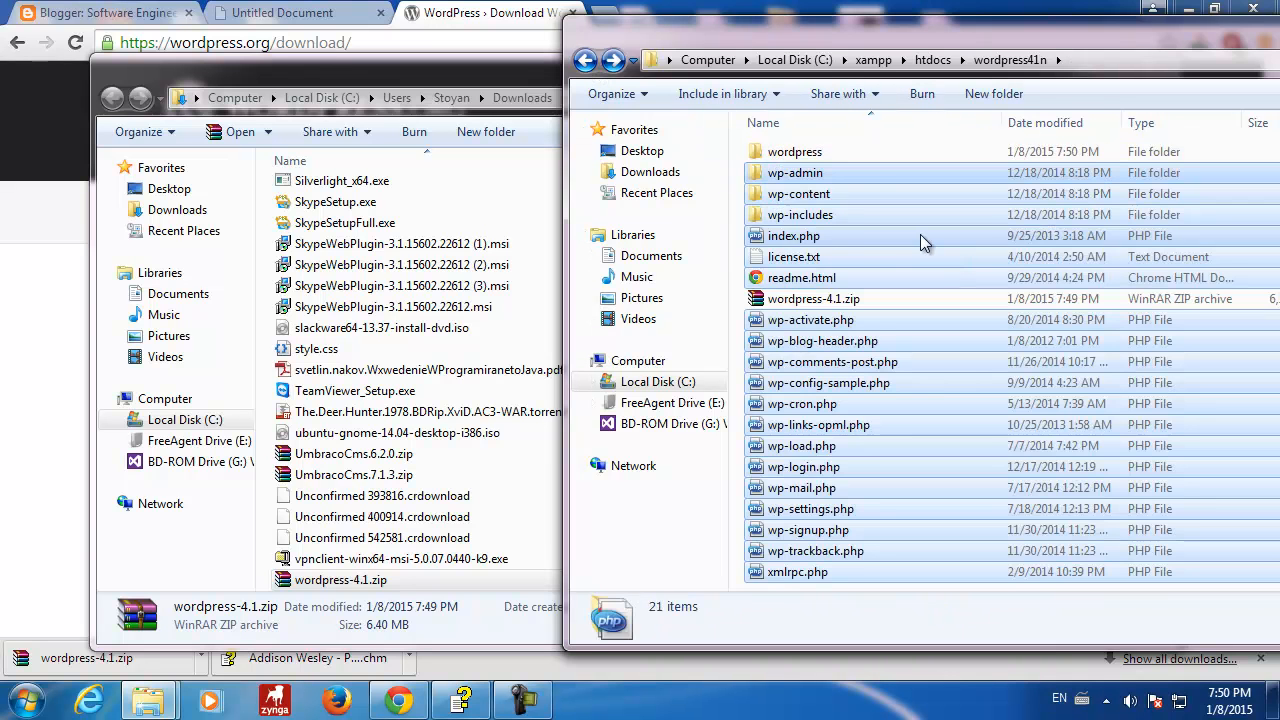
- Delete the leftover empty wordpress folder and wordpress-4.1.zip
left_click(805, 152)
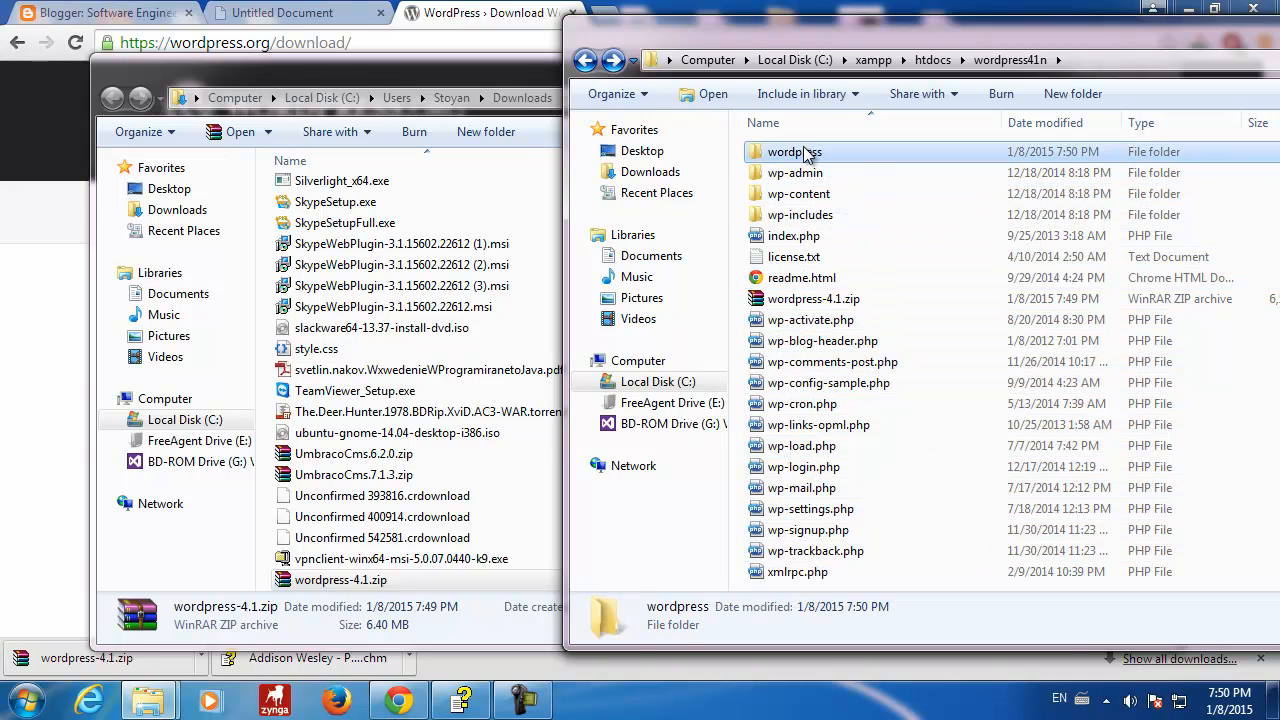
left_click(800, 305, "ctrl")
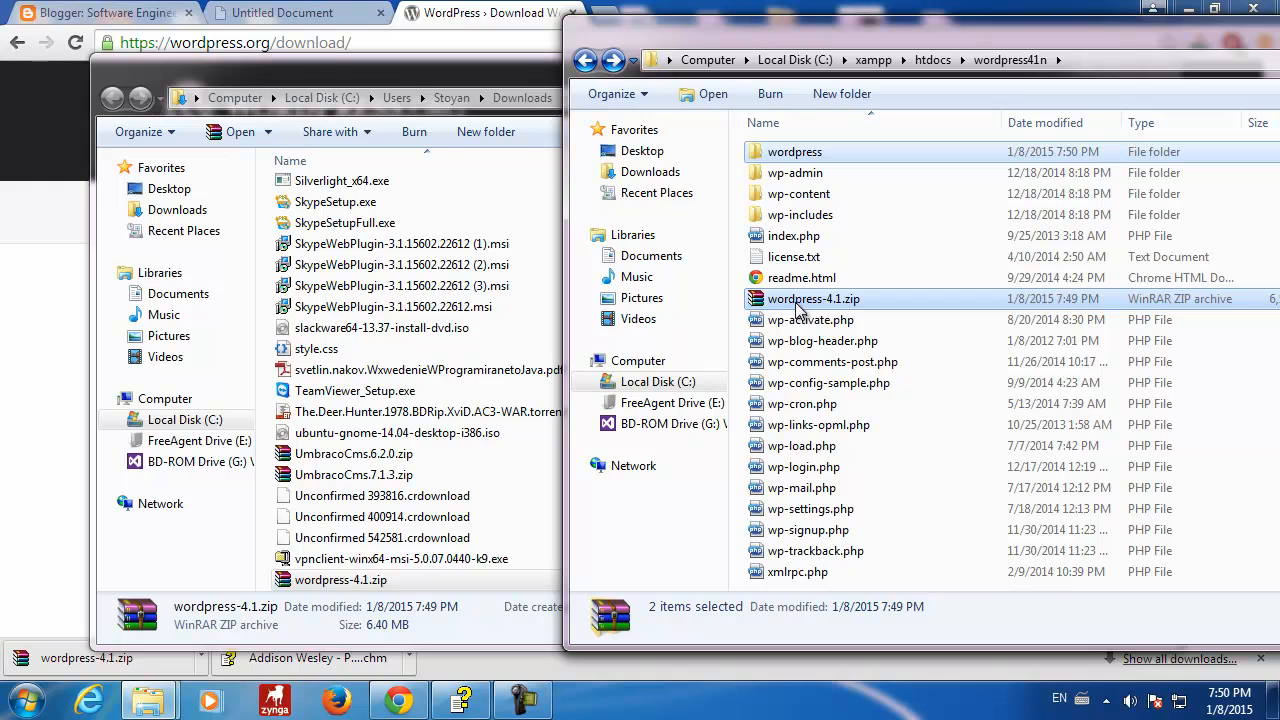
right_click(798, 308)
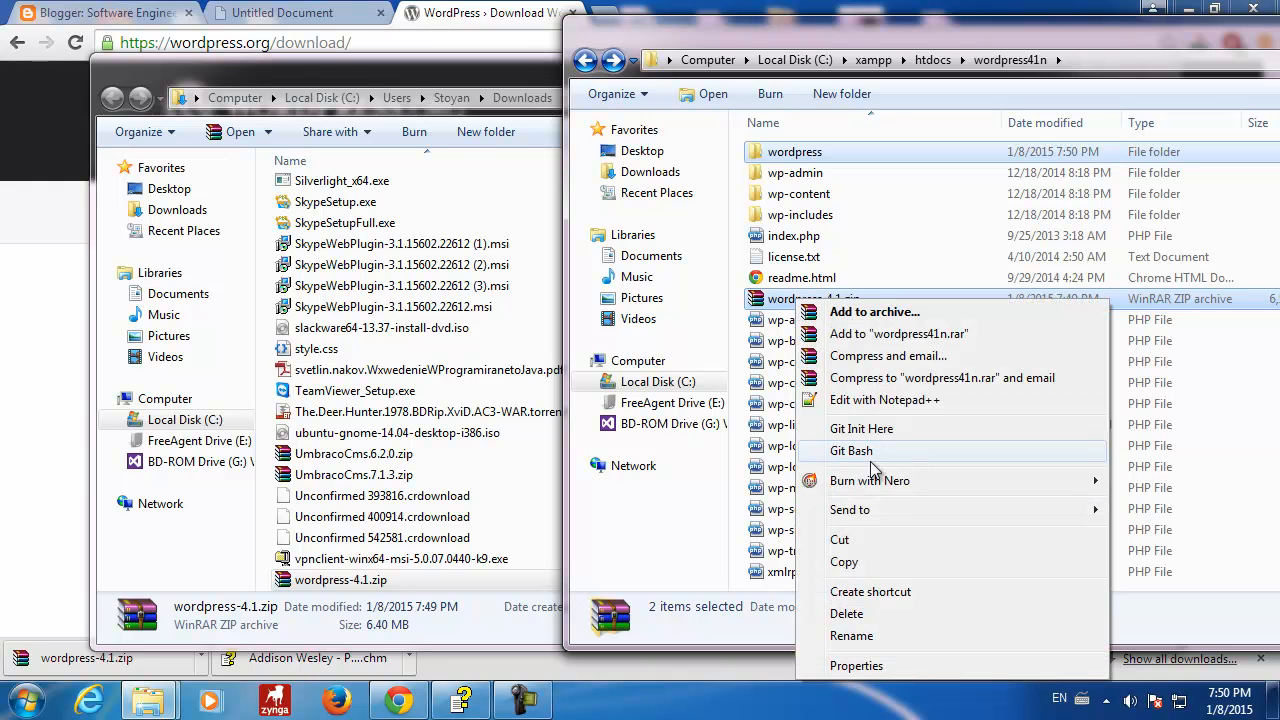
left_click(852, 613)
left_click(736, 362)
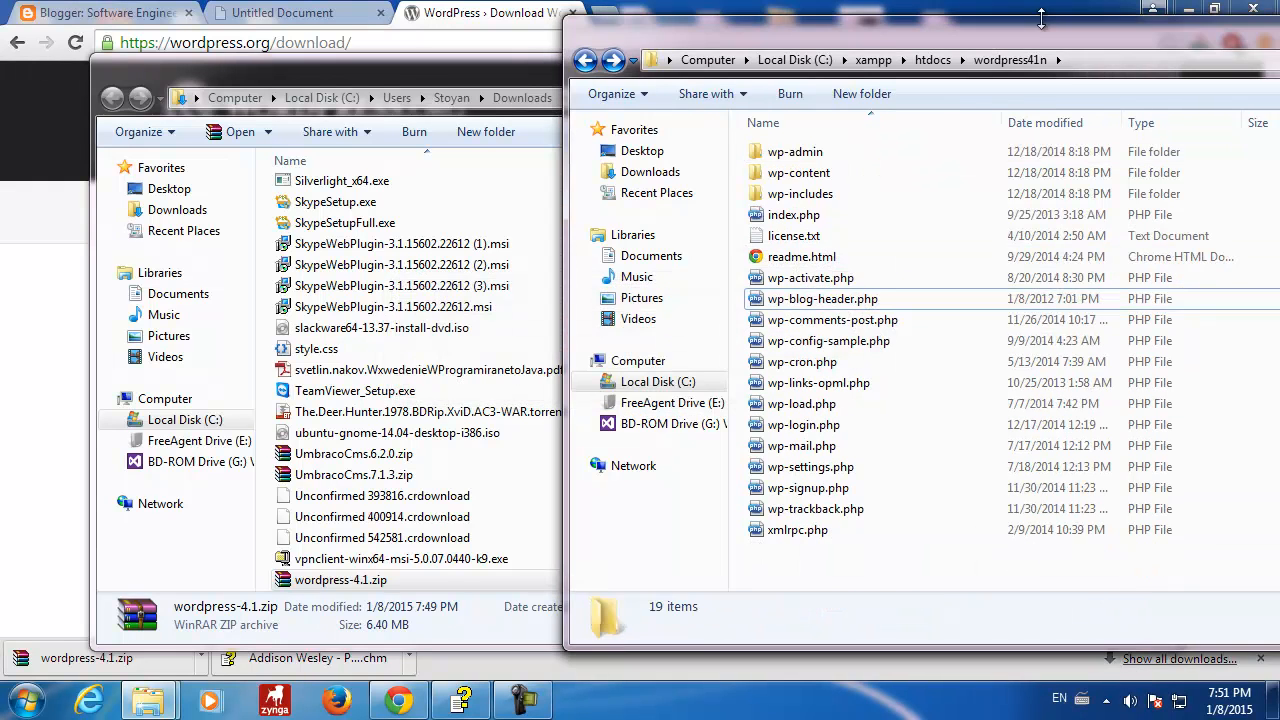
- Launch xampp-control.exe from C:\xampp and start Apache on port 80 and MySql on port 3306
left_click_drag(1030, 44, 615, 28)
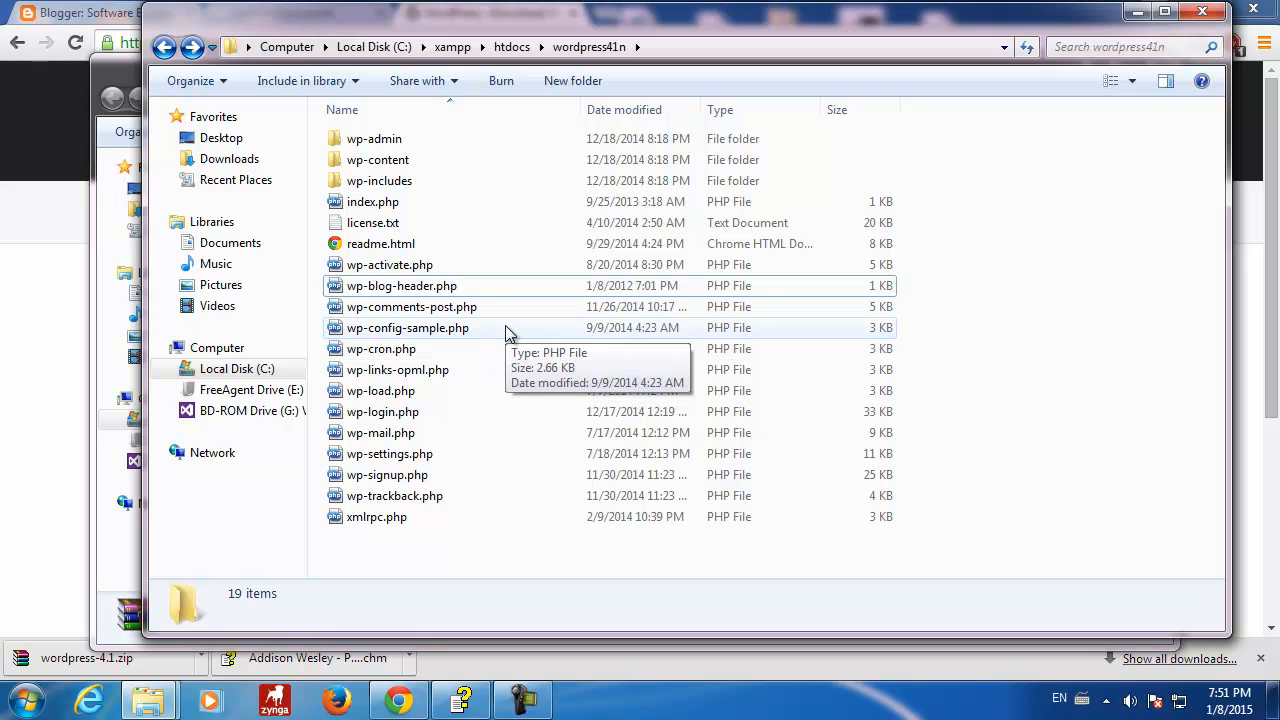
mouse_move(486, 29)
left_mouse_down()
mouse_move(549, 40)
mouse_move(497, 40)
left_mouse_up()
left_click(174, 60)
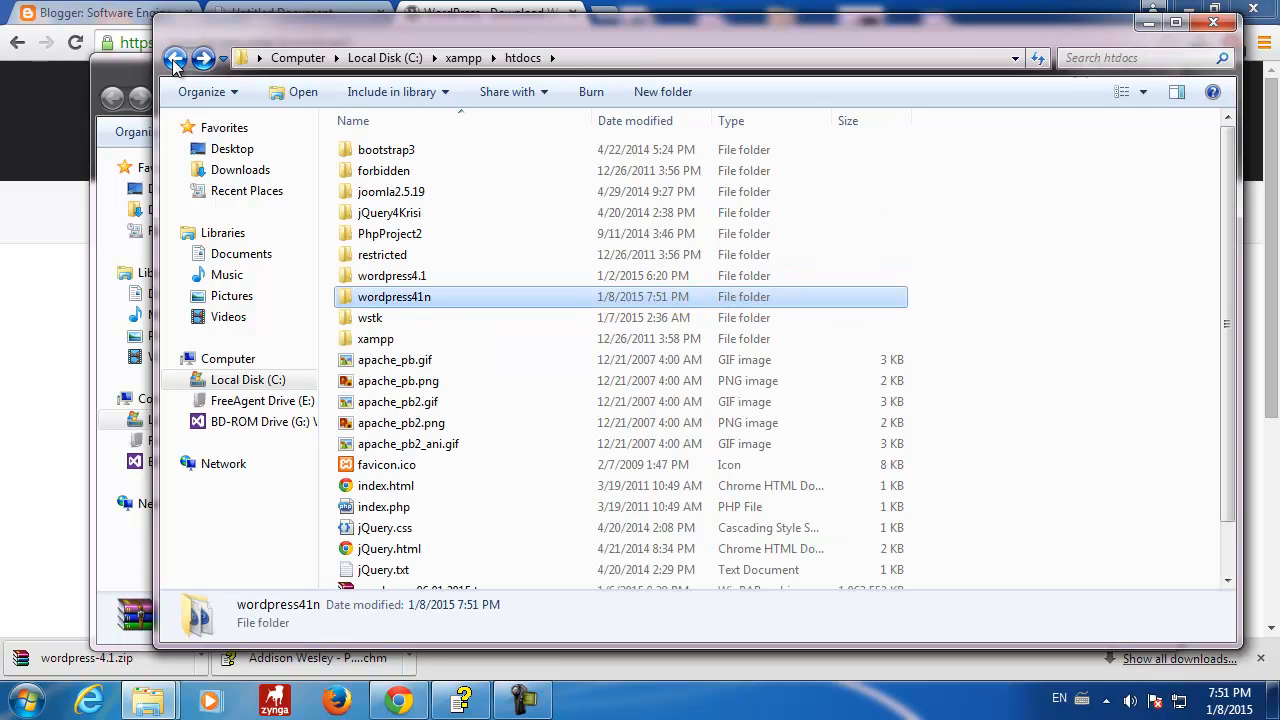
left_click(174, 60)
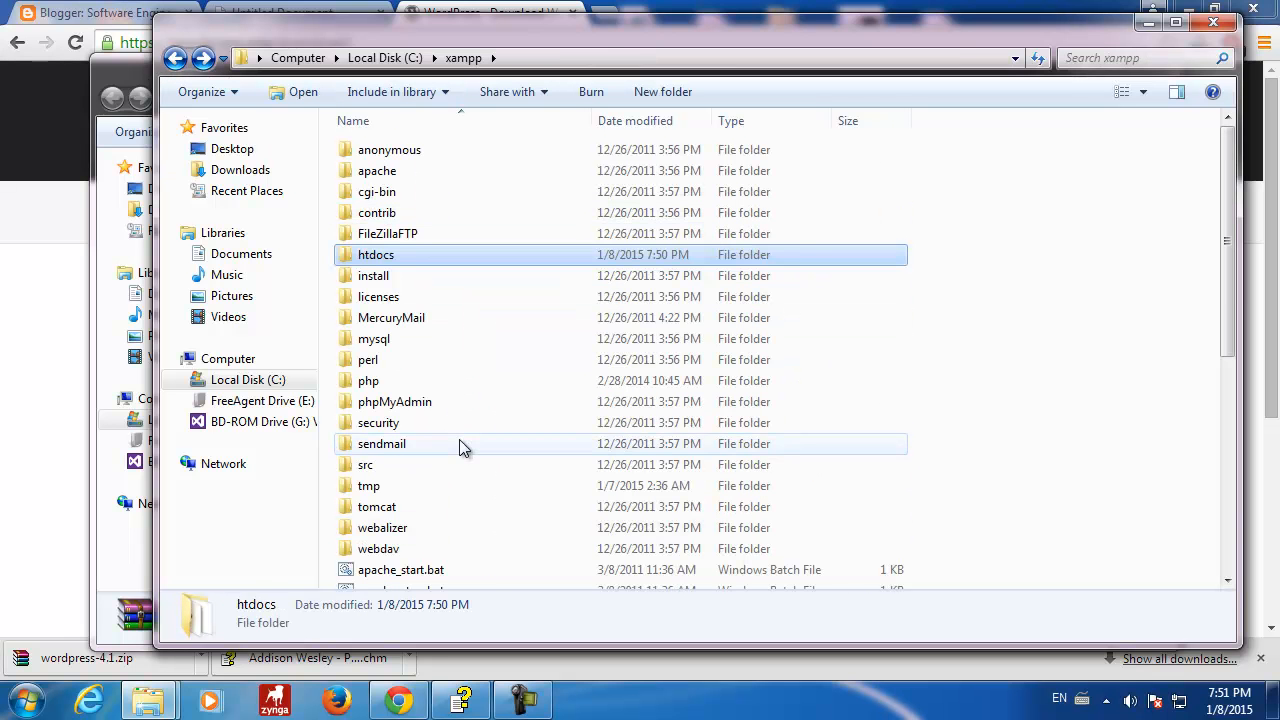
scroll(460, 445, "down", 7)
left_click(347, 560)
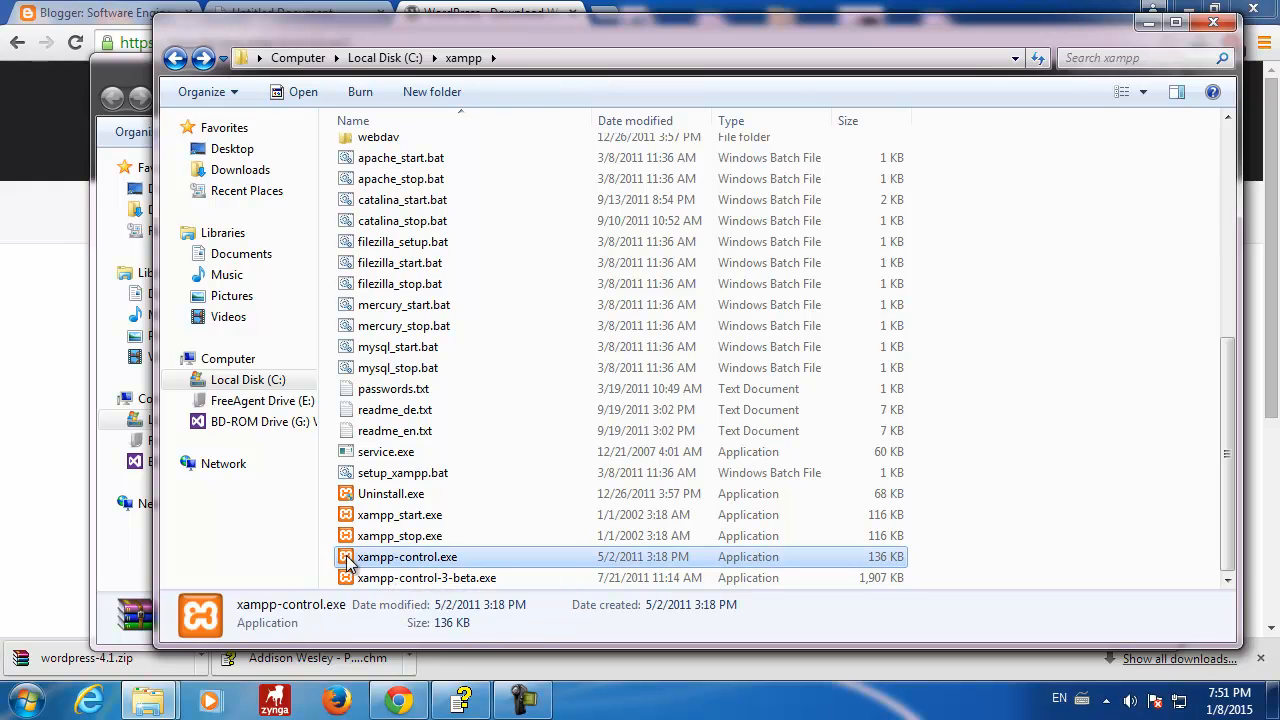
double_click(347, 560)
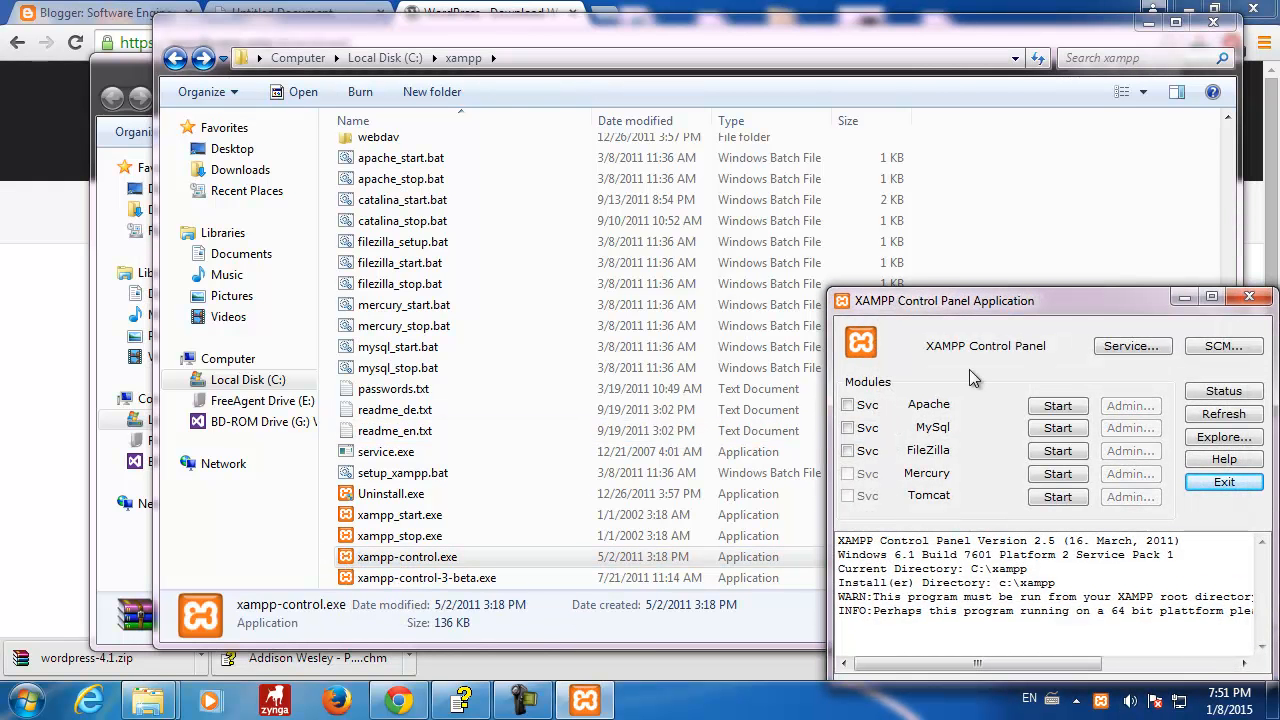
left_click(1057, 406)
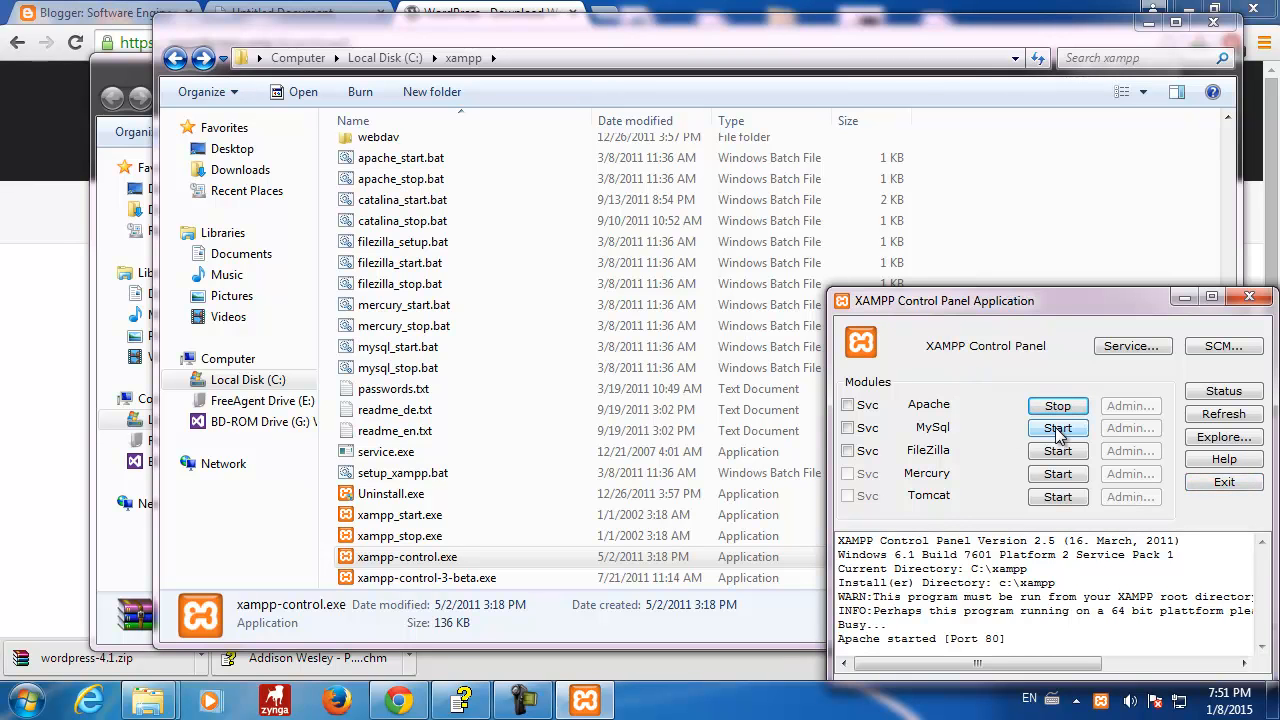
left_click(1057, 428)
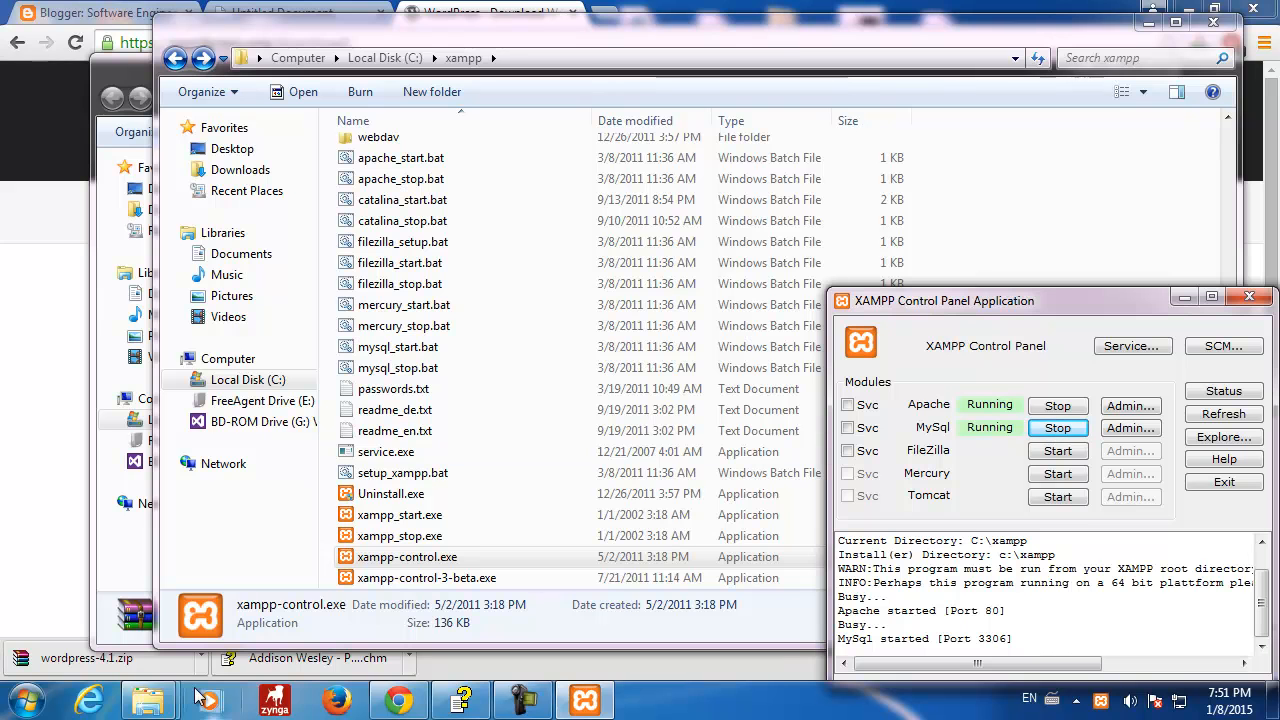
- Open Command Prompt and change directory to C:\xampp\mysql\bin
left_click(27, 700)
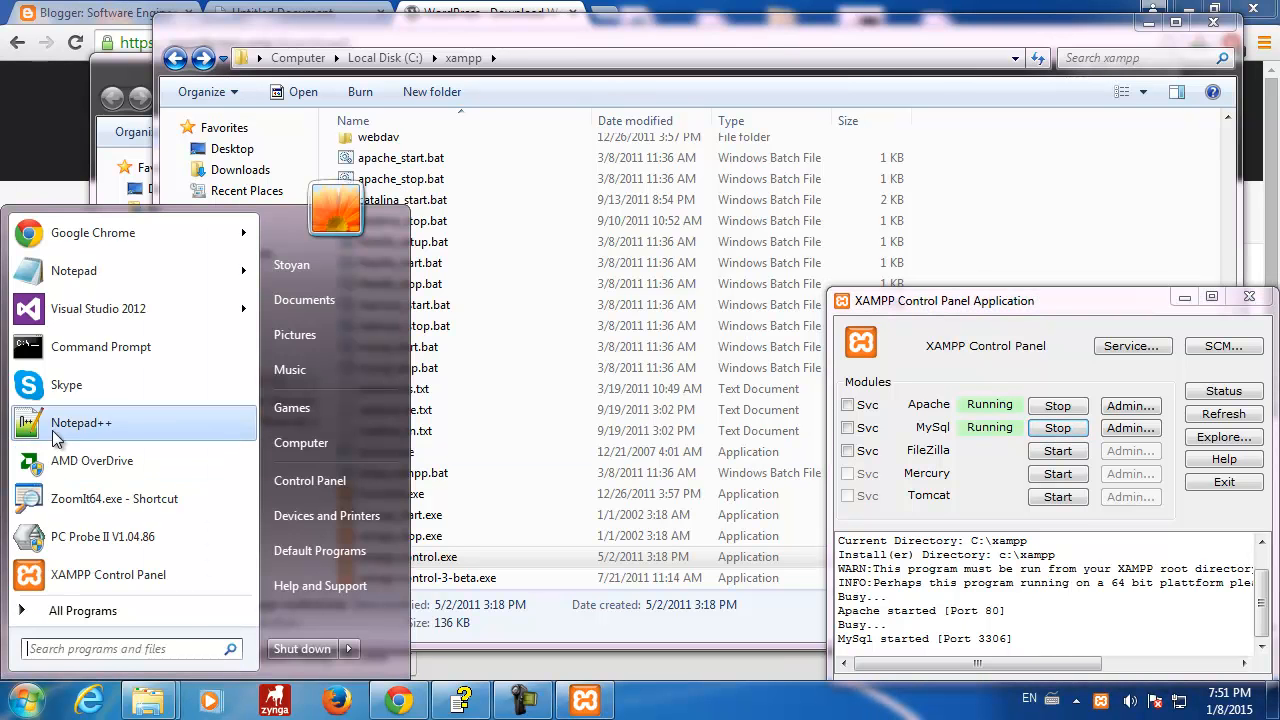
left_click(67, 352)
left_click_drag(418, 140, 557, 136)
type("cd ..")
key("Return")
type("cd ..")
key("Return")
type("cd xampp")
key("Return")
type("cd mysql")
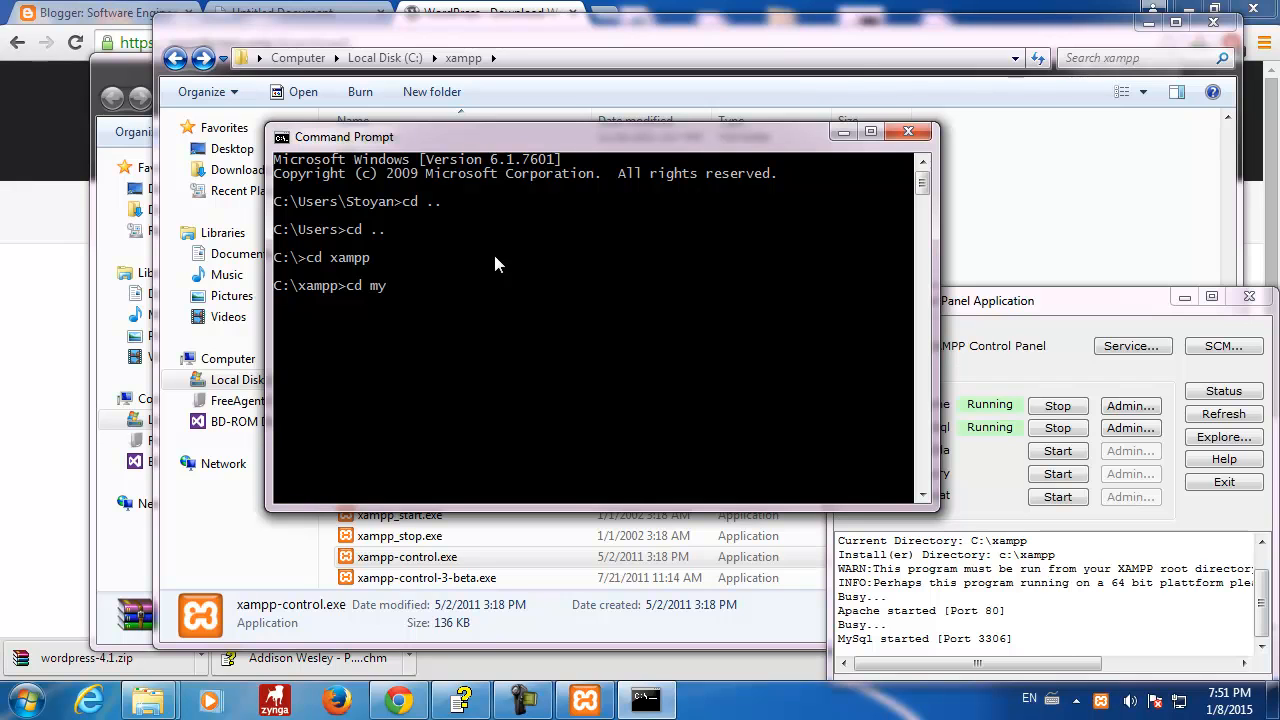
key("Return")
type("cd bin")
key("Return")
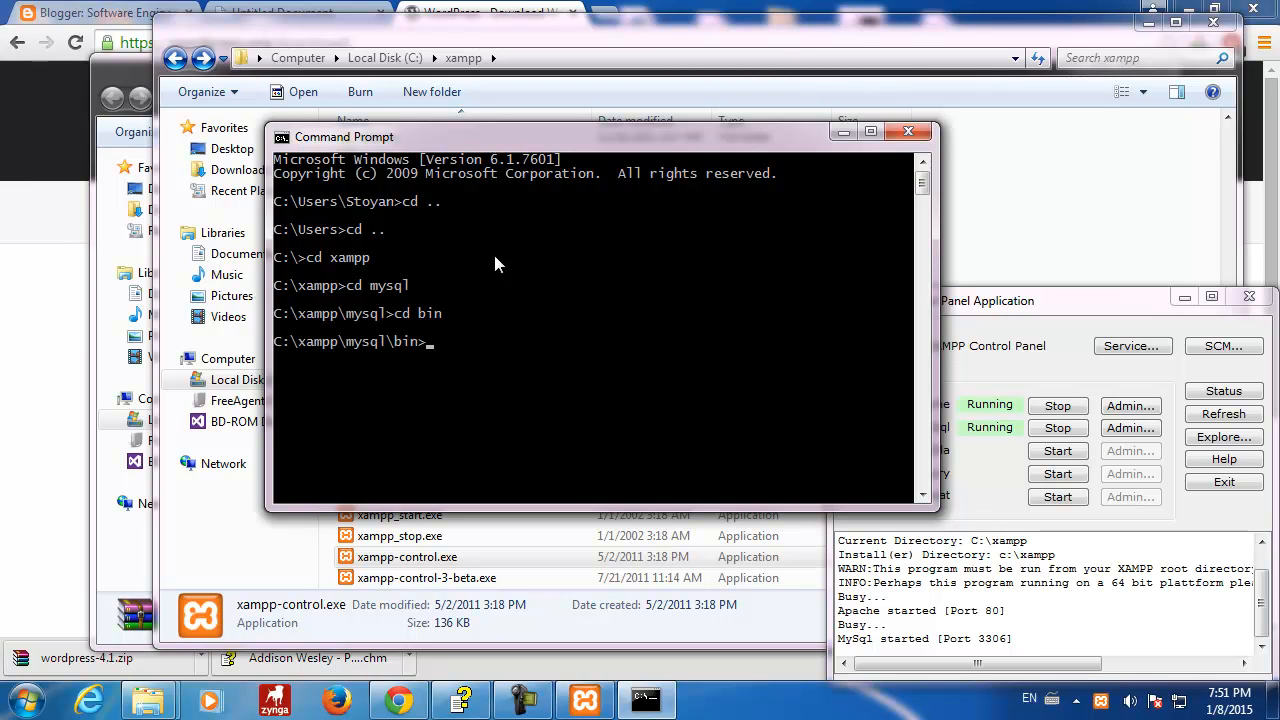
- Log in to MySQL as root with mysql -uroot -p and list the existing databases
type("mysql -uroot -p")
key("Return")
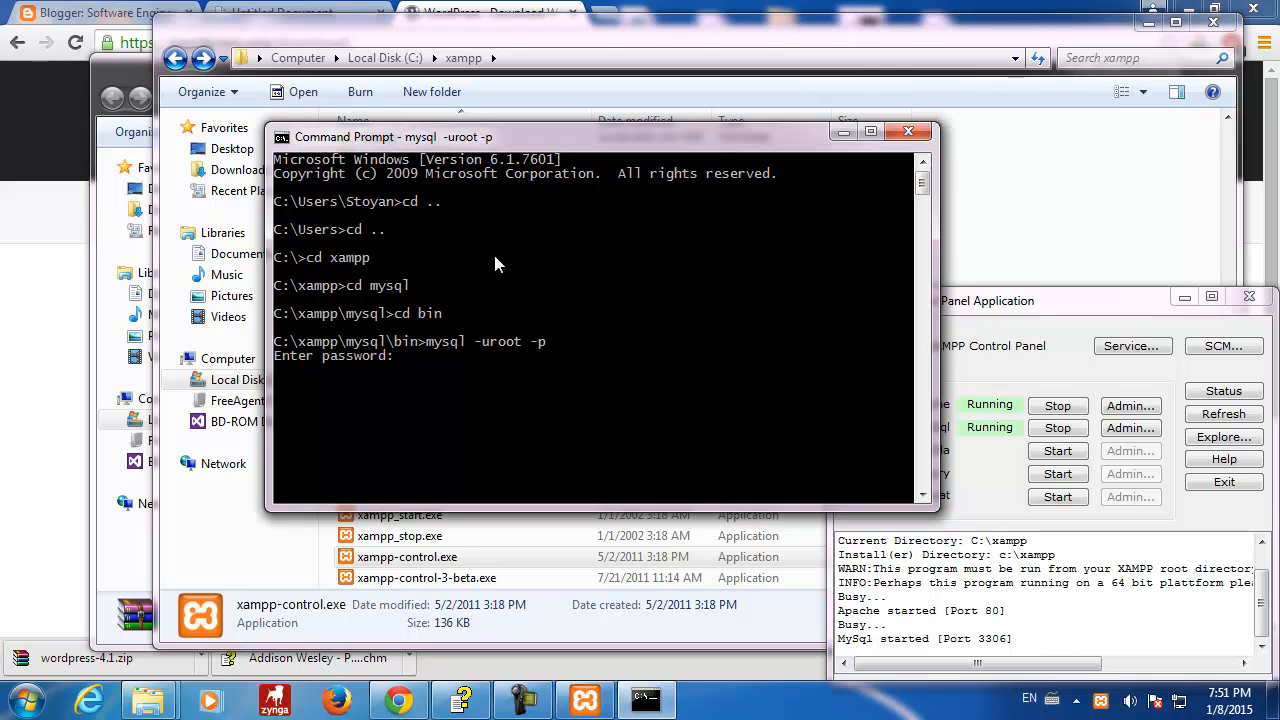
key("Return")
type("show databa")
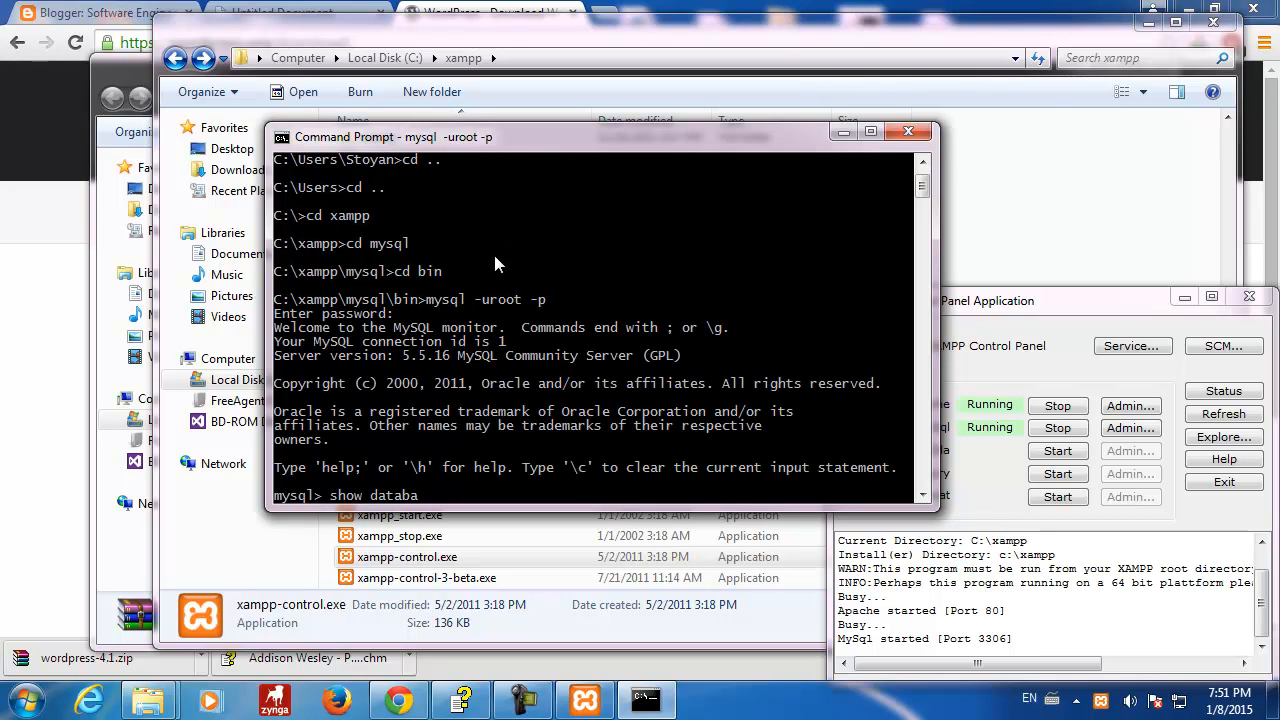
type("ses;")
key("Return")
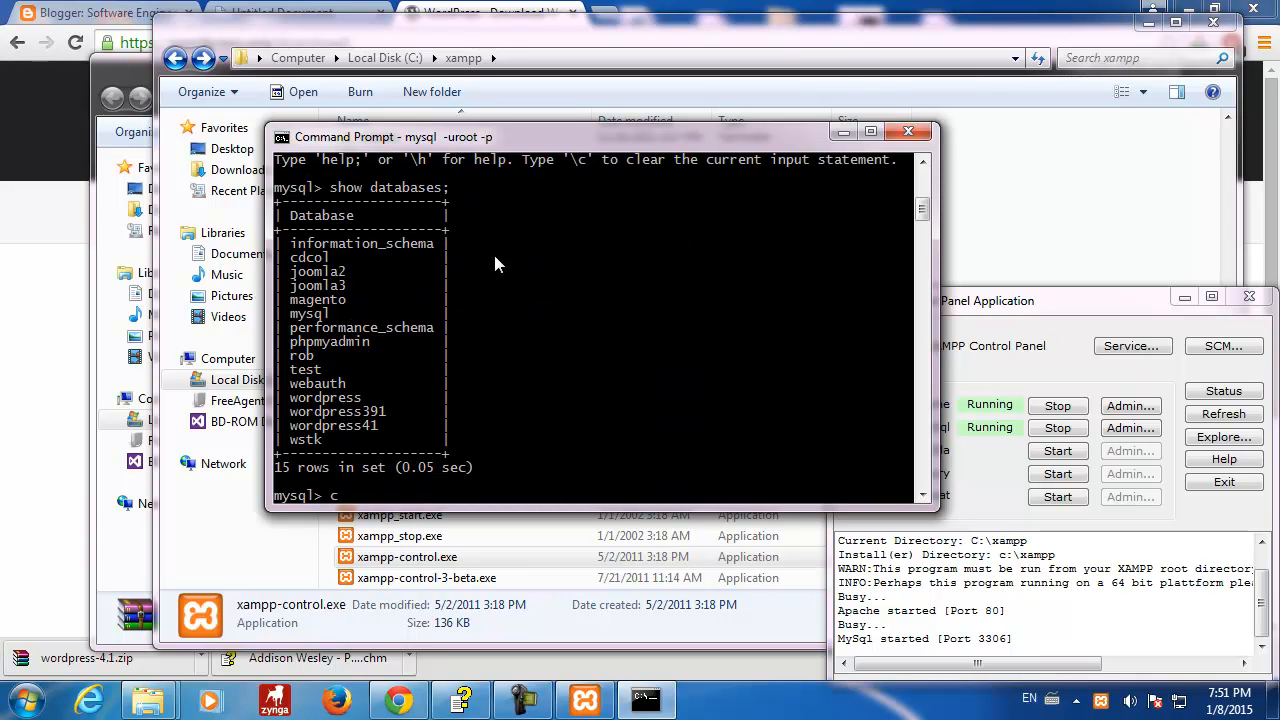
- Create the database wordpress41n and rerun SHOW DATABASES to confirm it is listed
type("create database wor")
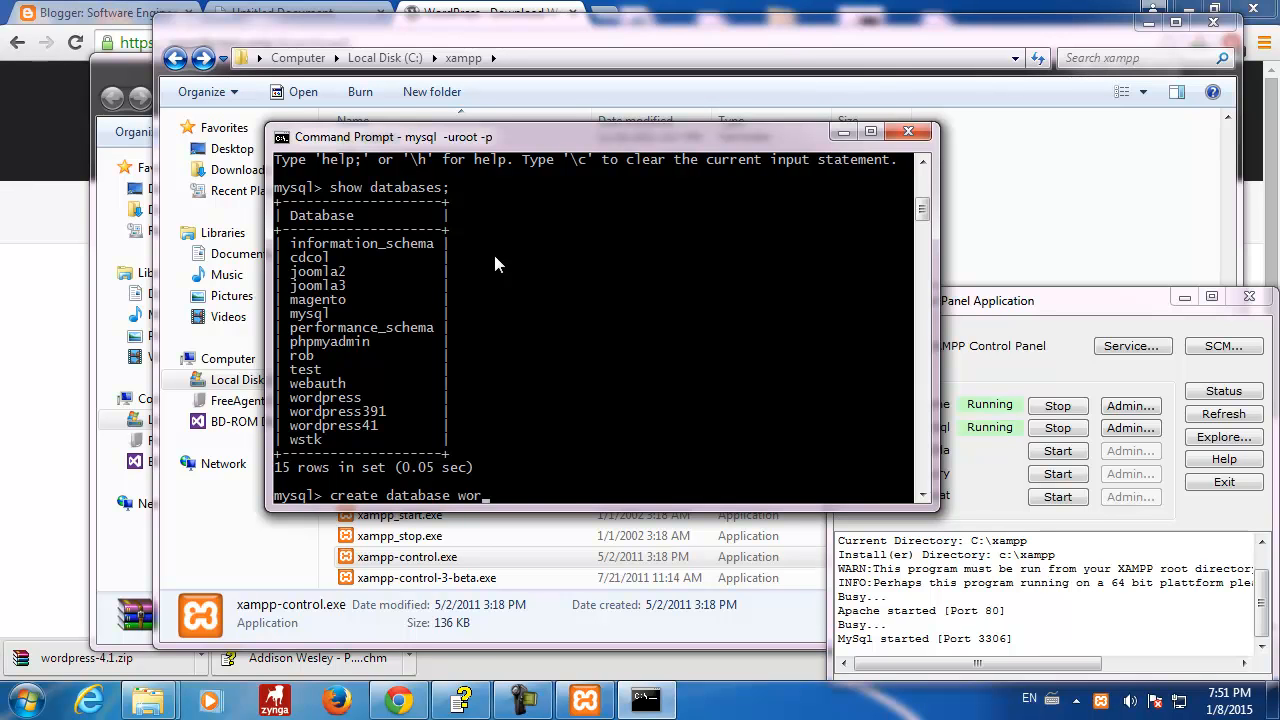
type("dpress41n")
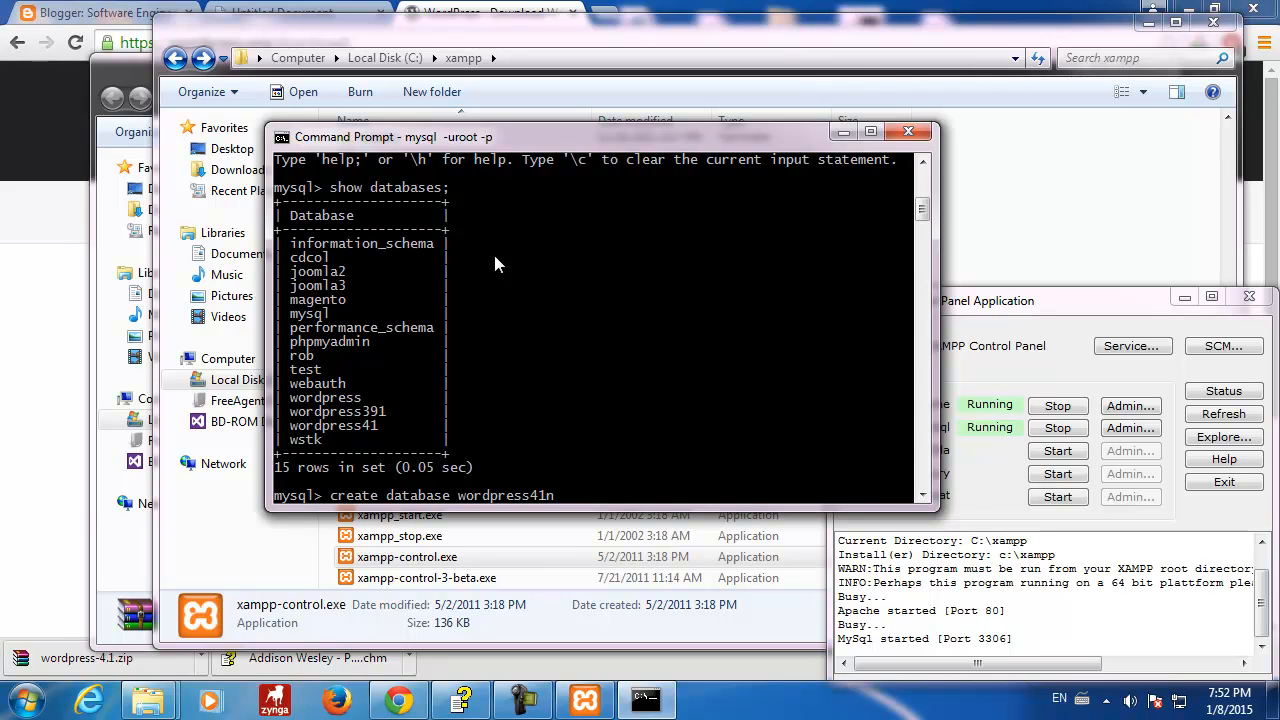
key("Return")
type(";")
key("Return")
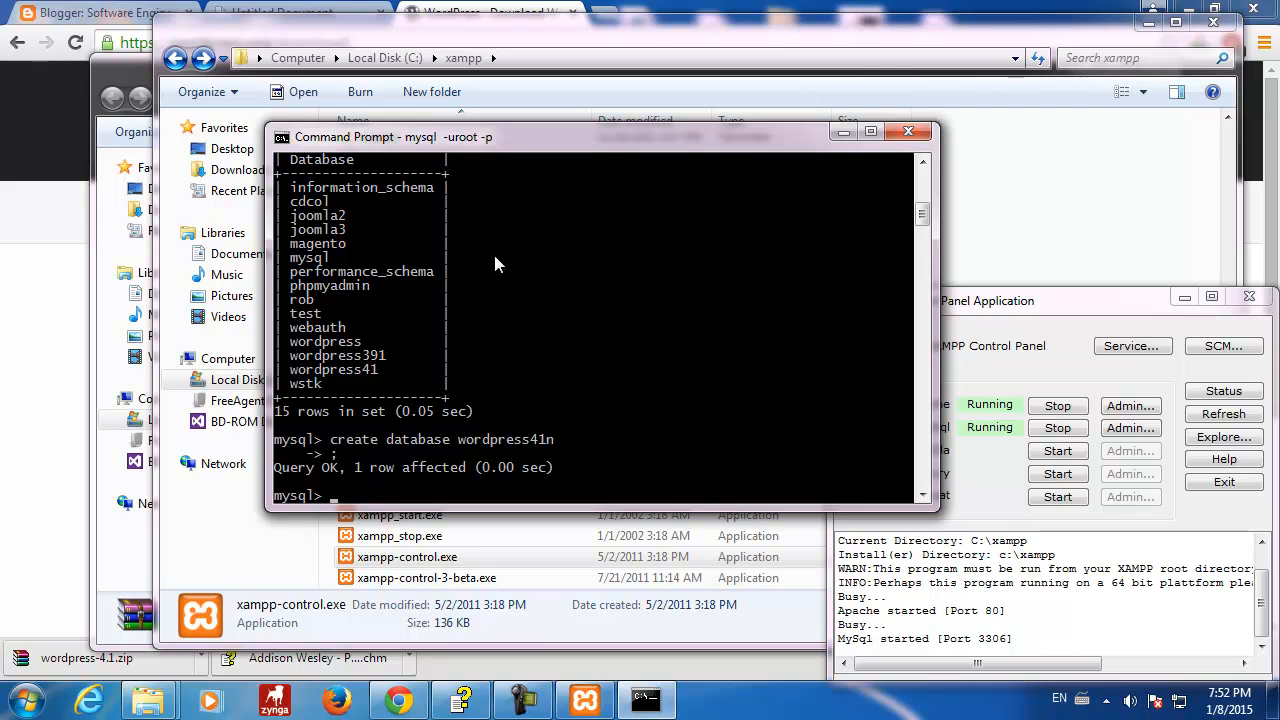
key("Up")
key("Up")
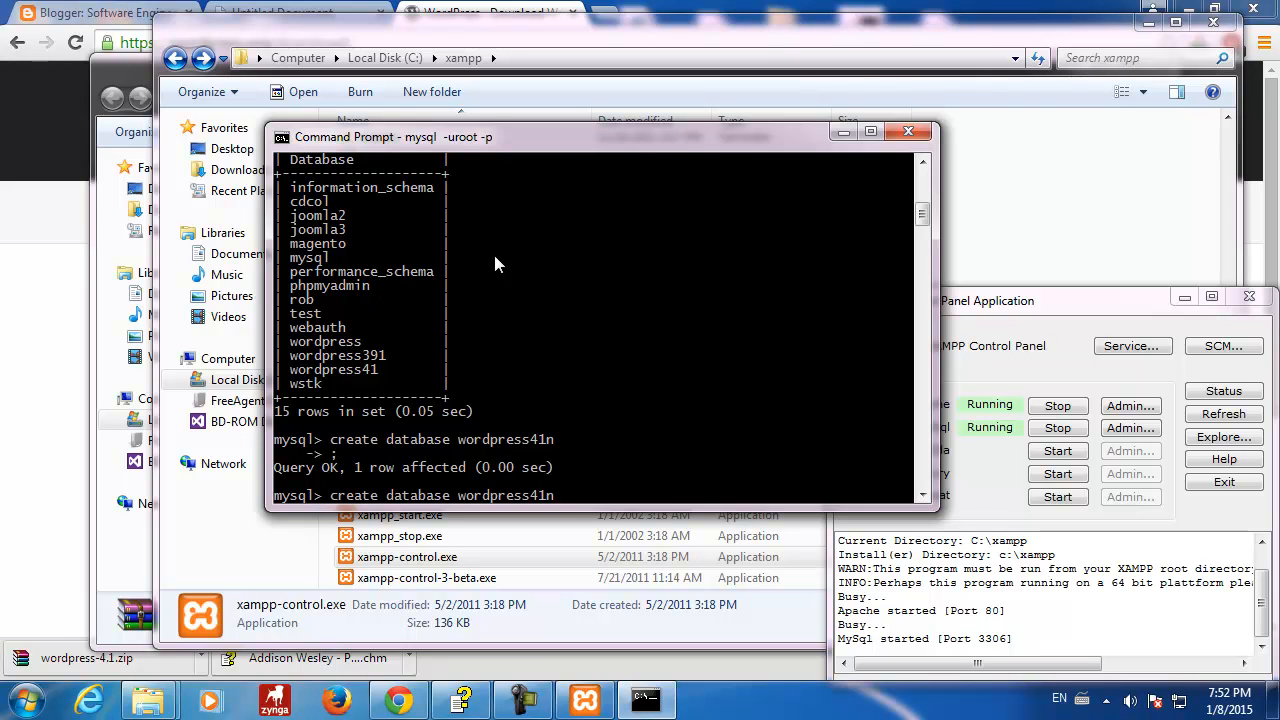
key("Up")
key("Return")
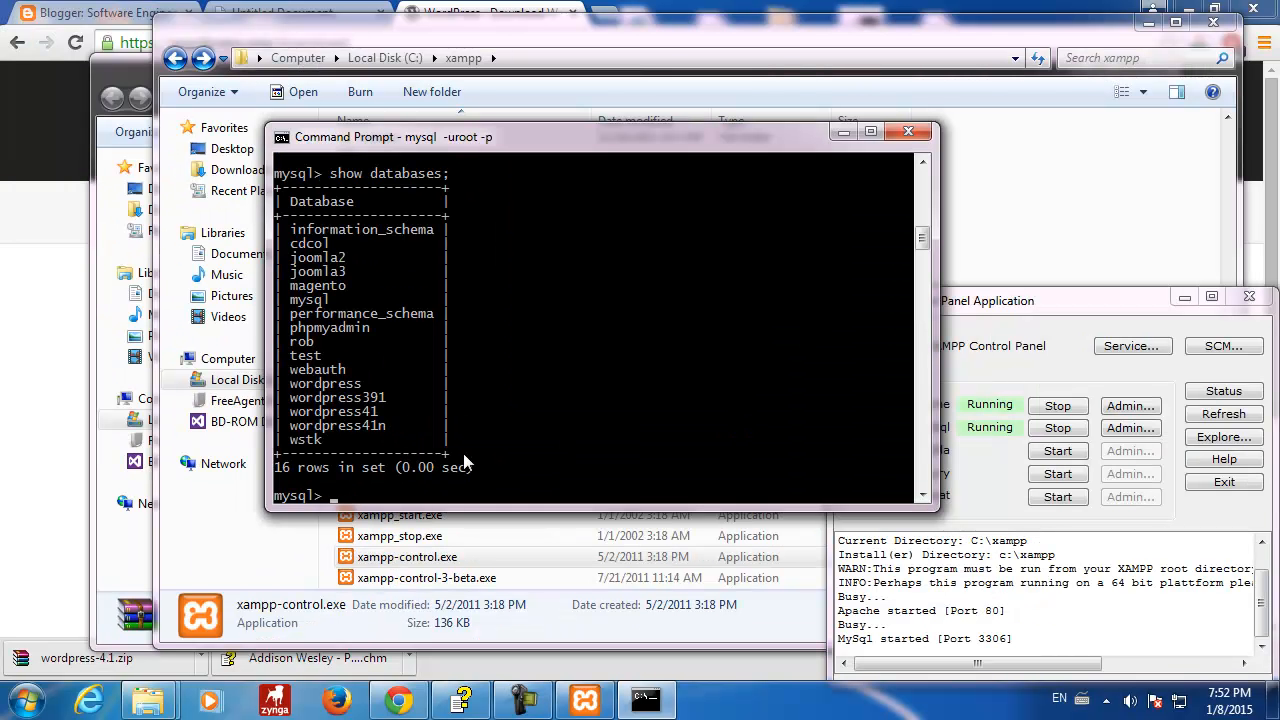
- Switch to wordpress41n, confirm SHOW TABLES returns nothing, then minimize the console
type("use wordpress41")
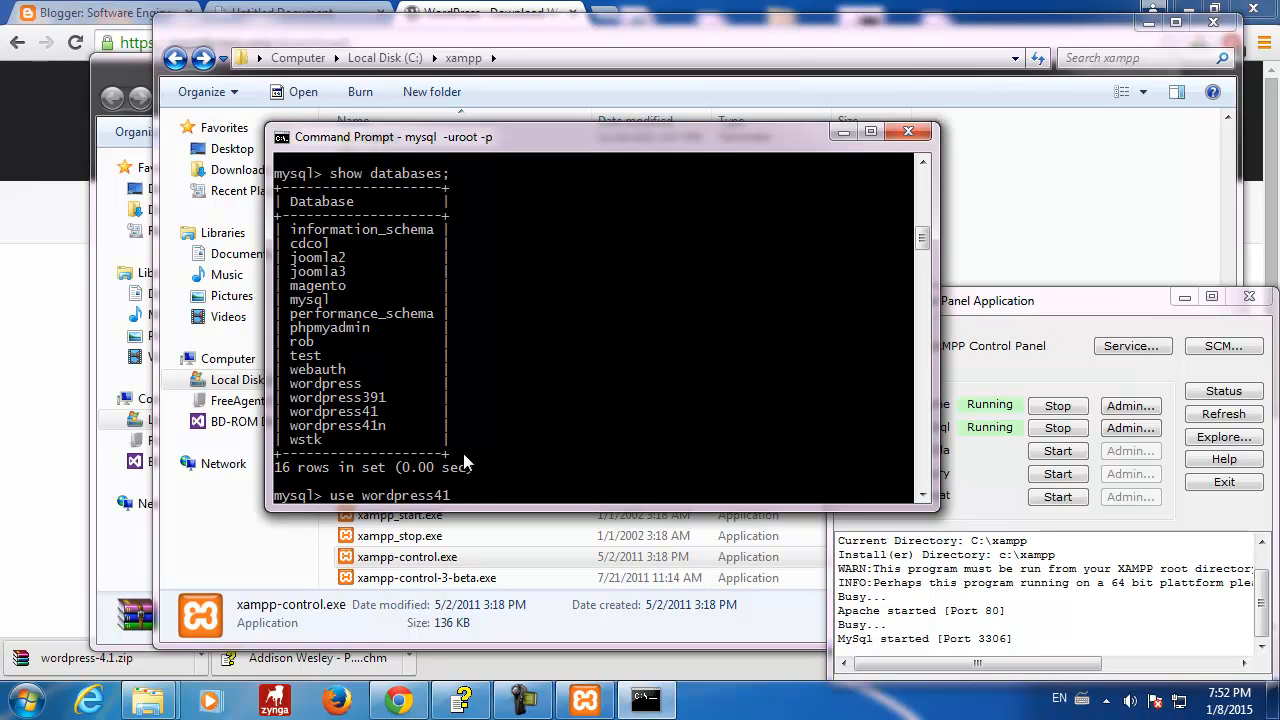
type("n")
key("Return")
type("show tables;")
key("Return")
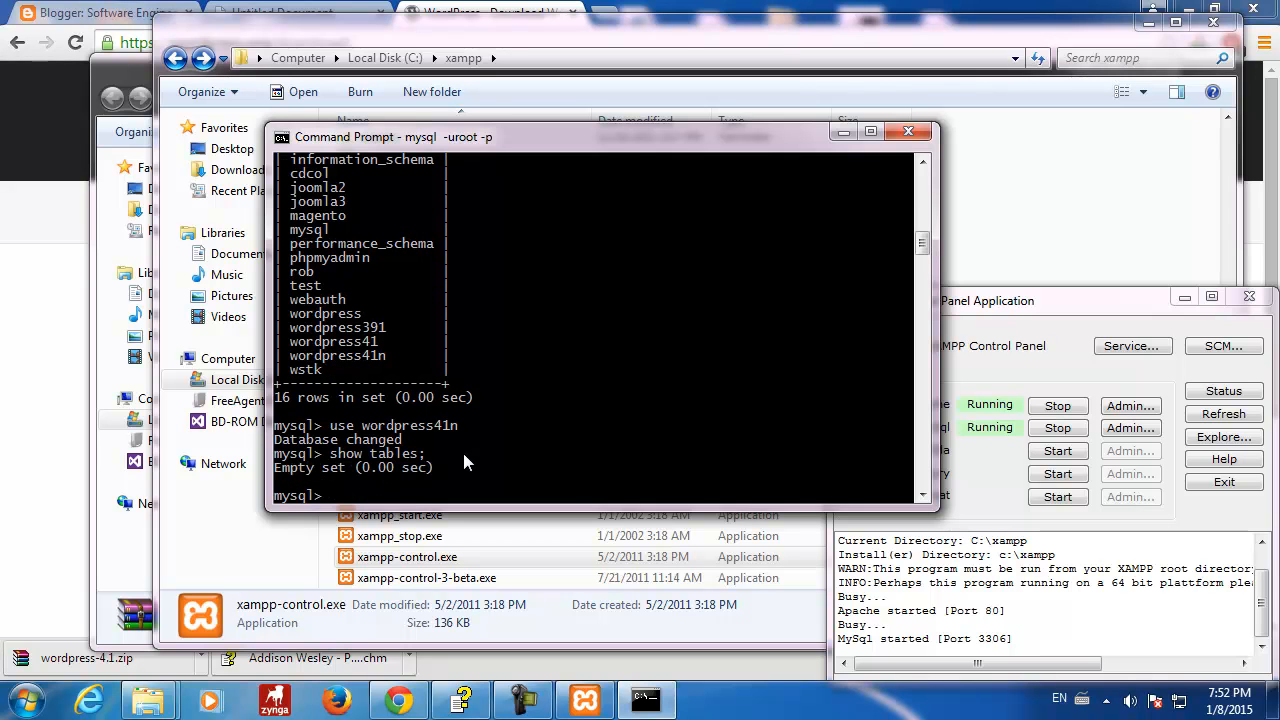
left_click_drag(640, 139, 624, 119)
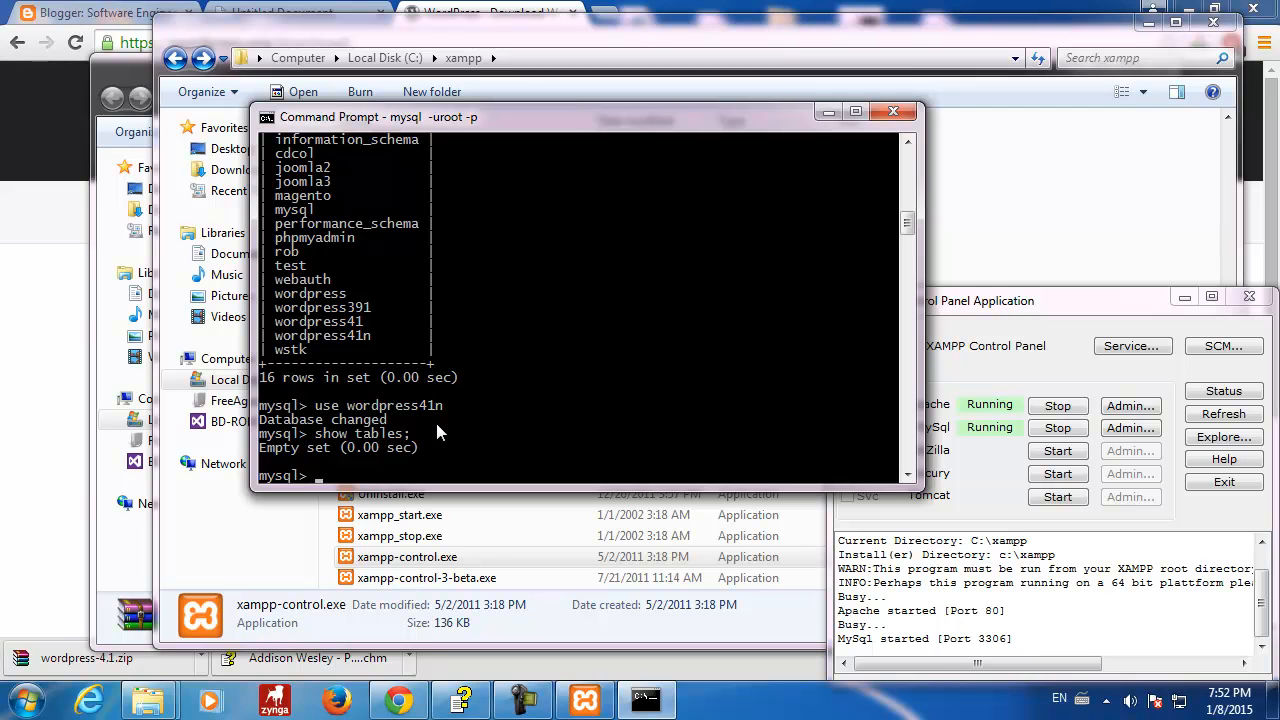
left_click(828, 112)
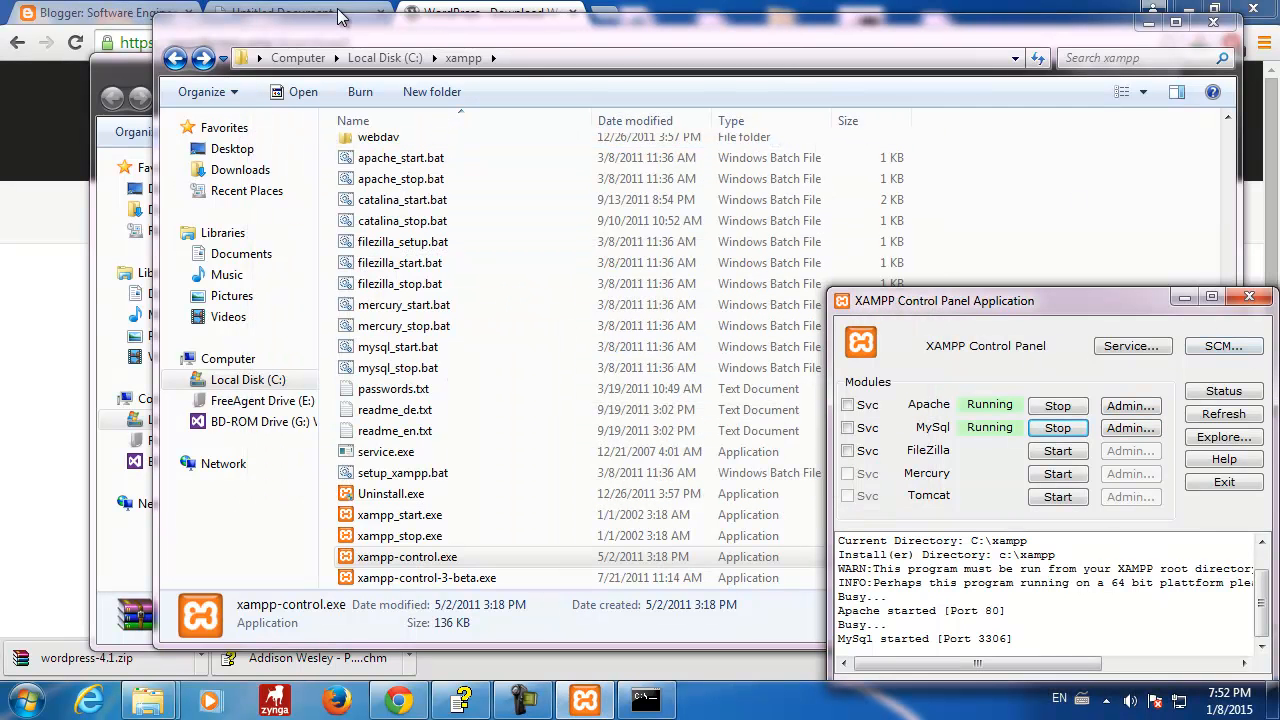
- Load the local XAMPP start page in a new Chrome tab
left_click(462, 14)
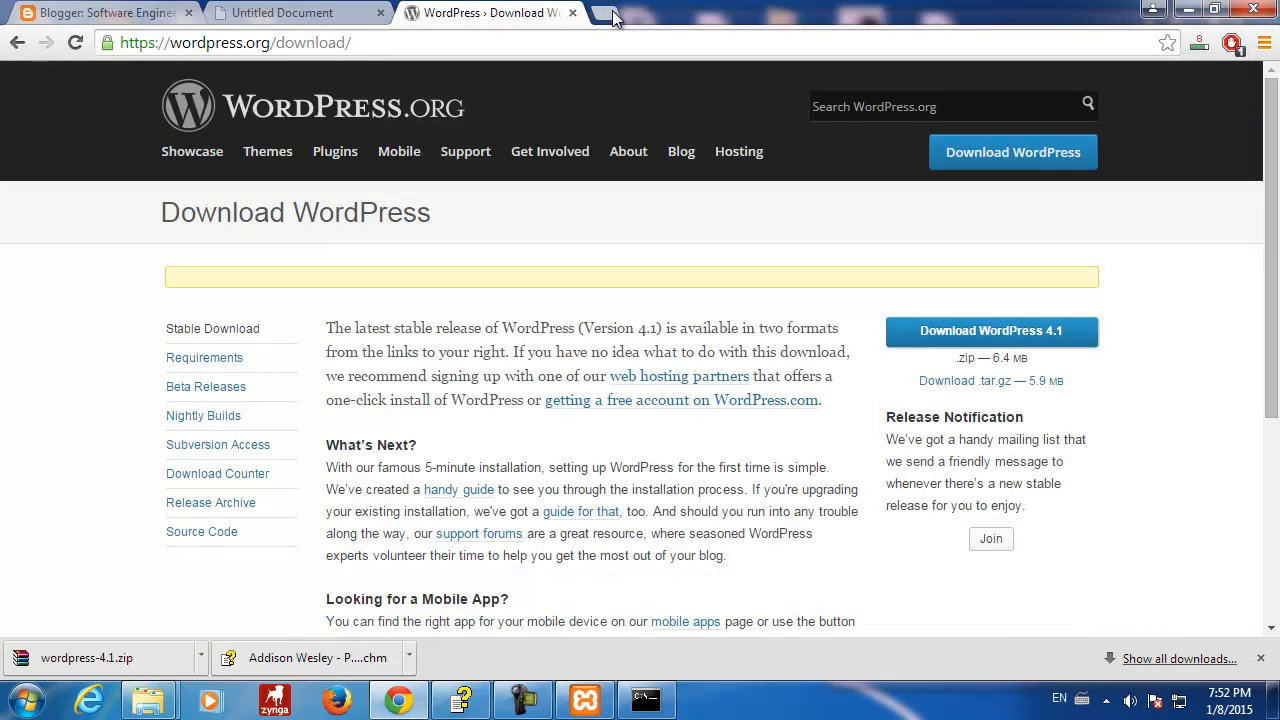
left_click(603, 16)
type("localhost:8081")
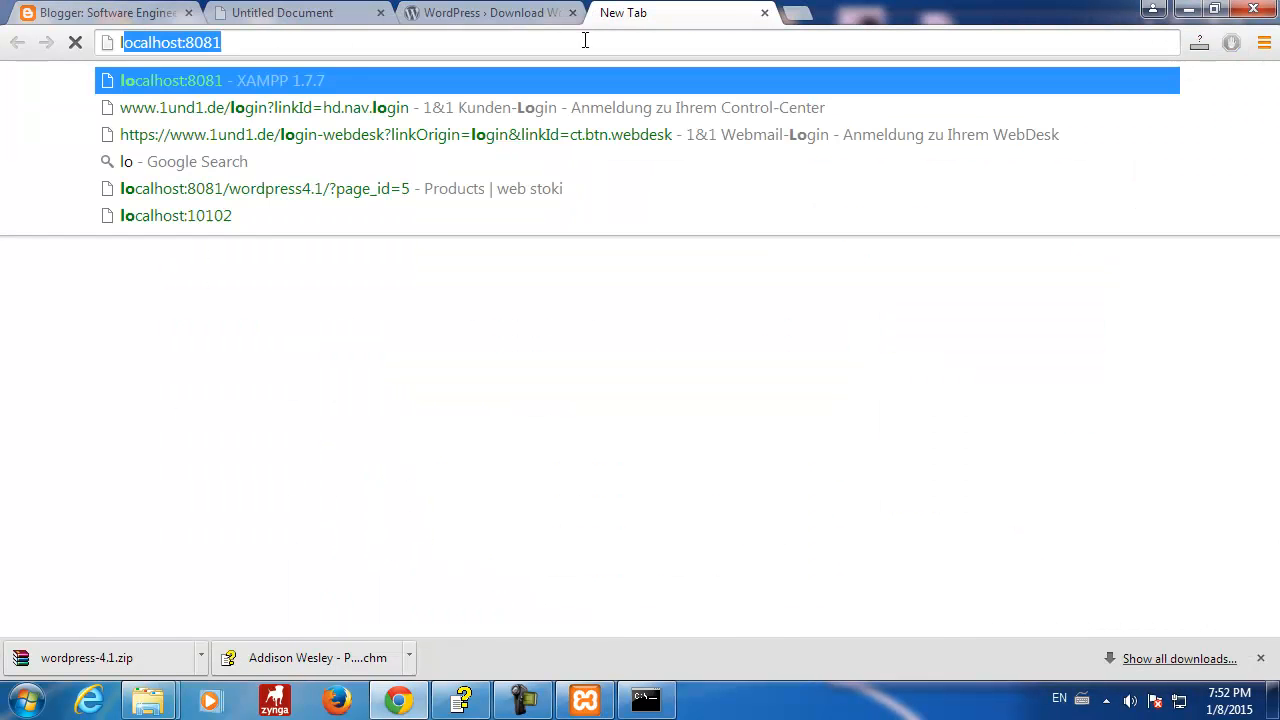
key("Return")
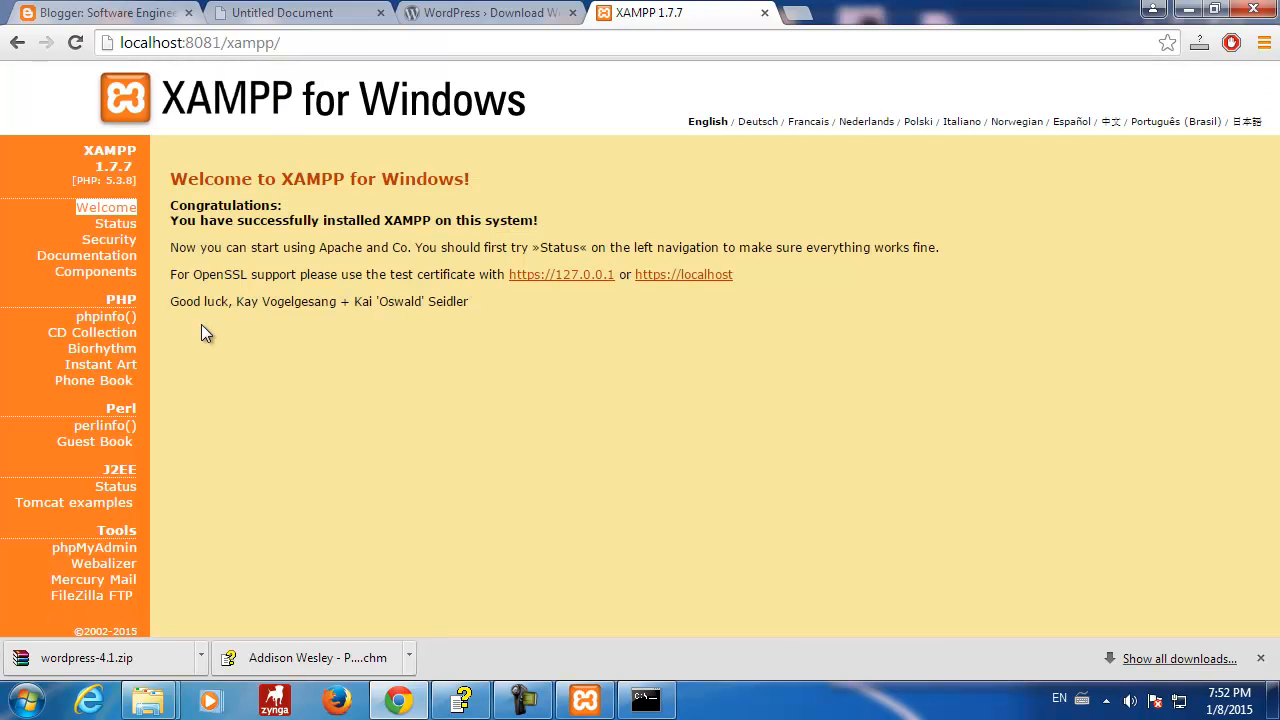
- Check in phpMyAdmin that wordpress41n has no tables, then enter localhost:8081/wordpress41n/ in a new tab
left_click(97, 550)
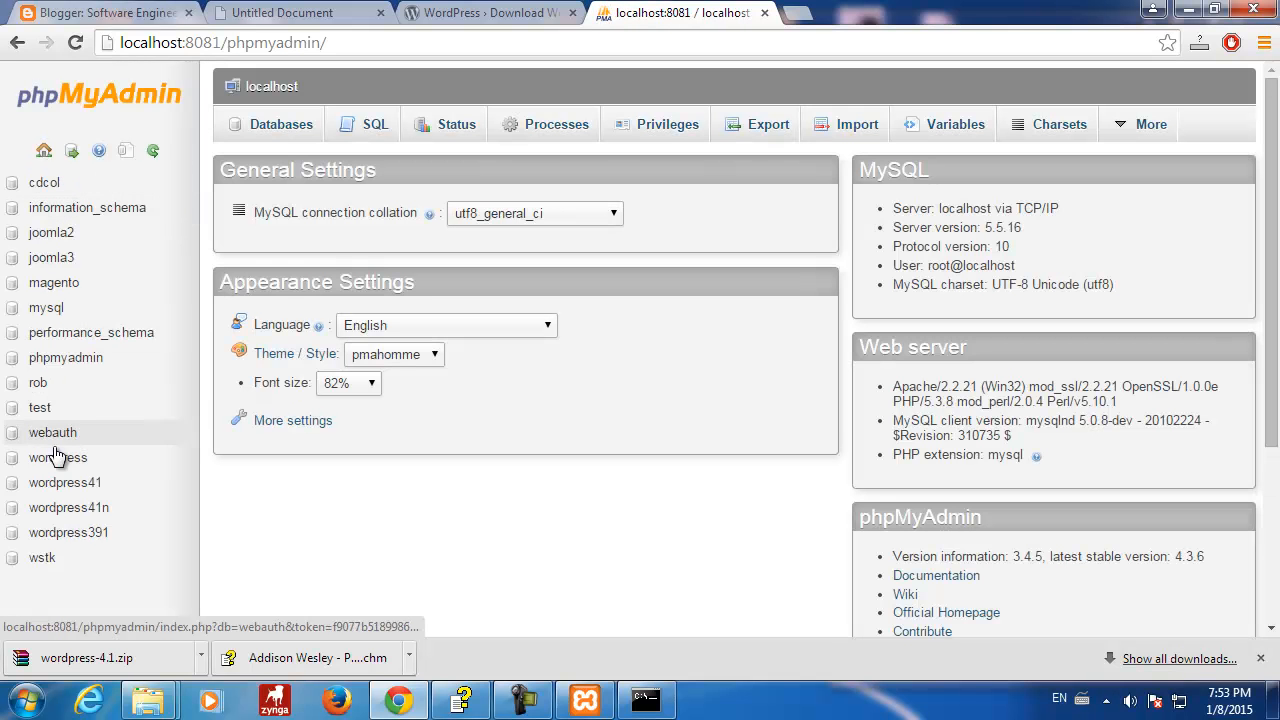
left_click(86, 508)
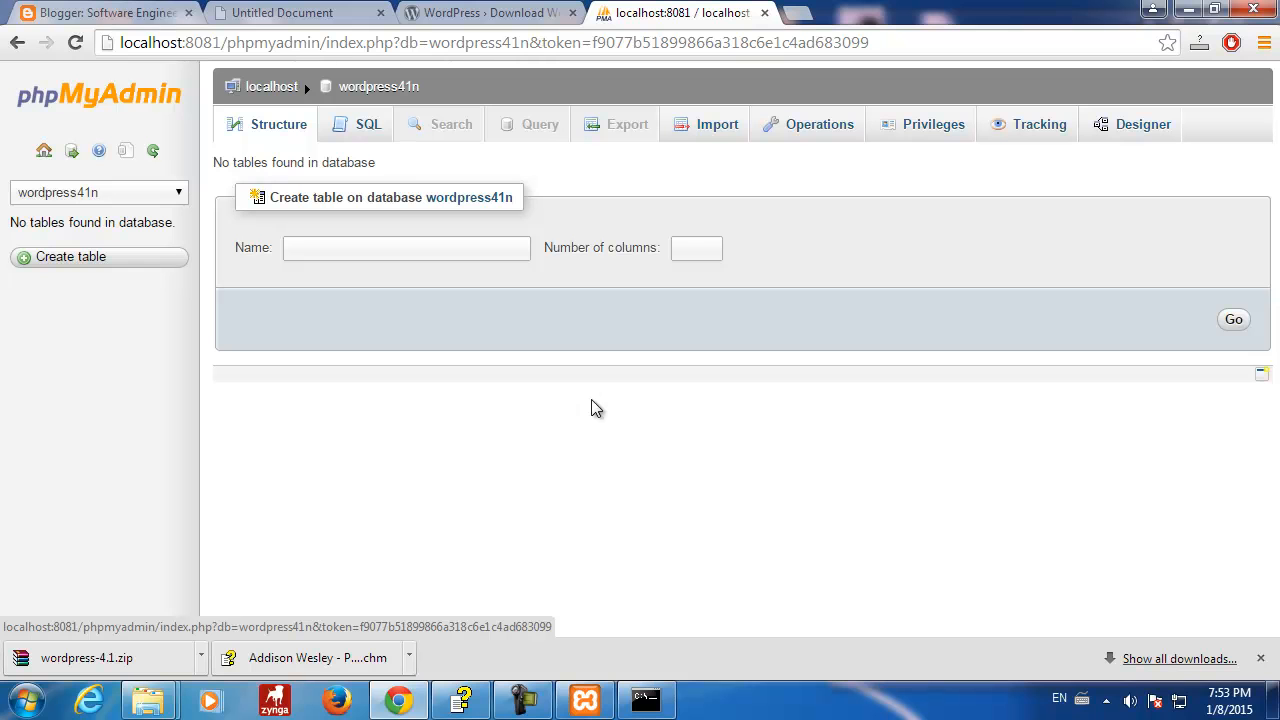
left_click(798, 14)
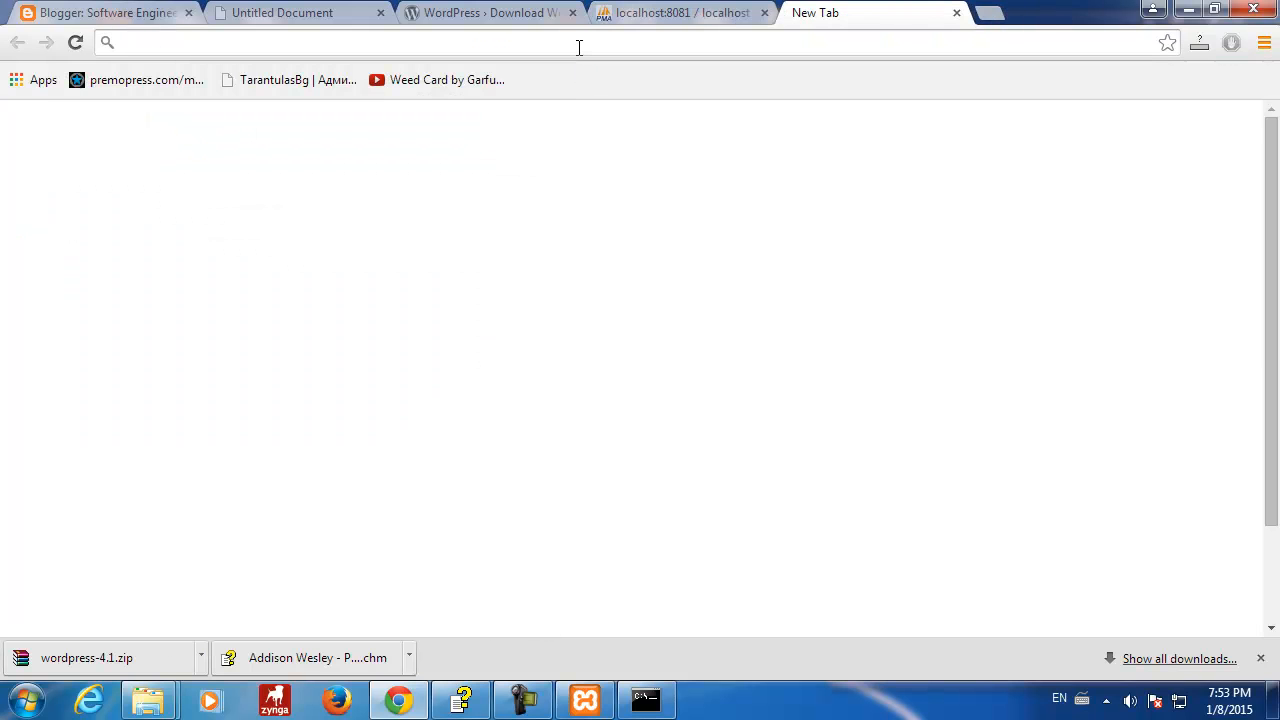
type("localhost:")
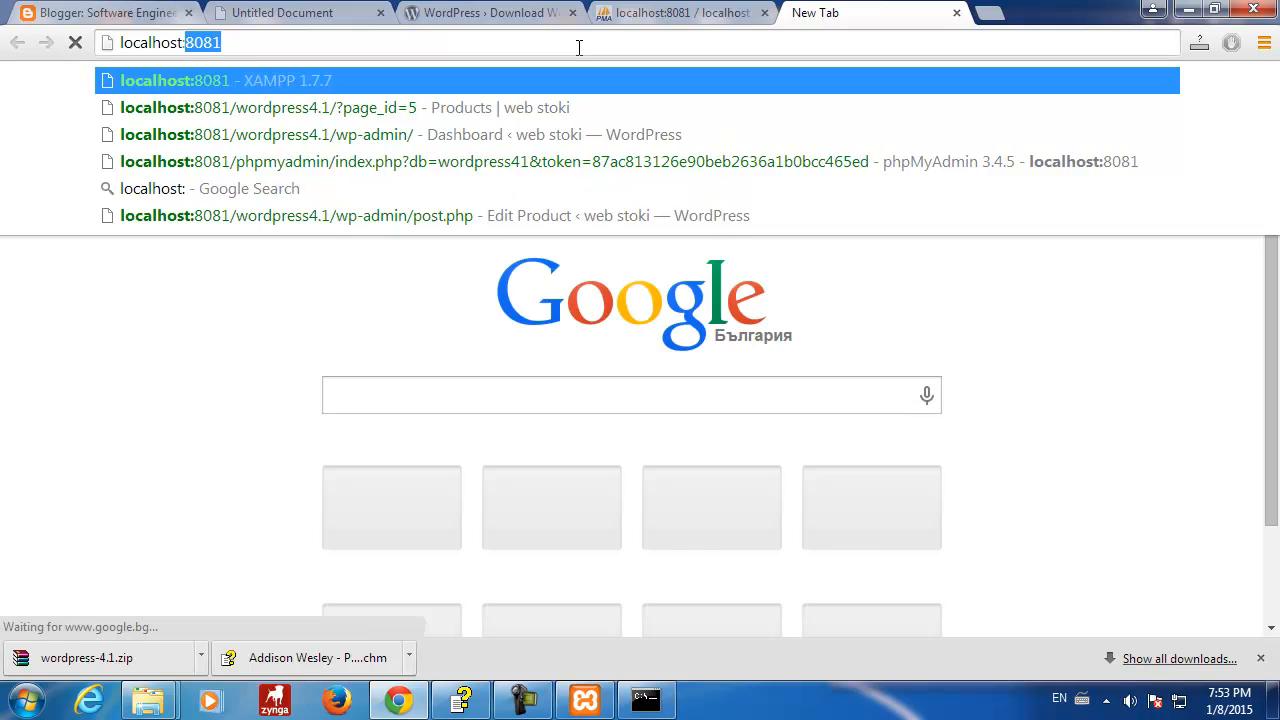
type("8081/")
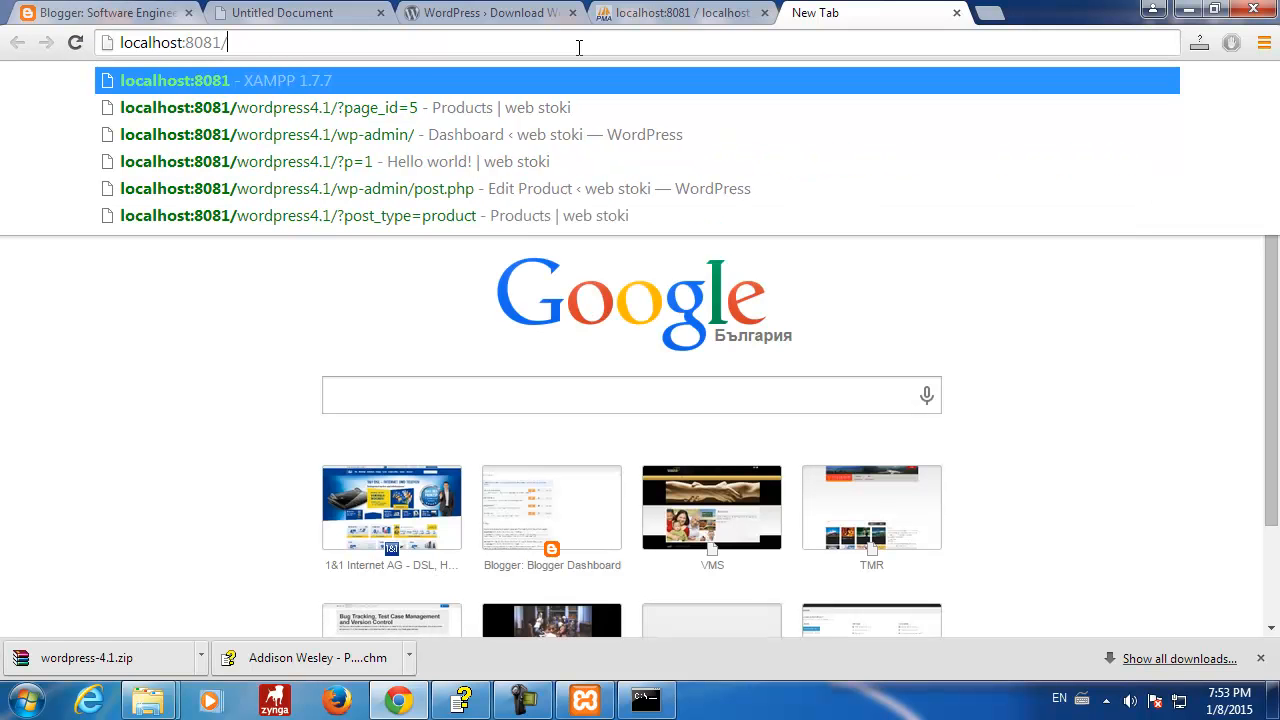
type("wordpre")
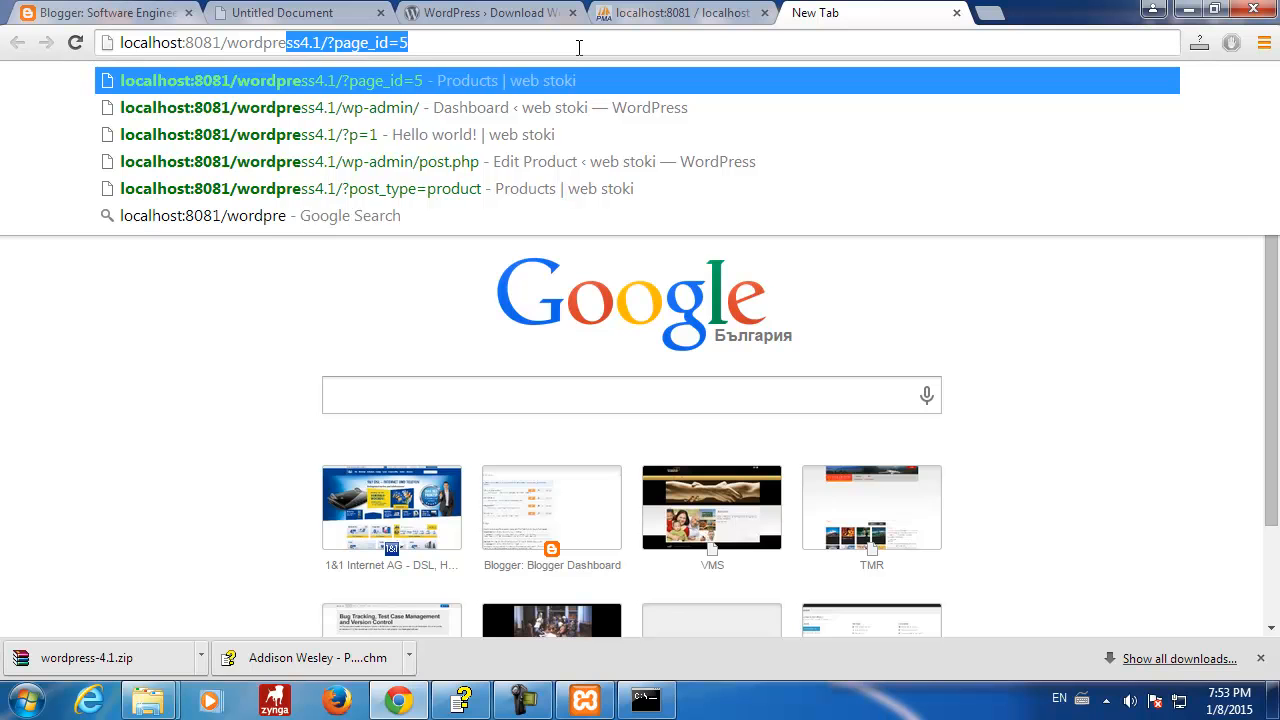
type("ss41n/")
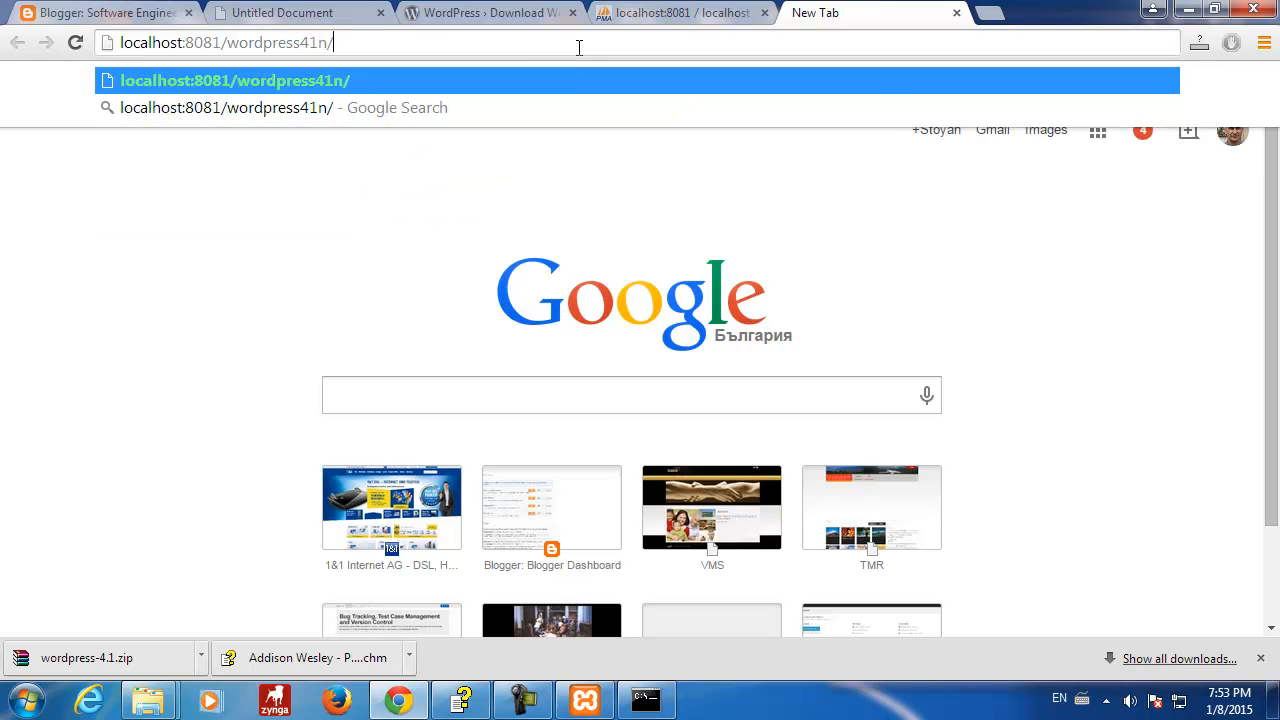
- Load localhost:8081/wordpress41n/, continue in English (United States), and review the required database details
key("Return")
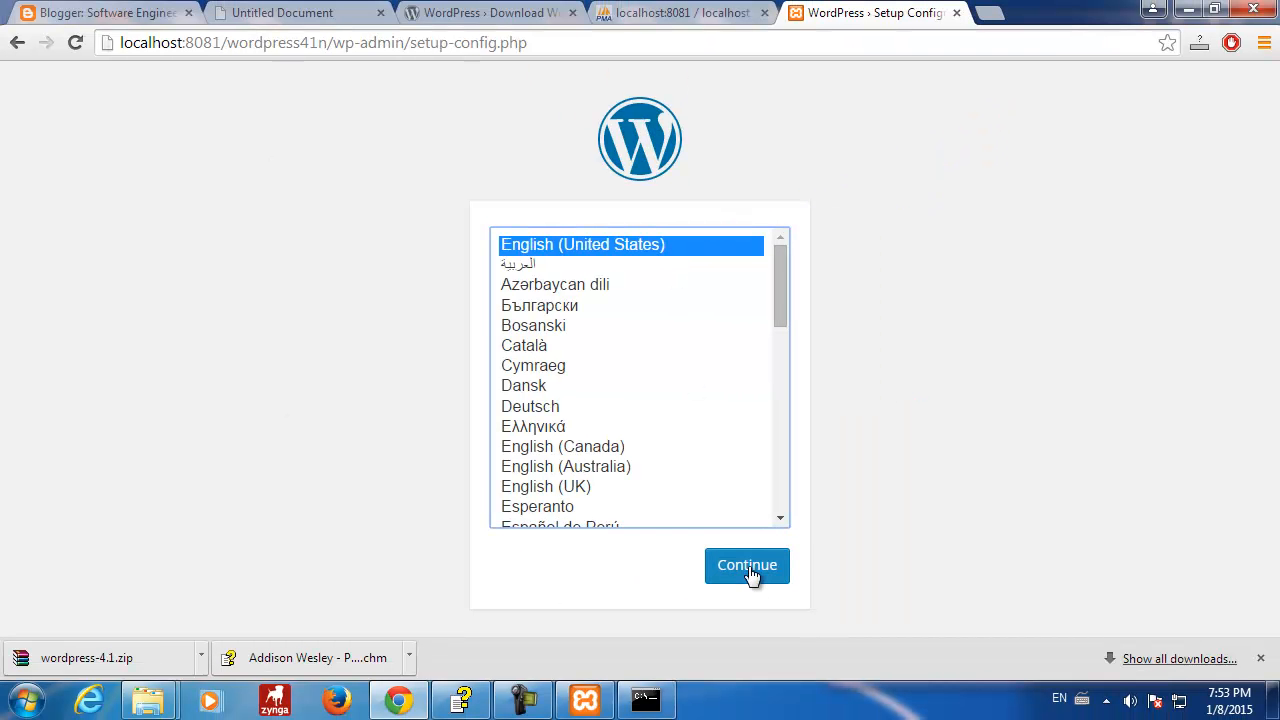
left_click(749, 567)
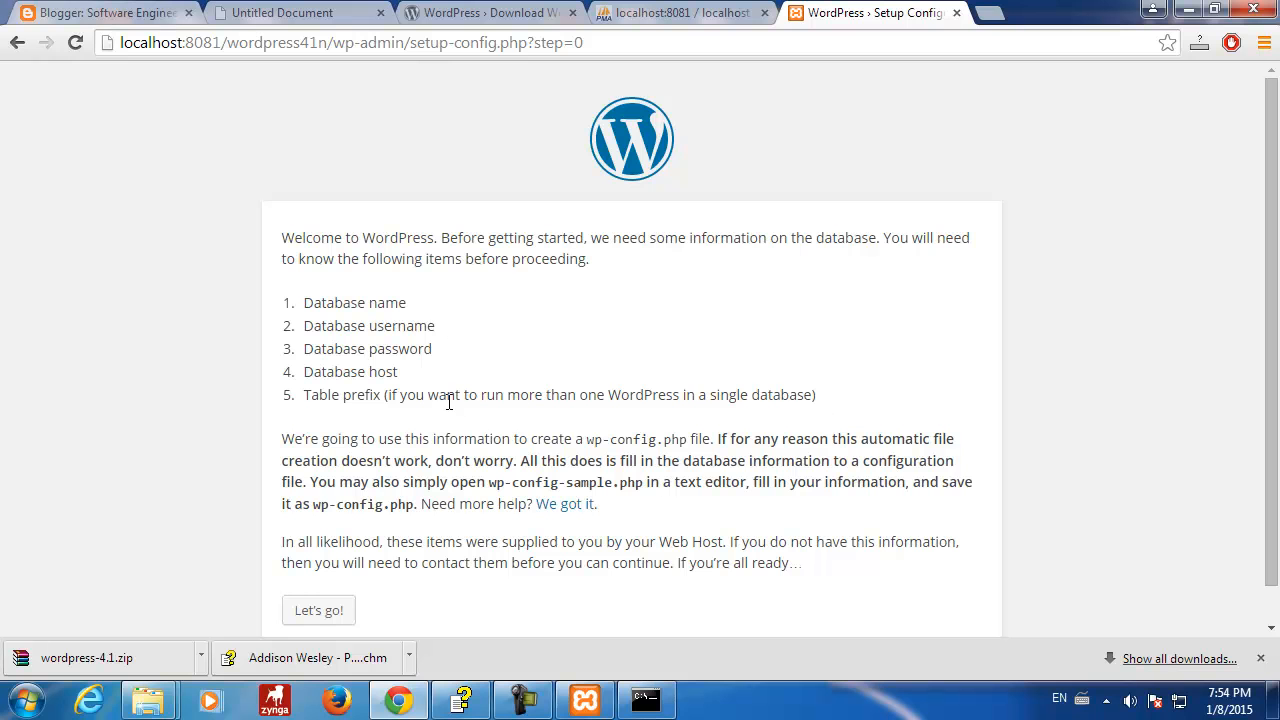
left_click(676, 14)
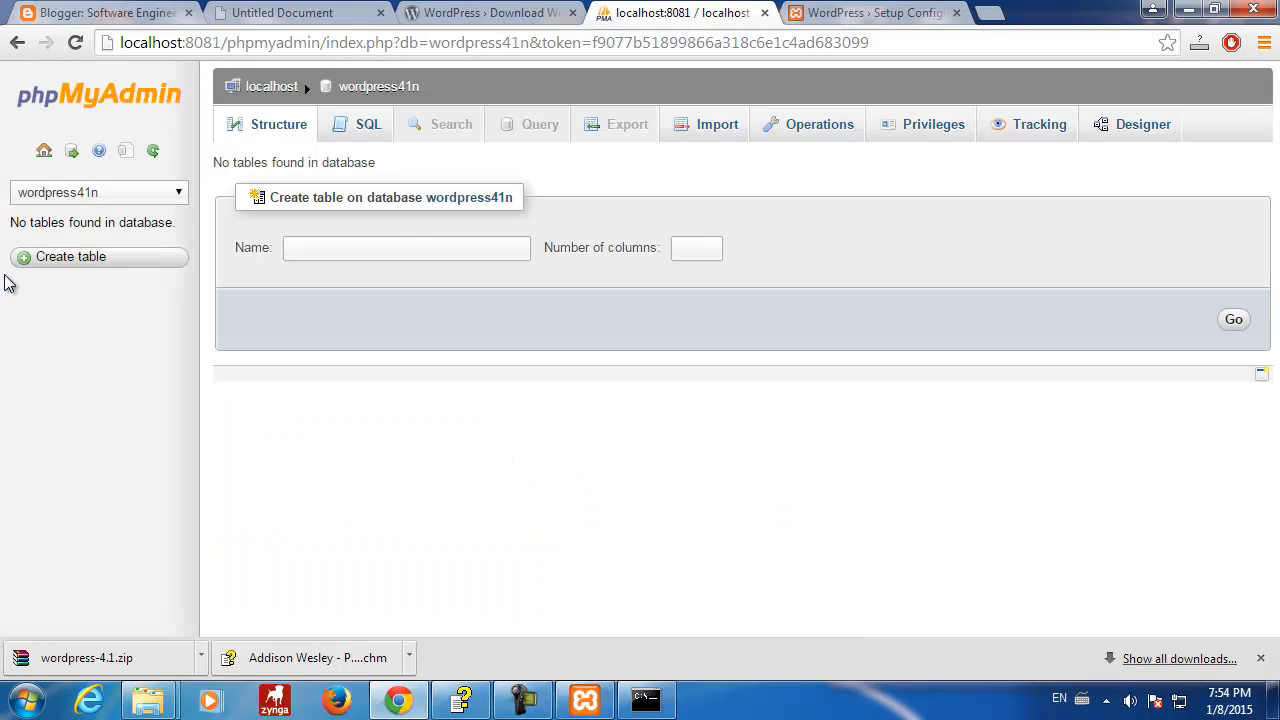
left_click(871, 14)
scroll(772, 501, "down", 1)
scroll(772, 501, "up", 1)
scroll(772, 501, "down", 1)
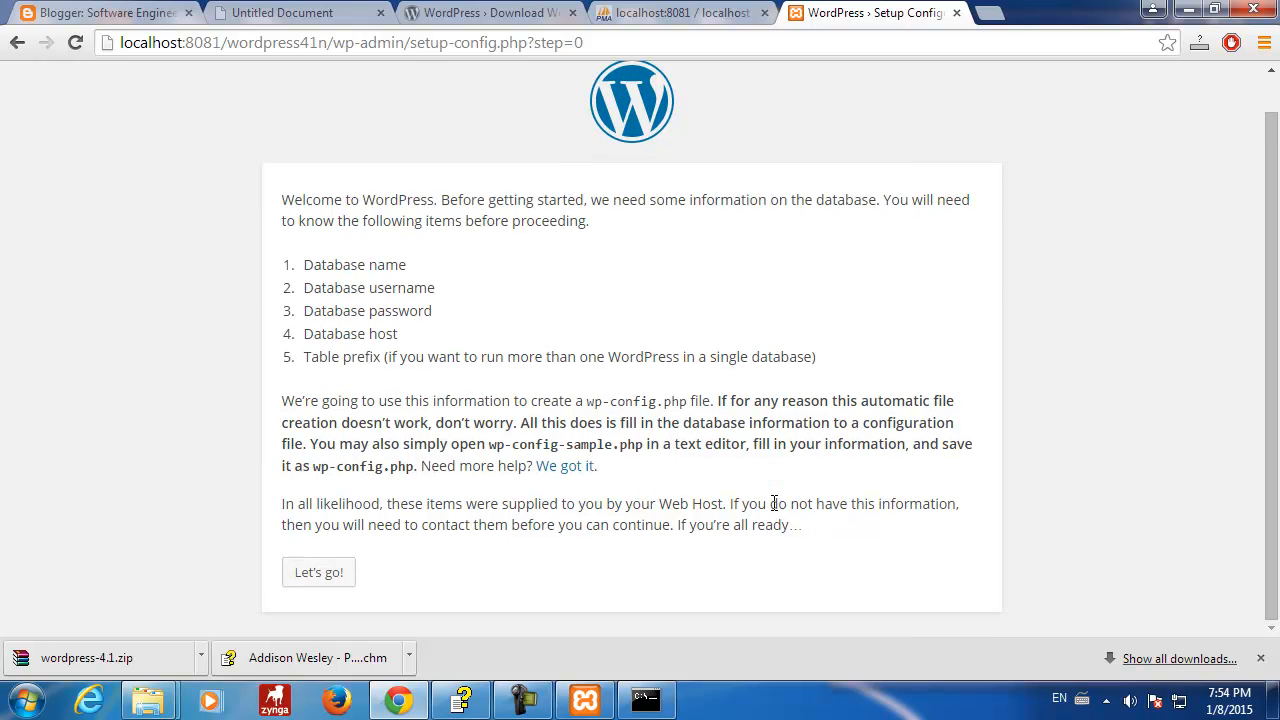
- Enter database name wordpress41n, user name root and an empty password in the setup form
left_click(324, 574)
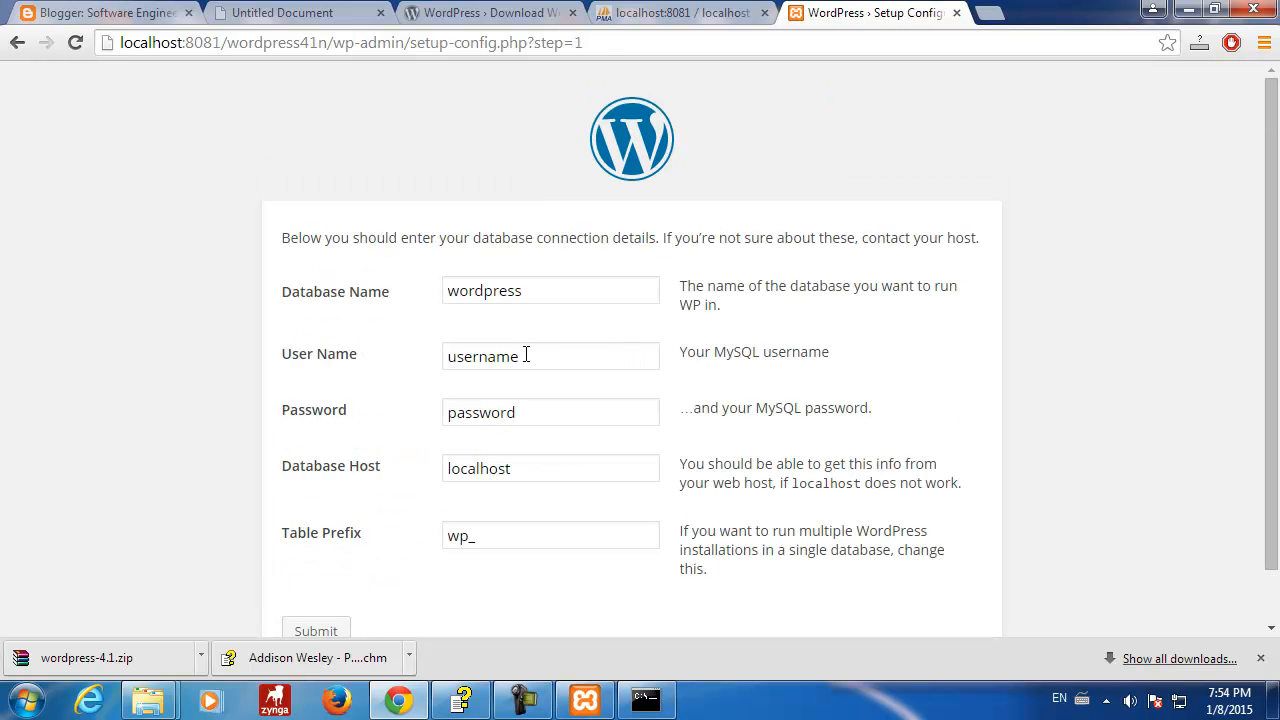
left_click(527, 287)
type("41n")
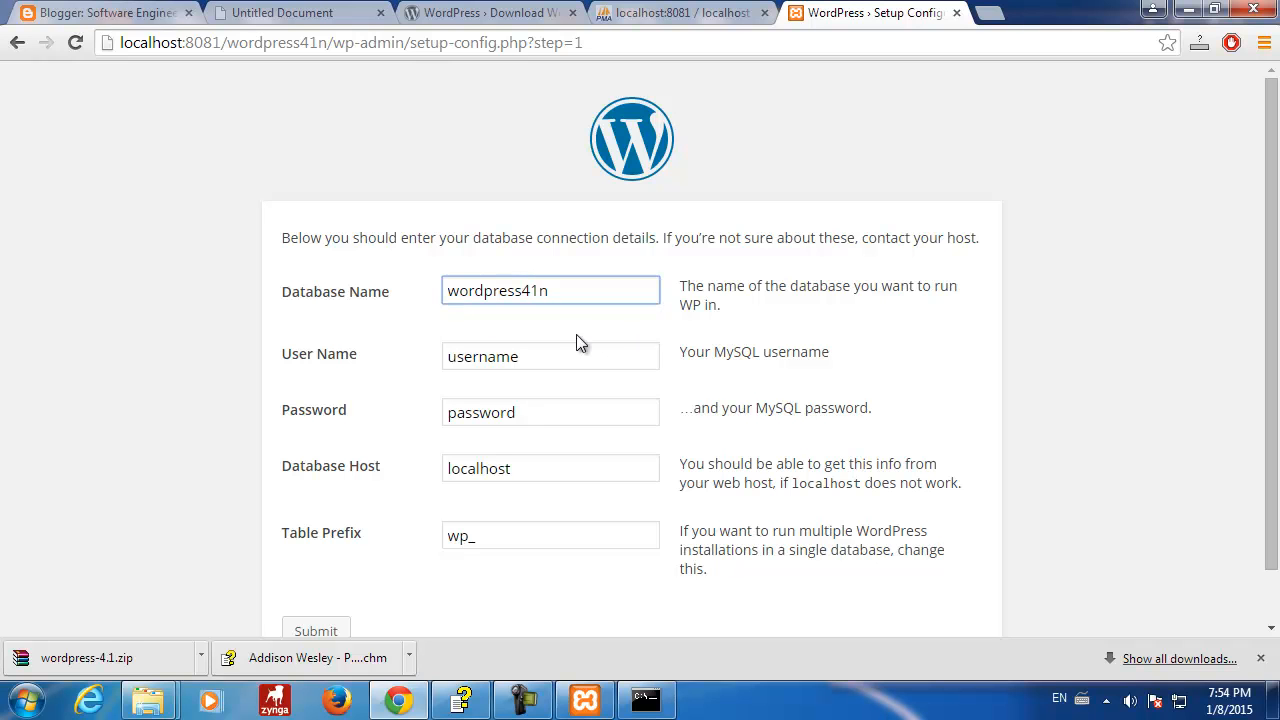
left_click_drag(560, 357, 403, 374)
type("root")
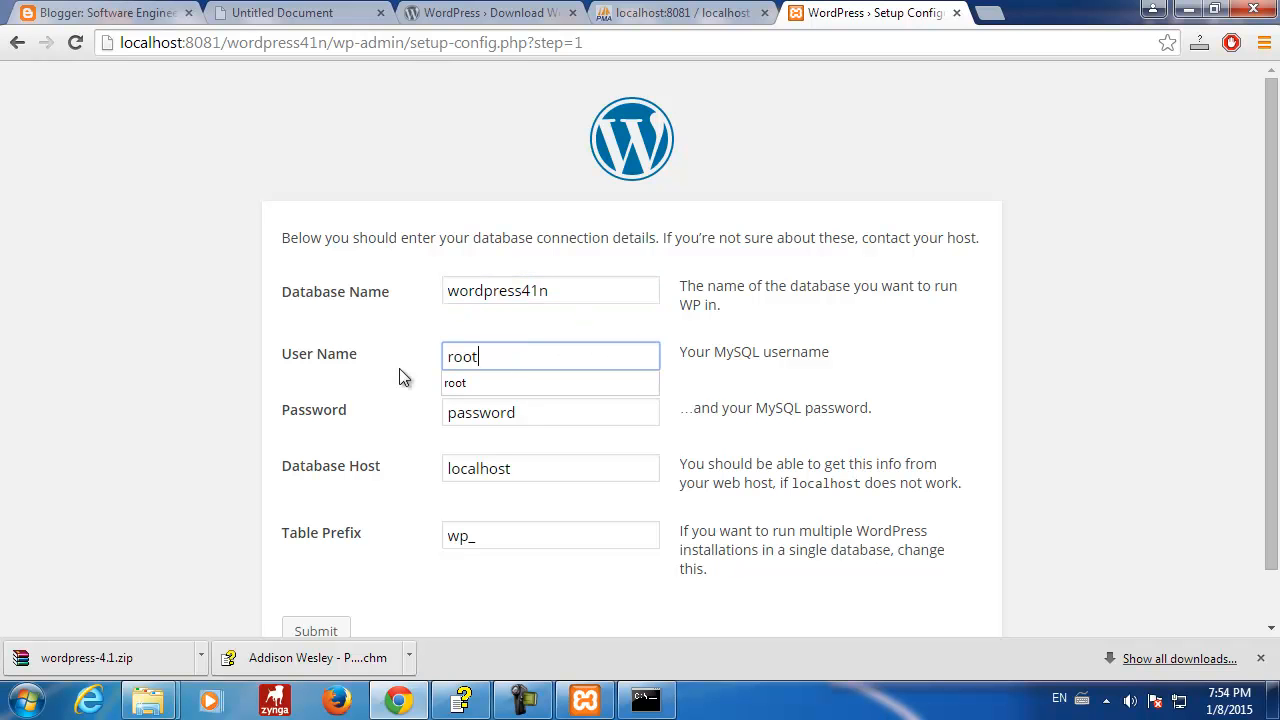
left_click(471, 387)
left_click_drag(515, 412, 371, 423)
key("BackSpace")
left_click(516, 467)
left_click(505, 542)
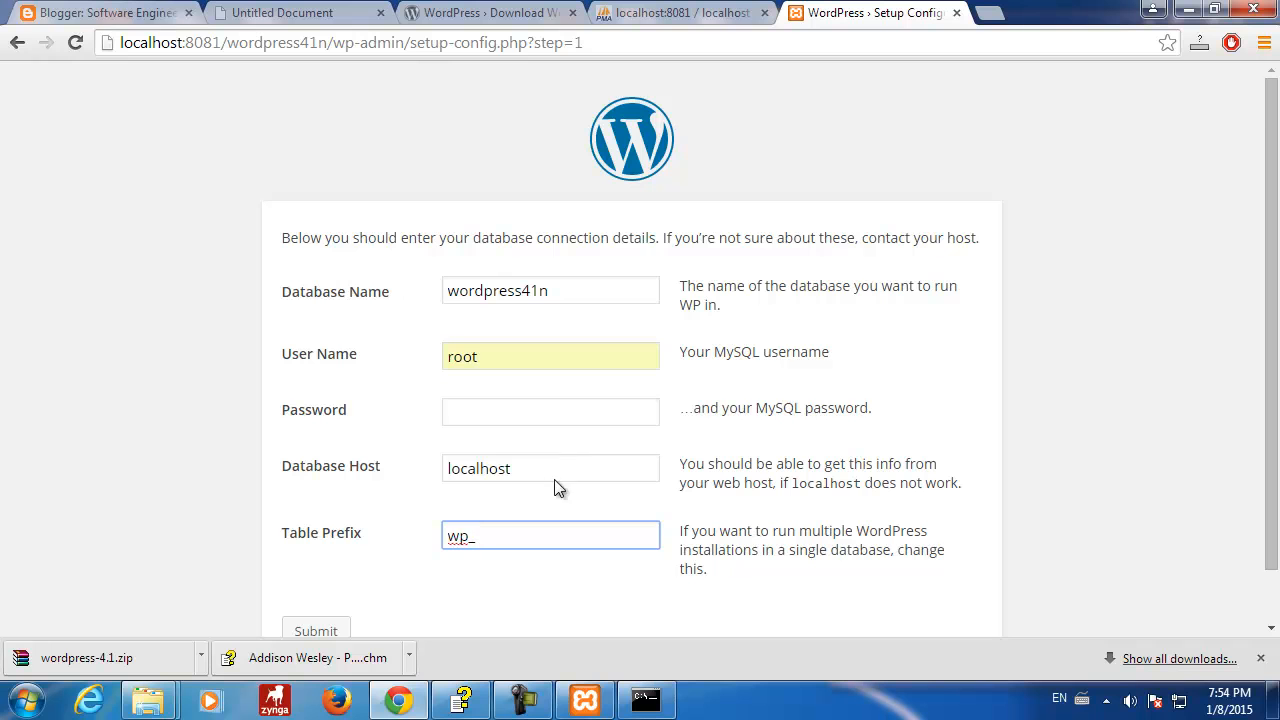
- Submit the wordpress41n connection details so WordPress confirms database access
scroll(453, 578, "down", 1)
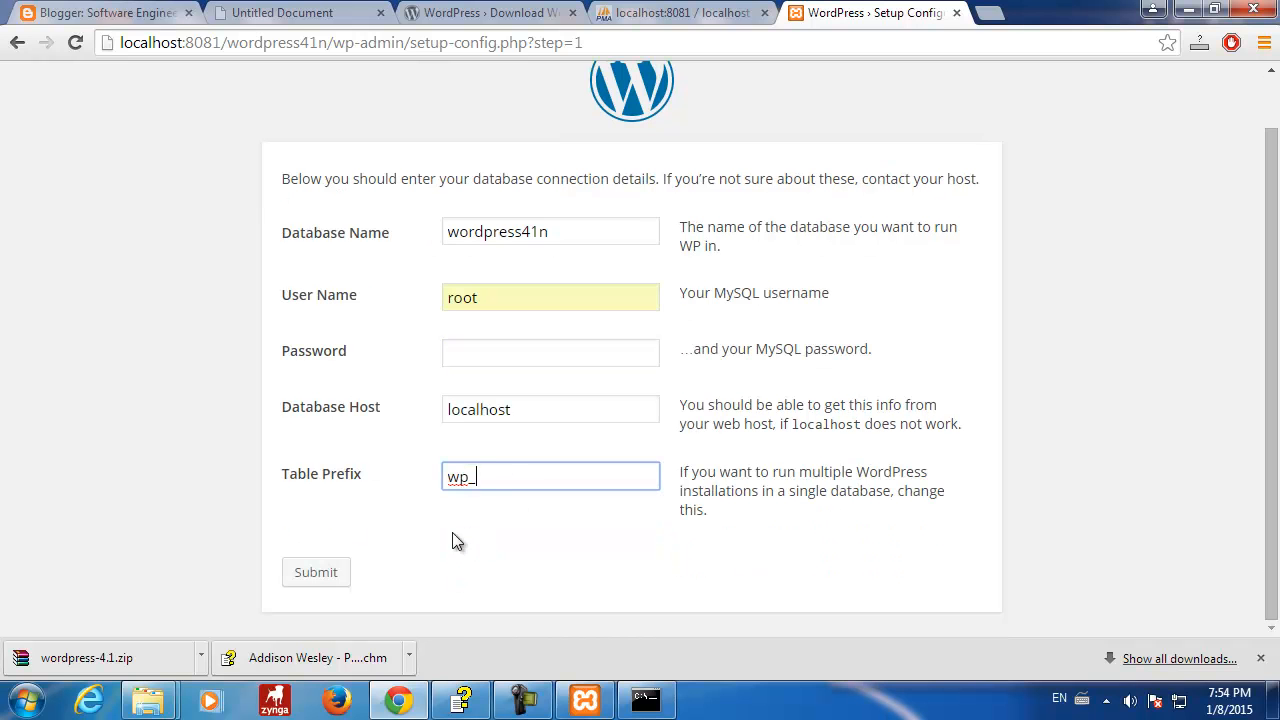
scroll(420, 537, "up", 1)
scroll(420, 537, "down", 1)
scroll(421, 534, "up", 1)
scroll(421, 534, "down", 1)
scroll(420, 537, "up", 1)
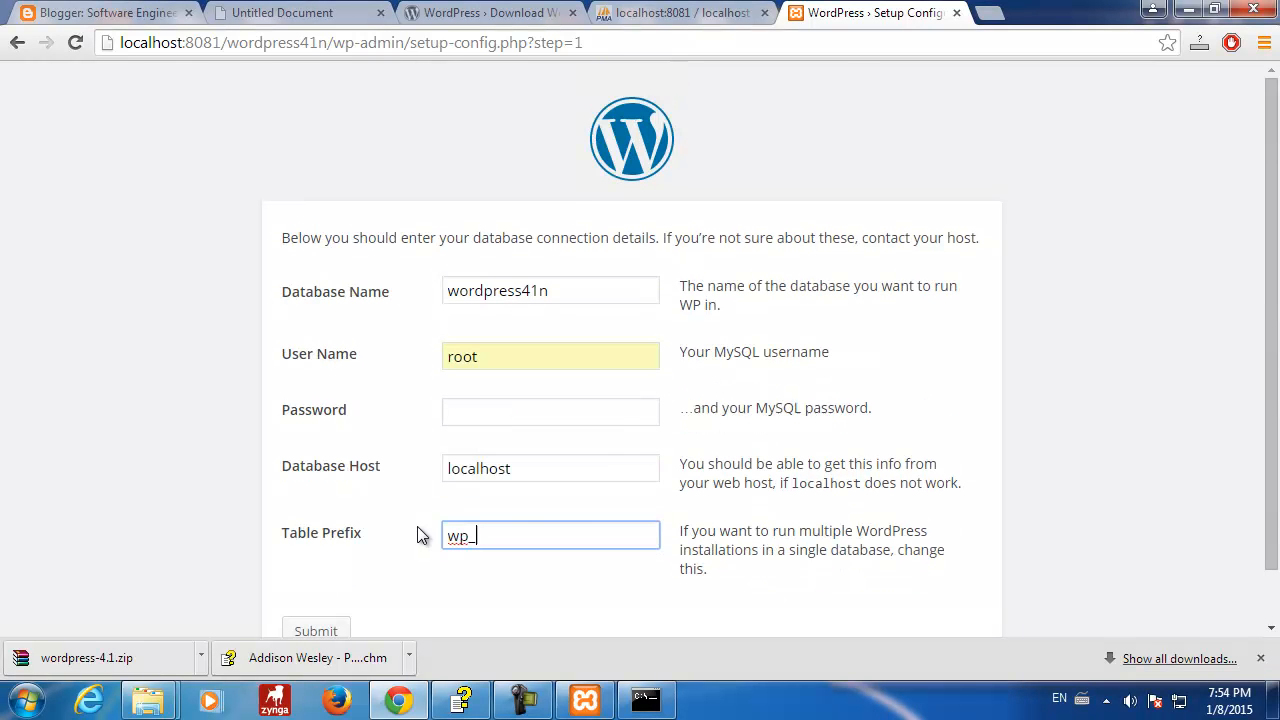
scroll(420, 537, "down", 1)
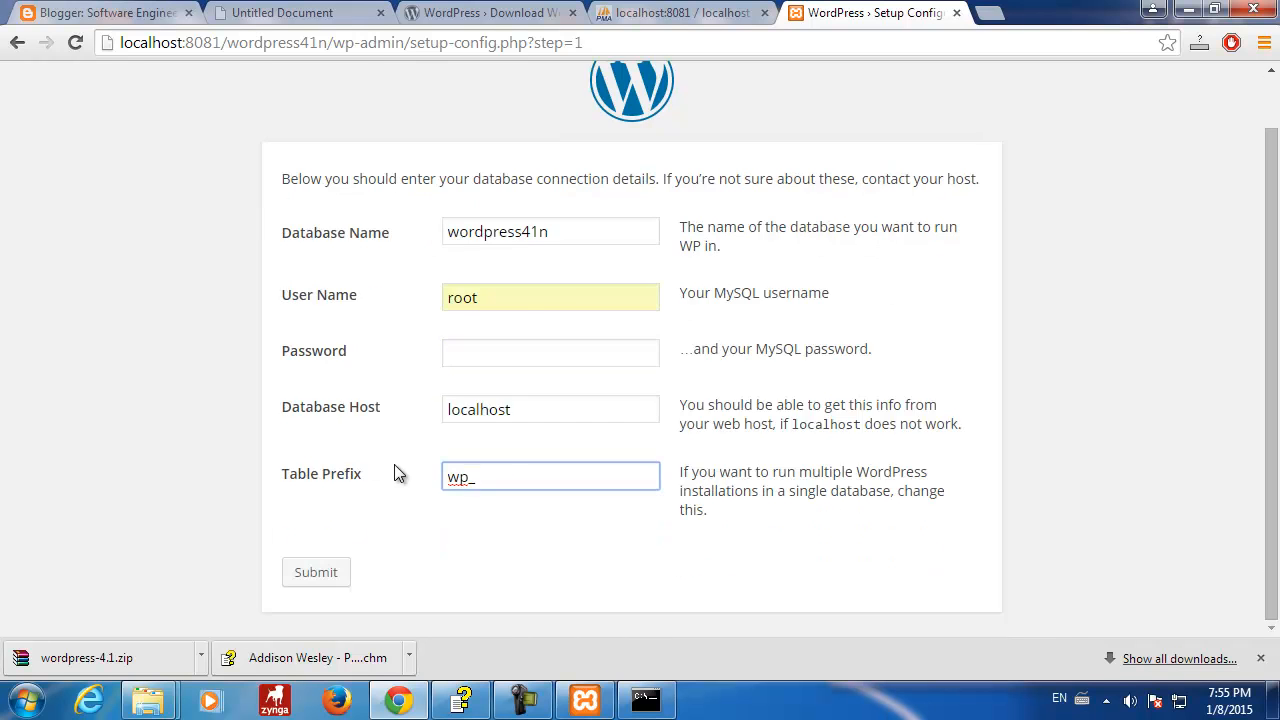
scroll(396, 473, "up", 1)
scroll(396, 473, "down", 1)
left_click(328, 574)
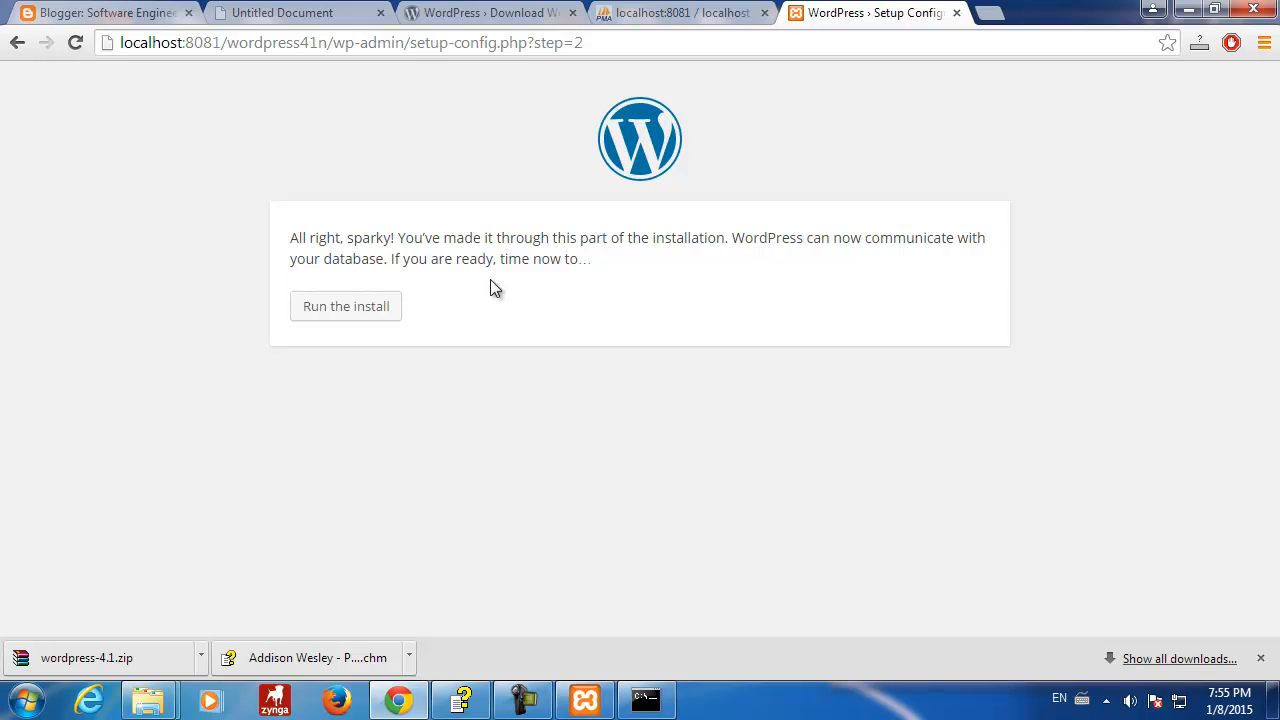
- Run the install and enter the site title ForTutorial
left_click(350, 314)
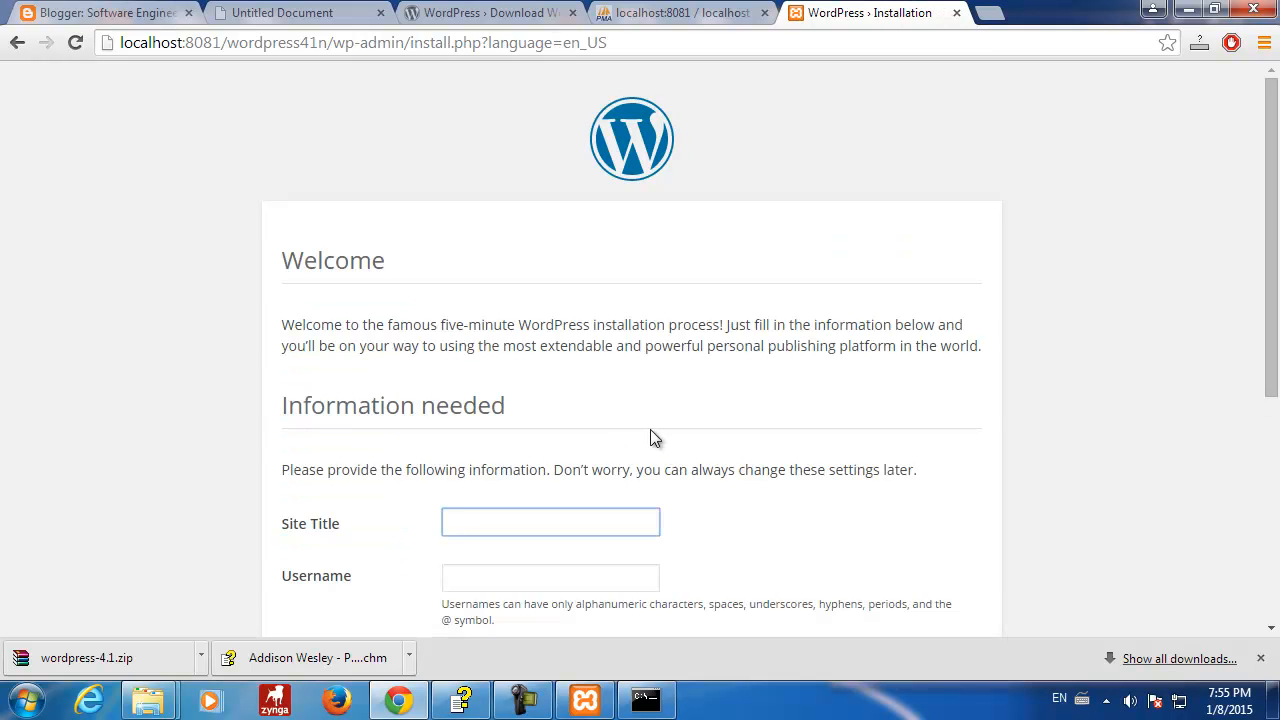
scroll(650, 436, "down", 3)
left_click(485, 225)
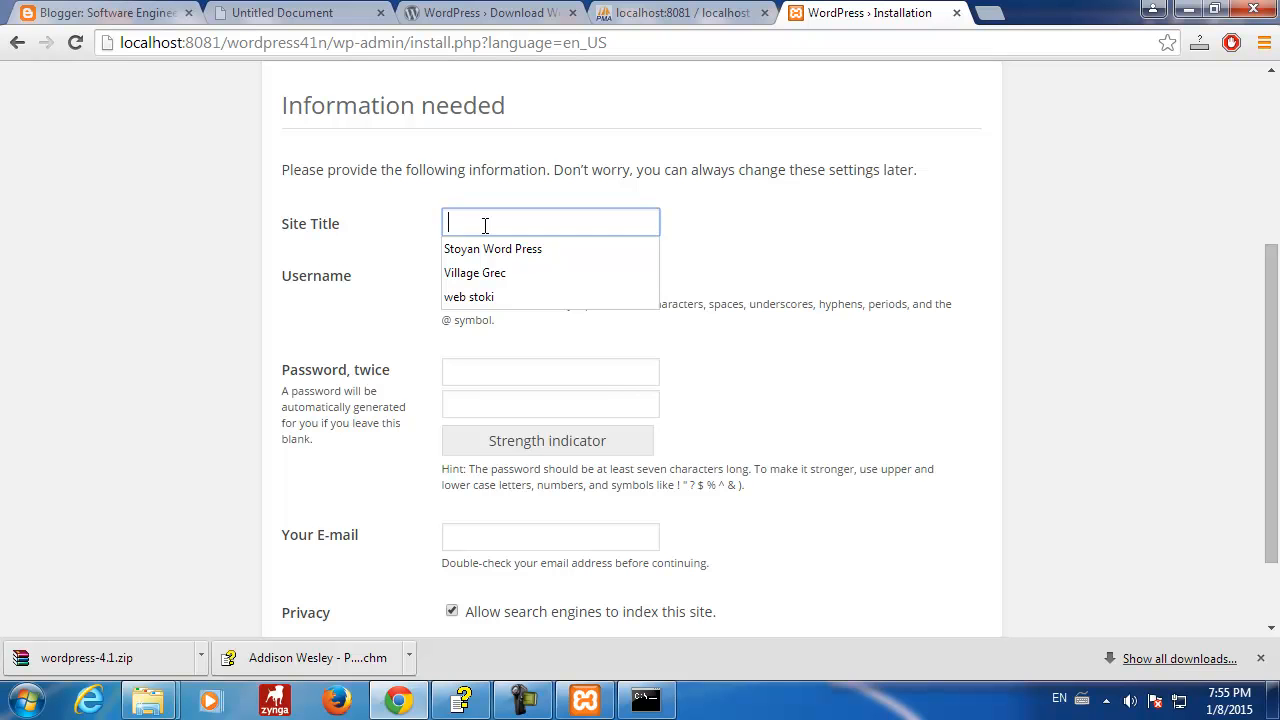
type("Tutorial")
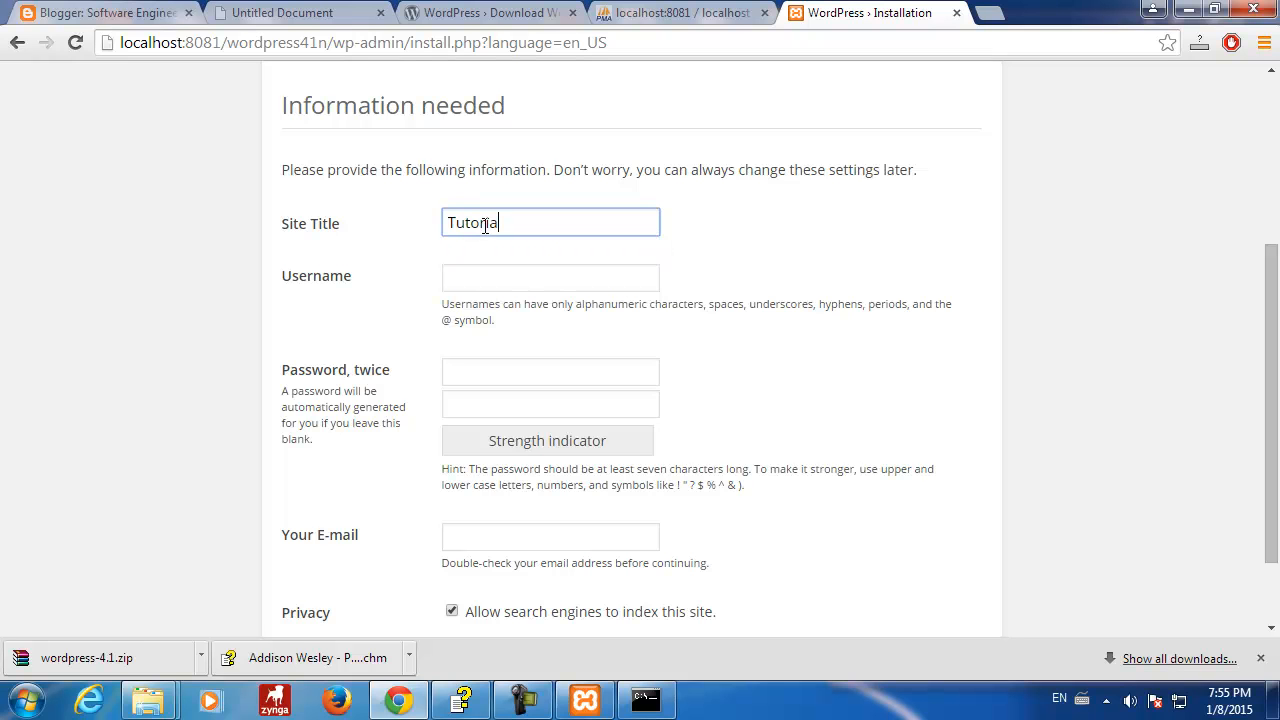
left_click(448, 222)
type("For")
- Set the username admin and enter the account password in both password fields
left_click(480, 277)
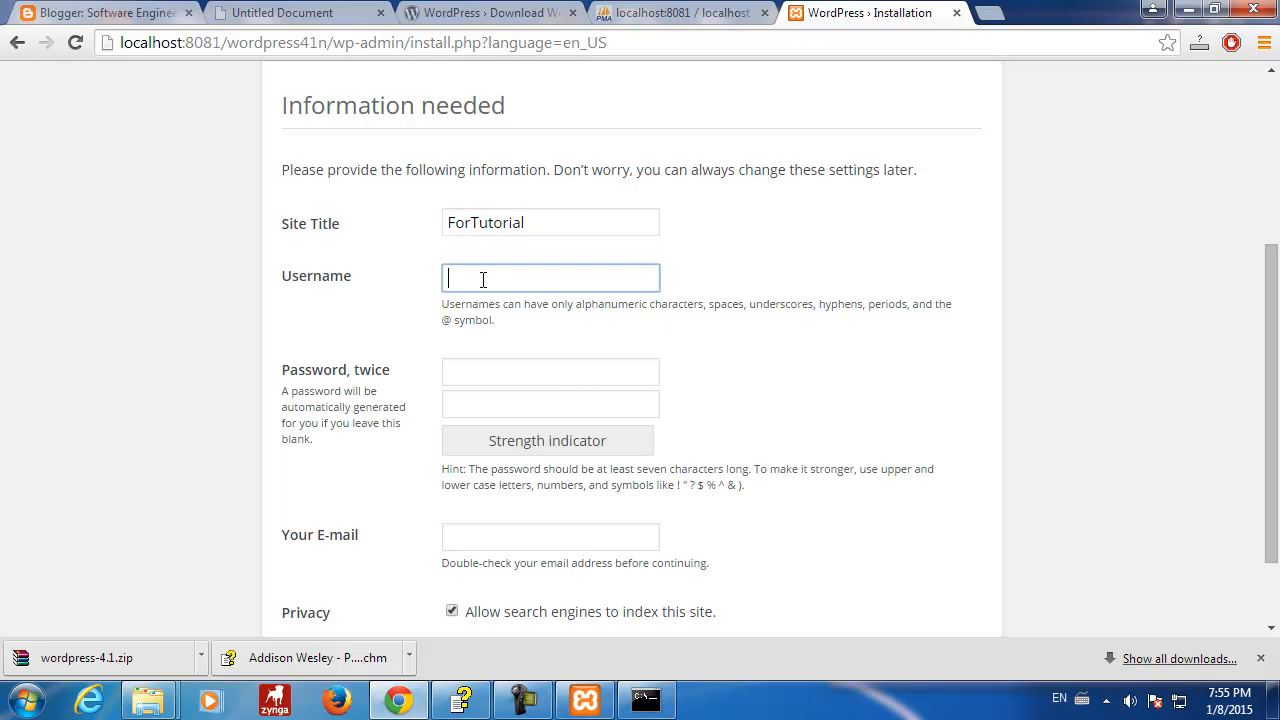
type("admin")
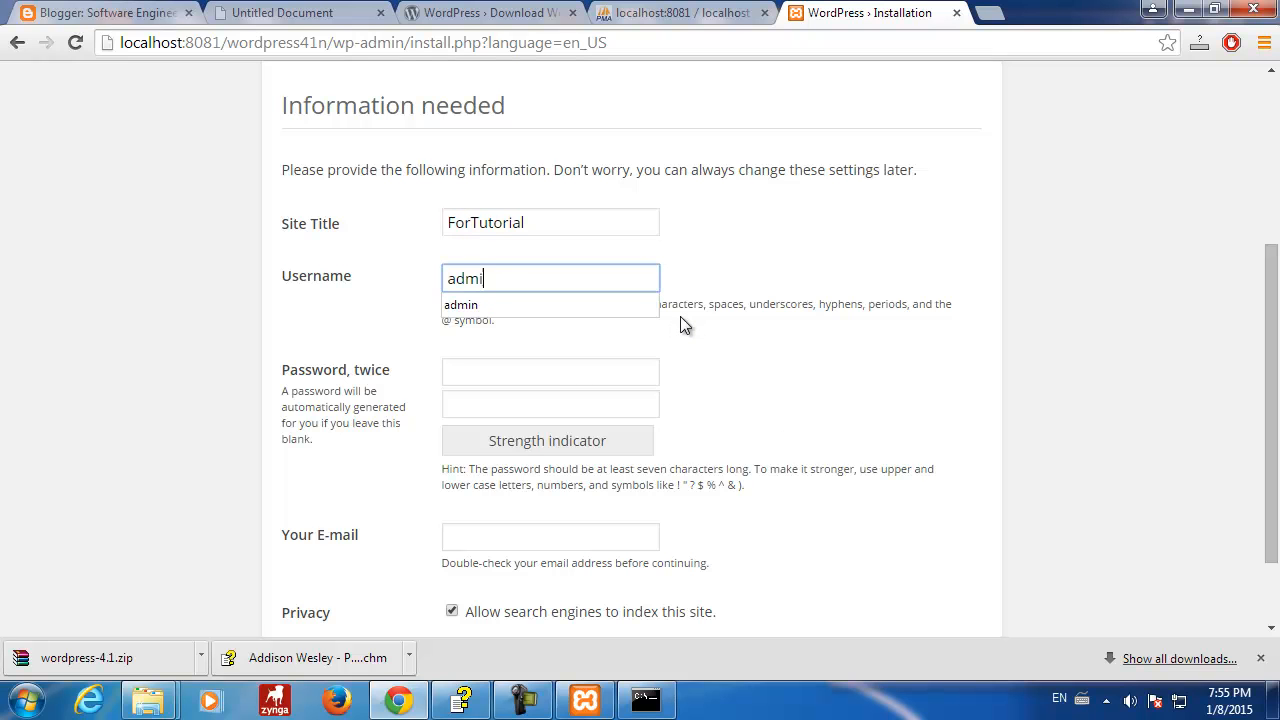
left_click(770, 358)
left_click(509, 374)
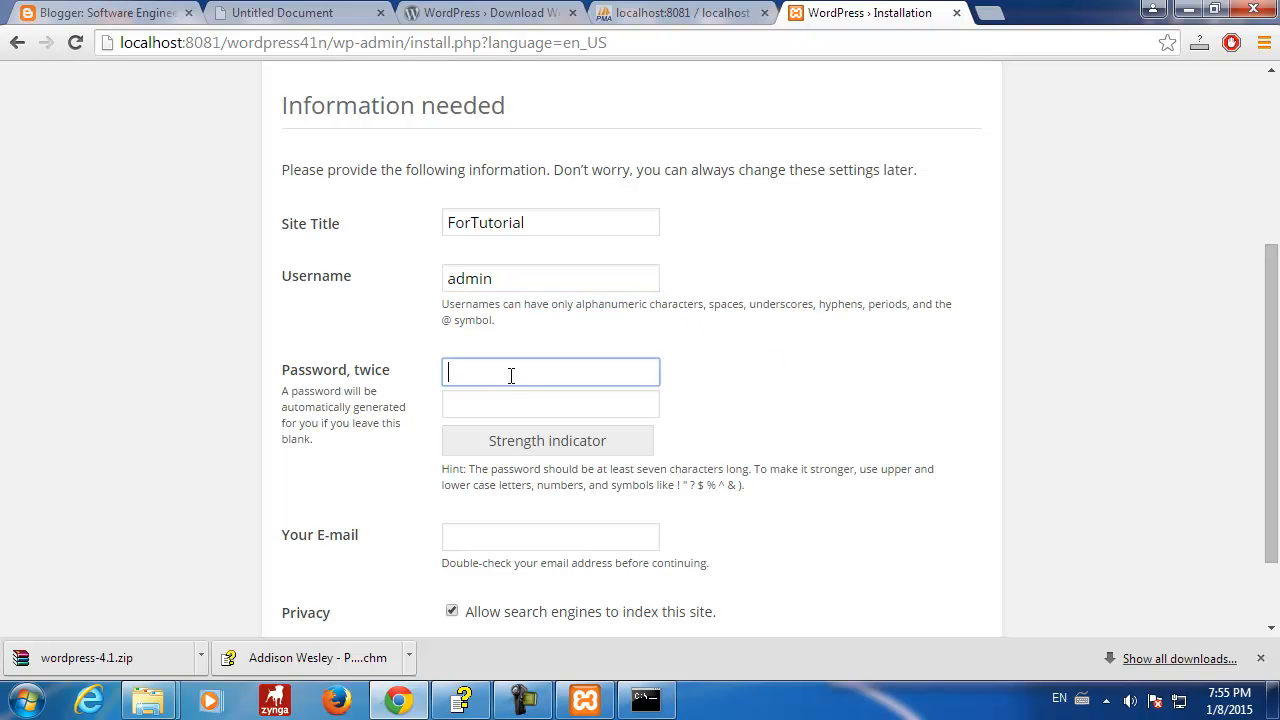
type("admin123")
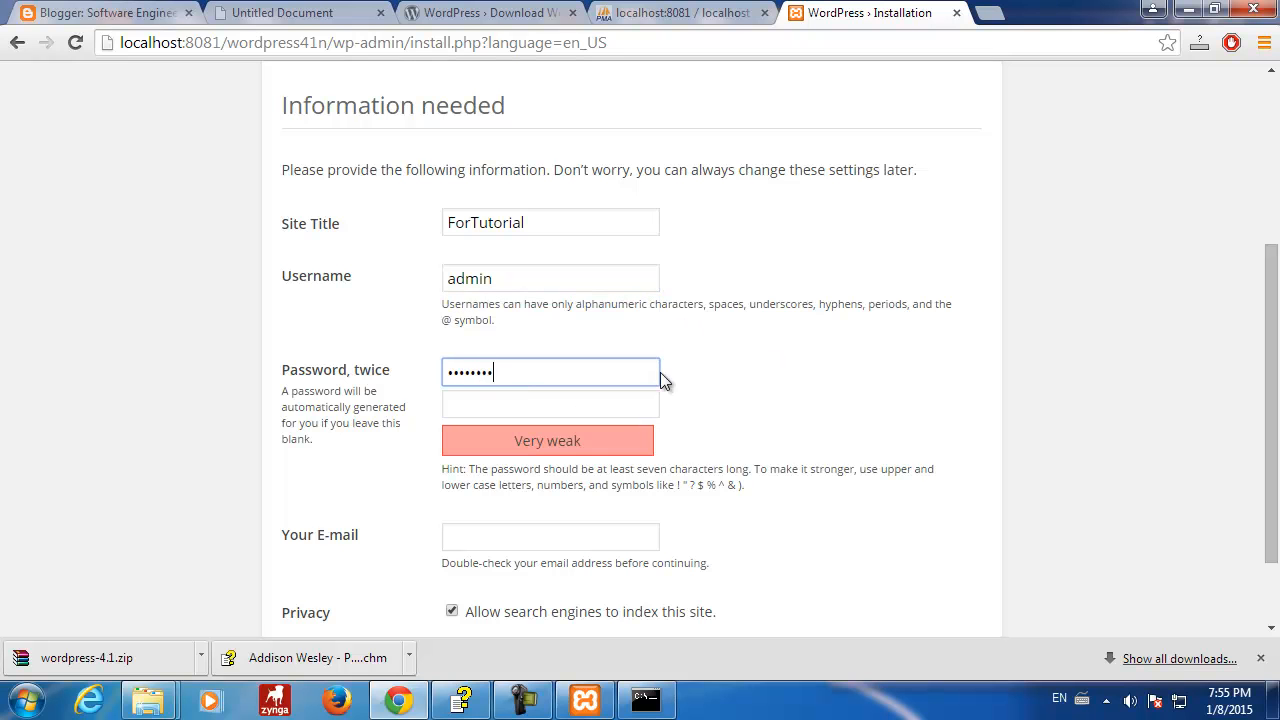
left_click(570, 412)
type("admin123")
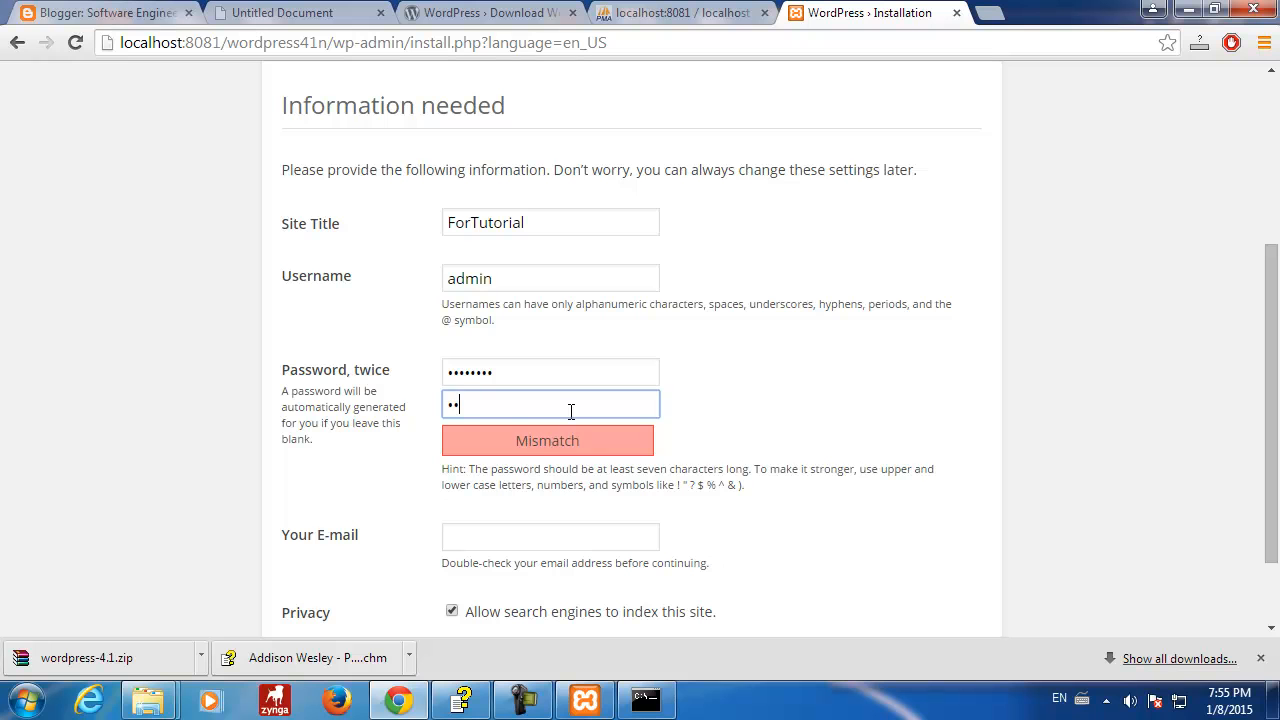
left_click(828, 401)
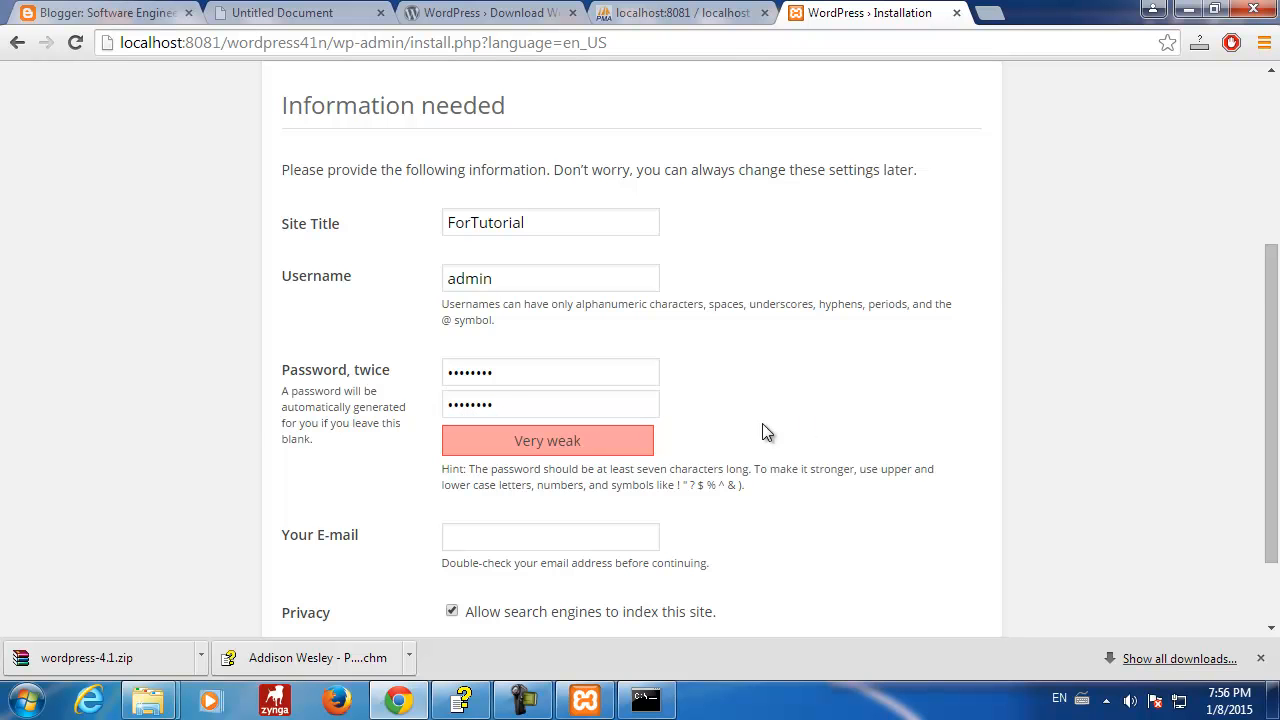
- Fill in the admin e-mail, install WordPress, and decline saving the password in Chrome
scroll(762, 425, "down", 1)
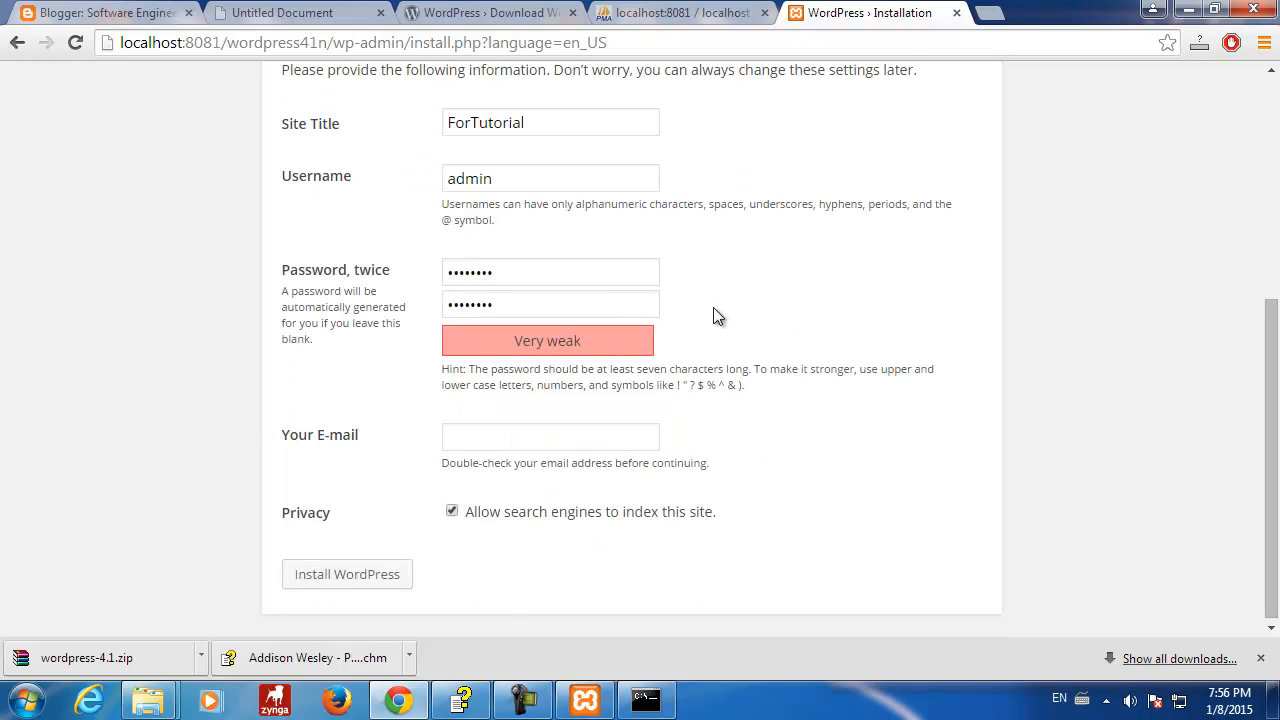
left_click(628, 432)
type("stoya")
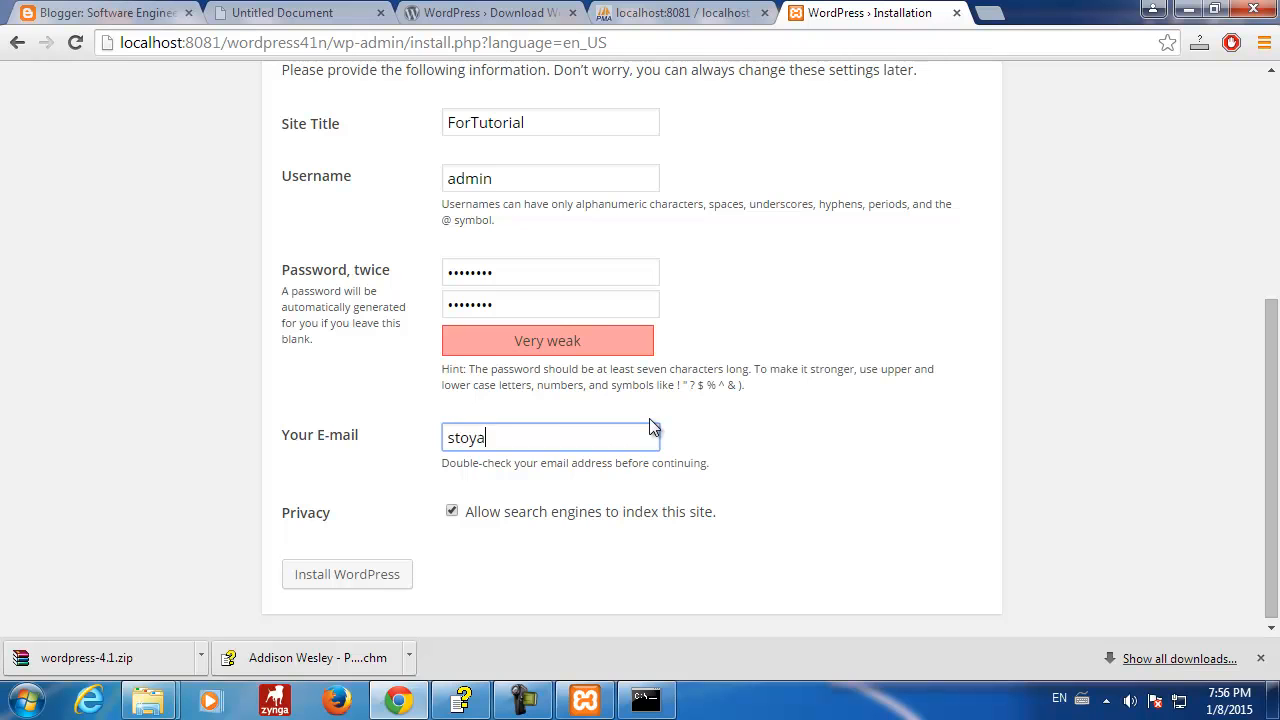
type("n@example")
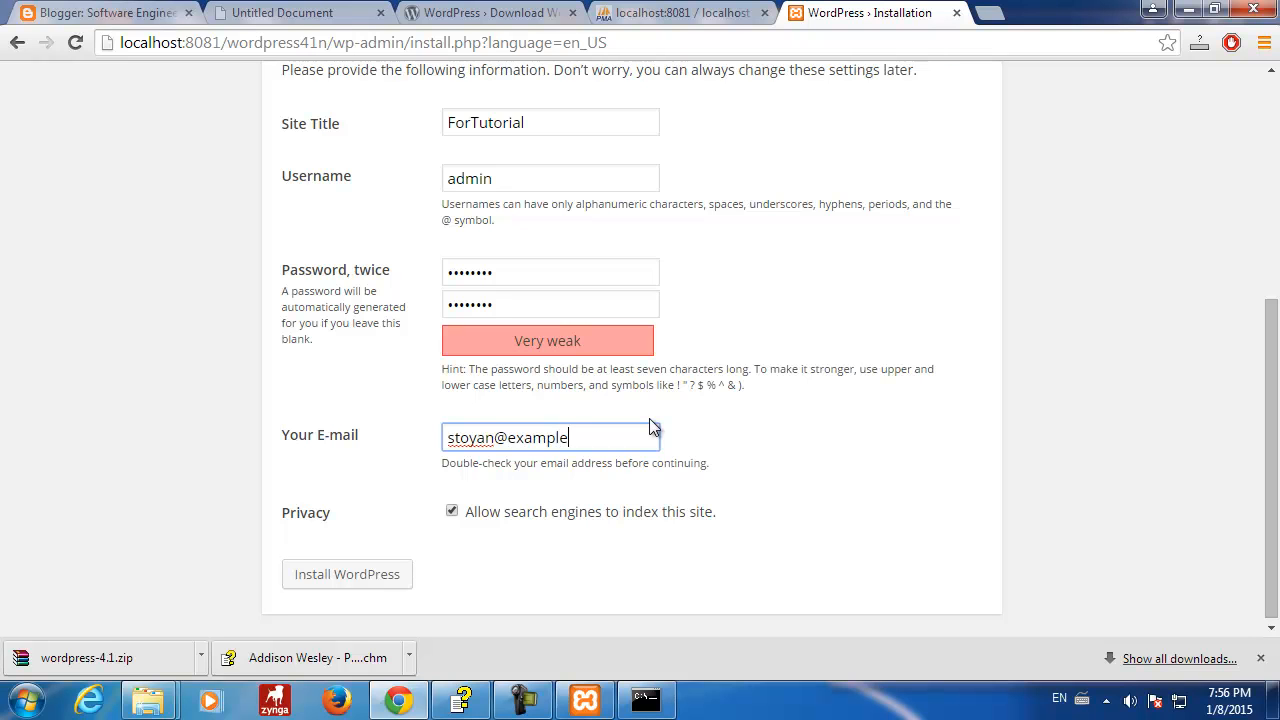
type(".com")
left_click(378, 578)
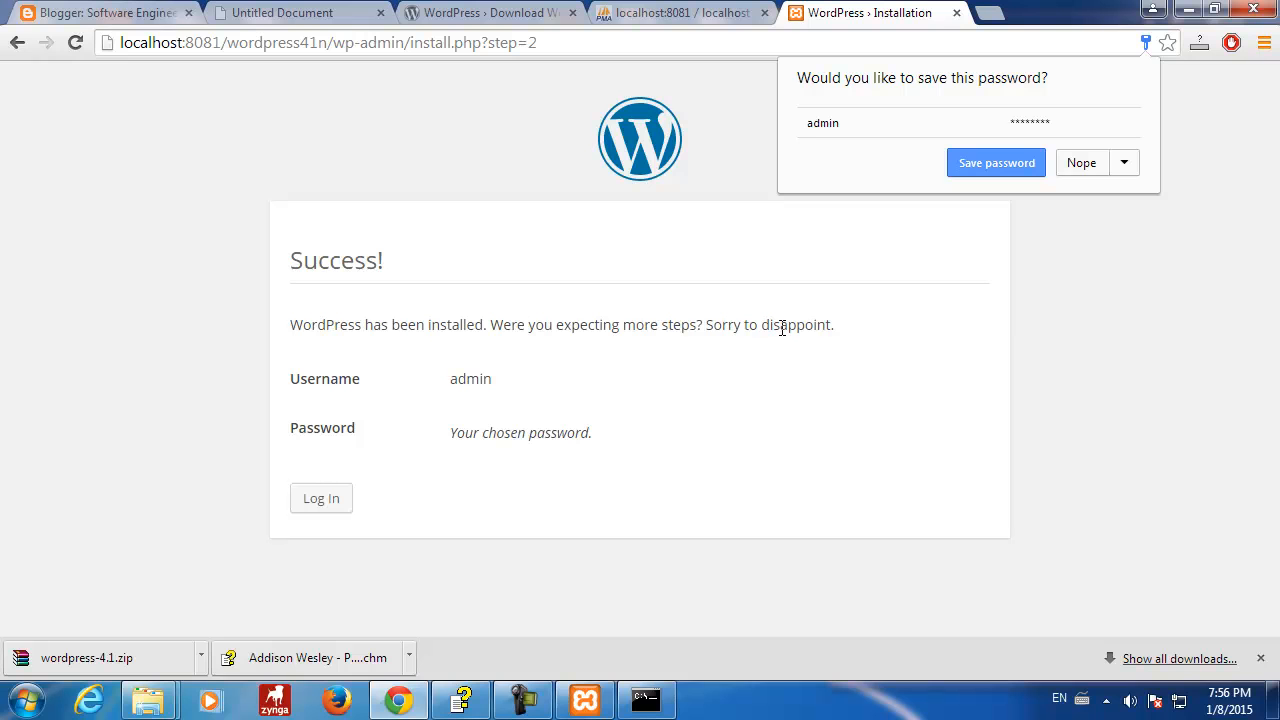
left_click(1081, 165)
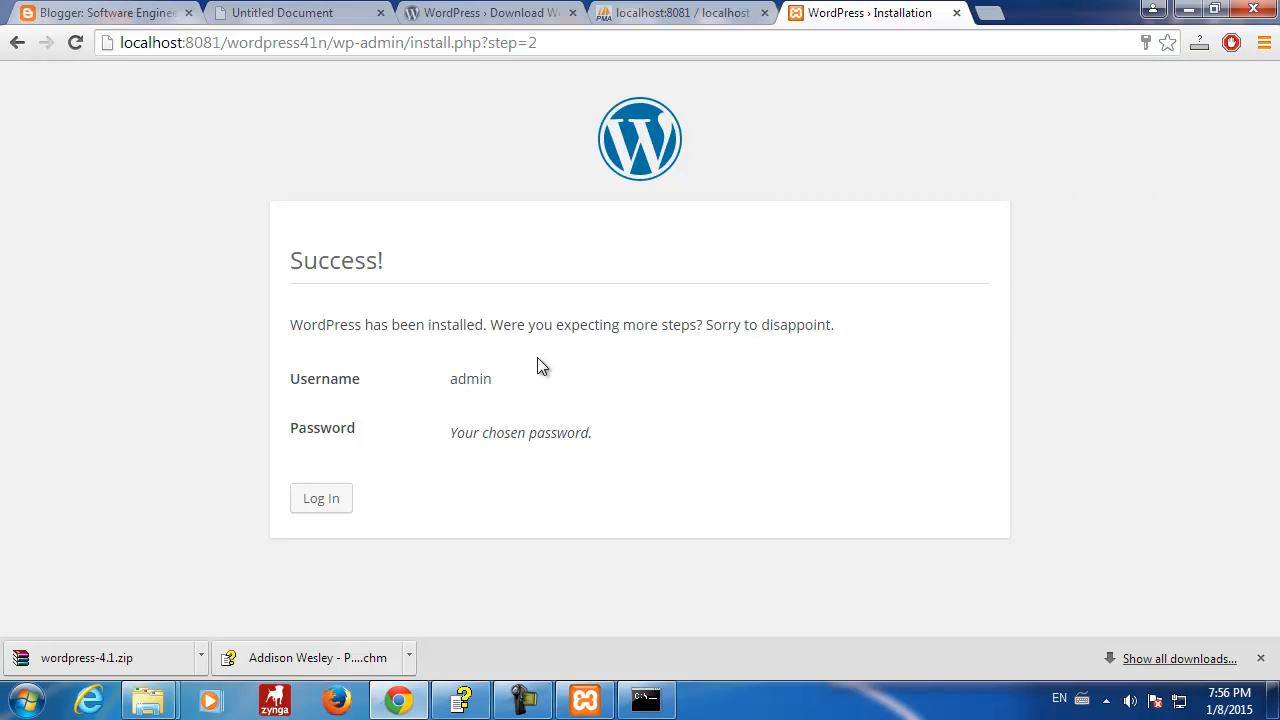
- Log in to the ForTutorial dashboard as admin from the success page
left_click(321, 499)
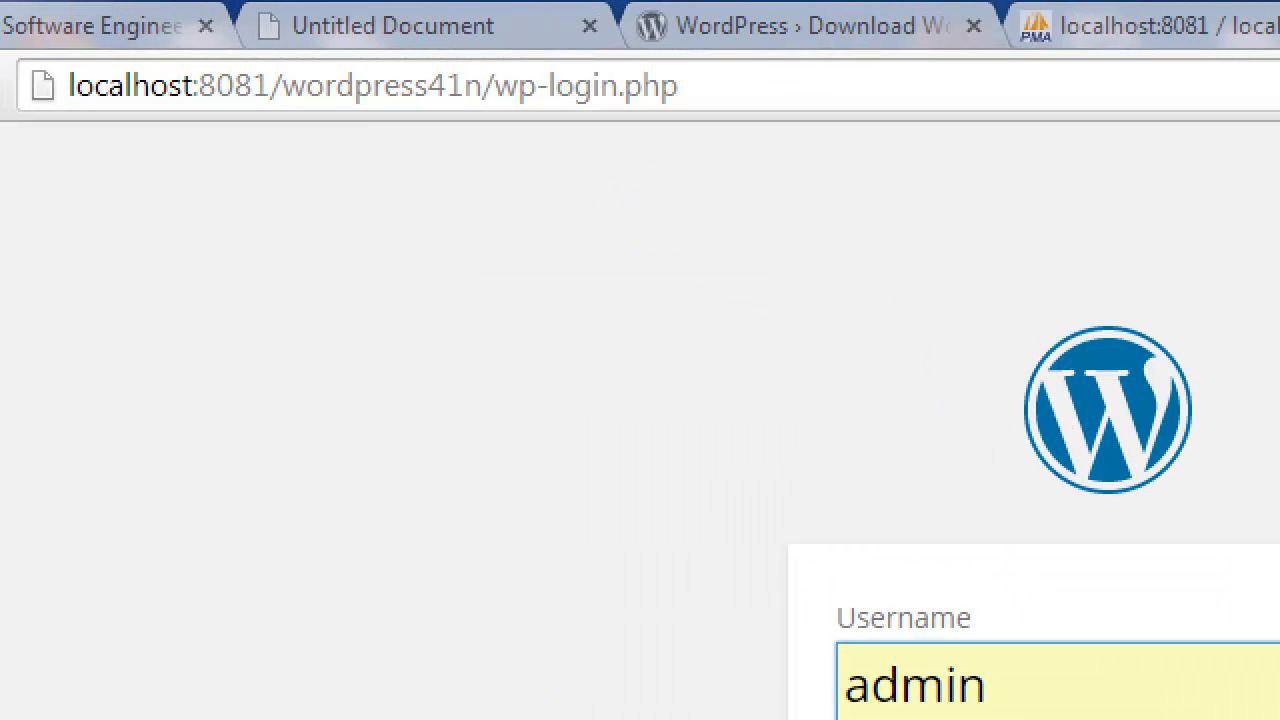
left_click_drag(449, 114, 551, 408)
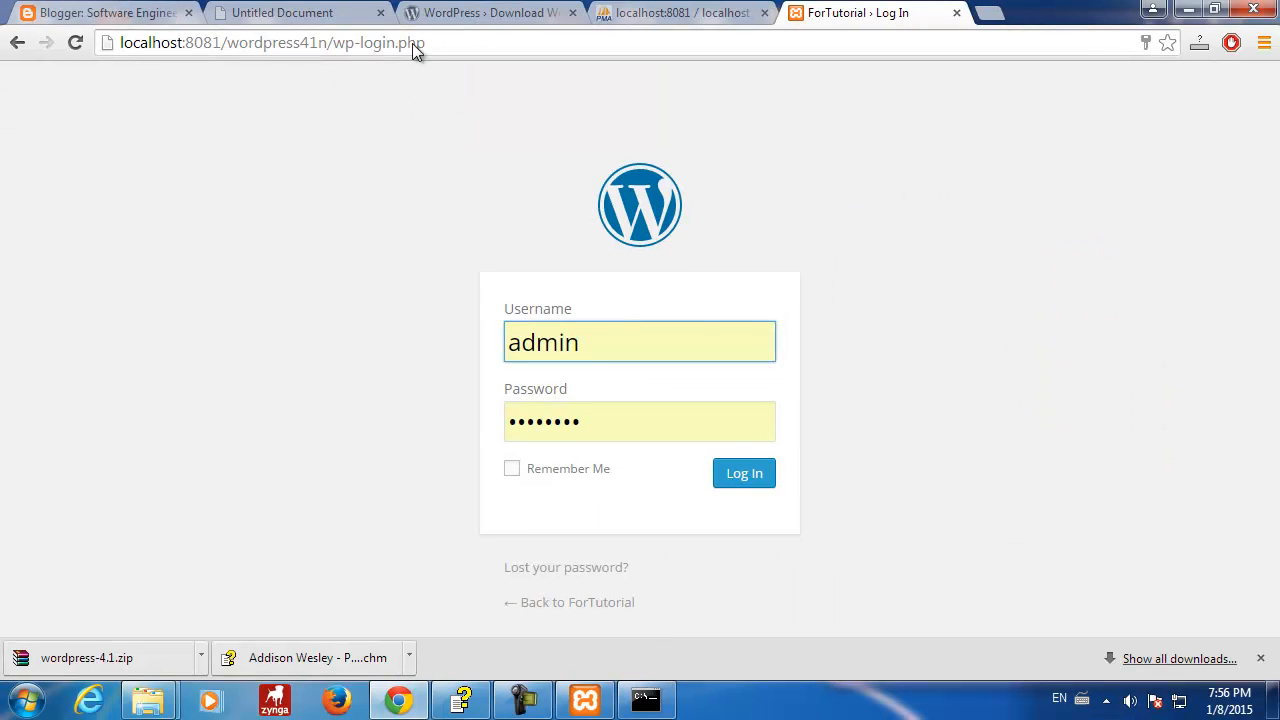
left_click(751, 475)
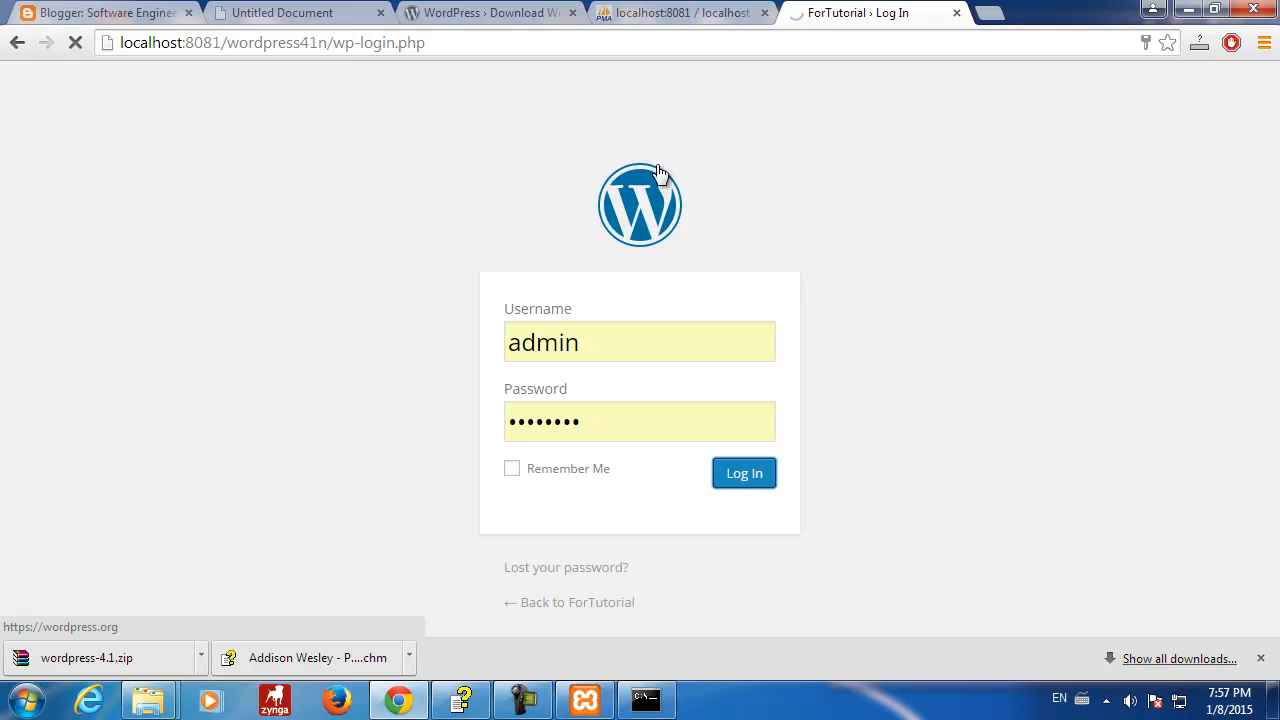
- Open the site's base address in a new tab to show the Hello world! post
left_click(253, 46)
left_click(330, 45)
left_click_drag(332, 44, 92, 32)
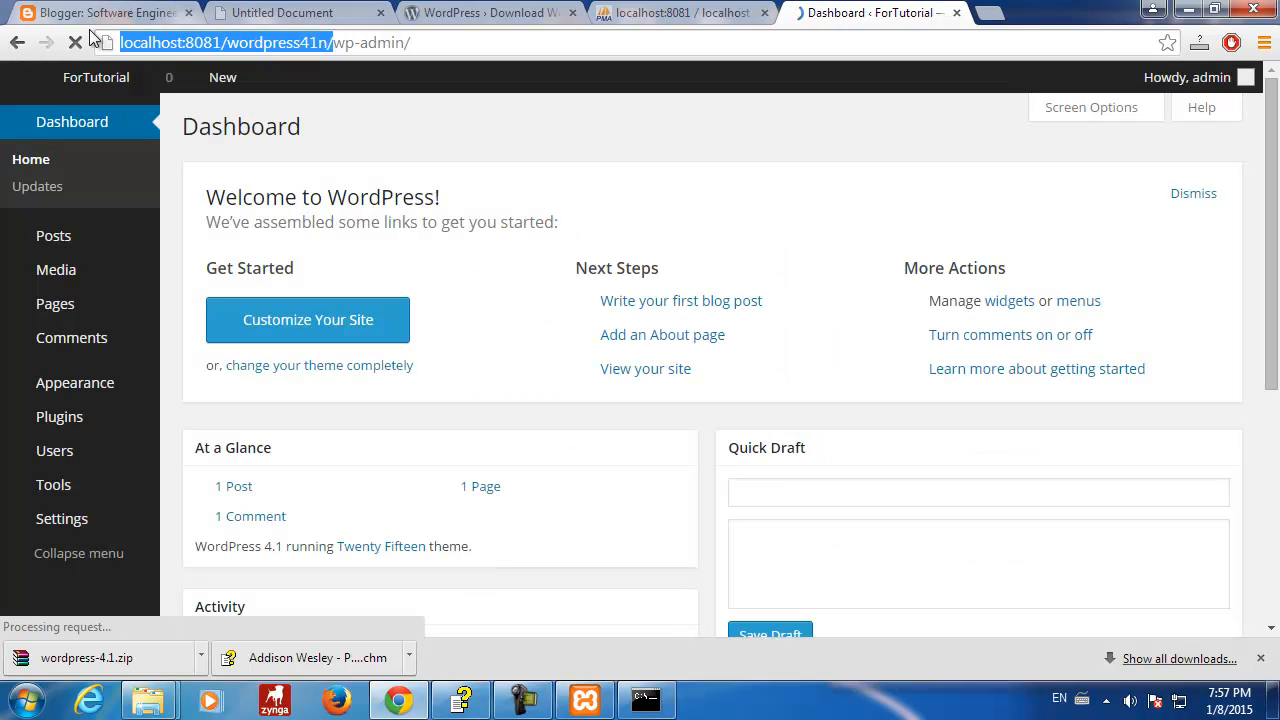
left_click(988, 13)
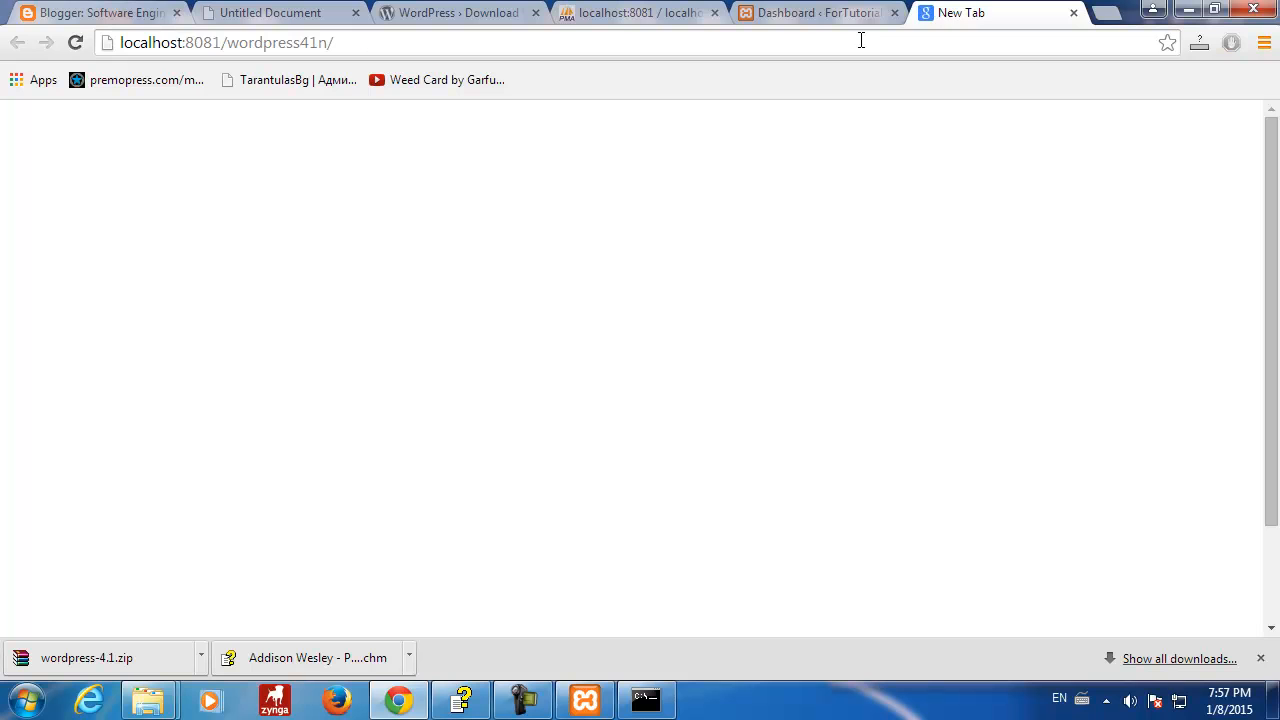
left_click_drag(983, 20, 791, 14)
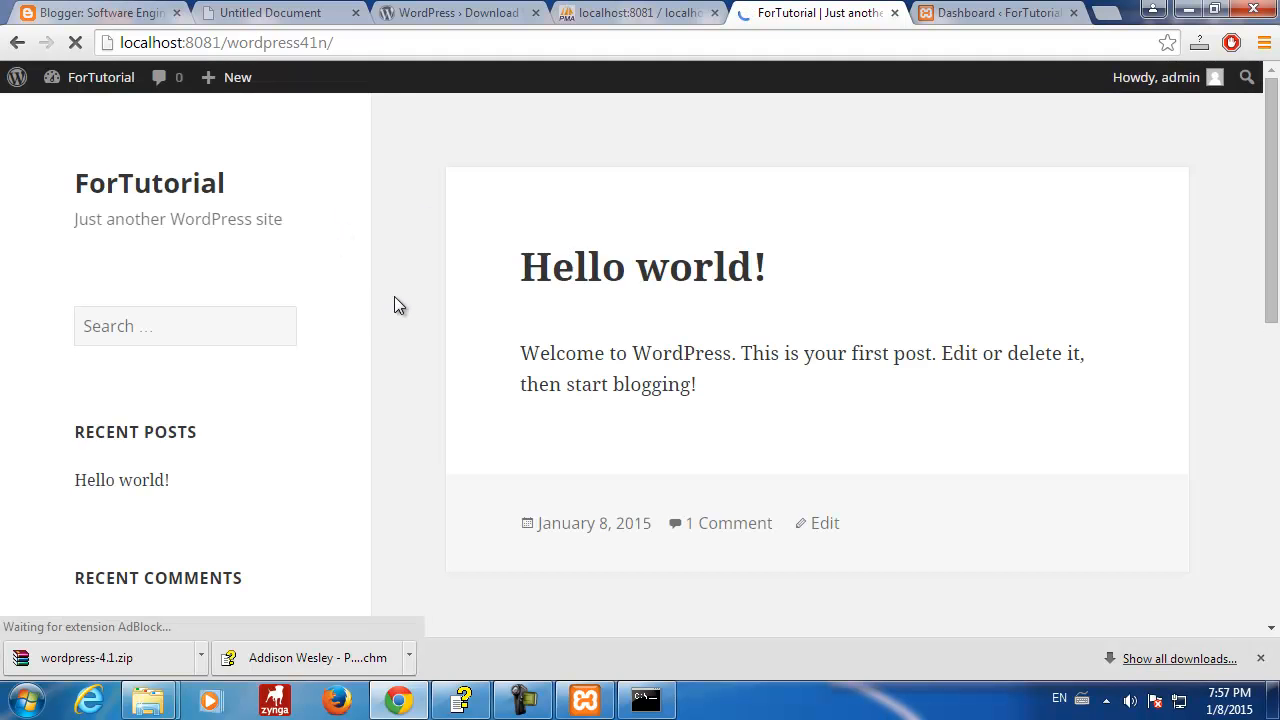
scroll(394, 305, "down", 6)
scroll(394, 305, "up", 6)
- Back in the Dashboard tab, view All Posts, then All Pages listing Sample Page
left_click(955, 14)
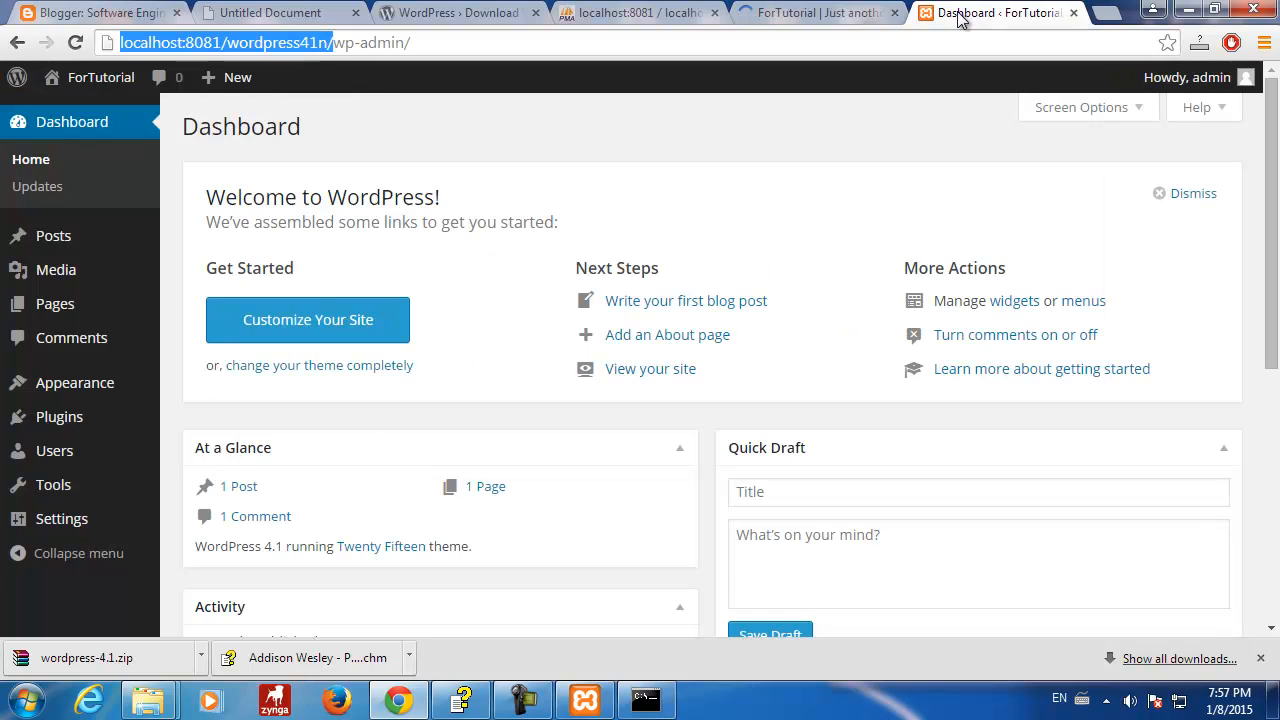
mouse_move(28, 314)
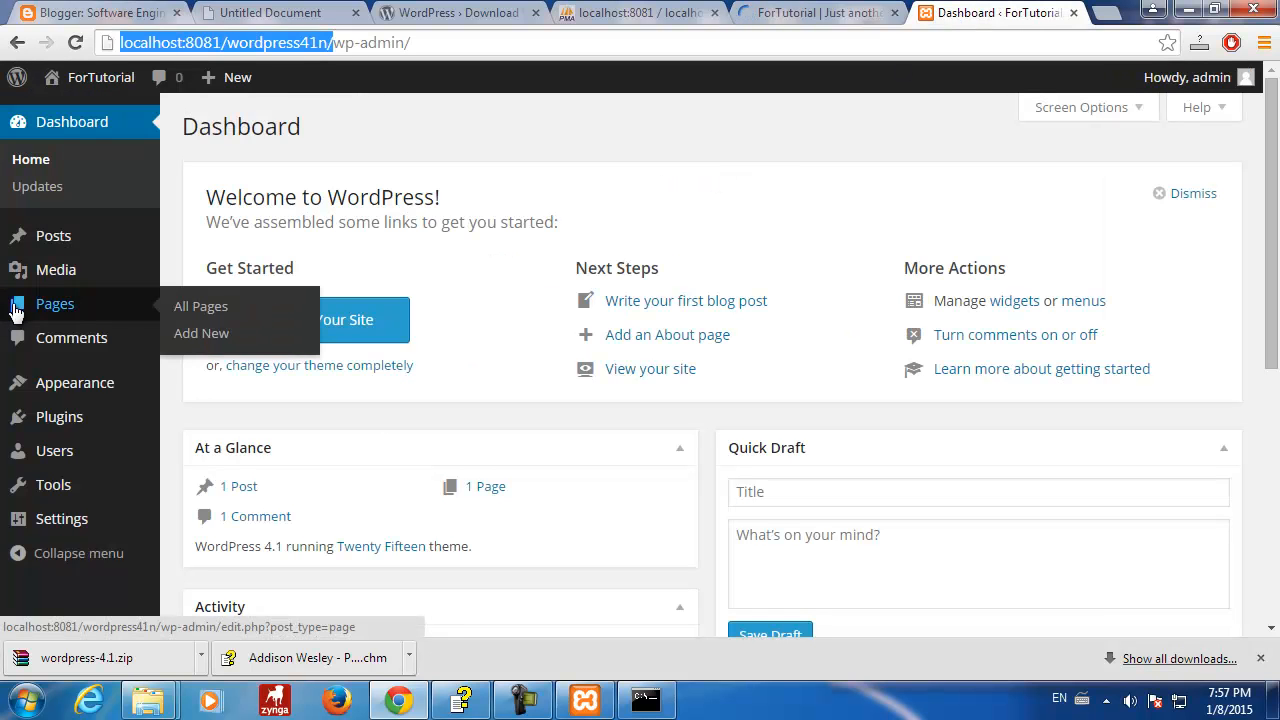
left_click(55, 240)
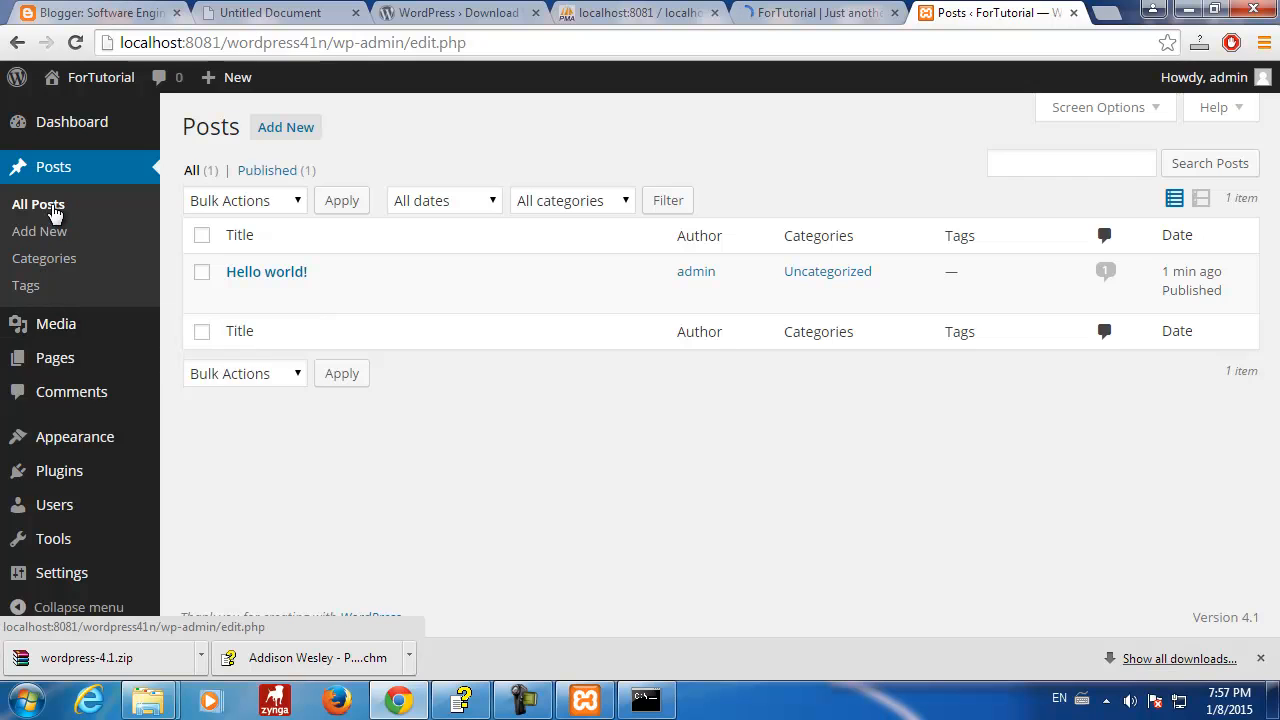
left_click(57, 362)
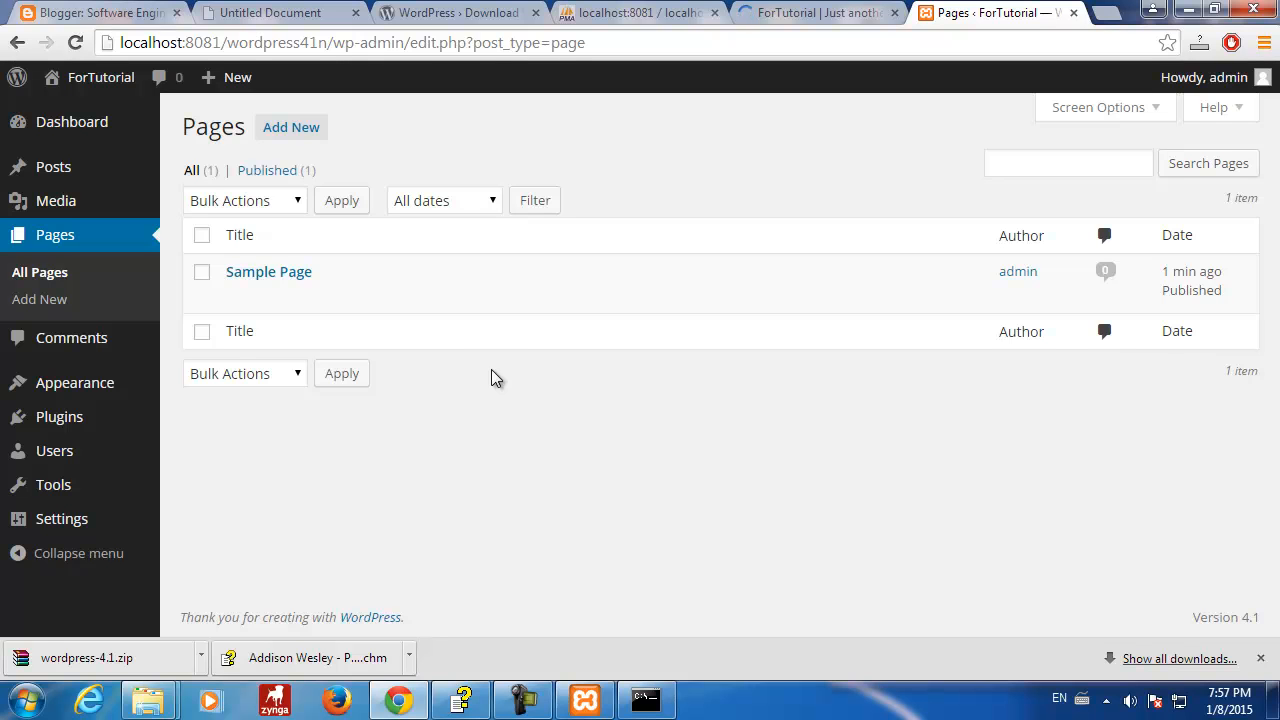
mouse_move(257, 296)
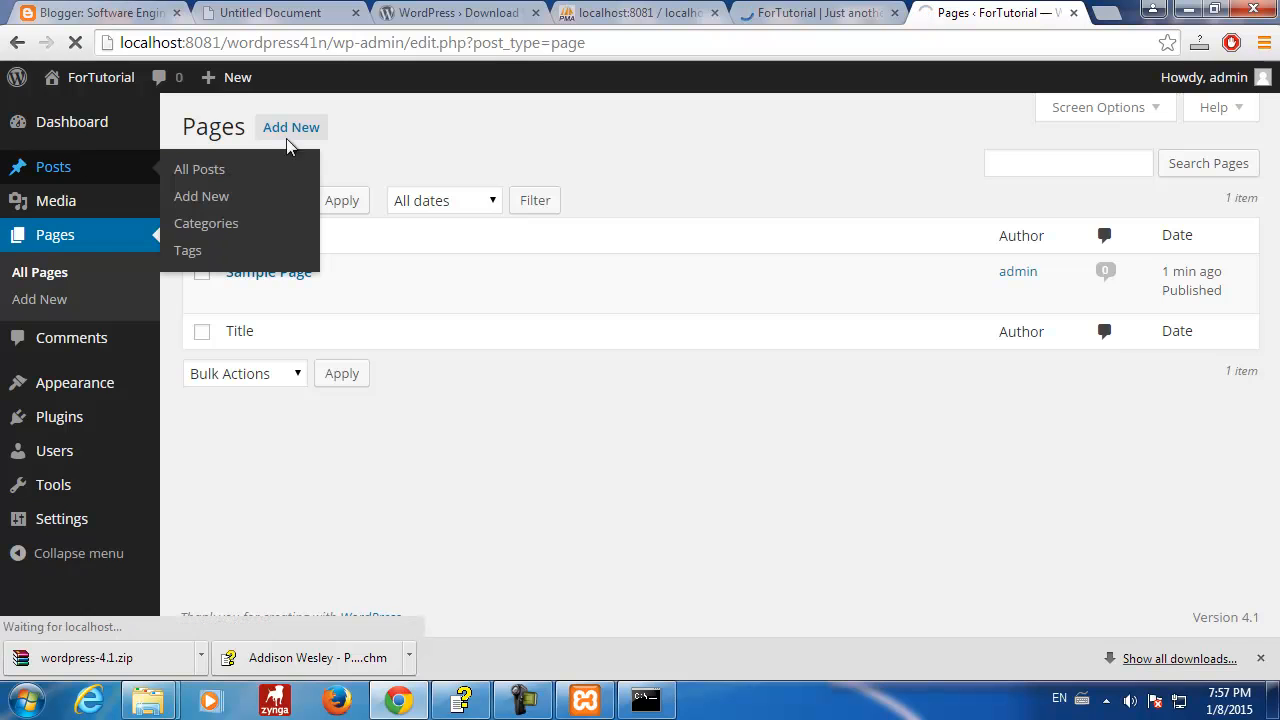
left_click(572, 14)
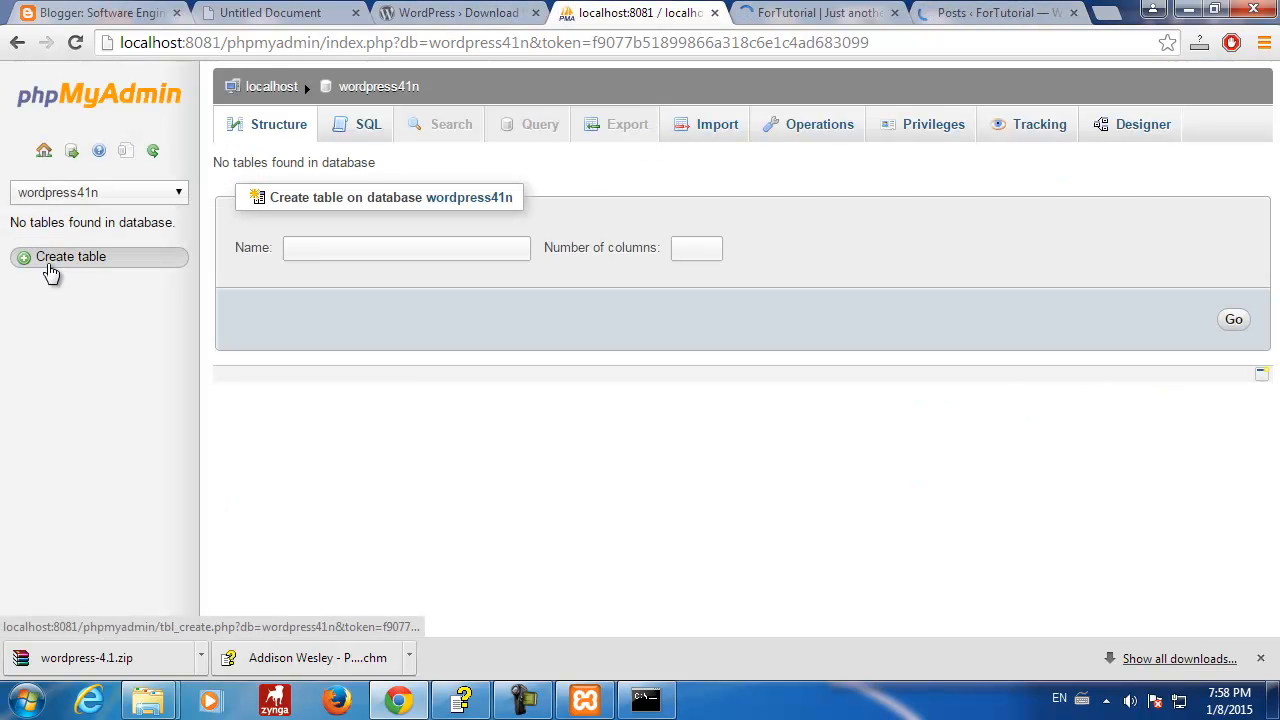
left_click(153, 150)
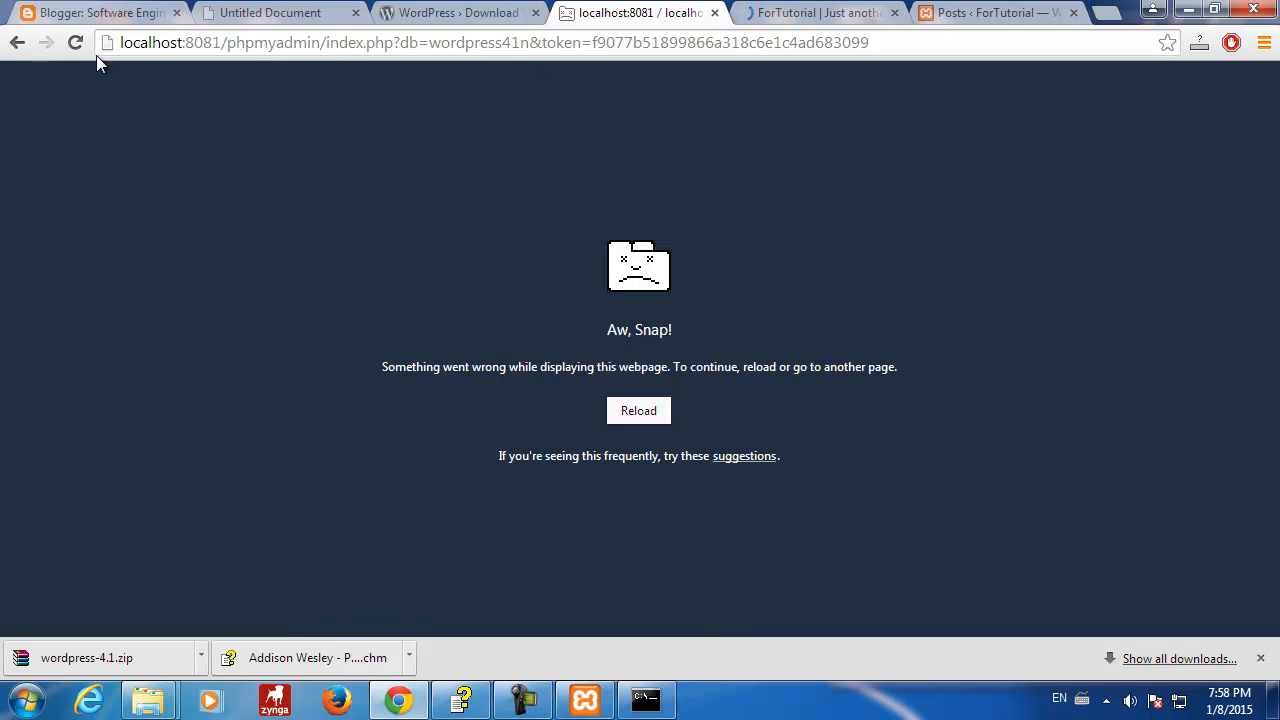
left_click(75, 42)
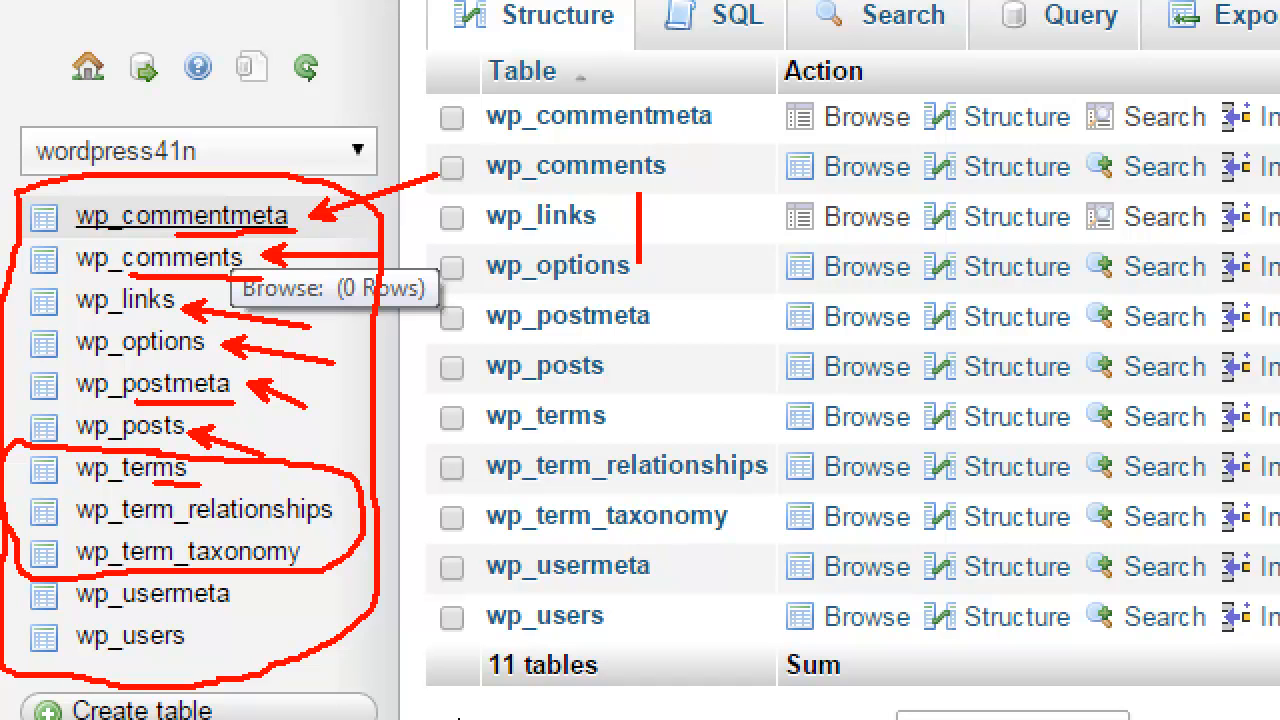
type("Cate")
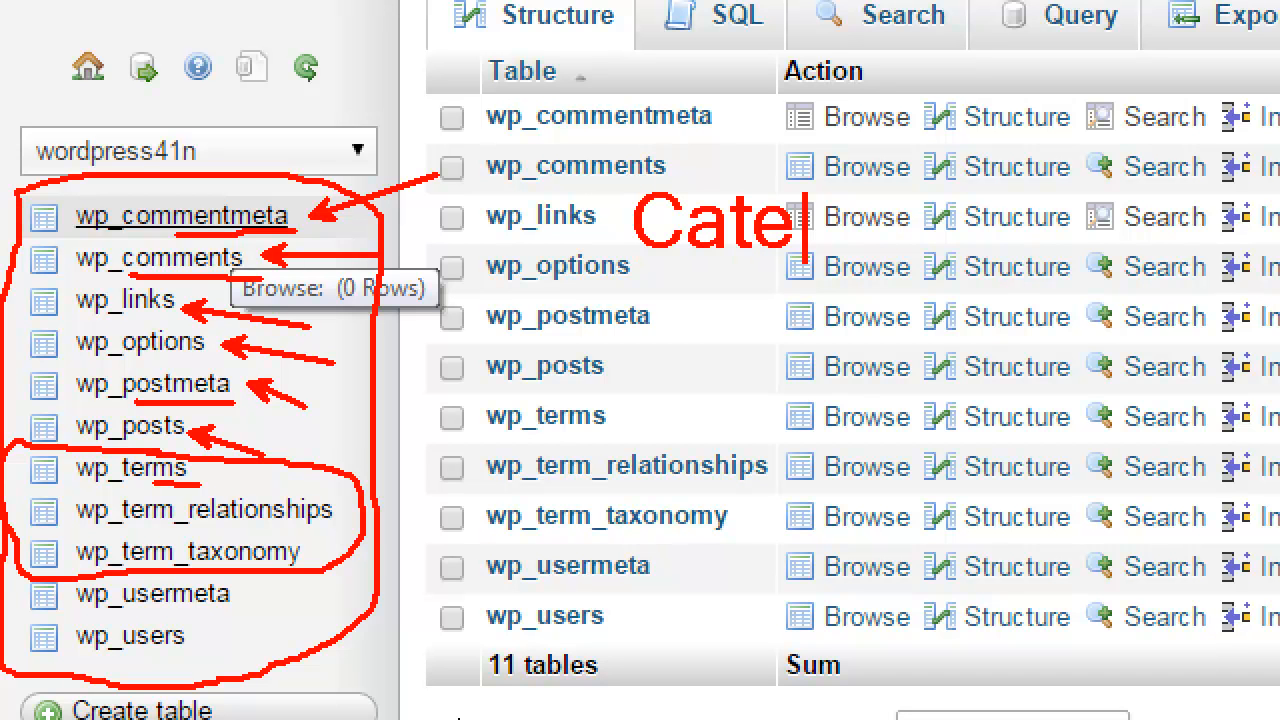
type("gories = ")
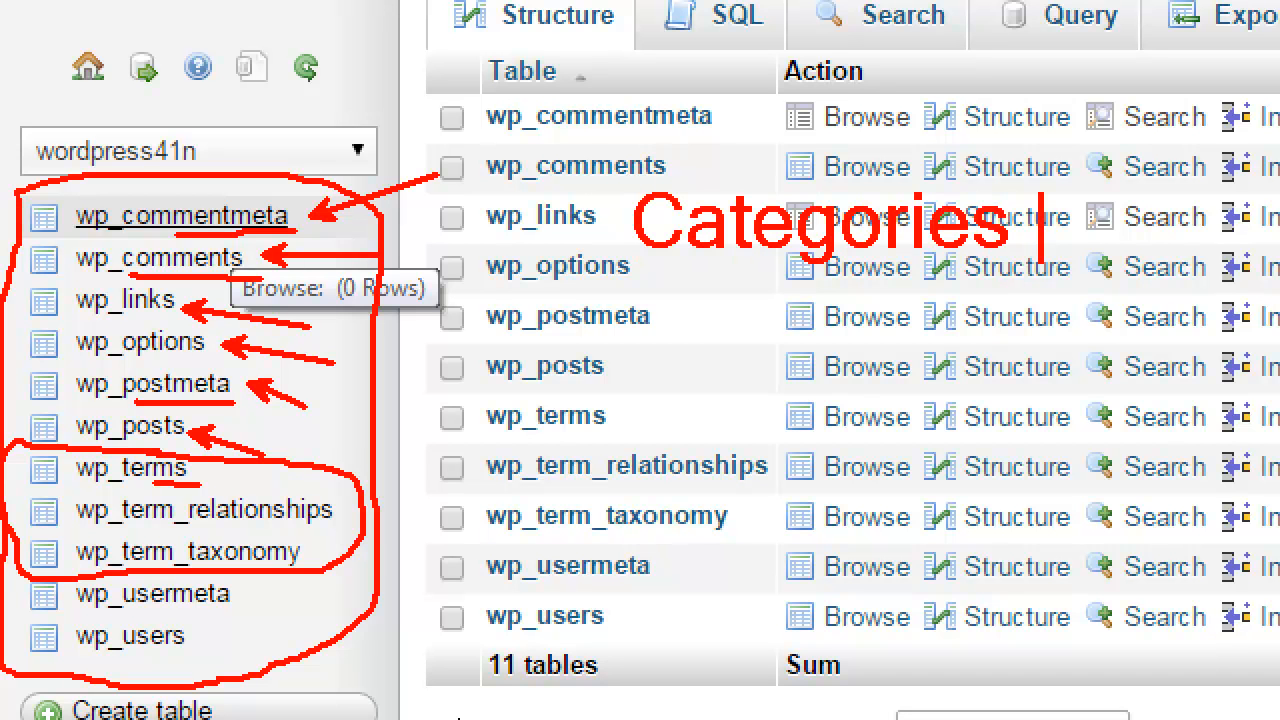
type("TOC")
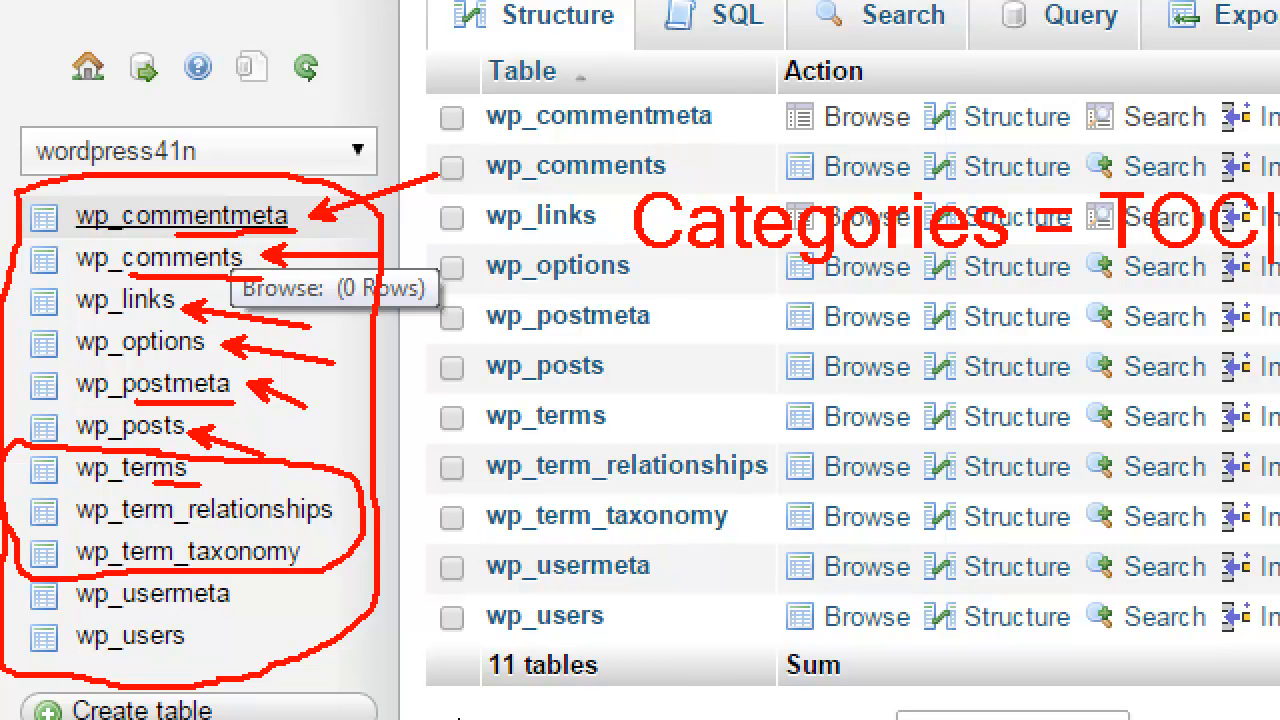
key("Return")
type("Tabs")
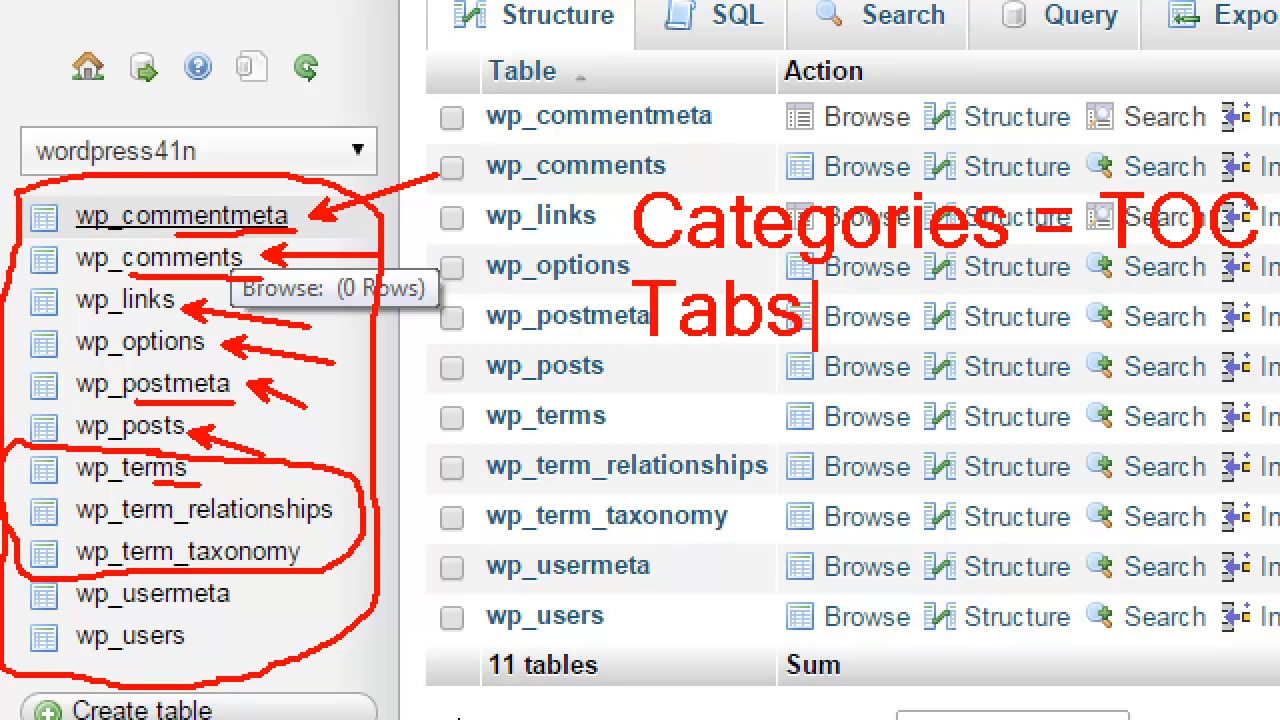
type(" = ")
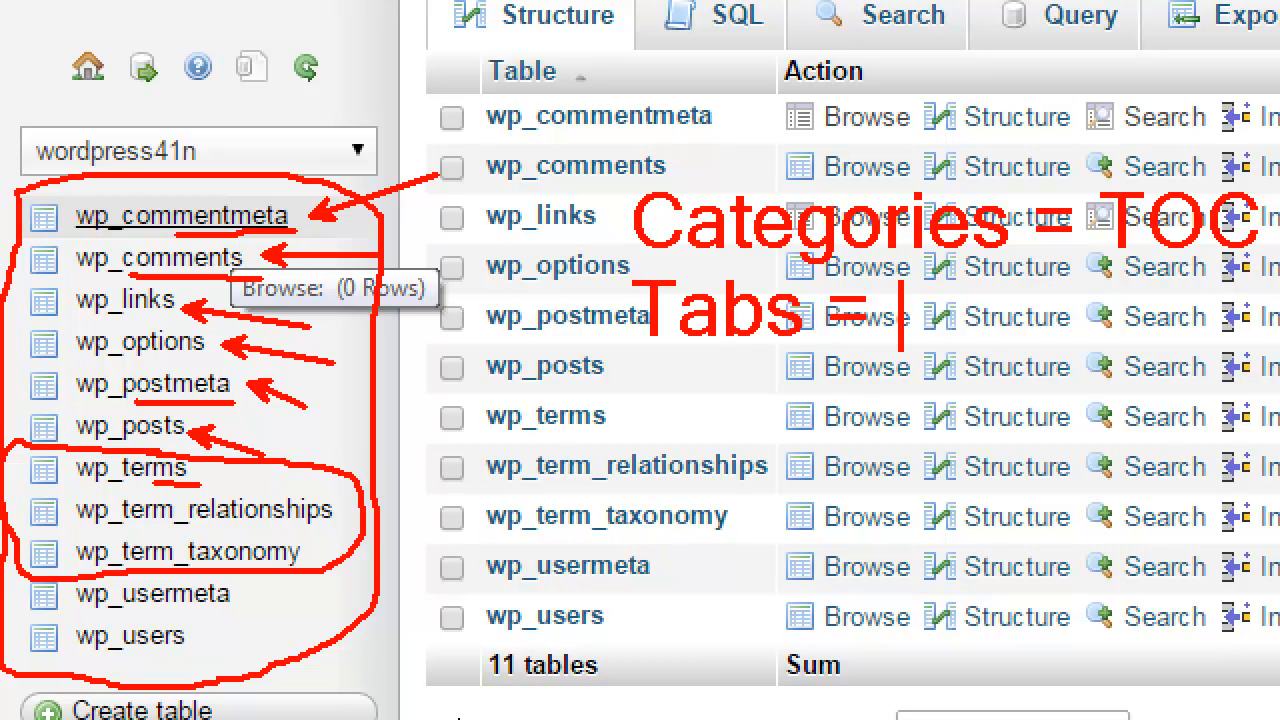
type("Index")
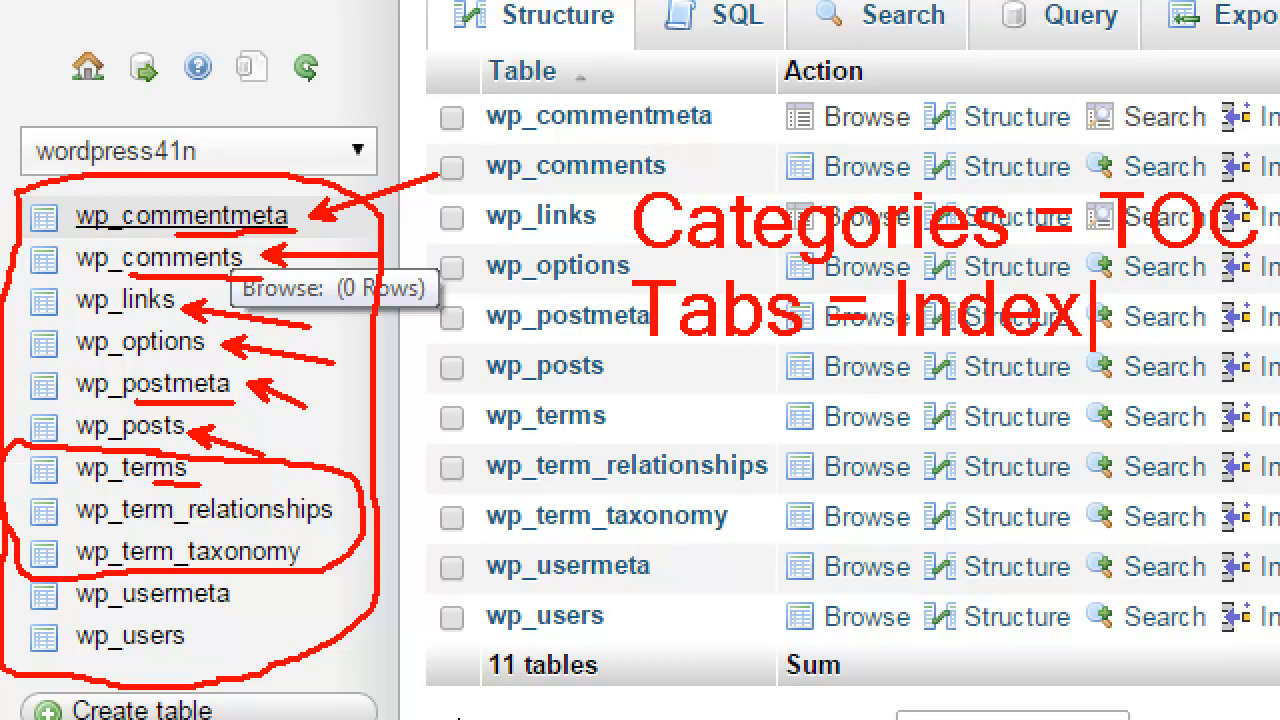
key("Escape")
key("Escape")
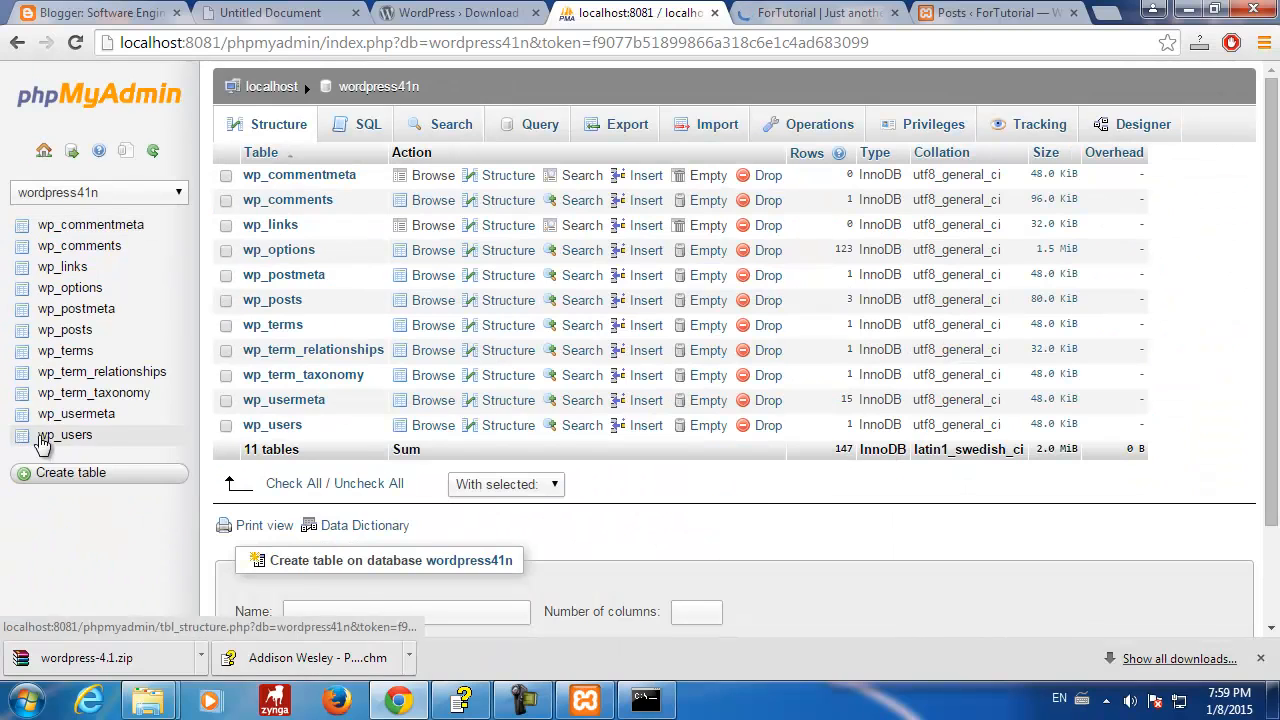
key("ctrl+1")
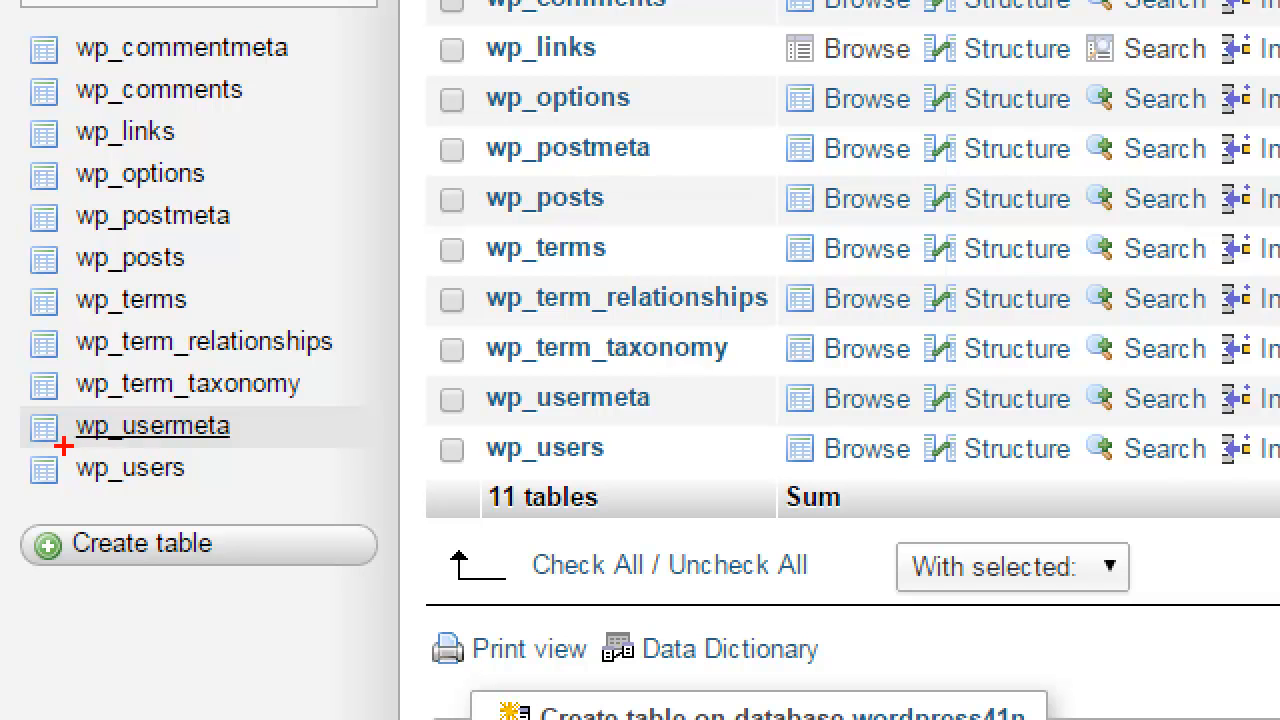
left_click_drag(90, 492, 197, 492)
left_click_drag(143, 450, 386, 470)
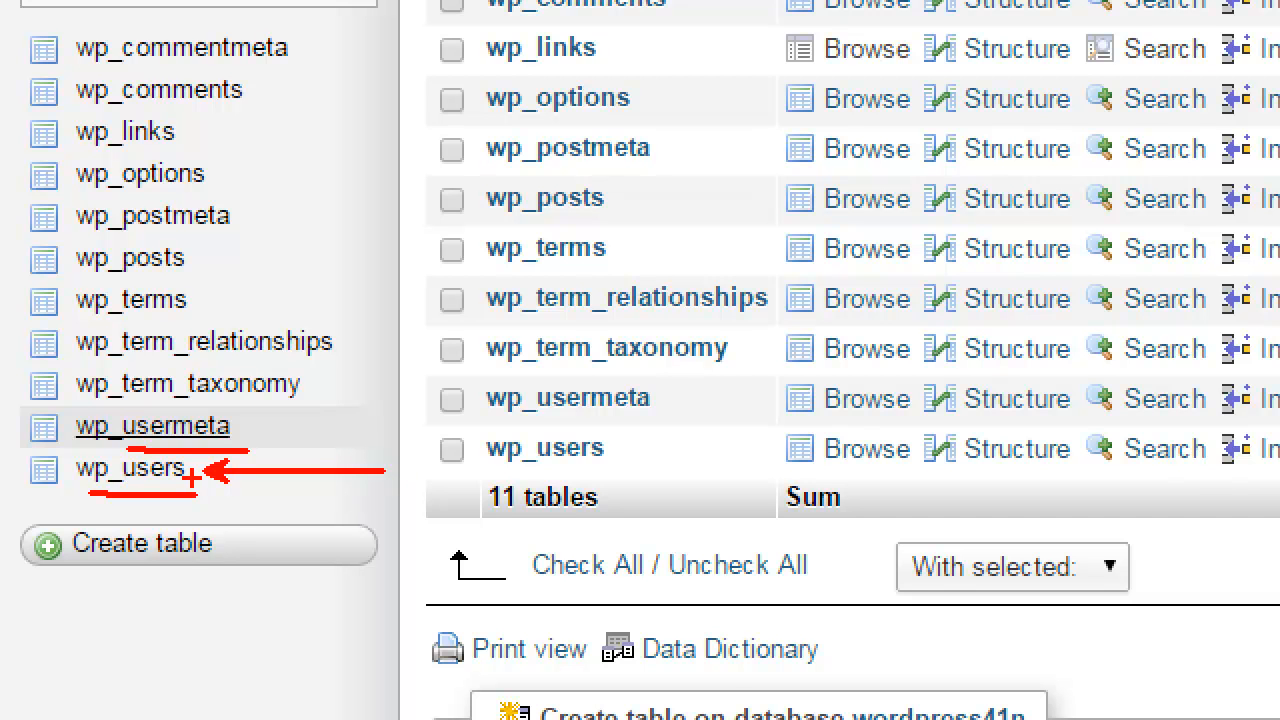
left_click_drag(190, 482, 335, 570)
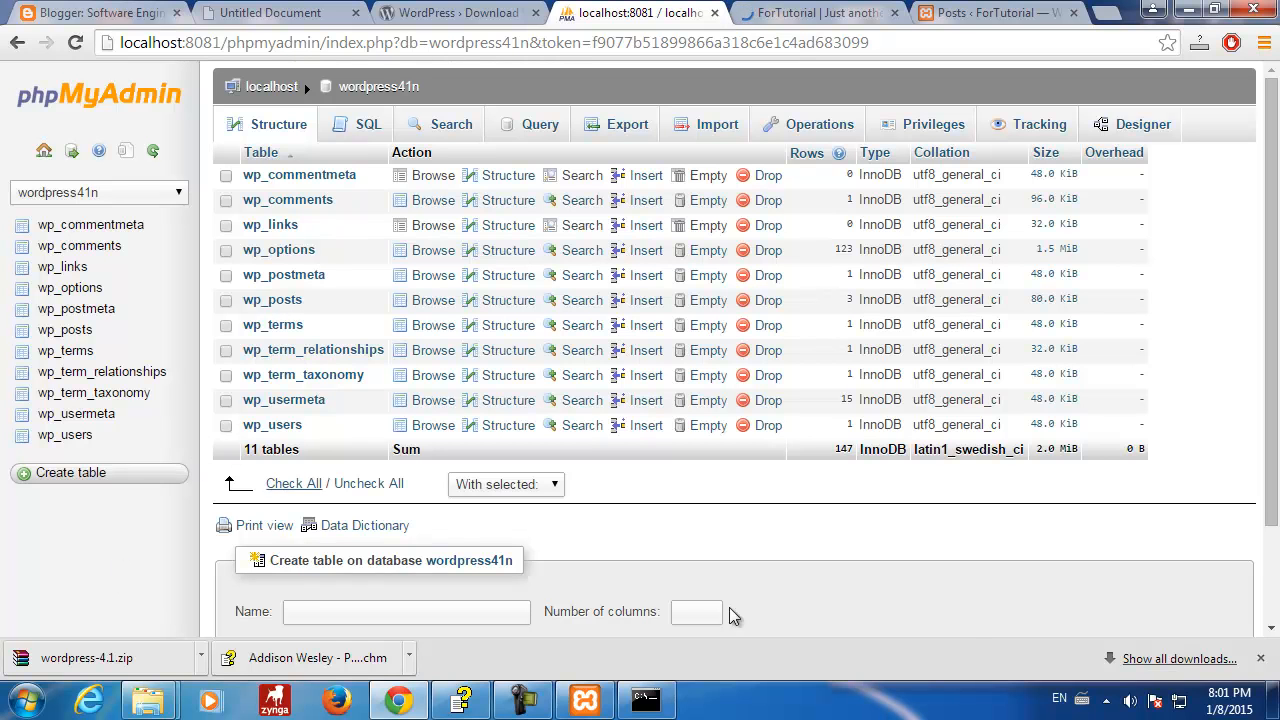
- Show wp_commentmeta's structure and annotate meta_id, comment_id, meta_key and meta_value
left_click(538, 250)
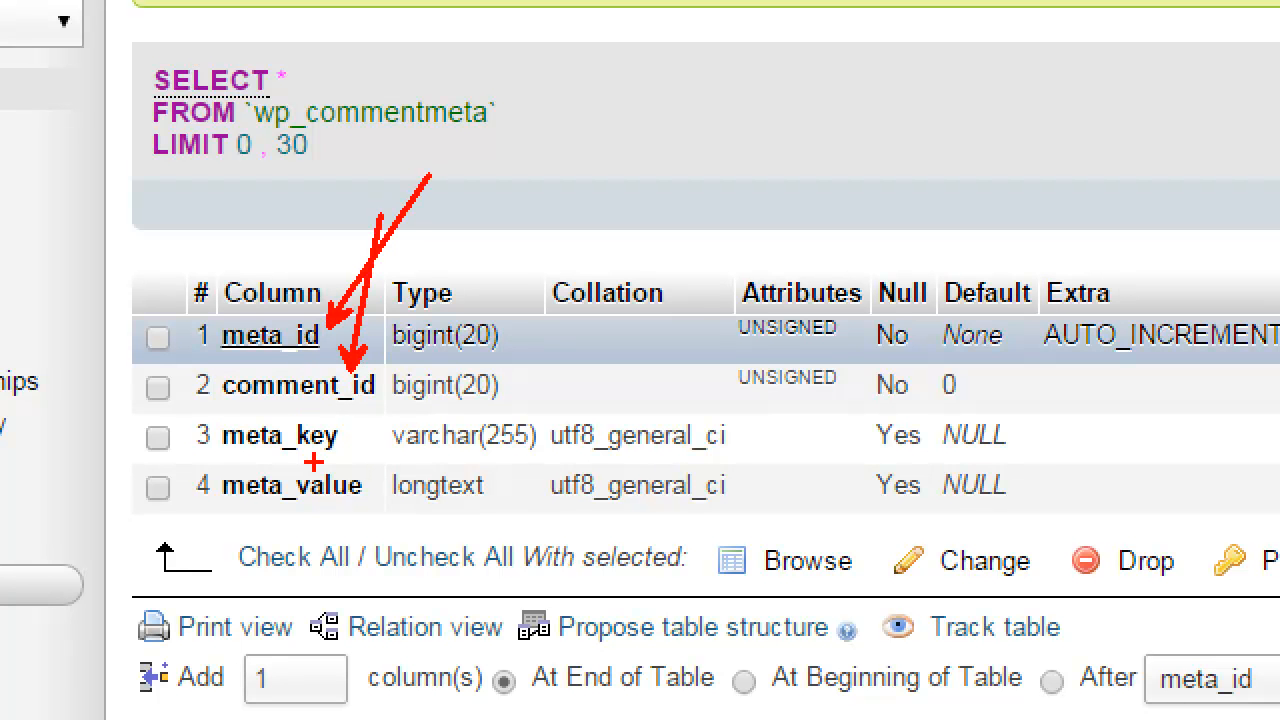
left_click_drag(222, 408, 378, 402)
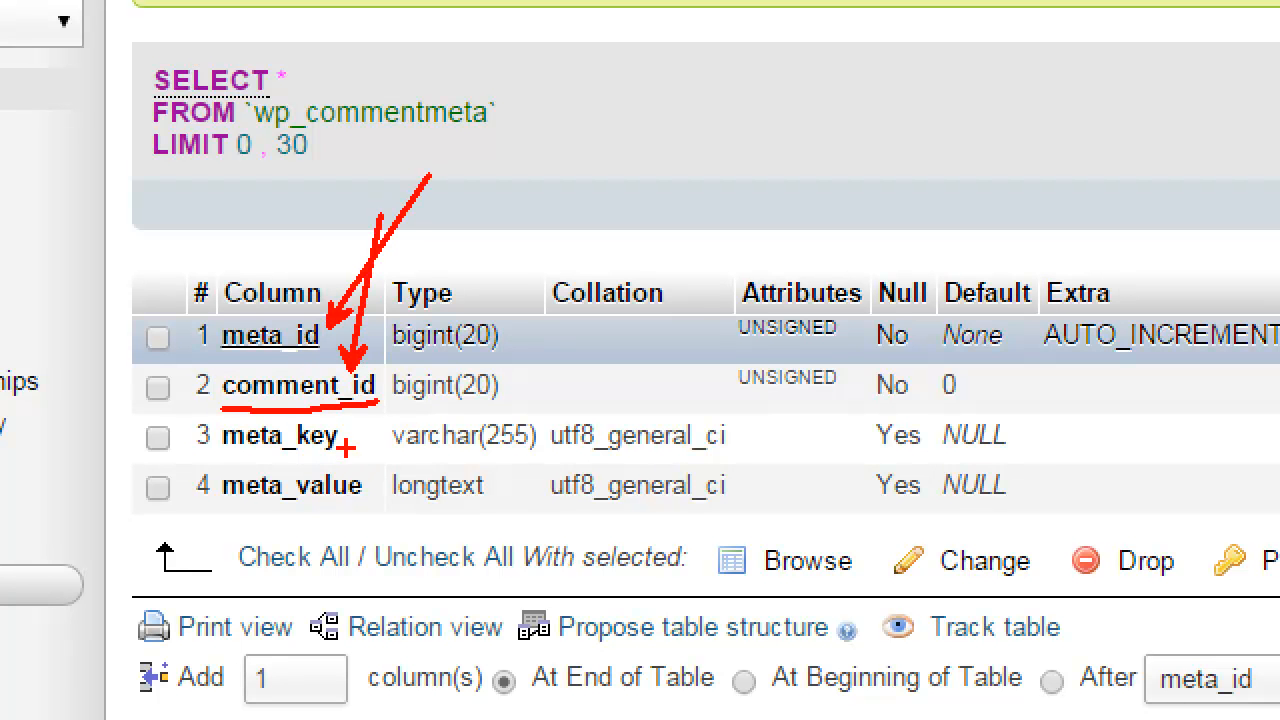
mouse_move(232, 430)
left_mouse_down()
mouse_move(328, 422)
mouse_move(392, 476)
mouse_move(244, 540)
mouse_move(164, 428)
mouse_move(234, 415)
left_mouse_up()
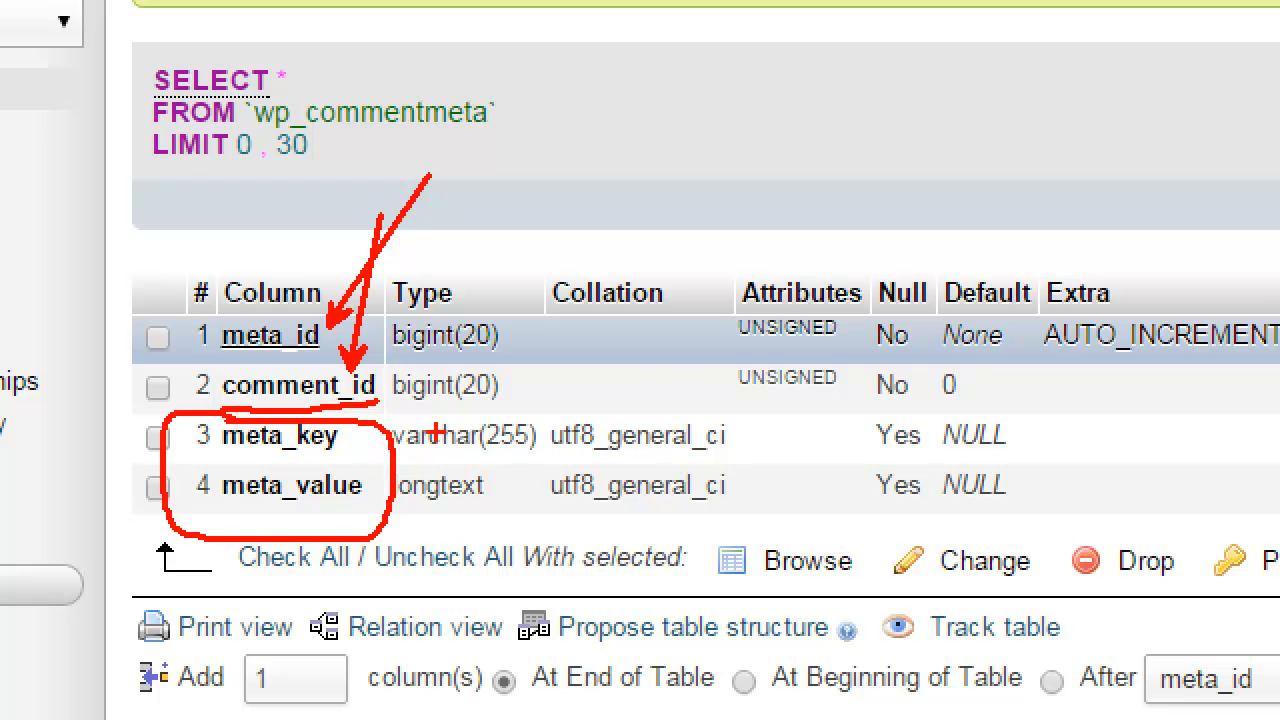
left_click_drag(302, 458, 362, 464)
left_click_drag(312, 505, 378, 507)
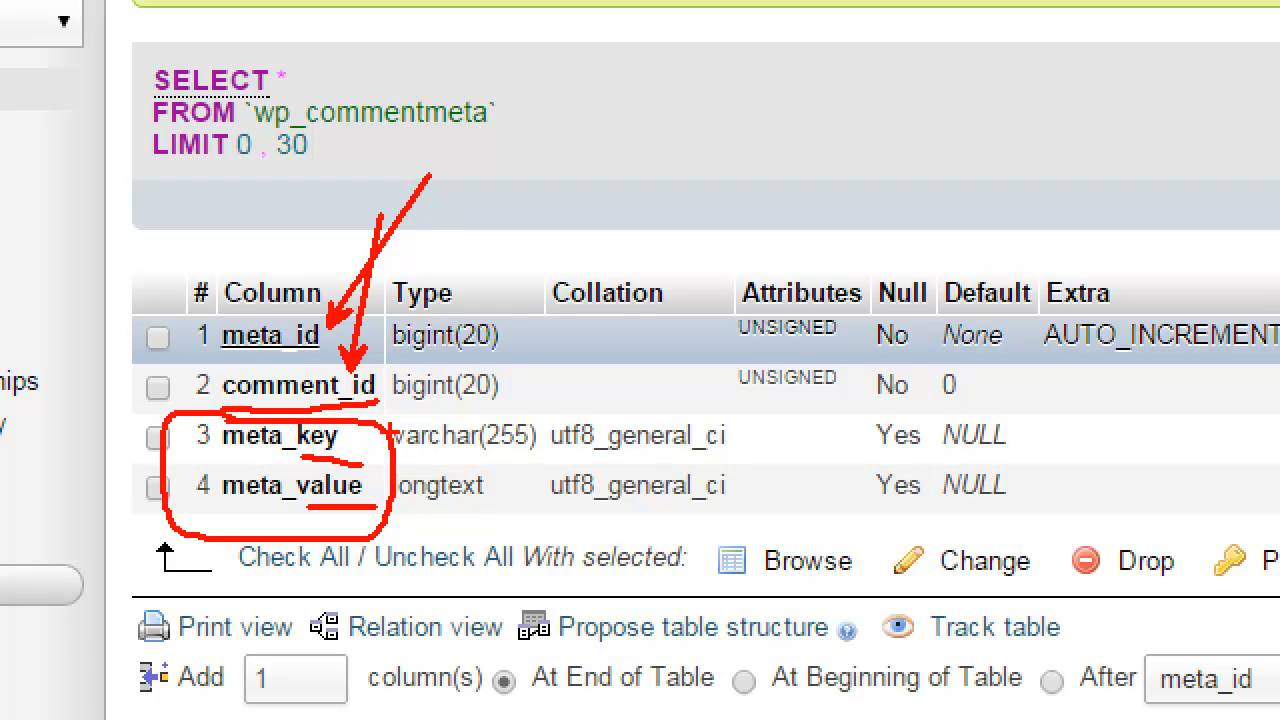
left_click_drag(378, 437, 688, 205)
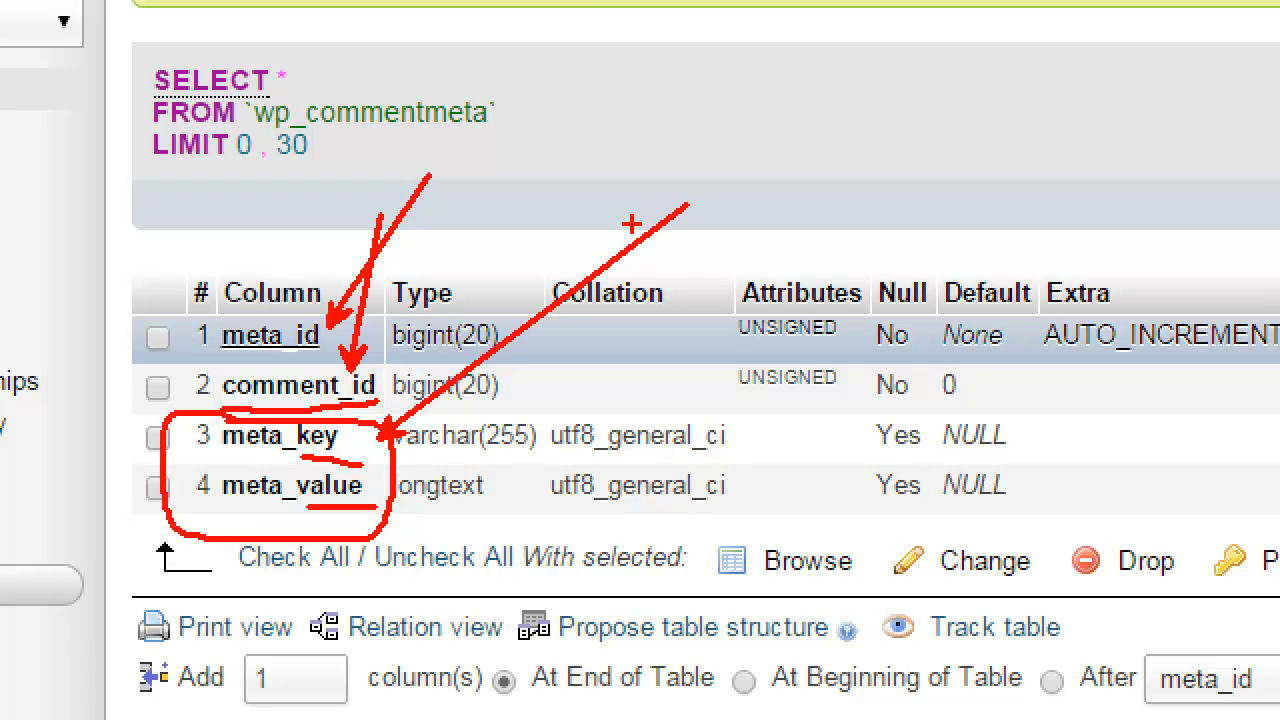
key("Escape")
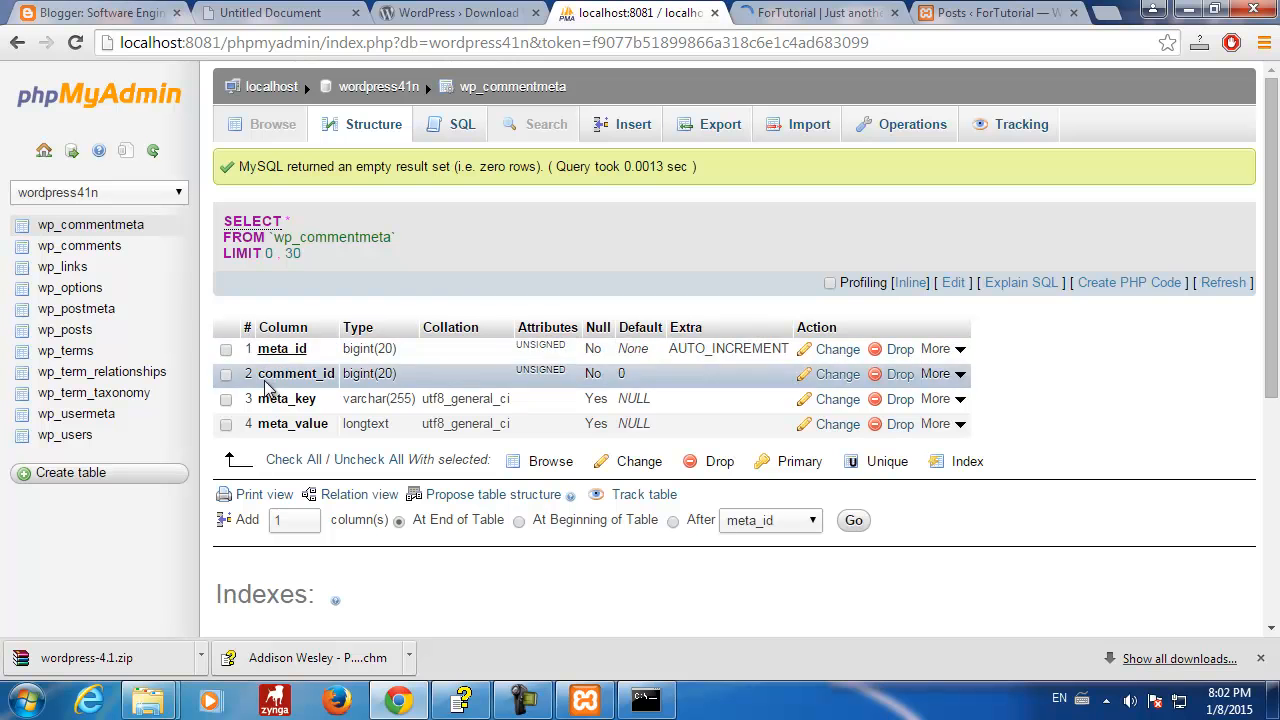
- Browse wp_comments and highlight comment_ID, comment_post_ID and comment_author of the sample comment
left_click(106, 248)
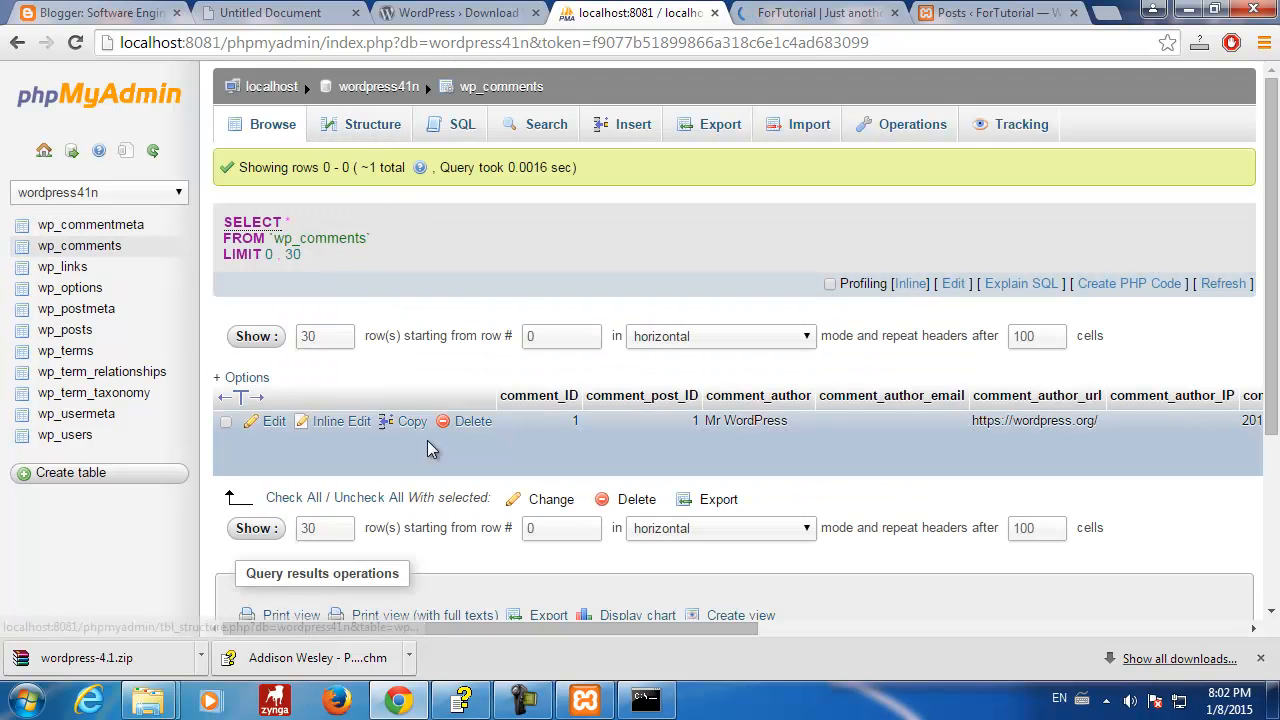
scroll(430, 447, "down", 3)
scroll(430, 437, "up", 3)
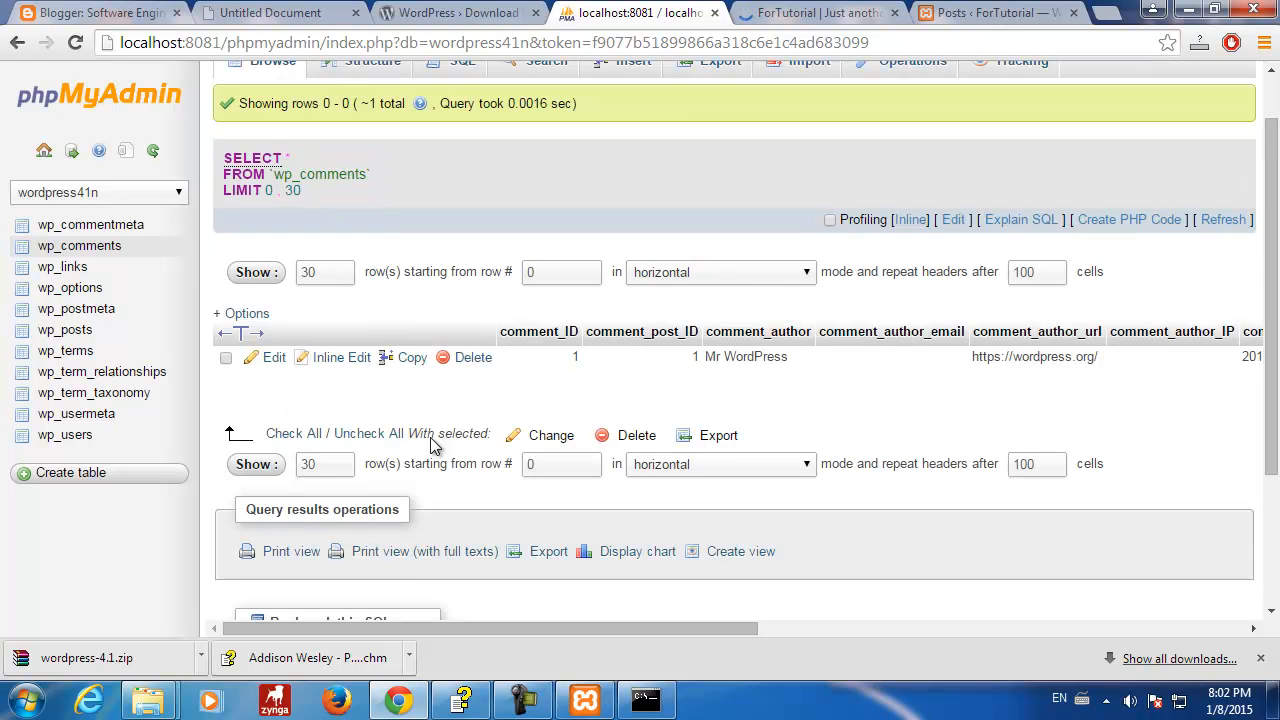
left_click_drag(500, 395, 812, 396)
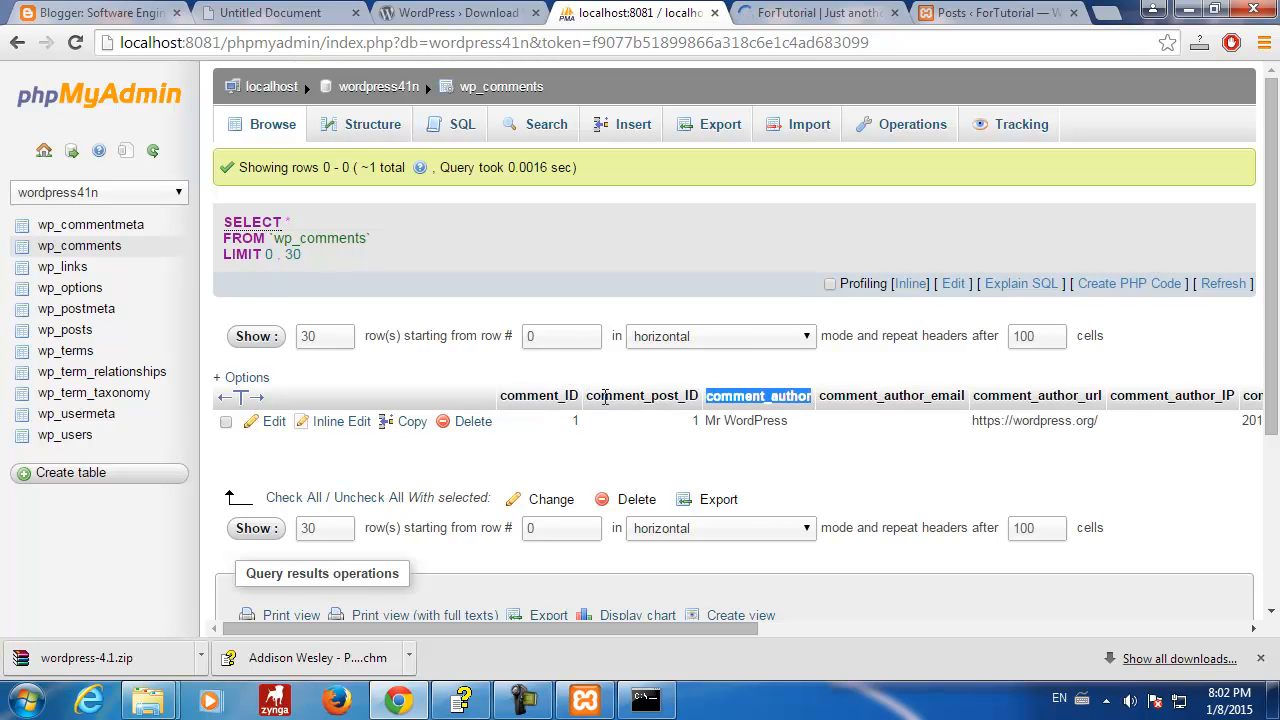
left_click_drag(586, 396, 700, 397)
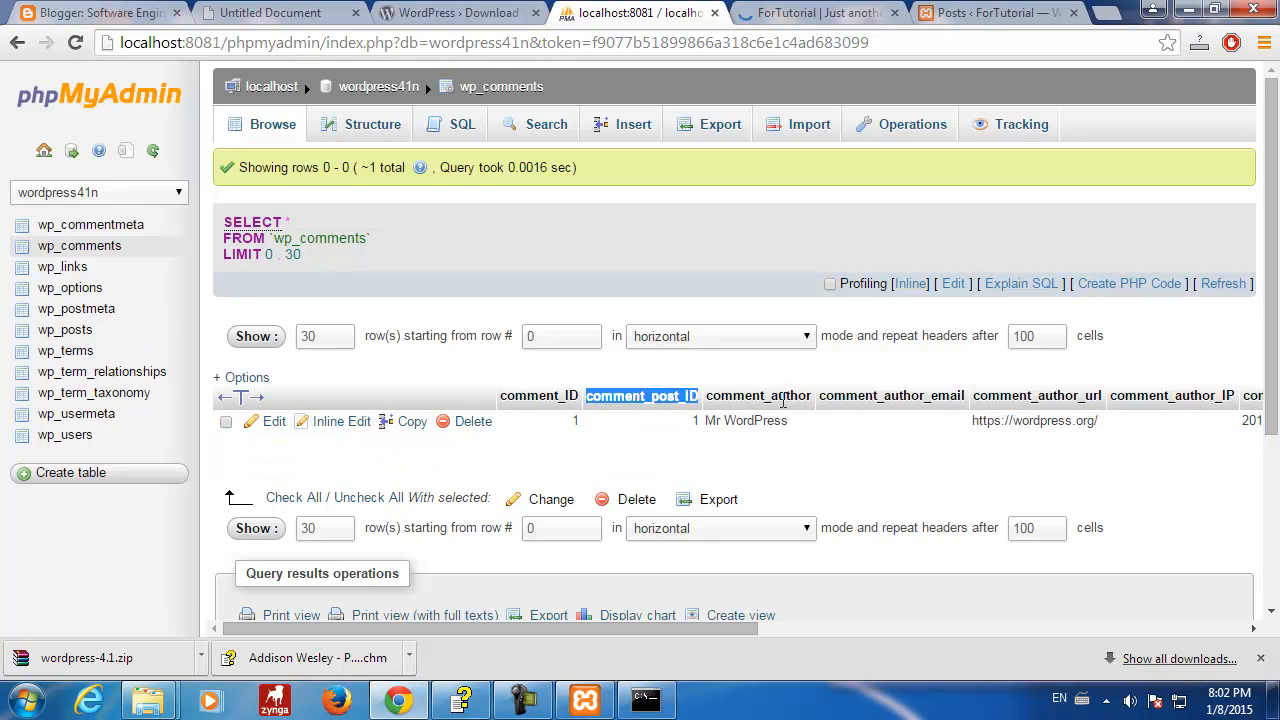
left_click_drag(708, 398, 816, 398)
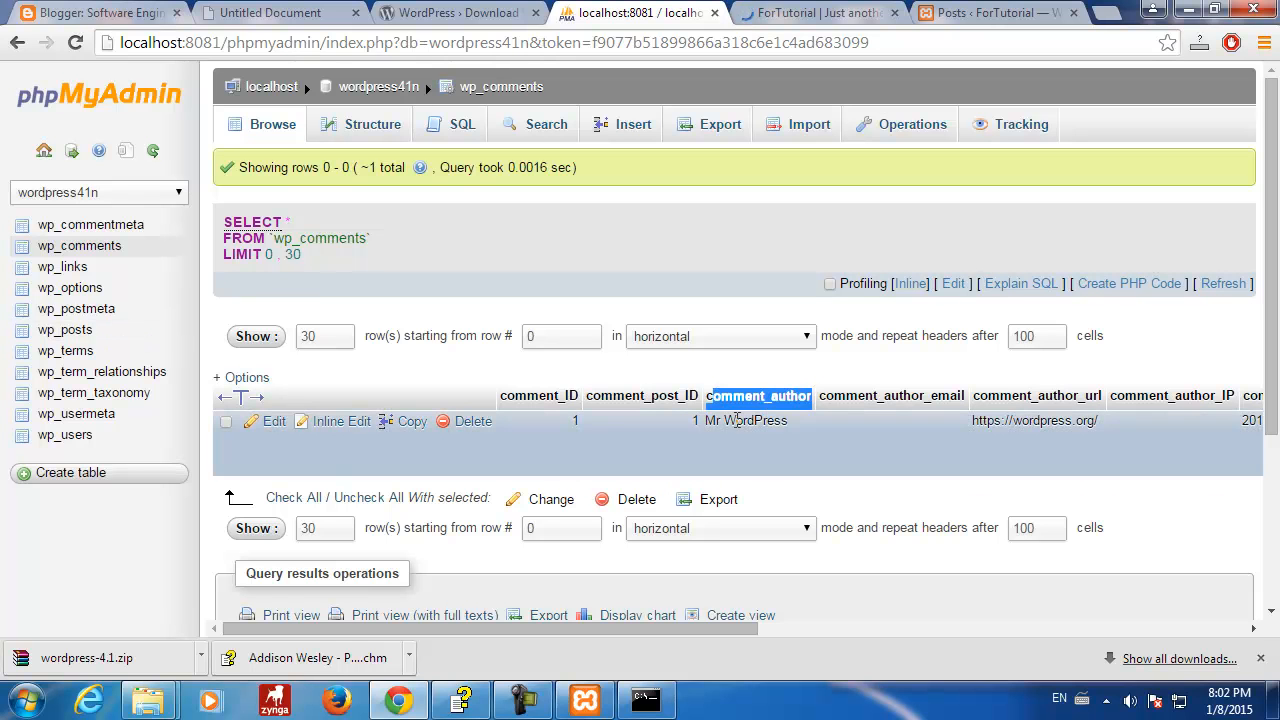
left_click_drag(713, 421, 800, 426)
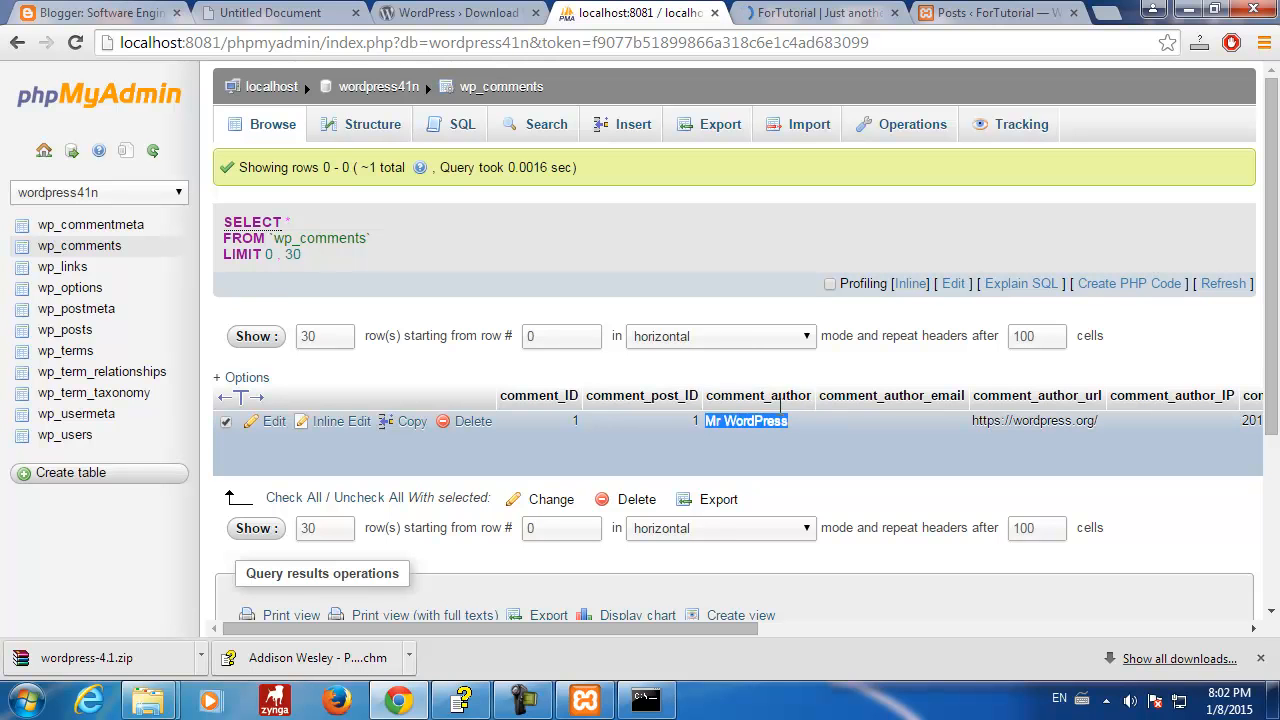
left_click_drag(707, 397, 1092, 397)
left_click(768, 437)
- Scroll across the columns, highlighting comment_author_IP, comment_content and comment_approved
left_click_drag(676, 628, 990, 615)
left_click_drag(525, 397, 903, 410)
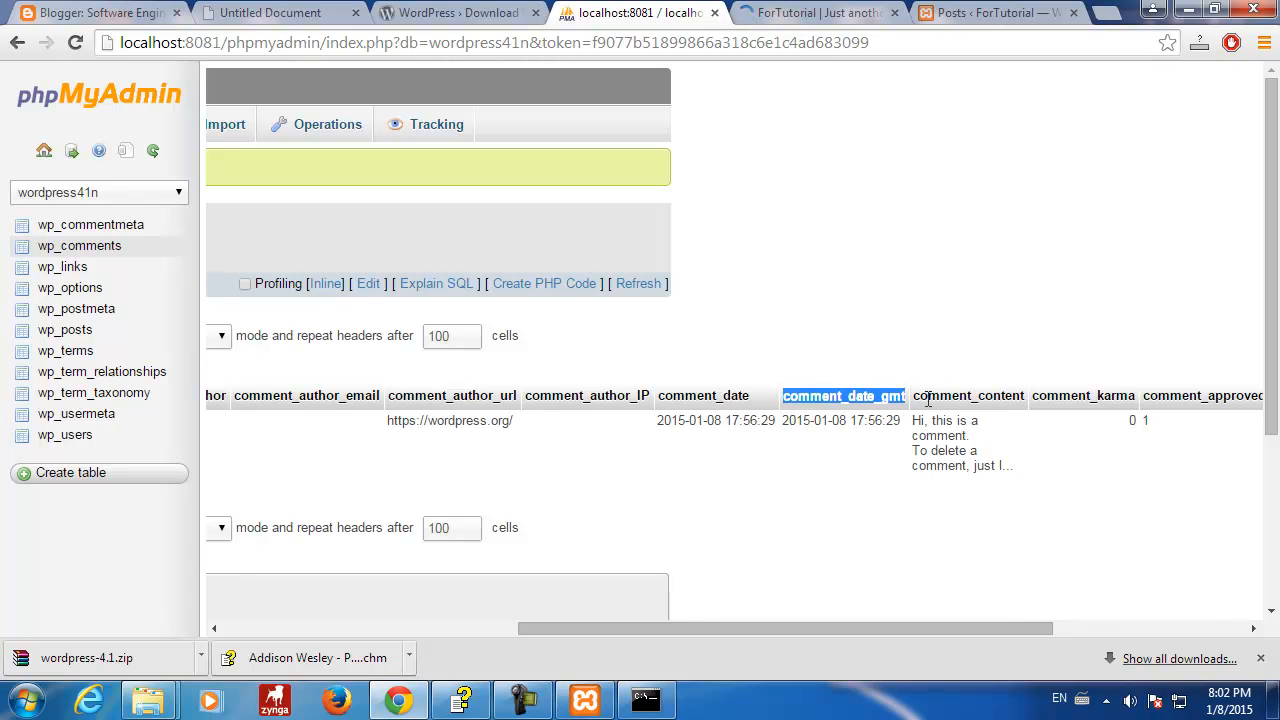
left_click(921, 390)
left_click_drag(914, 395, 1140, 395)
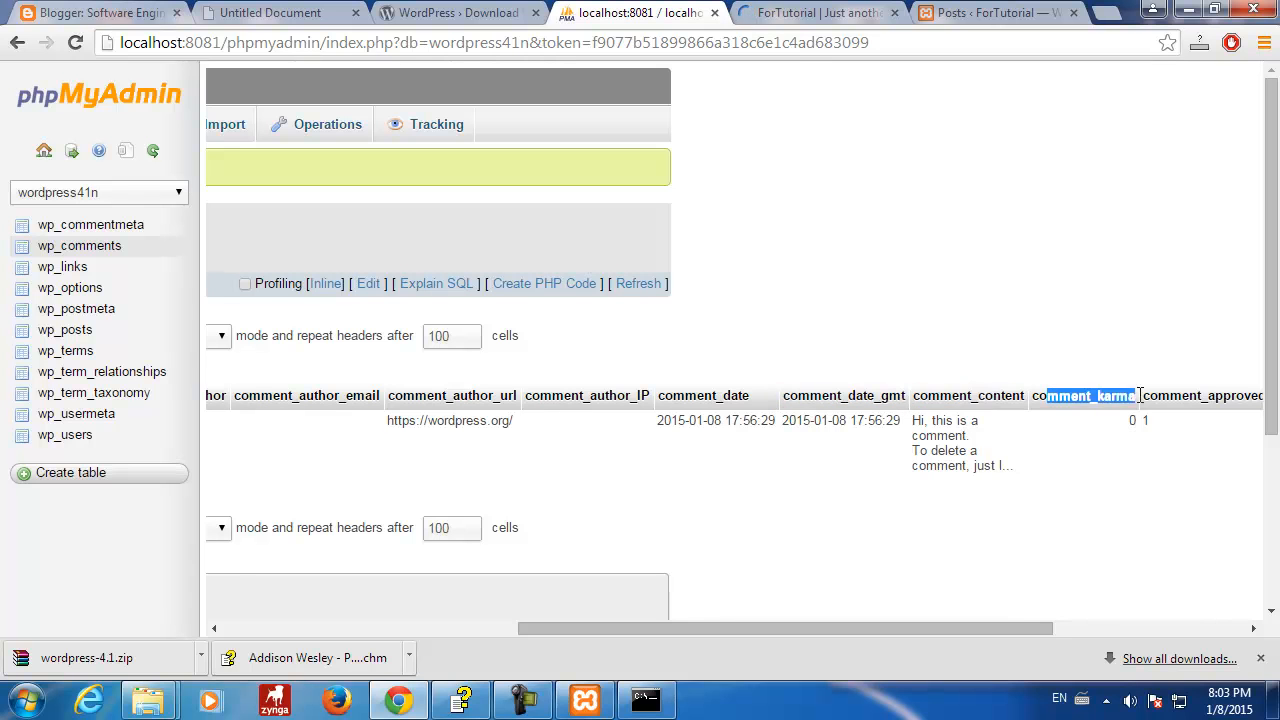
left_click_drag(1010, 626, 1199, 626)
mouse_move(764, 395)
left_mouse_down()
mouse_move(1276, 398)
mouse_move(1260, 397)
mouse_move(1234, 350)
mouse_move(1232, 302)
left_mouse_up()
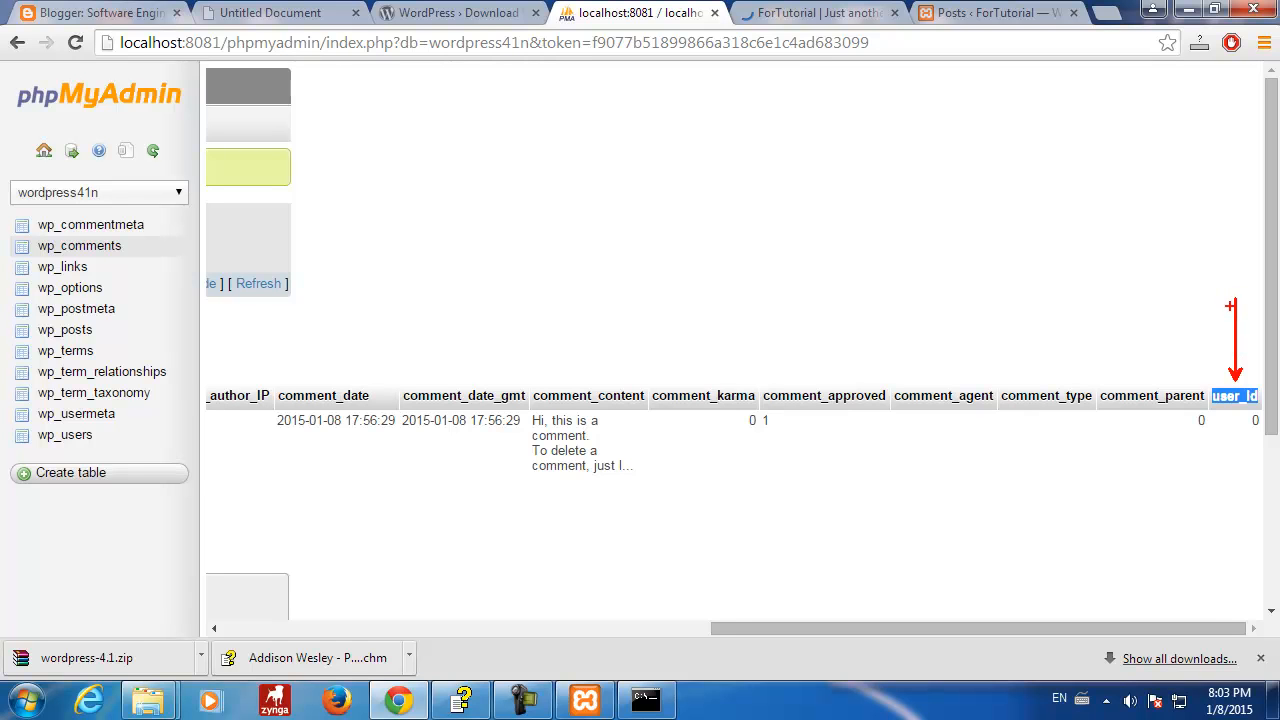
left_click_drag(99, 442, 182, 453)
type("t")
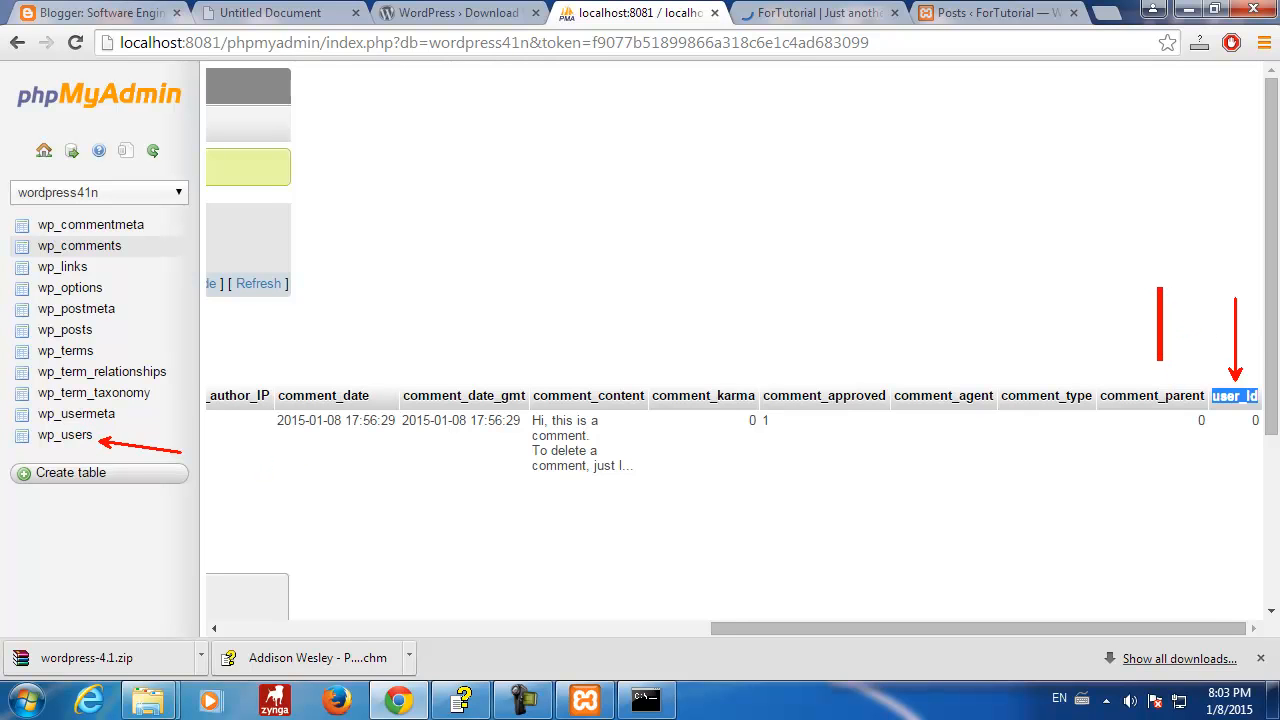
type("FK")
key("Escape")
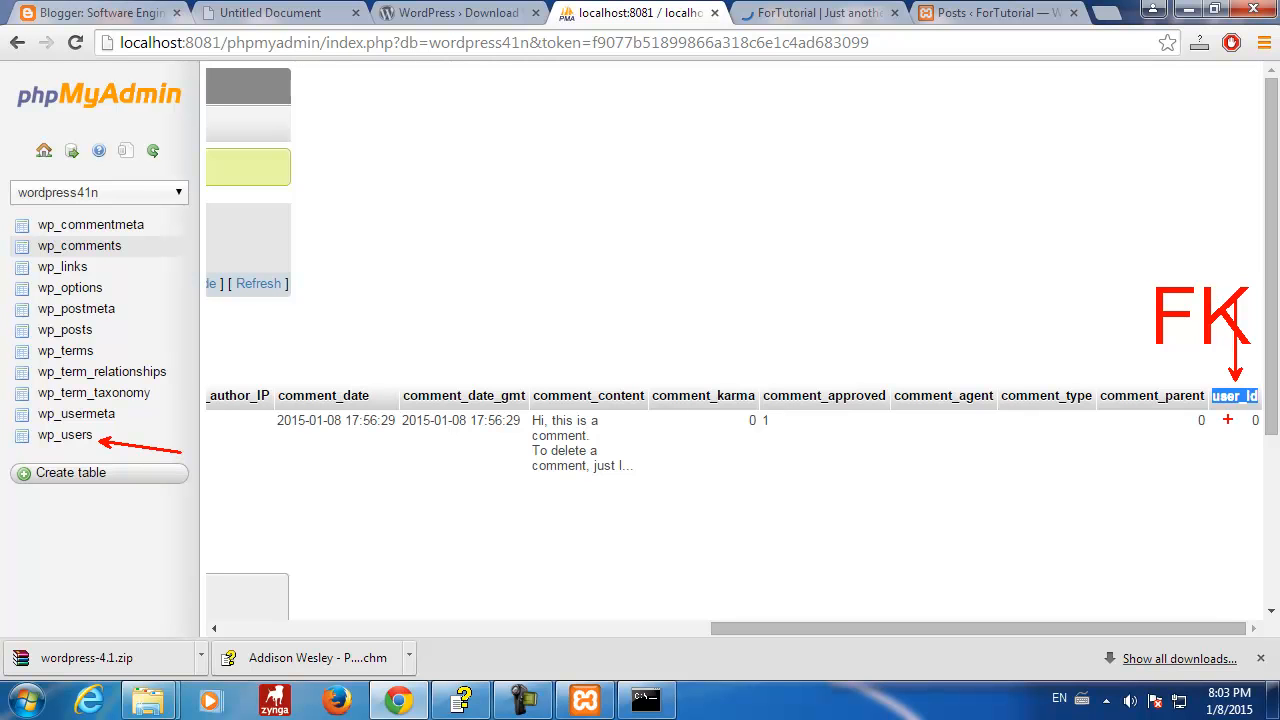
key("Escape")
left_click_drag(1031, 628, 240, 640)
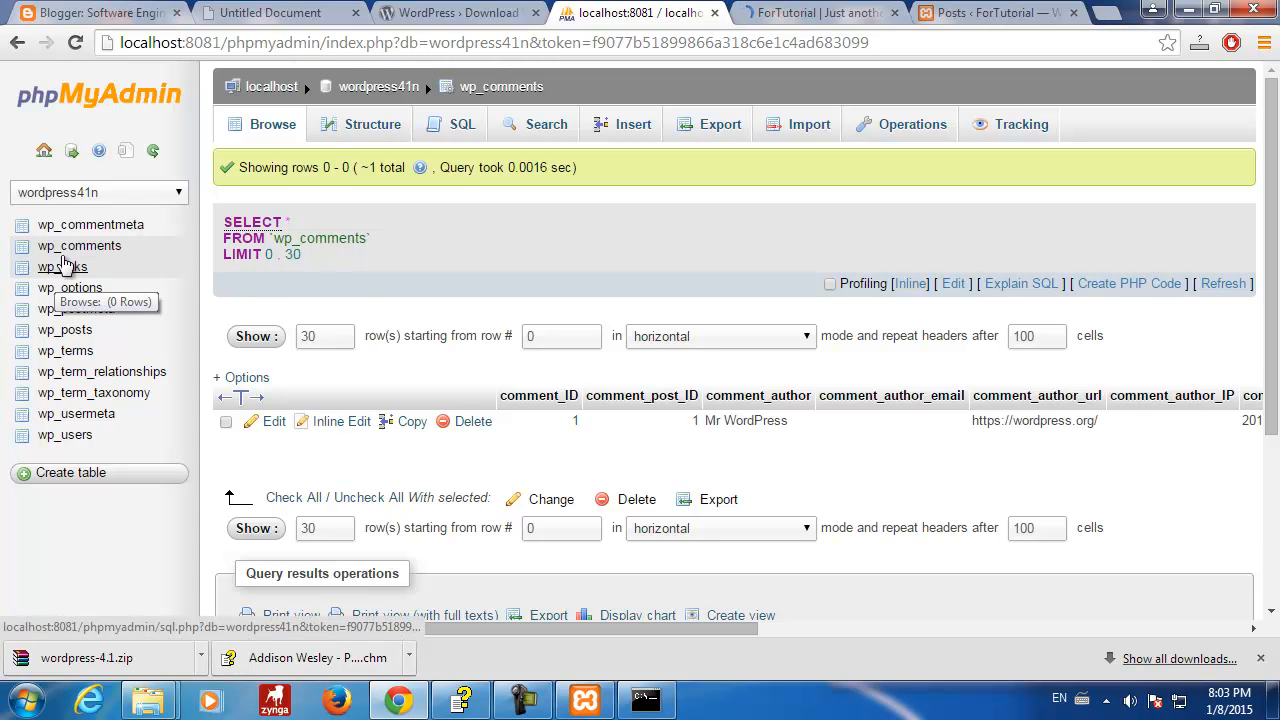
left_click(62, 268)
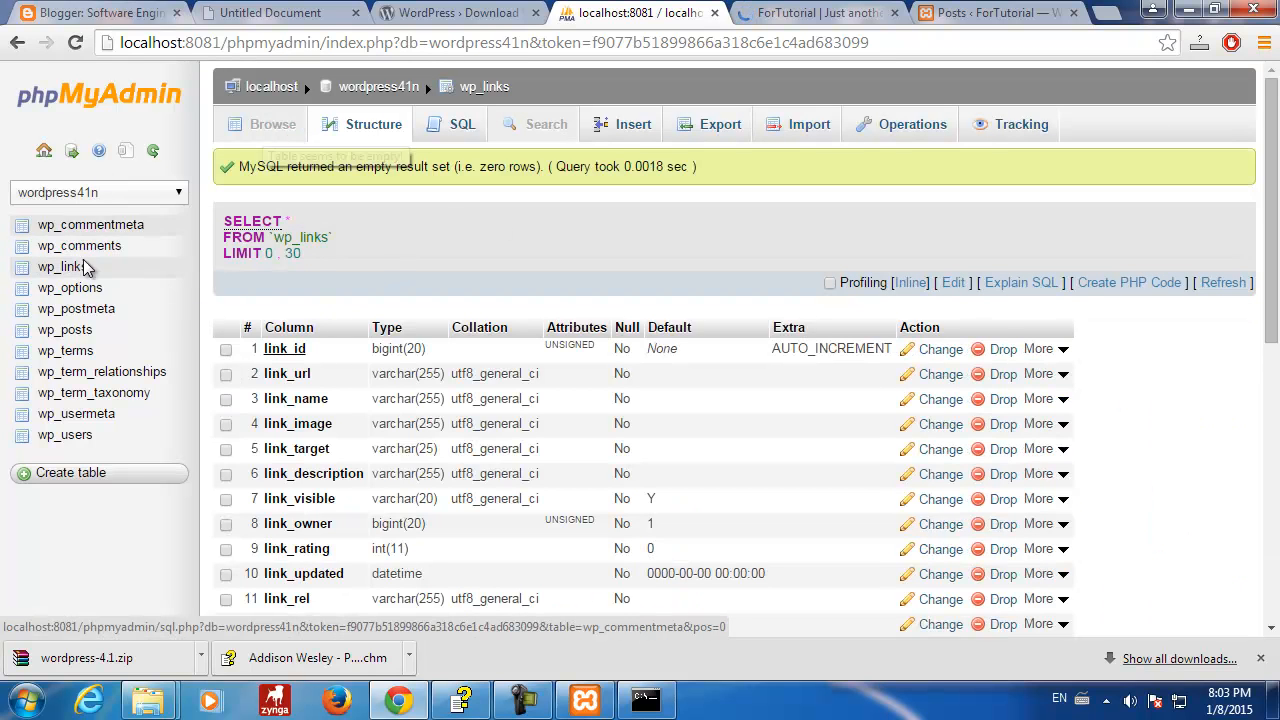
left_click(92, 289)
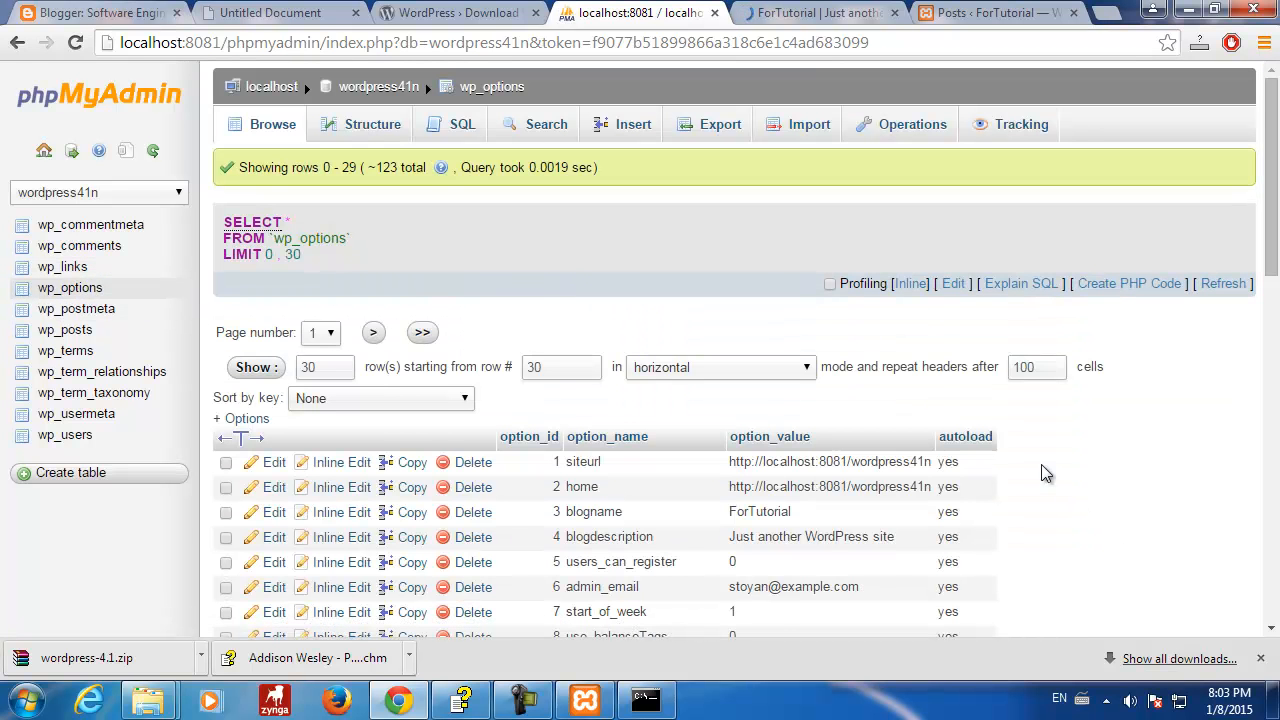
scroll(1041, 466, "down", 6)
scroll(1041, 464, "up", 4)
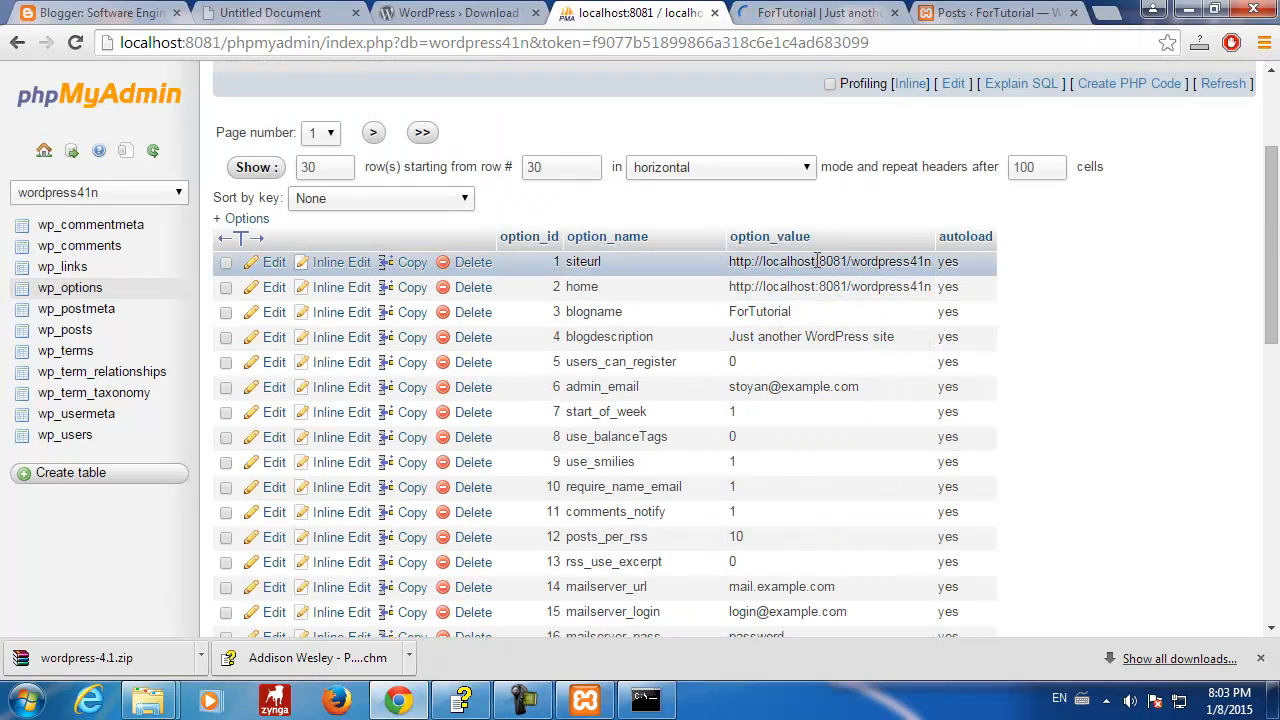
left_click_drag(732, 261, 932, 262)
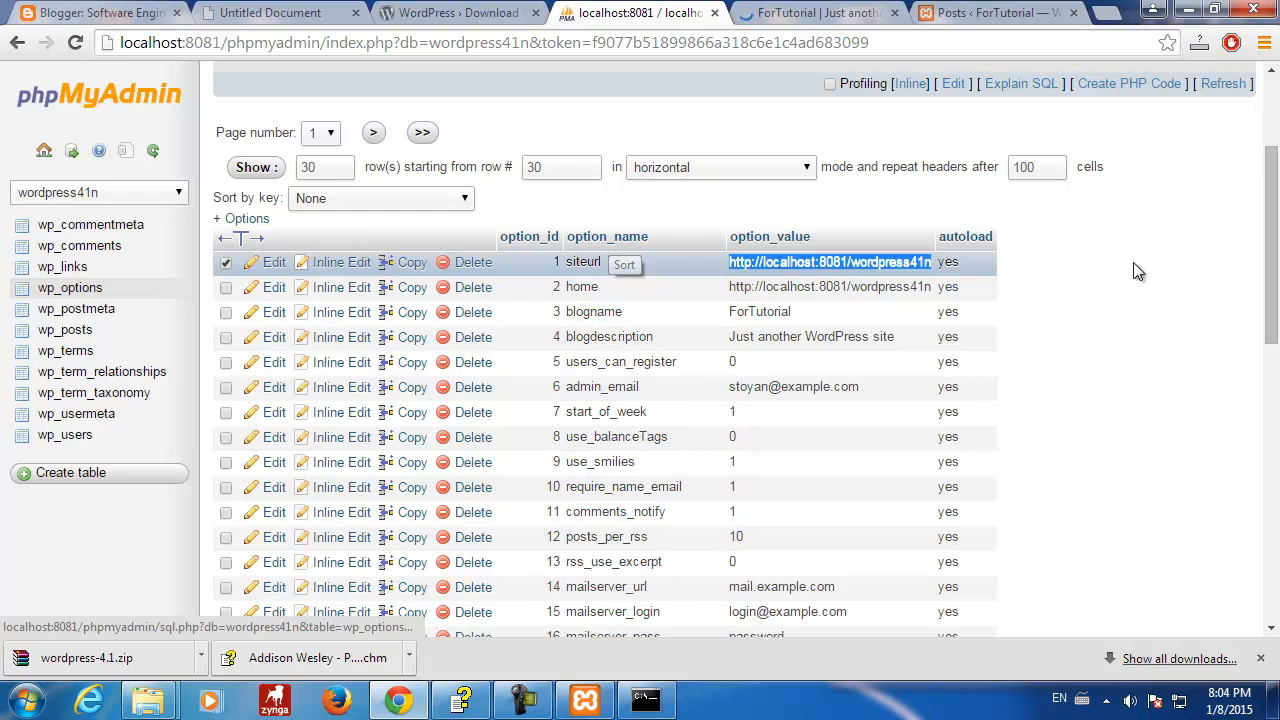
left_click(1102, 266)
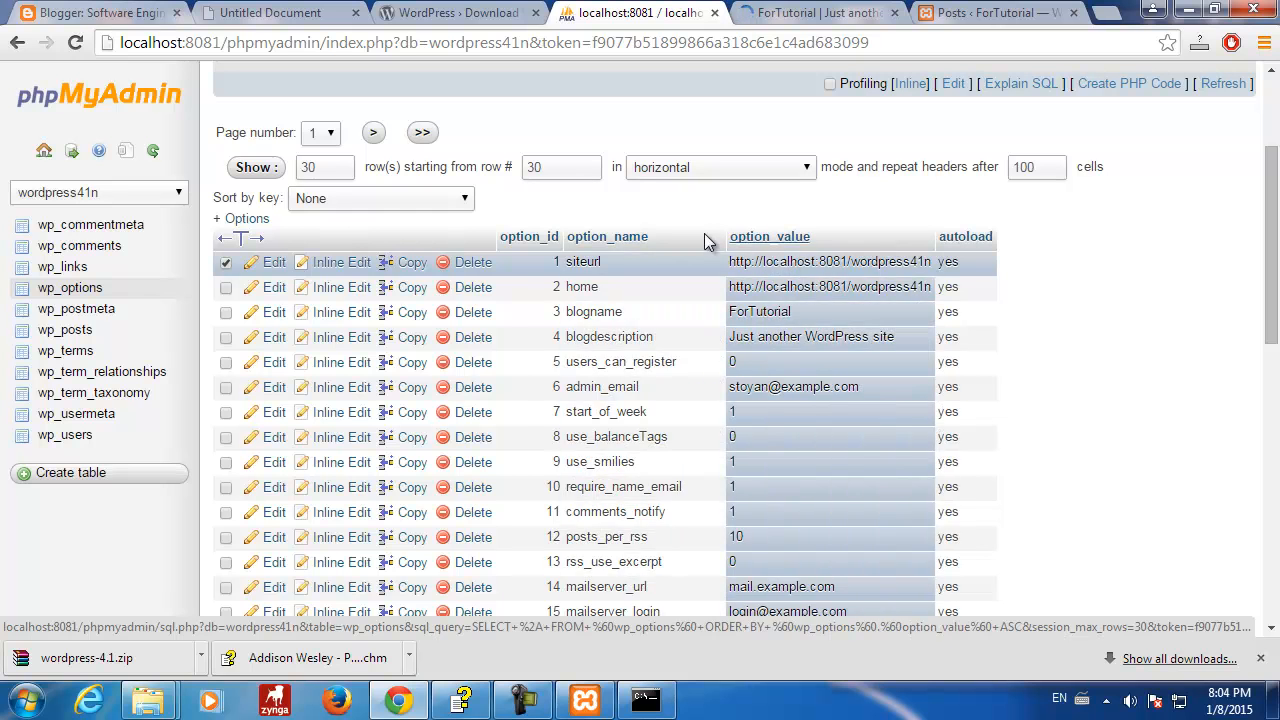
left_click_drag(566, 263, 622, 263)
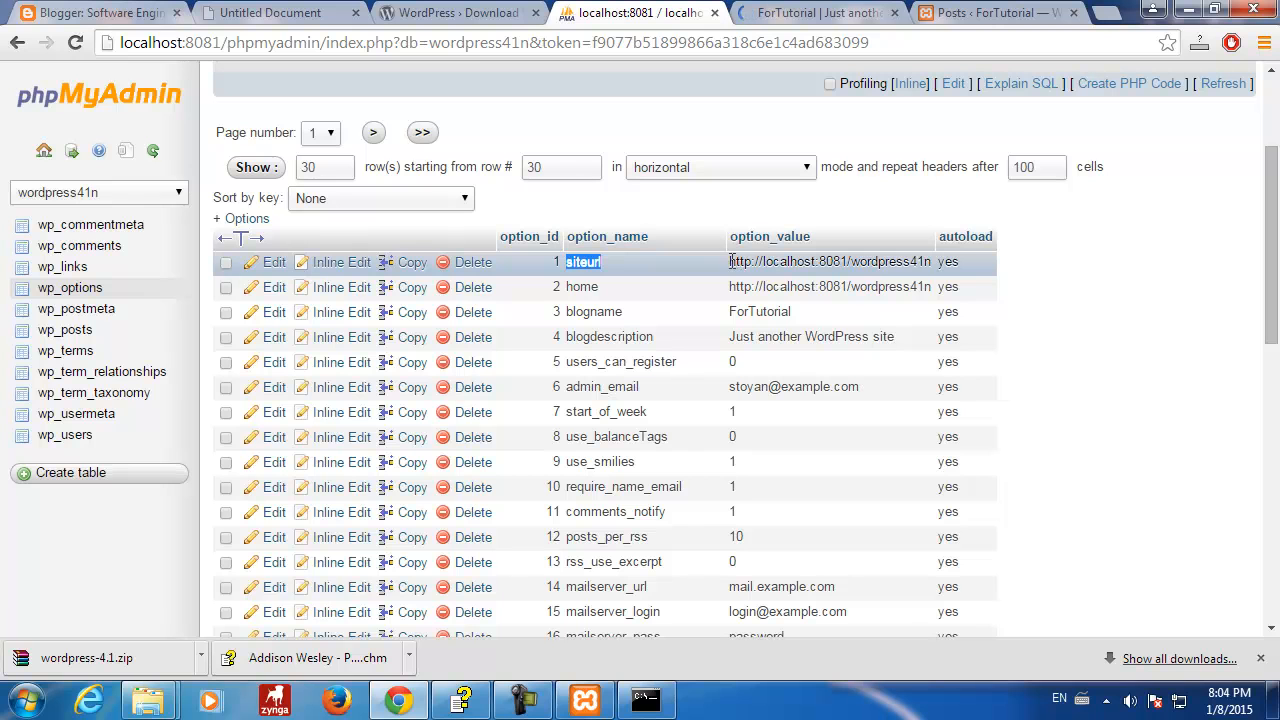
left_click_drag(729, 261, 932, 262)
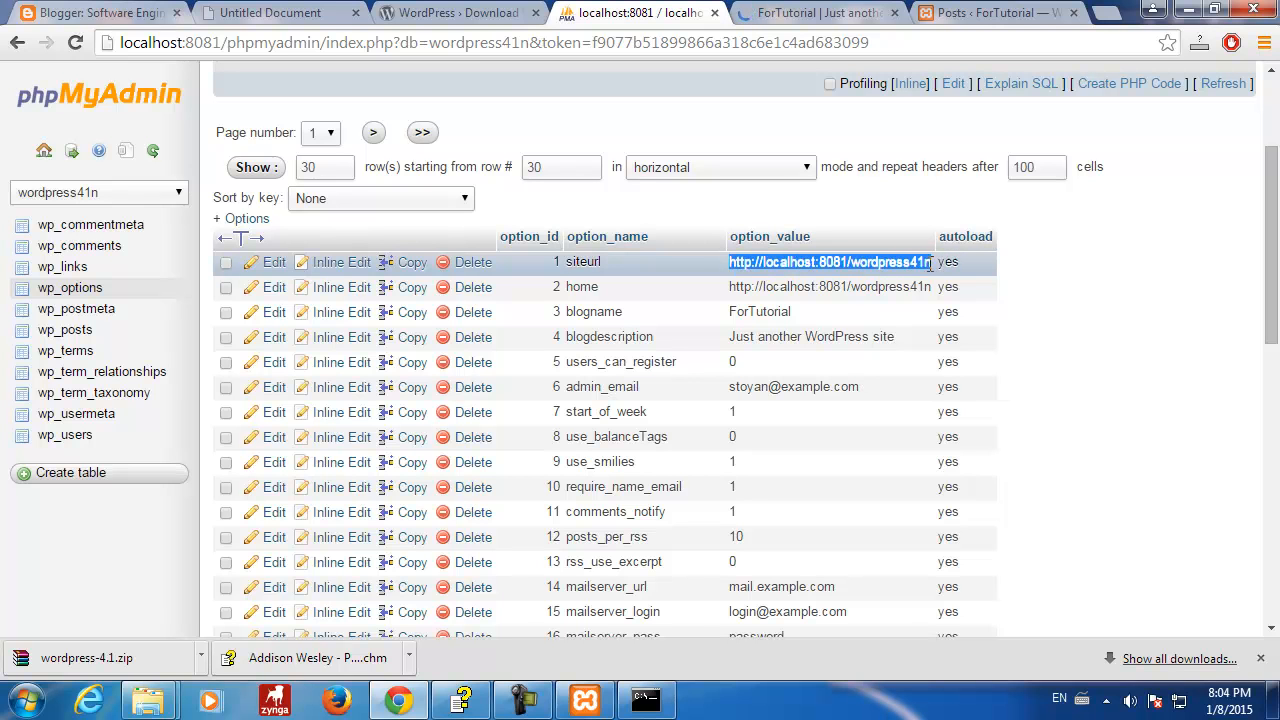
left_click_drag(567, 287, 600, 287)
left_click_drag(729, 287, 932, 286)
left_click(1085, 286)
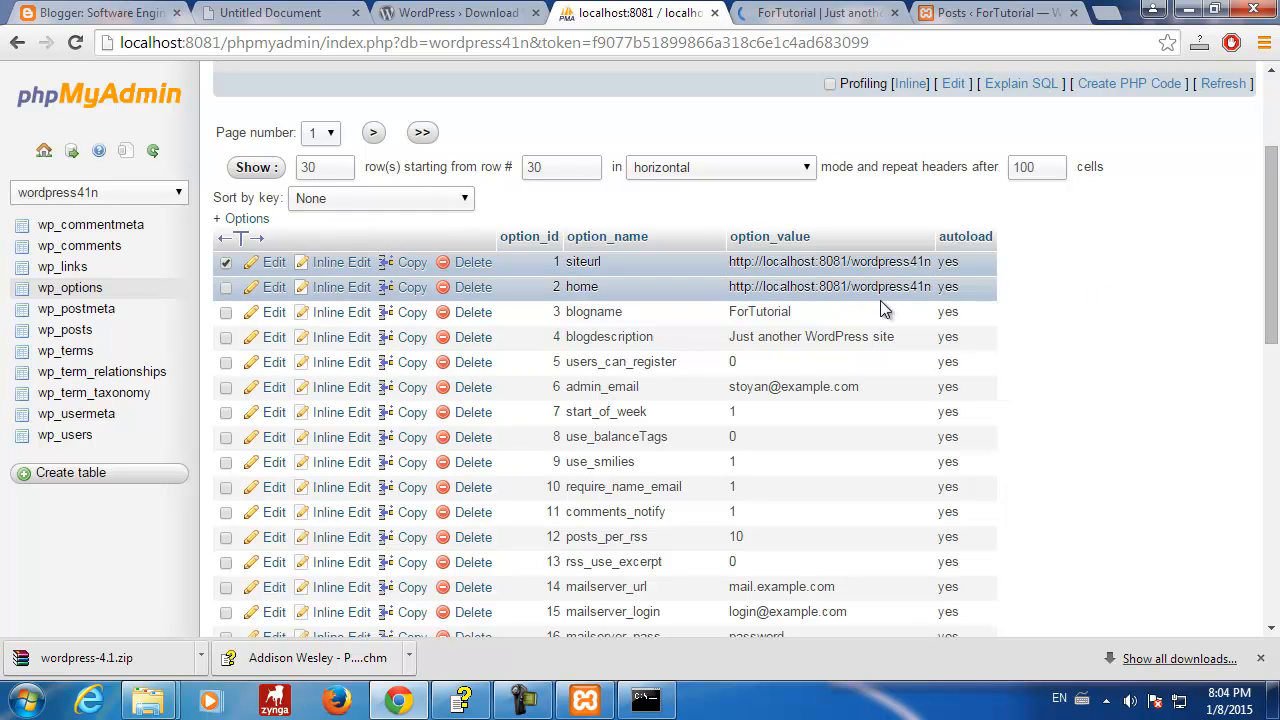
- Highlight the blogname ForTutorial and the tagline 'Just another WordPress site'
left_click_drag(1273, 220, 1272, 263)
left_click_drag(727, 140, 818, 141)
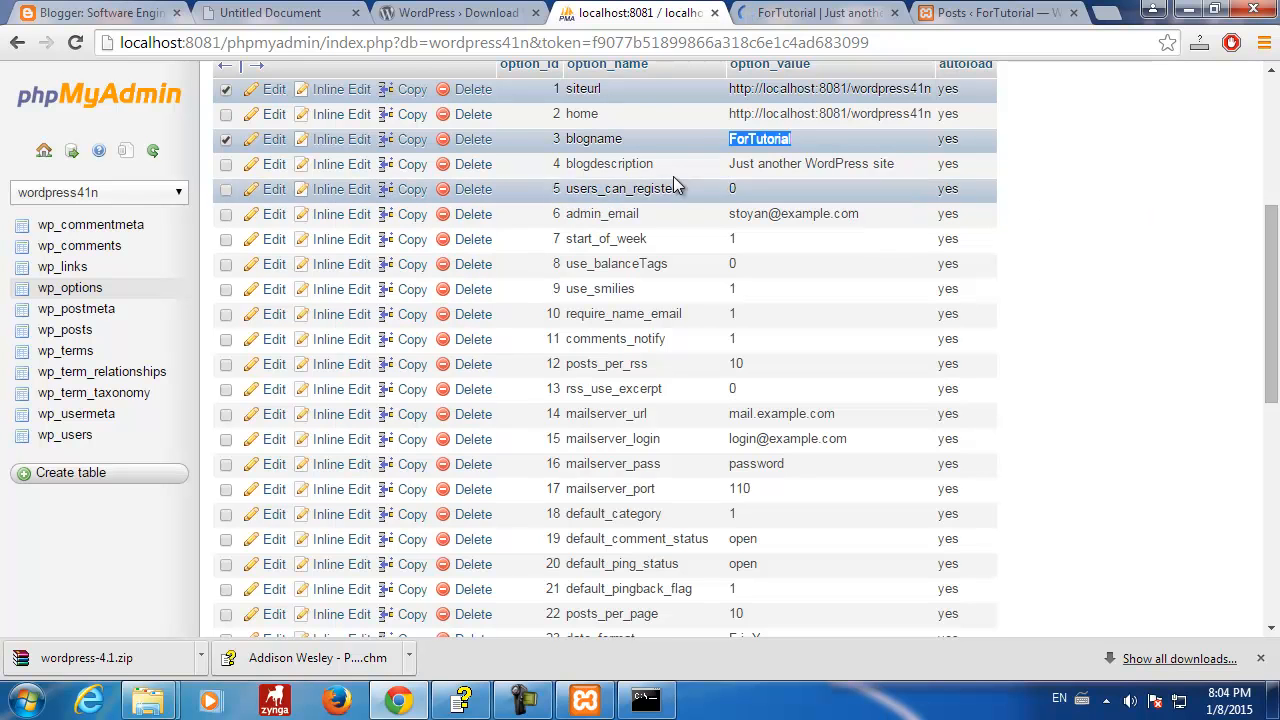
left_click(733, 163)
left_click_drag(733, 163, 896, 165)
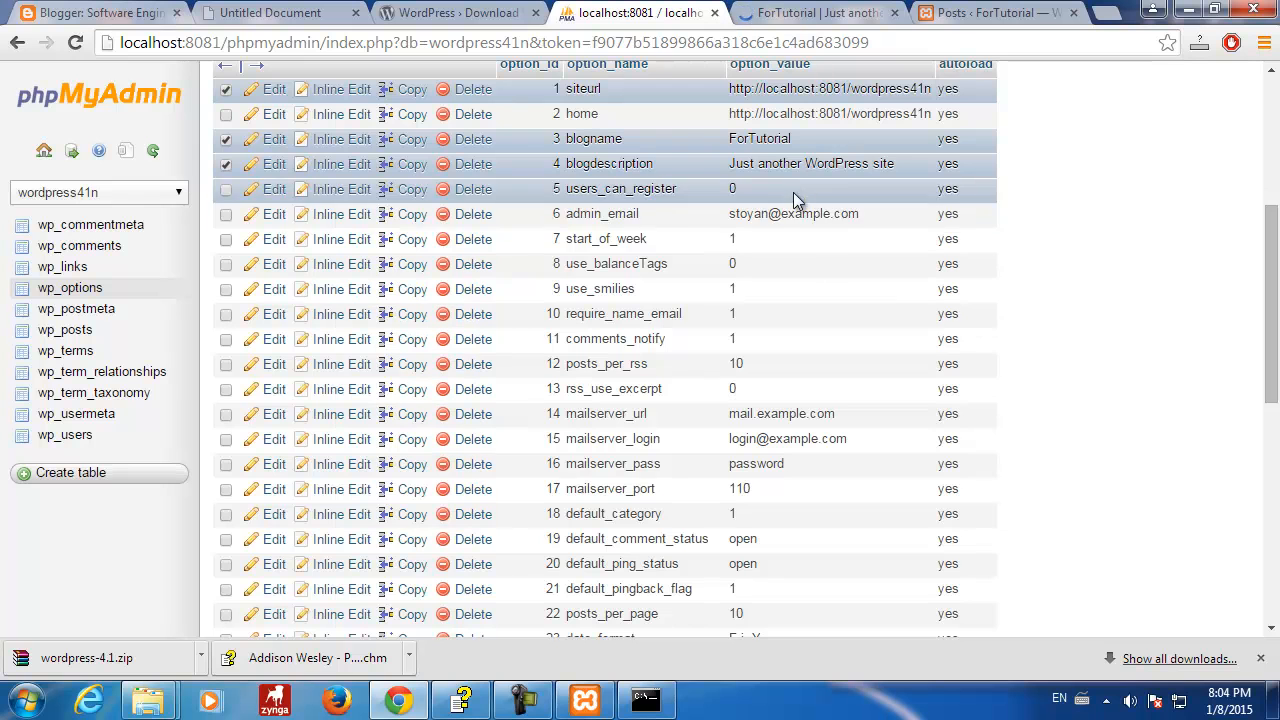
left_click_drag(1273, 275, 1273, 287)
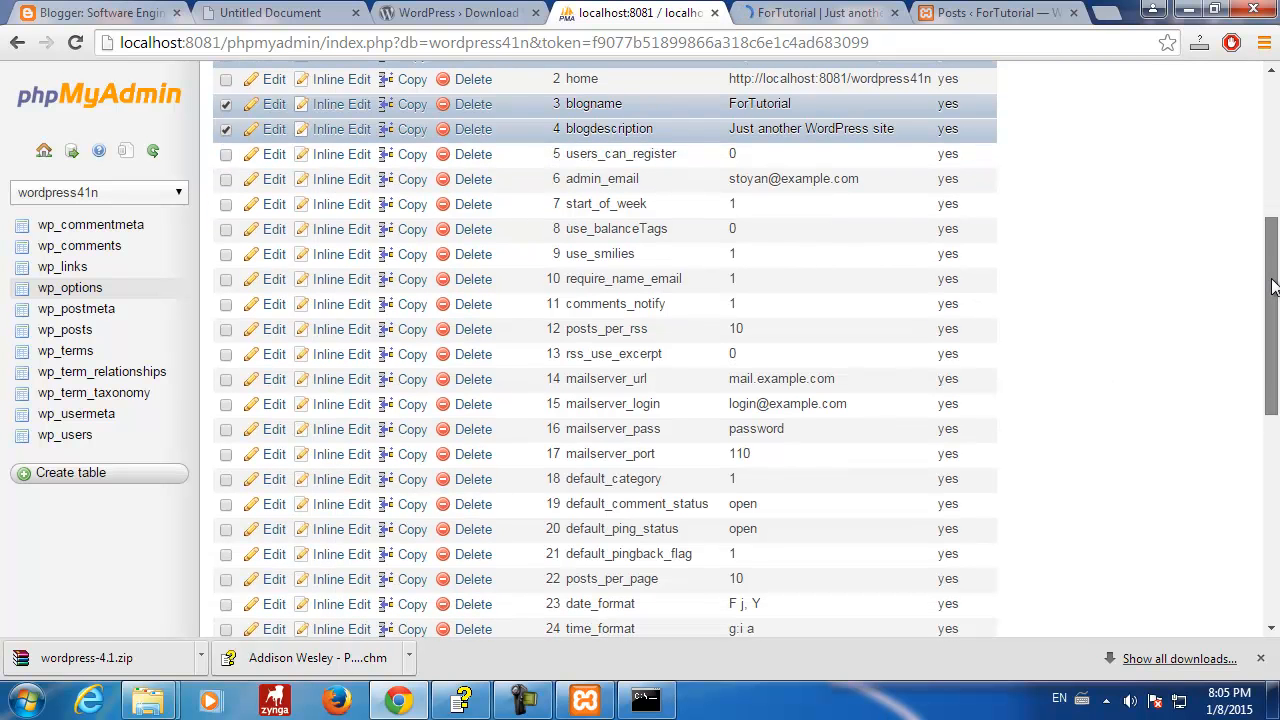
- Scroll down the wp_options rows and highlight the admin_email value
scroll(1273, 287, "down", 6)
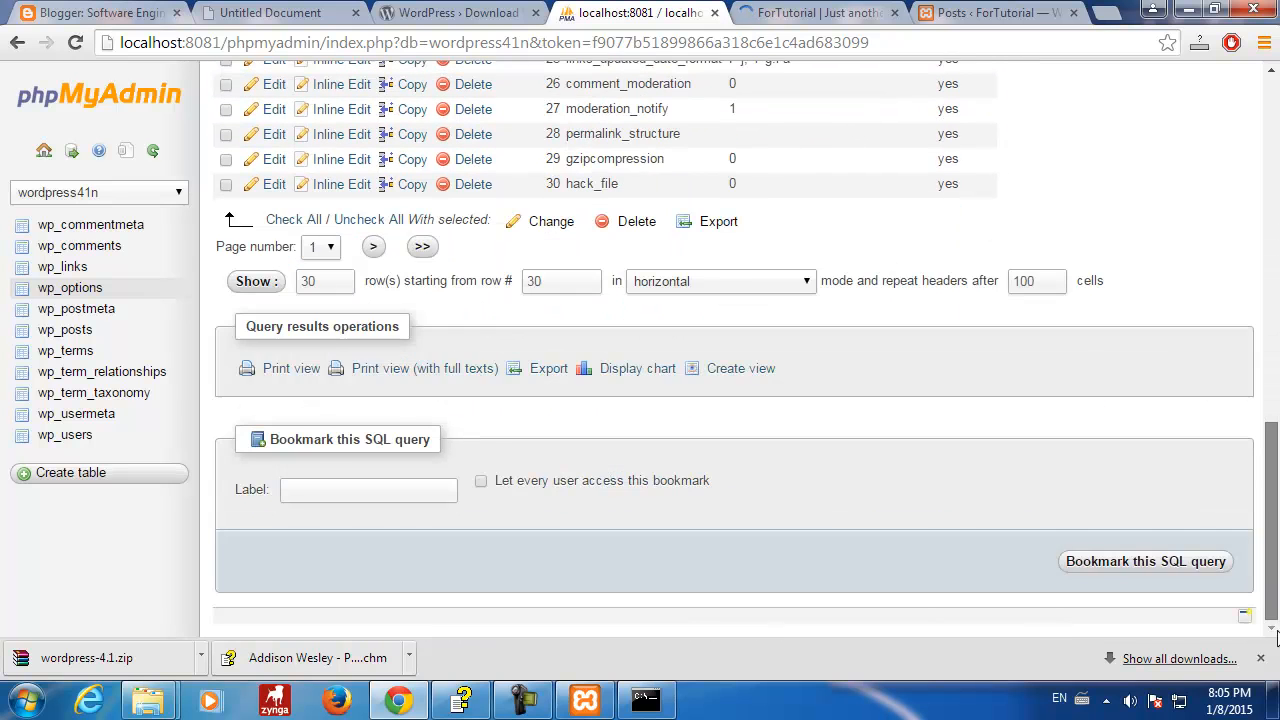
scroll(1268, 291, "up", 10)
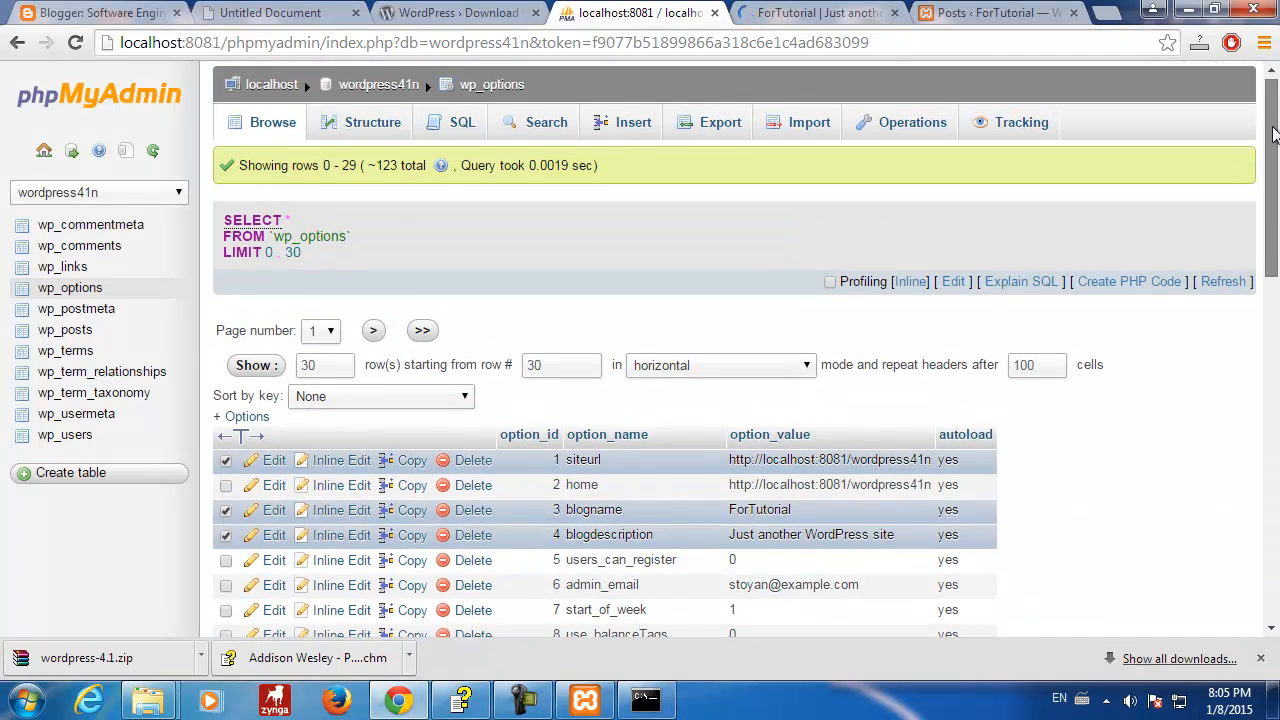
scroll(1279, 226, "down", 2)
scroll(1279, 226, "down", 2)
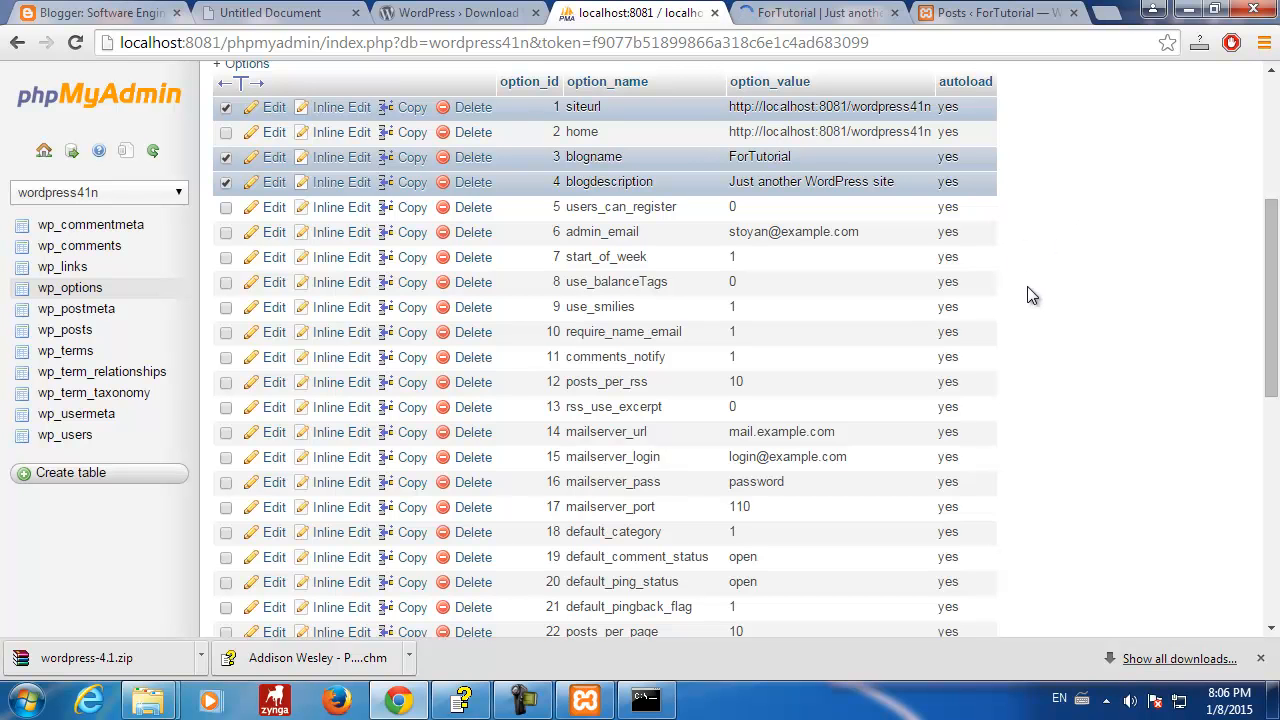
scroll(1021, 362, "up", 3)
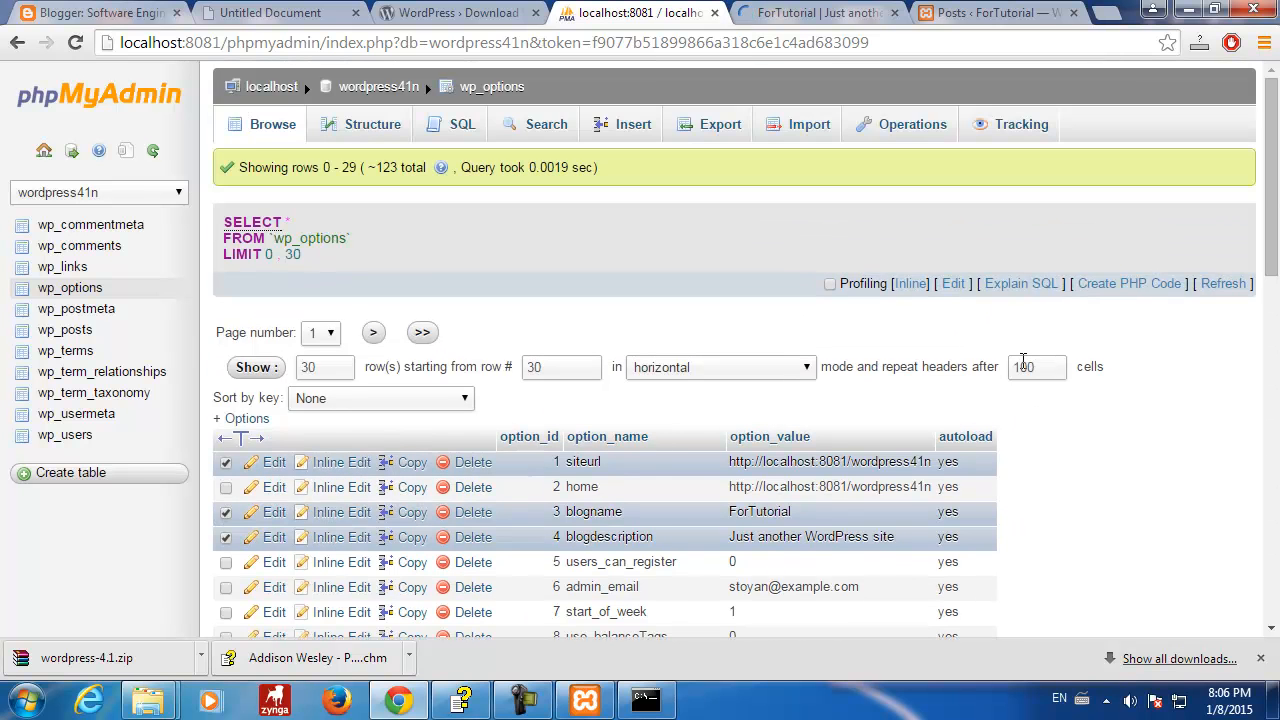
scroll(1025, 368, "down", 2)
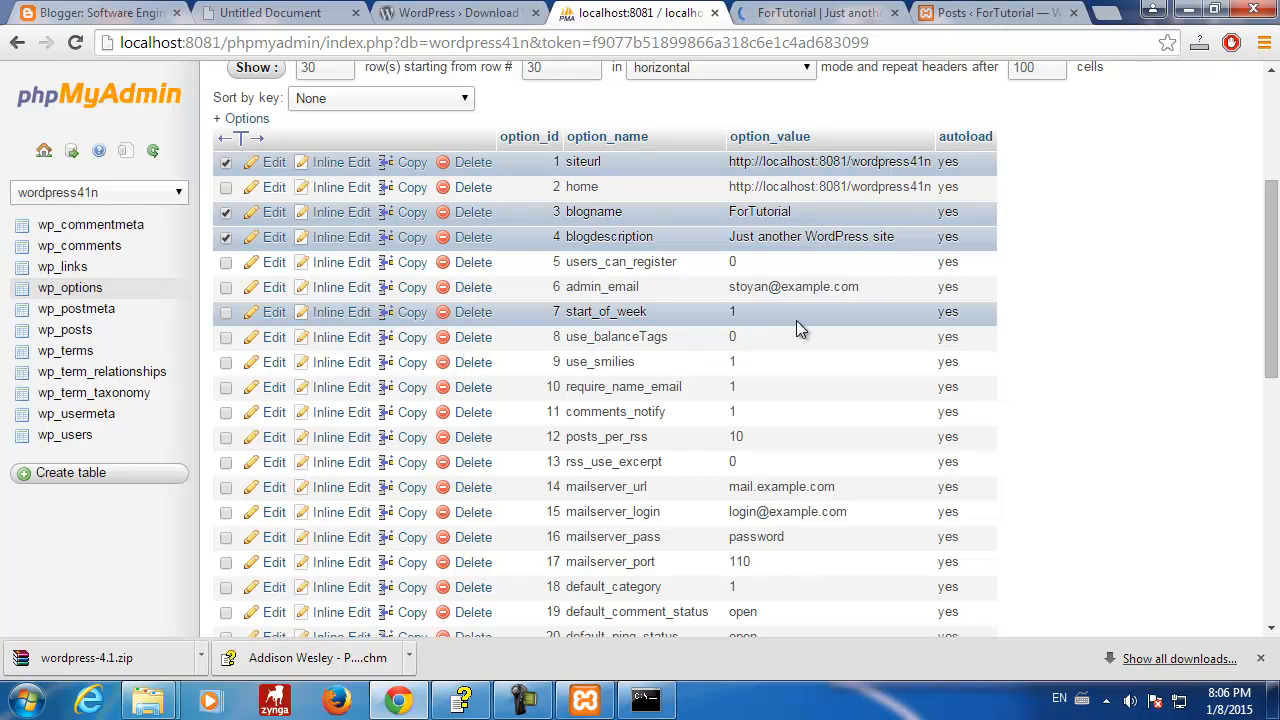
scroll(1097, 343, "down", 1)
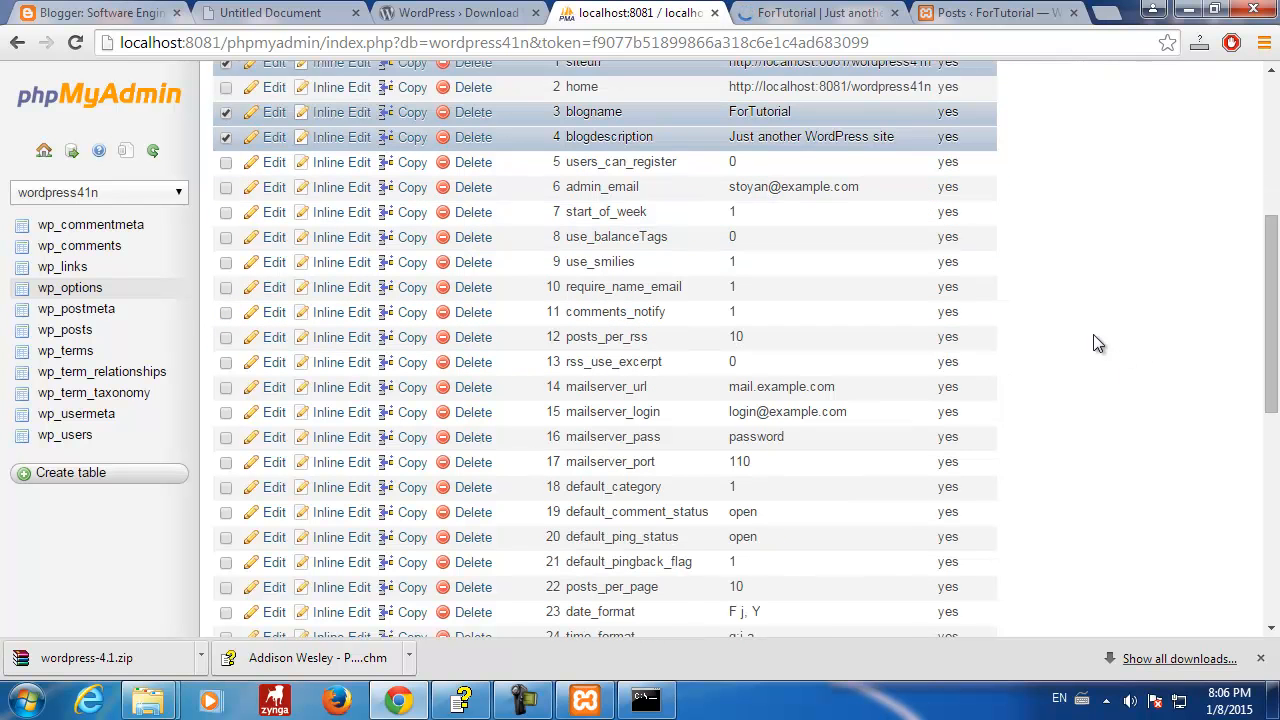
scroll(1097, 343, "up", 1)
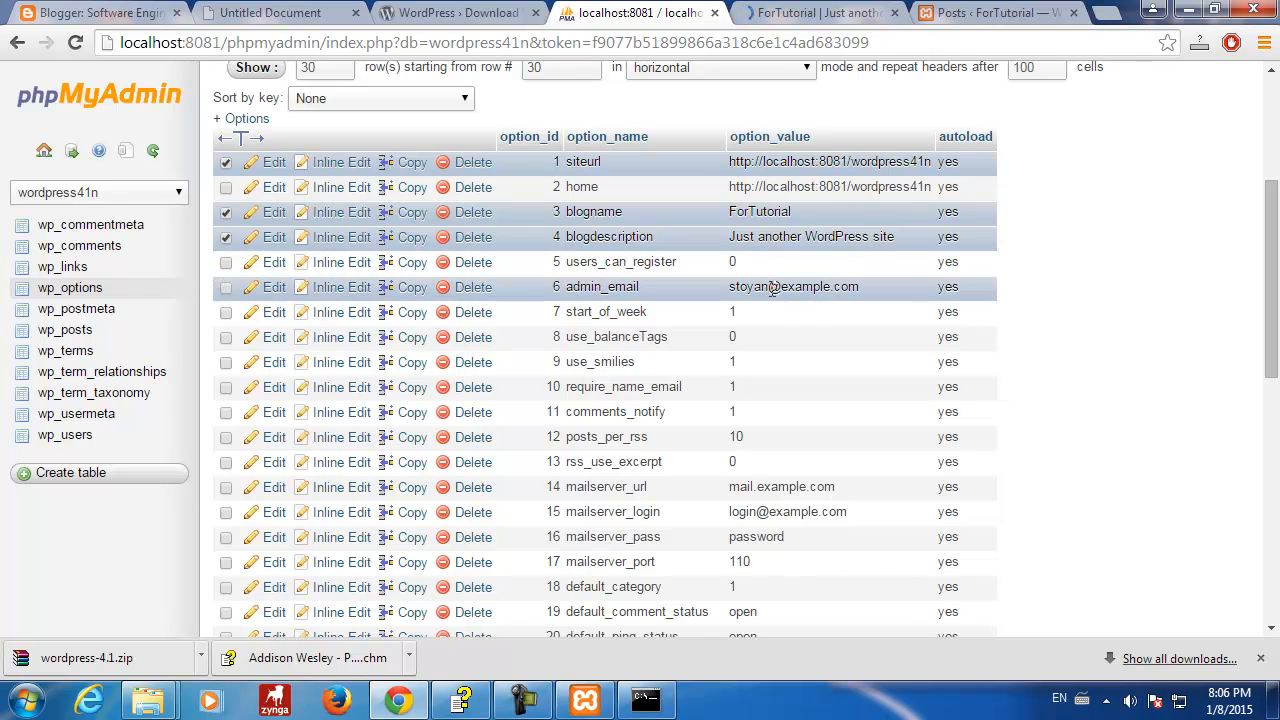
left_click_drag(729, 287, 880, 287)
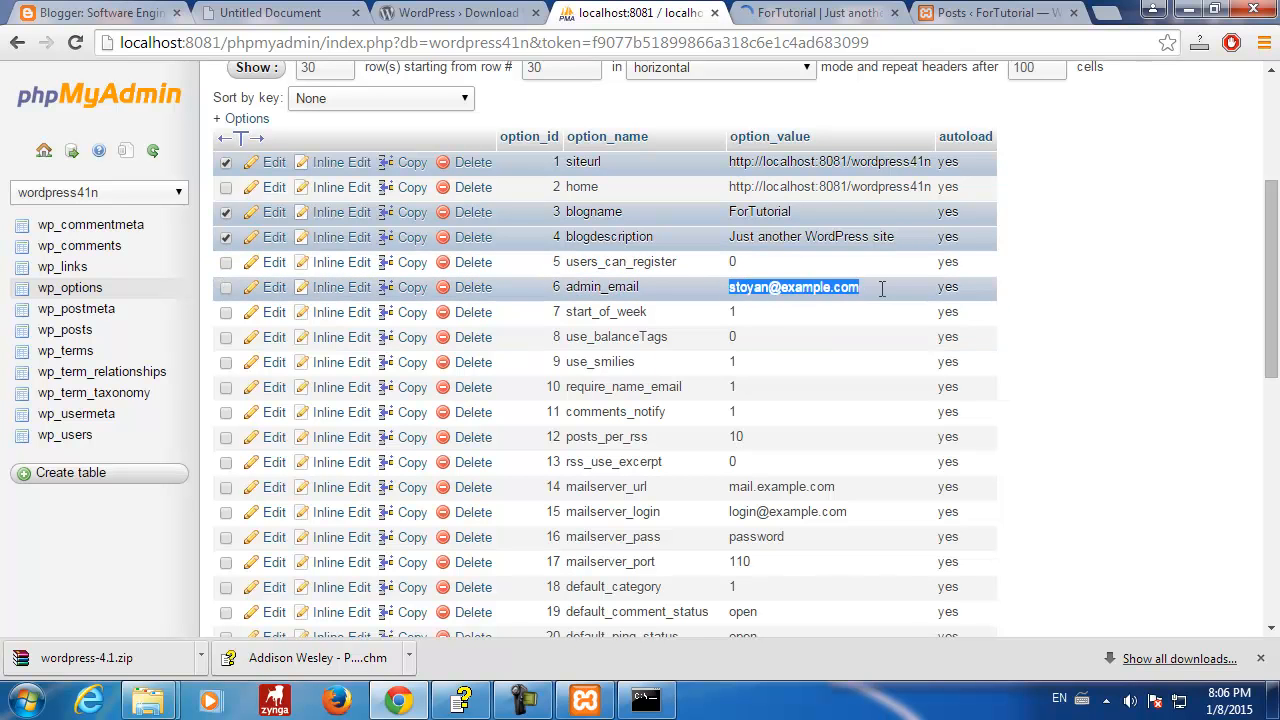
left_click(1131, 320)
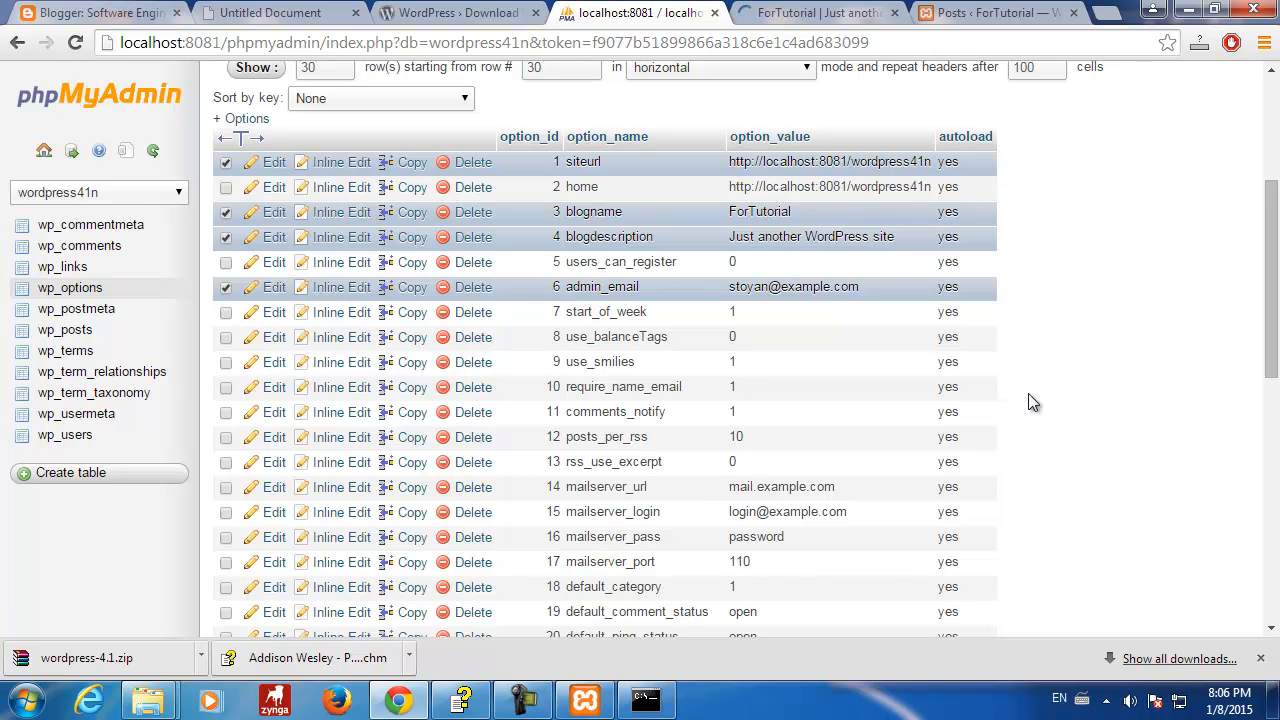
- Review the mailserver_url, mailserver_login and mailserver_pass values, leaving mailserver_login unmarked
scroll(856, 420, "down", 1)
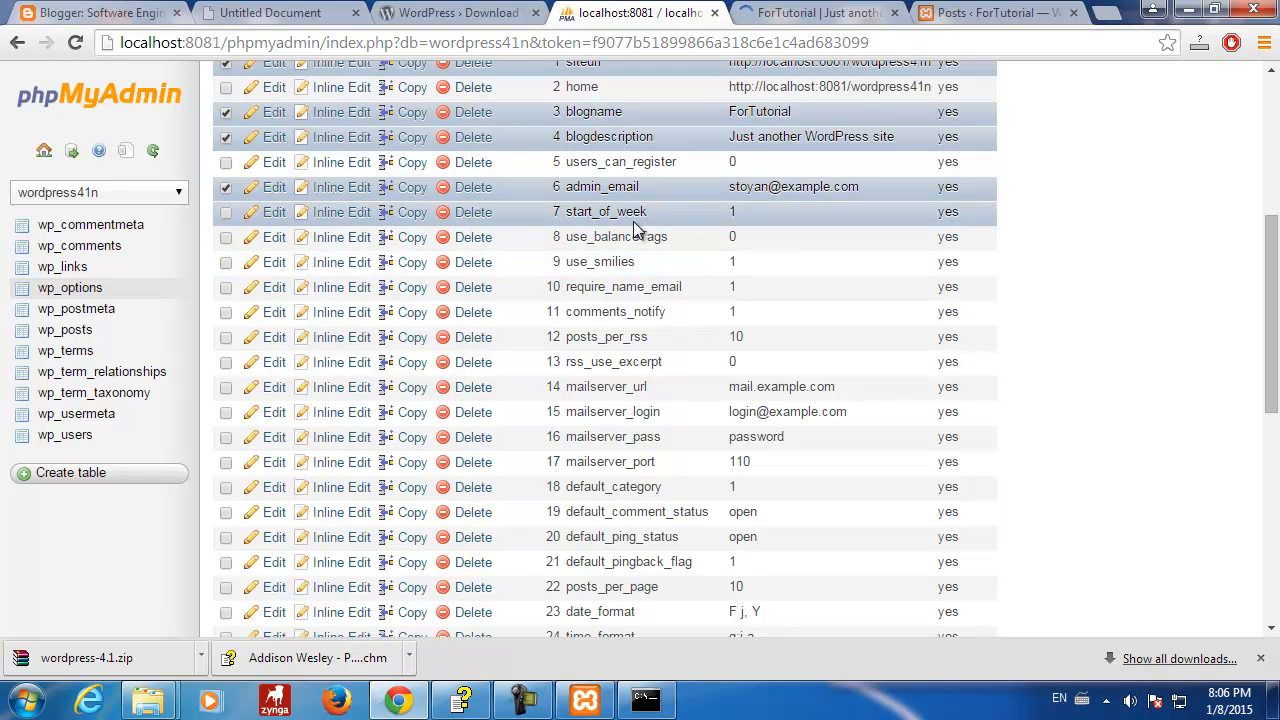
left_click_drag(571, 207, 648, 211)
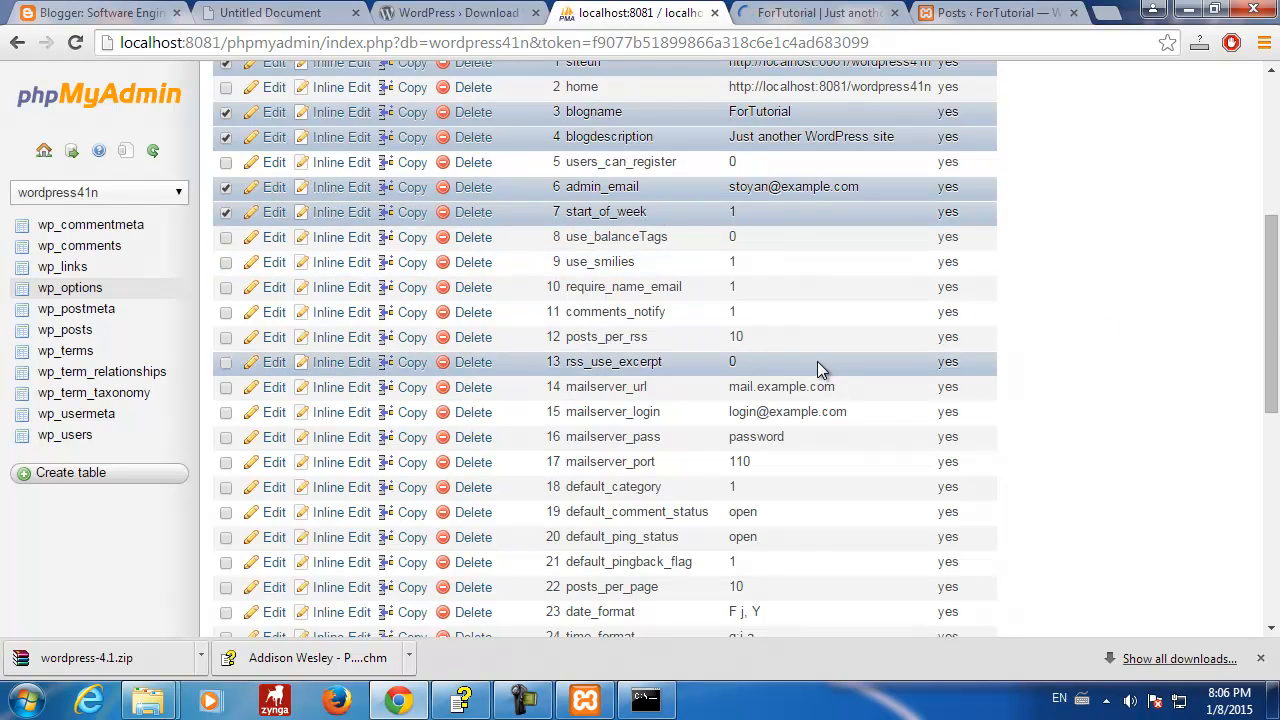
scroll(817, 361, "down", 3)
left_click_drag(726, 87, 867, 90)
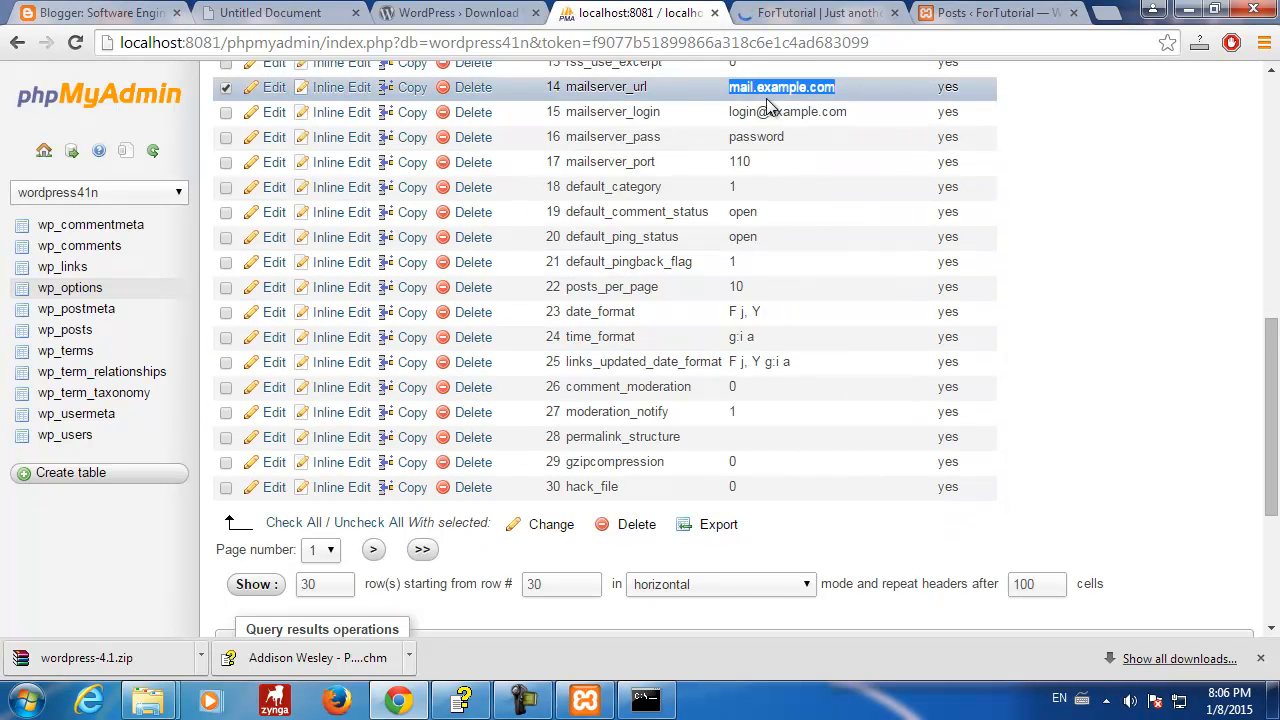
left_click_drag(728, 111, 874, 112)
left_click_drag(728, 137, 800, 145)
left_click_drag(730, 87, 857, 90)
left_click_drag(729, 111, 950, 112)
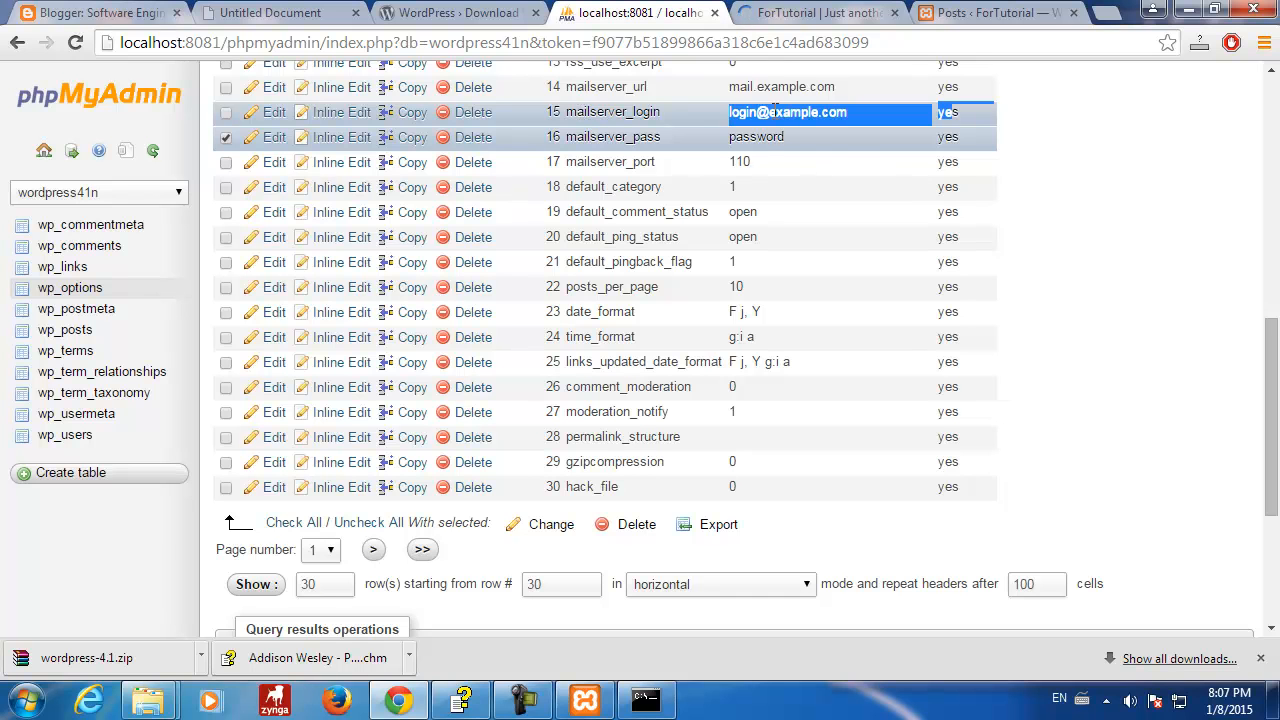
left_click(686, 112)
left_click(226, 113)
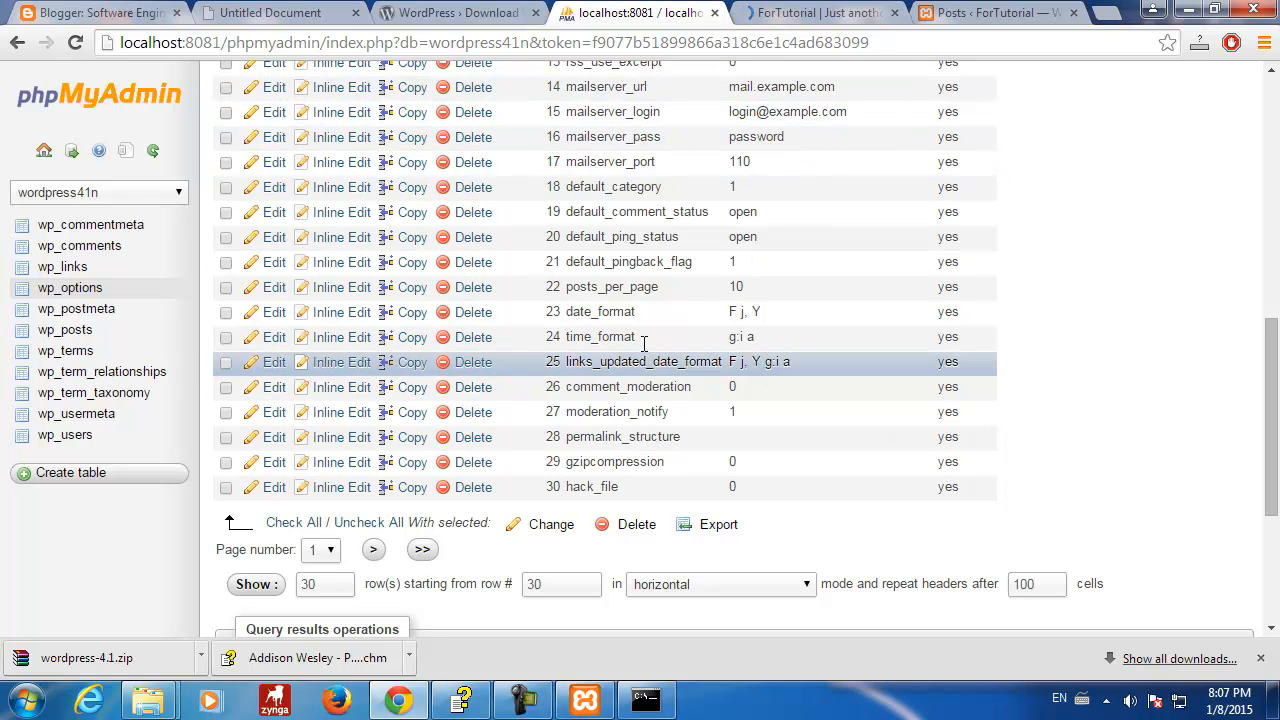
left_click(376, 551)
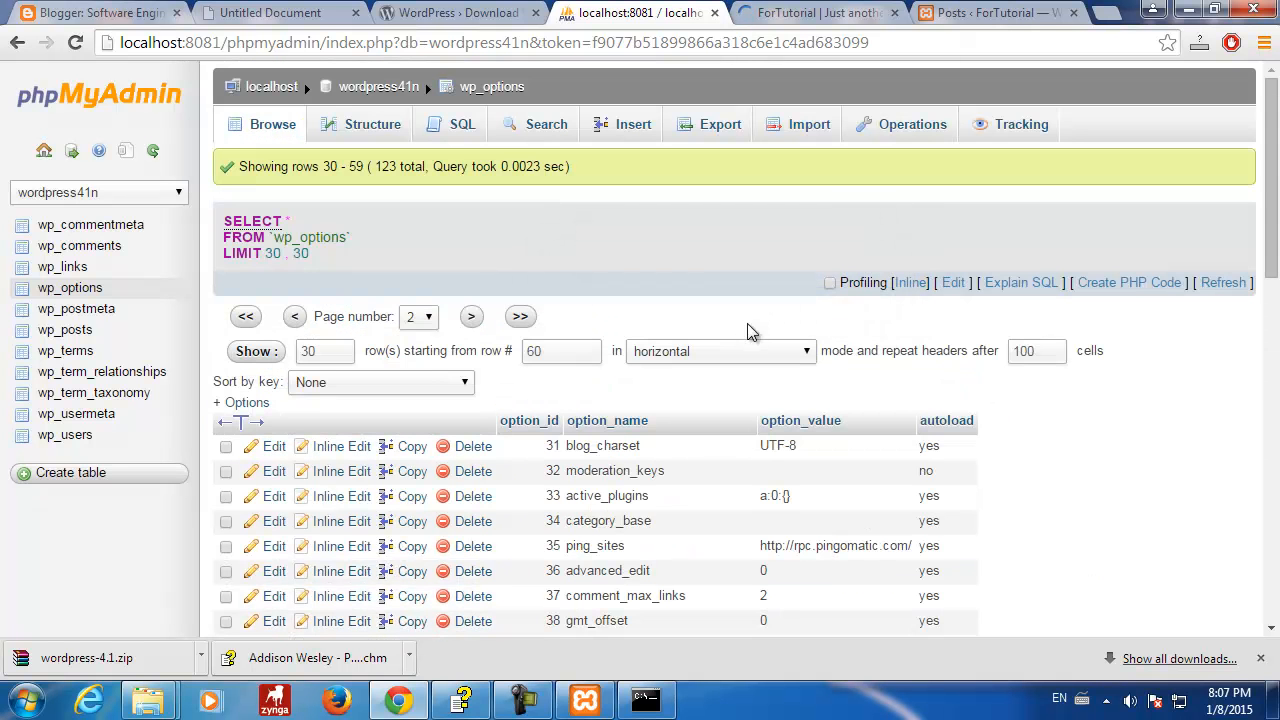
scroll(1033, 443, "down", 3)
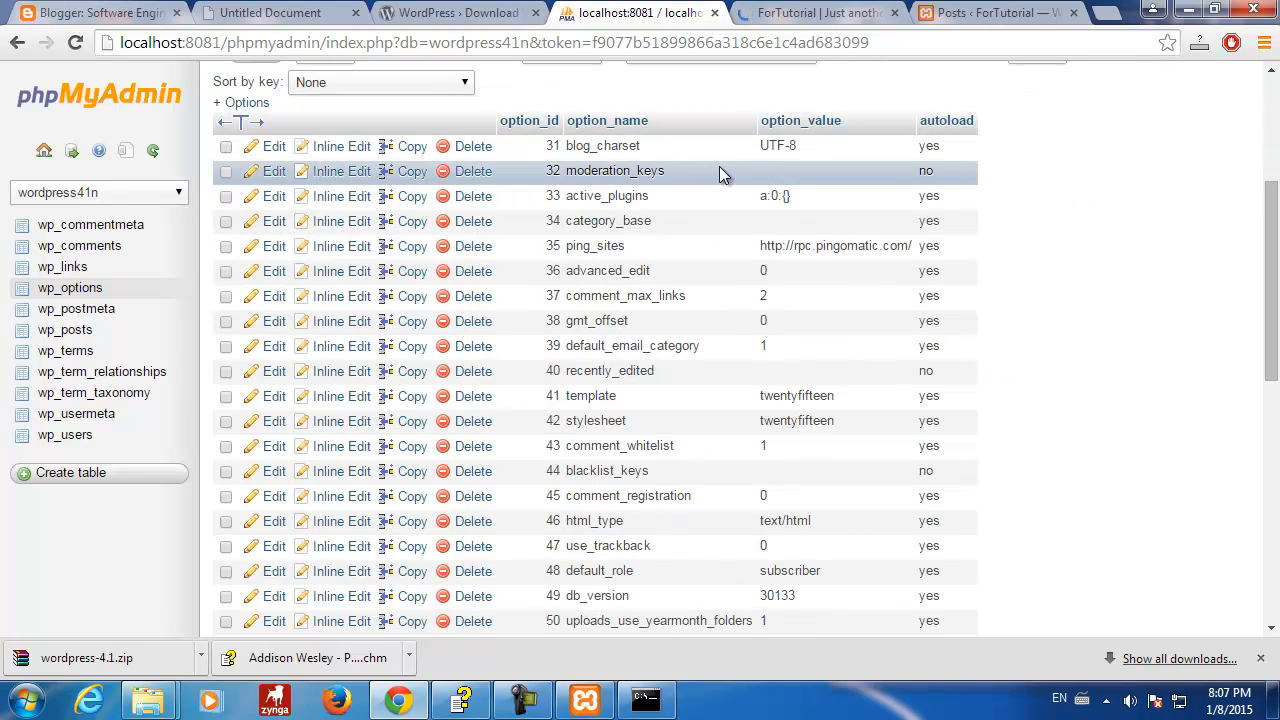
left_click(763, 145)
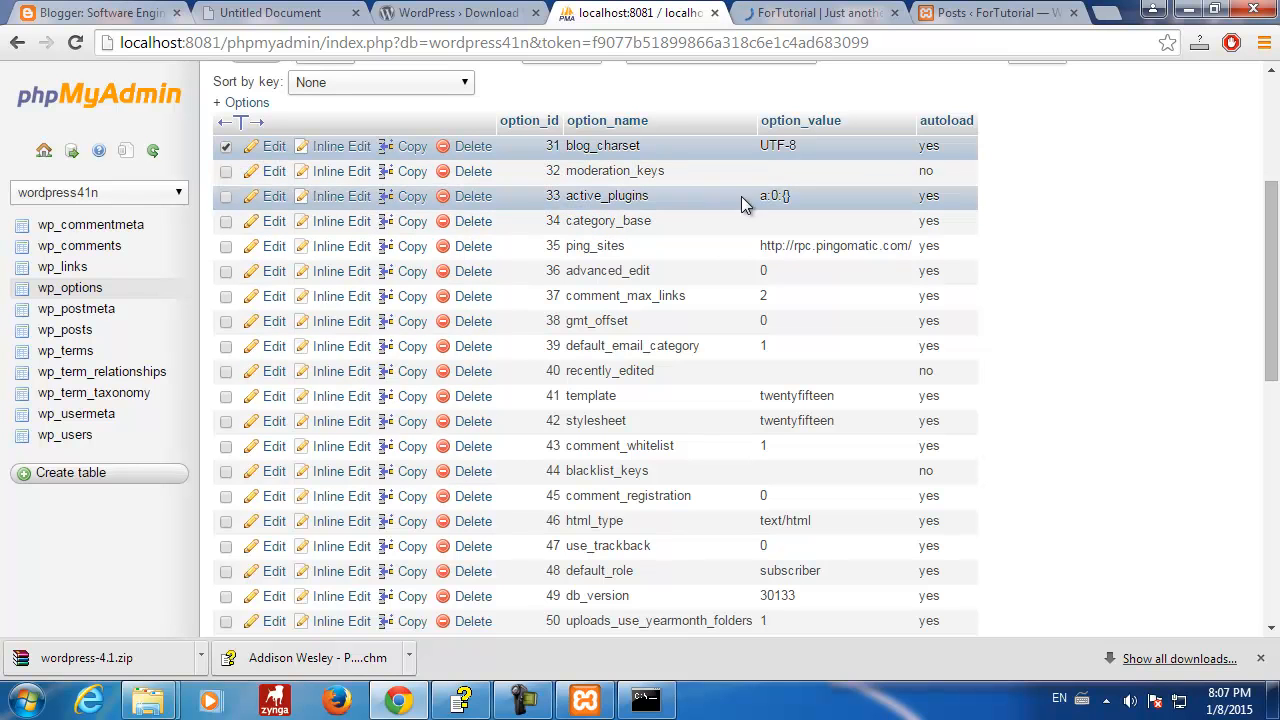
left_click_drag(760, 195, 800, 196)
triple_click(778, 196)
left_click(1102, 250)
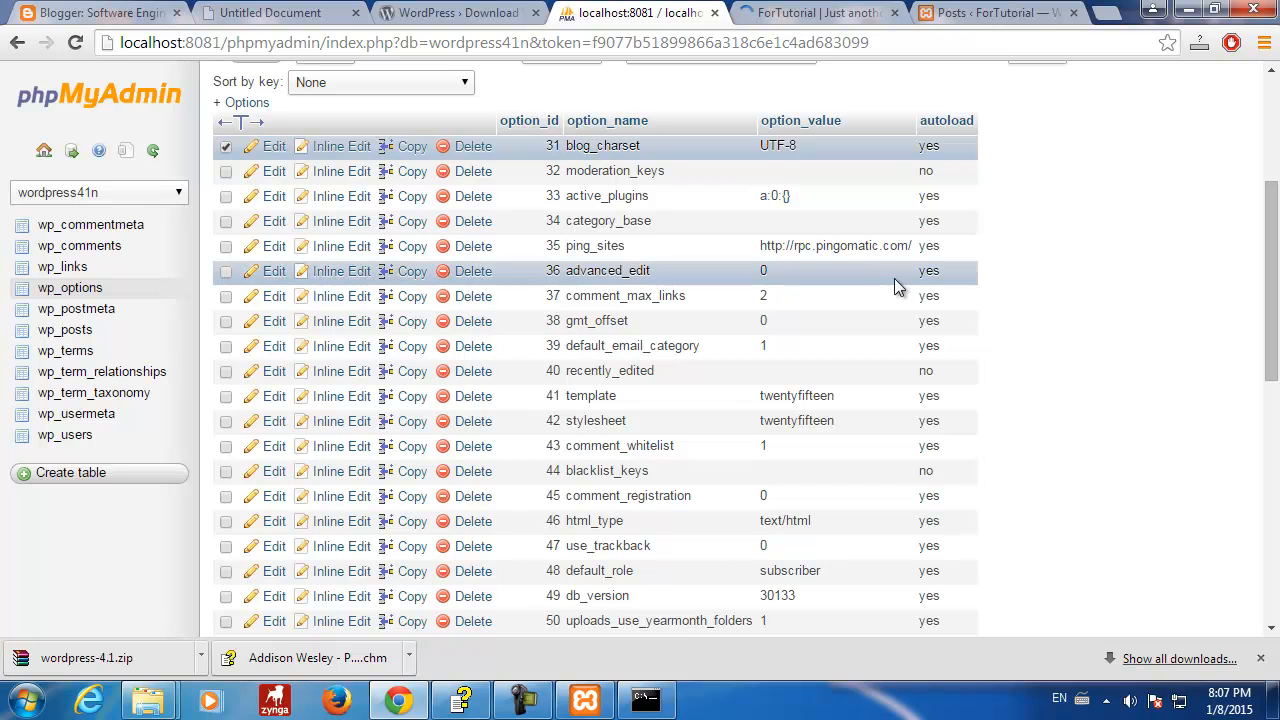
left_click_drag(815, 245, 913, 246)
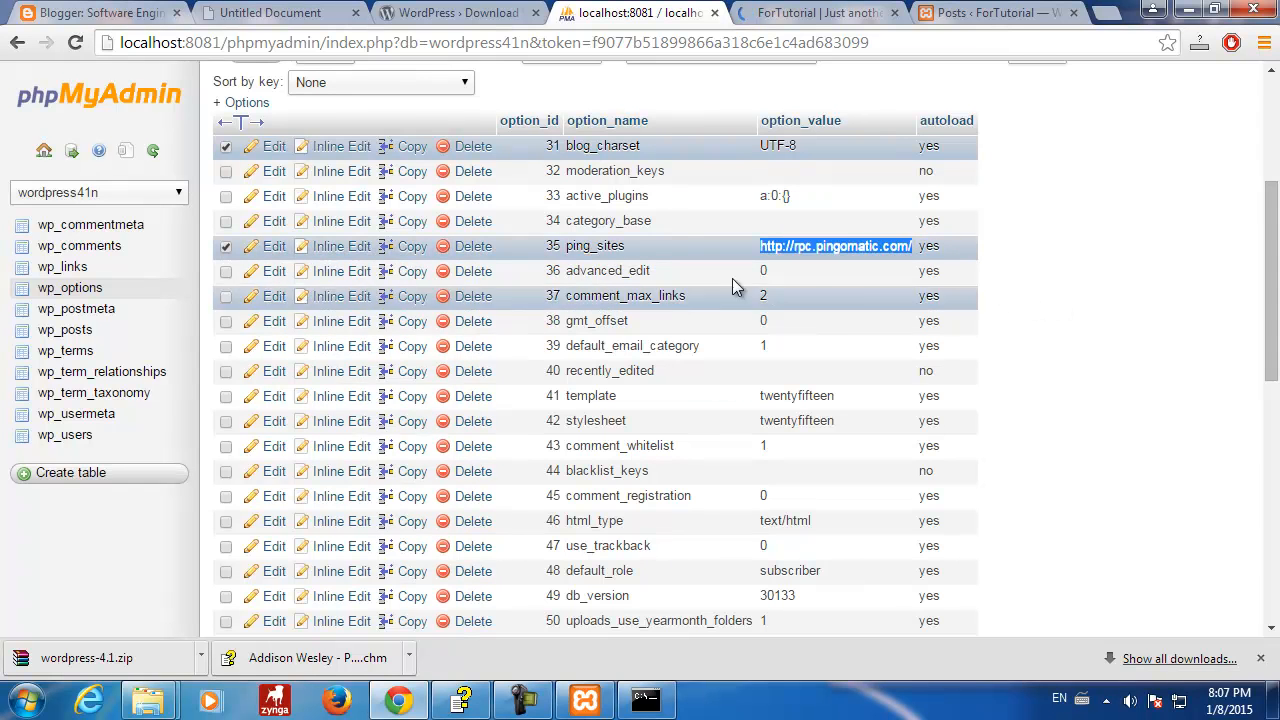
left_click(226, 246)
scroll(847, 364, "down", 2)
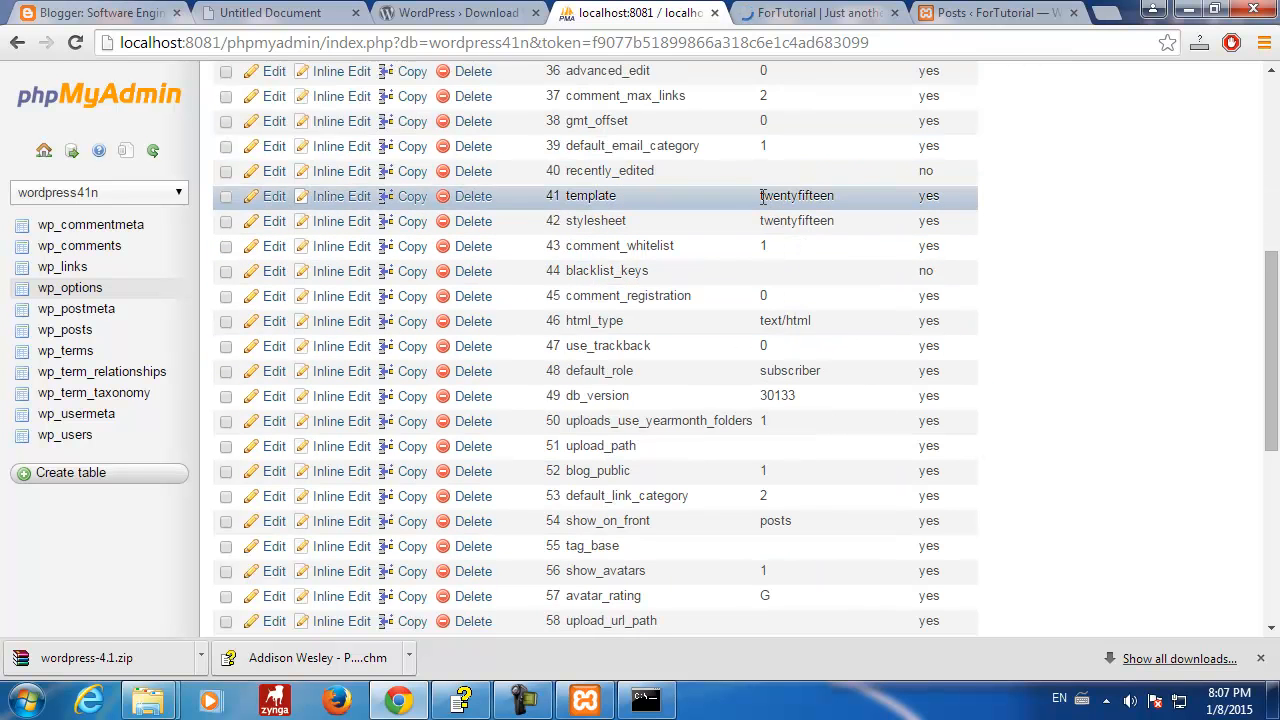
left_click_drag(792, 197, 835, 197)
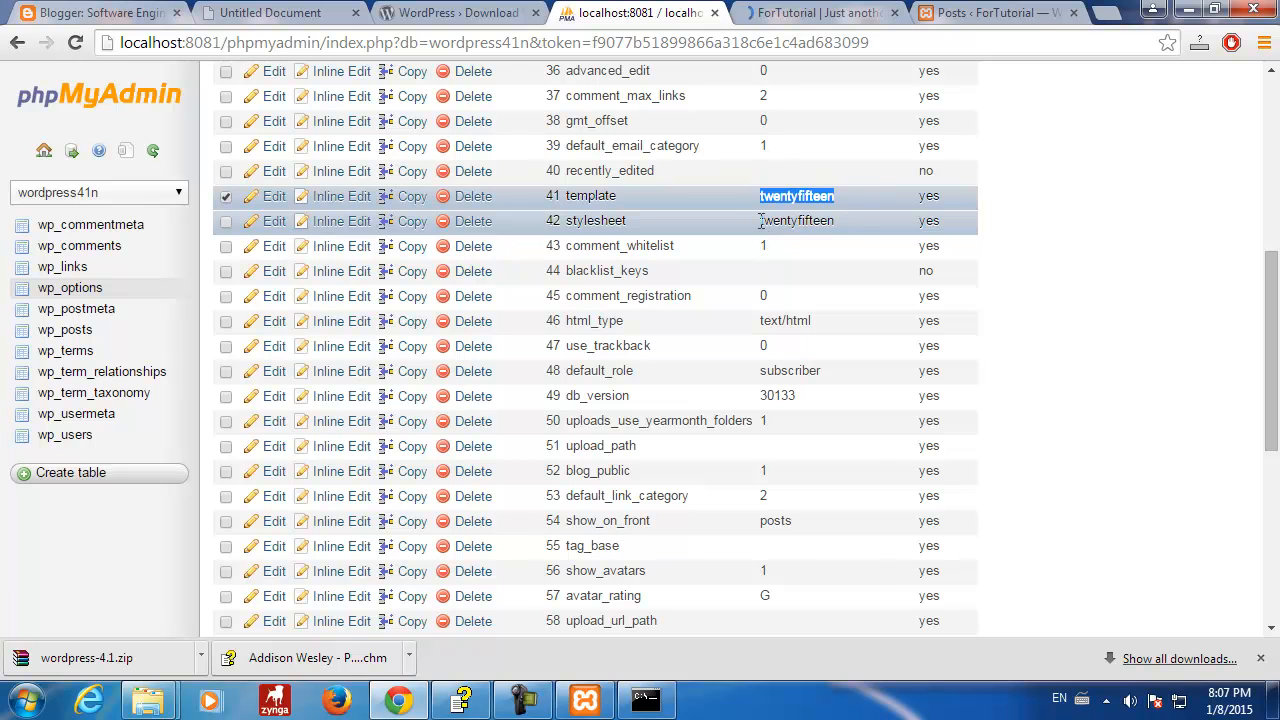
left_click_drag(760, 221, 845, 222)
left_click(1124, 270)
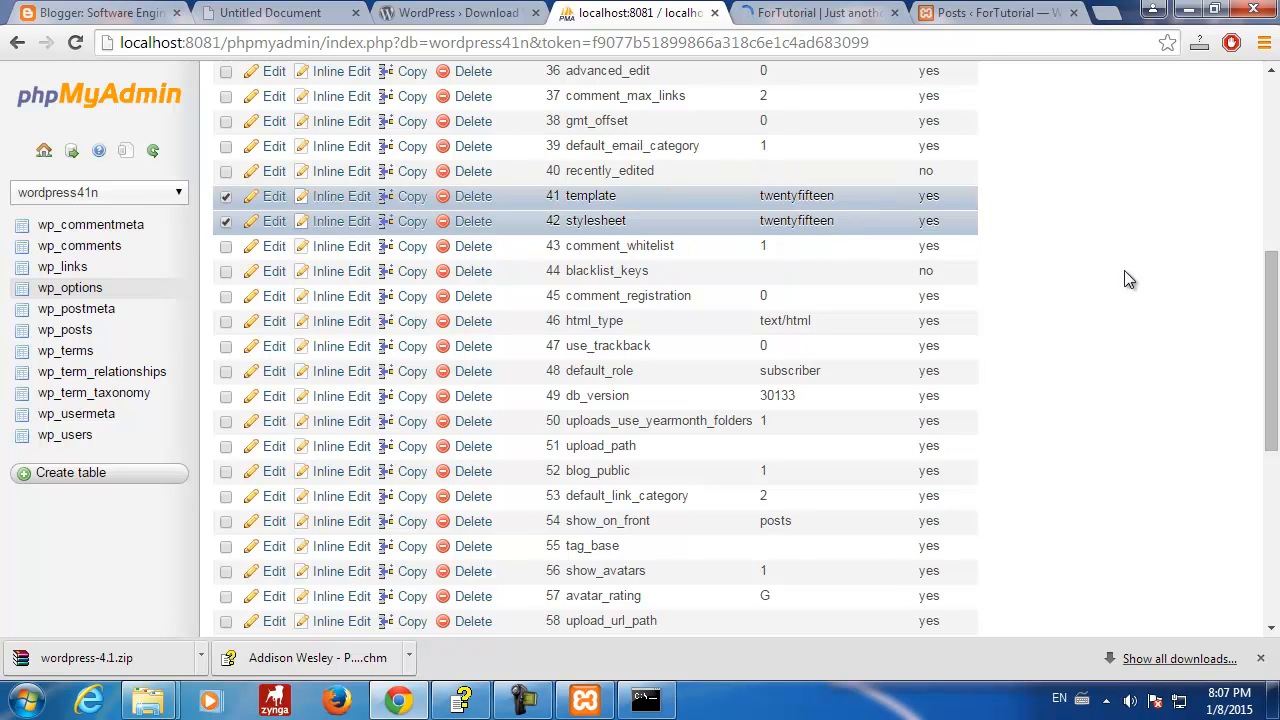
left_click(226, 222)
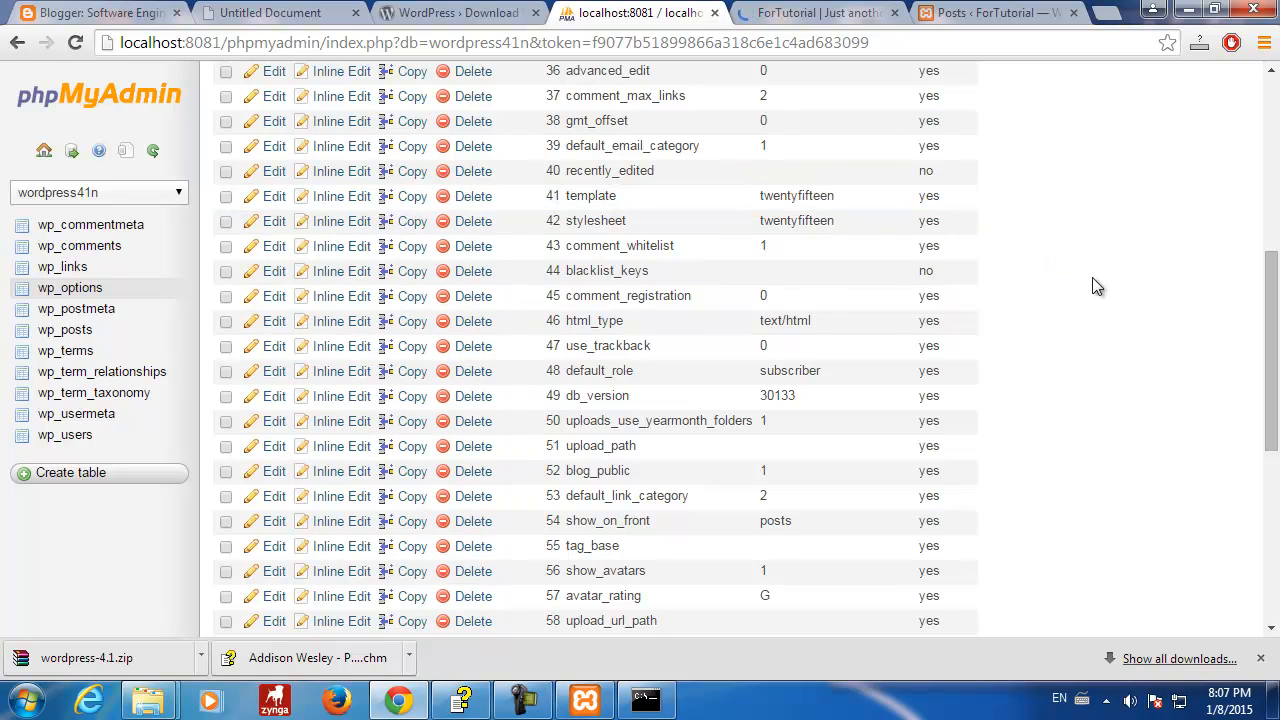
scroll(1008, 360, "down", 1)
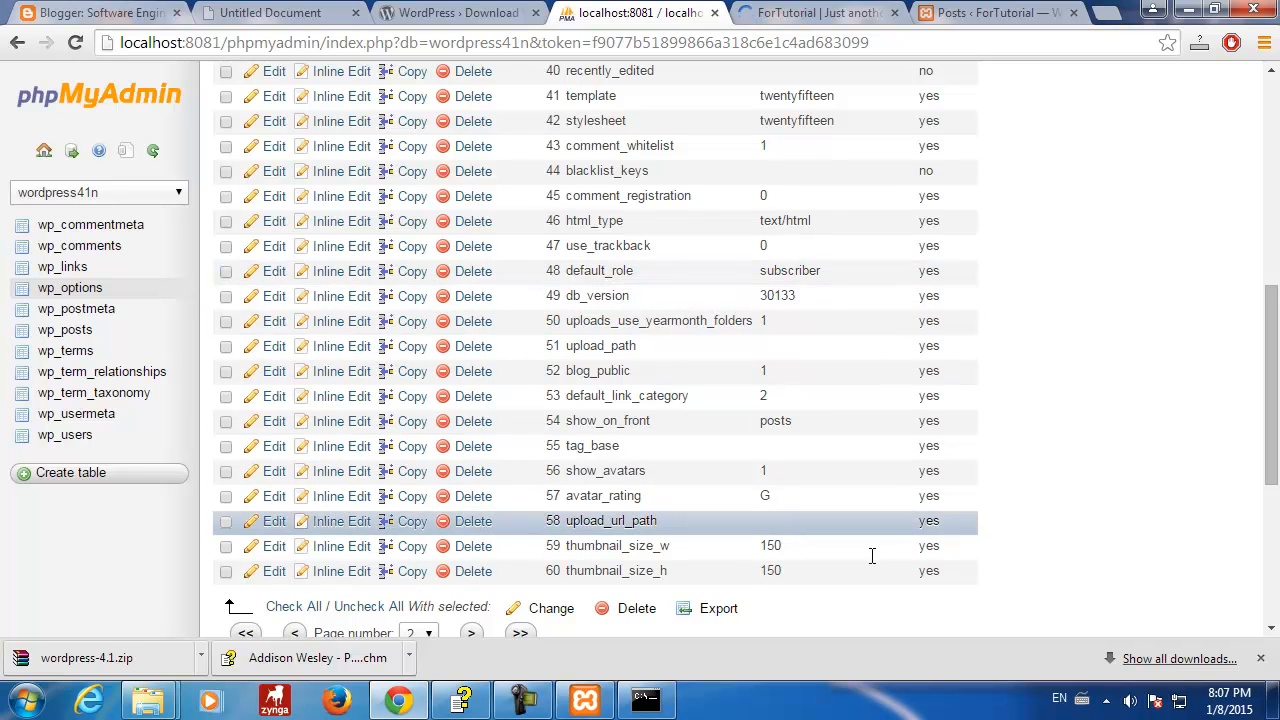
scroll(1000, 360, "up", 2)
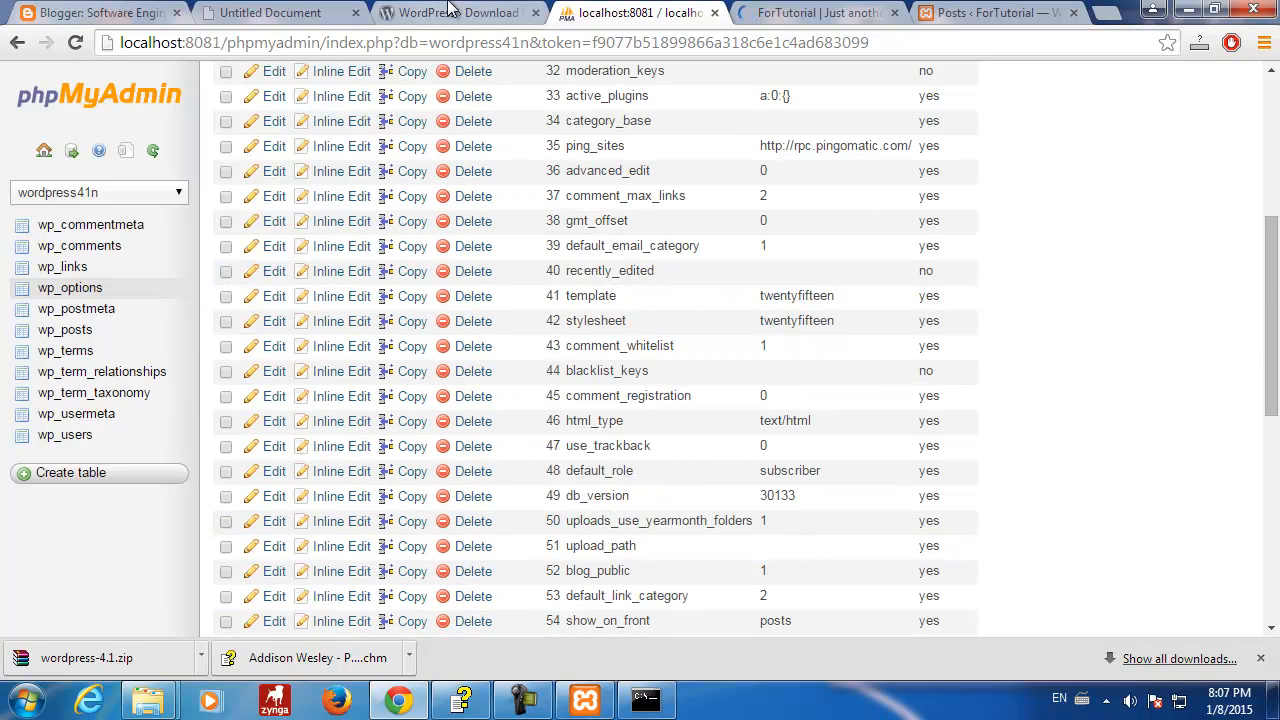
- In the admin tab's Appearance > Themes, activate Twenty Fourteen
left_click(820, 12)
key("ctrl+Tab")
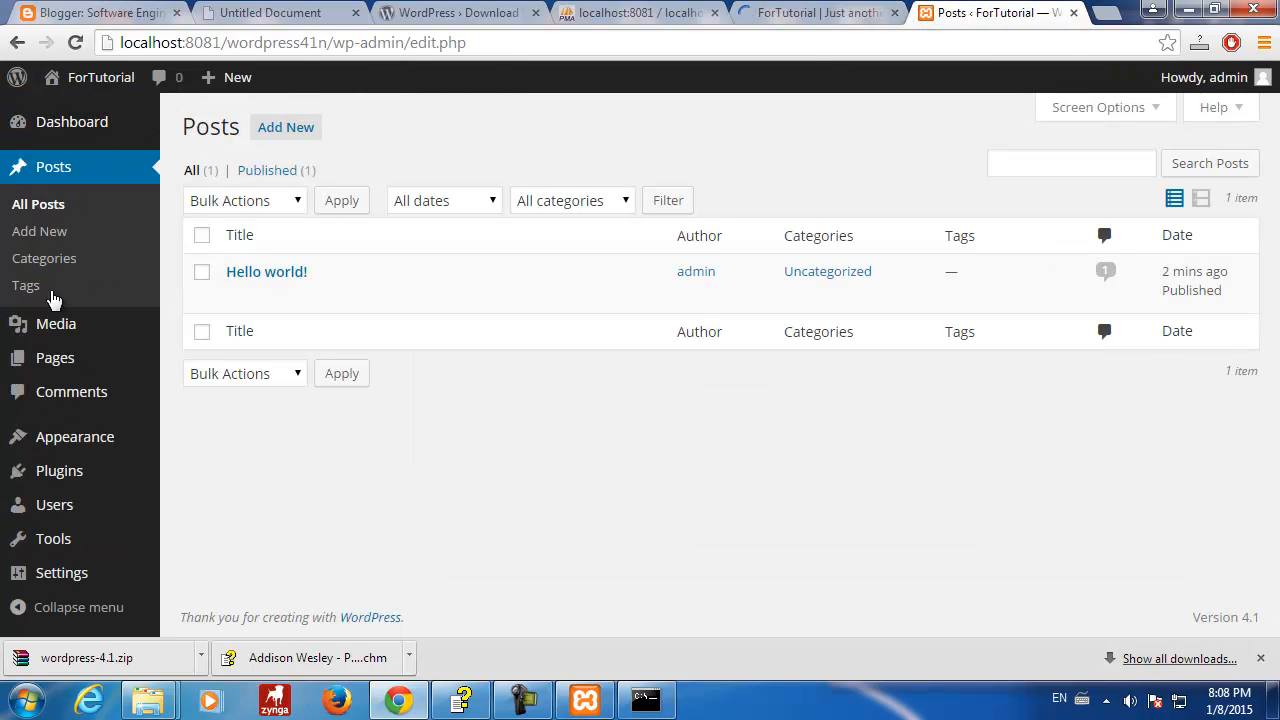
mouse_move(58, 438)
left_click(230, 404)
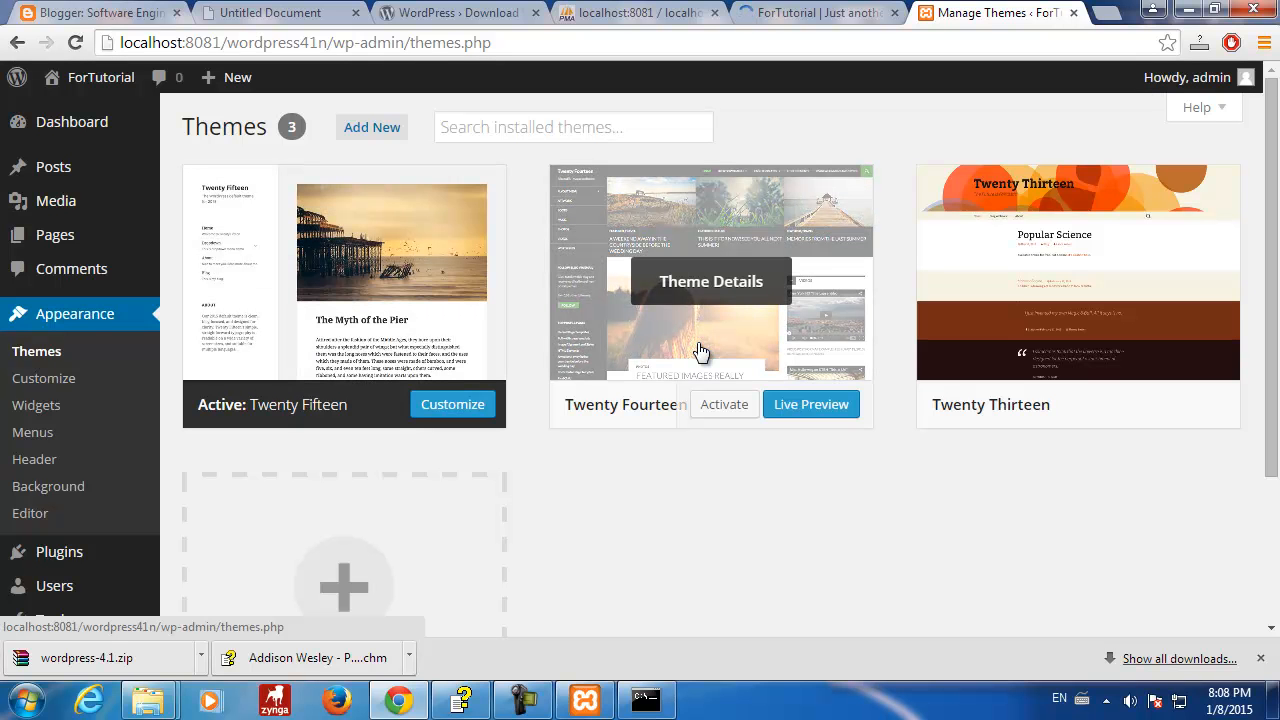
left_click(716, 406)
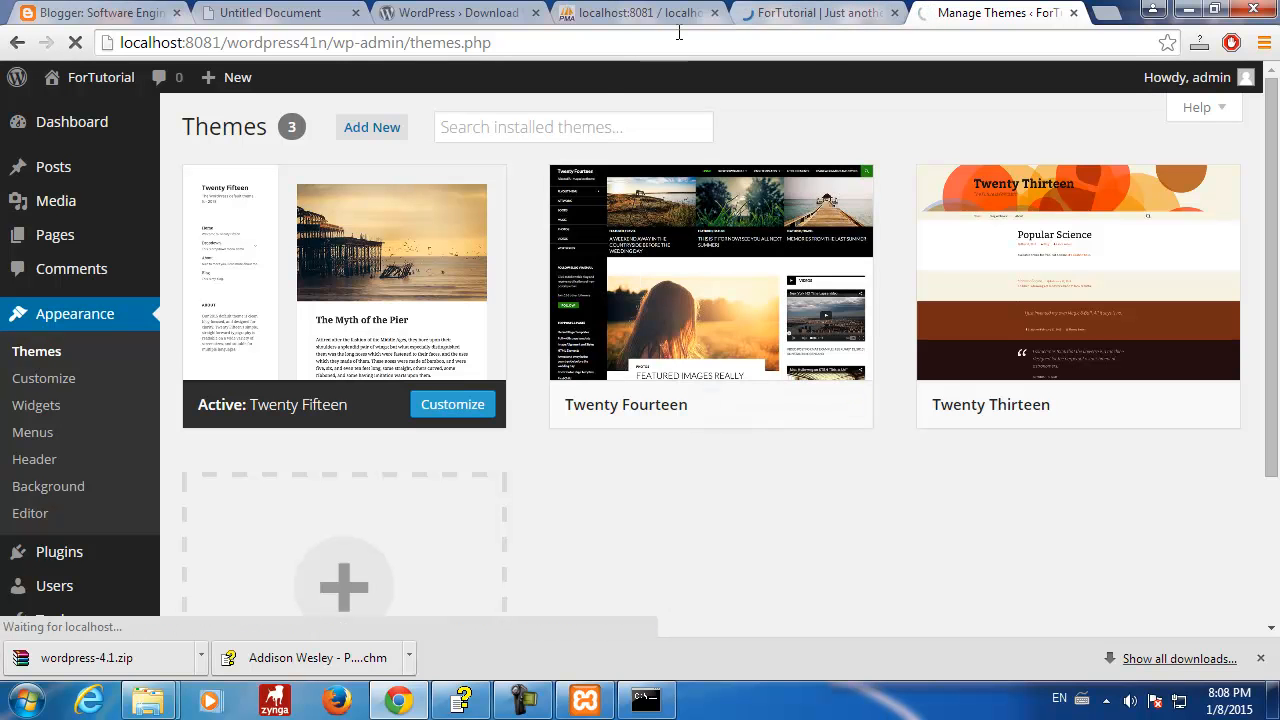
- Compare wp_options' template value twentyfifteen with the live site and Themes page
left_click(640, 13)
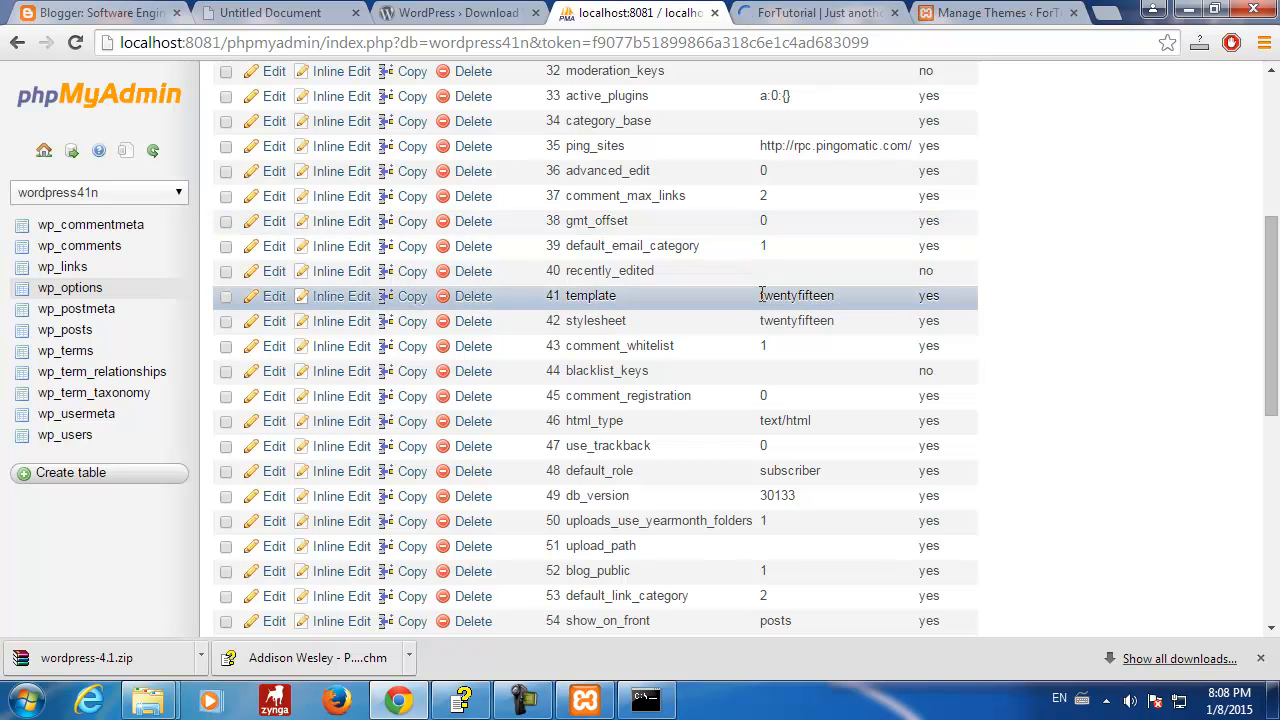
left_click_drag(762, 295, 838, 295)
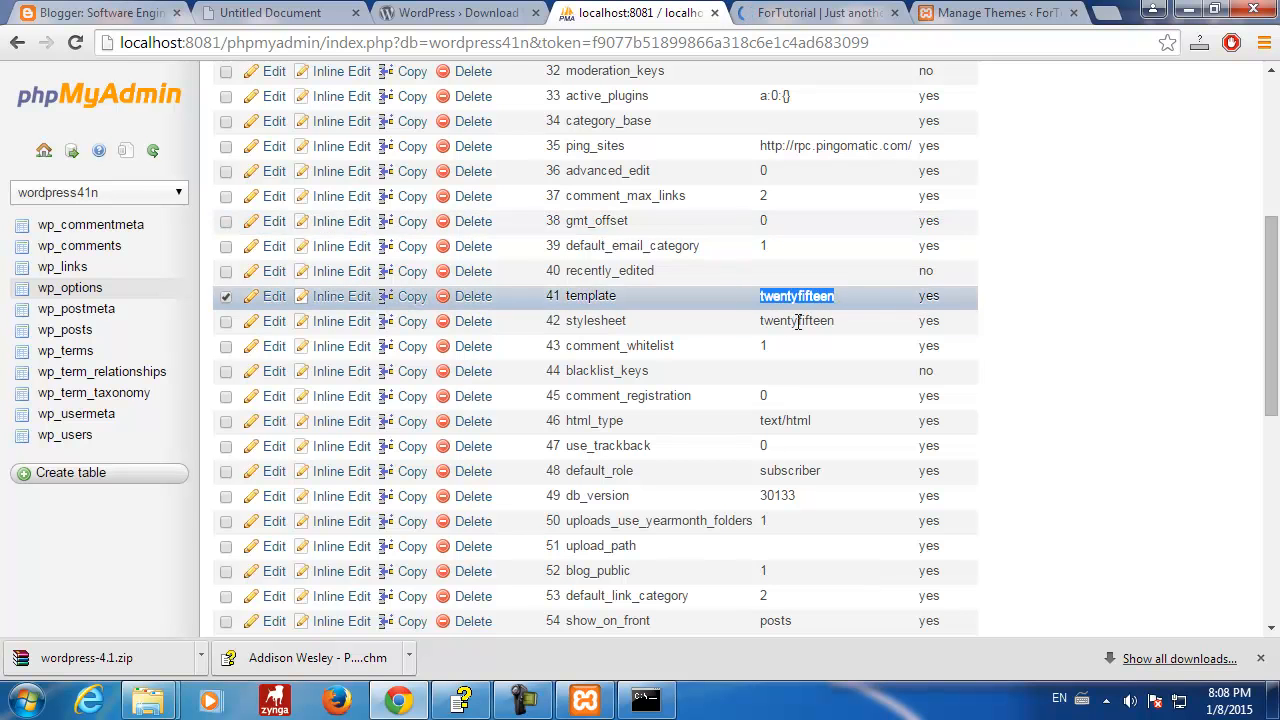
left_click(857, 13)
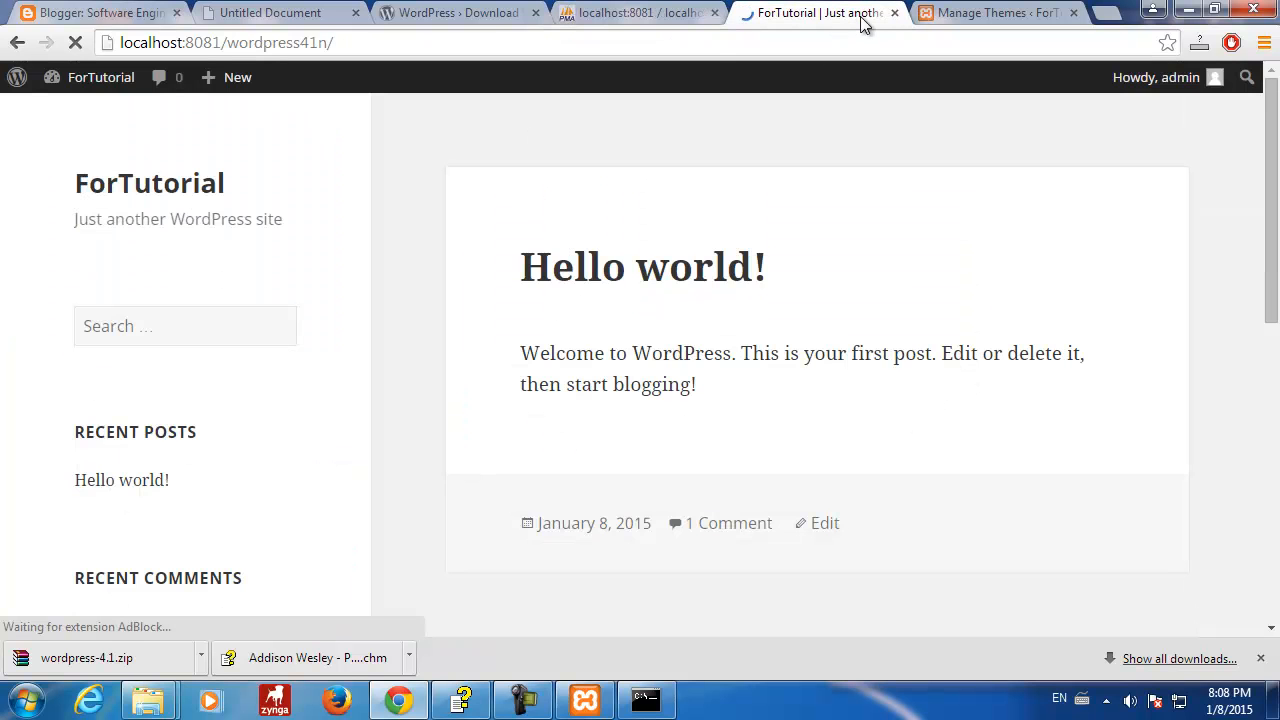
left_click(971, 14)
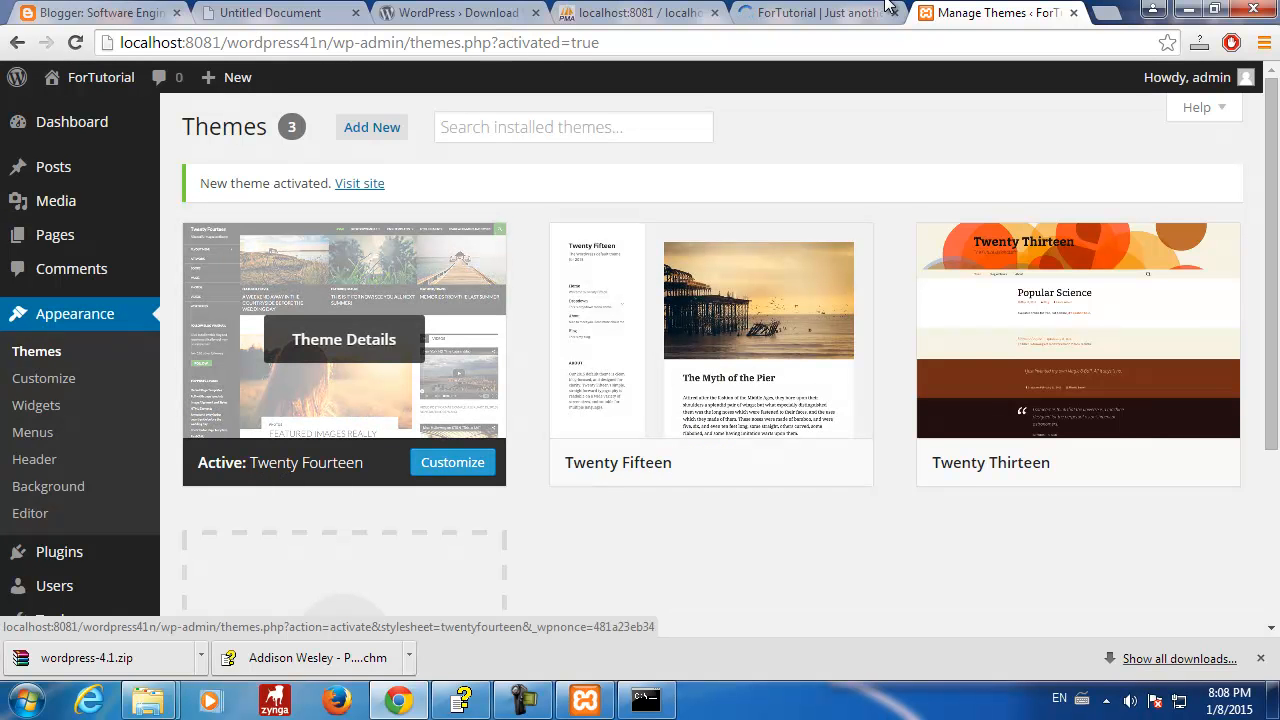
left_click(640, 12)
left_click(1079, 315)
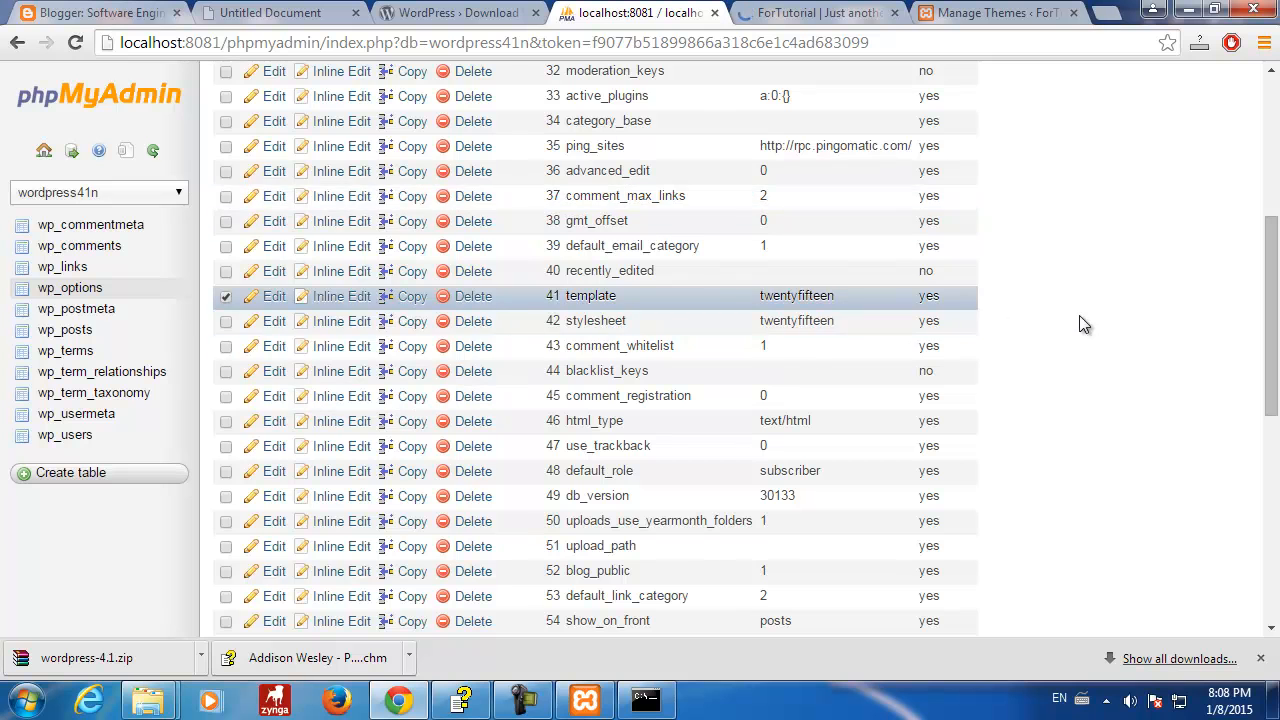
- Reload wp_options, go to page 2, and check rows 41–42 read twentyfourteen
left_click(84, 289)
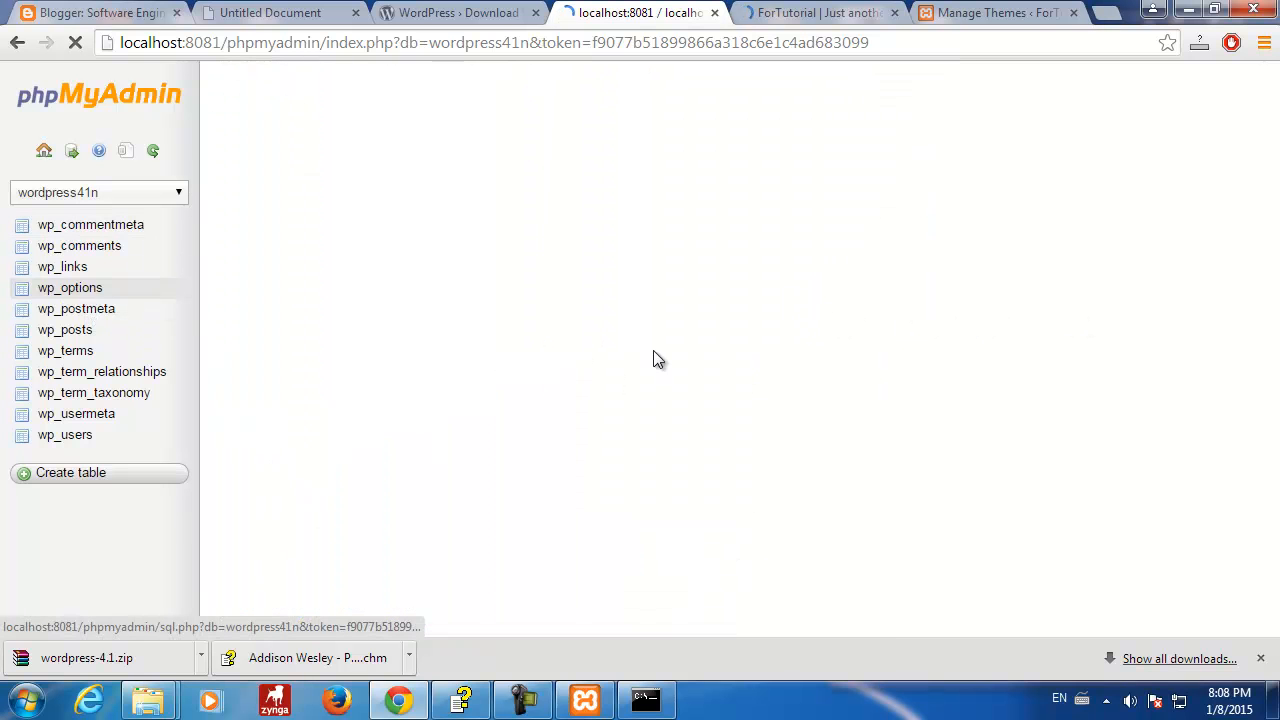
scroll(634, 374, "down", 6)
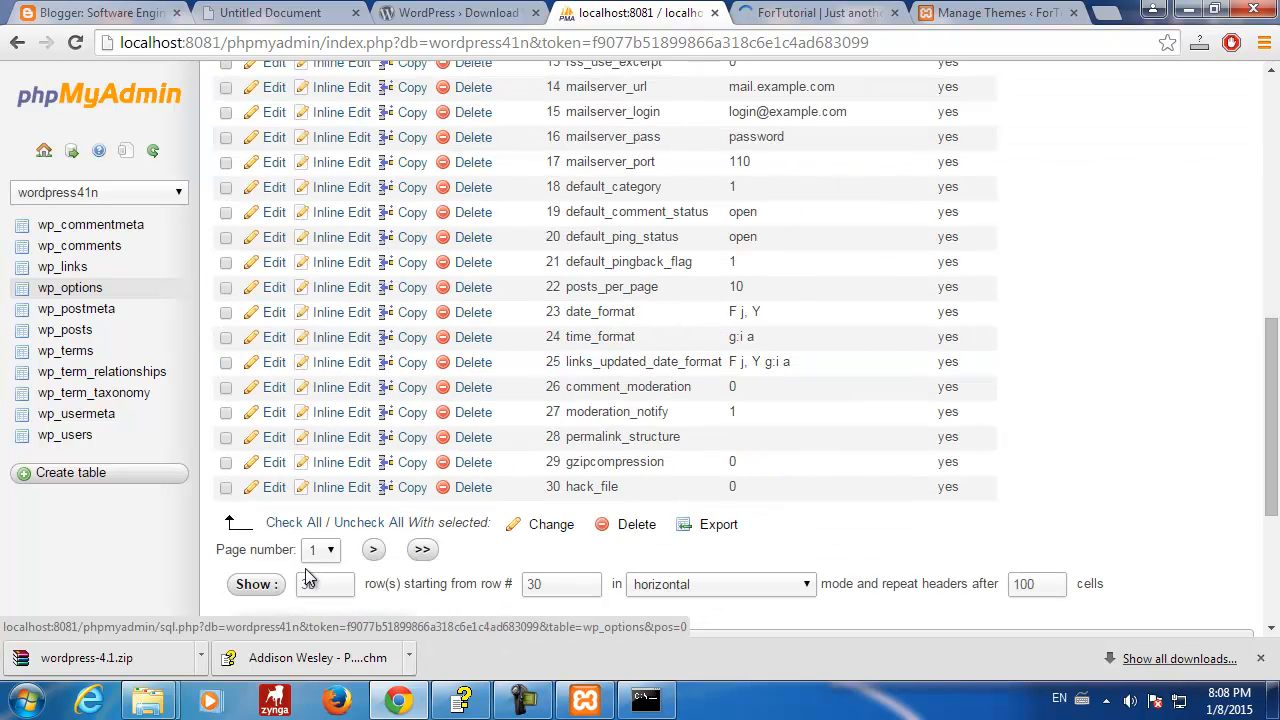
left_click(372, 550)
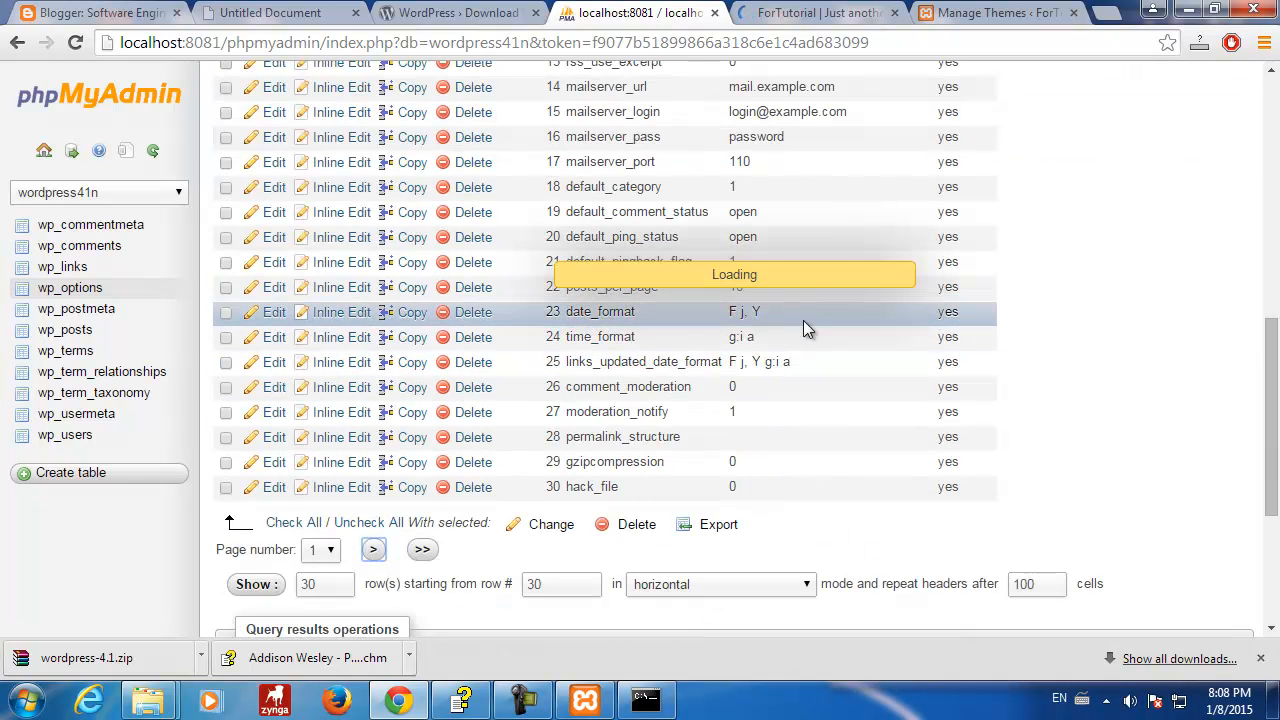
scroll(1014, 295, "up", 4)
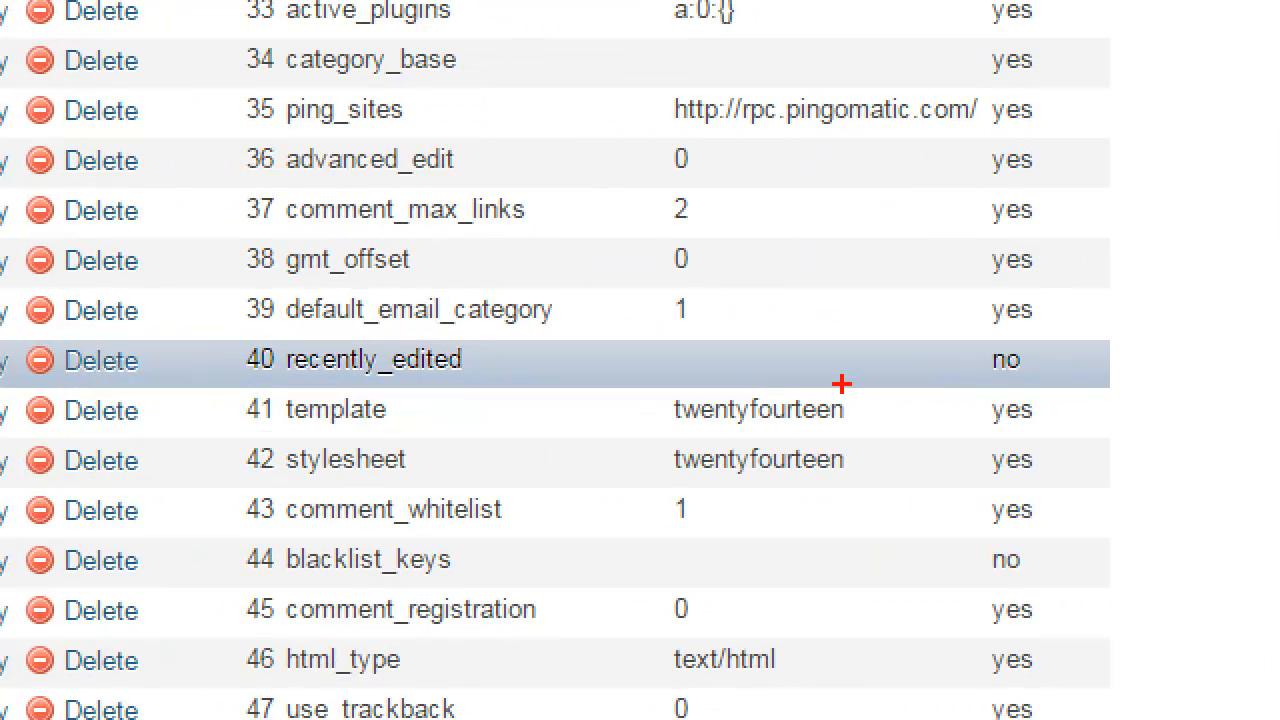
left_click_drag(866, 412, 1046, 412)
left_click_drag(872, 466, 1082, 464)
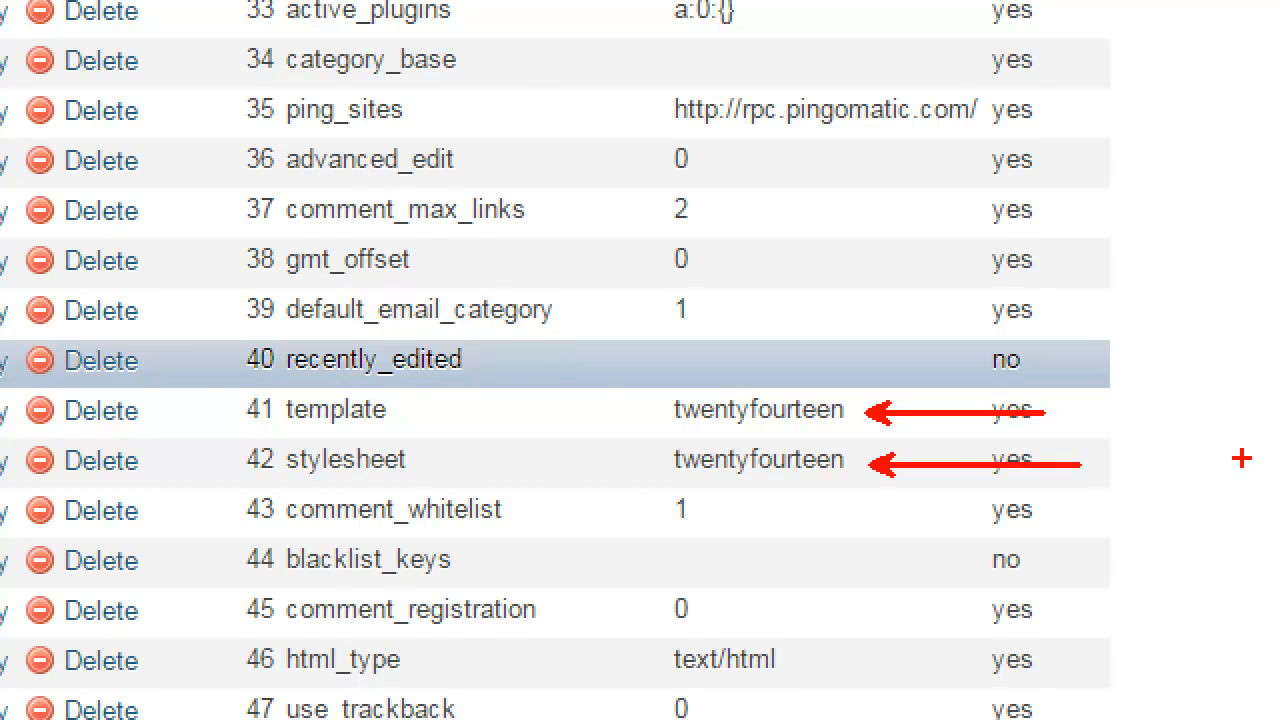
key("Escape")
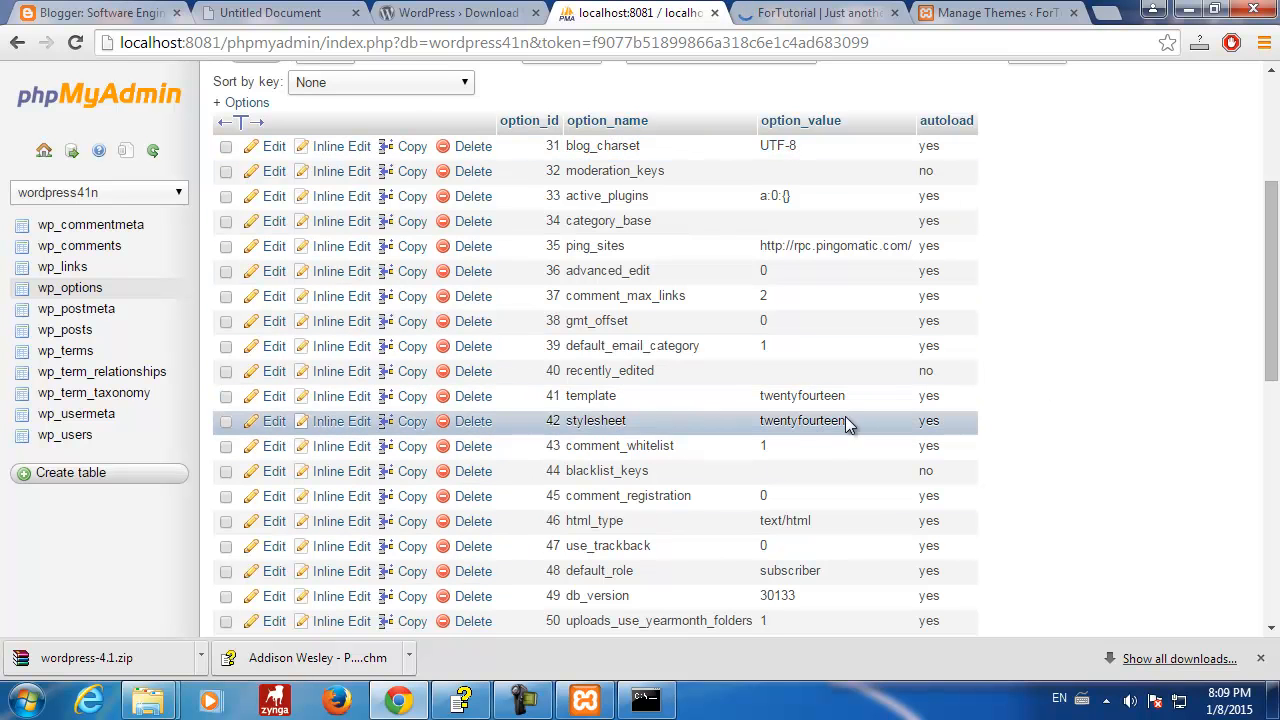
left_click_drag(840, 421, 762, 424)
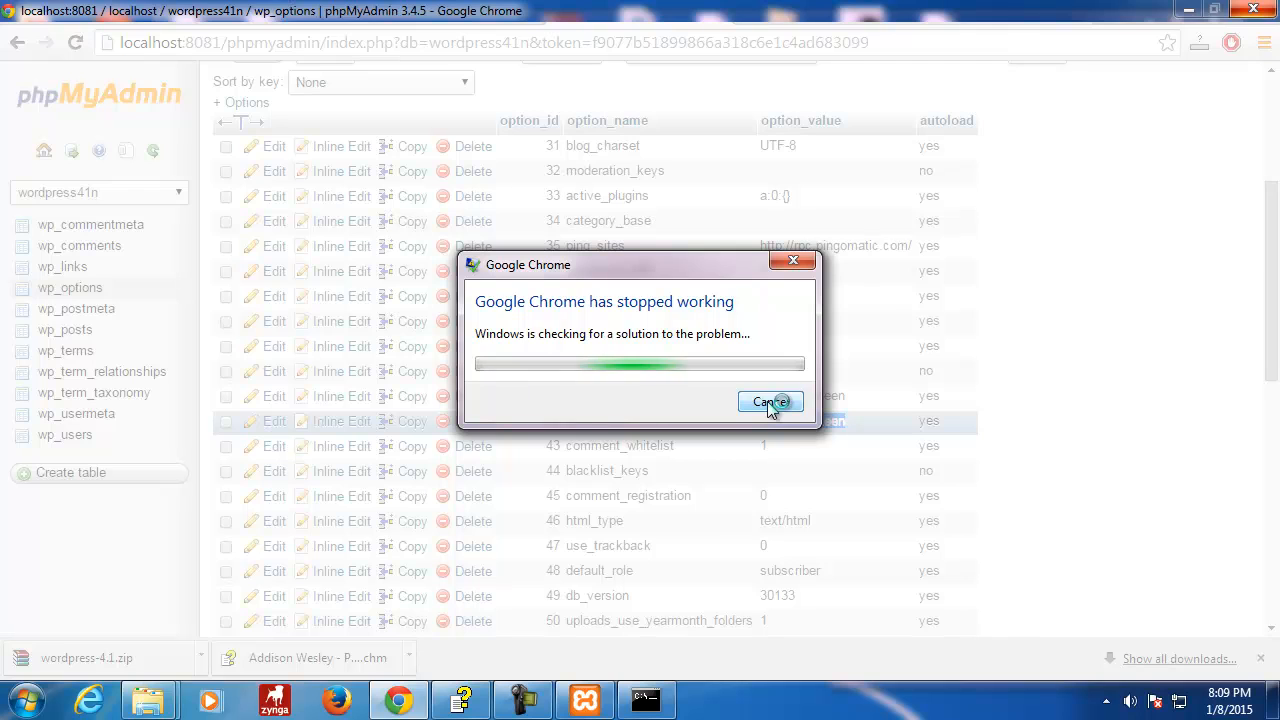
- Dismiss Chrome's crash report, relaunch the browser, and restore the previous session's tabs
left_click(770, 403)
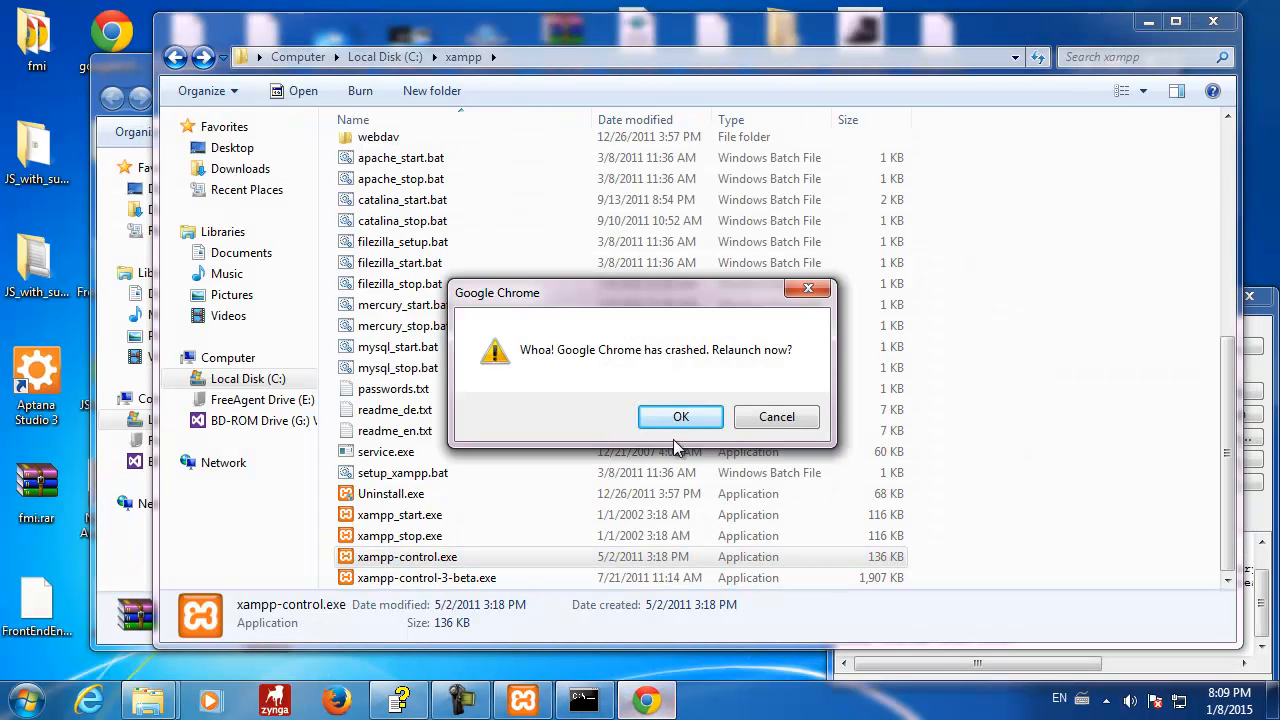
left_click(678, 421)
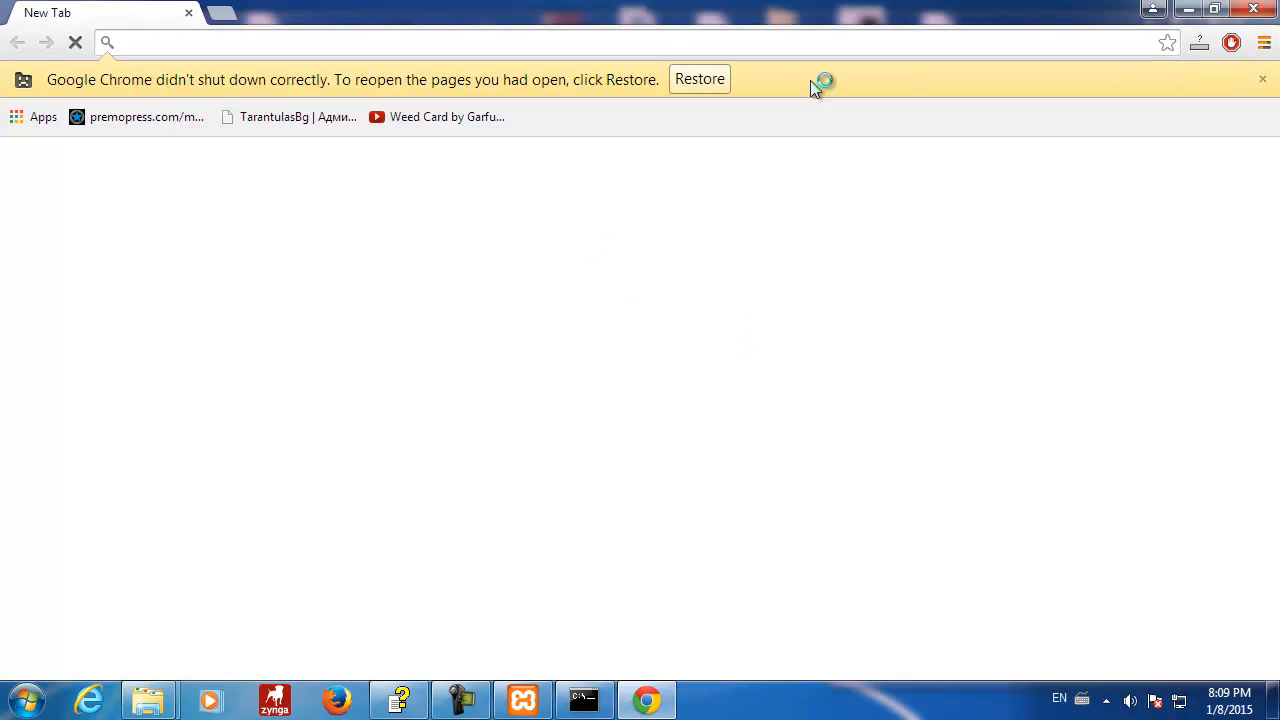
left_click(729, 89)
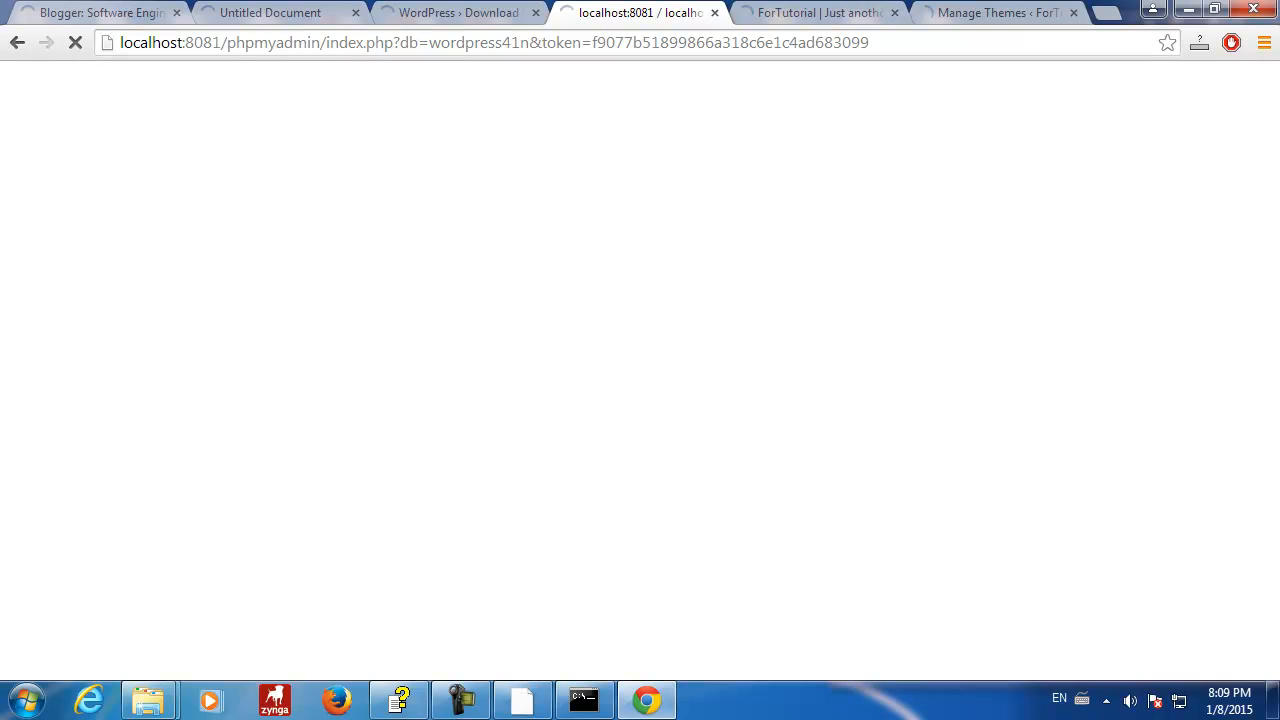
- Advance to the next wp_options page and highlight twentyfourteen in the template and stylesheet rows
left_click(461, 702)
left_click(1118, 618)
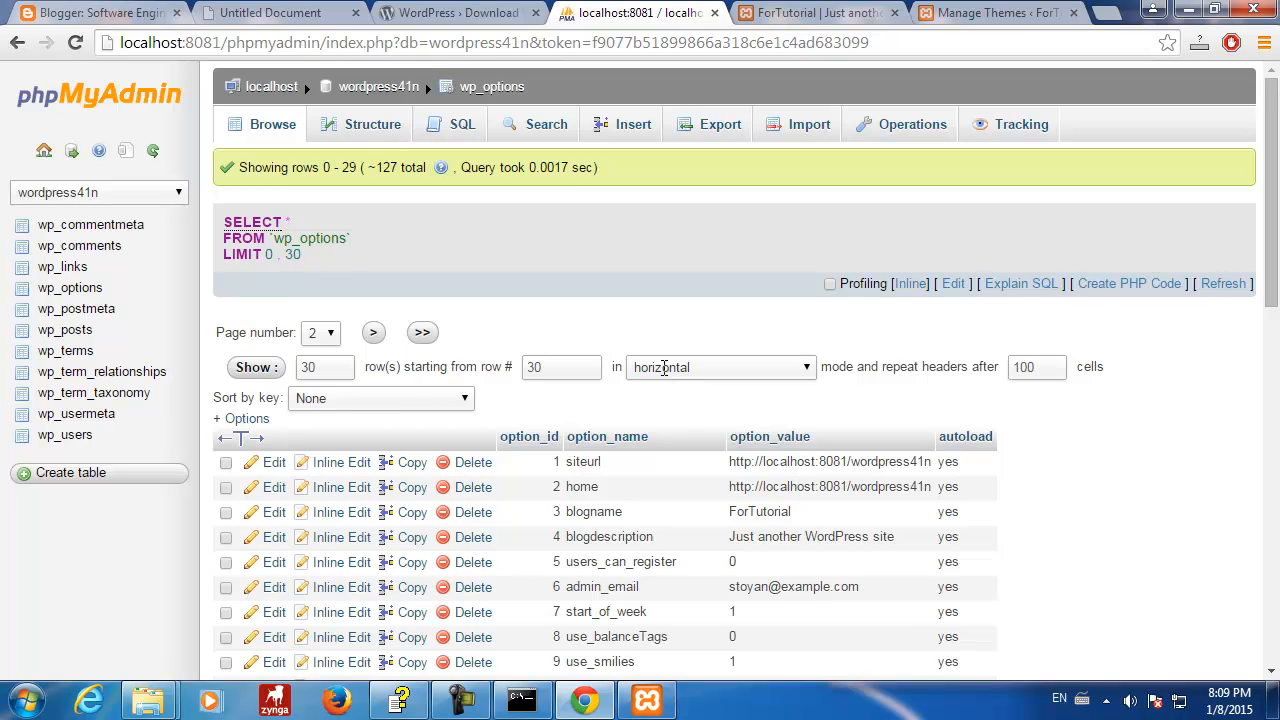
scroll(663, 367, "down", 6)
left_click(373, 649)
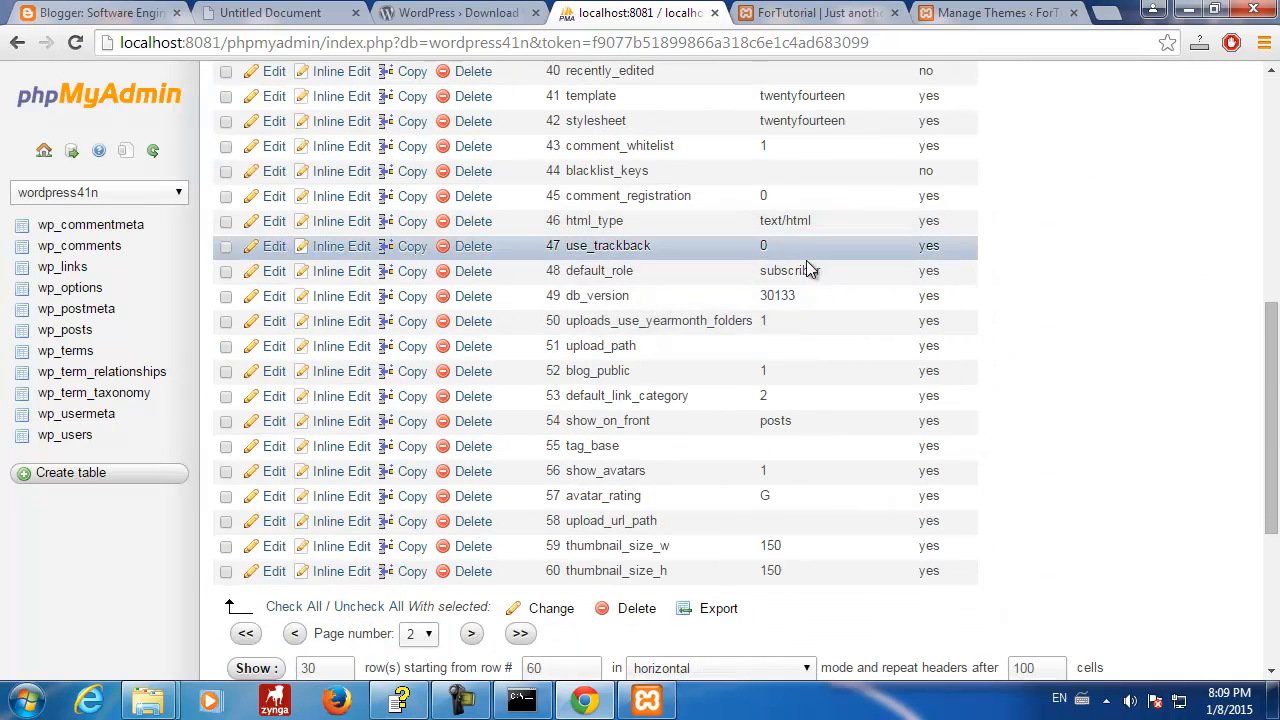
scroll(808, 270, "up", 3)
left_click_drag(760, 395, 849, 396)
left_click_drag(760, 427, 850, 420)
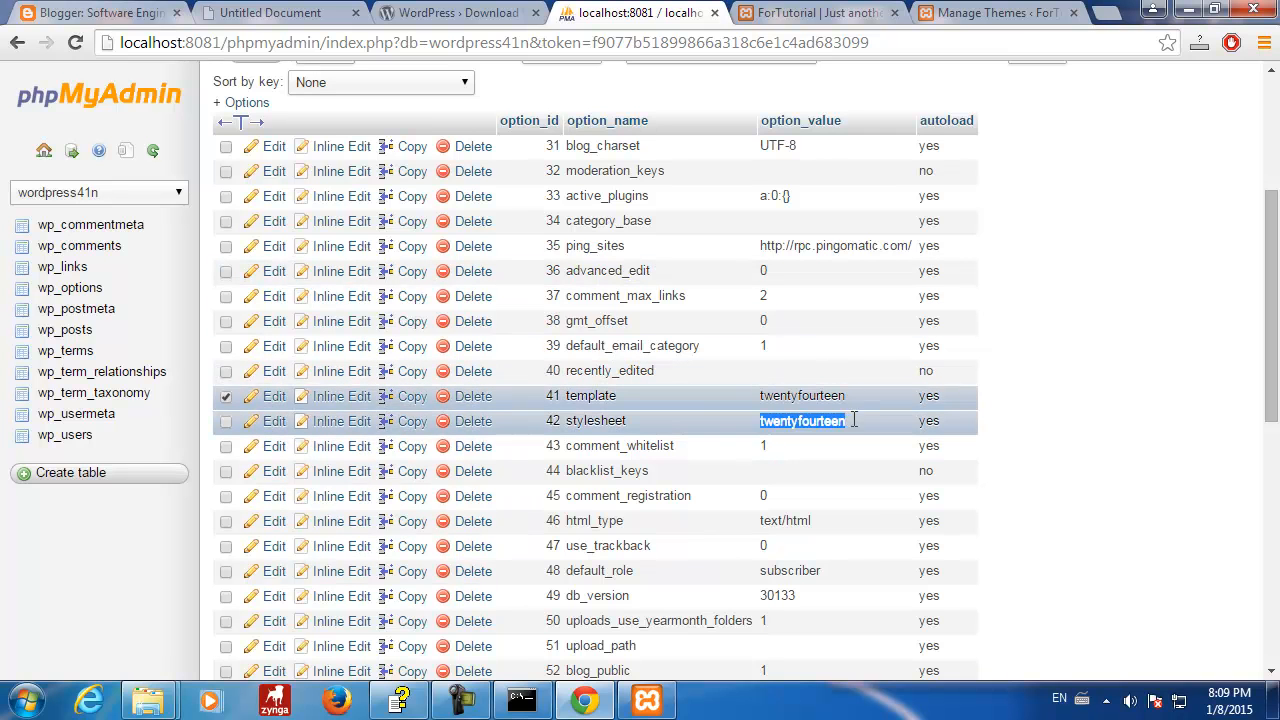
- Browse C:\xampp to htdocs\wordpress41n\wp-content\themes, select twentyfourteen, then minimize Explorer
mouse_move(148, 700)
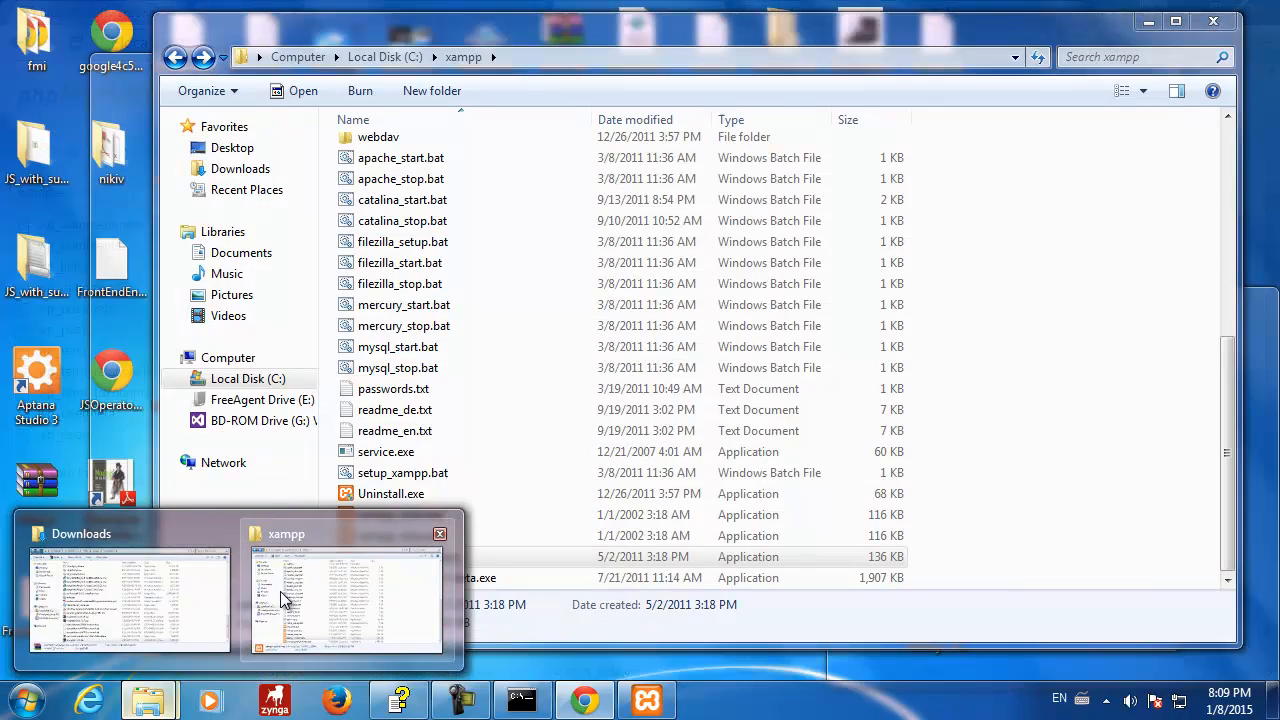
left_click(285, 600)
scroll(567, 304, "up", 7)
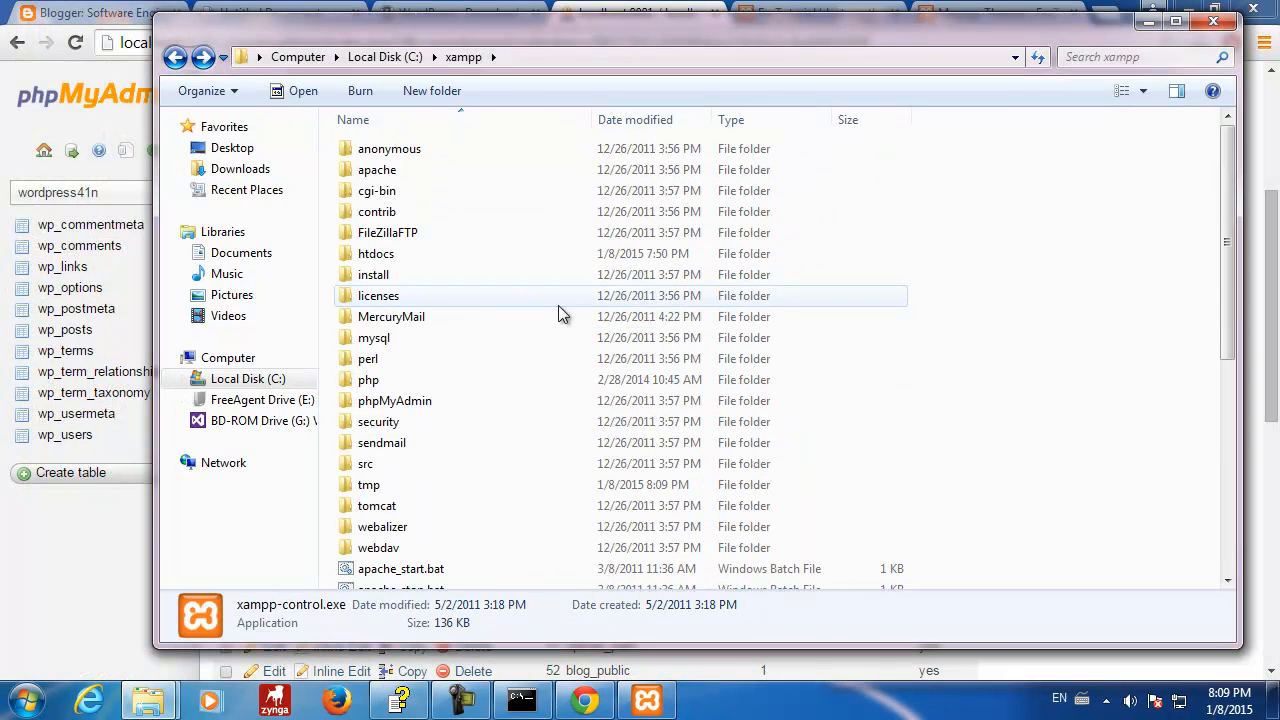
double_click(400, 256)
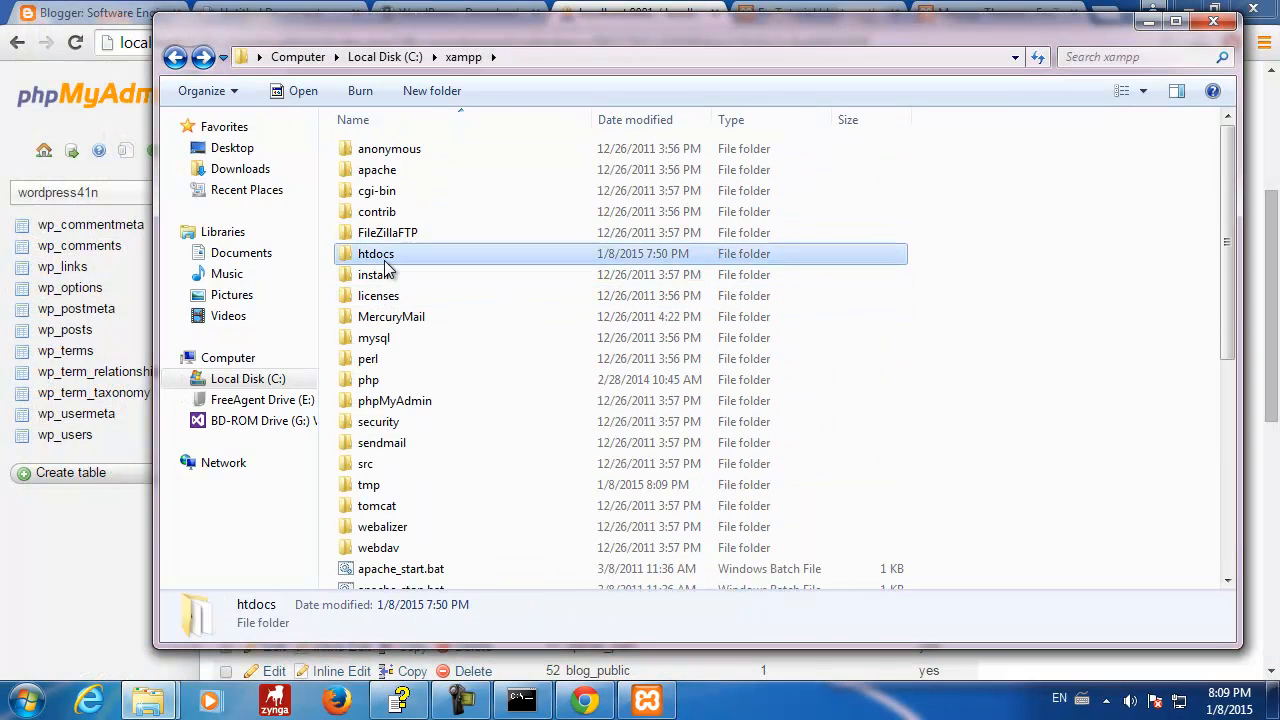
double_click(390, 295)
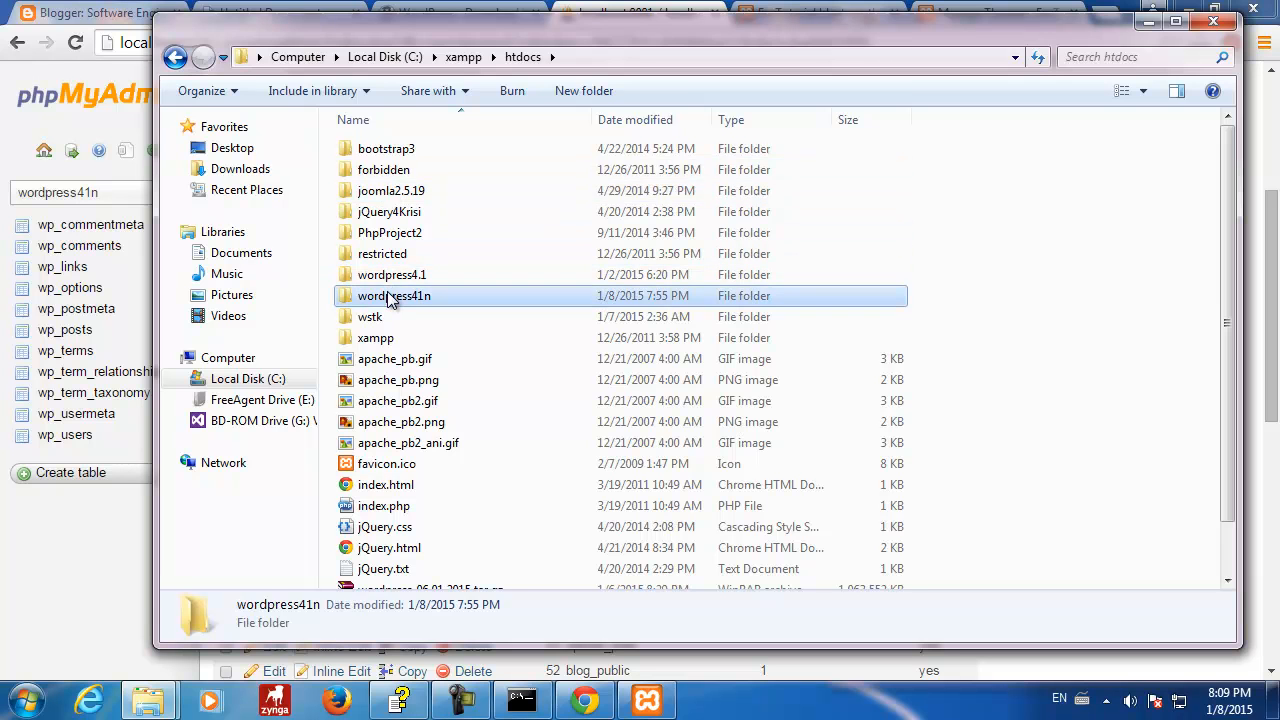
double_click(373, 172)
double_click(375, 170)
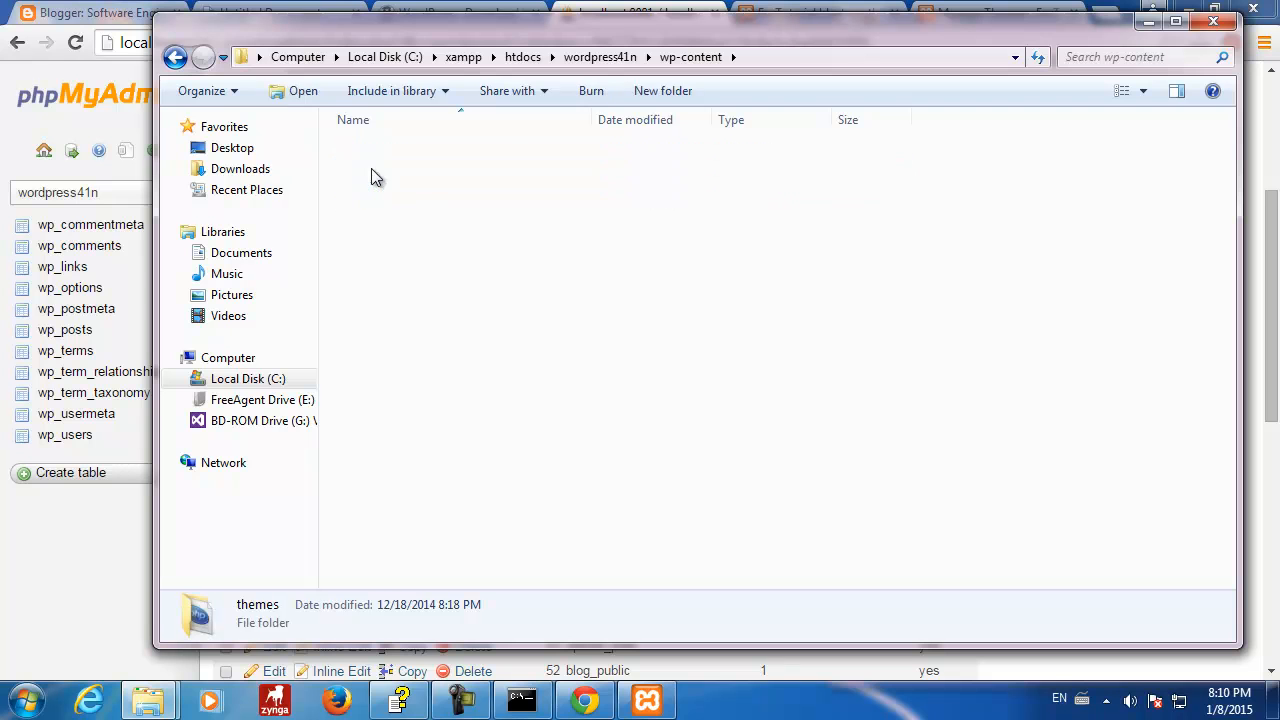
left_click(452, 173)
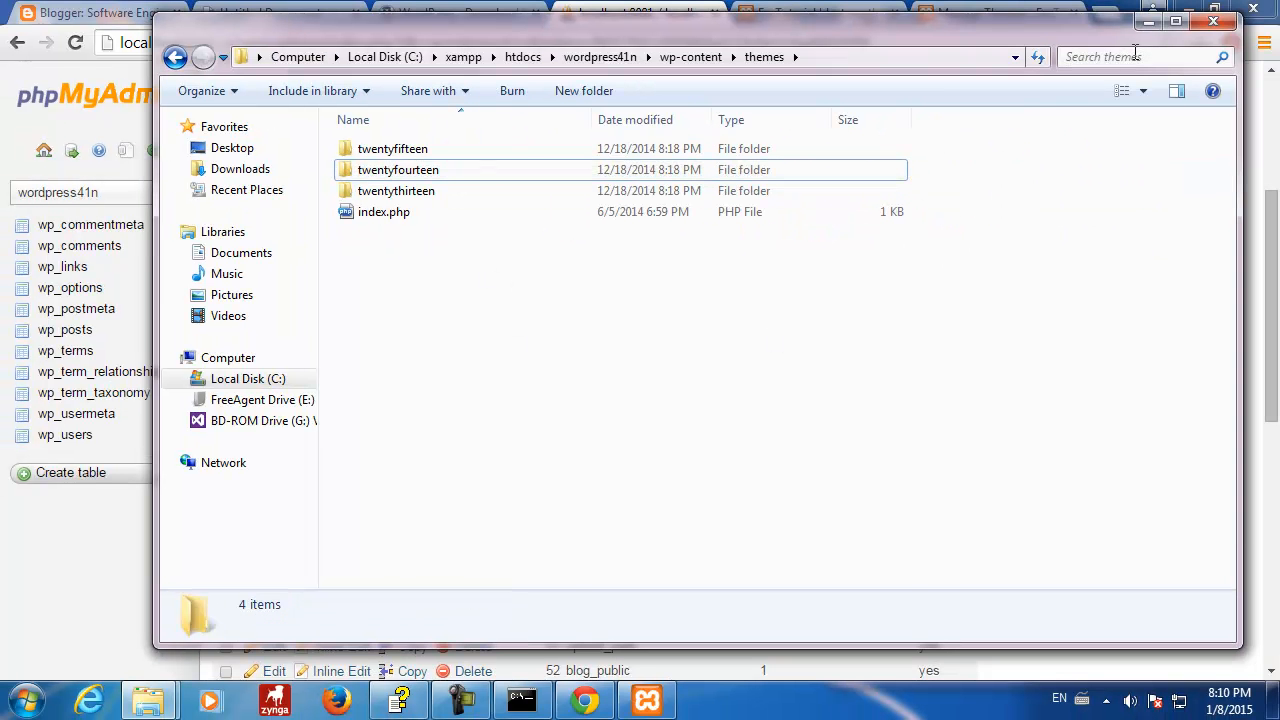
left_click(1149, 21)
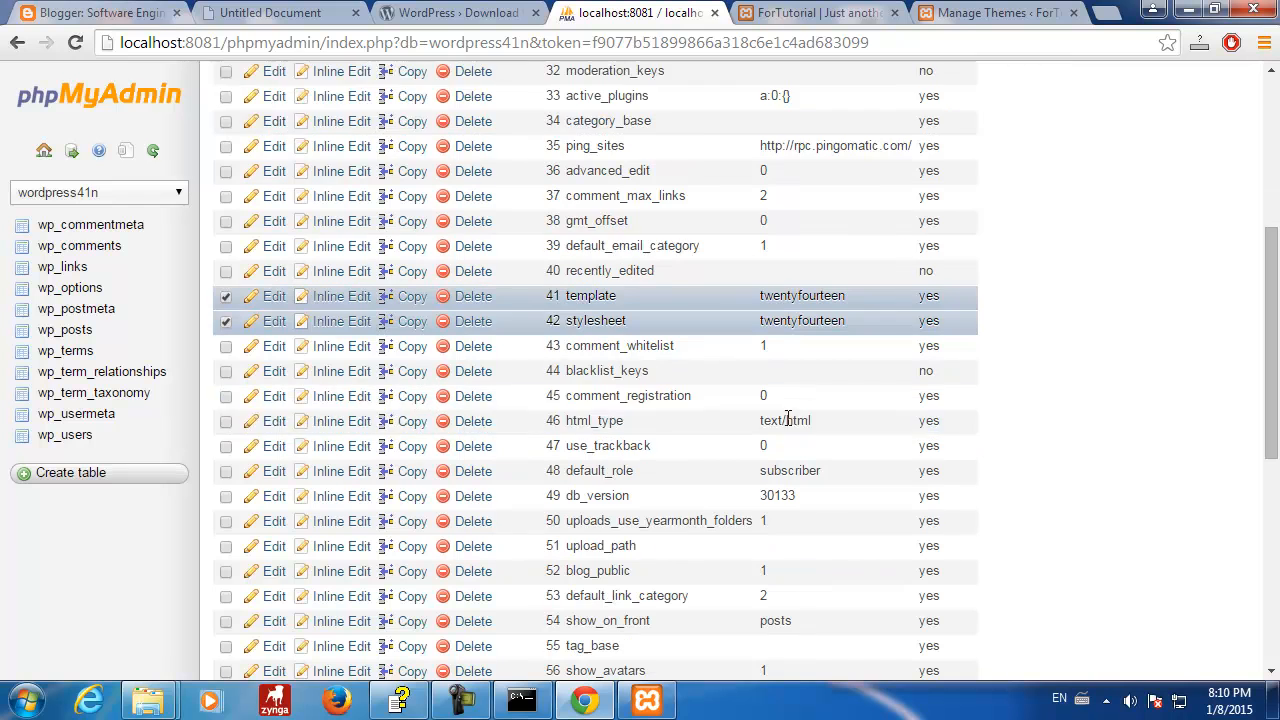
- Reload the ForTutorial site tab to see it in the Twenty Fourteen theme
left_click(475, 22)
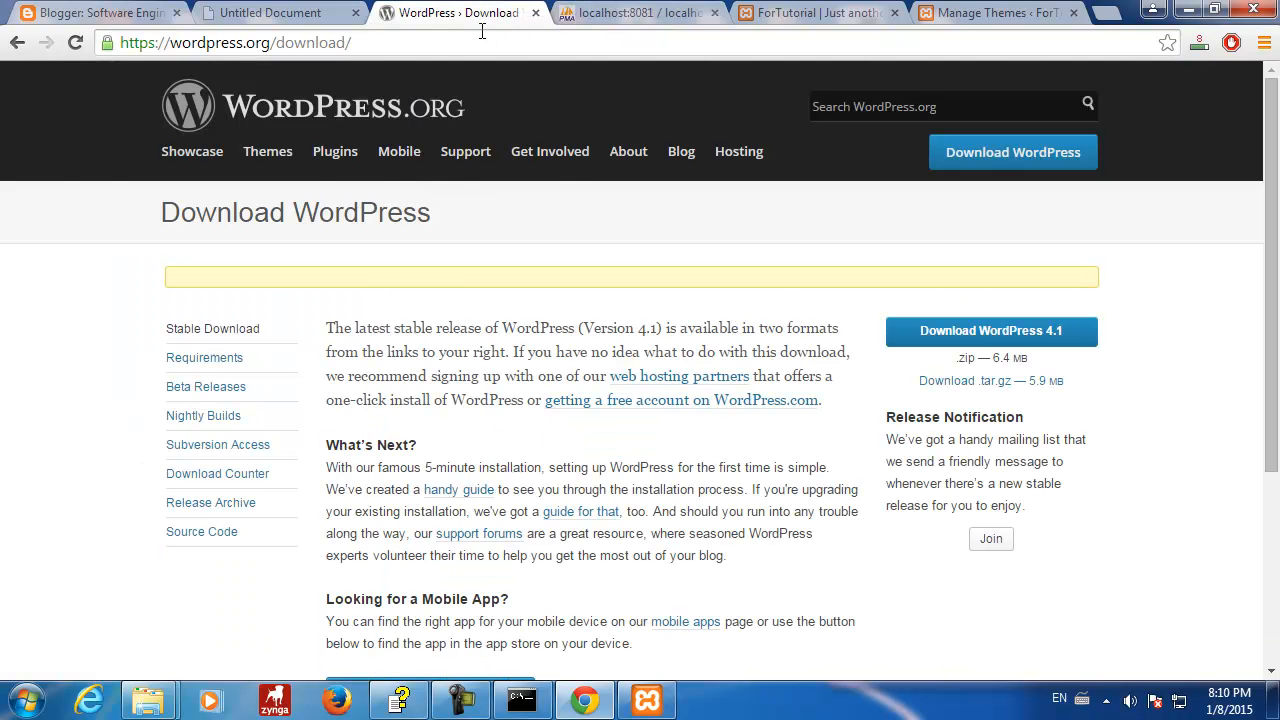
left_click(628, 14)
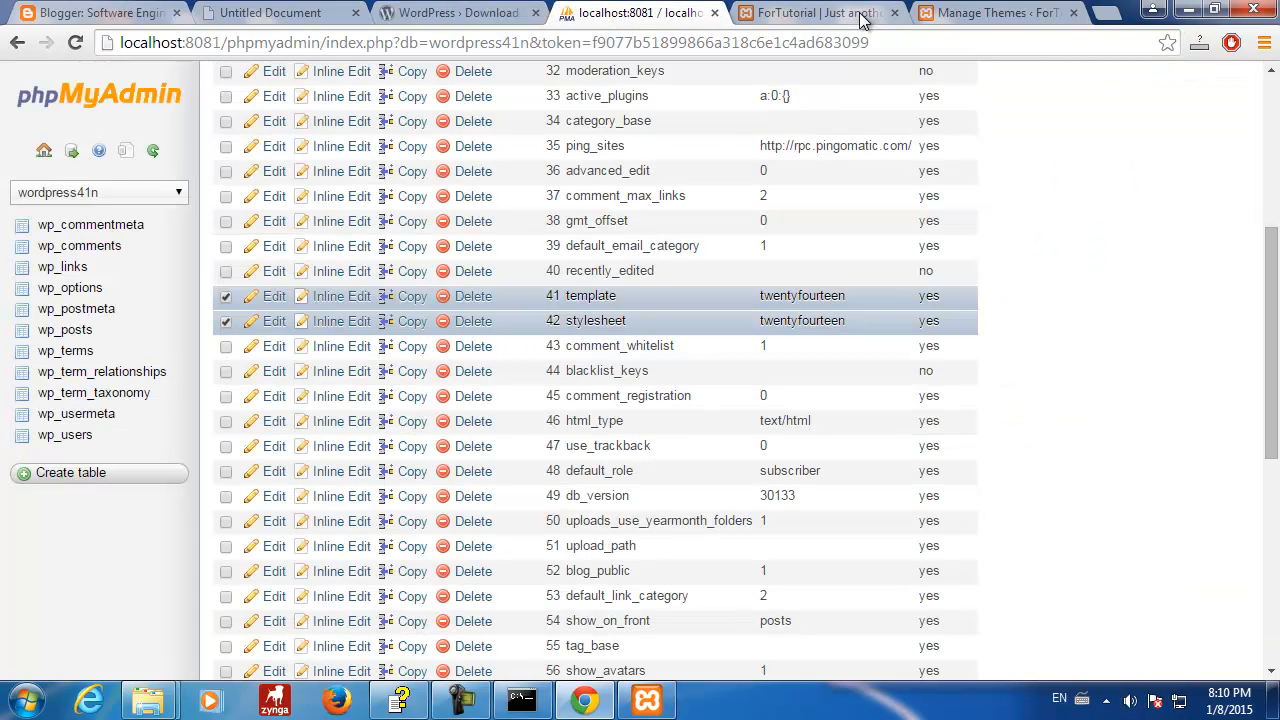
left_click(845, 14)
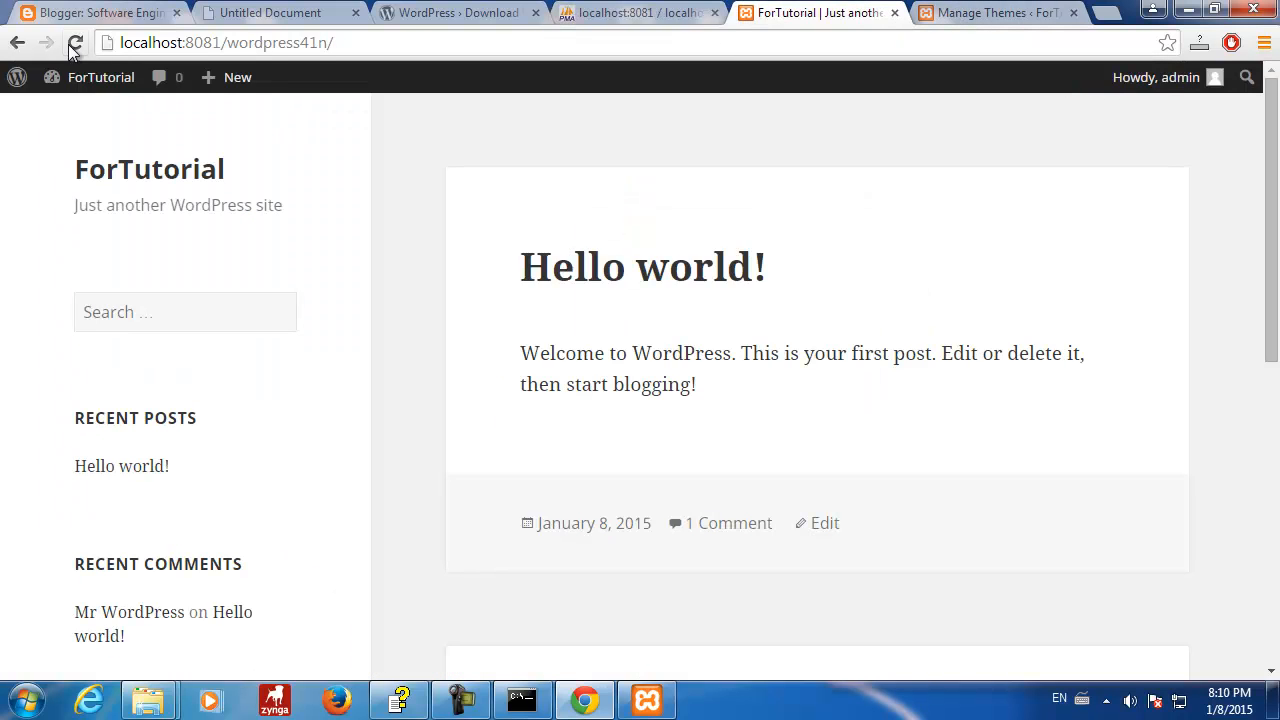
left_click(75, 42)
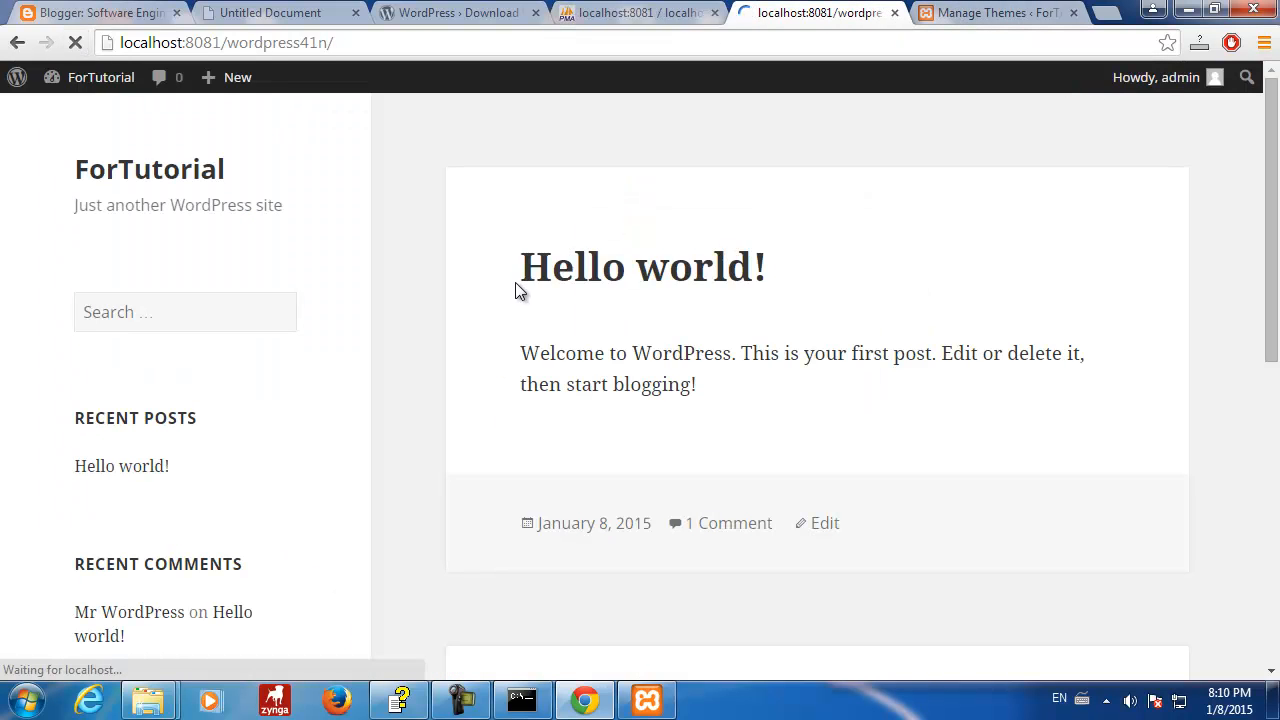
scroll(557, 290, "down", 3)
scroll(557, 290, "up", 3)
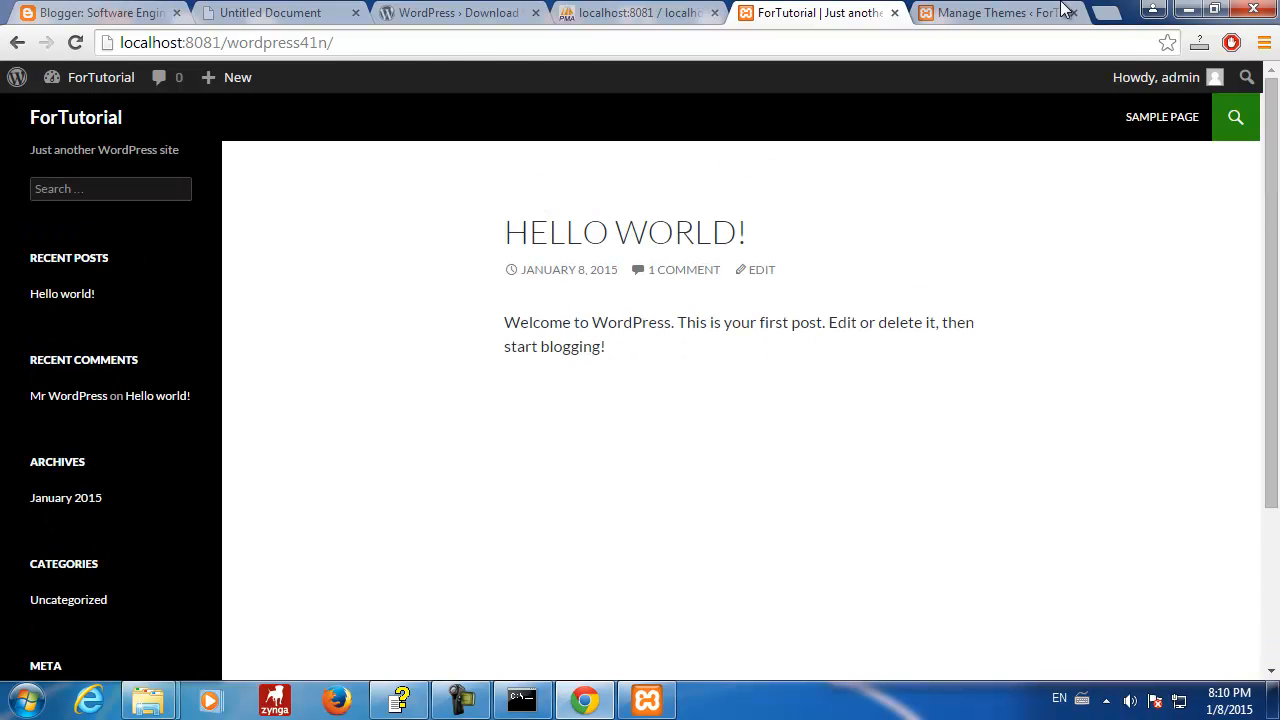
- Check Manage Themes shows Twenty Fourteen active, open the Posts list, and return to wp_options
left_click(1000, 12)
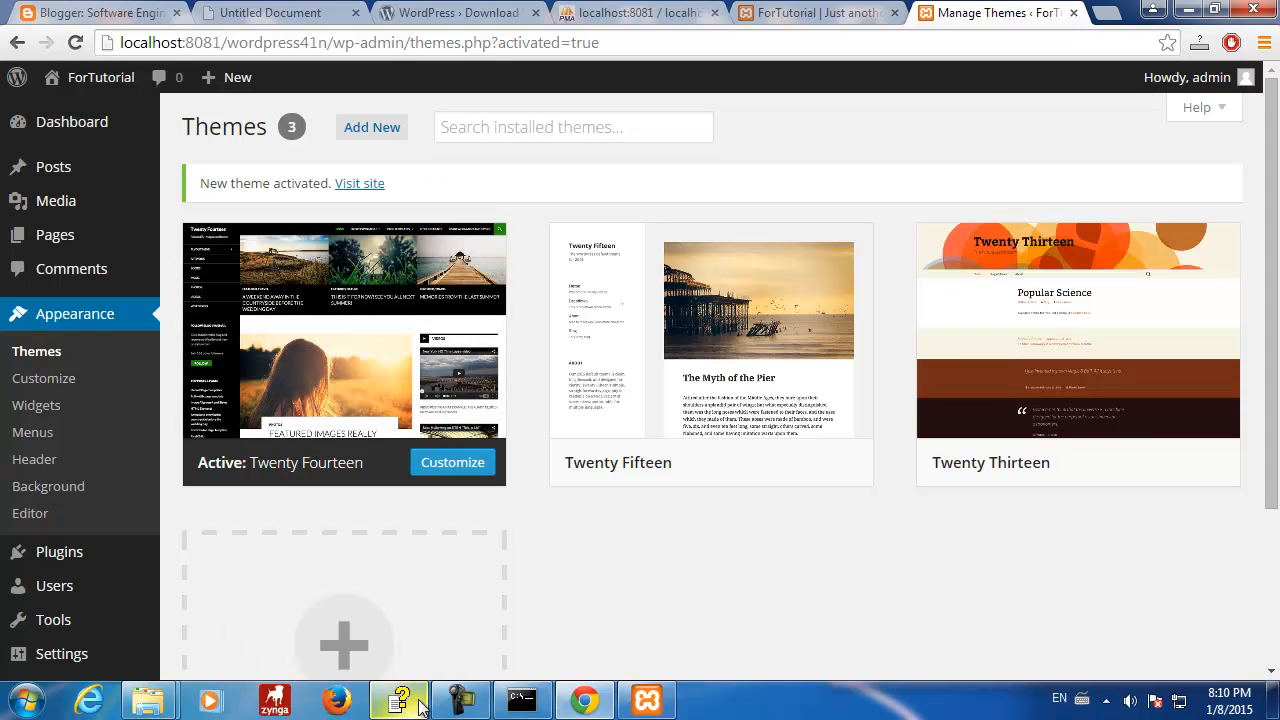
left_click(53, 168)
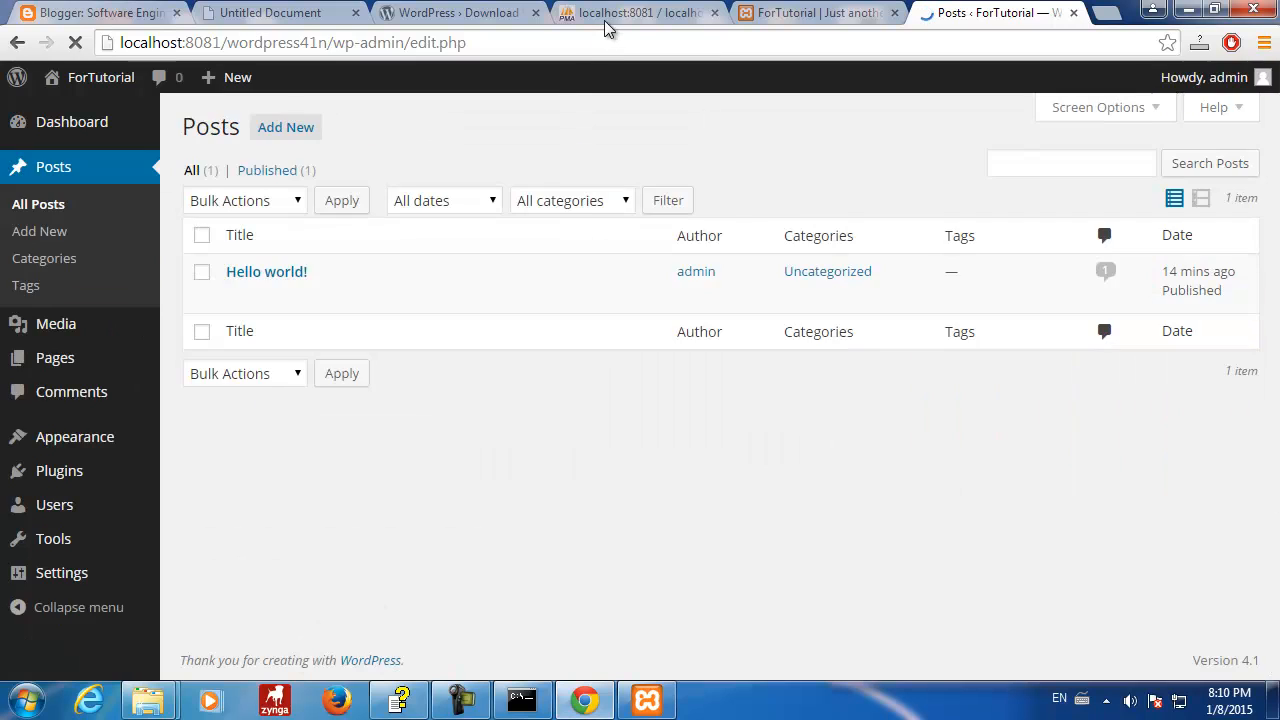
left_click(604, 18)
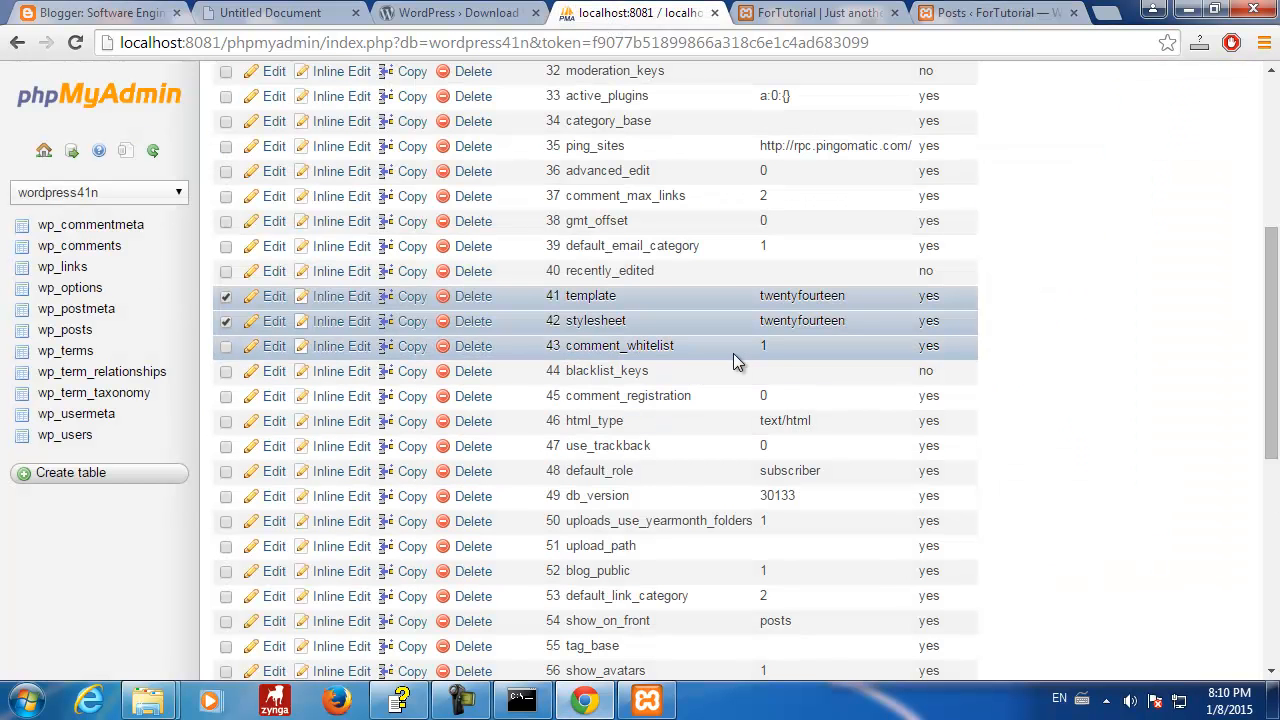
- Select the html_type option name, then load and scroll the third wp_options page (options 61–90)
scroll(734, 356, "down", 1)
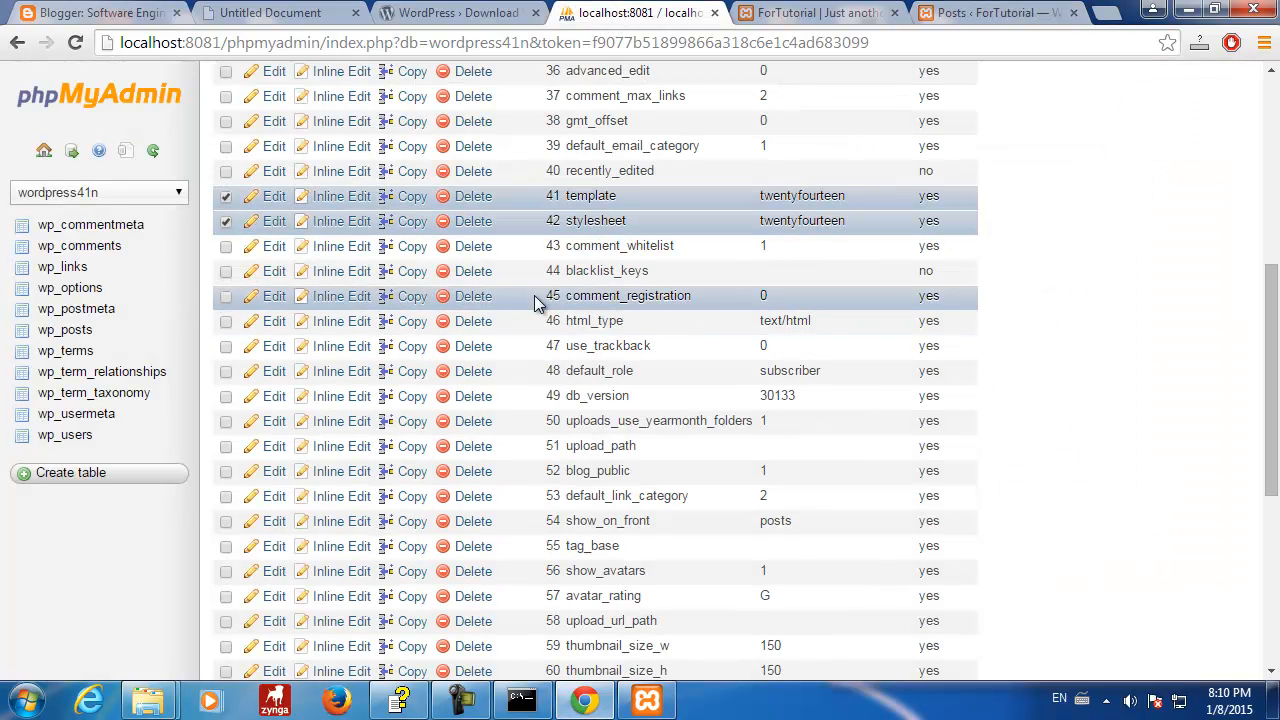
double_click(585, 320)
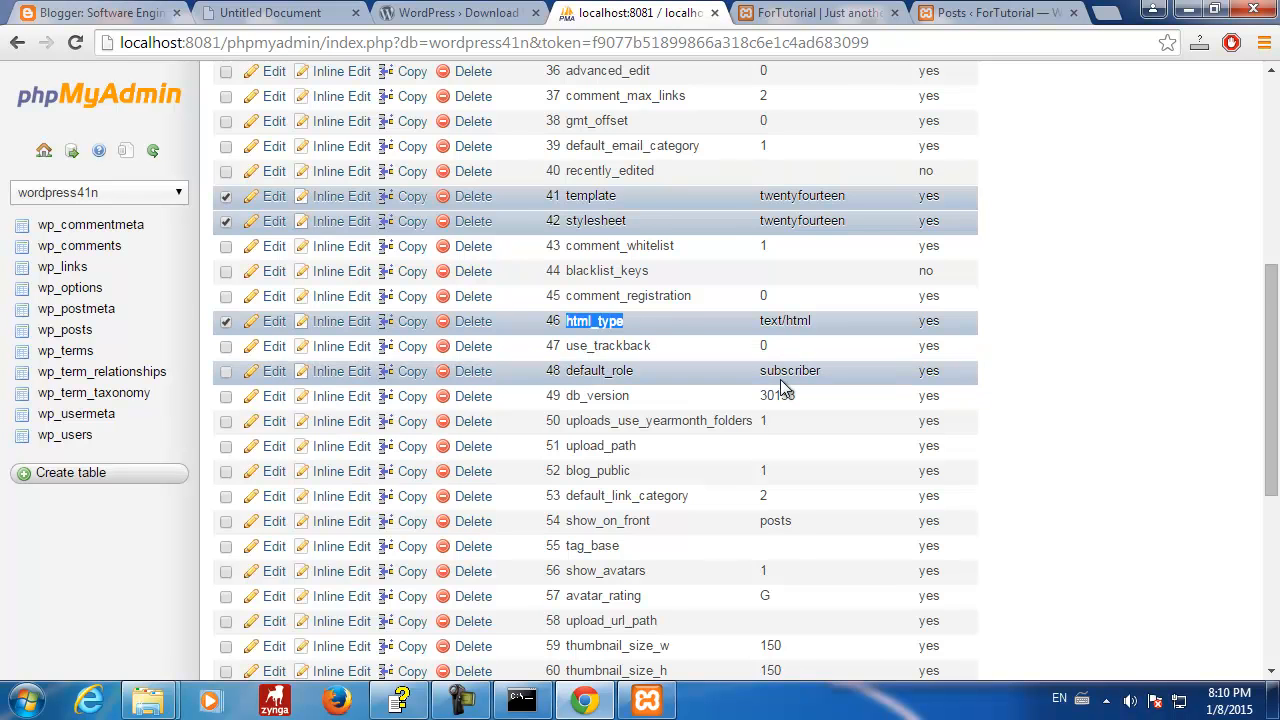
scroll(784, 388, "down", 1)
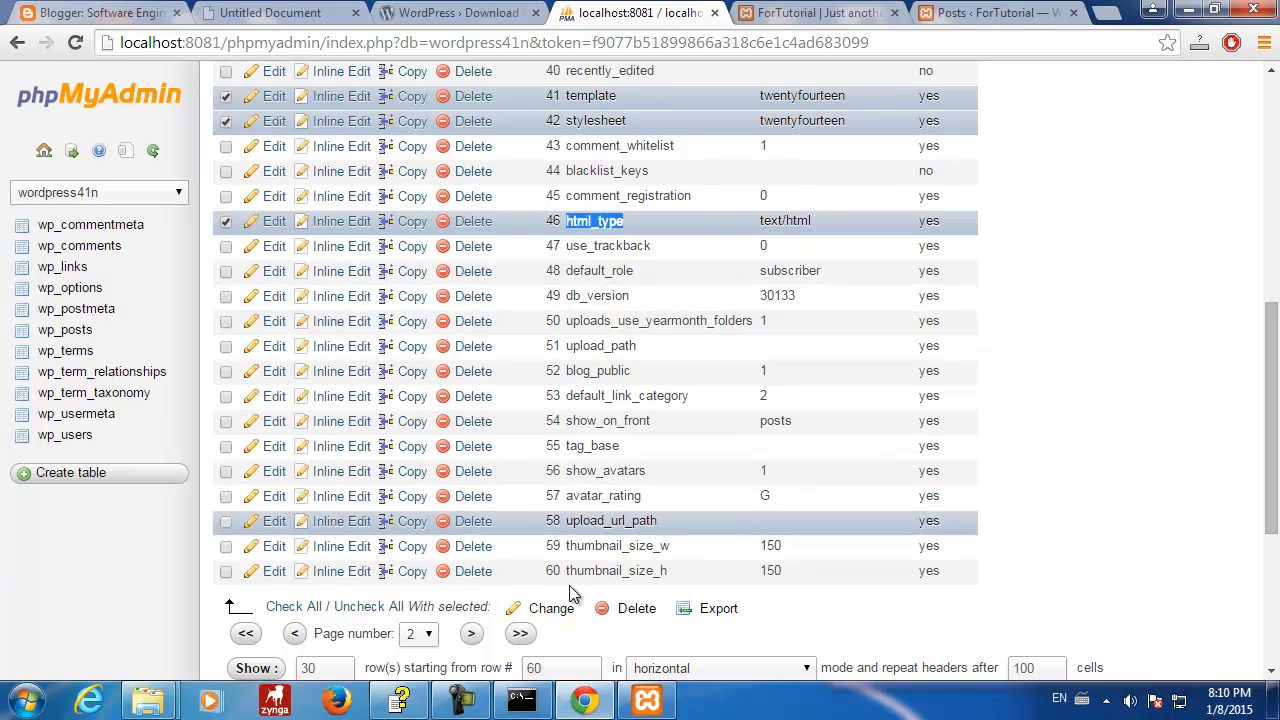
left_click(471, 634)
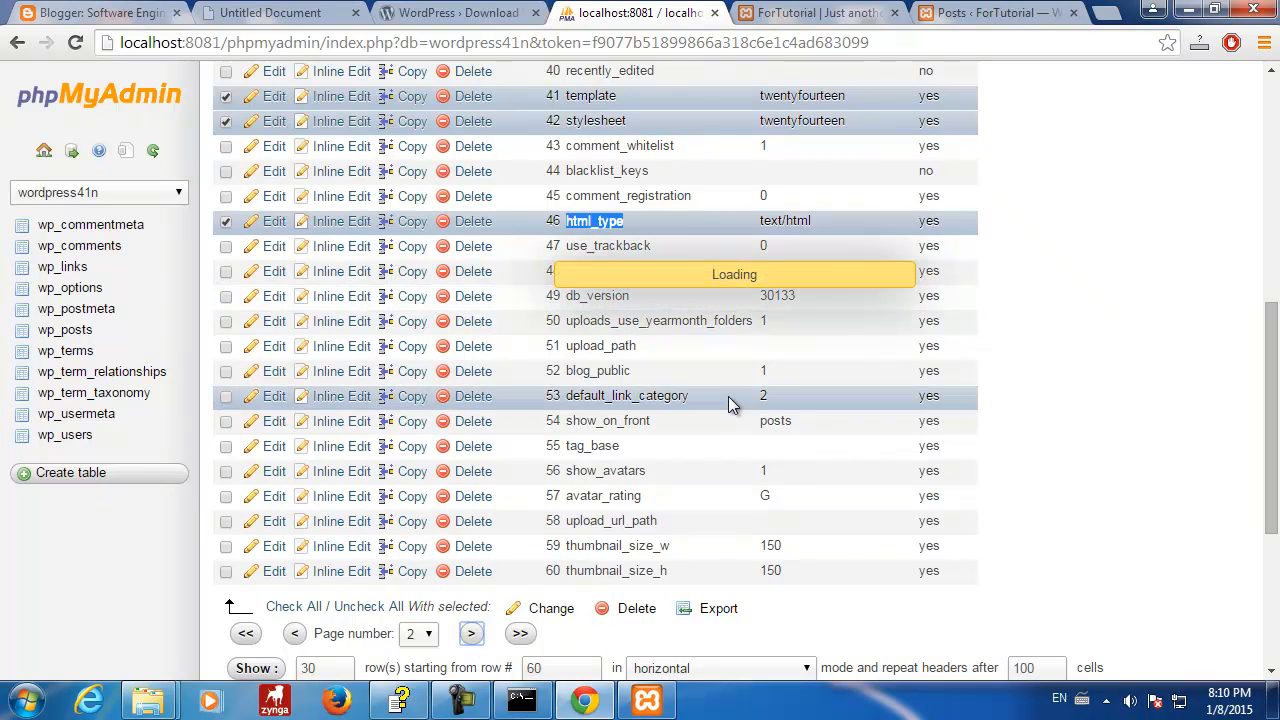
scroll(750, 403, "down", 6)
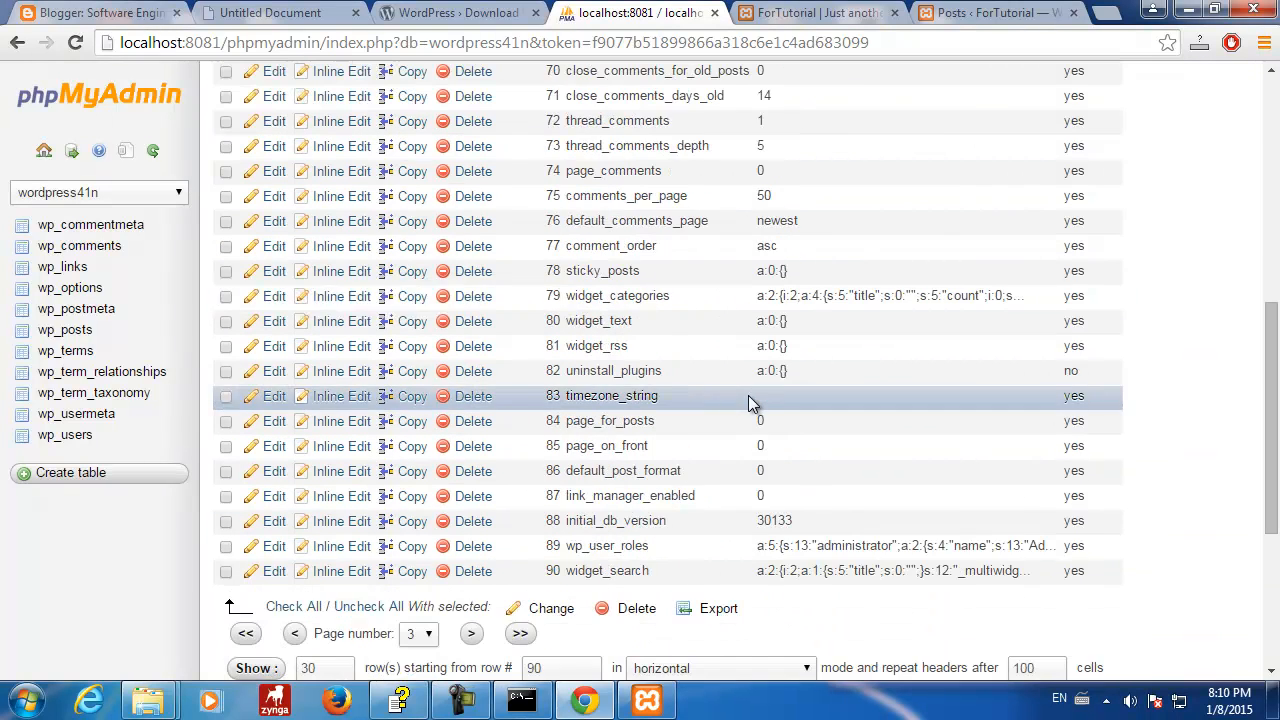
scroll(750, 403, "up", 1)
scroll(750, 403, "up", 3)
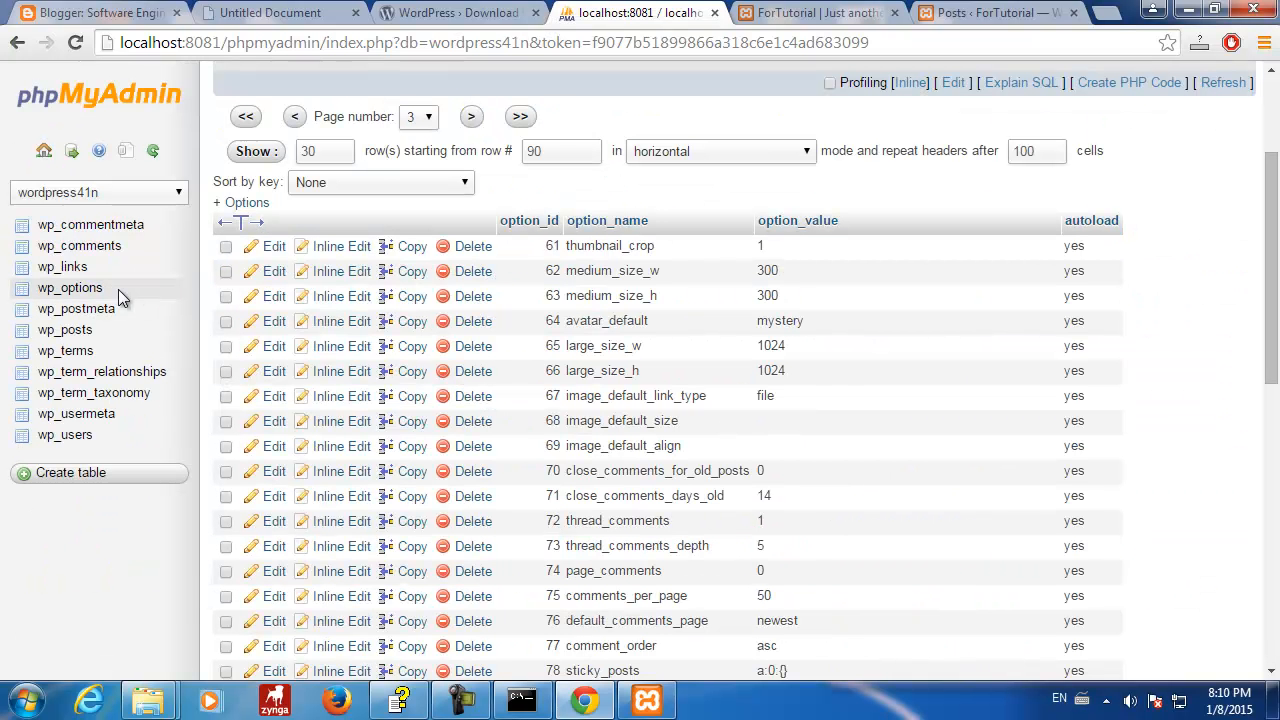
scroll(750, 360, "down", 3)
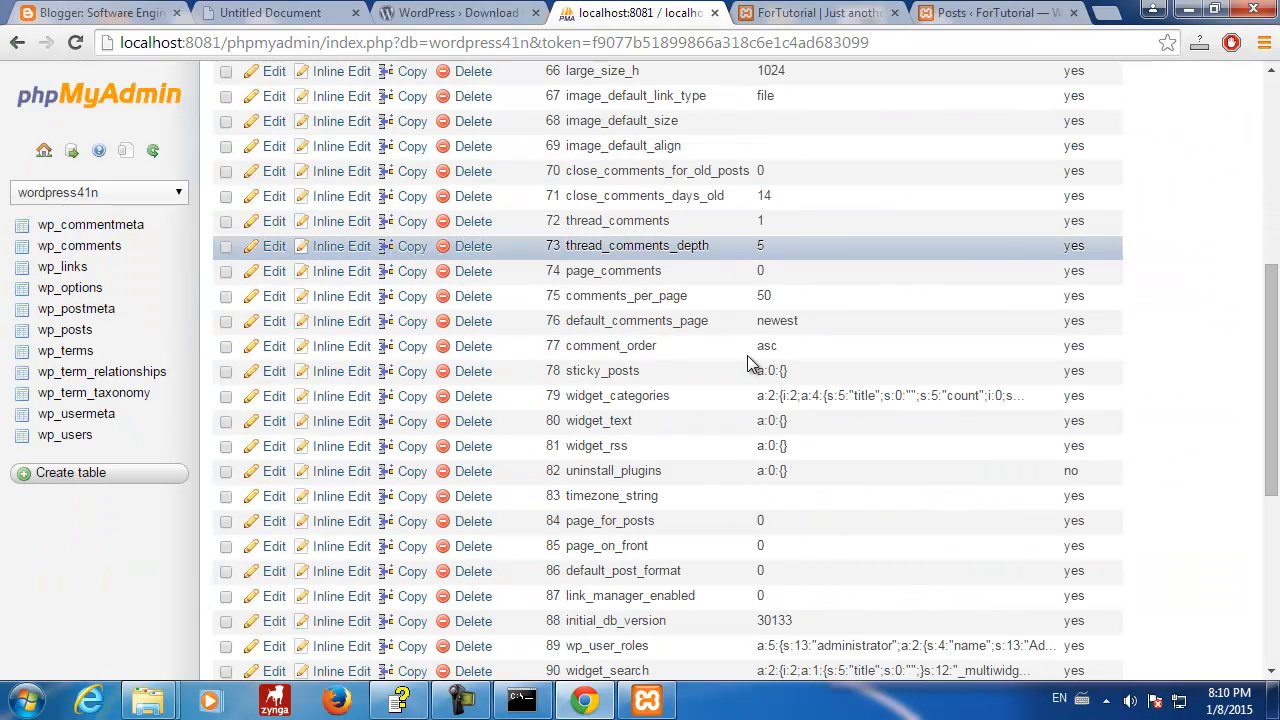
scroll(750, 362, "down", 2)
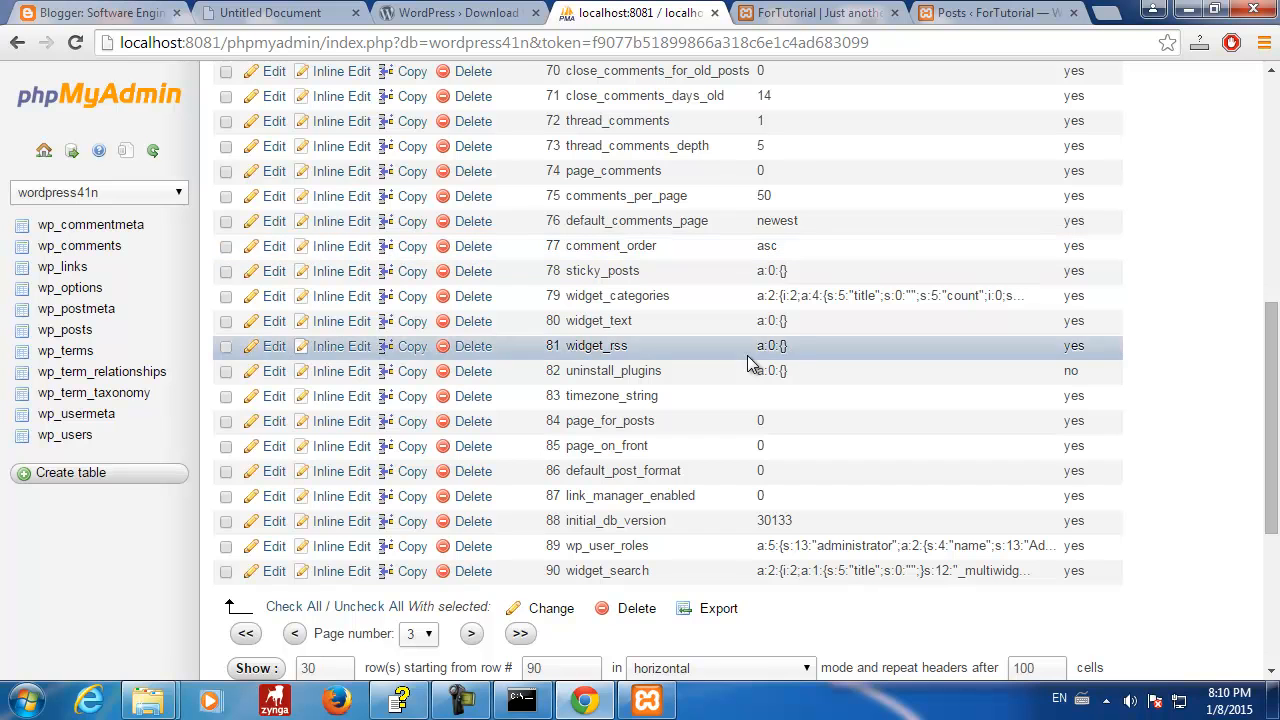
- Load the fourth wp_options page and scroll through options 91–122
left_click(471, 634)
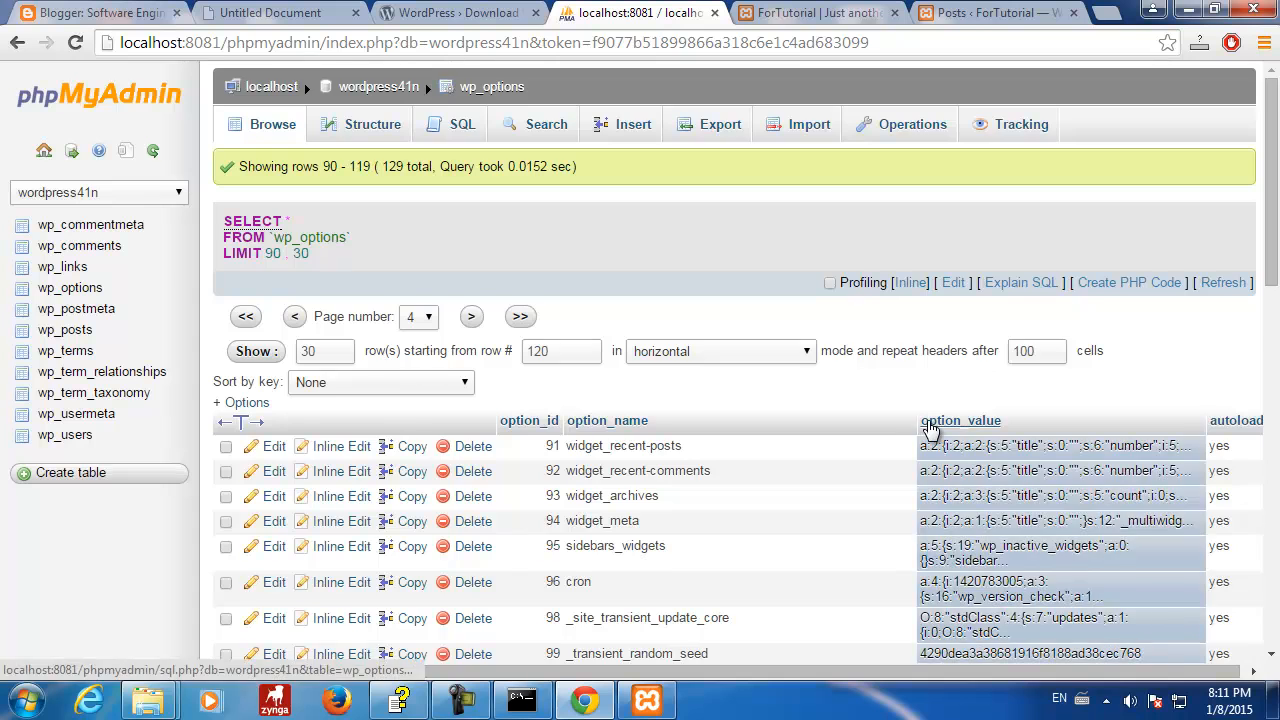
scroll(930, 428, "down", 4)
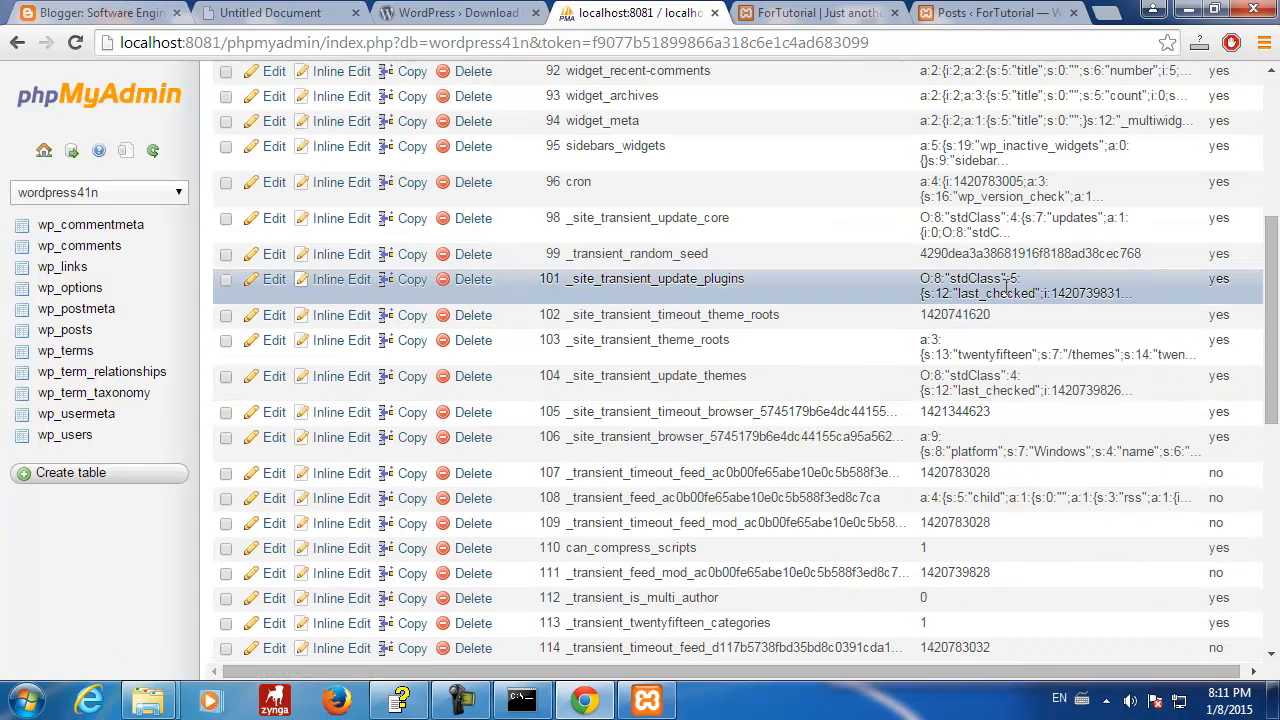
scroll(1004, 283, "down", 4)
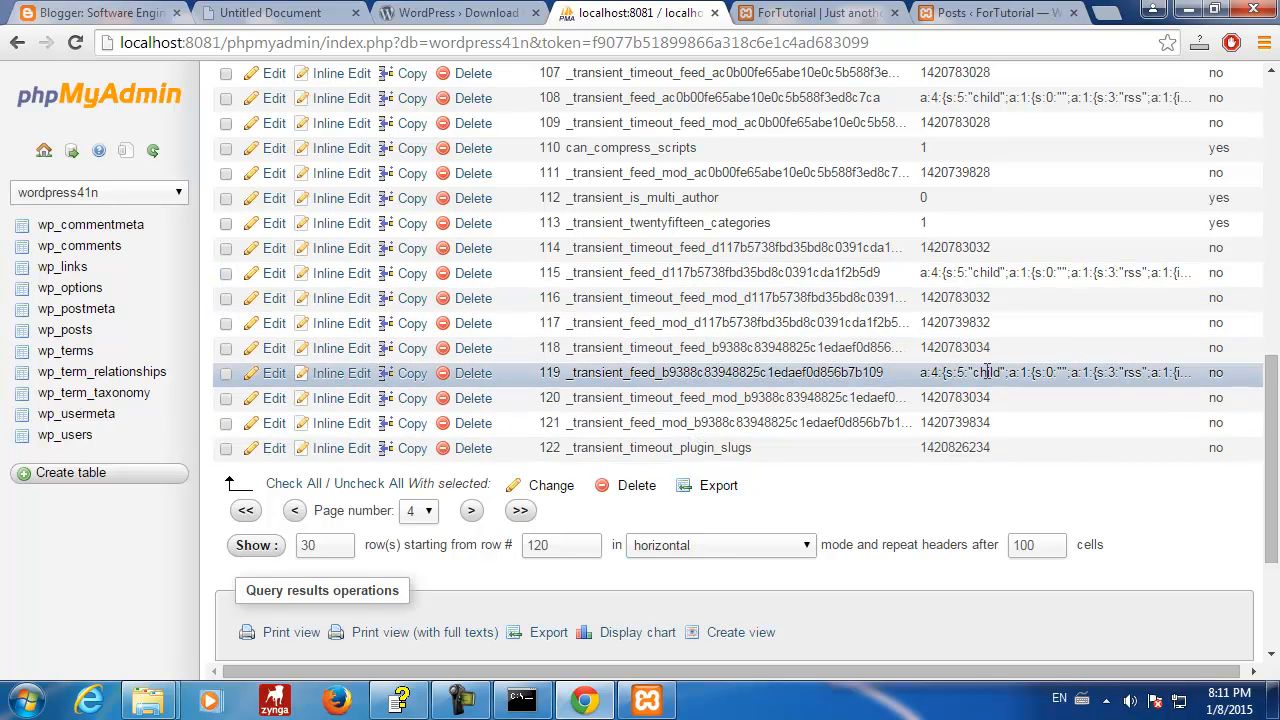
scroll(987, 372, "up", 1)
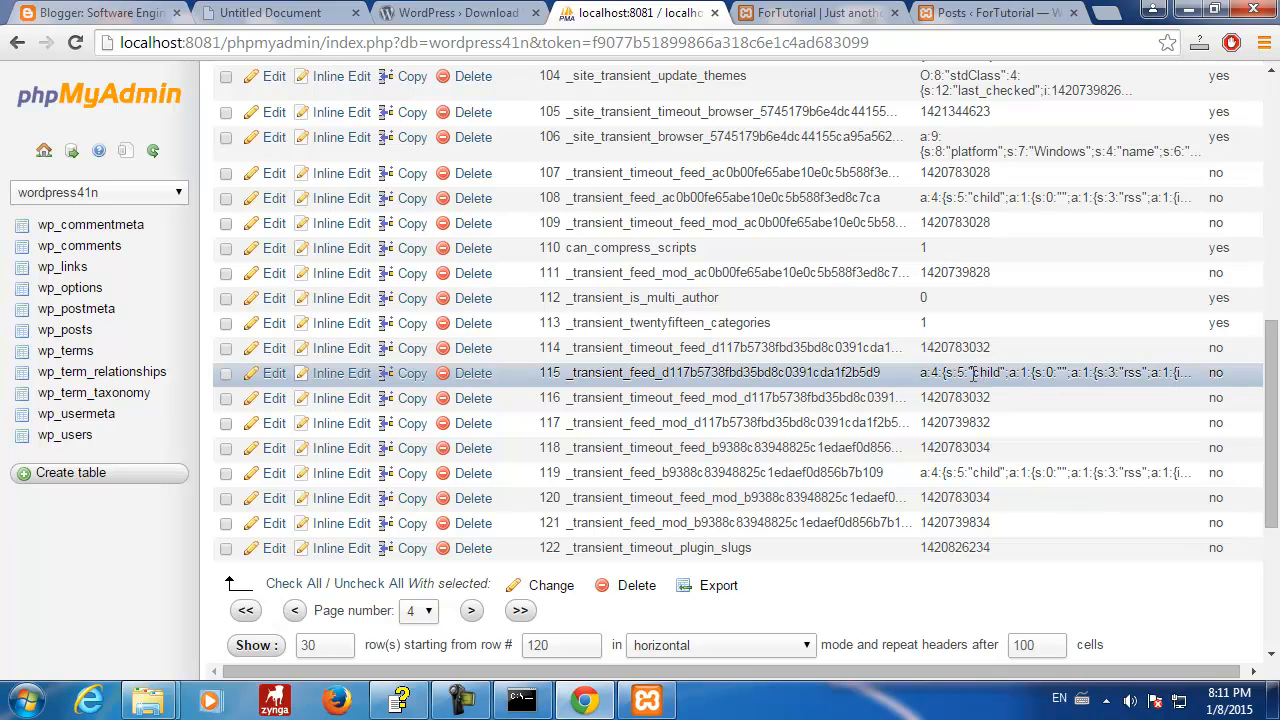
- Highlight pieces of row 115's transient option_value, including 'child', 5 and 0
left_click_drag(955, 372, 966, 372)
left_click_drag(975, 372, 998, 372)
left_click_drag(955, 372, 1002, 373)
left_click(967, 372)
left_click(975, 374)
left_click(964, 374)
left_click_drag(958, 372, 1018, 373)
left_click(1022, 373)
left_click_drag(1046, 373, 1054, 386)
double_click(1087, 373)
double_click(1111, 373)
left_click(1174, 373)
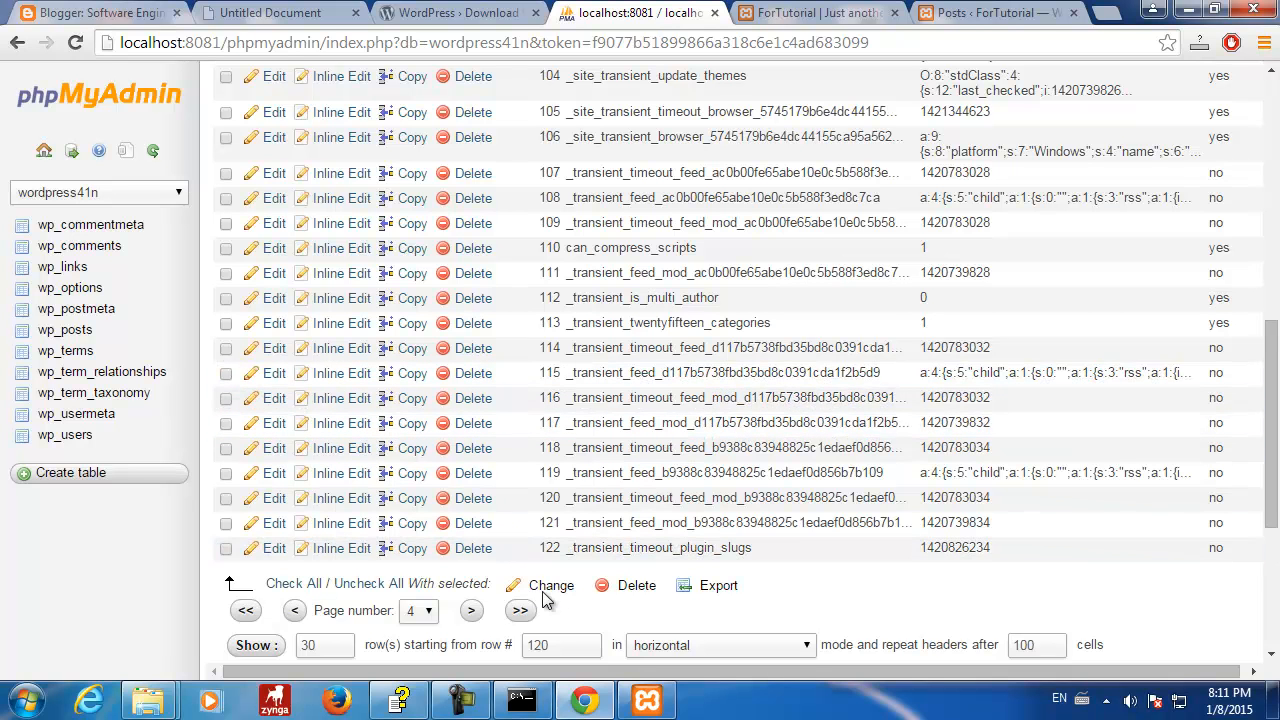
- Read current_theme as Twenty Fourteen on page 5, then jump back to wp_options page 1
left_click(471, 610)
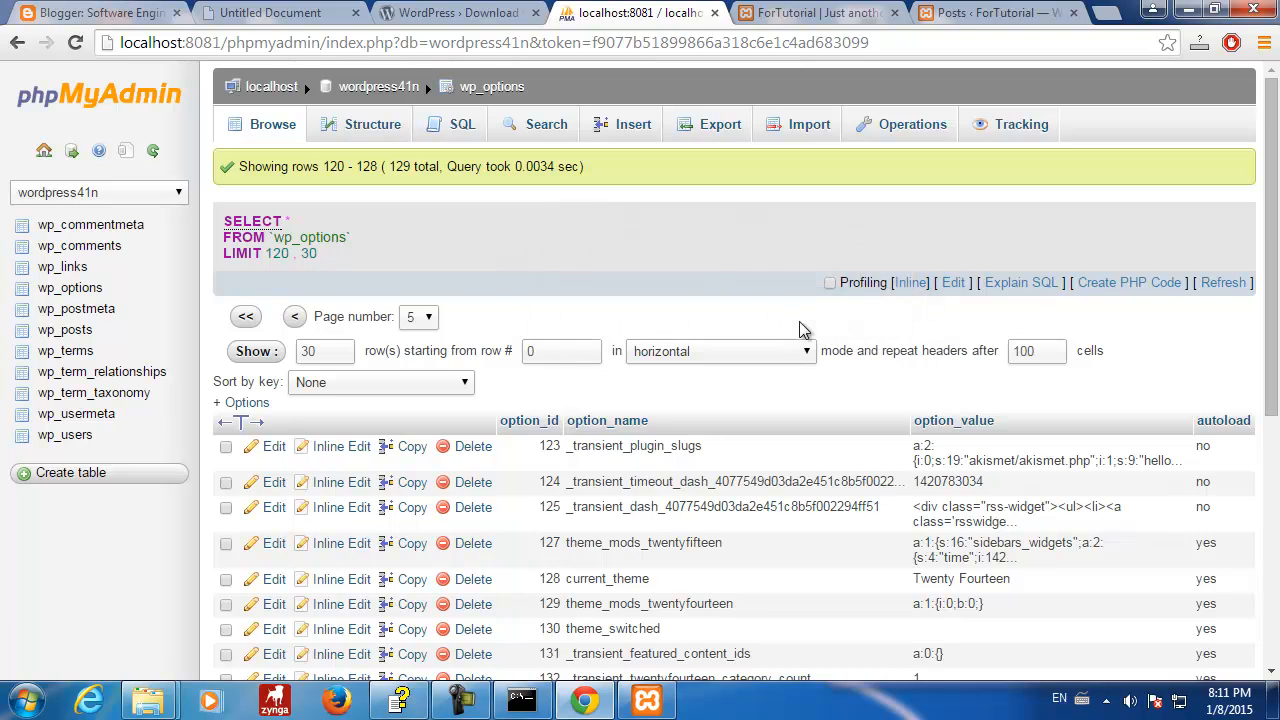
scroll(815, 335, "down", 4)
scroll(810, 328, "up", 2)
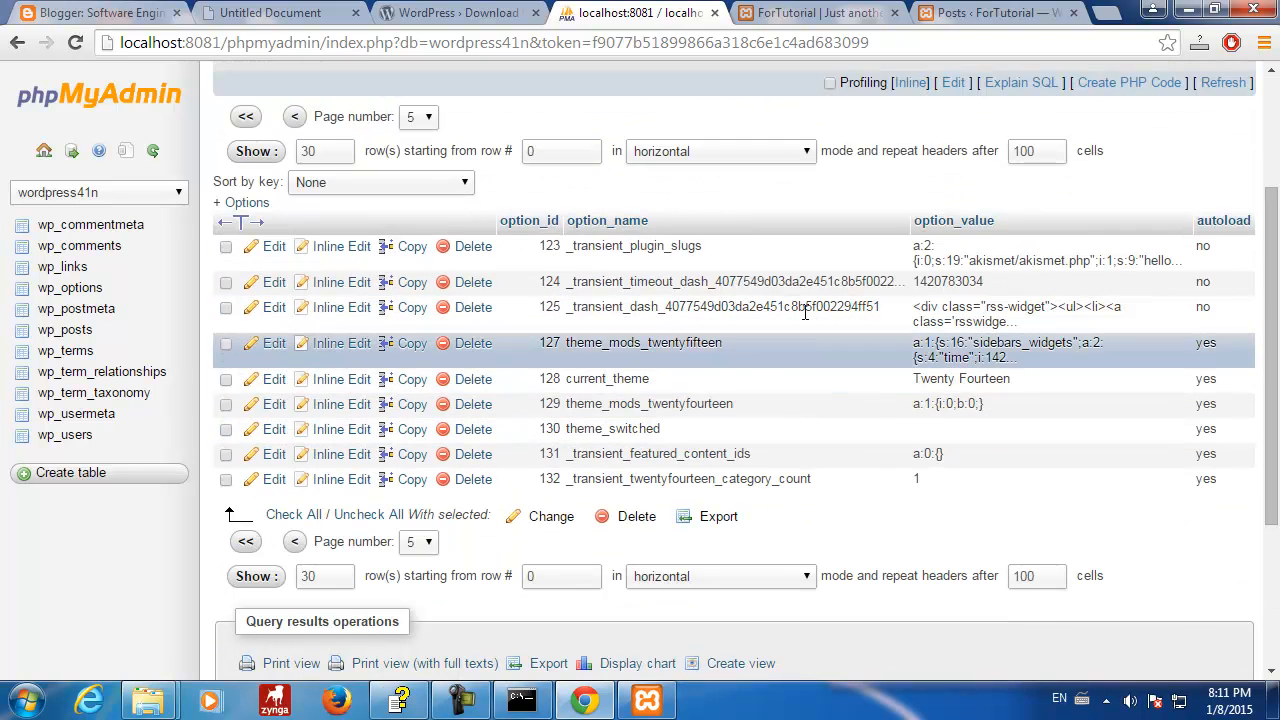
left_click(246, 541)
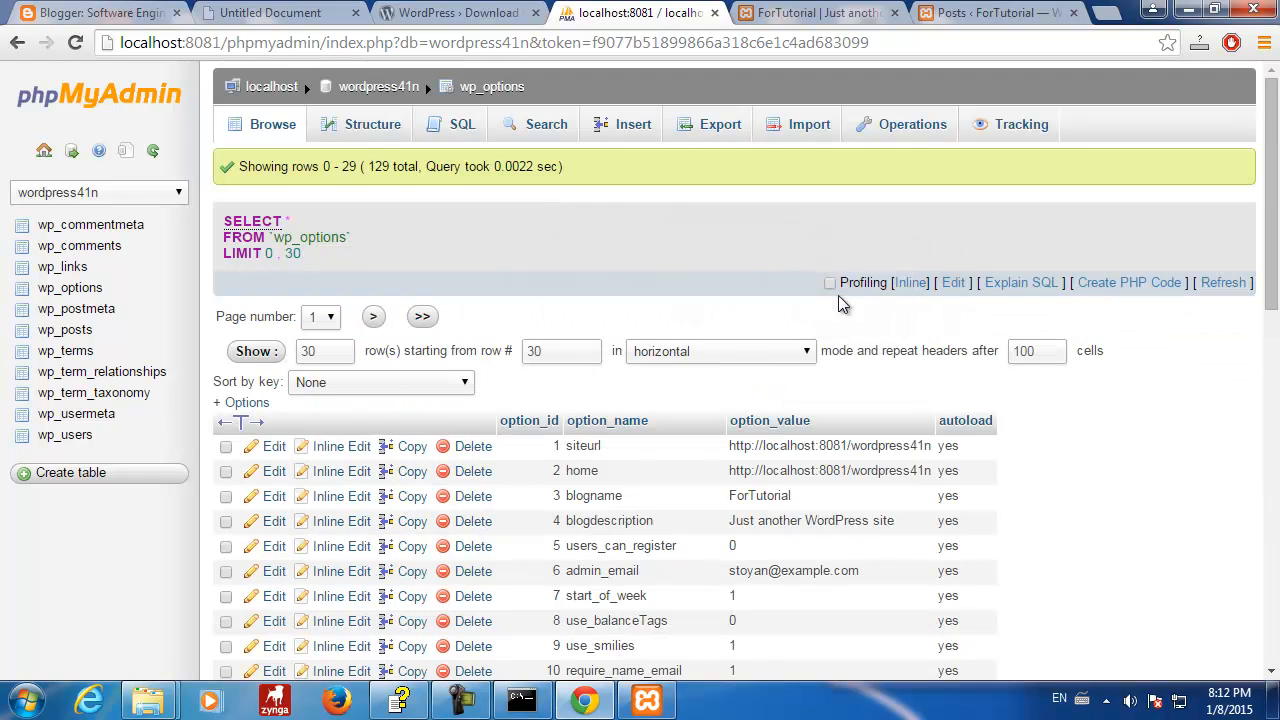
scroll(851, 432, "down", 2)
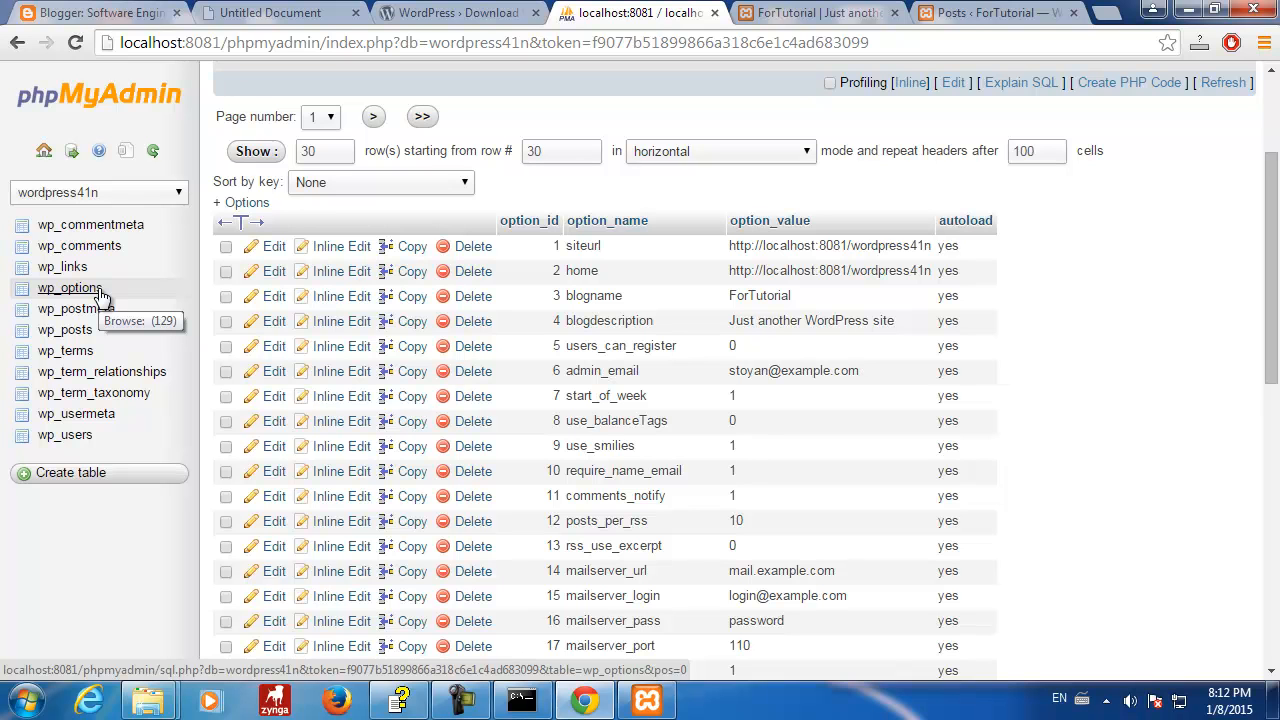
- Browse wp_posts and scroll across its columns for Hello world!, Sample Page and the Auto Draft
left_click(65, 329)
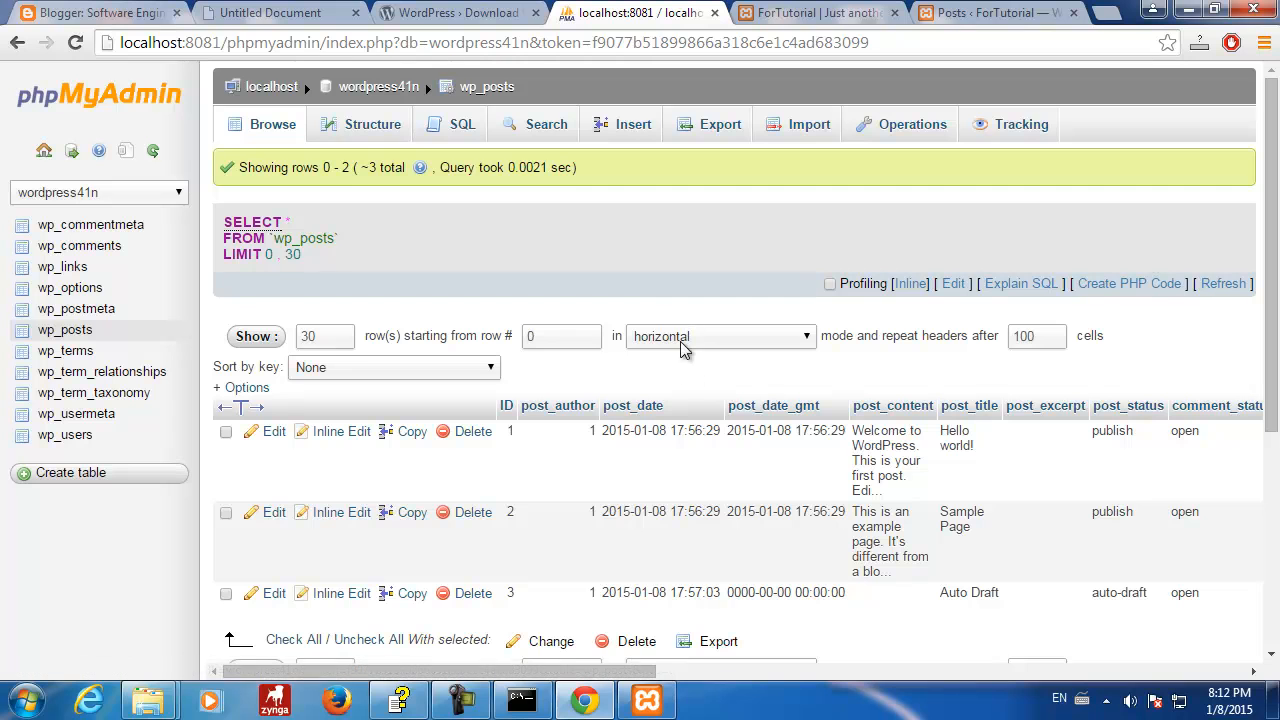
scroll(855, 381, "down", 1)
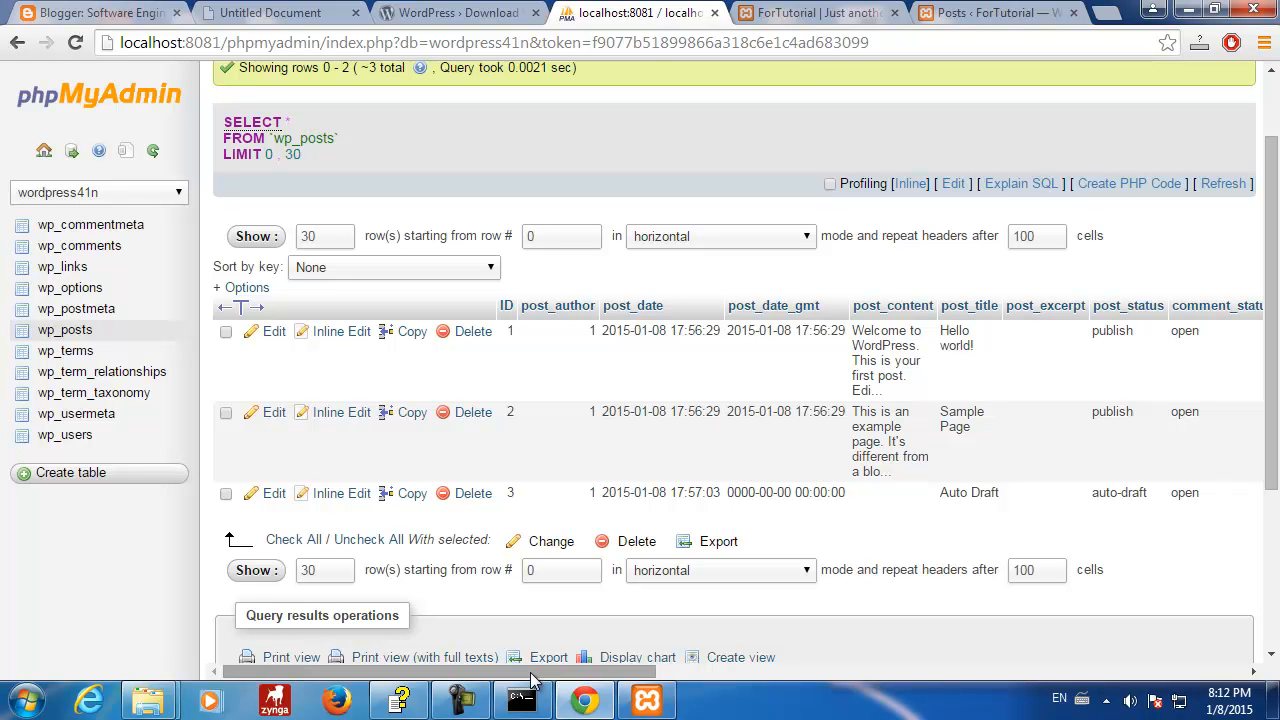
left_click_drag(532, 677, 1174, 664)
left_click_drag(1018, 657, 318, 668)
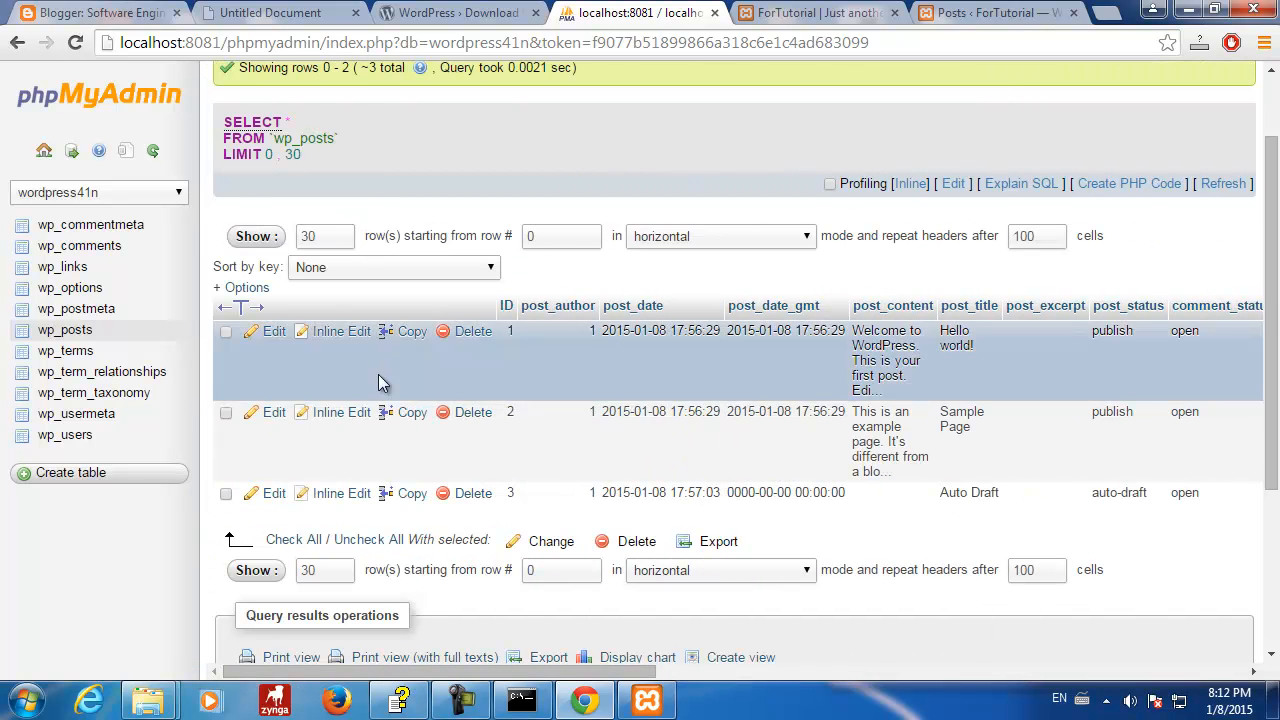
left_click_drag(500, 671, 290, 684)
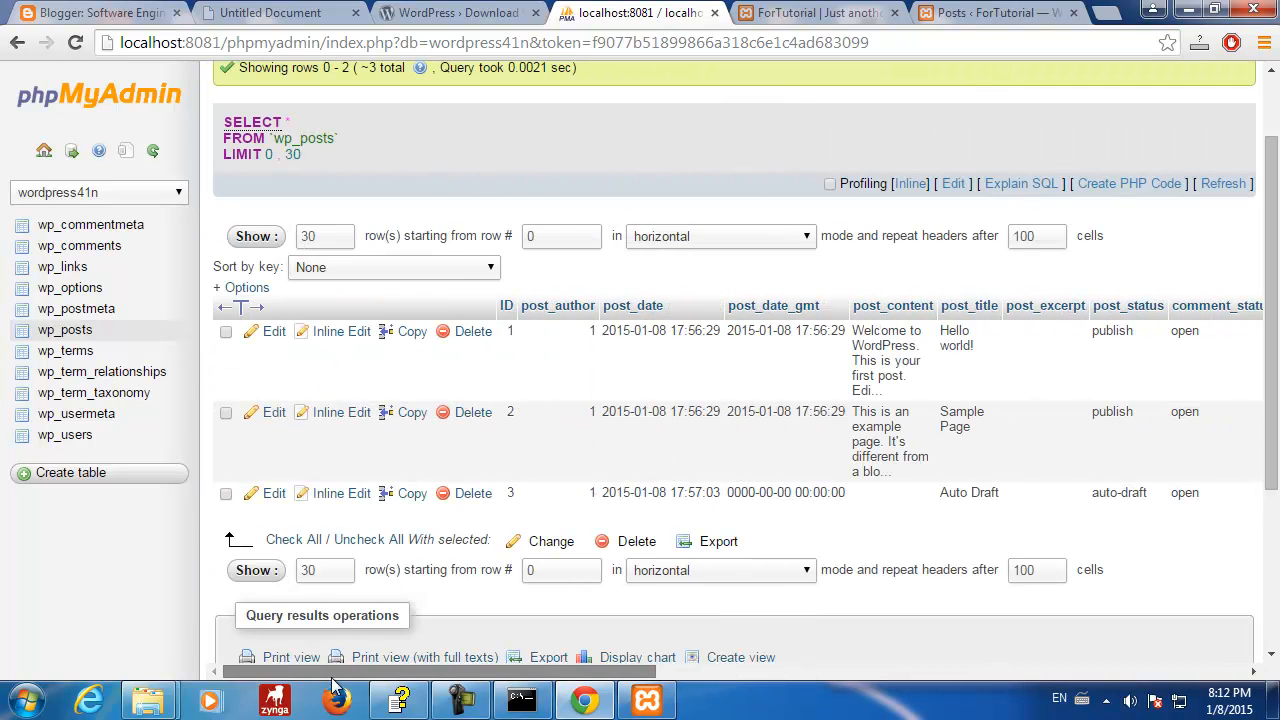
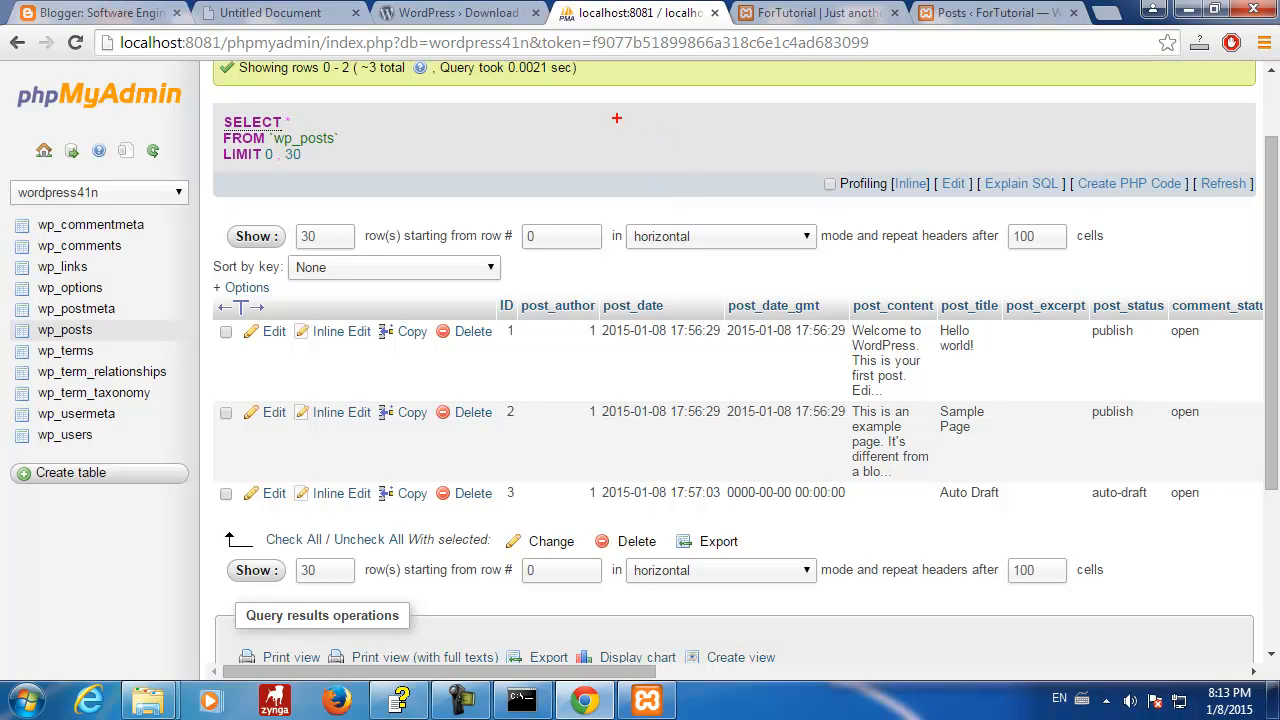
- Circle a space above the wp_posts results and write a 'text' annotation label there
left_click_drag(617, 118, 675, 190)
key("ctrl+z")
left_click_drag(630, 110, 744, 220)
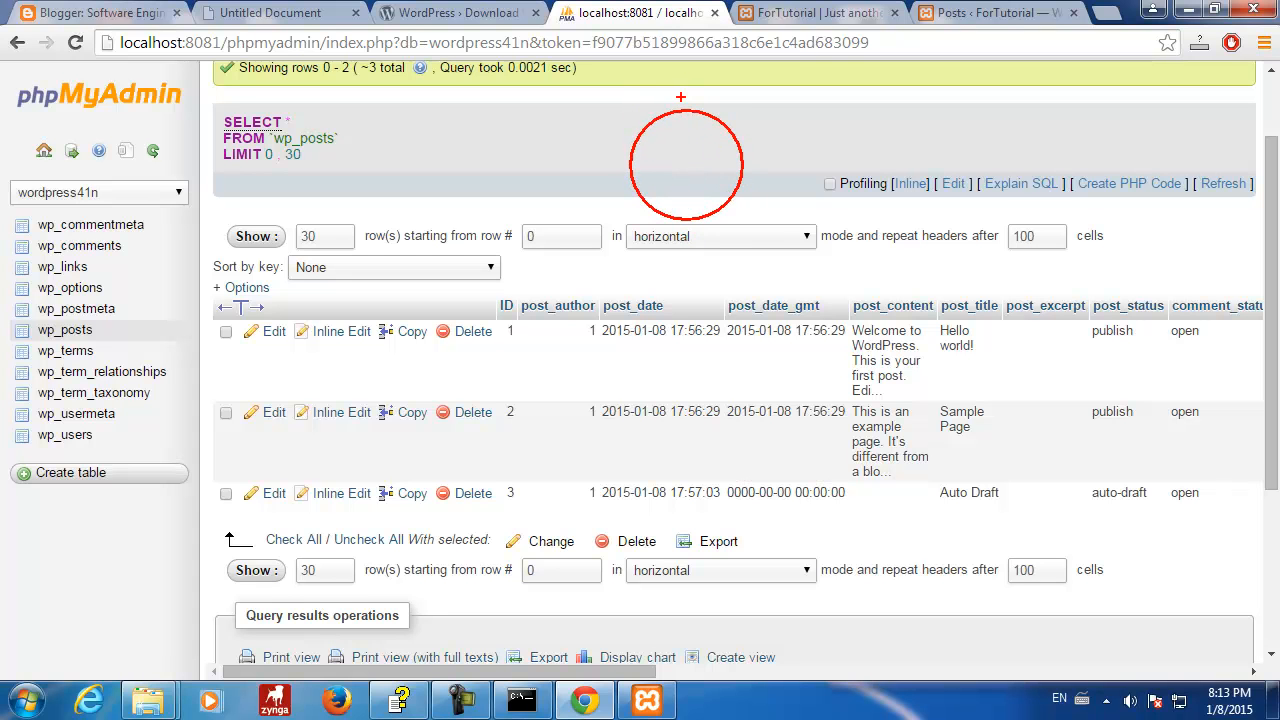
key("t")
scroll(660, 160, "down", 5)
type("text")
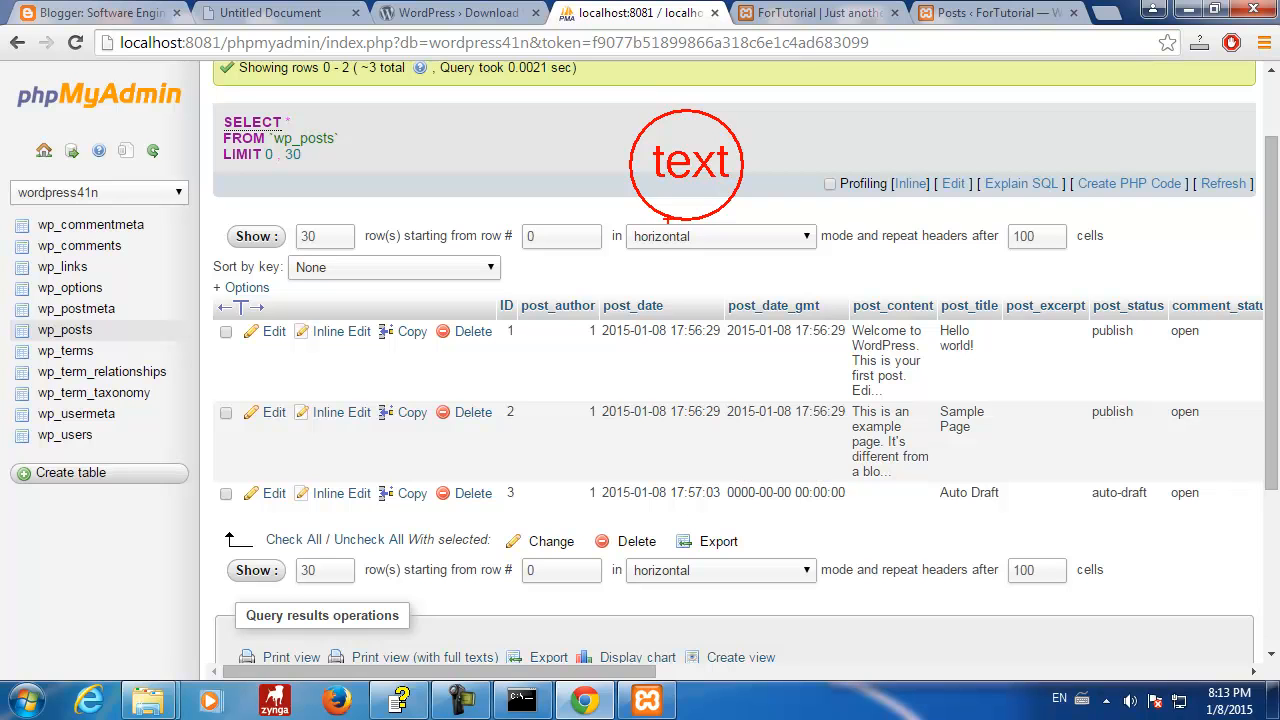
- Link the label to post_author, post_date and post_content, circling row 1's values
left_click_drag(650, 208, 552, 322)
left_click_drag(688, 218, 684, 316)
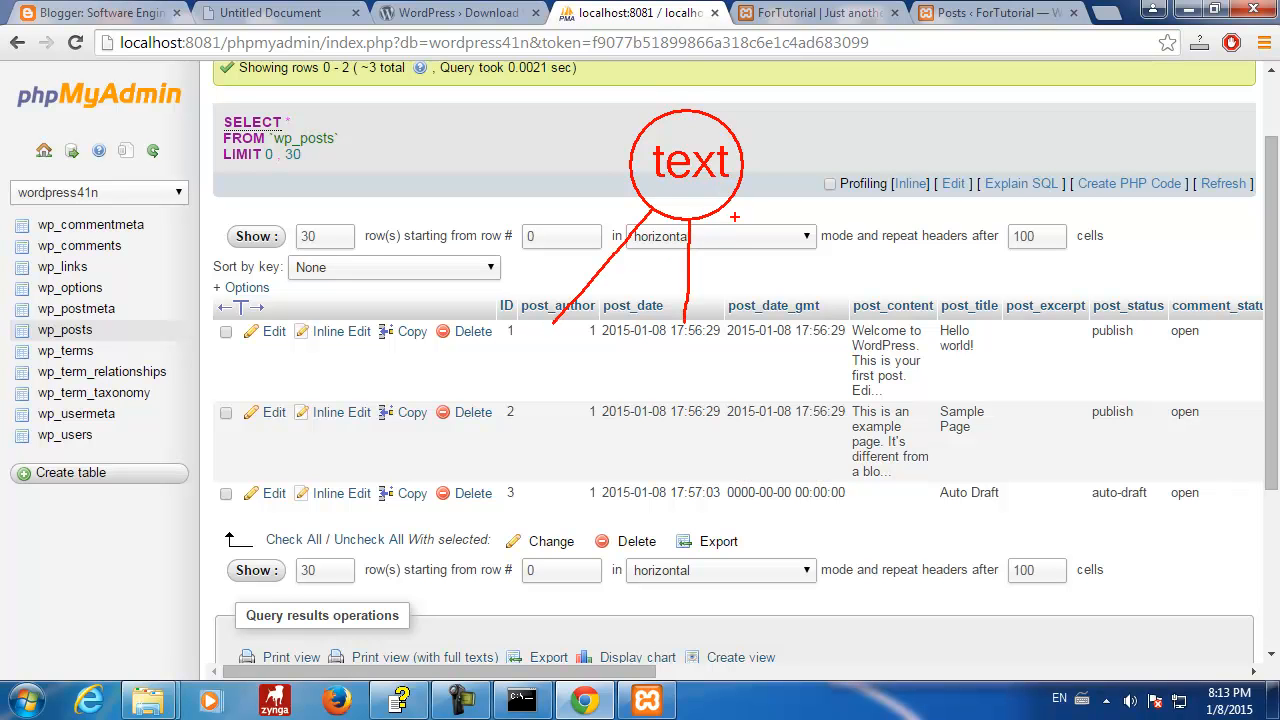
left_click_drag(734, 194, 842, 310)
mouse_move(845, 311)
left_mouse_down()
mouse_move(821, 338)
mouse_move(897, 370)
mouse_move(858, 318)
left_mouse_up()
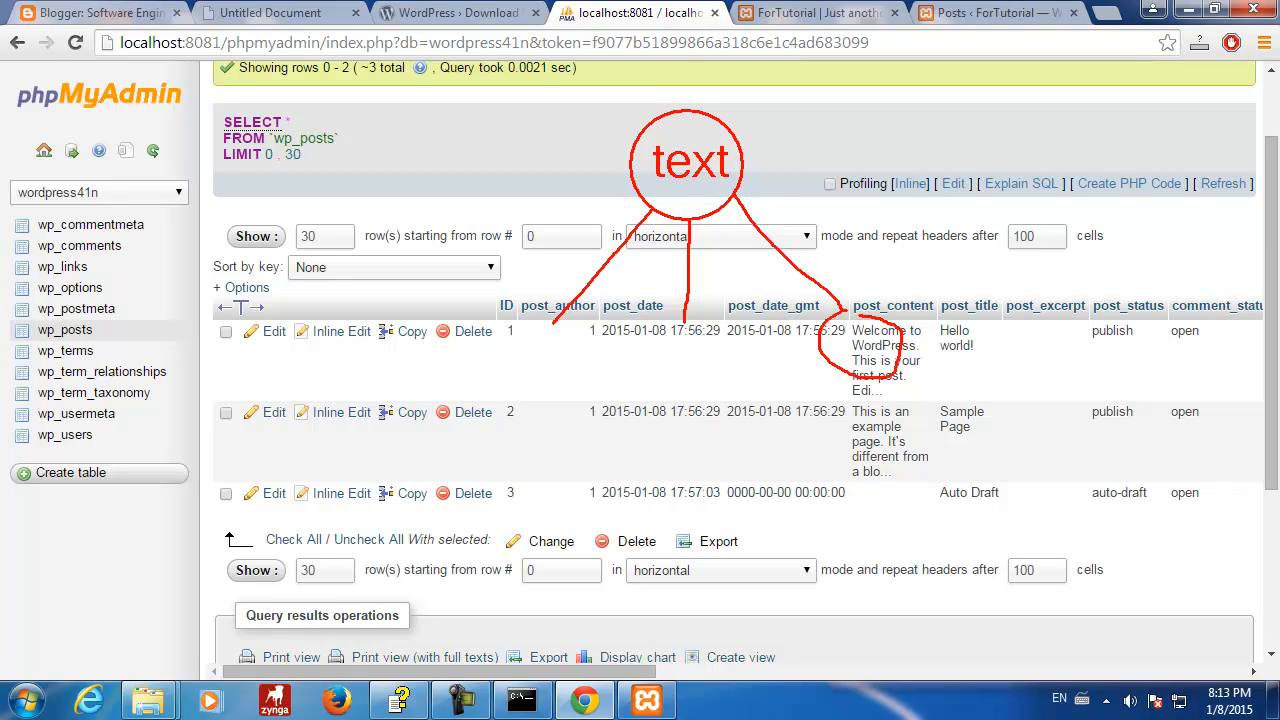
mouse_move(668, 323)
left_mouse_down()
mouse_move(672, 401)
mouse_move(736, 330)
mouse_move(686, 323)
left_mouse_up()
mouse_move(569, 324)
left_mouse_down()
mouse_move(512, 326)
mouse_move(500, 379)
mouse_move(558, 323)
left_mouse_up()
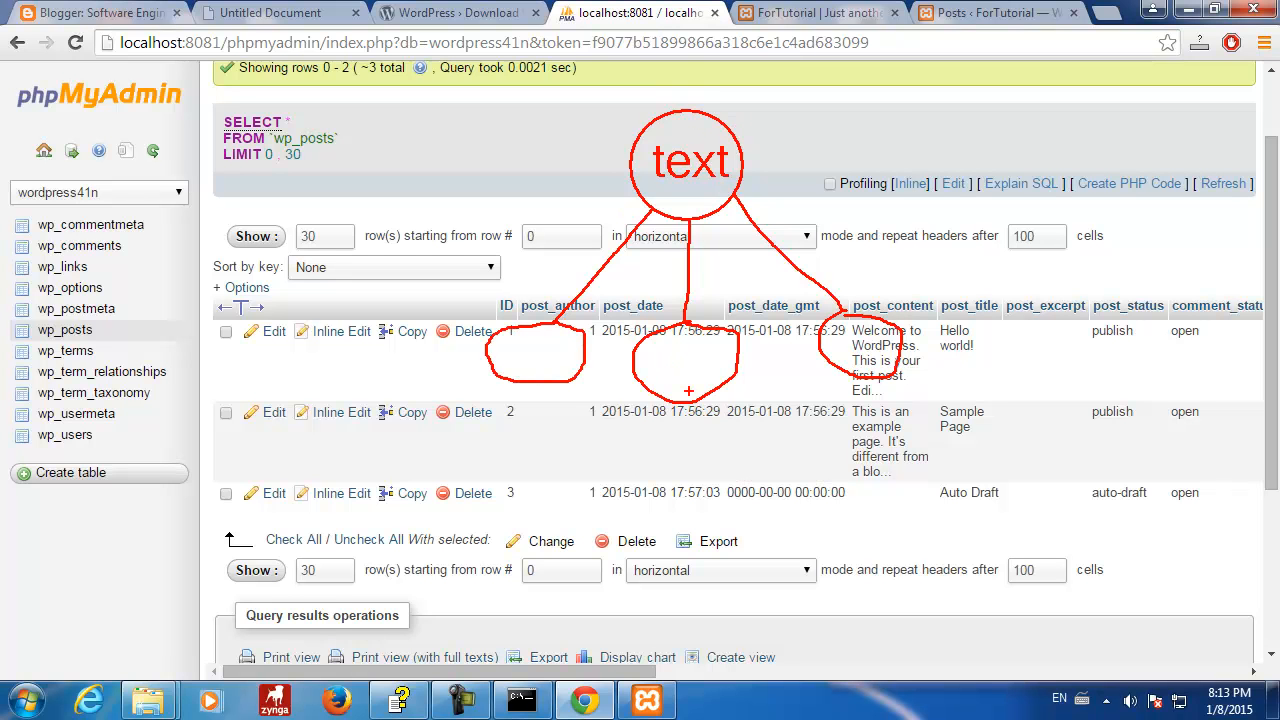
mouse_move(712, 389)
left_mouse_down()
mouse_move(734, 418)
mouse_move(745, 404)
mouse_move(760, 412)
left_mouse_up()
- Add 'superclass' and 'subclass' annotation labels, then clear all annotations
left_click_drag(737, 130, 786, 117)
left_click_drag(745, 155, 822, 153)
left_click_drag(839, 104, 839, 148)
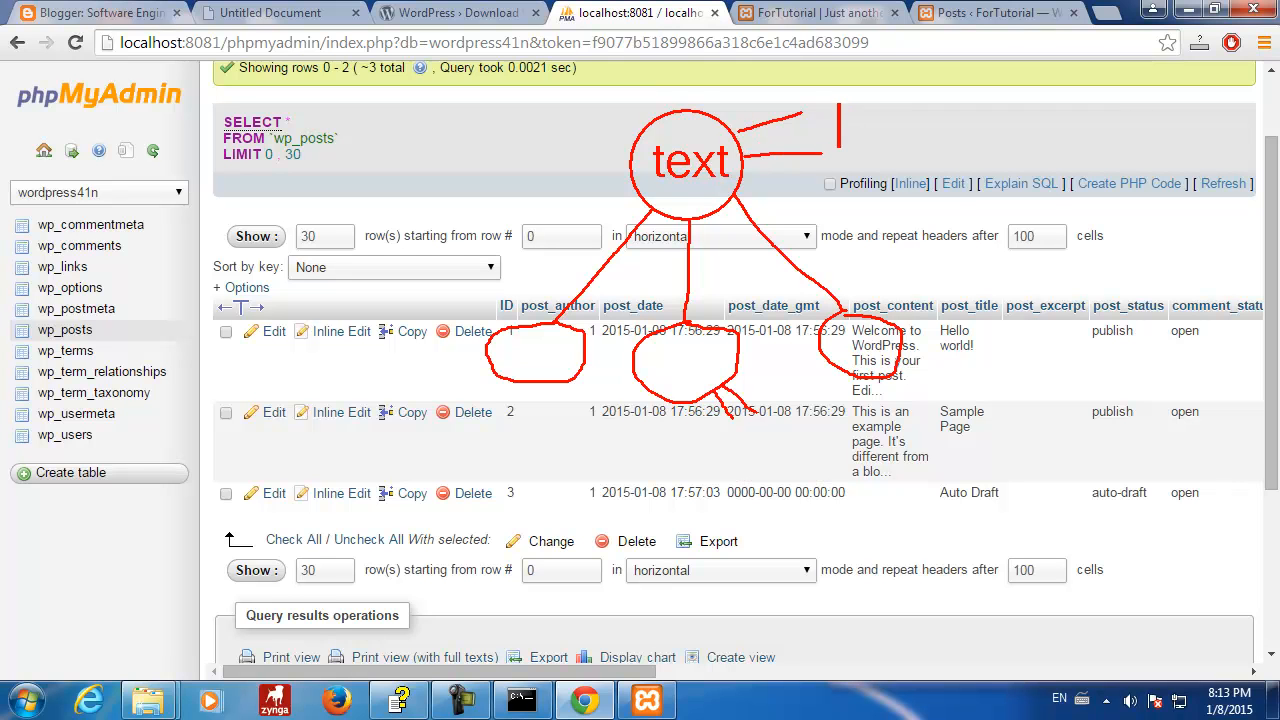
type("superclass")
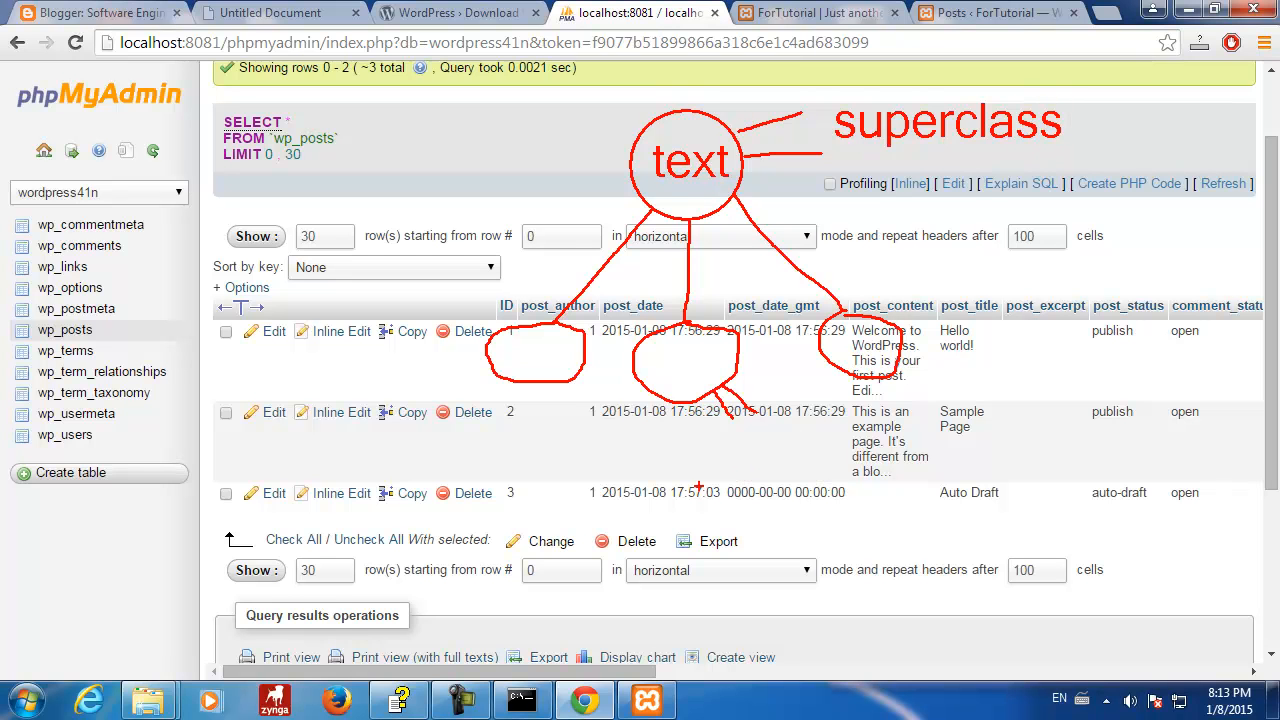
left_click_drag(691, 450, 691, 492)
type("subclass")
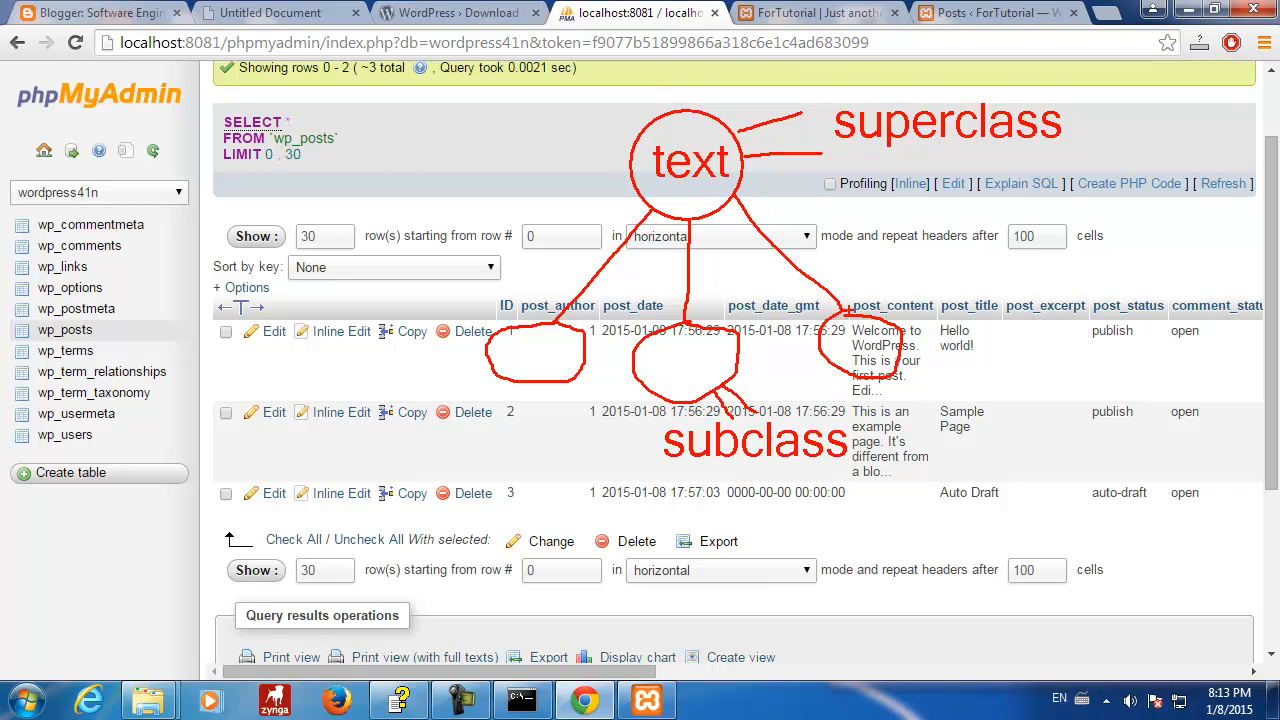
key("Escape")
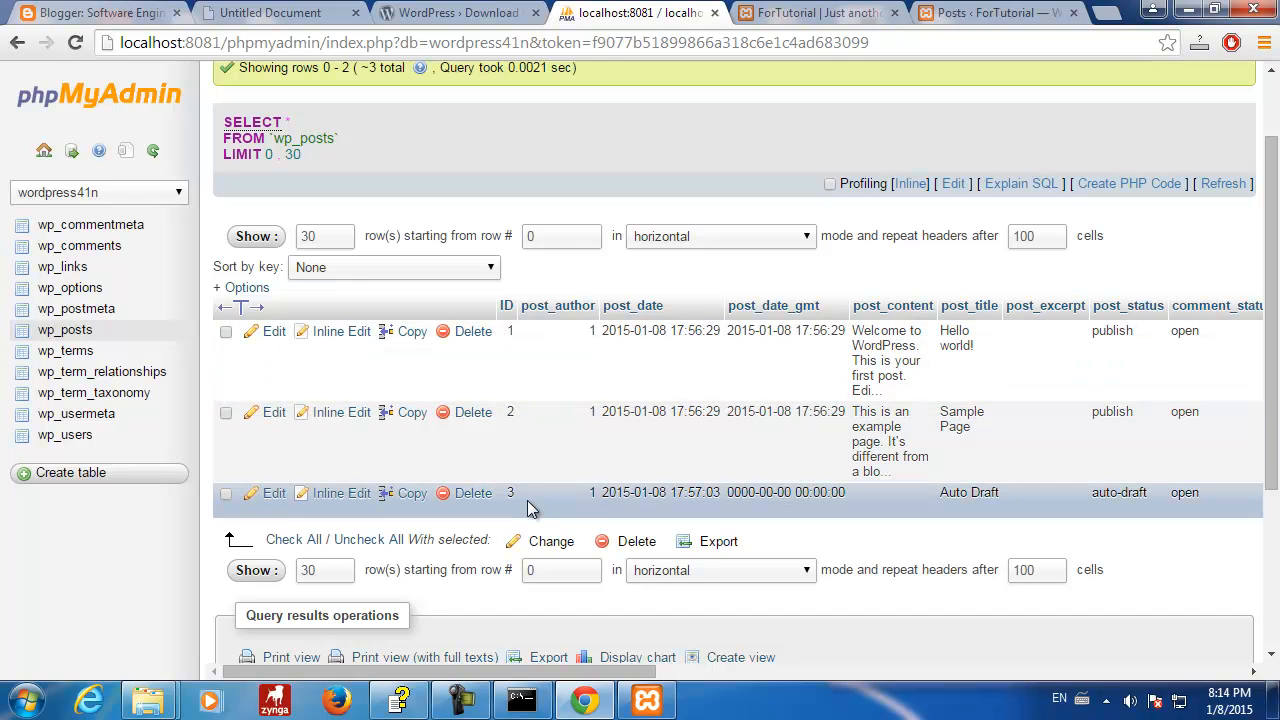
- Scroll the results right until post_type and comment_count show post, page, post
left_click_drag(529, 672, 601, 671)
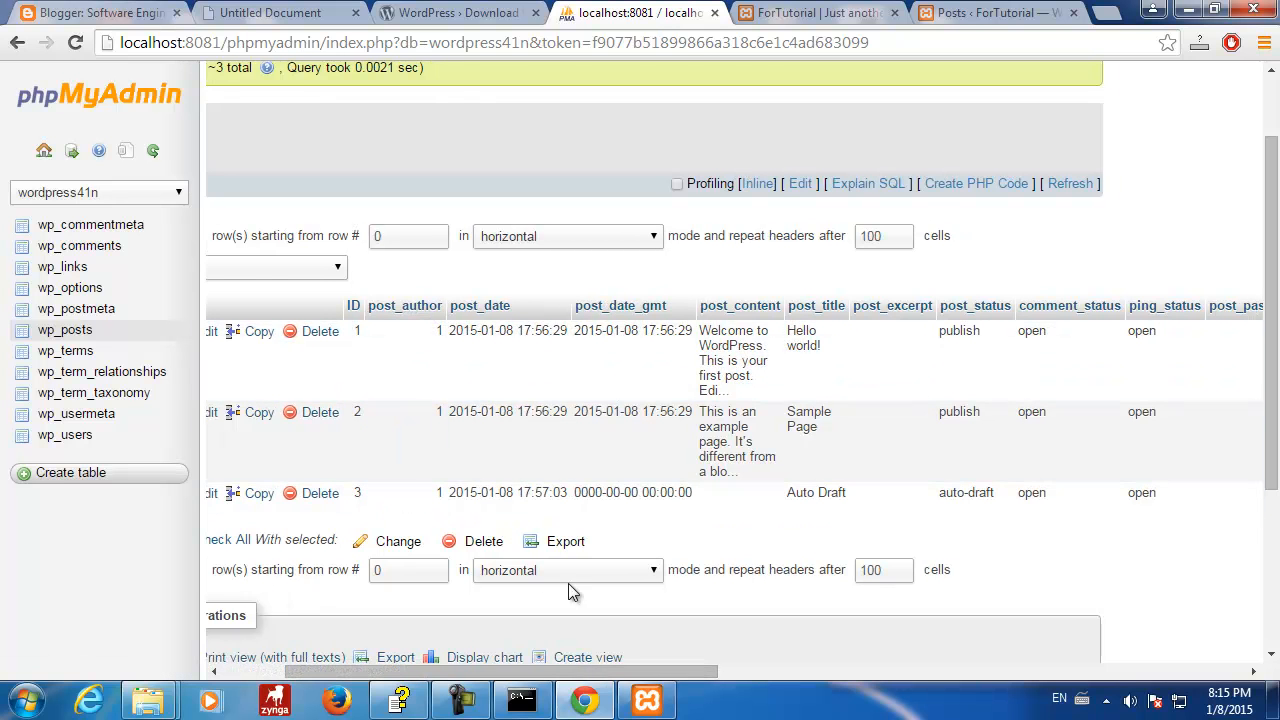
left_click_drag(537, 680, 597, 676)
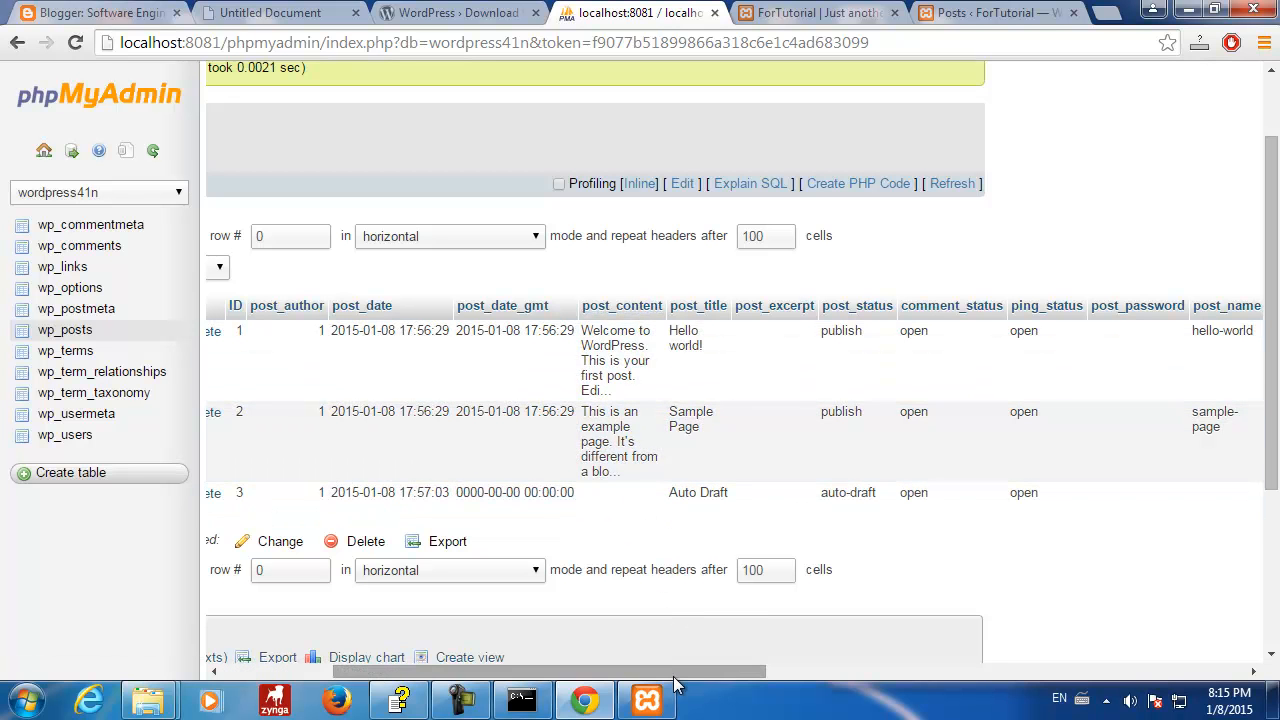
left_click_drag(684, 676, 732, 683)
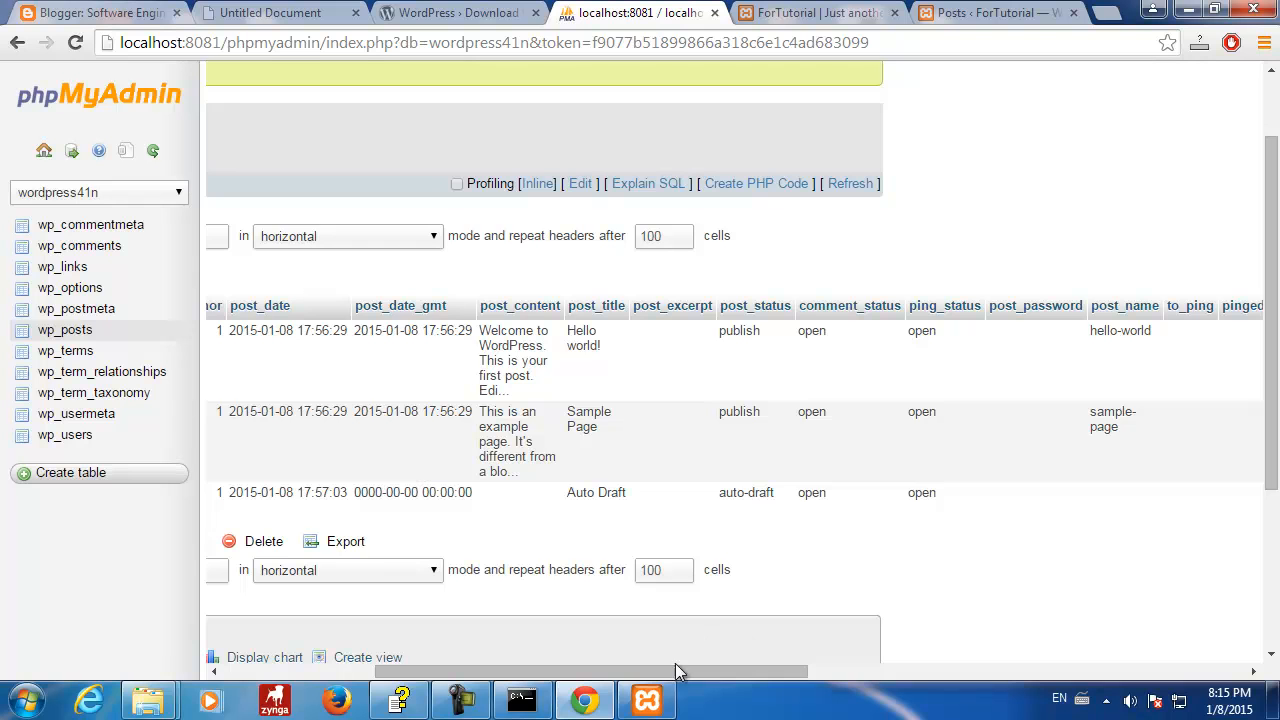
left_click_drag(704, 676, 809, 680)
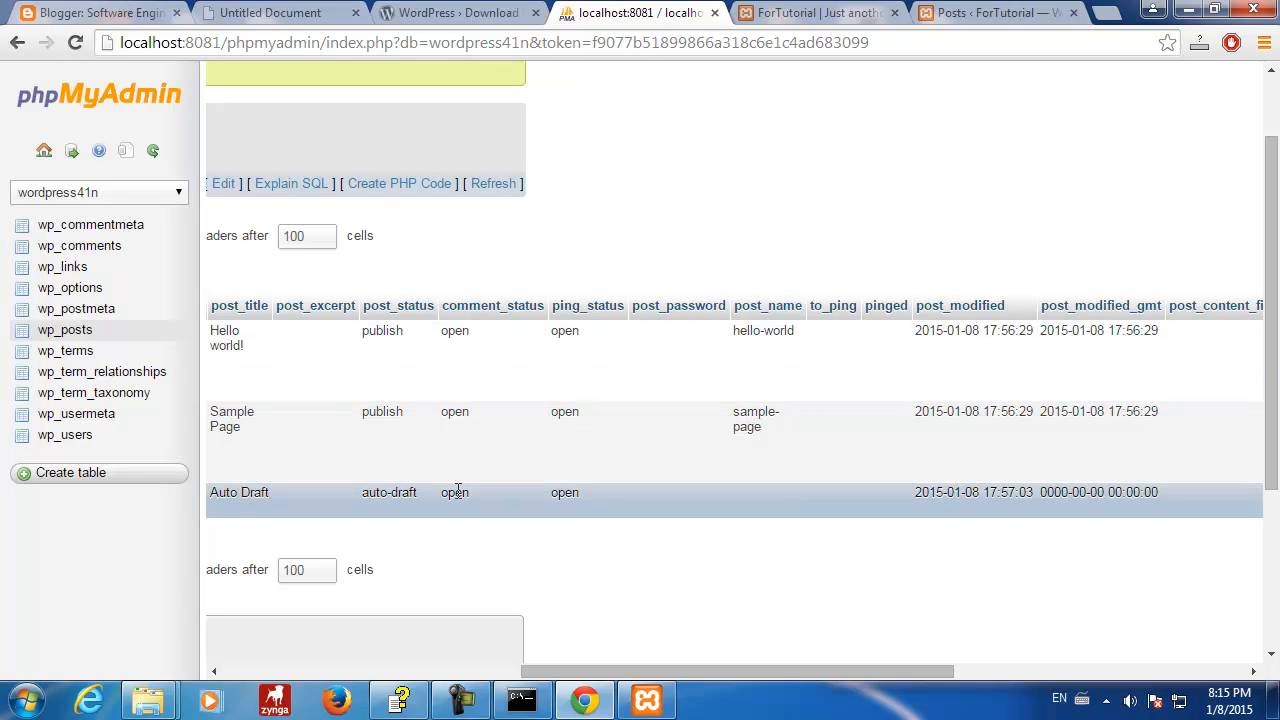
left_click_drag(711, 669, 830, 690)
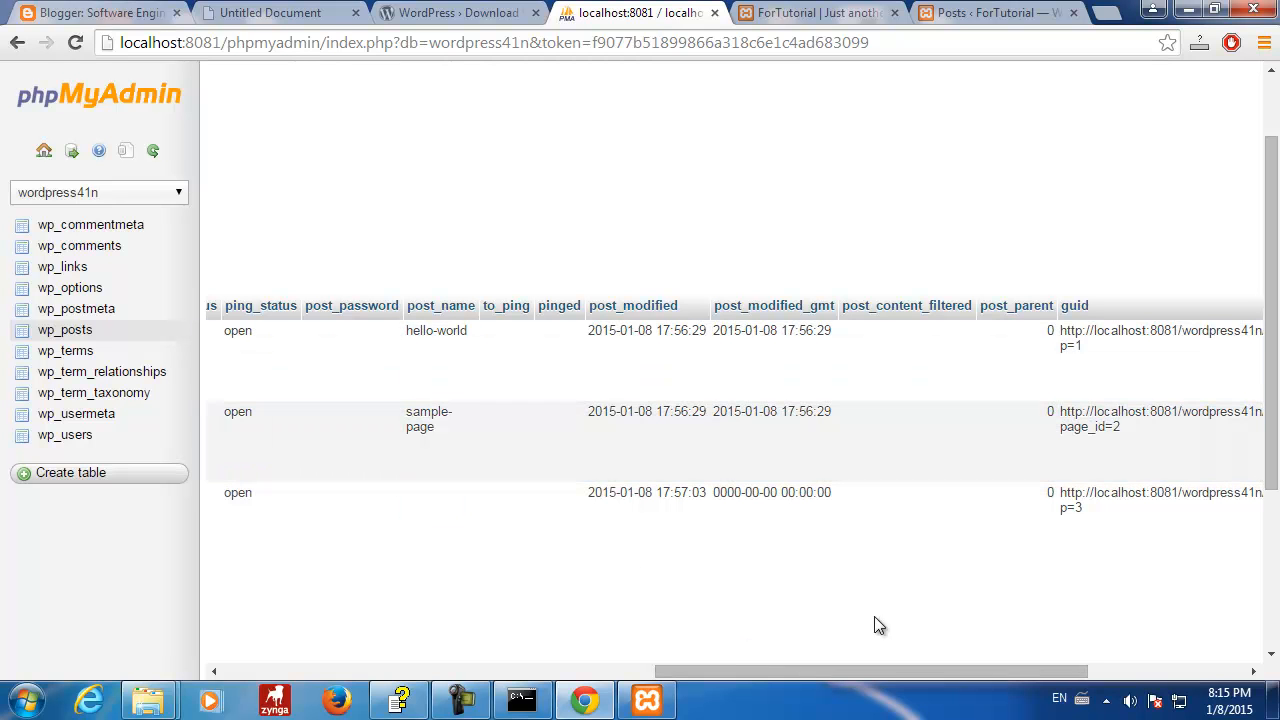
left_click_drag(797, 672, 922, 668)
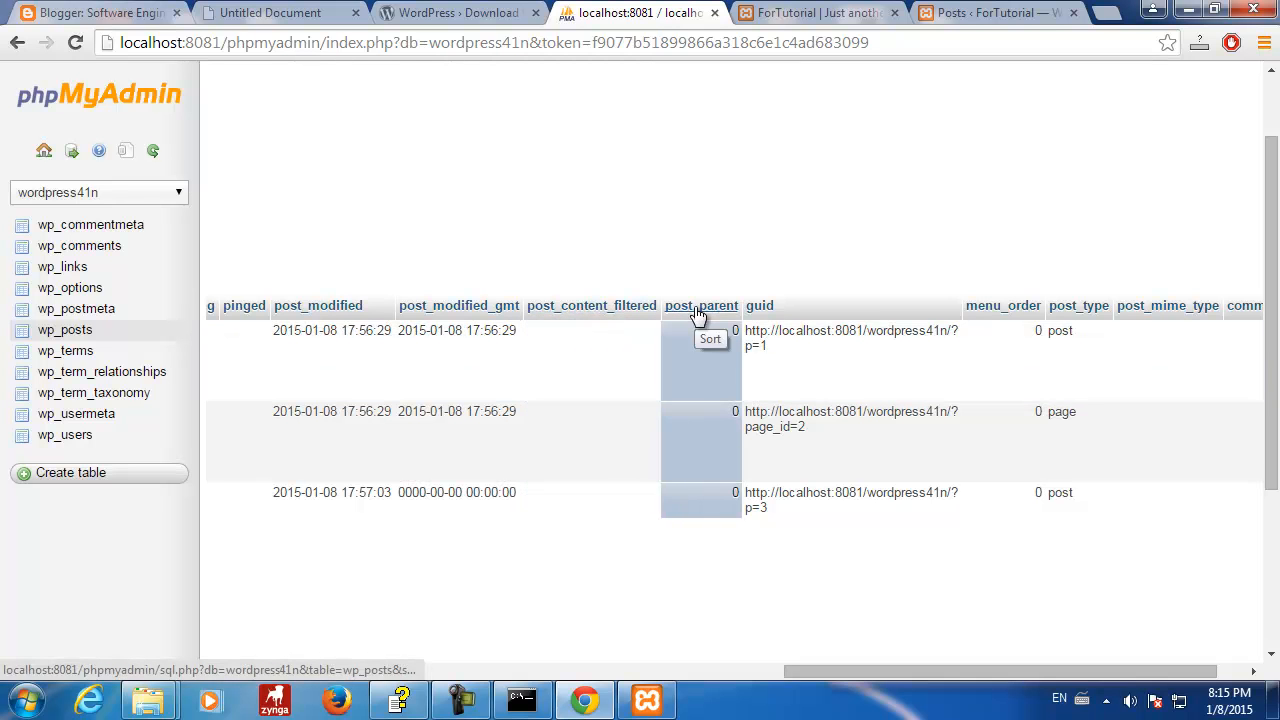
left_click_drag(960, 680, 1005, 677)
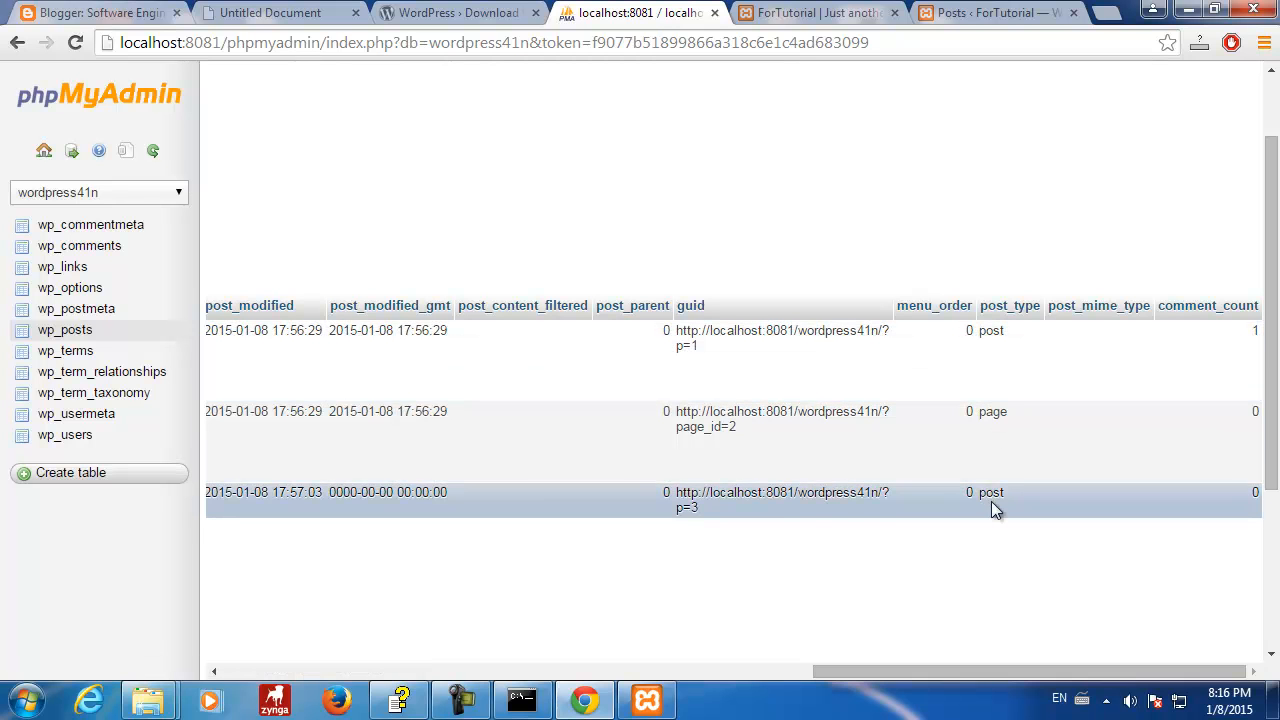
double_click(982, 329)
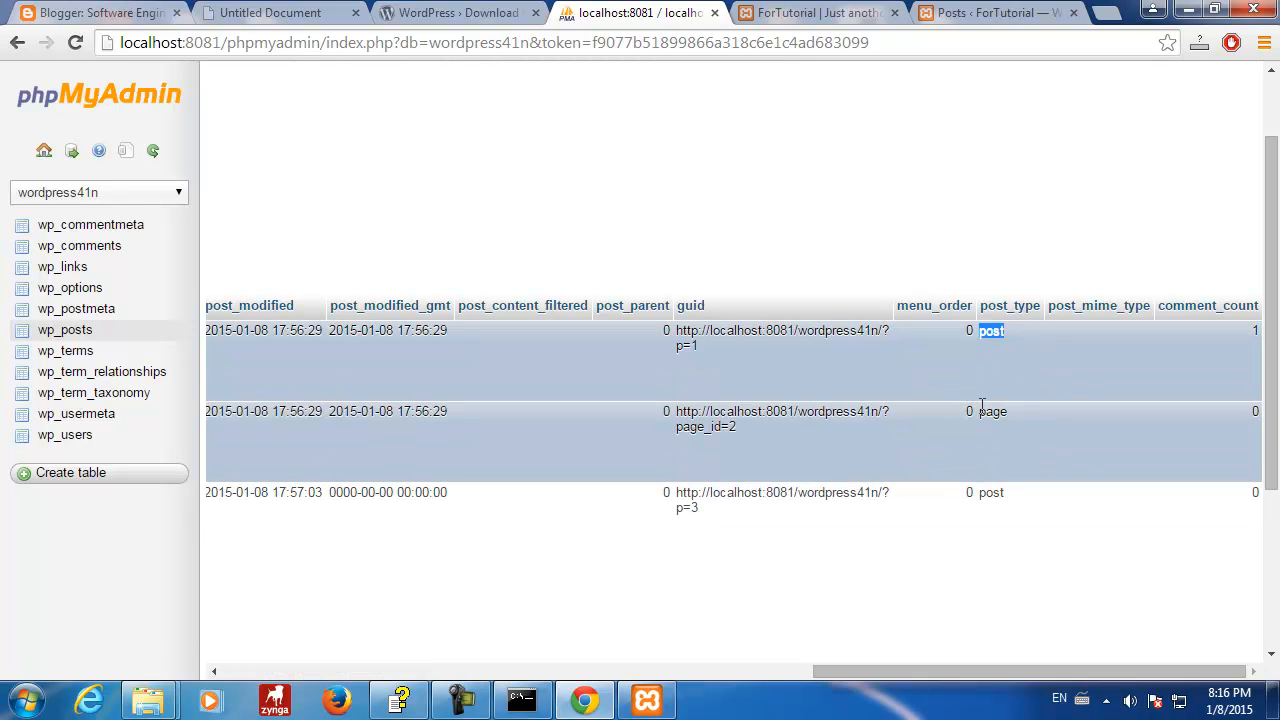
left_click_drag(980, 411, 1011, 415)
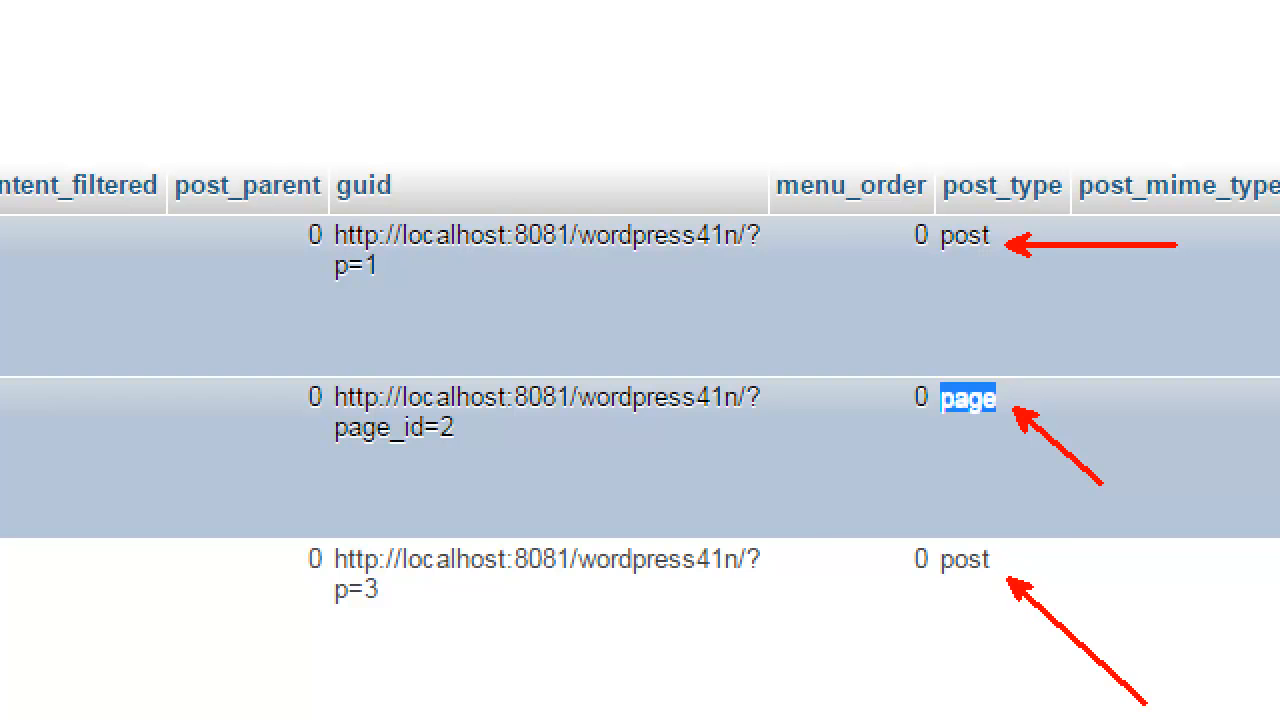
mouse_move(948, 378)
left_mouse_down()
mouse_move(940, 449)
mouse_move(1020, 424)
mouse_move(958, 366)
mouse_move(934, 378)
left_mouse_up()
mouse_move(943, 203)
left_mouse_down()
mouse_move(920, 232)
mouse_move(1005, 272)
mouse_move(982, 212)
mouse_move(944, 213)
left_mouse_up()
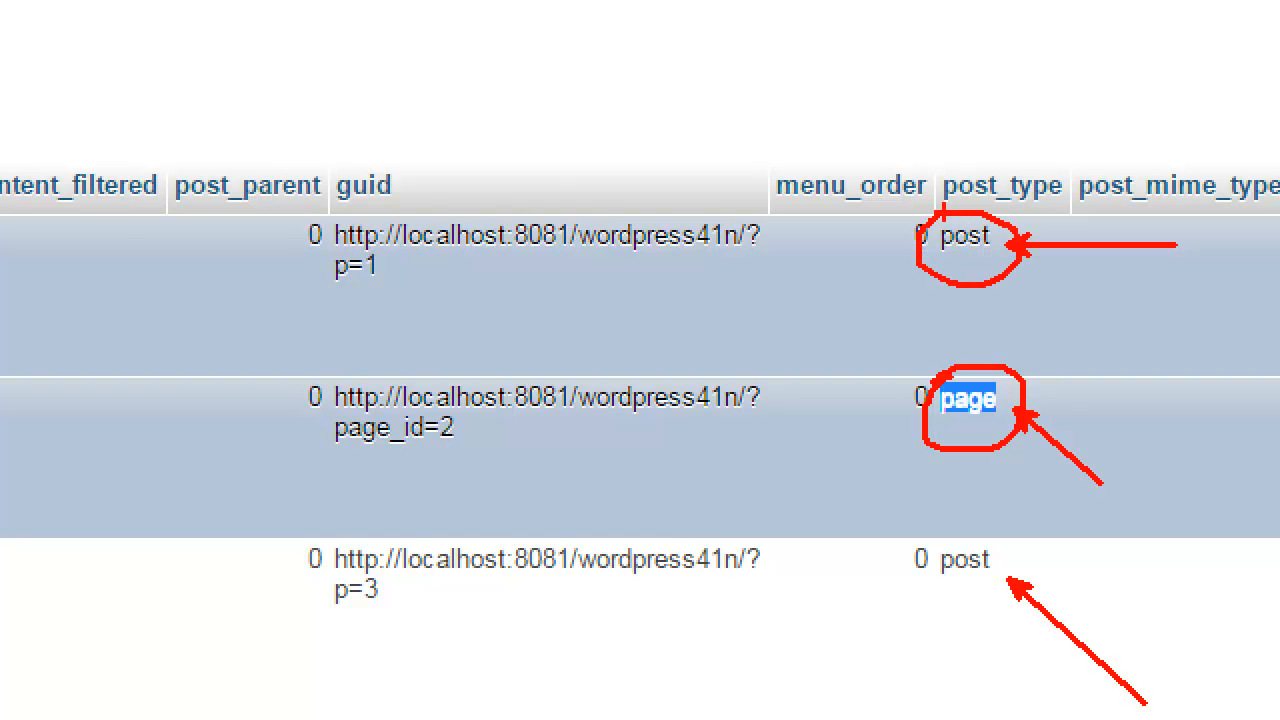
key("Escape")
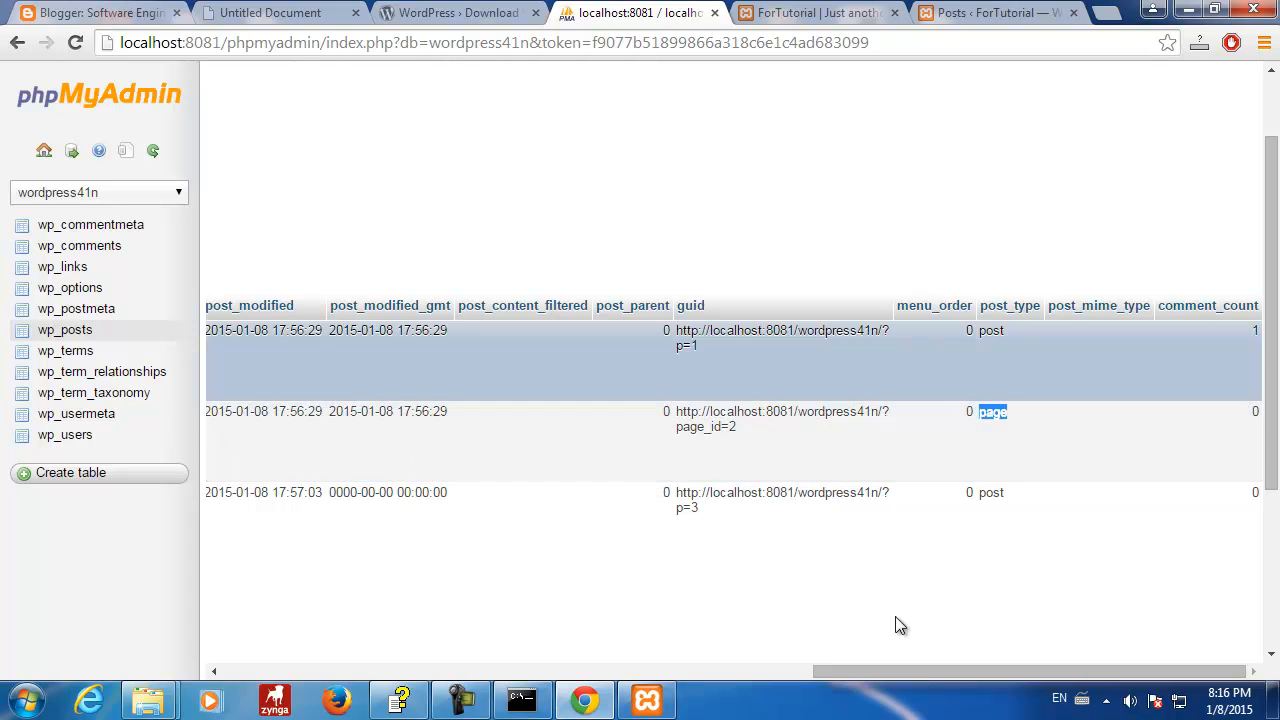
left_click_drag(855, 667, 1018, 672)
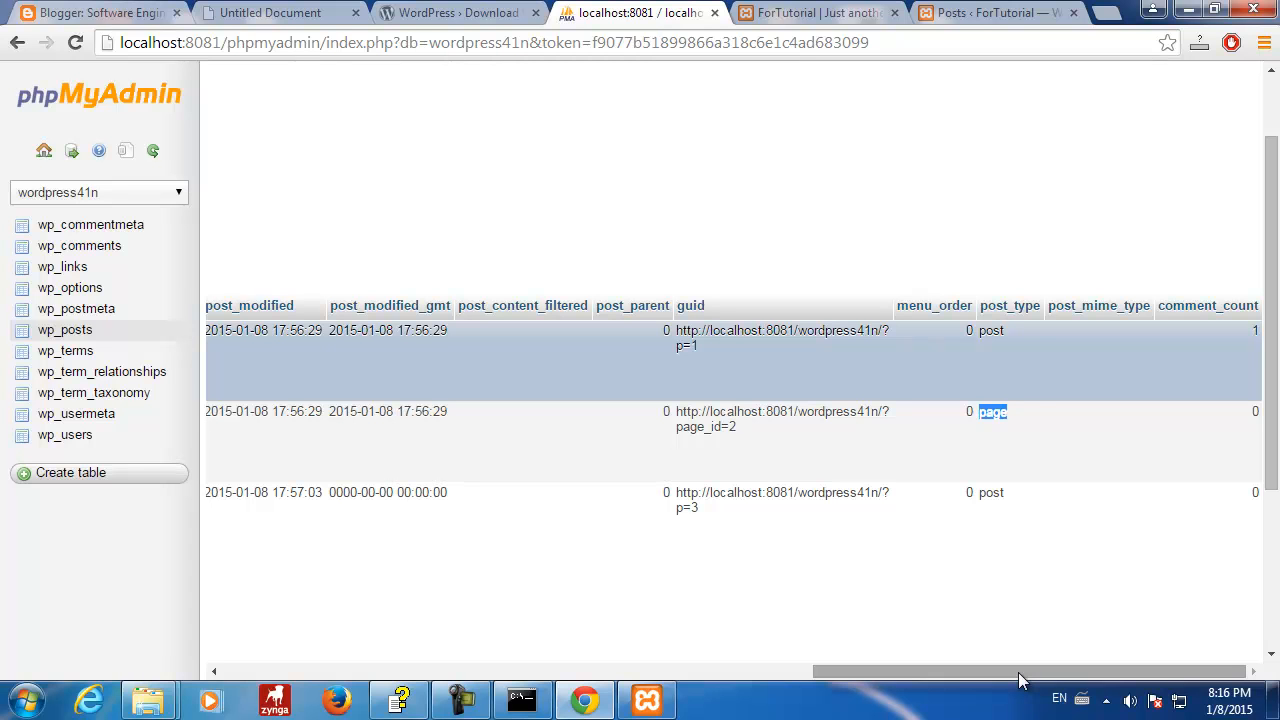
left_click(996, 334)
double_click(996, 334)
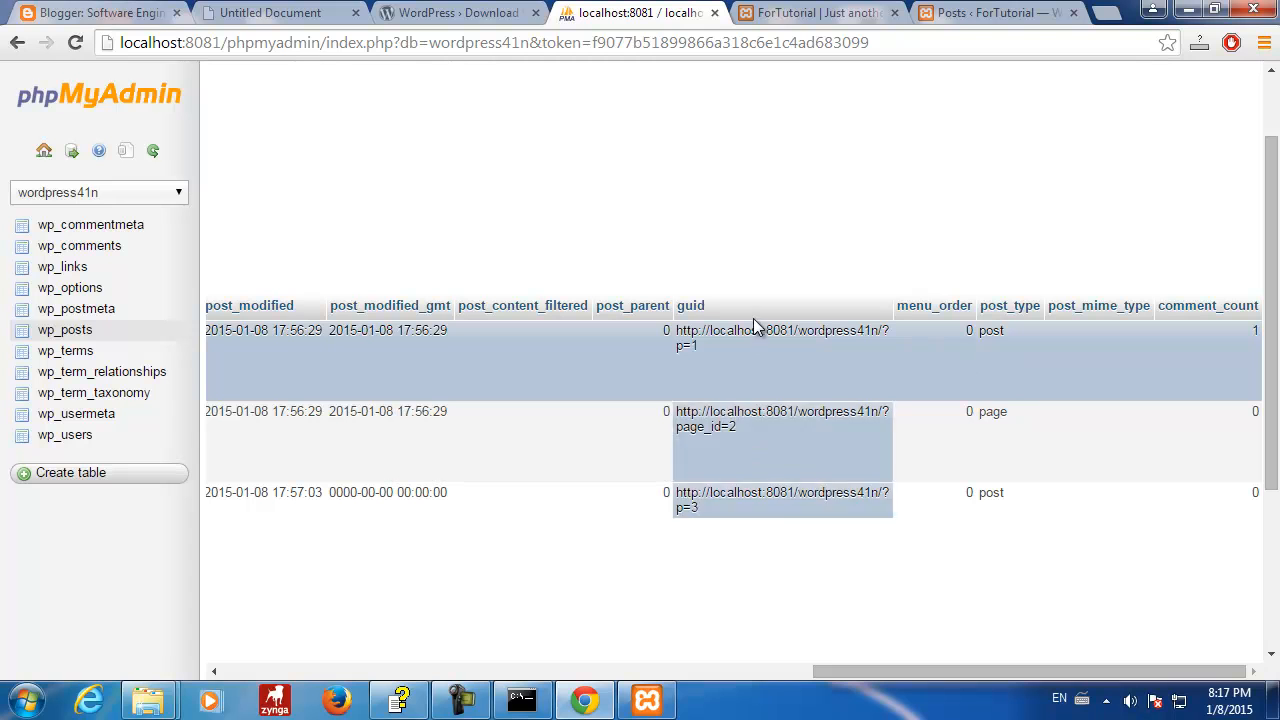
left_click_drag(963, 677, 1149, 670)
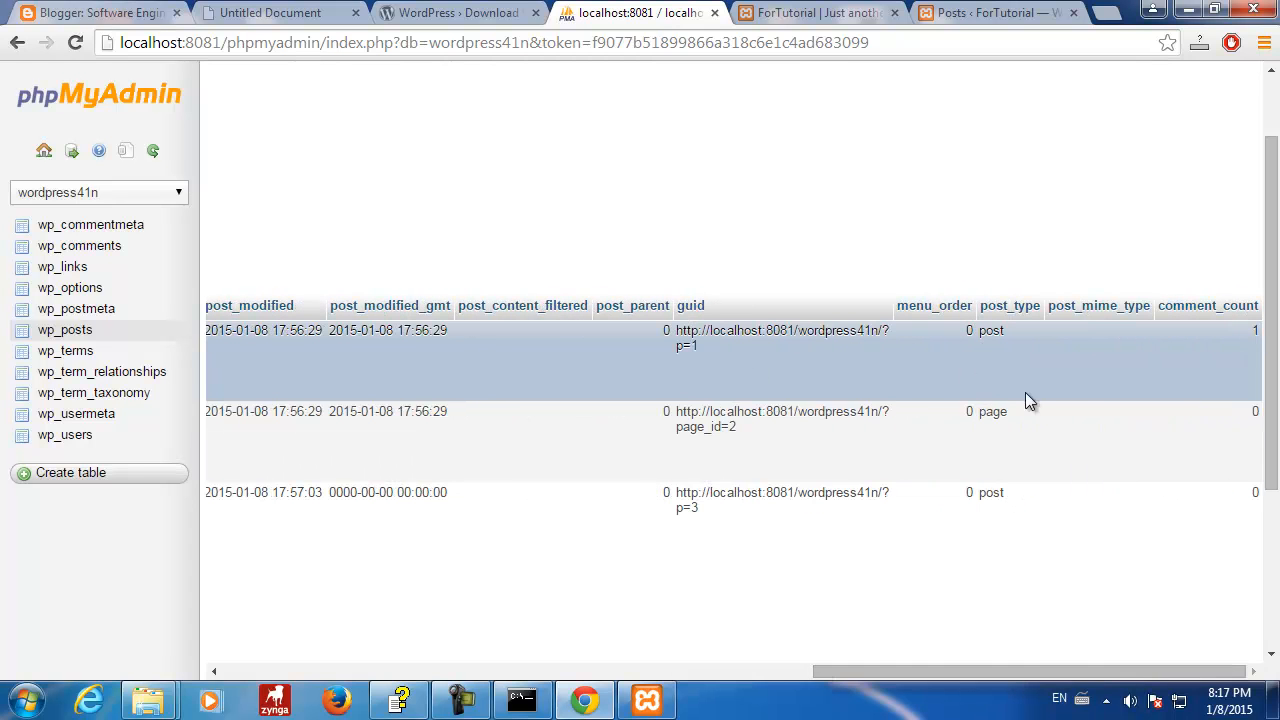
left_click_drag(980, 416, 1014, 413)
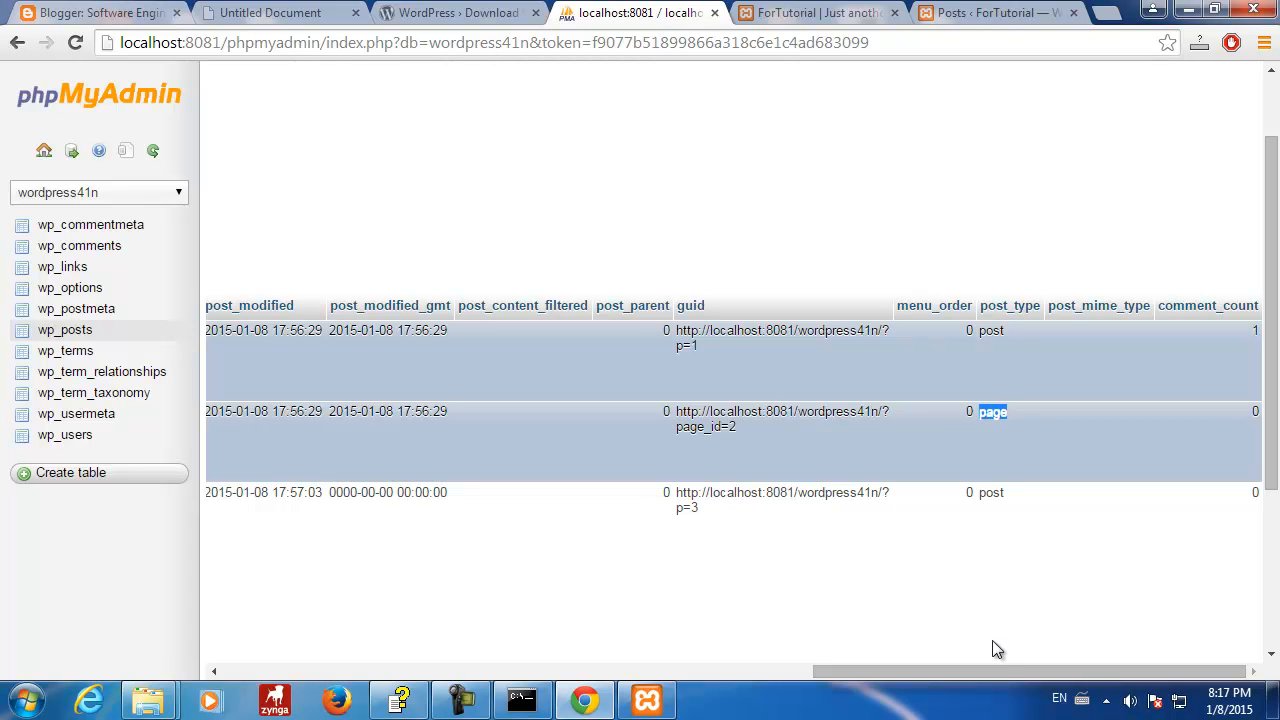
- Check the ForTutorial Sample Page and home page showing only Hello world!, then return to phpMyAdmin
left_click(817, 14)
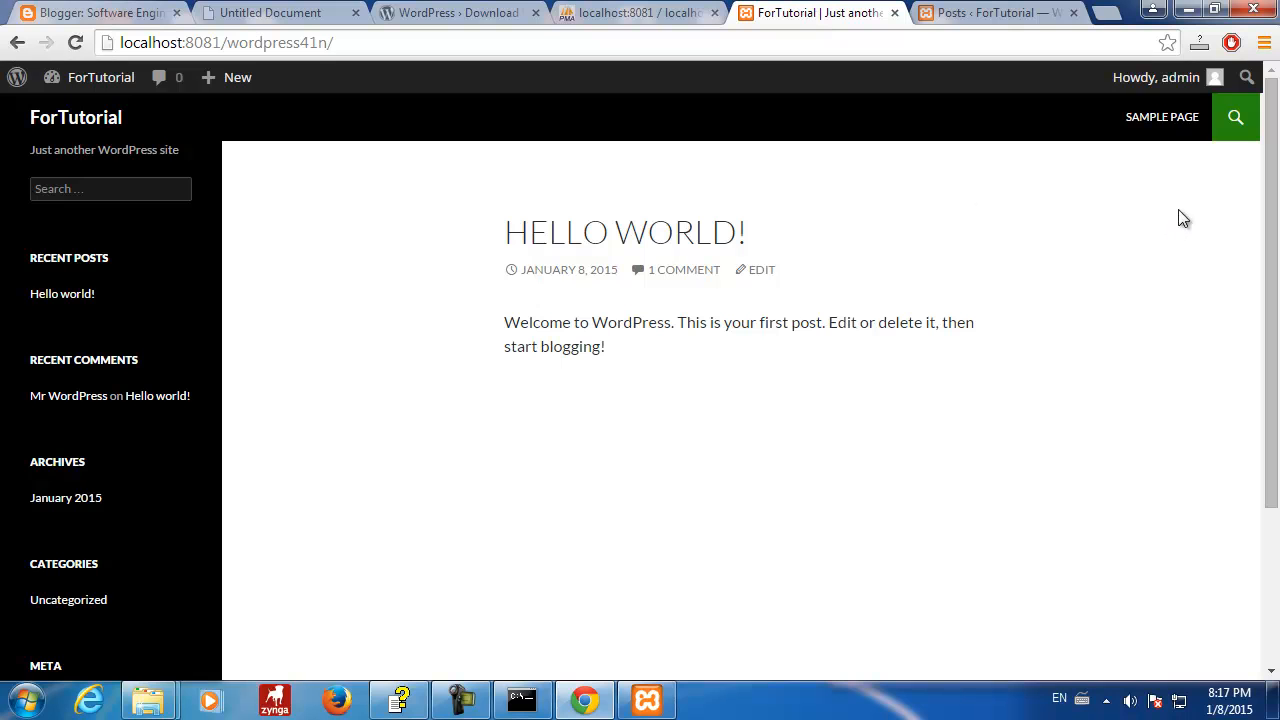
left_click(1177, 121)
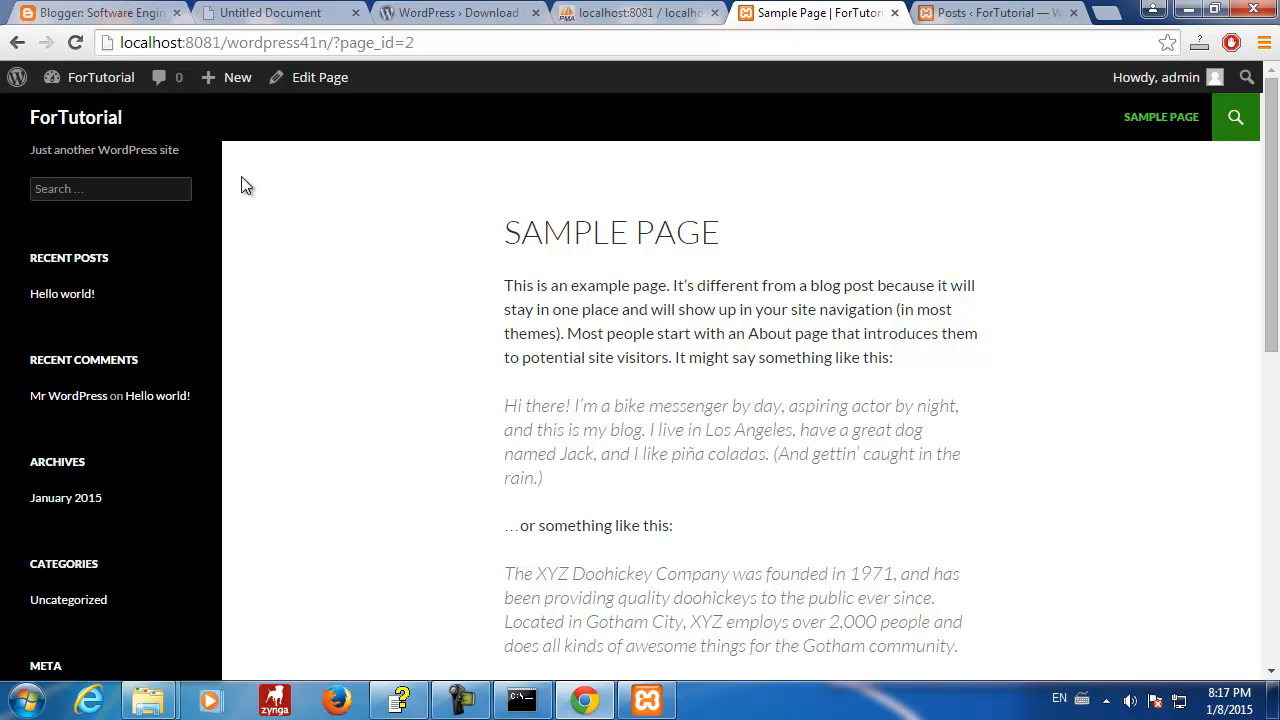
left_click(57, 133)
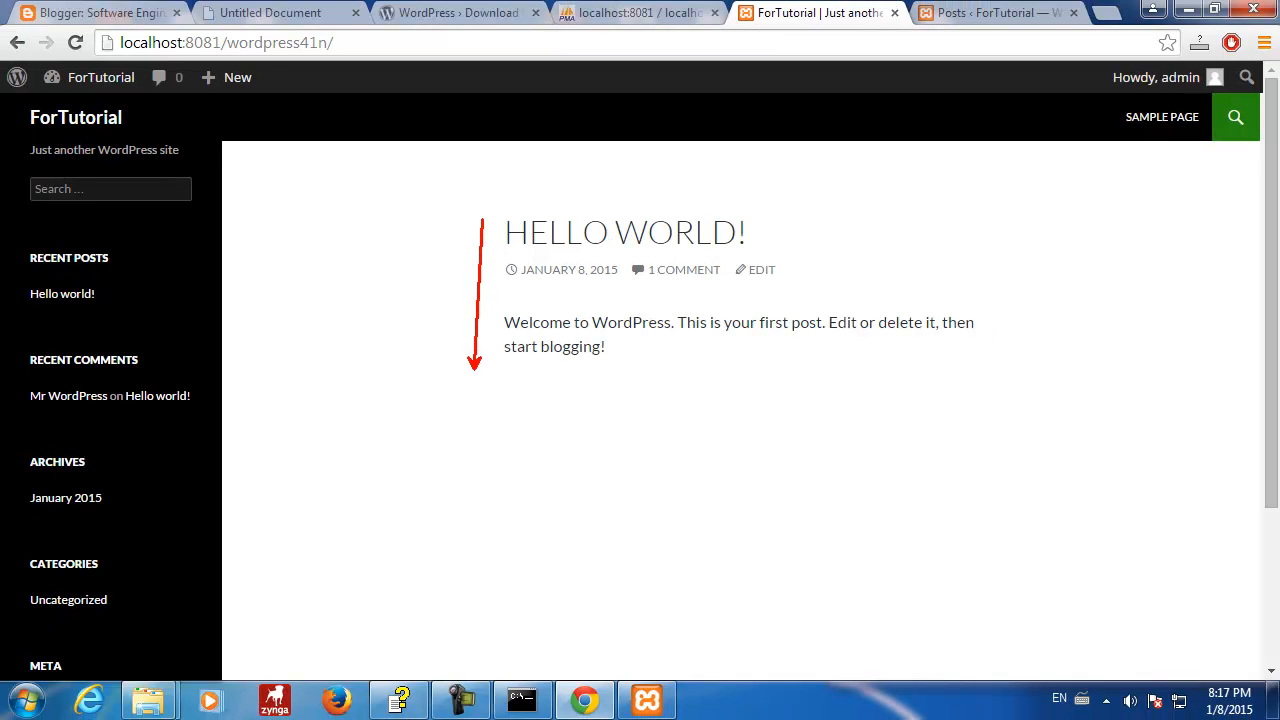
mouse_move(506, 369)
left_mouse_down()
mouse_move(943, 375)
mouse_move(914, 221)
mouse_move(648, 196)
left_mouse_up()
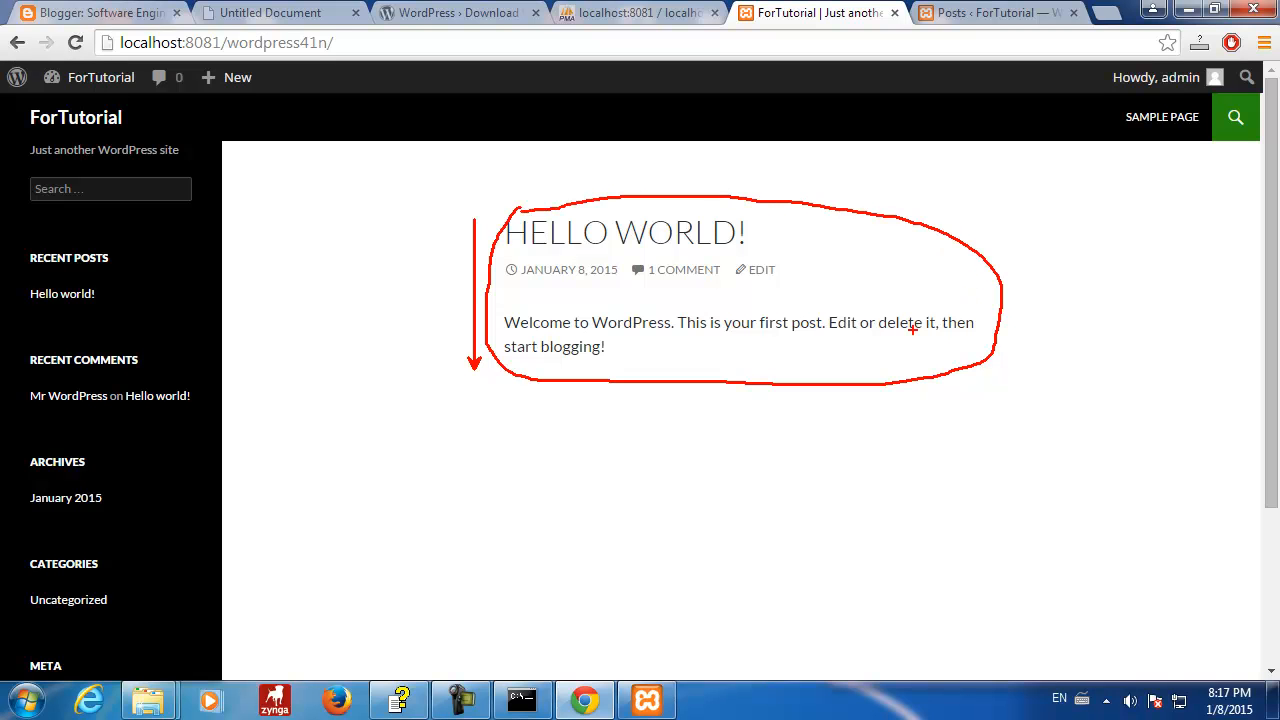
key("Escape")
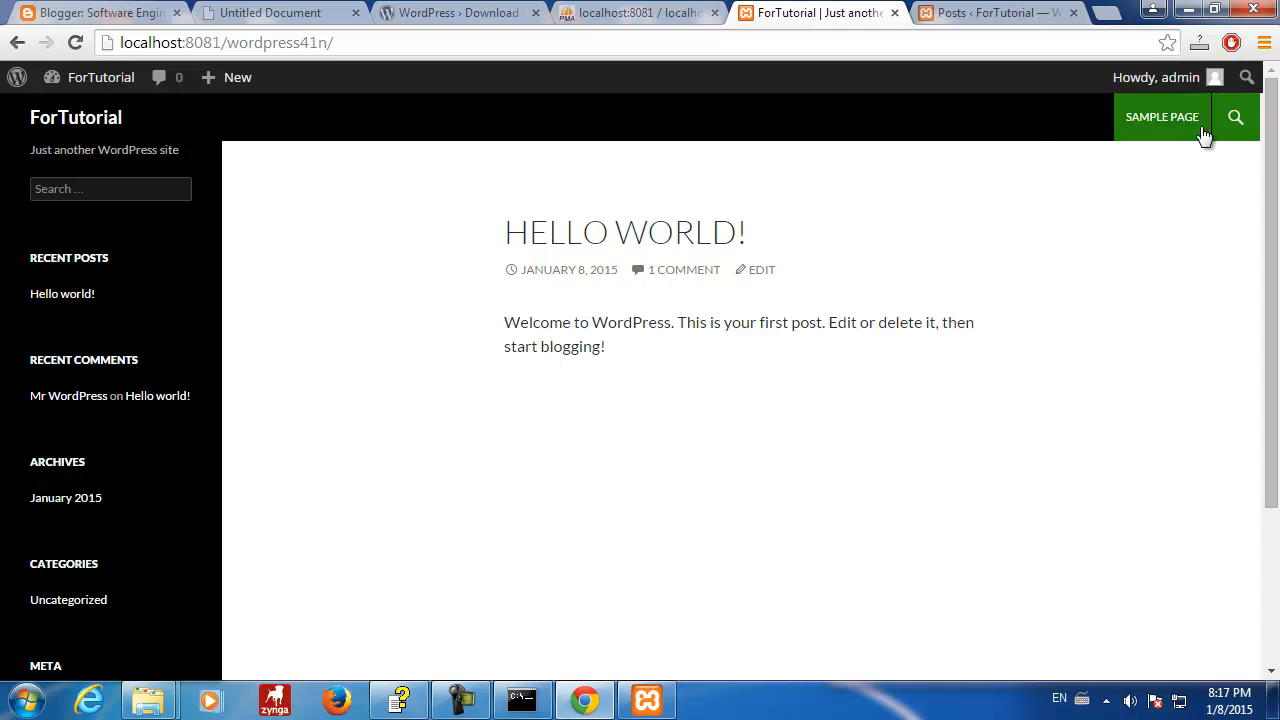
left_click(645, 13)
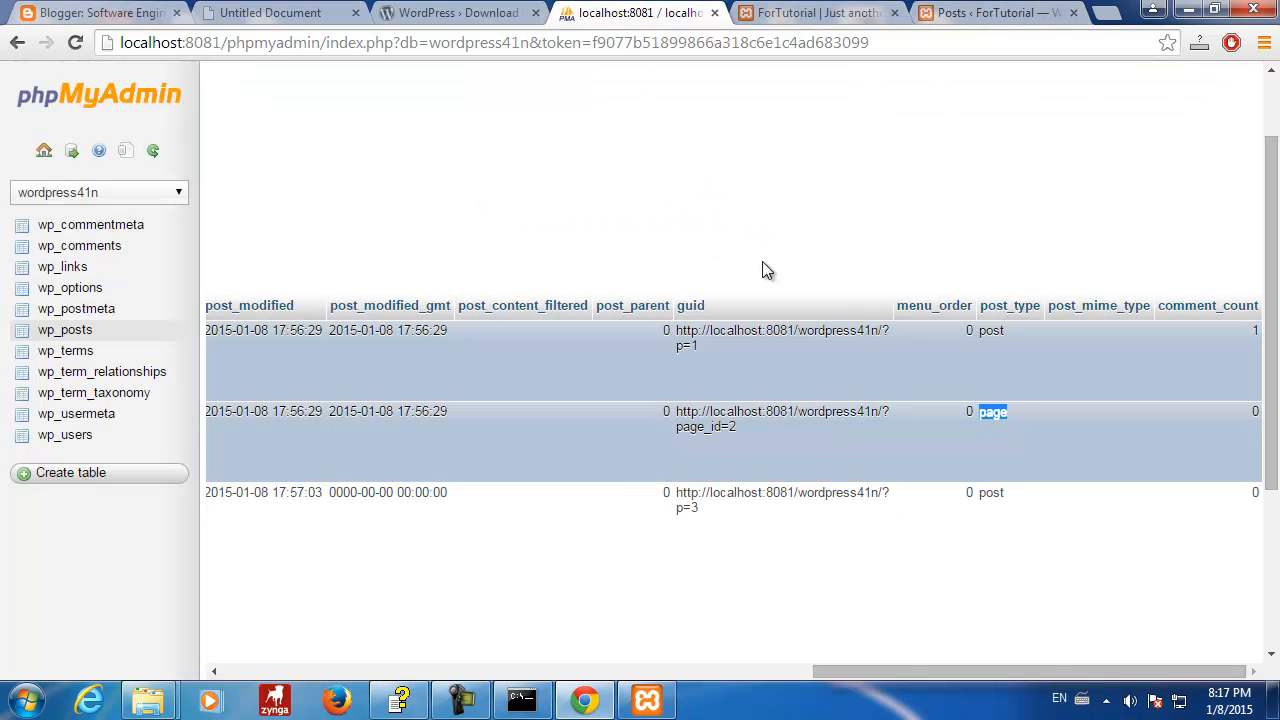
- Unmark the Hello world! and Auto Draft rows so no wp_posts row stays selected
left_click(1014, 521)
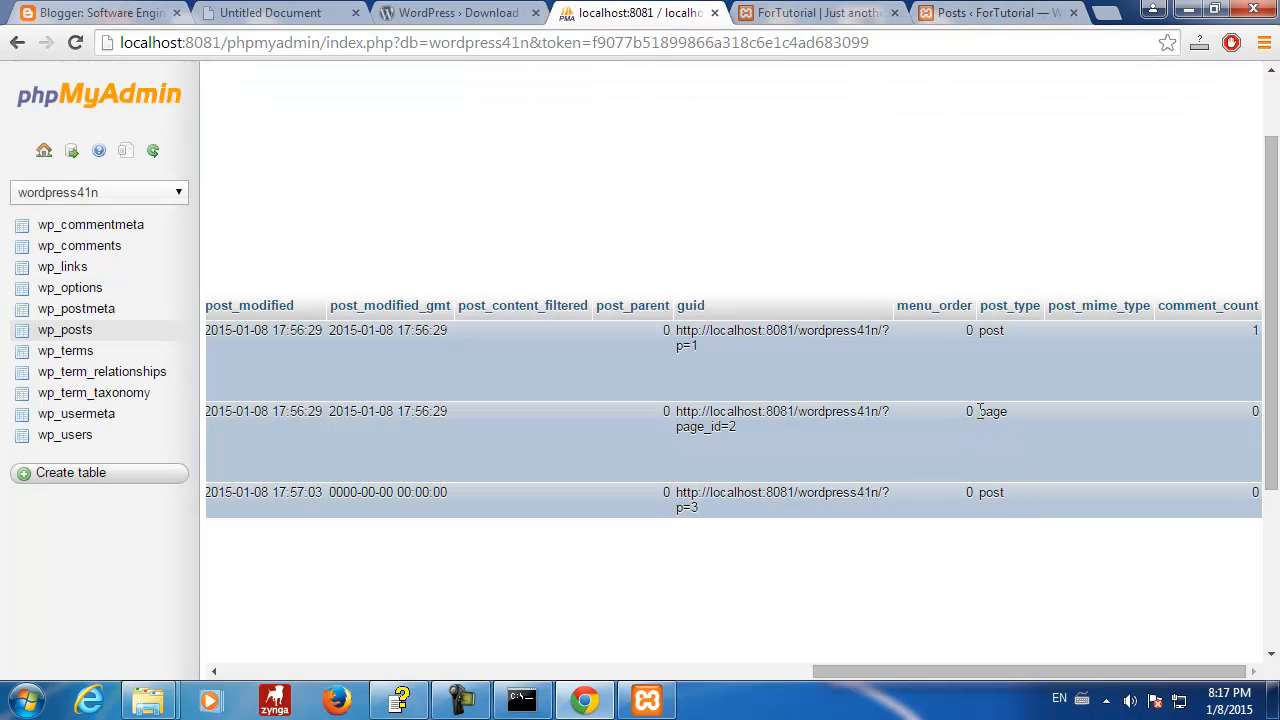
left_click(1004, 390)
left_click_drag(942, 670, 355, 672)
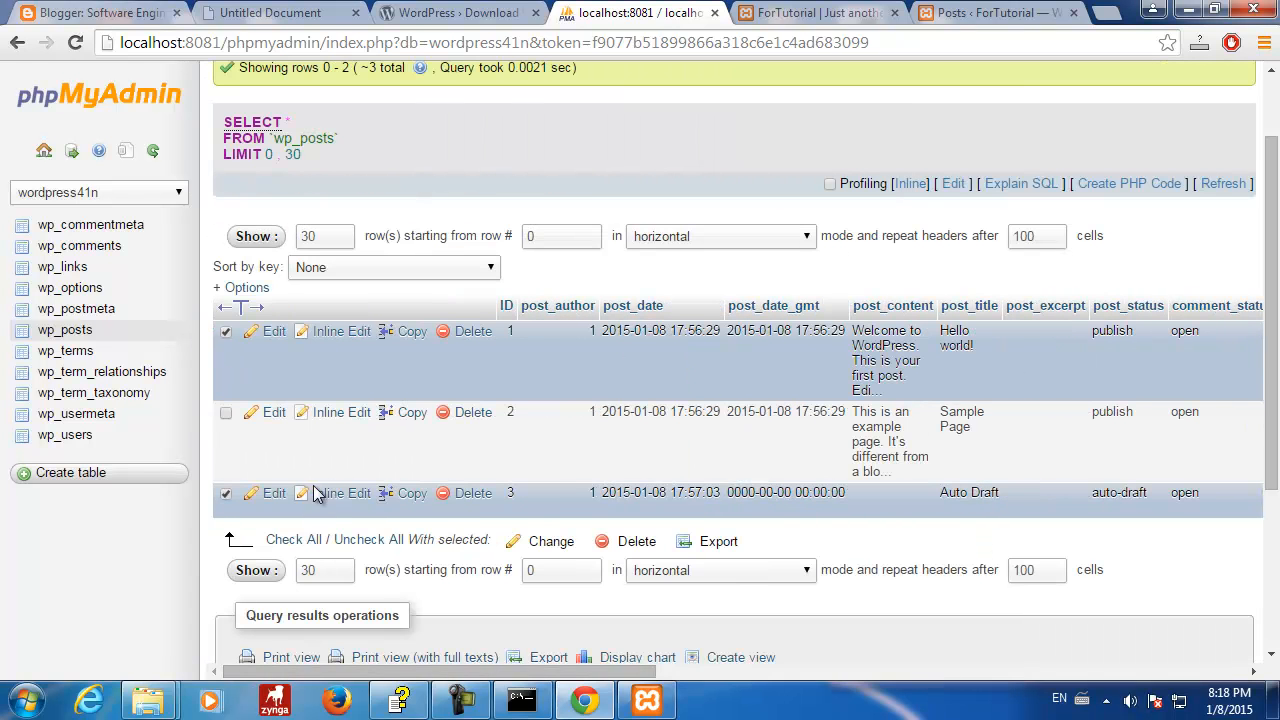
left_click(225, 331)
left_click(225, 497)
- Scroll the results sideways to compare each row's post_type and post_status
left_click_drag(550, 671, 365, 682)
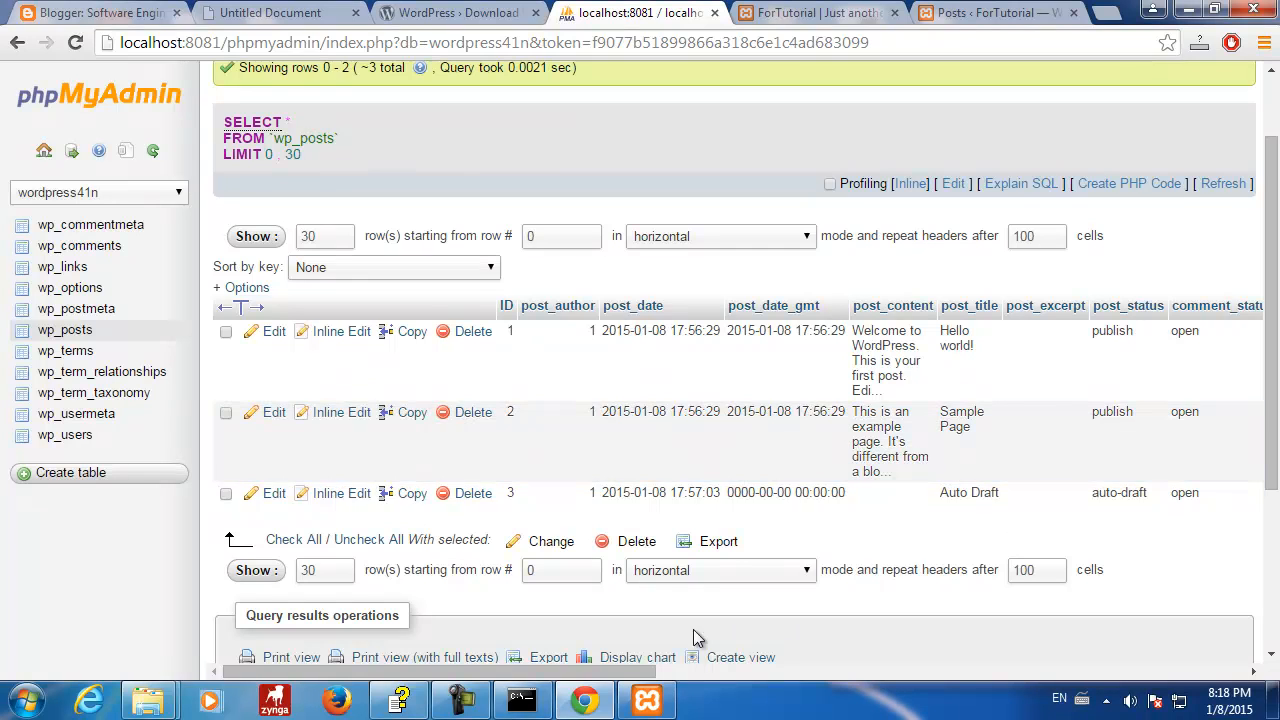
left_click_drag(659, 676, 1230, 686)
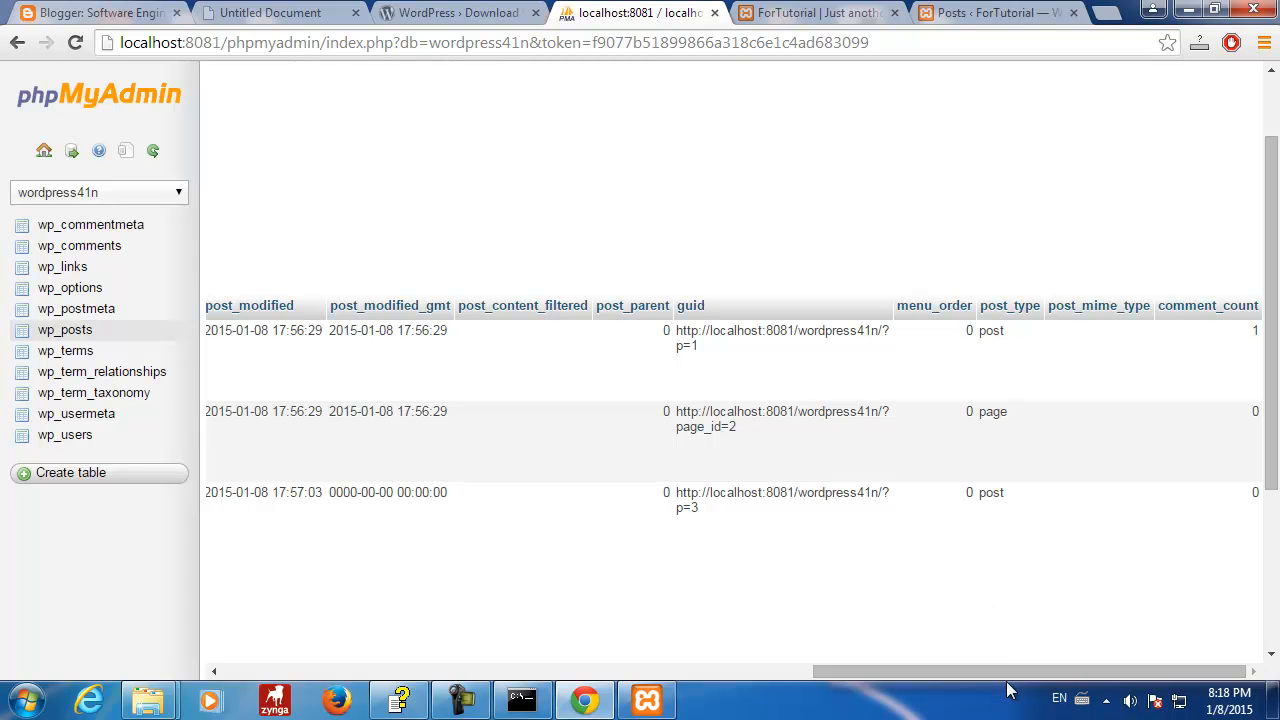
left_click_drag(1011, 674, 225, 673)
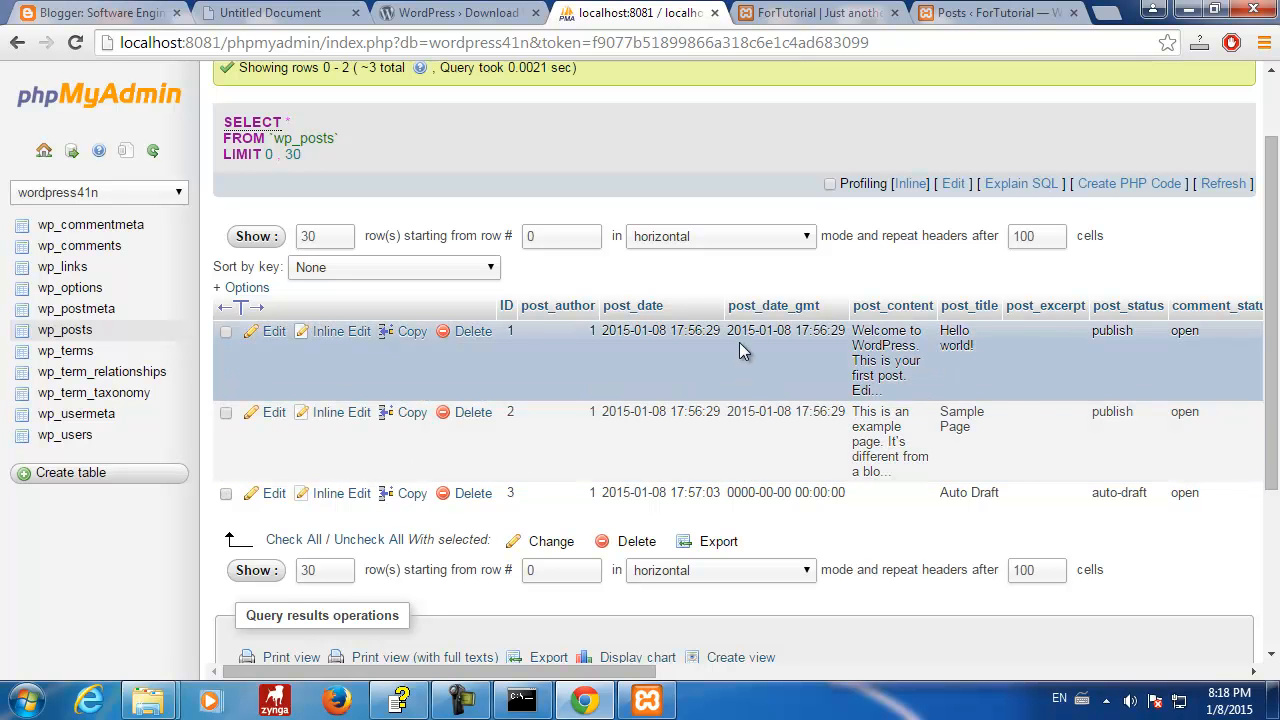
left_click_drag(609, 674, 440, 676)
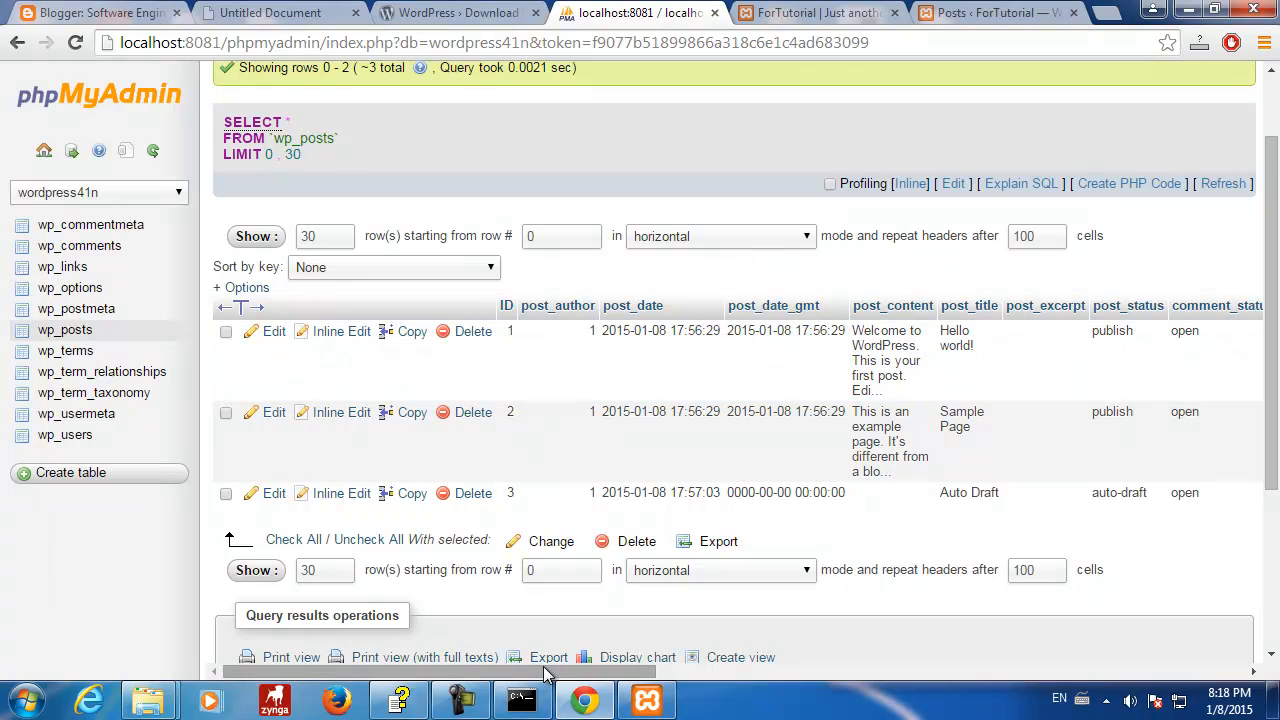
left_click_drag(563, 671, 161, 638)
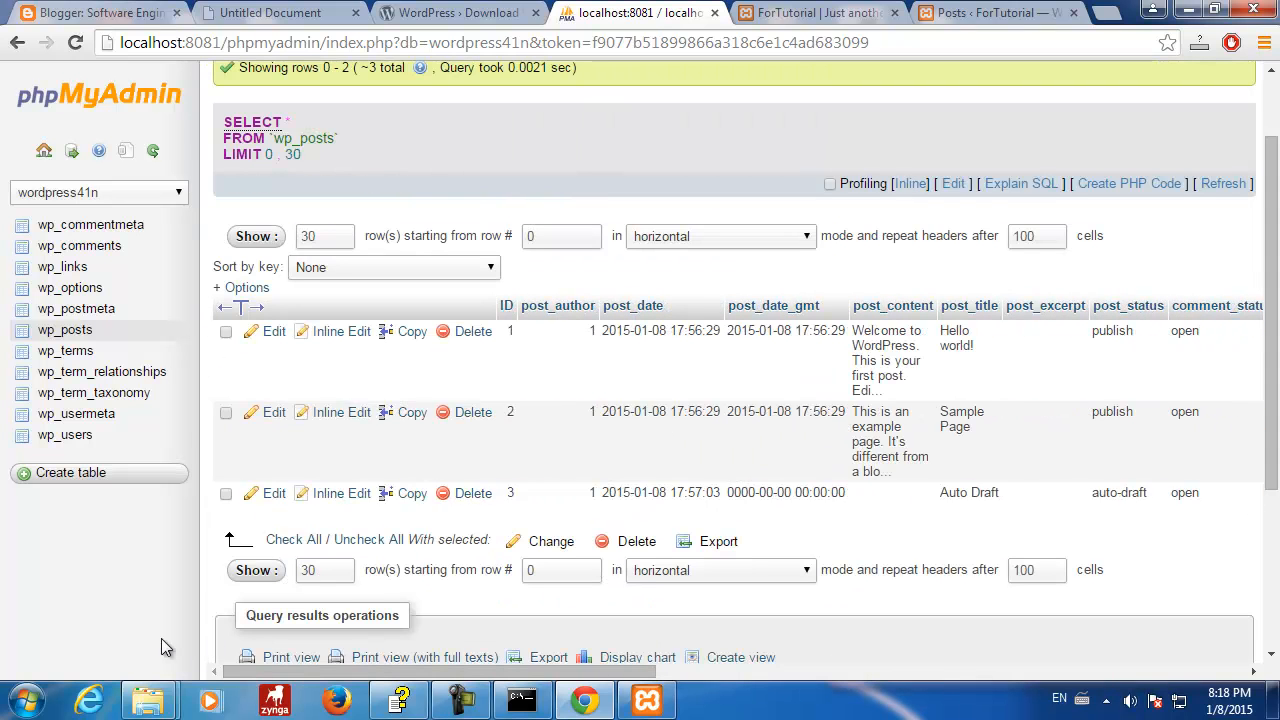
left_click_drag(559, 671, 747, 68)
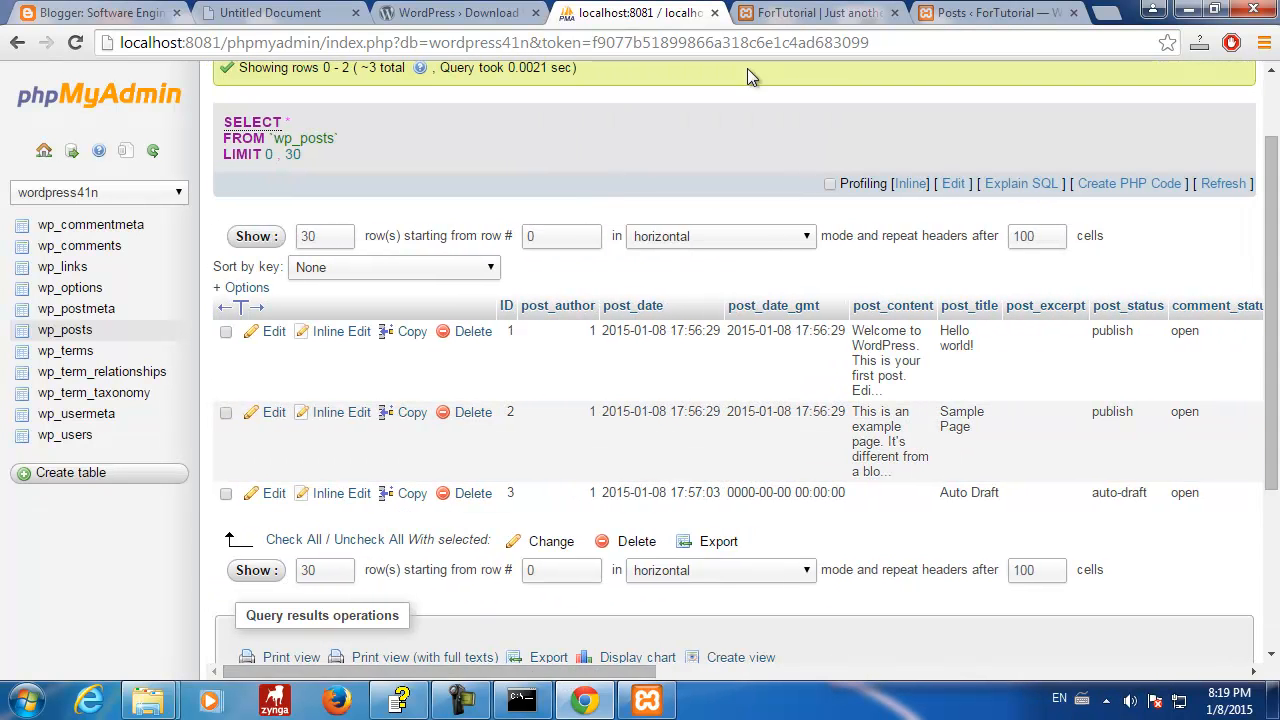
- Load the wordpress41n phpMyAdmin address in a second tab placed beside the wp_posts results
left_click(692, 46)
key("ctrl+c")
left_click(1106, 12)
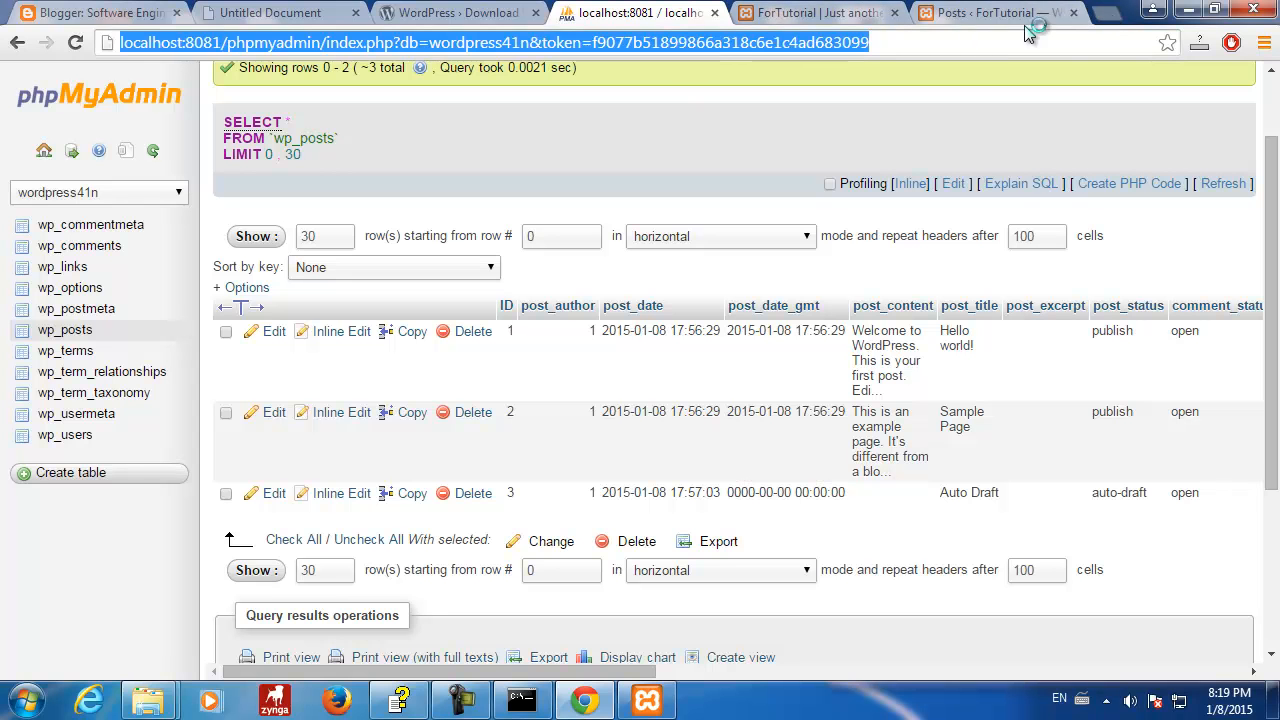
key("ctrl+v")
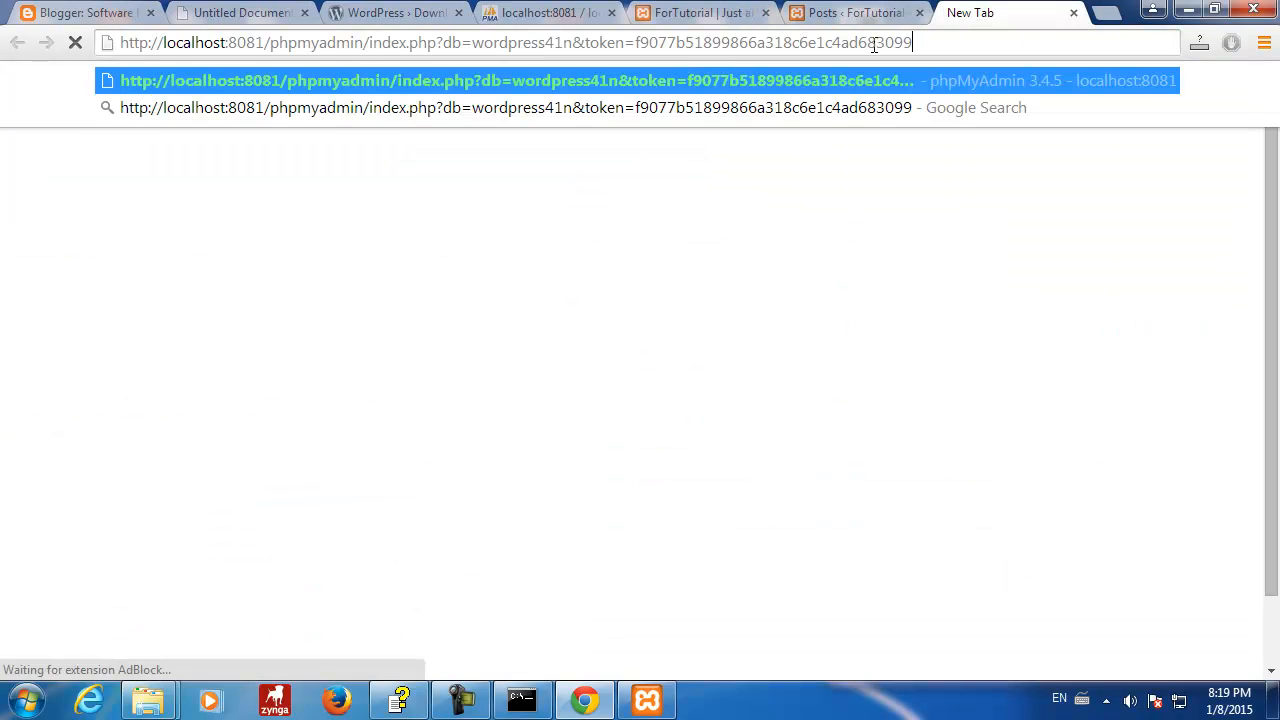
key("Return")
left_click_drag(995, 14, 678, 22)
left_click(548, 16)
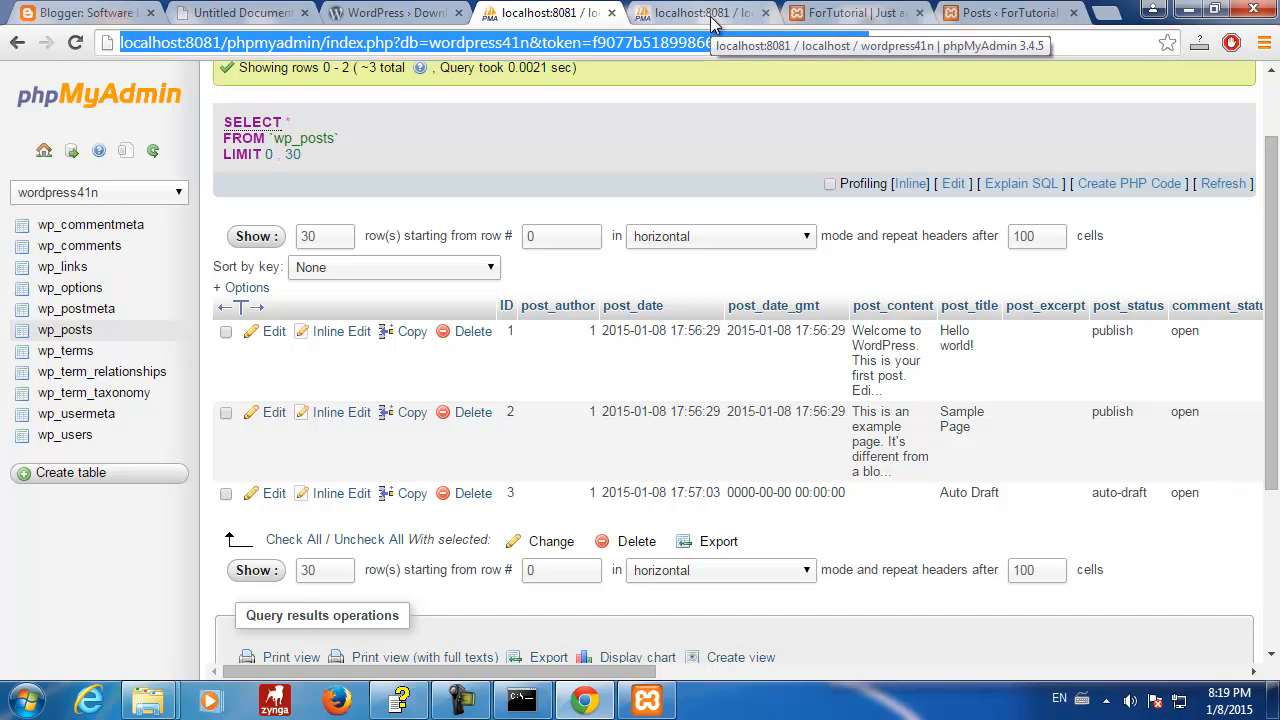
left_click(705, 14)
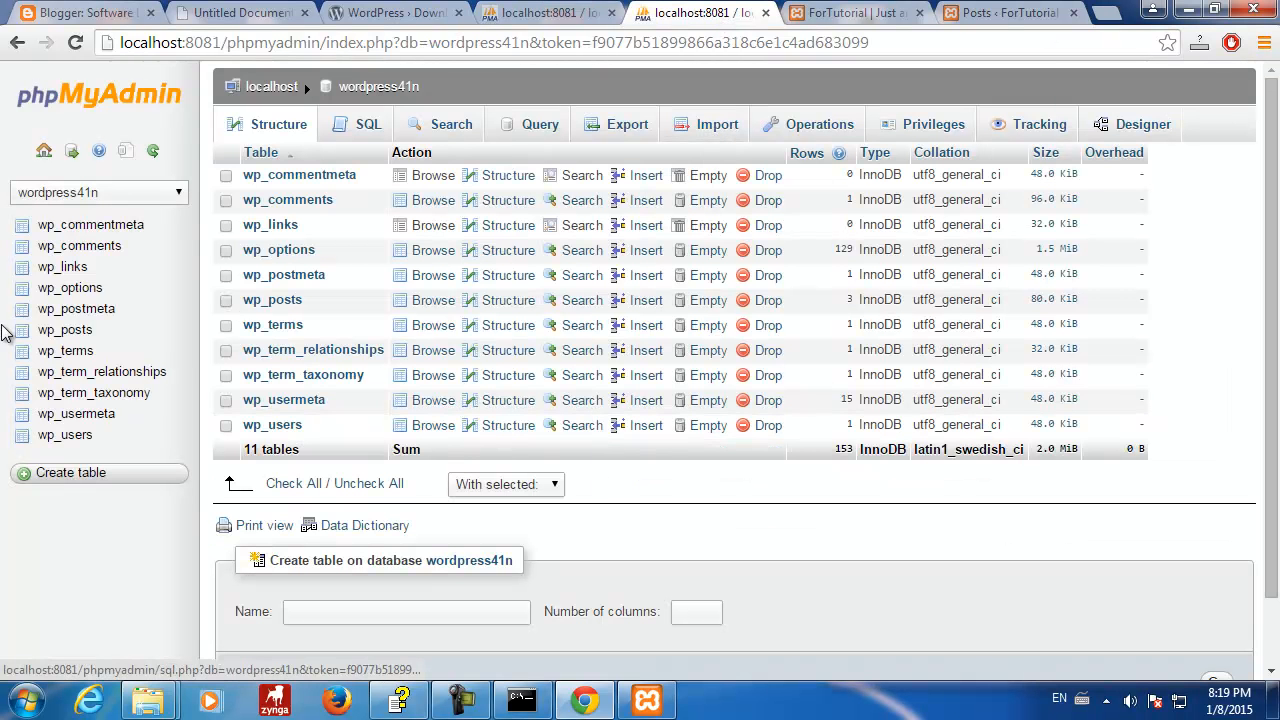
- Open wp_posts' Insert form in the second tab and enter ID 4
left_click(55, 328)
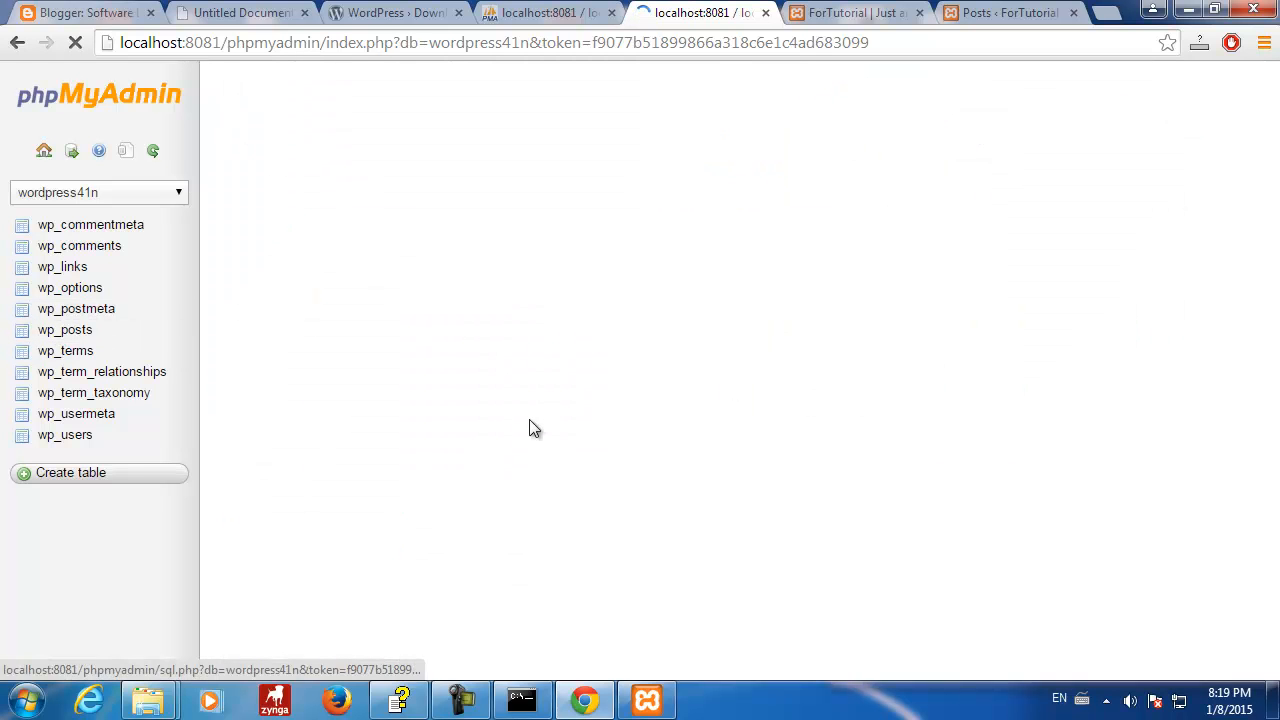
scroll(532, 439, "down", 4)
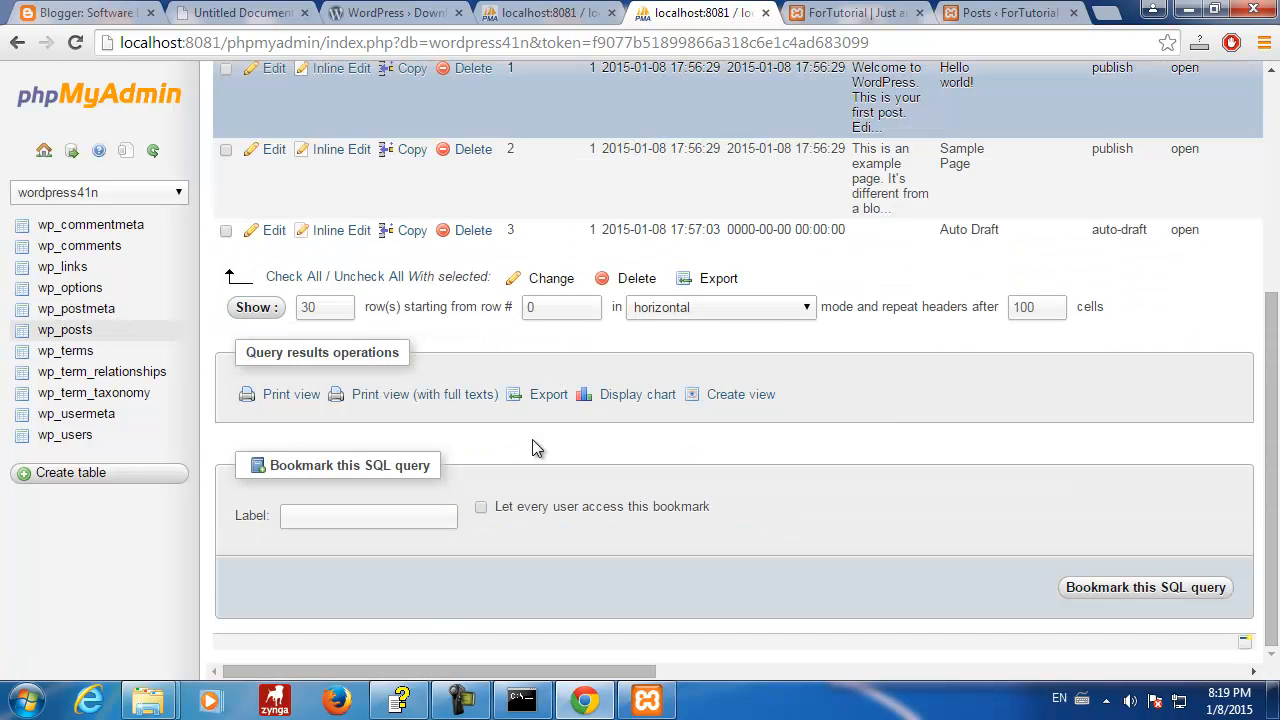
scroll(532, 439, "up", 4)
left_click(622, 130)
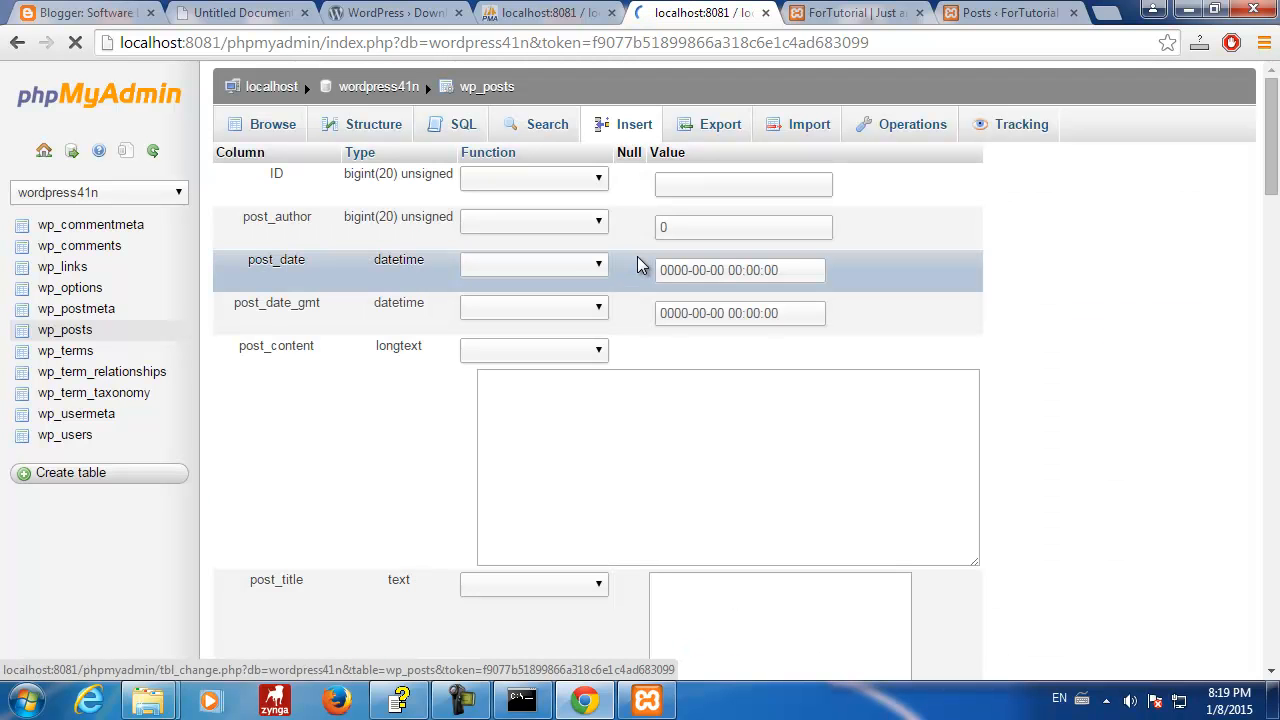
left_click(694, 185)
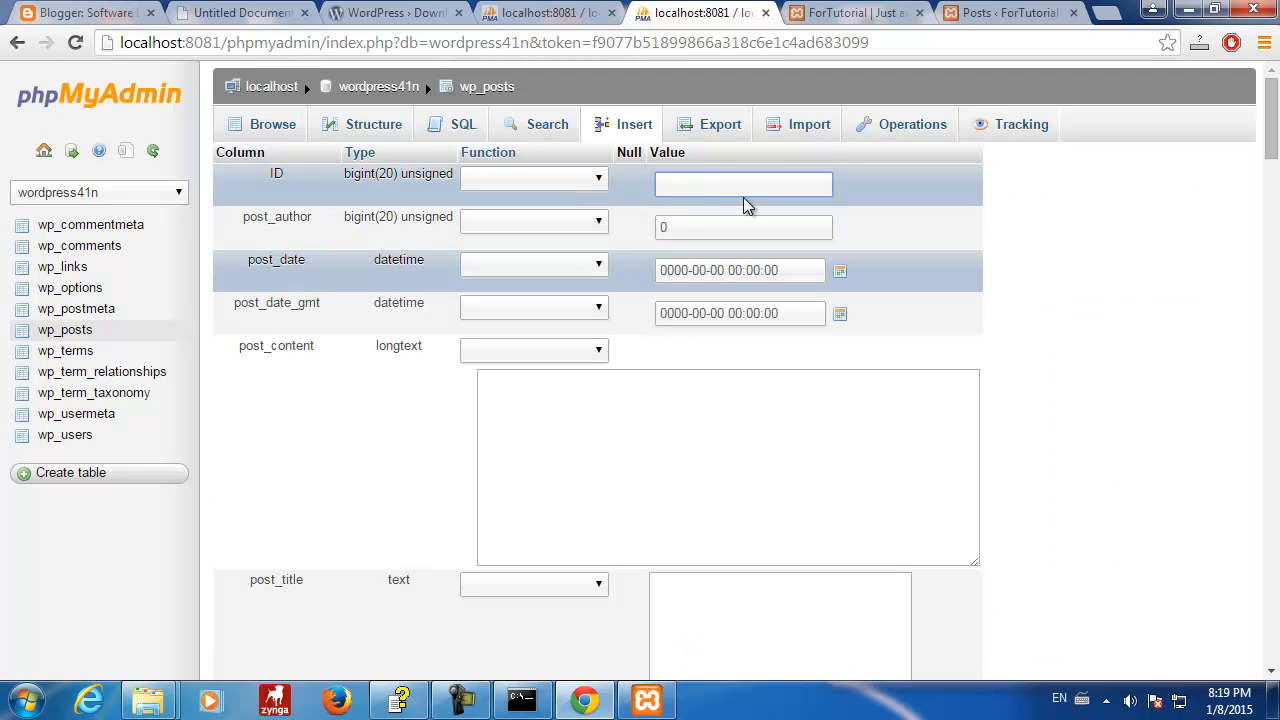
left_click(537, 10)
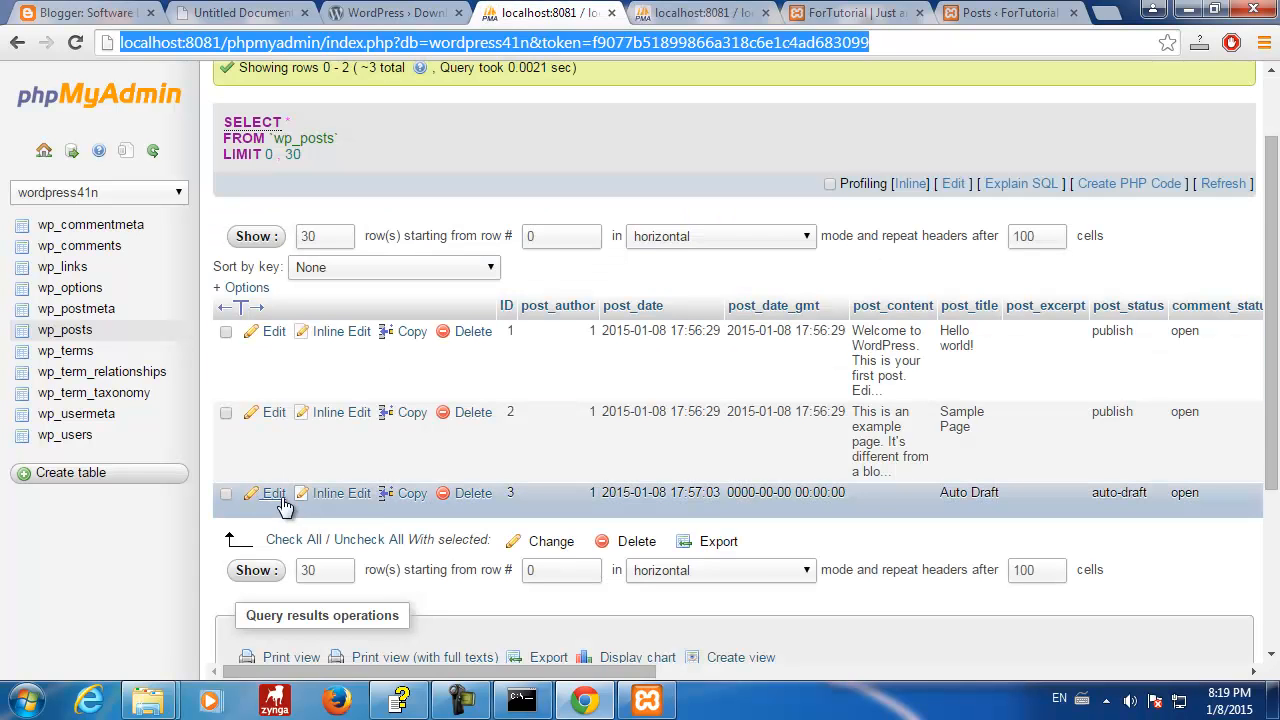
left_click(700, 12)
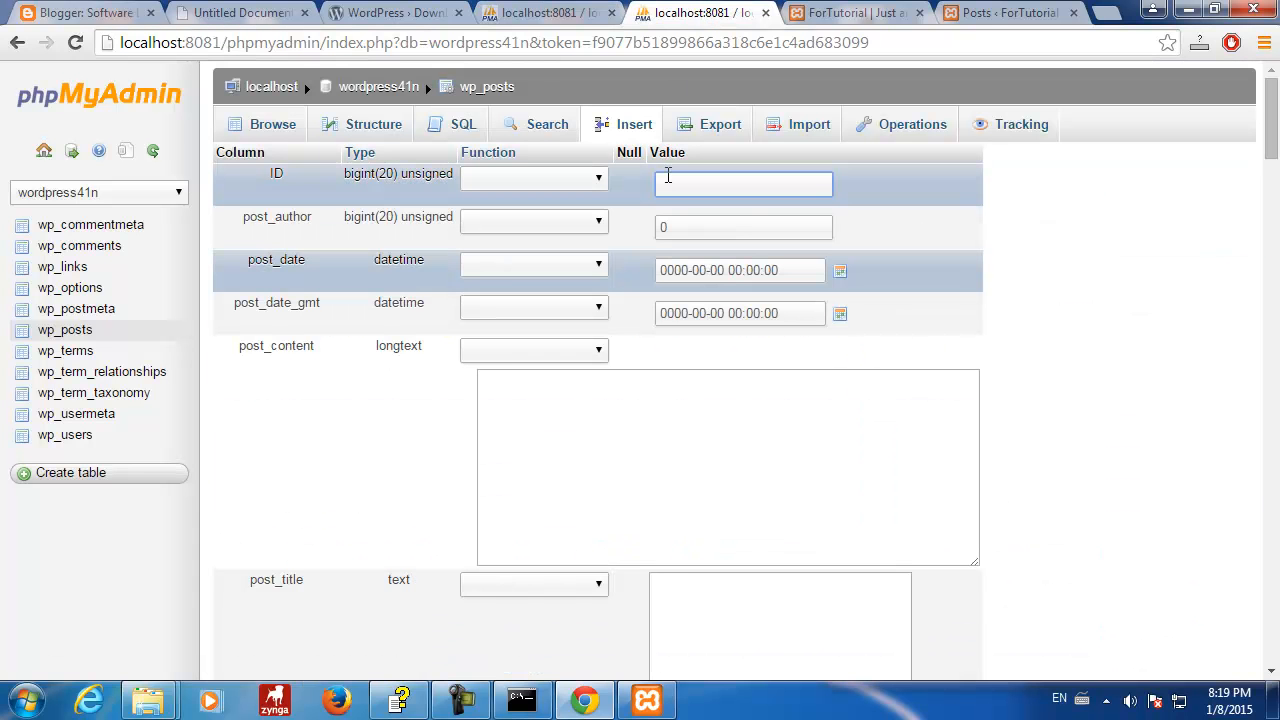
left_click(670, 184)
type("4")
left_click(1130, 268)
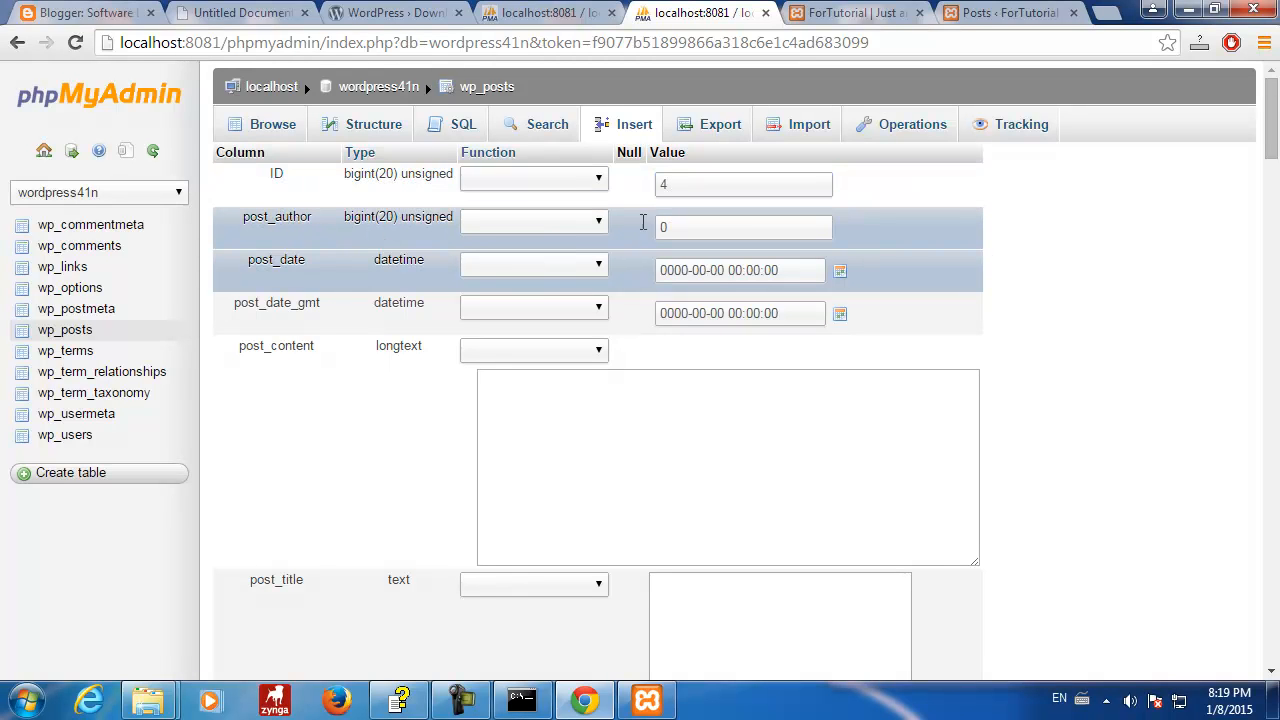
double_click(693, 228)
type("1")
key("ctrl+shift+Tab")
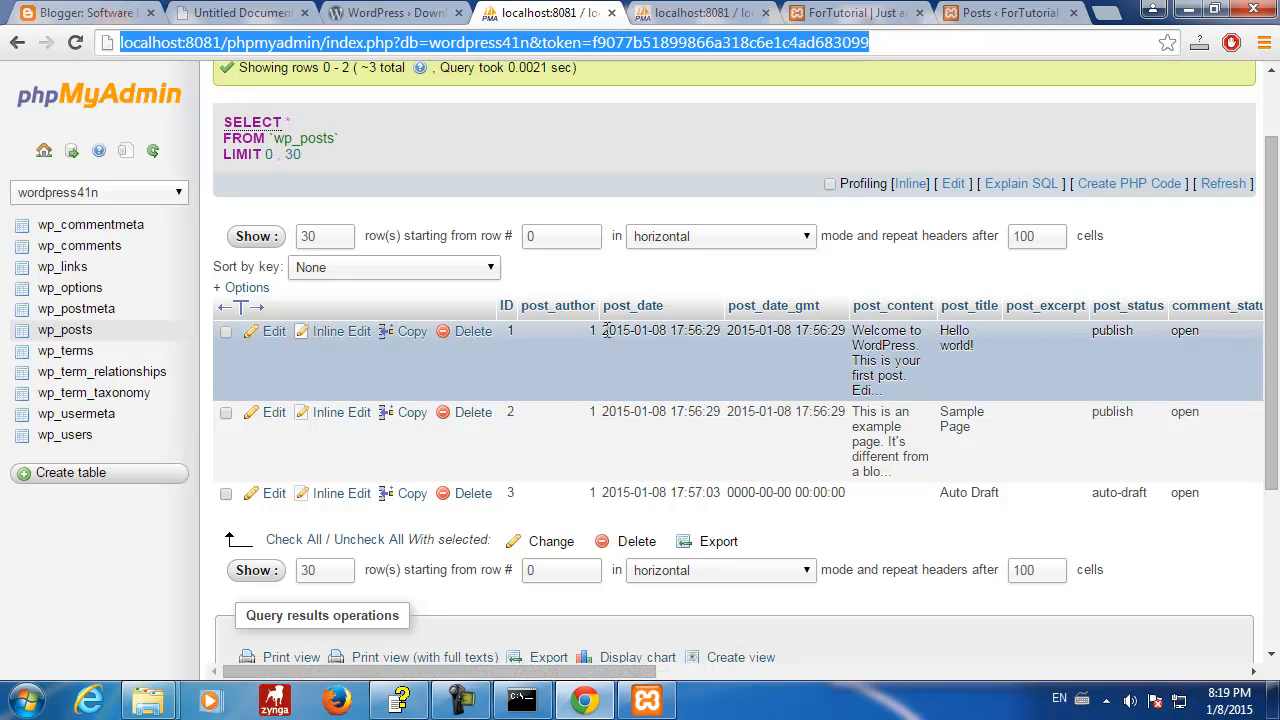
left_click_drag(604, 330, 723, 338)
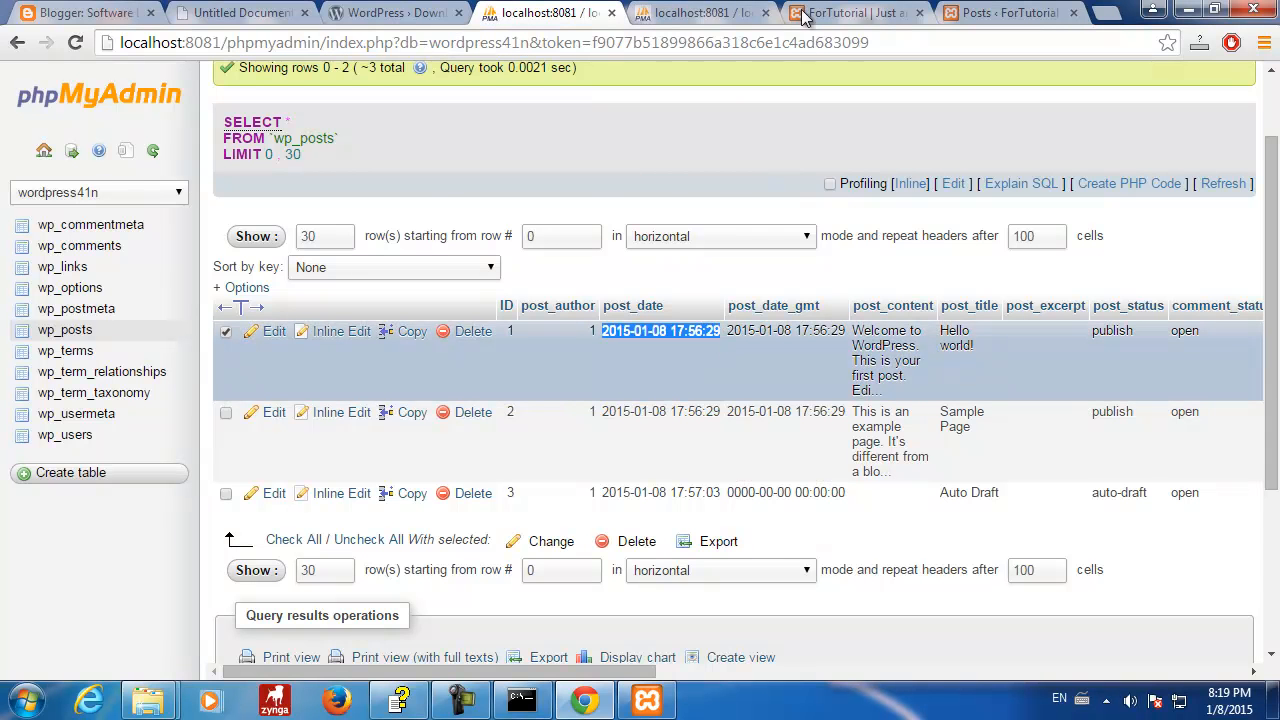
- Pick January 8, 2015 as the date for both post_date and post_date_gmt
left_click(725, 13)
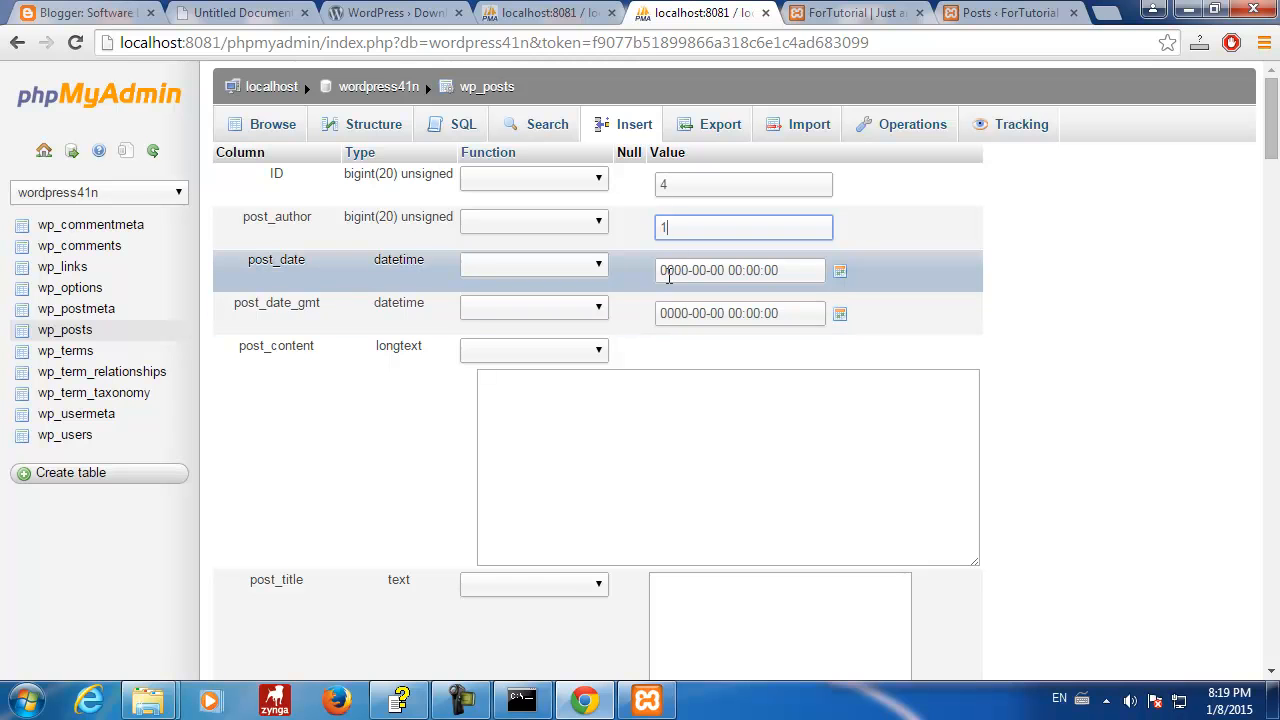
left_click(838, 273)
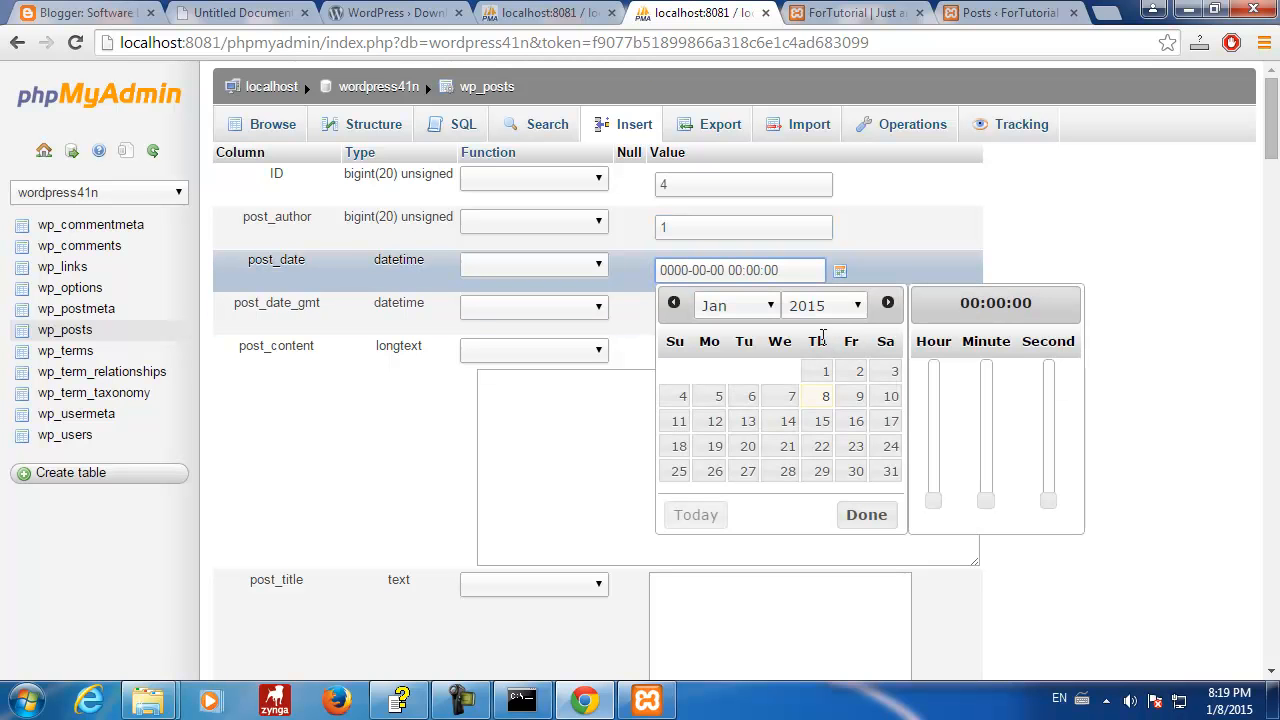
left_click(820, 401)
left_click(868, 518)
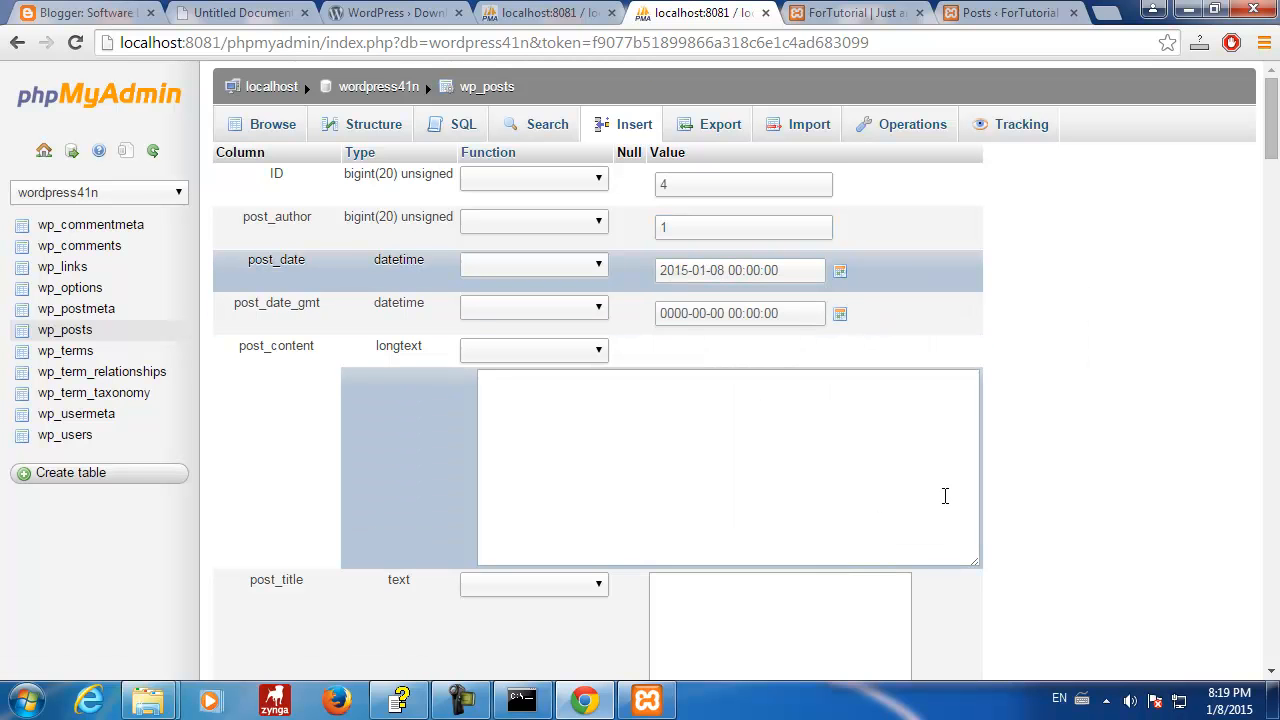
left_click(840, 314)
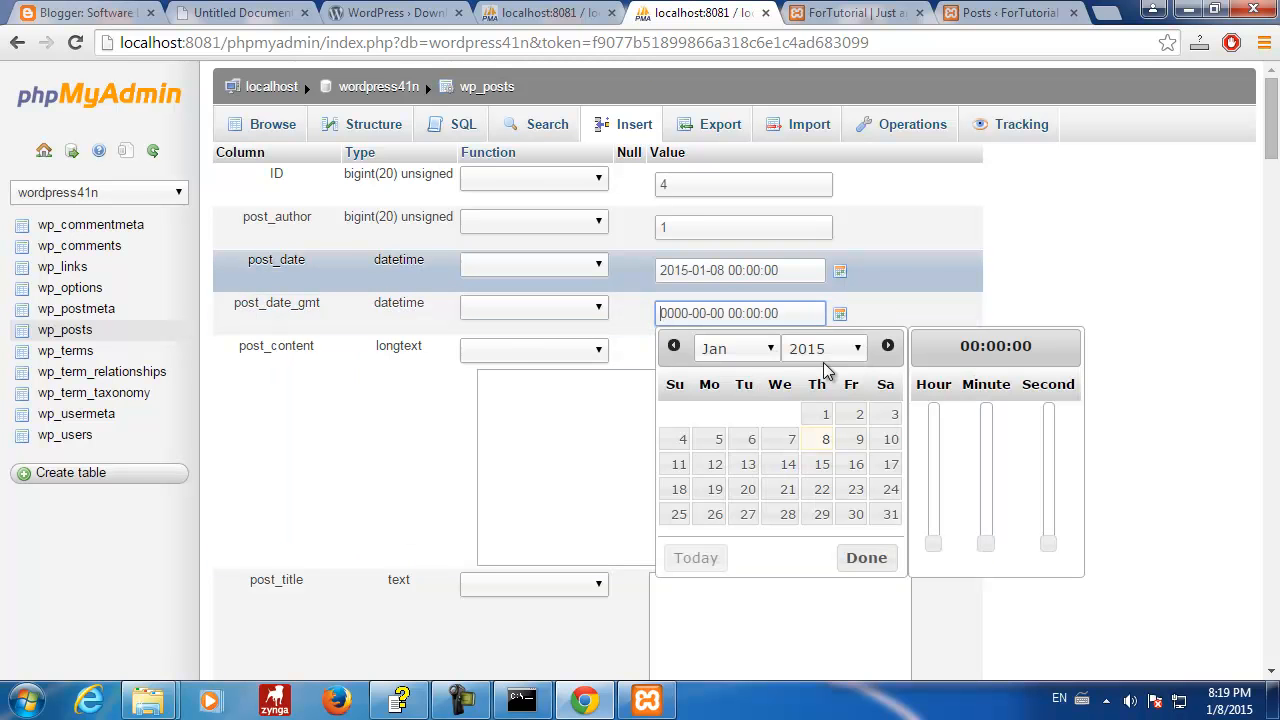
left_click(868, 558)
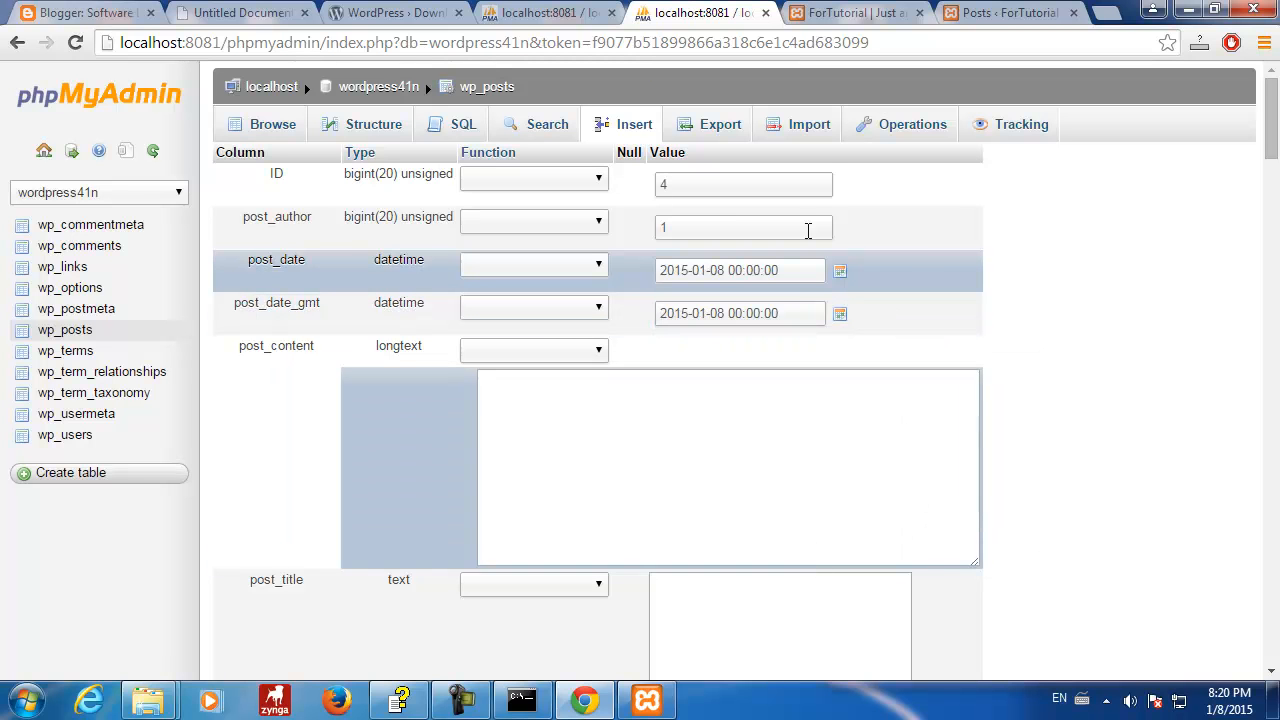
left_click(840, 271)
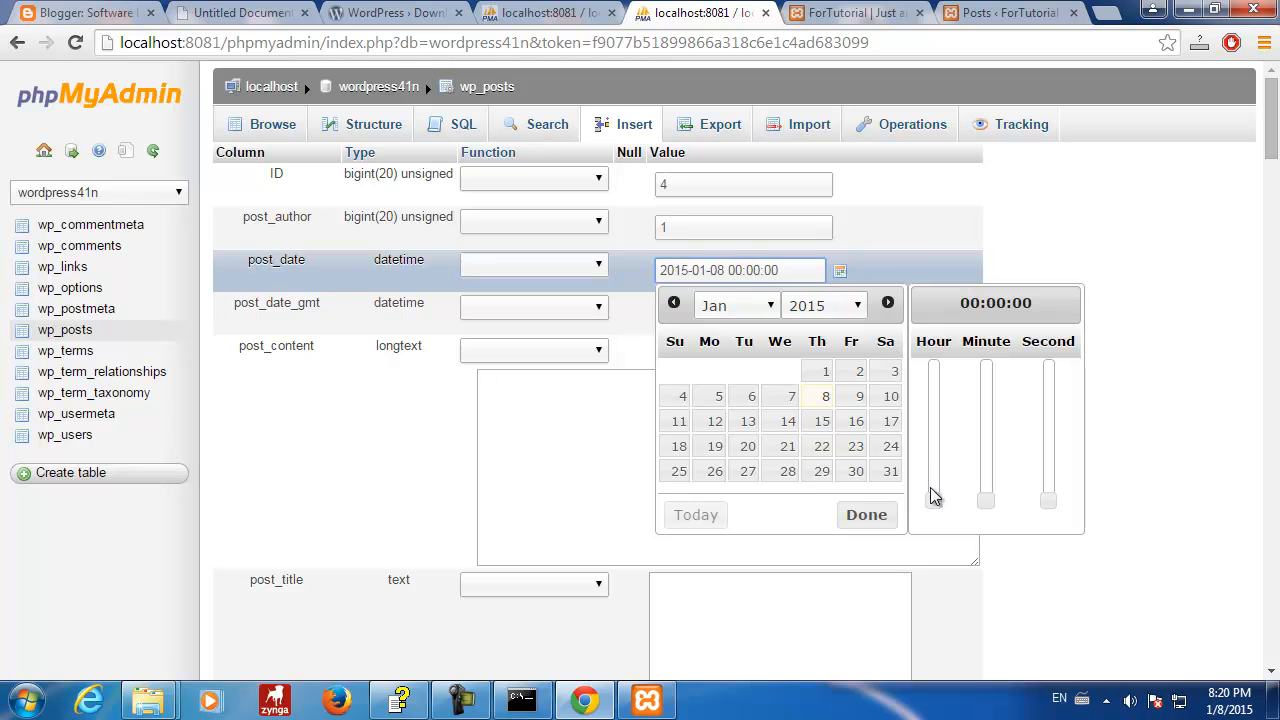
left_click_drag(935, 505, 931, 369)
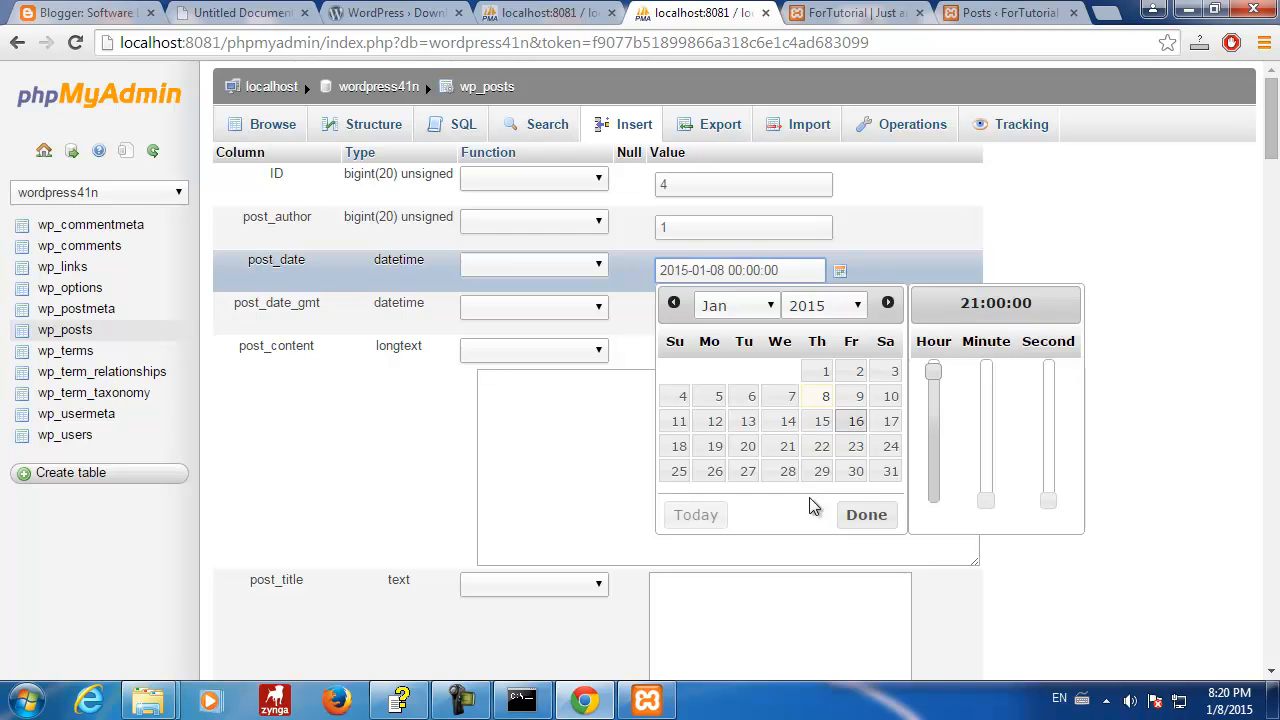
left_click(864, 514)
left_click(841, 317)
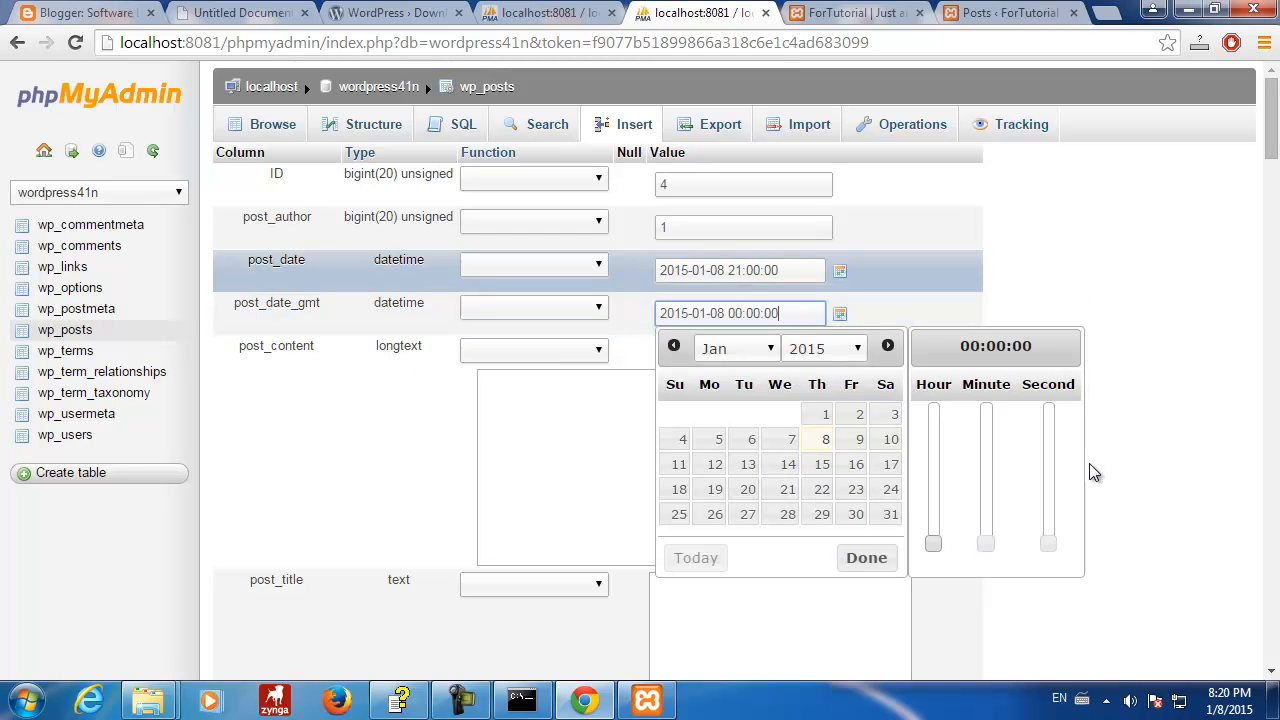
left_click_drag(940, 546, 933, 412)
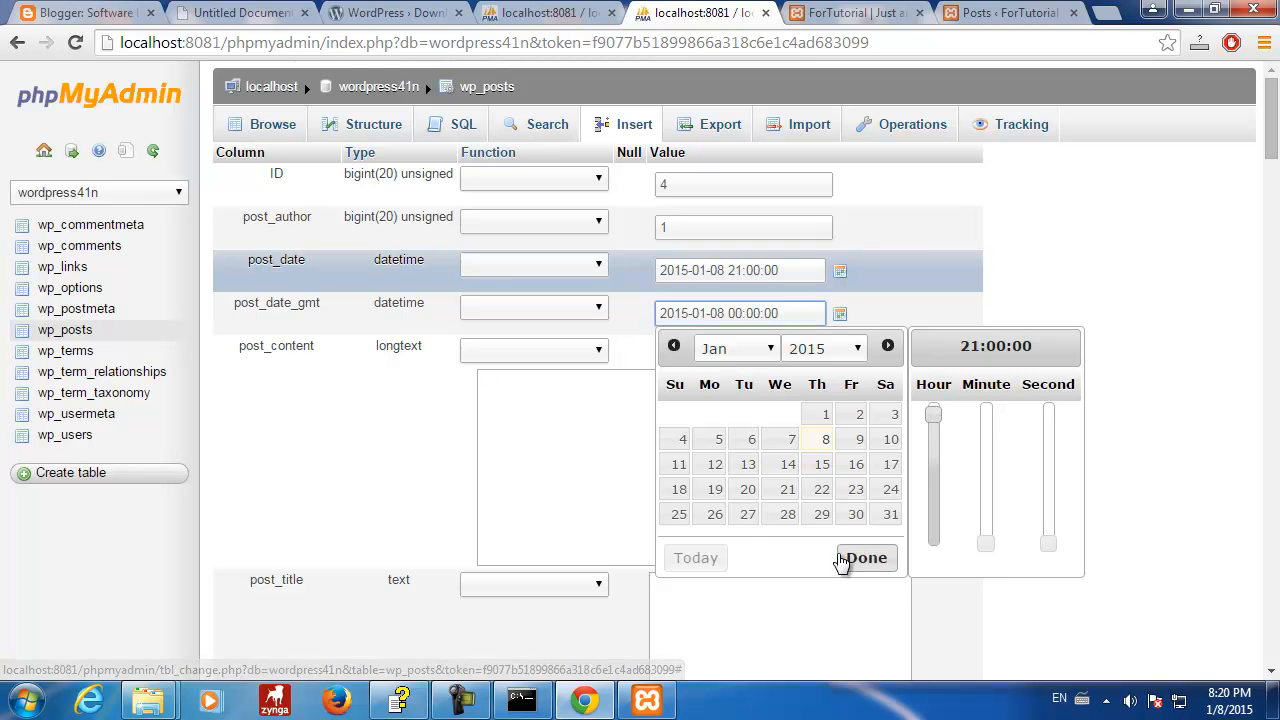
left_click(866, 557)
left_click(669, 458)
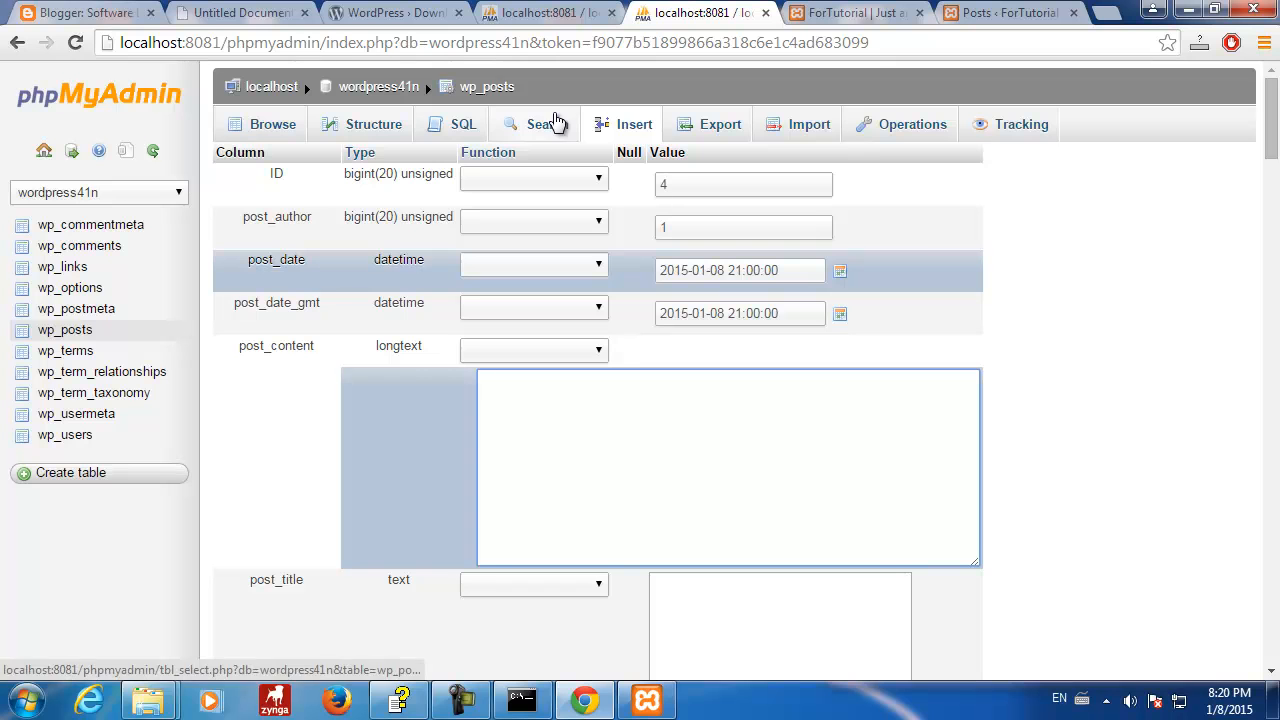
left_click(533, 20)
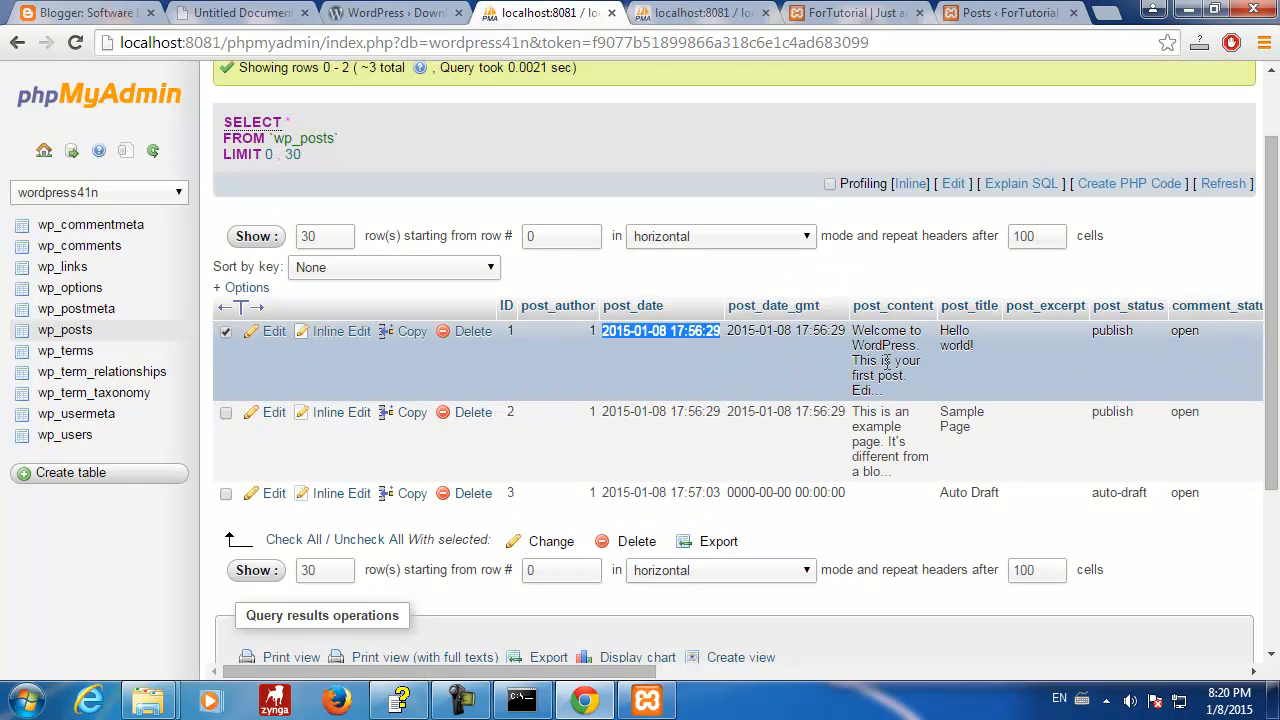
- Finish typing the welcome message, ending in 'site', into the new post's post_content
left_click(697, 13)
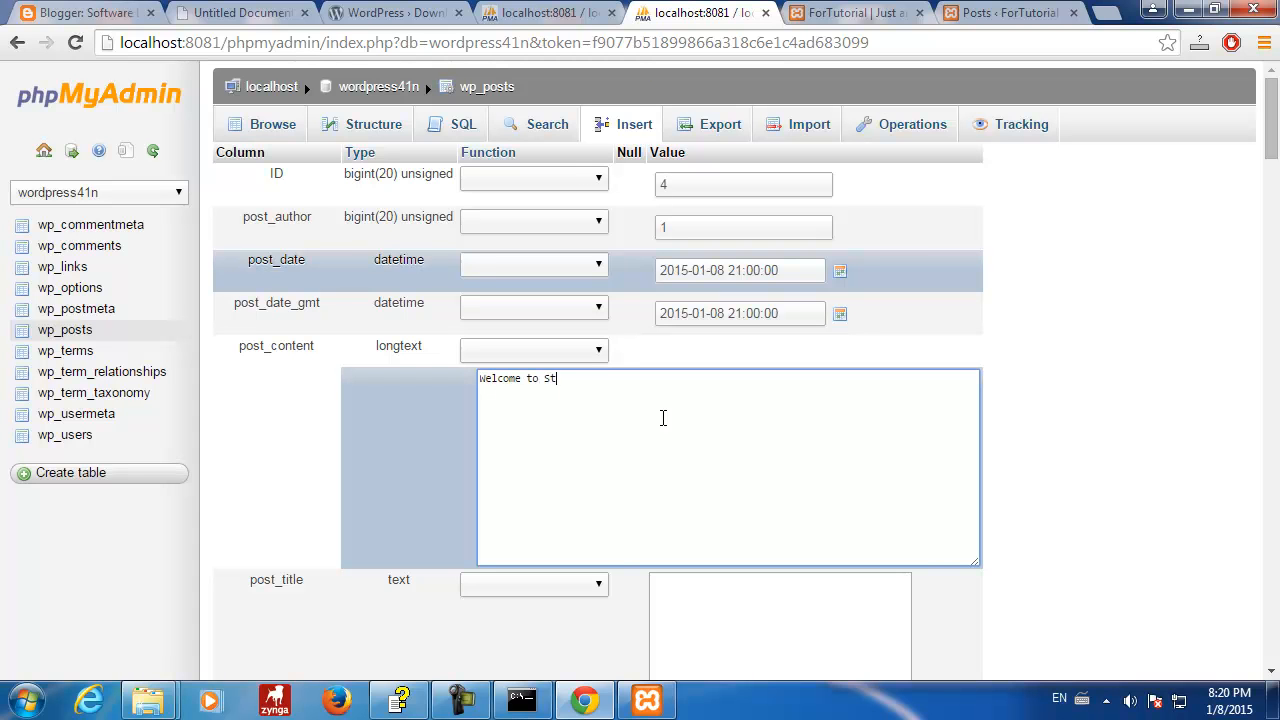
type("site'")
scroll(1077, 528, "down", 5)
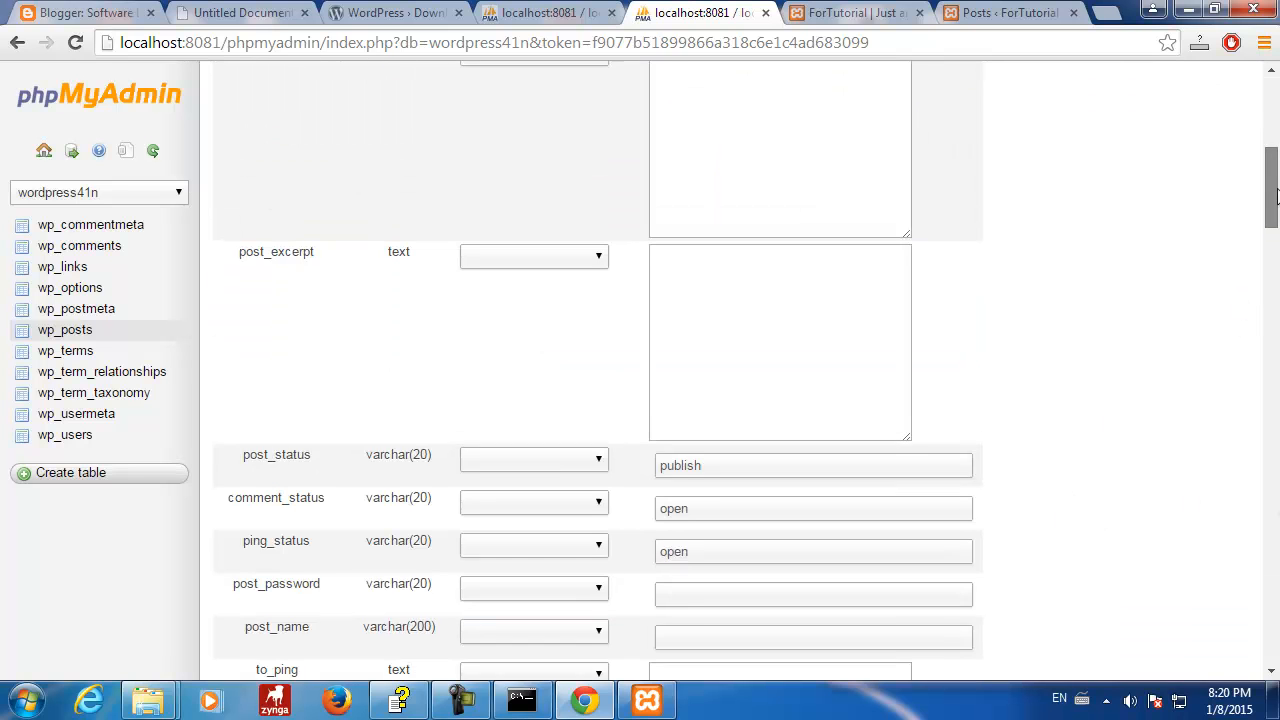
scroll(1238, 307, "up", 5)
left_click(729, 375)
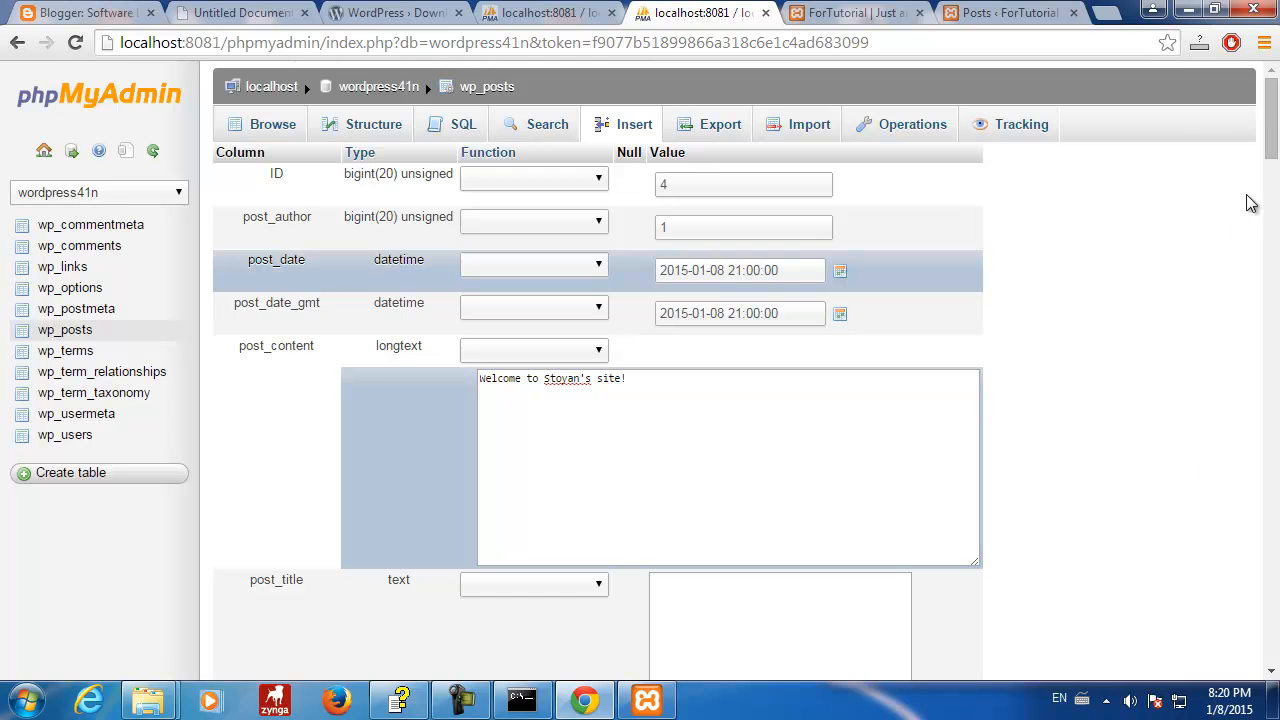
left_click_drag(1272, 143, 1273, 185)
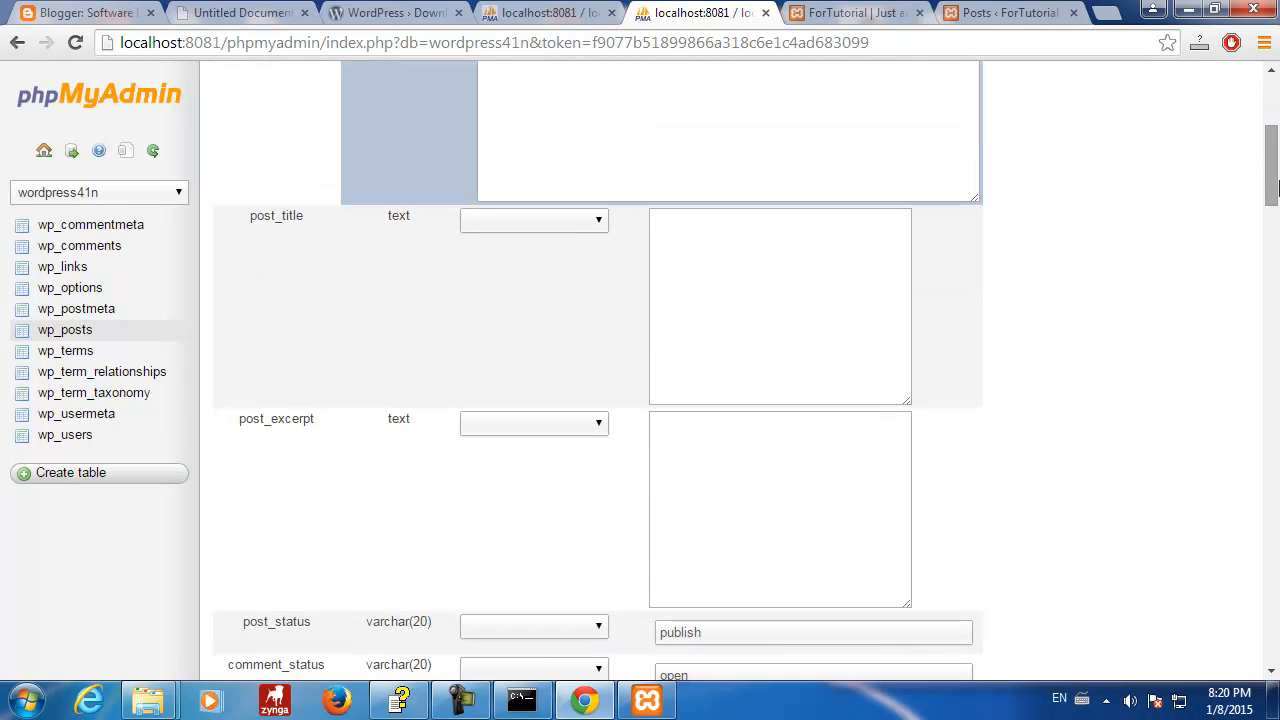
- Enter a 'Hello' greeting as post_title after checking the existing posts' titles
left_click(717, 249)
left_click(560, 13)
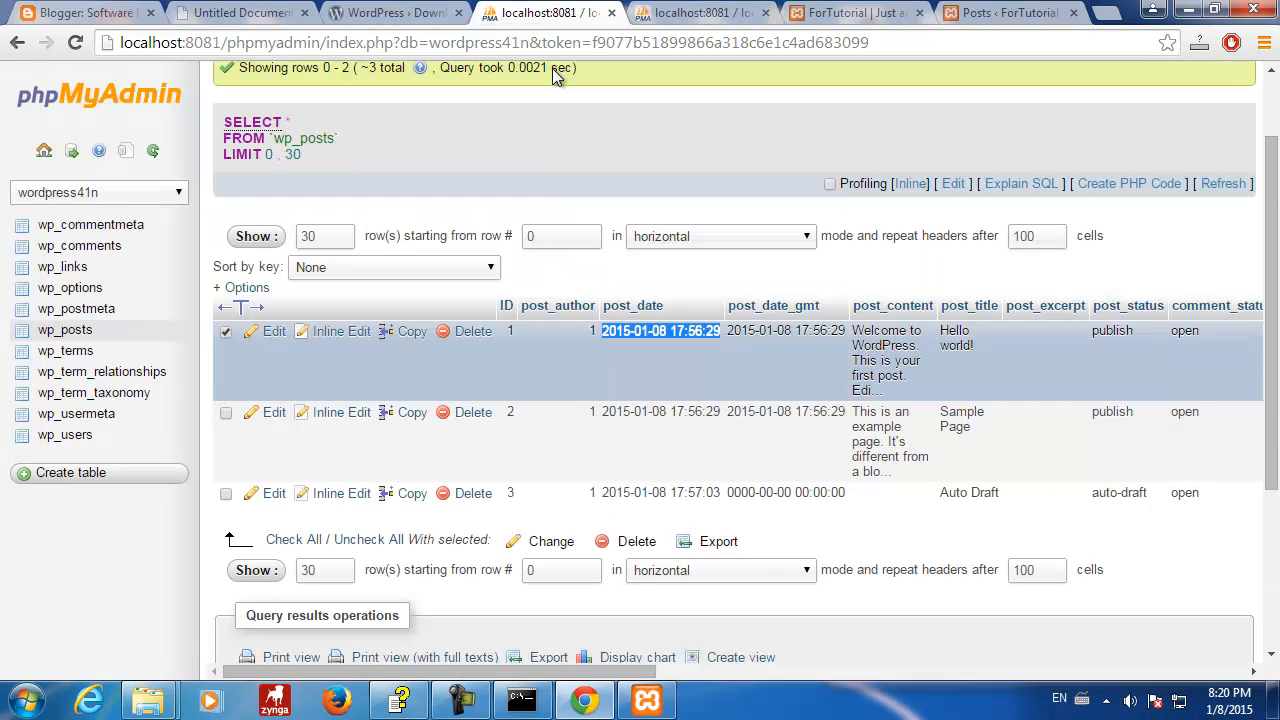
left_click_drag(590, 676, 742, 676)
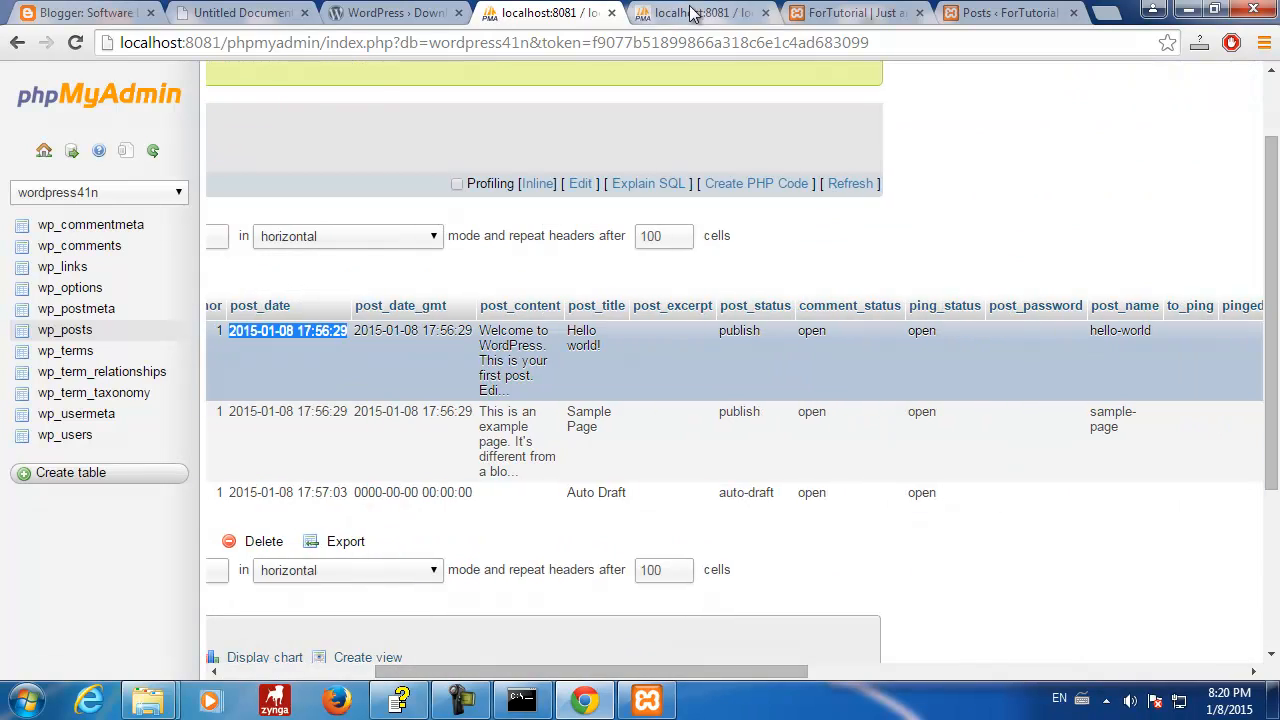
left_click(700, 12)
type("G")
key("BackSpace")
type("Hello S")
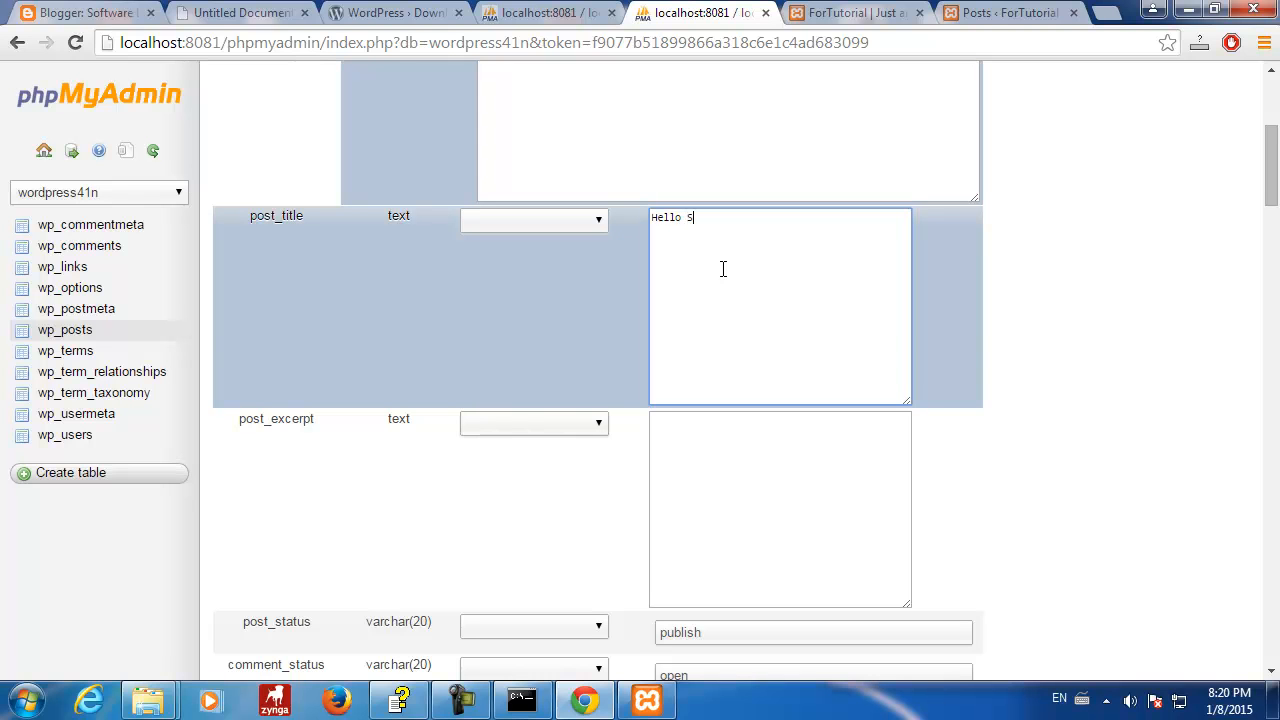
type("toyan")
left_click(750, 490)
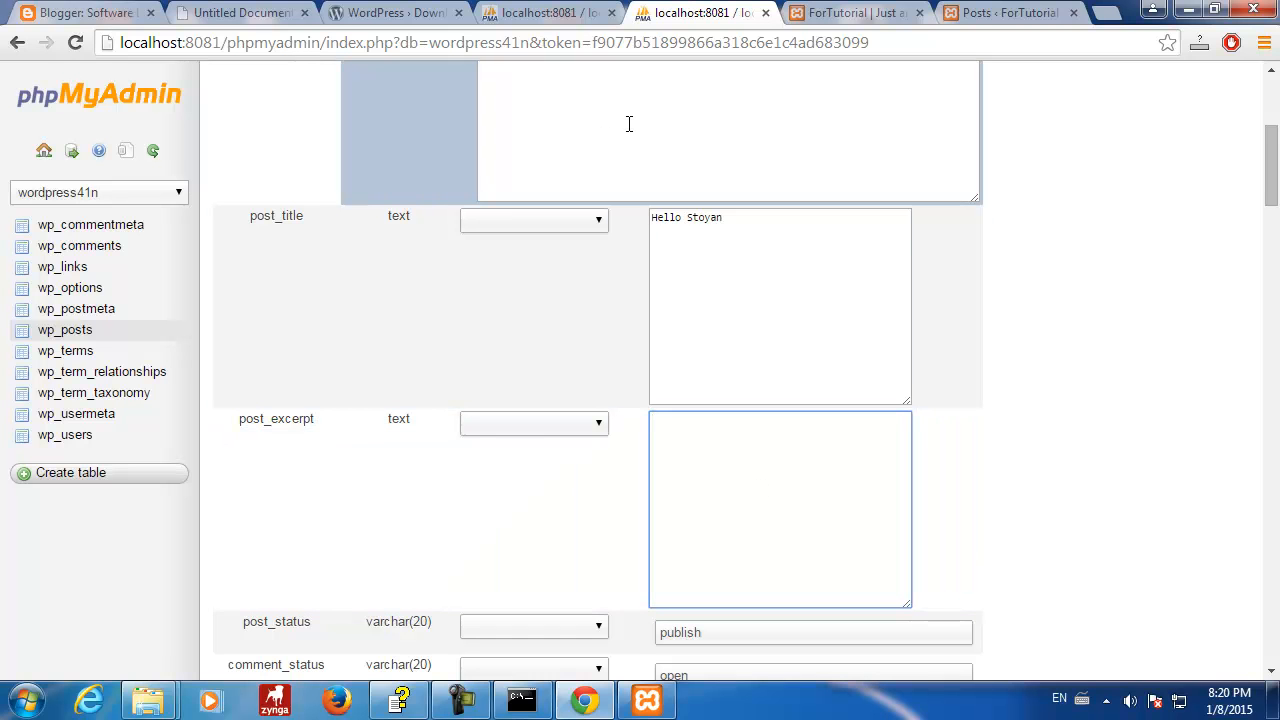
left_click(555, 13)
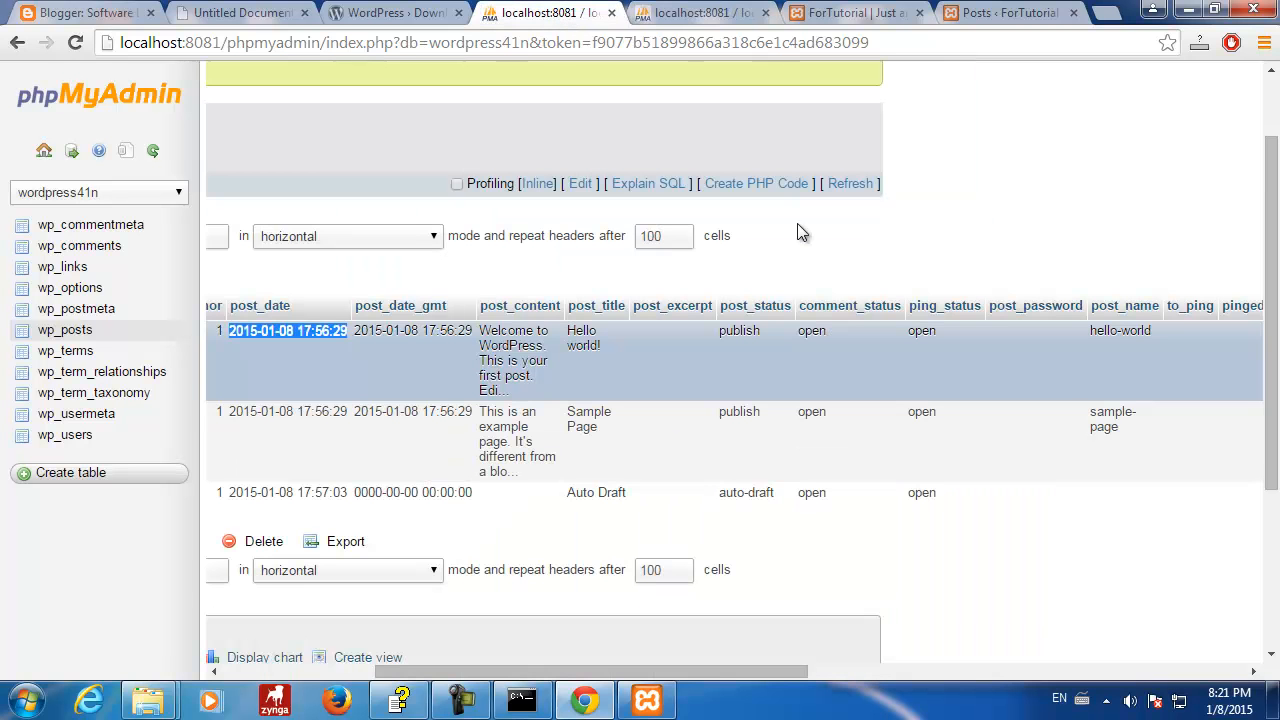
- Compare later columns of the existing posts, then move to the new post's to_ping field
left_click_drag(683, 671, 732, 668)
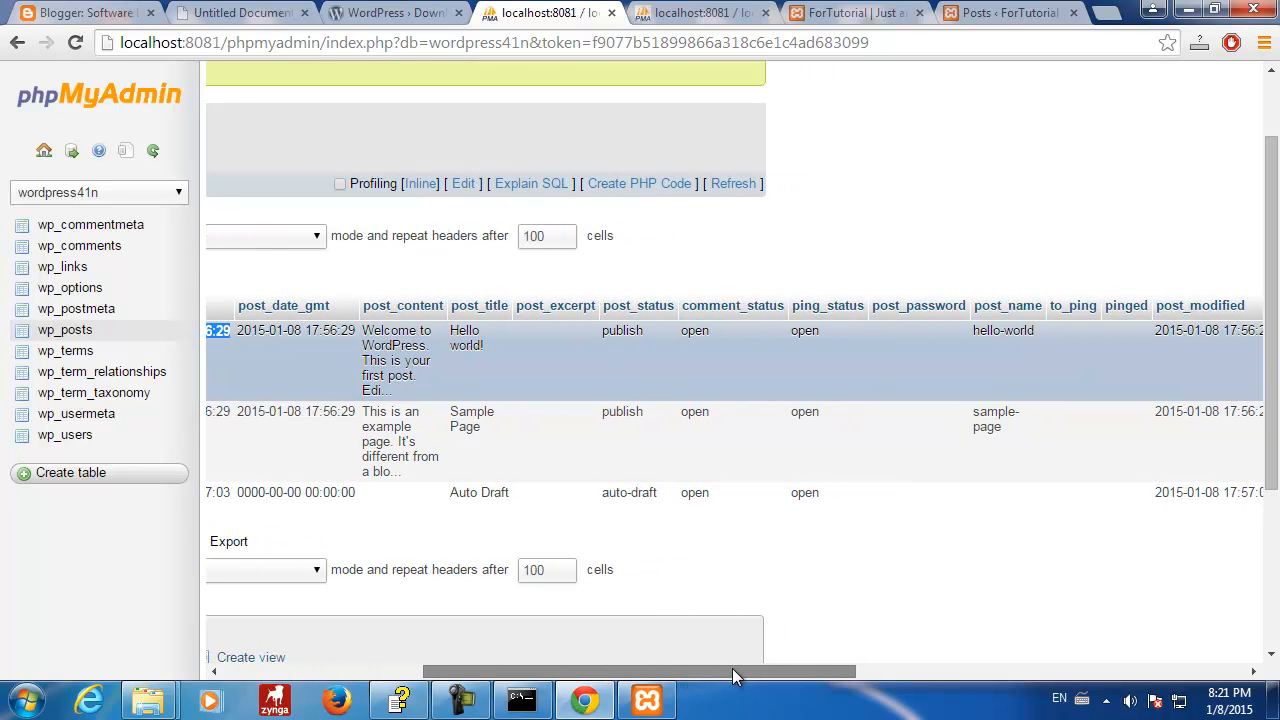
left_click(706, 14)
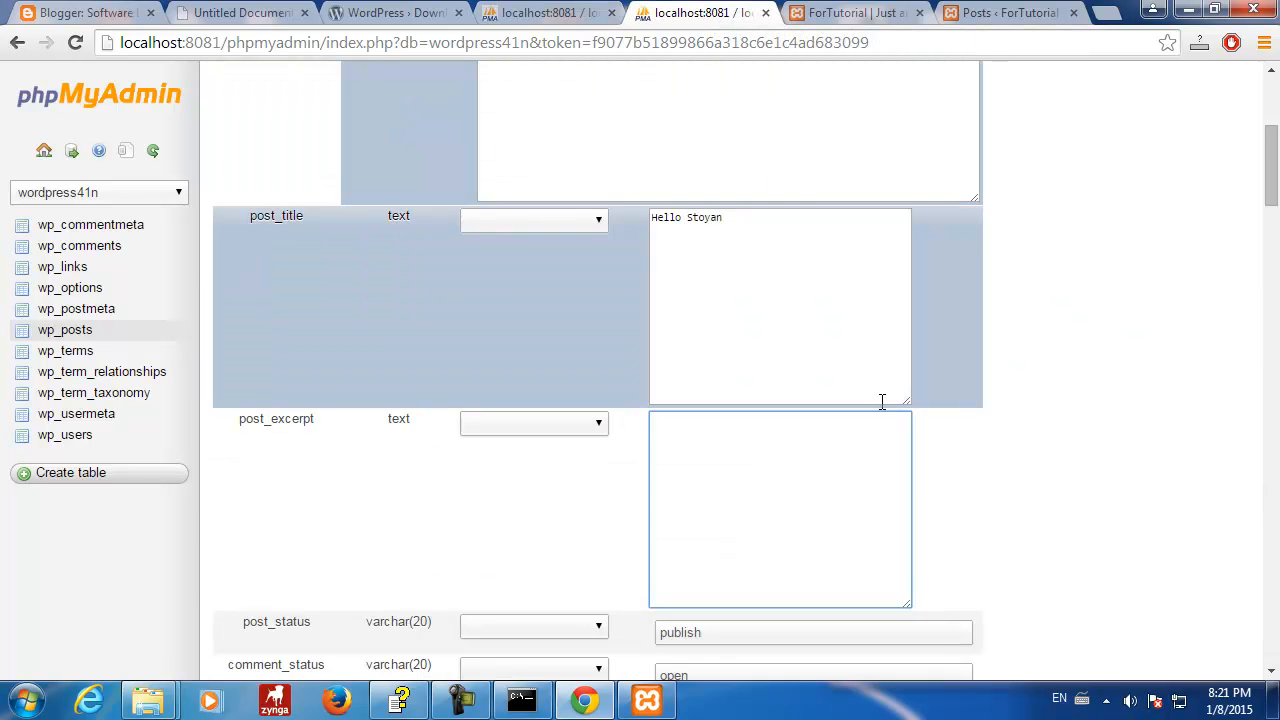
scroll(1100, 529, "down", 3)
left_click(703, 563)
scroll(774, 589, "down", 2)
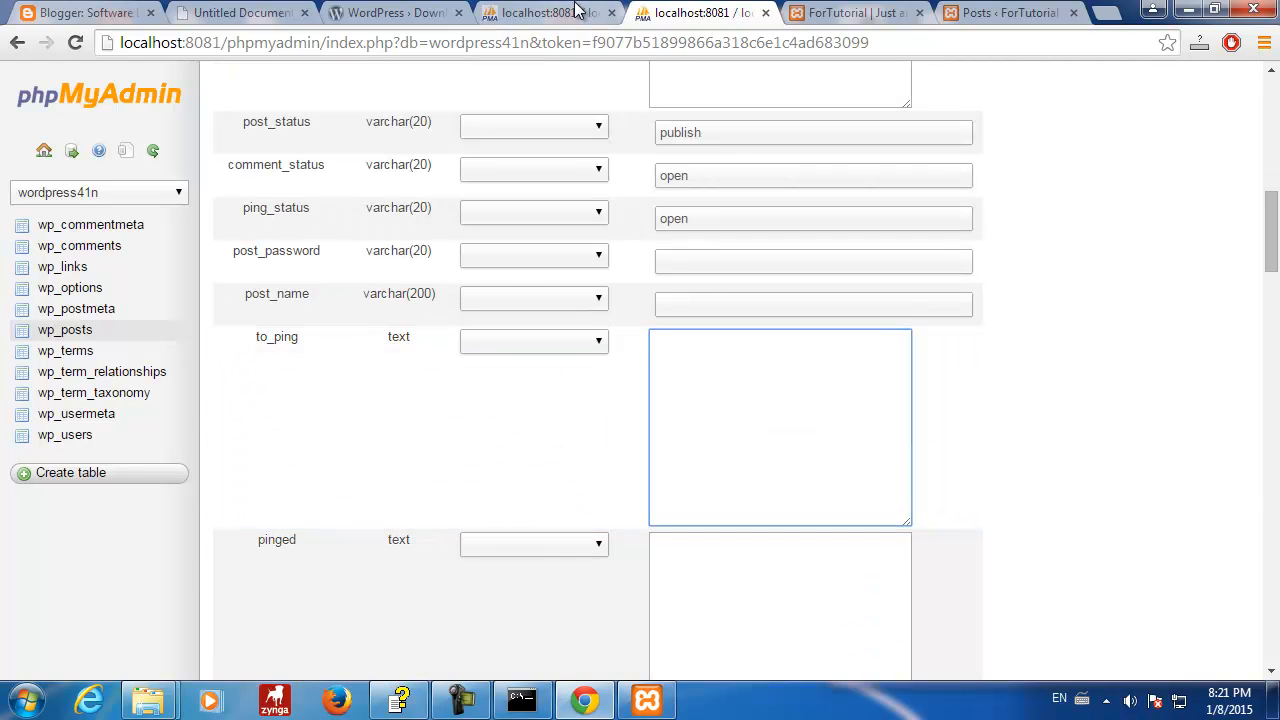
- Check more existing columns, then move to pinged and review the remaining insert fields
left_click(570, 12)
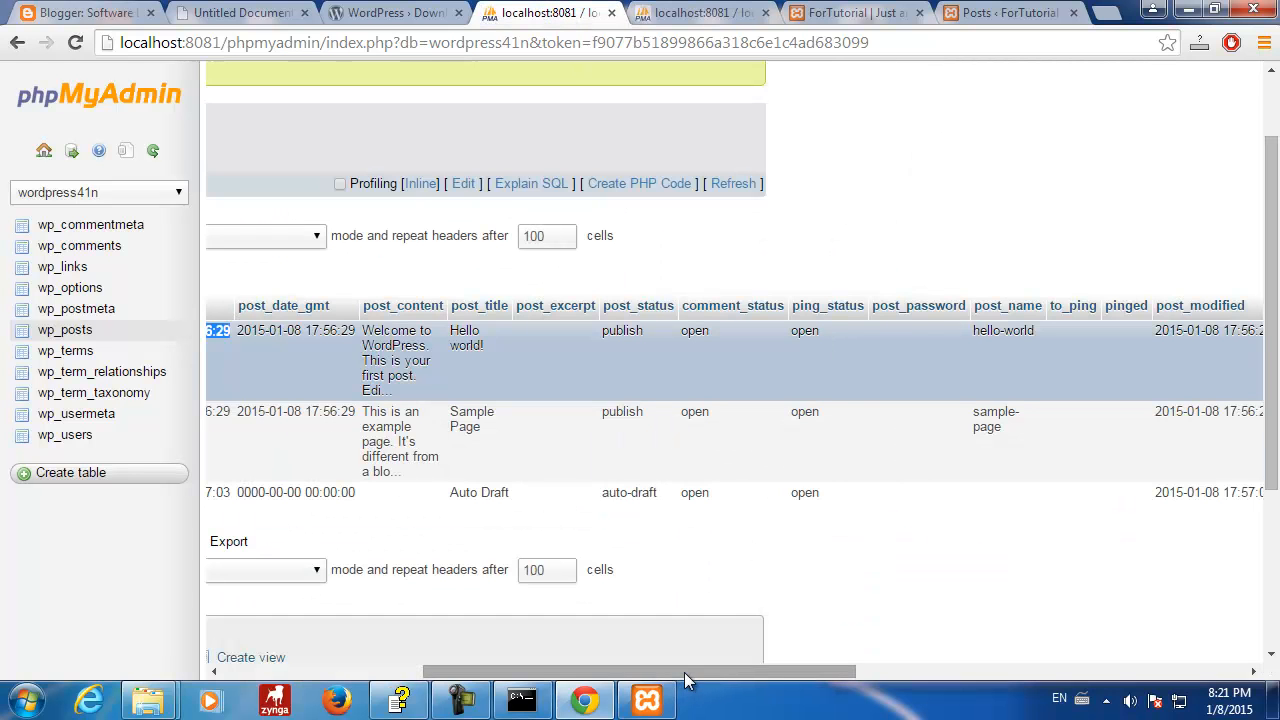
left_click_drag(684, 672, 801, 671)
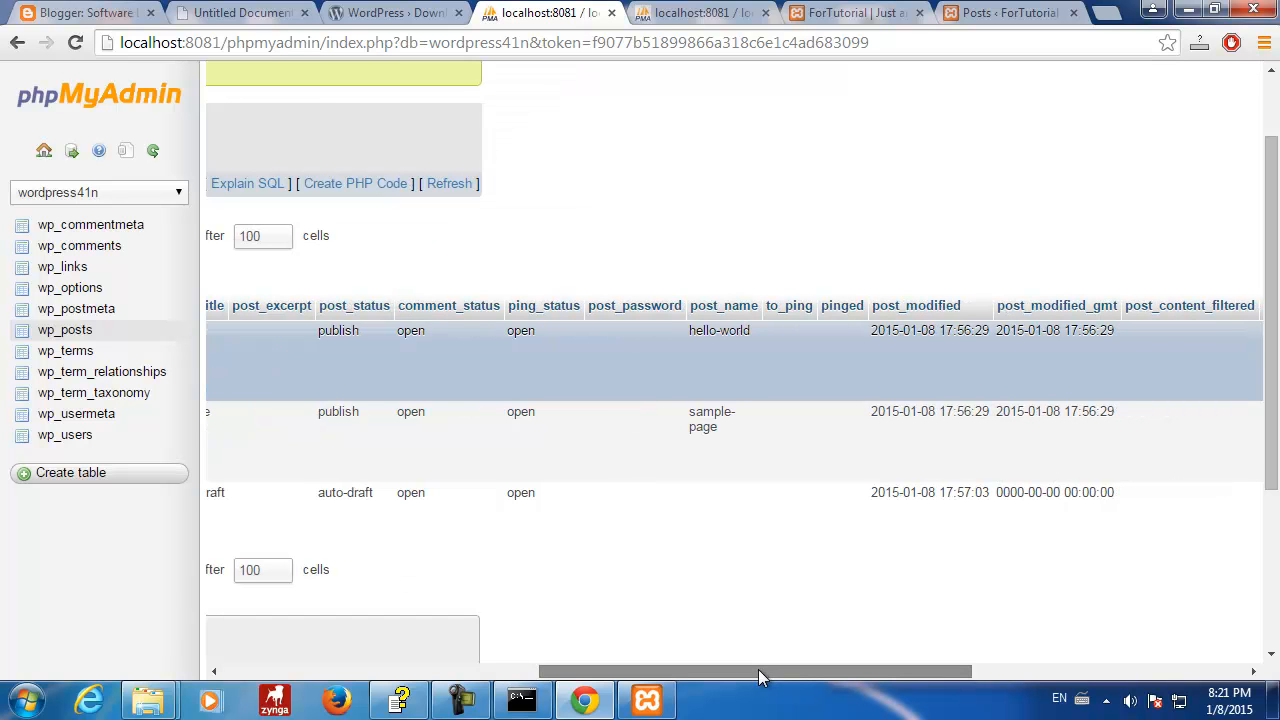
left_click_drag(760, 677, 852, 671)
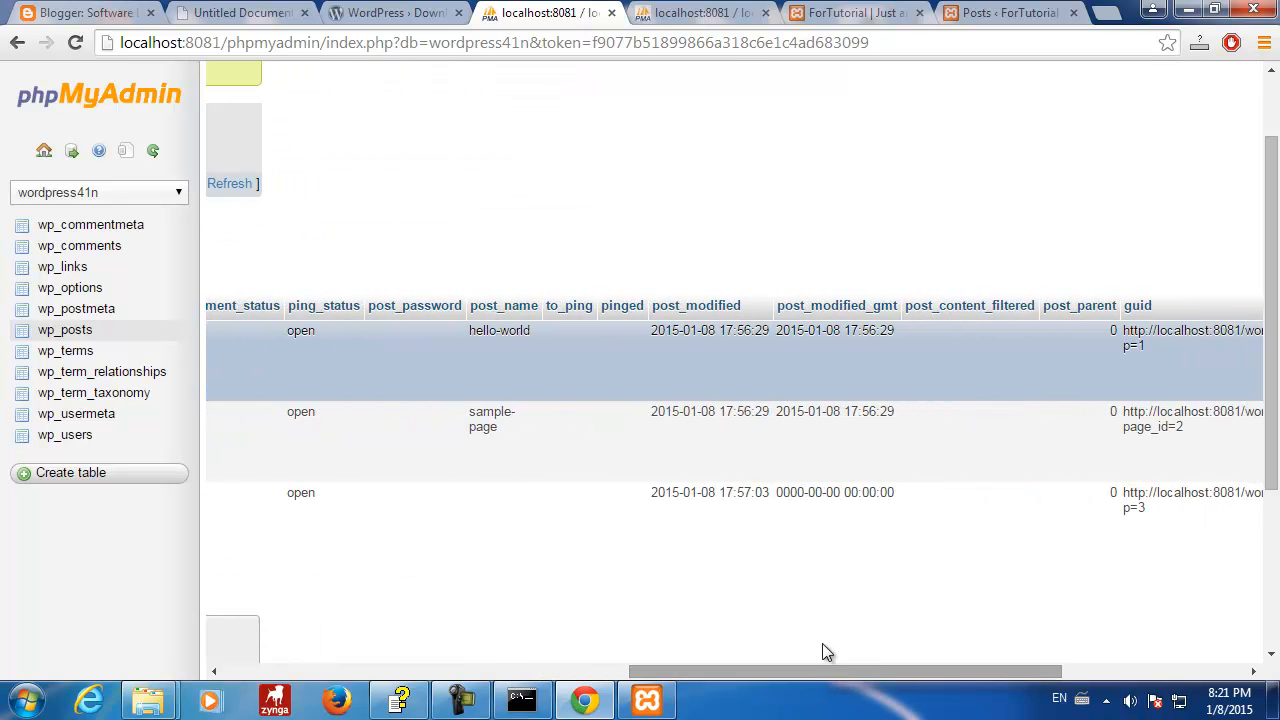
left_click(720, 16)
left_click(699, 563)
scroll(821, 530, "down", 3)
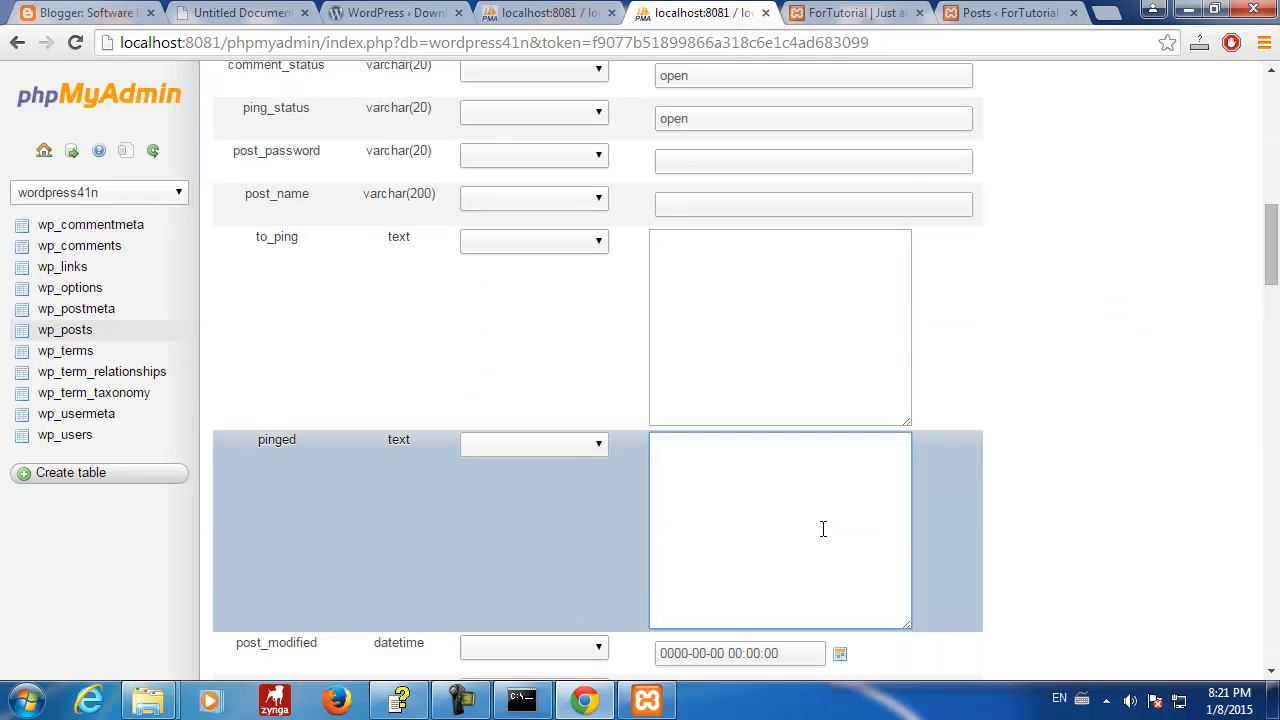
scroll(821, 530, "down", 1)
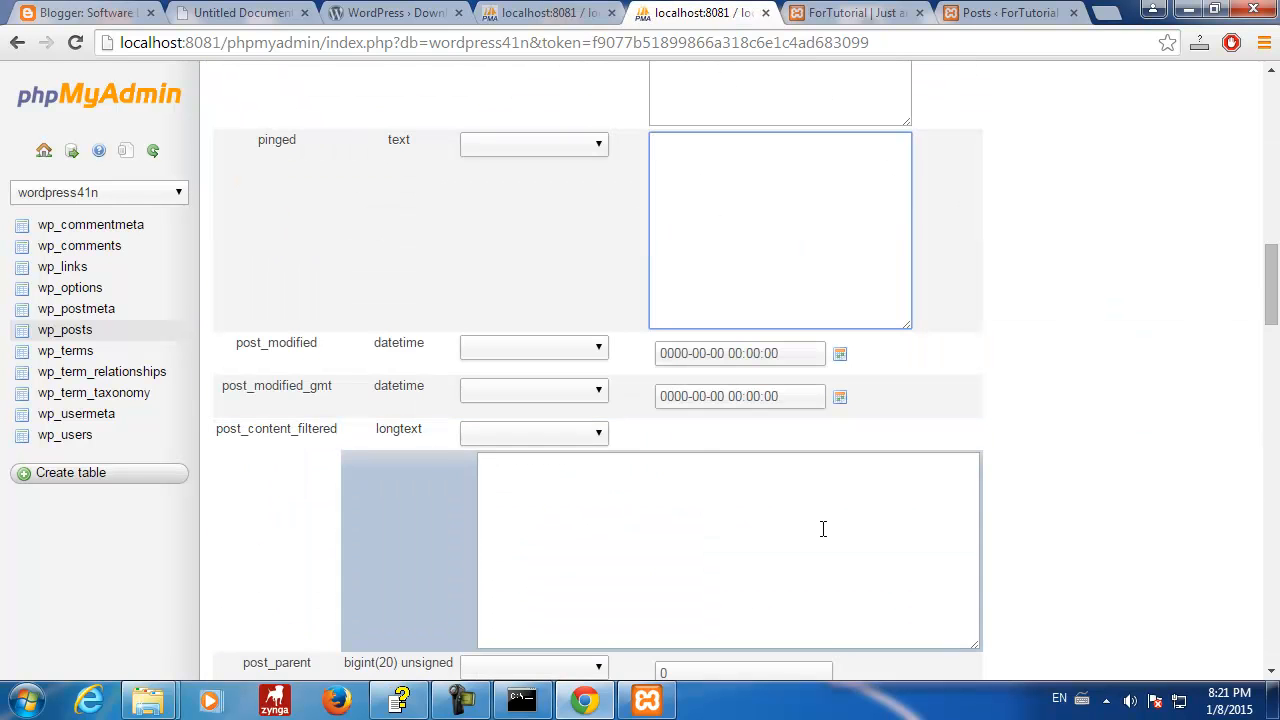
scroll(823, 528, "down", 3)
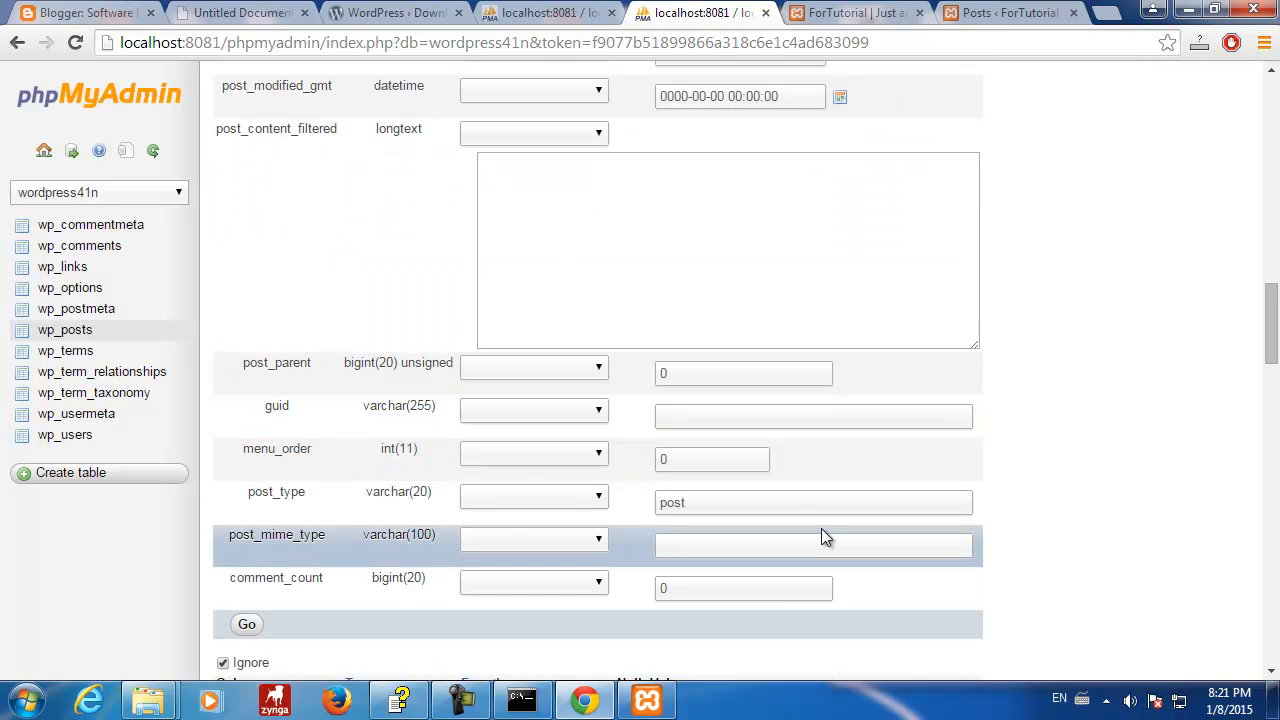
scroll(821, 528, "up", 8)
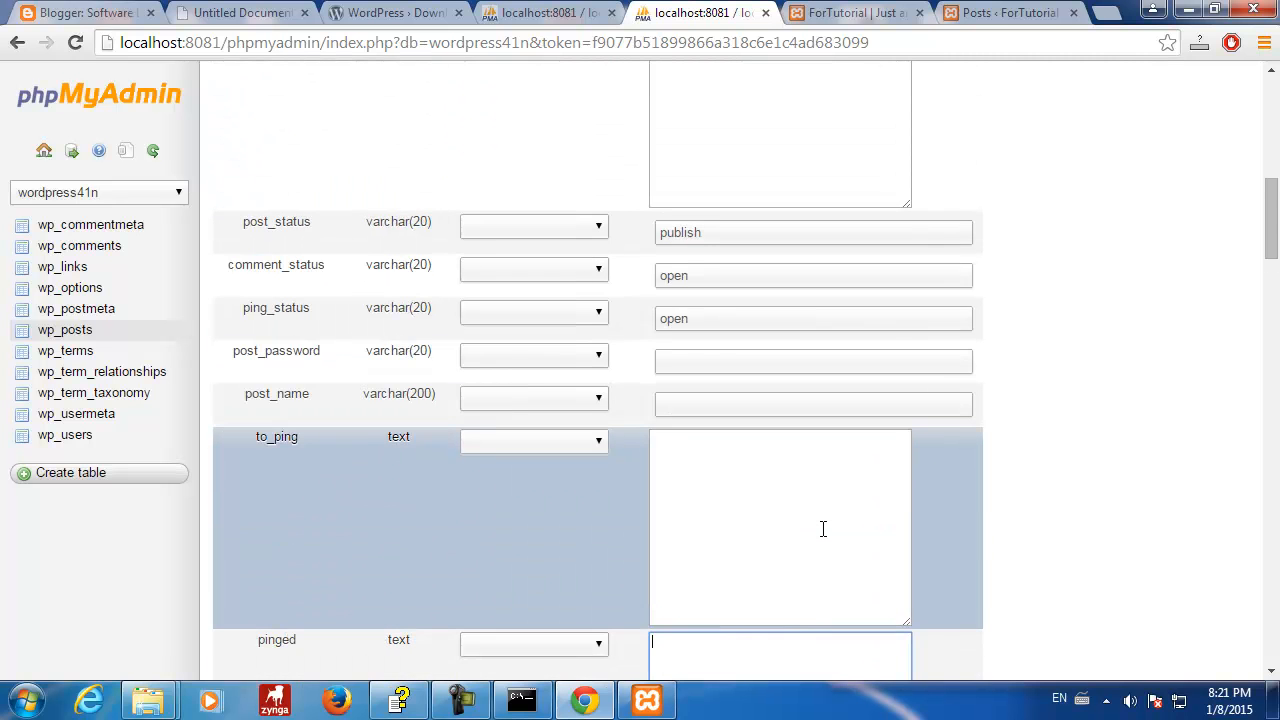
scroll(823, 528, "up", 5)
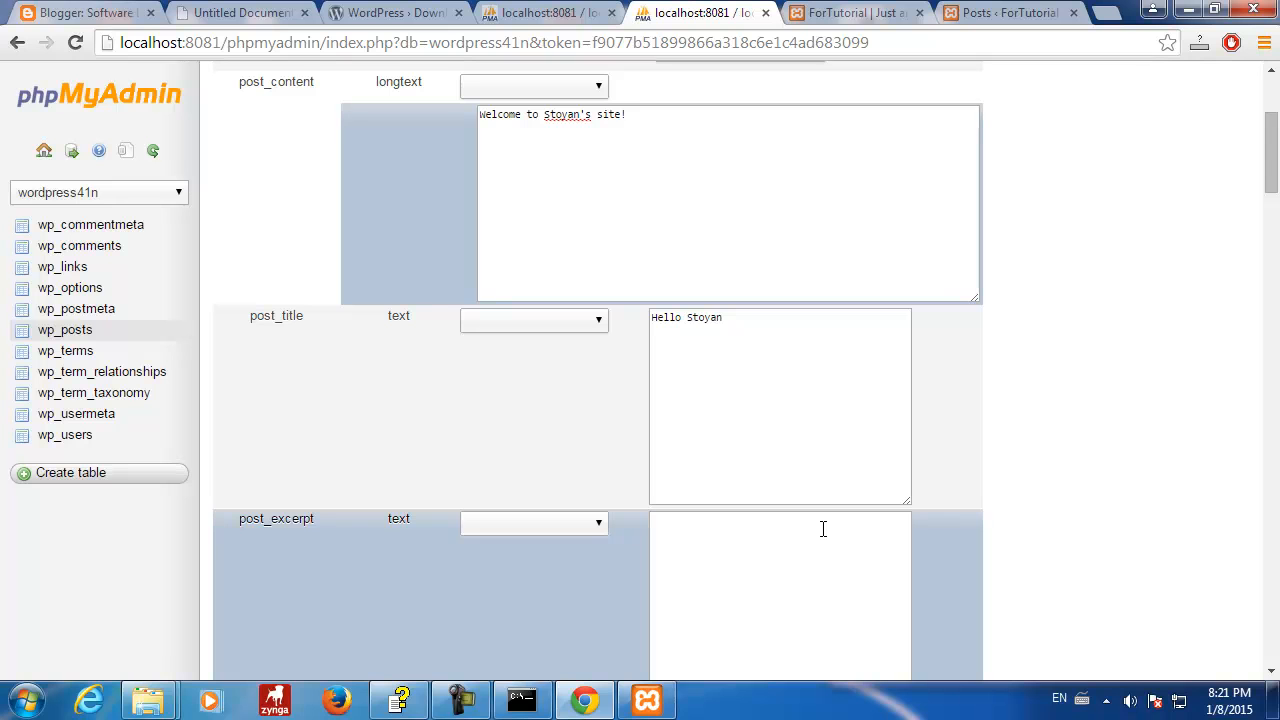
scroll(823, 528, "down", 3)
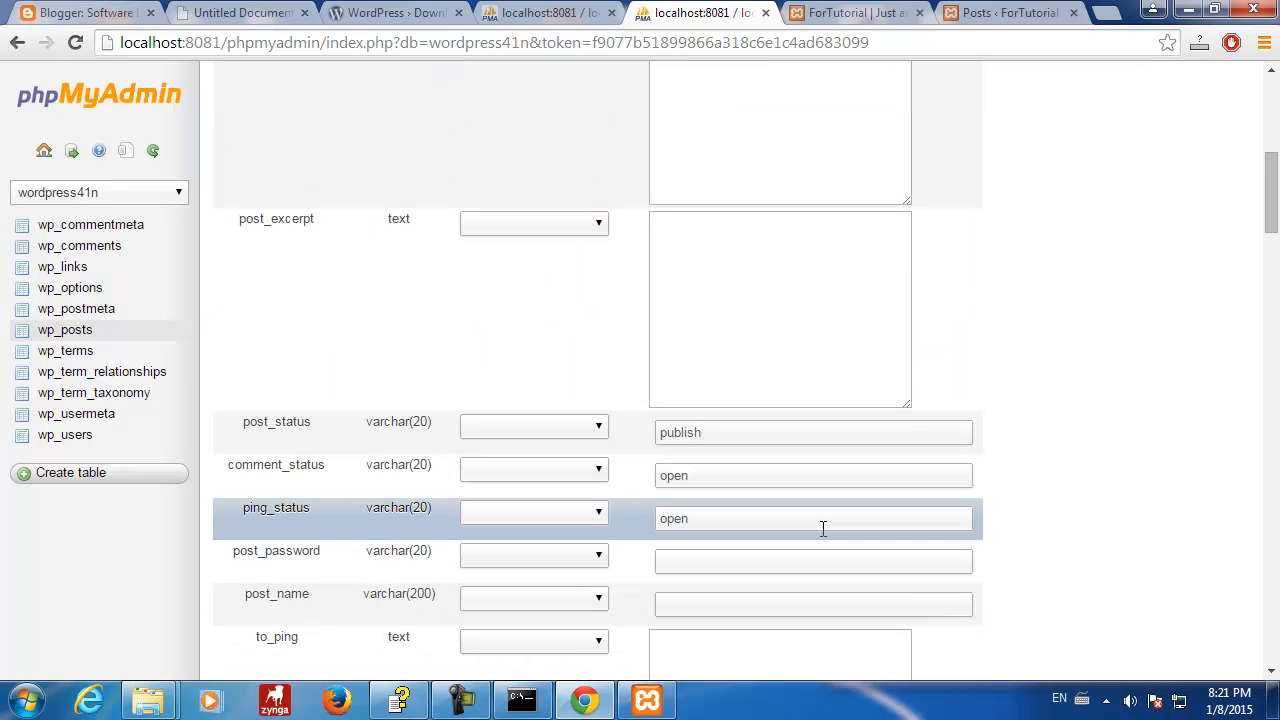
- Enter the hyphenated greeting slug matching the title as the new post's post_name
scroll(823, 528, "down", 1)
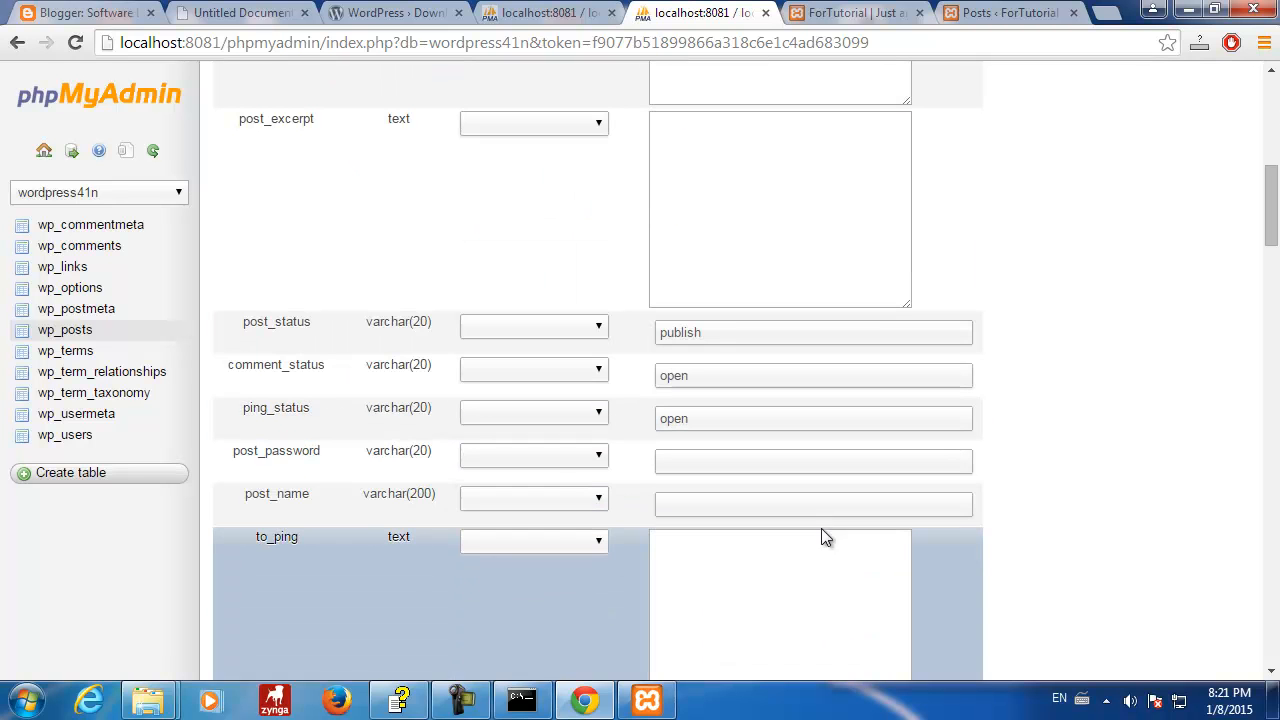
left_click(774, 510)
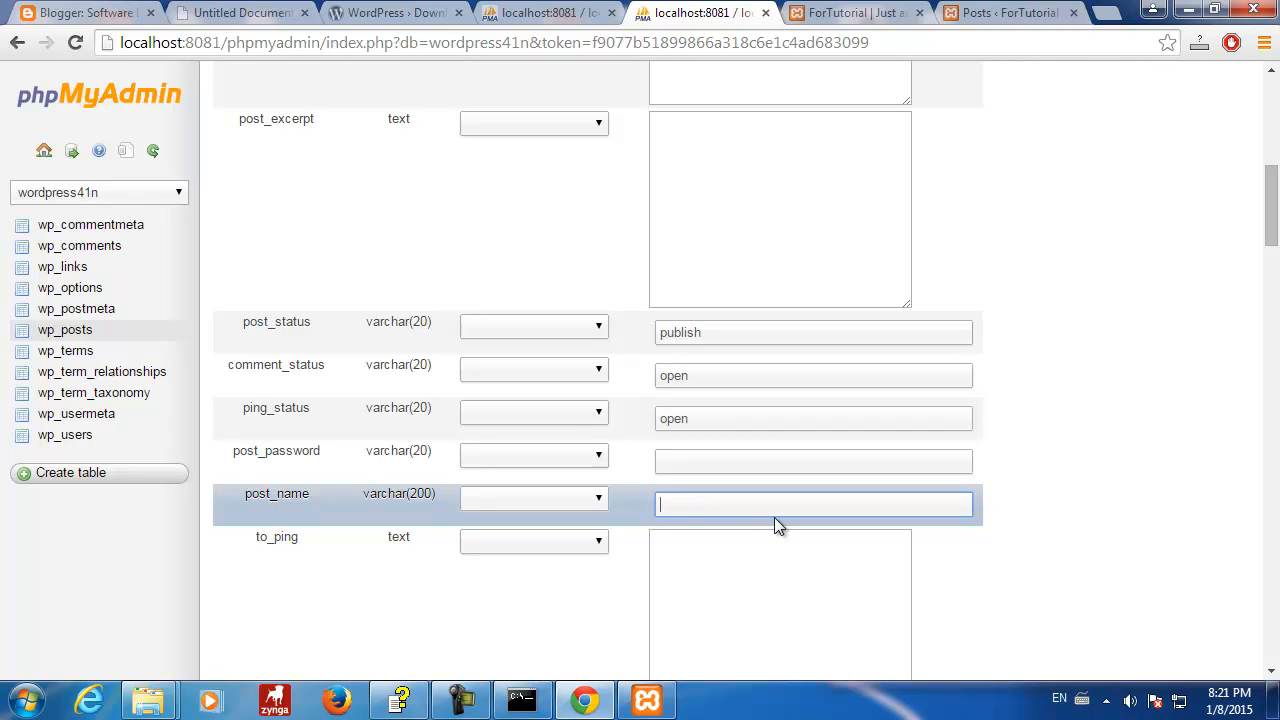
type("hello-")
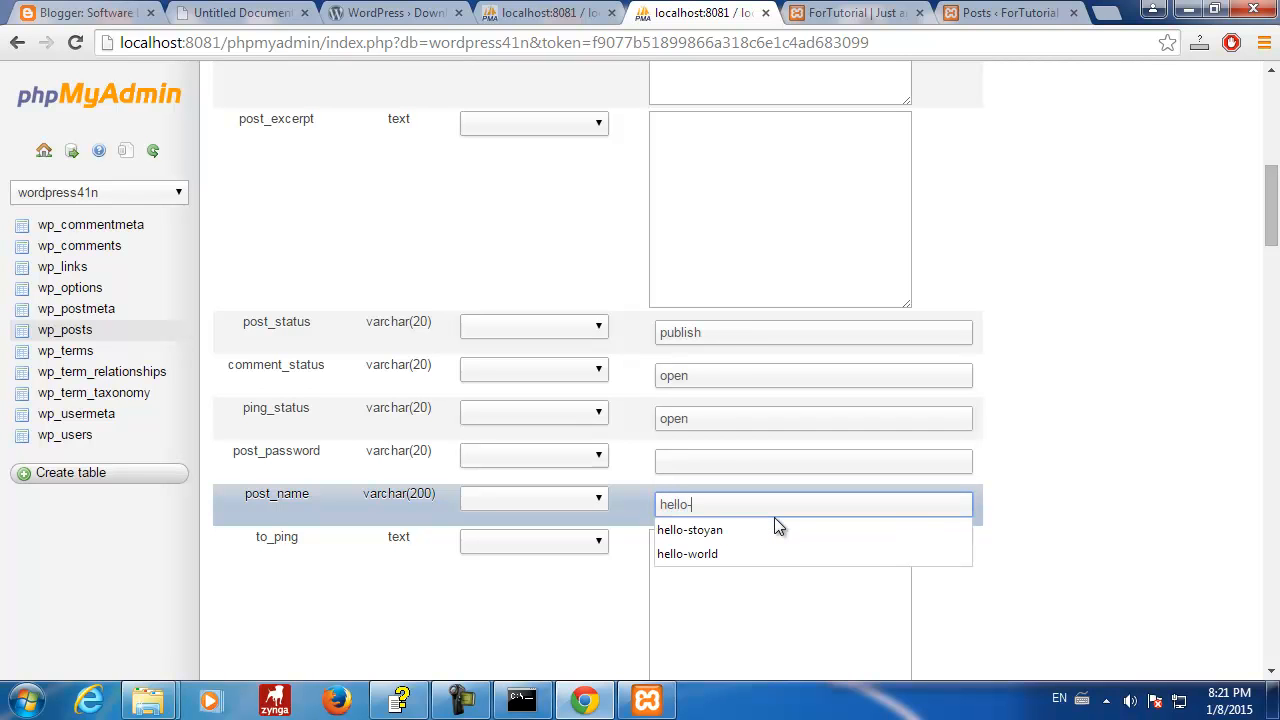
type("stoyan")
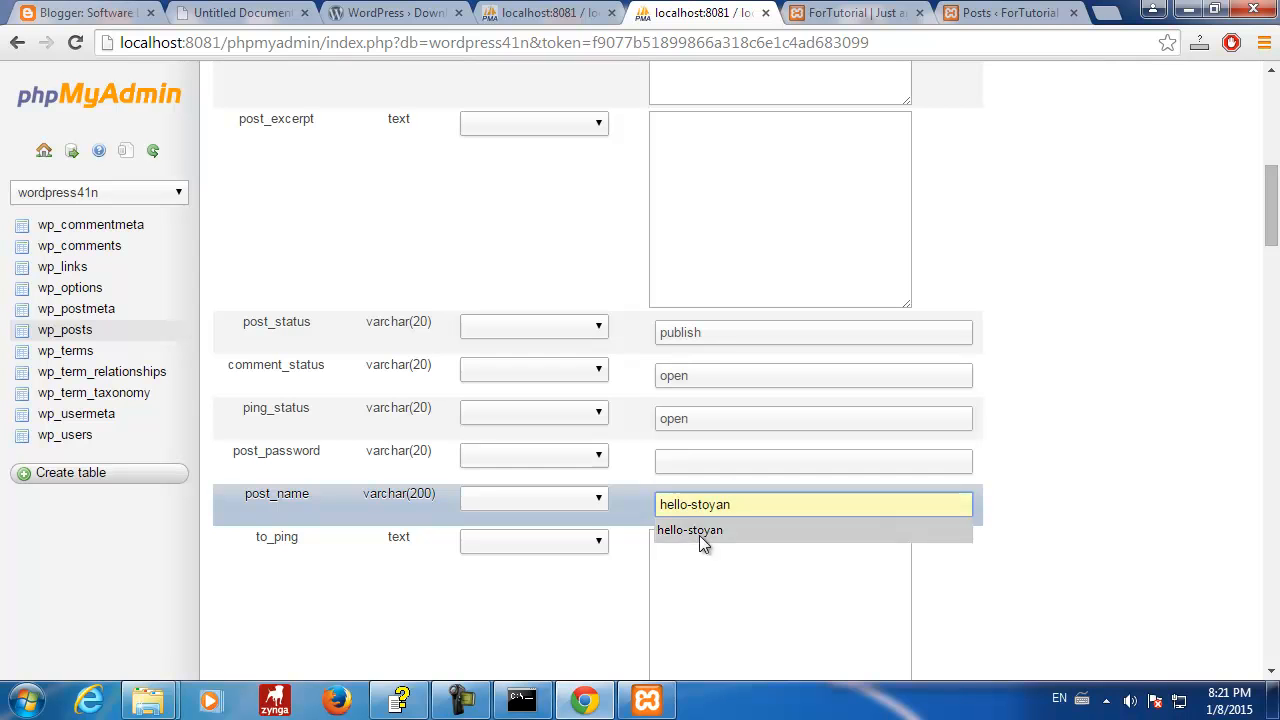
left_click(699, 532)
scroll(920, 540, "down", 3)
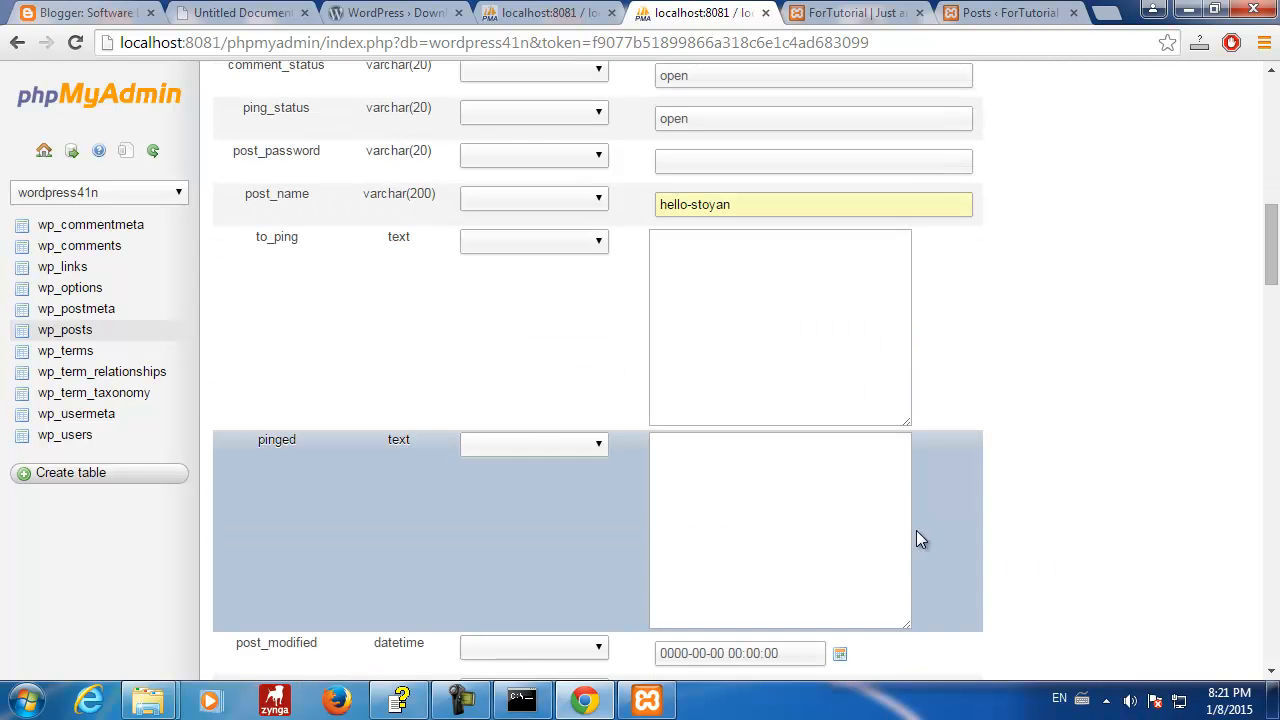
left_click(570, 14)
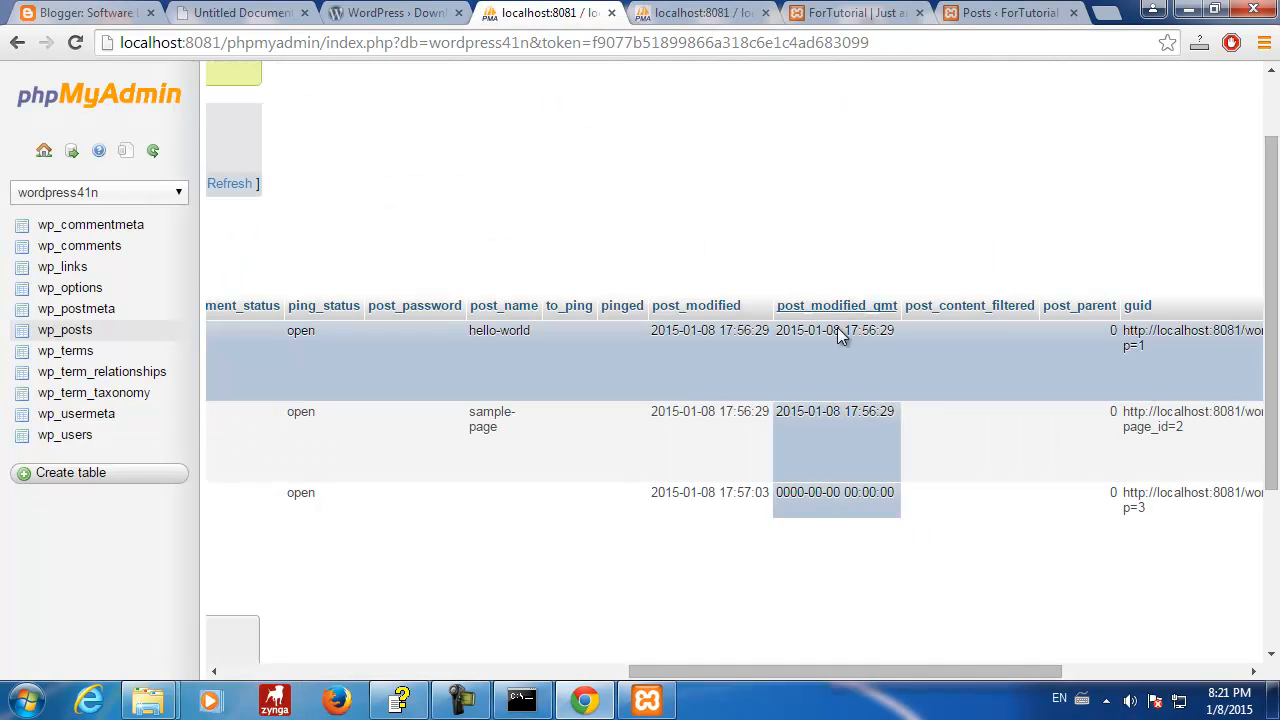
left_click_drag(800, 674, 1078, 671)
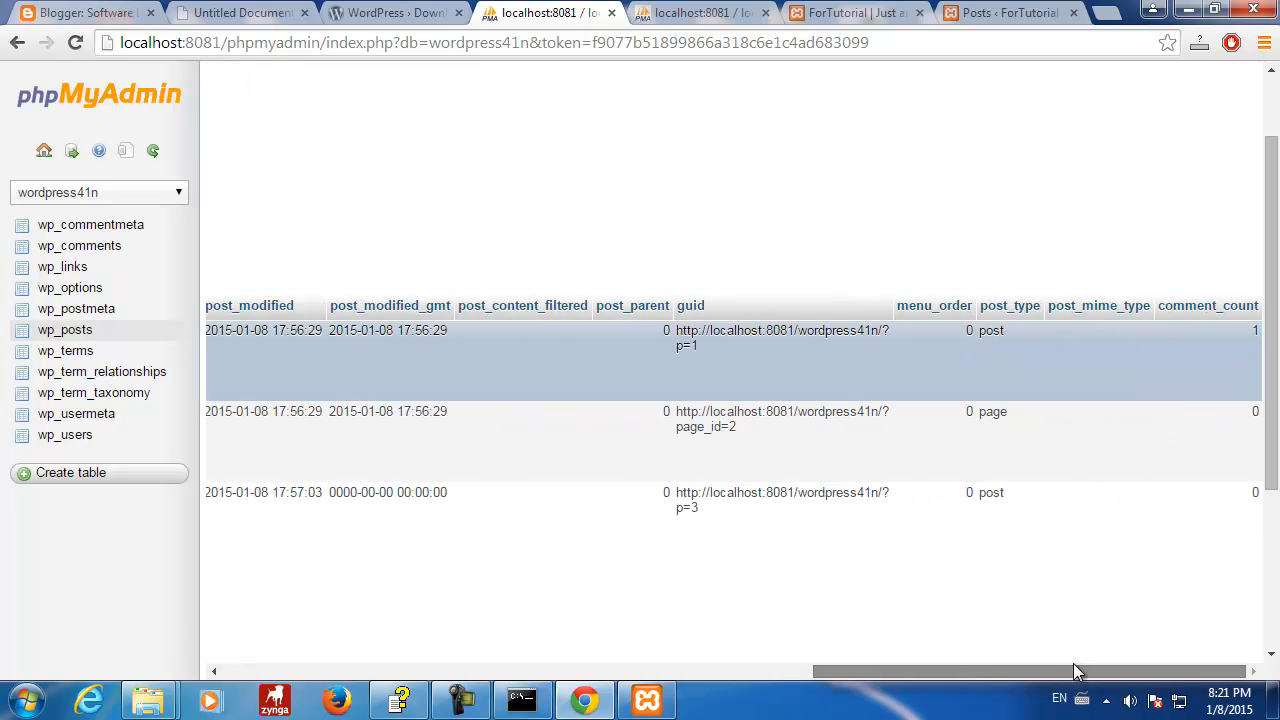
left_click_drag(677, 331, 706, 358)
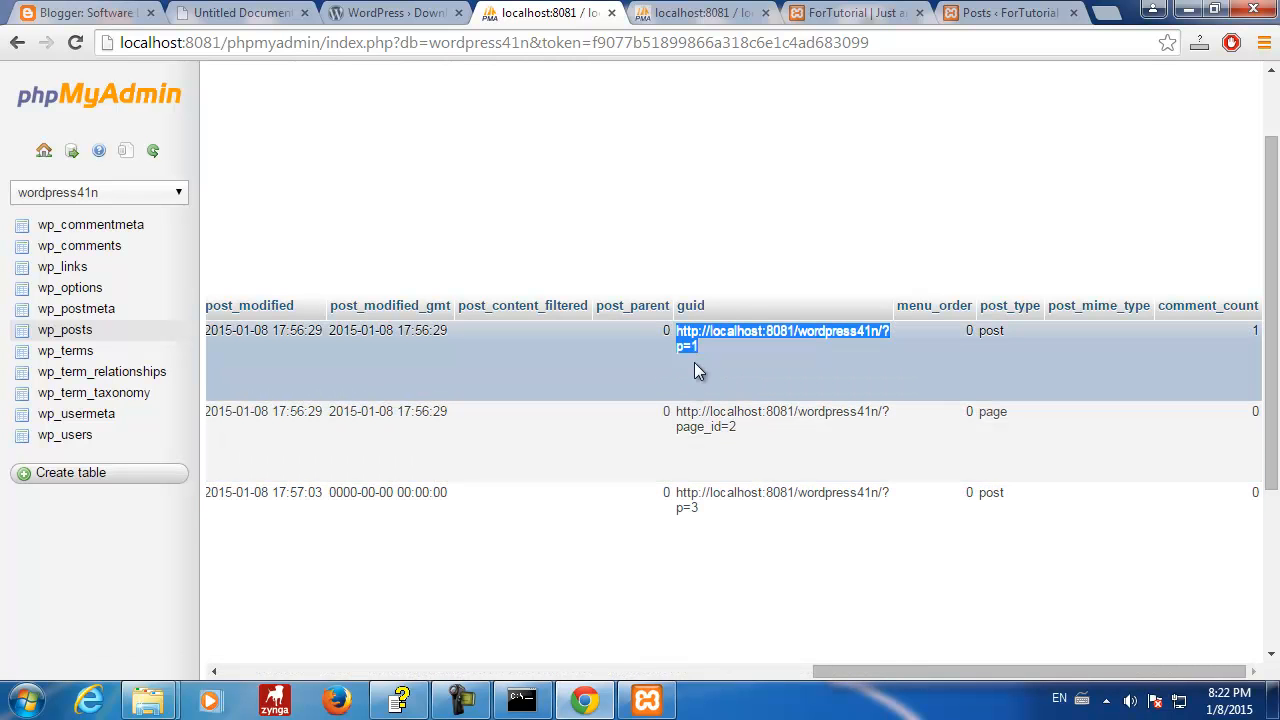
- Paste post 1's guid into the new post and change its ending to ?p=4
left_click(694, 16)
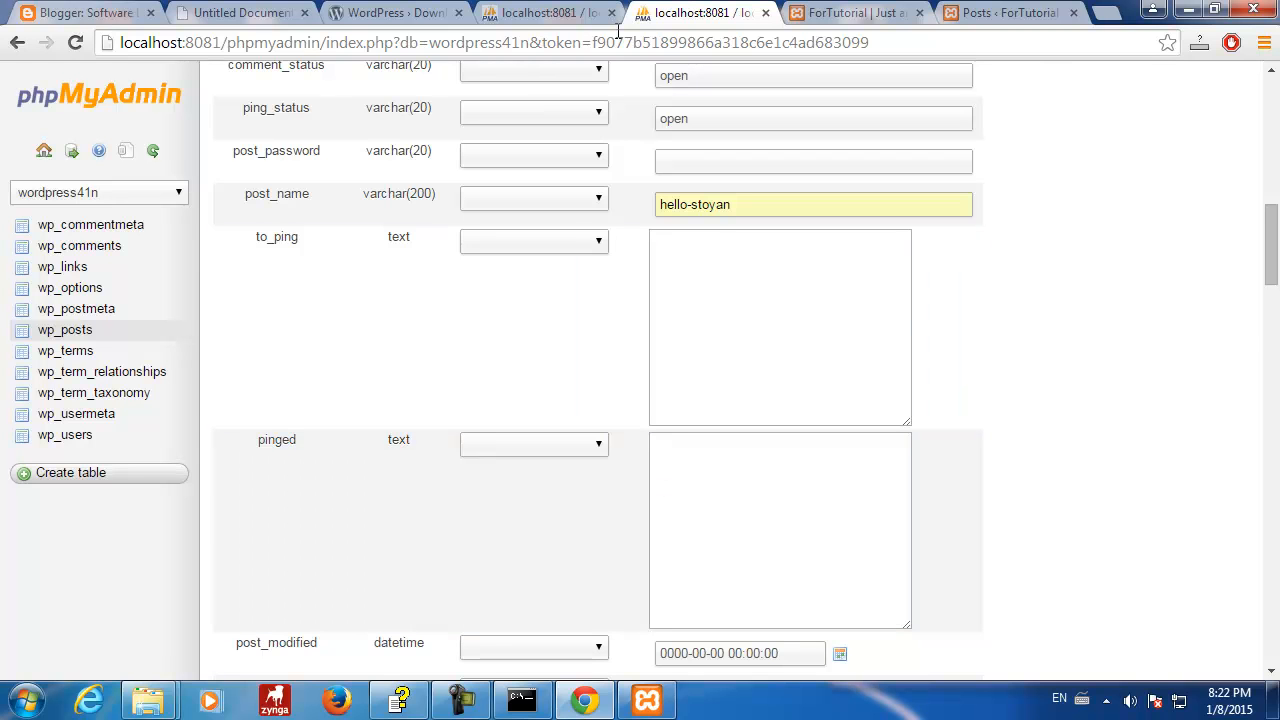
left_click(555, 16)
left_click(698, 14)
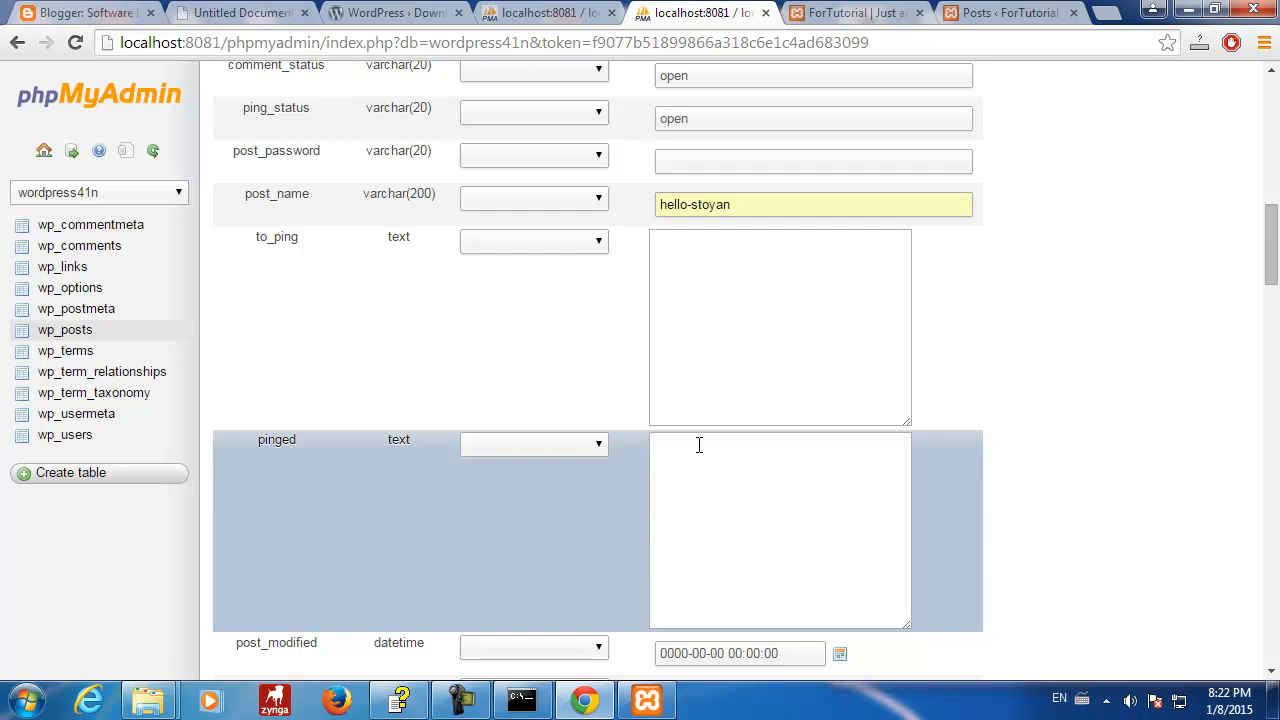
scroll(699, 443, "down", 3)
scroll(699, 443, "down", 2)
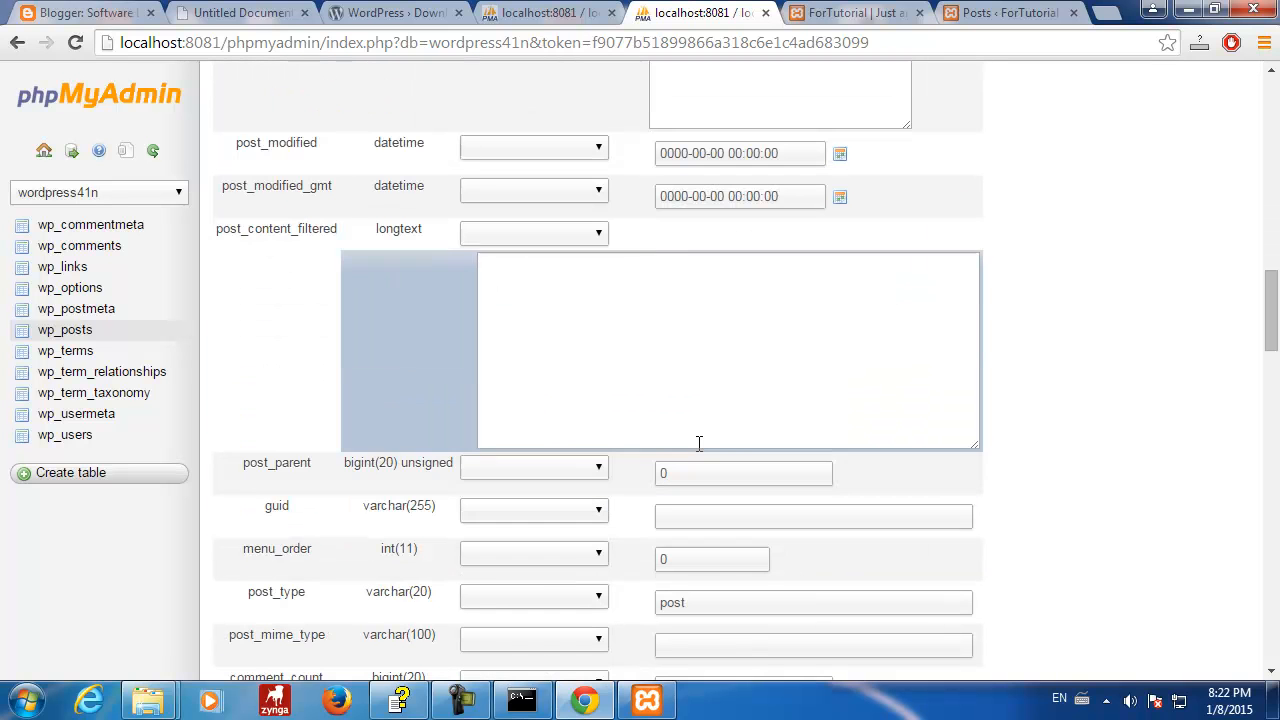
left_click(698, 522)
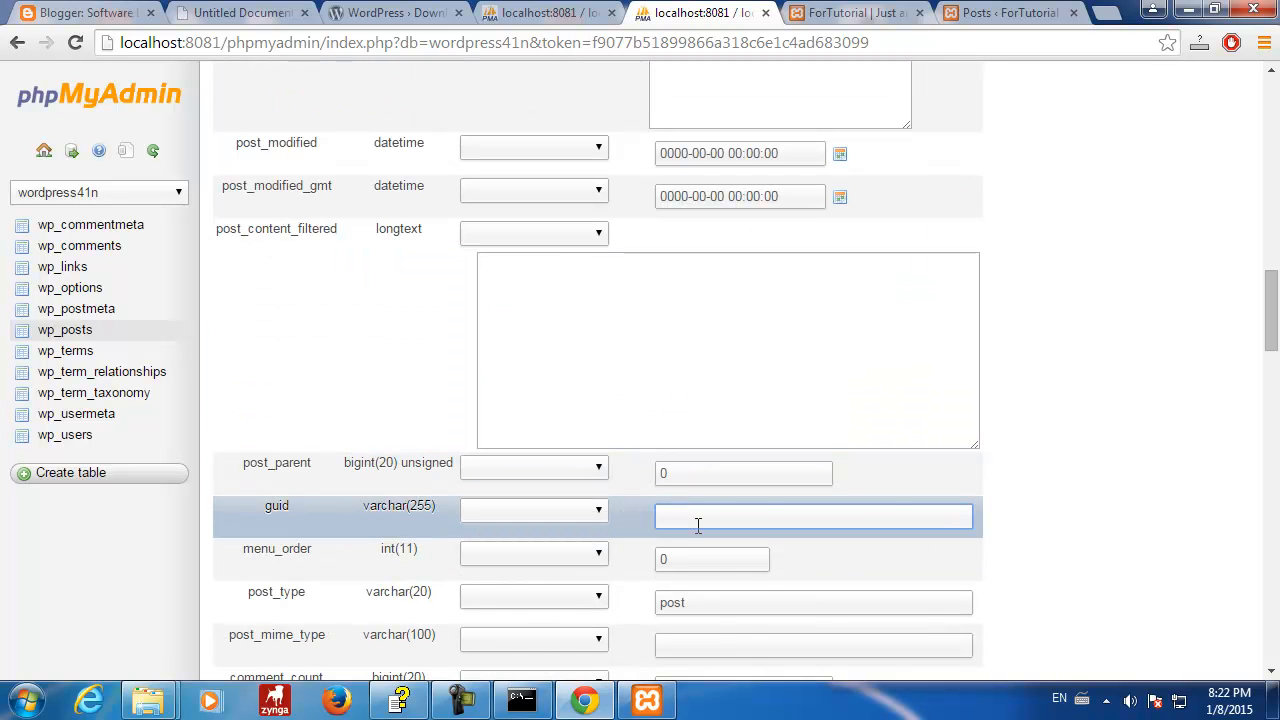
type("http://localhost:8081/wordpress41n/?p=1")
key("BackSpace")
type("4")
left_click(1170, 550)
mouse_move(1273, 290)
left_mouse_down()
mouse_move(1271, 333)
mouse_move(1271, 286)
left_mouse_up()
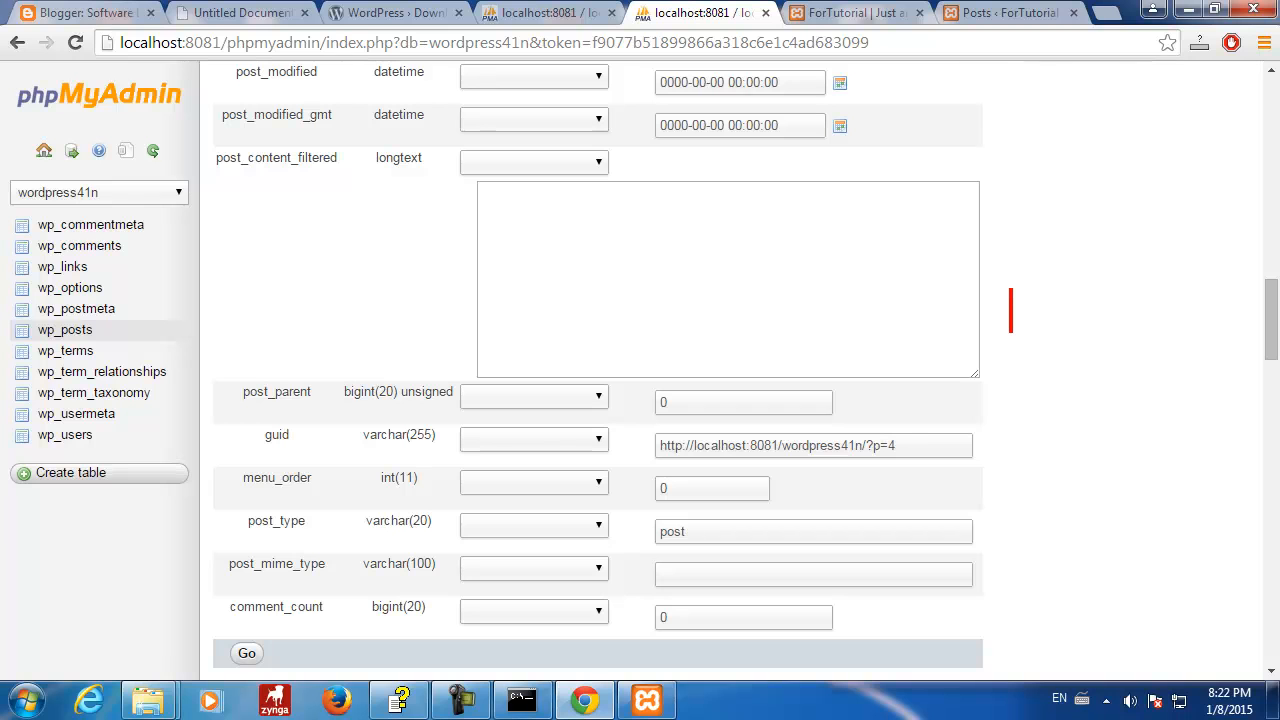
type("1)")
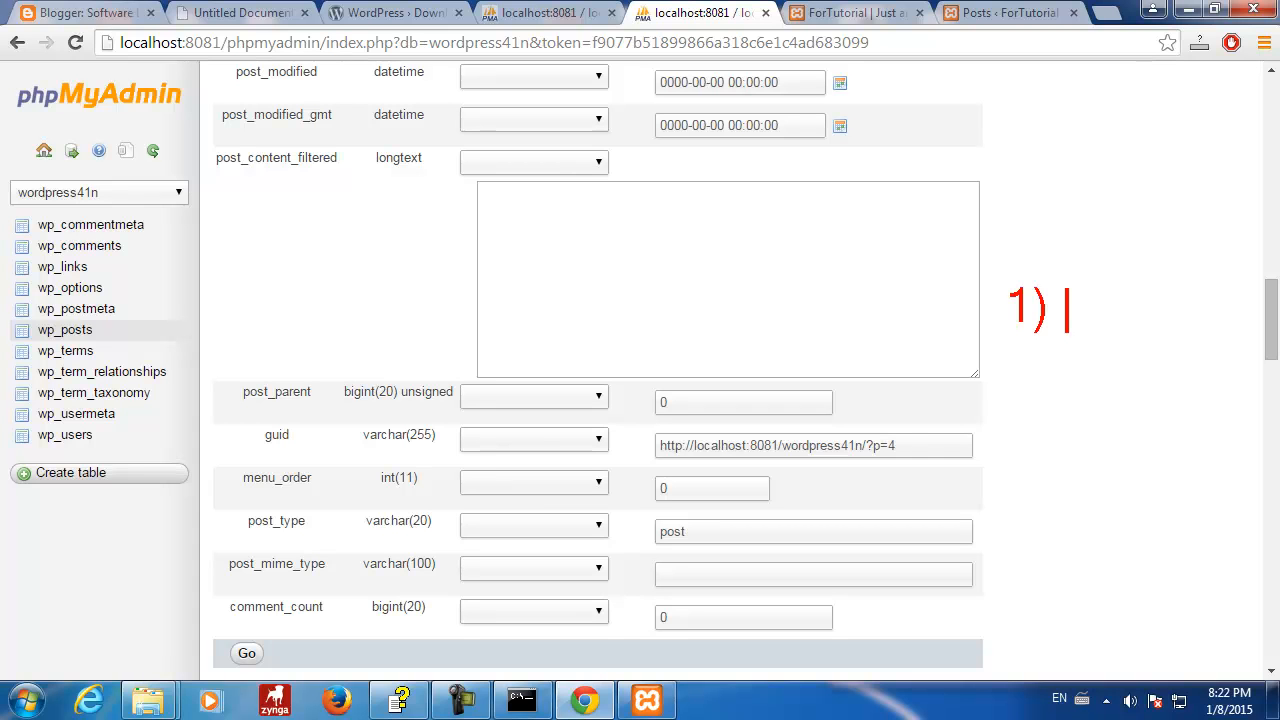
type("app")
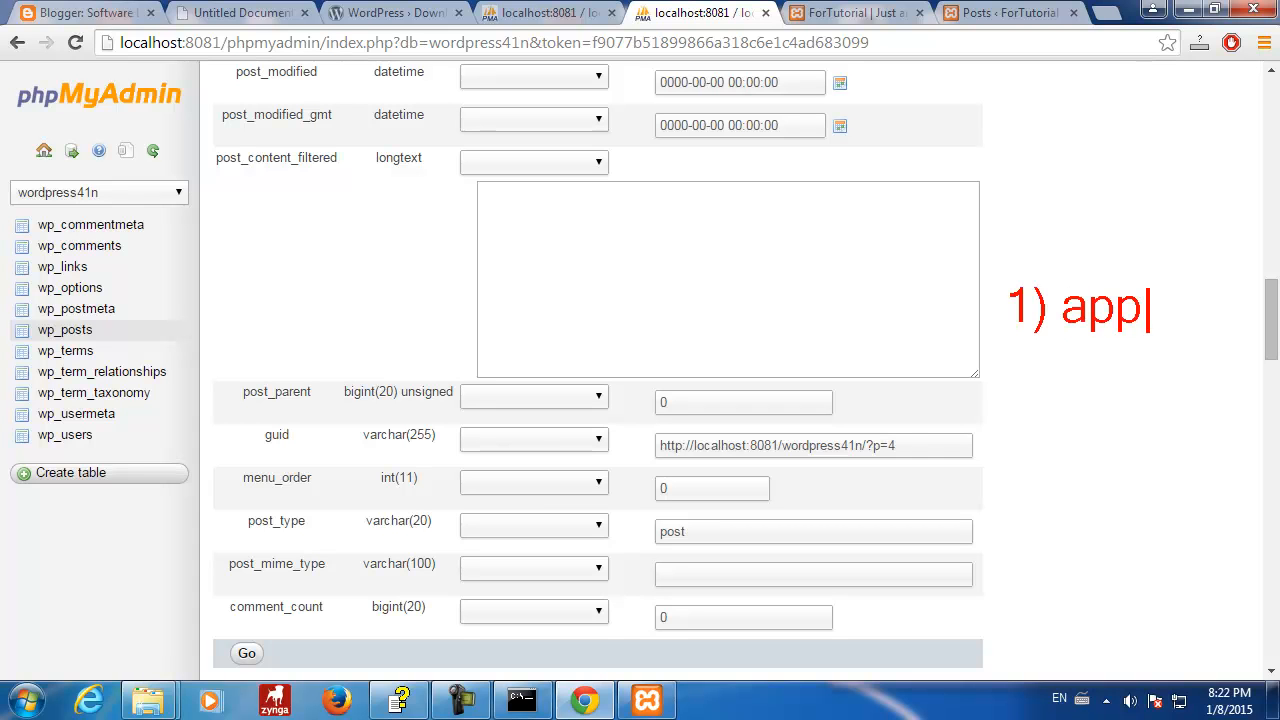
key("Return")
type("2) ")
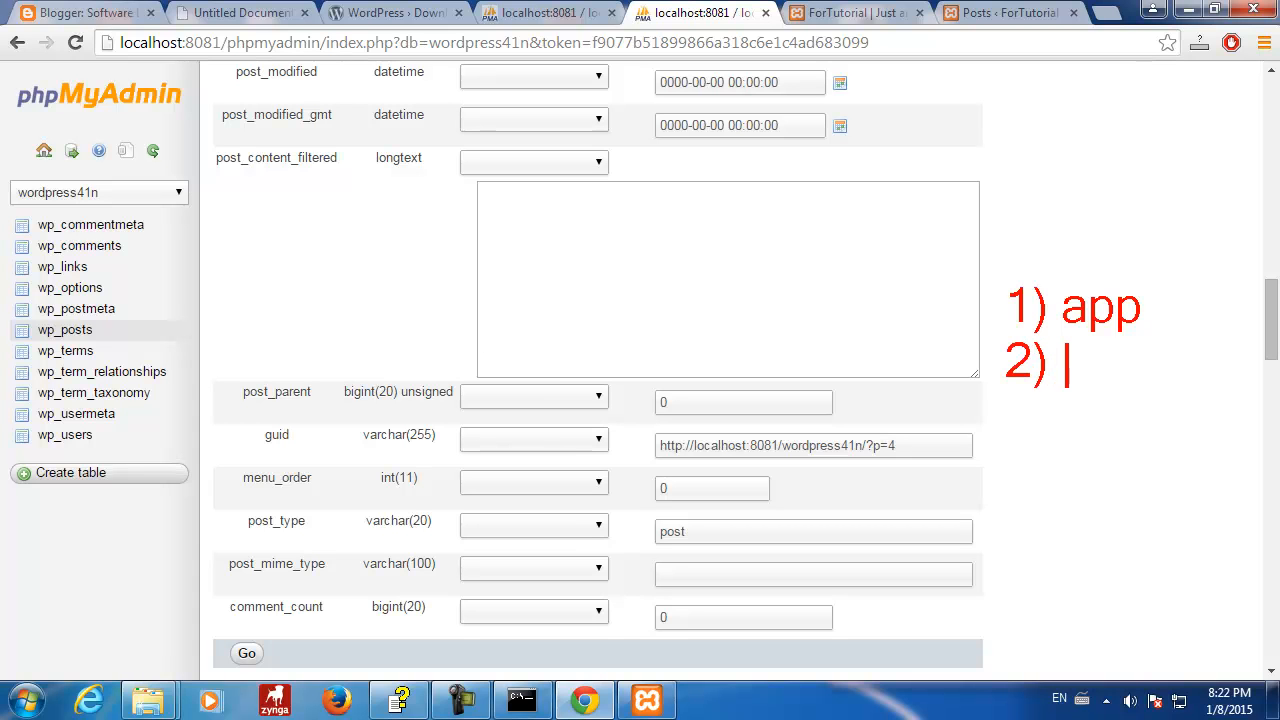
type("enum")
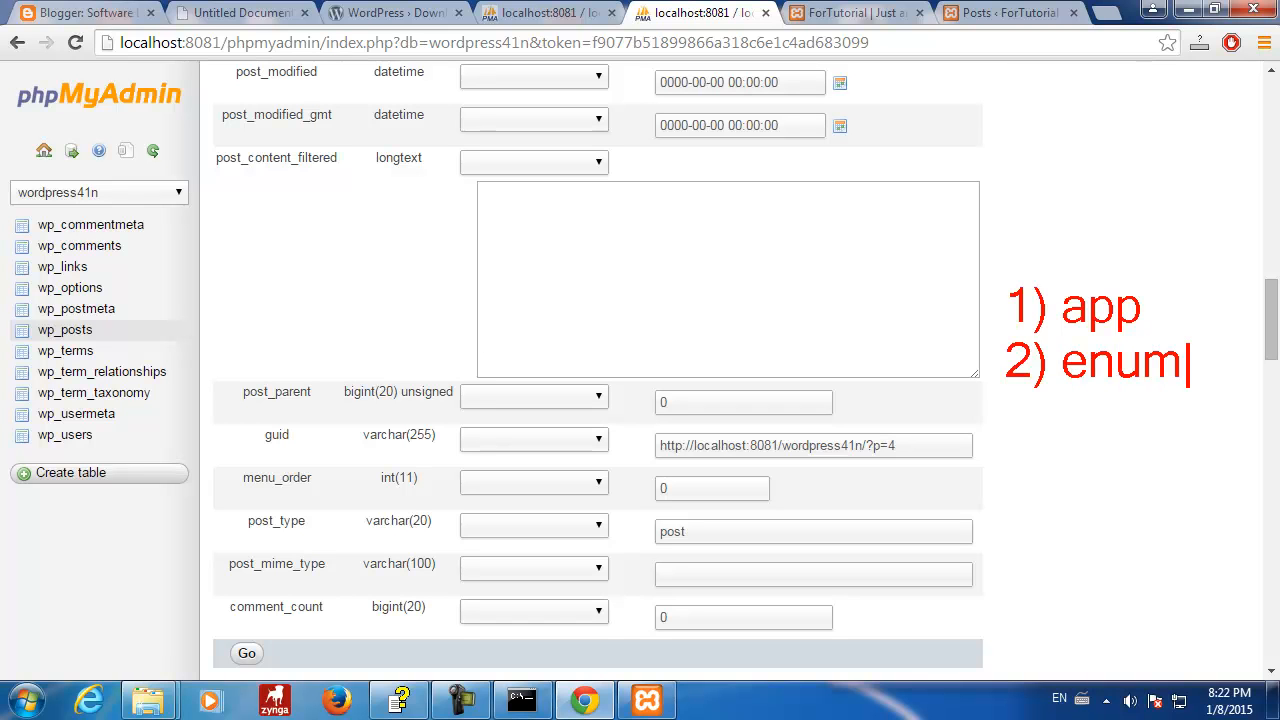
key("Return")
type("3) ")
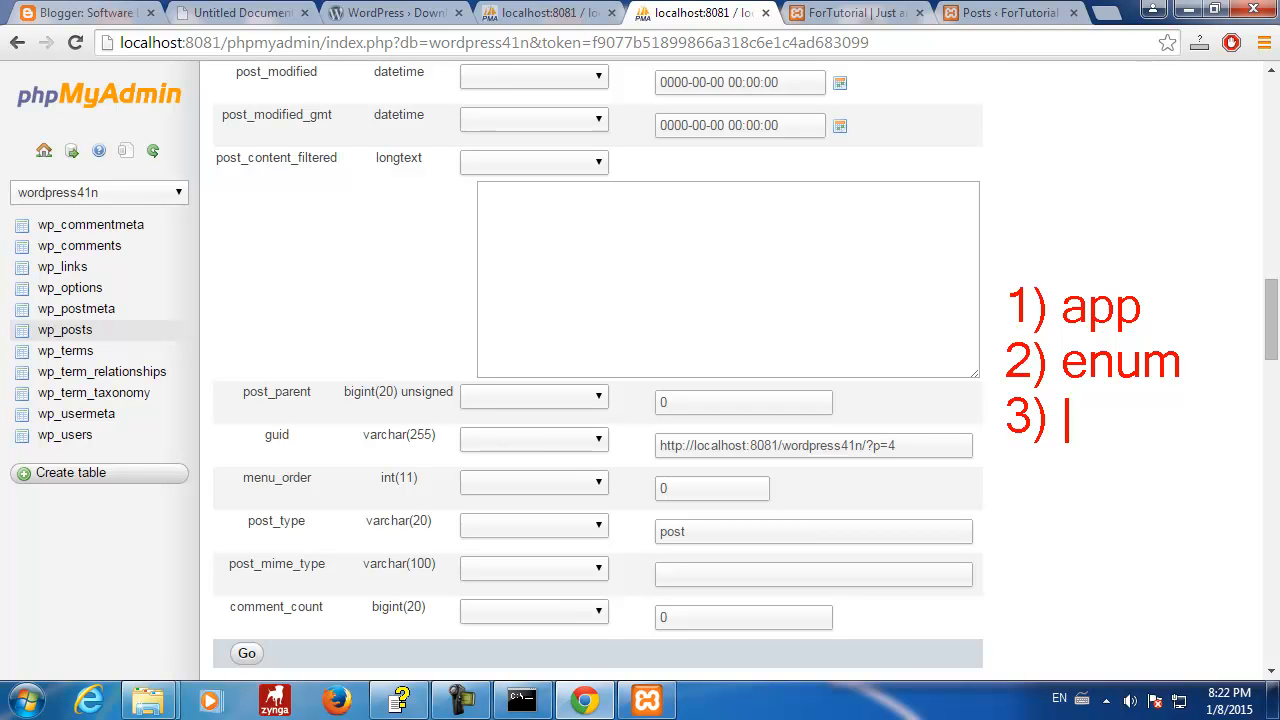
type("validation")
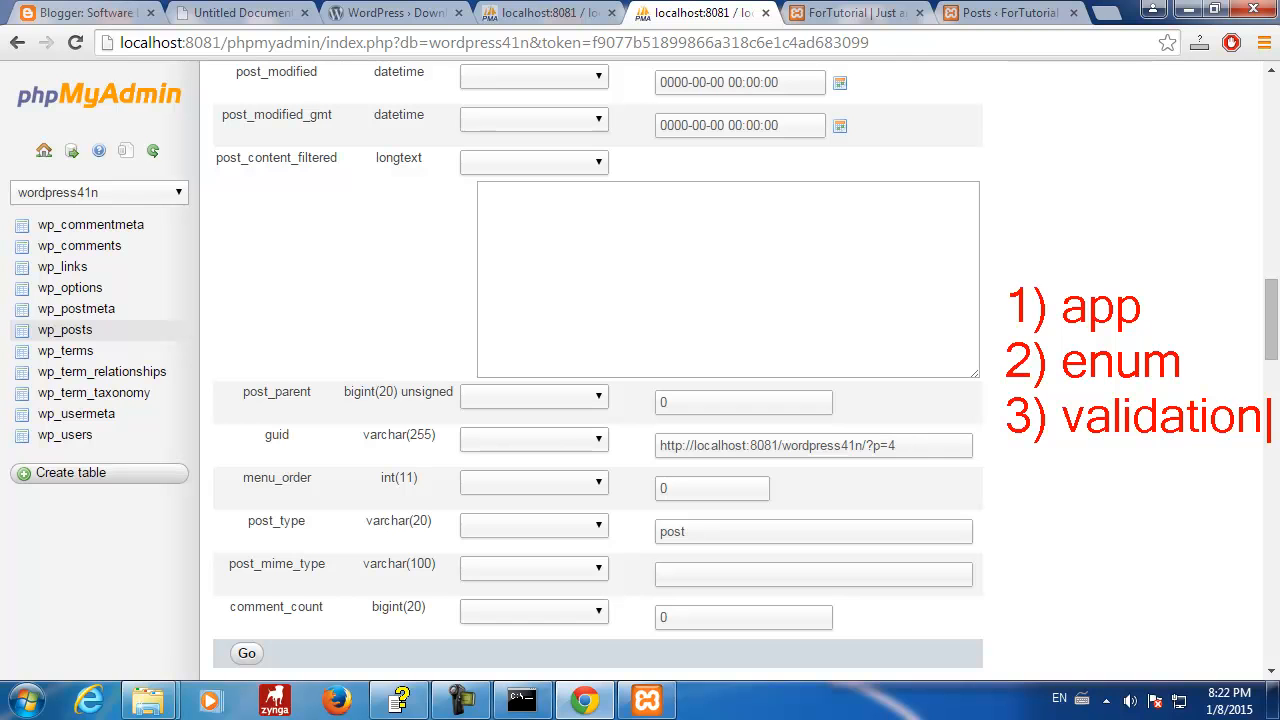
key("Return")
type("with onl")
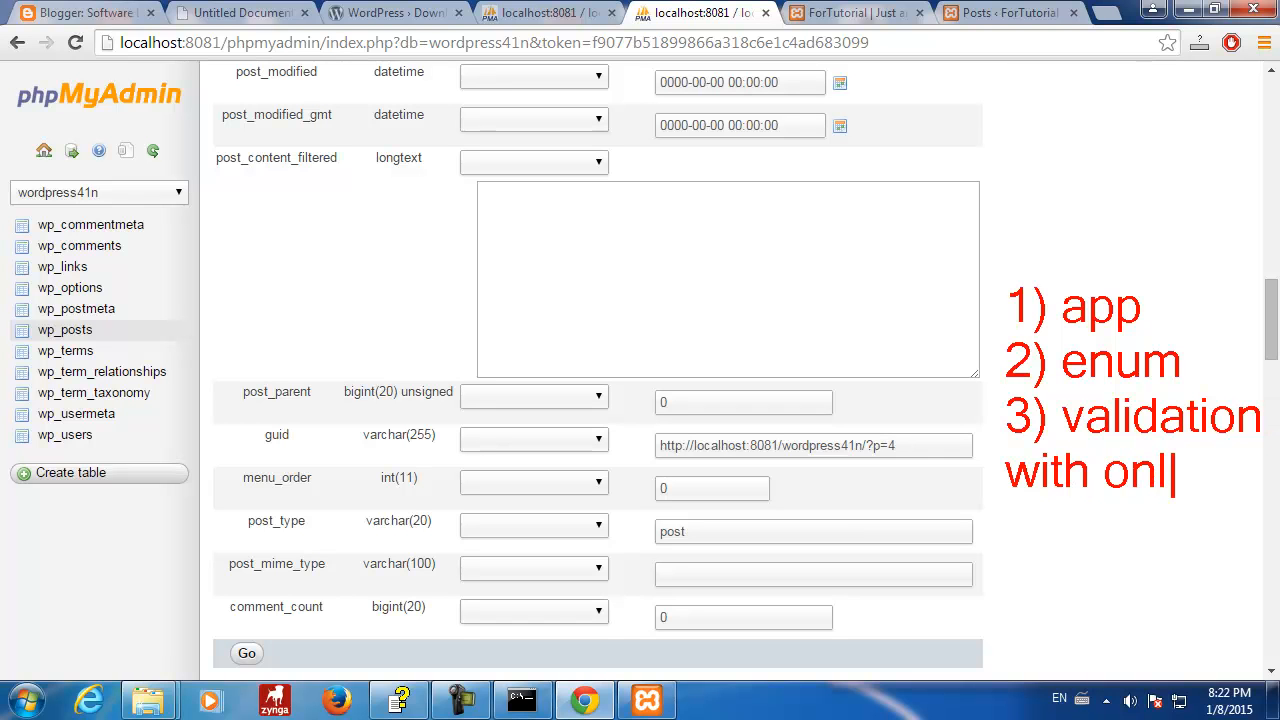
type("y 1 fie")
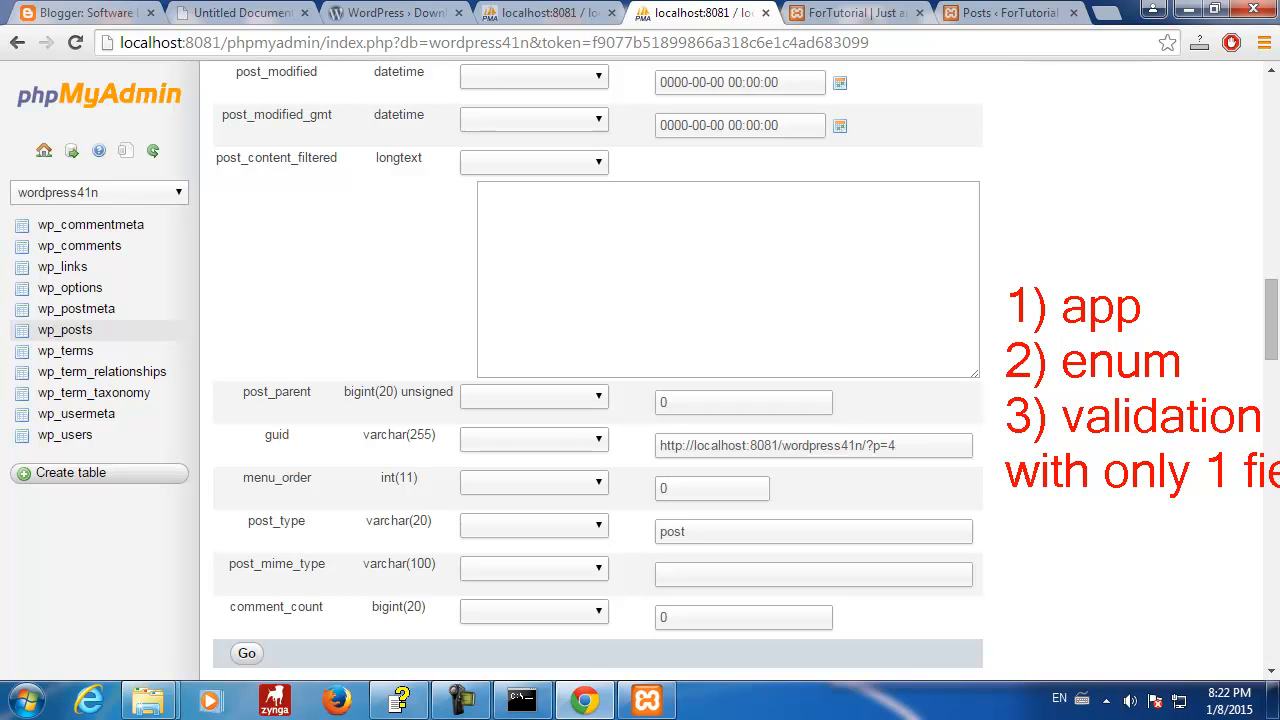
key("BackSpace")
key("BackSpace")
key("BackSpace")
key("Return")
type("field")
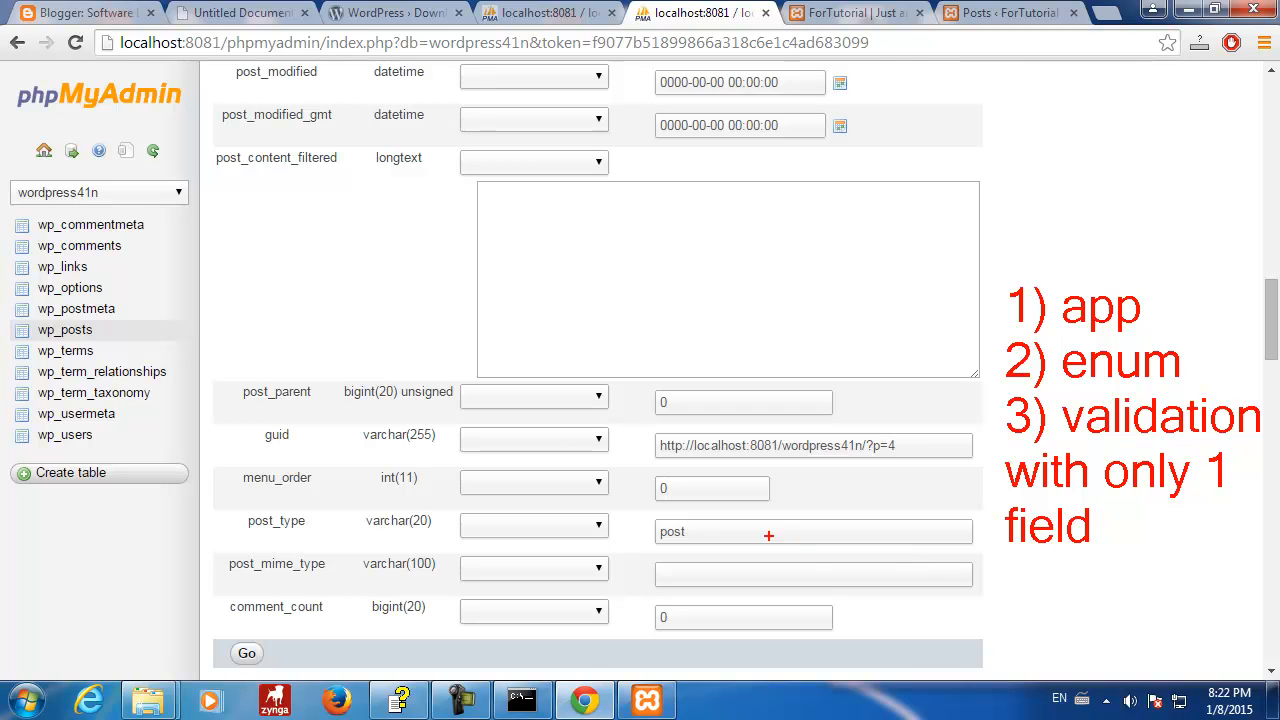
left_click_drag(769, 530, 830, 483)
left_click(1016, 564)
type("4) ")
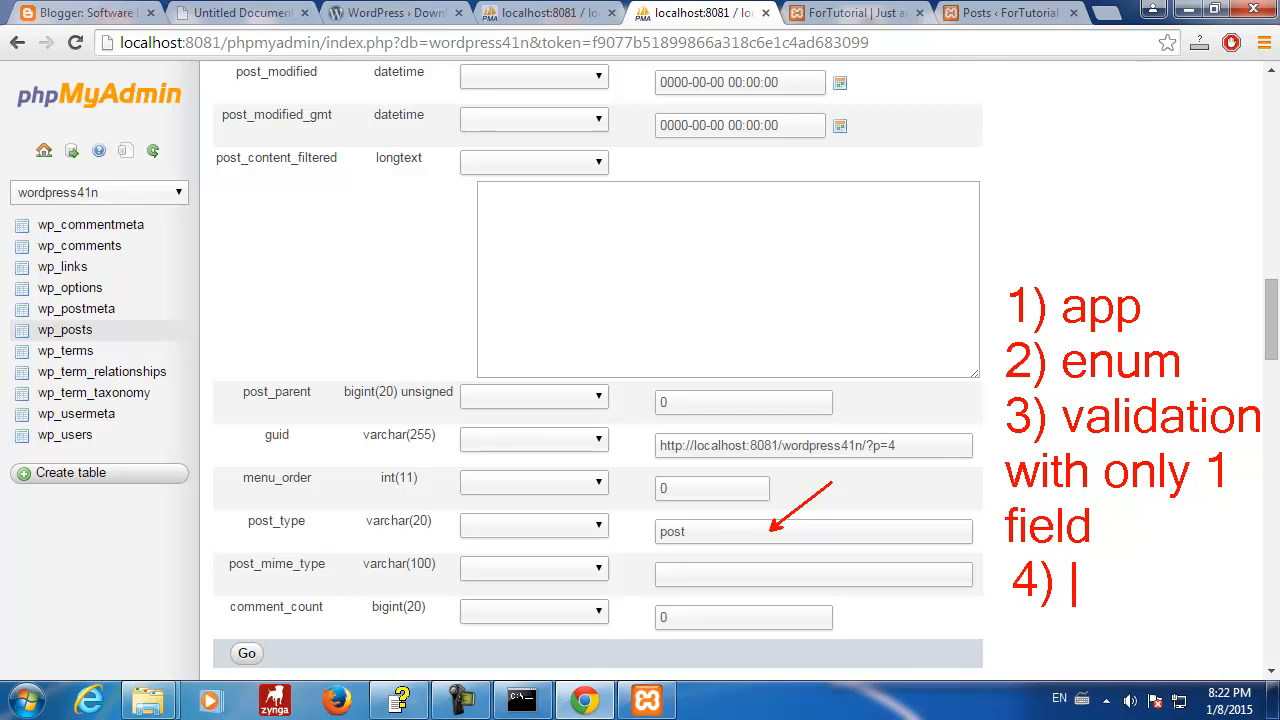
type("id ")
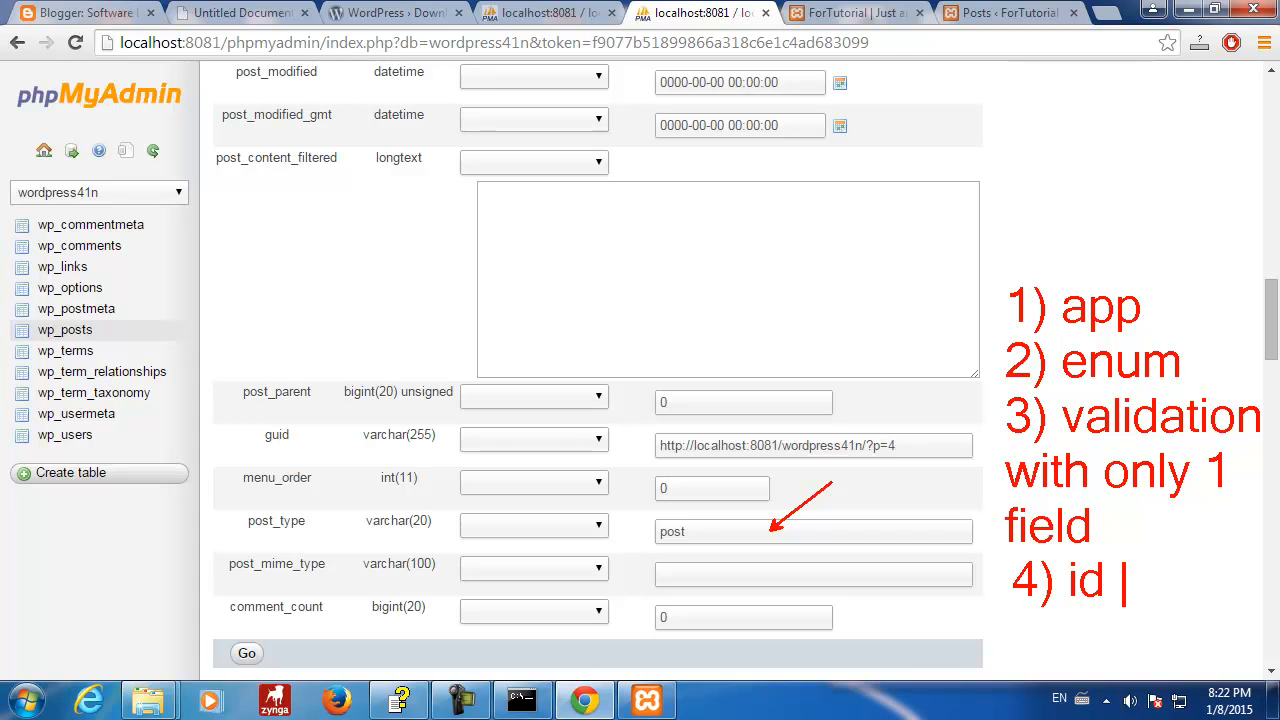
type("name")
key("Return")
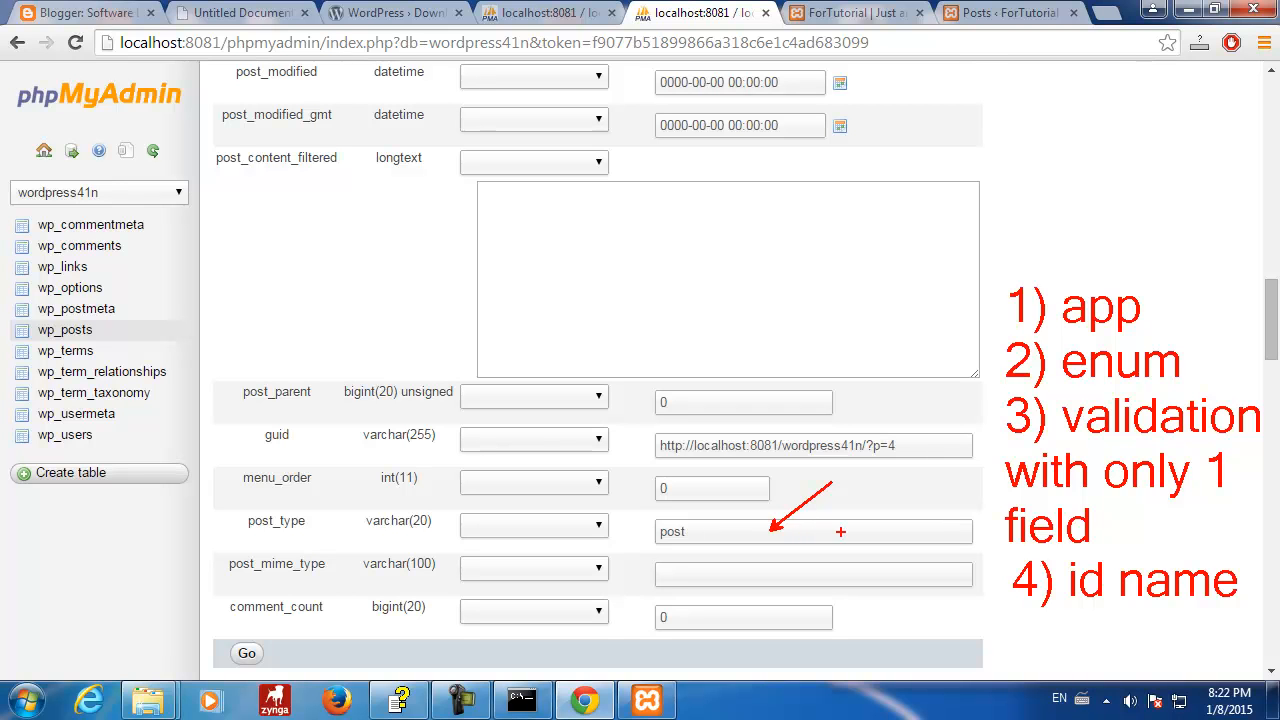
left_click_drag(1122, 606, 1248, 606)
left_click_drag(808, 531, 897, 502)
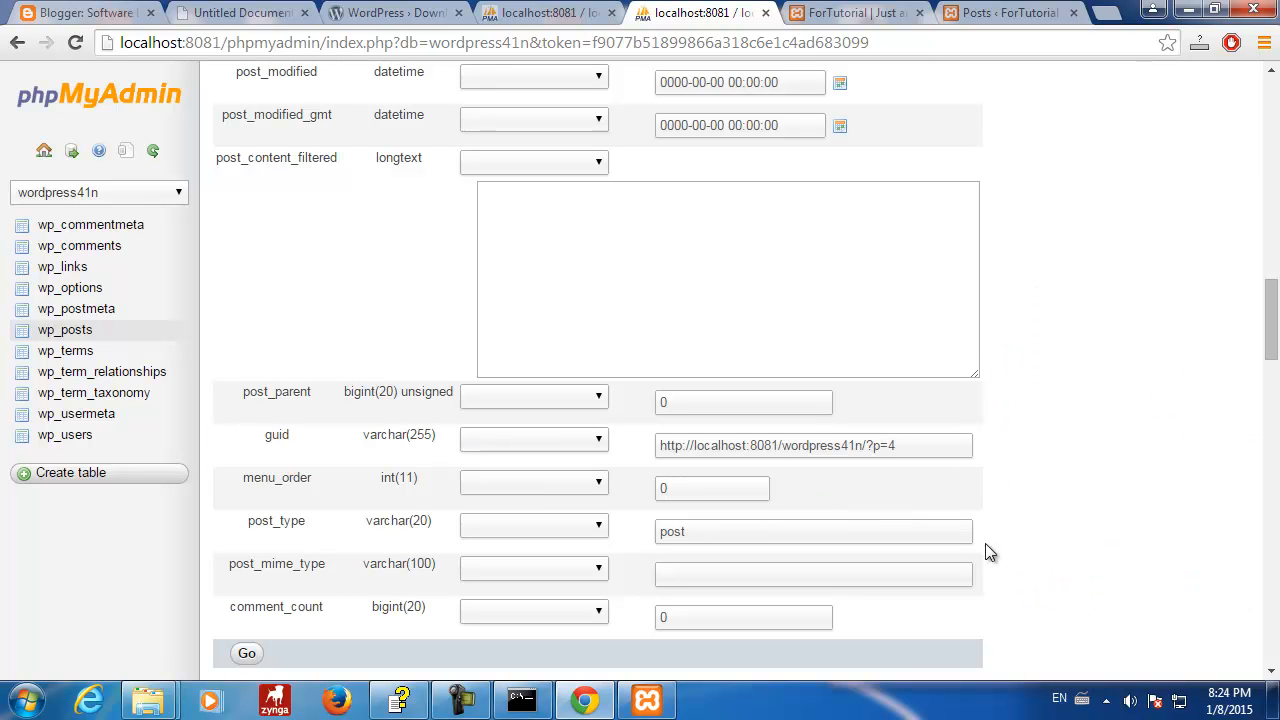
- Submit the wp_posts insert form for post 4 'Hello Stoyan' with guid ?p=4
mouse_move(1274, 321)
left_mouse_down()
mouse_move(1274, 338)
mouse_move(1275, 323)
left_mouse_up()
key("alt+Tab")
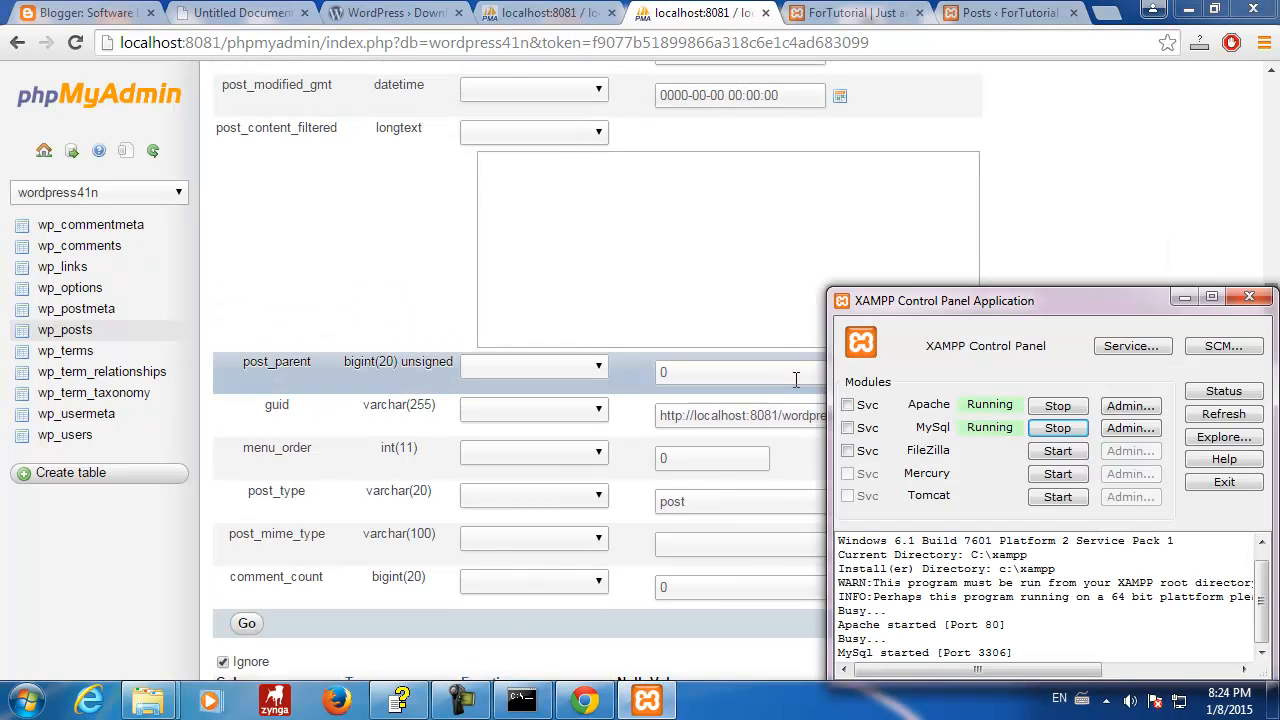
left_click(797, 379)
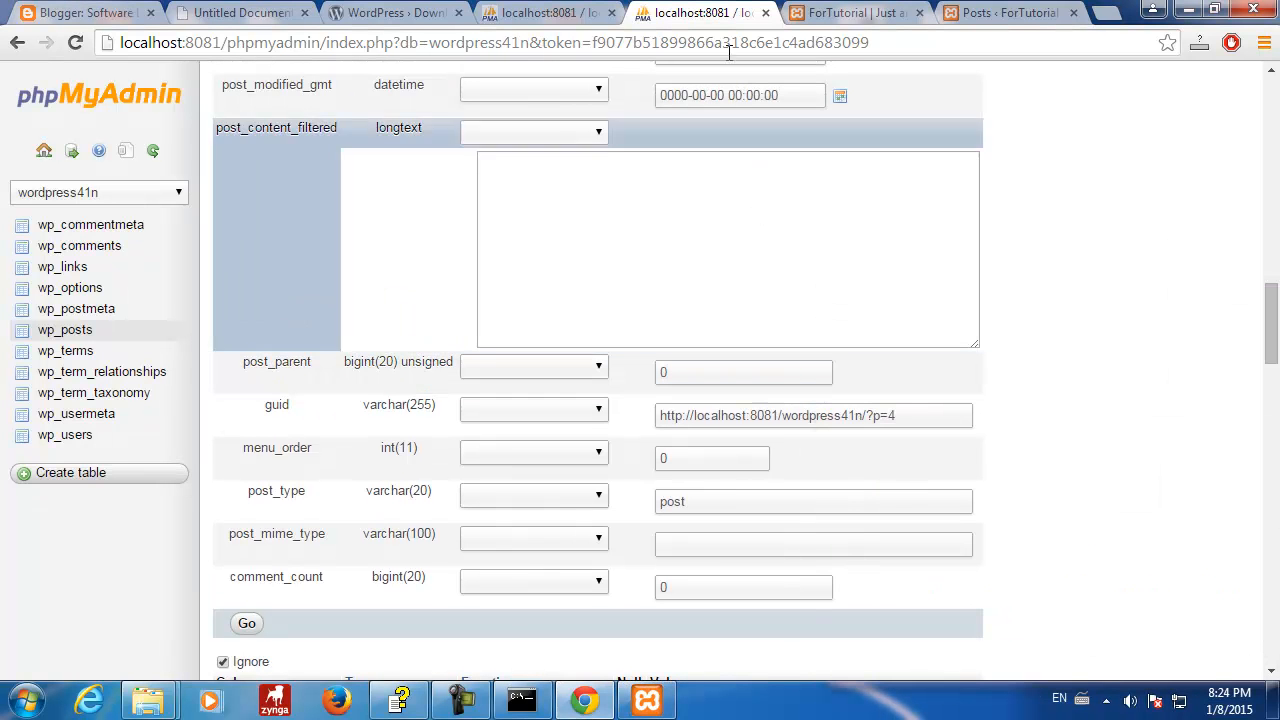
left_click(555, 12)
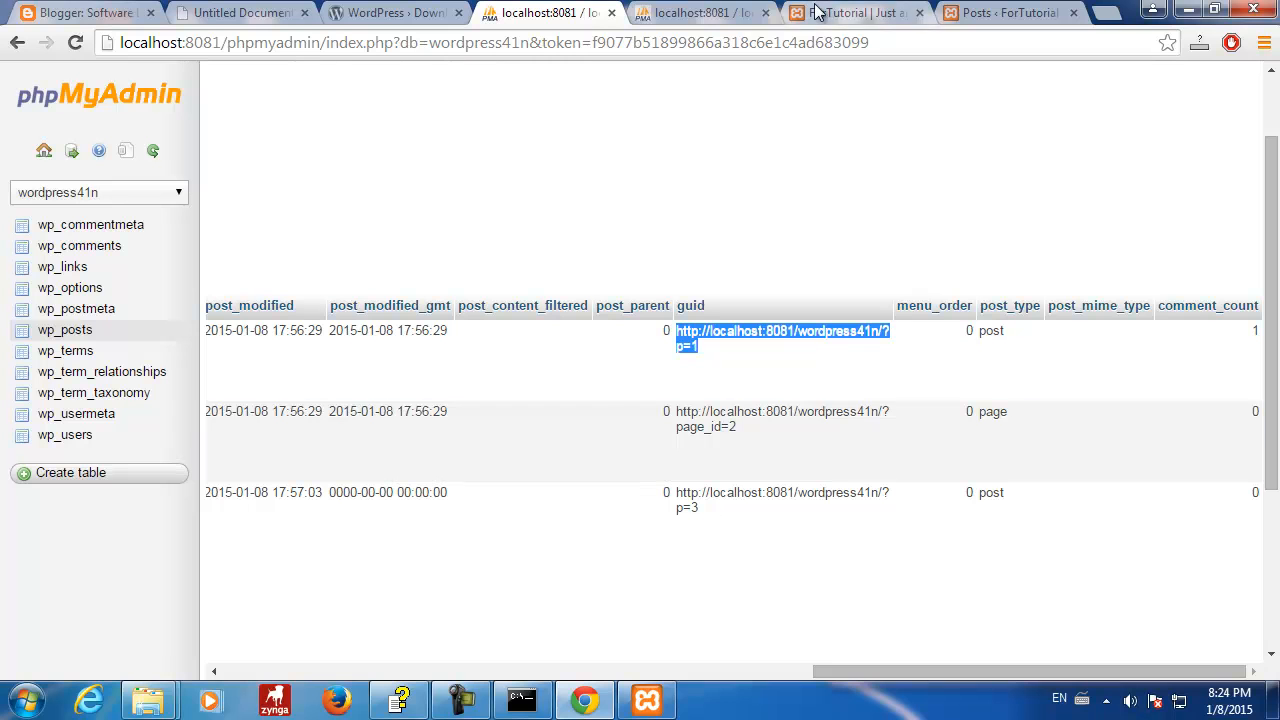
left_click(728, 16)
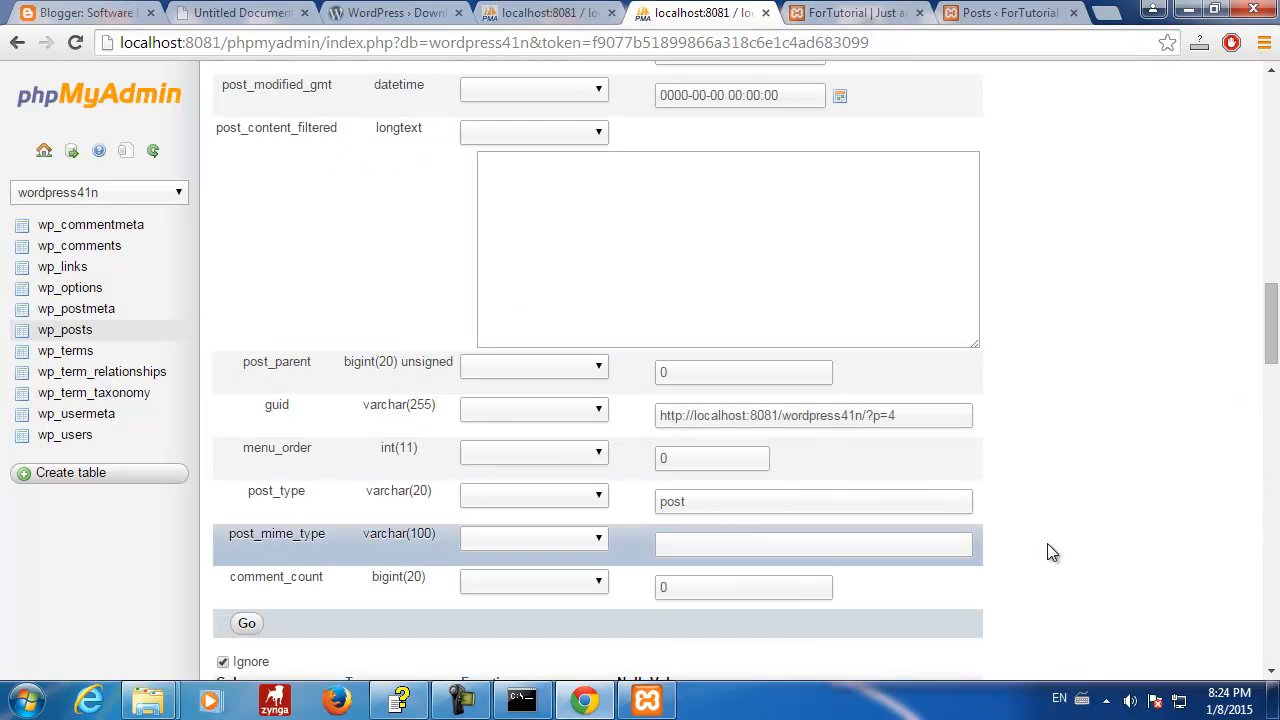
left_click_drag(1263, 350, 1273, 340)
left_click(250, 614)
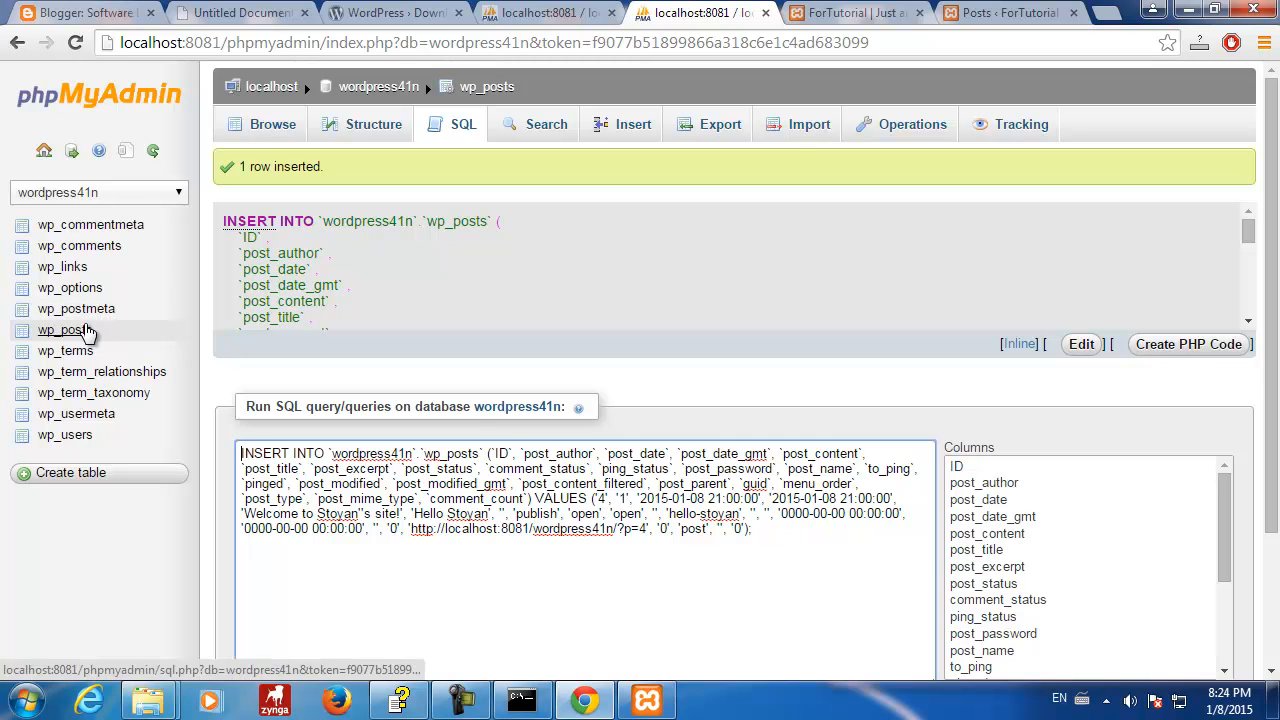
- Browse wp_posts and scroll across rows 1–4 to find post 4, Hello Stoyan
left_click(88, 330)
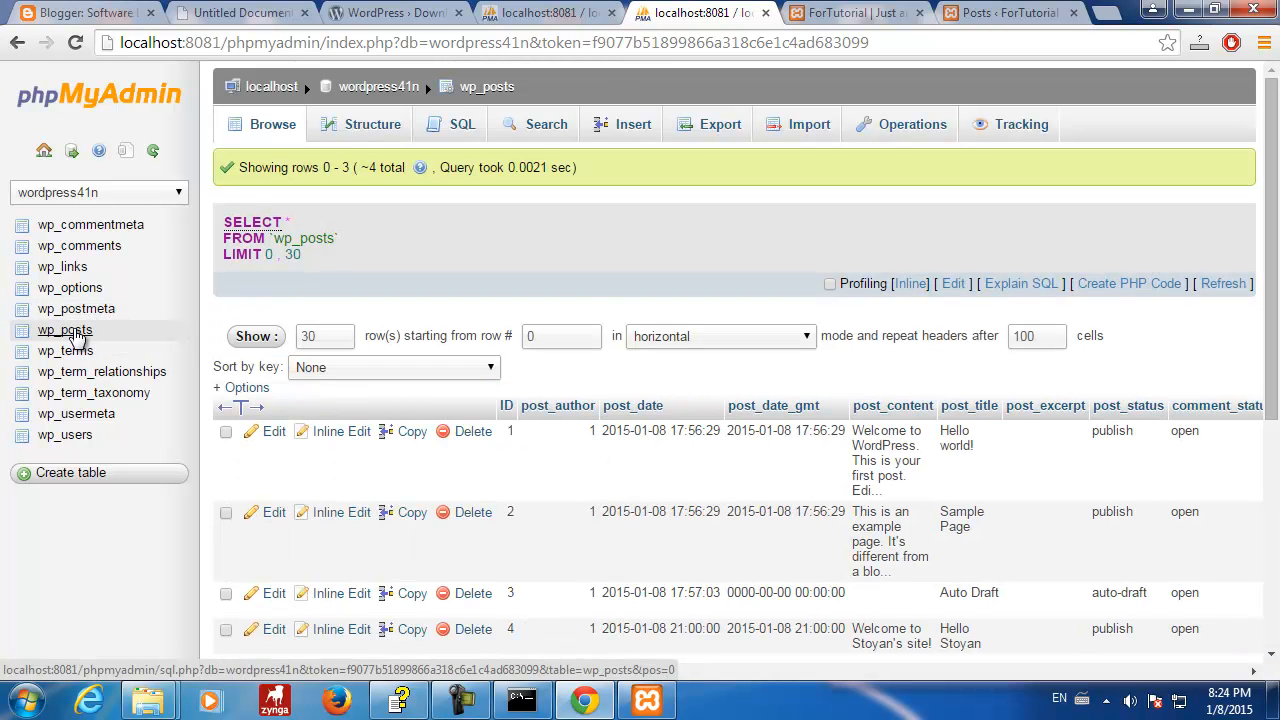
scroll(1005, 460, "down", 3)
scroll(800, 450, "up", 1)
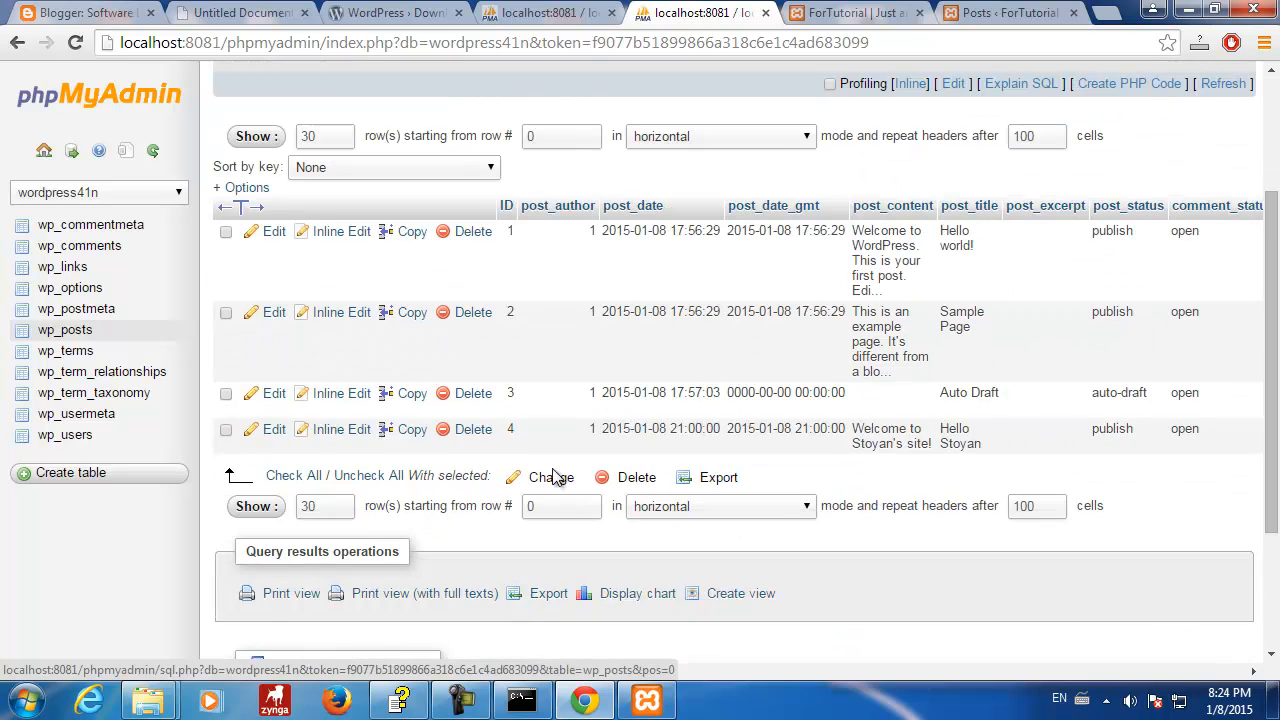
left_click_drag(540, 675, 363, 669)
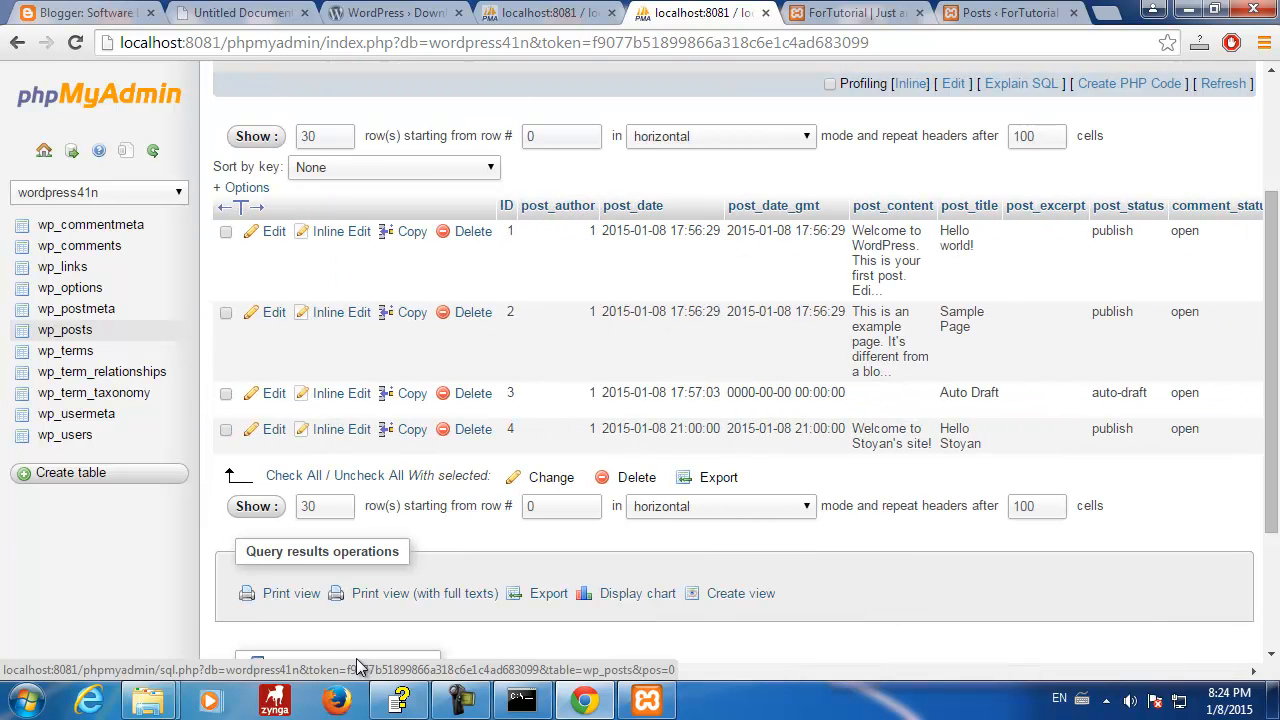
left_click(430, 14)
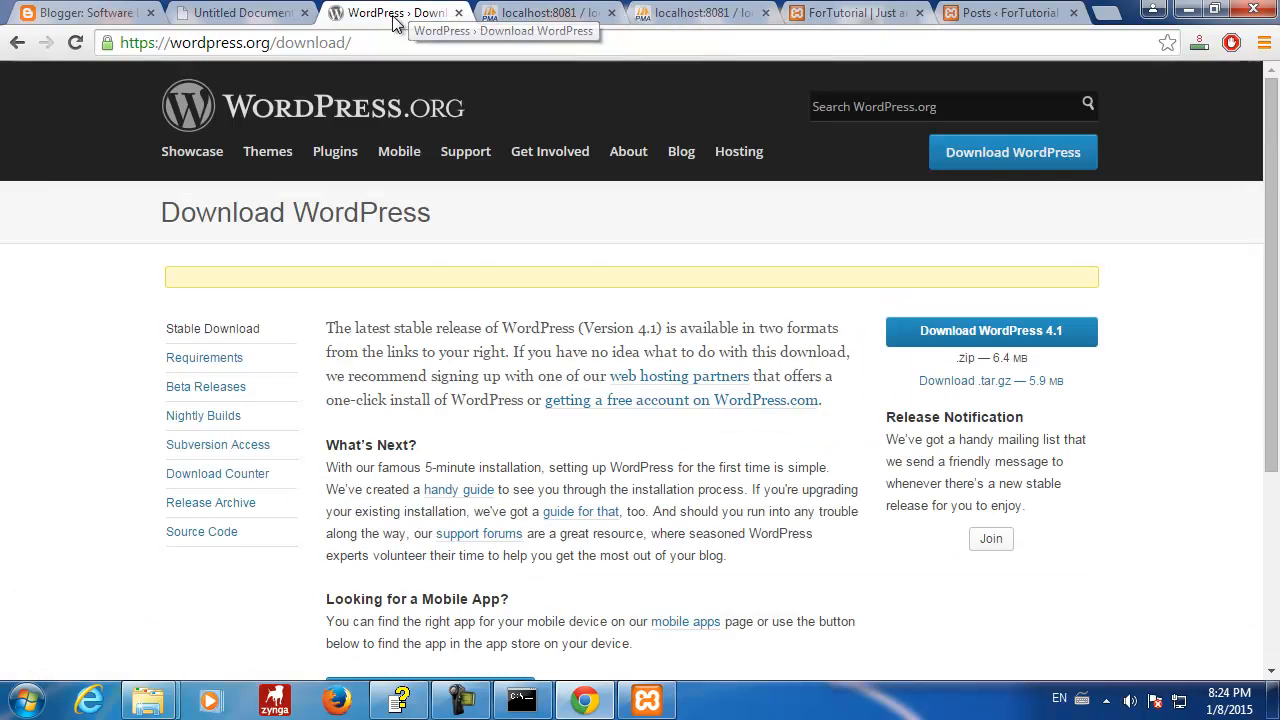
- Reload the ForTutorial front page and view the Hello Stoyan post at ?p=4, then return home
left_click(530, 13)
left_click(700, 13)
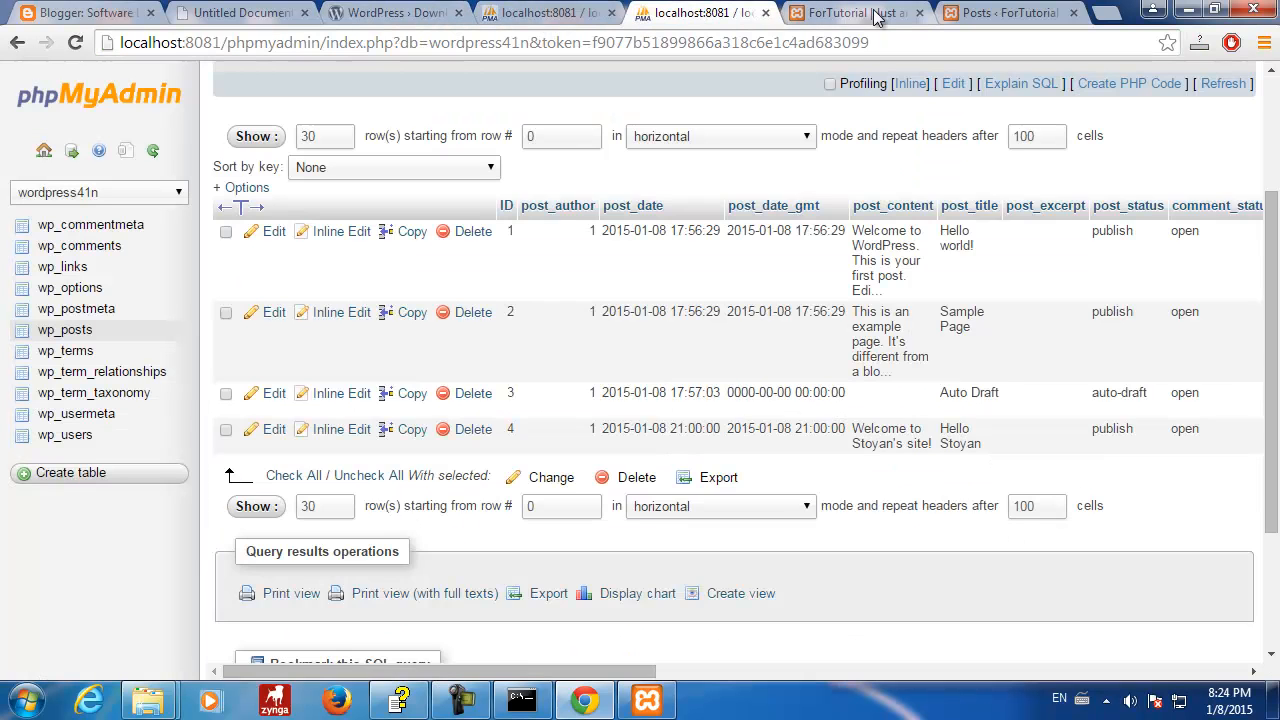
left_click(855, 13)
left_click(75, 42)
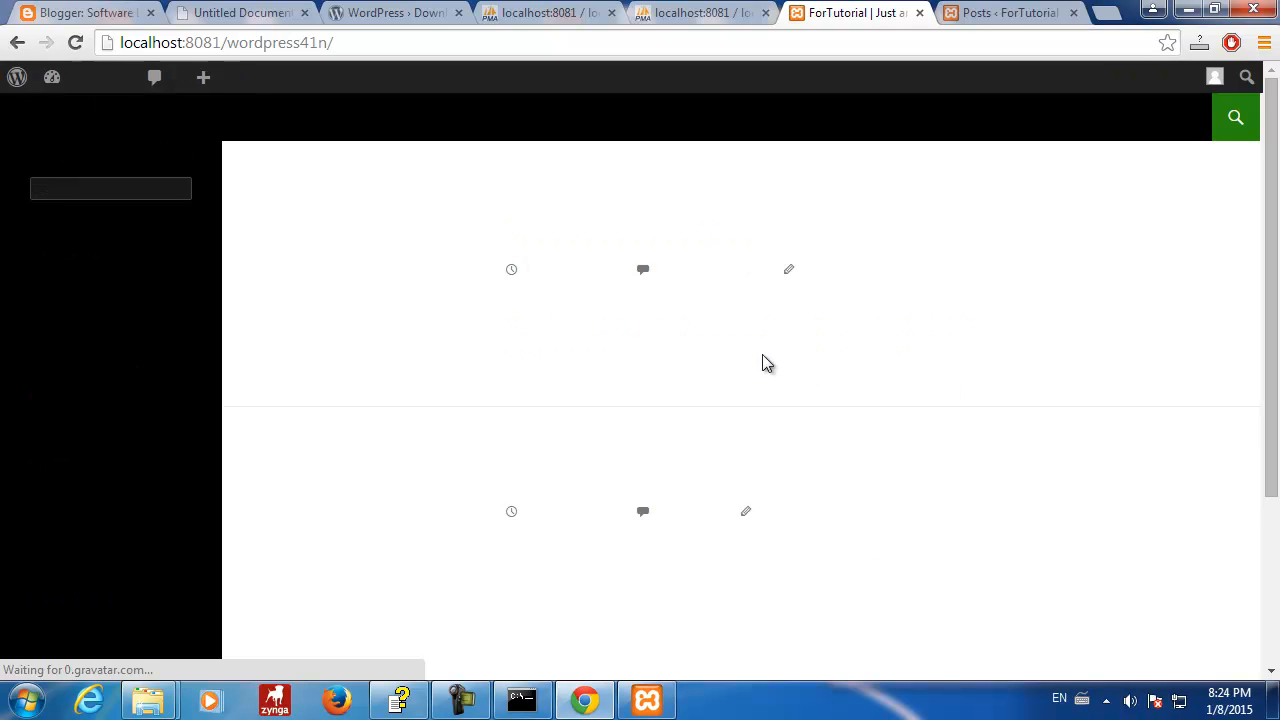
left_click(628, 243)
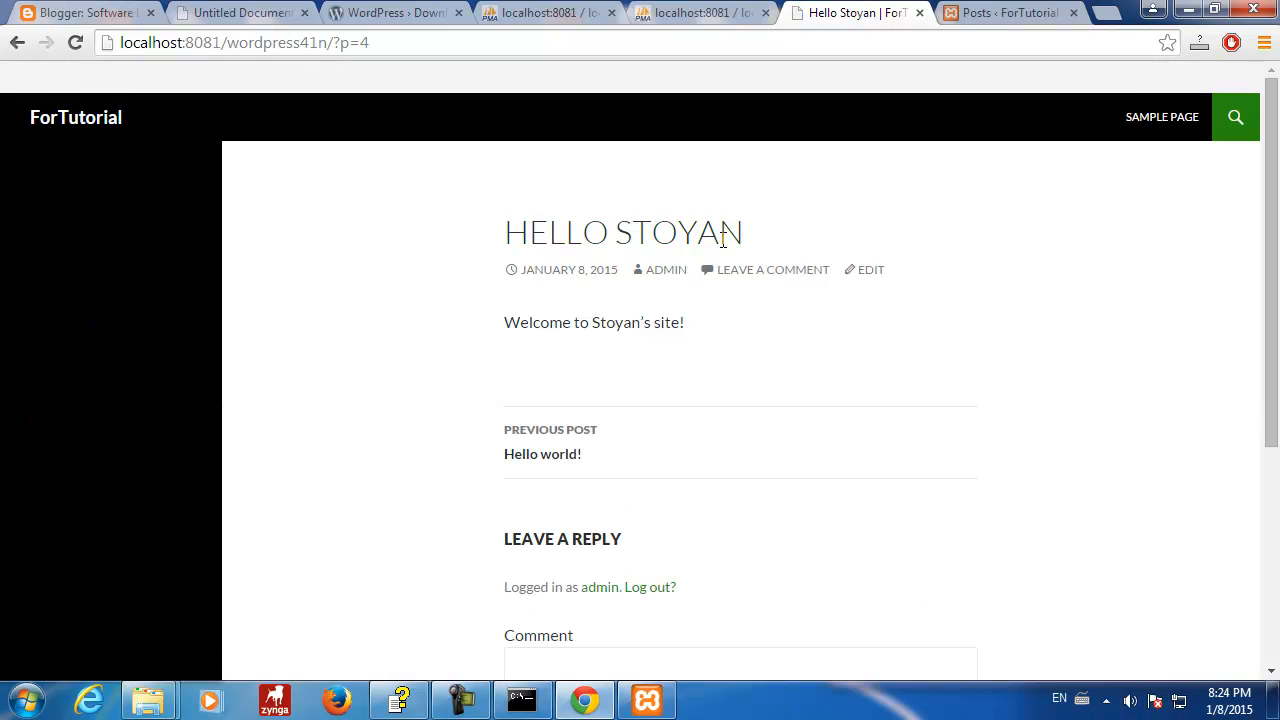
left_click_drag(332, 42, 110, 42)
left_click(17, 42)
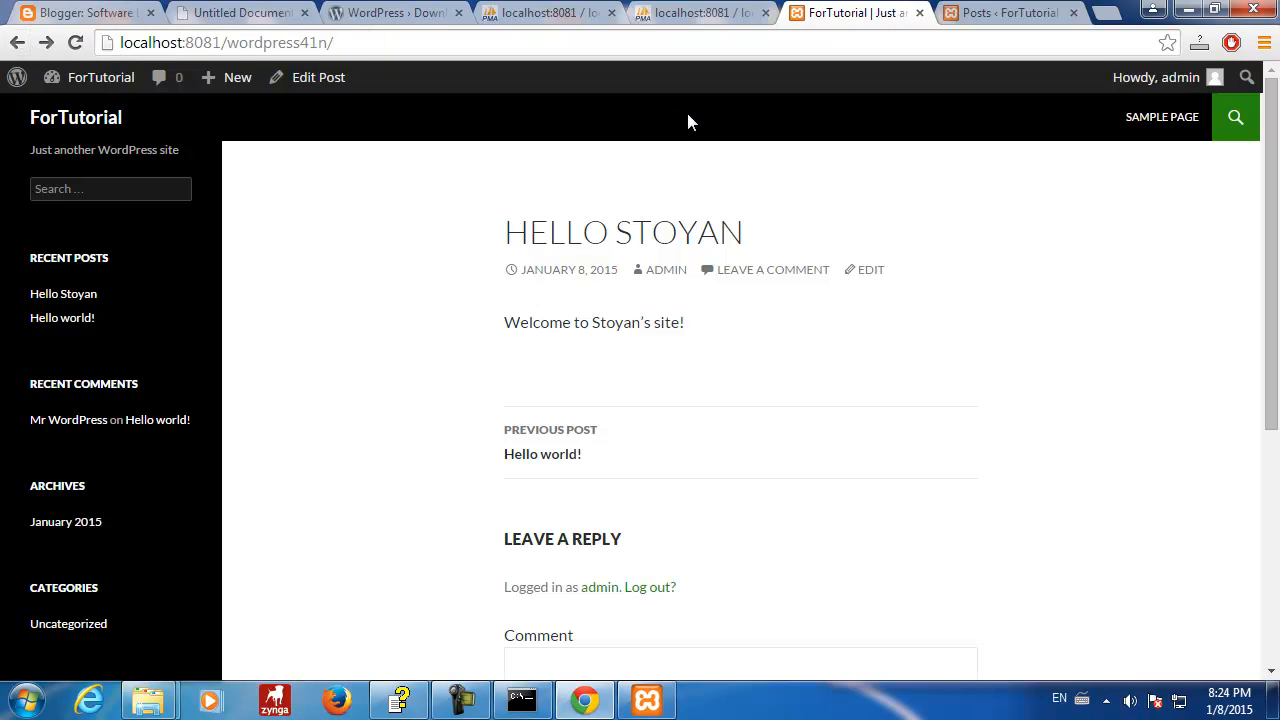
- Reload the admin Posts list showing Hello Stoyan uncategorized, then browse the wp_postmeta table
left_click(971, 19)
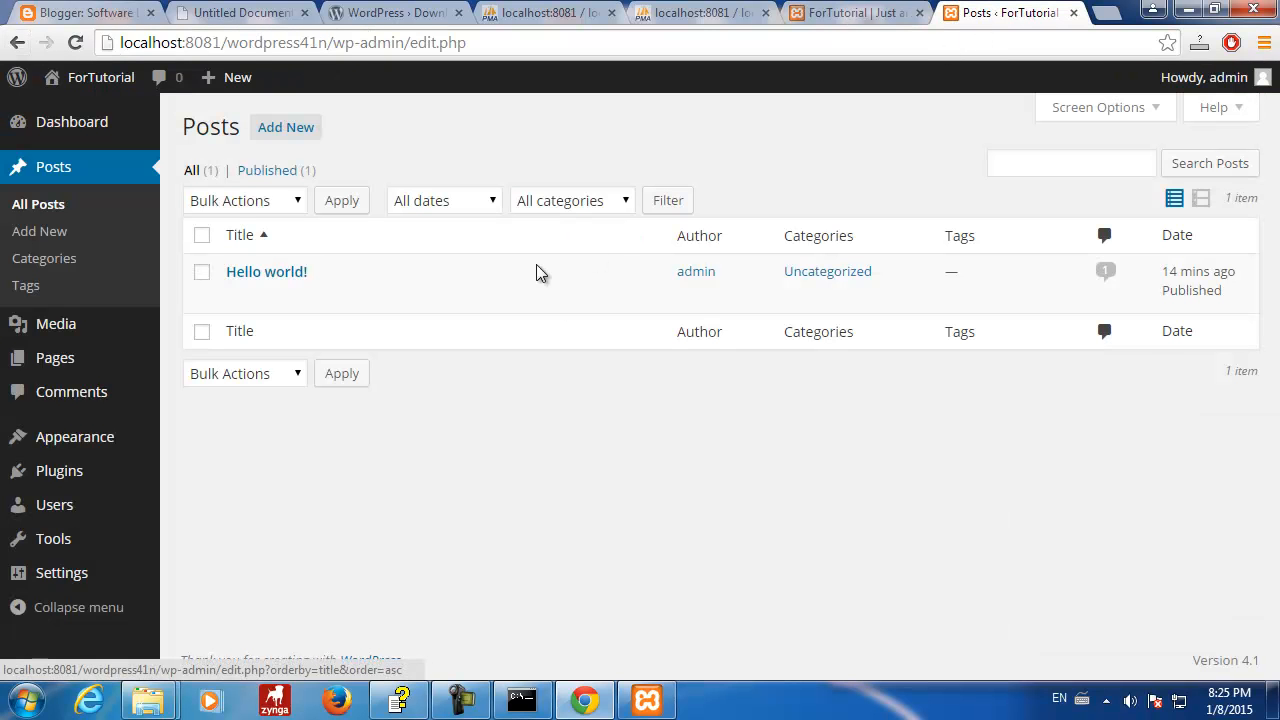
left_click(55, 170)
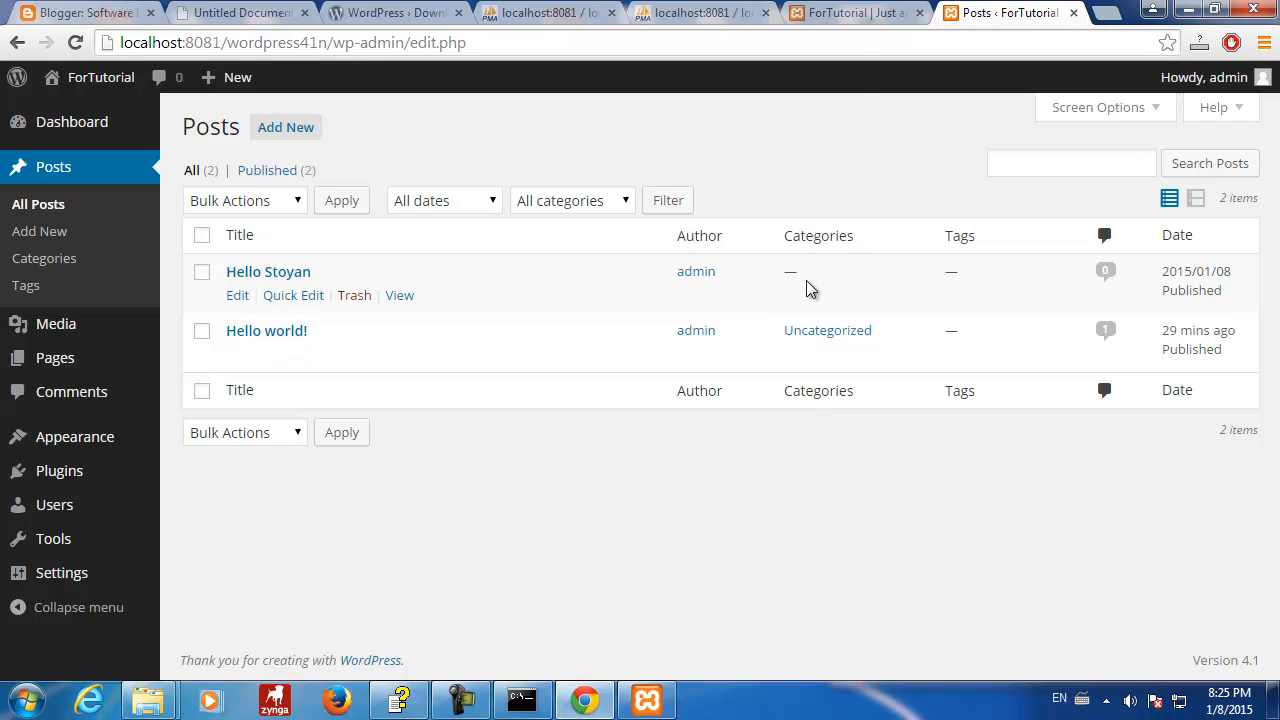
left_click(566, 16)
left_click(112, 309)
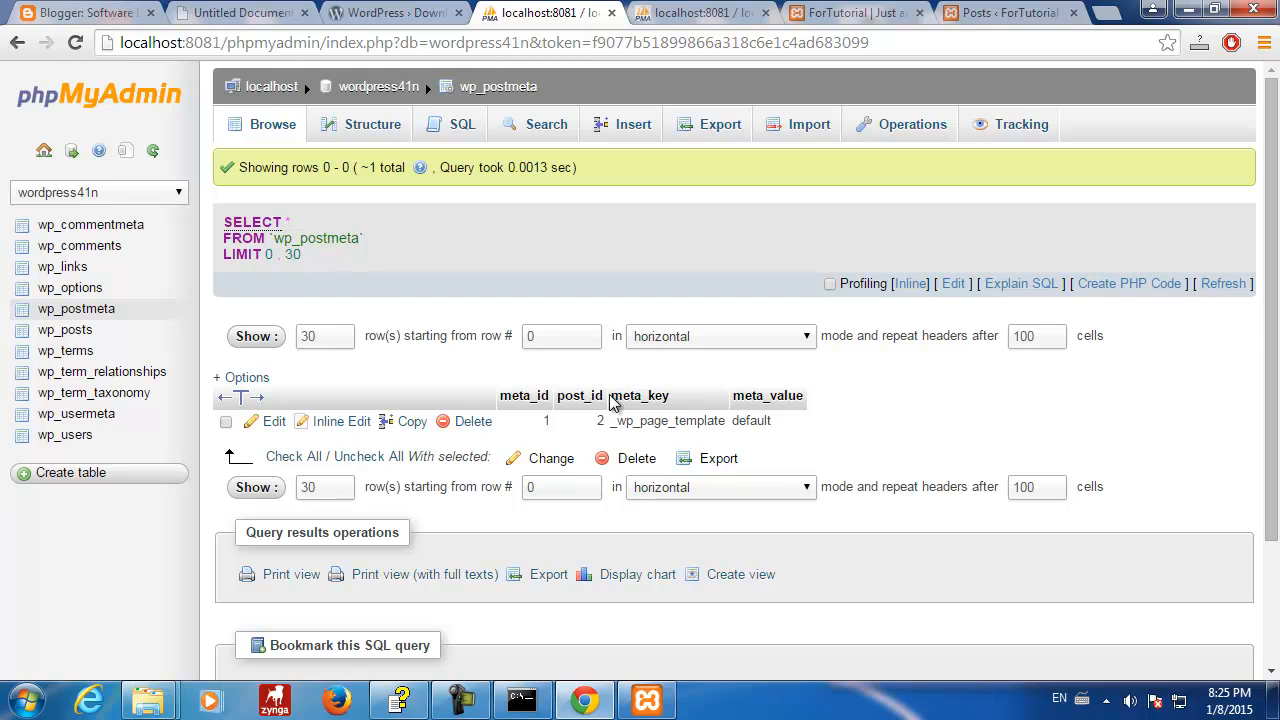
left_click_drag(613, 395, 886, 437)
left_click(897, 405)
left_click_drag(558, 396, 600, 398)
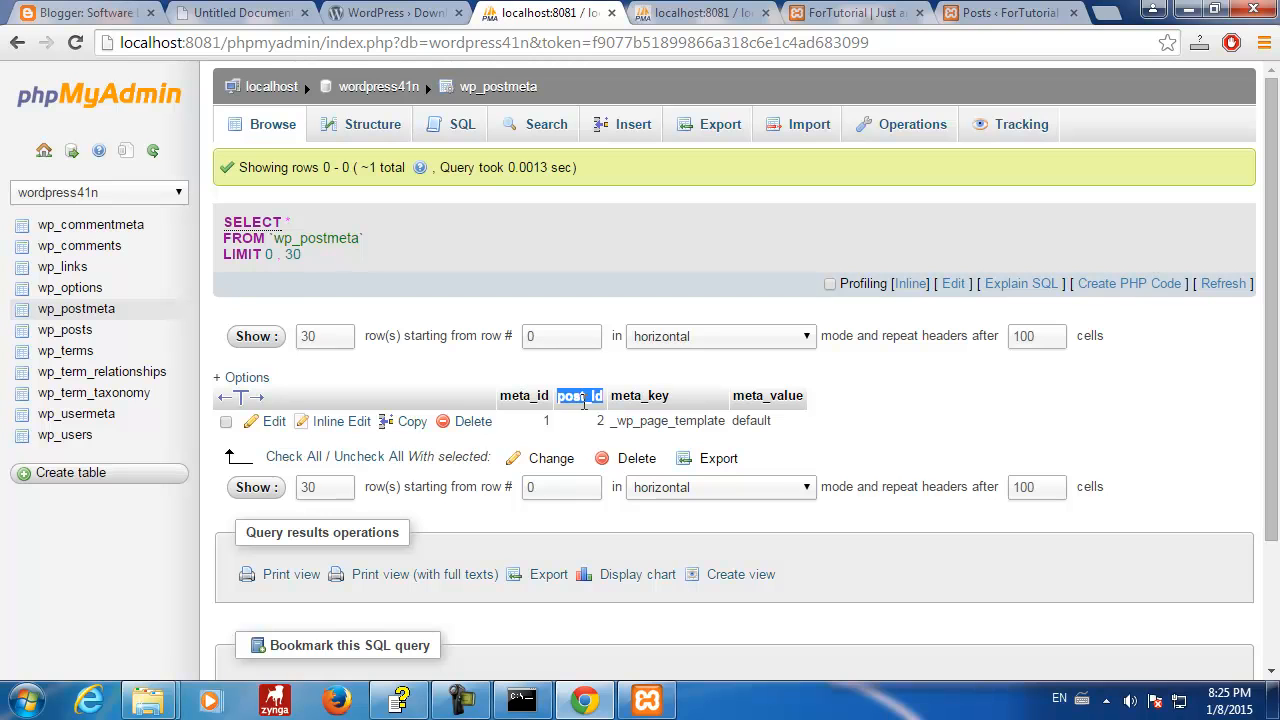
mouse_move(646, 378)
left_mouse_down()
mouse_move(840, 390)
mouse_move(842, 530)
mouse_move(724, 636)
mouse_move(602, 614)
mouse_move(549, 440)
mouse_move(604, 377)
left_mouse_up()
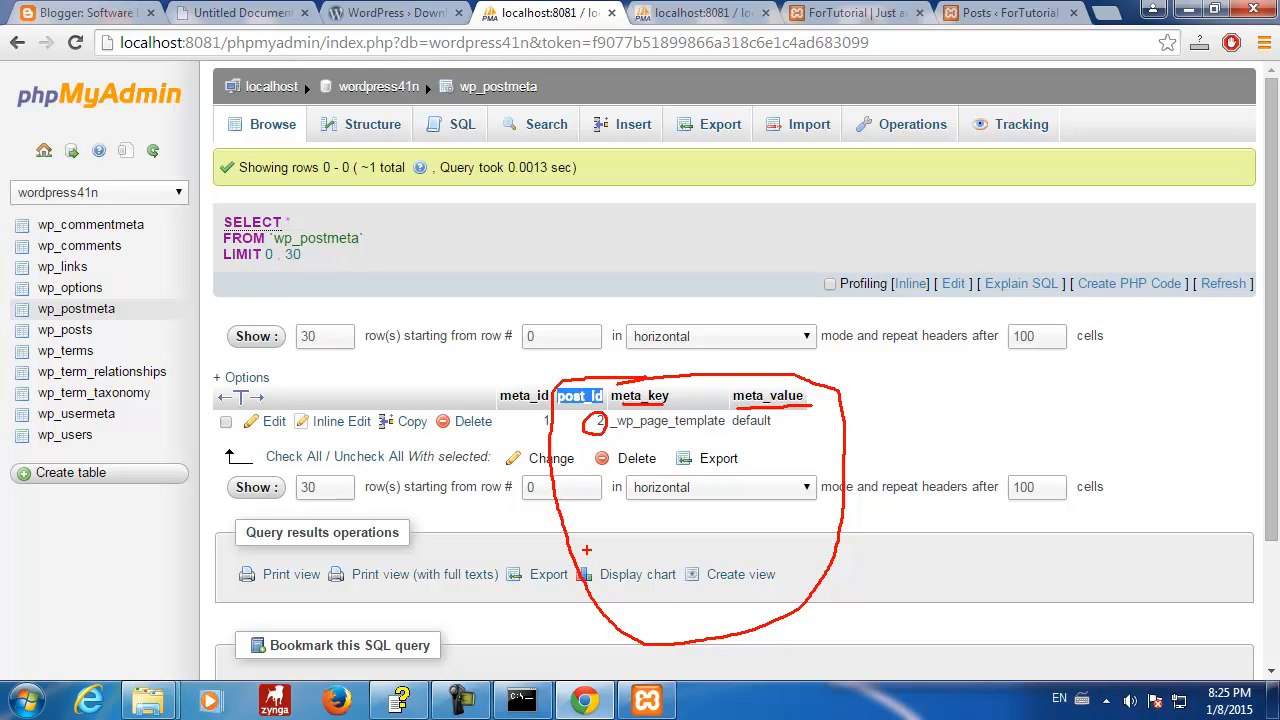
mouse_move(590, 558)
left_mouse_down()
mouse_move(590, 432)
mouse_move(781, 438)
left_mouse_up()
left_click_drag(648, 508, 752, 508)
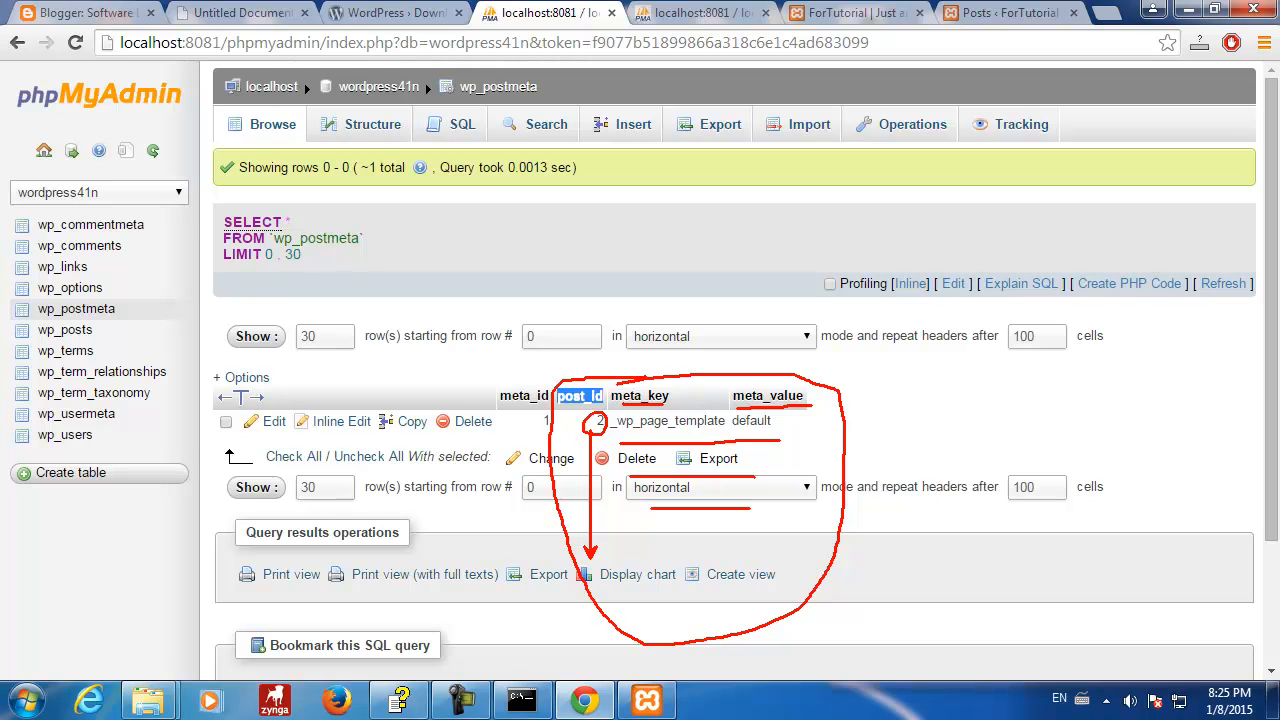
left_click_drag(632, 534, 773, 534)
left_click_drag(666, 570, 785, 570)
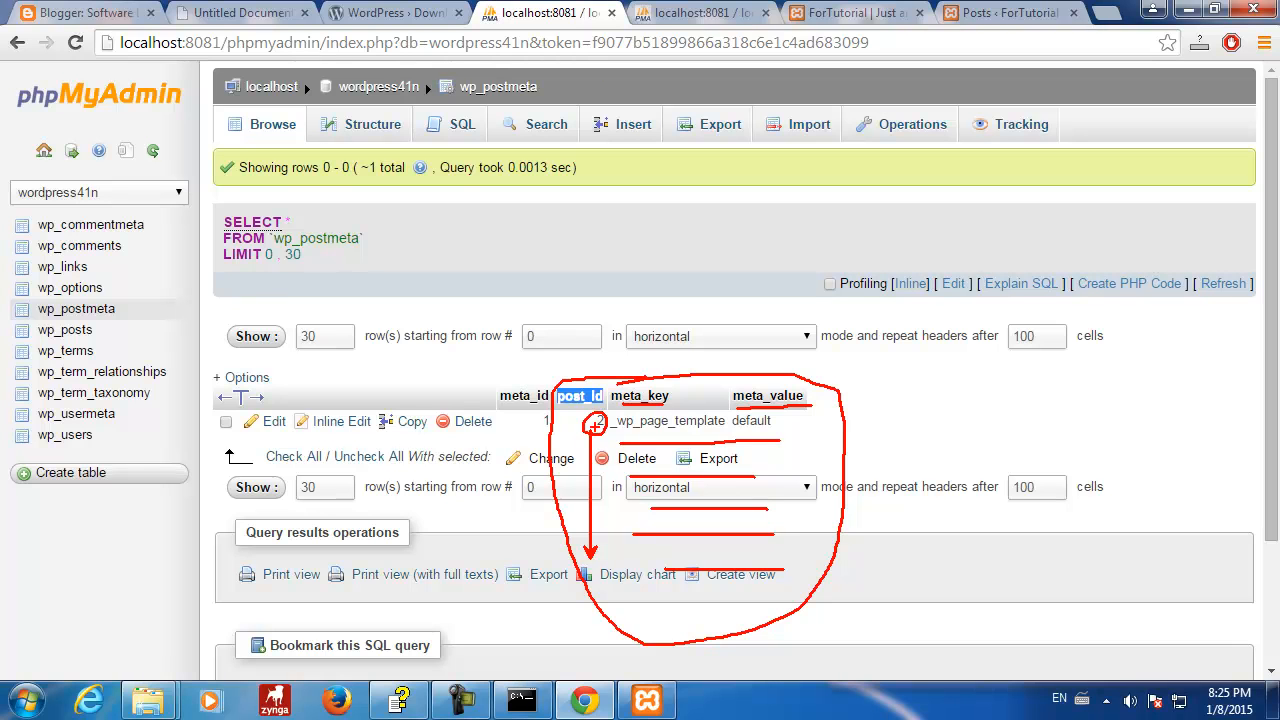
key("Escape")
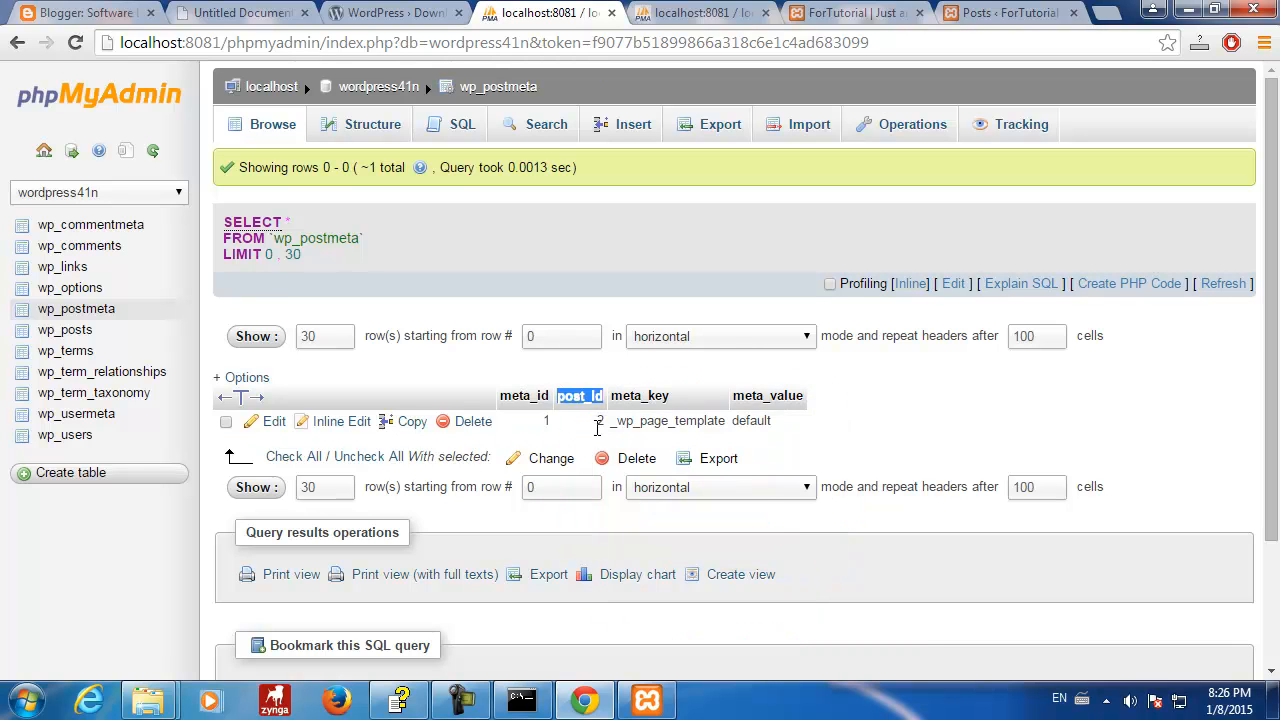
left_click(872, 440)
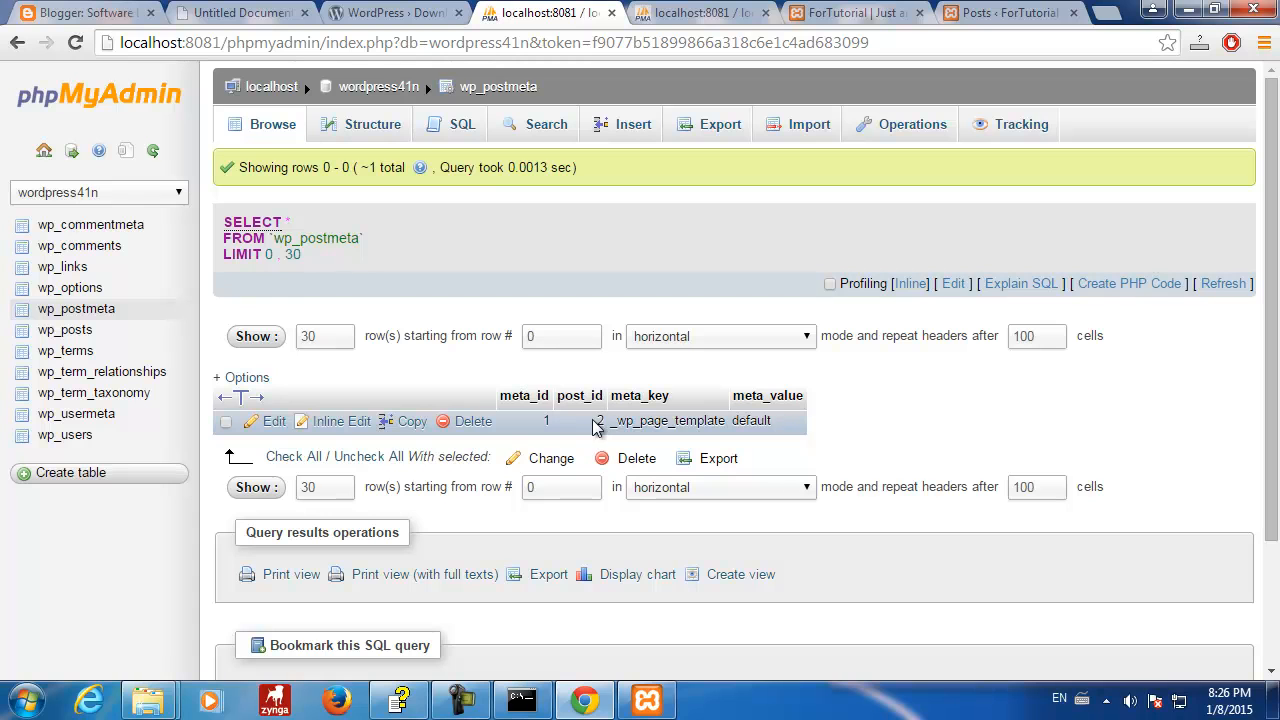
left_click_drag(597, 421, 785, 423)
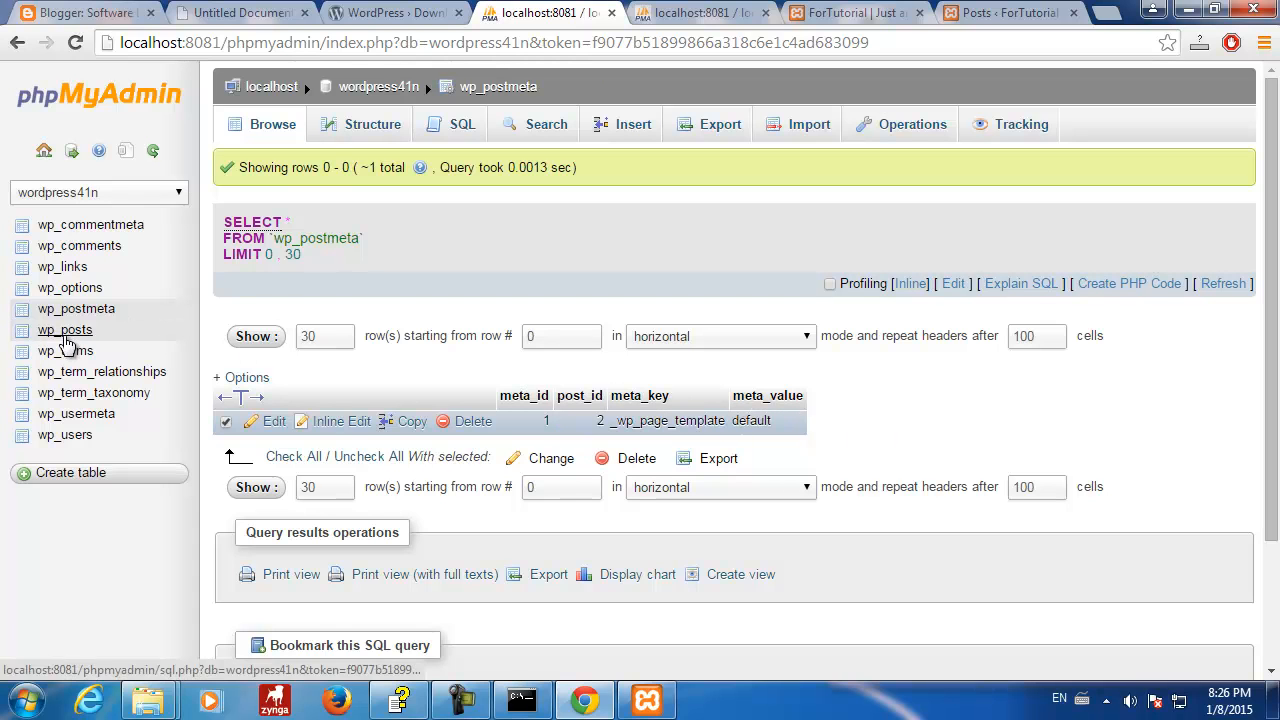
- Browse wp_posts again and scroll across the four rows, including post 4 Hello Stoyan
left_click(66, 331)
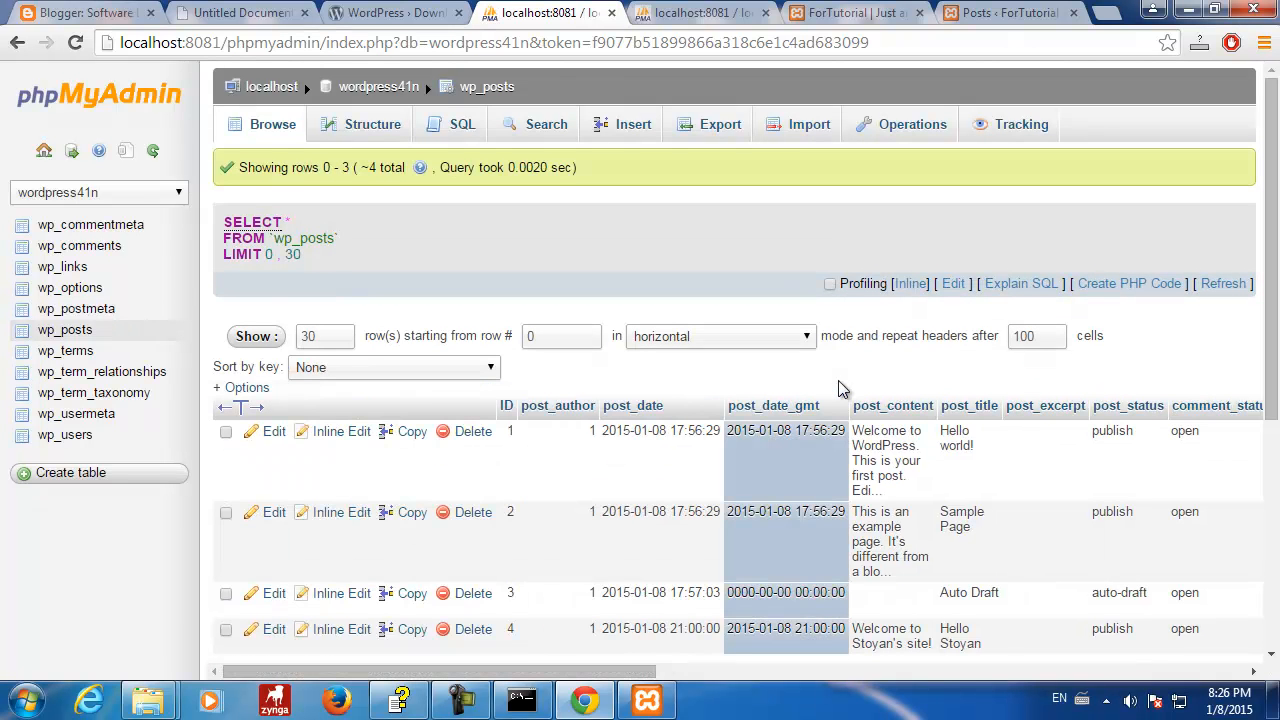
scroll(827, 457, "down", 2)
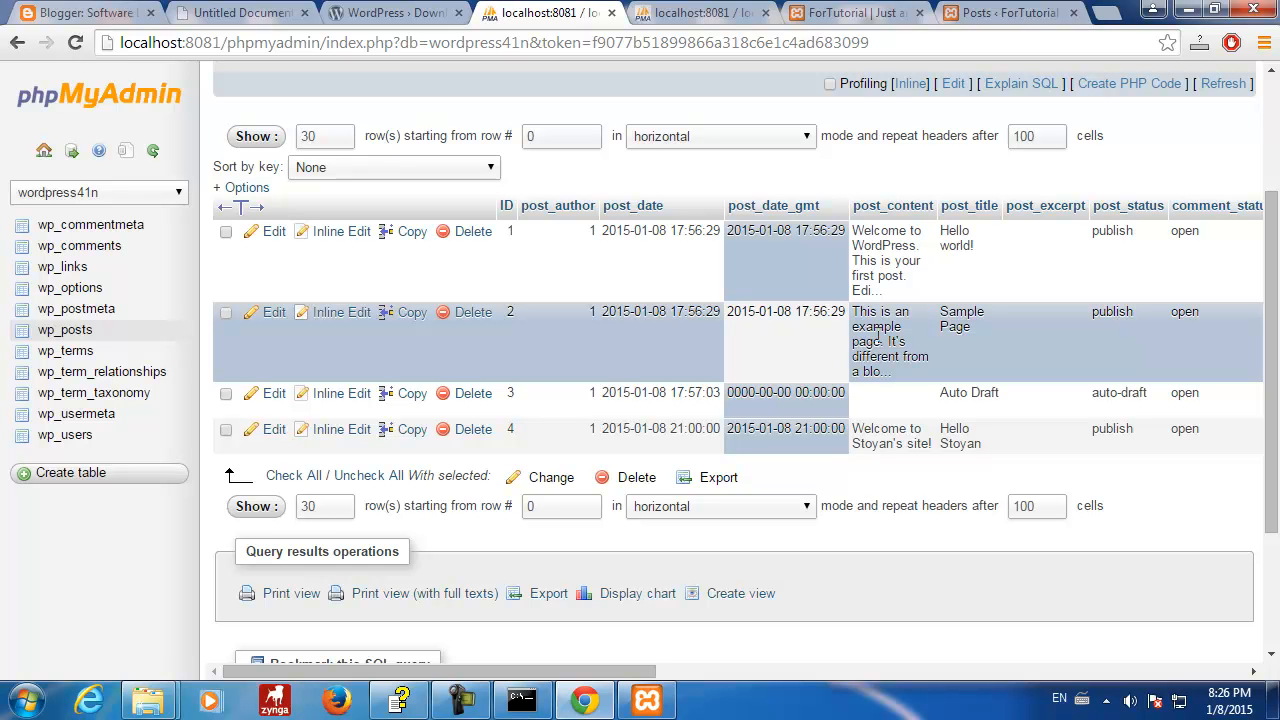
scroll(866, 348, "up", 2)
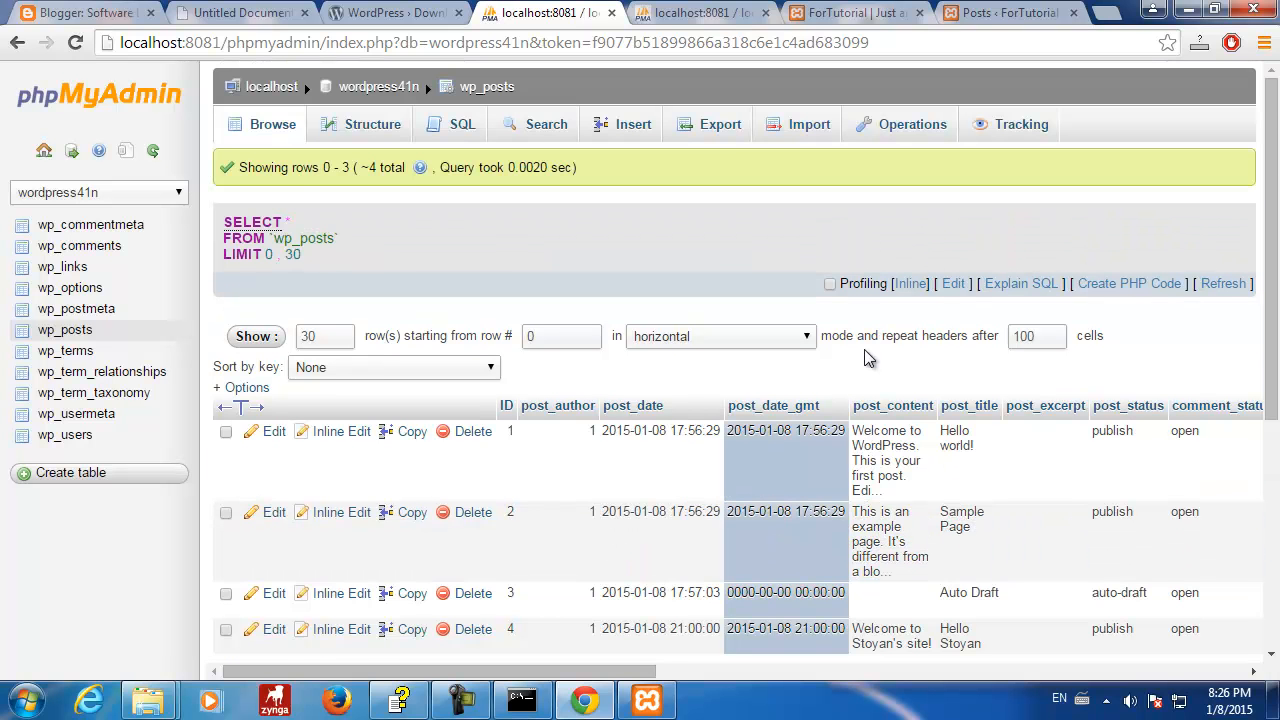
scroll(868, 358, "down", 2)
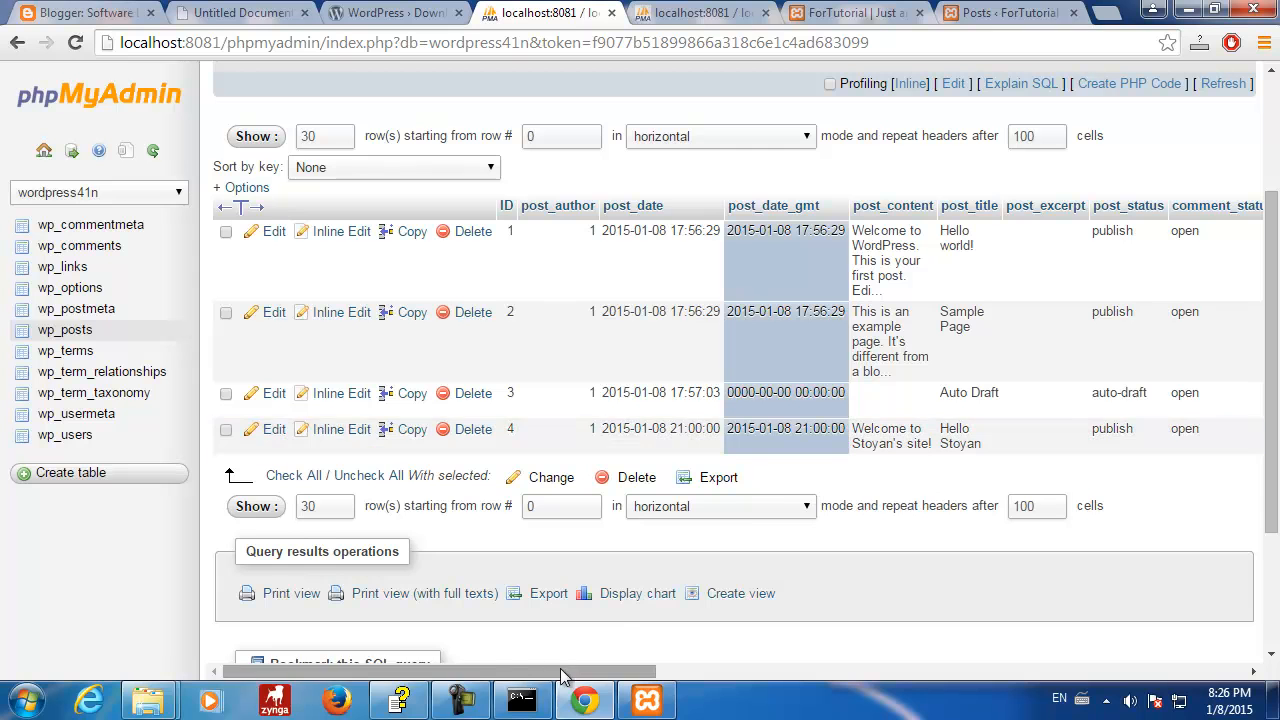
mouse_move(557, 671)
left_mouse_down()
mouse_move(1190, 660)
mouse_move(934, 677)
mouse_move(370, 677)
mouse_move(357, 660)
left_mouse_up()
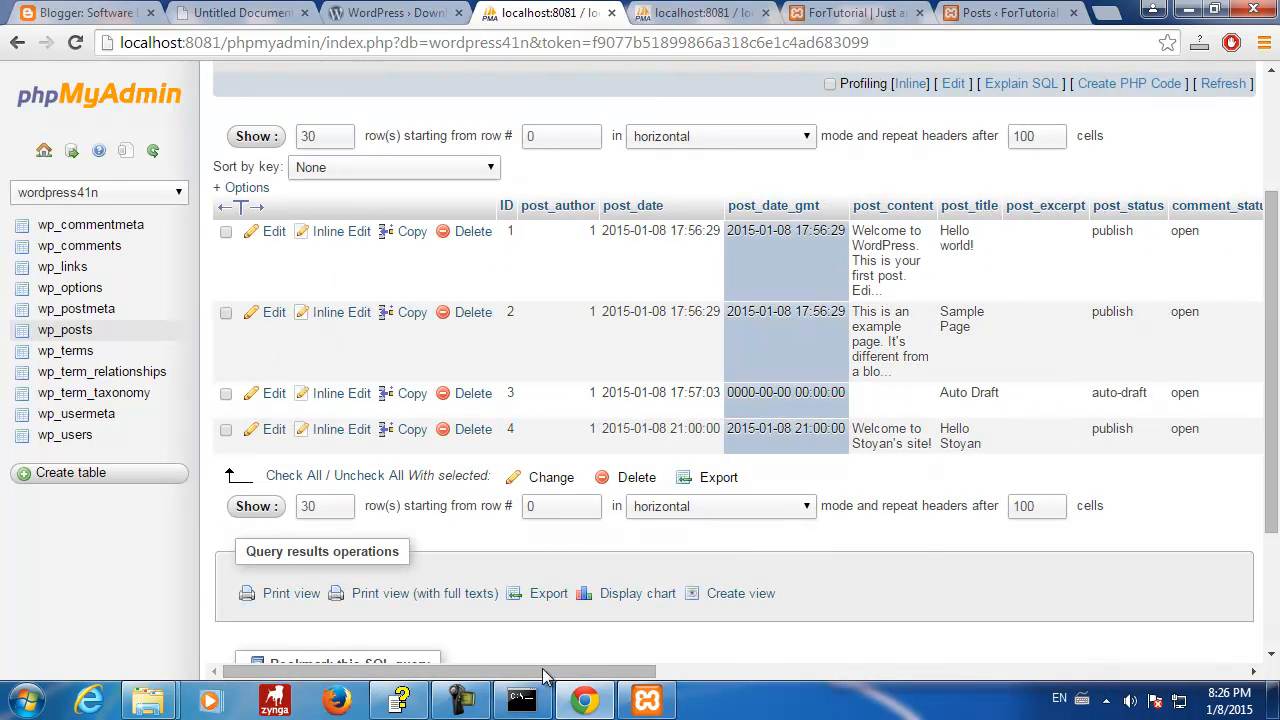
left_click(305, 445)
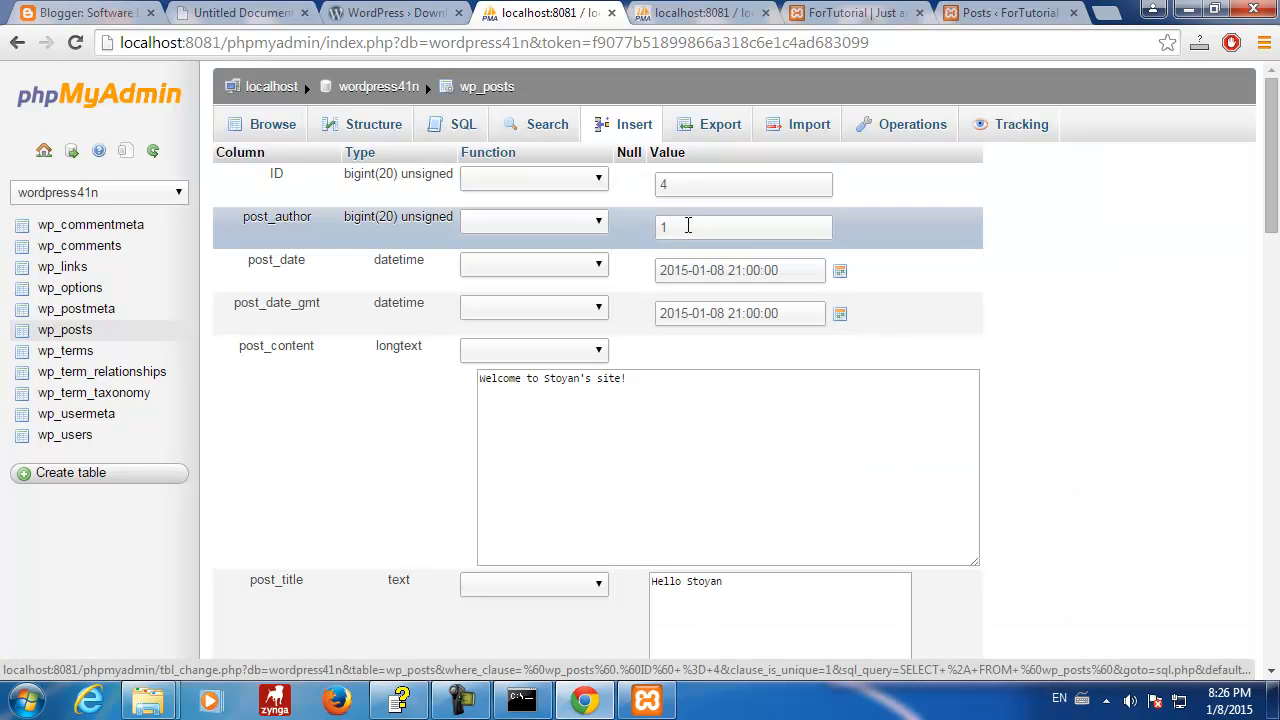
left_click_drag(1270, 240, 1263, 570)
left_click(841, 160)
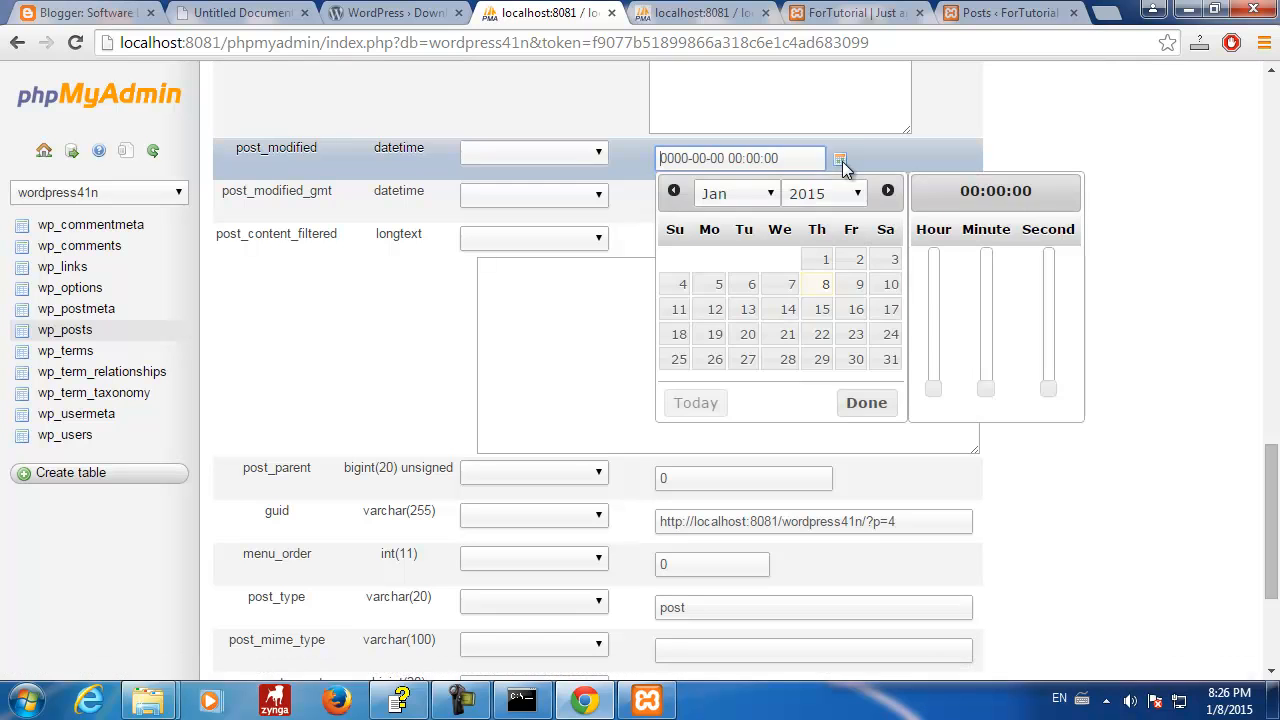
left_click_drag(933, 386, 938, 258)
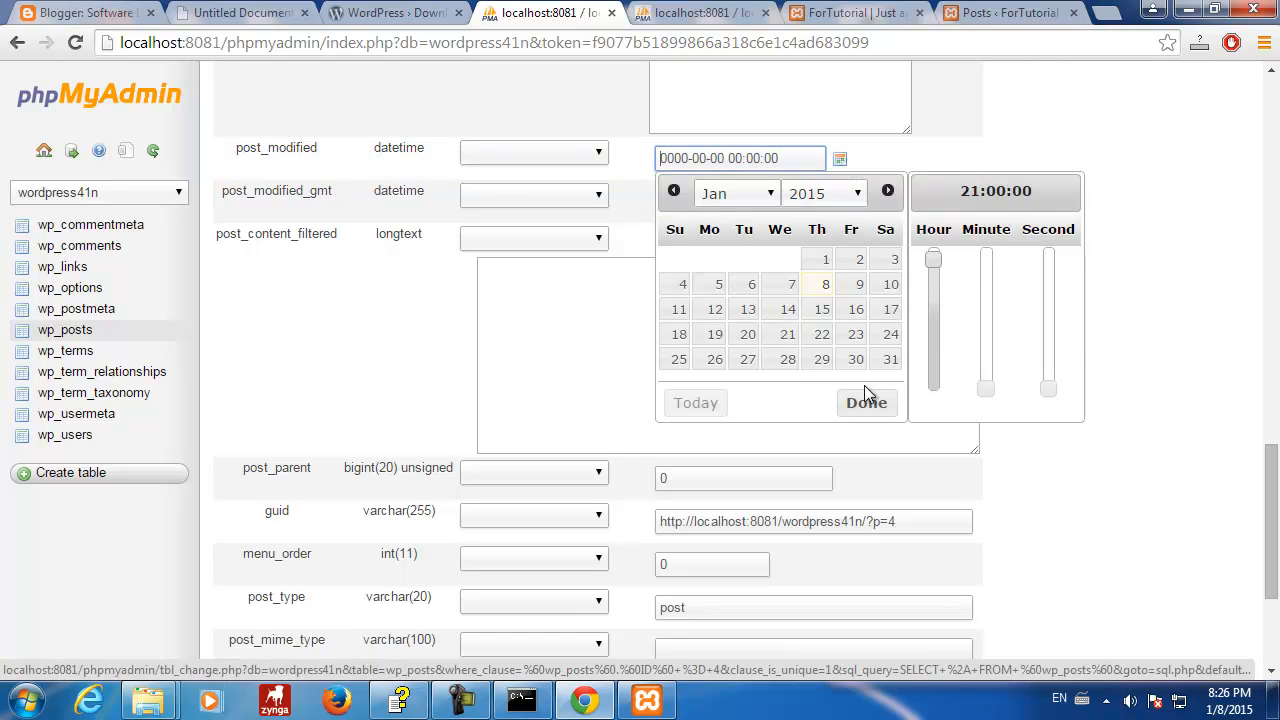
left_click(864, 402)
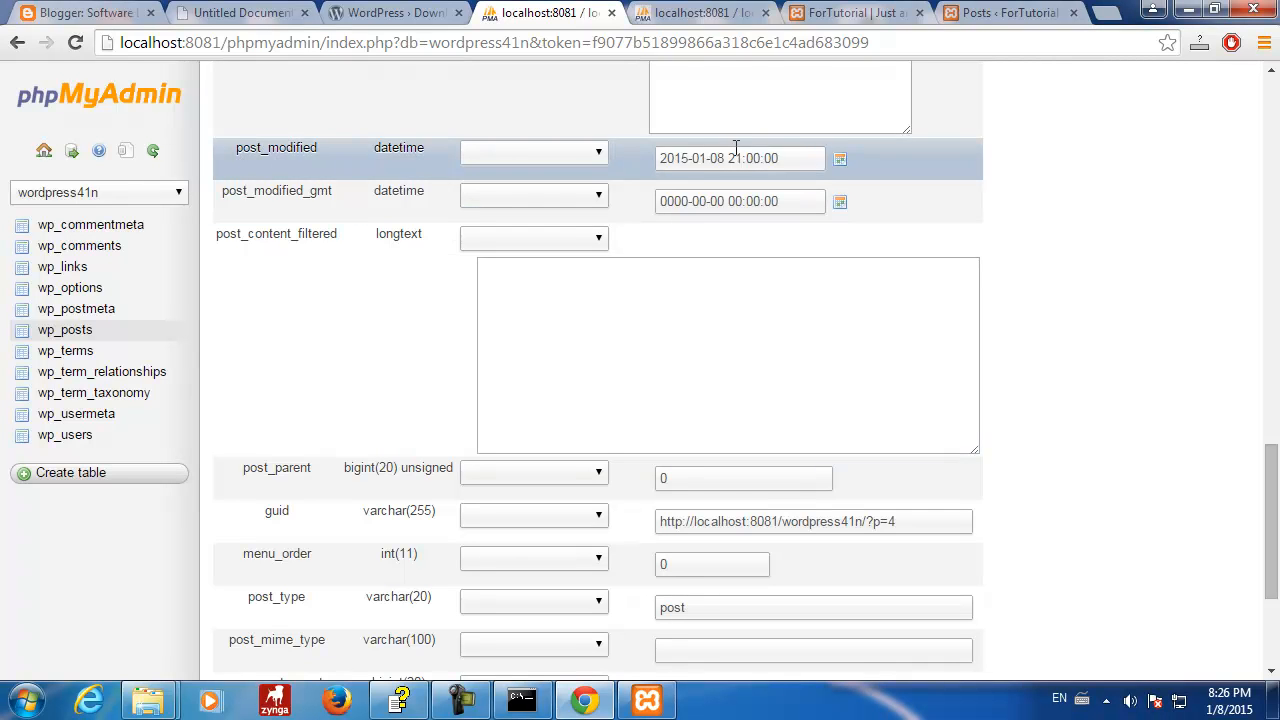
left_click(840, 201)
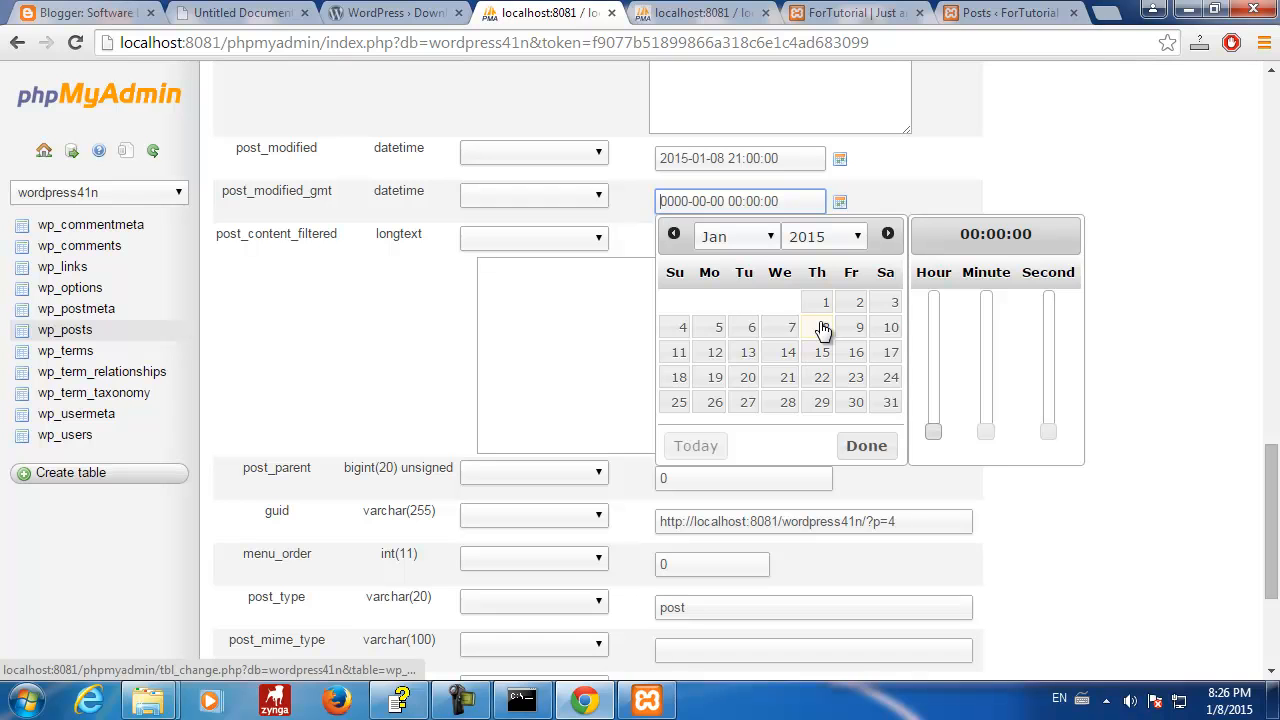
left_click_drag(931, 430, 937, 303)
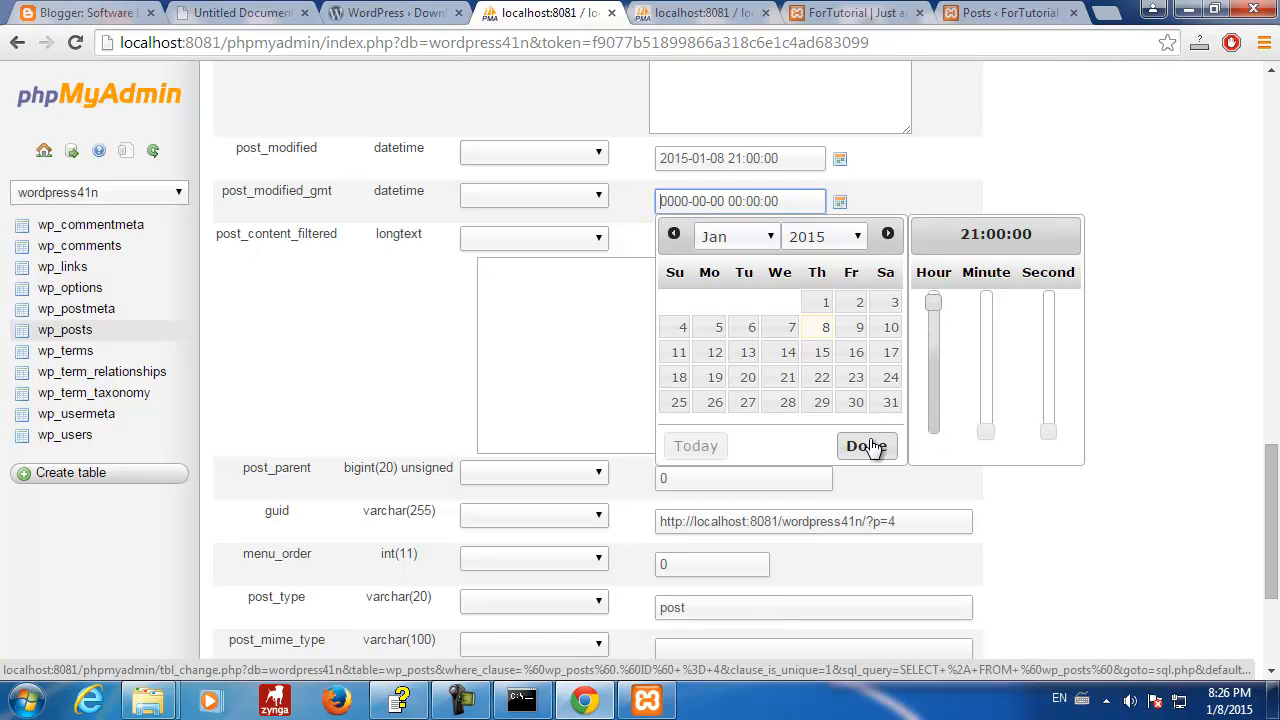
left_click(866, 446)
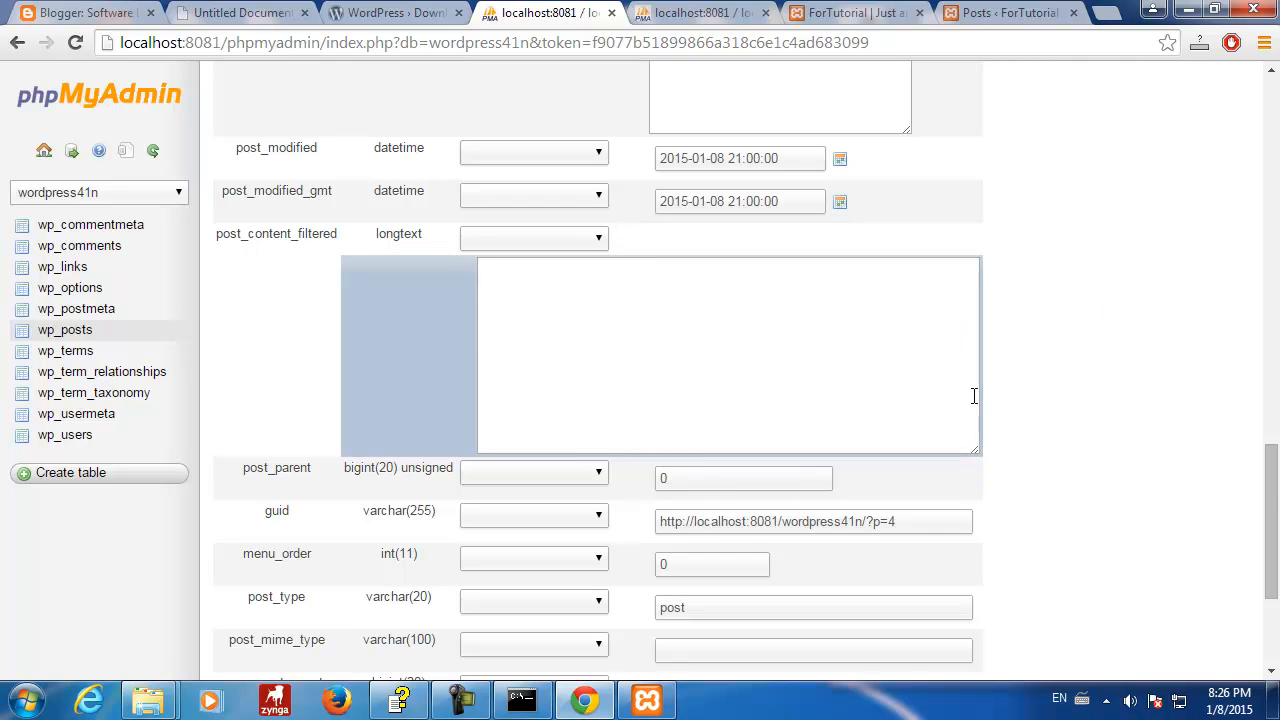
- Change post_type to page and the guid to ?page_id=4, then save the row
scroll(971, 397, "down", 3)
double_click(700, 355)
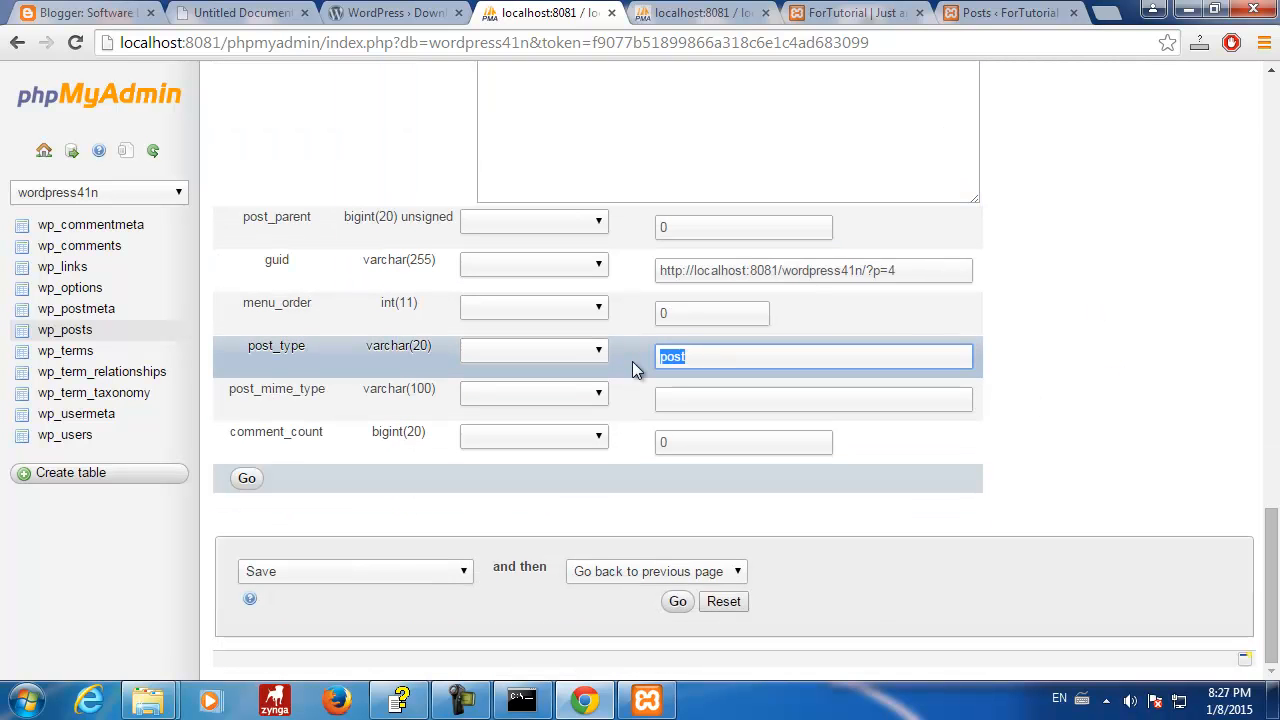
type("page")
left_click(1134, 351)
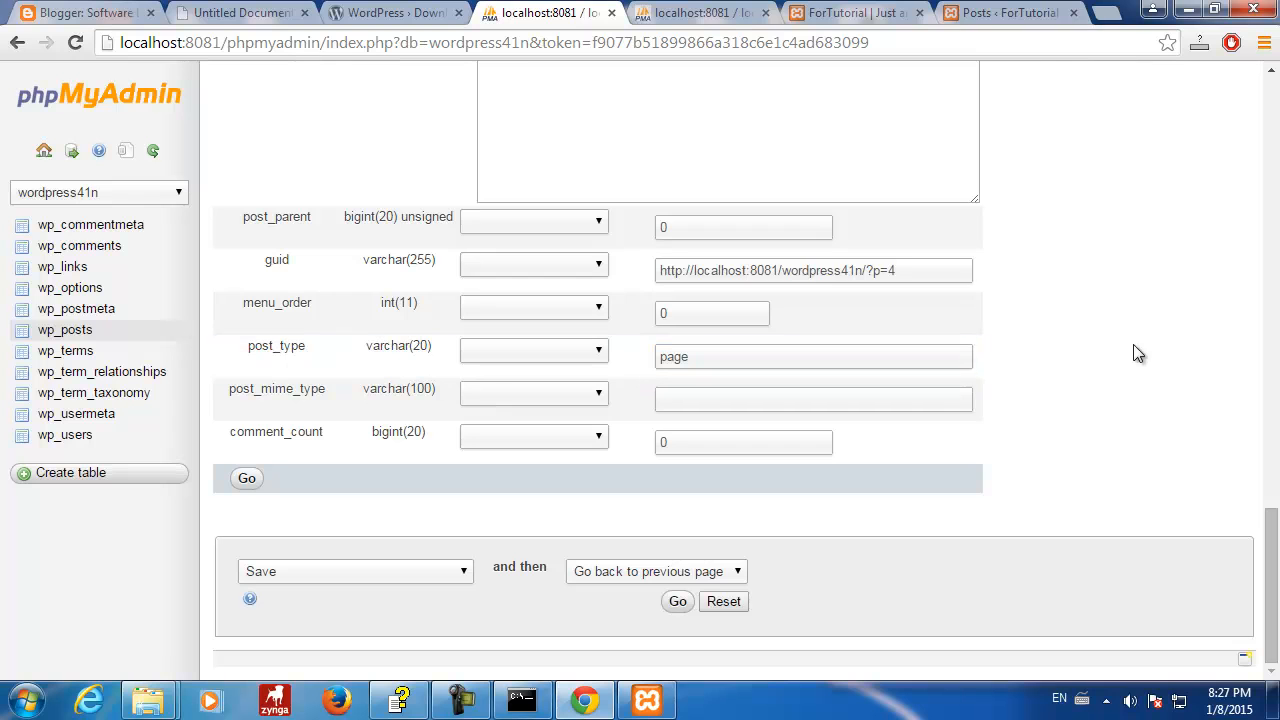
left_click(880, 270)
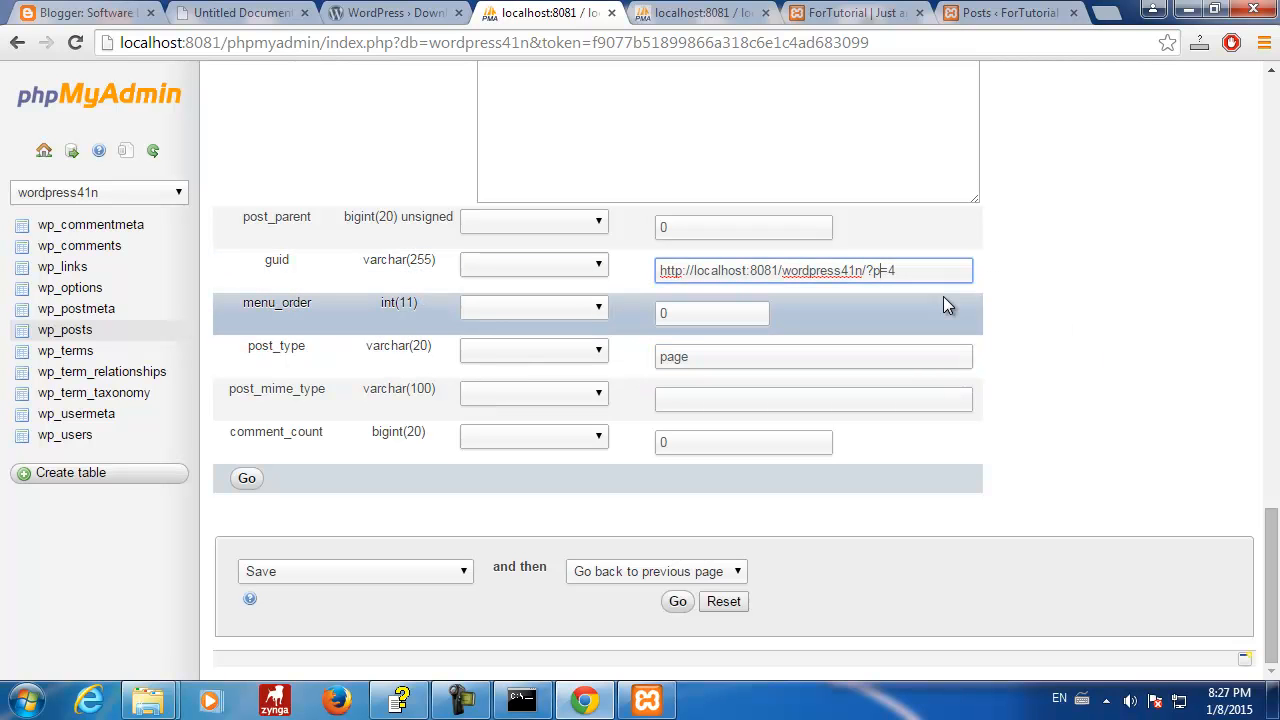
type("age_id")
left_click(1081, 283)
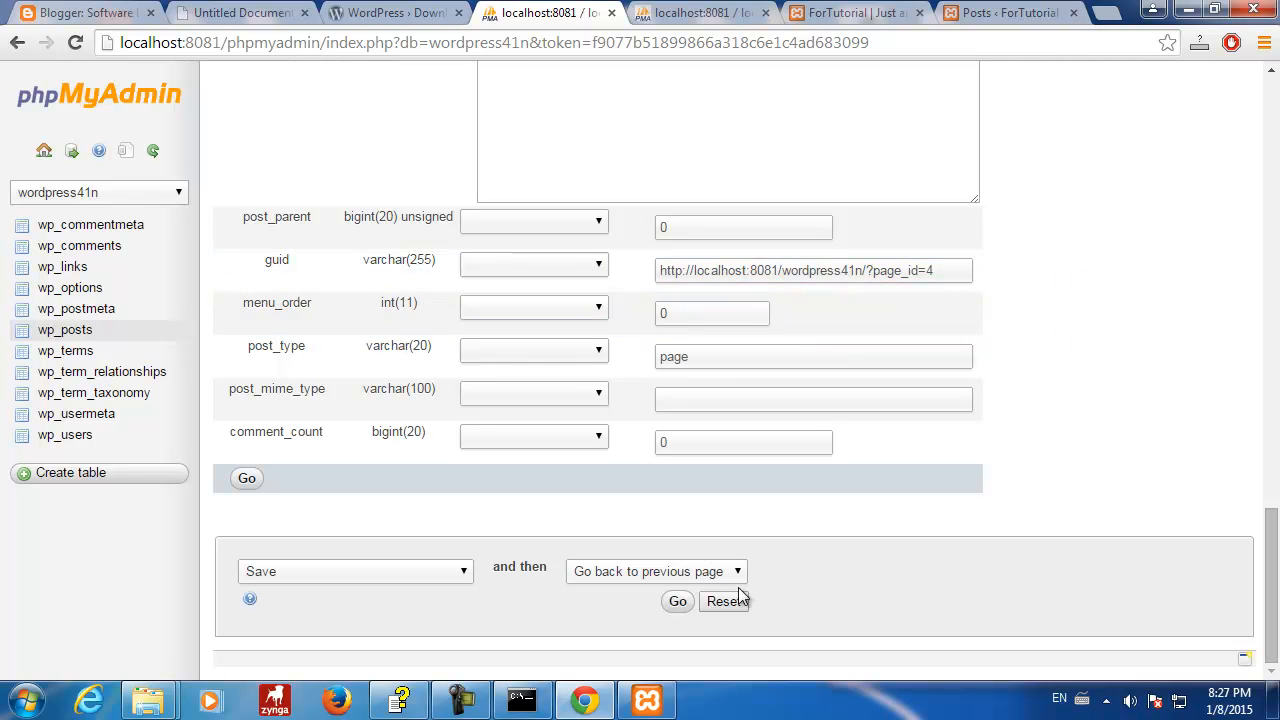
left_click(247, 478)
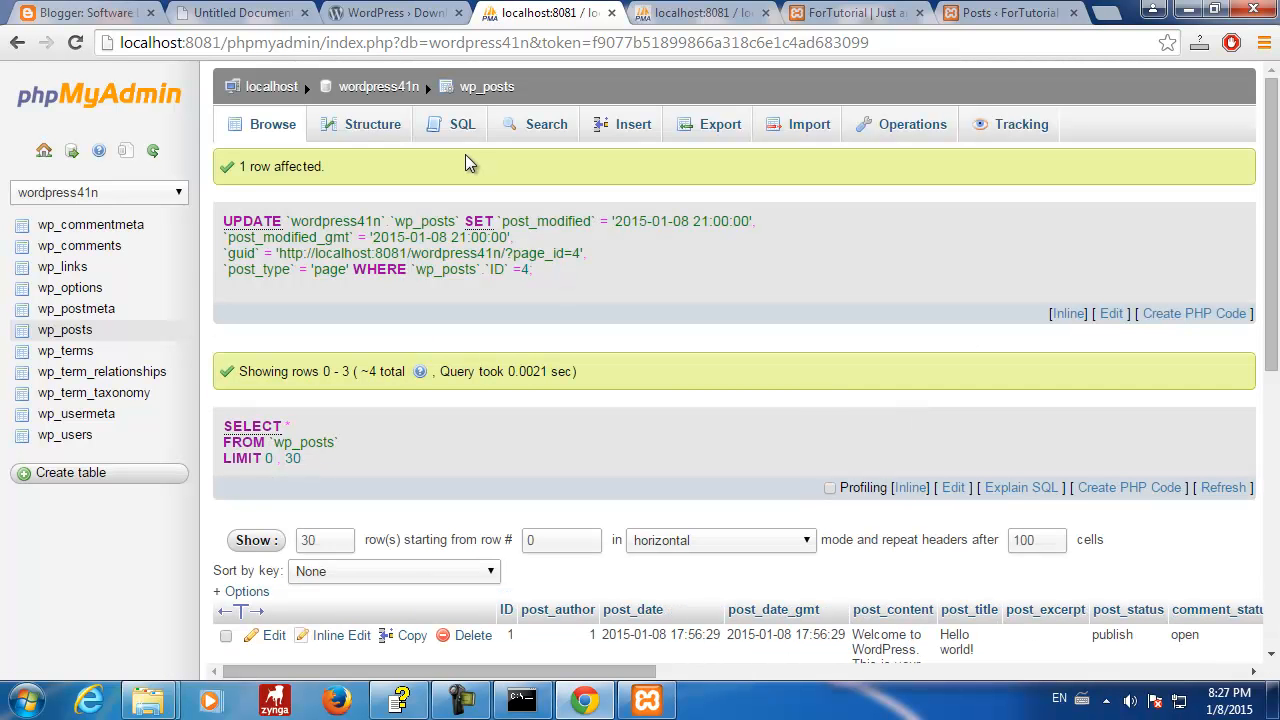
- Reload the site and visit the Hello Stoyan and Sample Page menu pages
left_click(887, 16)
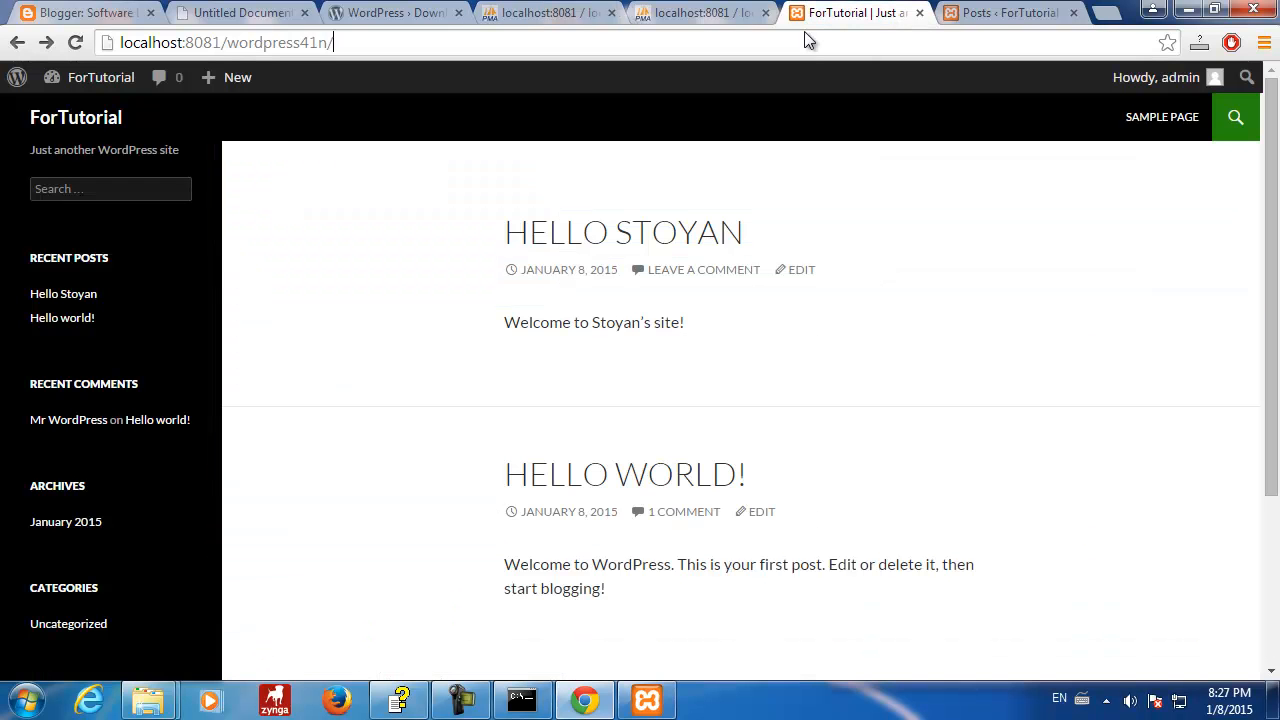
left_click(75, 45)
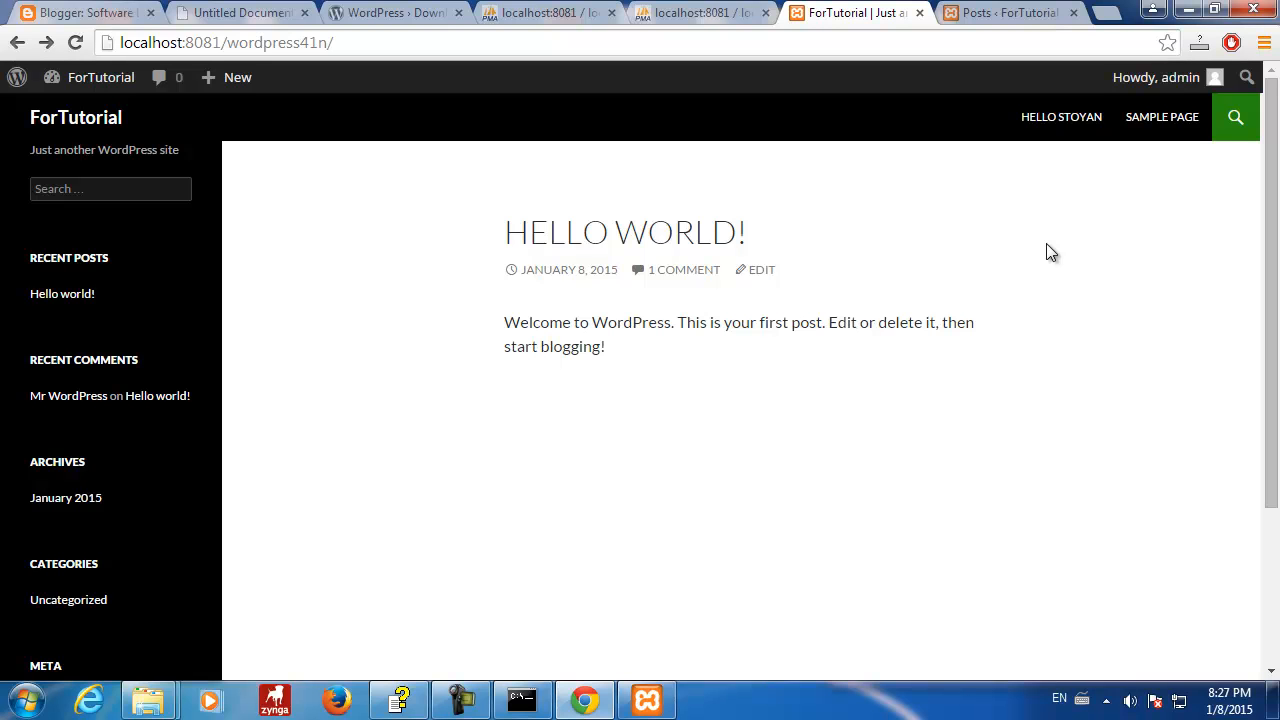
left_click(1063, 118)
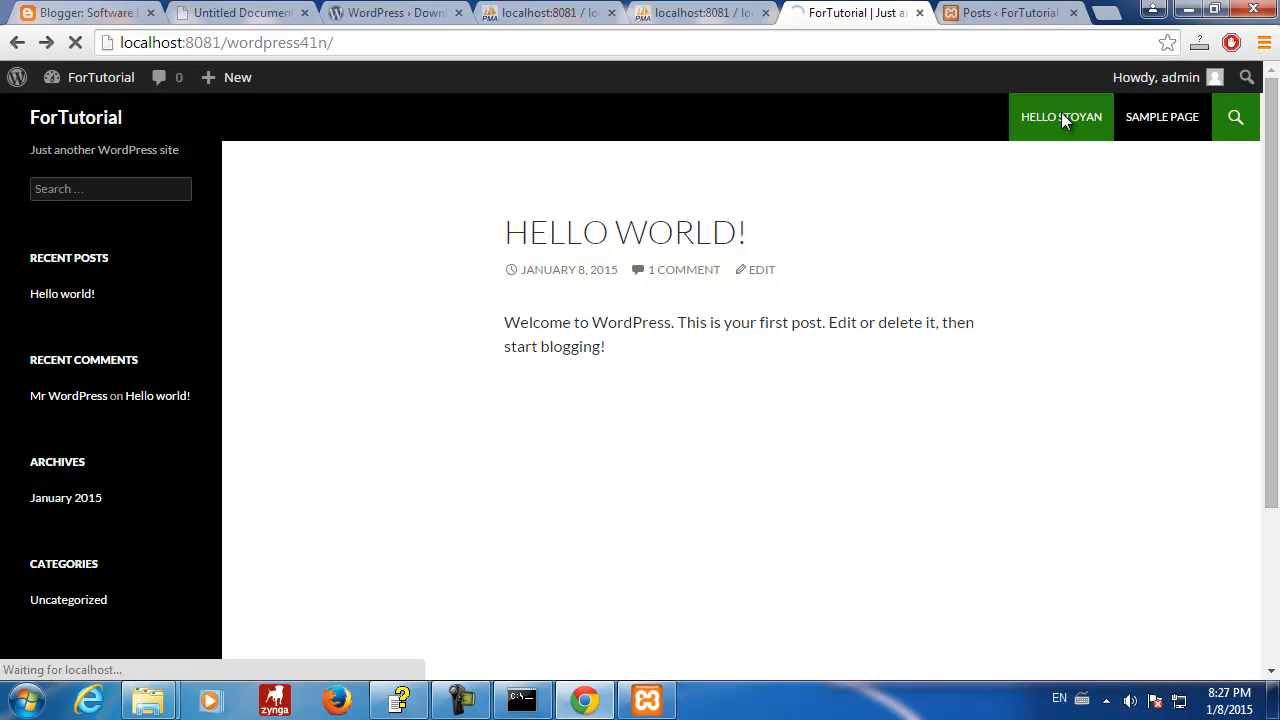
left_click(1147, 121)
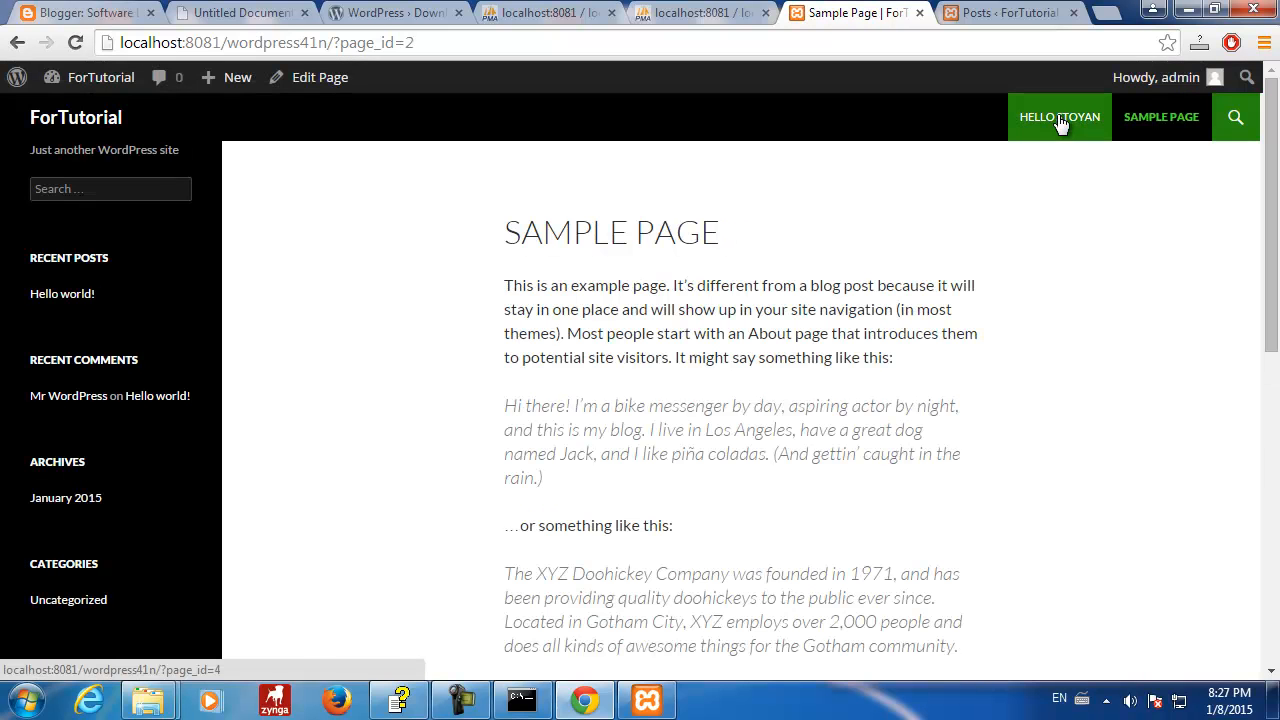
left_click(1059, 118)
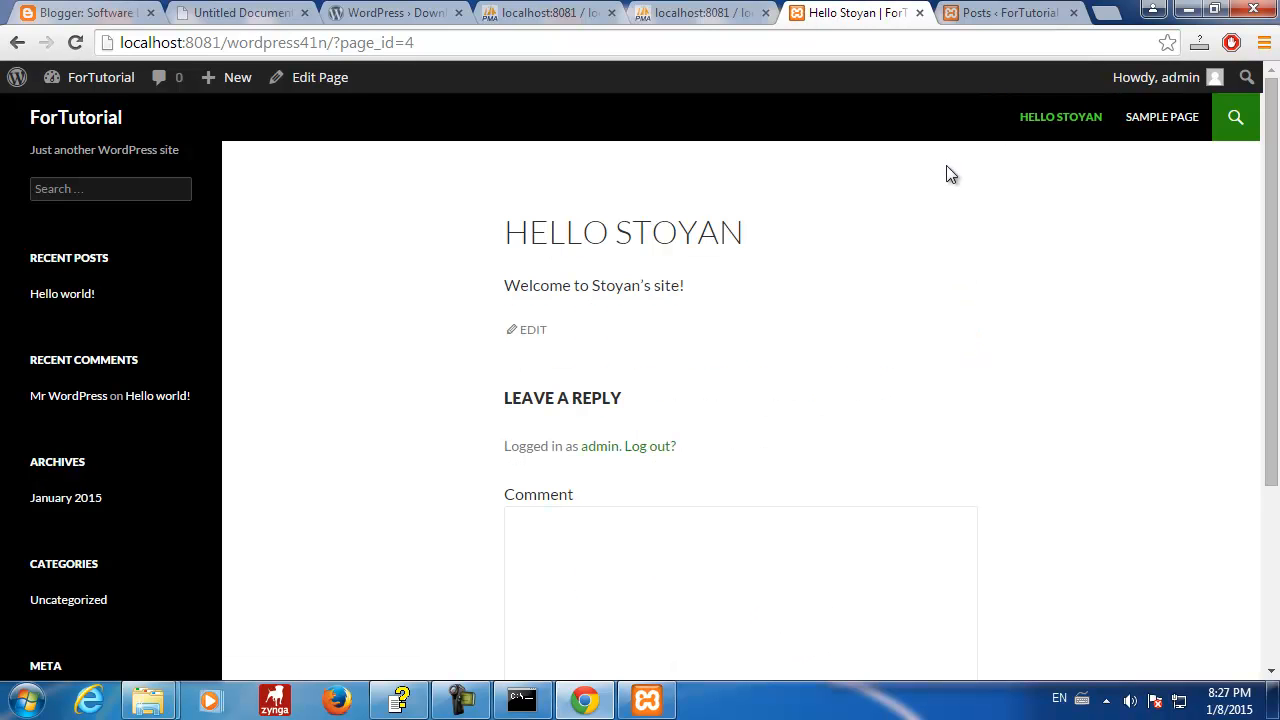
left_click(1152, 128)
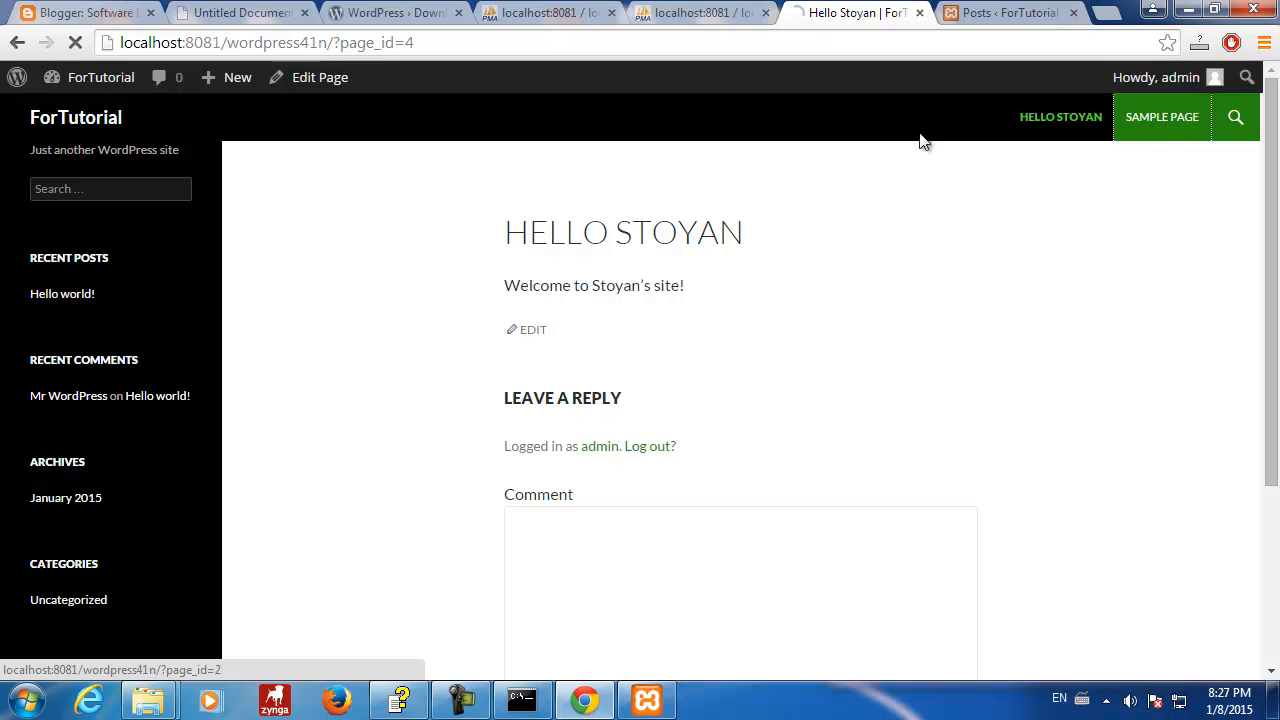
left_click(1051, 117)
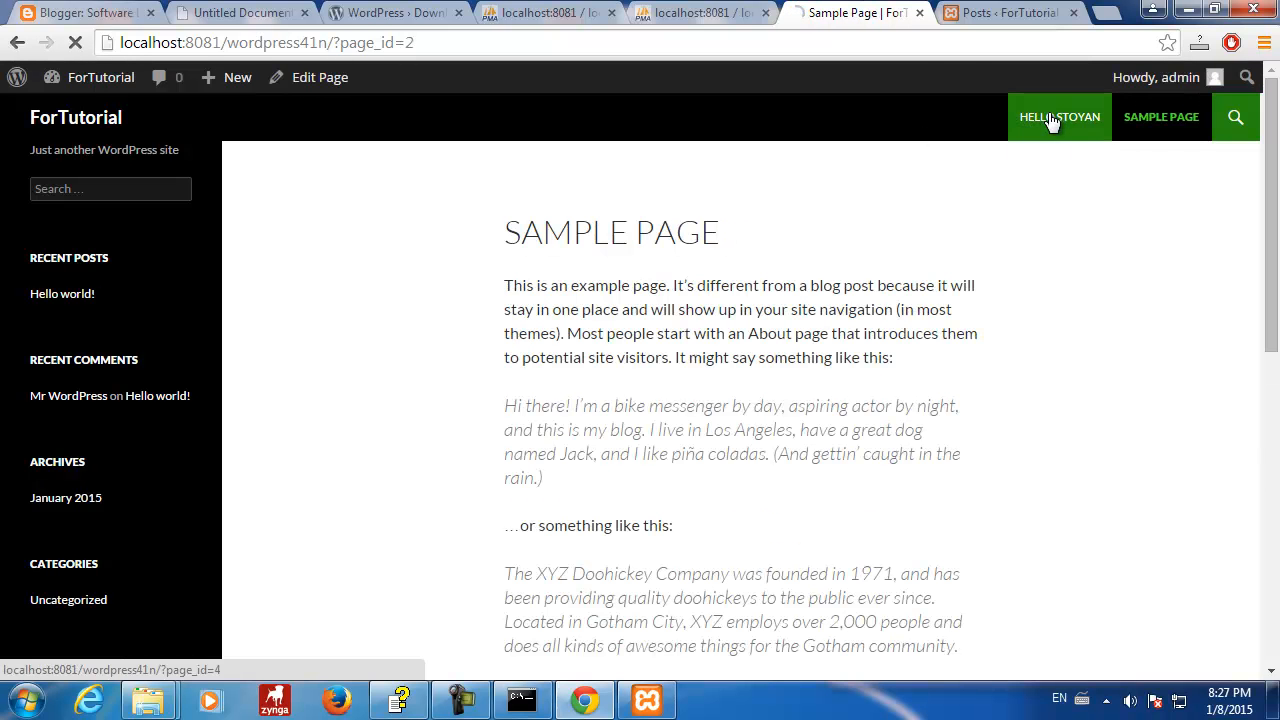
left_click(990, 13)
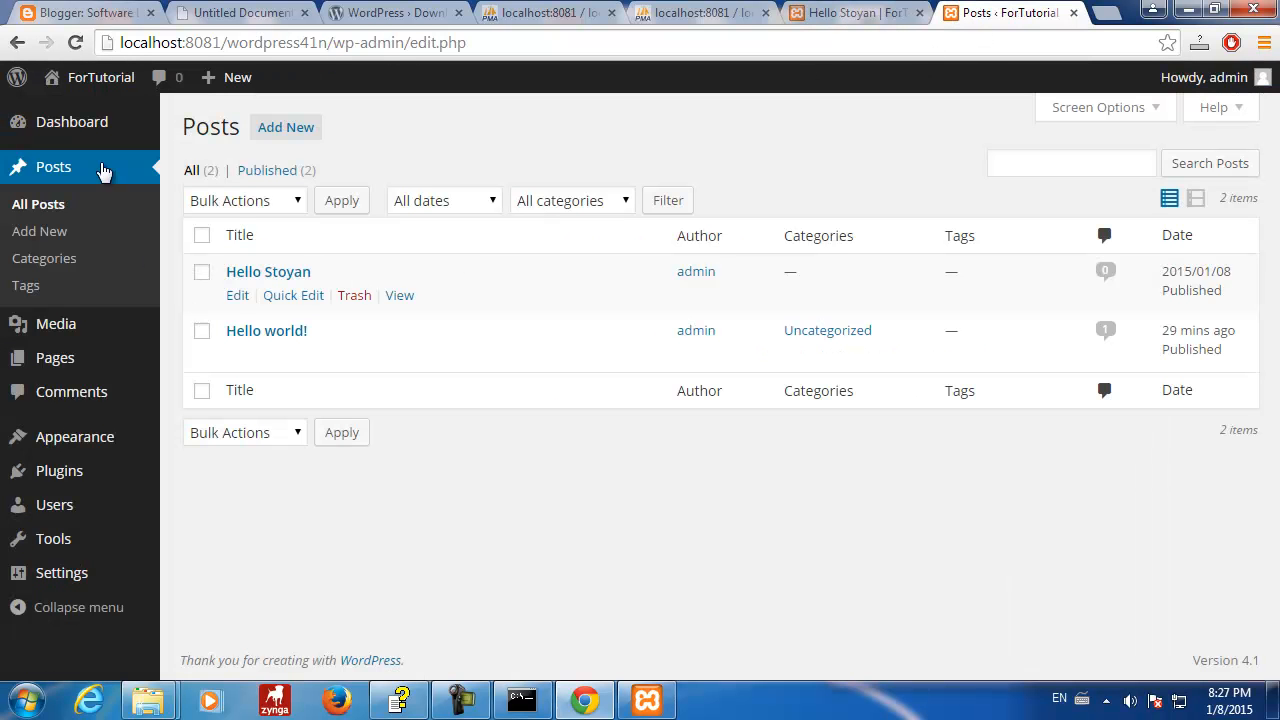
- Reload Posts, open the Pages list, and edit Hello Stoyan in the page editor
left_click(60, 178)
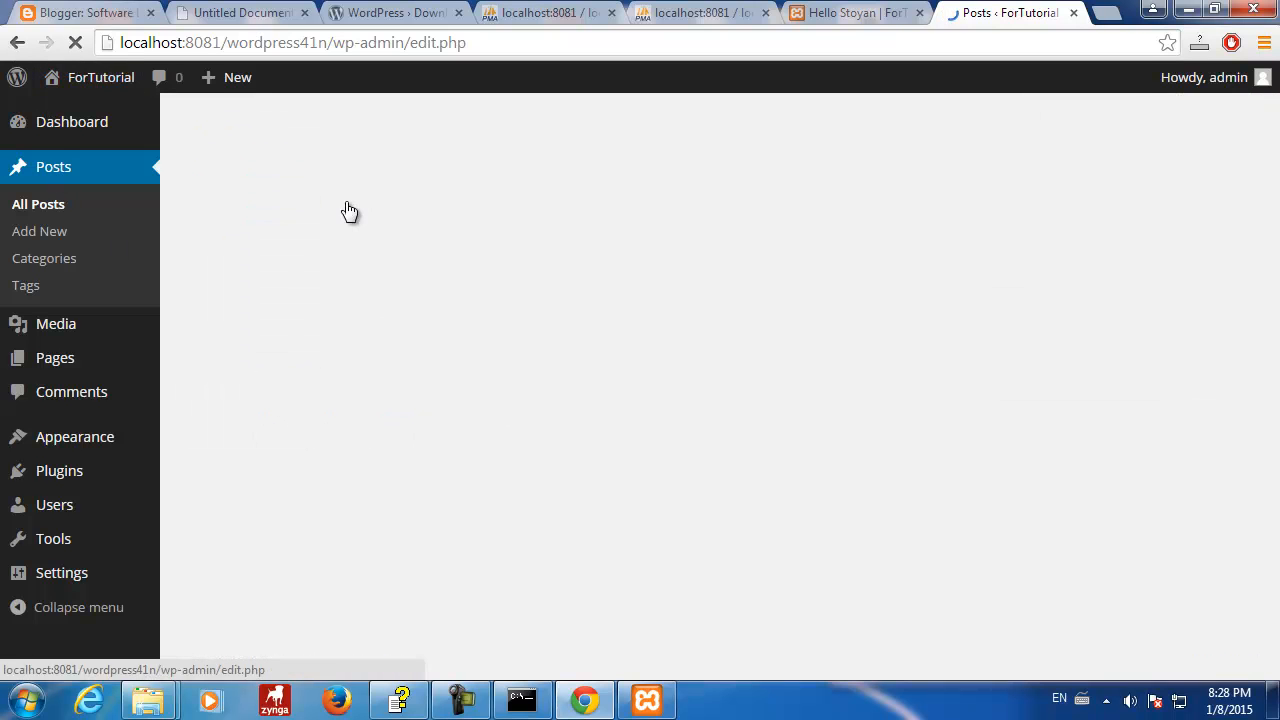
left_click(50, 360)
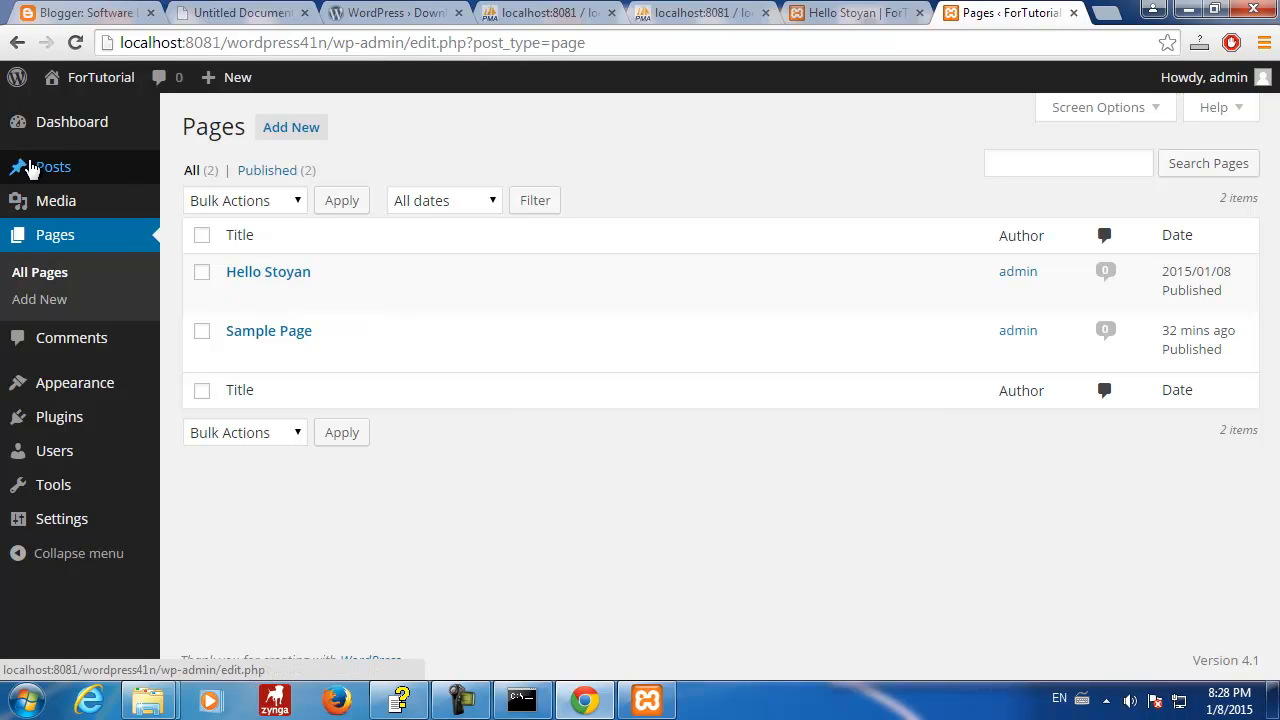
left_click(270, 275)
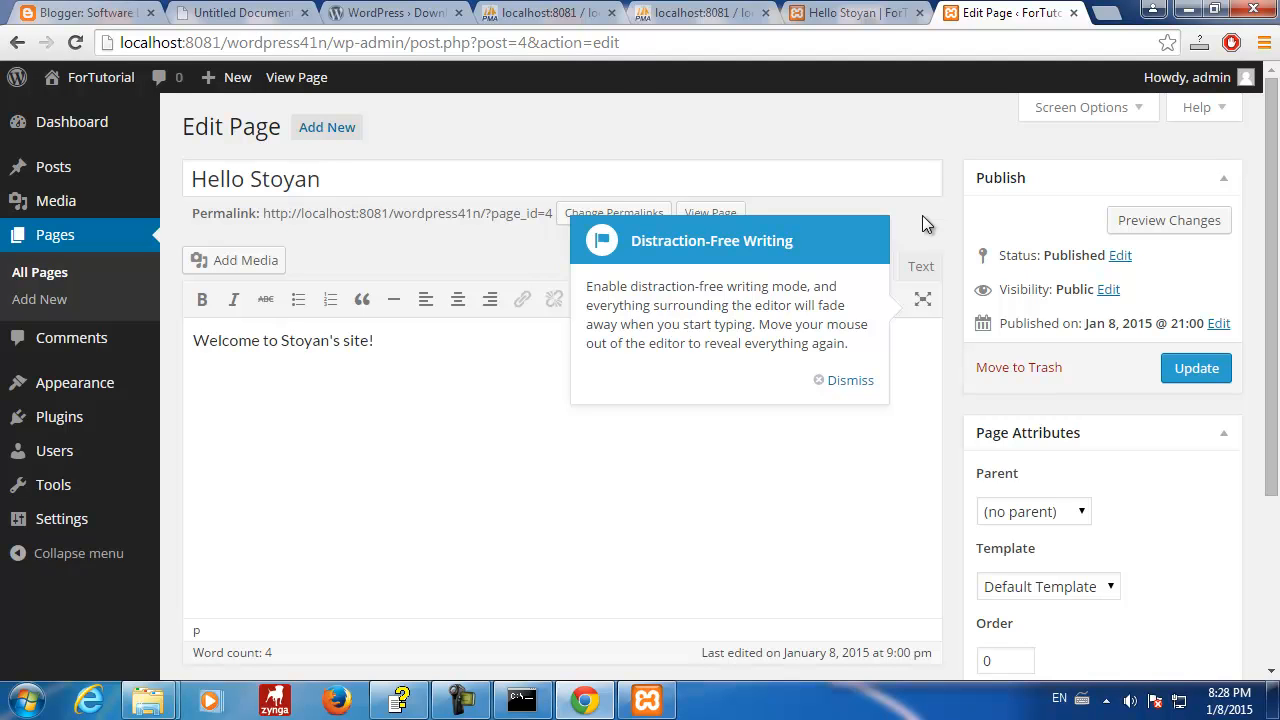
left_click(660, 12)
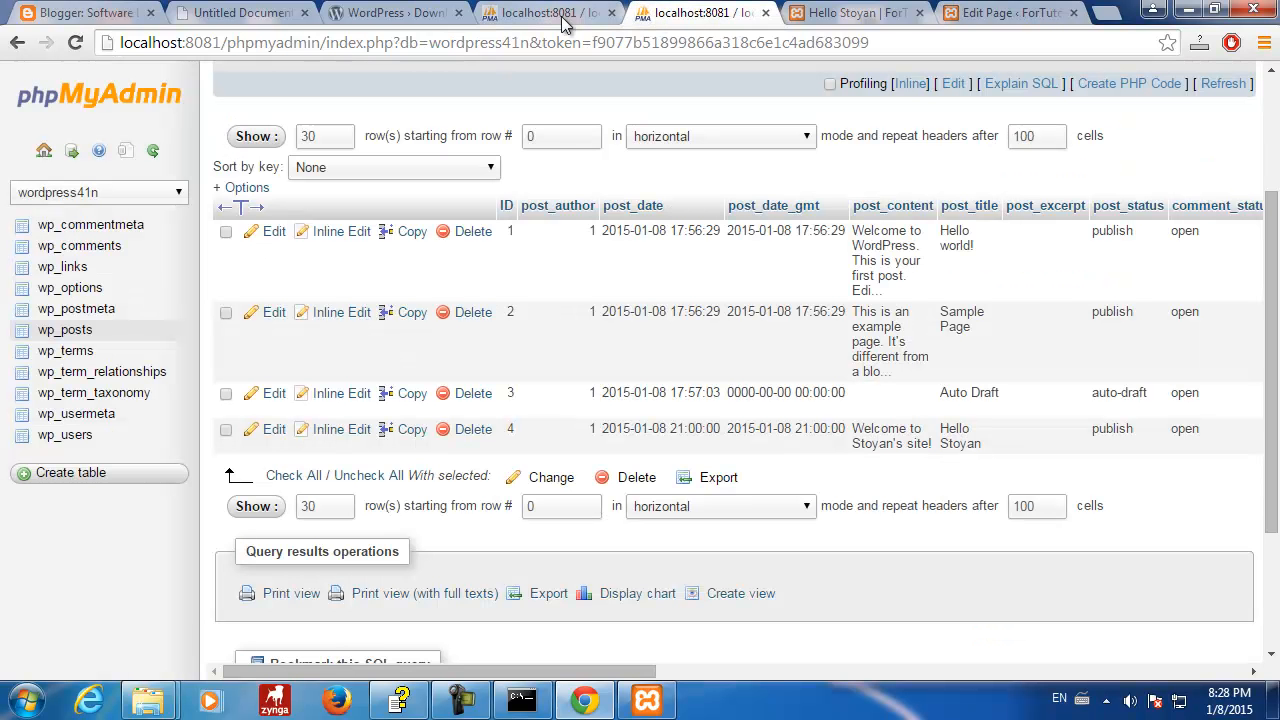
- Scroll through the four wp_posts rows, then browse wp_postmeta showing post 4's _edit_lock row
left_click(563, 17)
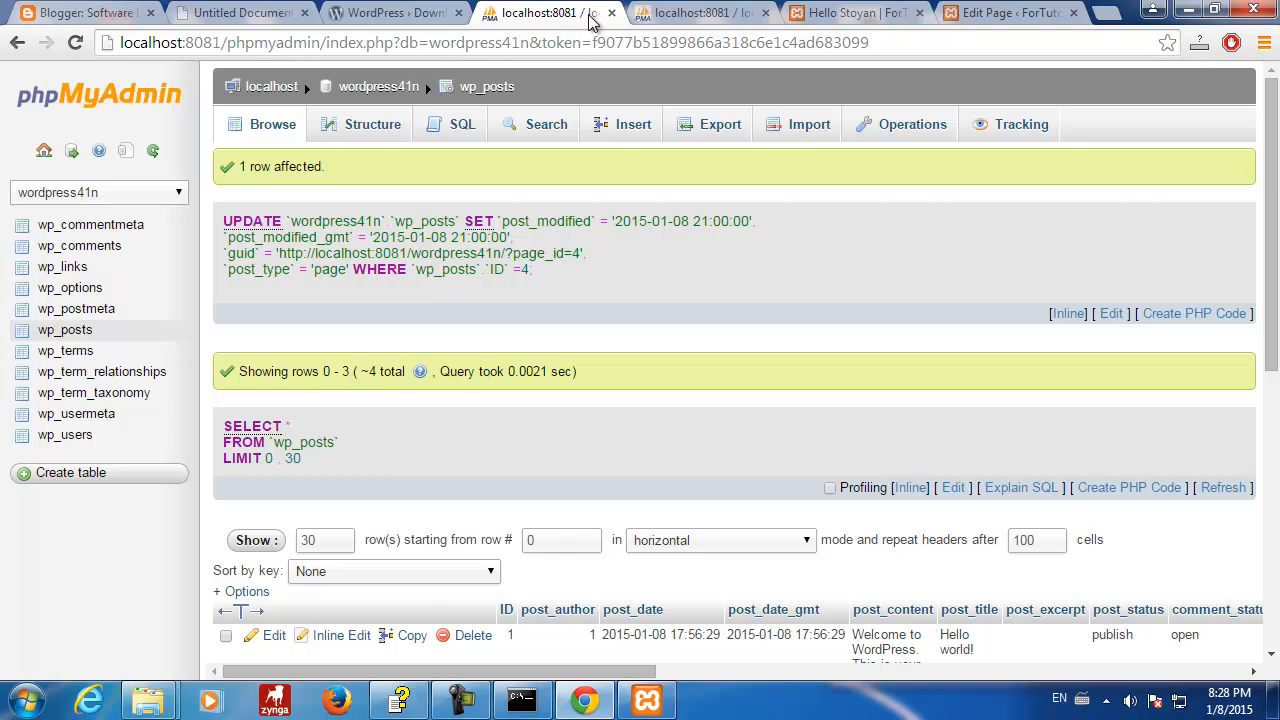
left_click(677, 17)
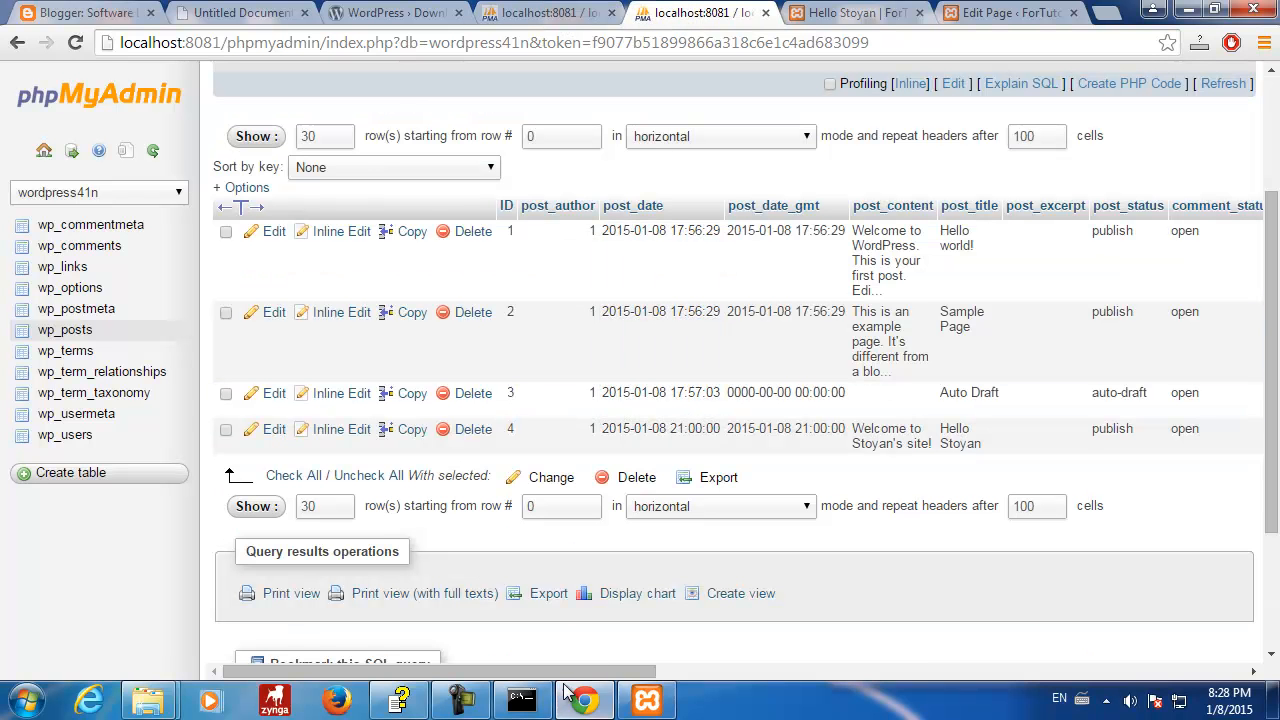
left_click_drag(540, 677, 381, 652)
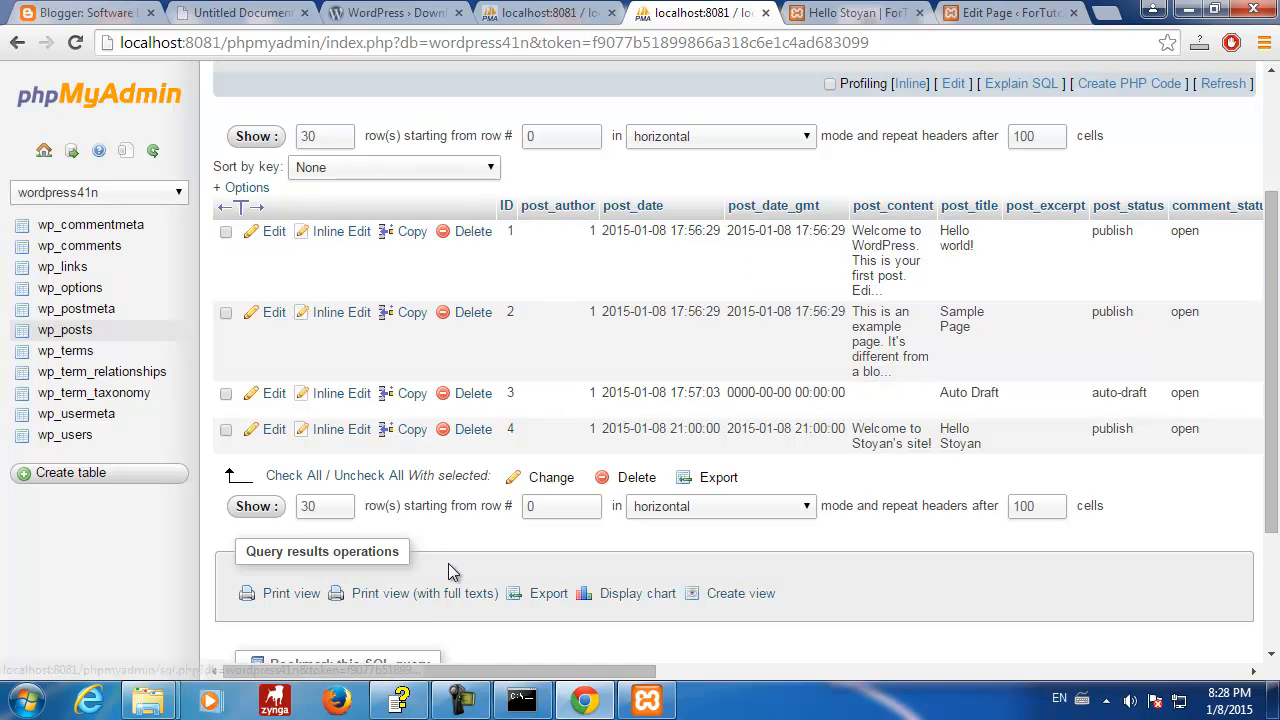
left_click_drag(450, 677, 378, 675)
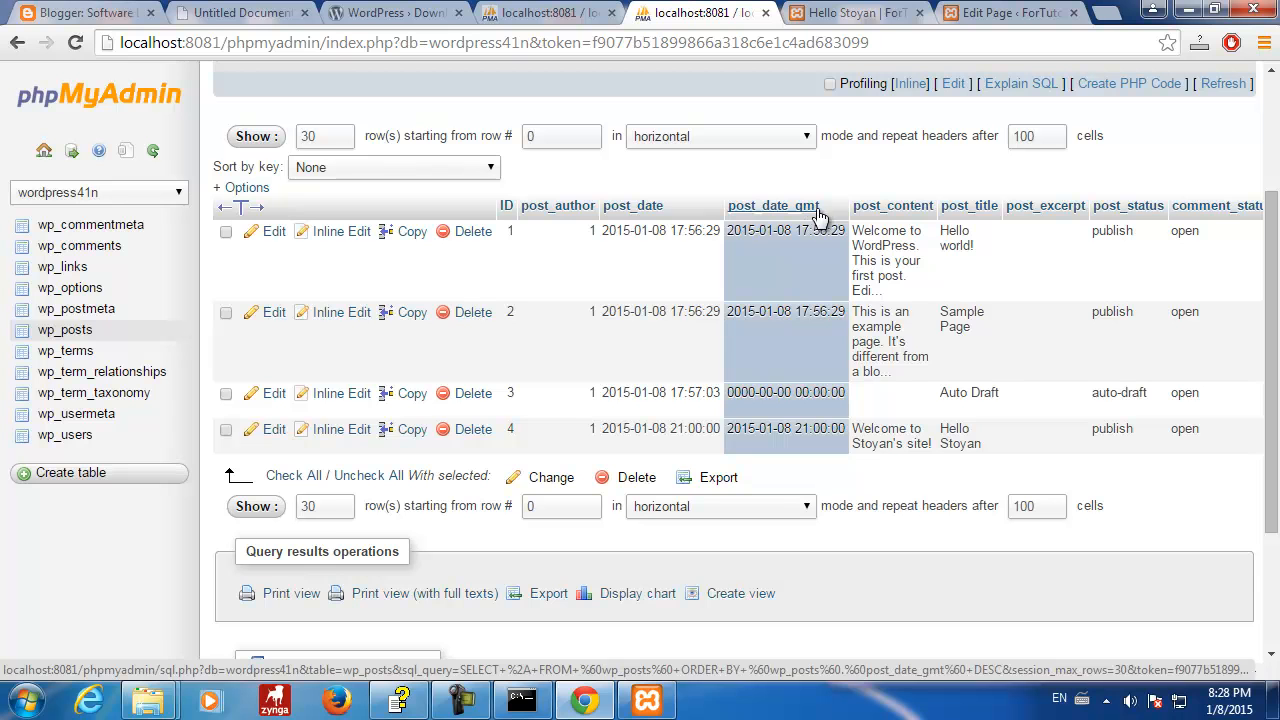
left_click_drag(560, 670, 420, 677)
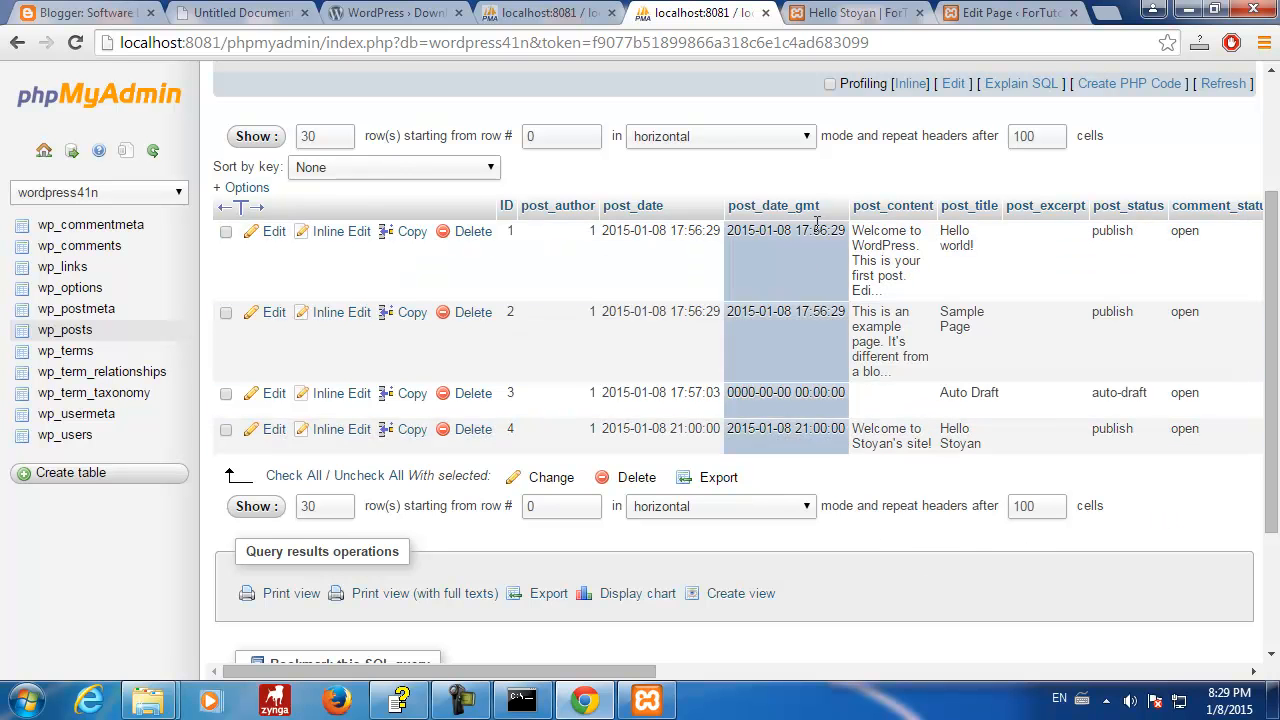
left_click_drag(1272, 322, 1256, 150)
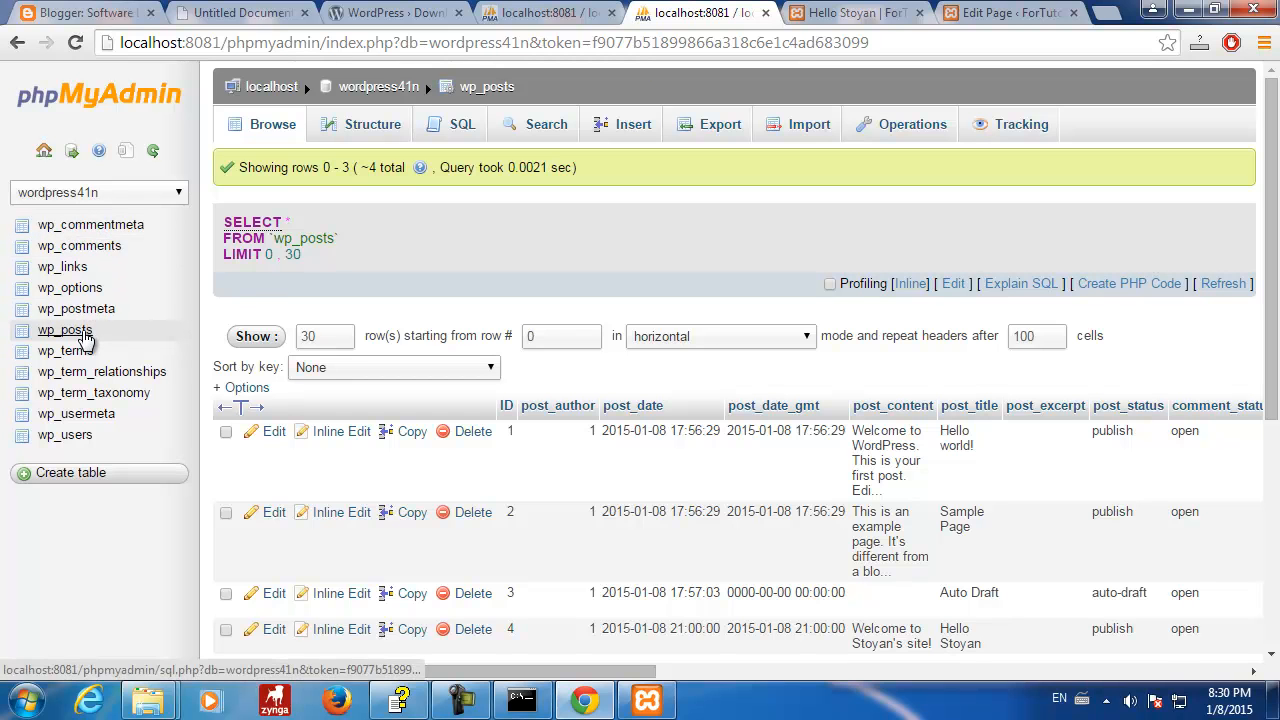
left_click(83, 314)
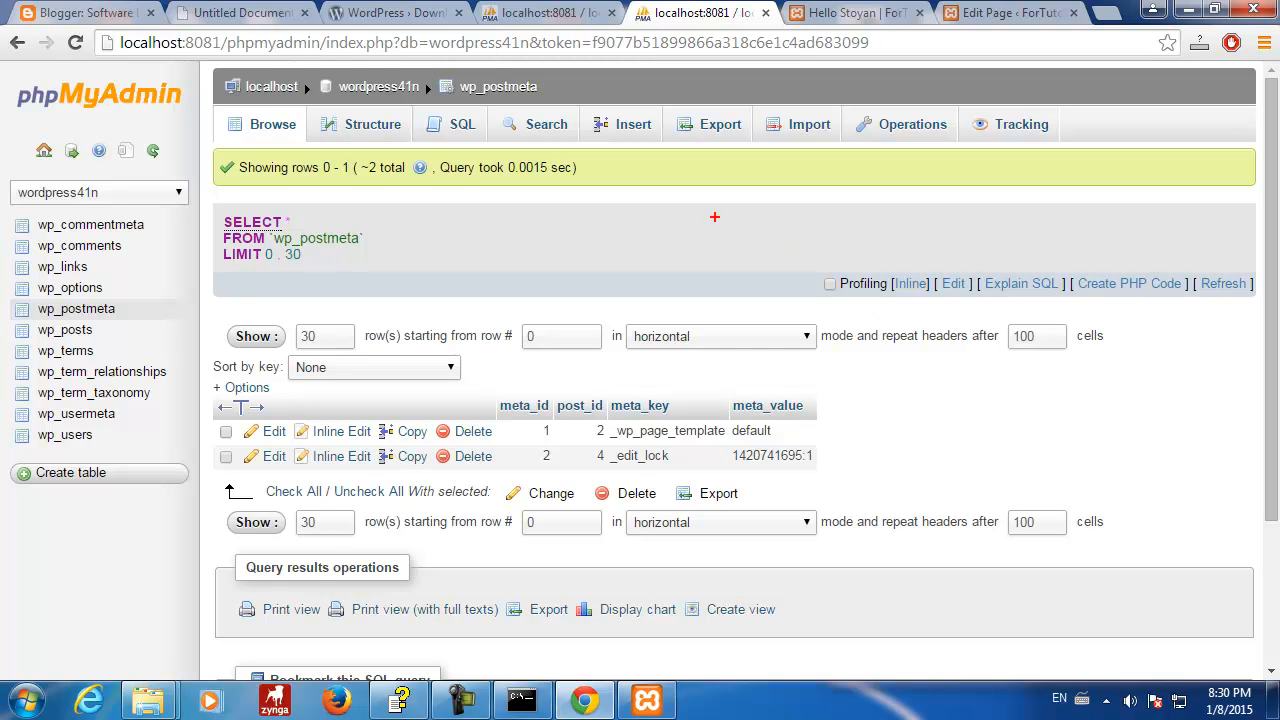
mouse_move(702, 206)
left_mouse_down()
mouse_move(775, 293)
mouse_move(826, 267)
mouse_move(825, 219)
mouse_move(803, 187)
mouse_move(694, 187)
left_mouse_up()
mouse_move(702, 233)
left_mouse_down()
mouse_move(663, 226)
mouse_move(641, 277)
mouse_move(732, 316)
left_mouse_up()
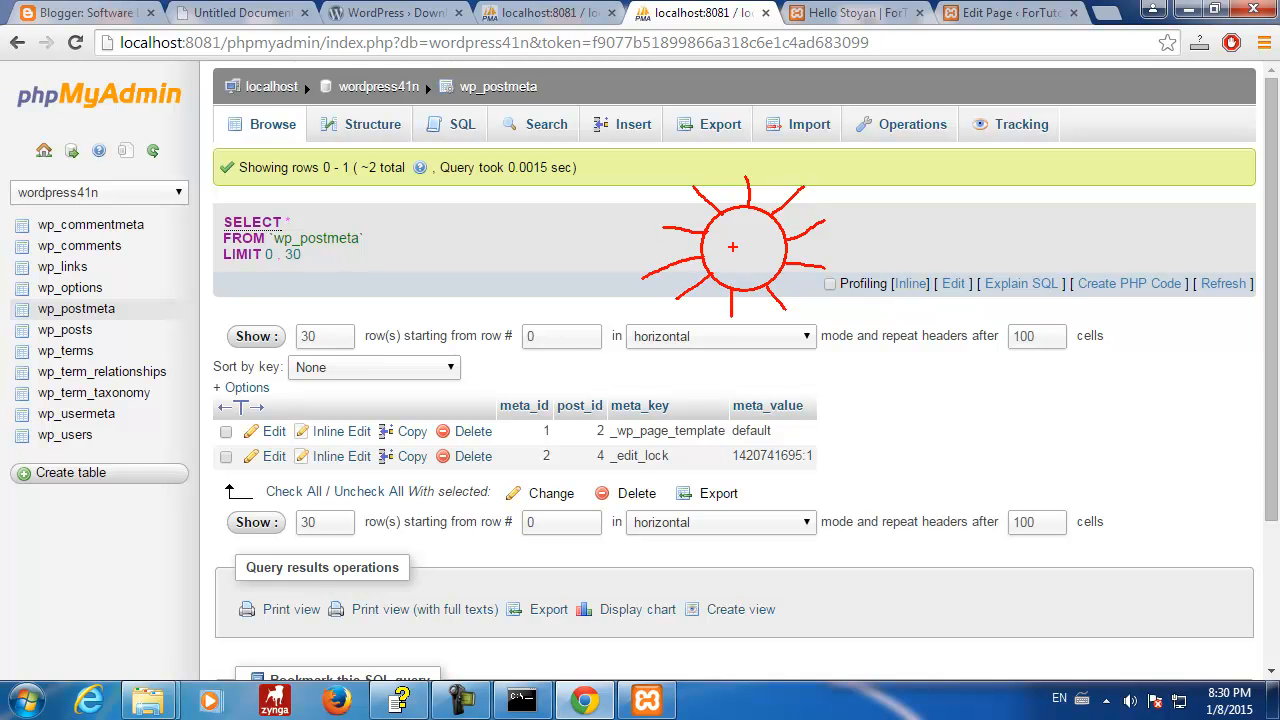
left_click_drag(740, 172, 740, 206)
mouse_move(790, 240)
left_mouse_down()
mouse_move(826, 246)
mouse_move(832, 164)
mouse_move(738, 172)
left_mouse_up()
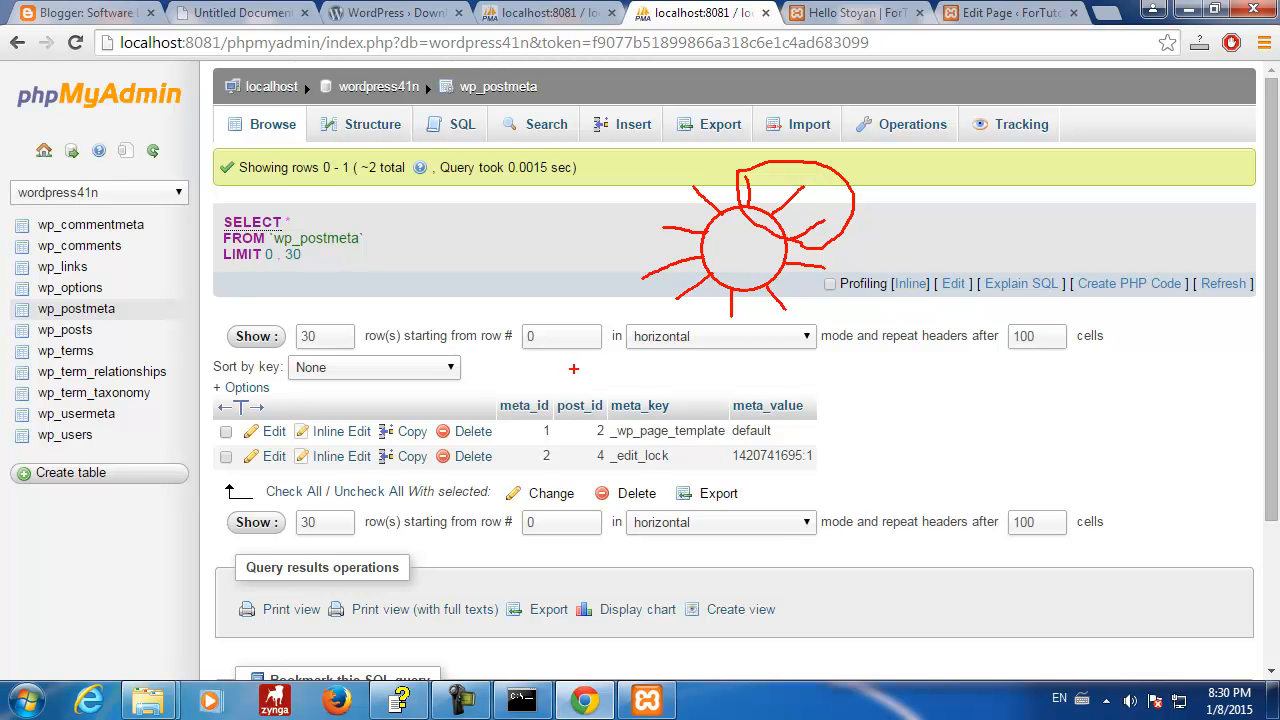
left_click_drag(104, 331, 172, 330)
mouse_move(675, 191)
left_mouse_down()
mouse_move(617, 283)
mouse_move(713, 343)
mouse_move(835, 323)
mouse_move(838, 270)
mouse_move(806, 259)
left_mouse_up()
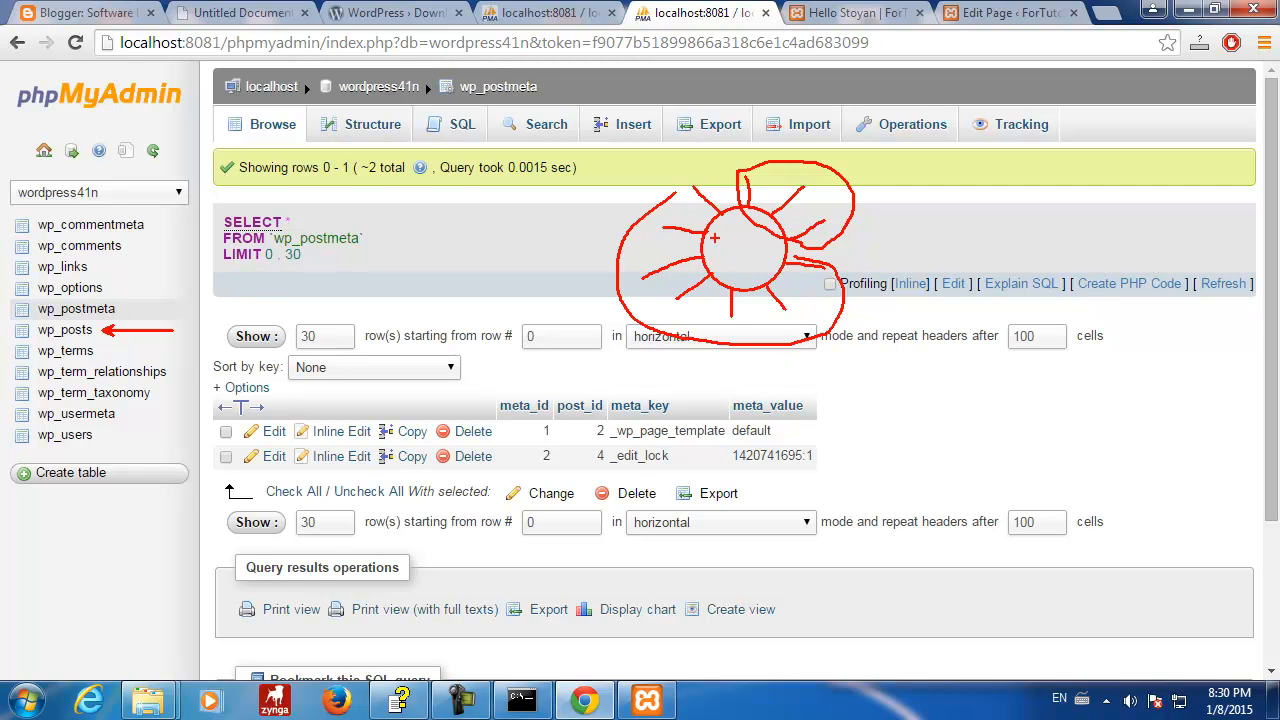
mouse_move(724, 210)
left_mouse_down()
mouse_move(694, 181)
mouse_move(674, 185)
left_mouse_up()
key("Escape")
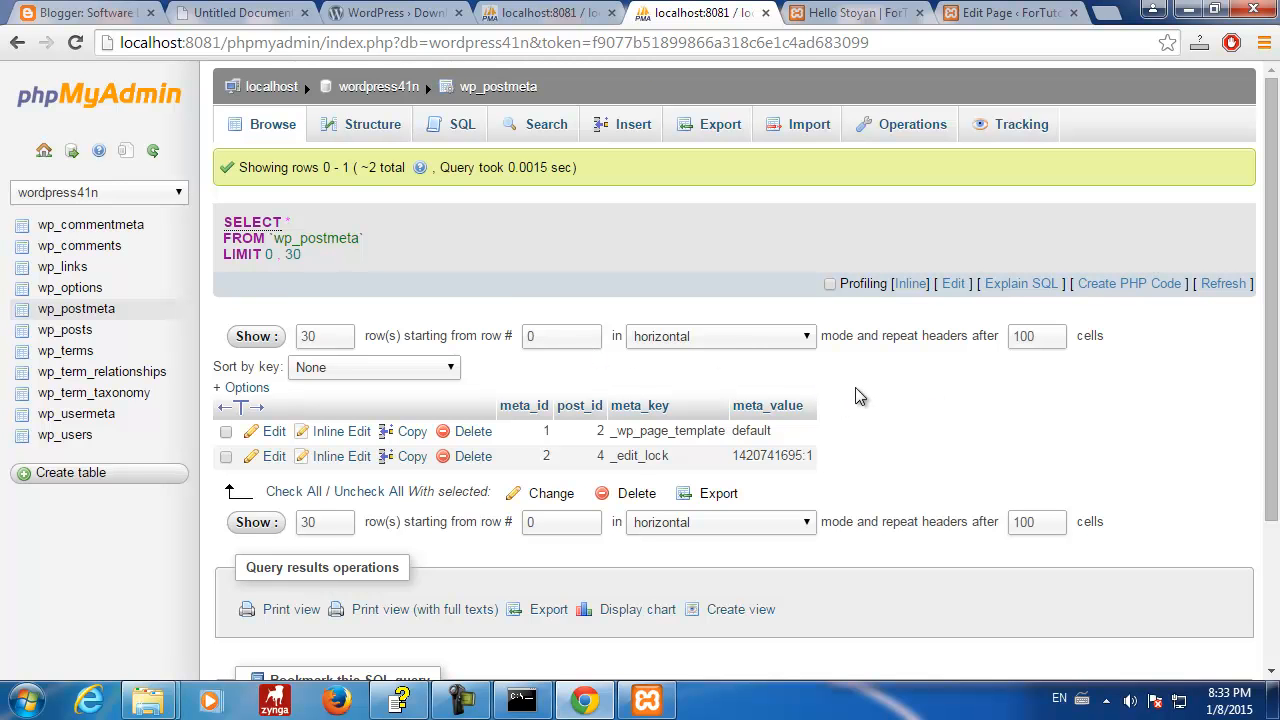
- Browse wp_terms for the Uncategorized term, then wp_term_relationships showing object_id 1
left_click(78, 331)
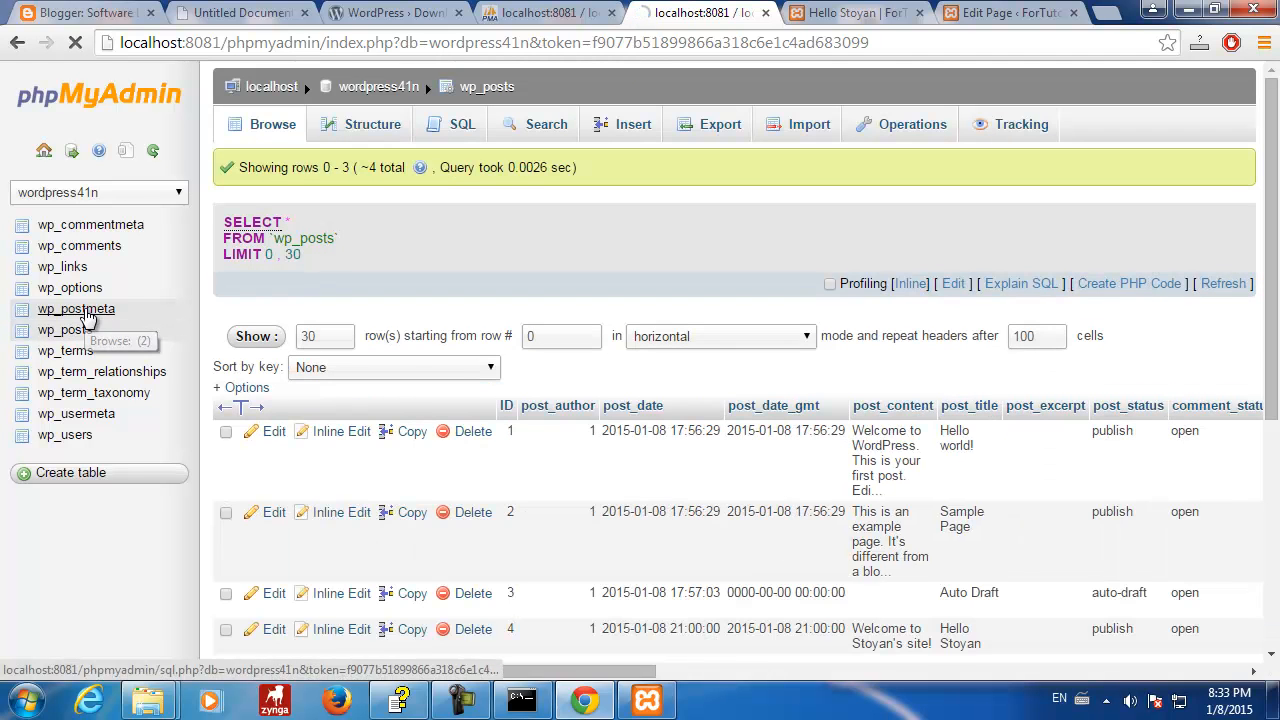
left_click(88, 318)
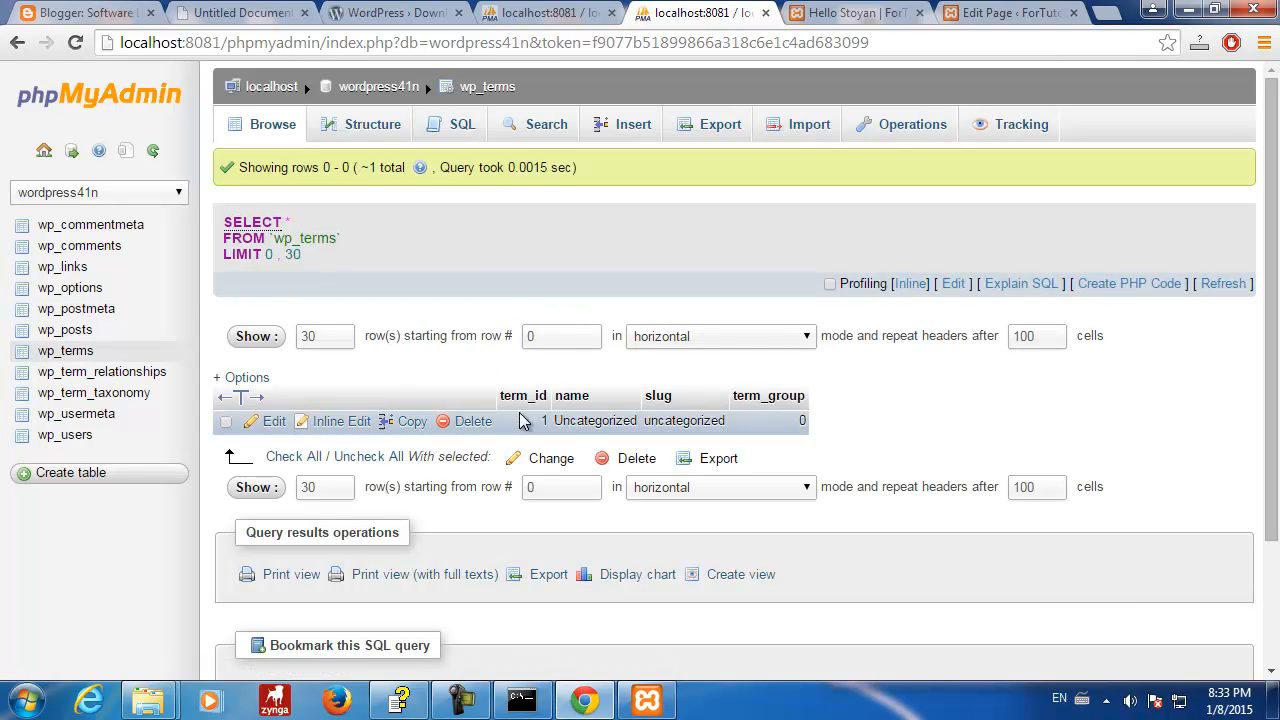
left_click_drag(555, 420, 728, 421)
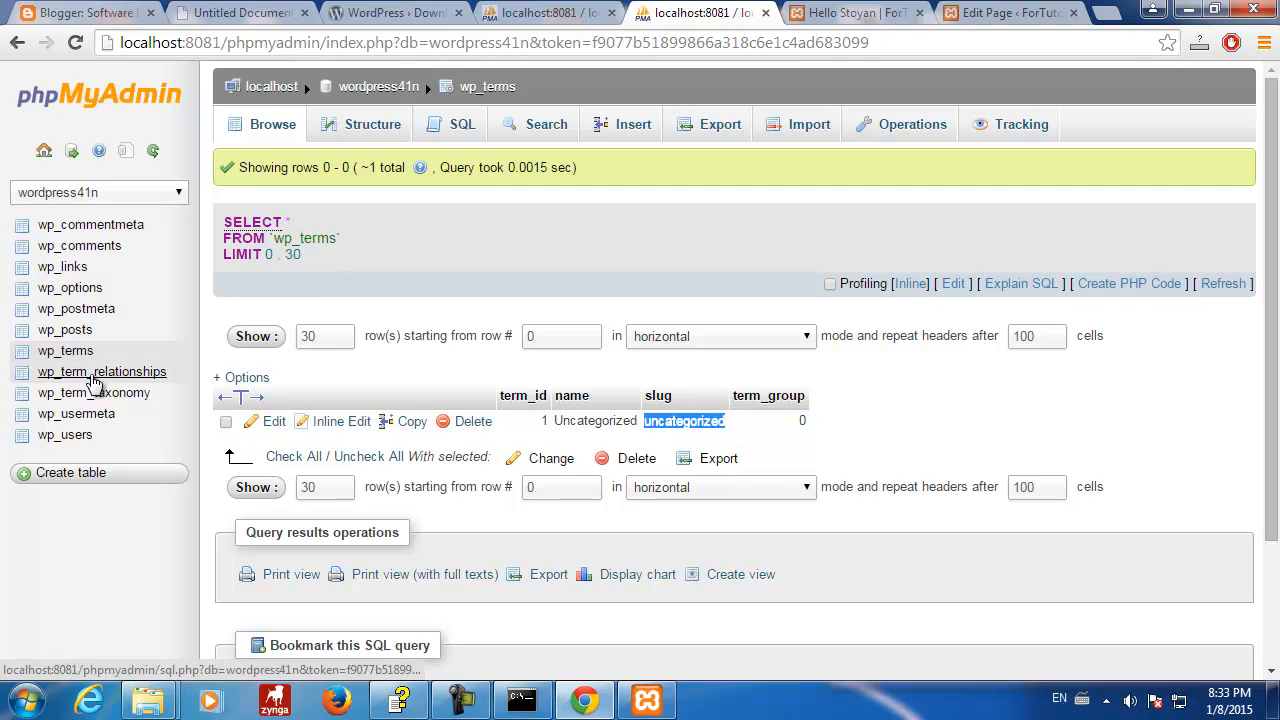
left_click(95, 373)
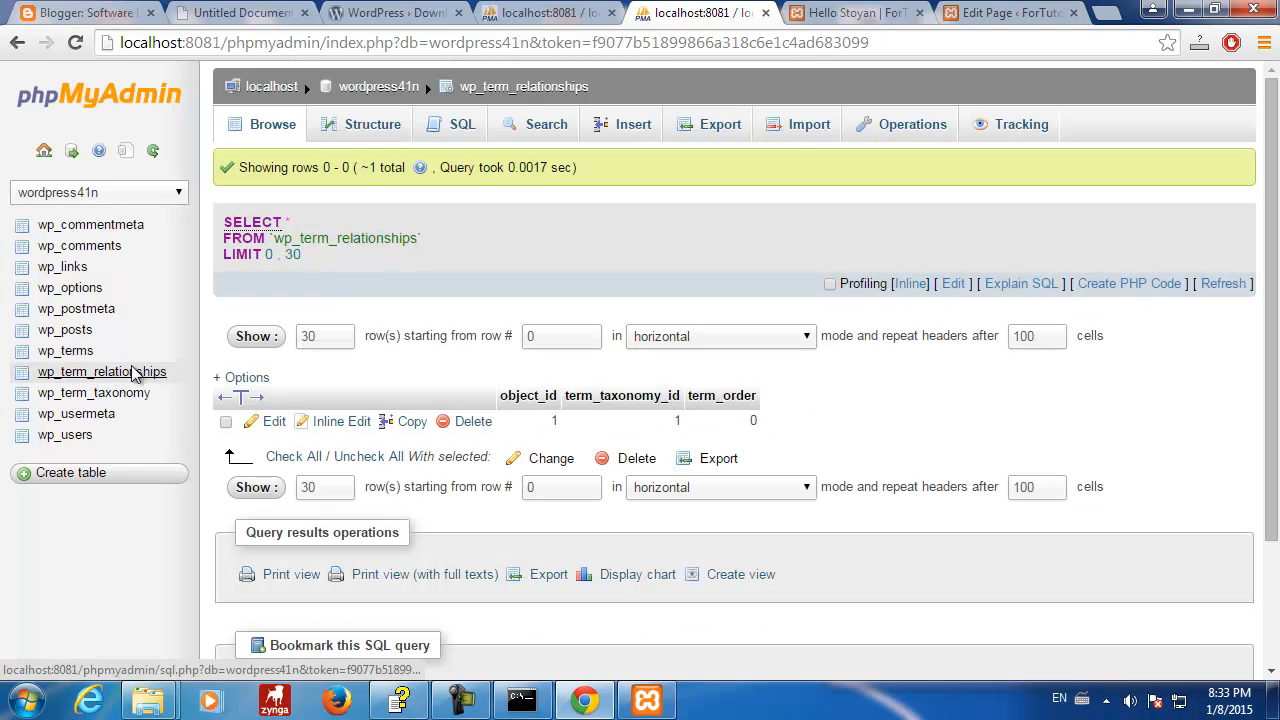
left_click_drag(556, 424, 684, 418)
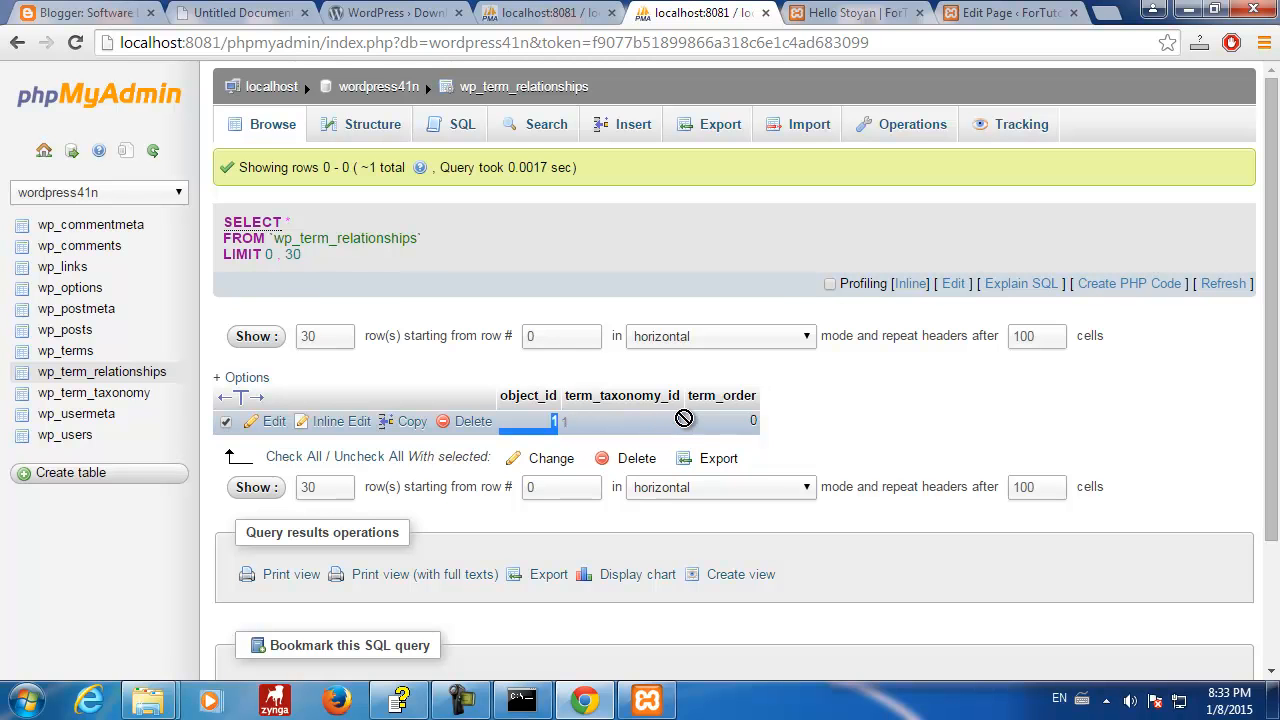
- Browse wp_term_taxonomy, highlighting the term_taxonomy_id column and the category taxonomy value
left_click(112, 400)
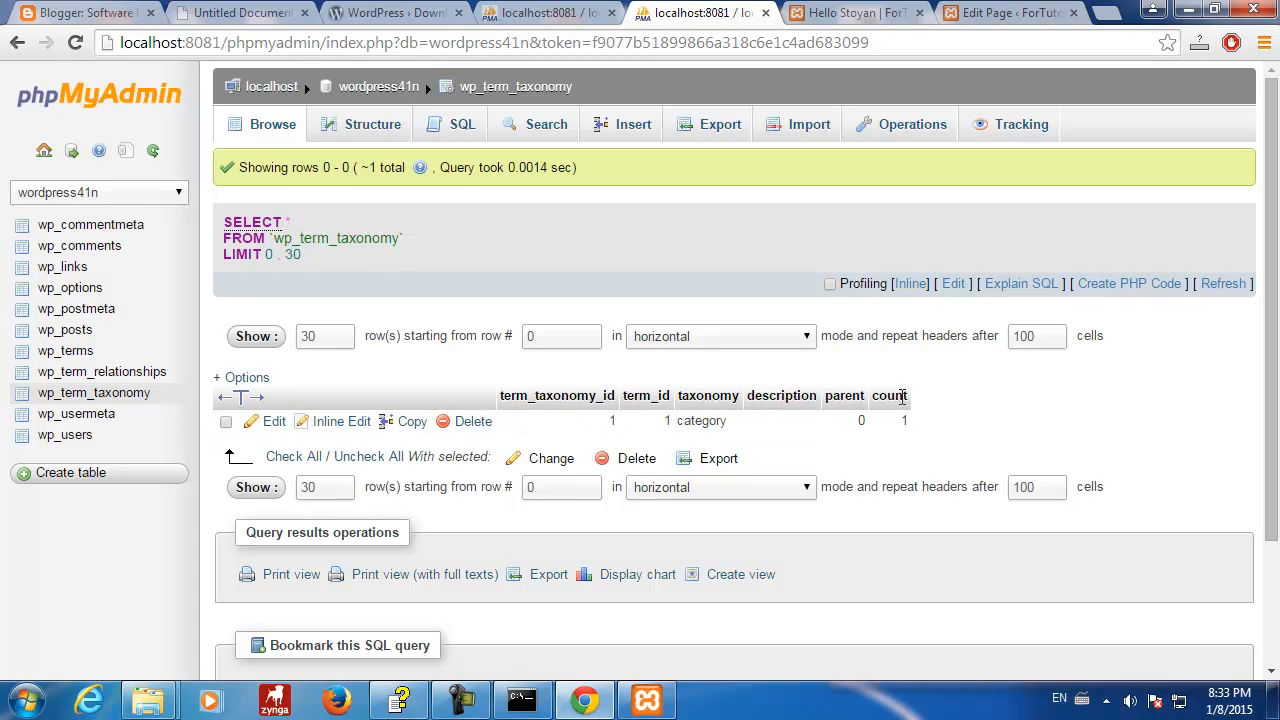
left_click_drag(502, 398, 615, 399)
left_click(1043, 416)
left_click_drag(680, 420, 732, 420)
left_click(988, 407)
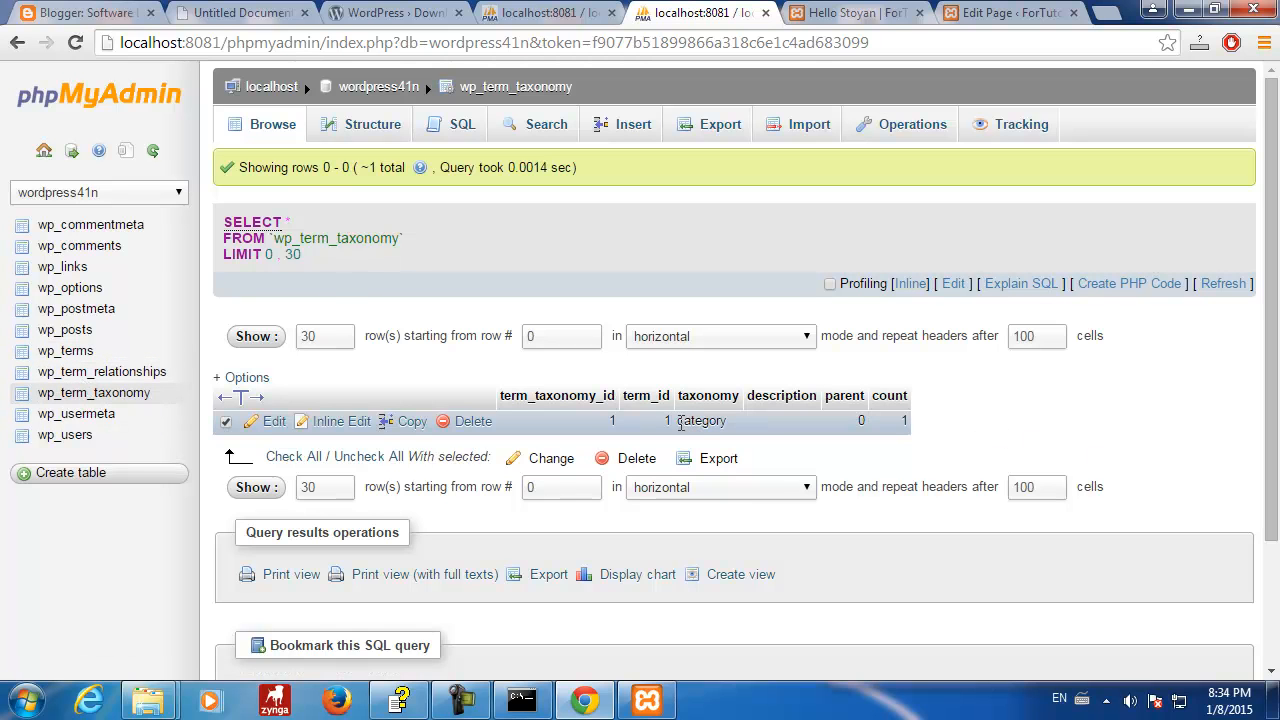
left_click_drag(678, 421, 724, 421)
left_click(691, 424)
- Recheck the uncategorized slug in wp_terms, tick the single wp_term_relationships row, and bring up mysql
left_click(65, 350)
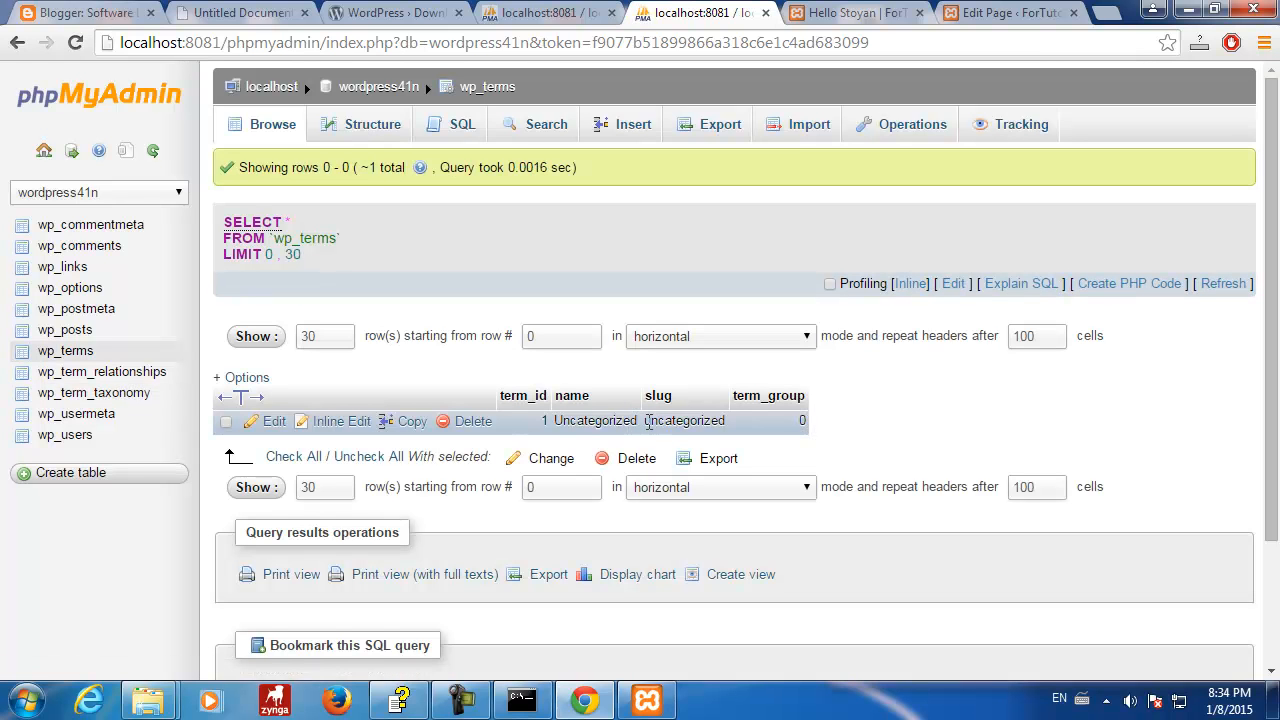
left_click_drag(647, 421, 726, 421)
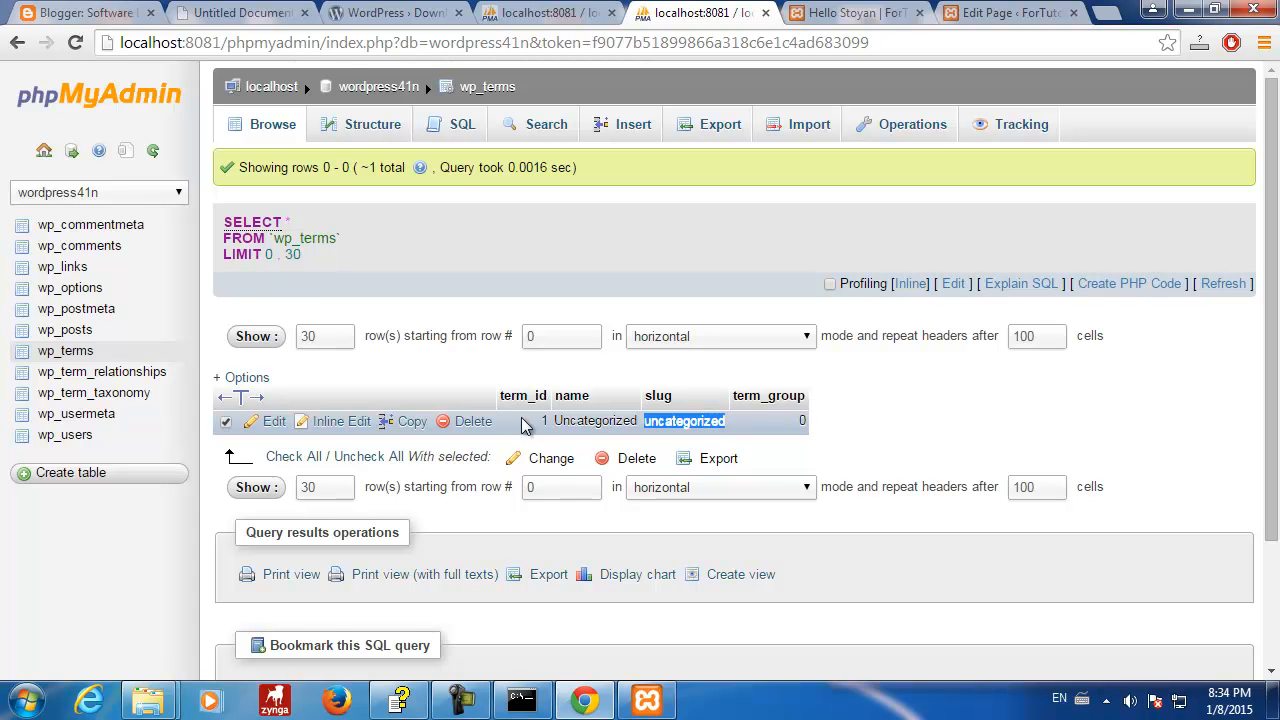
left_click_drag(554, 421, 637, 421)
left_click(128, 374)
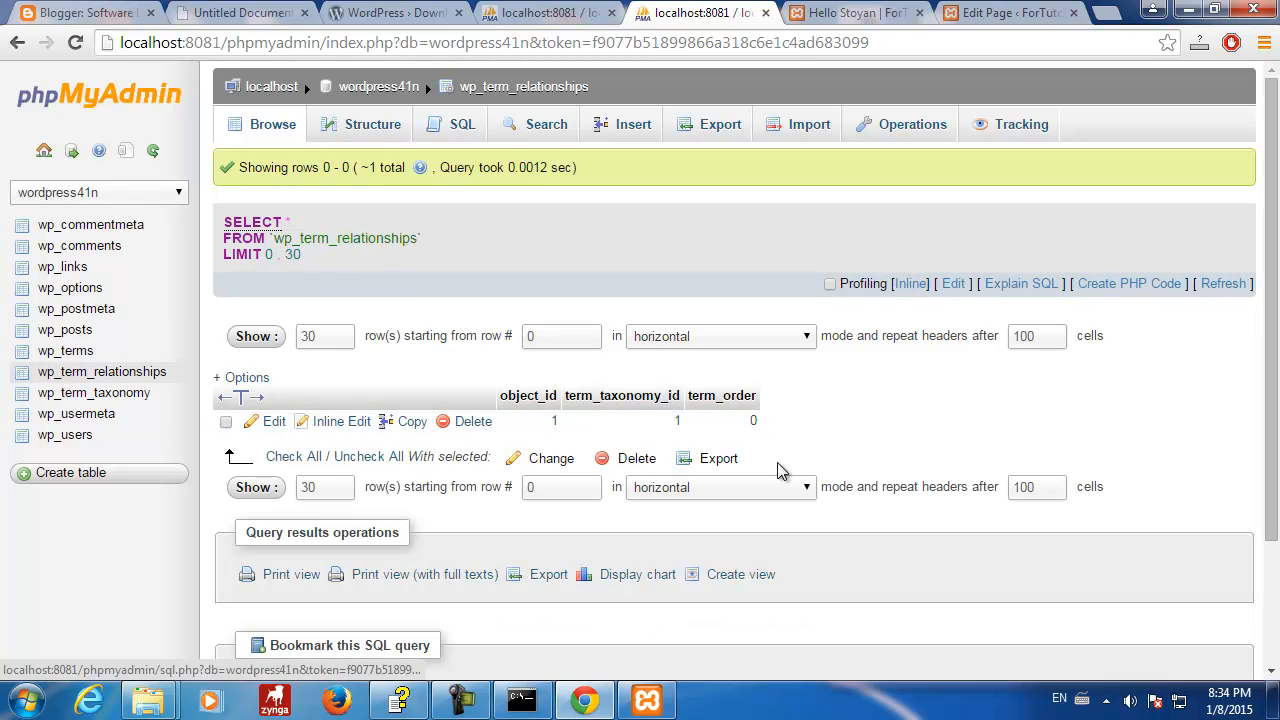
left_click(553, 421)
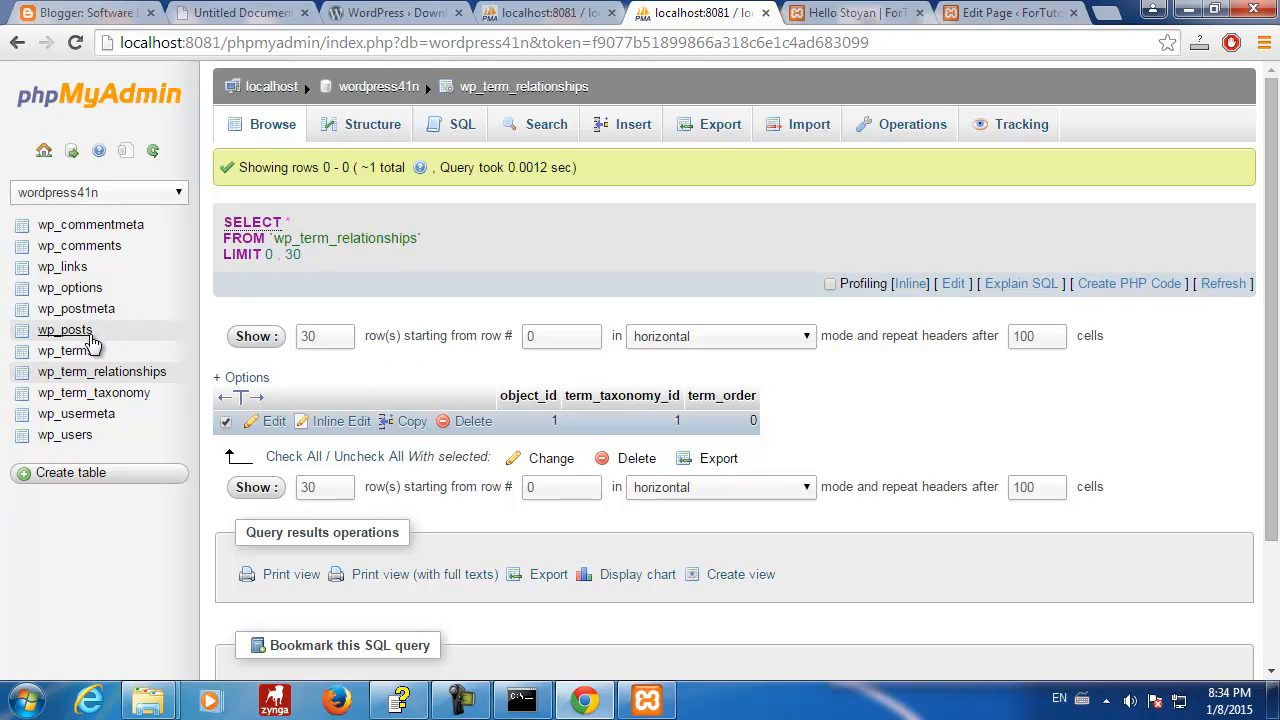
left_click(521, 700)
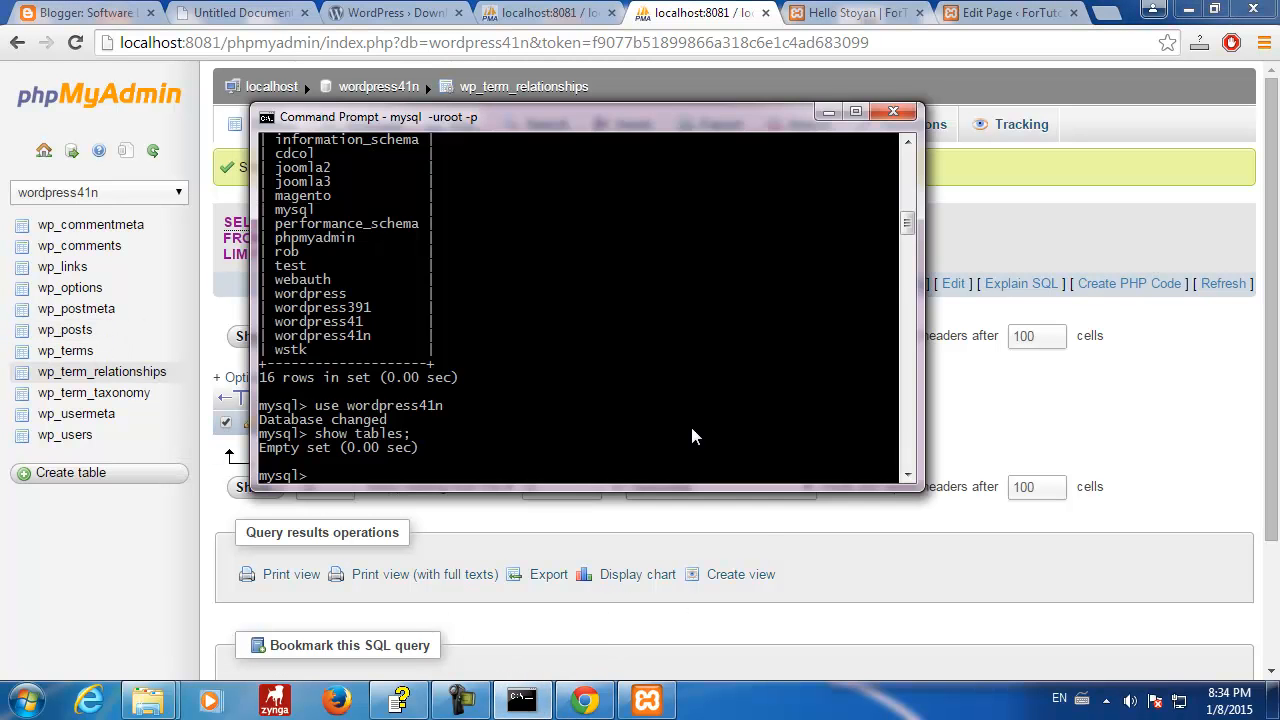
- Run SHOW CREATE TABLE wp_terms; in the mysql console, then minimise the console window
left_click_drag(547, 119, 897, 18)
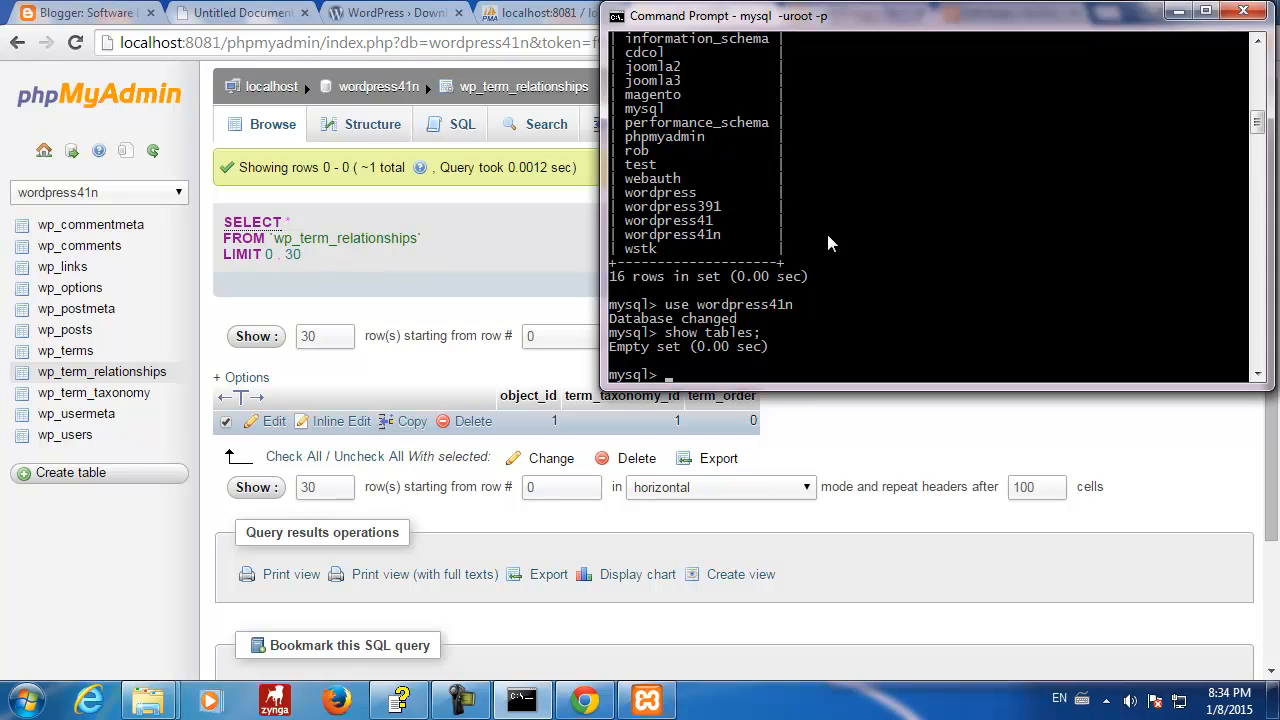
type("show create table wp_")
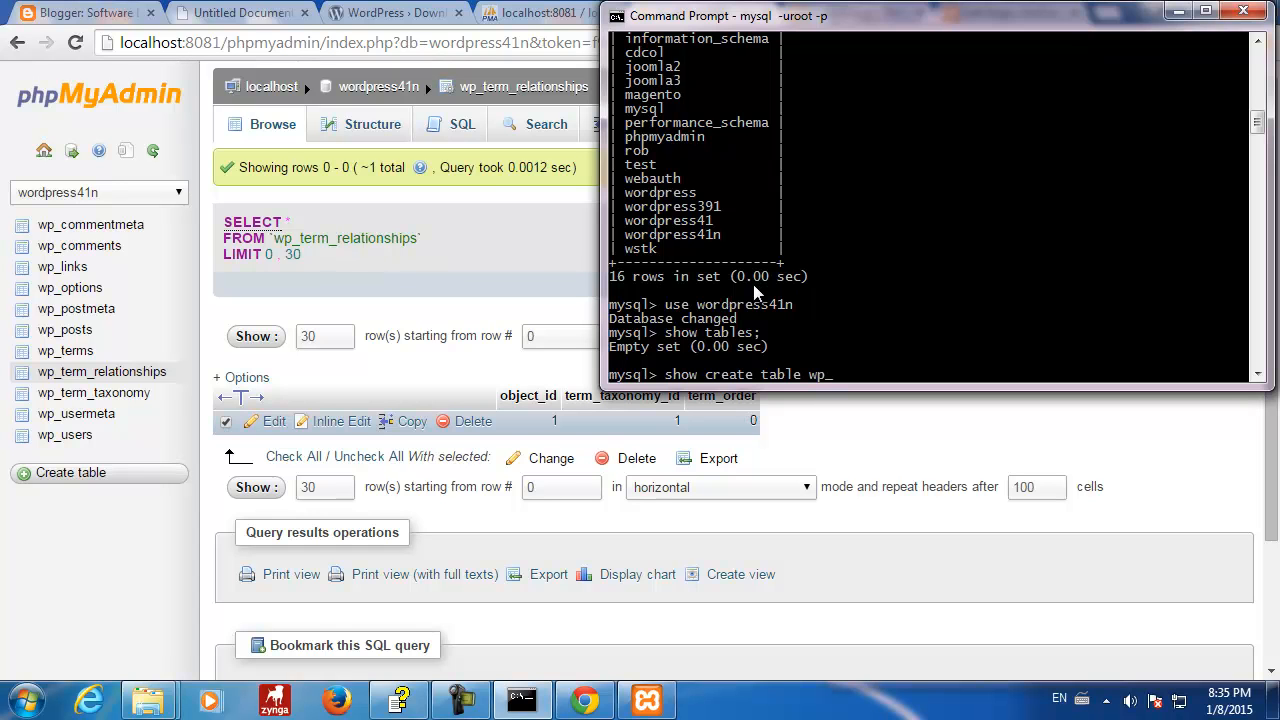
type("terms;")
key("Return")
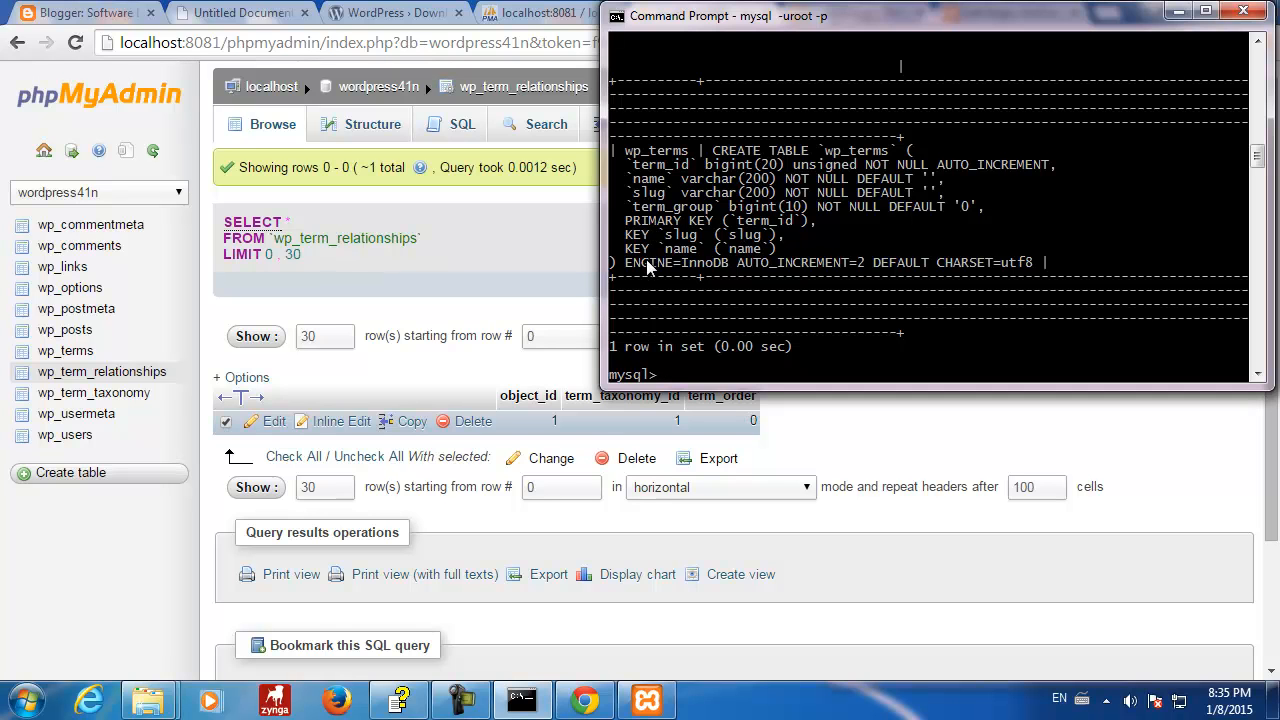
left_click_drag(985, 25, 686, 57)
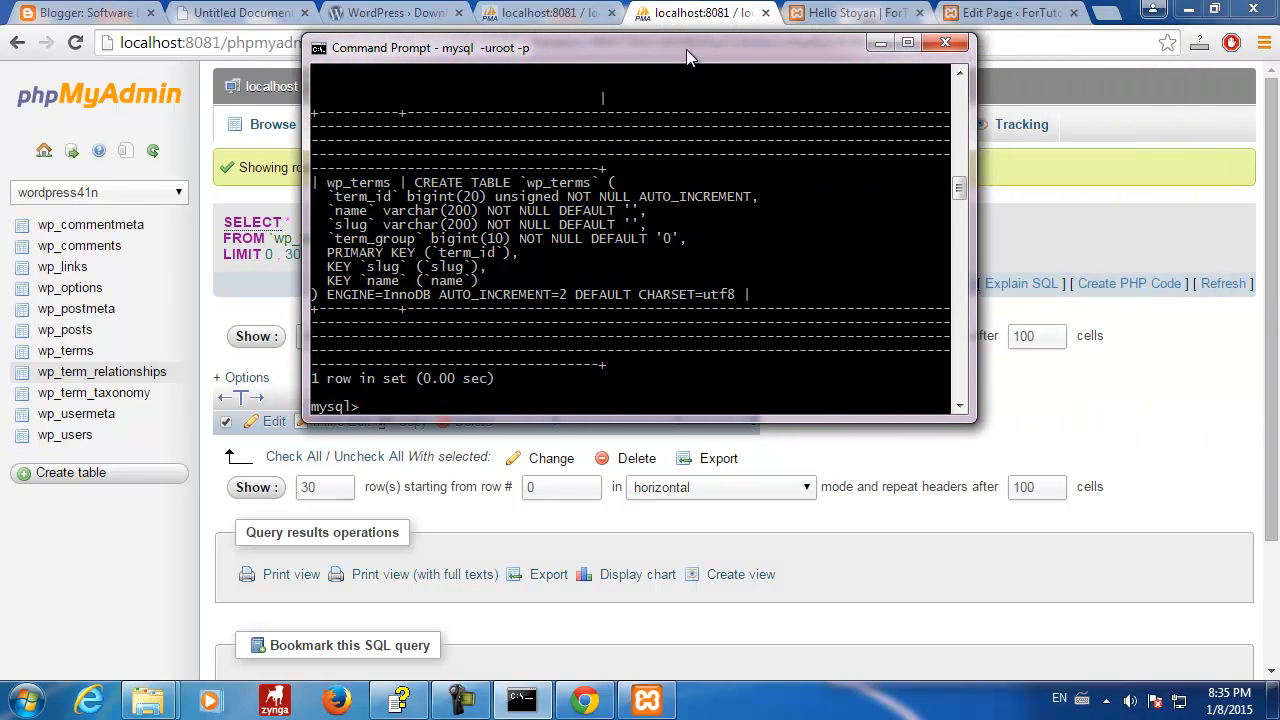
left_click(879, 43)
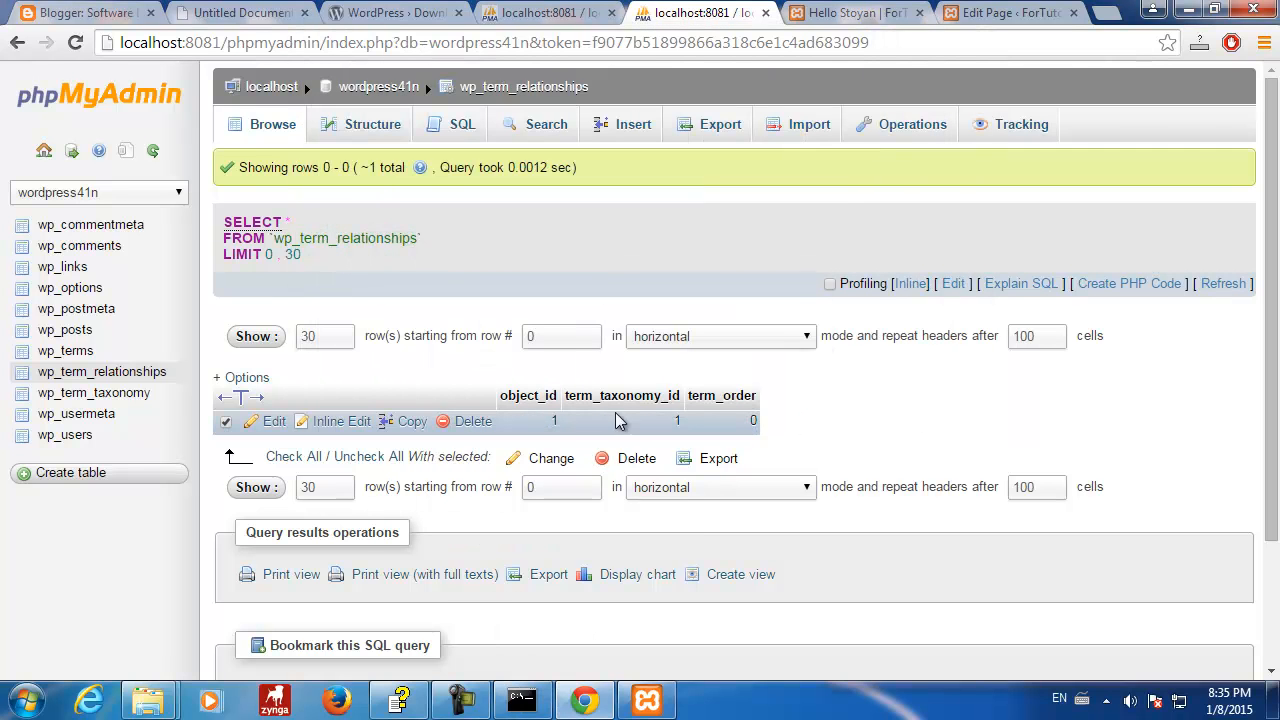
- Edit the wp_term_relationships row, changing object_id from 1 to 4, and save it
left_click(94, 395)
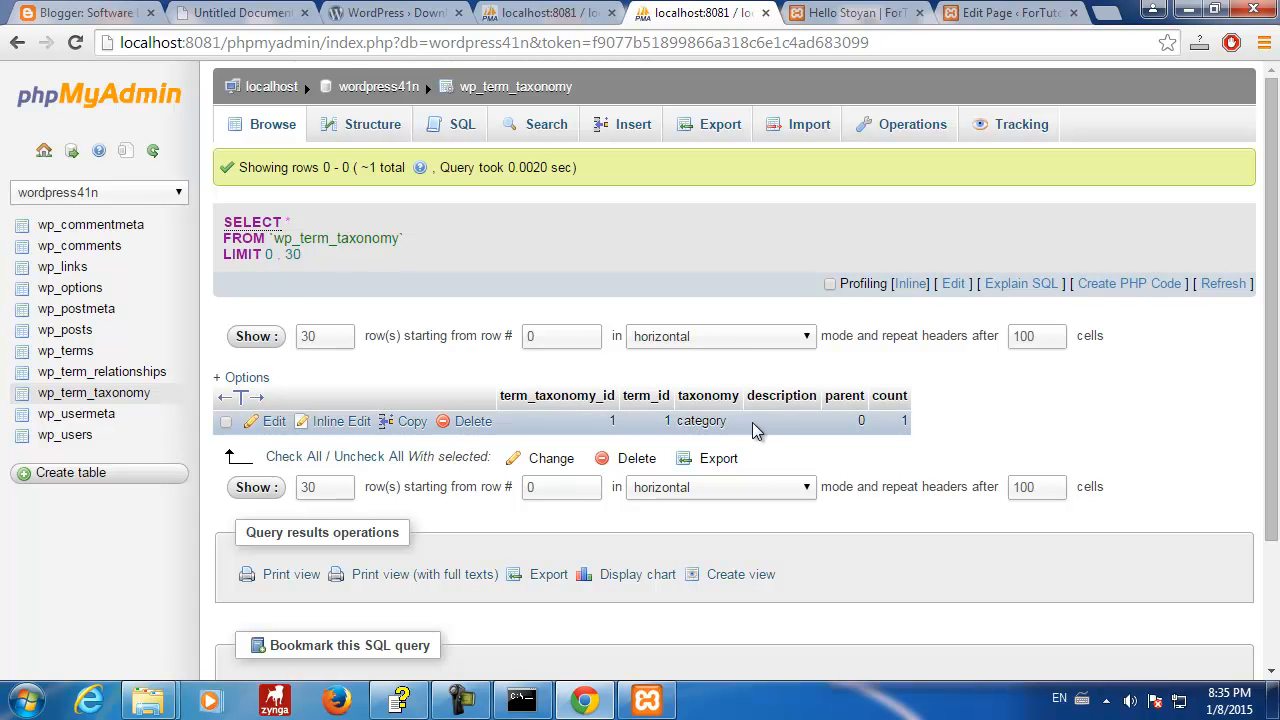
left_click(104, 376)
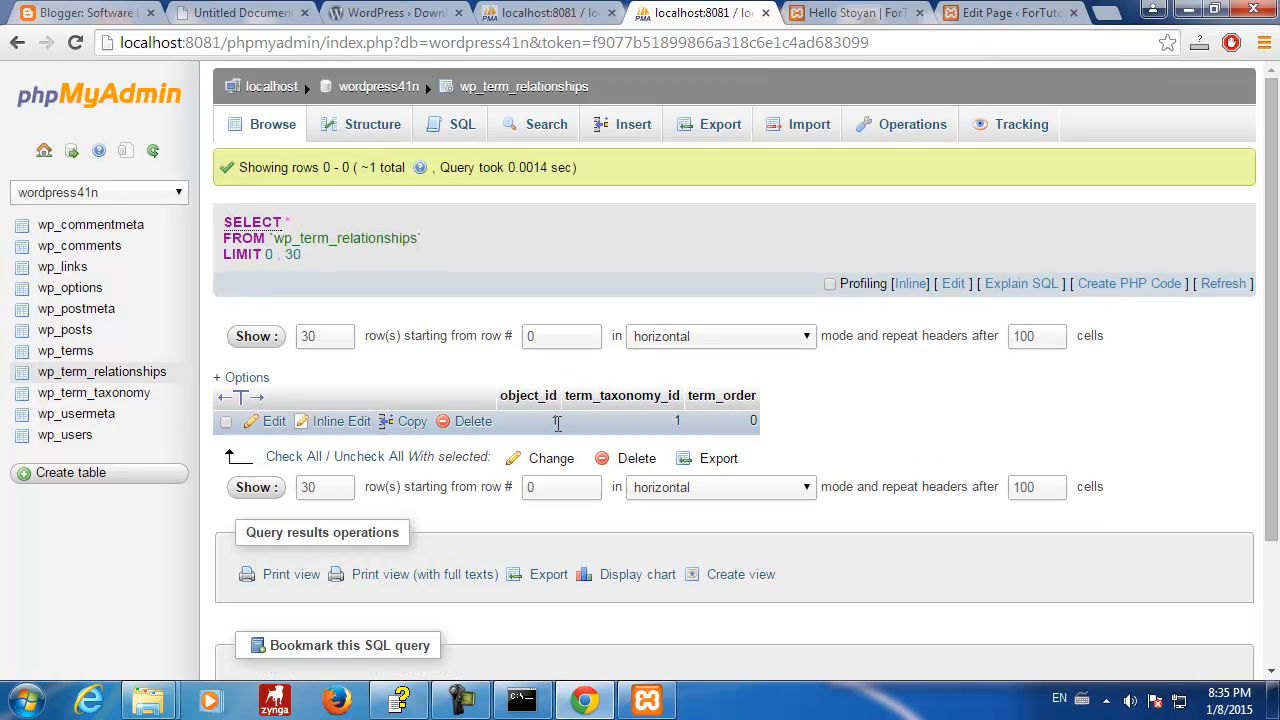
left_click(275, 423)
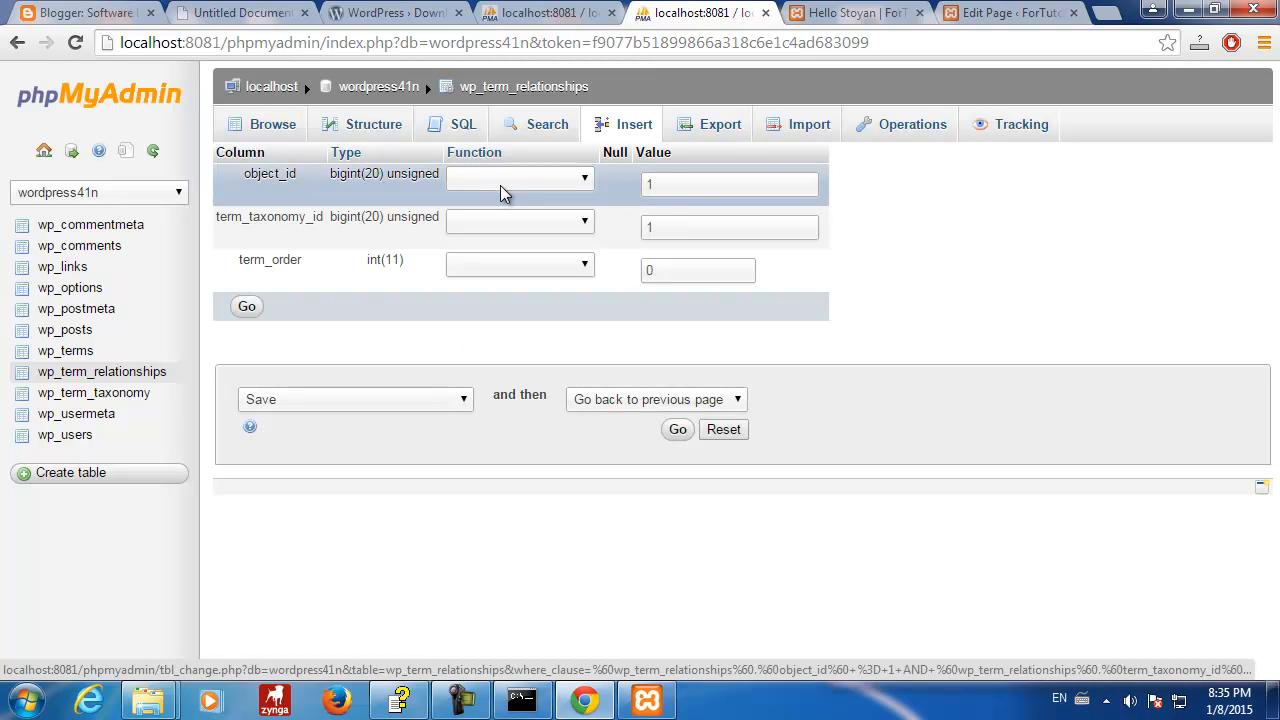
left_click_drag(657, 184, 636, 190)
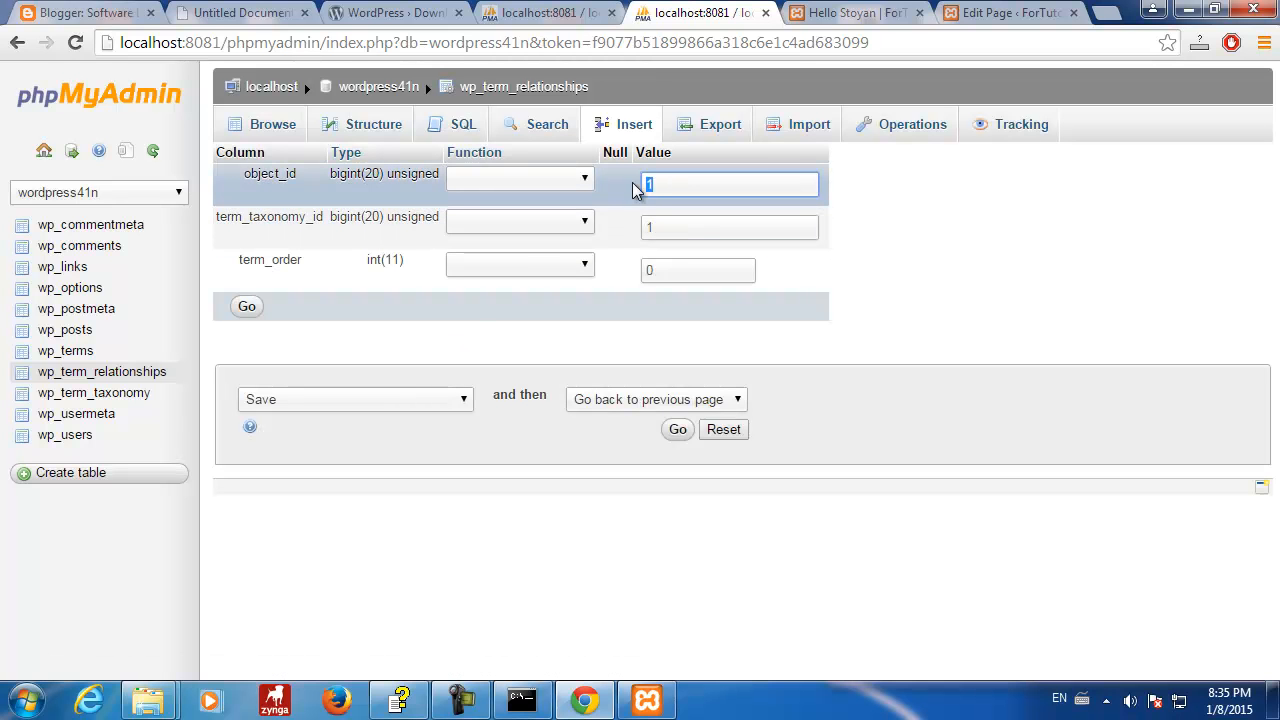
left_click(677, 429)
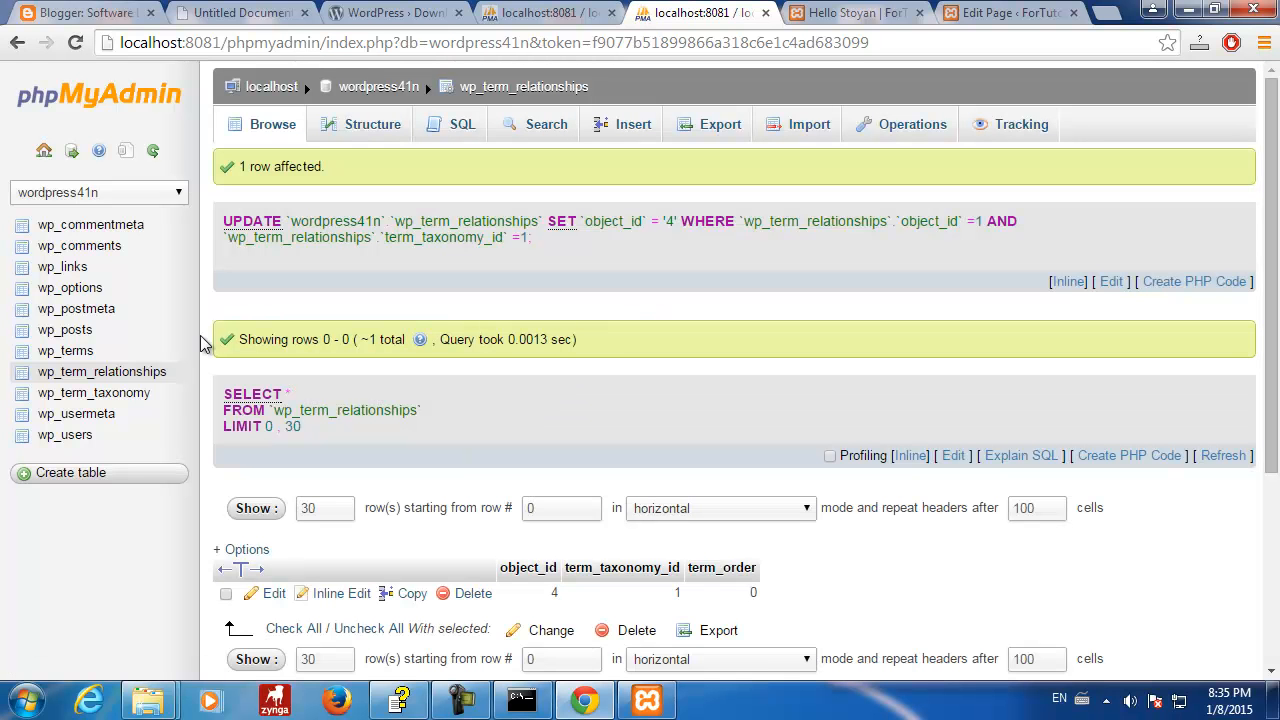
- Reload wp_term_relationships, then look over the Hello Stoyan page in the WordPress editor
left_click(78, 371)
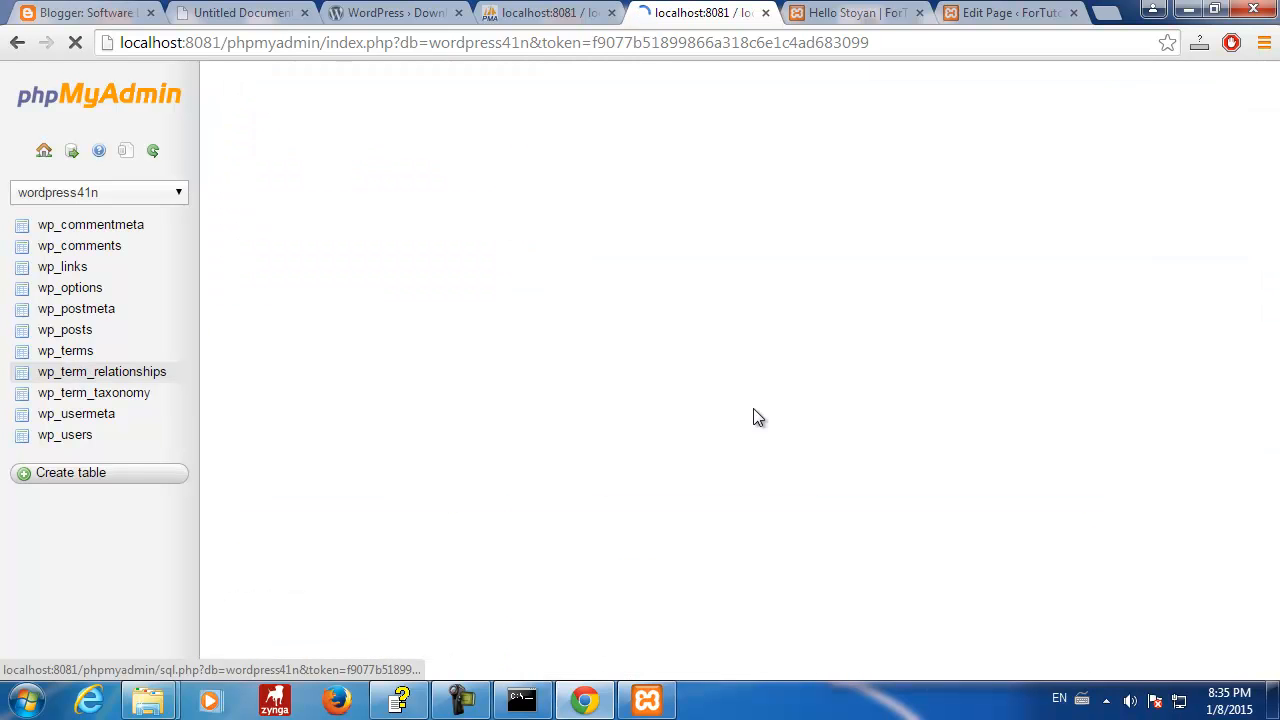
left_click(840, 15)
left_click(1018, 13)
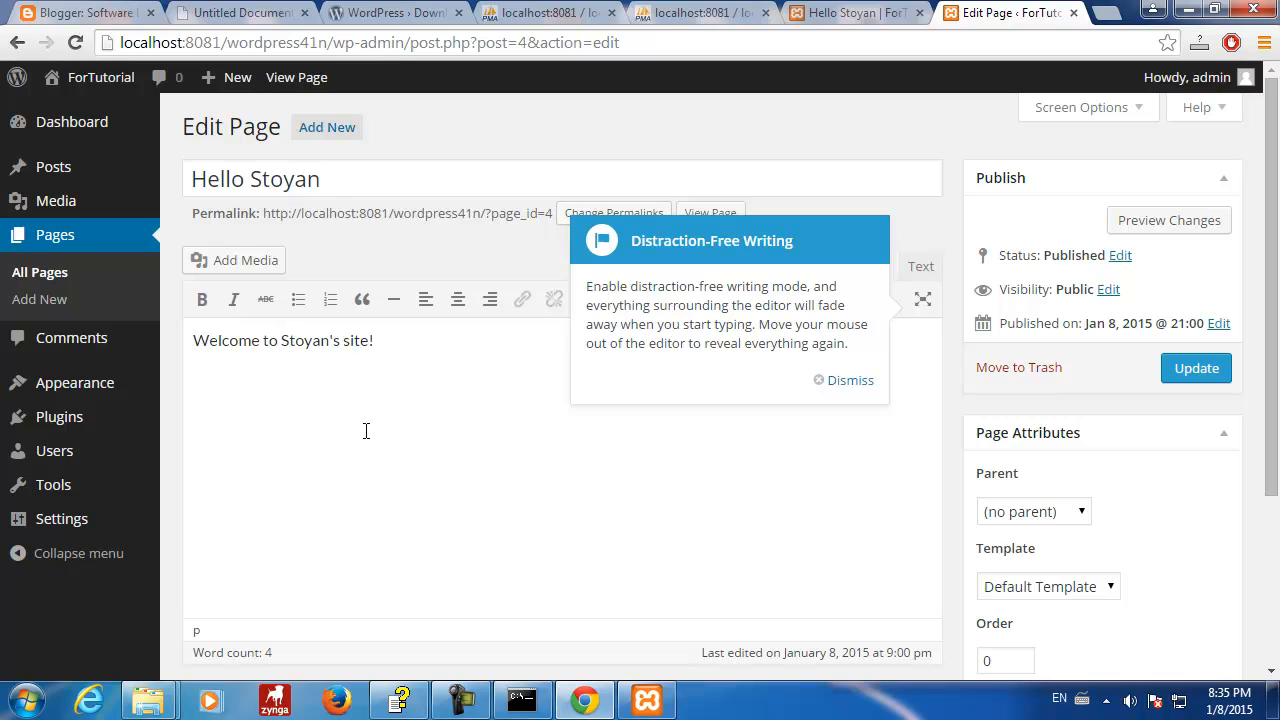
left_click(354, 386)
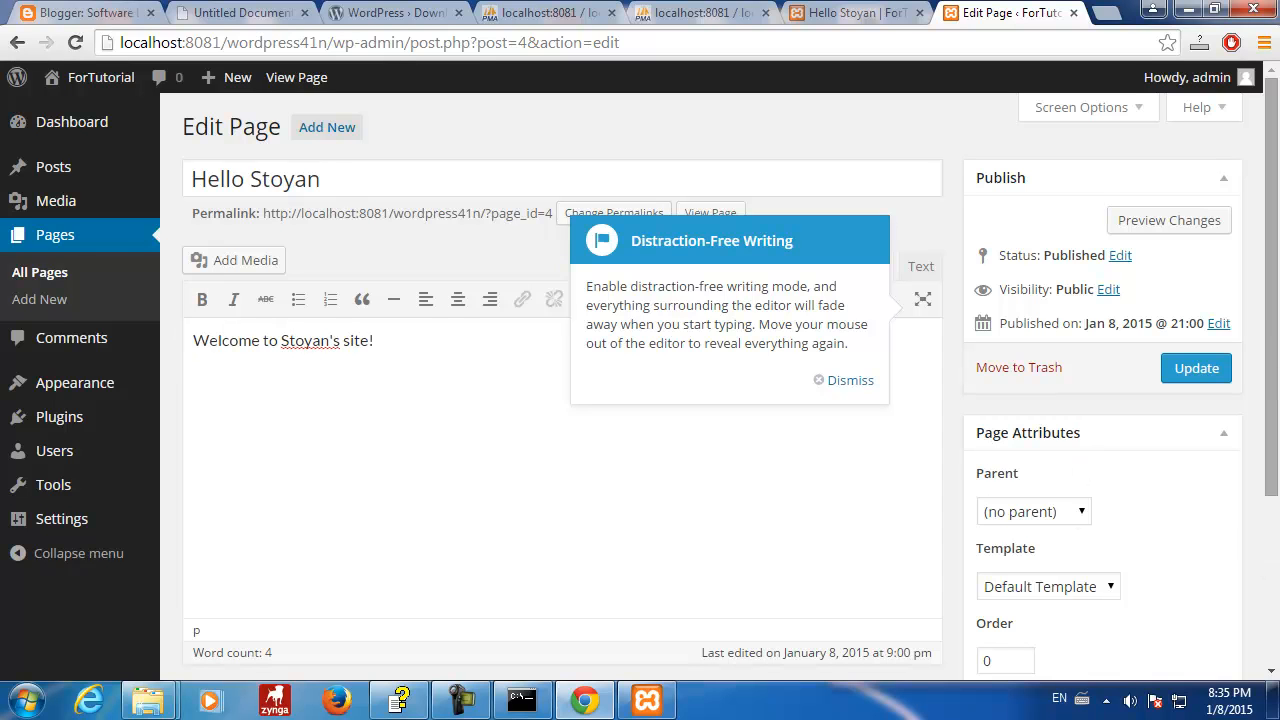
left_click_drag(1275, 313, 1268, 170)
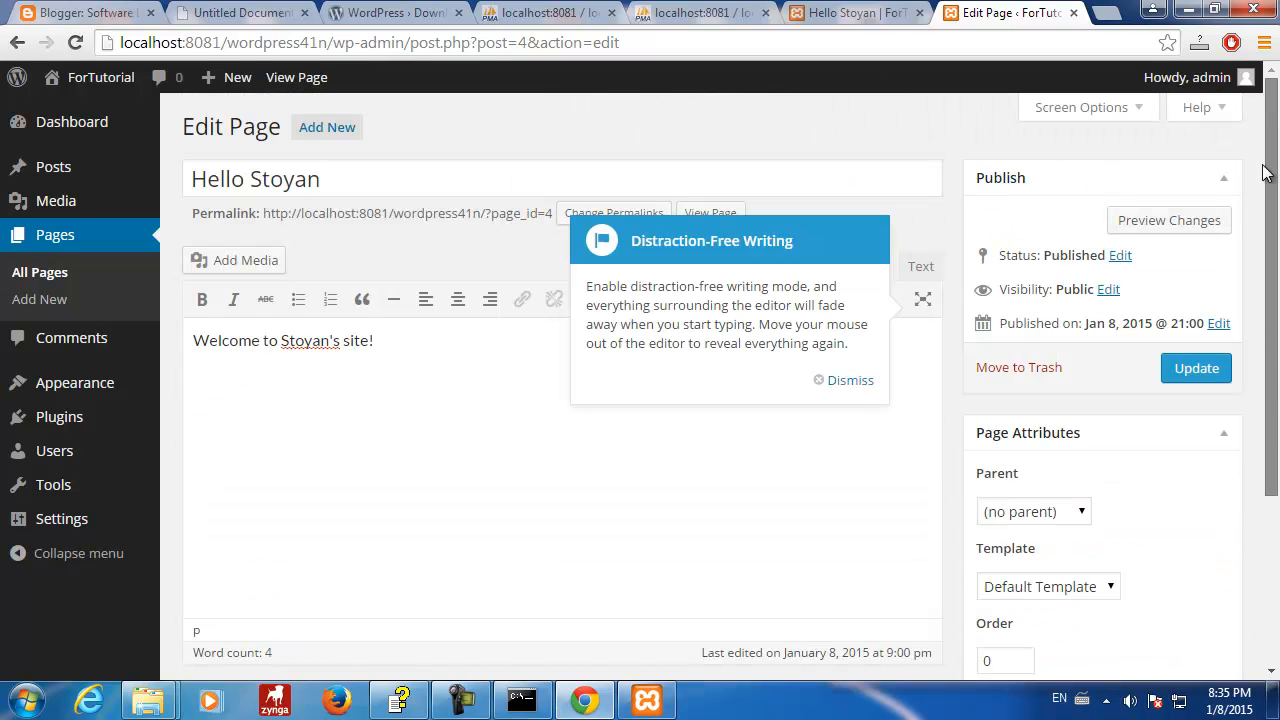
- Check All Posts and All Pages, open Hello Stoyan, then return to phpMyAdmin
left_click(51, 167)
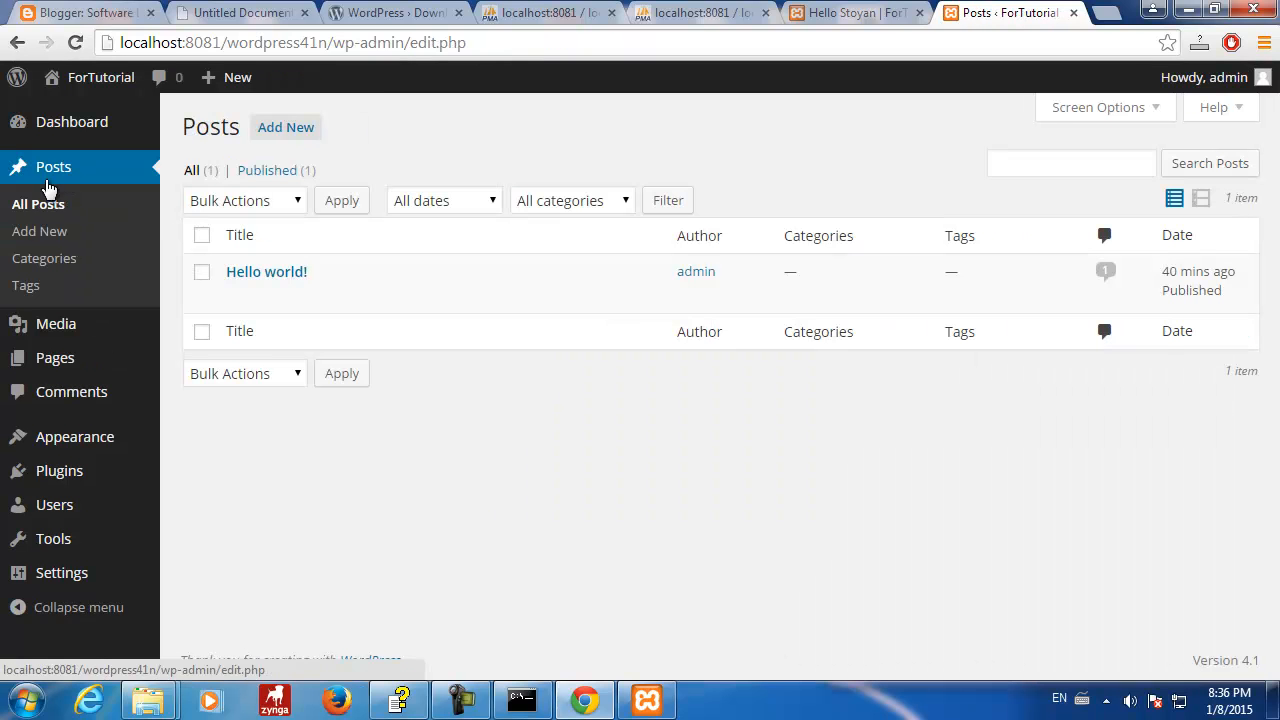
left_click(60, 362)
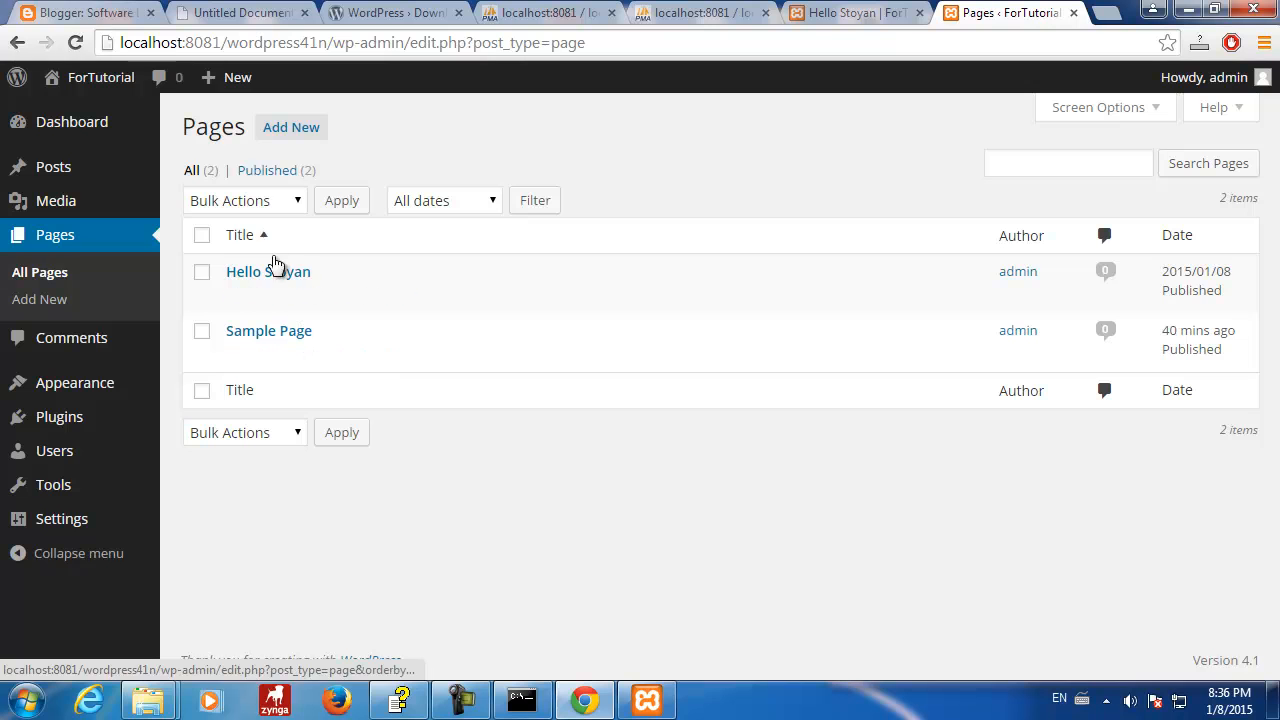
left_click(305, 274)
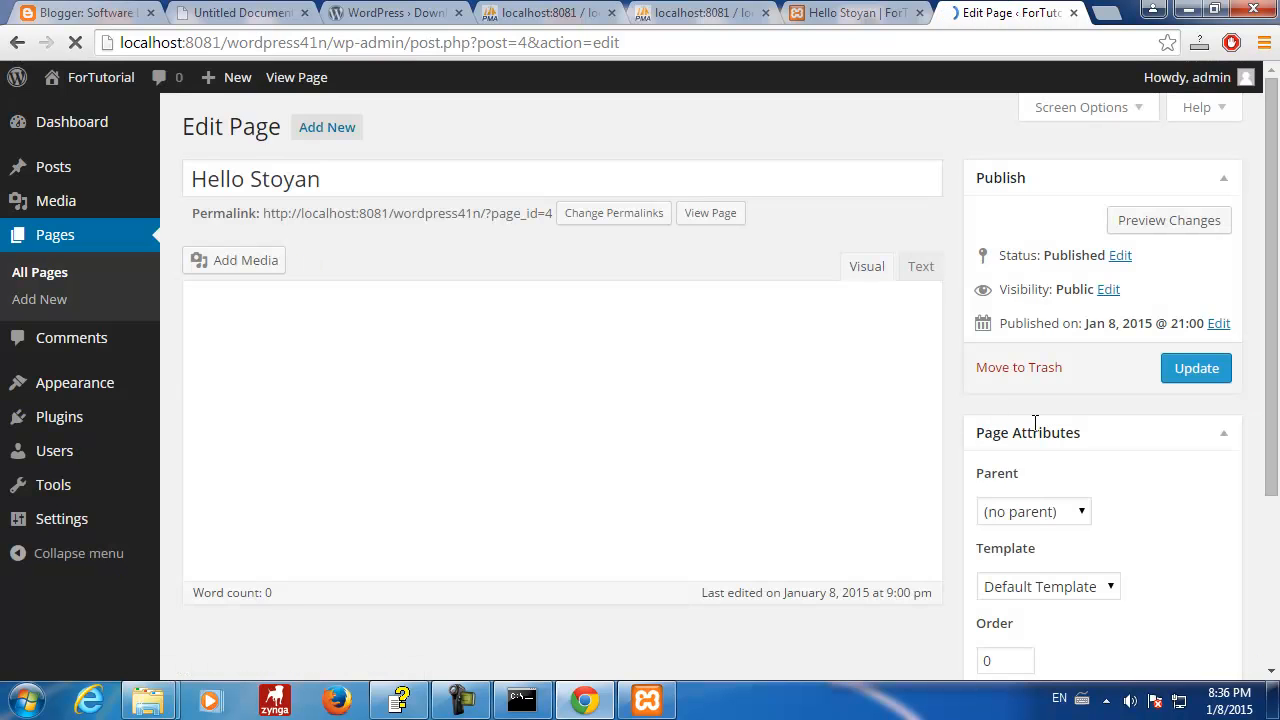
mouse_move(1273, 276)
left_mouse_down()
mouse_move(1272, 527)
mouse_move(1276, 250)
mouse_move(1278, 346)
mouse_move(1278, 274)
left_mouse_up()
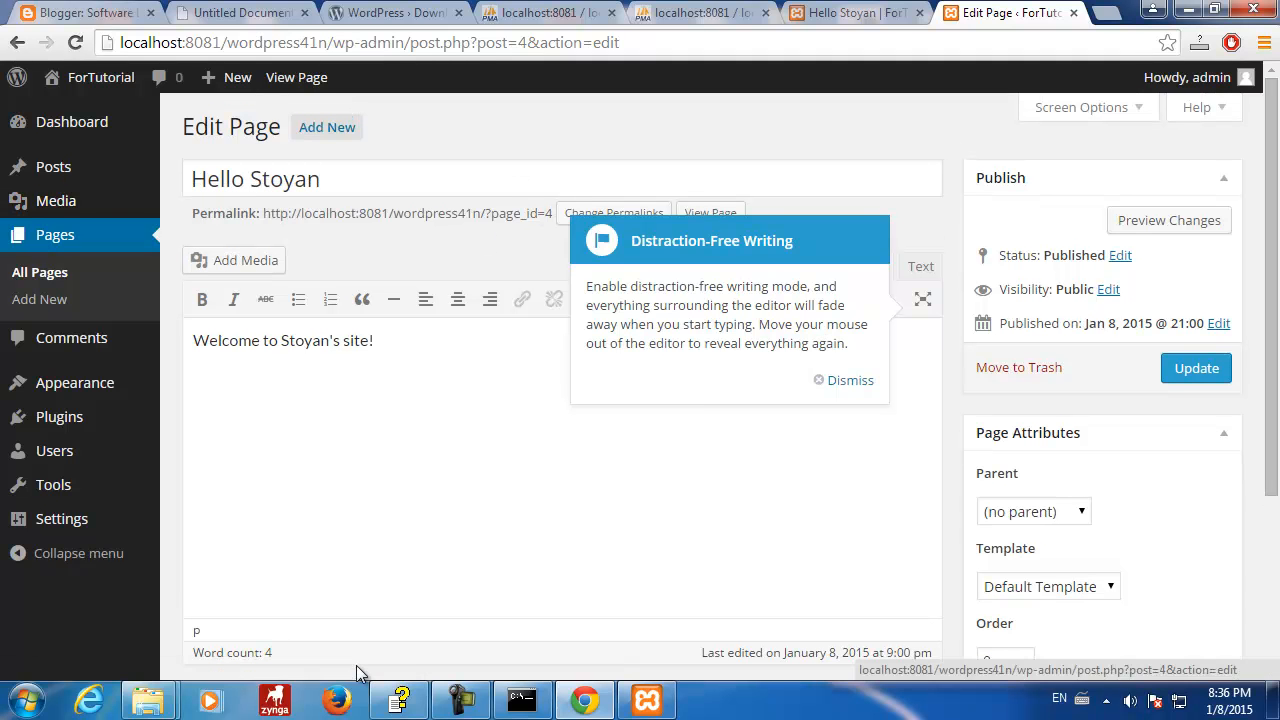
left_click(700, 12)
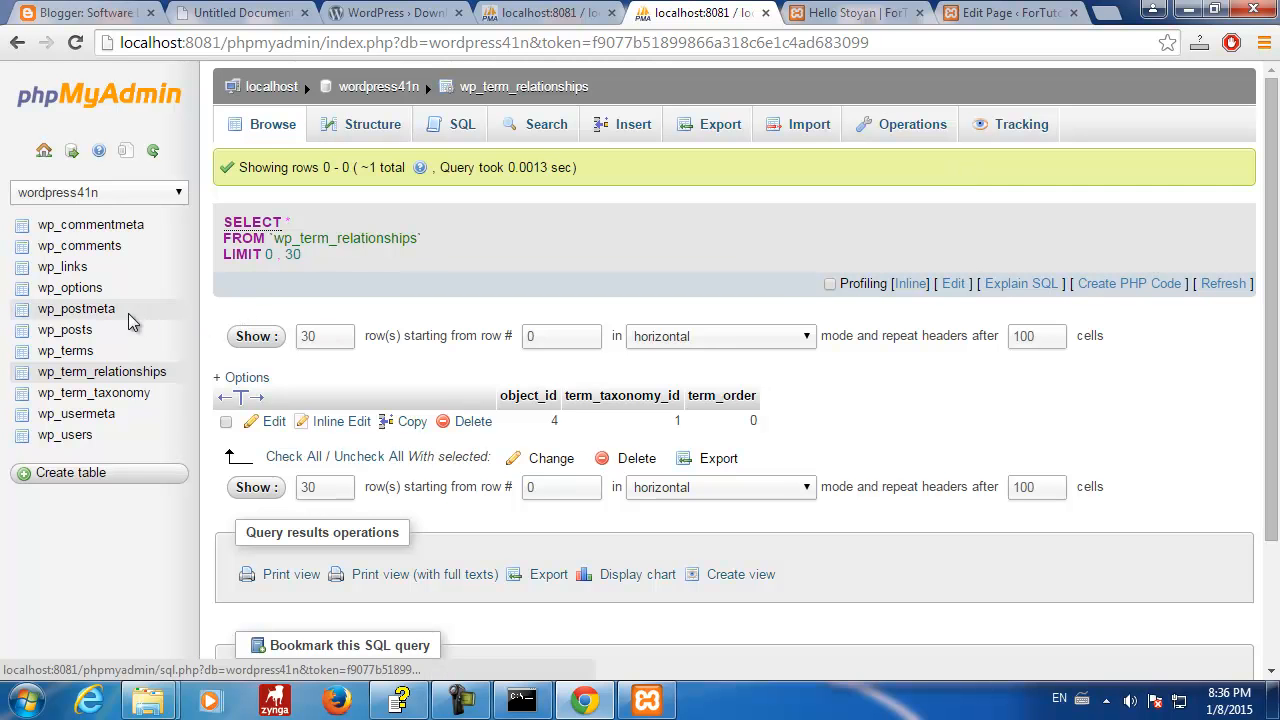
- Edit wp_posts row ID 4, changing its post_type from page to post
left_click(66, 330)
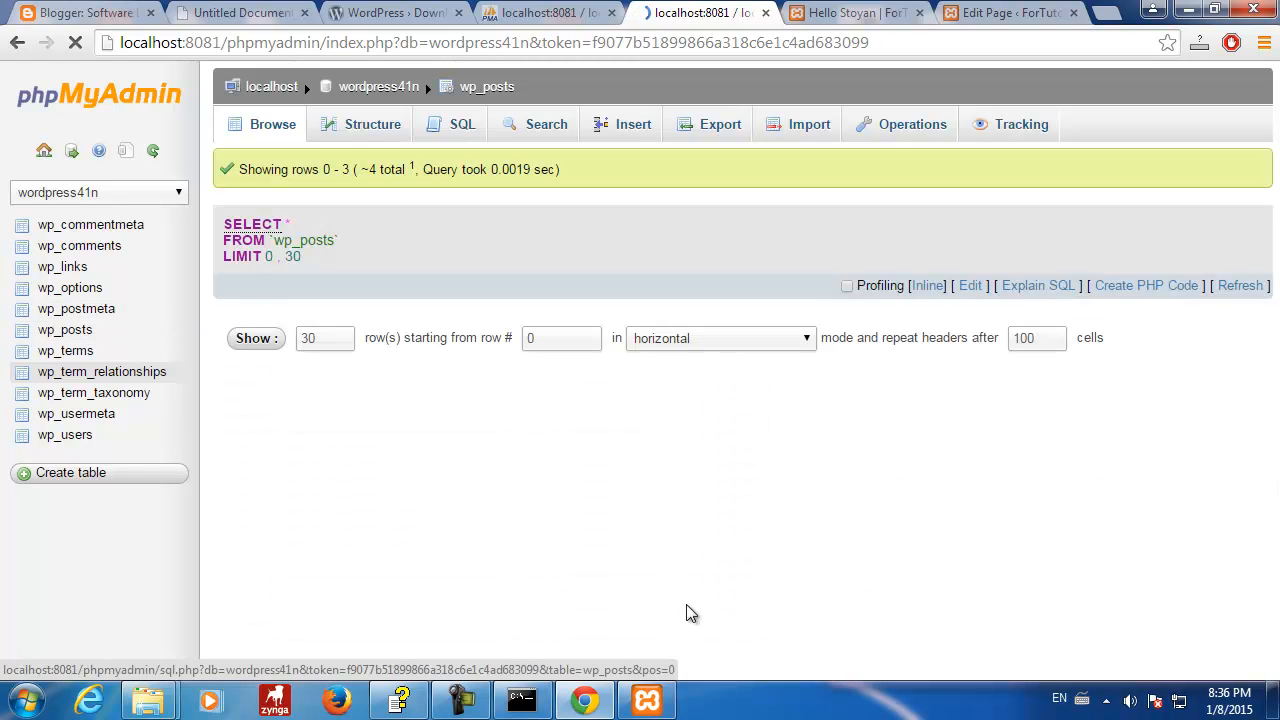
scroll(1073, 622, "down", 4)
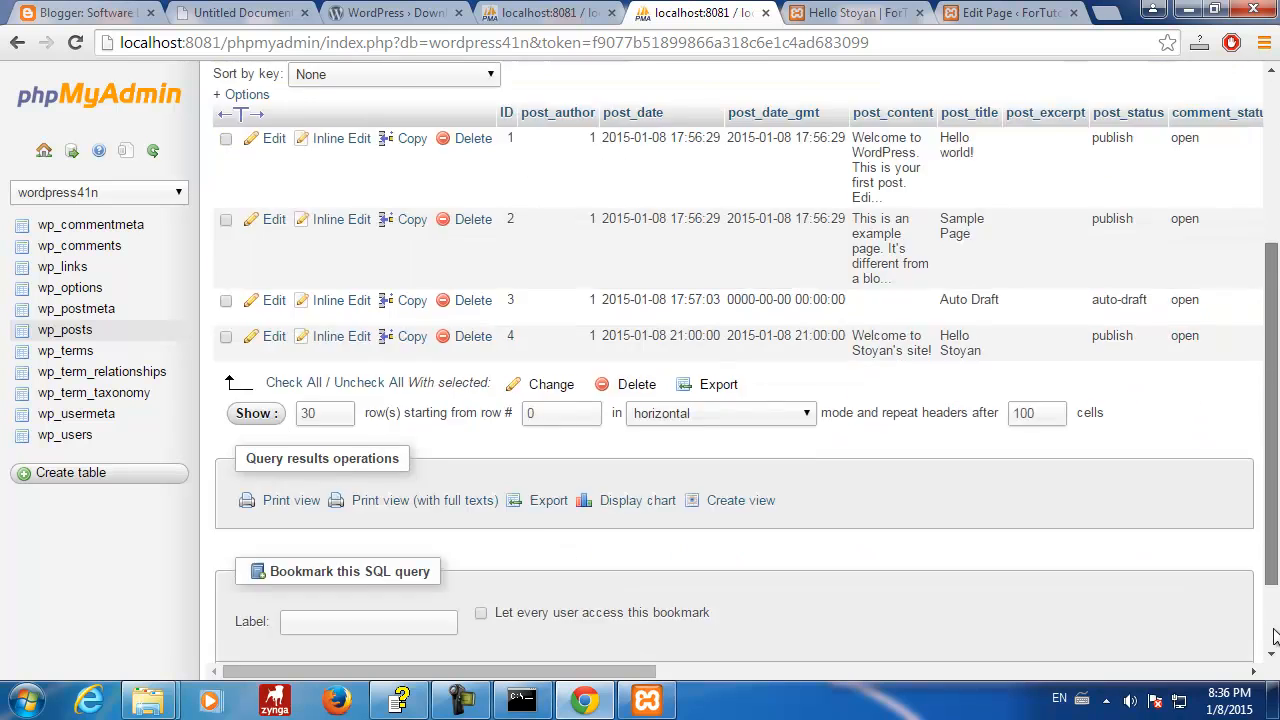
left_click(264, 233)
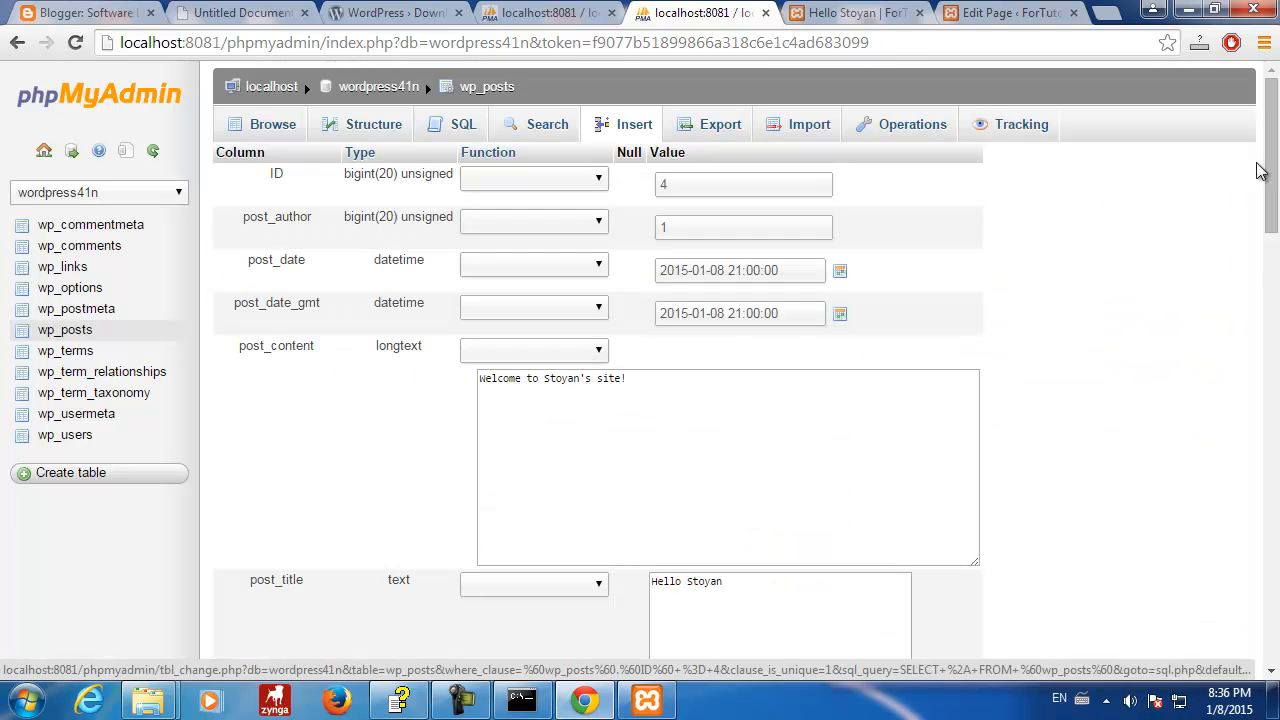
left_click_drag(1268, 148, 1275, 590)
left_click(708, 364)
left_click_drag(700, 365, 615, 370)
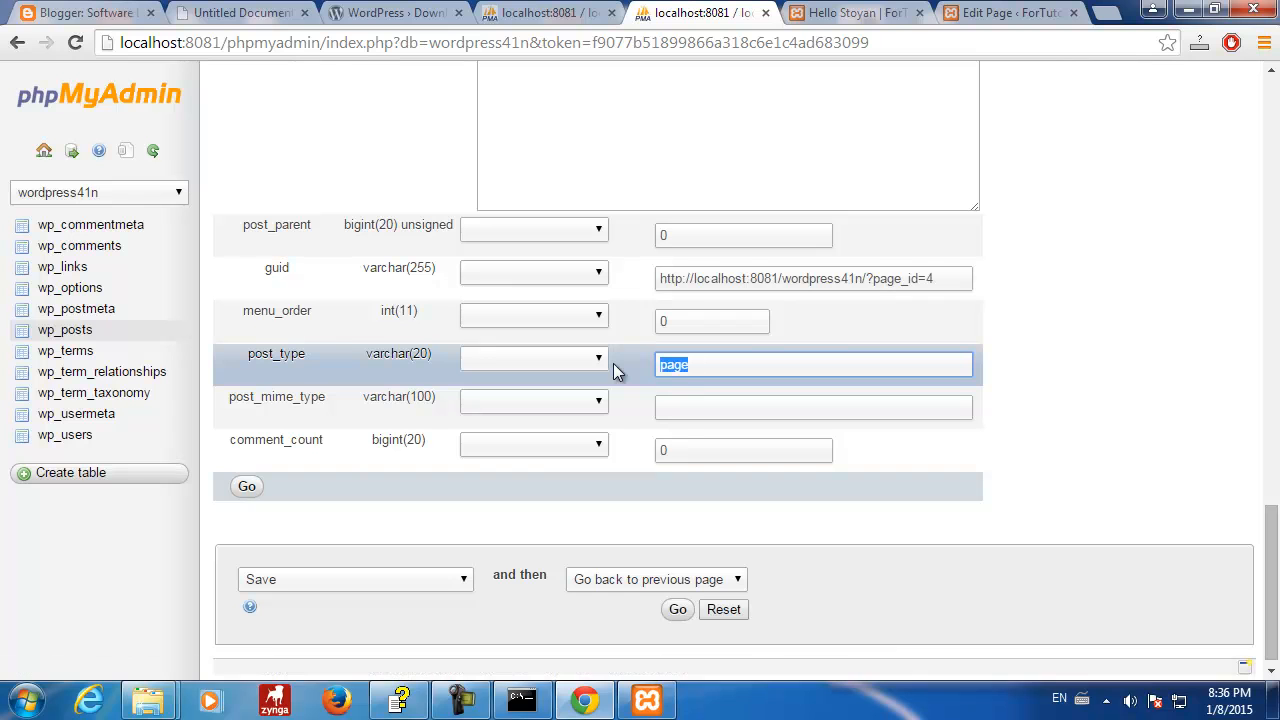
type("post")
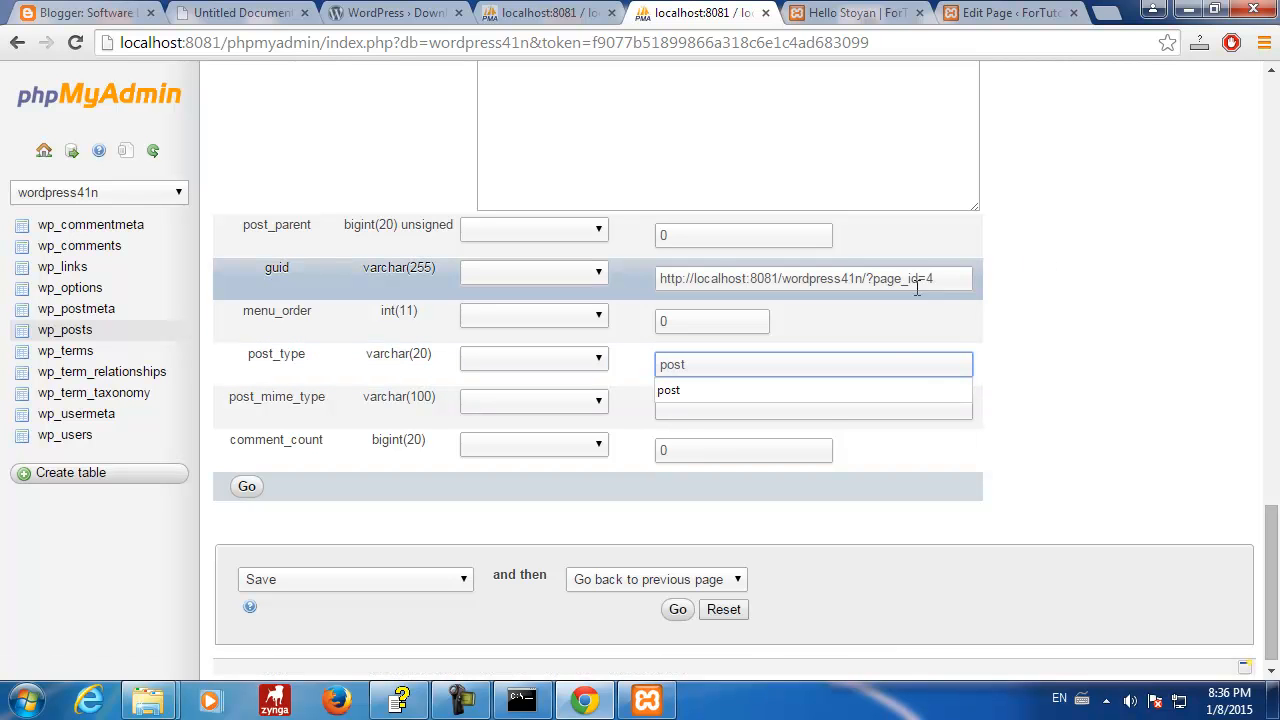
- Change the guid to end in ?p=4, save the row, and view WordPress's All Posts
left_click(917, 280)
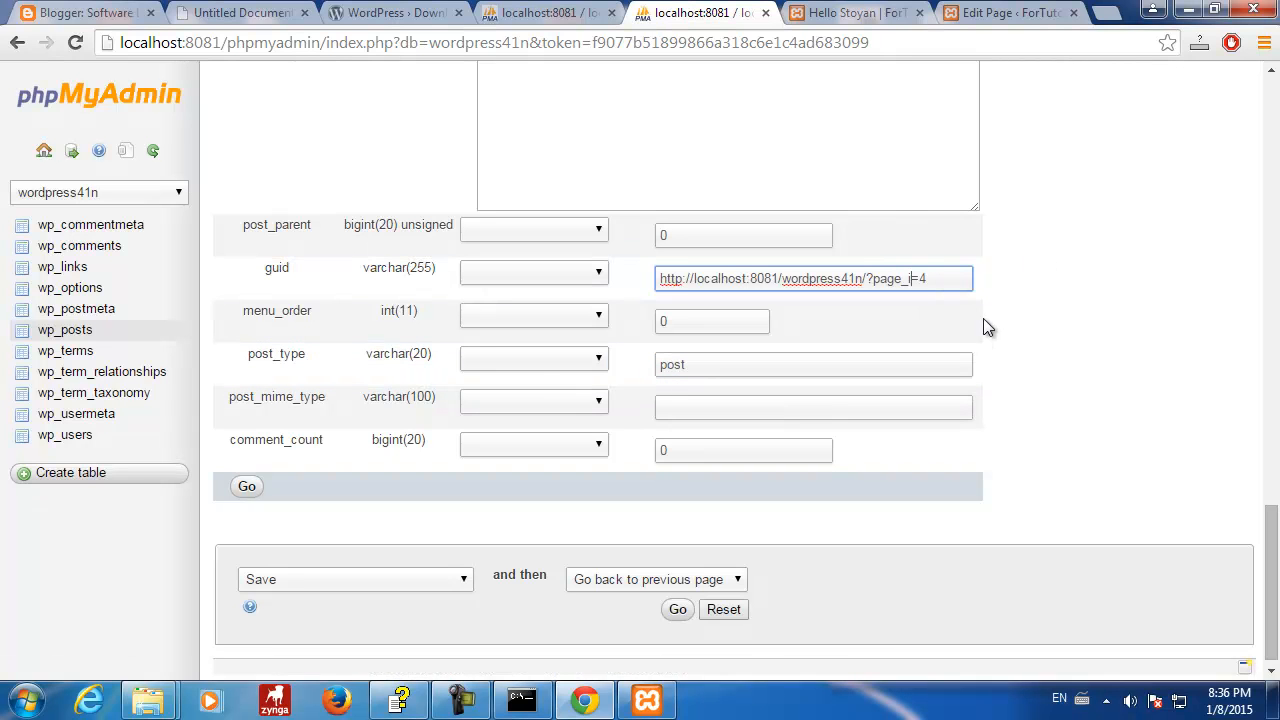
left_click(1102, 305)
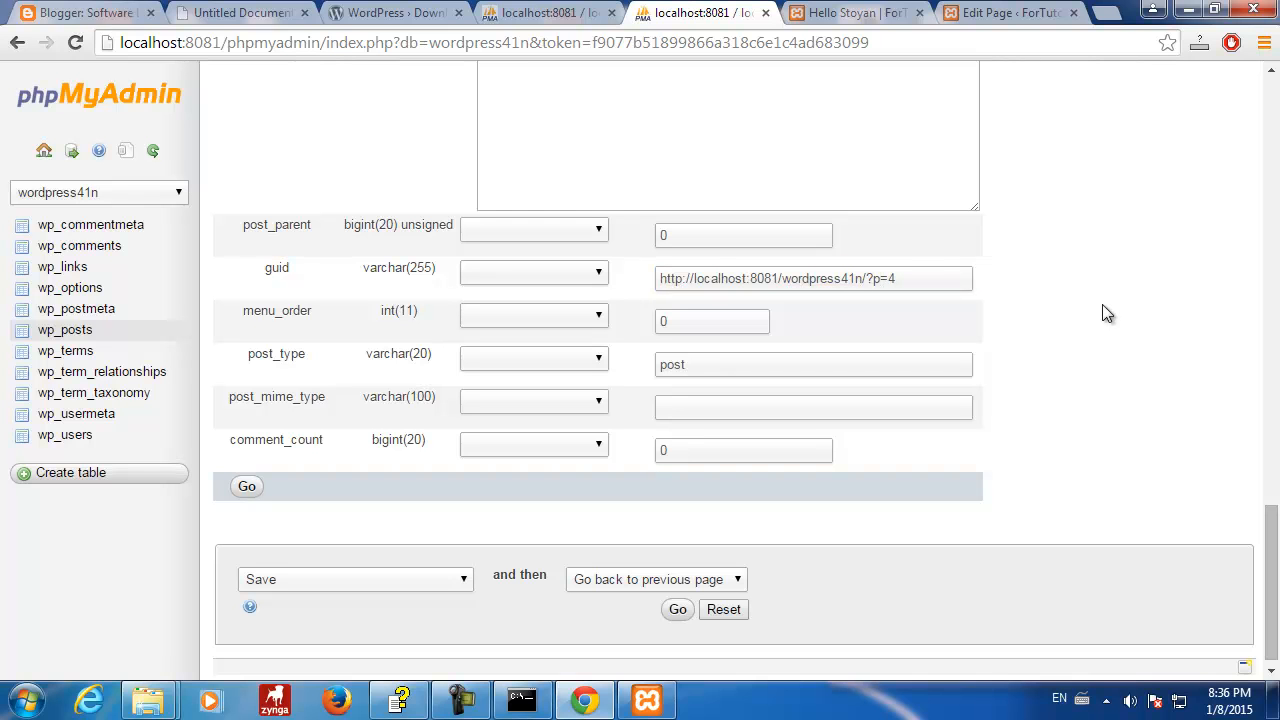
left_click_drag(1274, 537, 1266, 582)
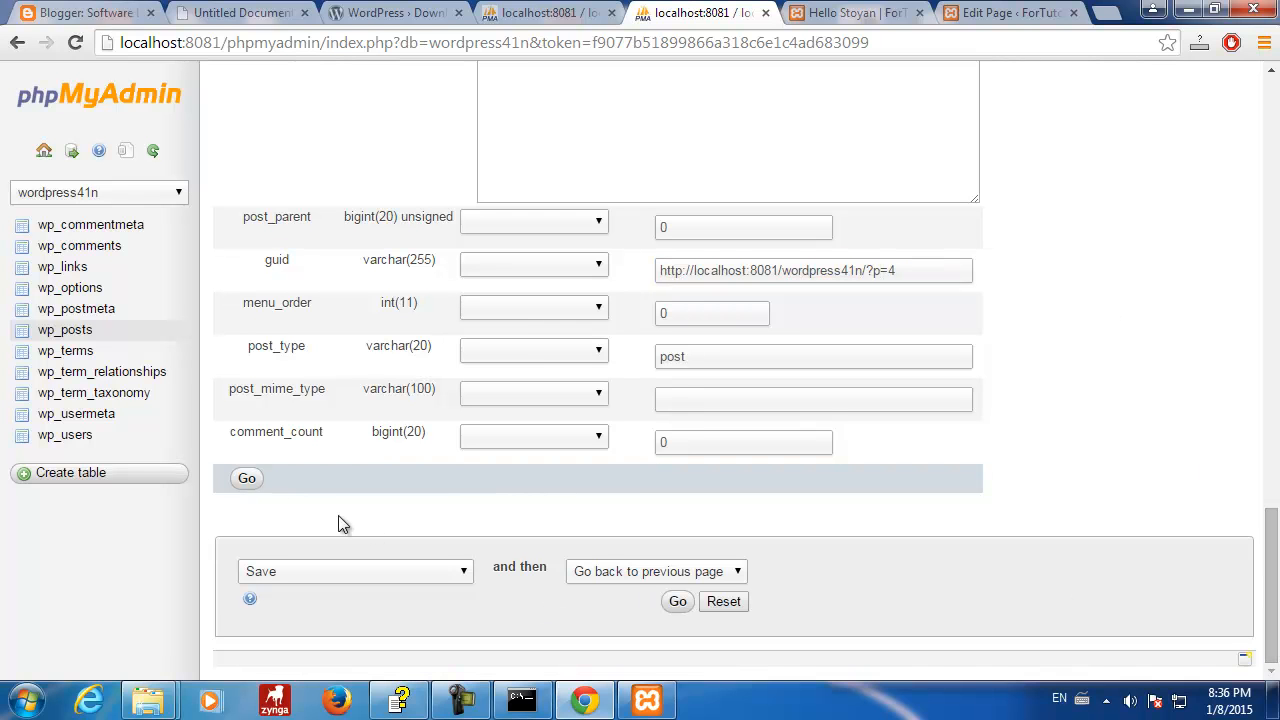
left_click(250, 479)
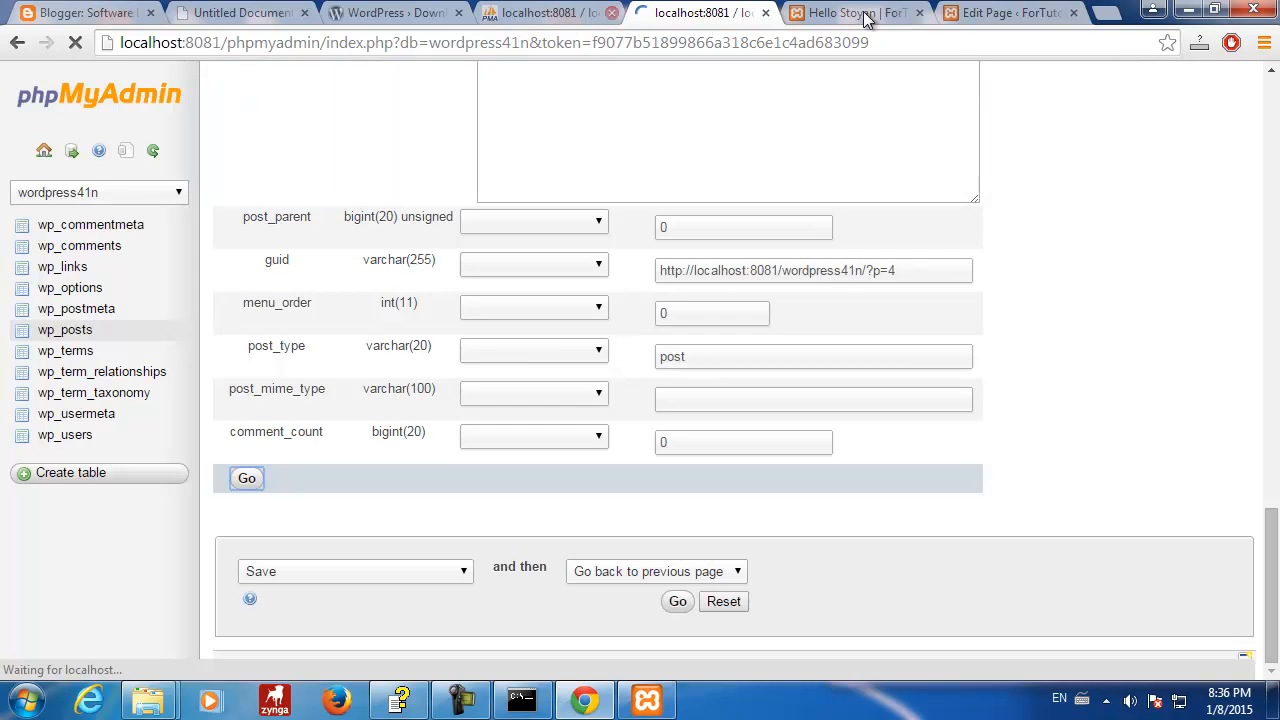
left_click(964, 18)
left_click(75, 171)
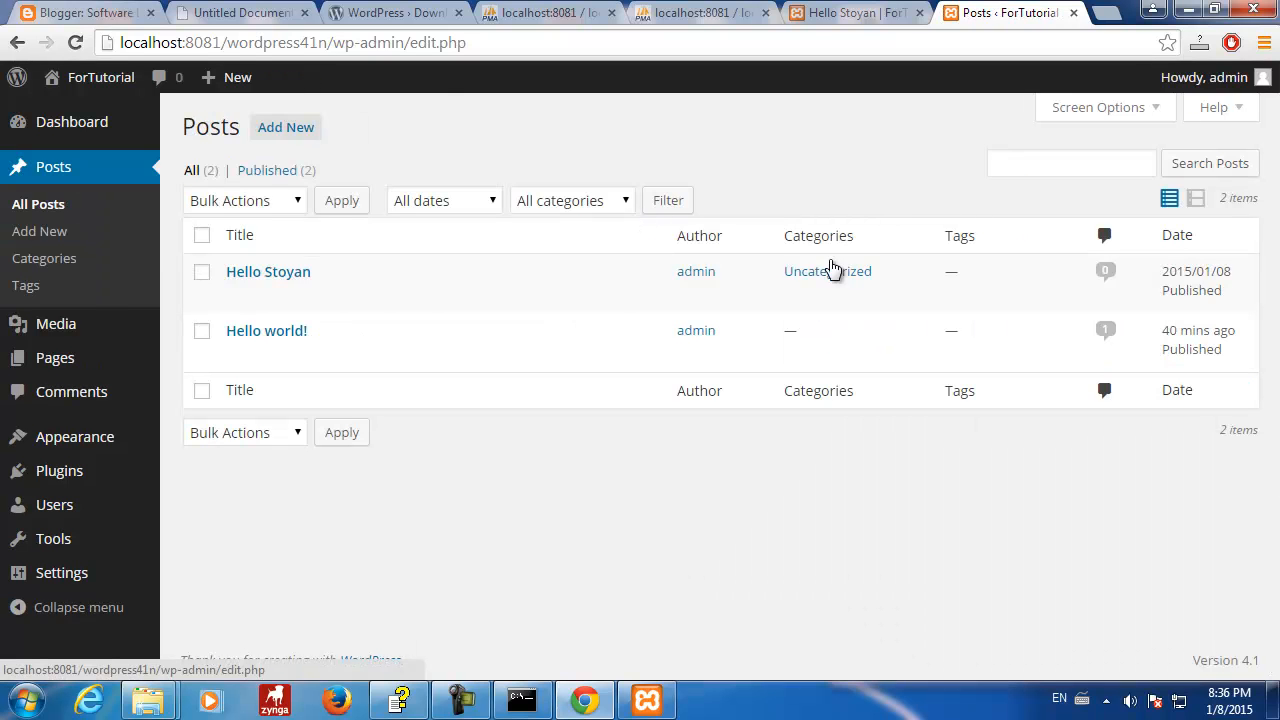
- Open Hello Stoyan, return to All Posts, and check its category reads Uncategorized
left_click(266, 273)
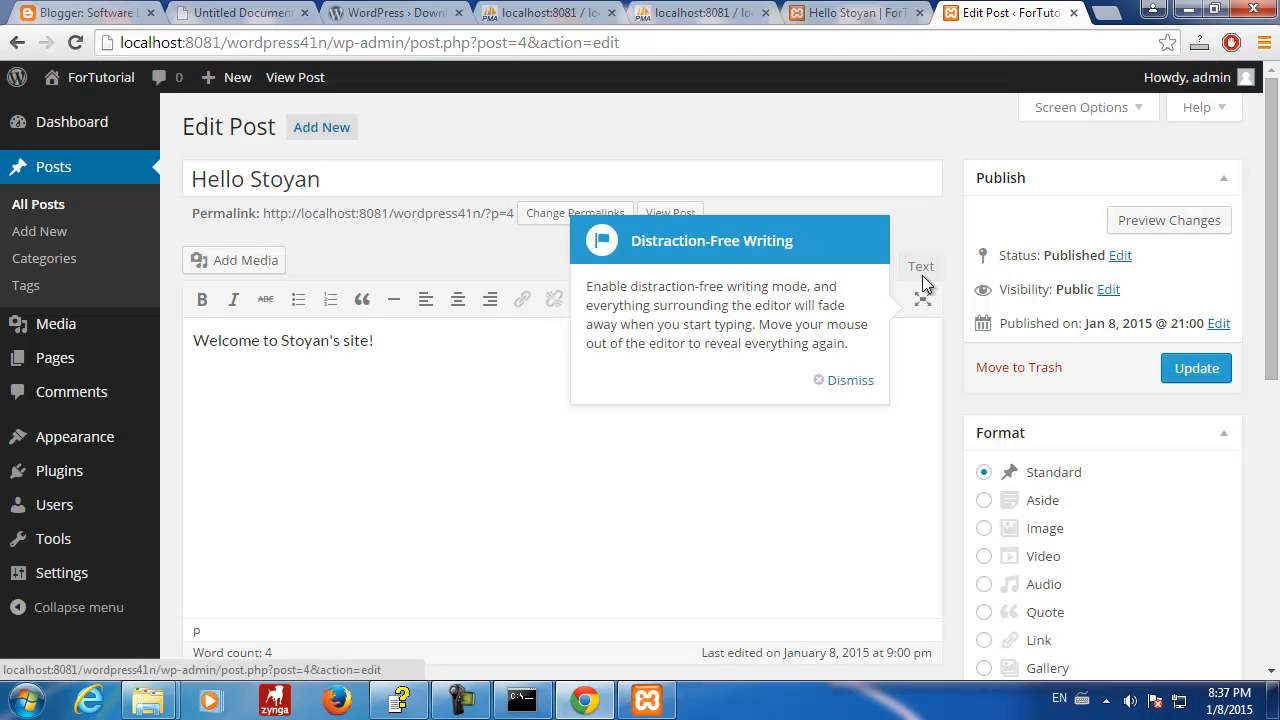
left_click(51, 171)
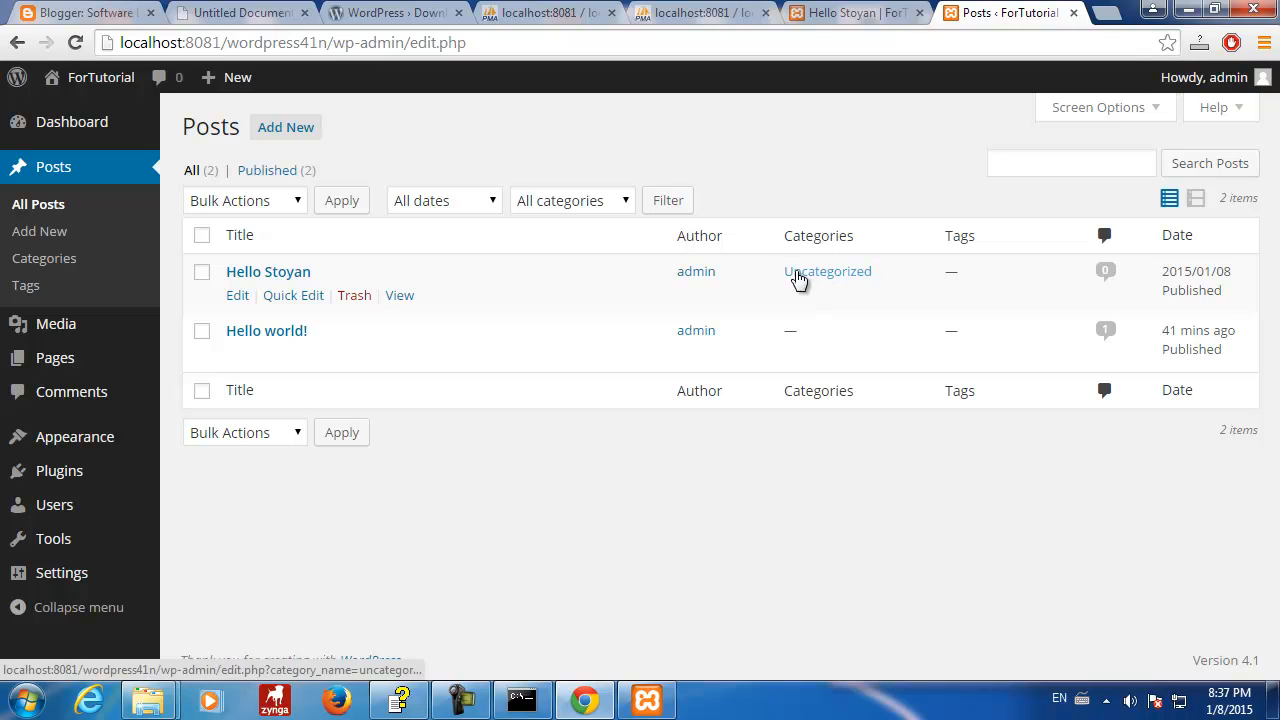
left_click_drag(882, 274, 788, 283)
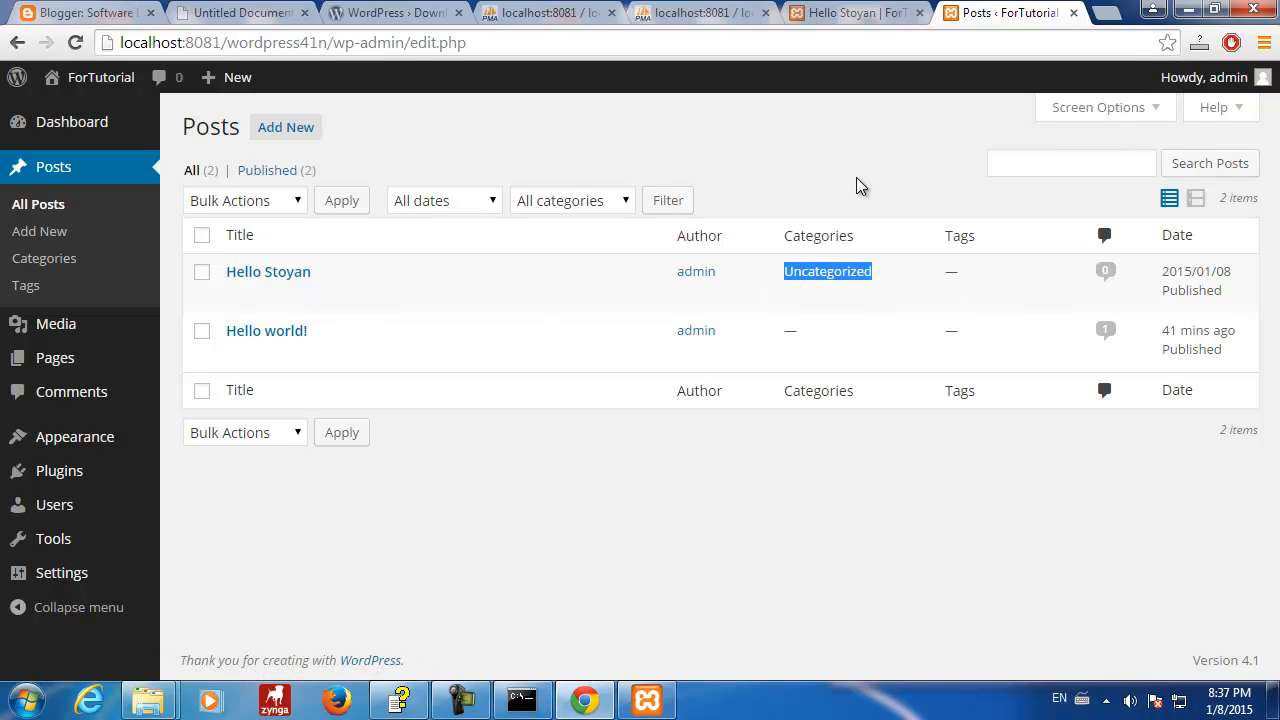
left_click(891, 280)
left_click_drag(878, 280, 789, 280)
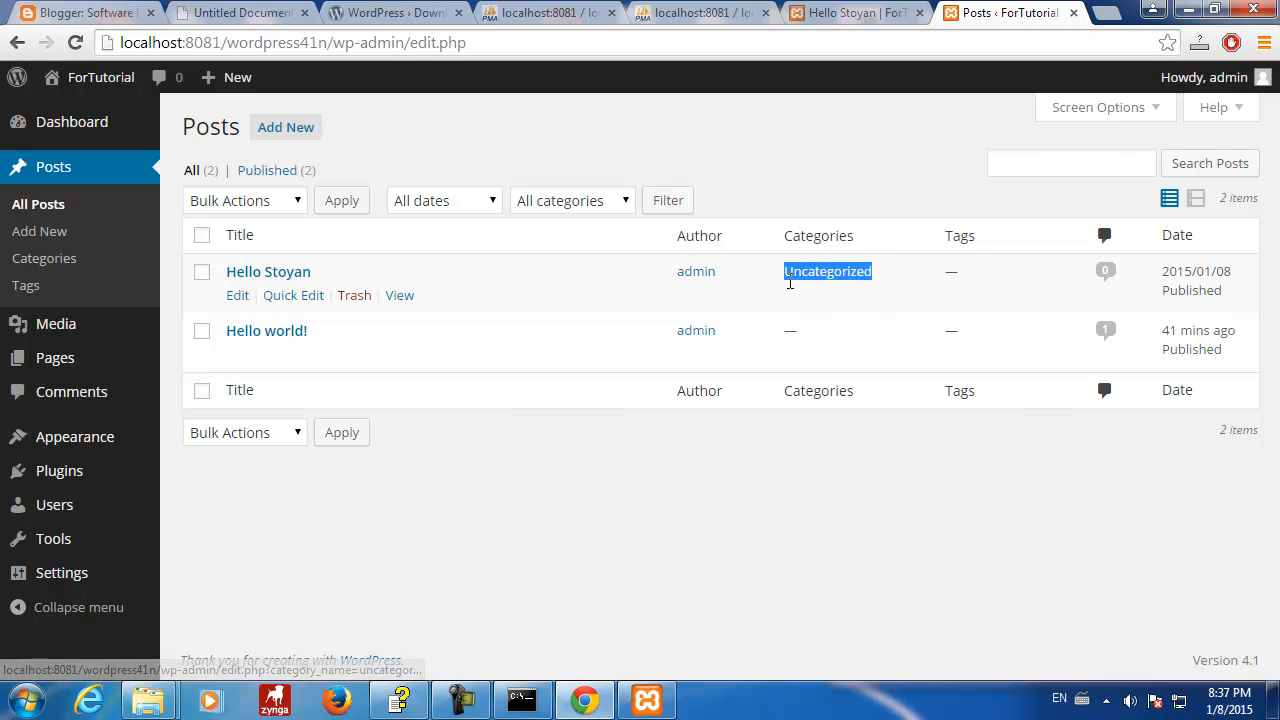
left_click(853, 198)
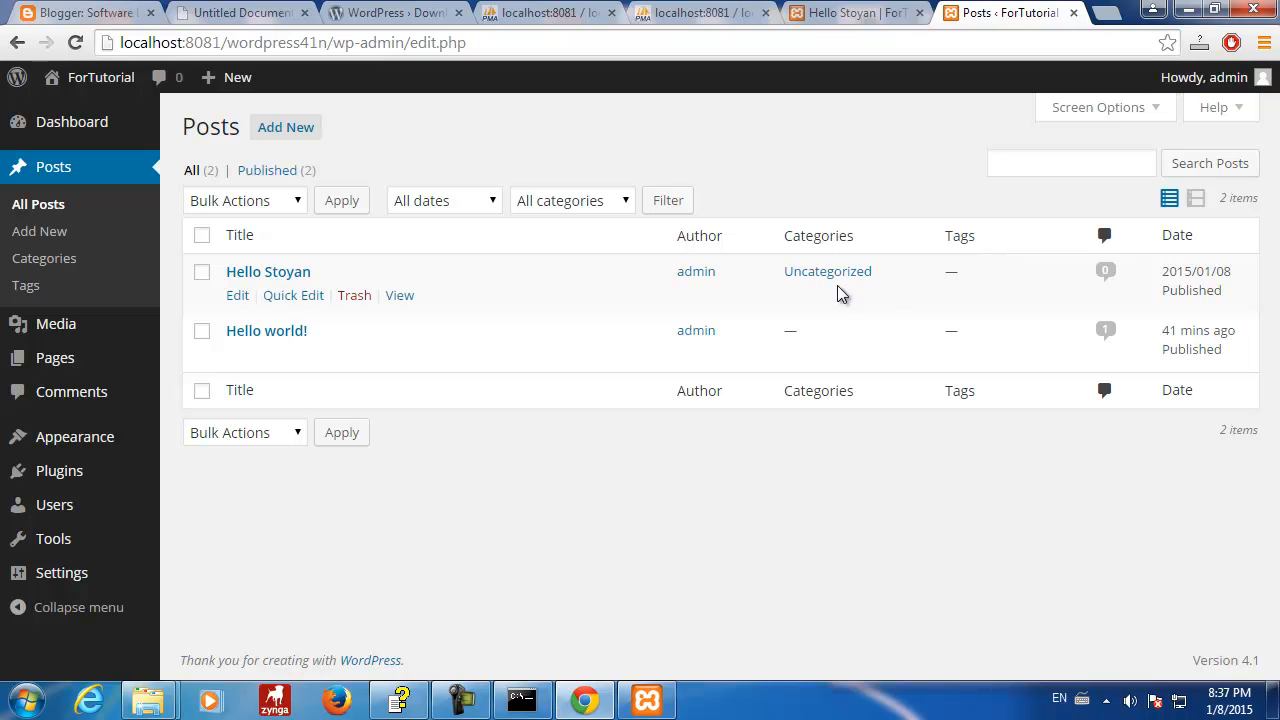
left_click_drag(882, 272, 777, 273)
left_click(852, 199)
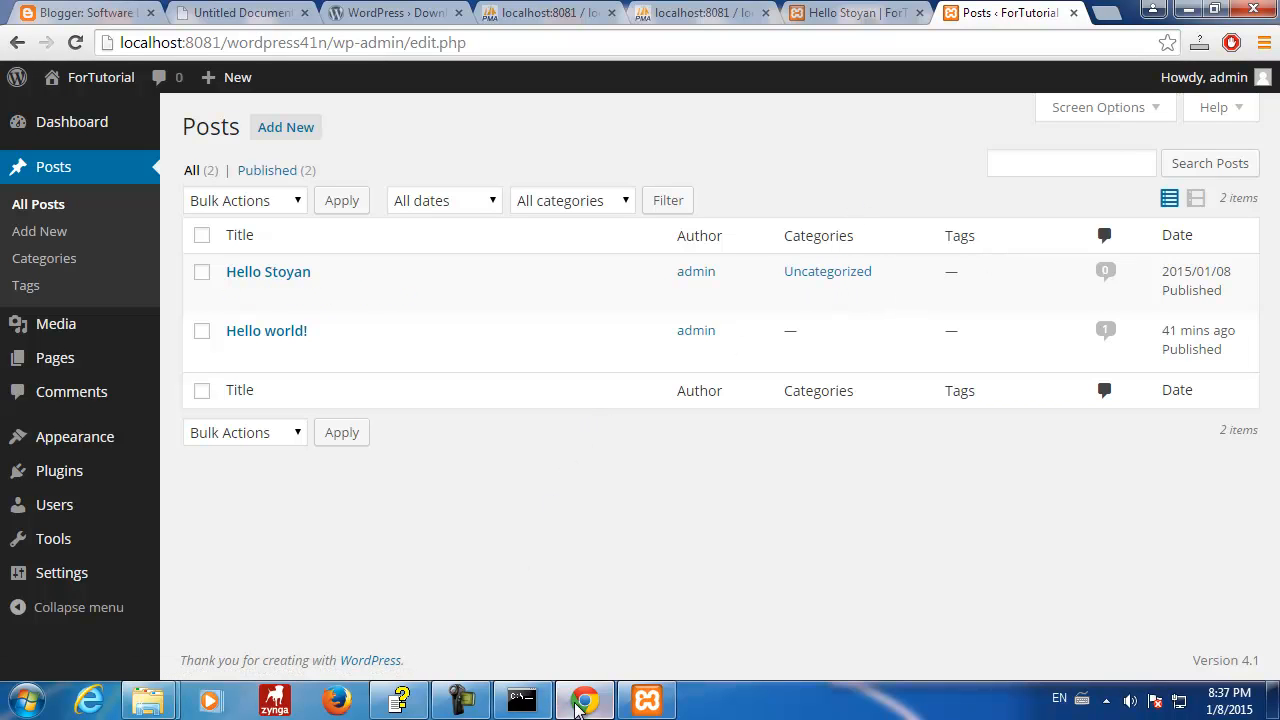
mouse_move(586, 706)
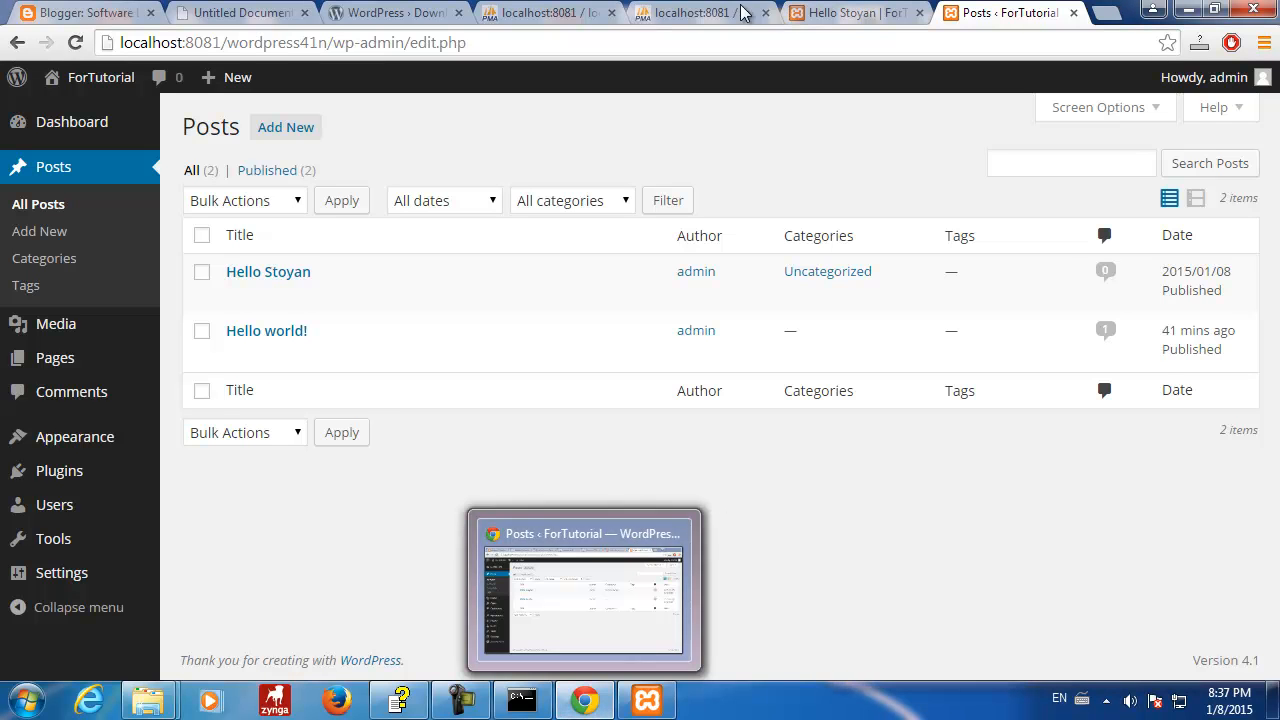
- Browse wp_terms and wp_term_relationships, checking the row linking object 4 to term taxonomy 1
left_click(700, 13)
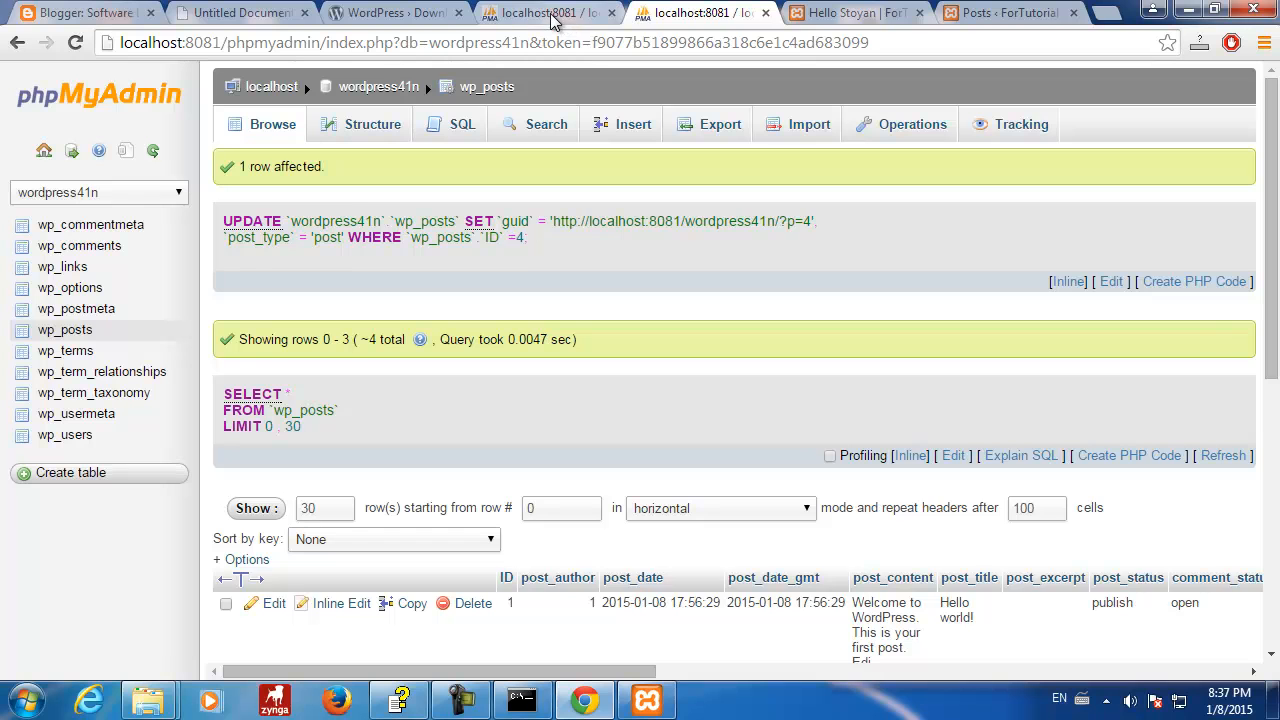
left_click(558, 14)
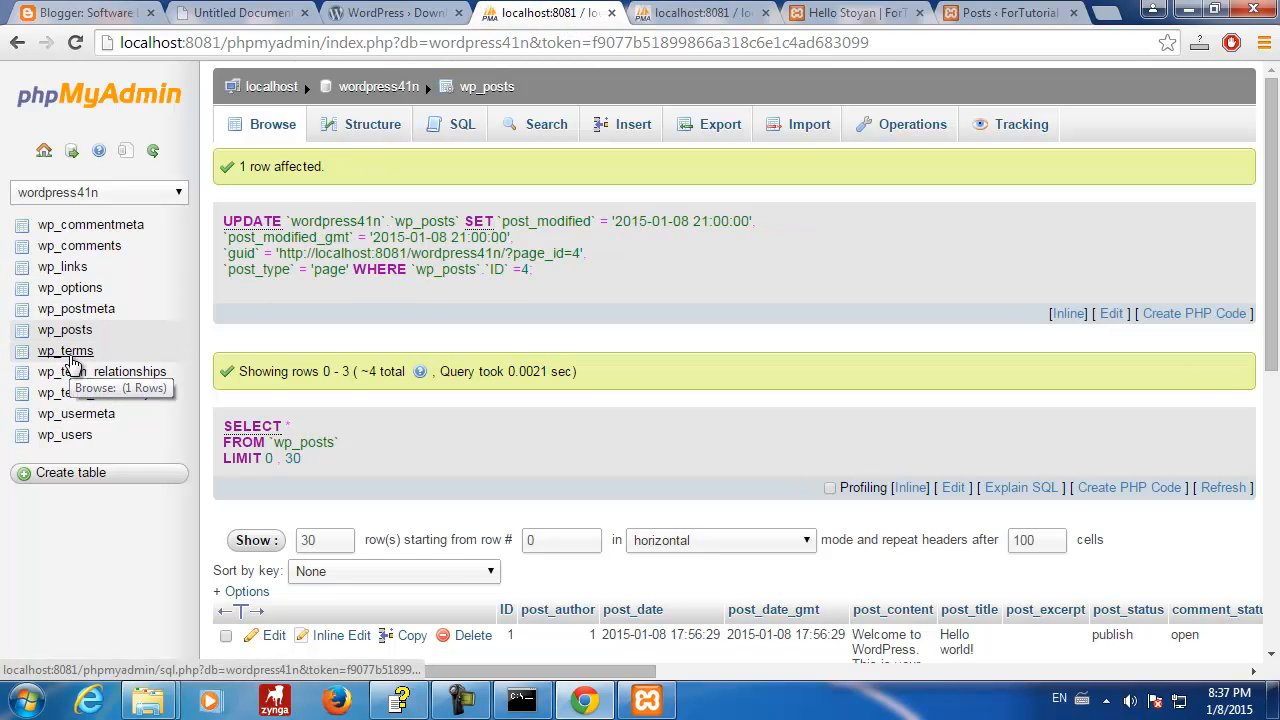
left_click(70, 358)
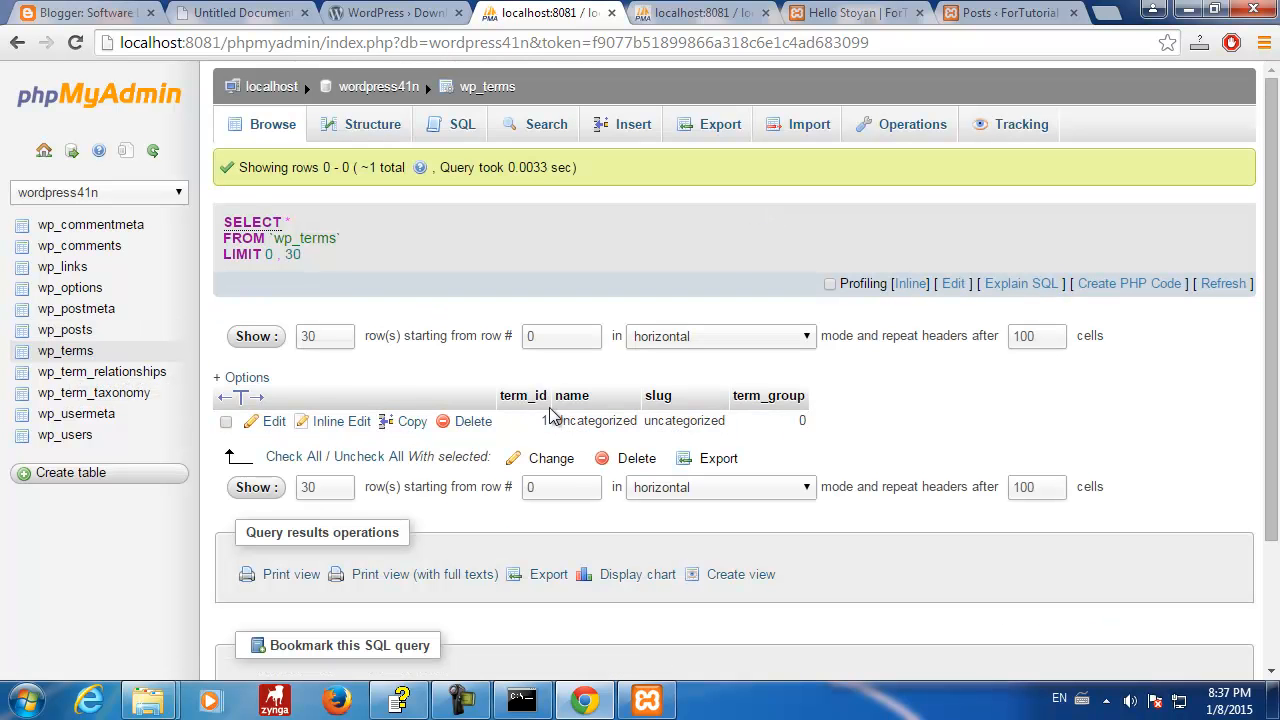
left_click(88, 372)
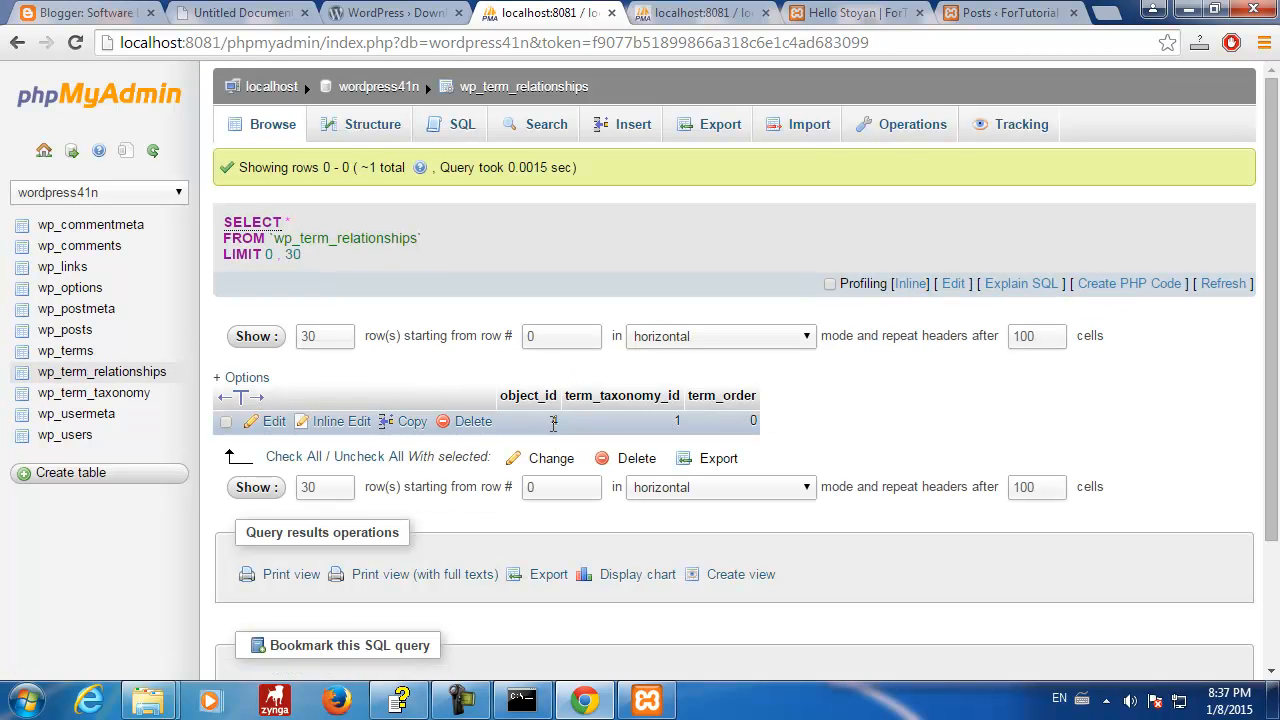
left_click(984, 12)
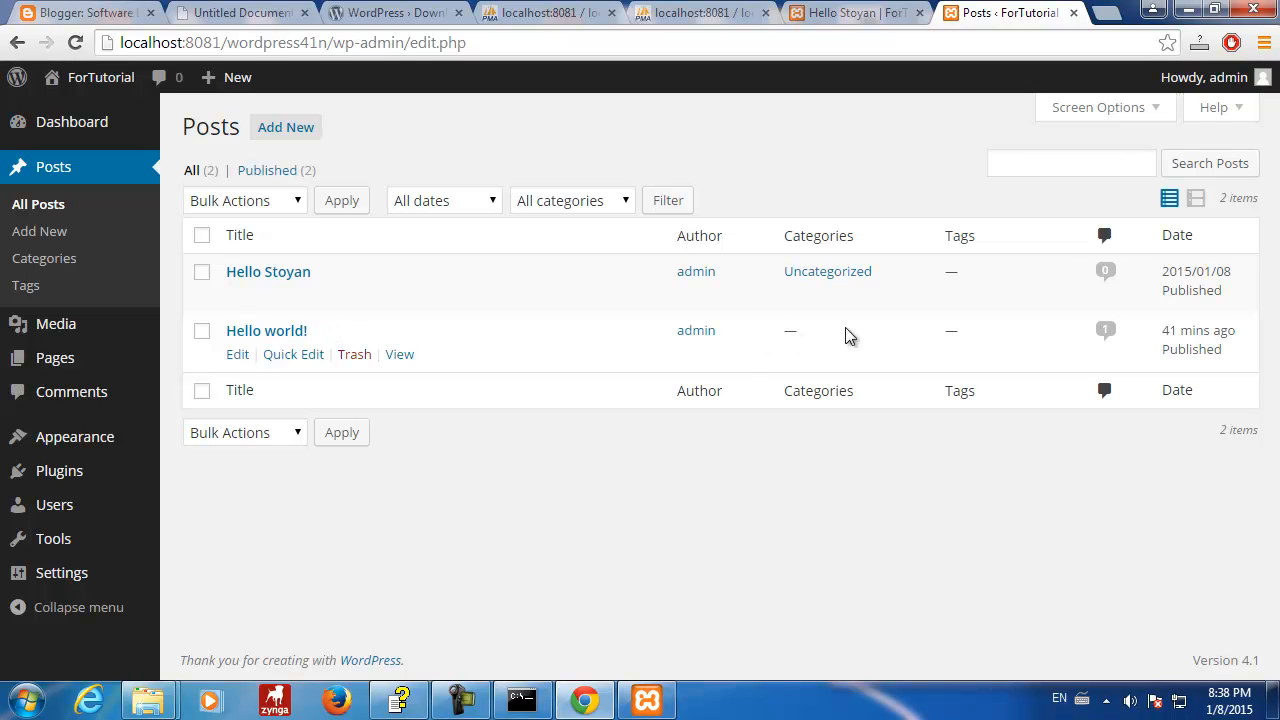
left_click(716, 18)
left_click(558, 20)
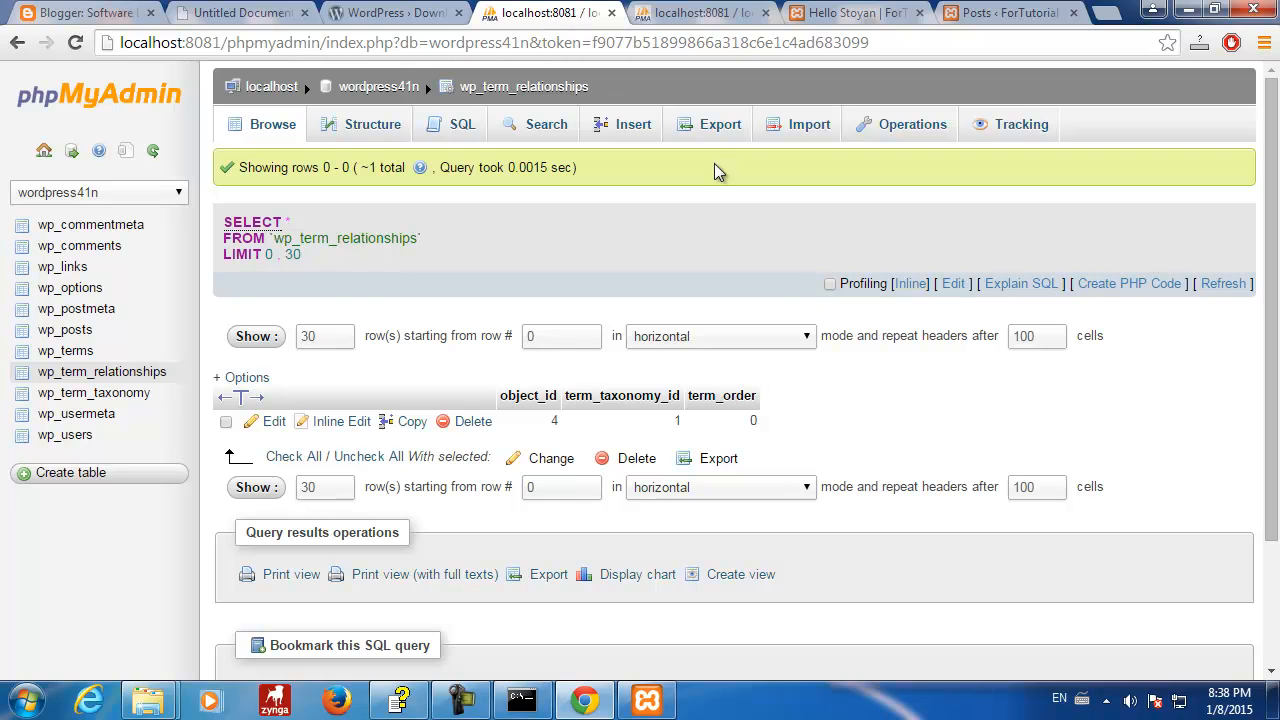
- Edit the wp_term_relationships row, changing object_id from 4 to 1, and save it
left_click(272, 421)
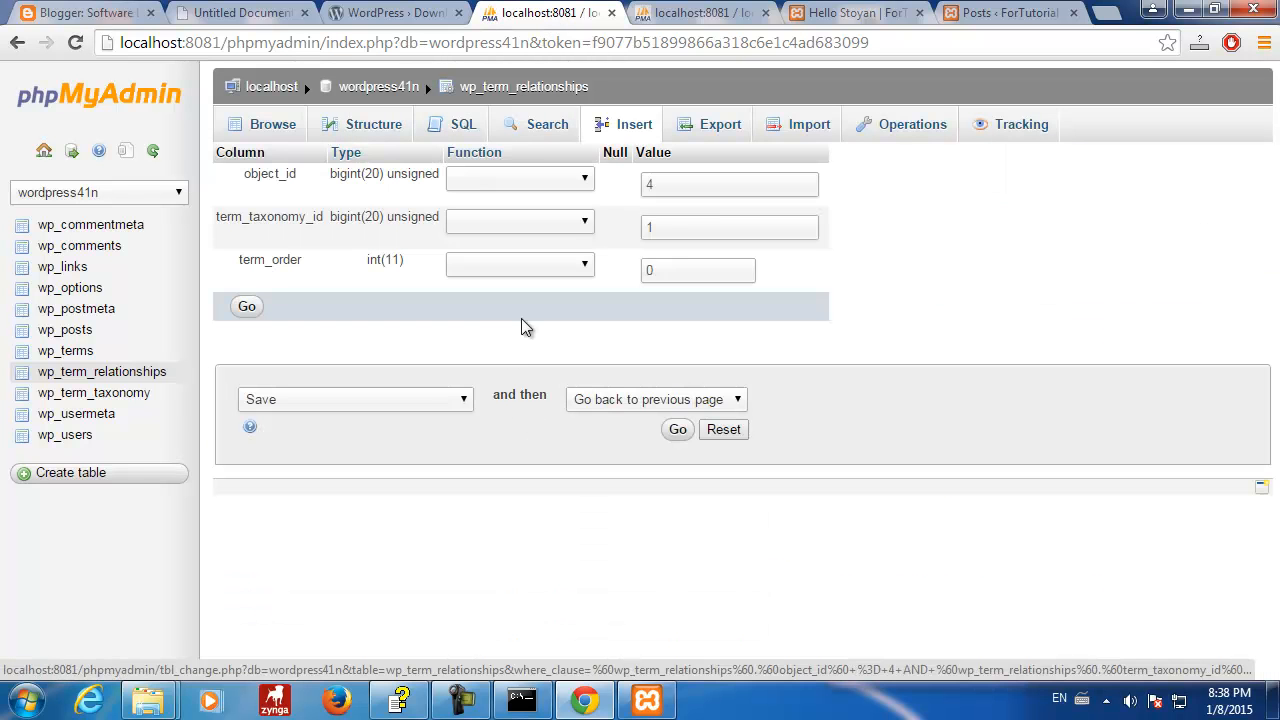
double_click(652, 184)
type("1")
left_click(1010, 221)
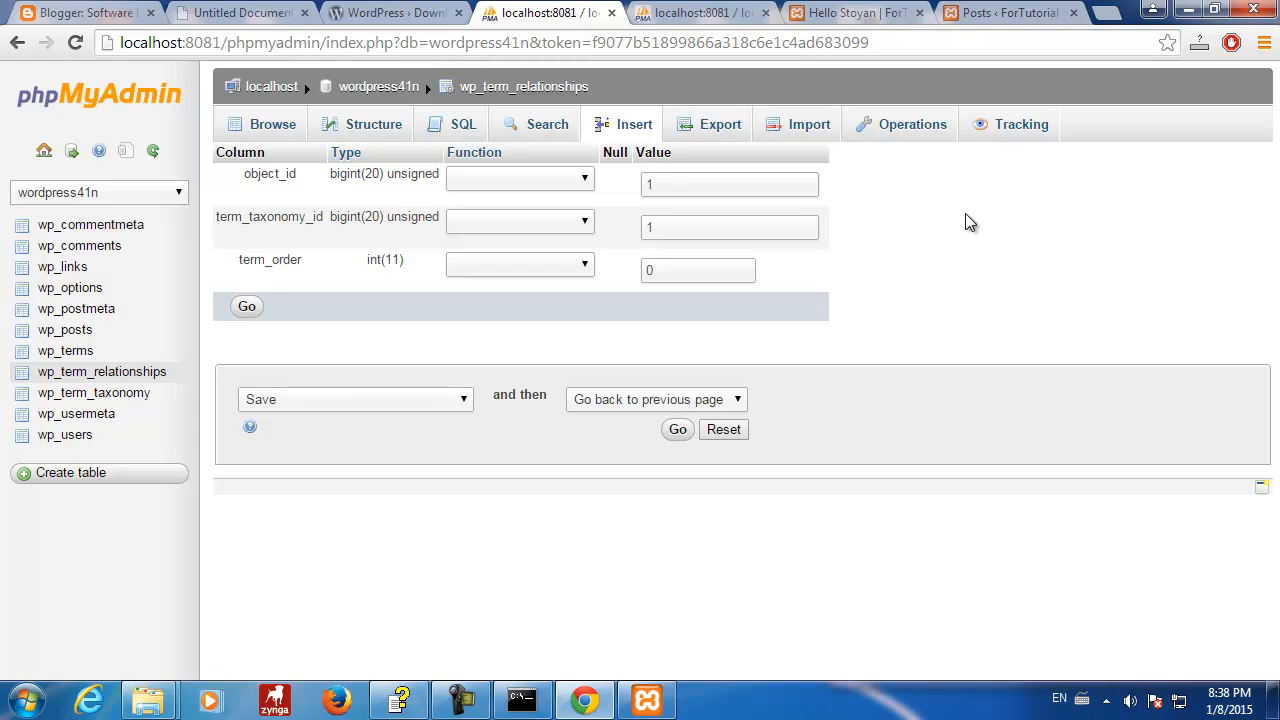
left_click(234, 305)
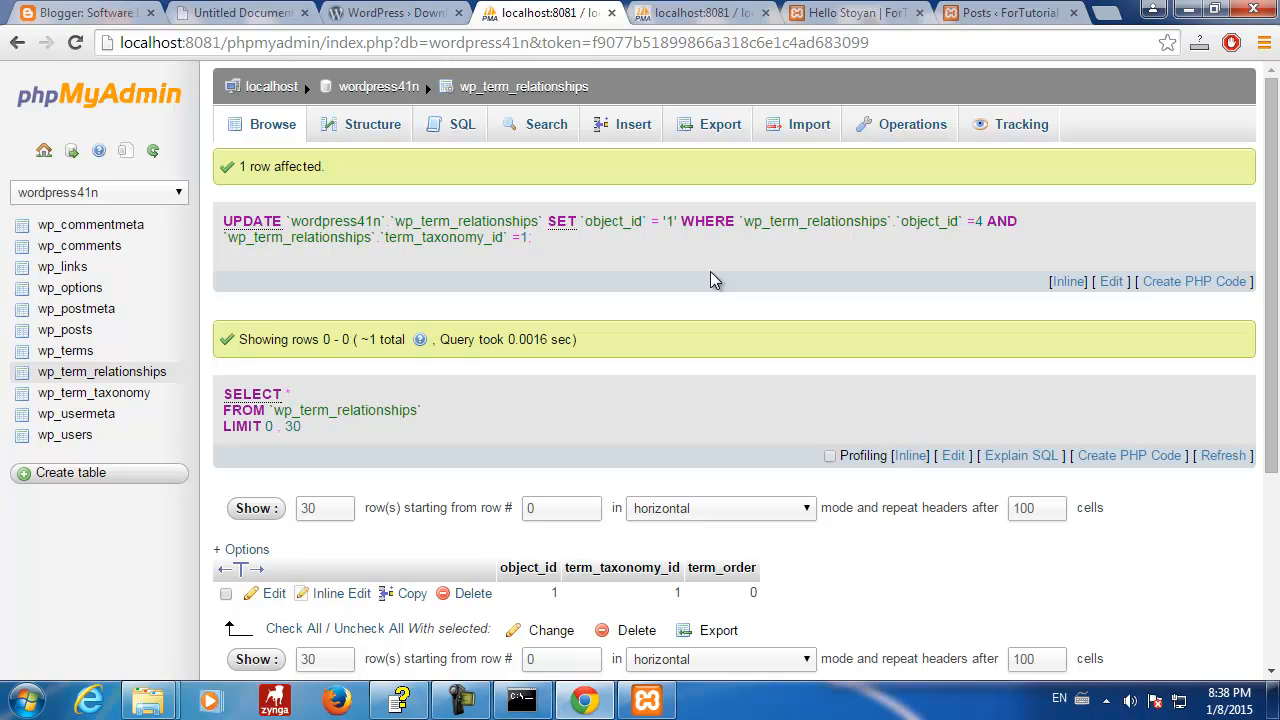
- Reload WordPress's Posts list, confirm Hello world! shows Uncategorized, then return to phpMyAdmin
left_click(840, 13)
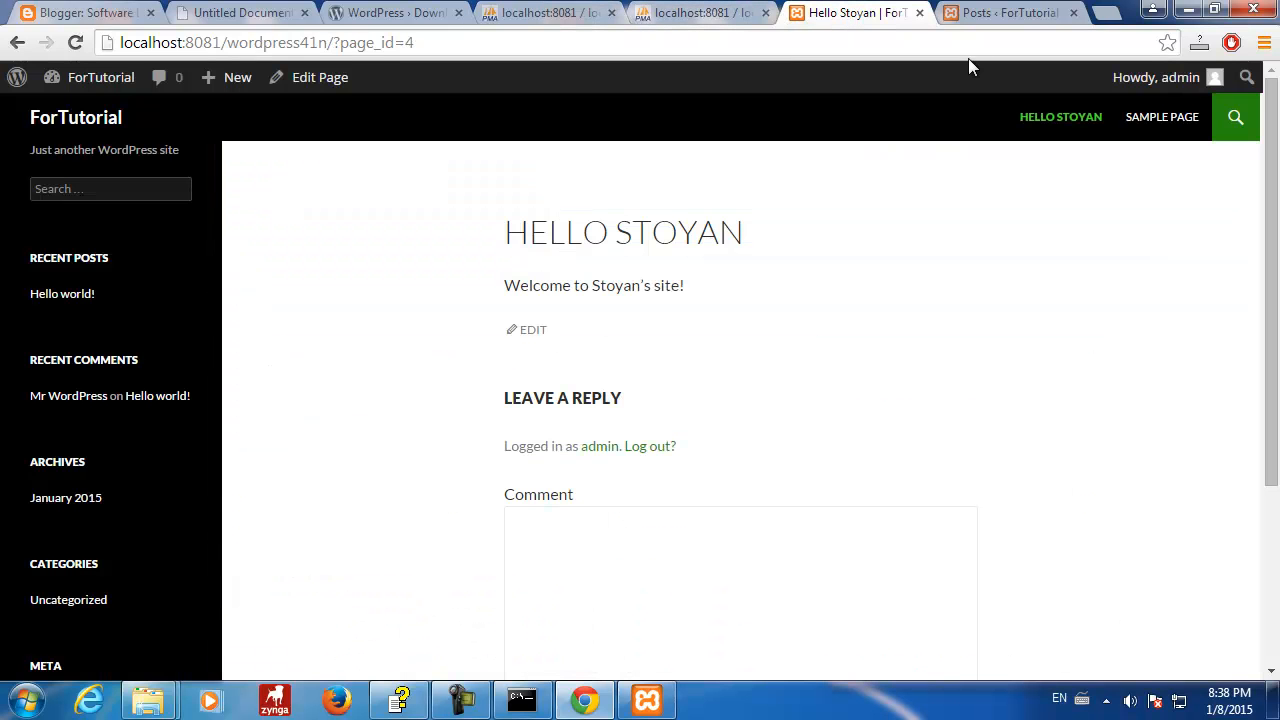
left_click(697, 16)
left_click(535, 15)
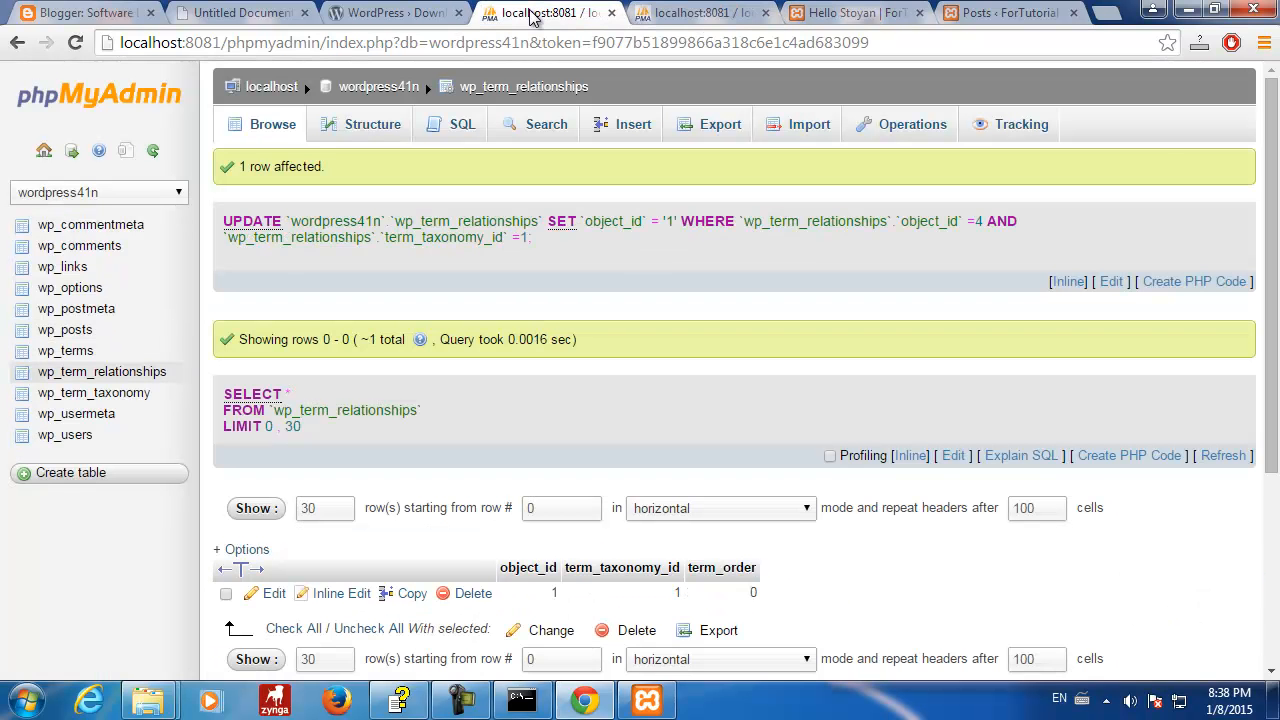
left_click(1005, 13)
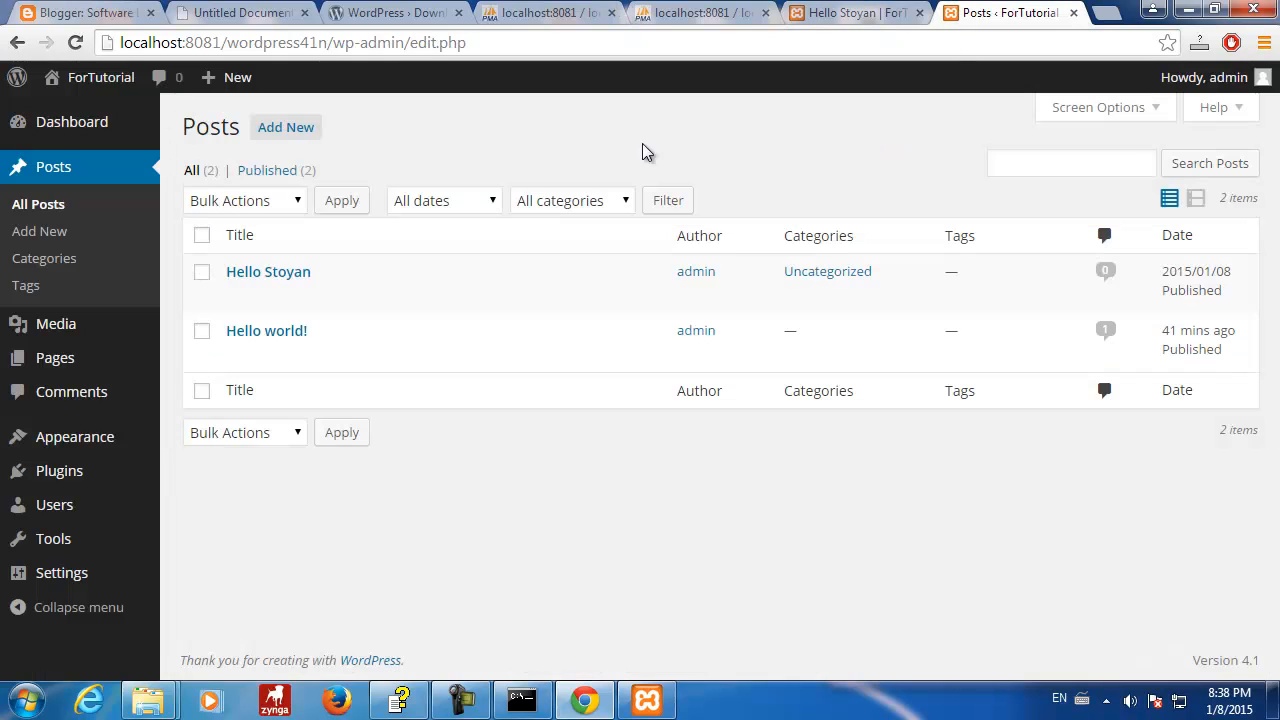
left_click(52, 179)
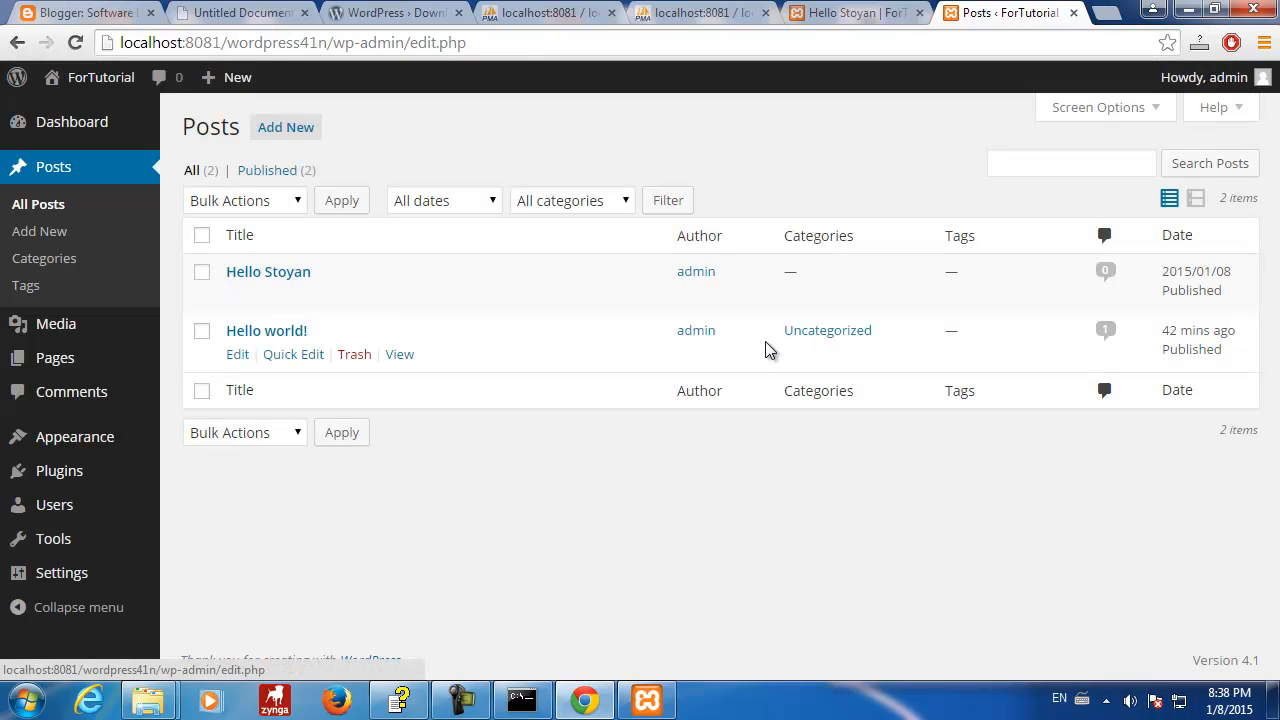
left_click_drag(882, 337, 784, 337)
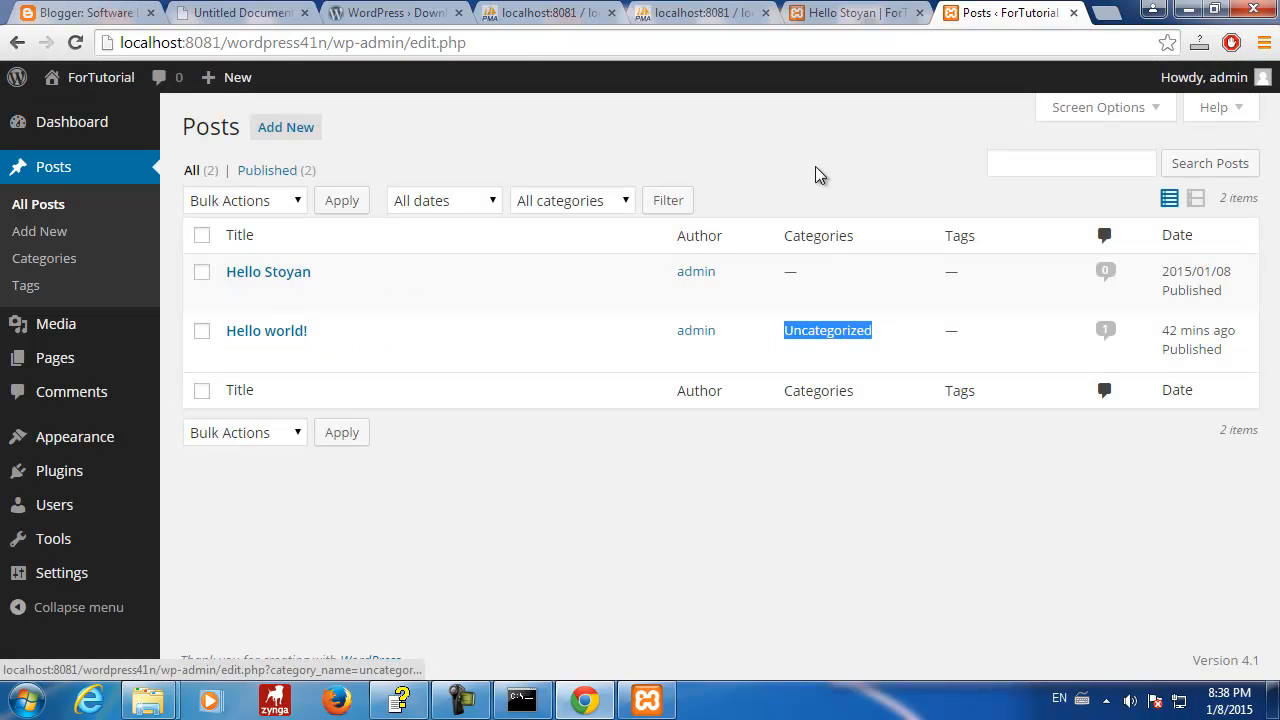
left_click(690, 13)
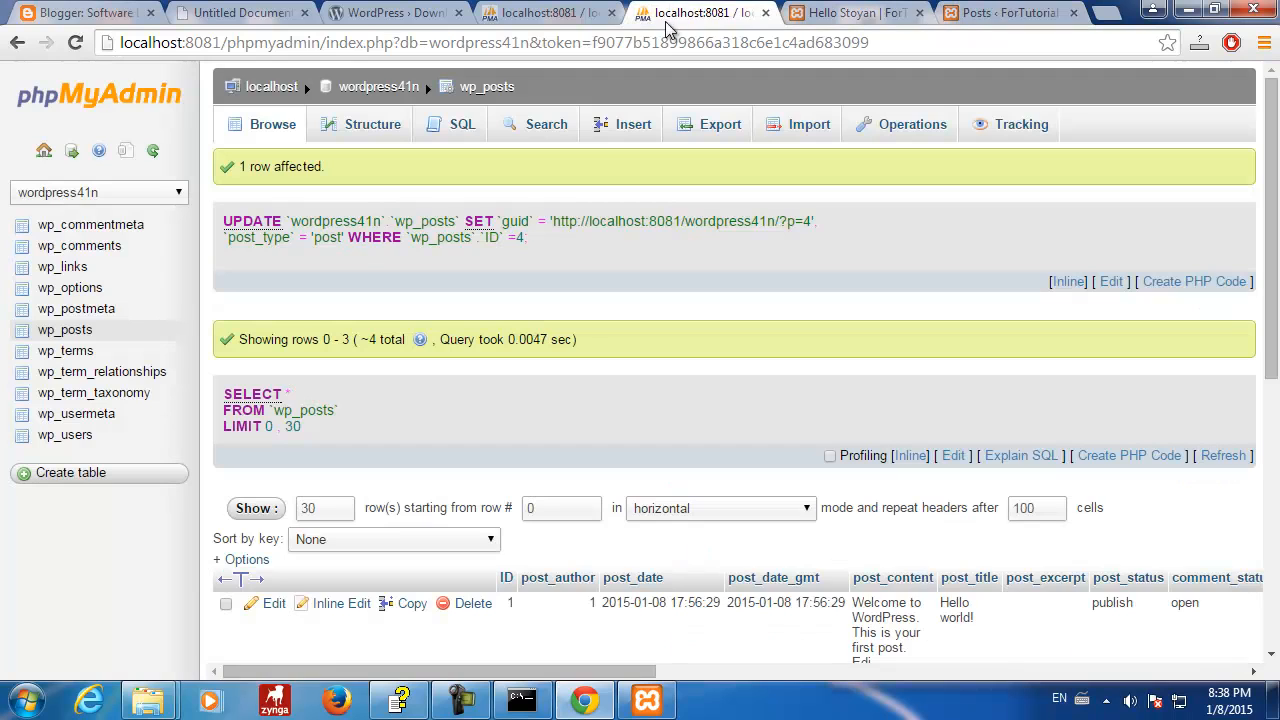
- Insert a wp_term_relationships row with object_id 4 and term_taxonomy_id 1
left_click(600, 22)
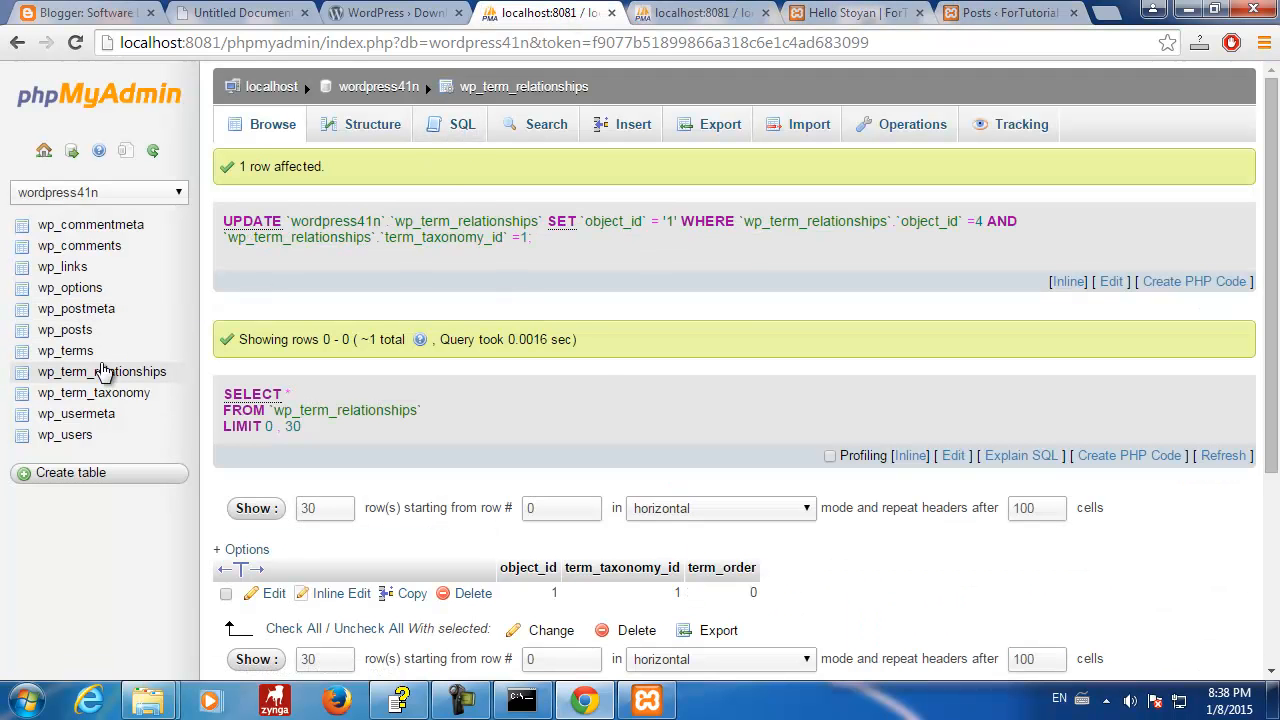
left_click(103, 371)
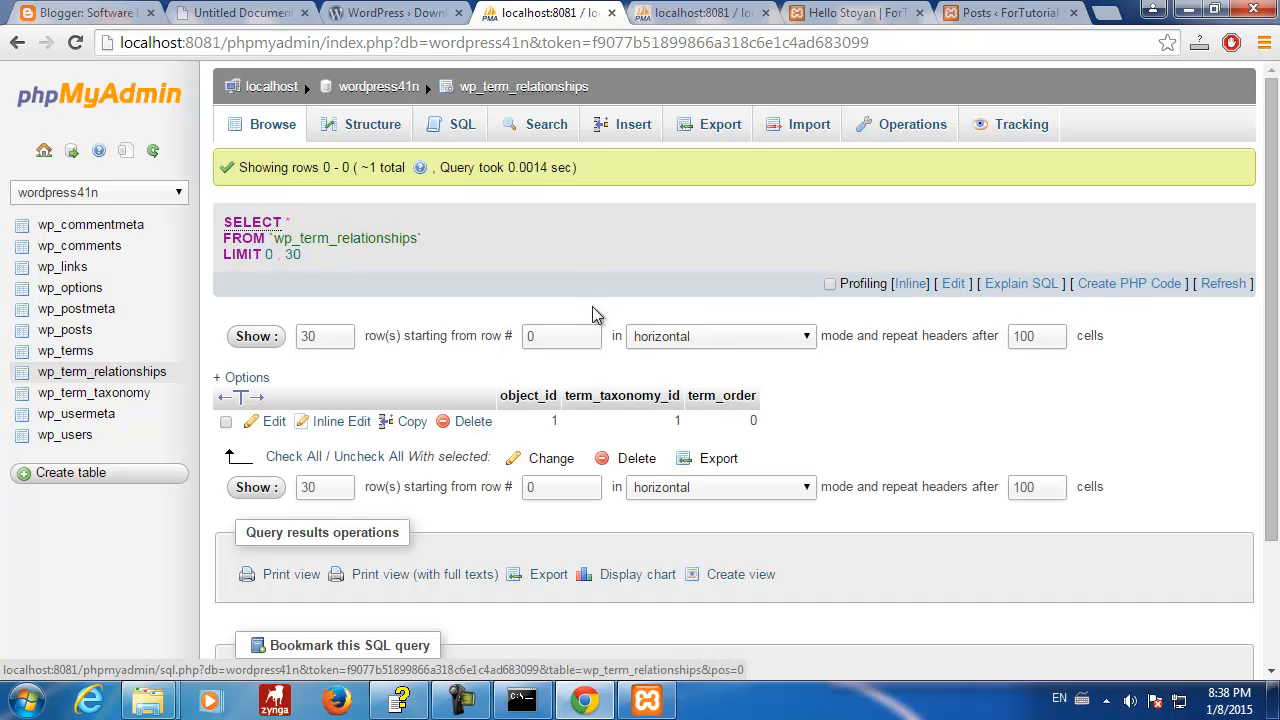
left_click(626, 126)
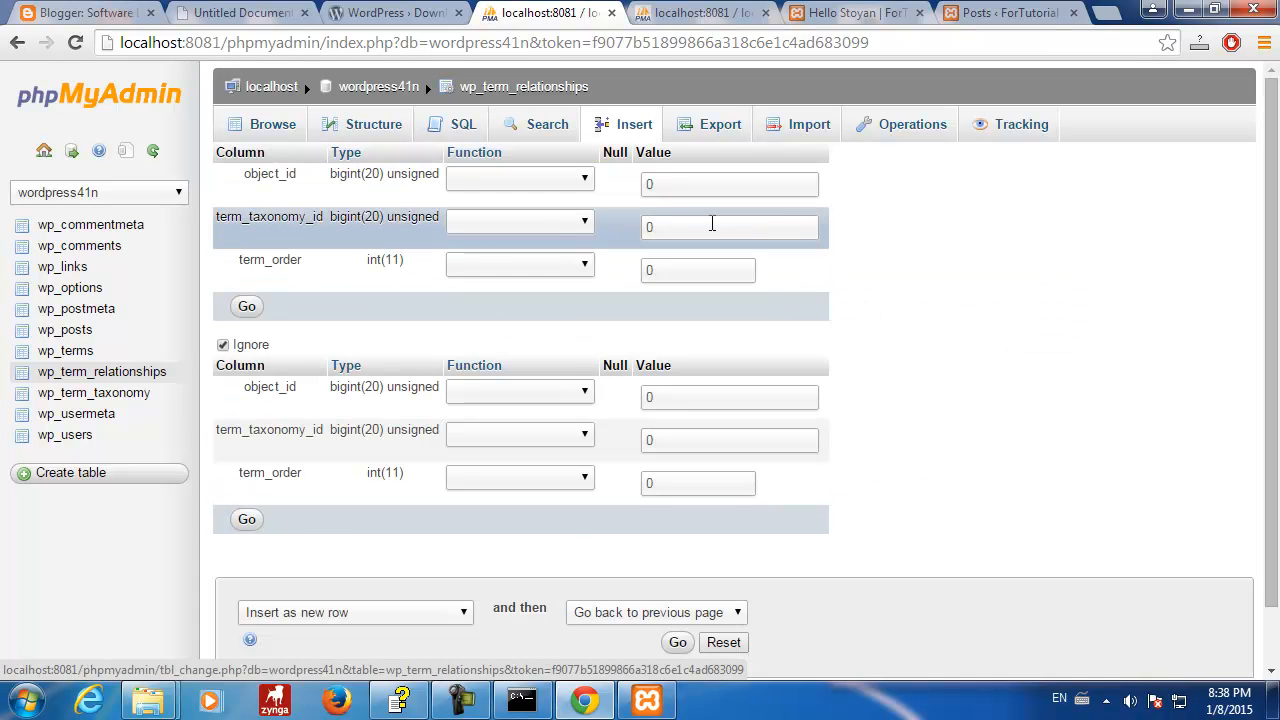
double_click(662, 184)
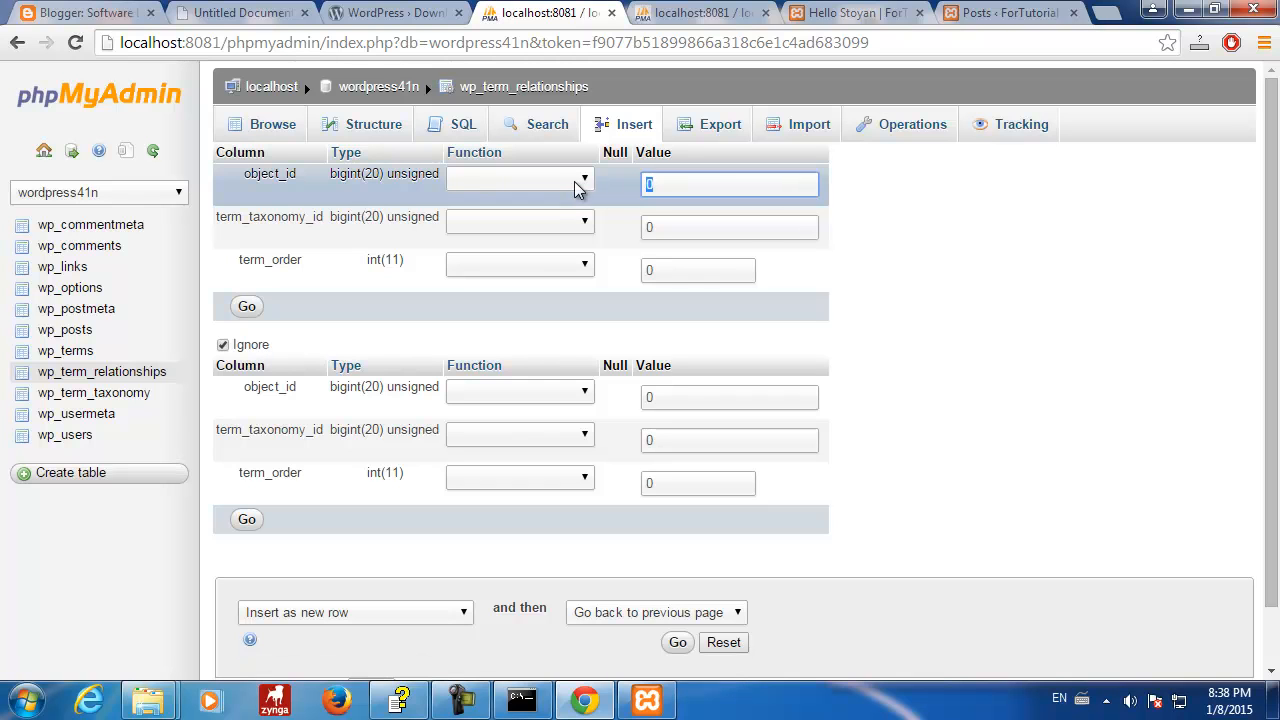
type("4")
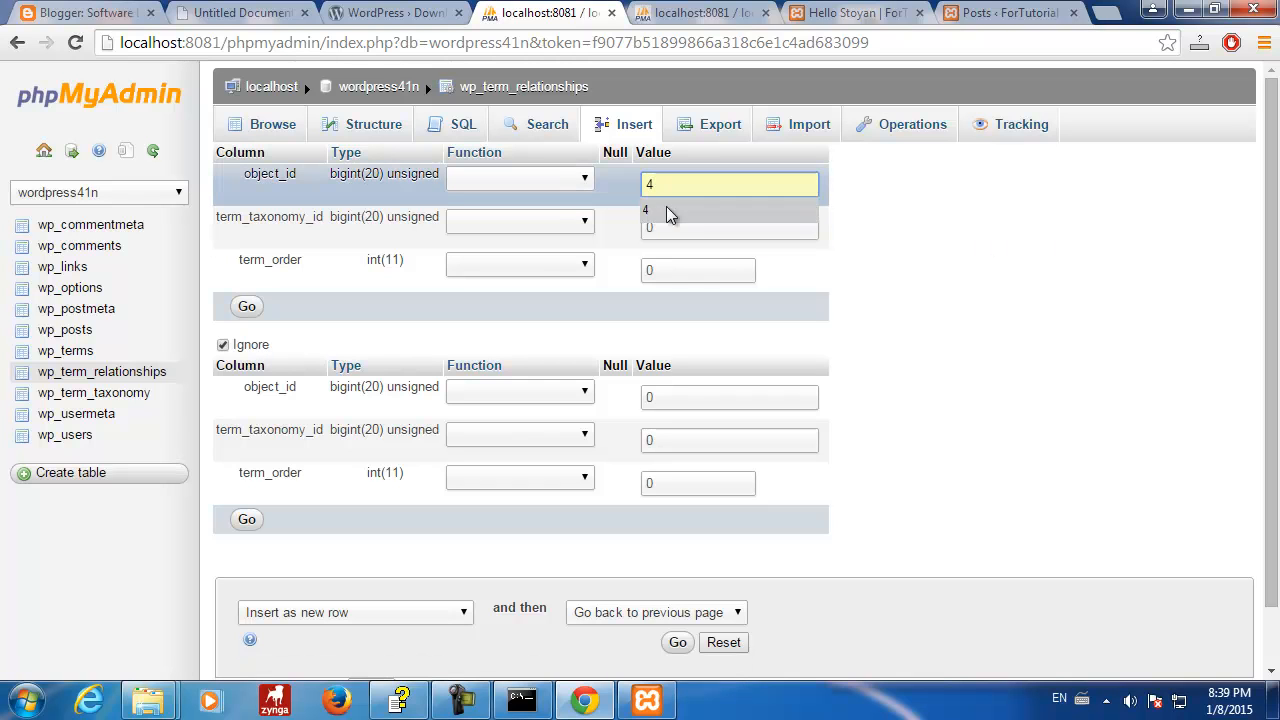
left_click(886, 214)
double_click(680, 229)
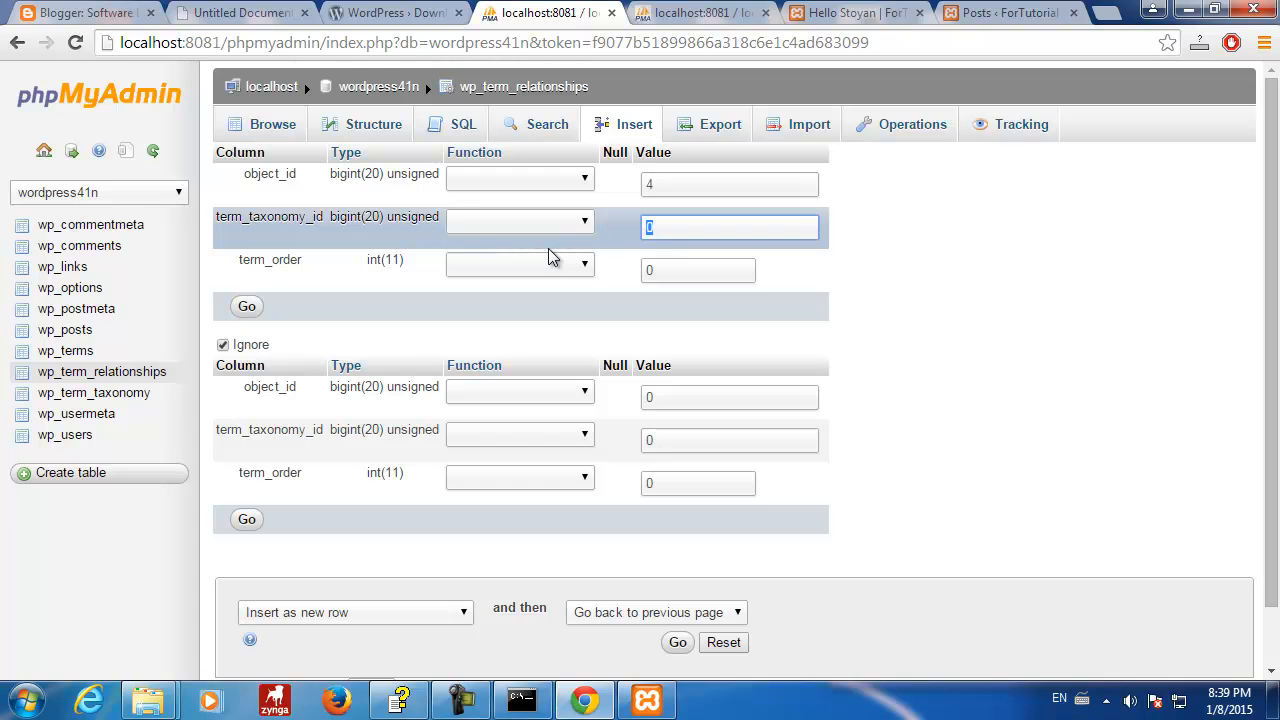
type("1")
left_click(926, 264)
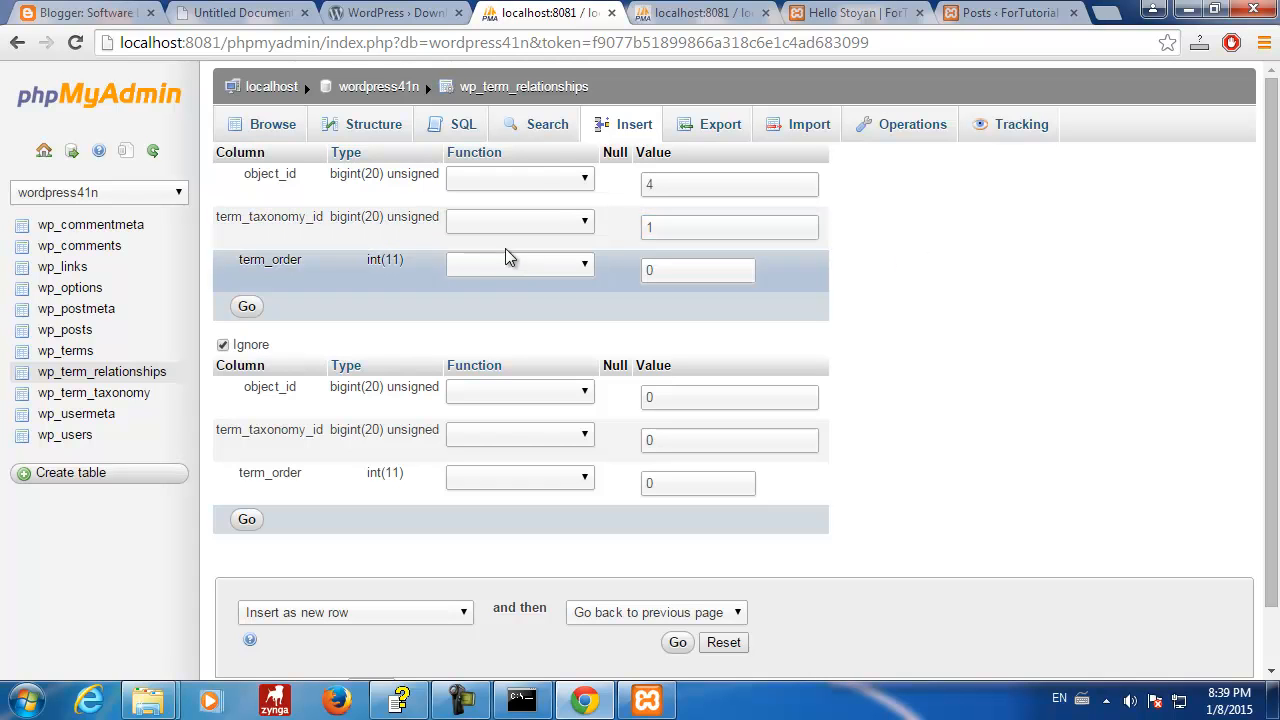
left_click(247, 308)
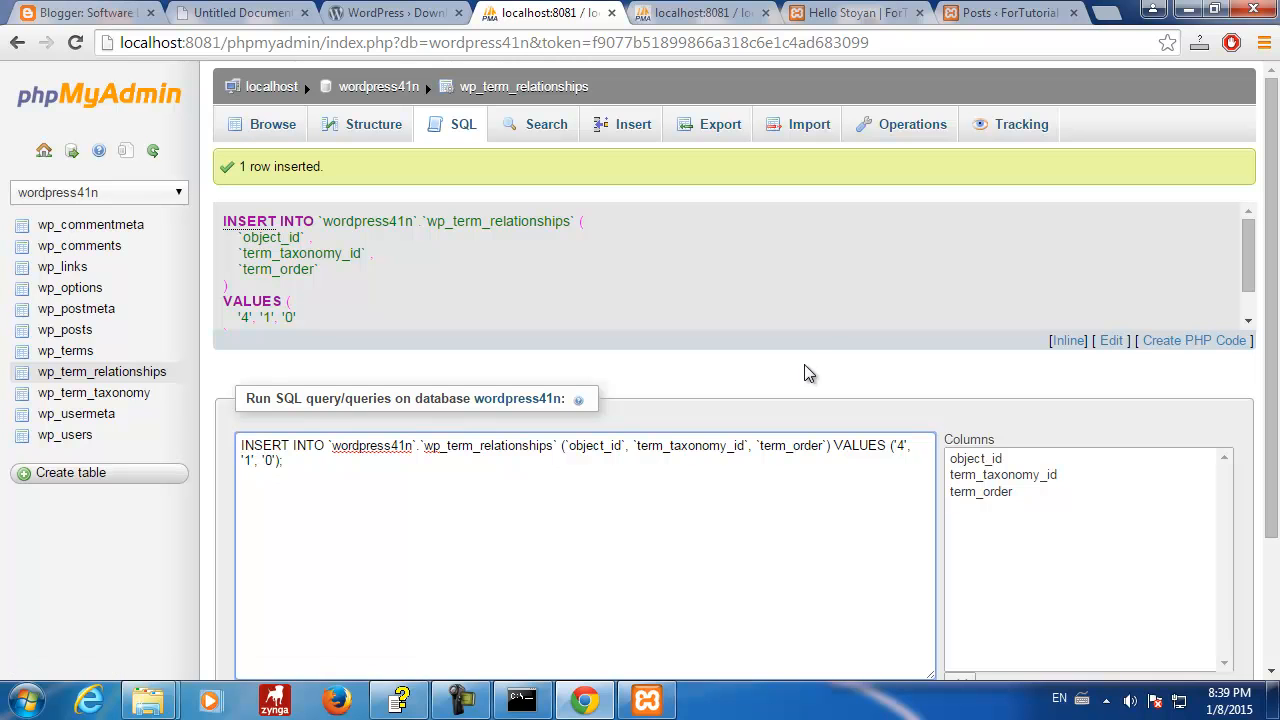
- Confirm the new object 4 / term 1 row in wp_term_relationships, then reload WordPress's Posts list
left_click(80, 374)
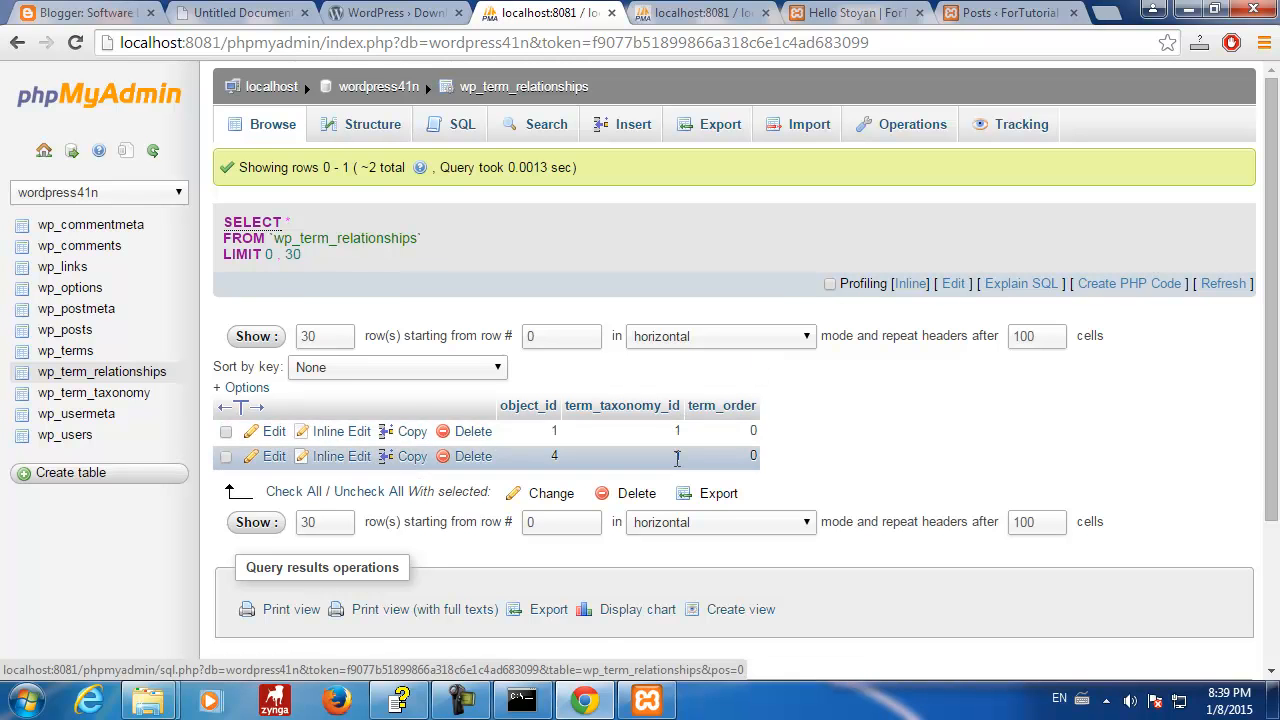
left_click_drag(554, 457, 689, 456)
left_click(888, 450)
left_click(703, 14)
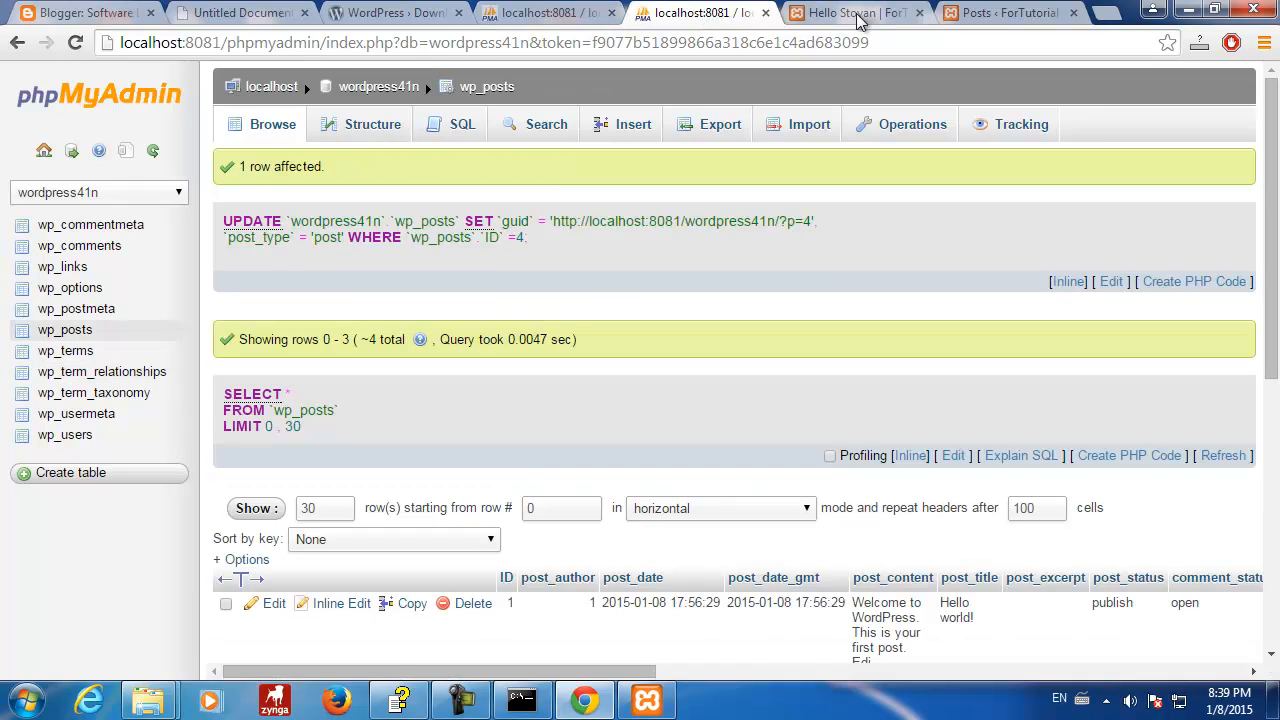
left_click(858, 16)
left_click(1003, 14)
left_click(74, 176)
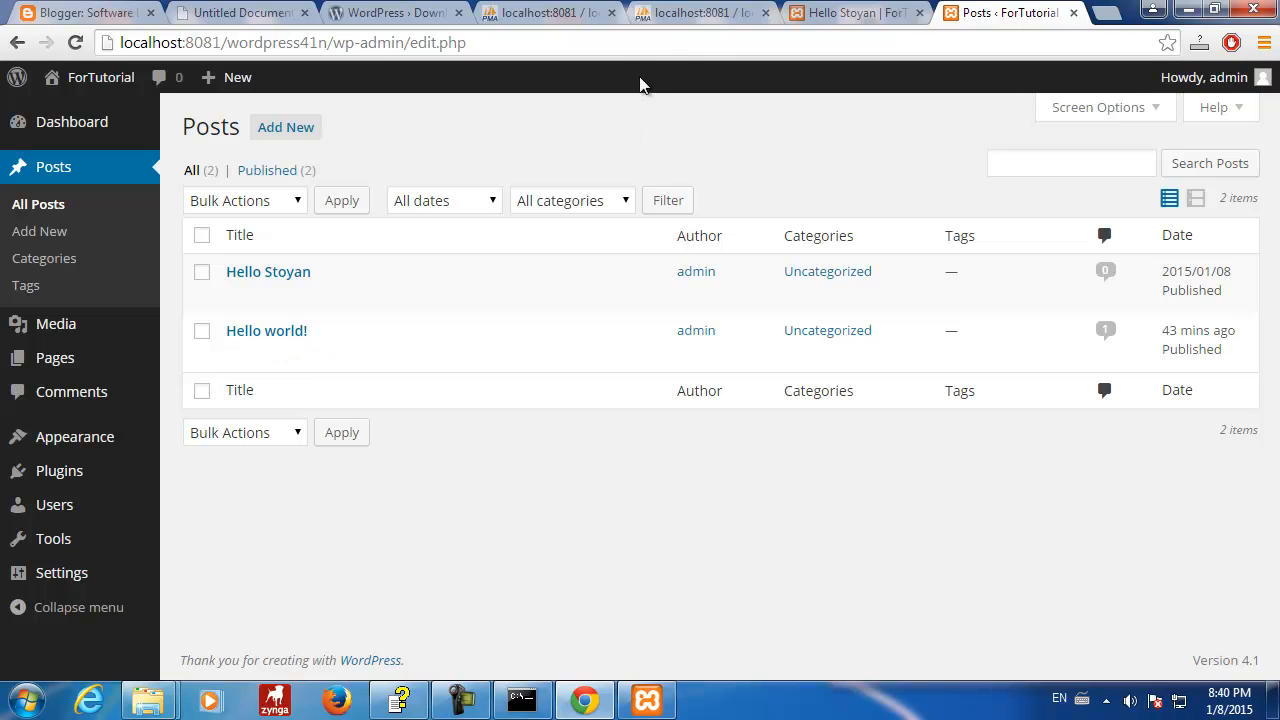
- Close the duplicate localhost phpMyAdmin tab and browse wp_posts, which lists four rows including Hello Stoyan
left_click(705, 13)
left_click(558, 14)
left_click(624, 20)
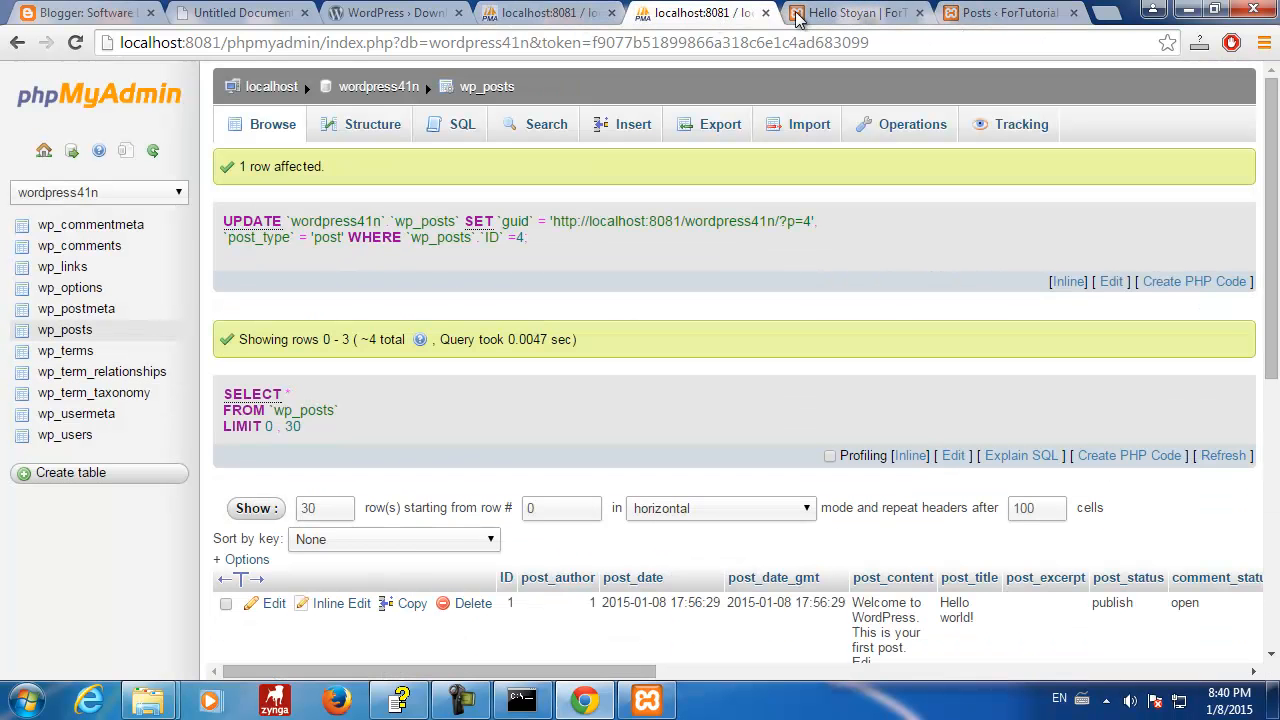
left_click(616, 20)
left_click(766, 13)
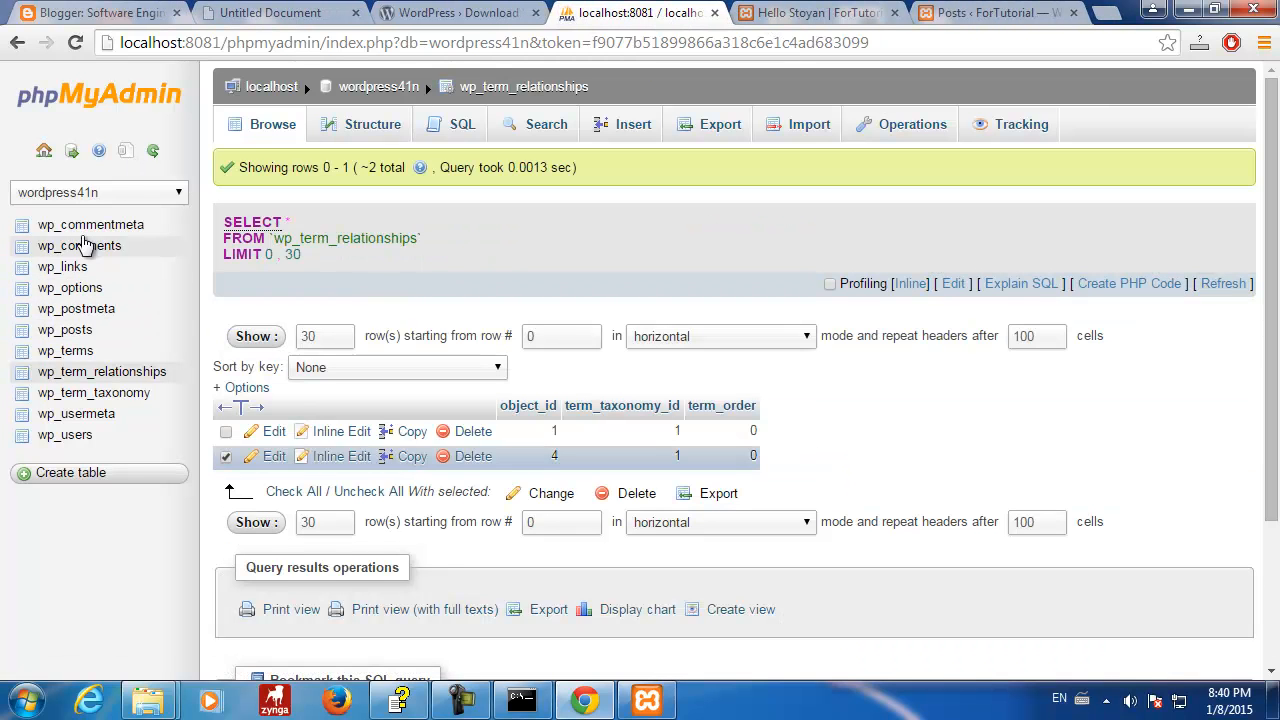
left_click(65, 330)
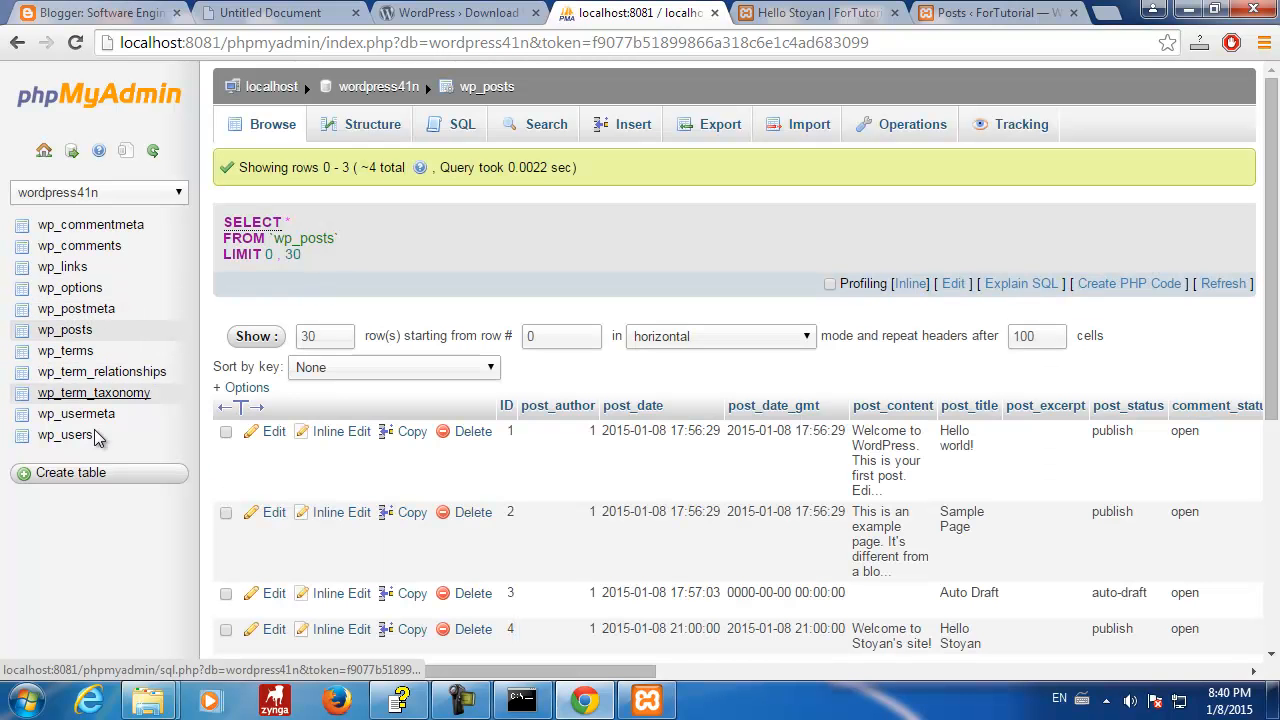
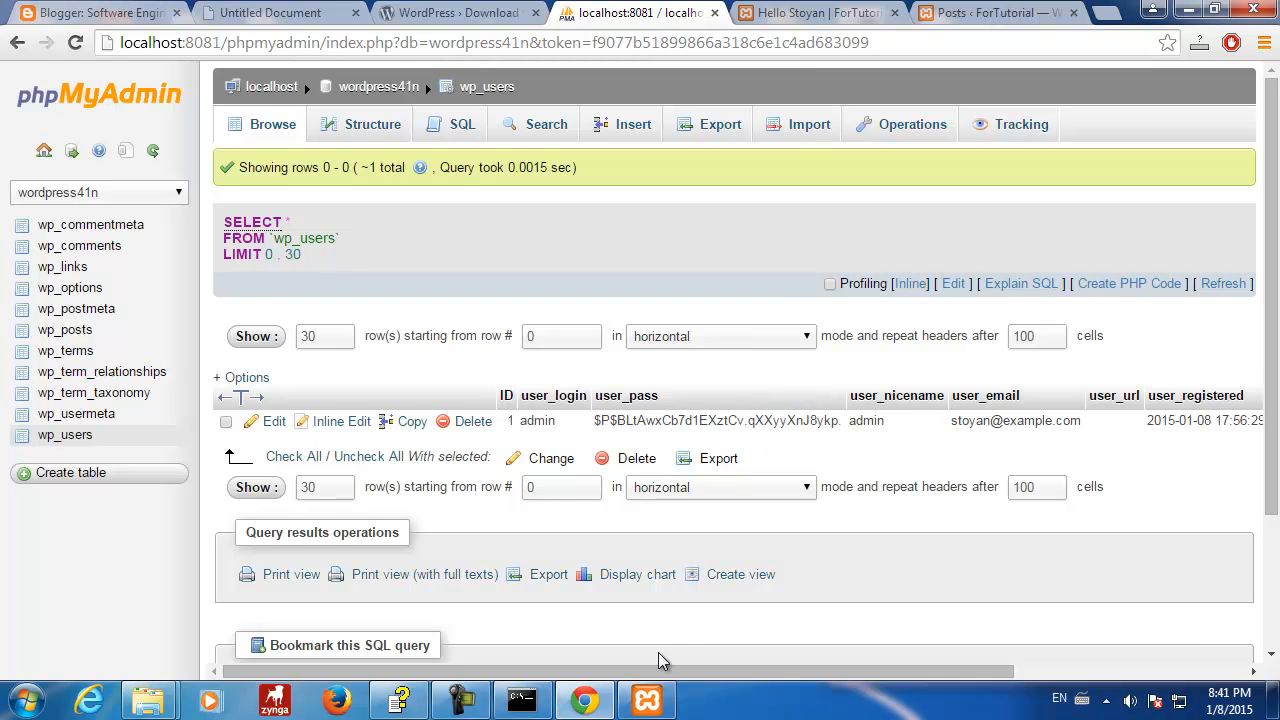
- Browse the wp_usermeta table rows
left_click_drag(694, 671, 437, 650)
left_click_drag(527, 397, 560, 421)
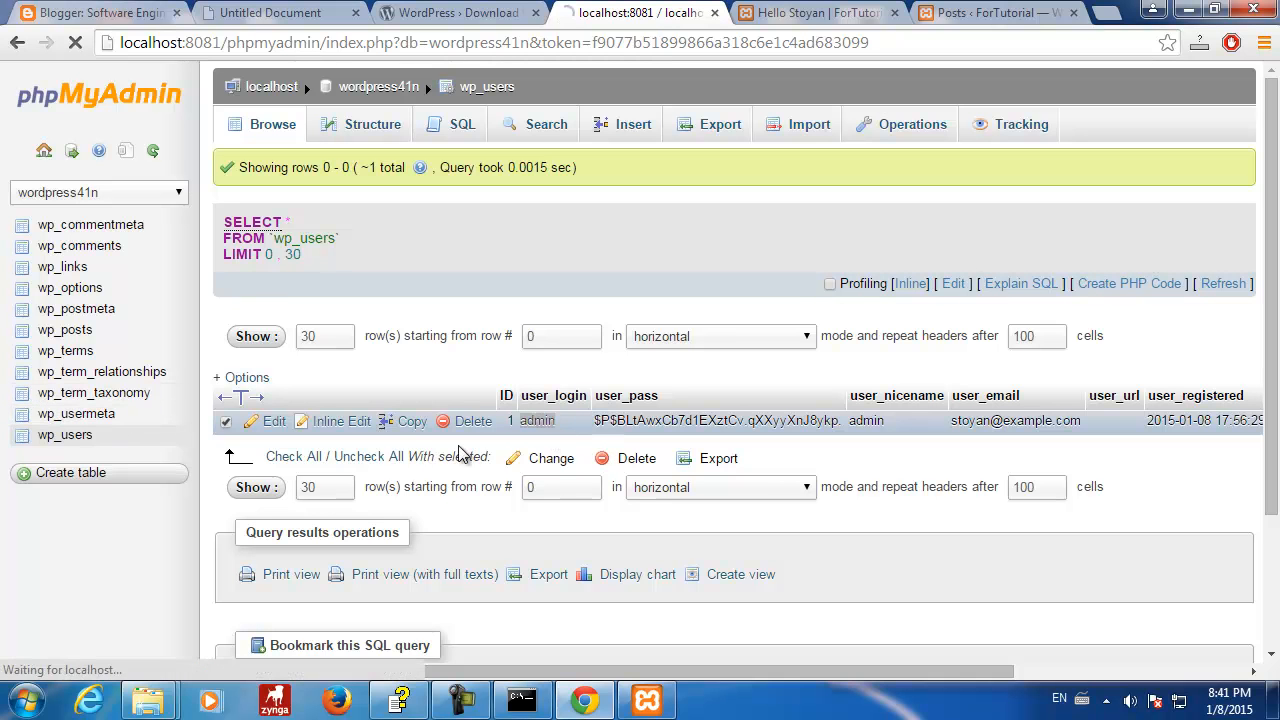
left_click(512, 462)
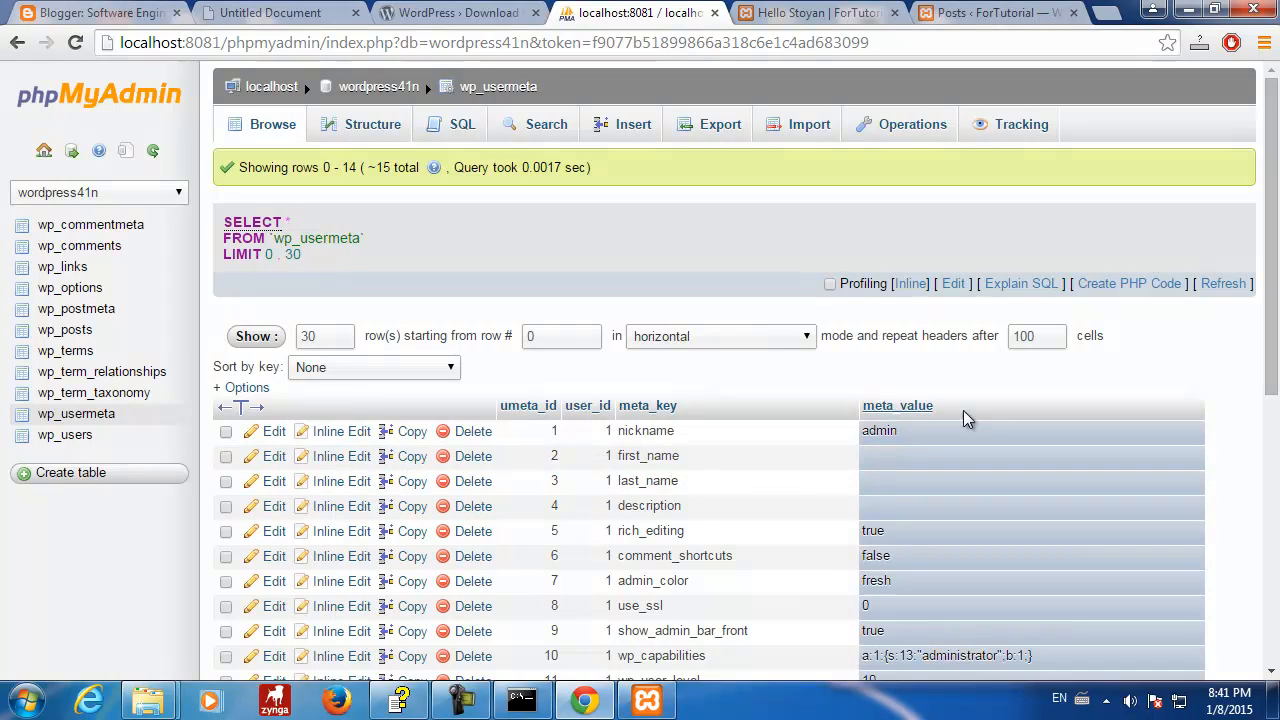
scroll(840, 461, "down", 3)
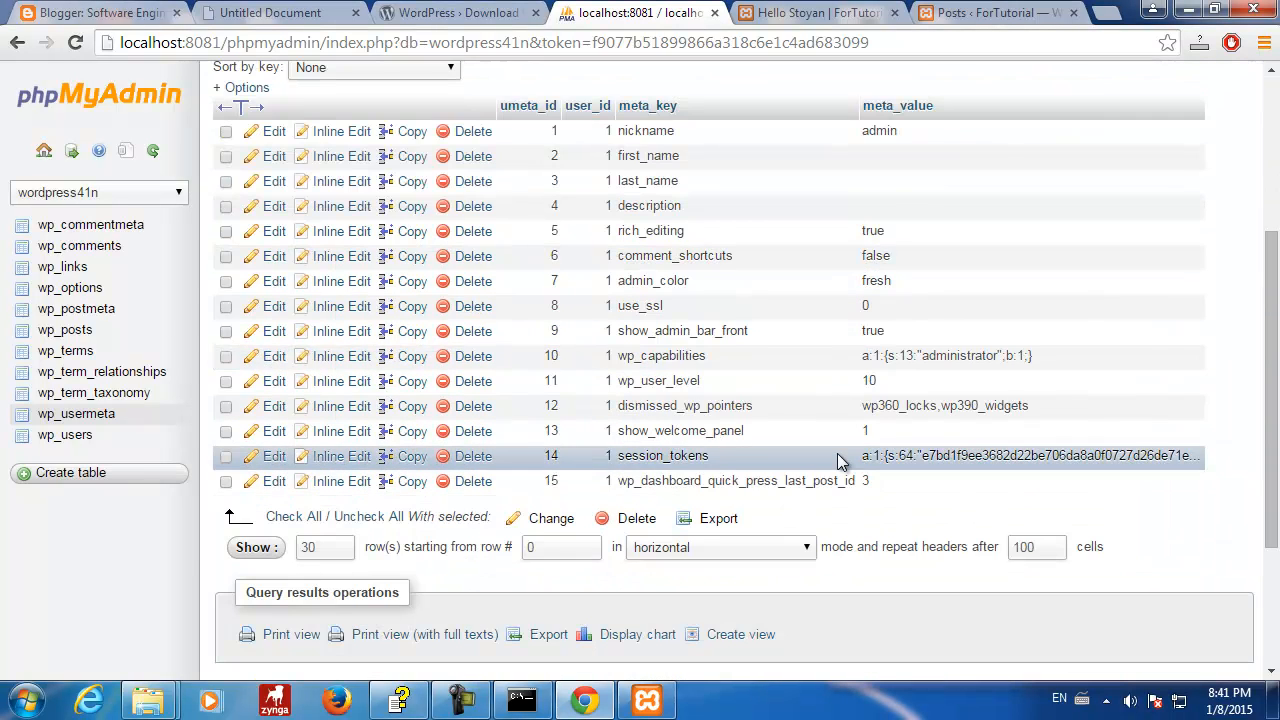
scroll(837, 453, "up", 1)
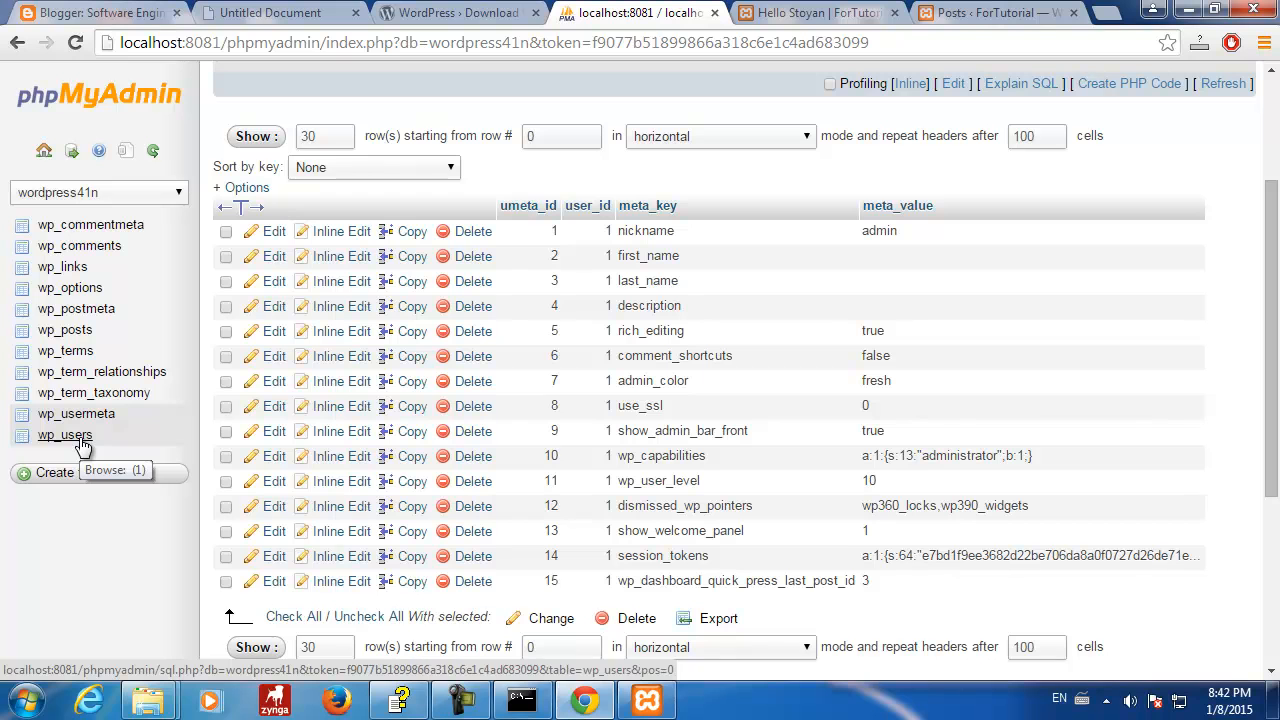
- Browse the wp_users and wp_posts tables, then switch to the Hello Stoyan page
left_click(83, 440)
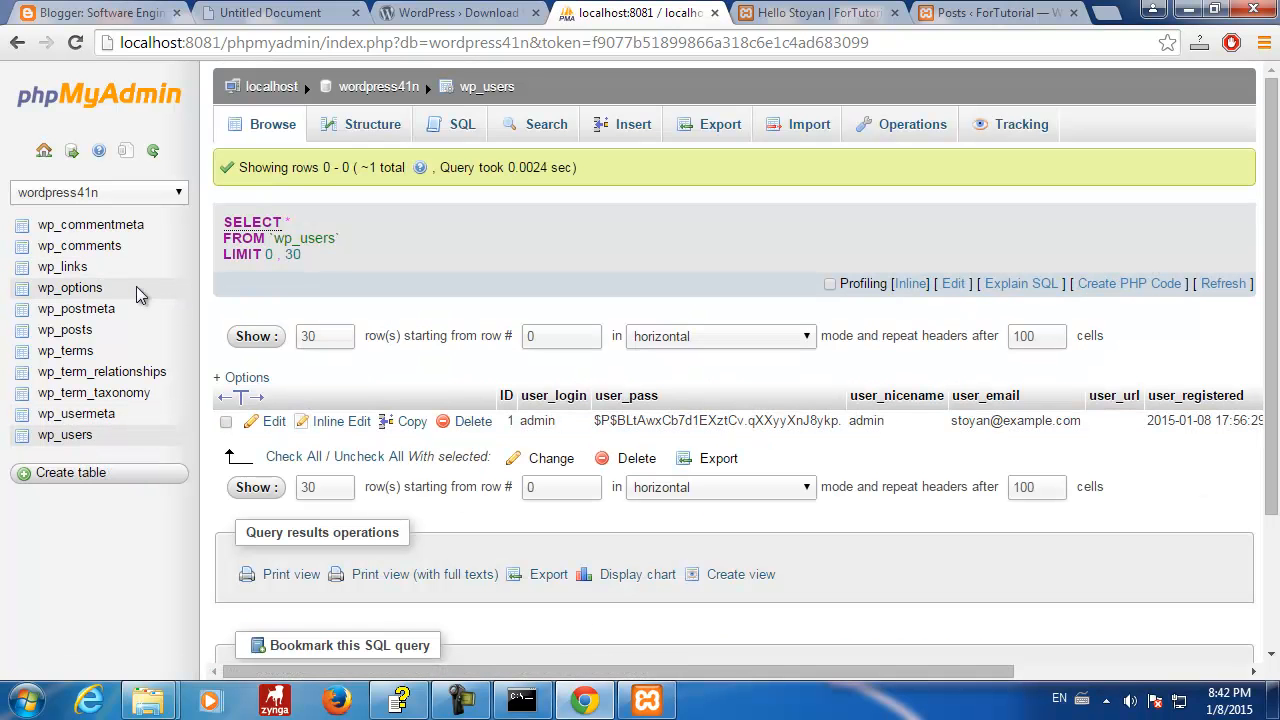
left_click(78, 330)
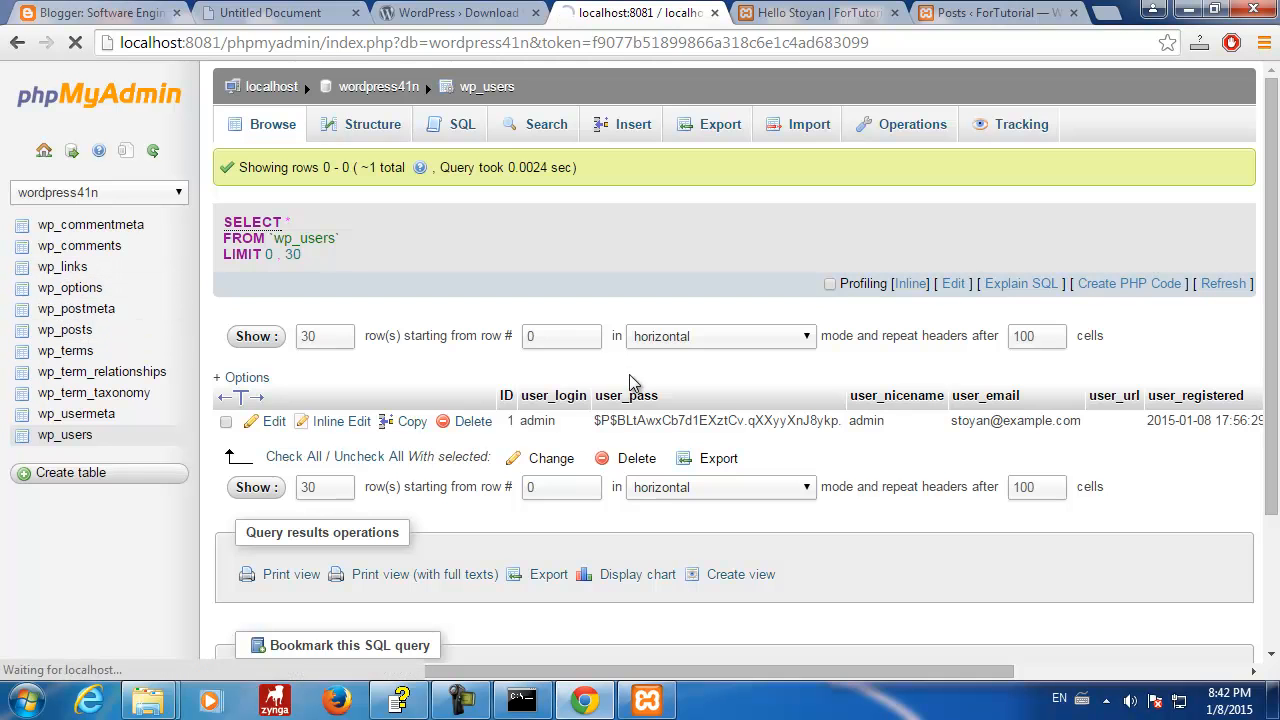
scroll(740, 398, "down", 2)
scroll(740, 398, "up", 2)
left_click(800, 14)
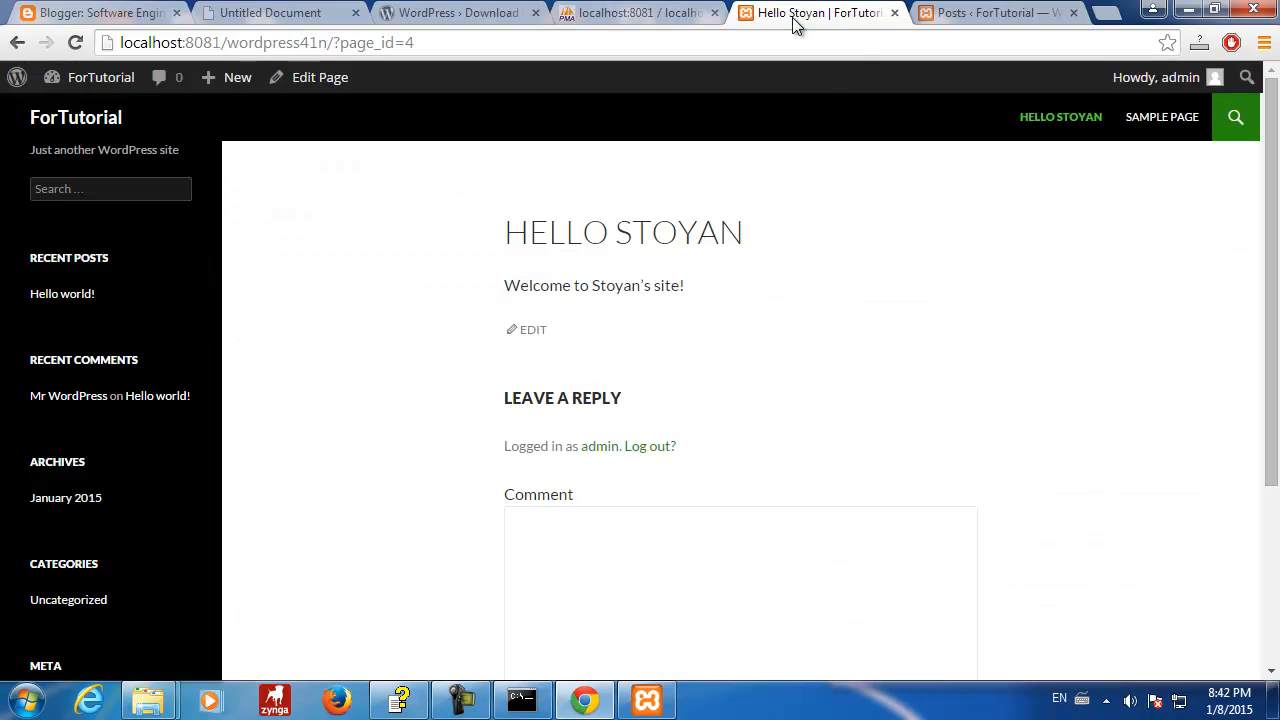
- Go to the WordPress admin's Installed Plugins list
left_click(993, 12)
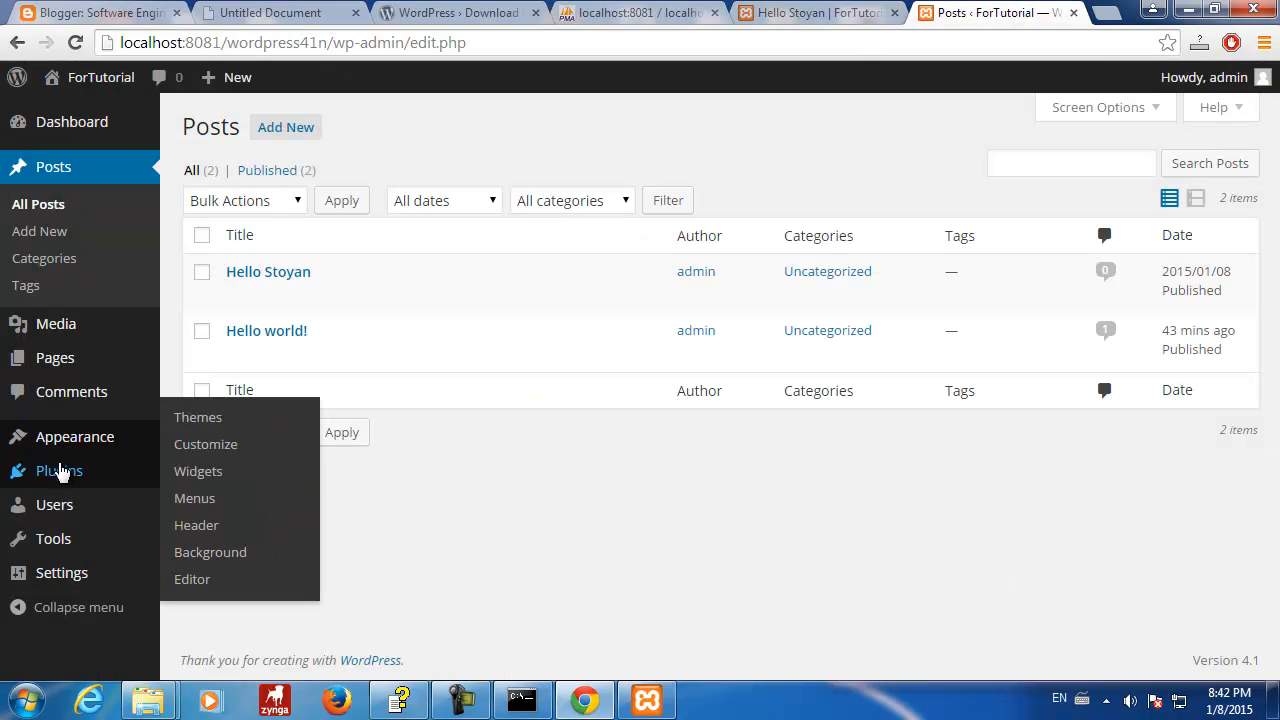
mouse_move(58, 471)
left_click(251, 473)
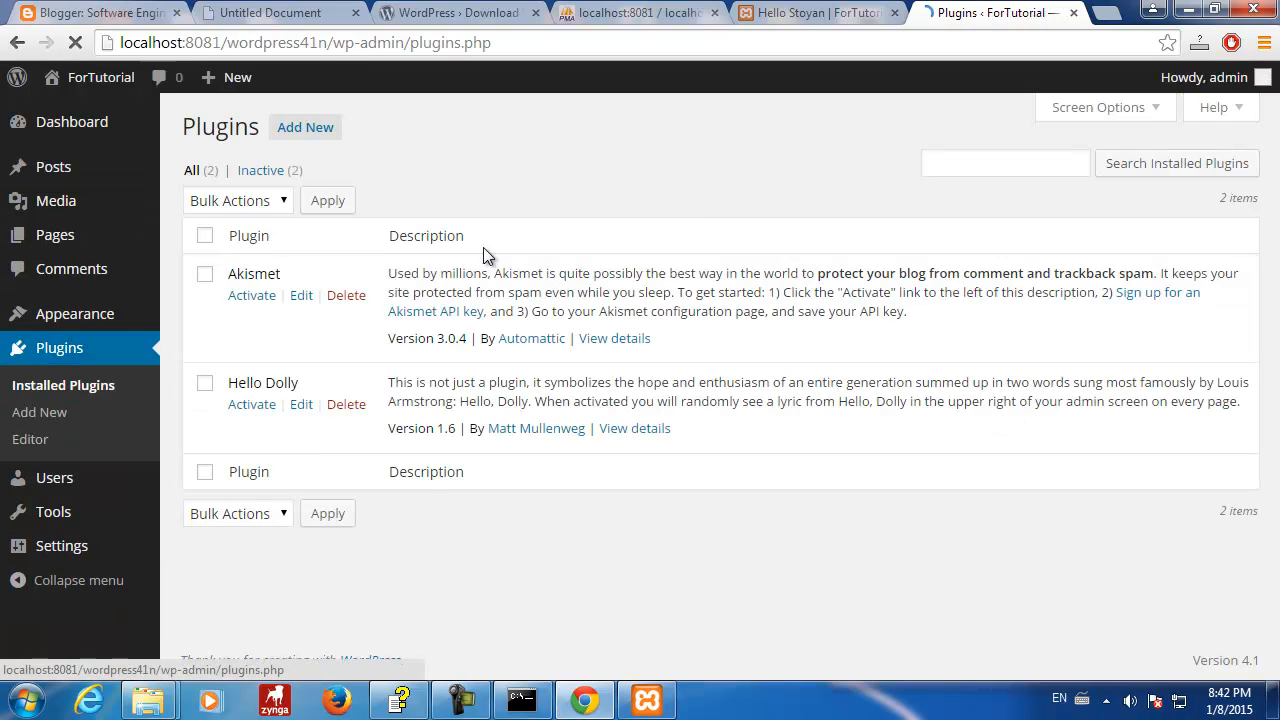
- Search installed plugins for 'woocommerce', find none, and go to Add New
left_click(994, 158)
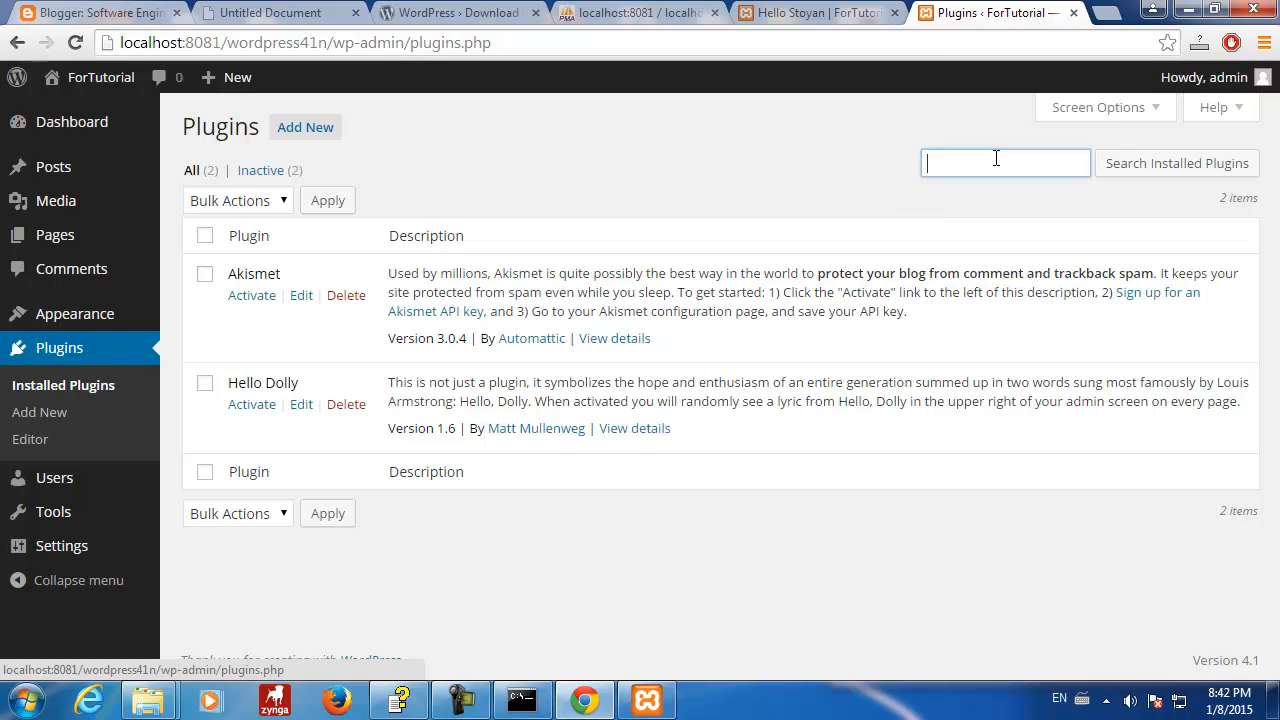
type("woocomerce")
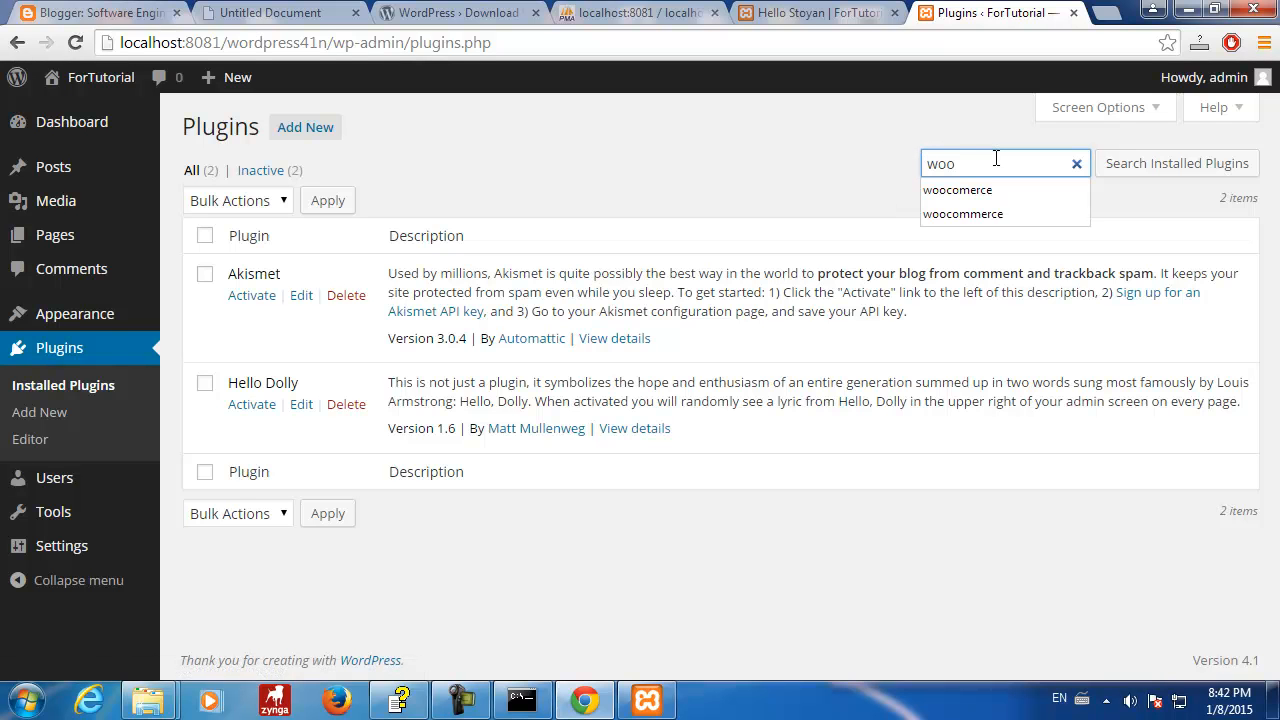
left_click(984, 212)
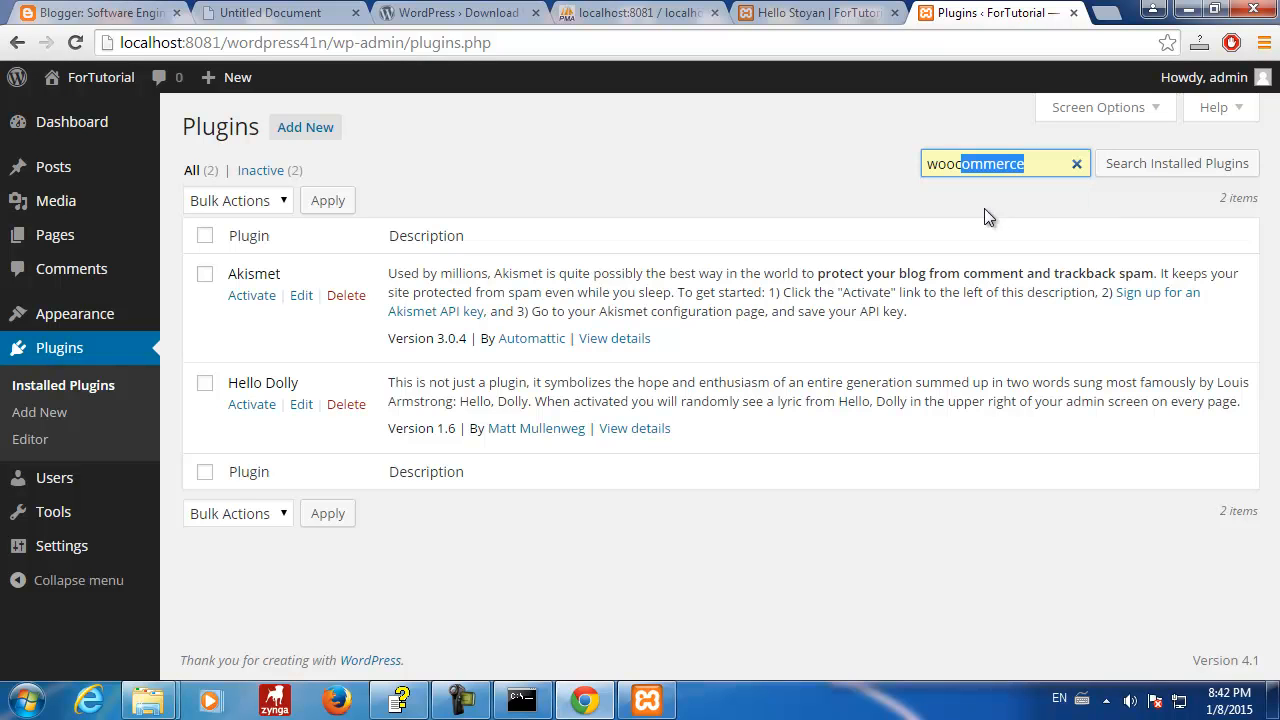
left_click(1177, 163)
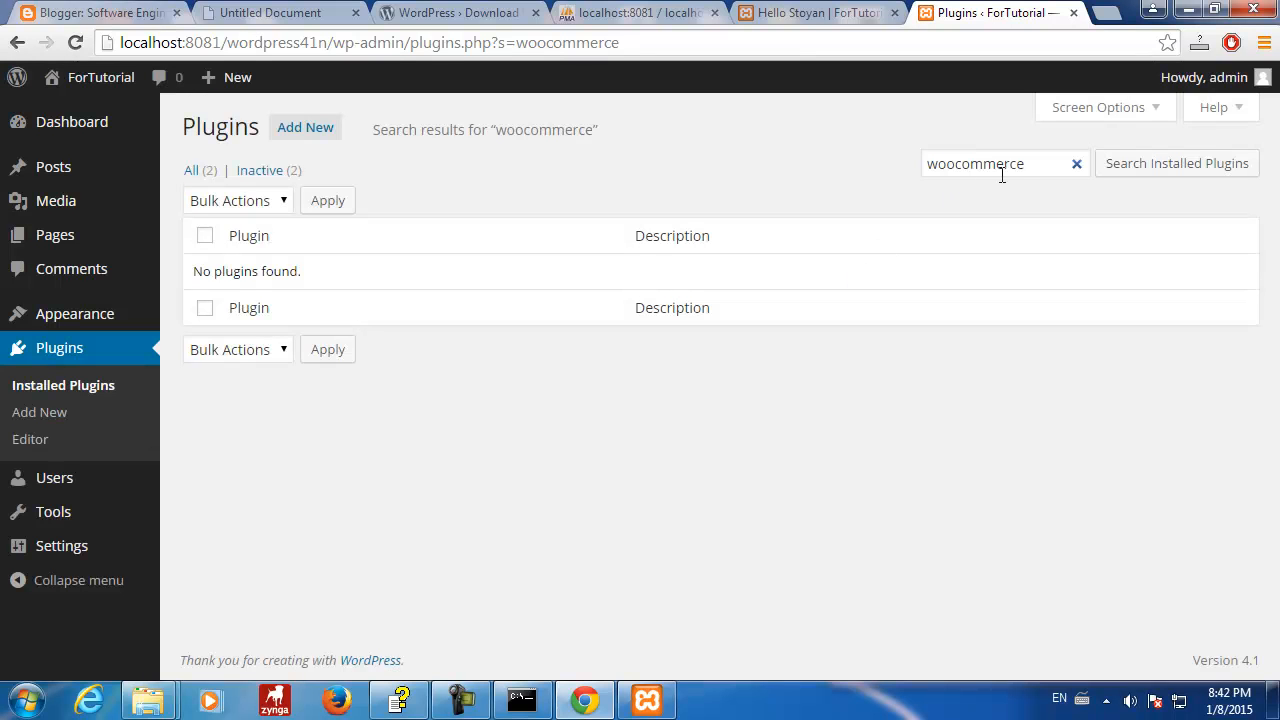
left_click(1032, 168)
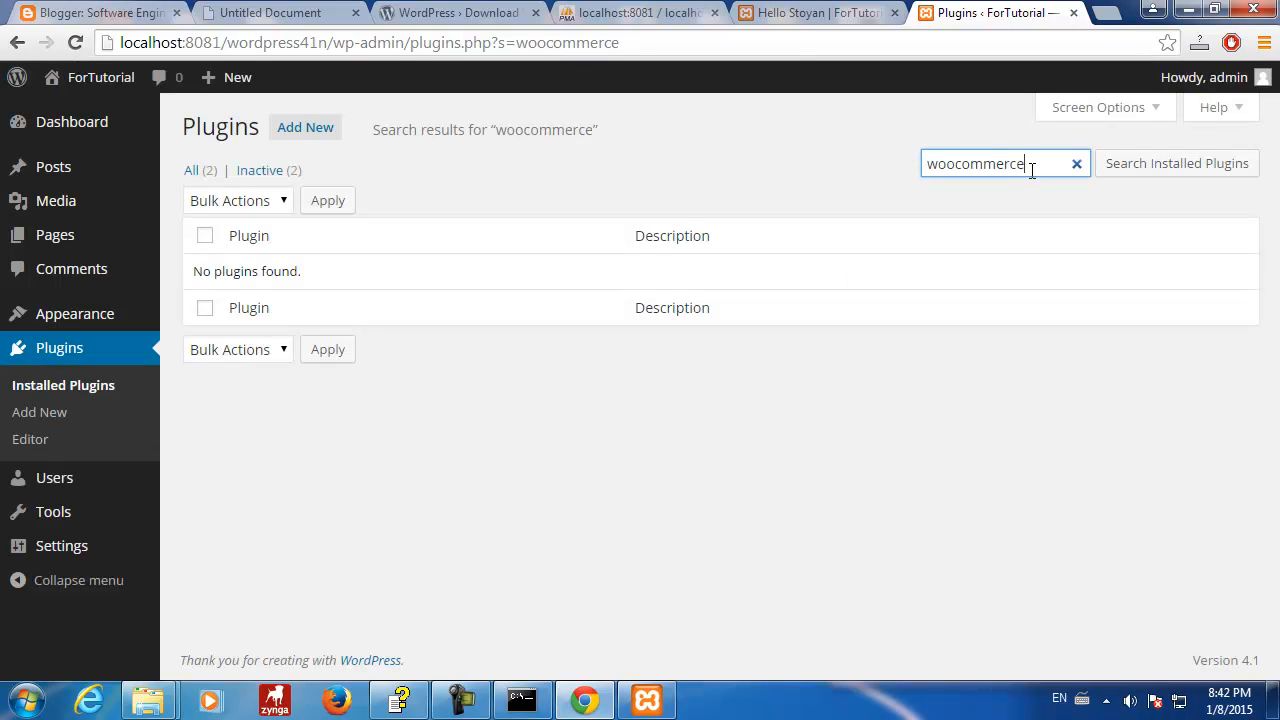
double_click(1032, 165)
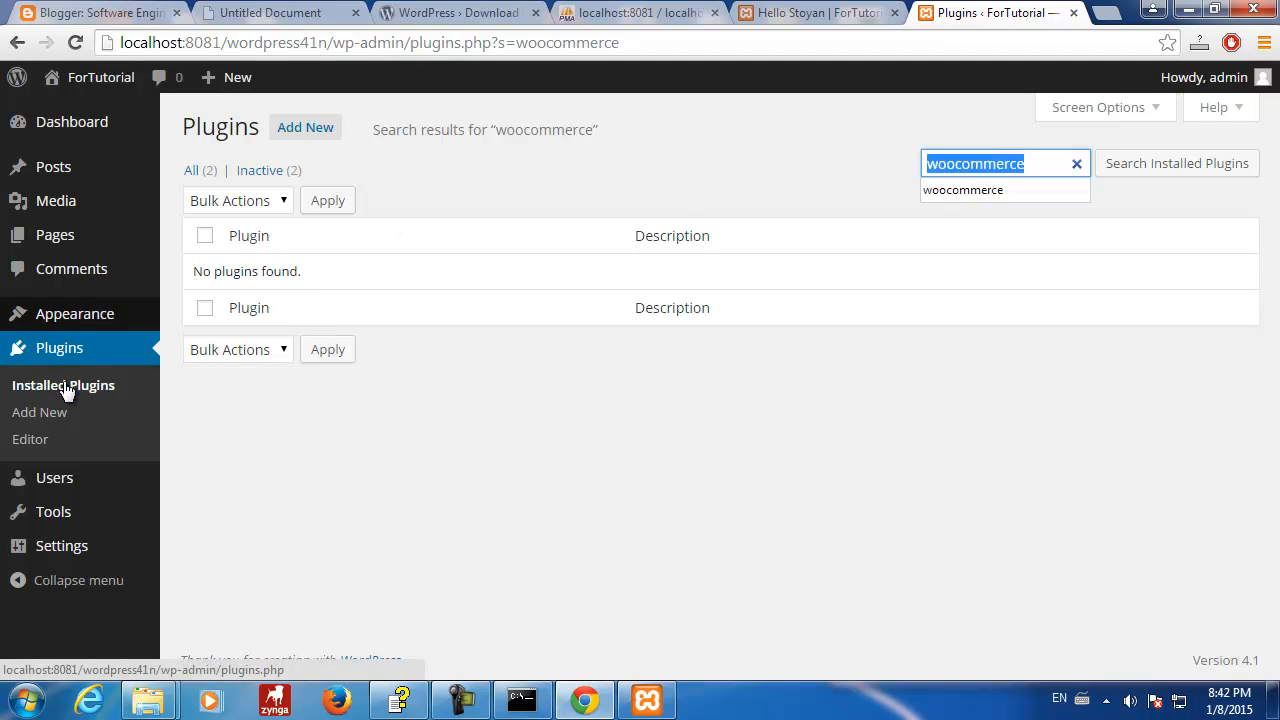
left_click(303, 130)
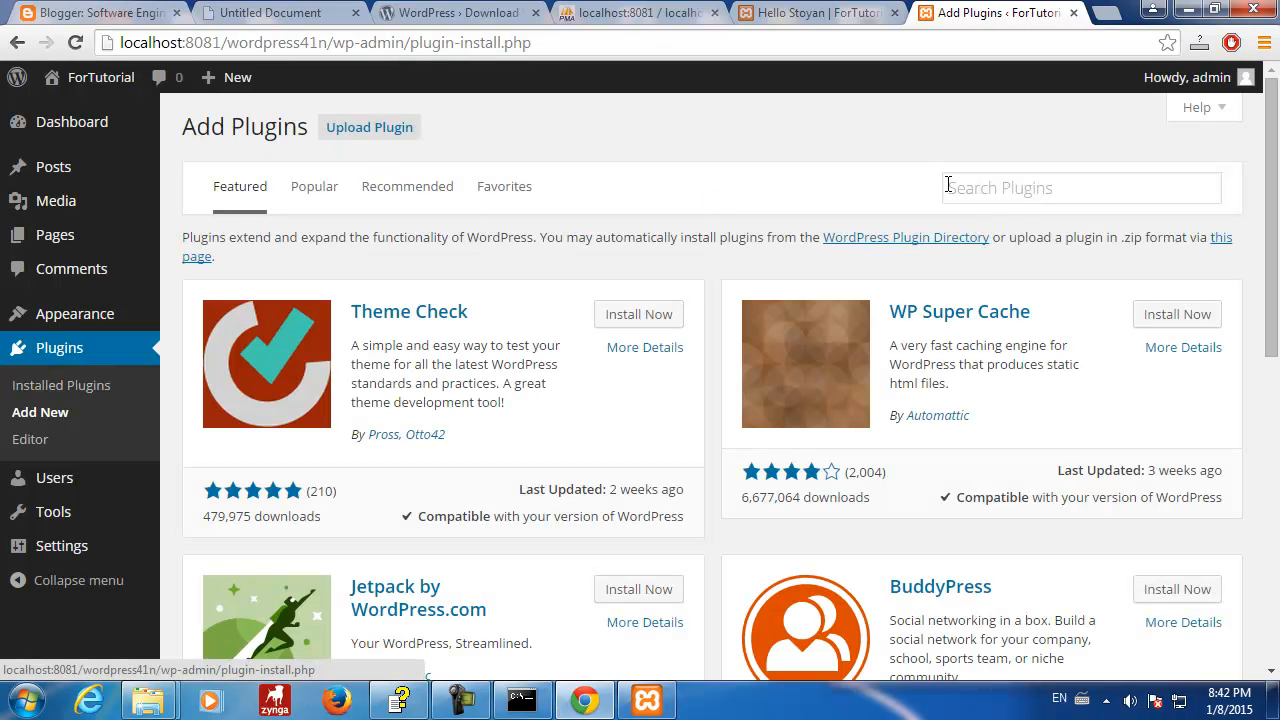
- Search the plugin directory for 'woocommerce'
left_click(1030, 195)
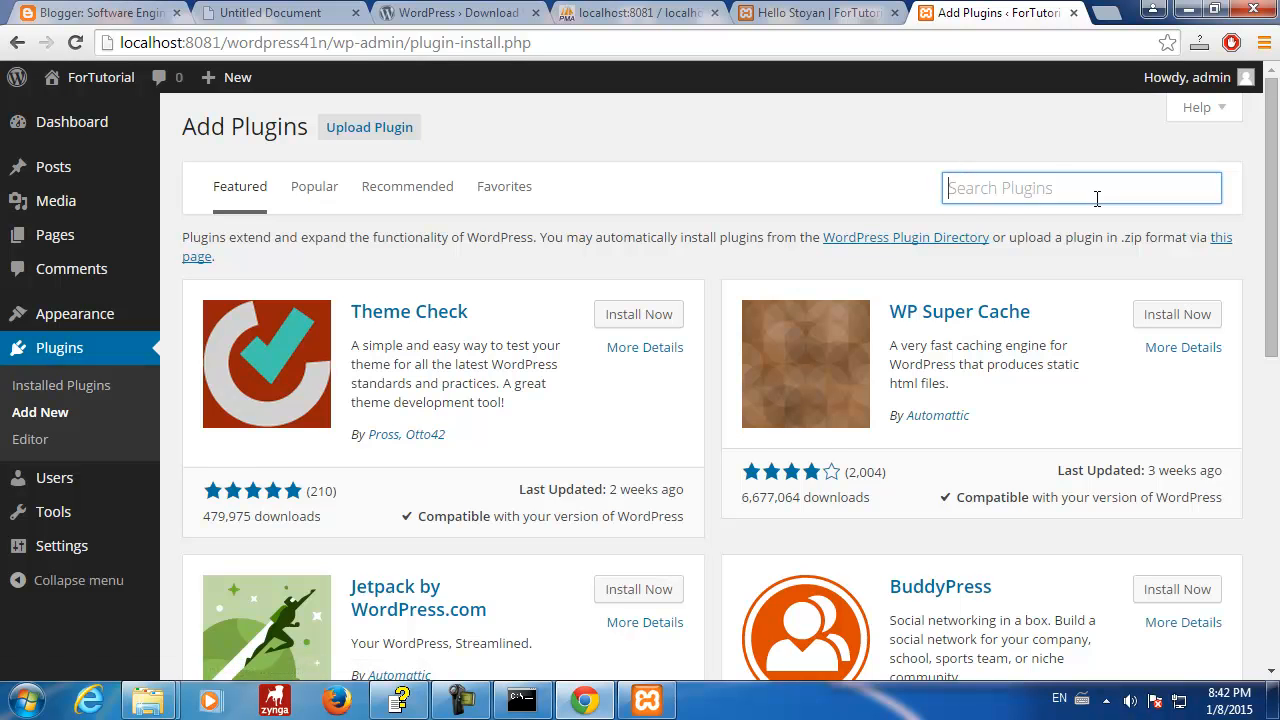
type("woo")
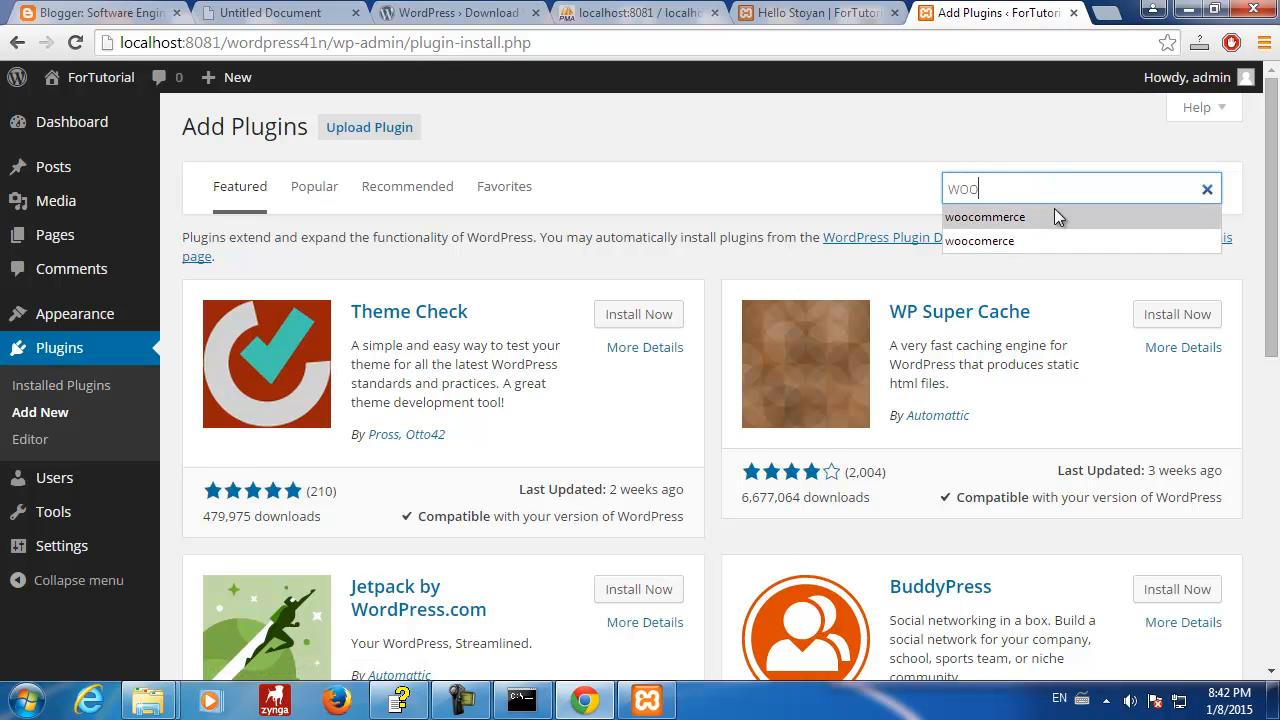
left_click(1054, 213)
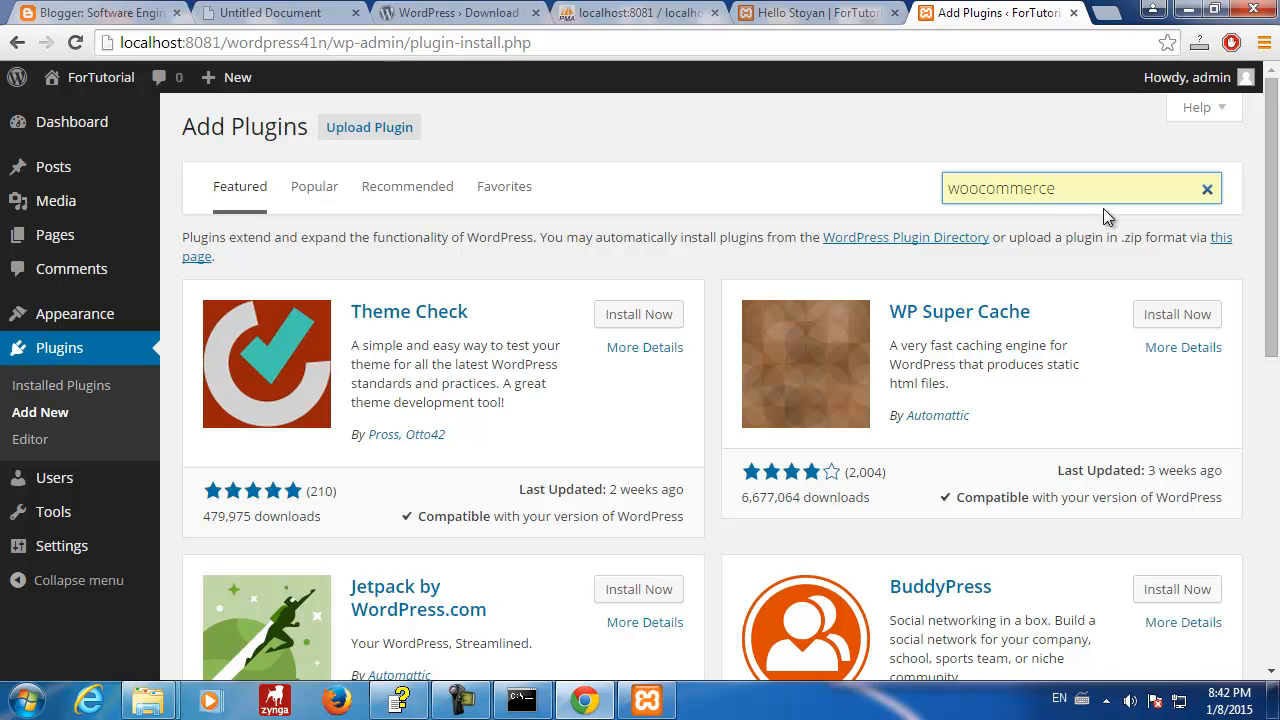
key("Return")
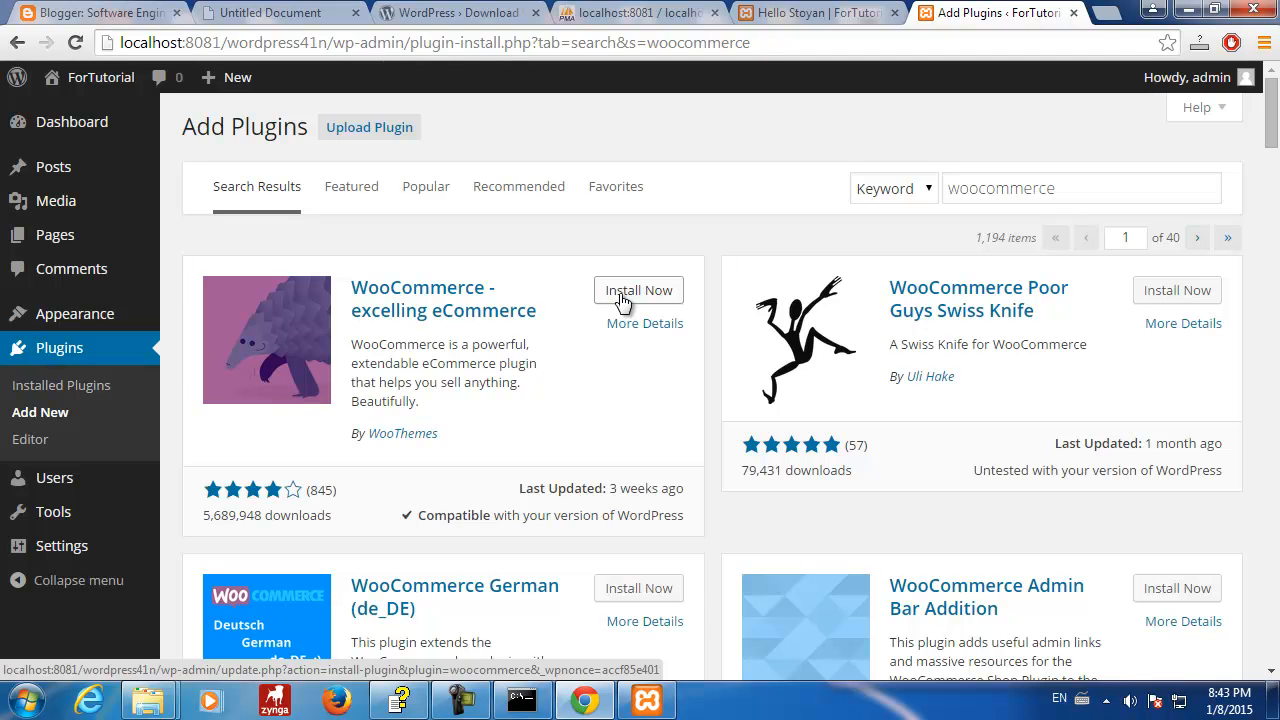
- Install WooCommerce 2.2.10 from the results, then switch back to phpMyAdmin
left_click(660, 13)
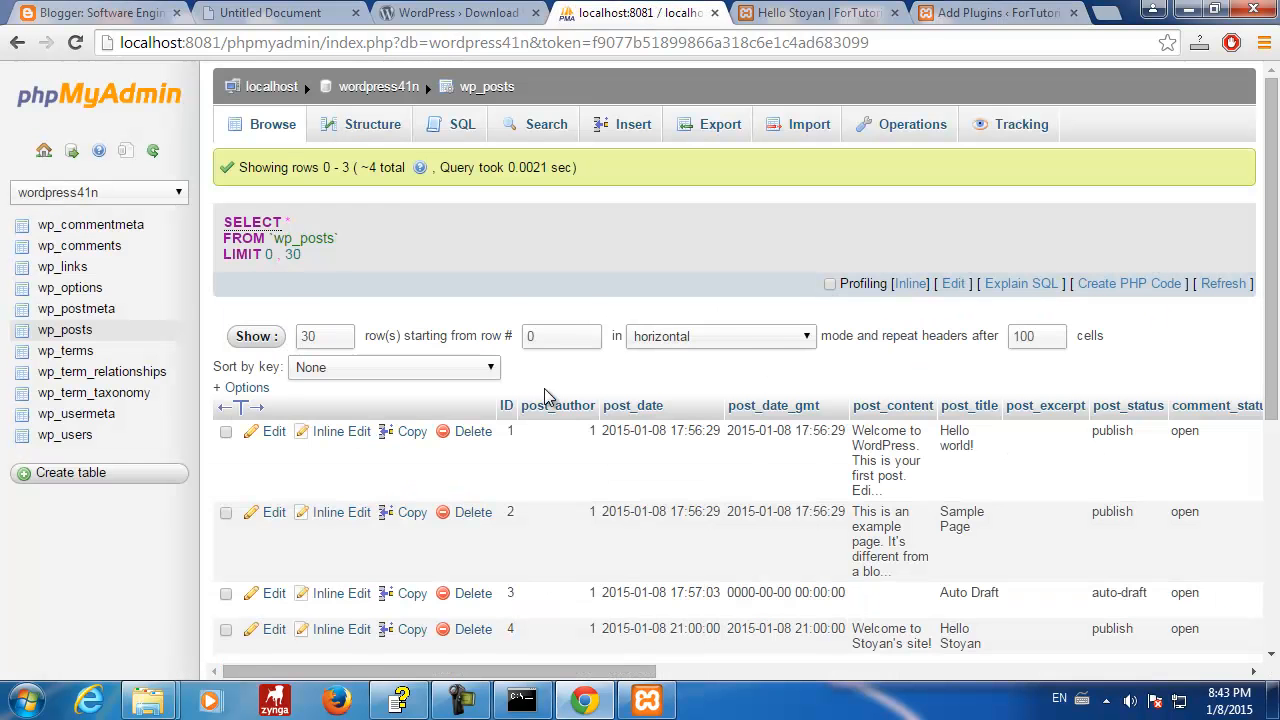
scroll(544, 390, "down", 2)
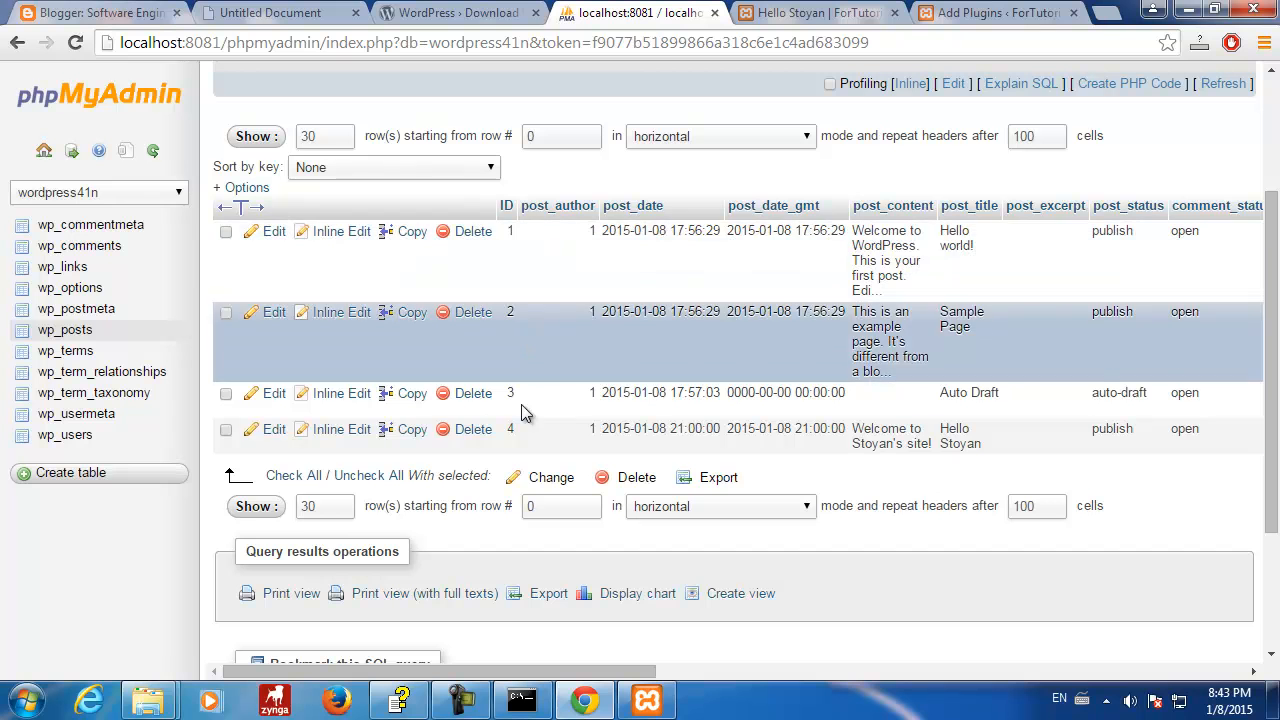
left_click(845, 14)
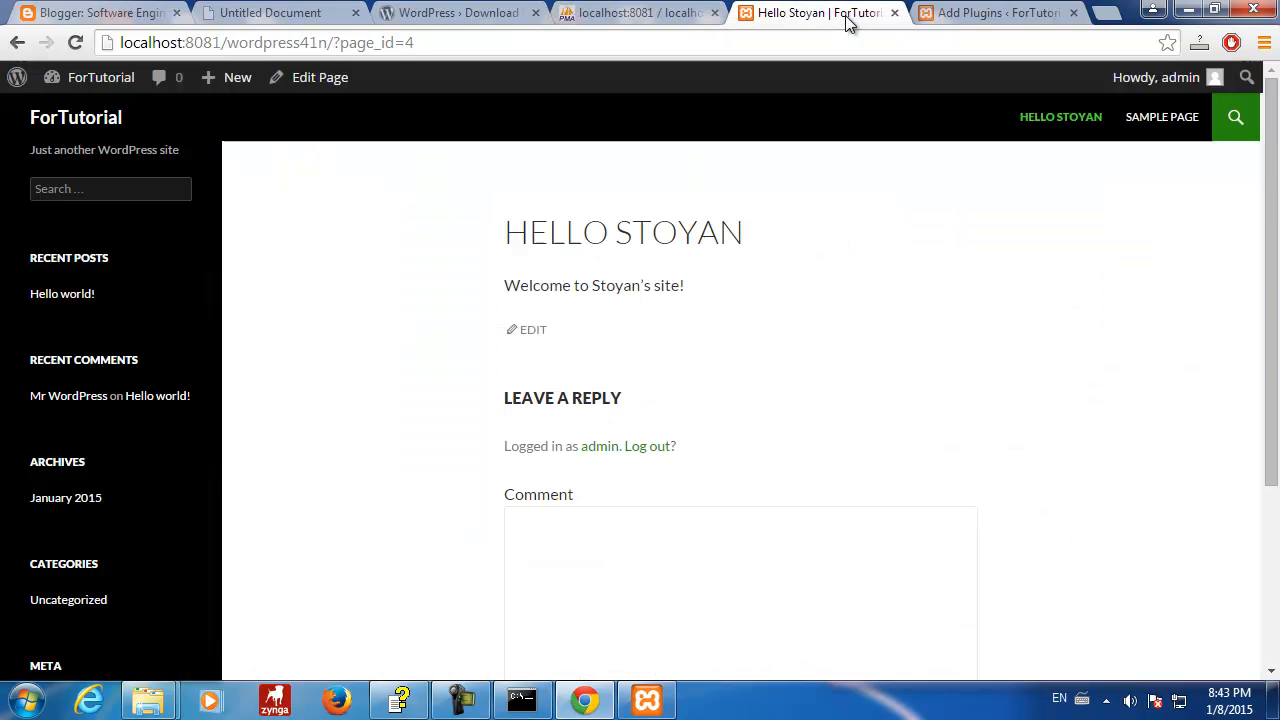
left_click(966, 14)
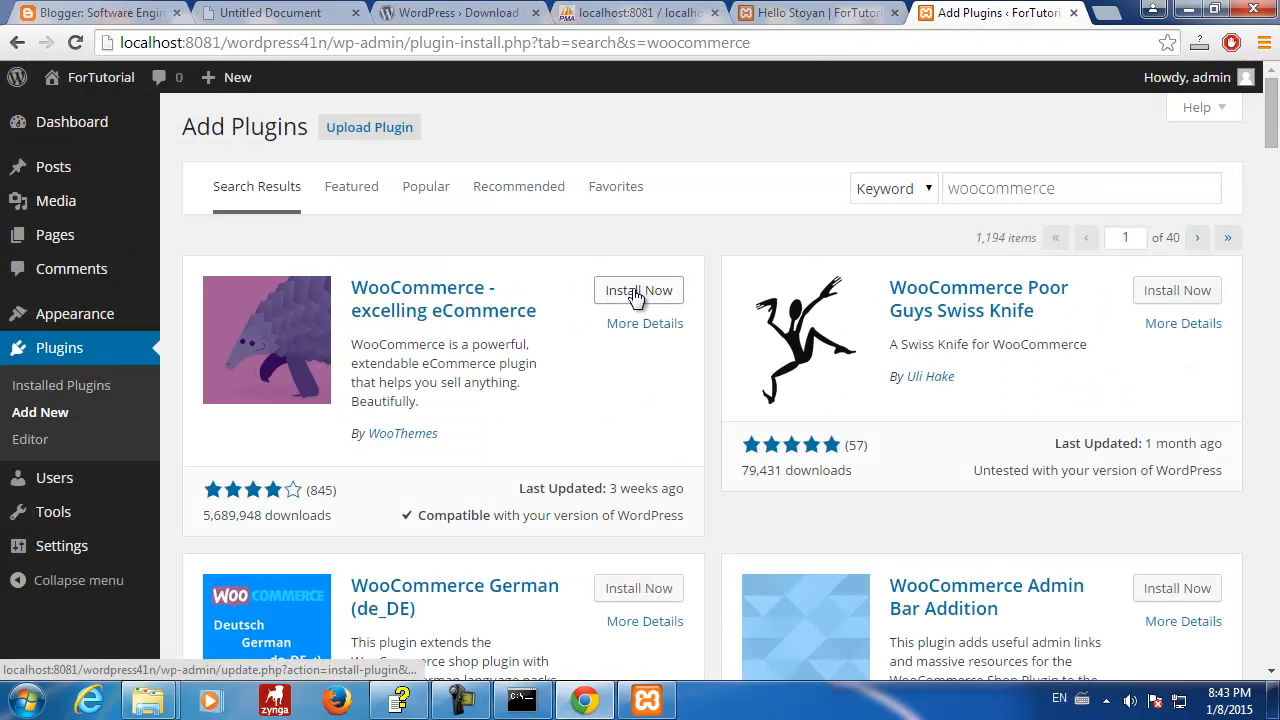
left_click(636, 293)
left_click(684, 168)
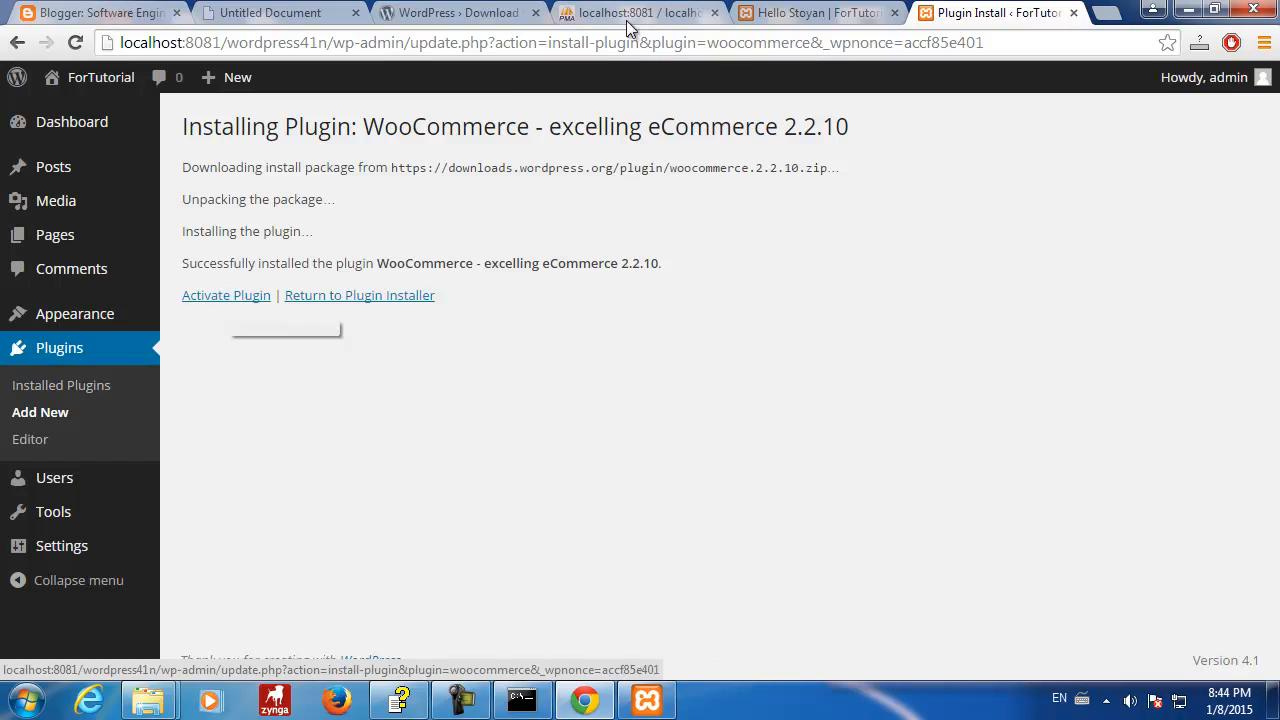
left_click(625, 13)
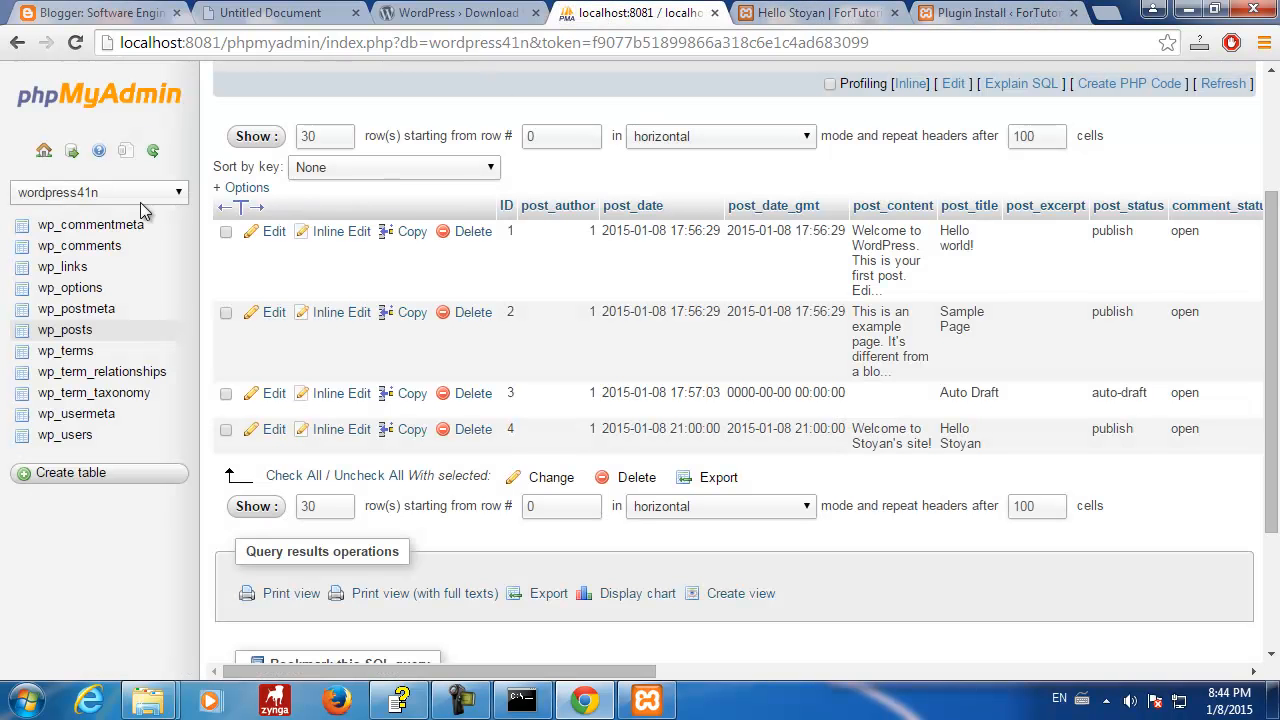
- Browse wp_options to its last page and back to the first, then return to Plugin Install
left_click(80, 288)
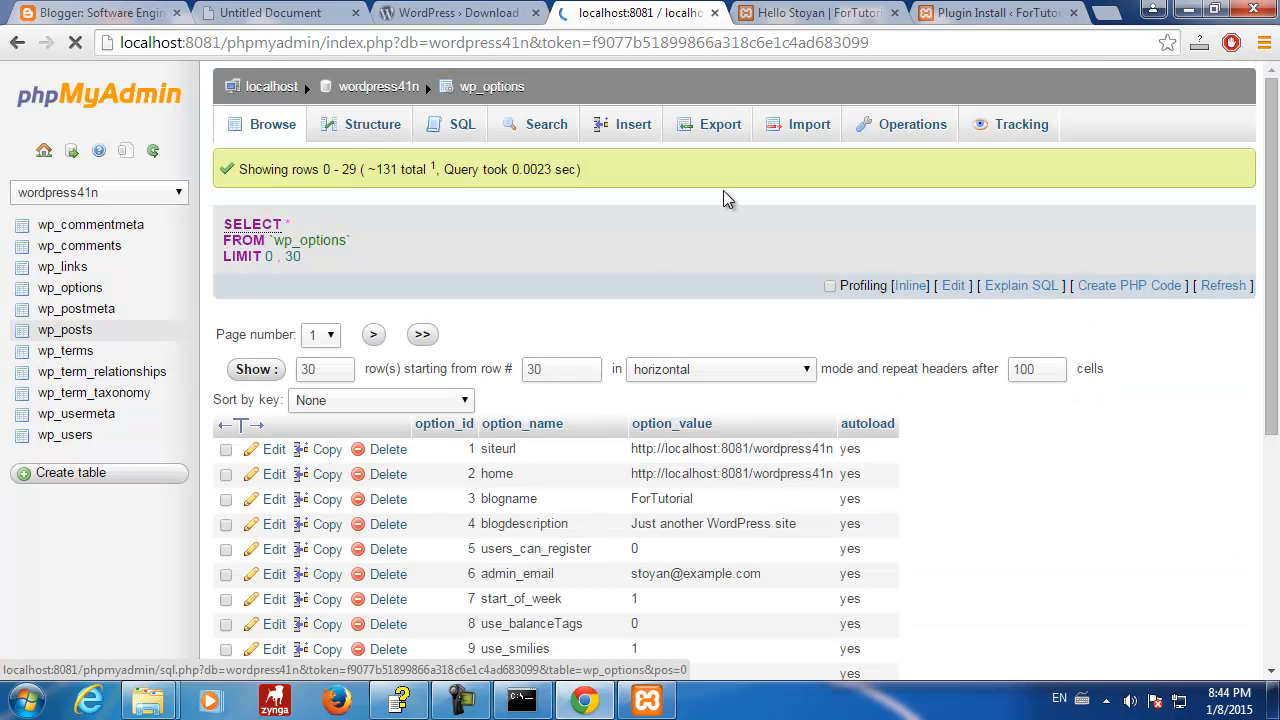
scroll(1150, 450, "down", 9)
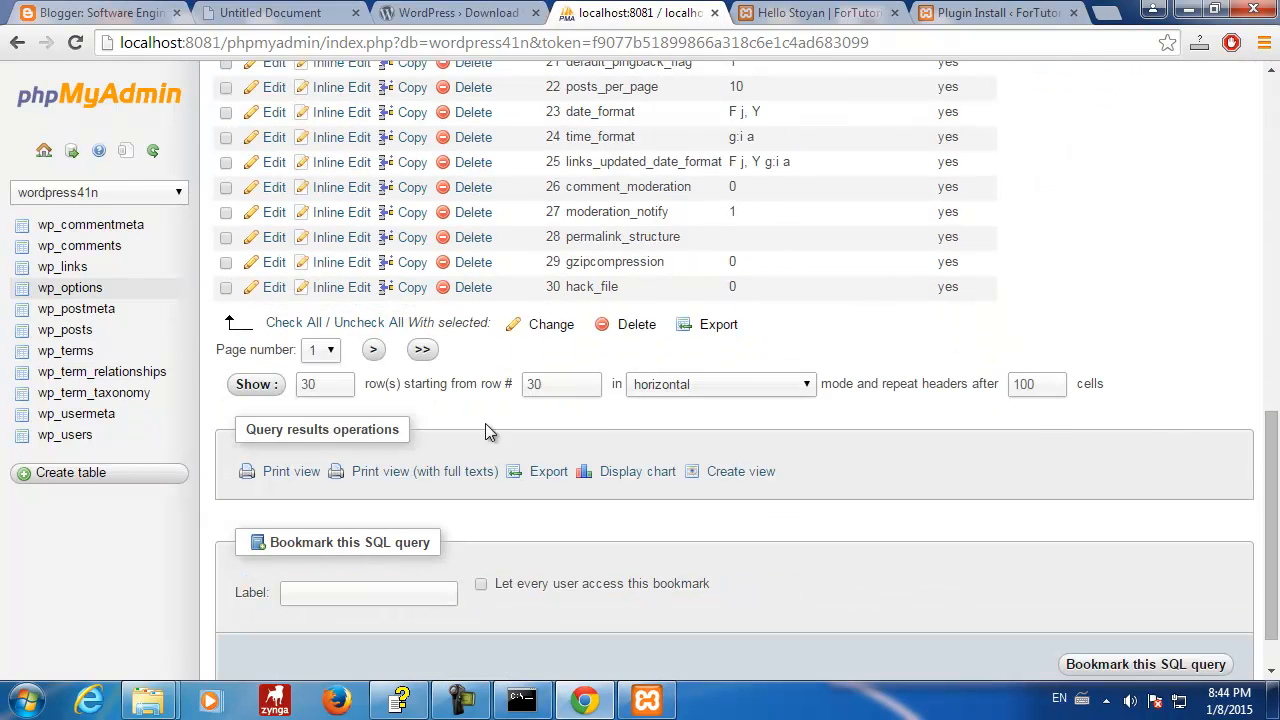
left_click(422, 349)
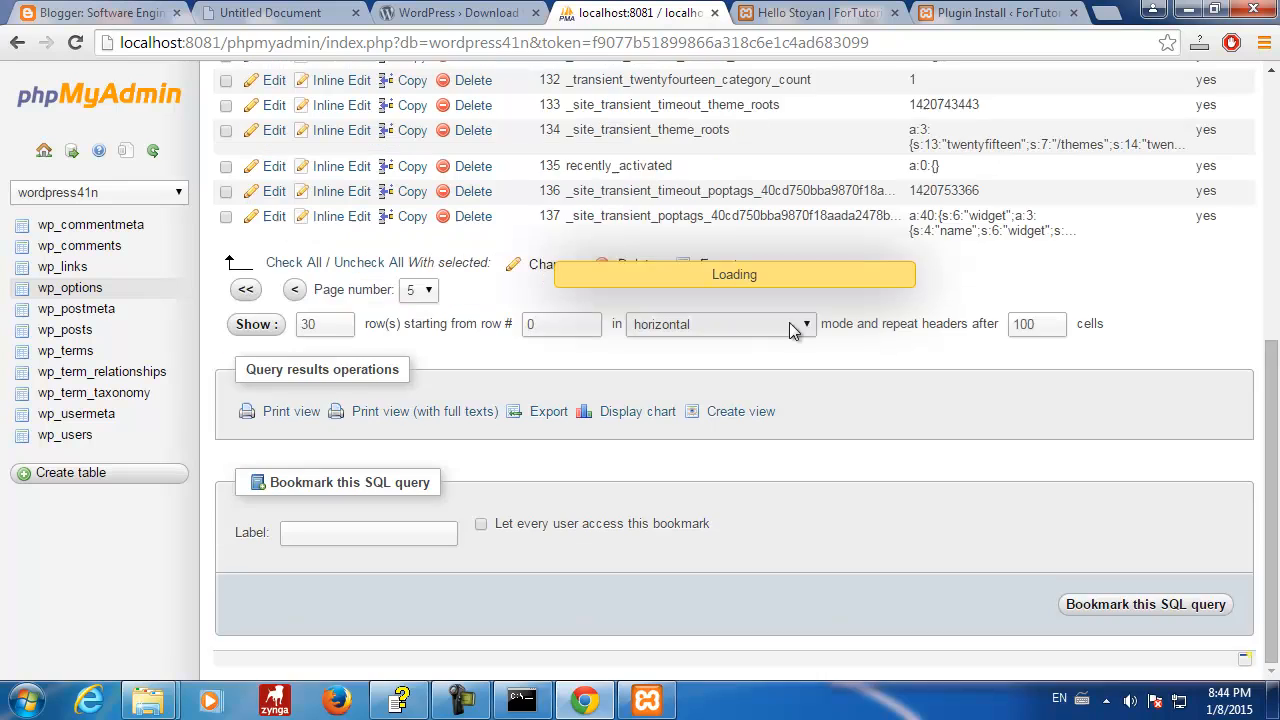
scroll(783, 315, "up", 3)
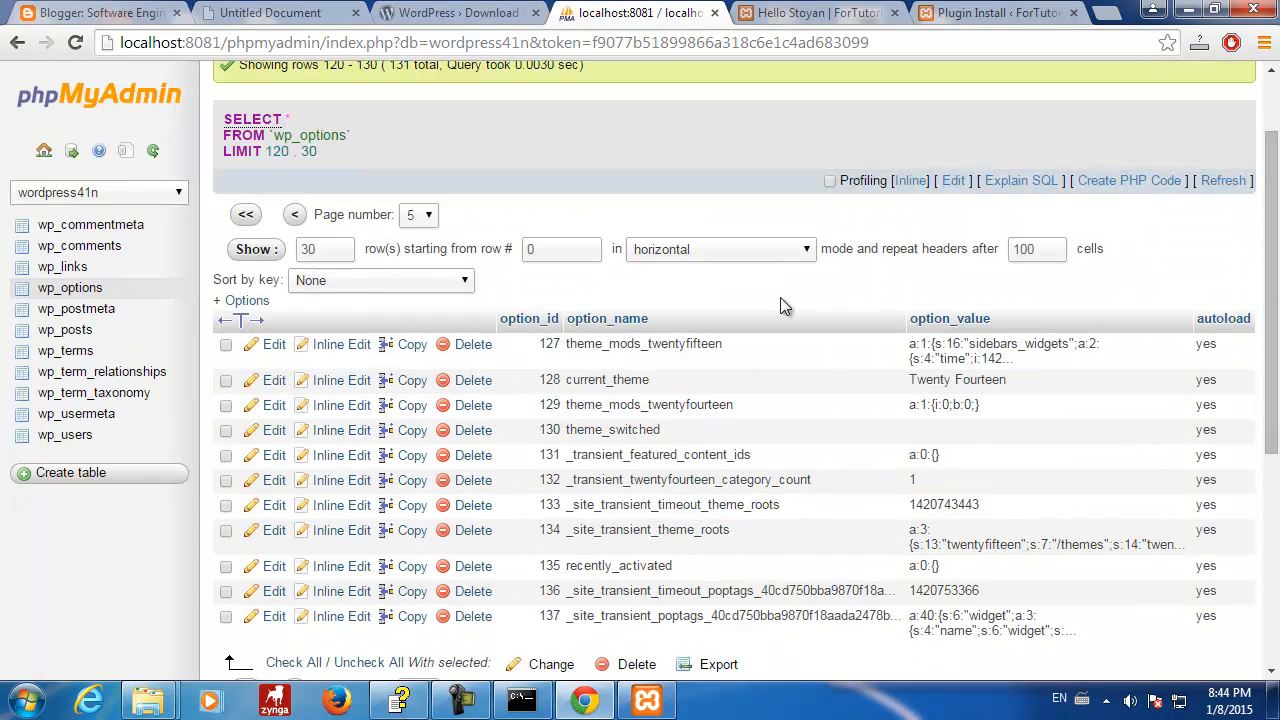
scroll(783, 305, "down", 1)
scroll(772, 340, "up", 3)
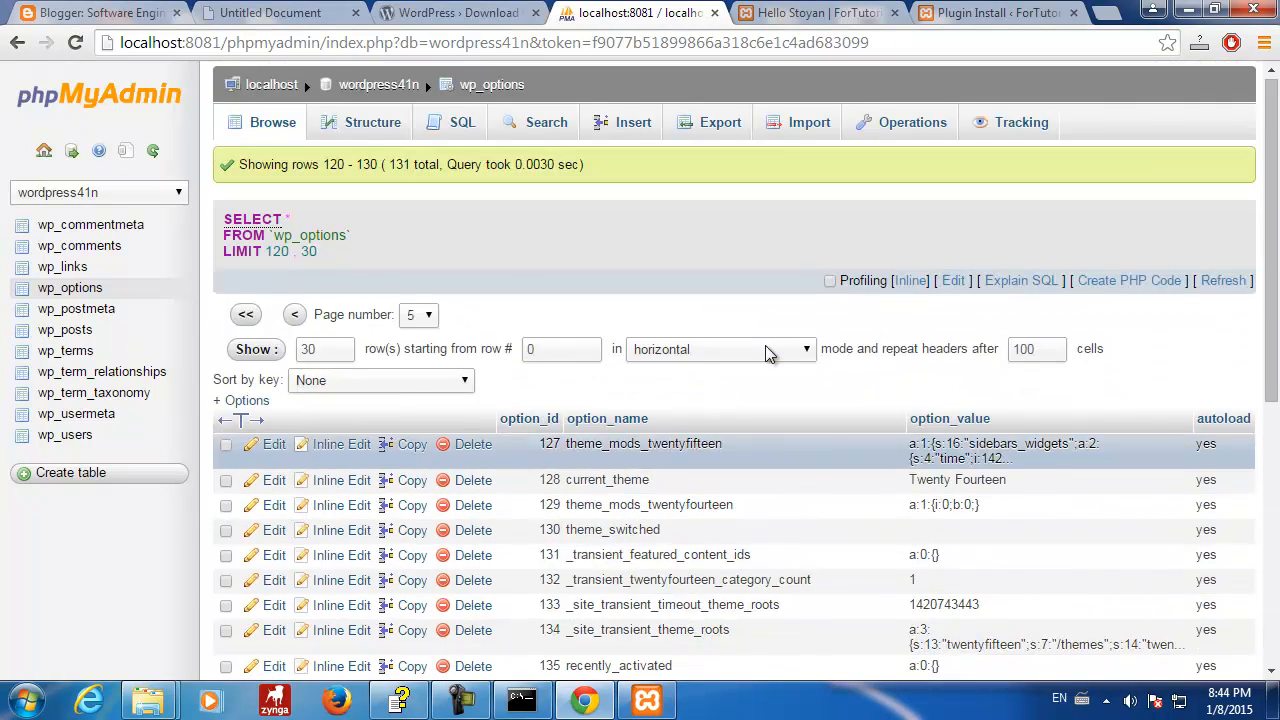
scroll(768, 350, "down", 2)
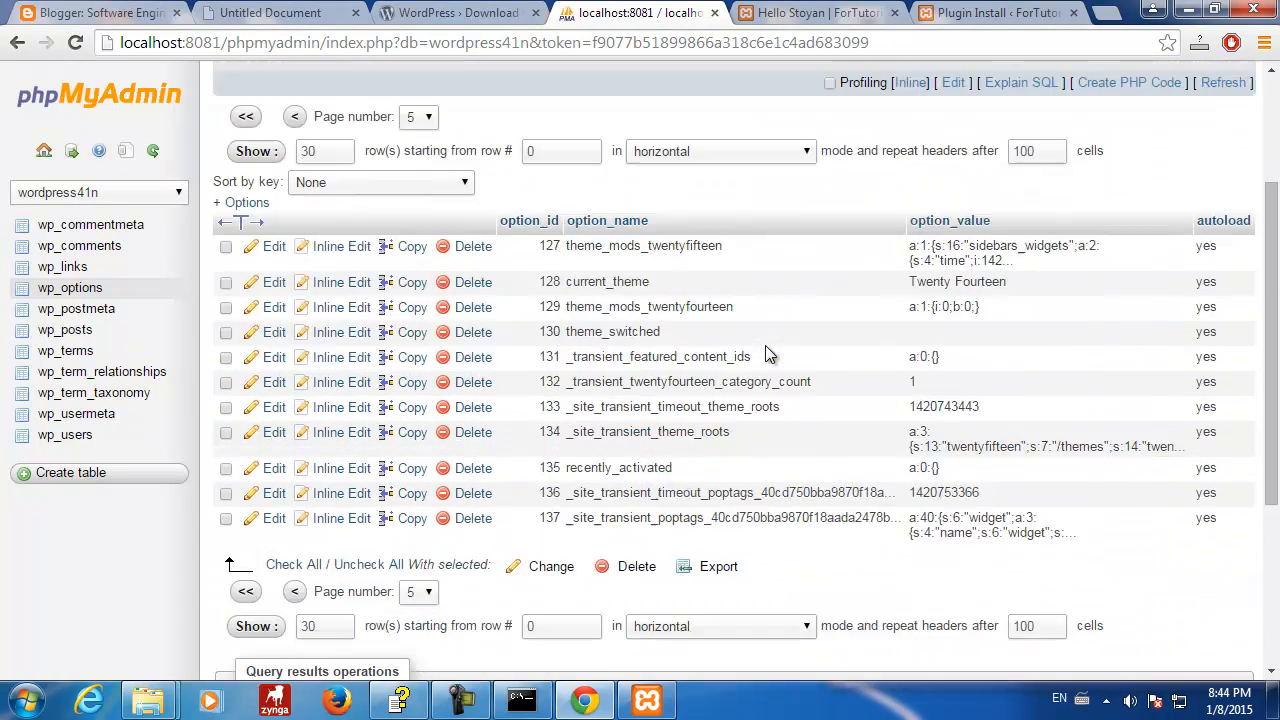
left_click(246, 591)
left_click(955, 14)
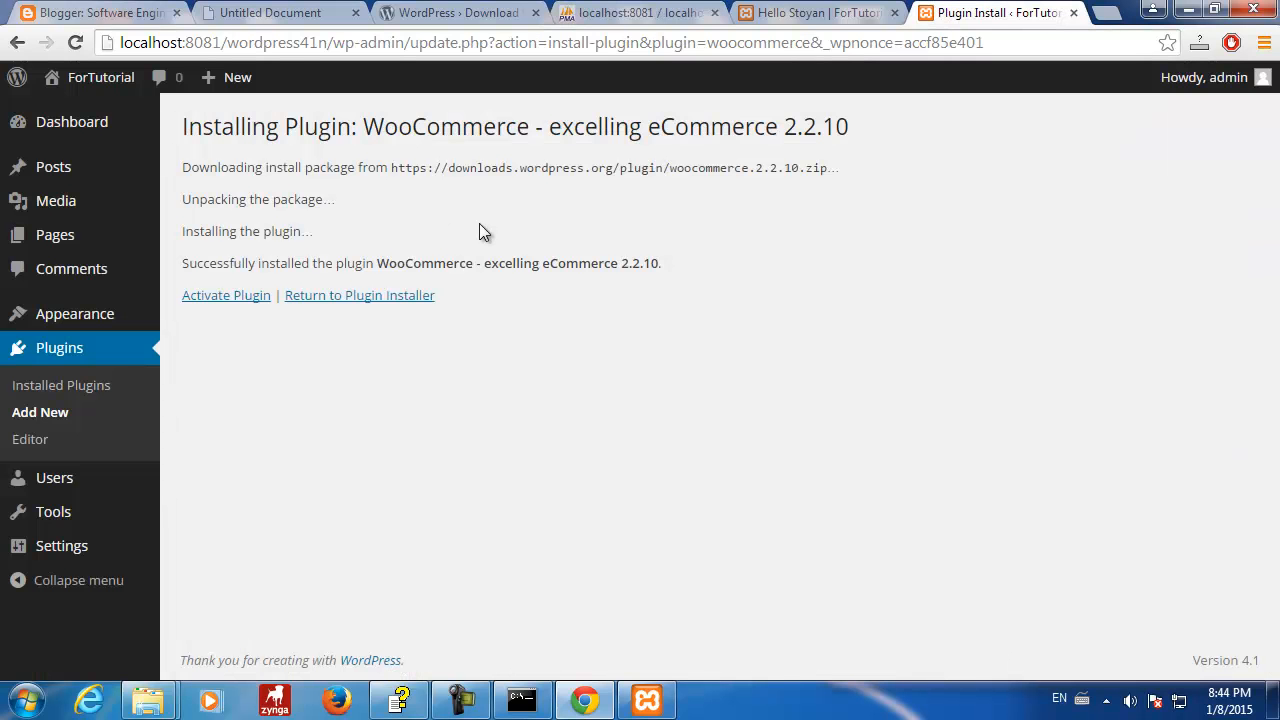
- Activate the newly installed WooCommerce plugin from the install-success page
left_click(228, 296)
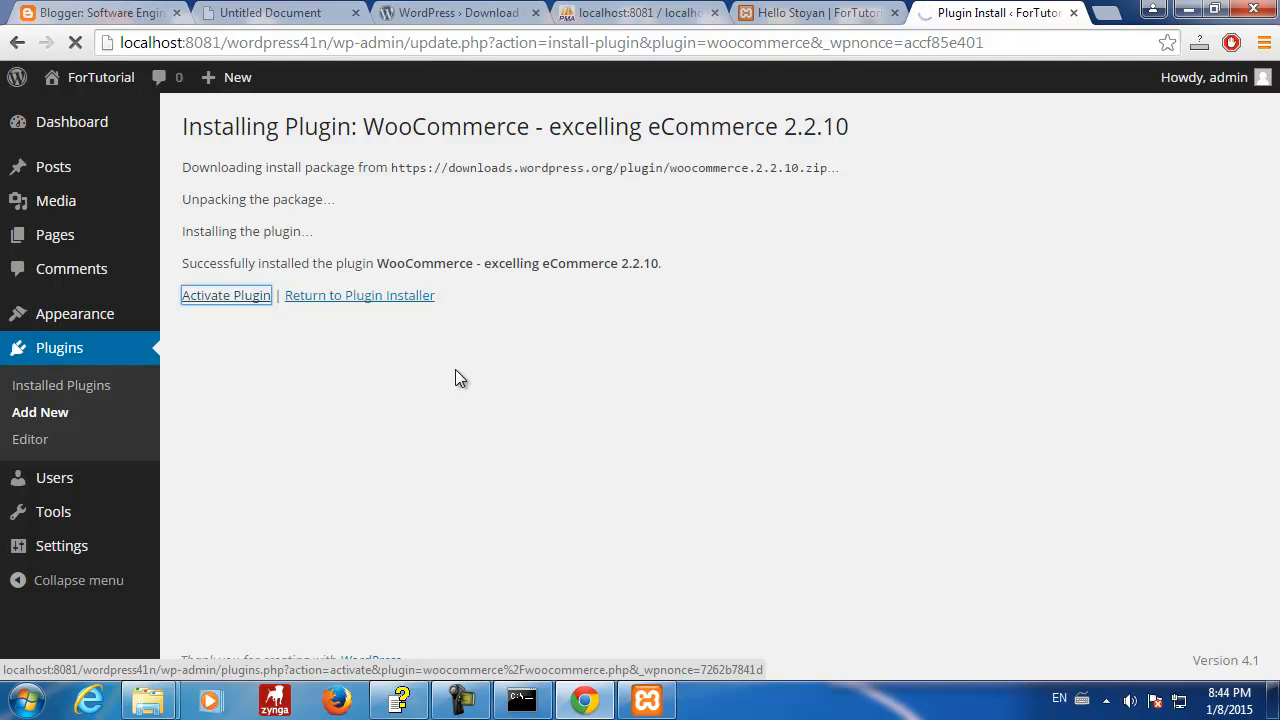
- In Explorer, find the new woocommerce folder under wp-content's plugins, then minimize the window
mouse_move(148, 700)
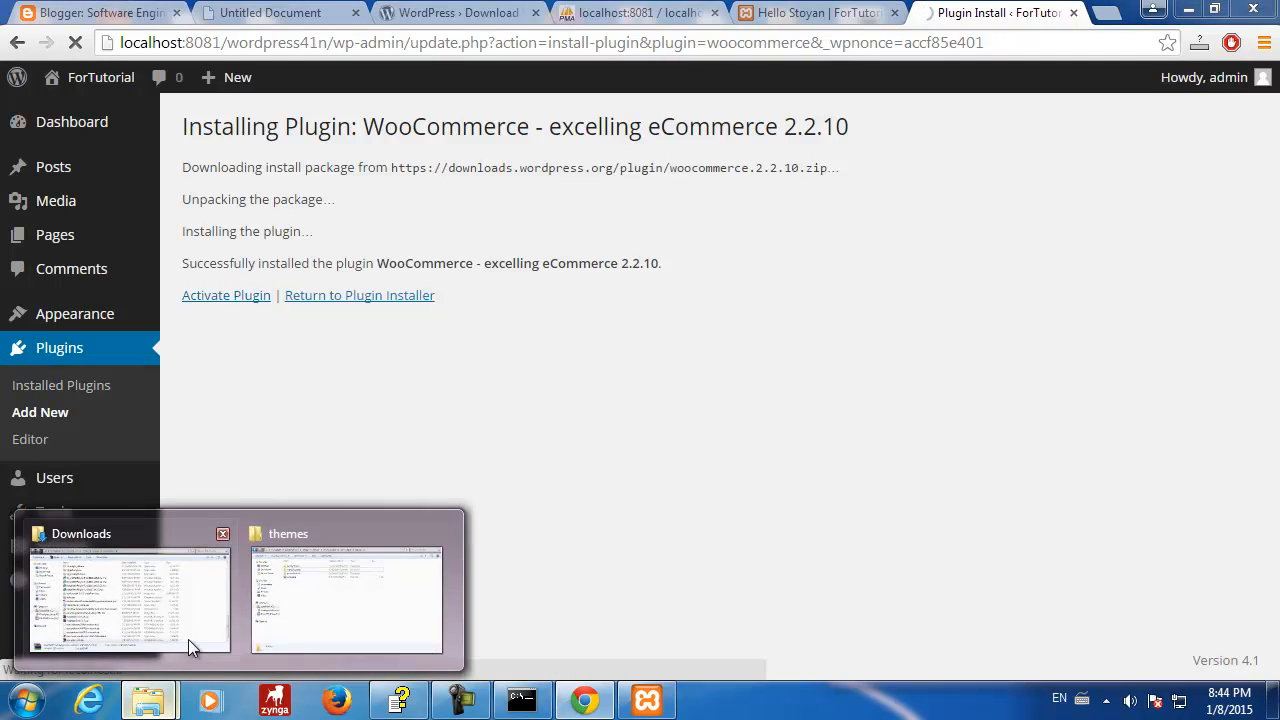
left_click(275, 612)
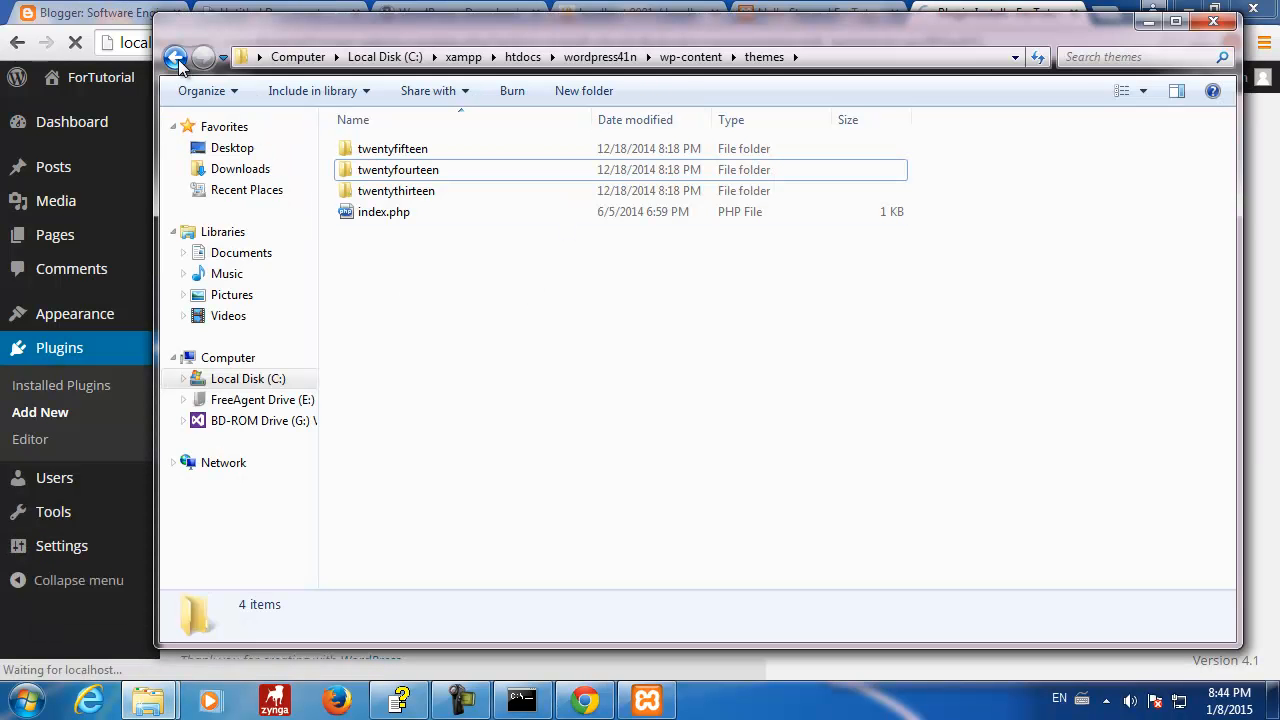
left_click(175, 56)
double_click(386, 149)
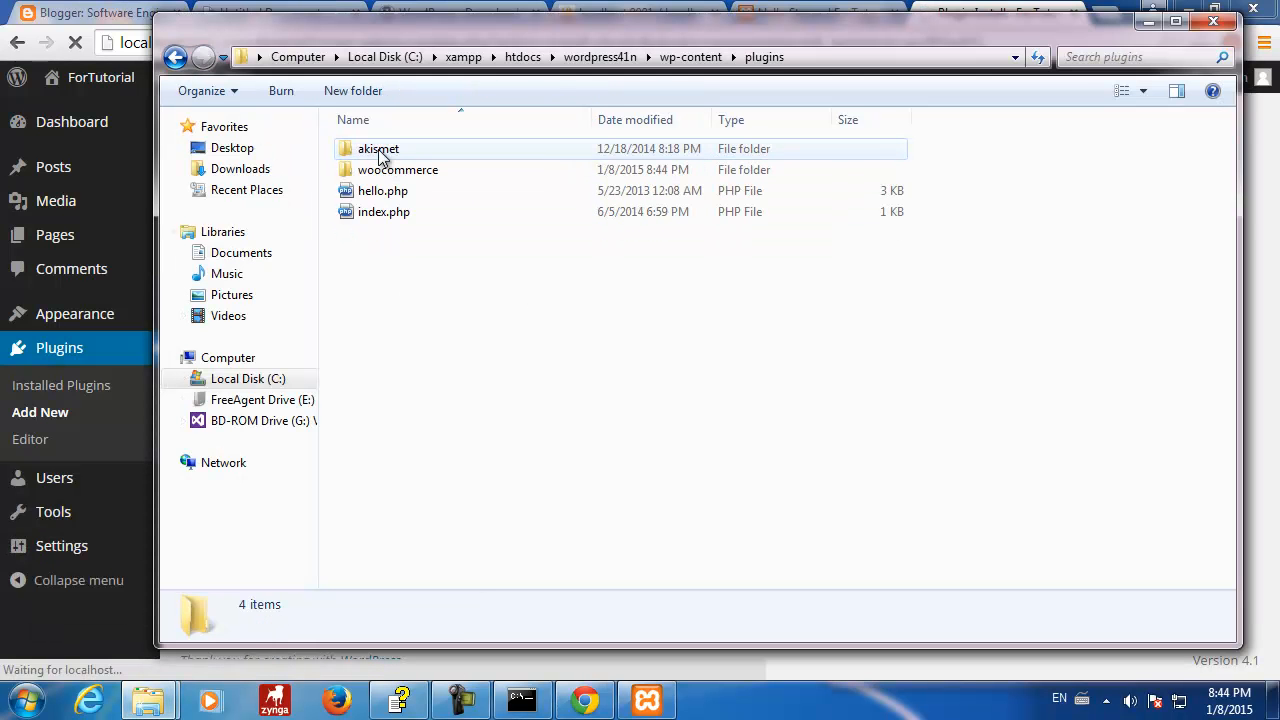
left_click(415, 170)
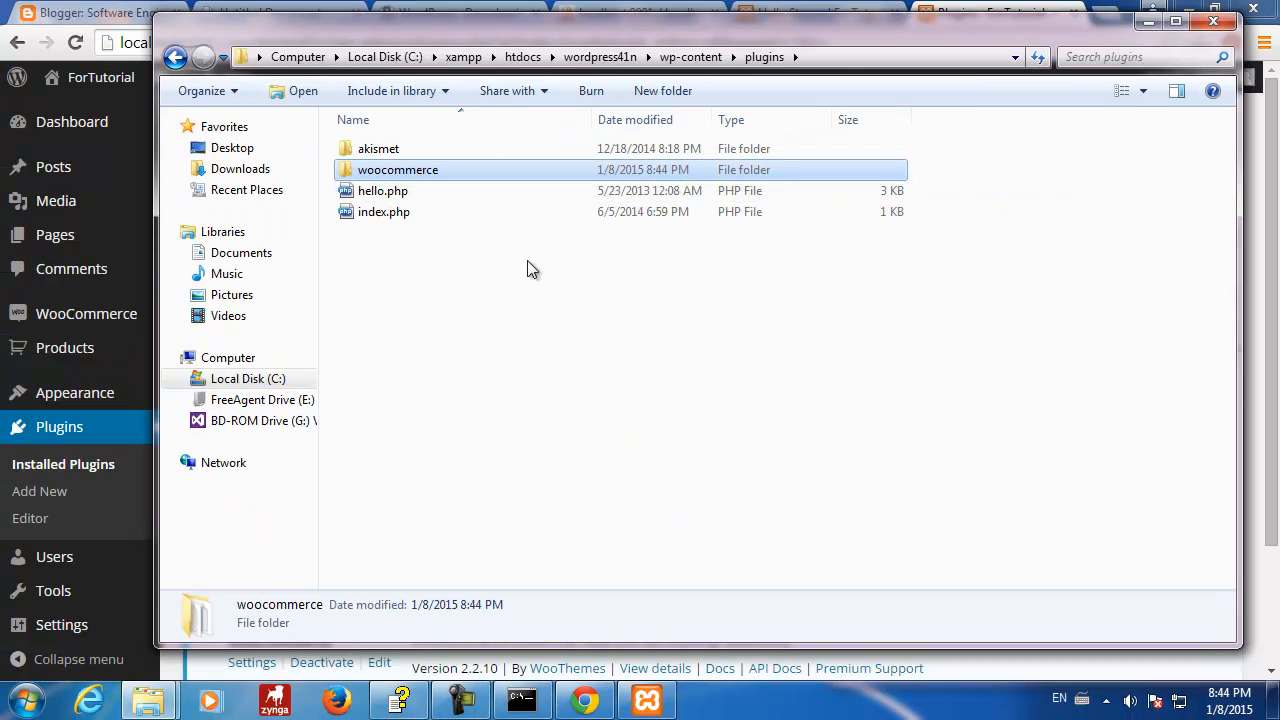
left_click(174, 57)
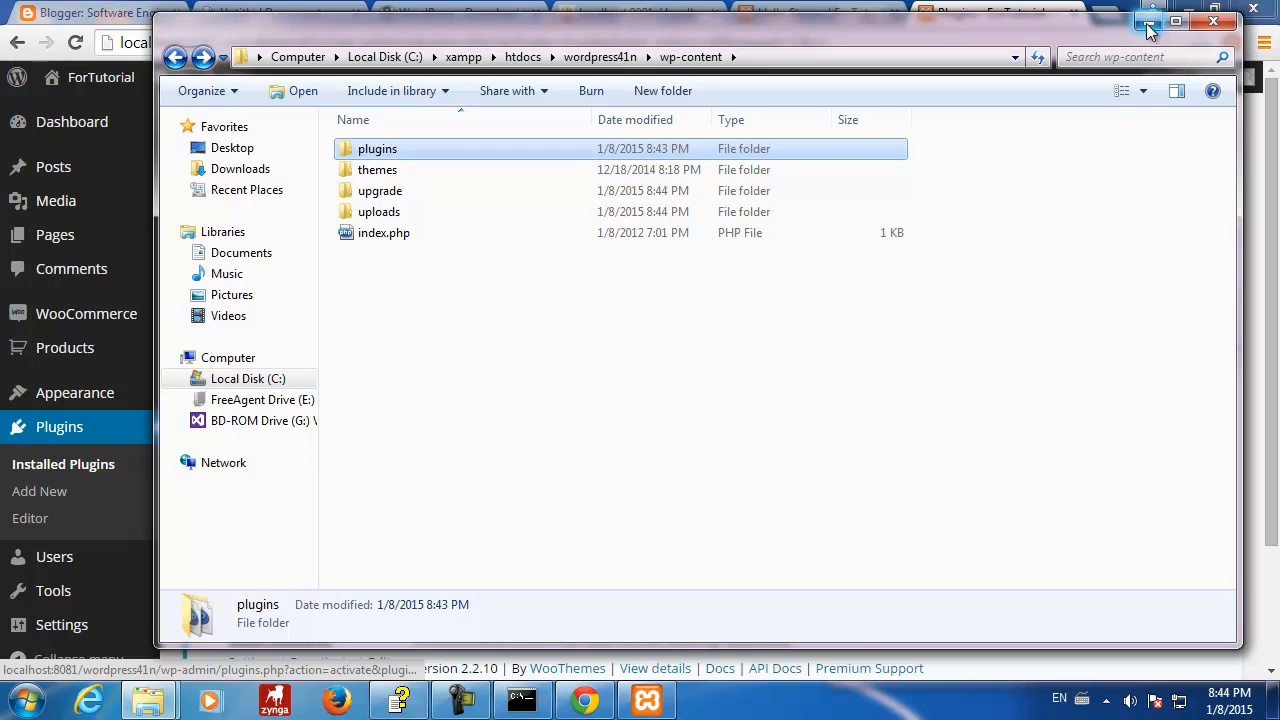
left_click(1148, 21)
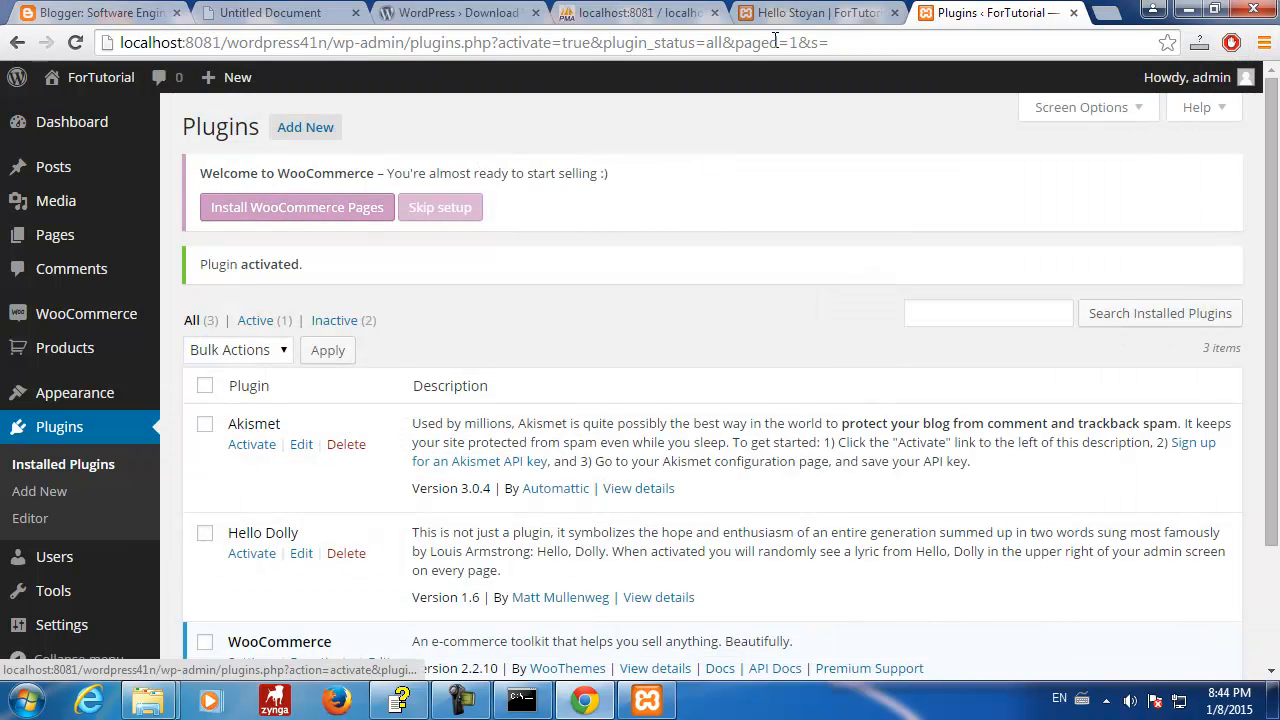
- Jump to the last page of wp_options and highlight the new woocommerce_default_country option
left_click(630, 13)
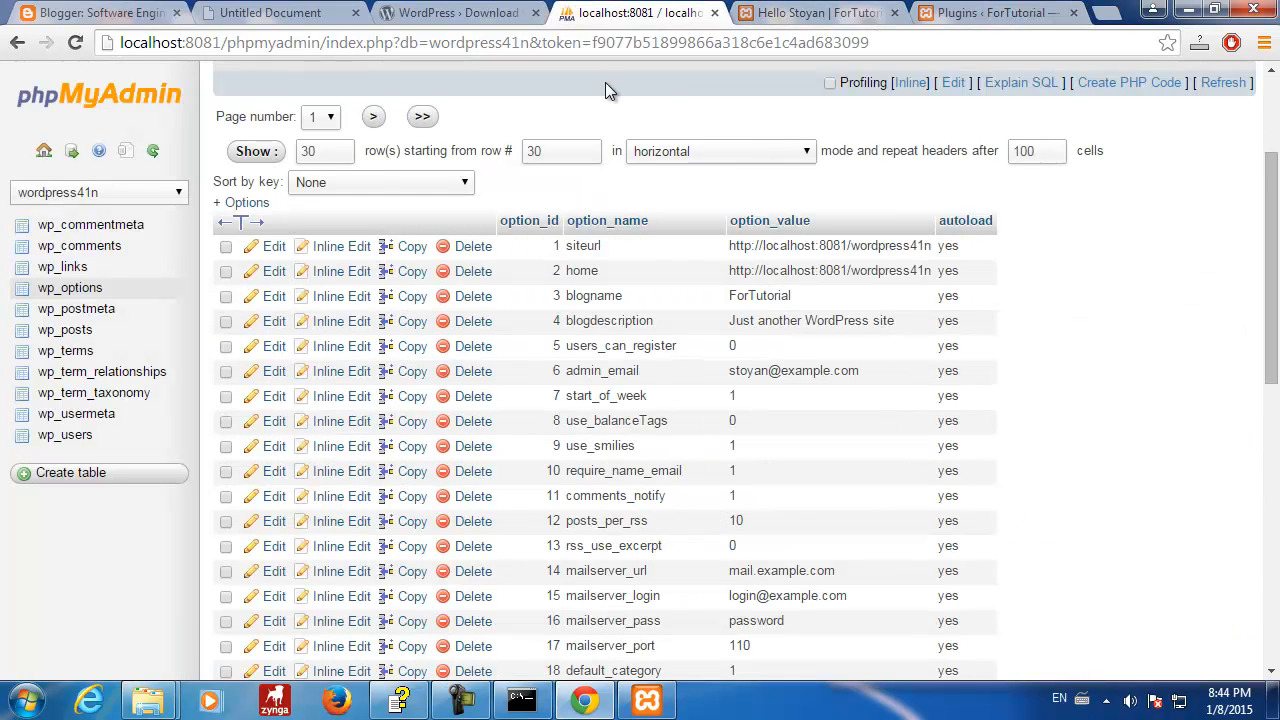
scroll(1070, 376, "down", 1)
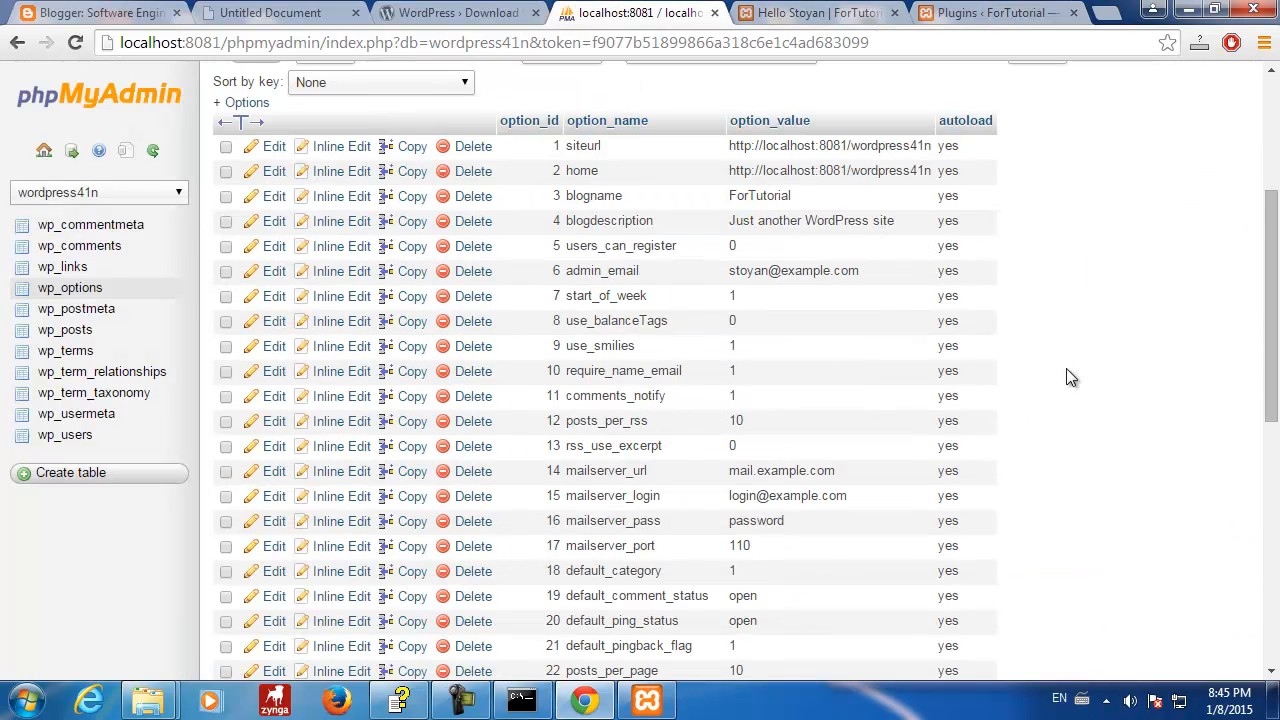
scroll(1066, 376, "down", 5)
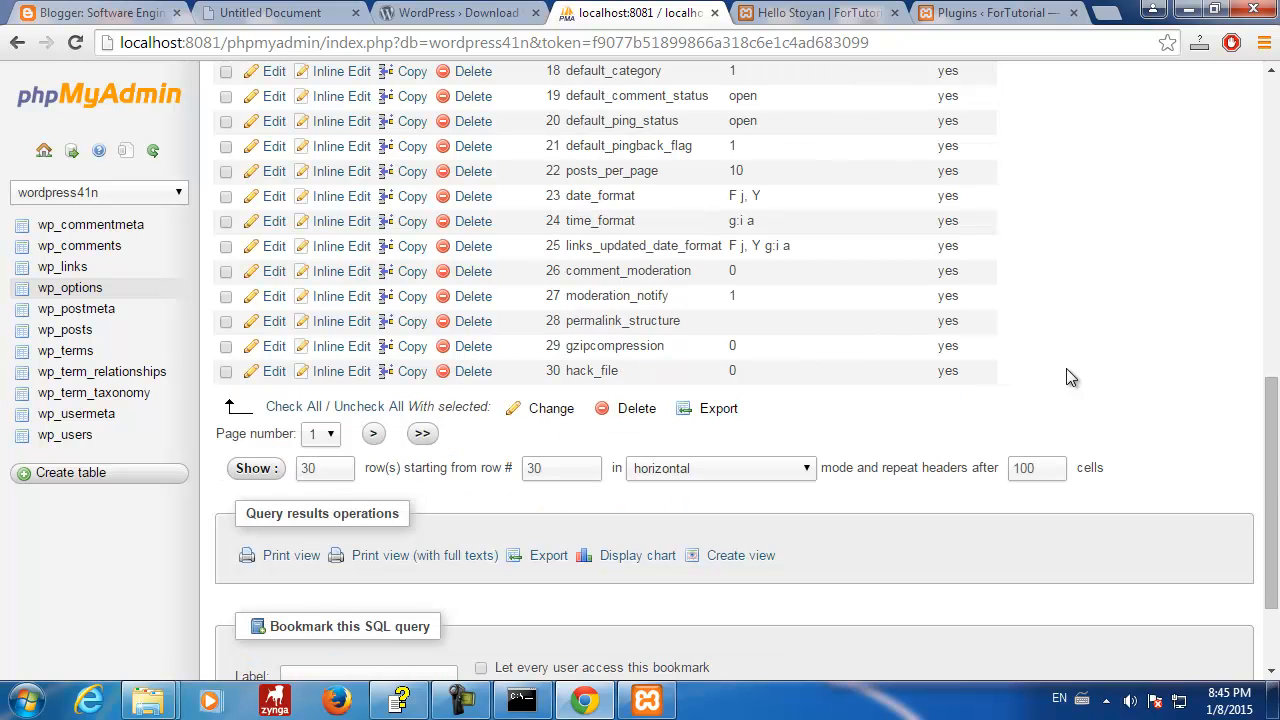
left_click(422, 433)
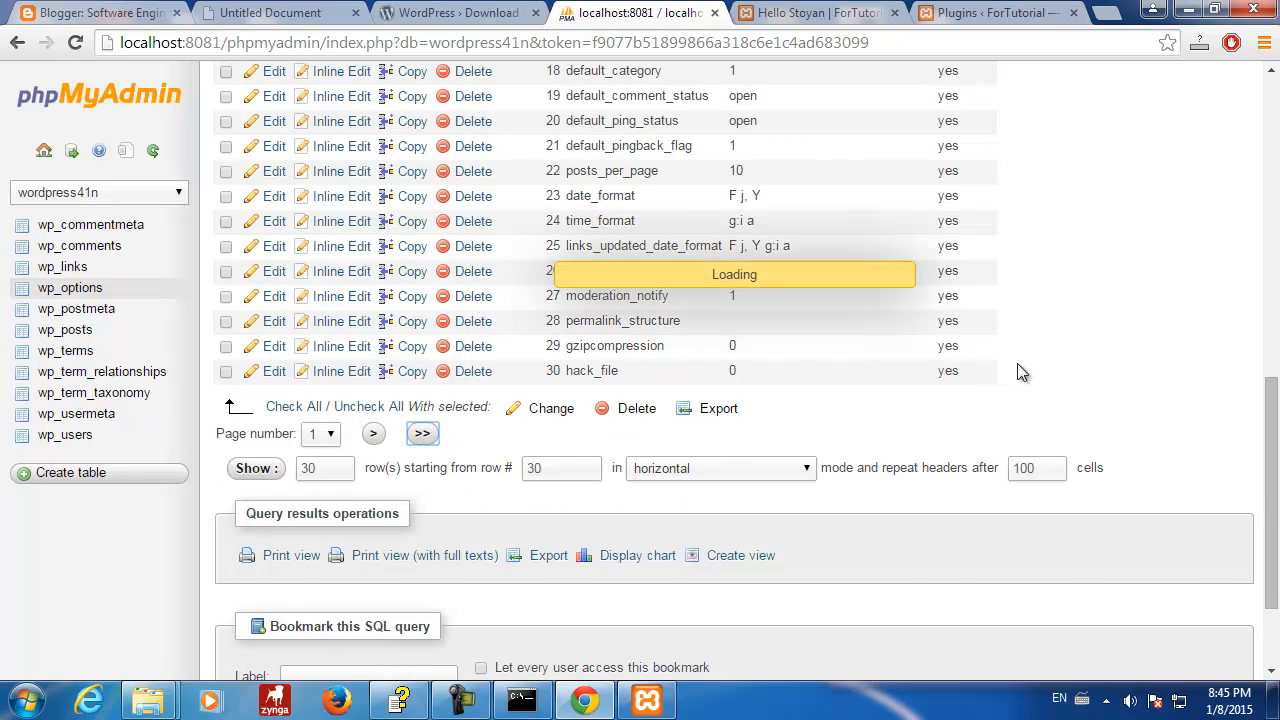
scroll(1018, 364, "down", 5)
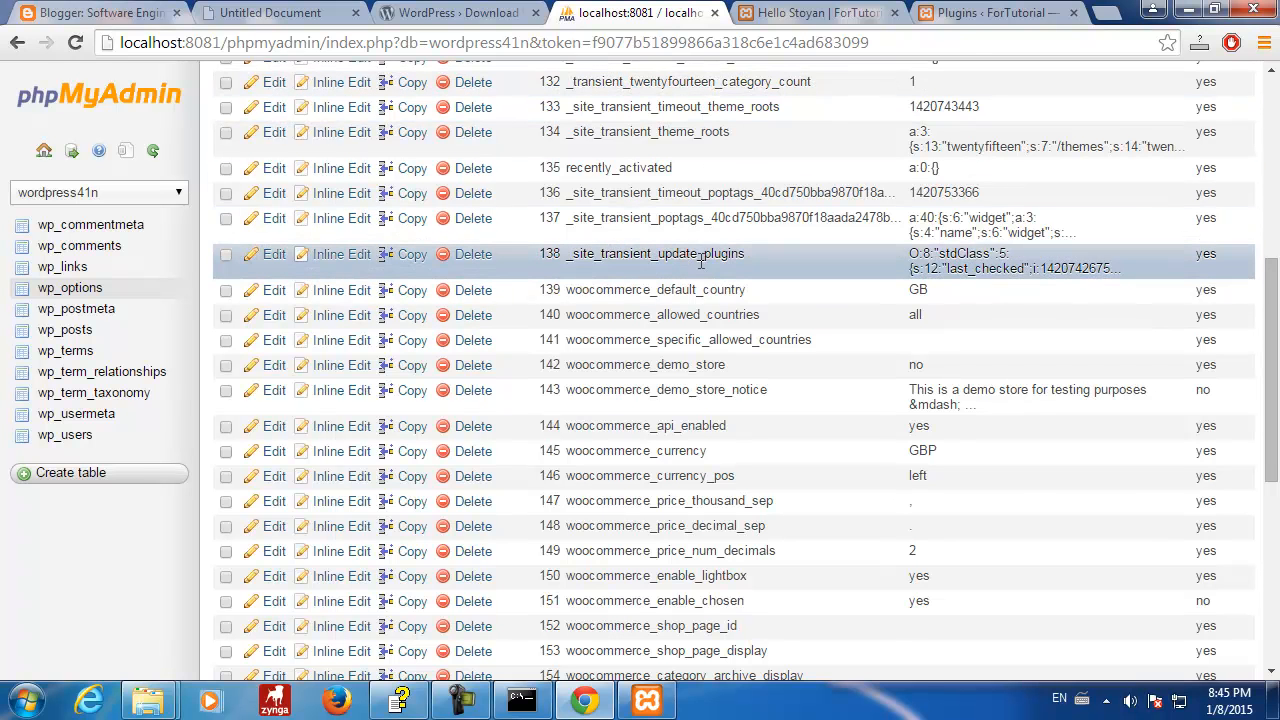
scroll(700, 270, "up", 1)
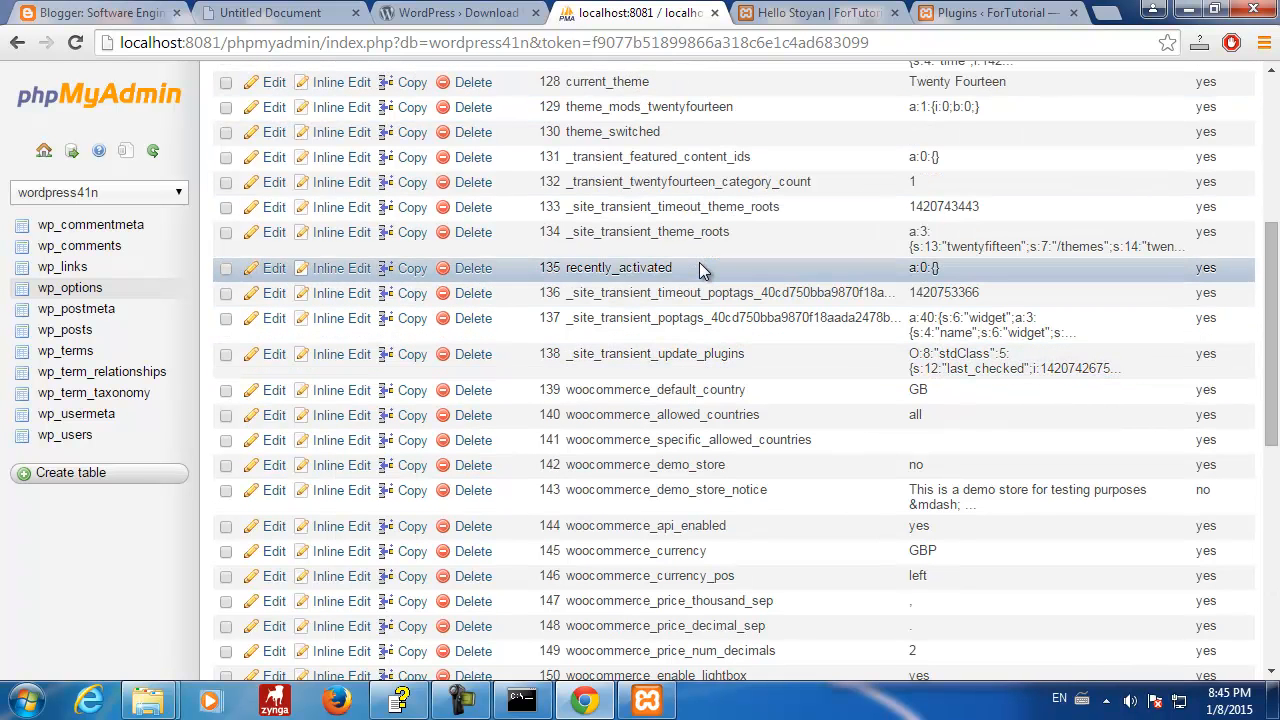
left_click_drag(567, 389, 760, 390)
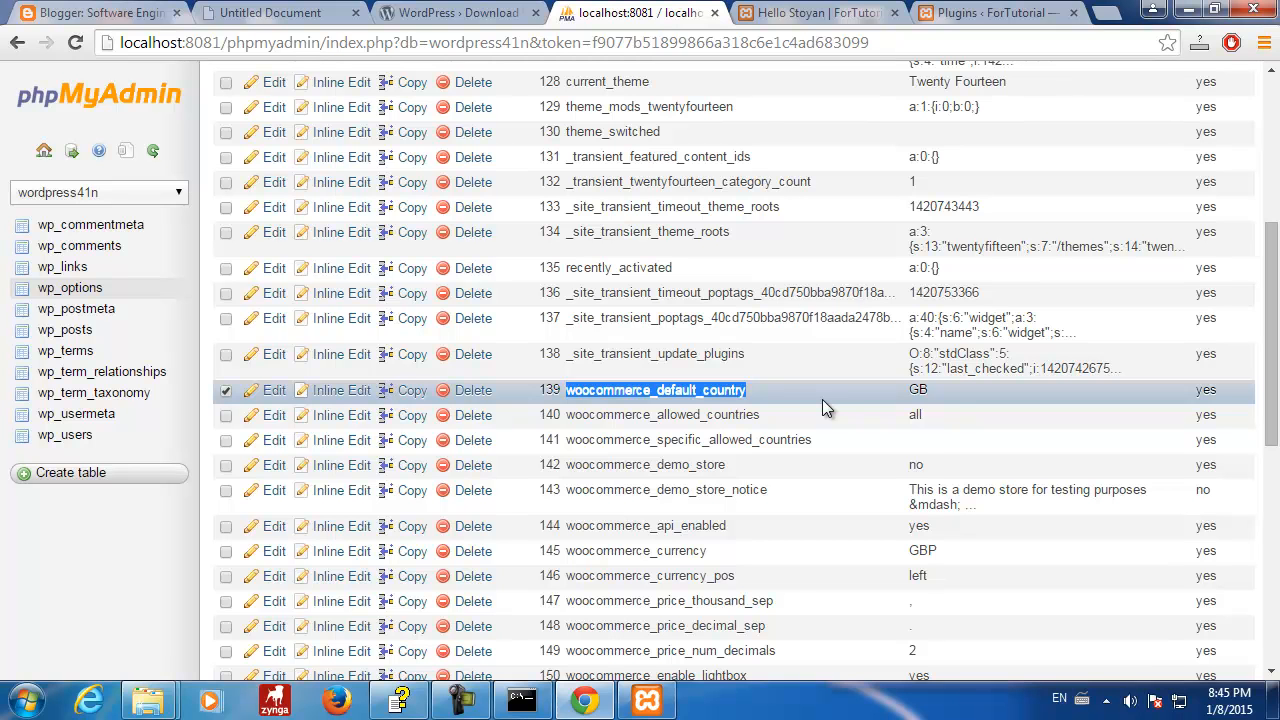
scroll(822, 399, "down", 2)
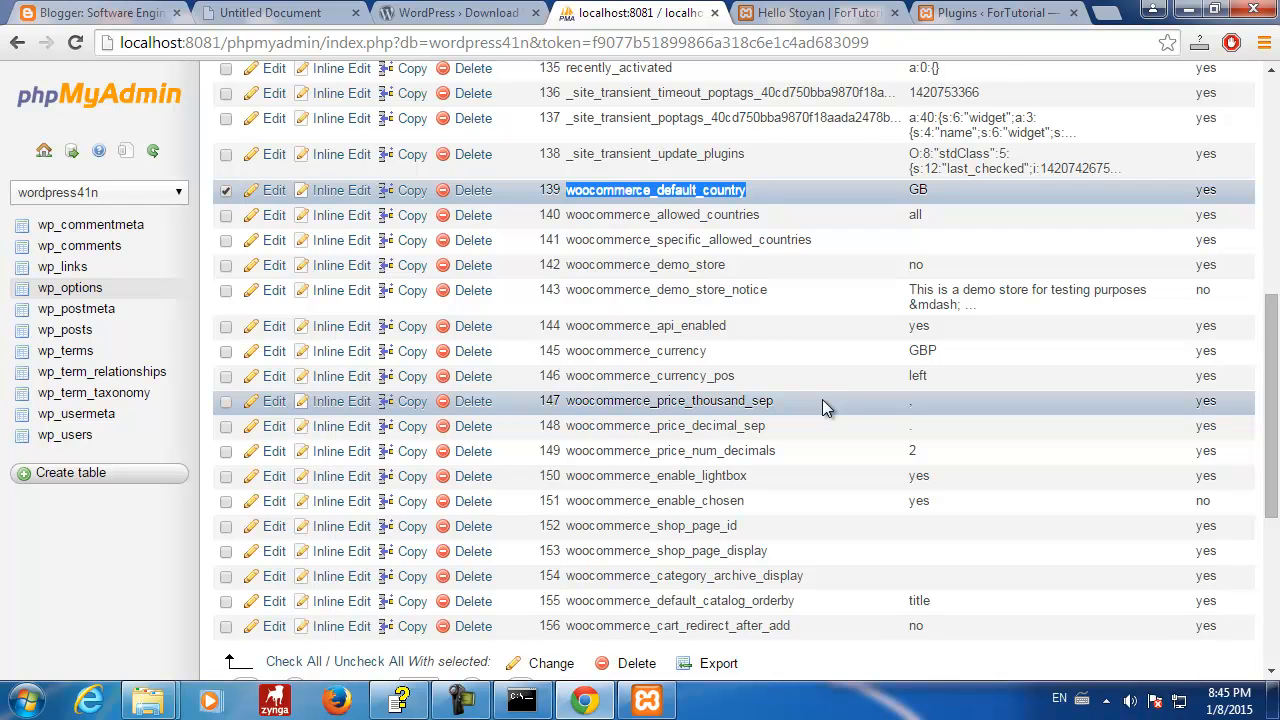
scroll(822, 399, "up", 6)
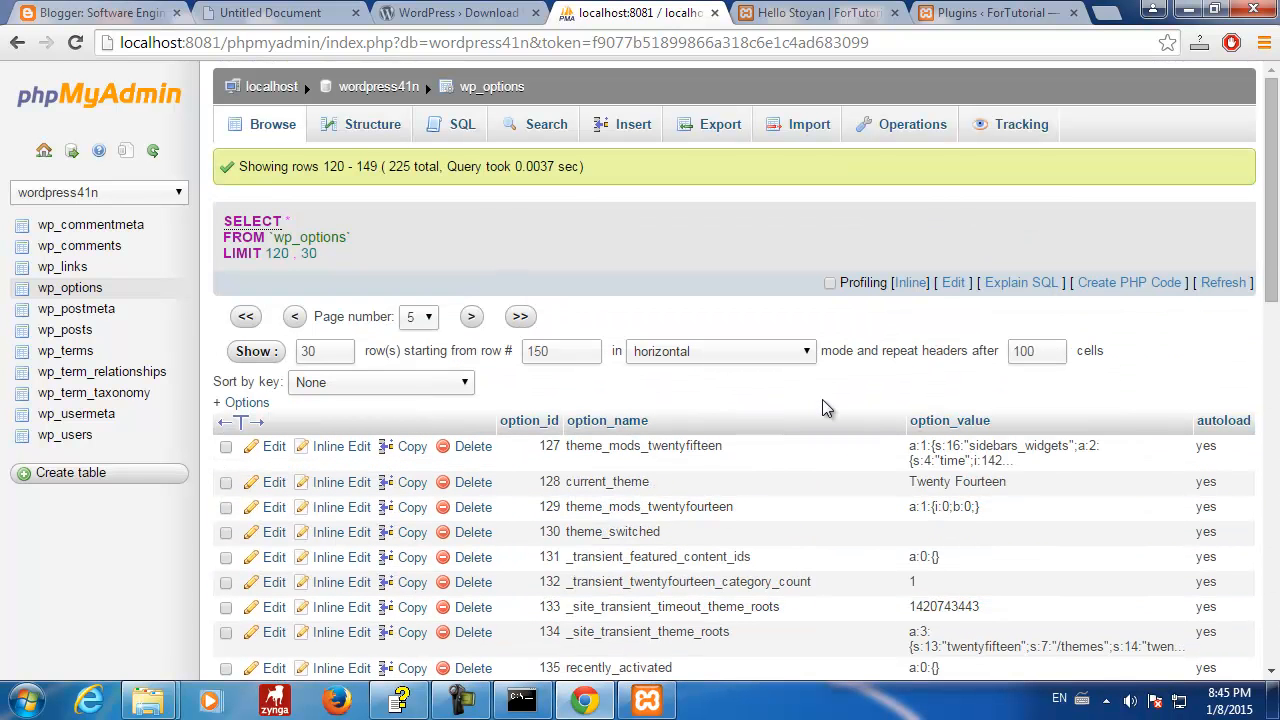
- Reload the navigation table list to show the wp_woocommerce tables and widen the panel
left_click(153, 151)
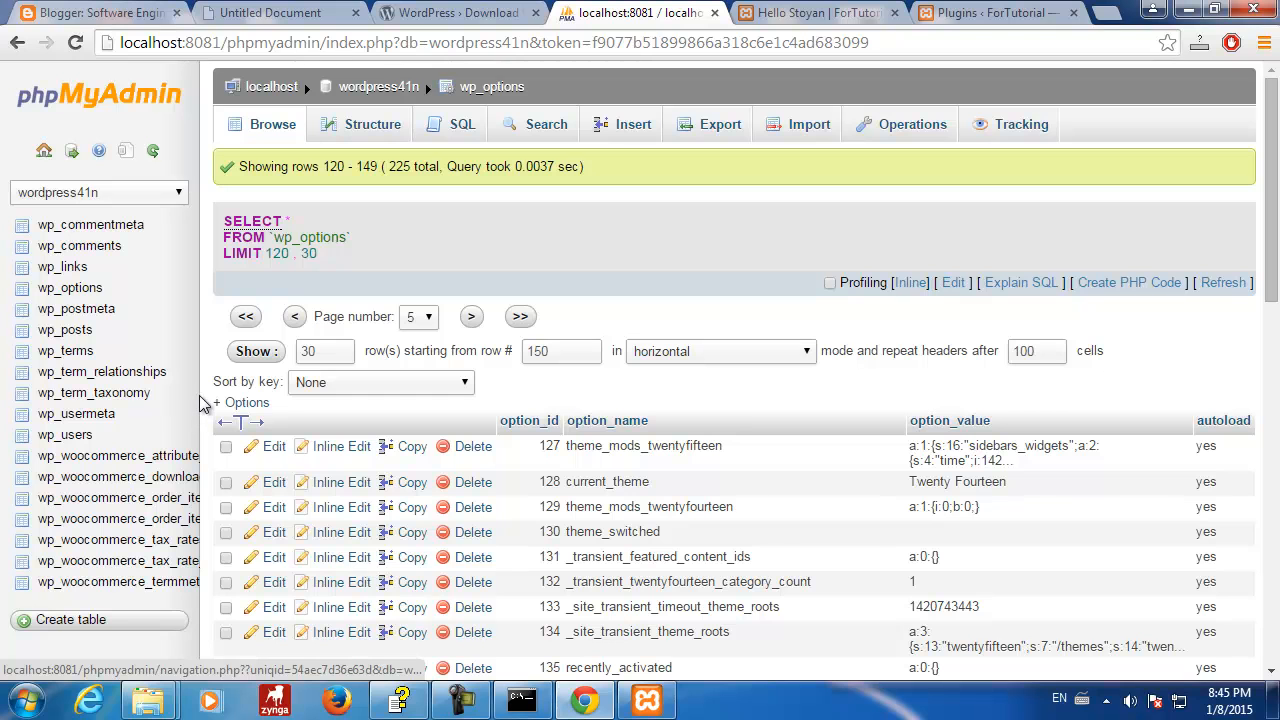
left_click_drag(200, 403, 314, 415)
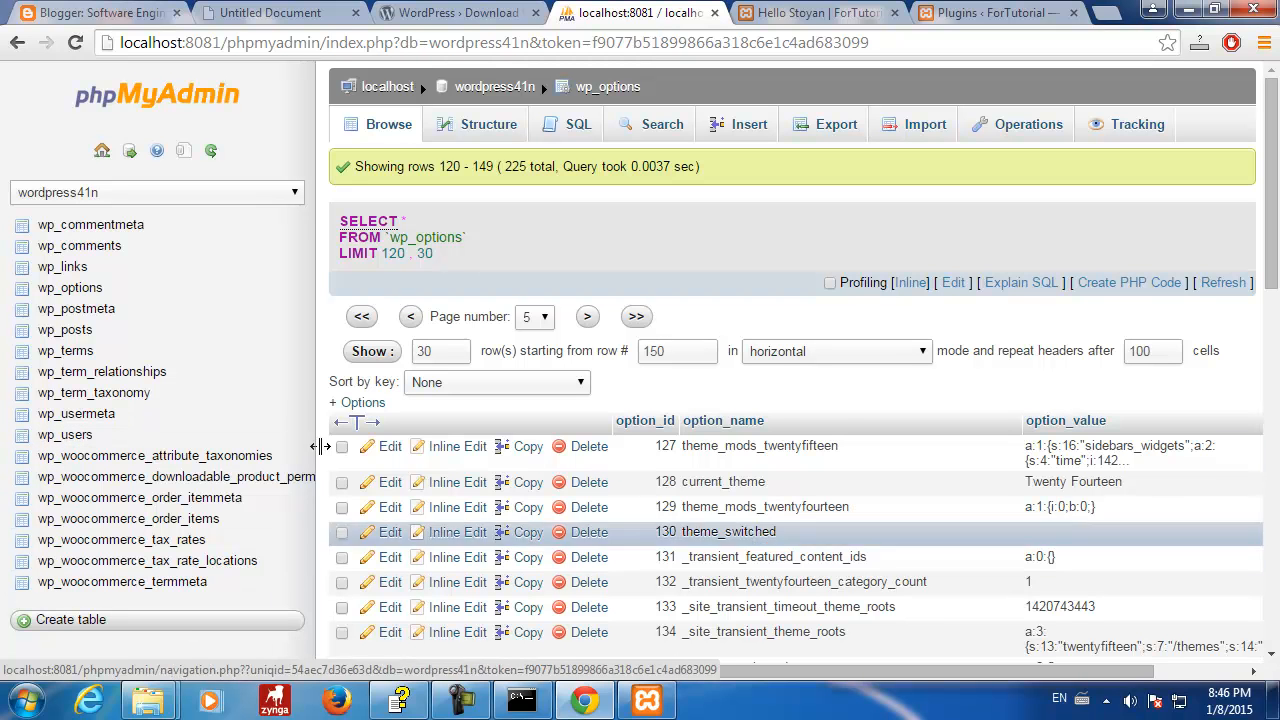
left_click_drag(316, 420, 224, 416)
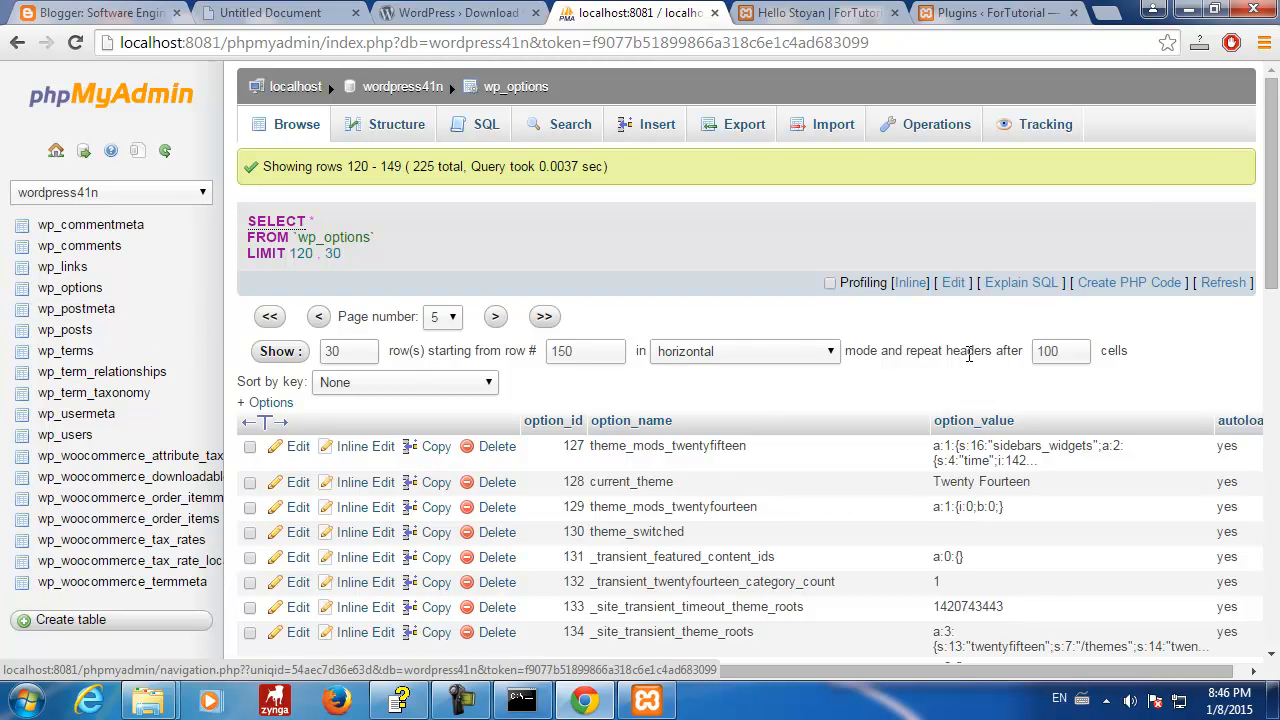
scroll(412, 383, "down", 2)
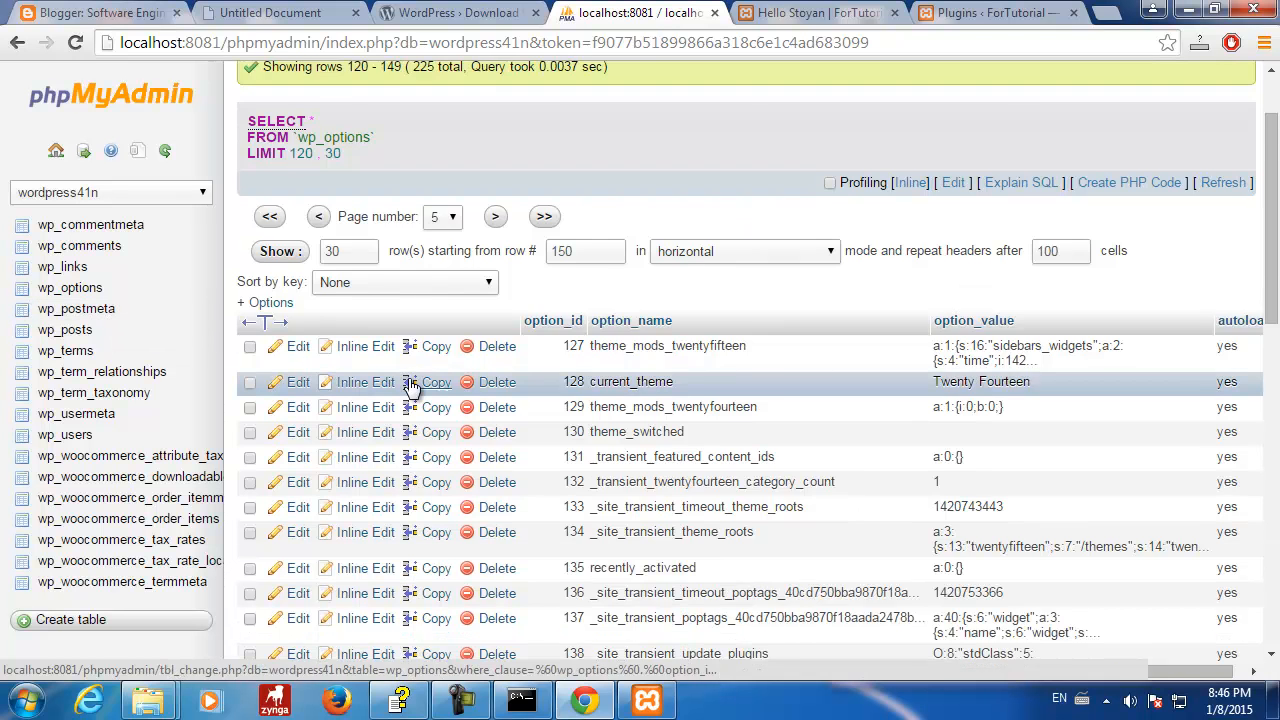
scroll(414, 380, "up", 2)
scroll(551, 363, "down", 7)
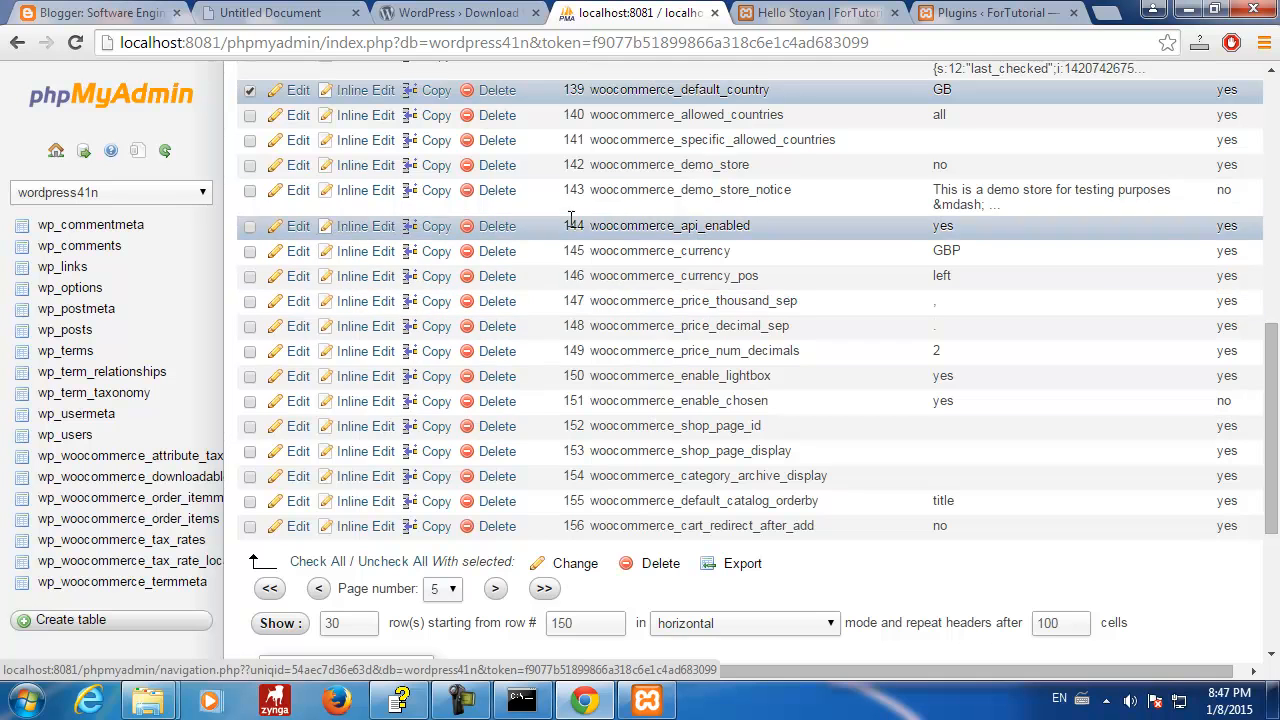
left_click_drag(563, 230, 878, 396)
scroll(878, 390, "up", 7)
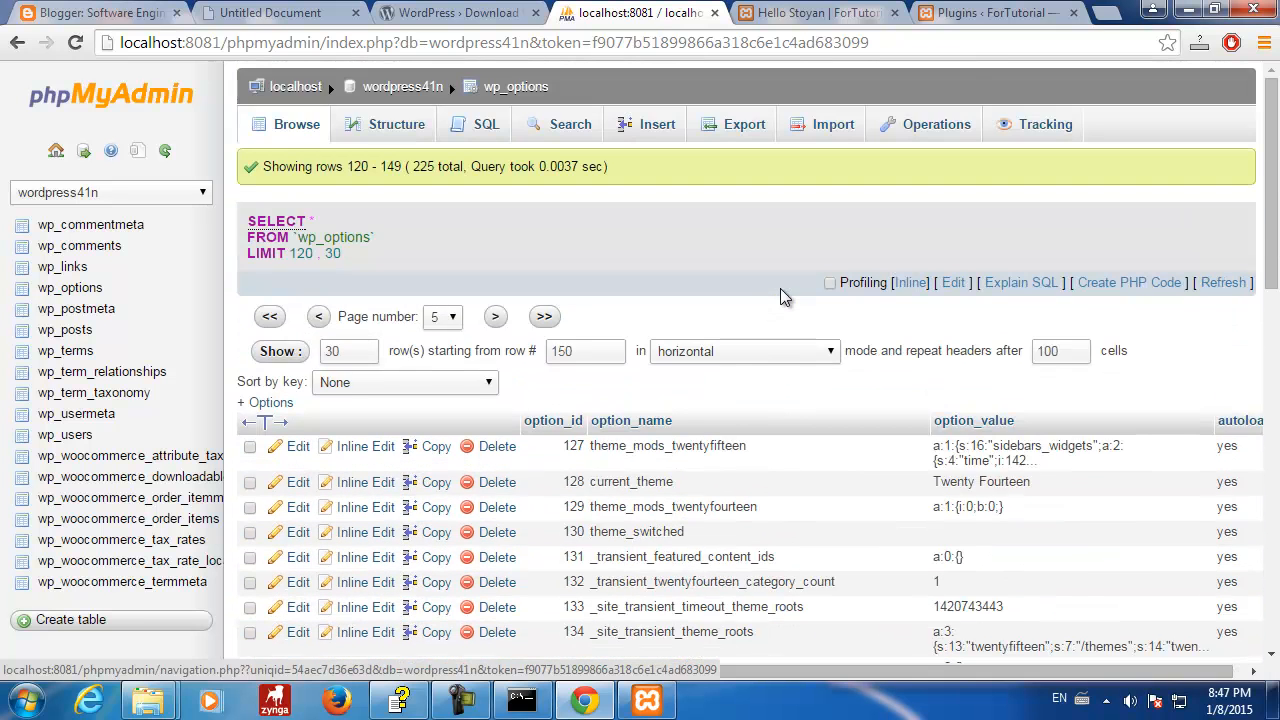
scroll(728, 400, "down", 1)
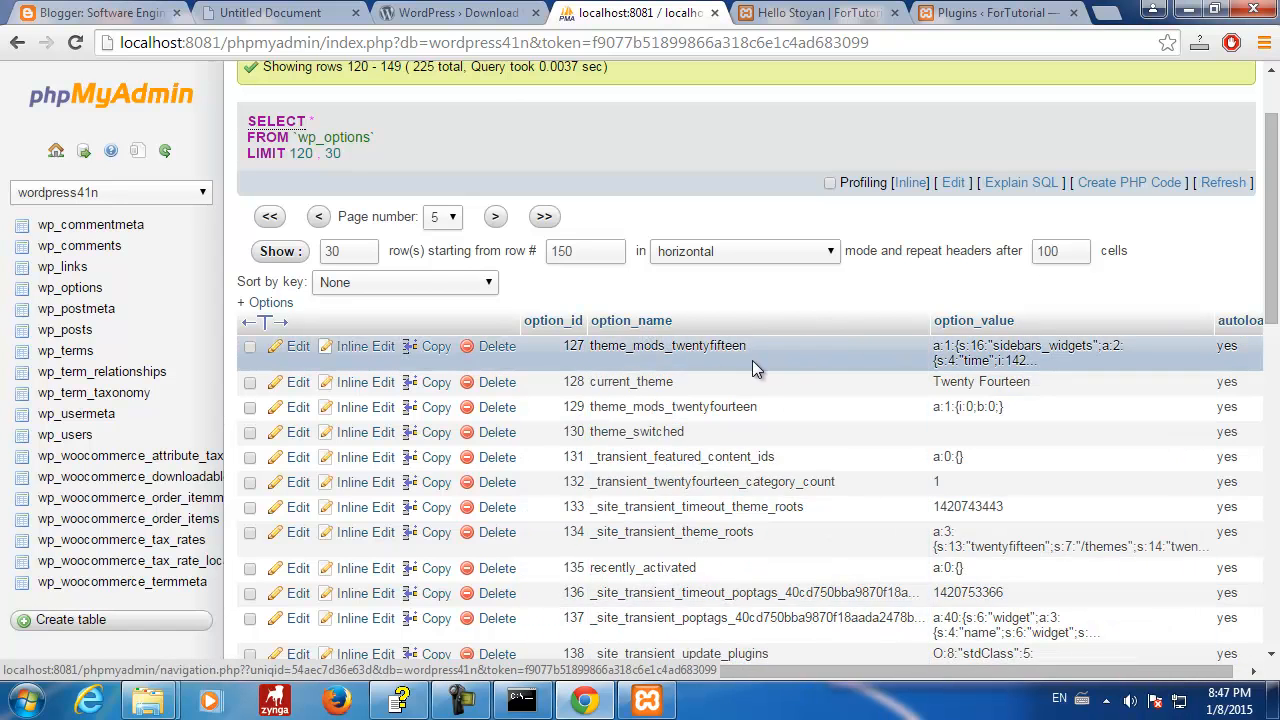
scroll(828, 354, "down", 4)
left_click(829, 354)
scroll(829, 354, "up", 3)
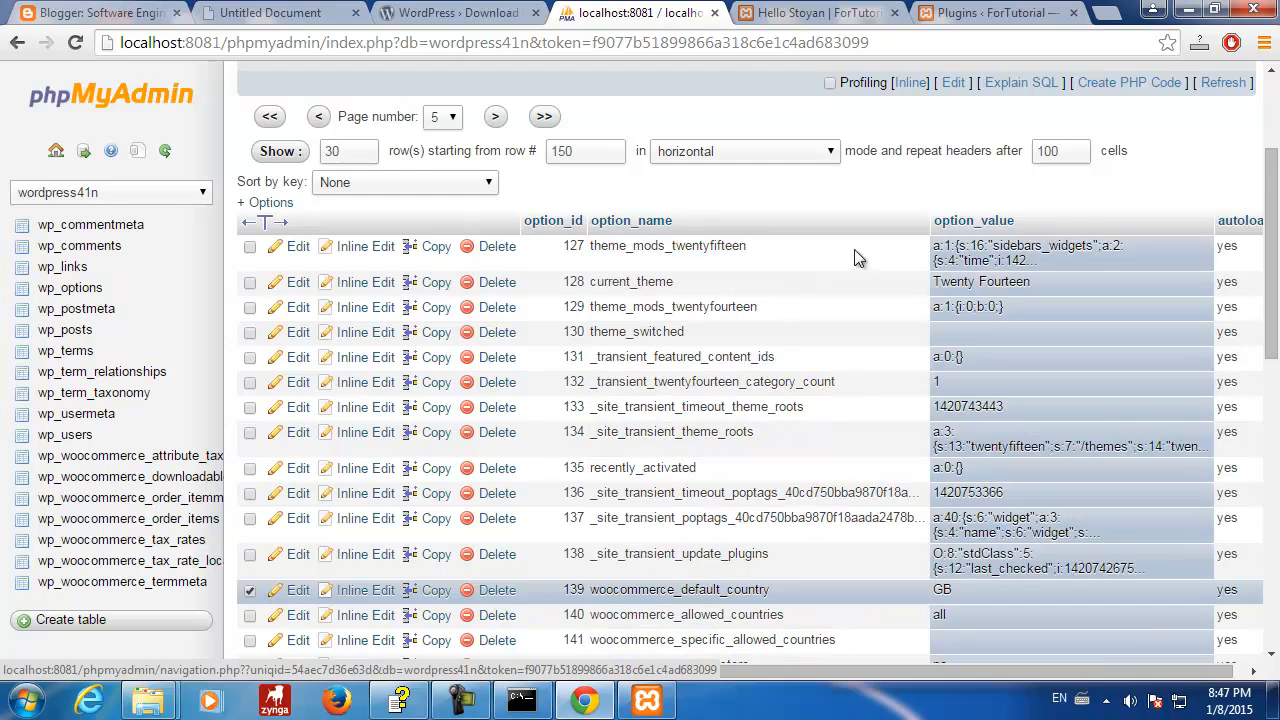
scroll(786, 350, "down", 1)
scroll(786, 350, "down", 3)
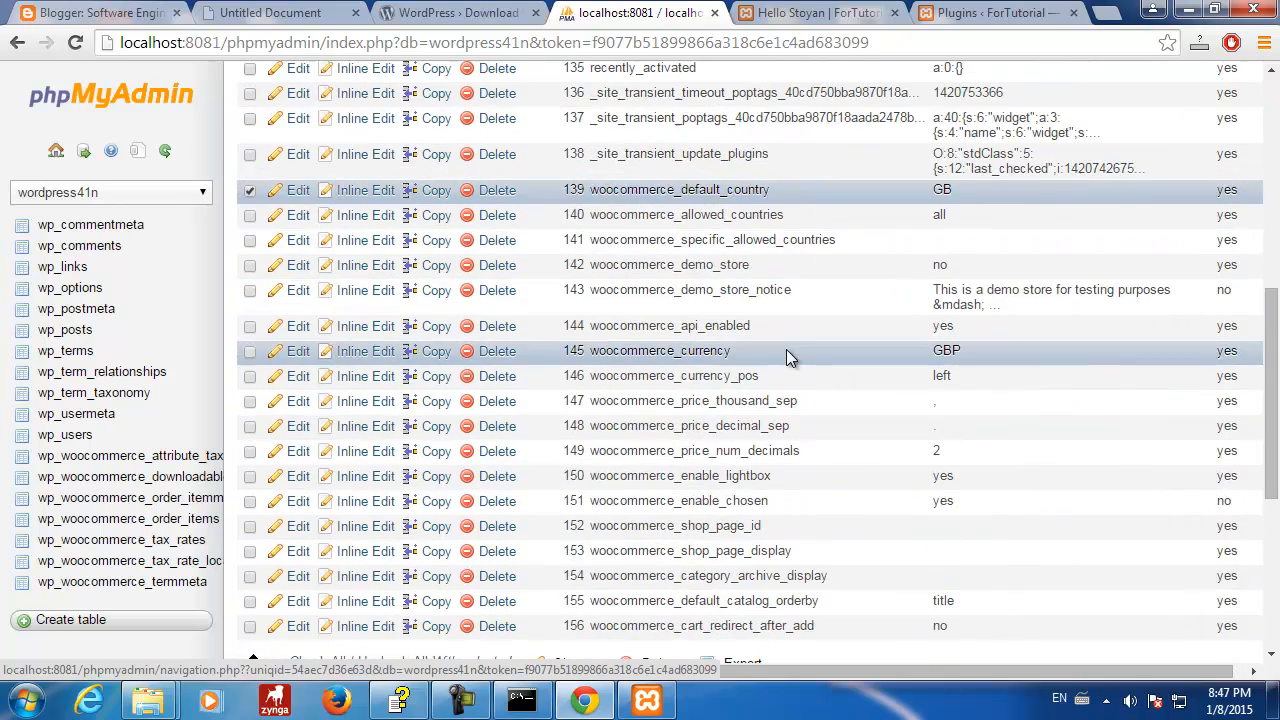
scroll(786, 350, "down", 4)
scroll(786, 352, "up", 3)
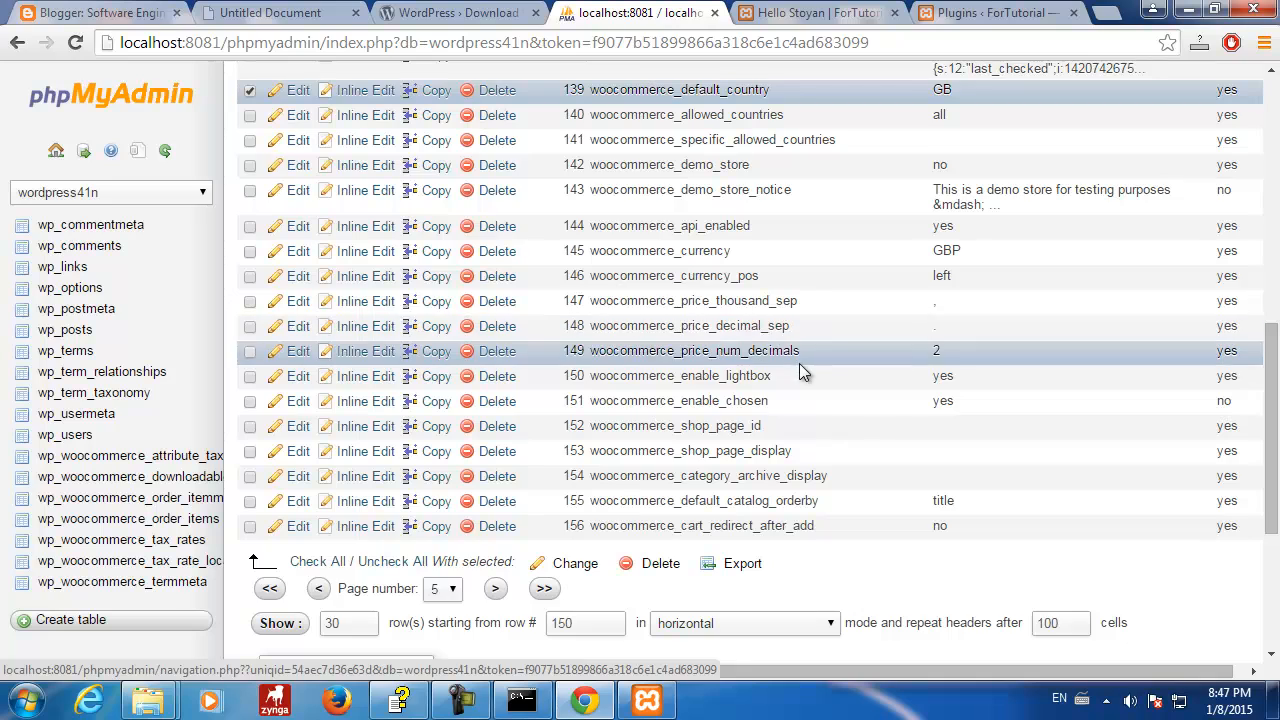
scroll(798, 368, "up", 7)
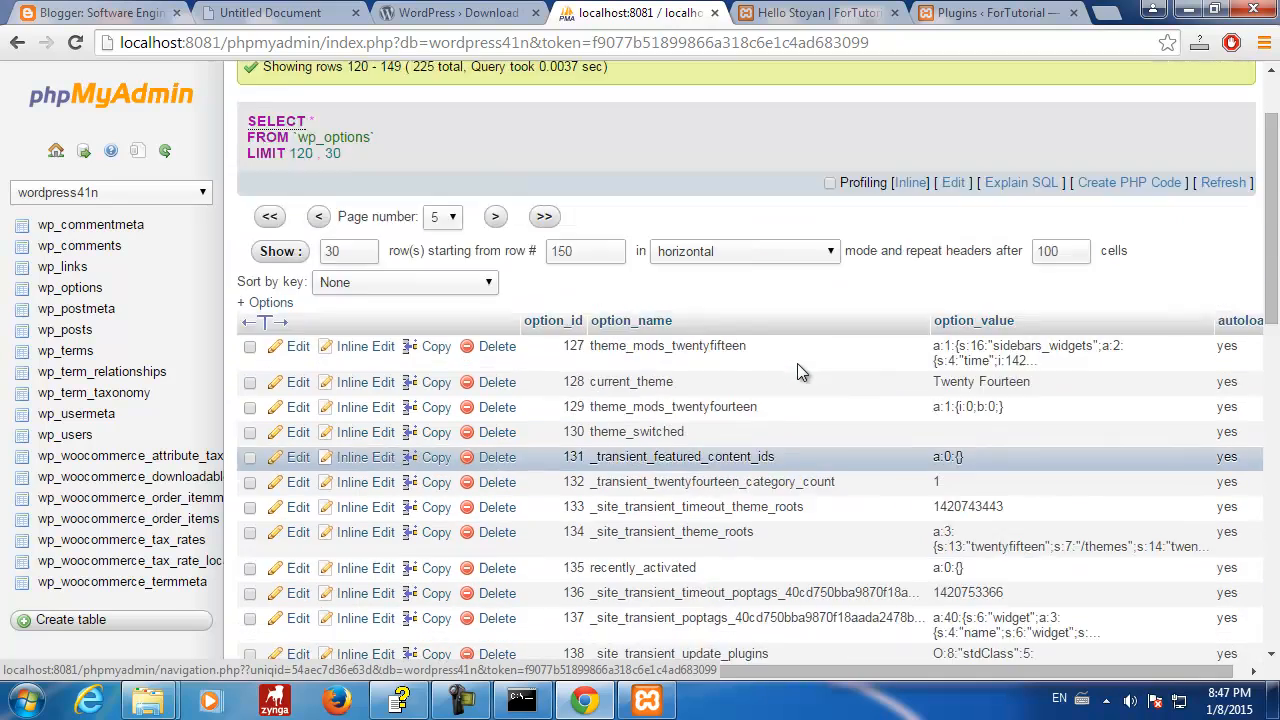
scroll(800, 372, "down", 6)
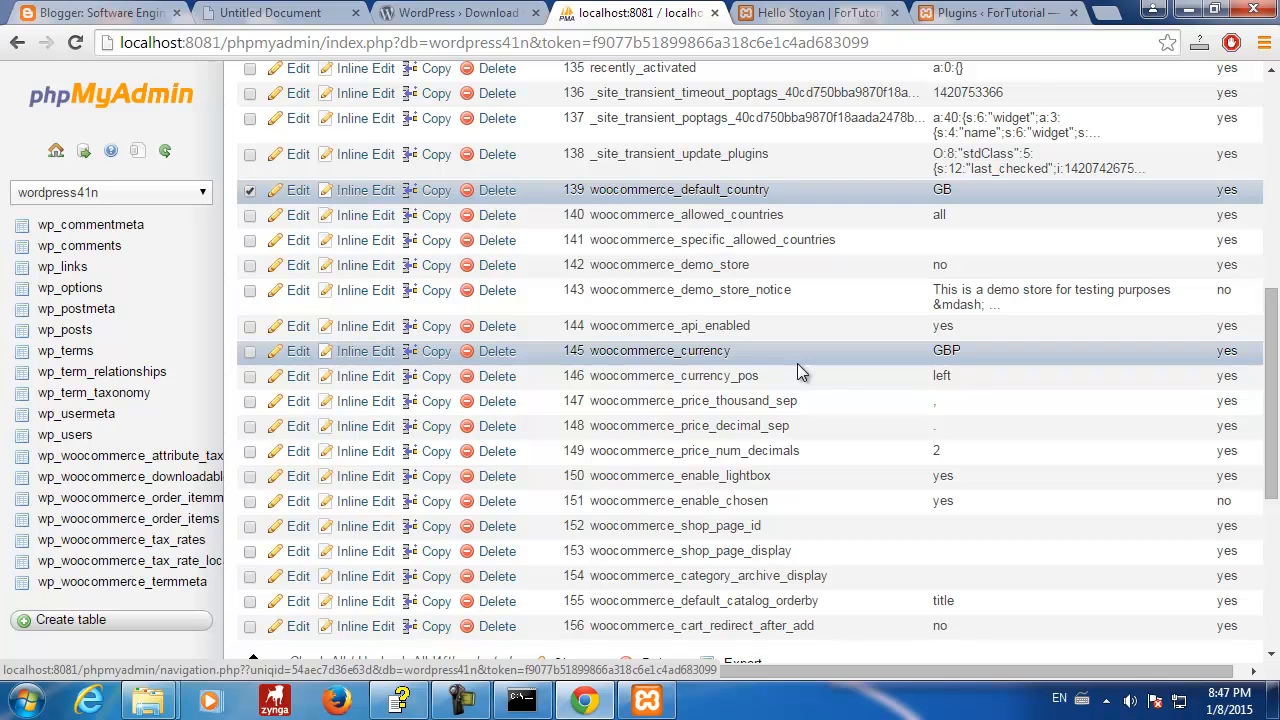
scroll(795, 350, "up", 3)
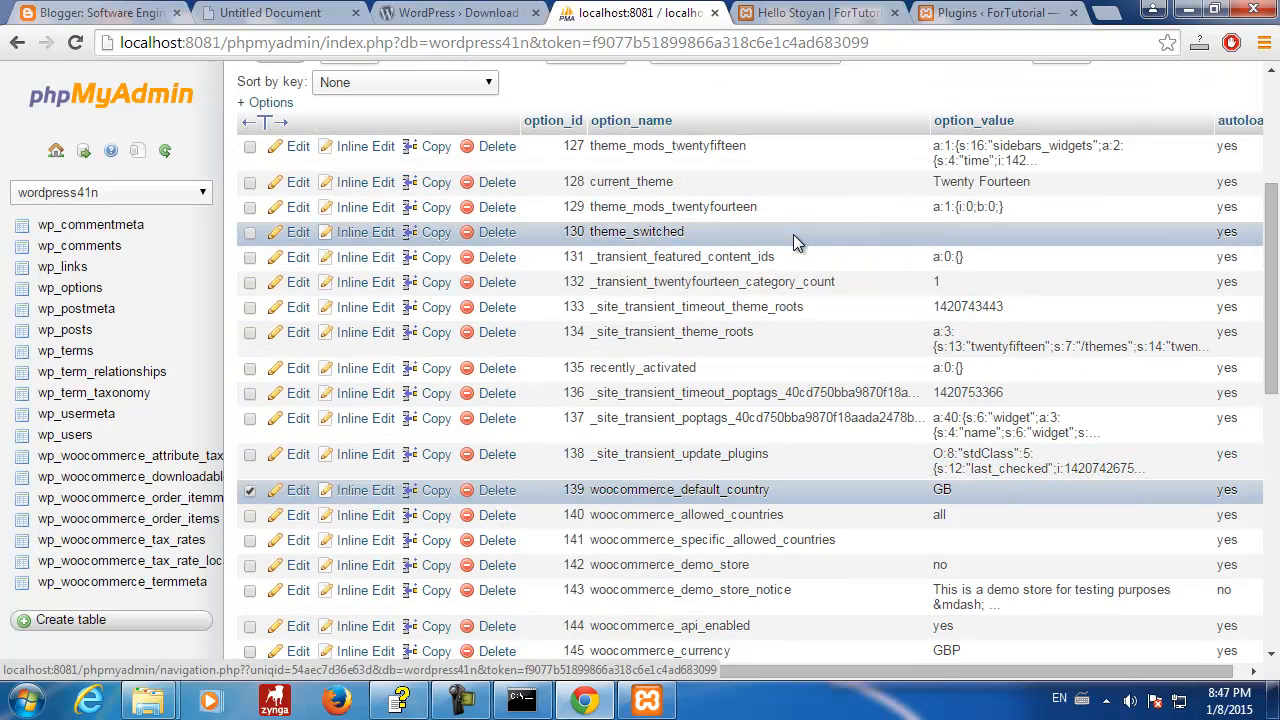
scroll(794, 243, "down", 5)
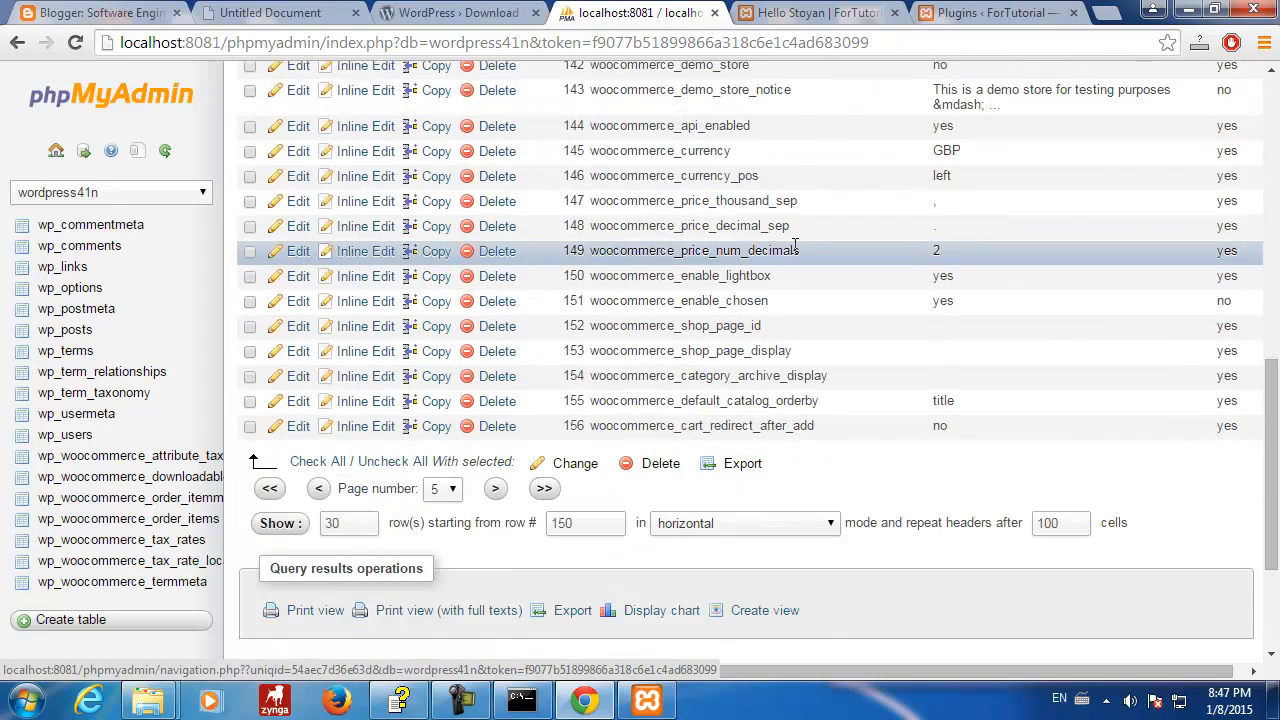
scroll(794, 245, "up", 8)
scroll(793, 245, "down", 5)
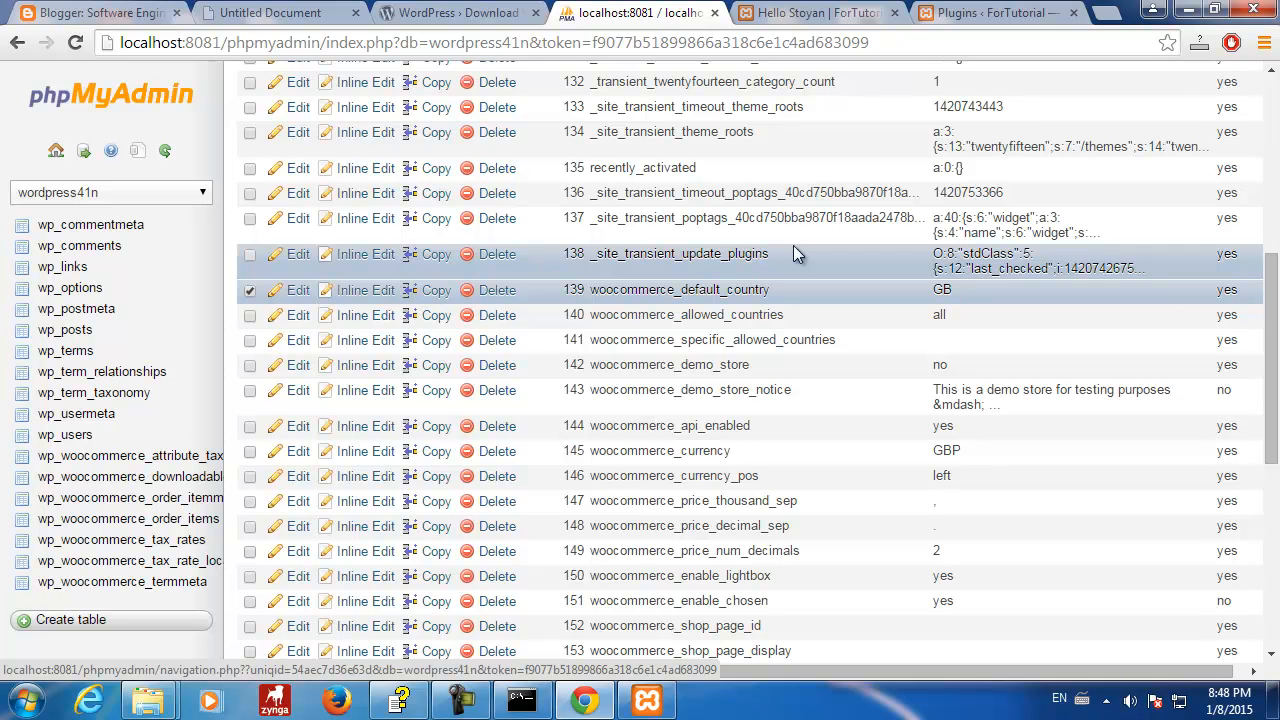
scroll(793, 245, "down", 3)
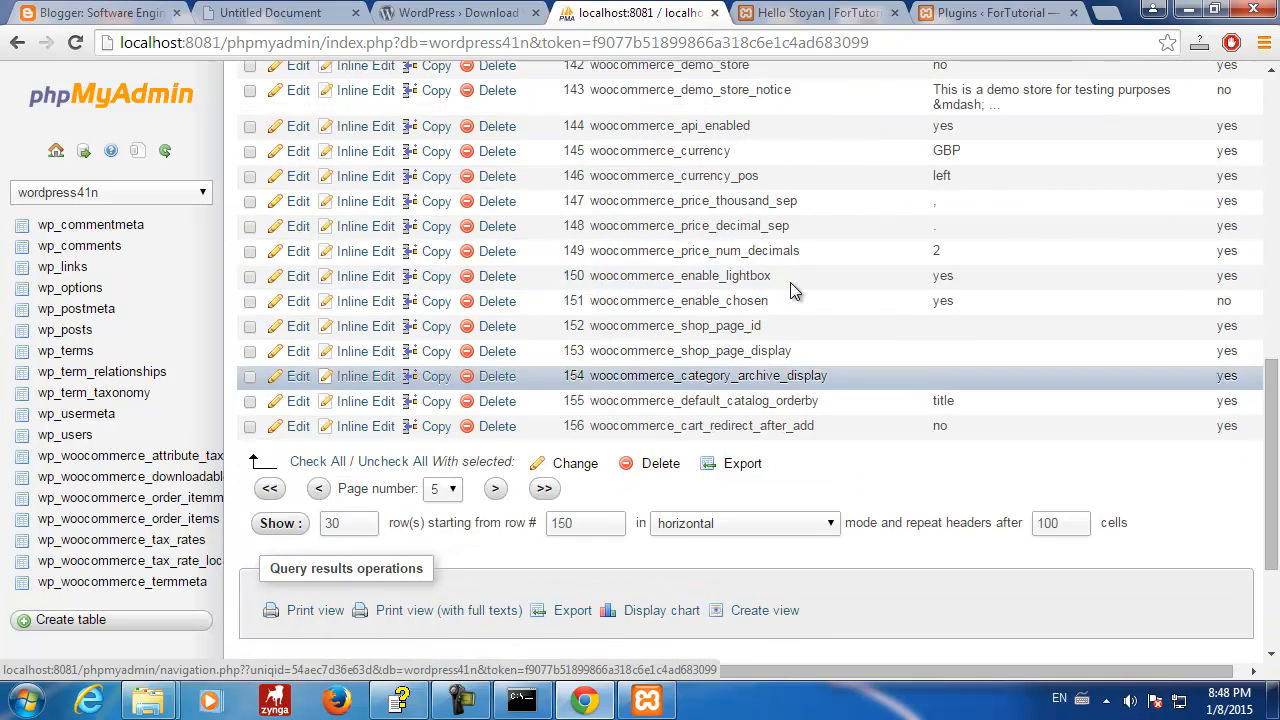
scroll(790, 282, "up", 6)
scroll(790, 282, "down", 3)
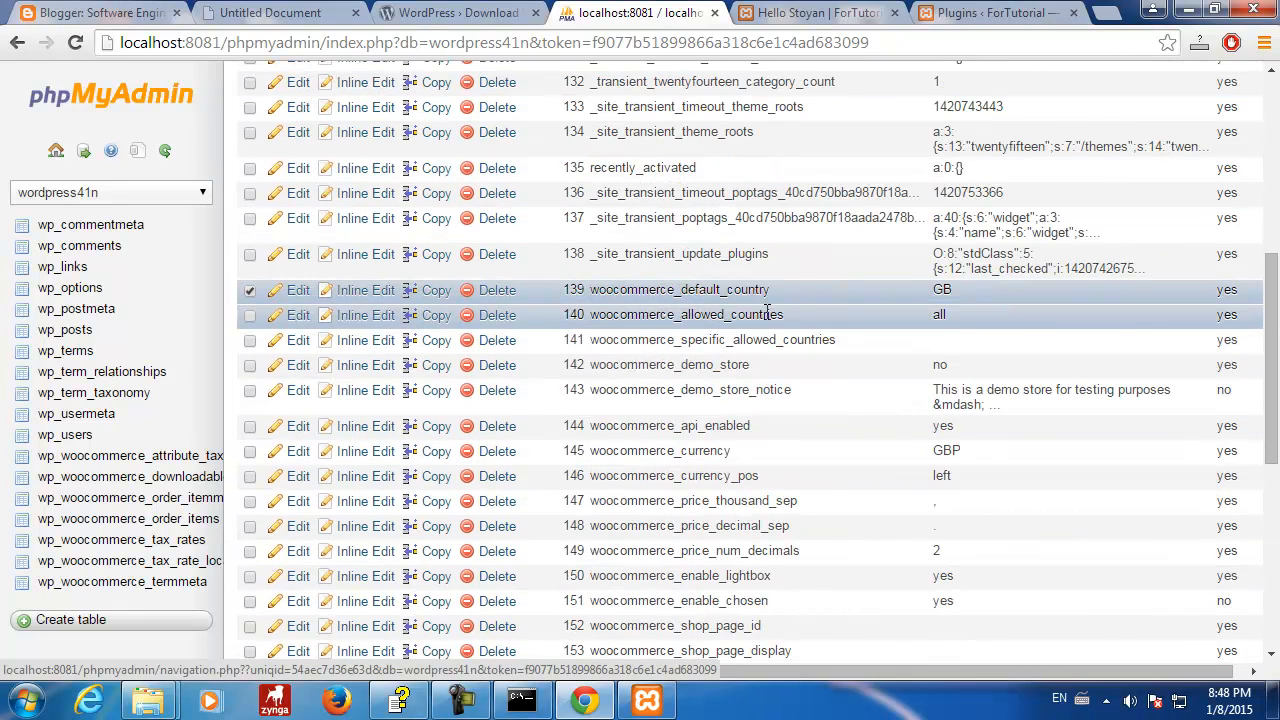
scroll(767, 314, "down", 5)
scroll(767, 318, "up", 5)
scroll(767, 314, "up", 3)
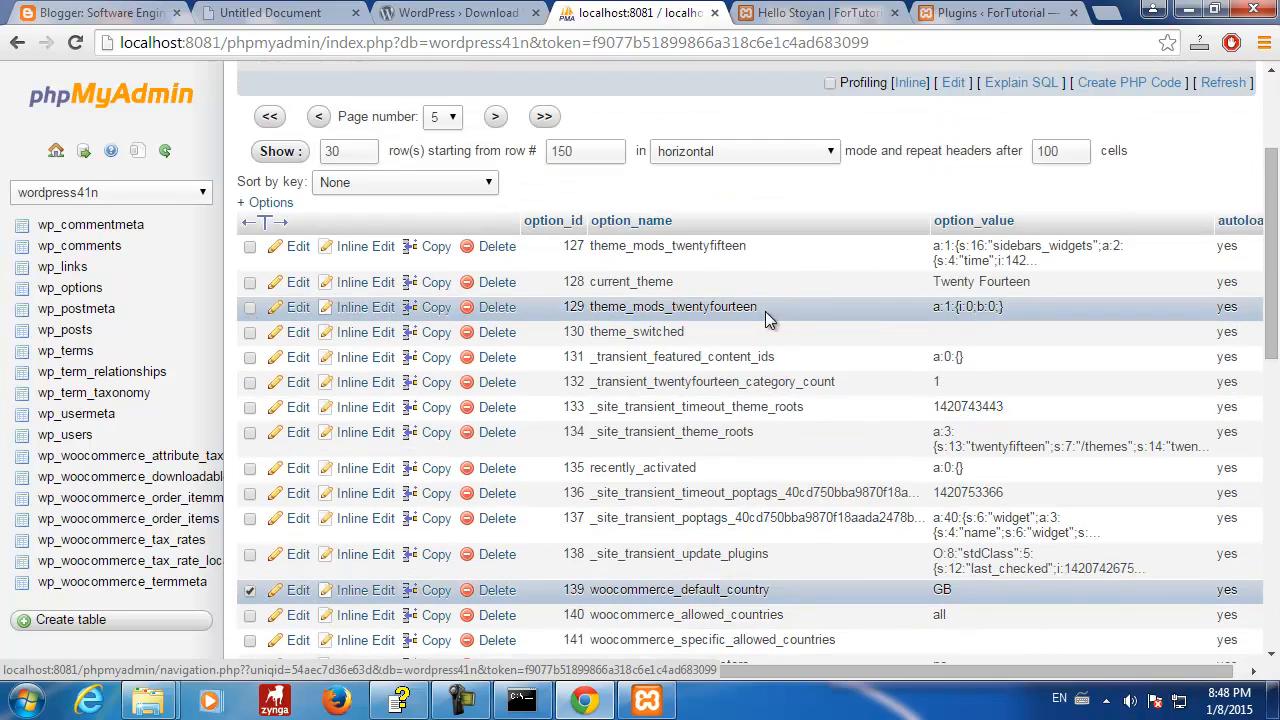
scroll(765, 311, "down", 5)
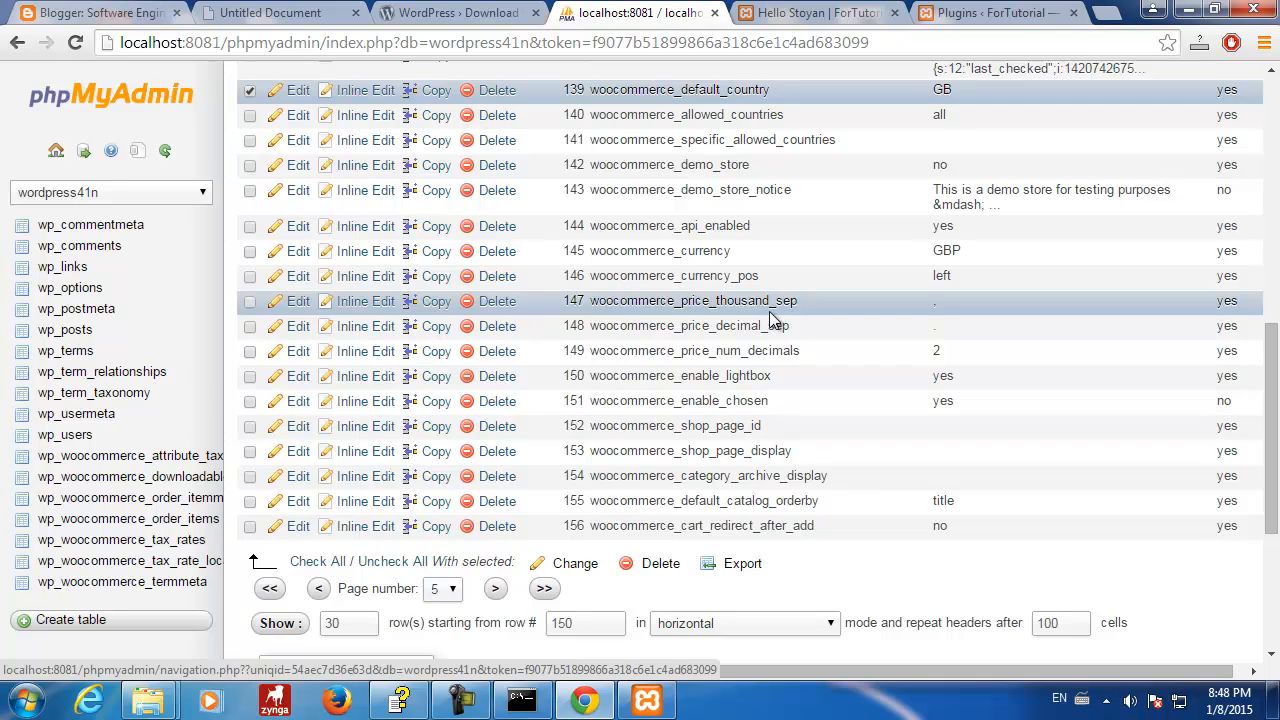
scroll(769, 318, "up", 7)
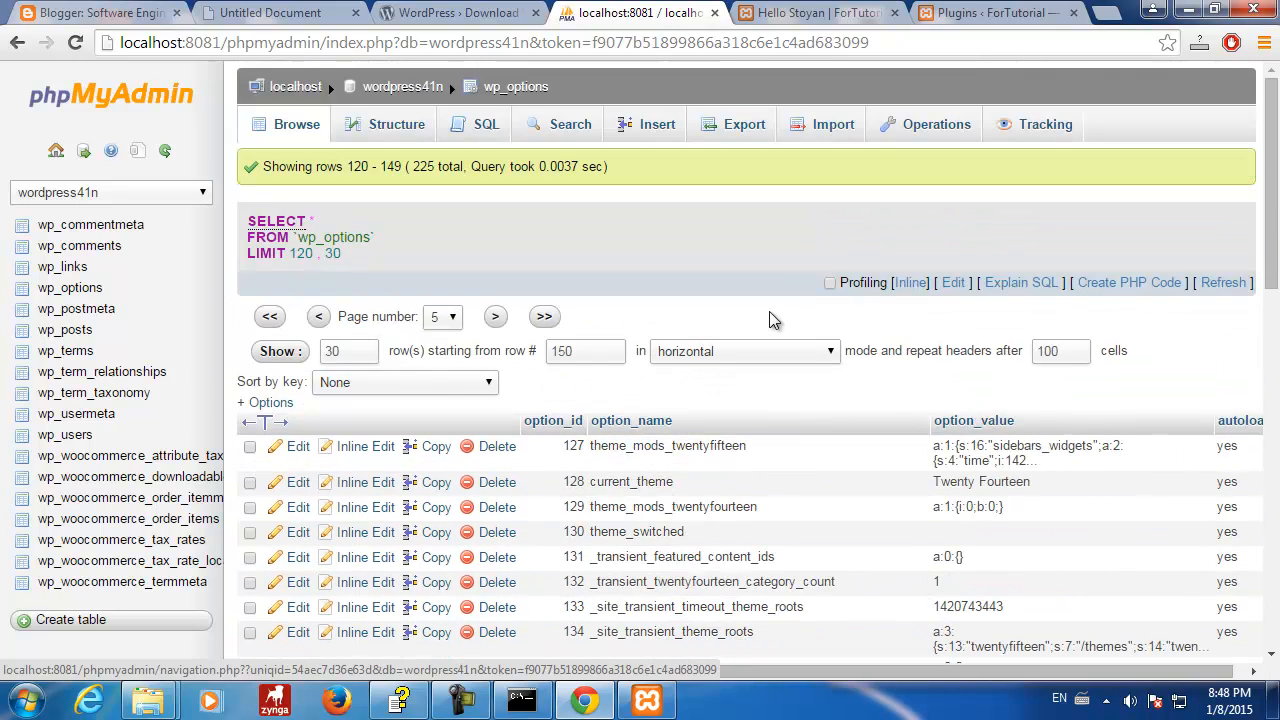
scroll(769, 311, "down", 4)
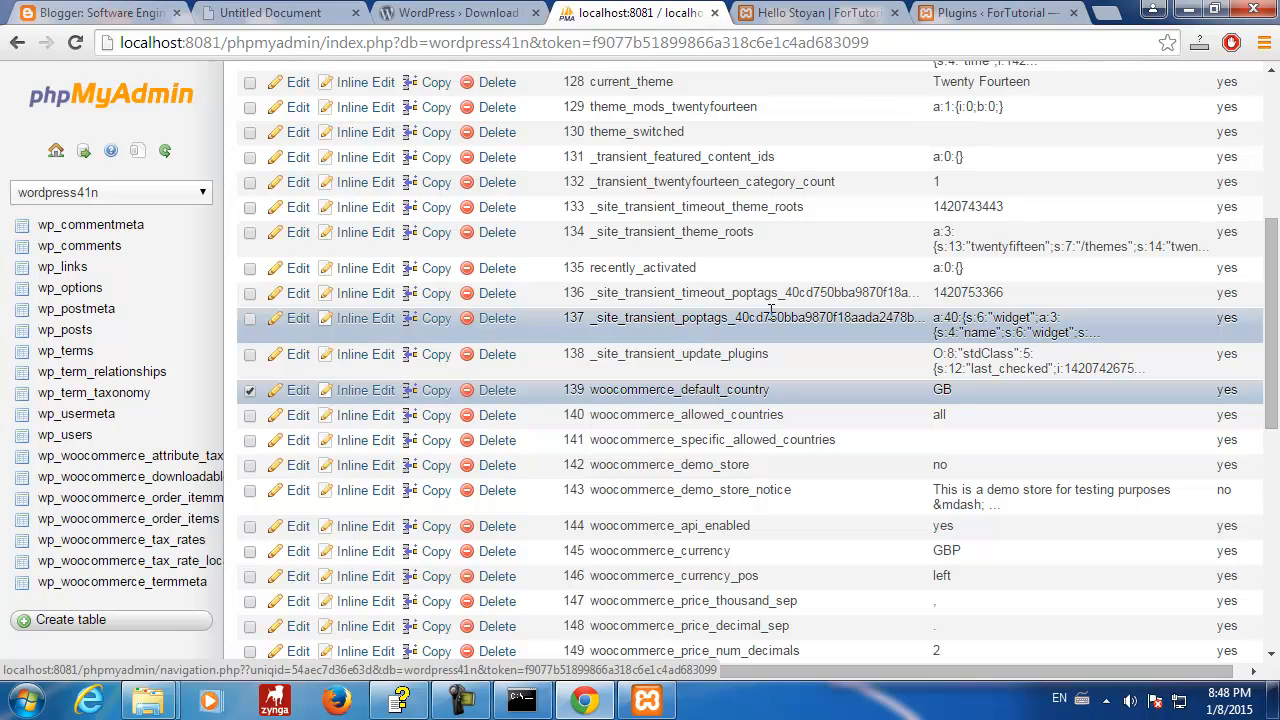
scroll(769, 311, "down", 4)
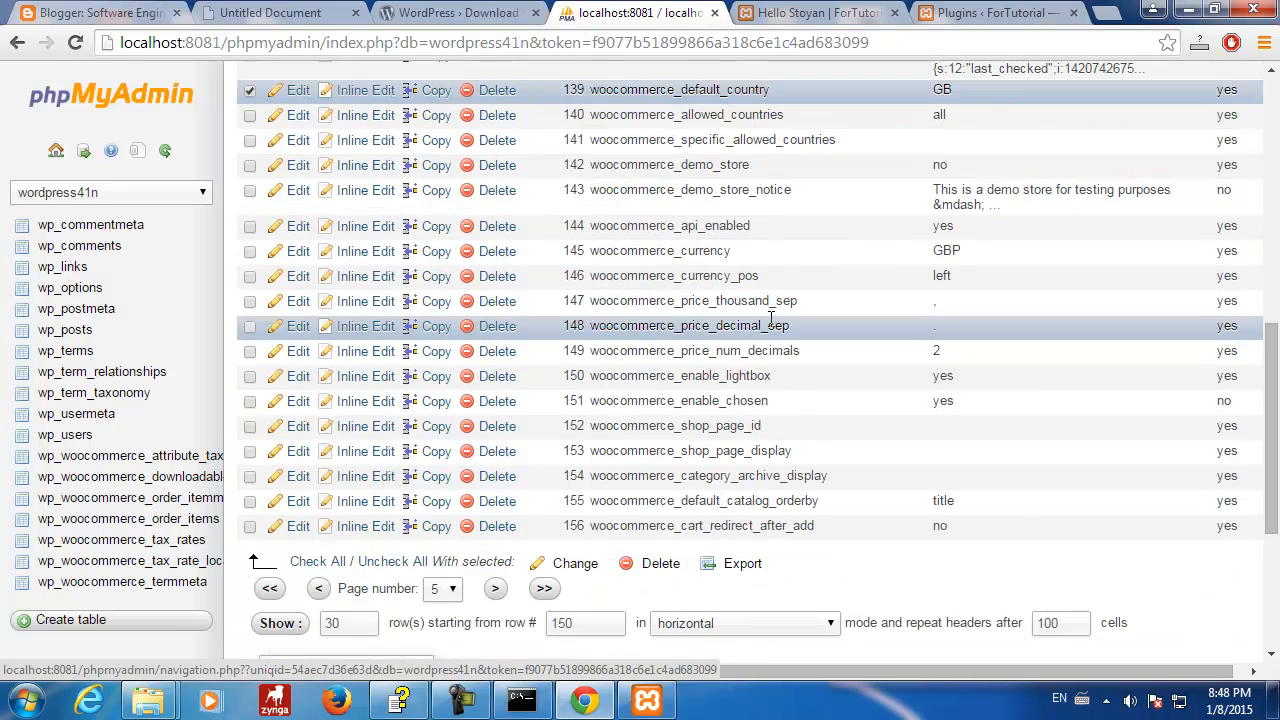
- Review the WooCommerce options on page 5 of wp_options, then go to the next page
scroll(771, 323, "up", 8)
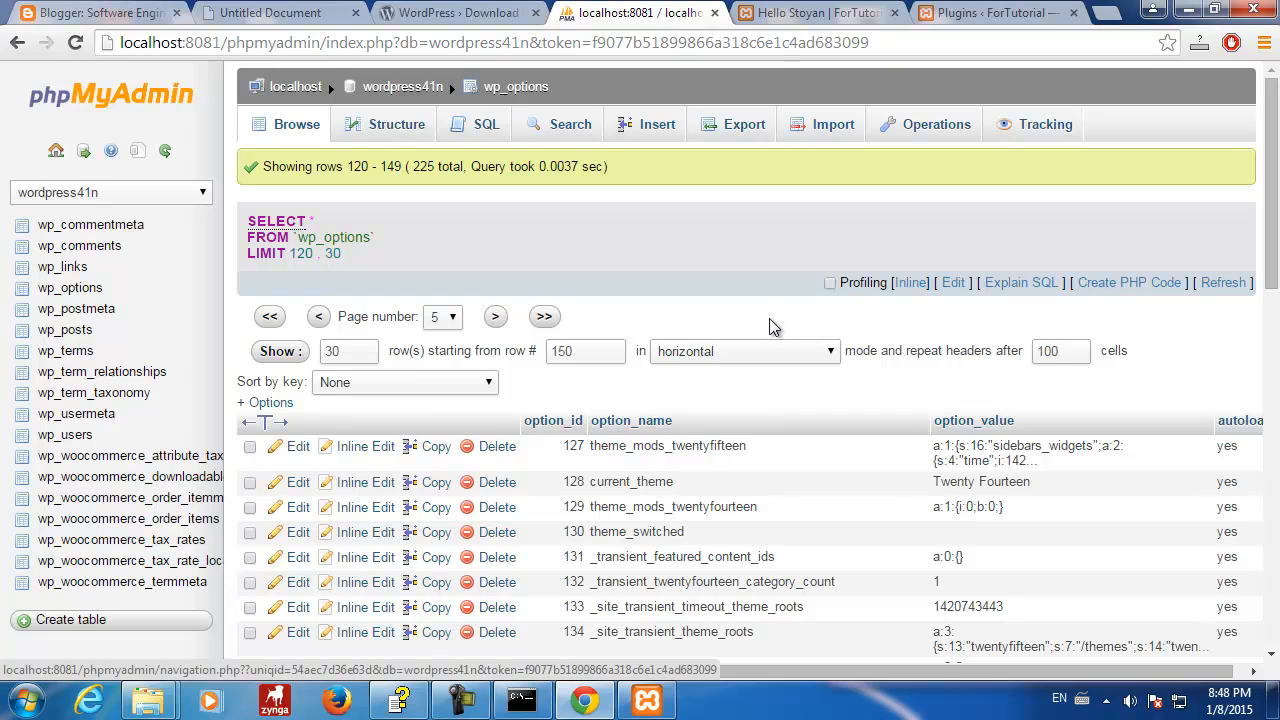
scroll(770, 320, "down", 5)
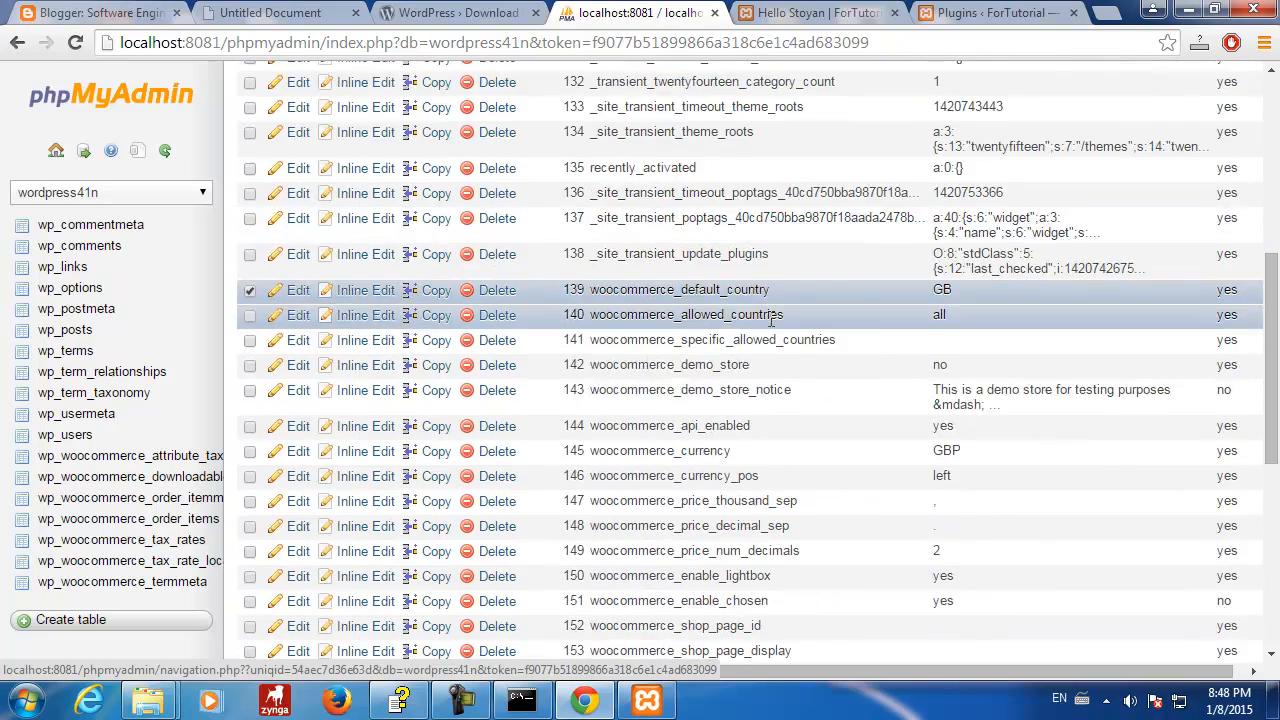
scroll(770, 320, "up", 4)
scroll(769, 318, "up", 1)
scroll(769, 318, "down", 10)
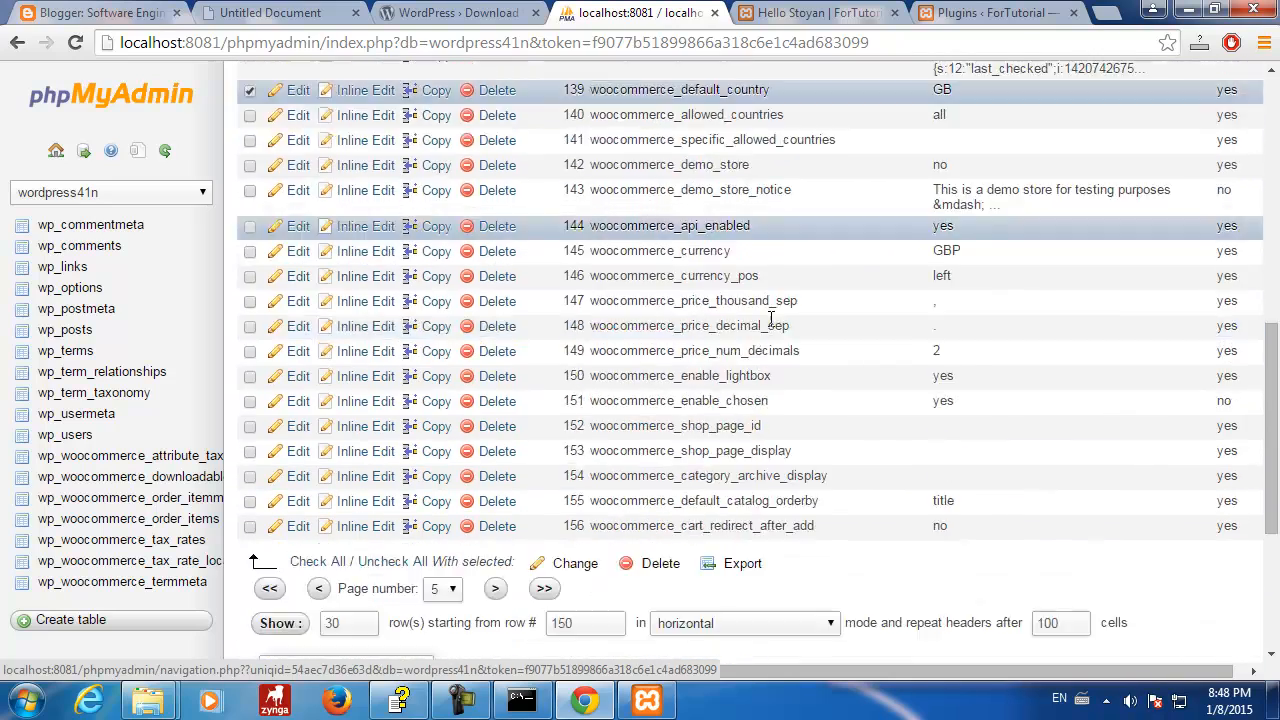
scroll(769, 318, "up", 8)
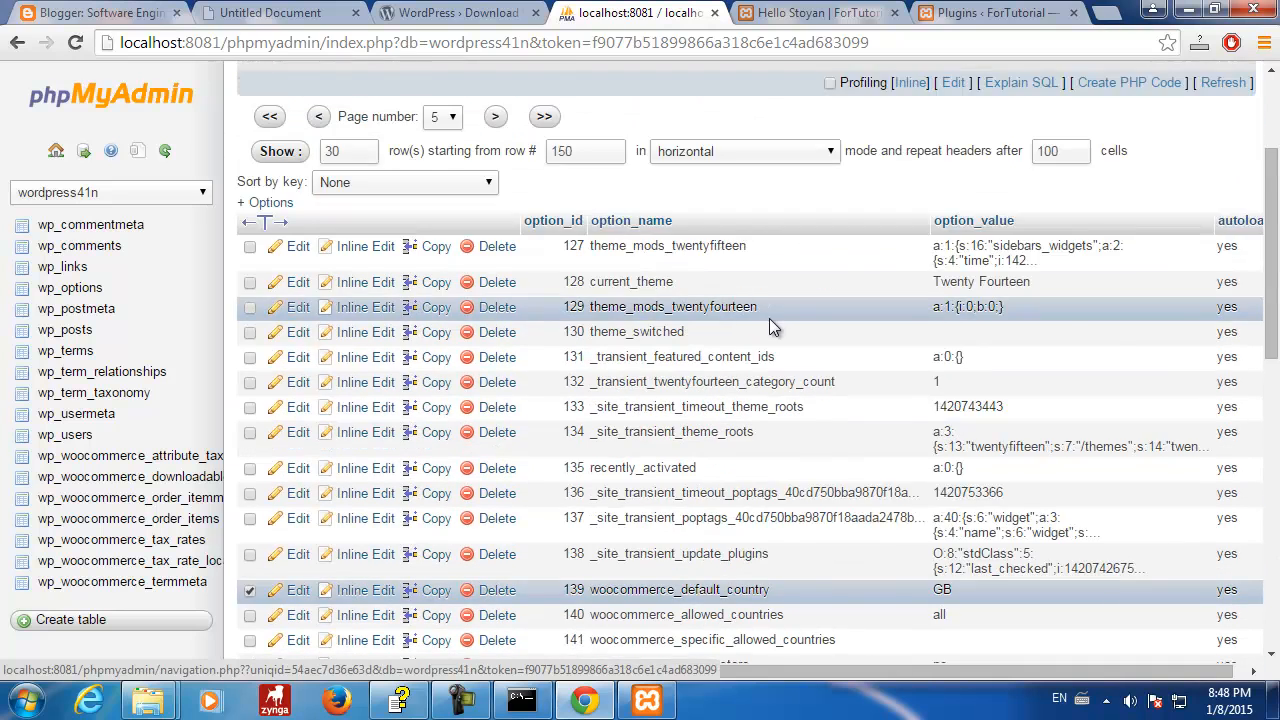
scroll(769, 318, "up", 2)
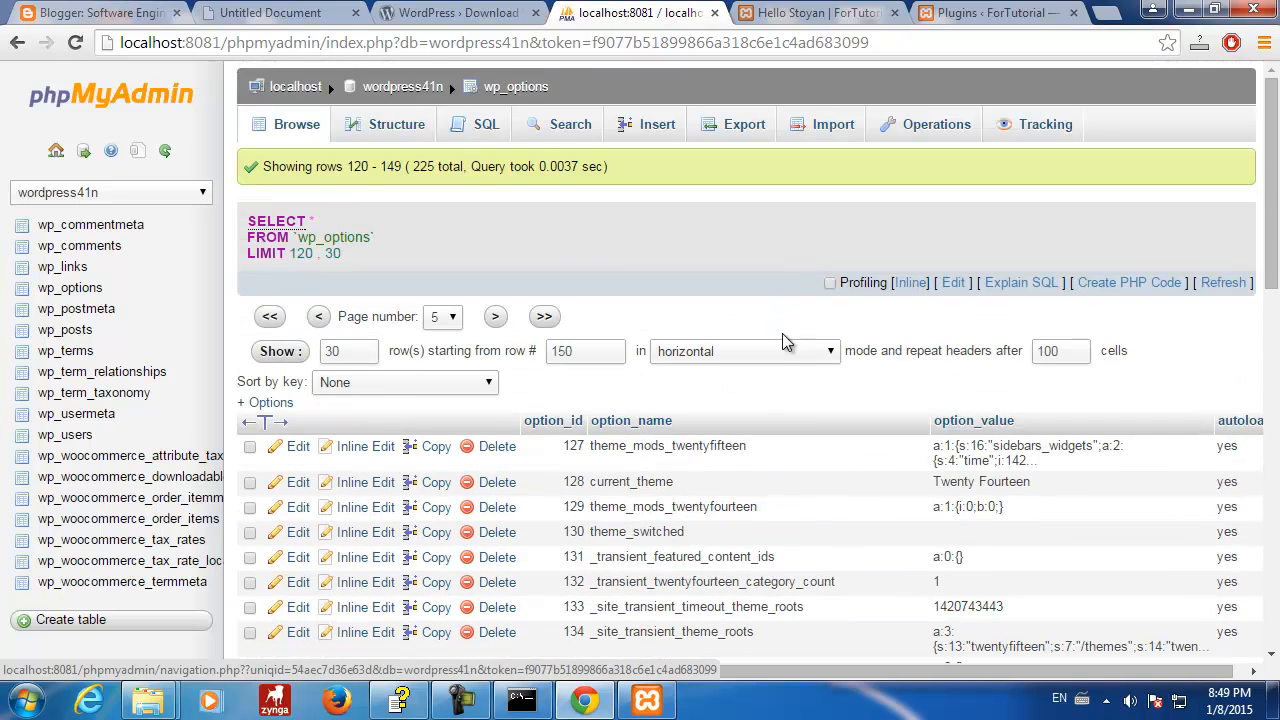
scroll(785, 342, "down", 4)
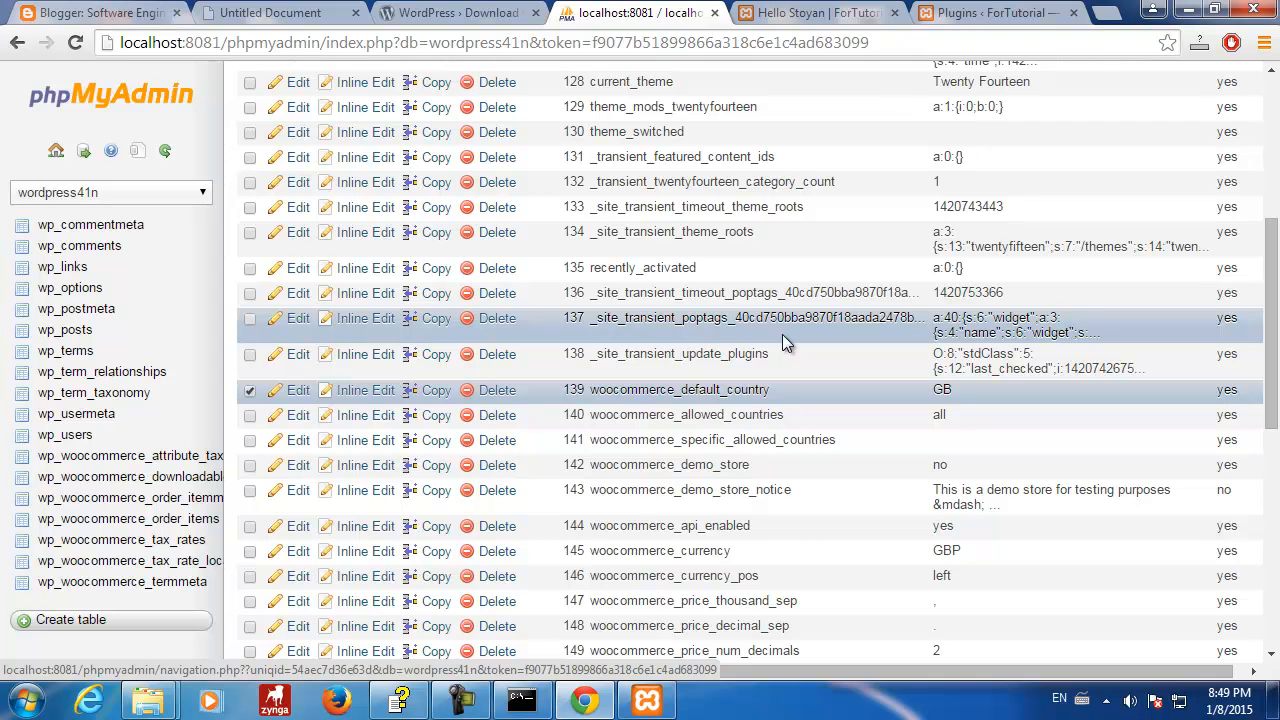
scroll(784, 342, "down", 5)
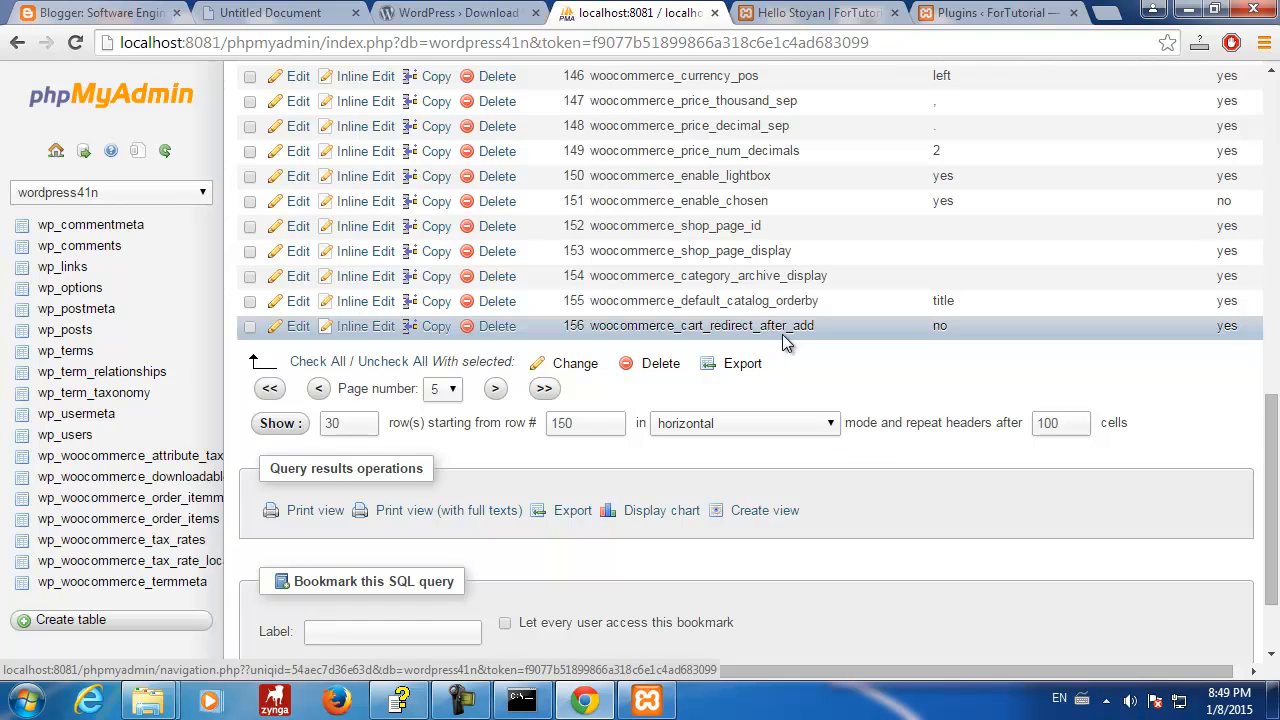
scroll(785, 342, "up", 4)
scroll(785, 342, "down", 4)
scroll(784, 342, "up", 6)
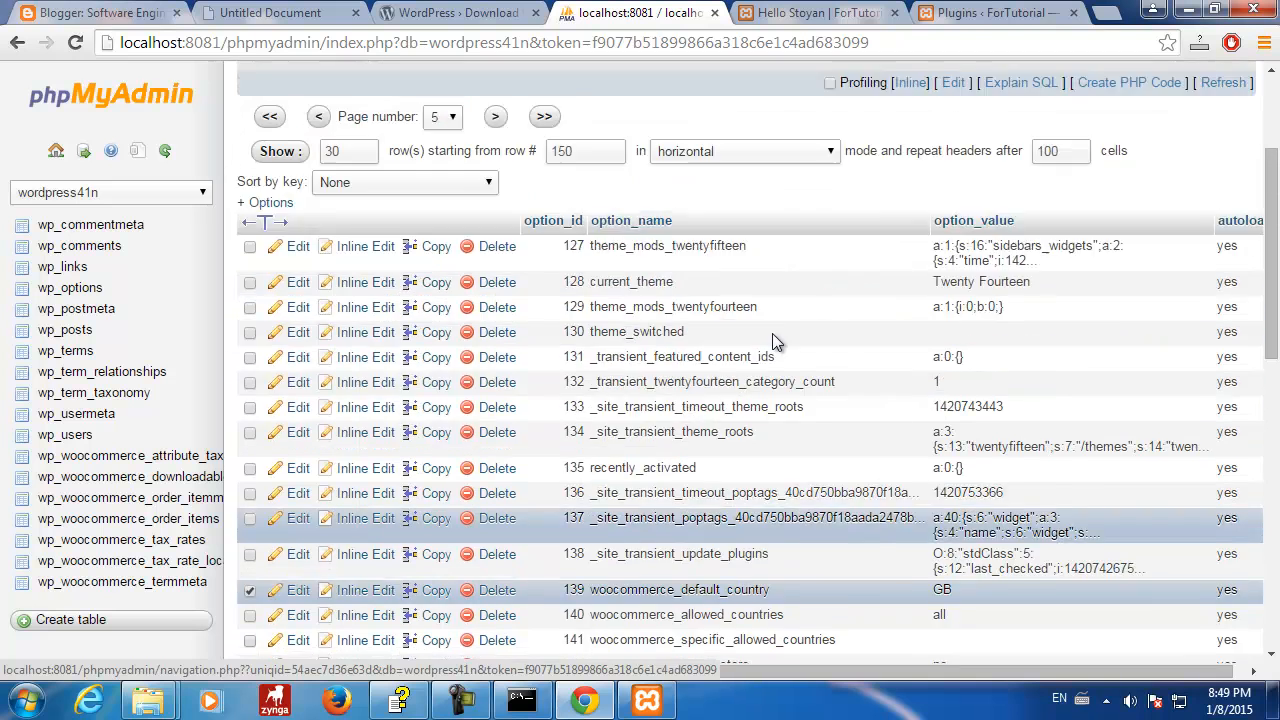
scroll(772, 333, "up", 3)
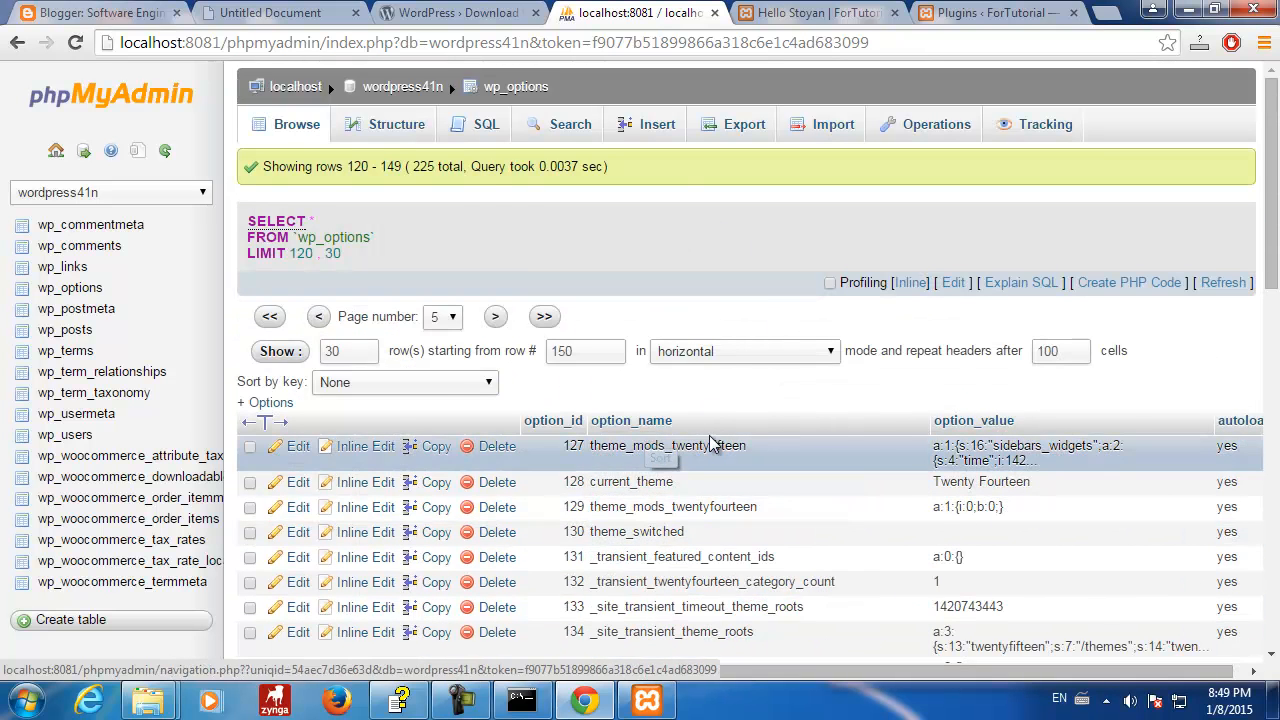
scroll(712, 444, "down", 8)
scroll(712, 444, "down", 2)
scroll(712, 444, "up", 6)
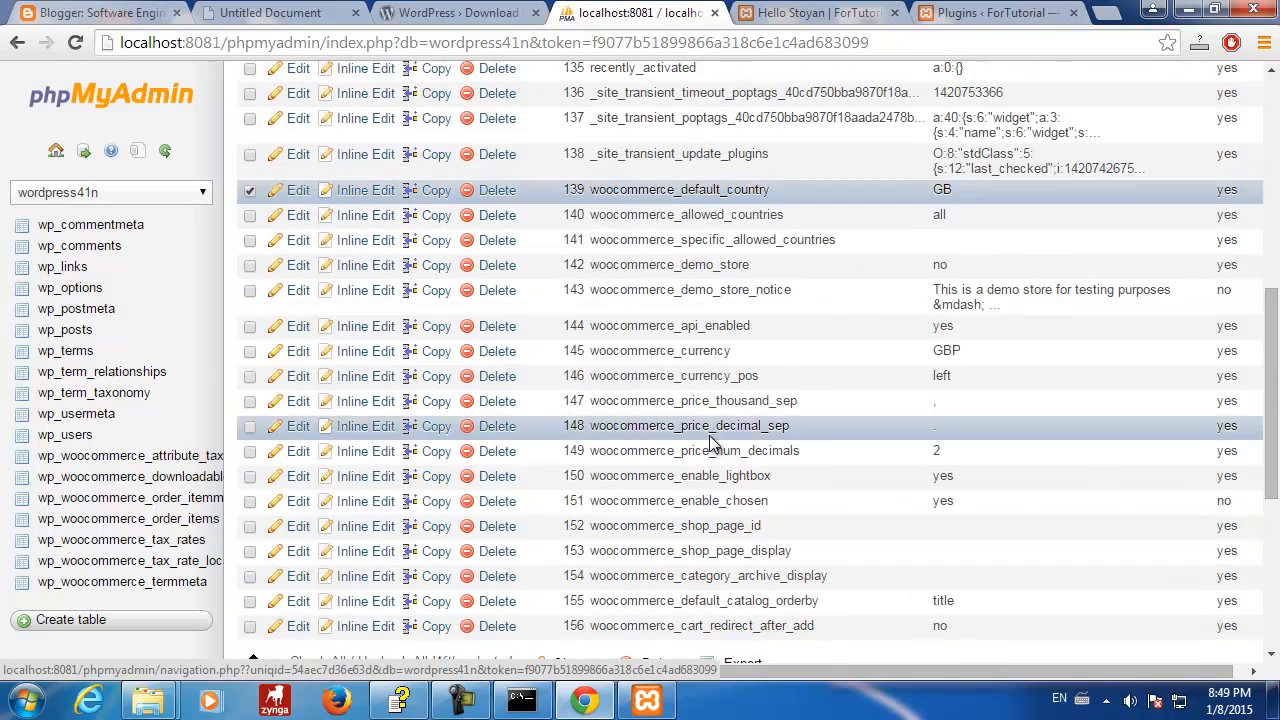
scroll(712, 444, "down", 3)
left_click(495, 388)
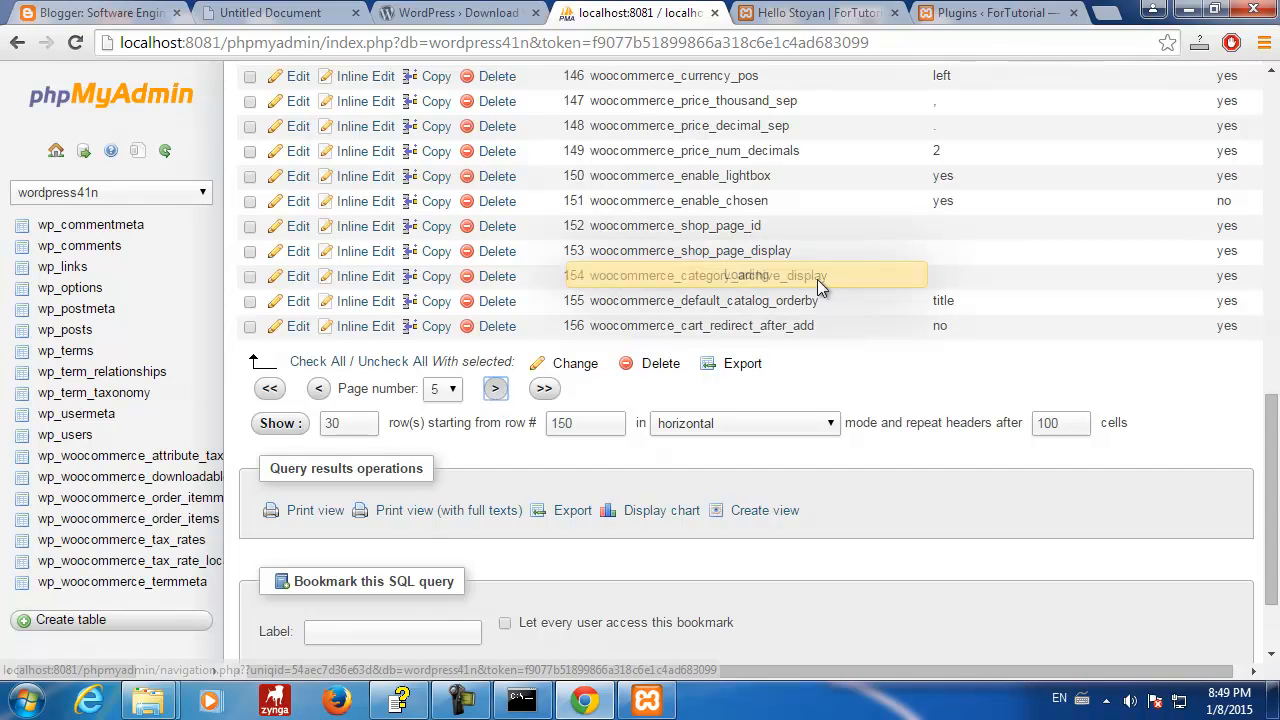
- Page forward through wp_options to page 8, its last page
scroll(815, 325, "down", 2)
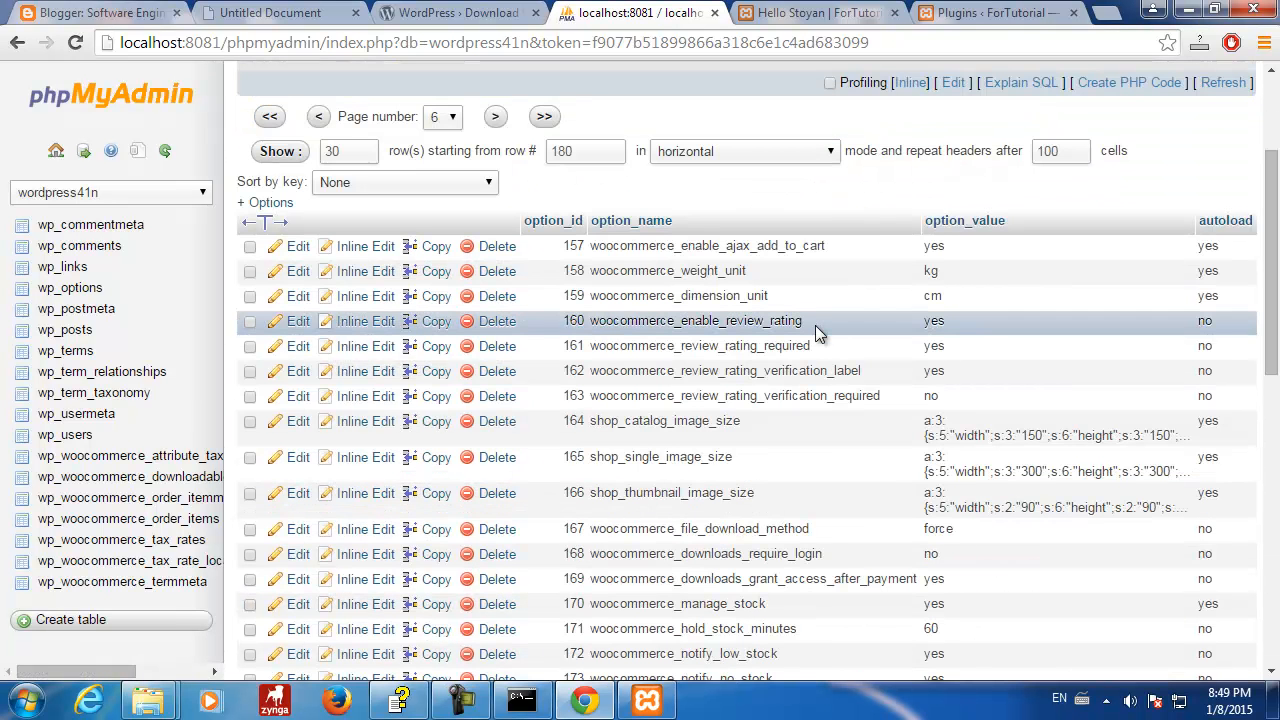
scroll(815, 325, "down", 5)
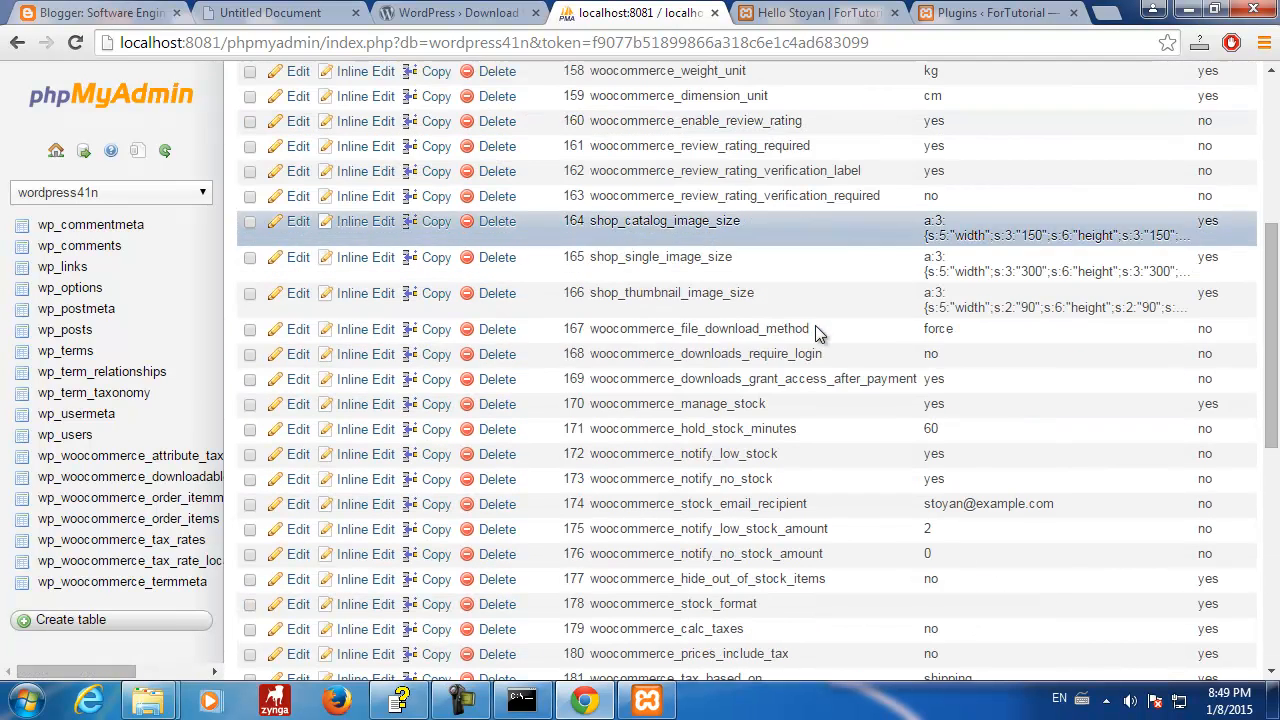
scroll(815, 325, "down", 2)
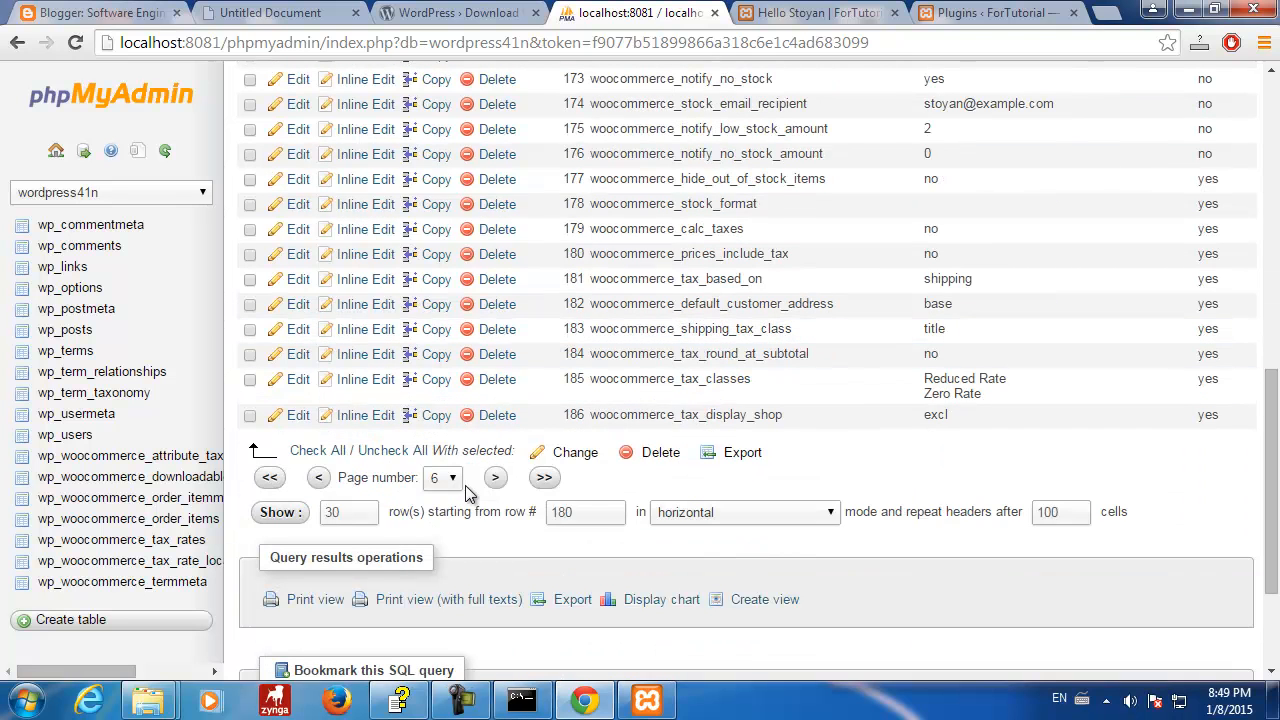
left_click(495, 477)
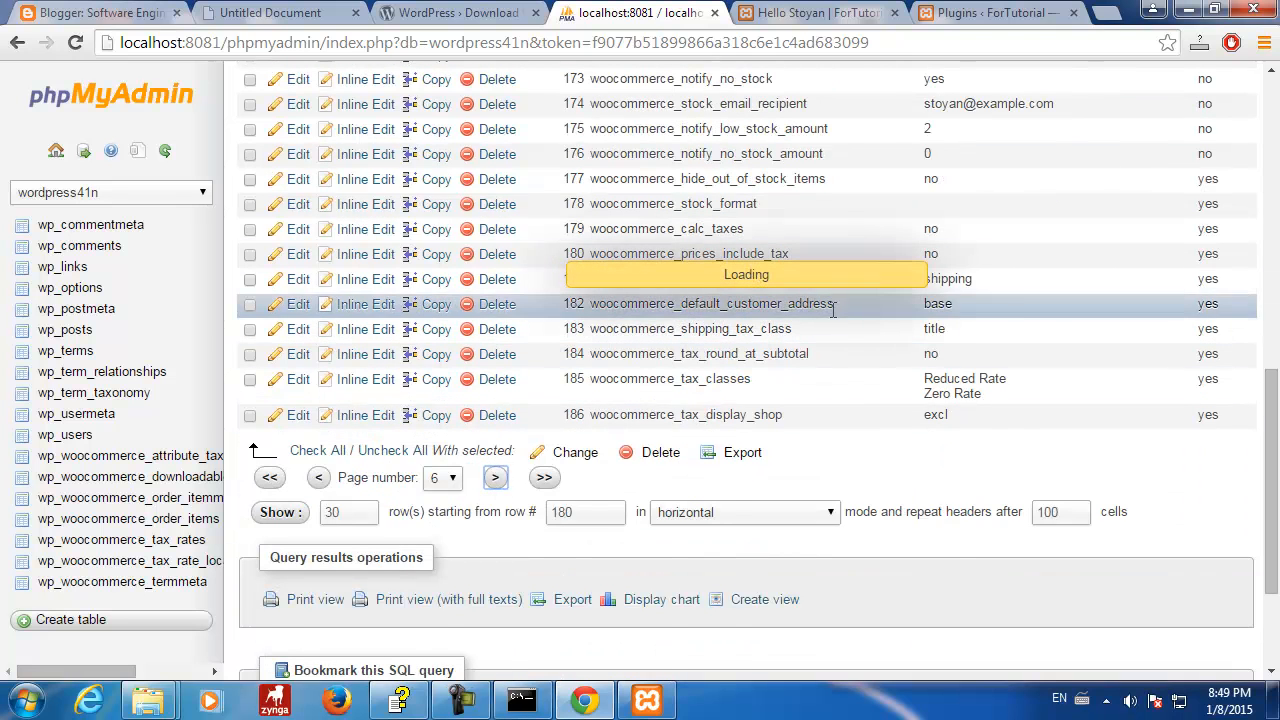
scroll(812, 330, "down", 2)
scroll(812, 330, "down", 6)
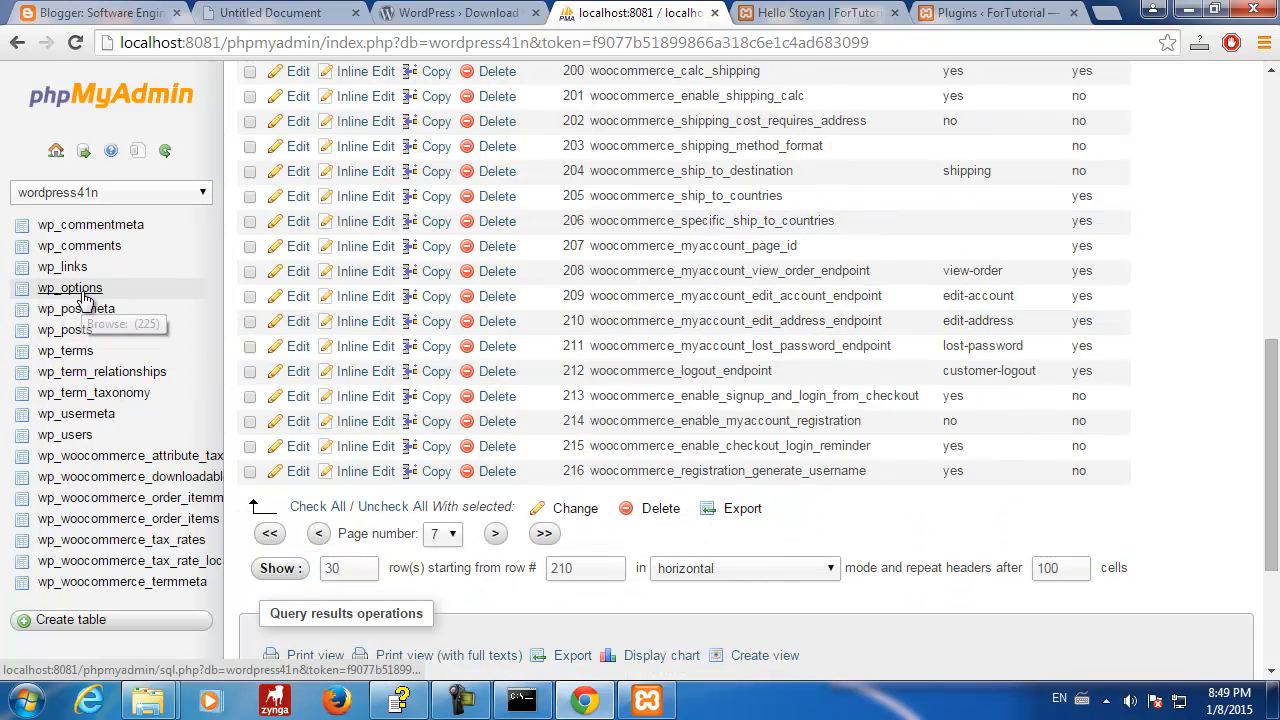
left_click(494, 533)
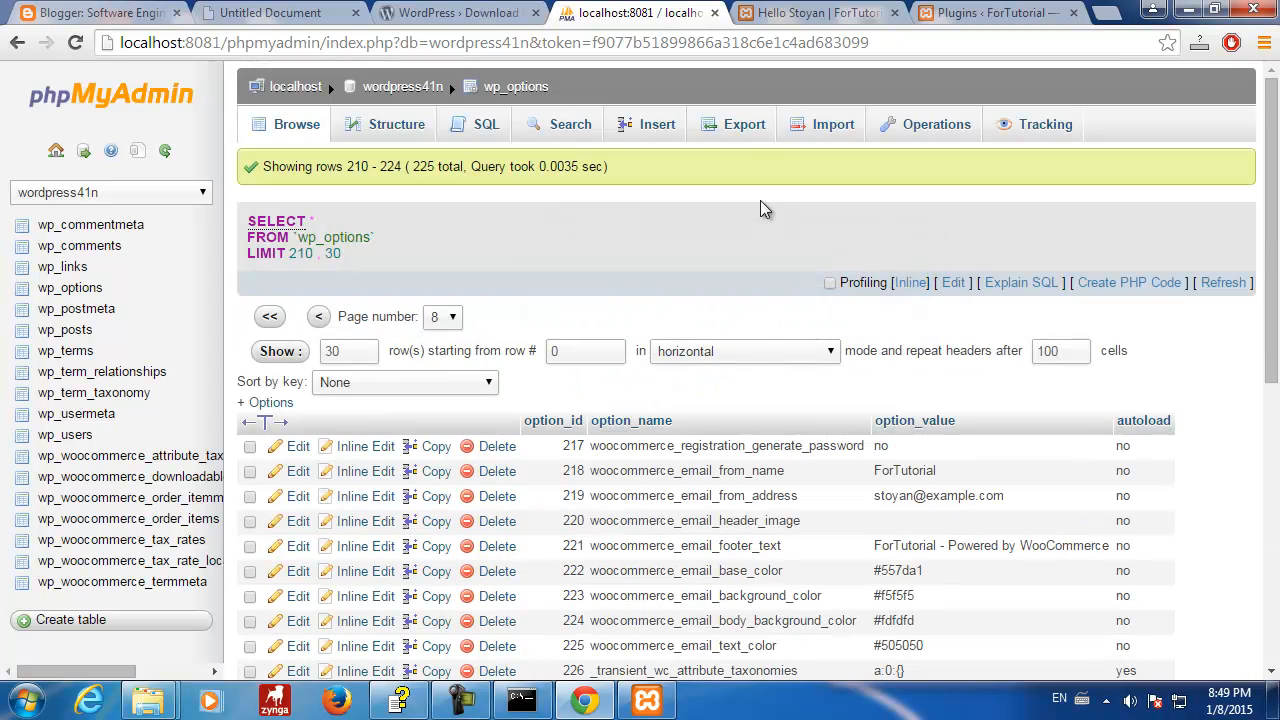
- Scroll through the final rows 217–234, ending with woocommerce_version 2.2.10
scroll(760, 210, "down", 4)
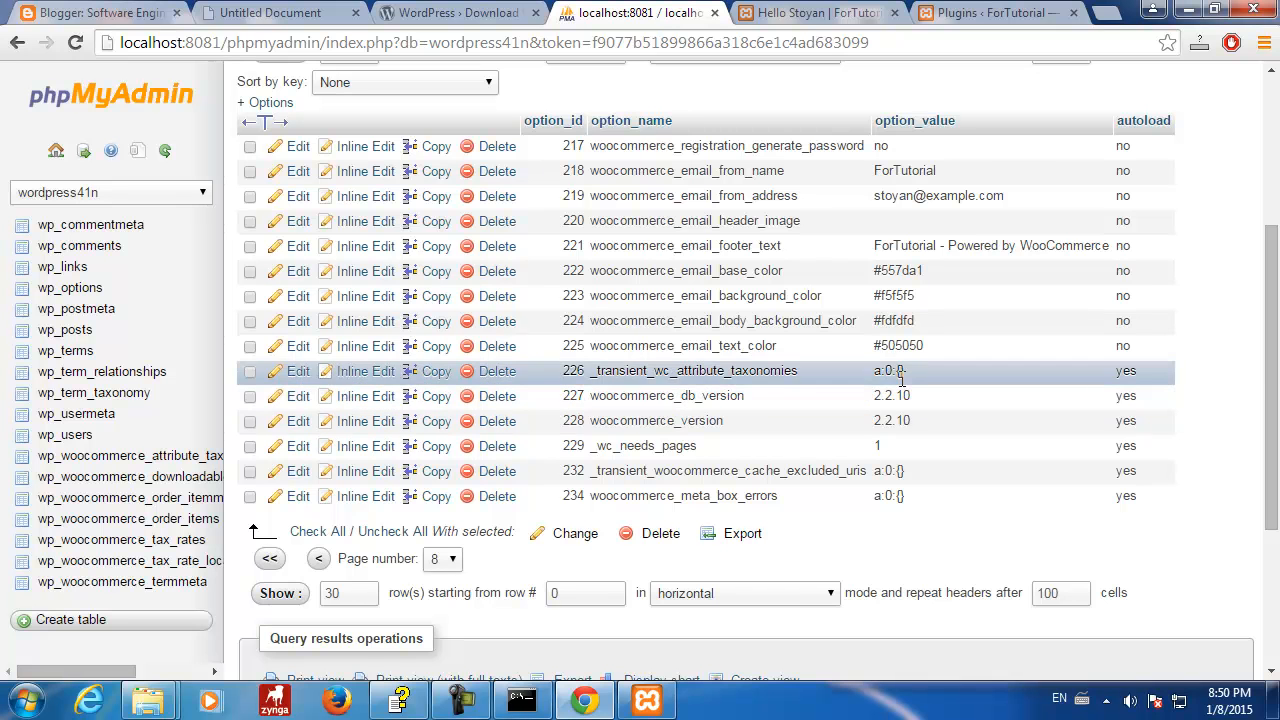
scroll(900, 385, "up", 3)
scroll(900, 378, "down", 5)
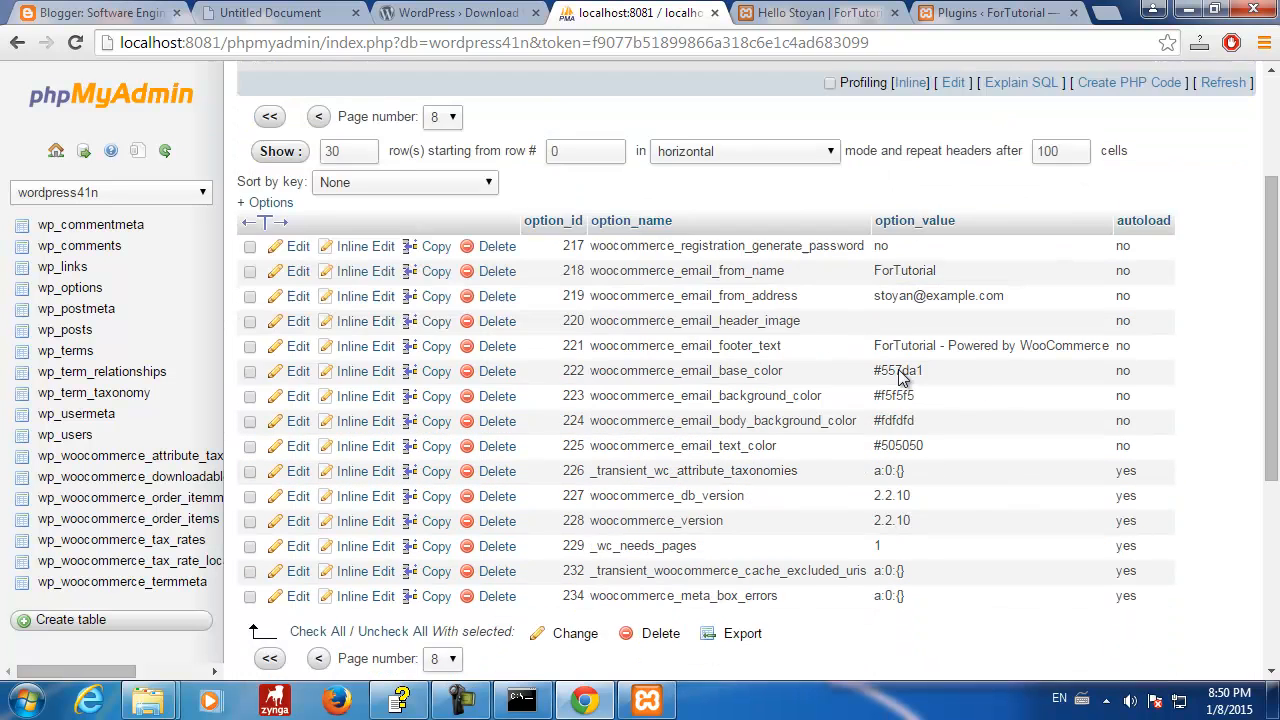
scroll(900, 371, "up", 4)
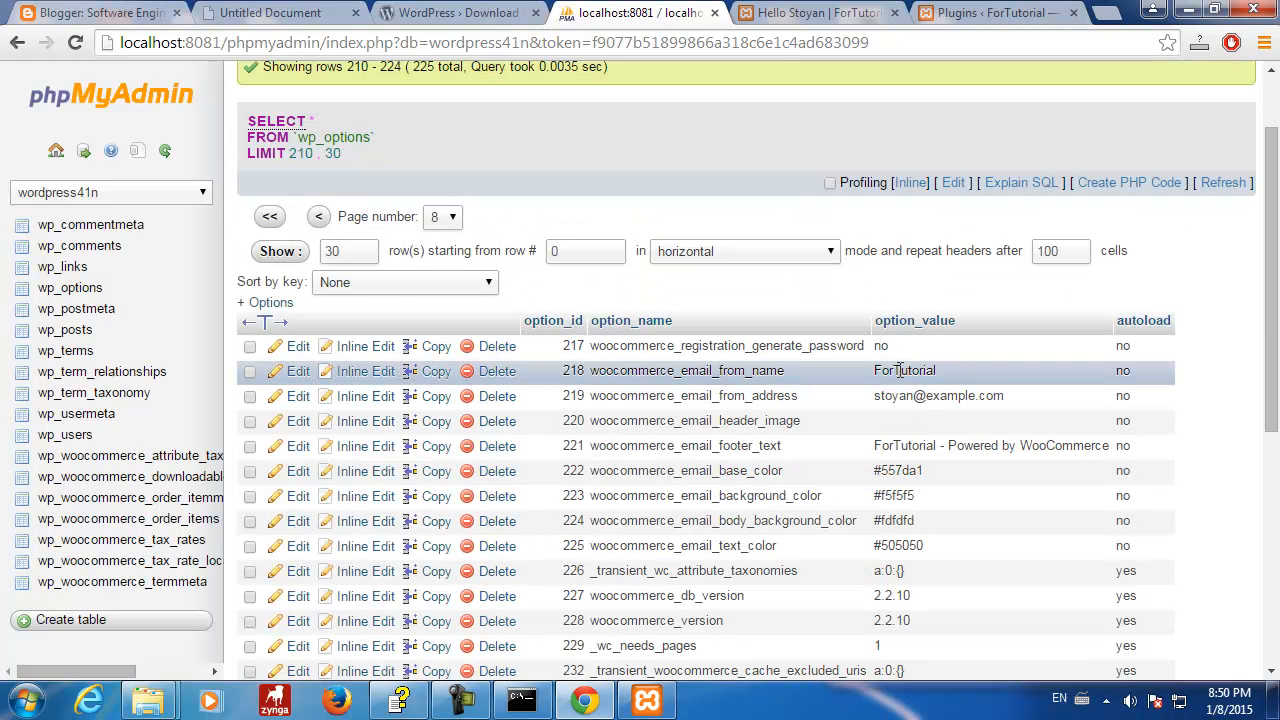
scroll(900, 370, "down", 1)
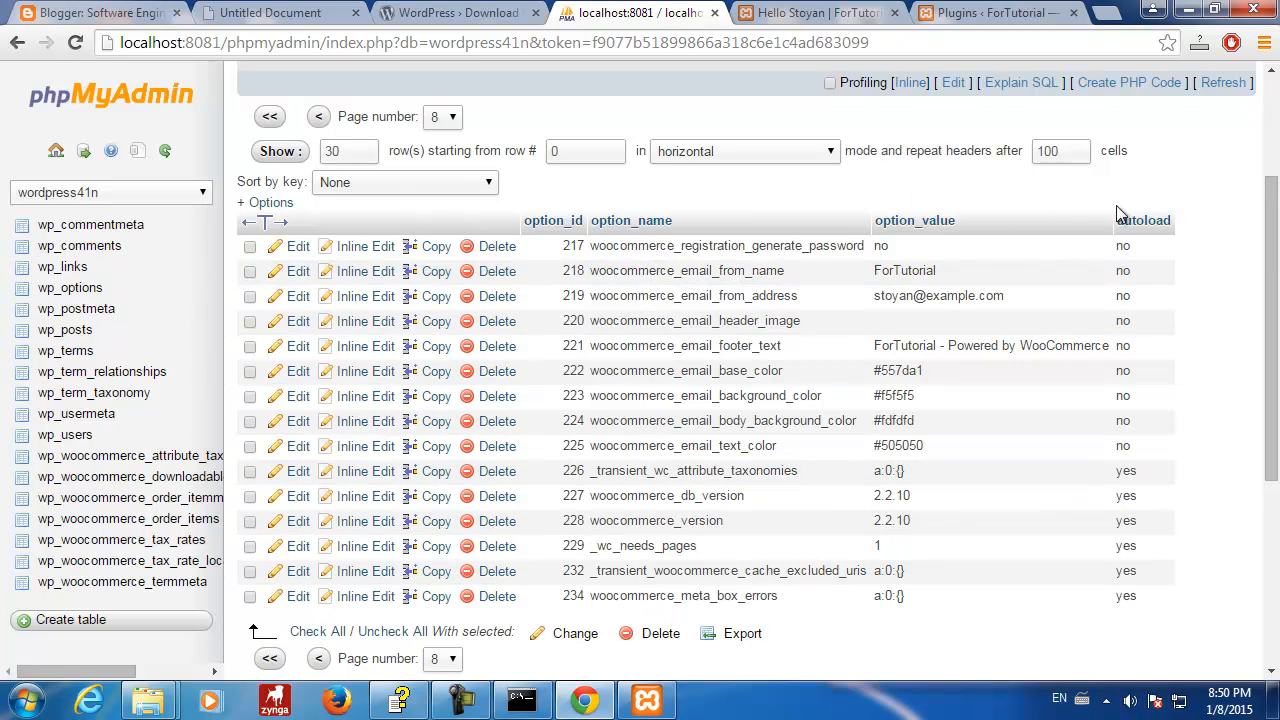
left_click_drag(1272, 215, 1272, 285)
left_click_drag(1272, 380, 1272, 278)
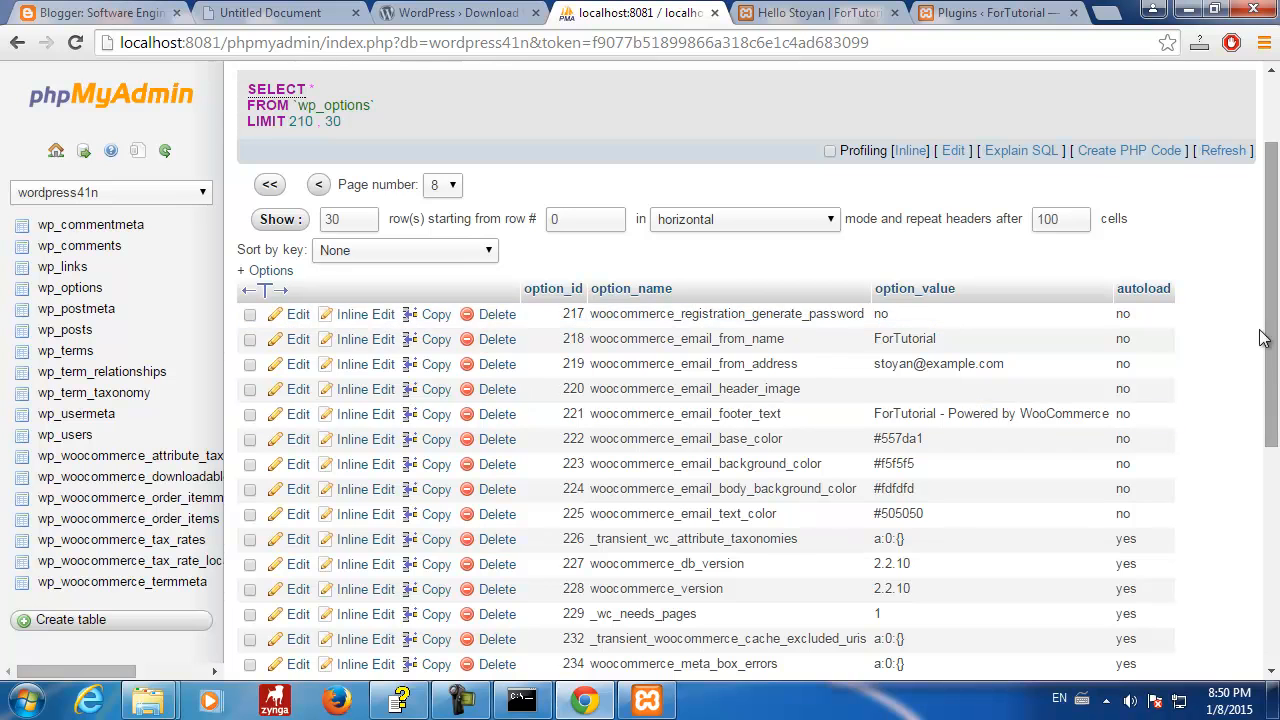
left_click_drag(1273, 222, 1273, 158)
left_click_drag(1273, 205, 1273, 288)
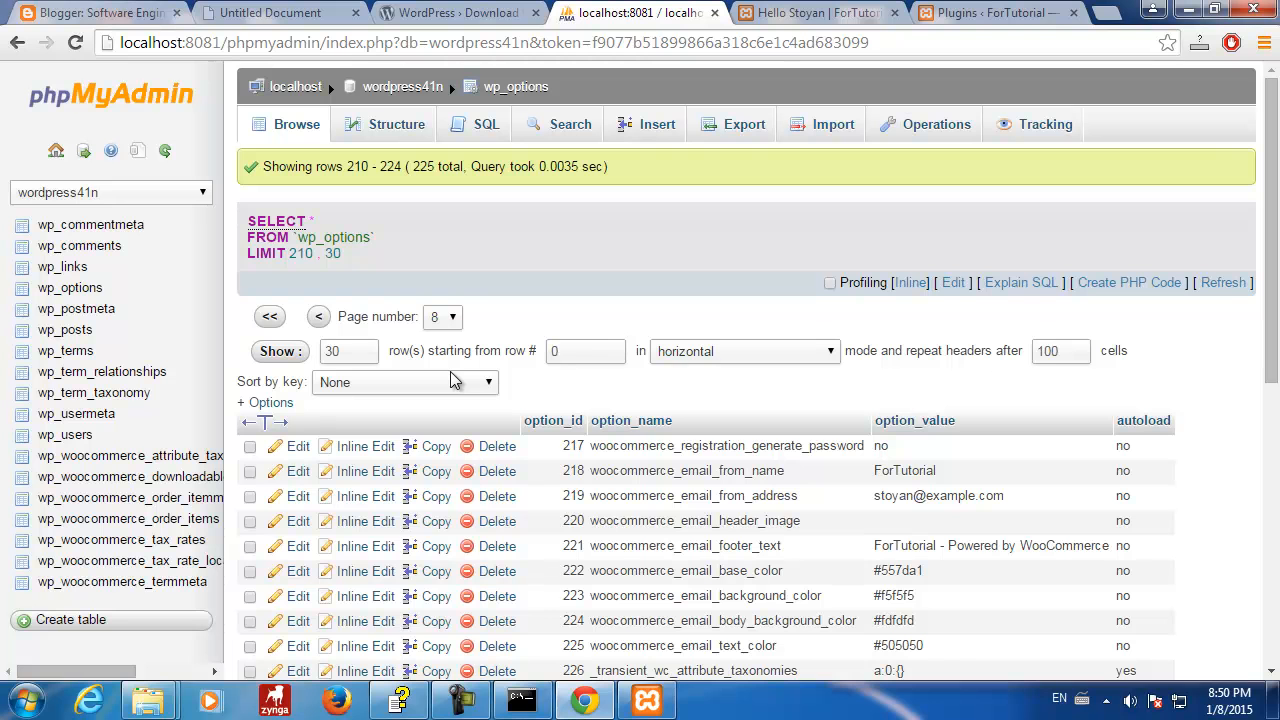
scroll(812, 510, "down", 2)
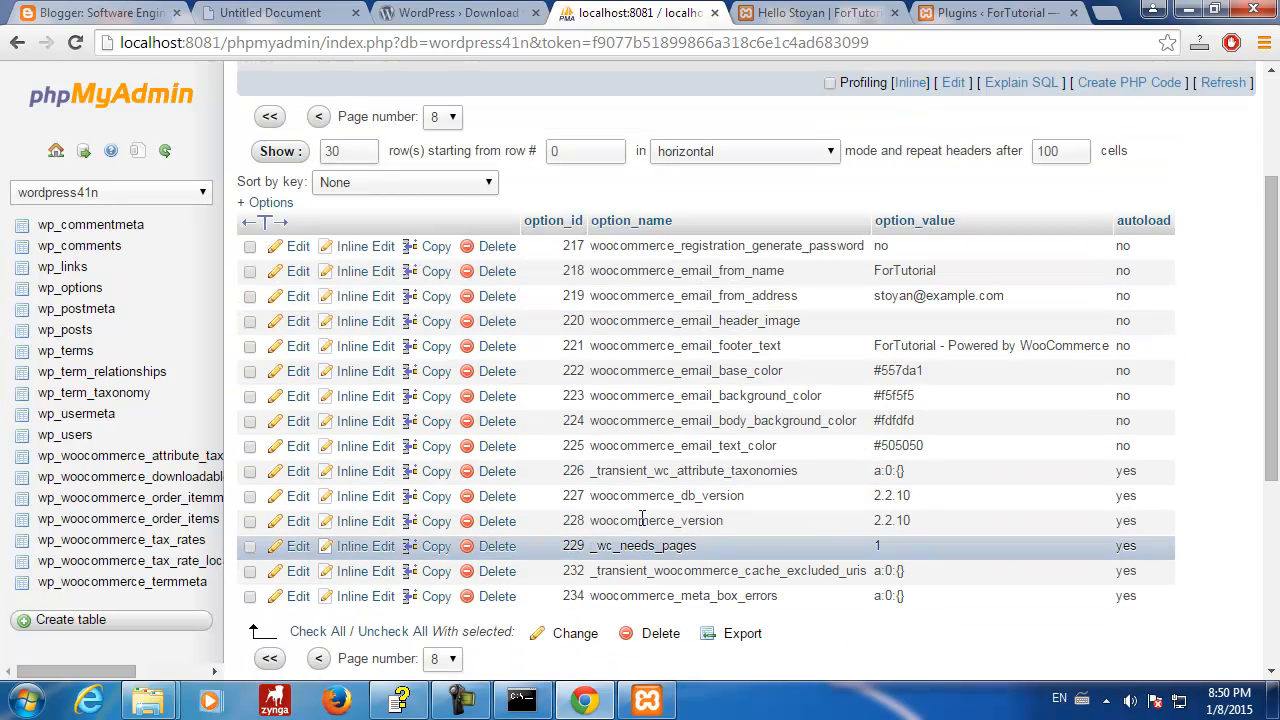
- Browse the wp_posts rows, then go back to the WordPress Plugins page
left_click(74, 332)
scroll(849, 357, "down", 4)
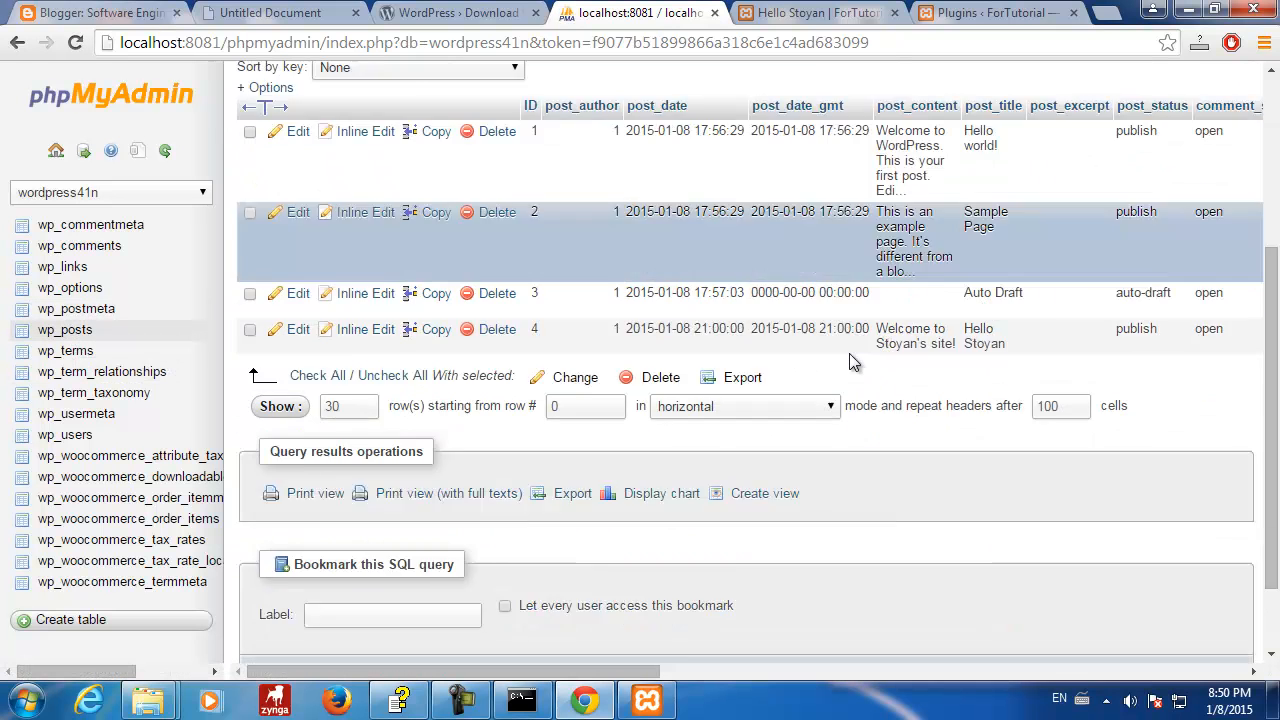
scroll(849, 353, "up", 5)
left_click(985, 12)
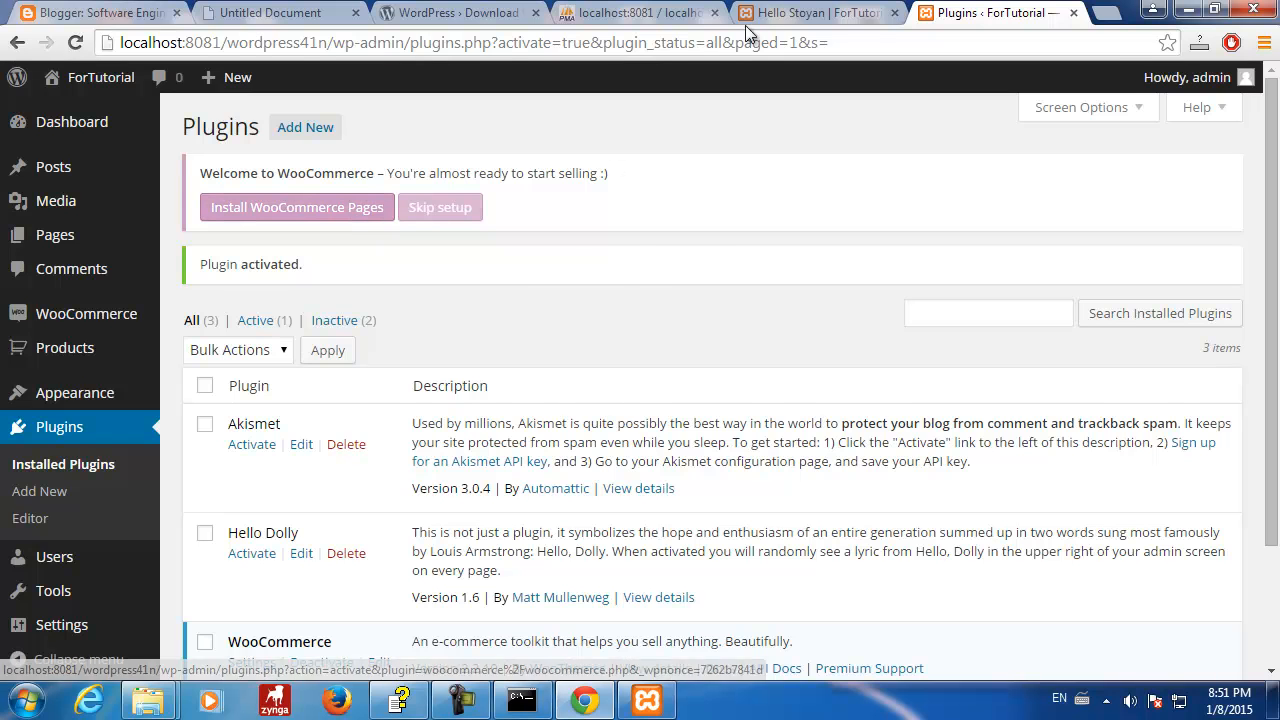
- Reload the Hello Stoyan post, then install the WooCommerce pages from the Plugins page
left_click(783, 14)
left_click(77, 47)
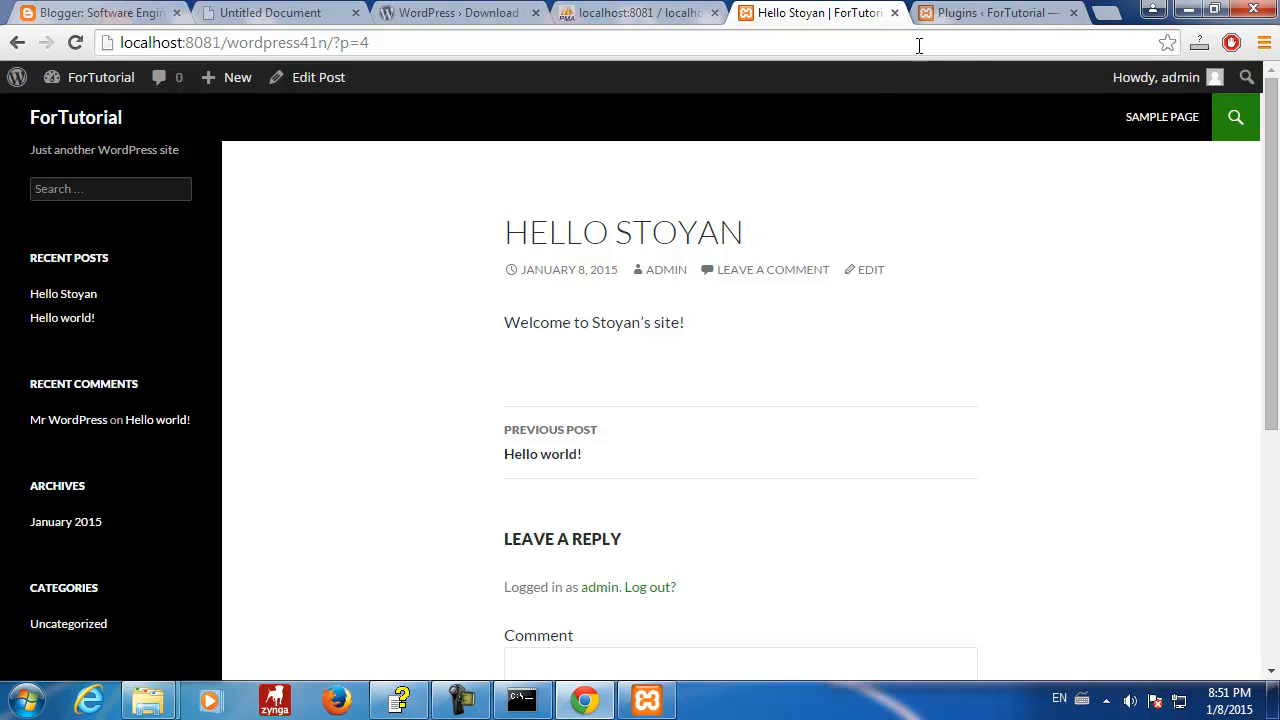
left_click(973, 17)
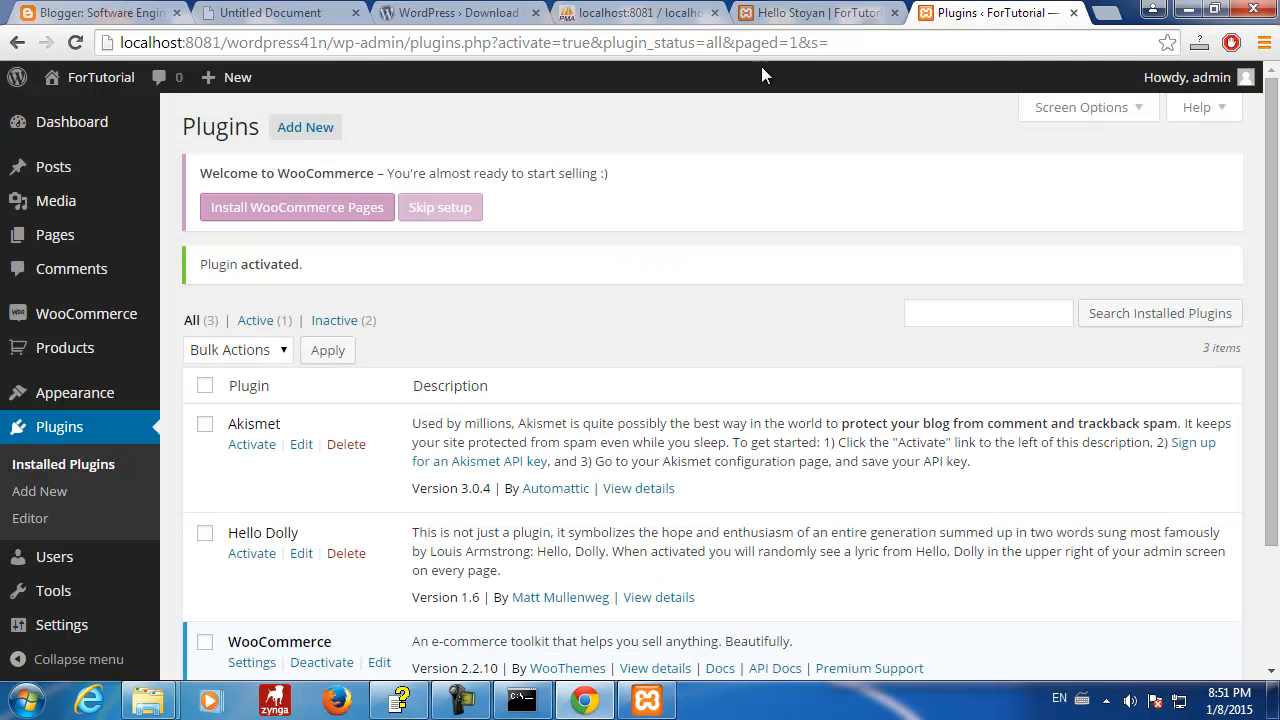
left_click(323, 211)
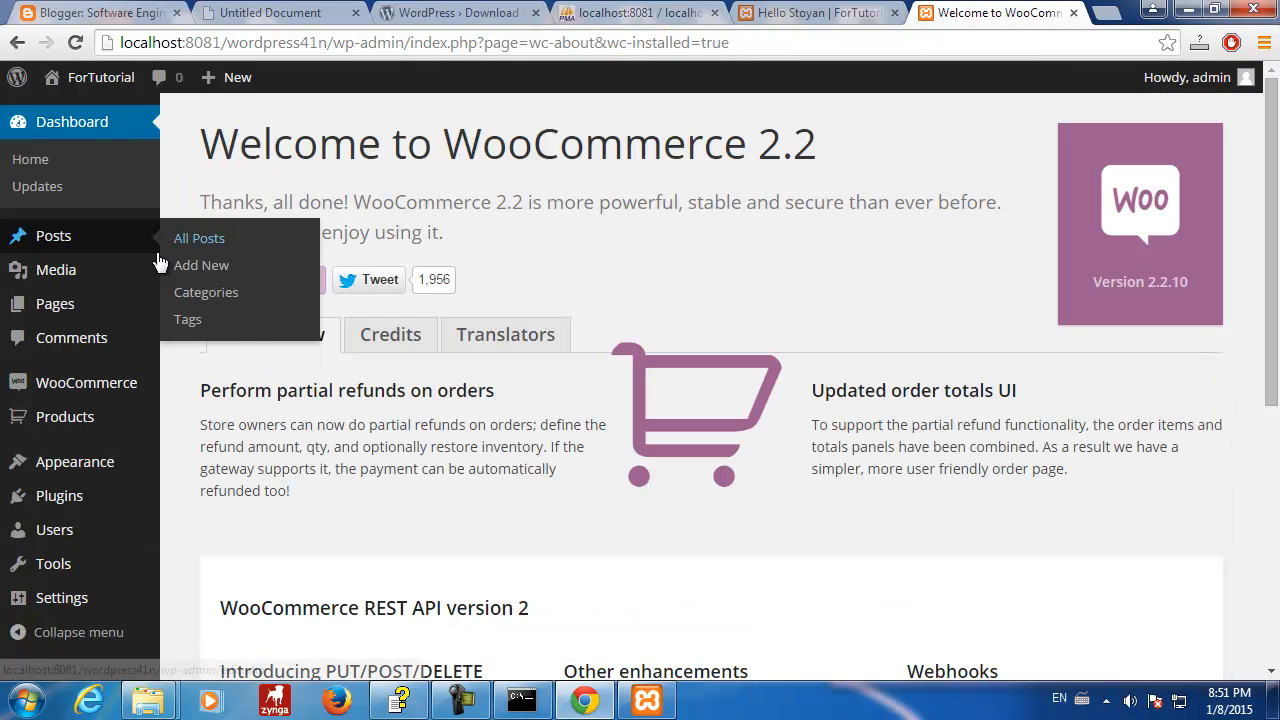
- Review the WooCommerce general settings, then open the Pages list showing Cart, Checkout, My Account and Shop
scroll(110, 218, "down", 1)
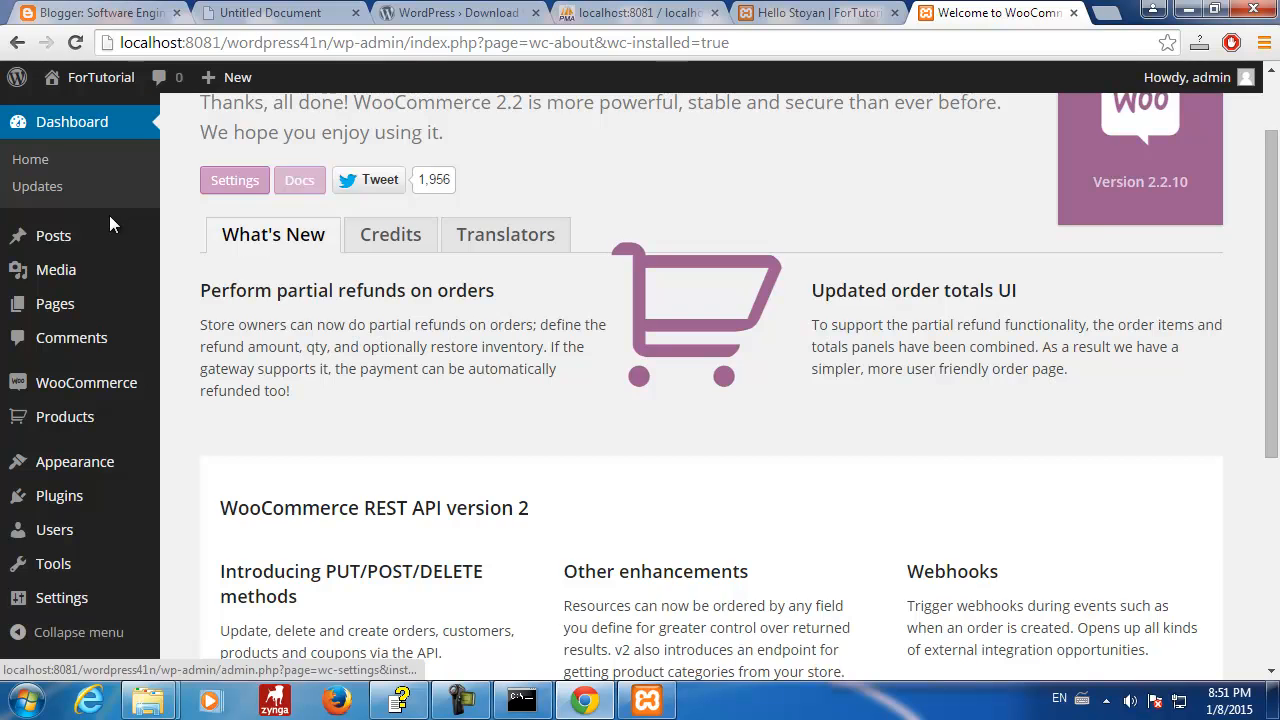
scroll(110, 218, "up", 1)
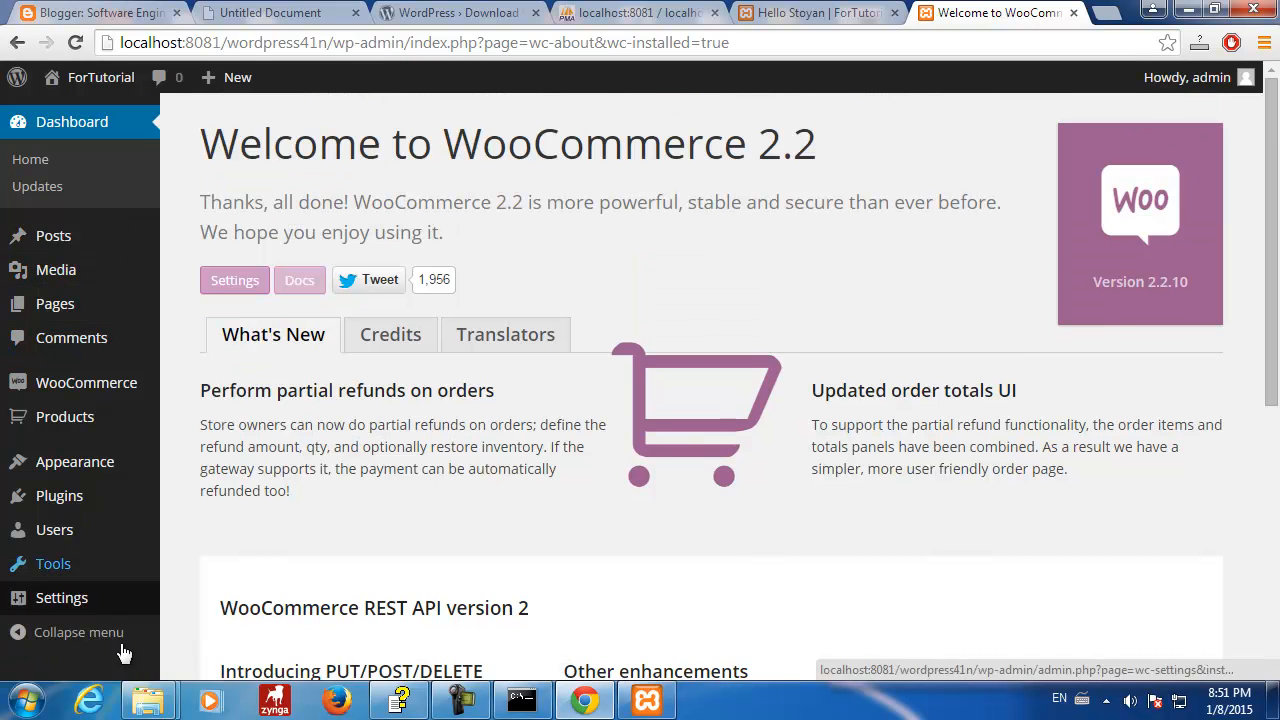
scroll(1272, 341, "down", 2)
scroll(1272, 341, "up", 2)
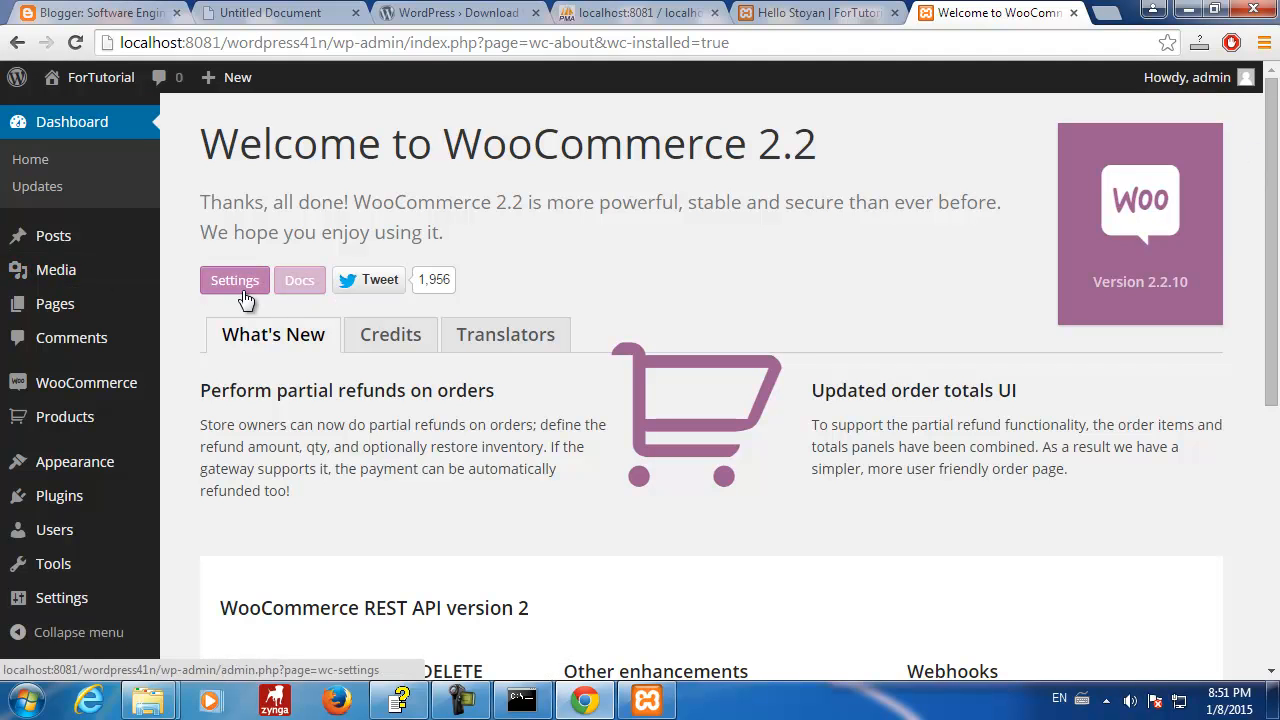
left_click(249, 293)
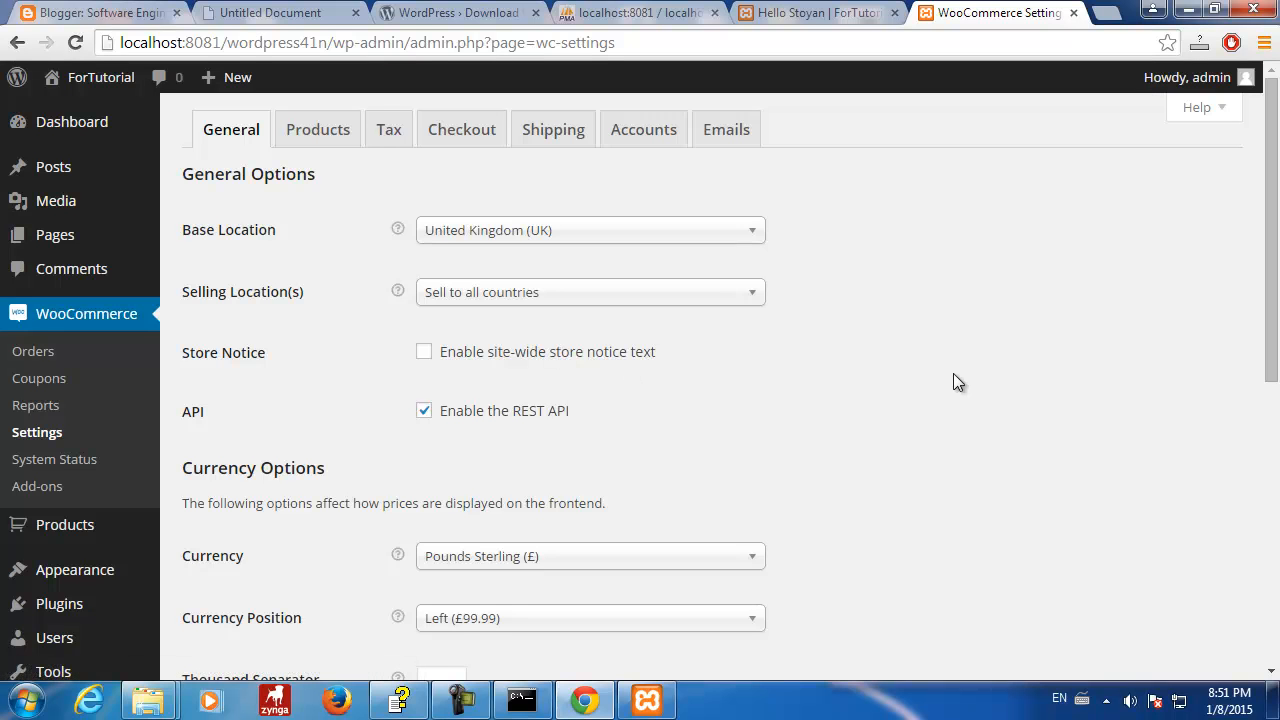
mouse_move(92, 535)
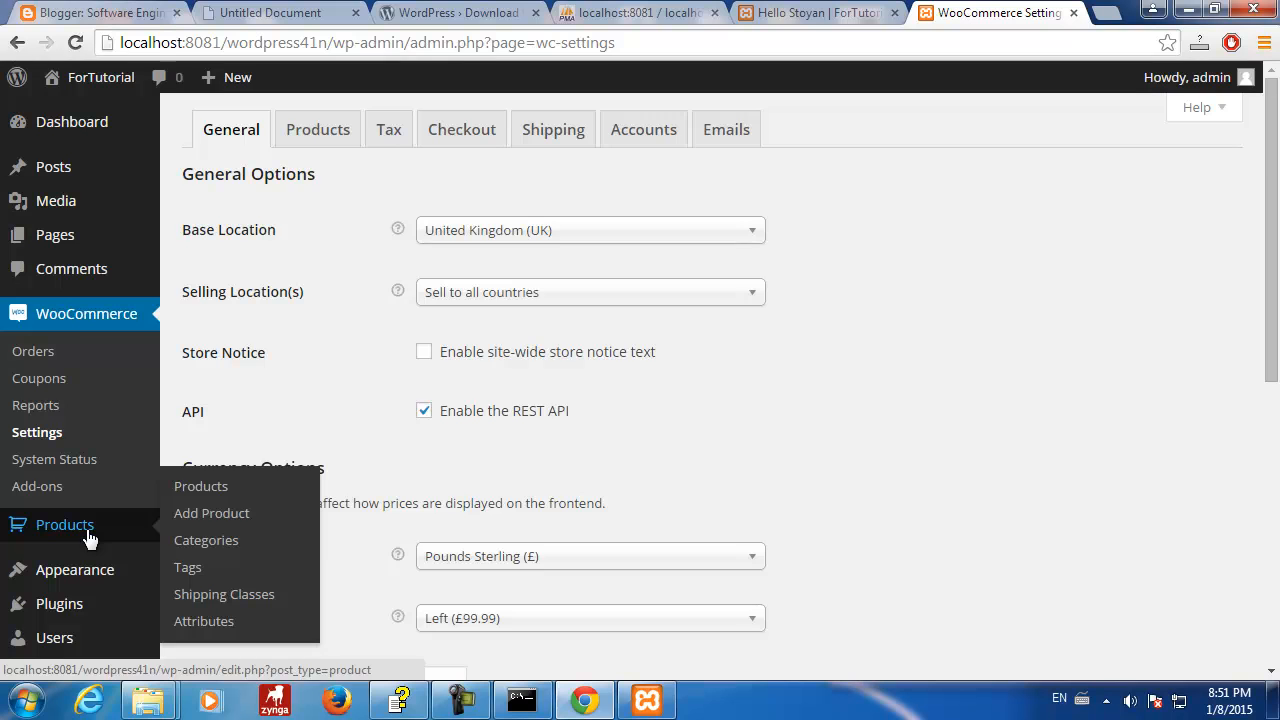
scroll(88, 537, "down", 4)
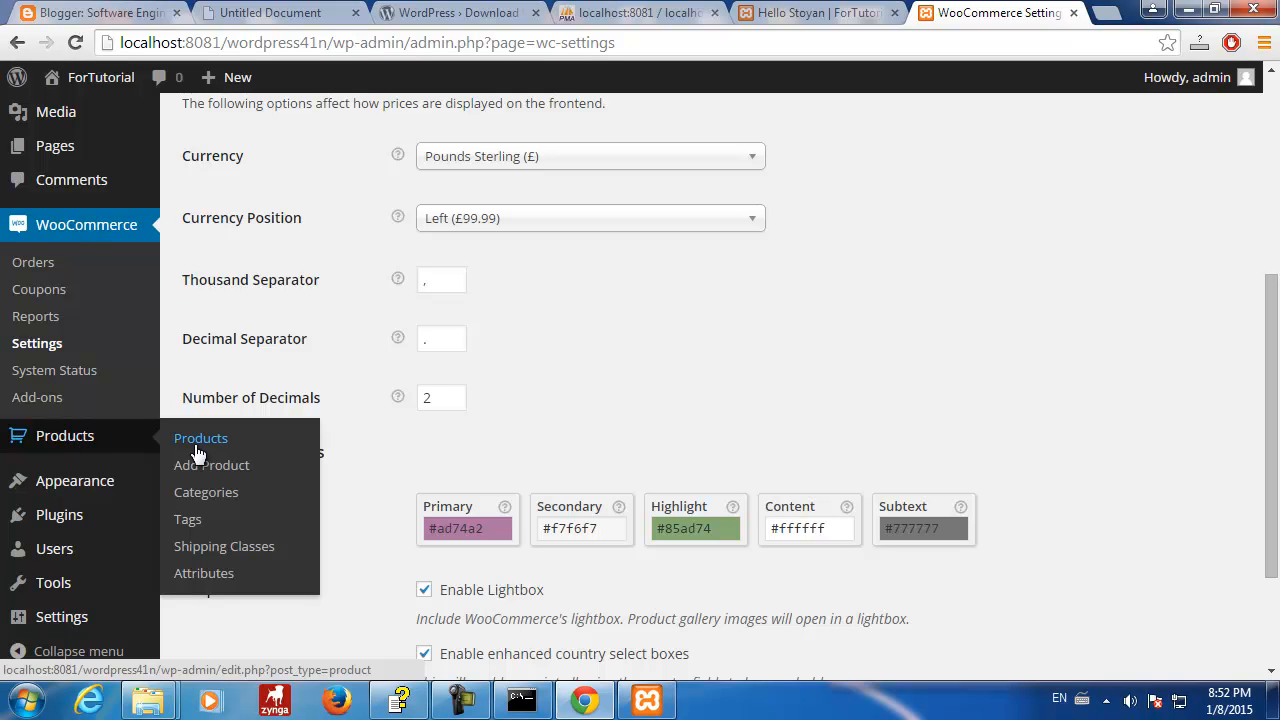
left_click(62, 146)
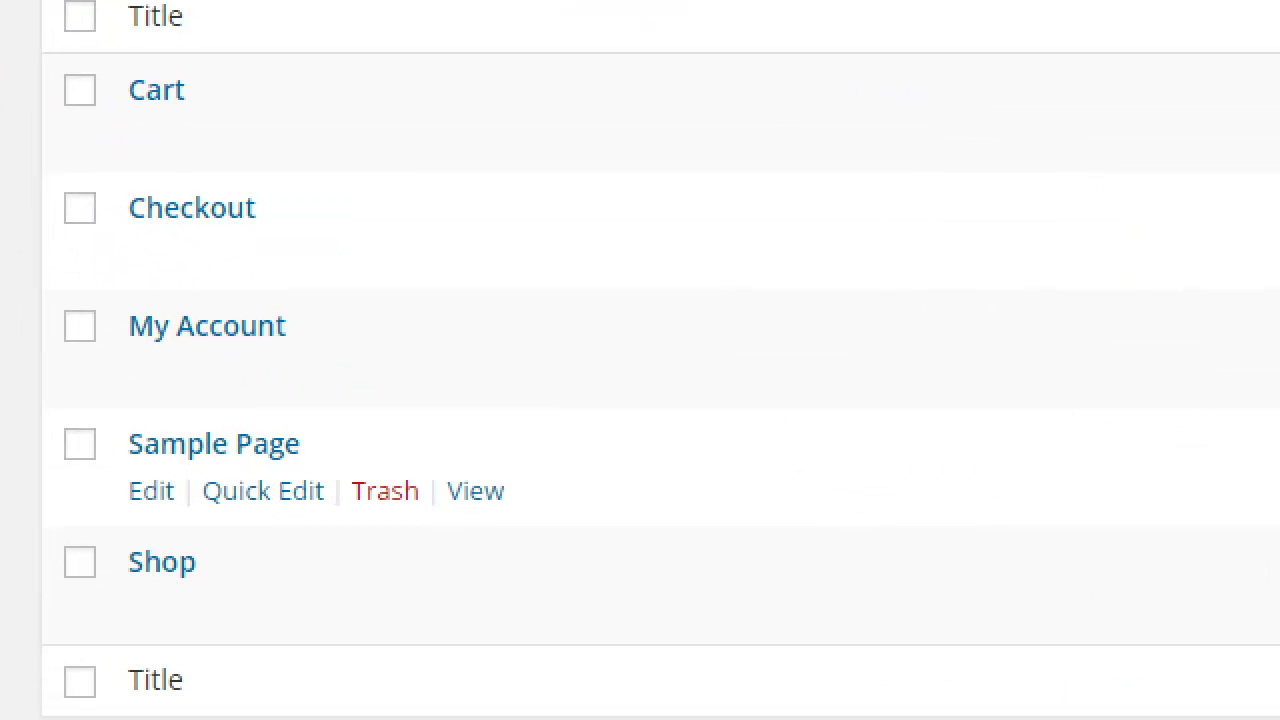
- Annotate the Pages list, circling Cart, Checkout, My Account and Shop and arrowing Sample Page
left_click_drag(342, 449, 786, 449)
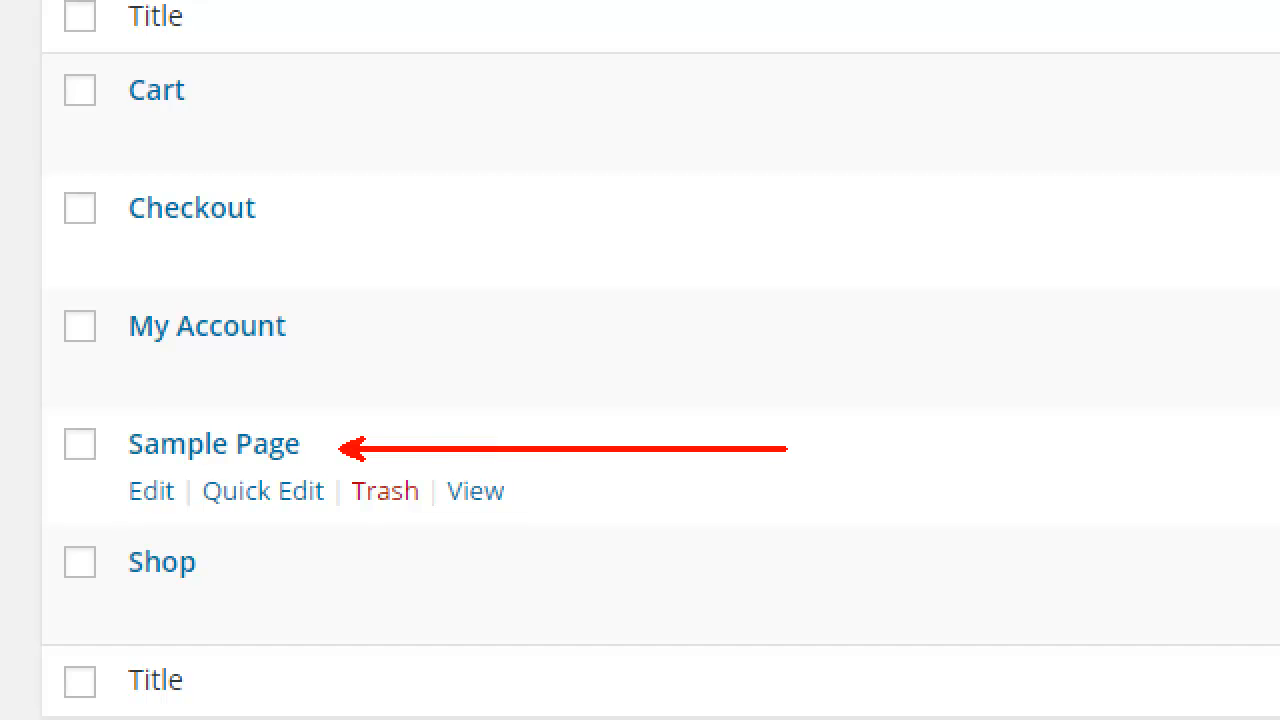
key("Escape")
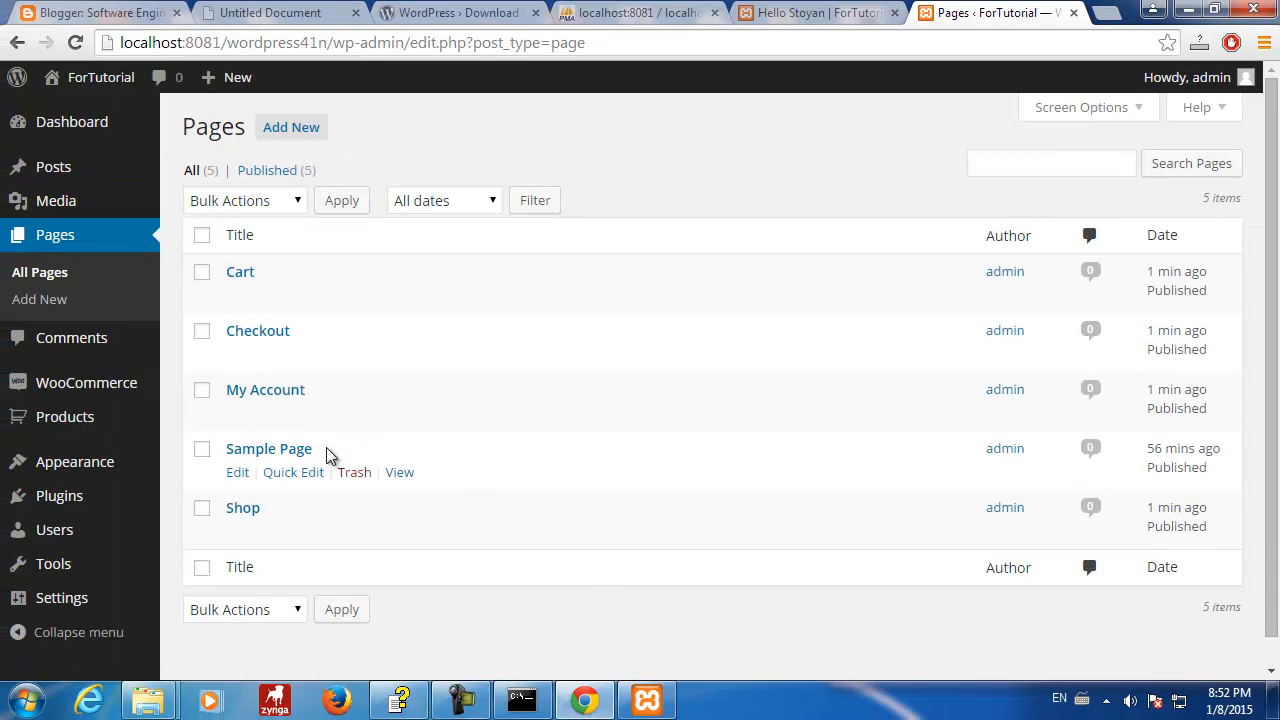
key("ctrl+2")
left_click_drag(274, 258, 336, 352)
left_click_drag(207, 358, 213, 263)
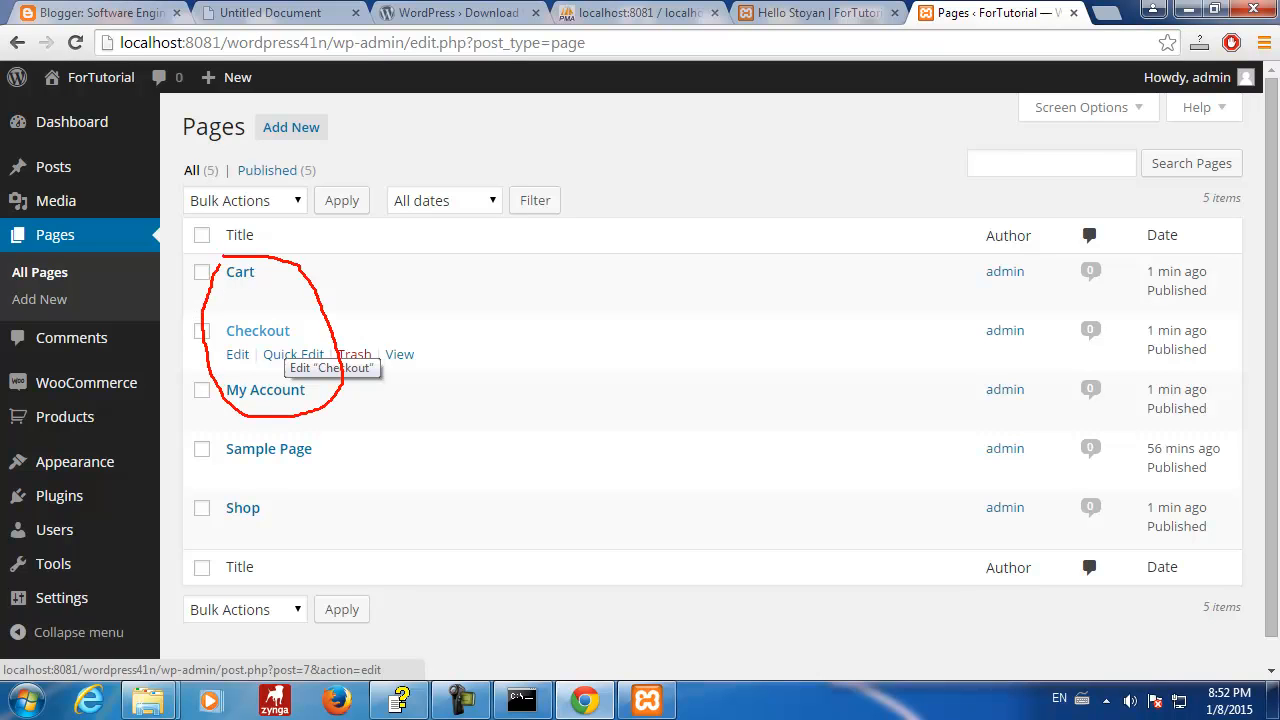
mouse_move(206, 478)
left_mouse_down()
mouse_move(280, 511)
mouse_move(199, 506)
left_mouse_up()
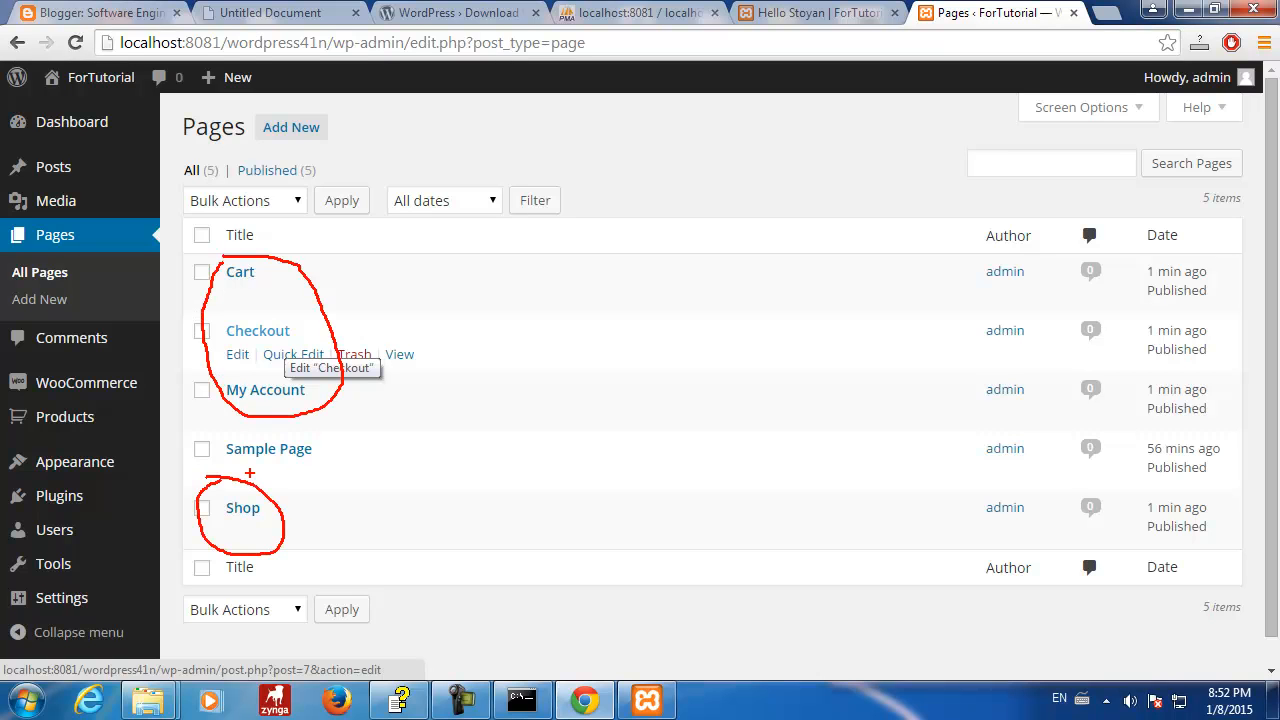
left_click_drag(340, 453, 474, 457)
left_click_drag(272, 275, 388, 276)
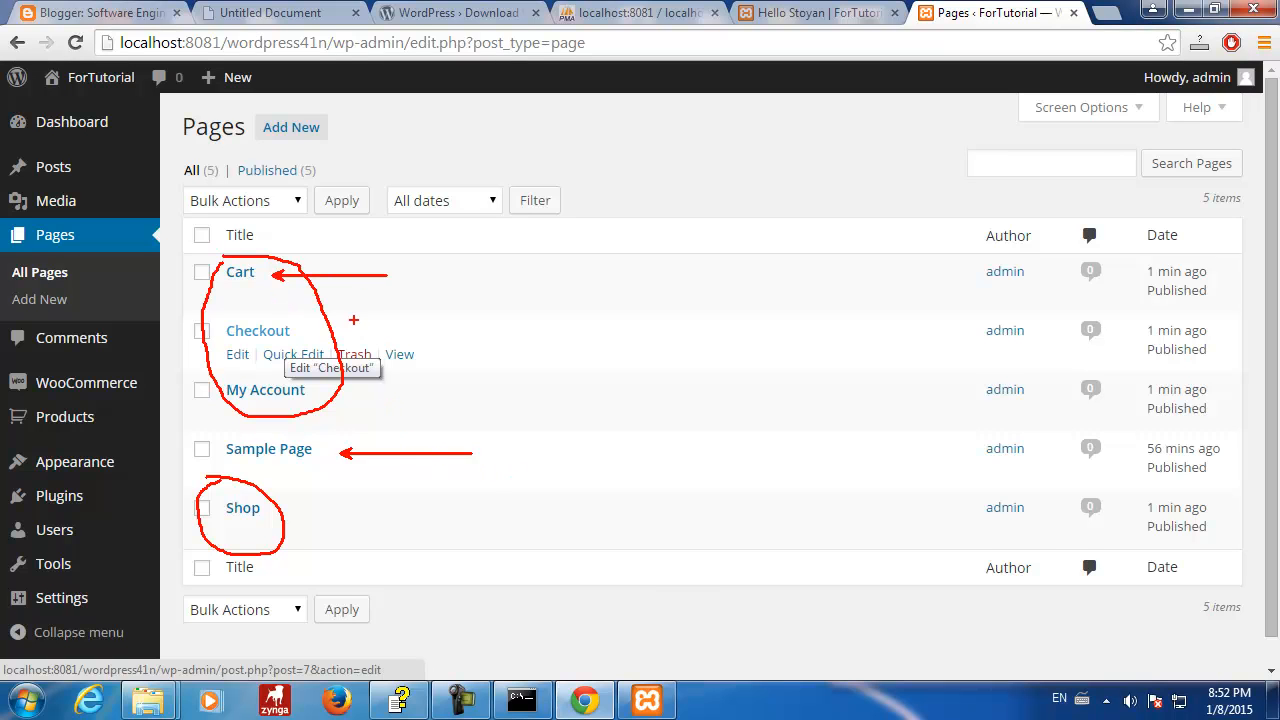
left_click_drag(331, 323, 388, 323)
- Check the empty WooCommerce Products list, then go back to the phpMyAdmin wp_posts results
key("Escape")
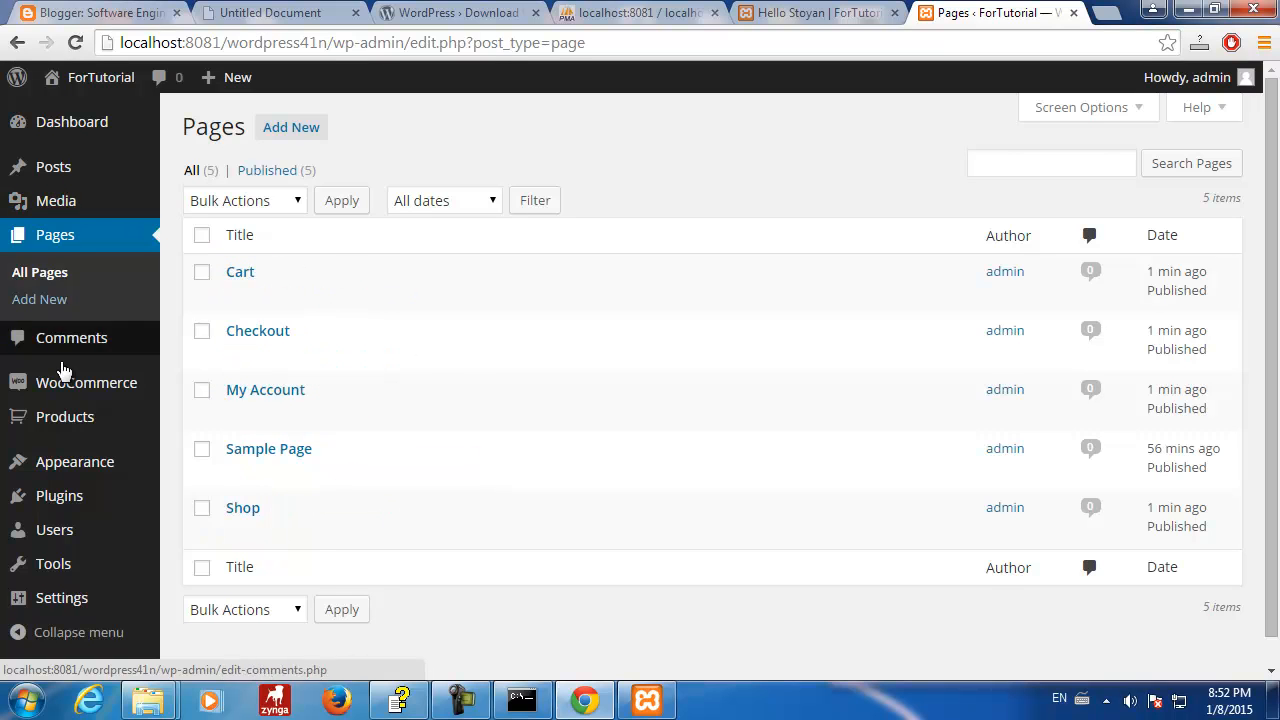
left_click(57, 420)
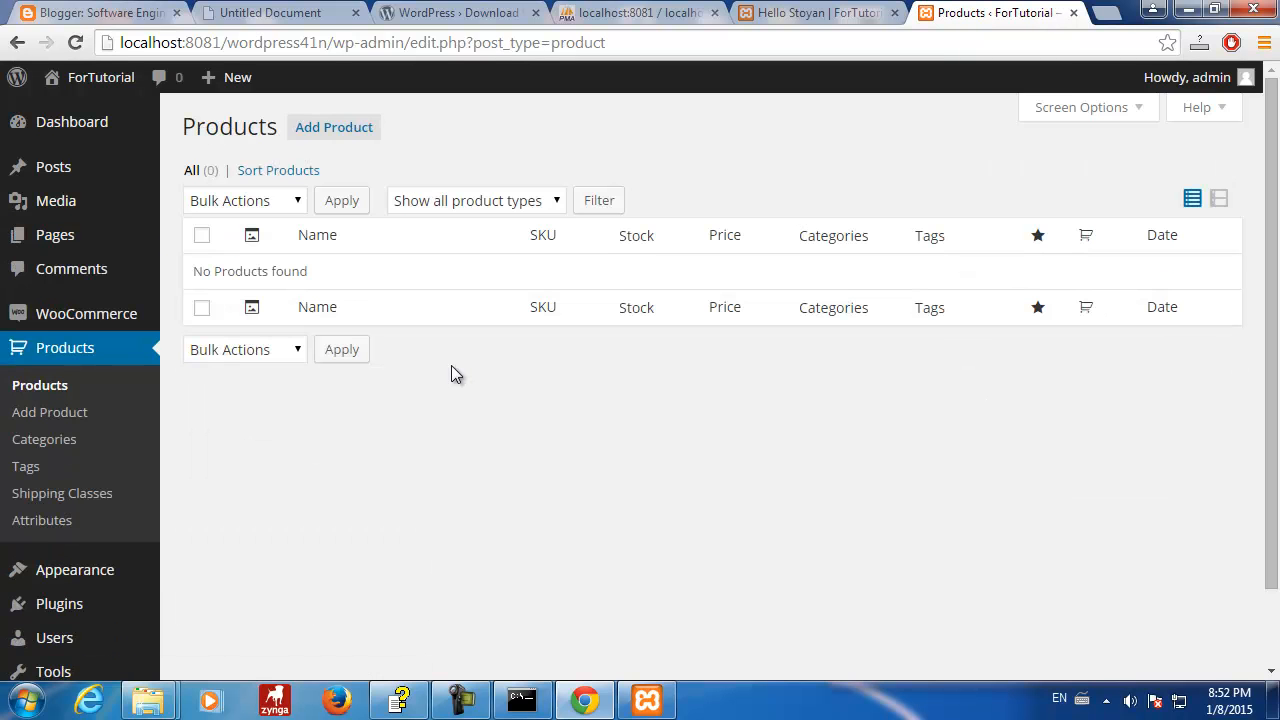
left_click(640, 12)
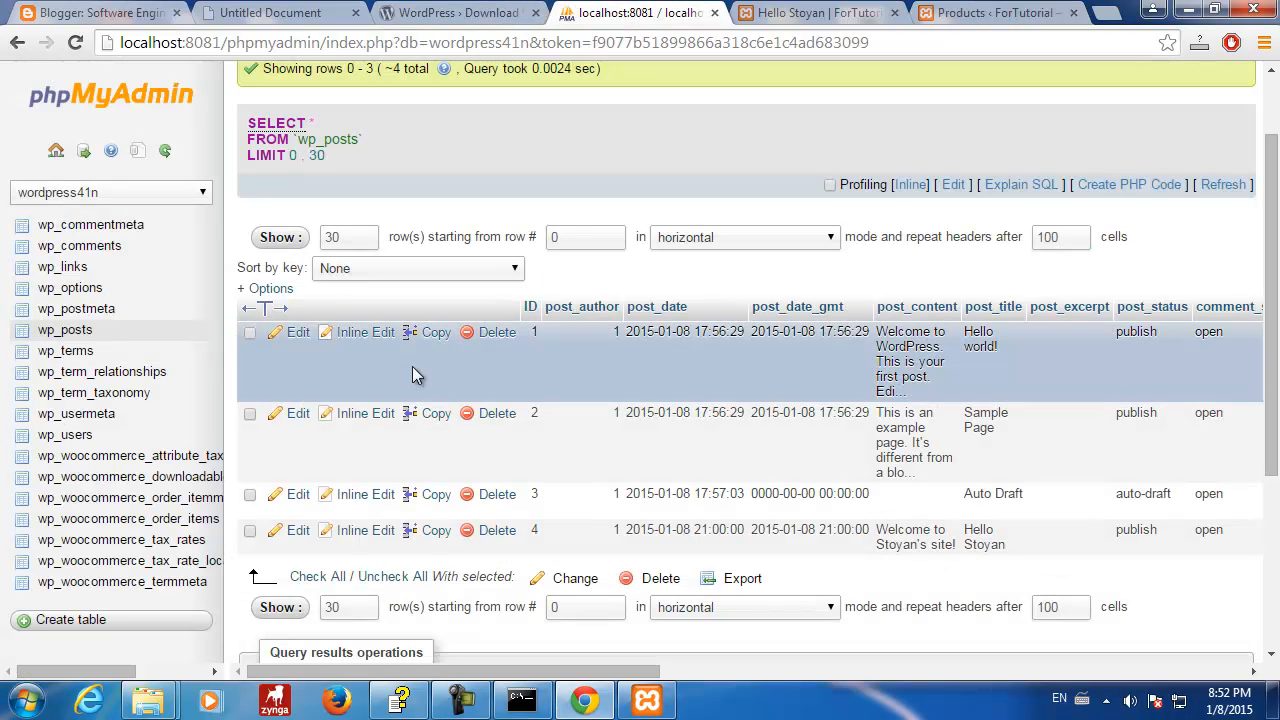
- Reload wp_posts and show post_type, revealing store pages 5–8 as type page, then open Hello Stoyan
left_click(87, 336)
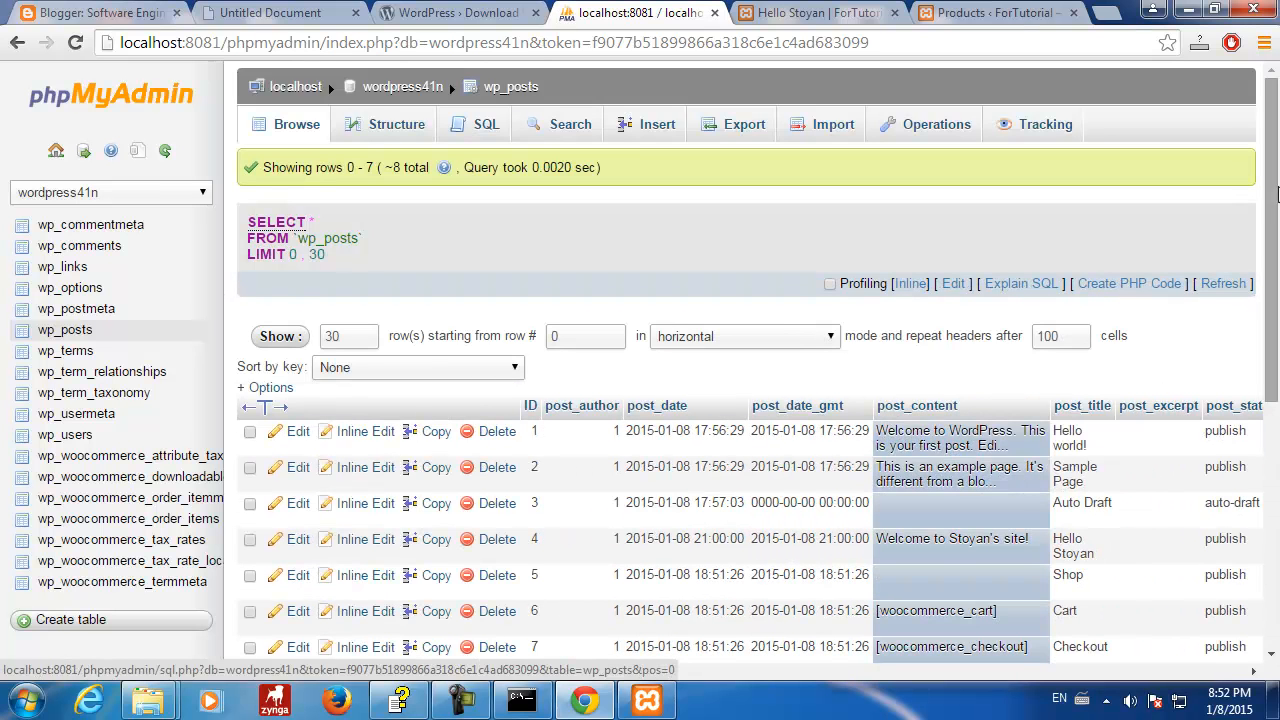
left_click_drag(1277, 195, 1270, 291)
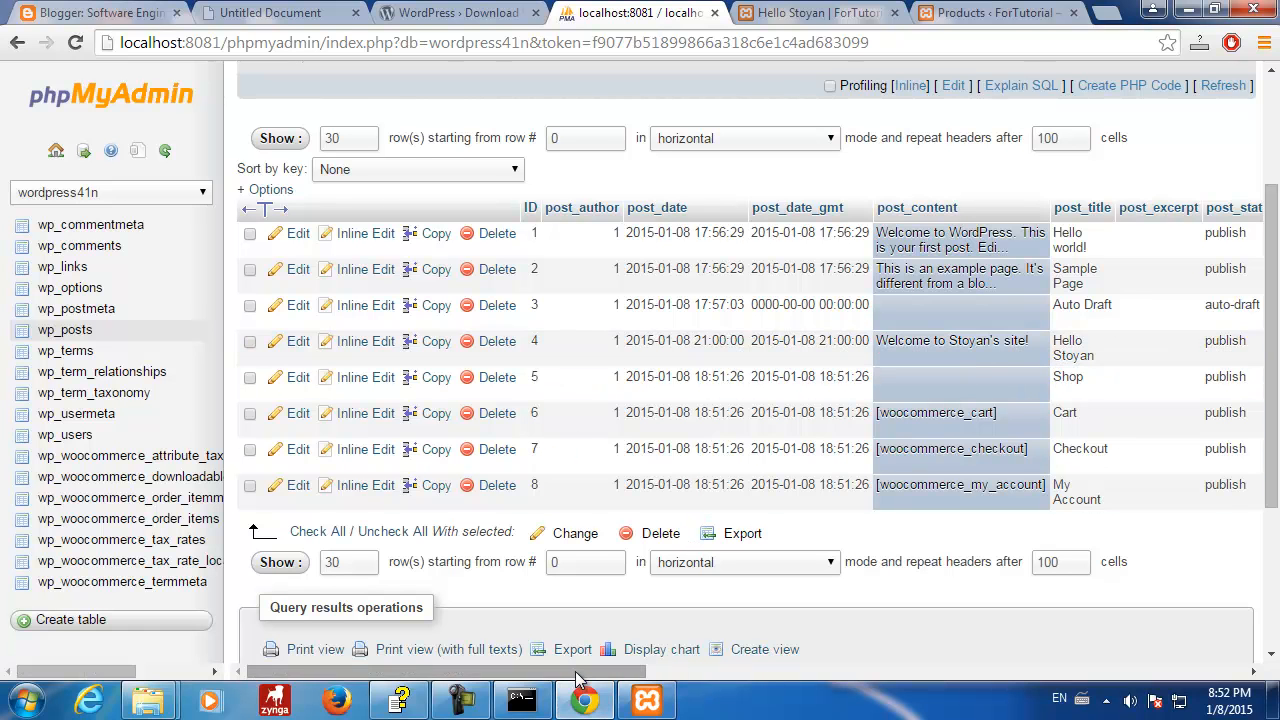
left_click(1125, 671)
left_click(1125, 671)
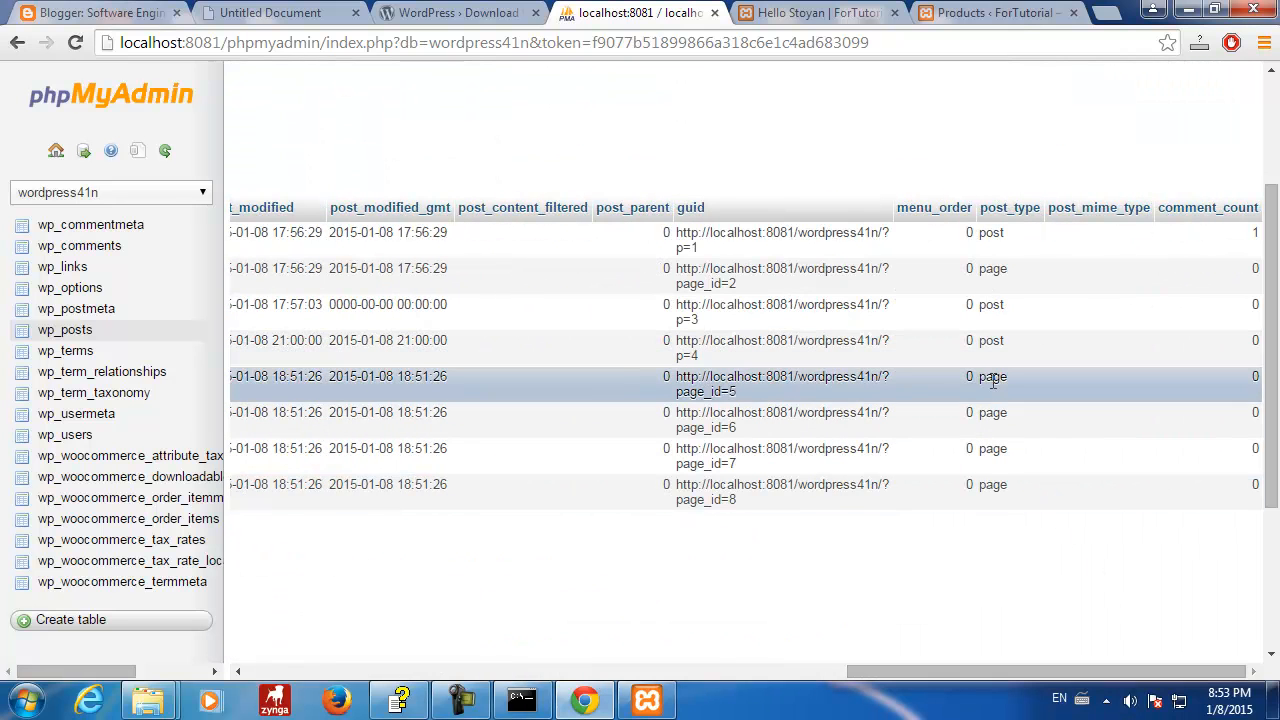
left_click(845, 14)
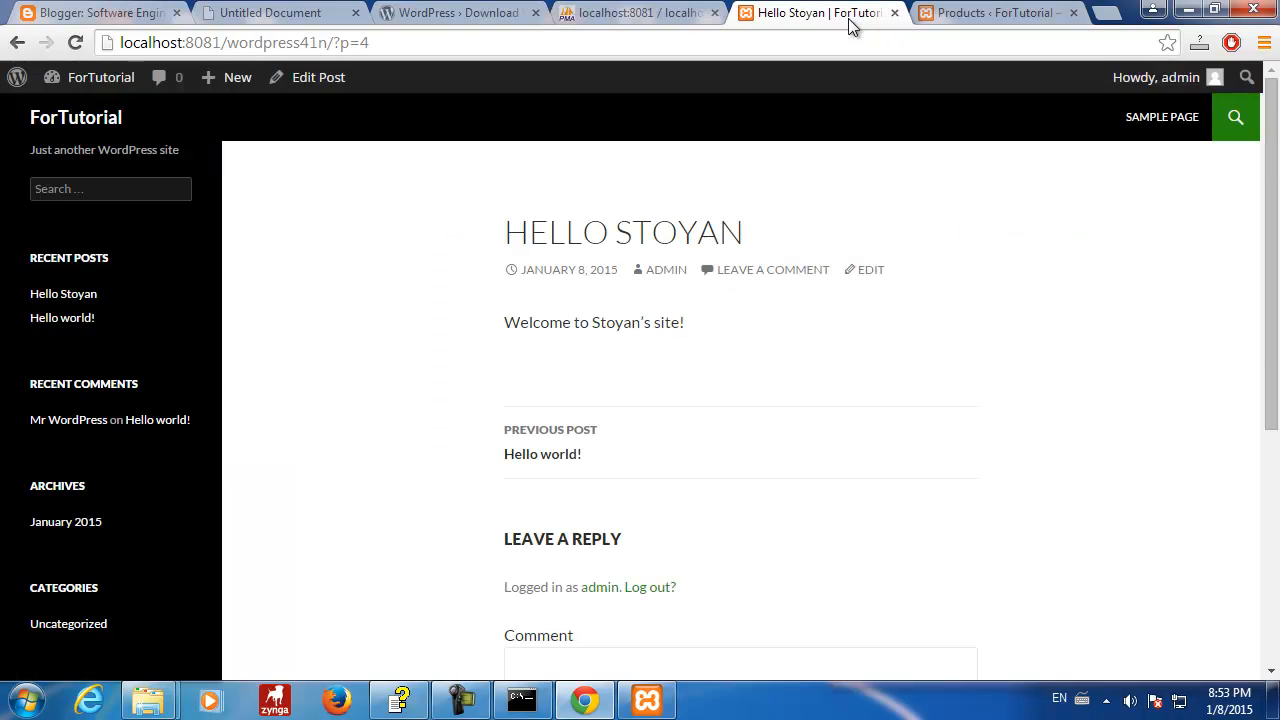
- Reload the post and mark the new CART, CHECKOUT, MY ACCOUNT and SHOP menu entries
left_click(1185, 125)
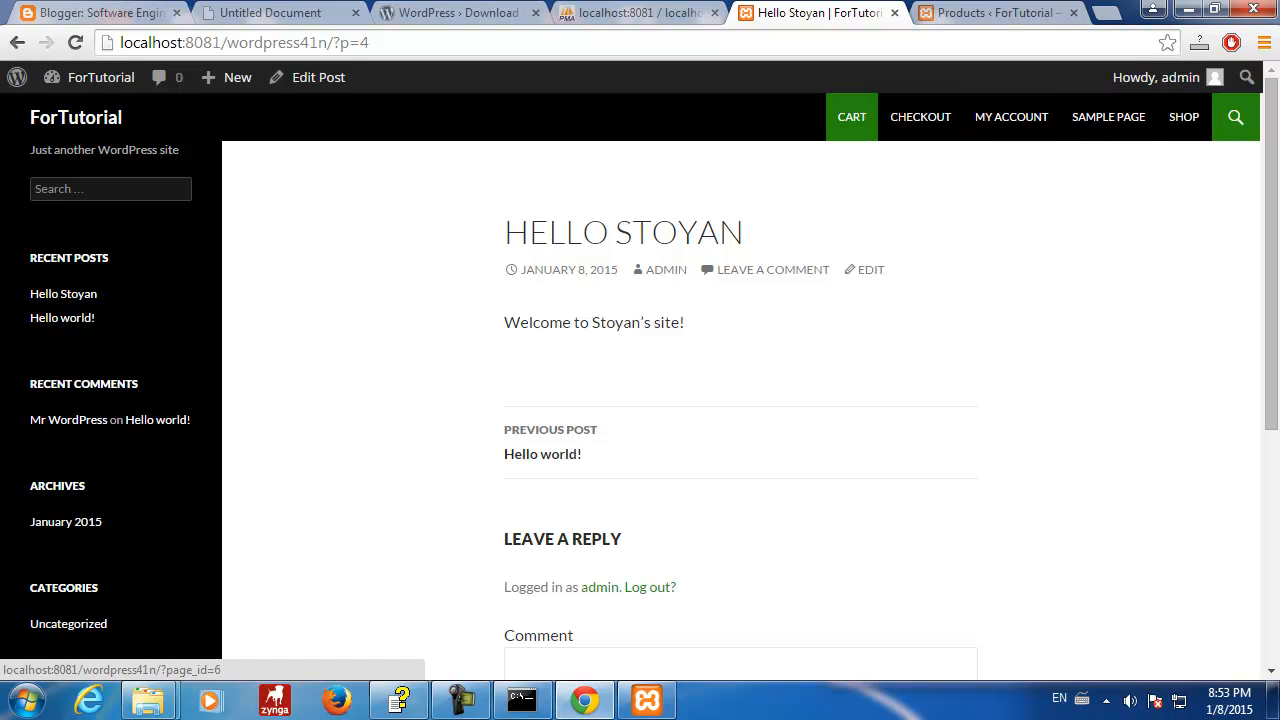
left_click_drag(862, 141, 921, 226)
left_click_drag(932, 140, 985, 194)
left_click_drag(1030, 130, 1076, 197)
left_click_drag(1180, 135, 1135, 182)
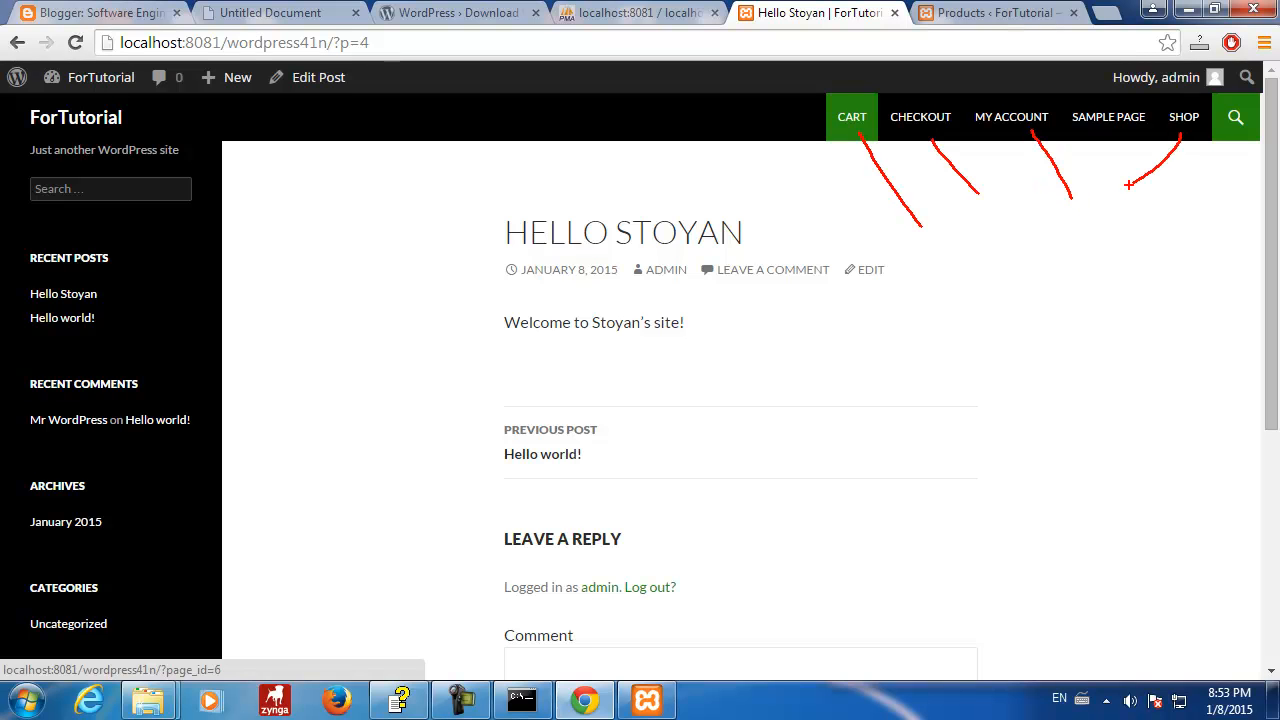
left_click_drag(835, 163, 958, 164)
key("Escape")
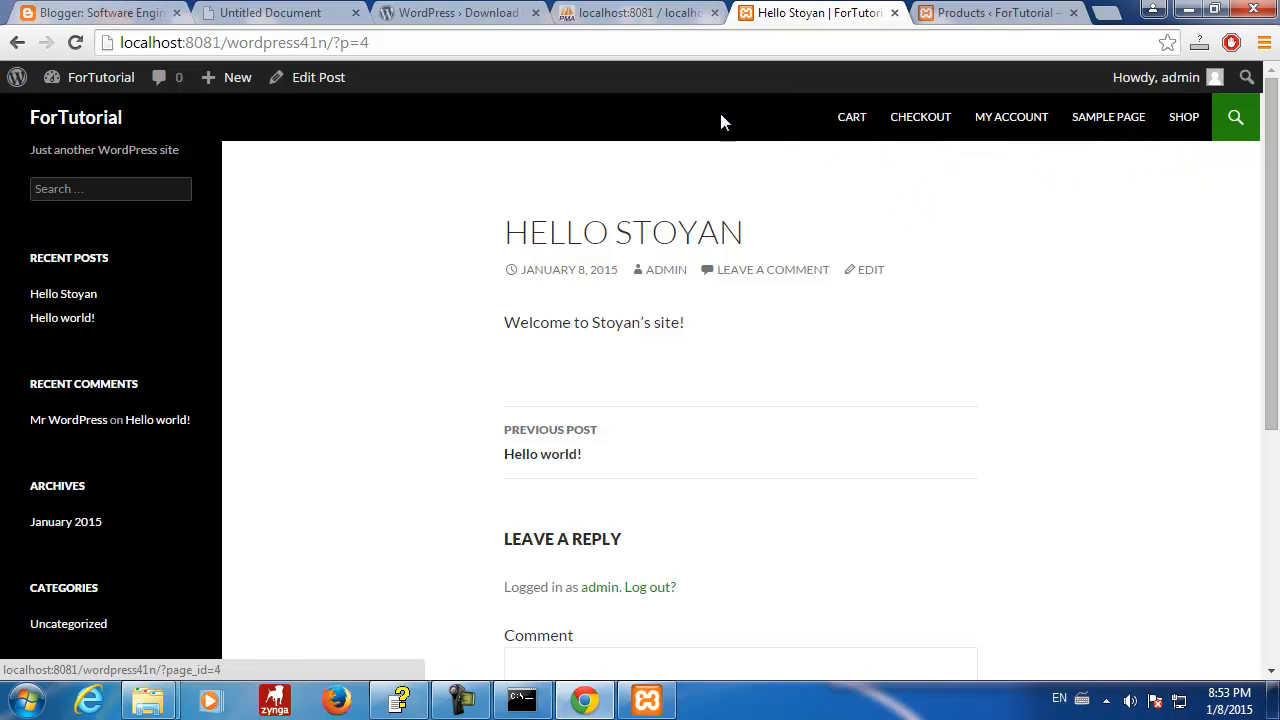
- Flip between the Products list and the post, then return to phpMyAdmin
left_click(990, 13)
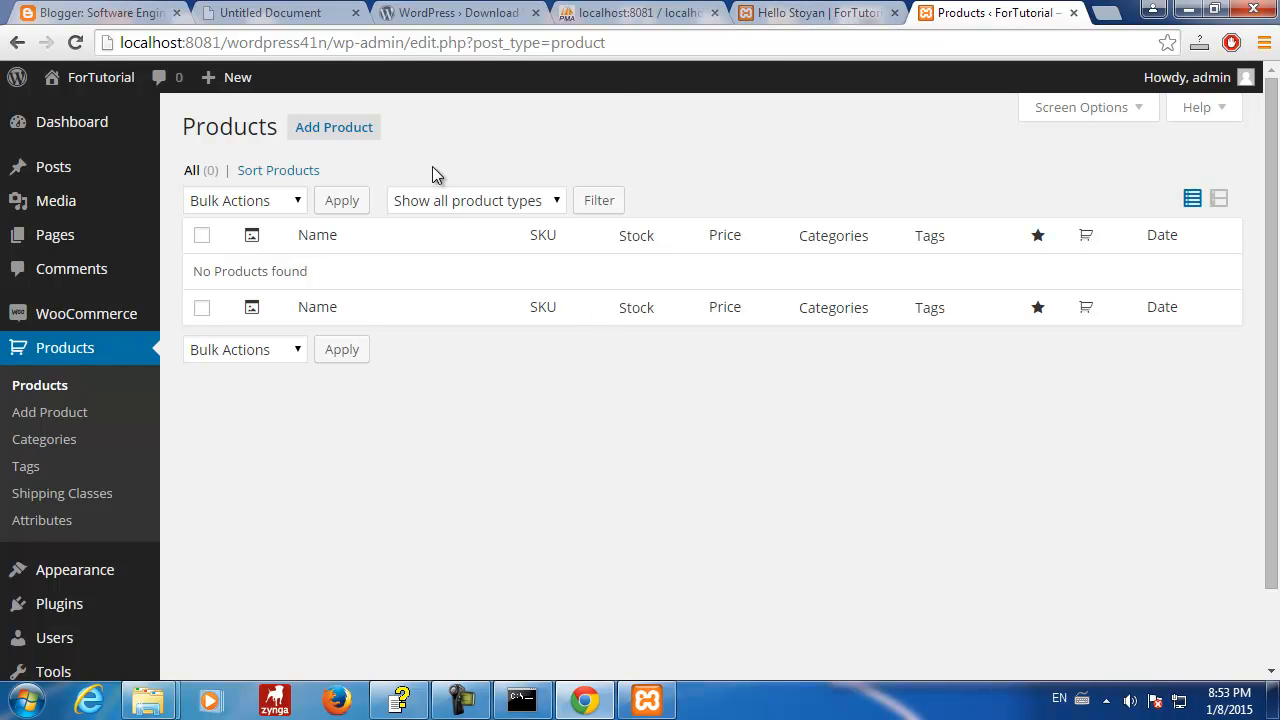
left_click(802, 18)
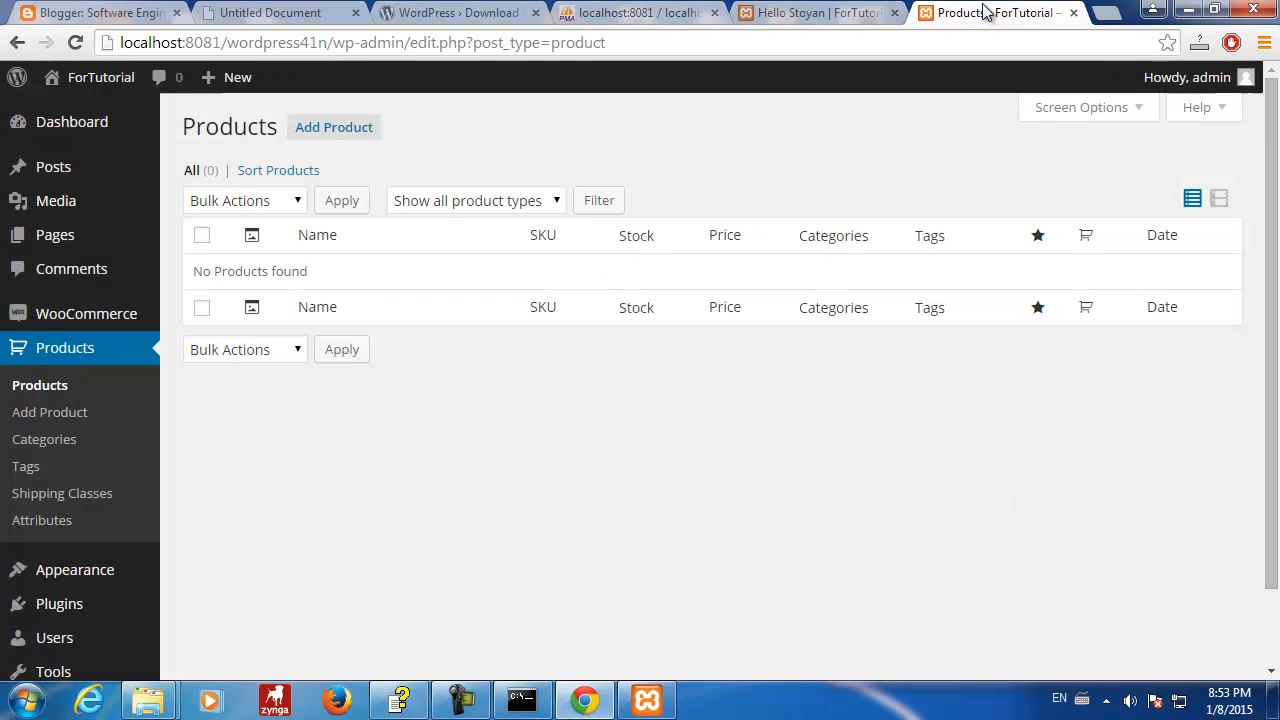
left_click(992, 13)
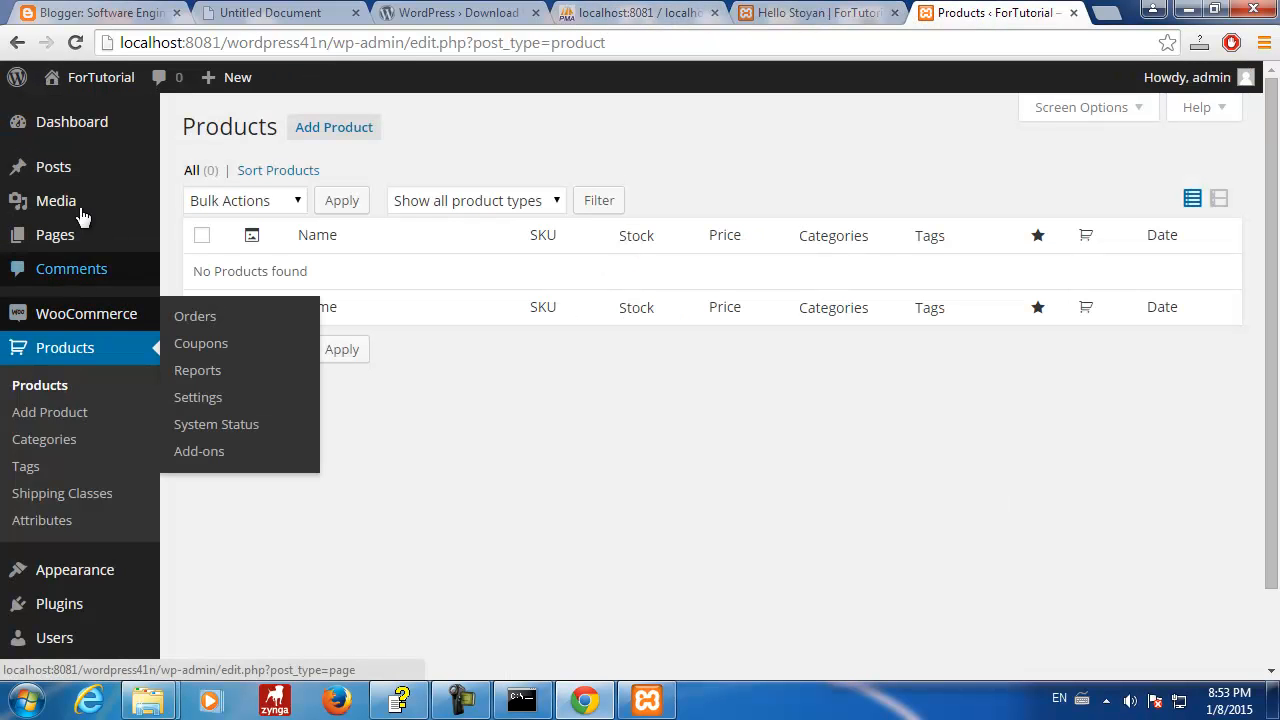
left_click(698, 18)
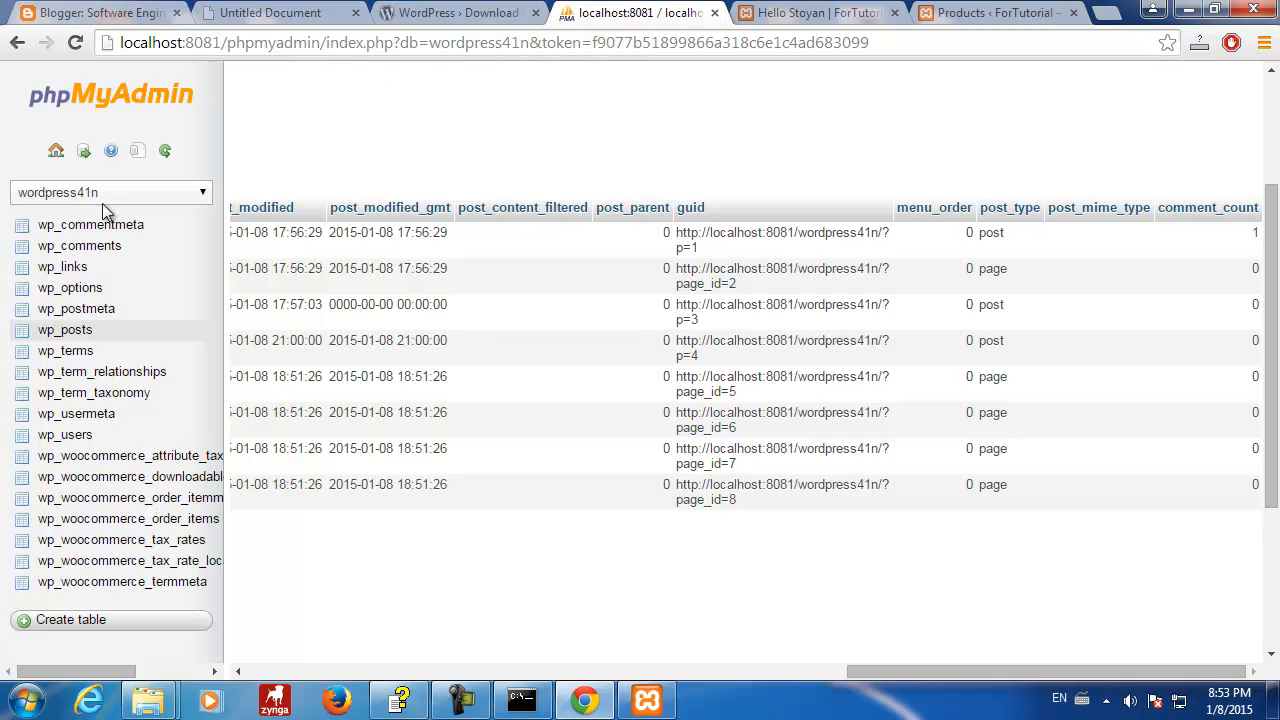
left_click(88, 311)
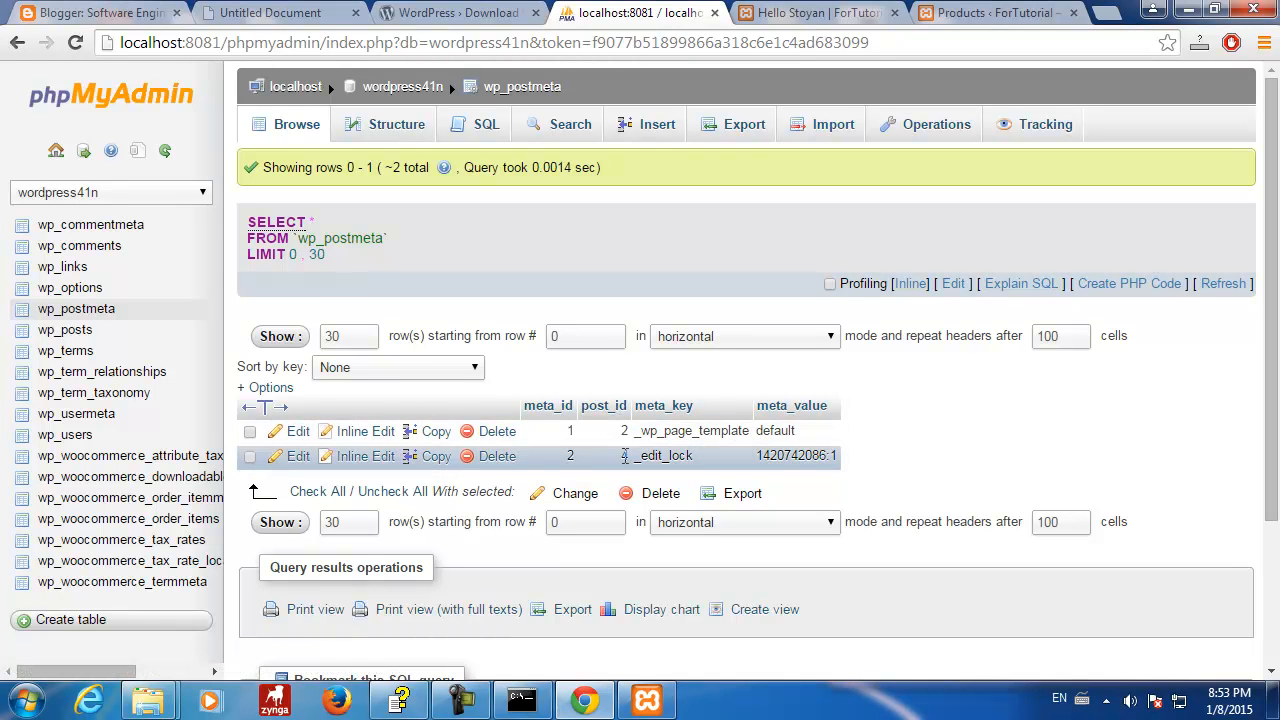
left_click(638, 455)
left_click_drag(650, 455, 863, 455)
left_click(730, 463)
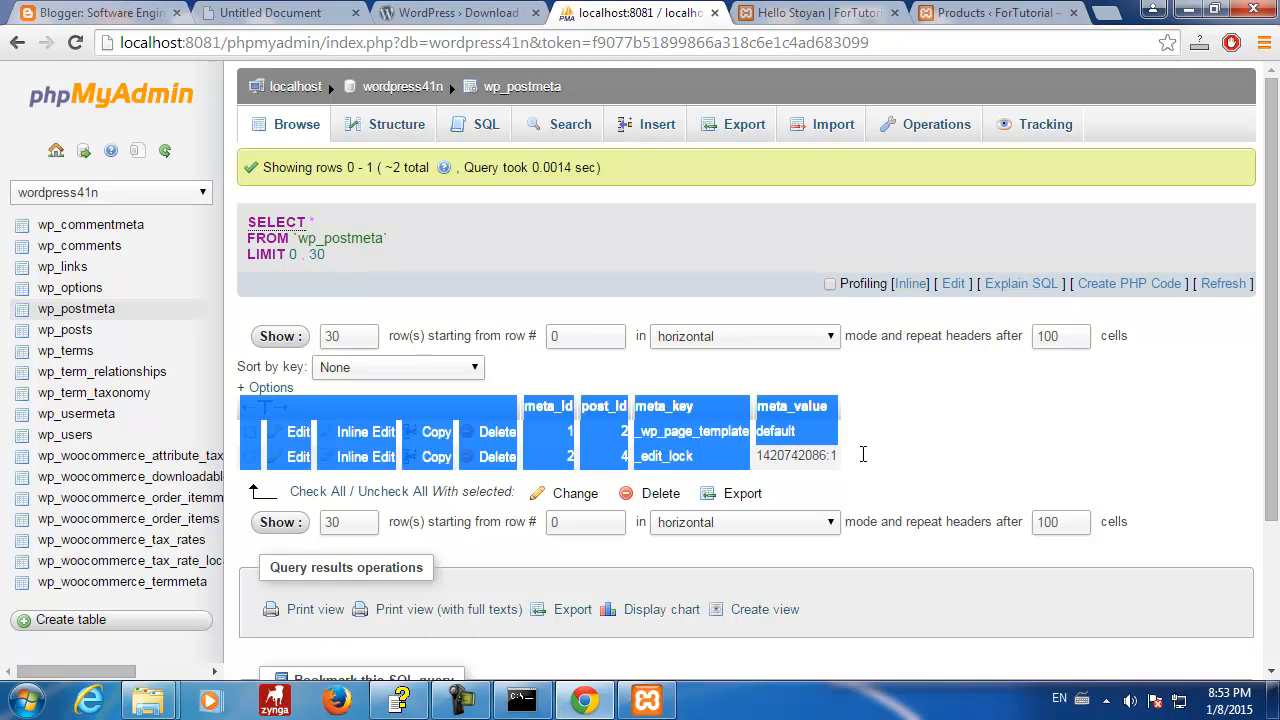
left_click(906, 469)
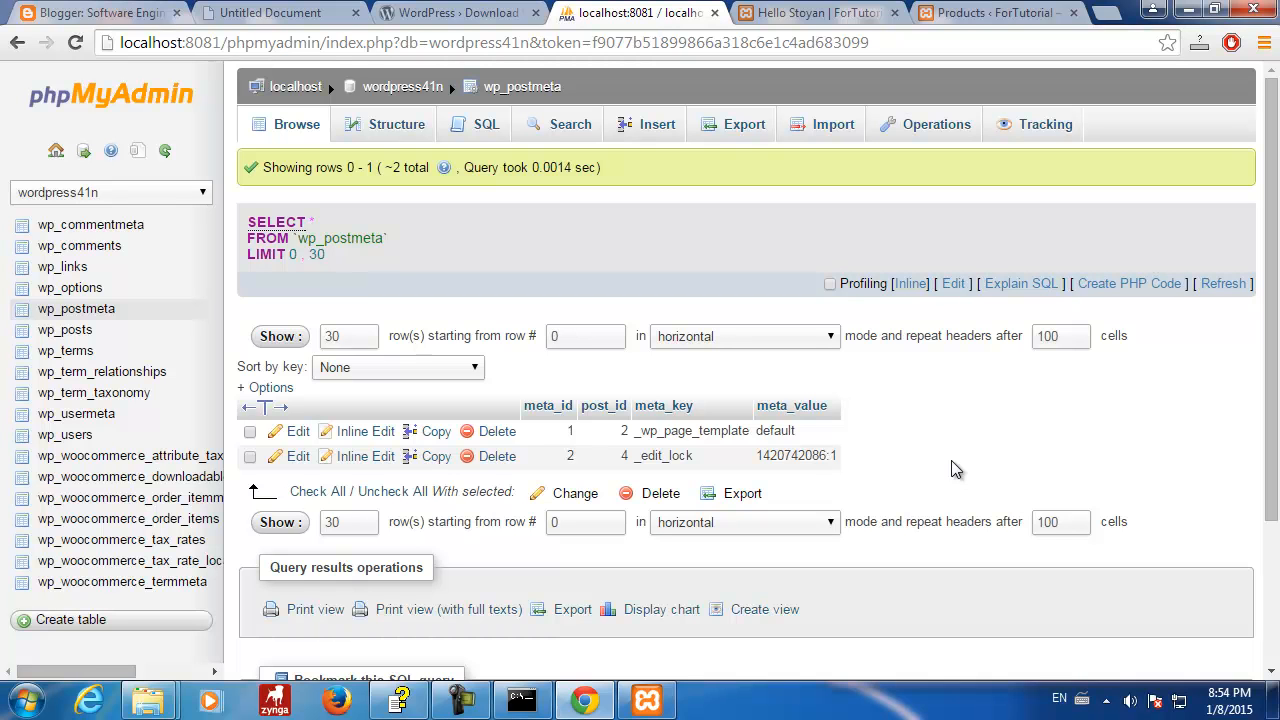
left_click_drag(759, 454, 838, 462)
- Tick and untick the _edit_lock row, reload wp_postmeta, and switch to the Products list
left_click(890, 447)
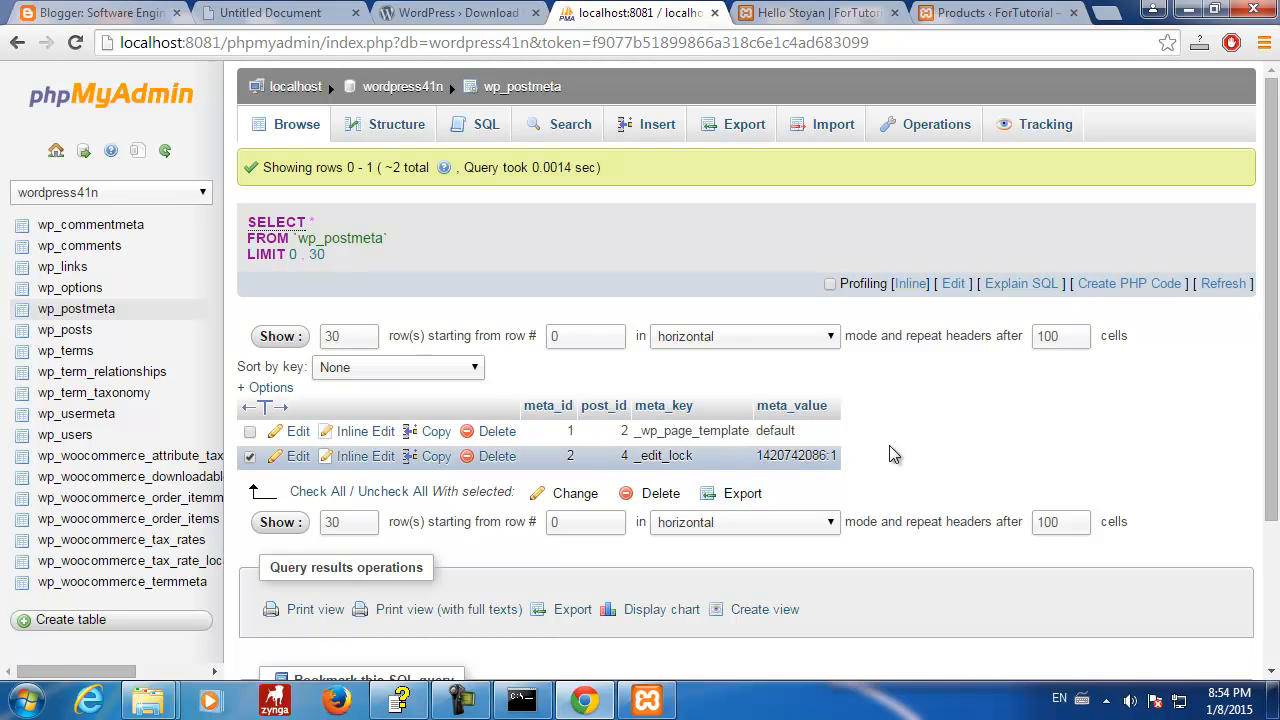
left_click(251, 456)
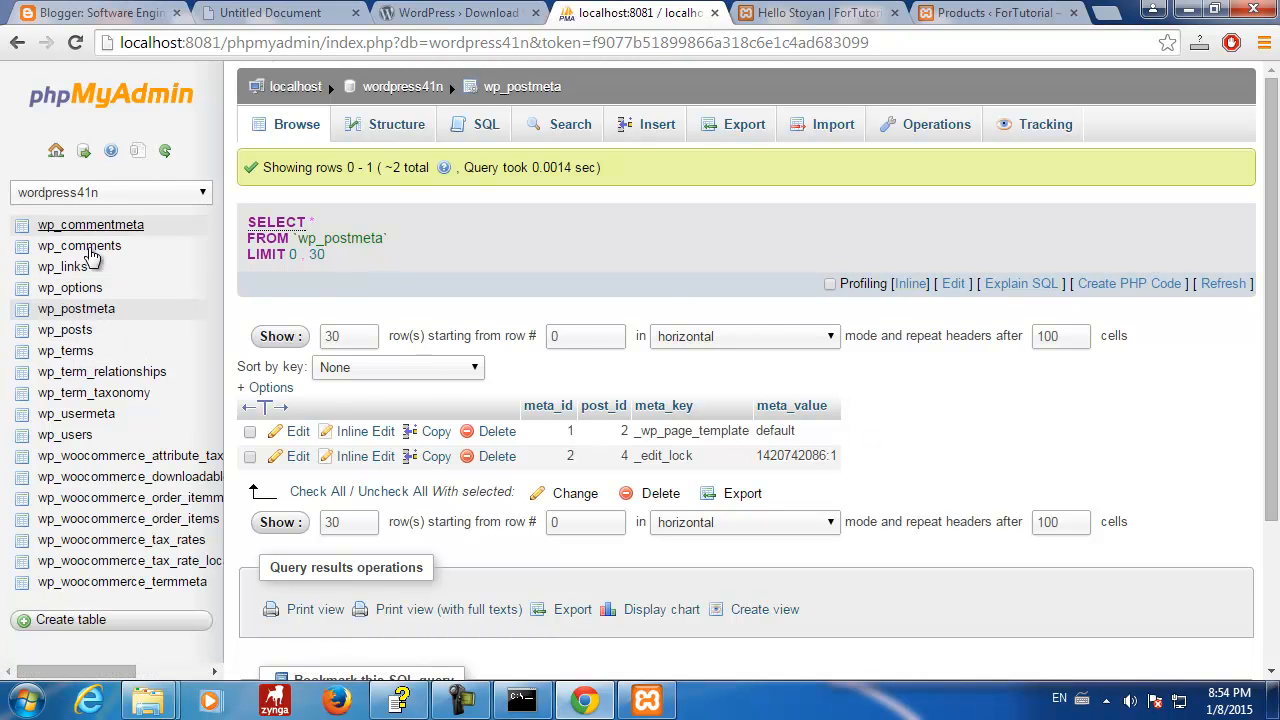
left_click(62, 312)
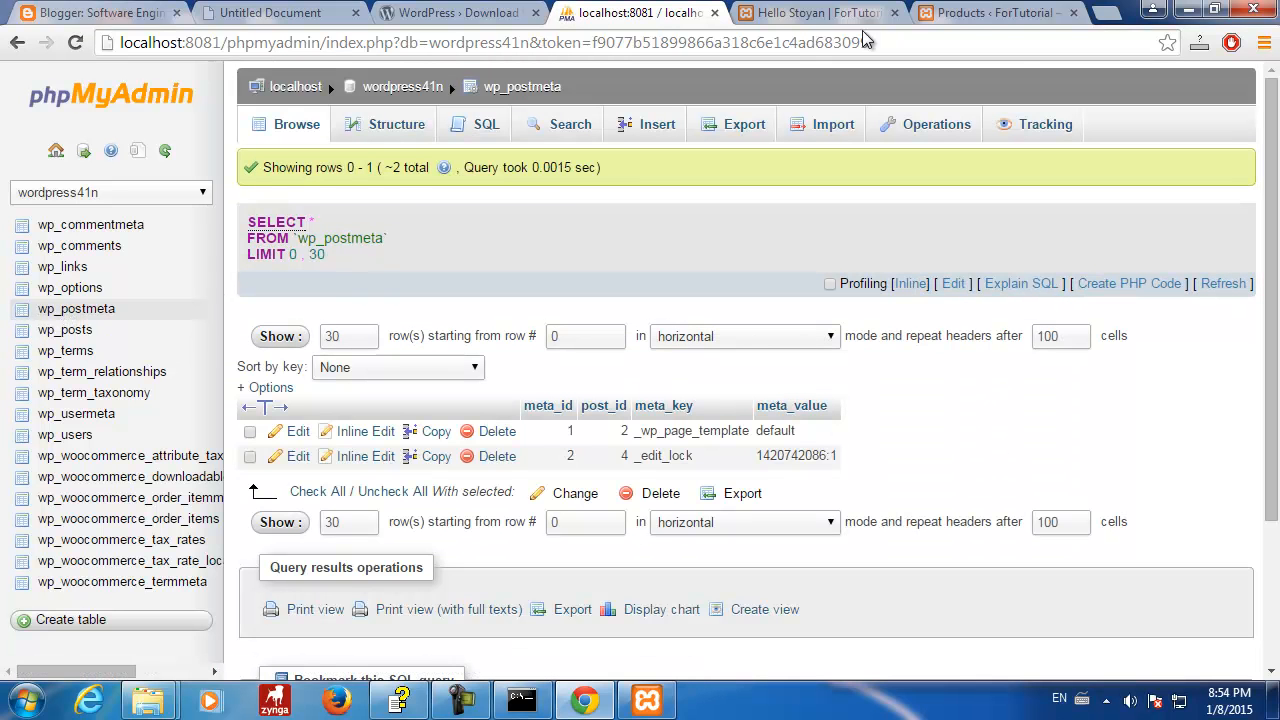
left_click(1012, 14)
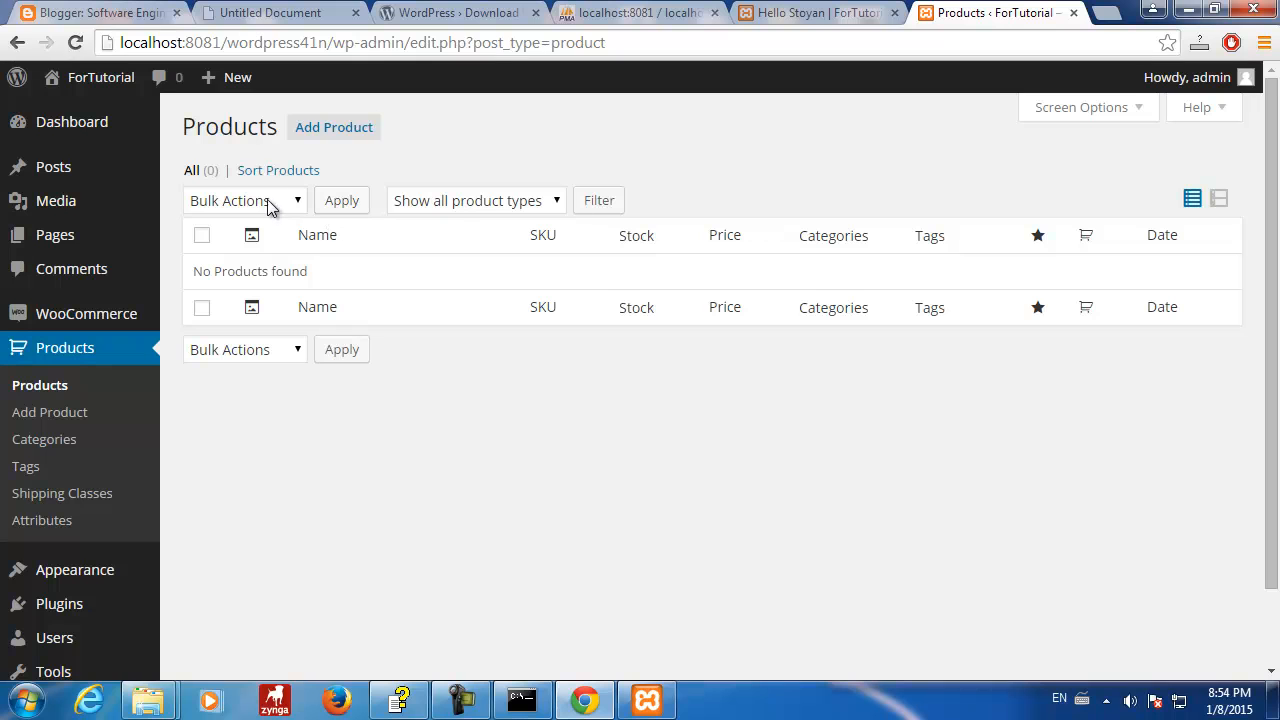
- Add a new product titled Stoyan with the description Stoyan Product
left_click(330, 128)
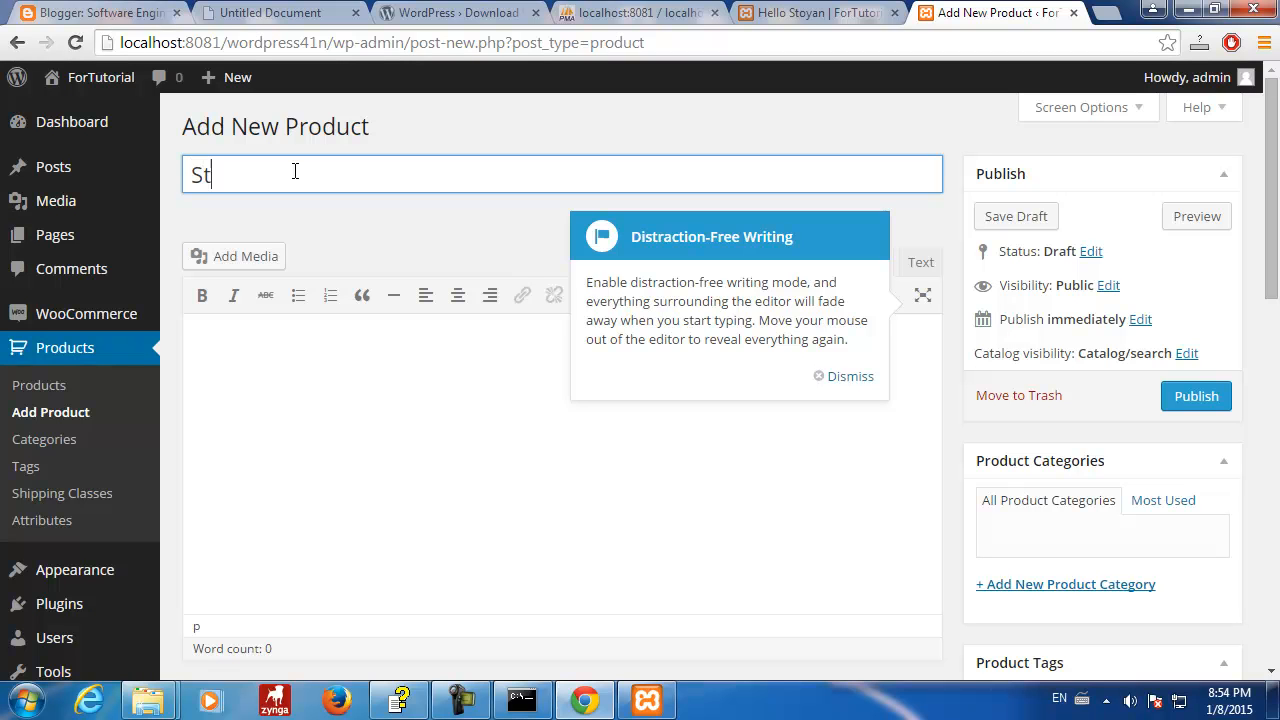
key("BackSpace")
type("oyan")
left_click(351, 489)
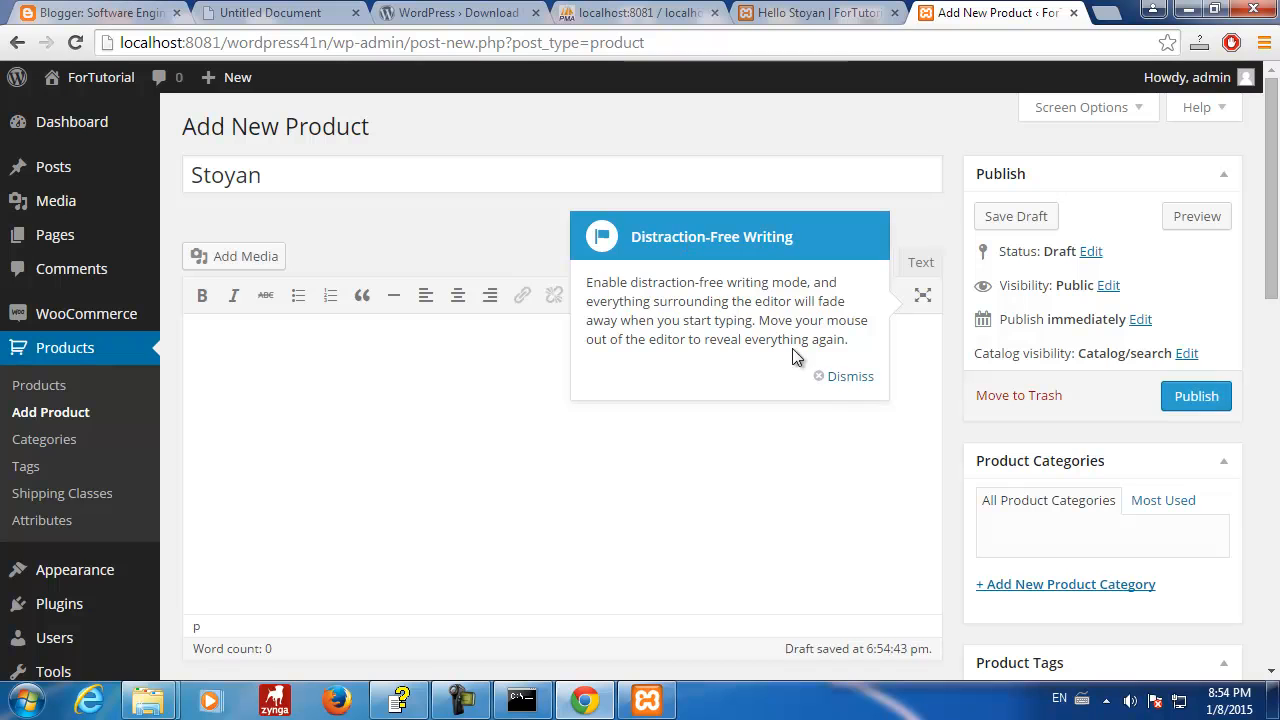
left_click(845, 377)
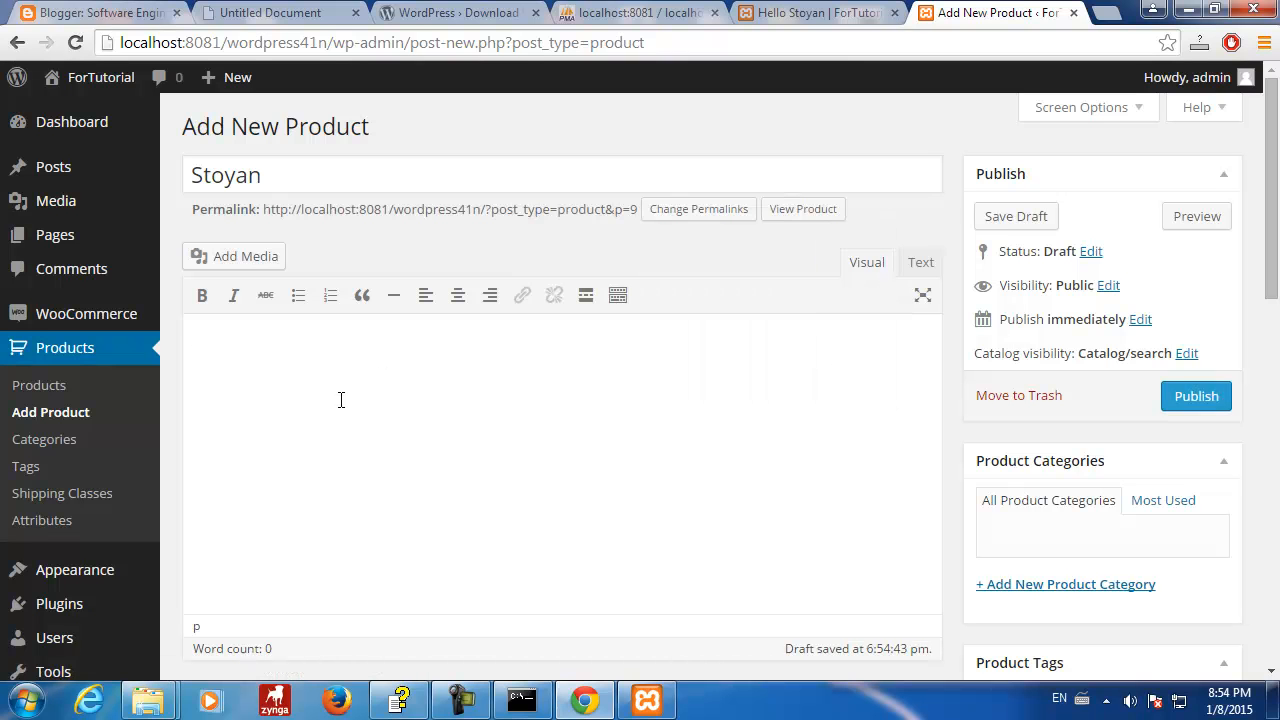
type("Stoyan Product")
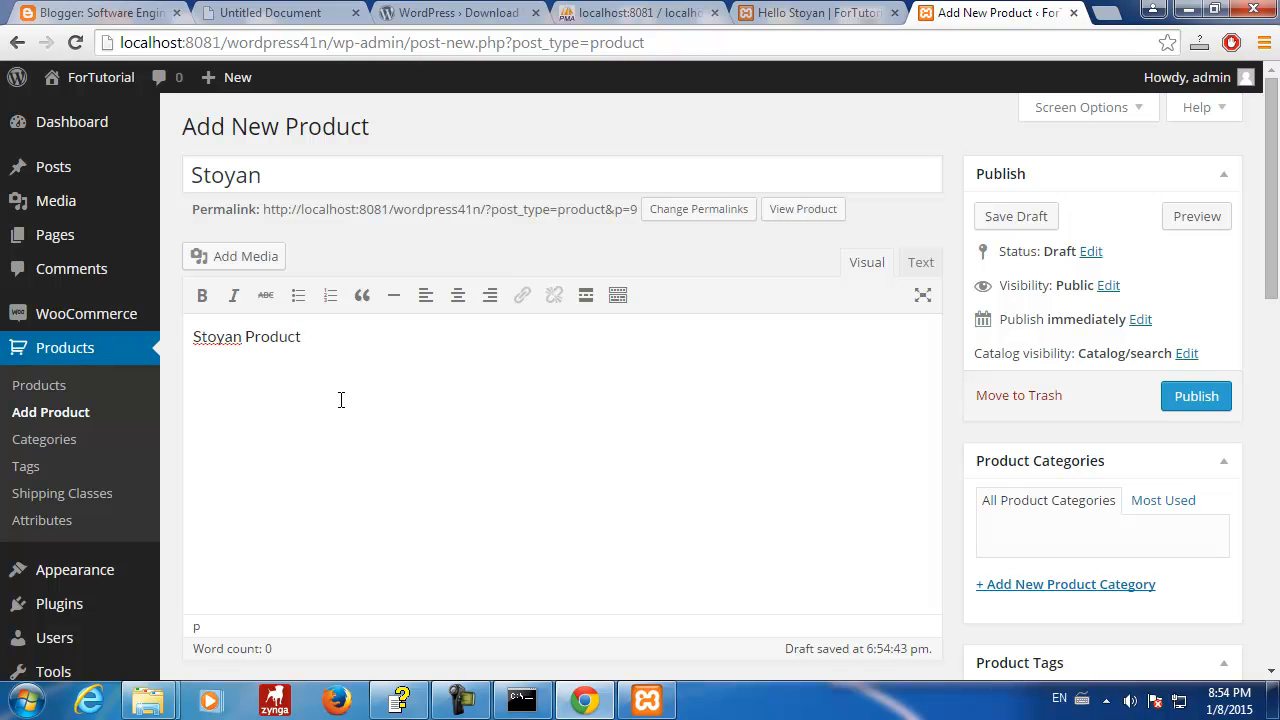
scroll(642, 463, "down", 5)
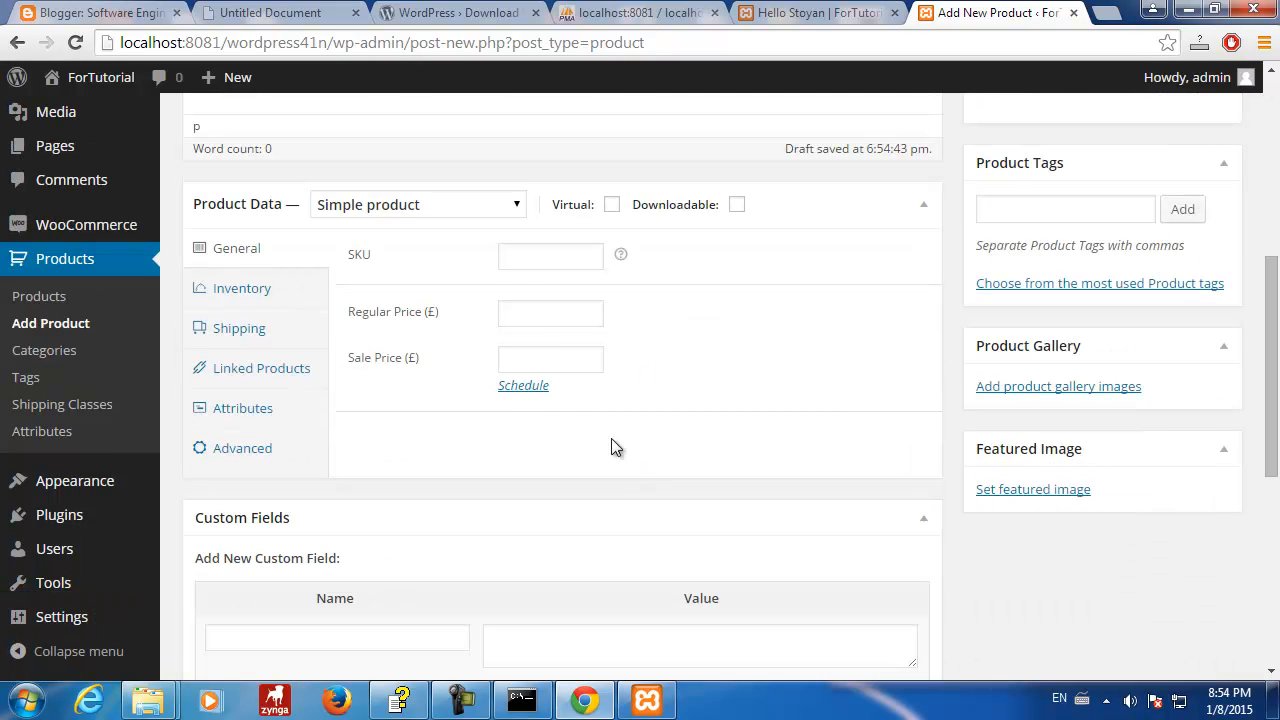
- Enter SKU 123.45 and look through the Inventory, Shipping, Linked Products, Attributes and Advanced tabs
left_click(531, 257)
type("12")
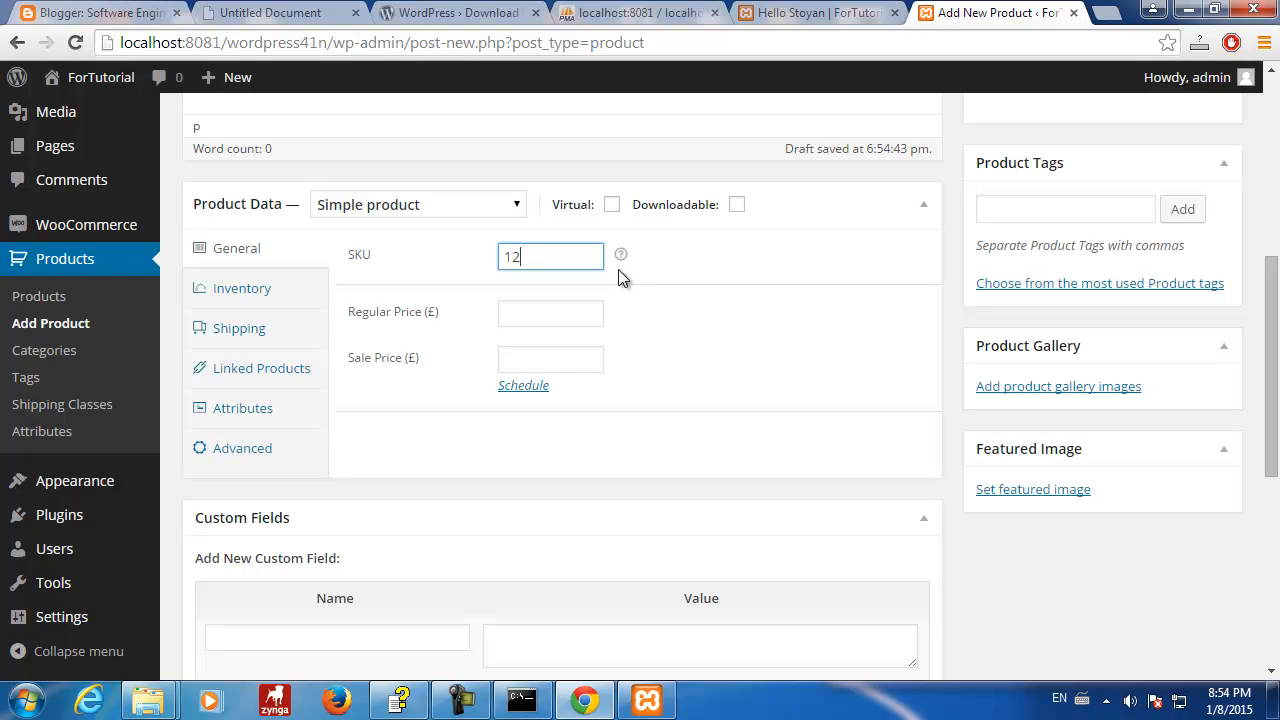
type("3.45")
left_click(258, 296)
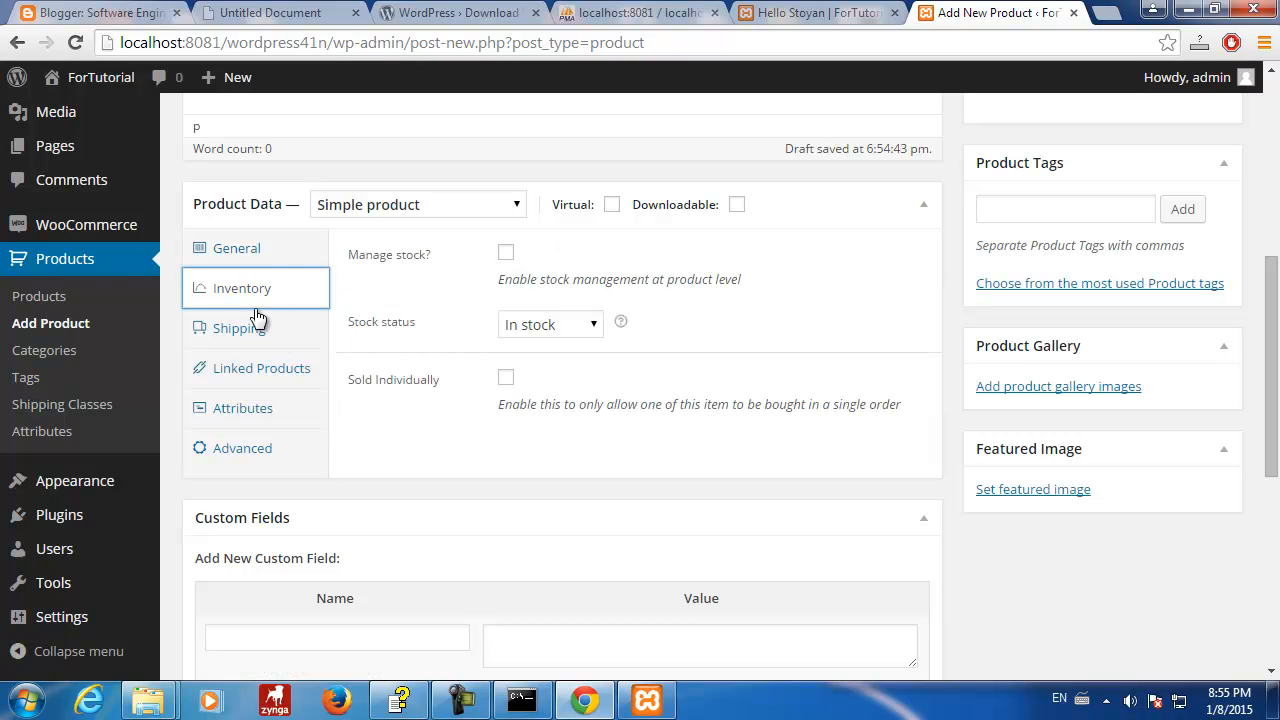
left_click(251, 331)
left_click(251, 372)
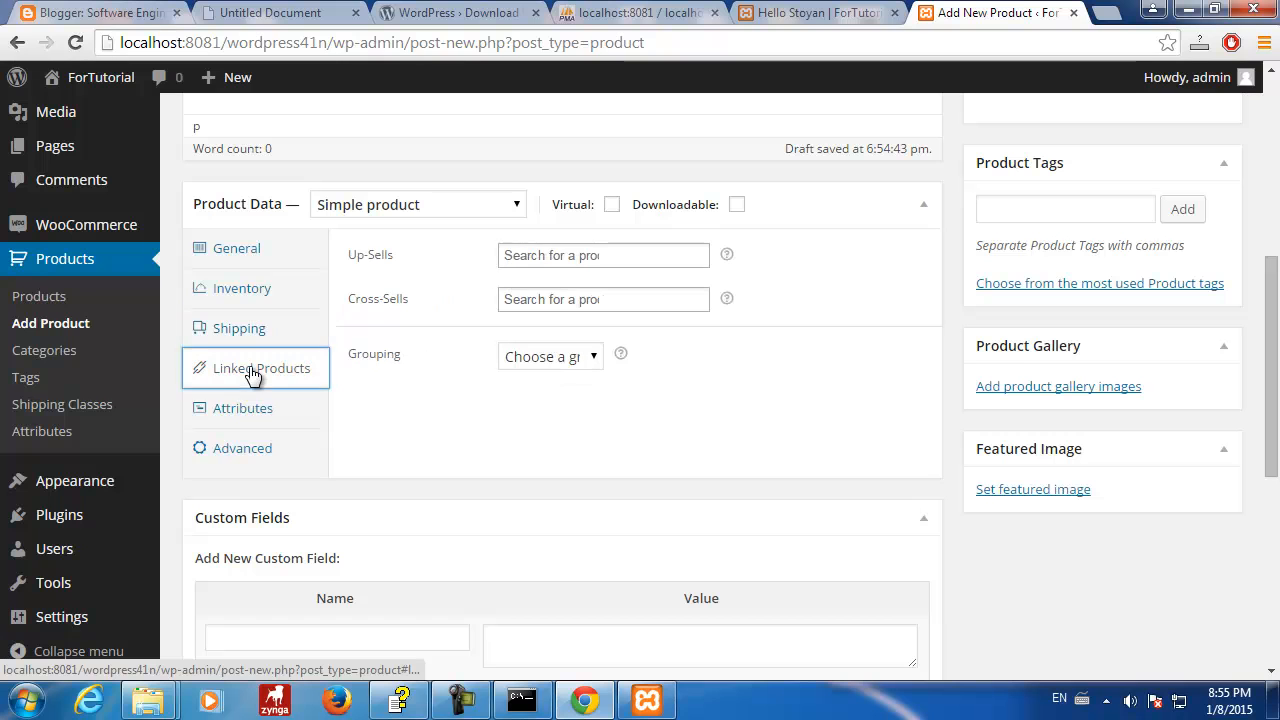
left_click(252, 410)
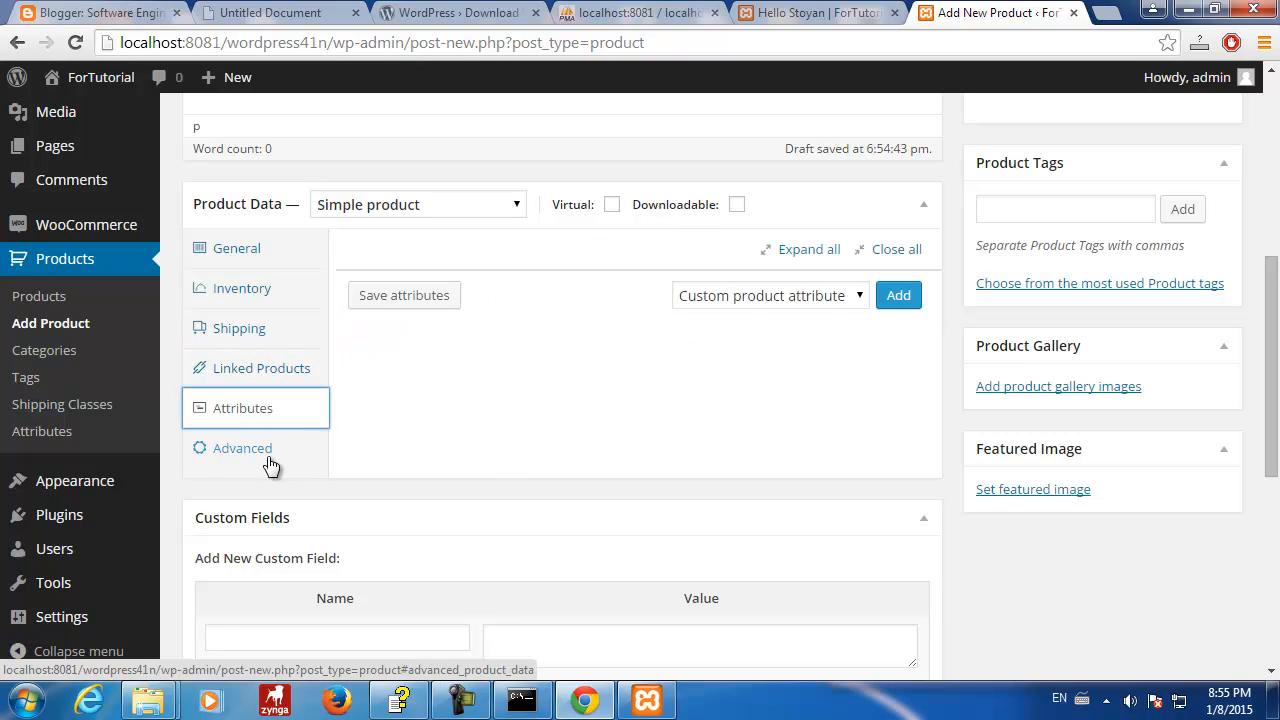
left_click(272, 460)
- Keep the product type as Simple product and collapse the Custom Fields box
left_click(517, 212)
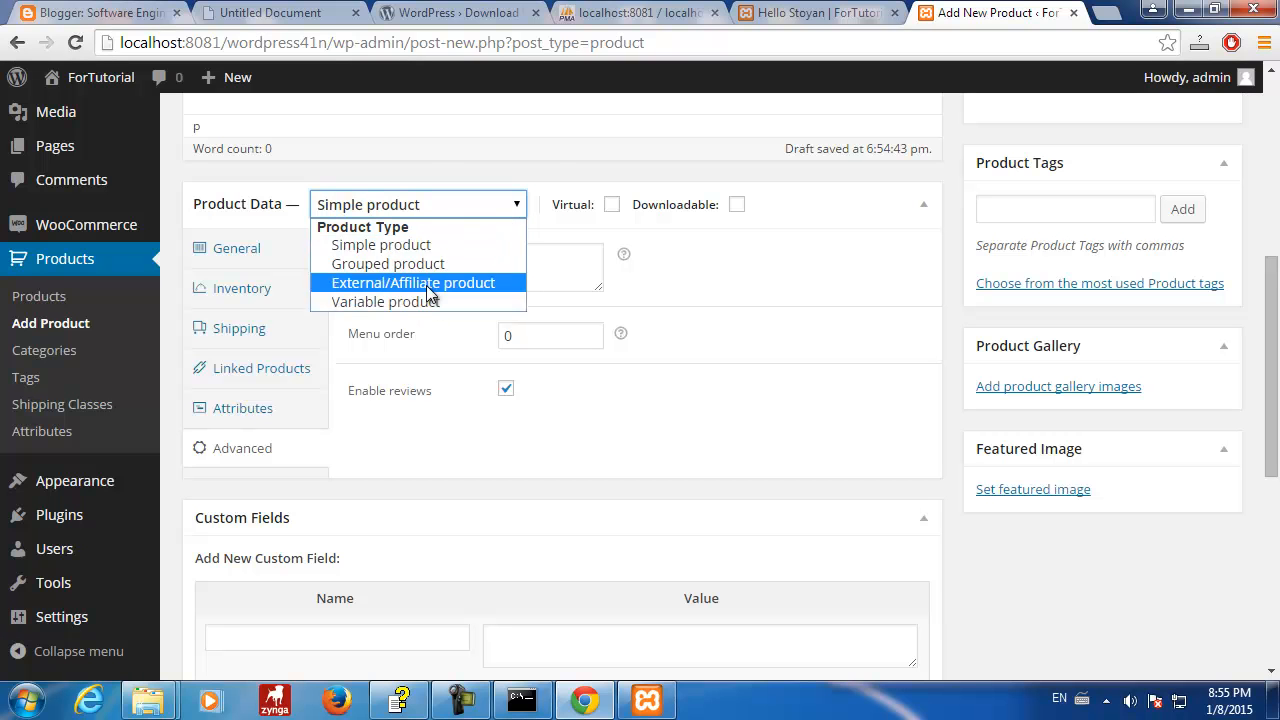
left_click(529, 138)
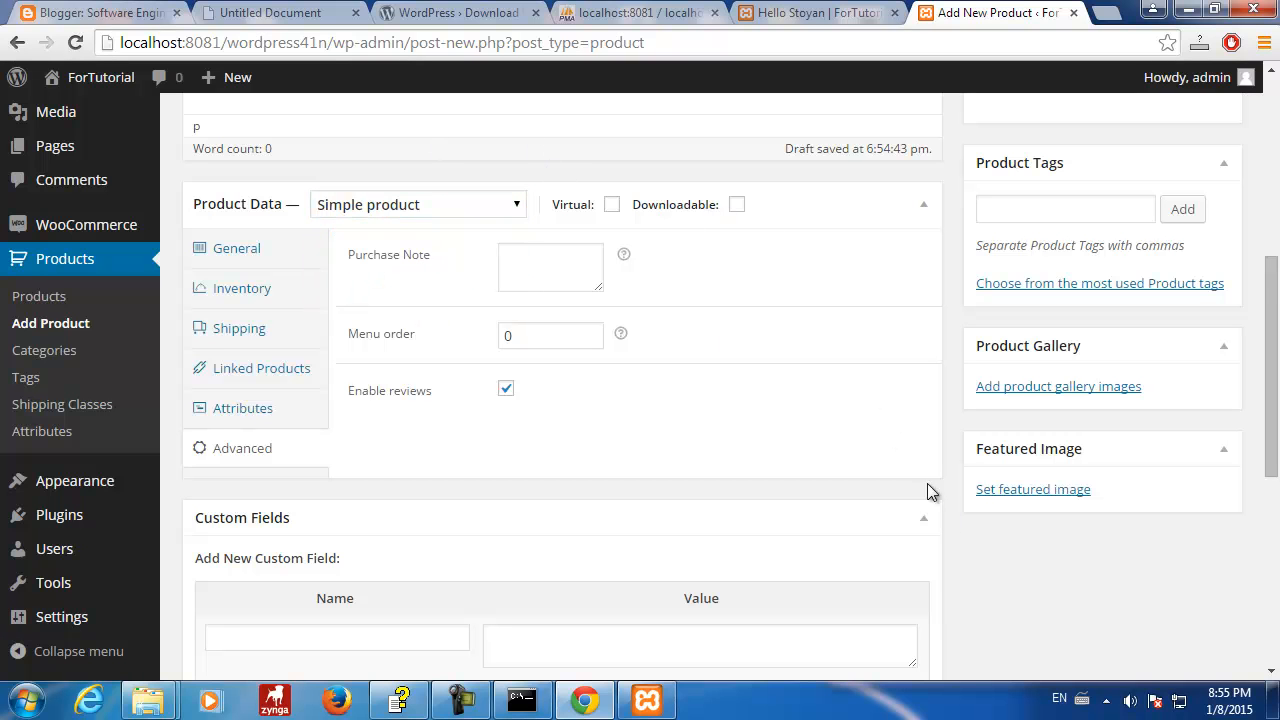
left_click(922, 526)
scroll(799, 482, "down", 3)
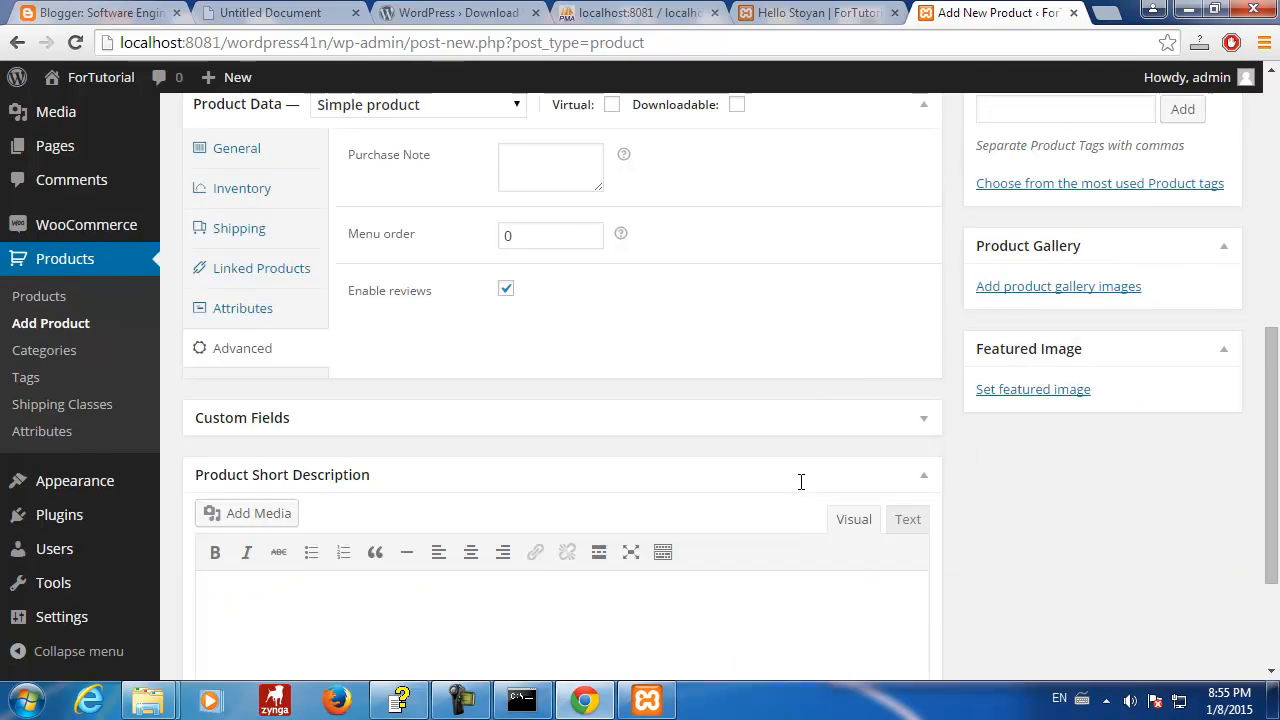
scroll(799, 481, "up", 8)
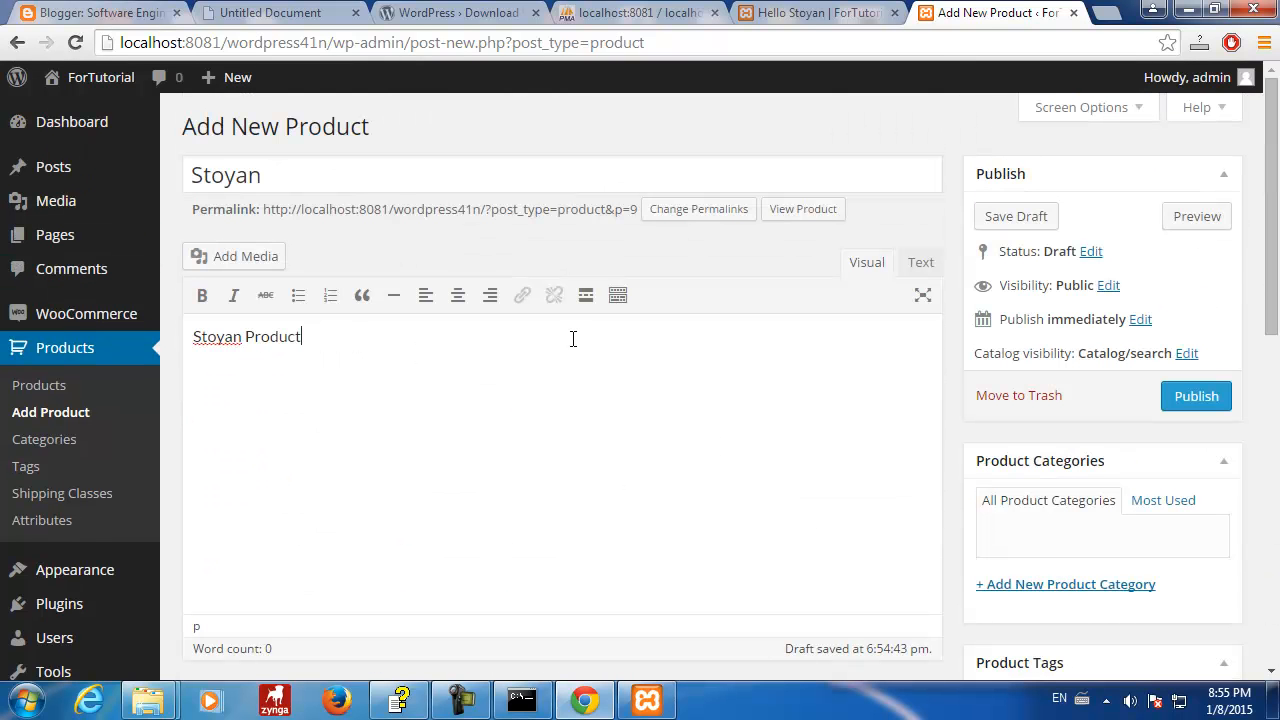
- Publish the Stoyan product, glance at the site post, and return to phpMyAdmin
left_click(1185, 395)
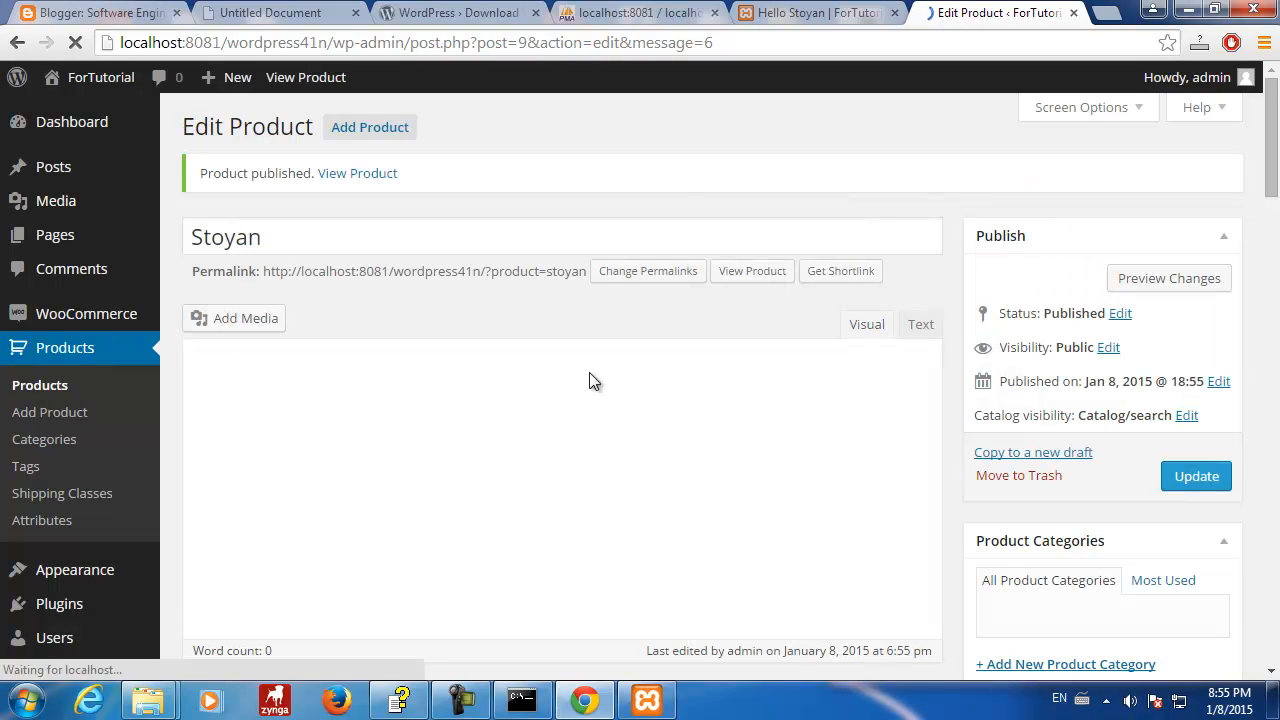
left_click(806, 15)
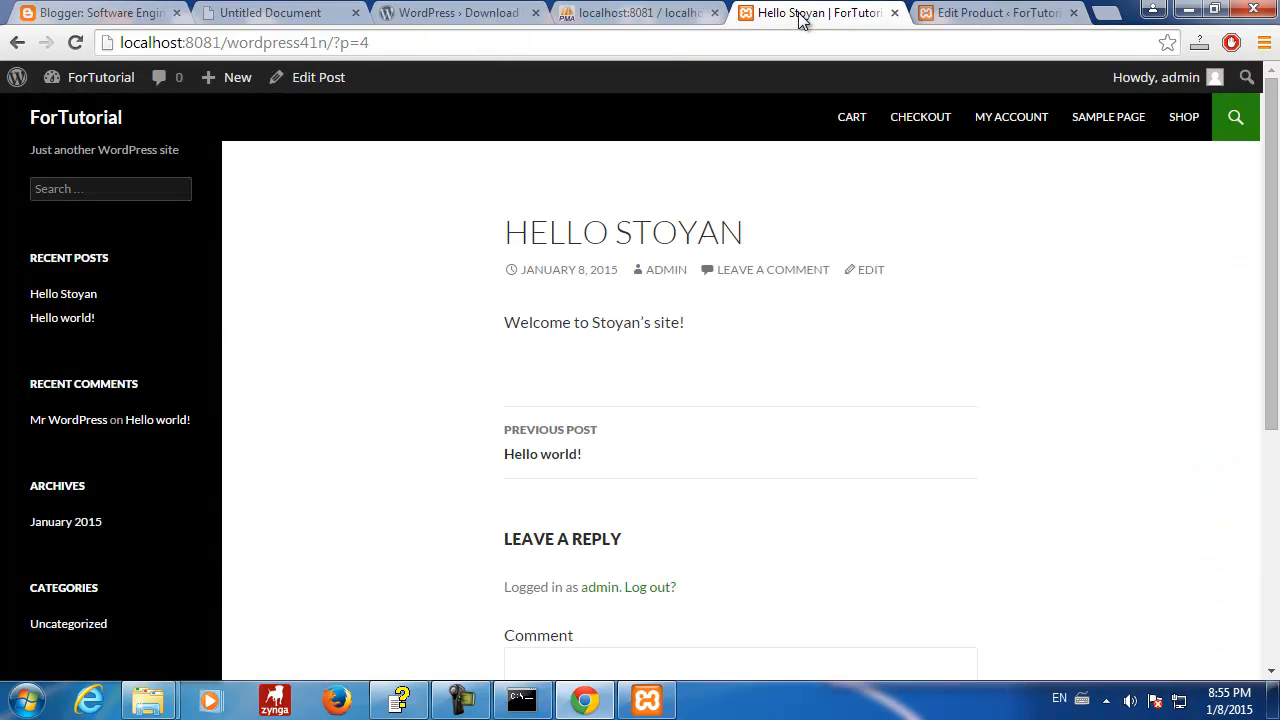
left_click(993, 16)
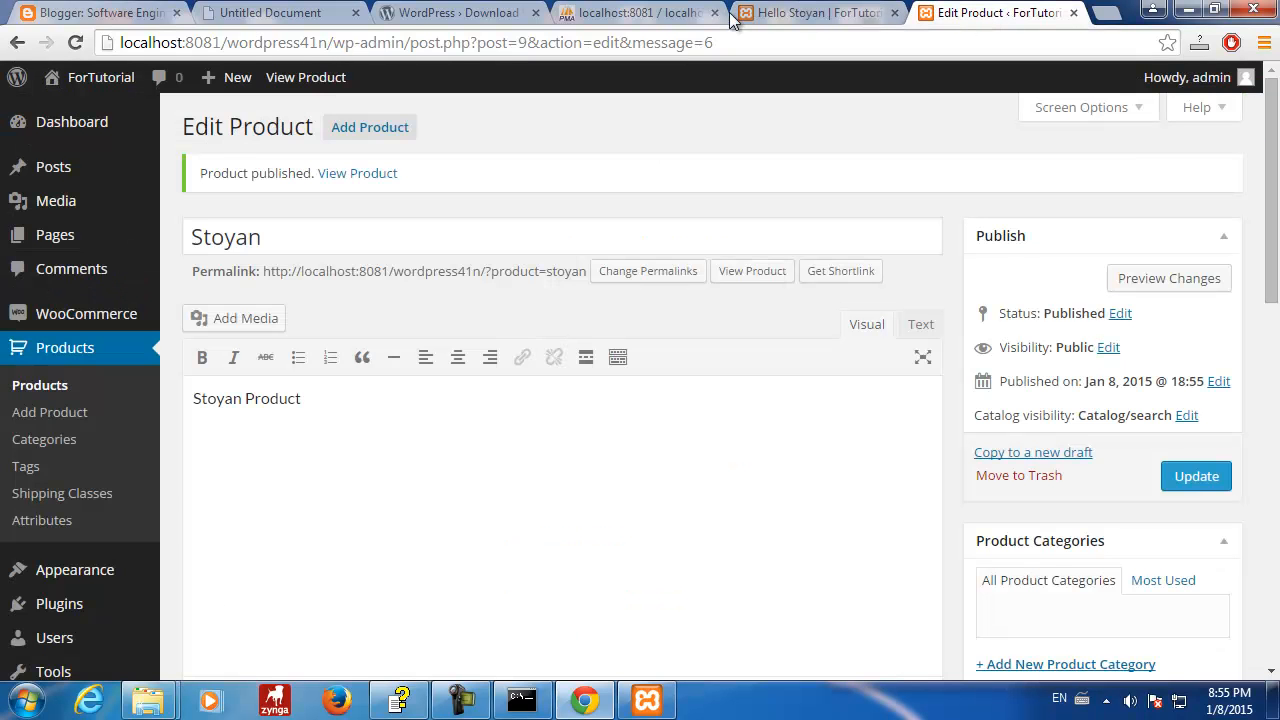
left_click(670, 18)
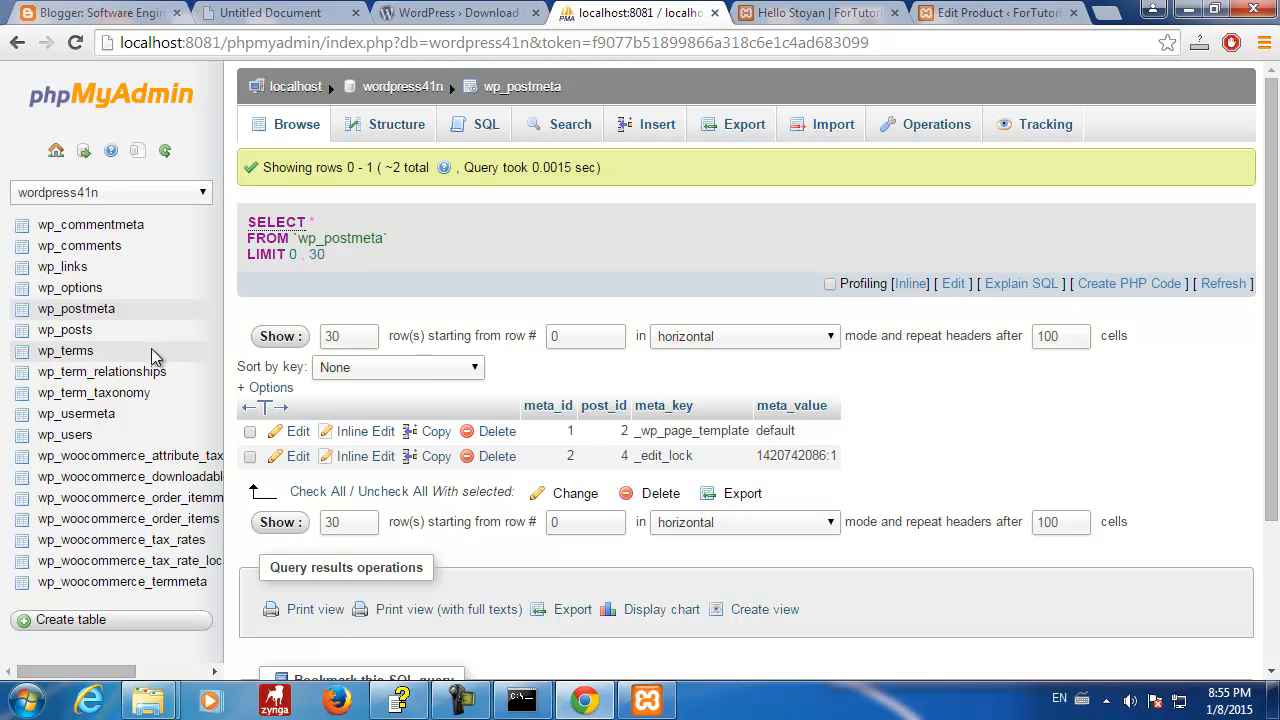
- Browse wp_posts and scroll across the grid to highlight the Stoyan row's post_type value, product
left_click(90, 331)
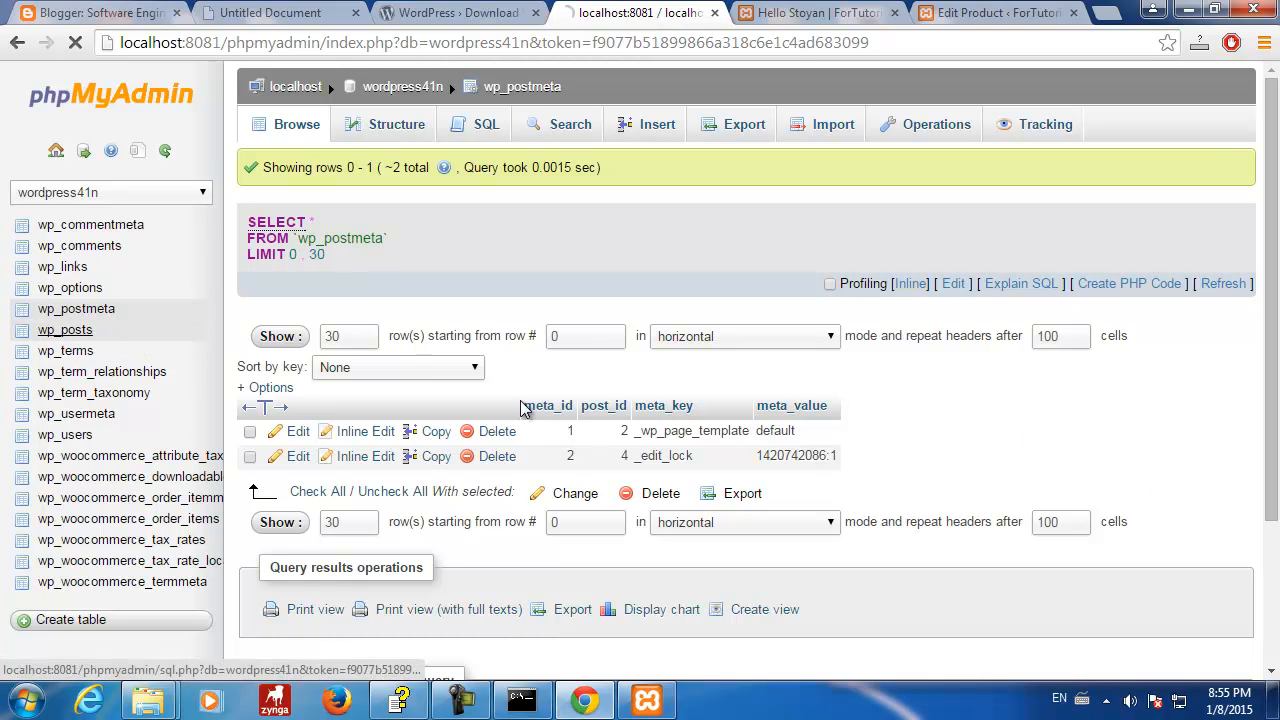
scroll(720, 357, "down", 2)
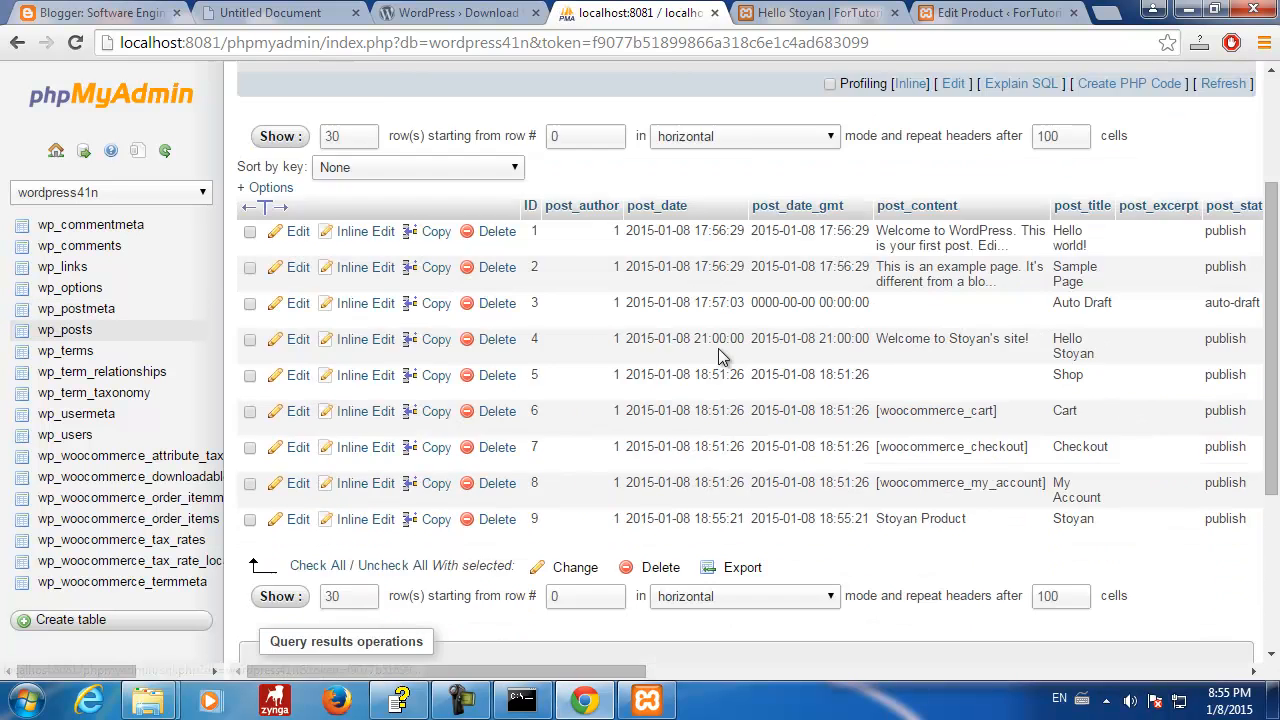
scroll(720, 357, "down", 3)
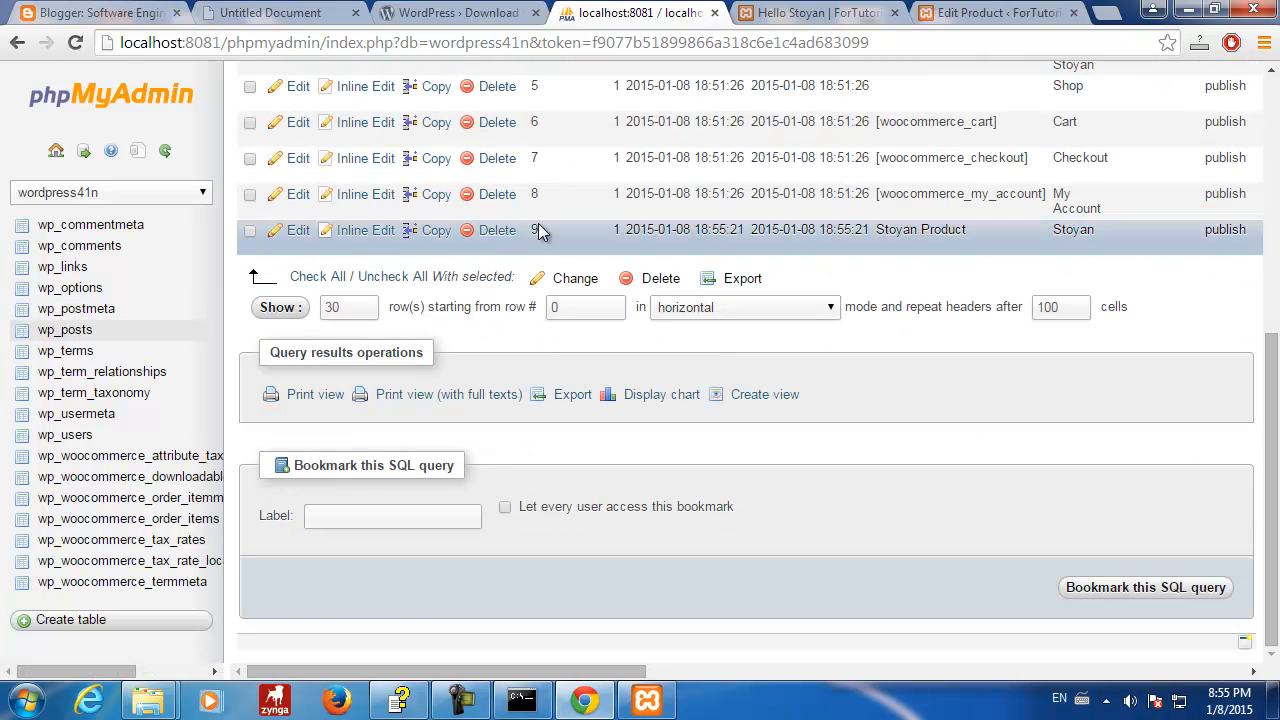
scroll(548, 205, "up", 1)
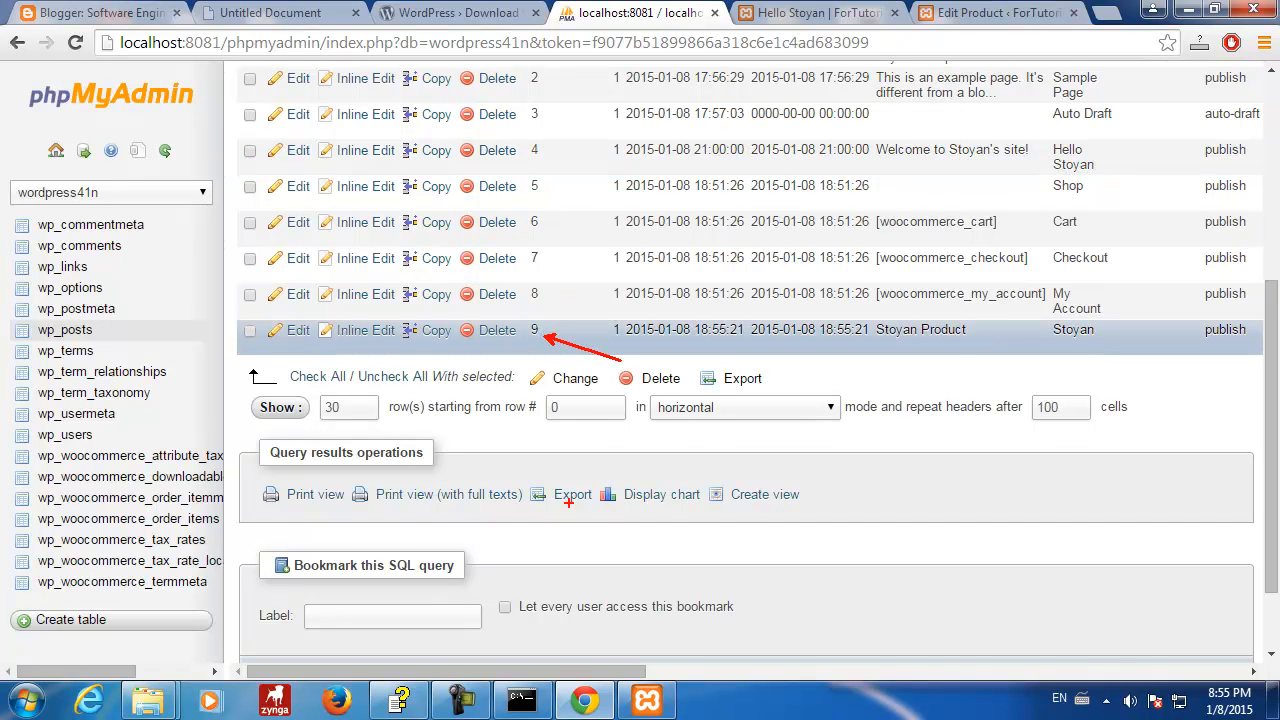
mouse_move(488, 672)
left_mouse_down()
mouse_move(491, 686)
mouse_move(700, 688)
mouse_move(463, 680)
mouse_move(516, 680)
left_mouse_up()
left_click_drag(738, 330, 835, 332)
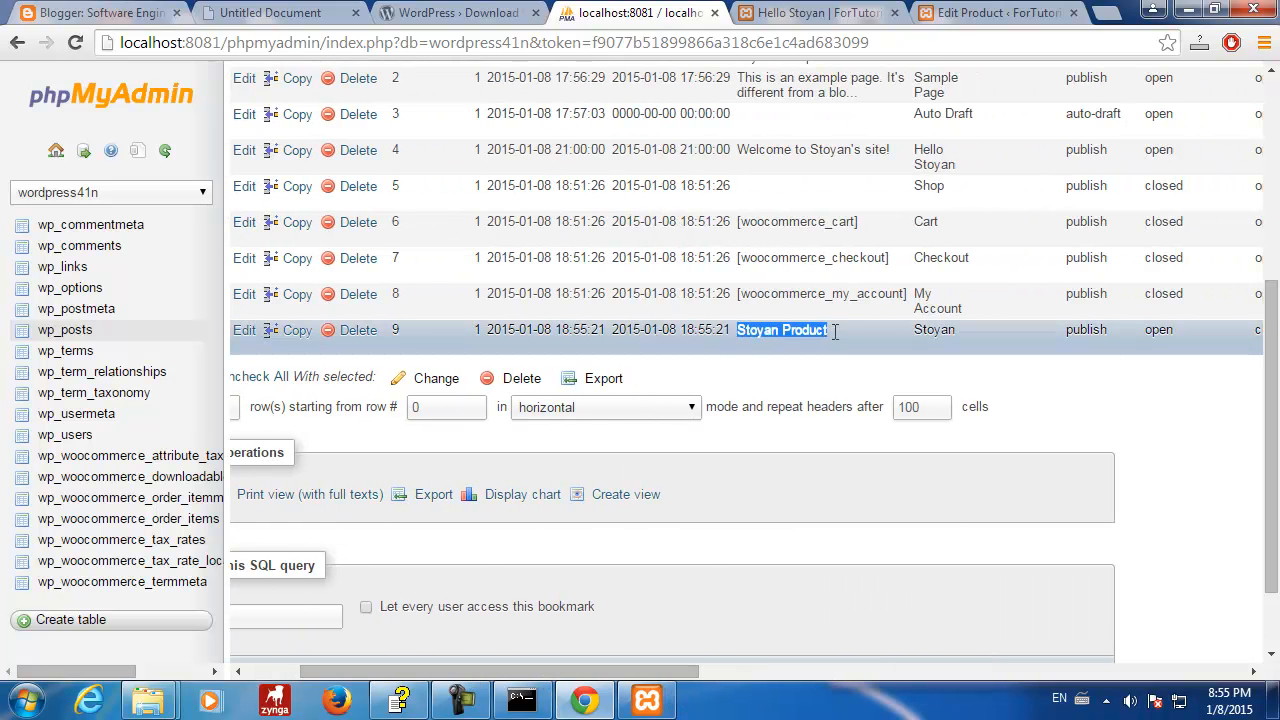
left_click_drag(592, 680, 884, 692)
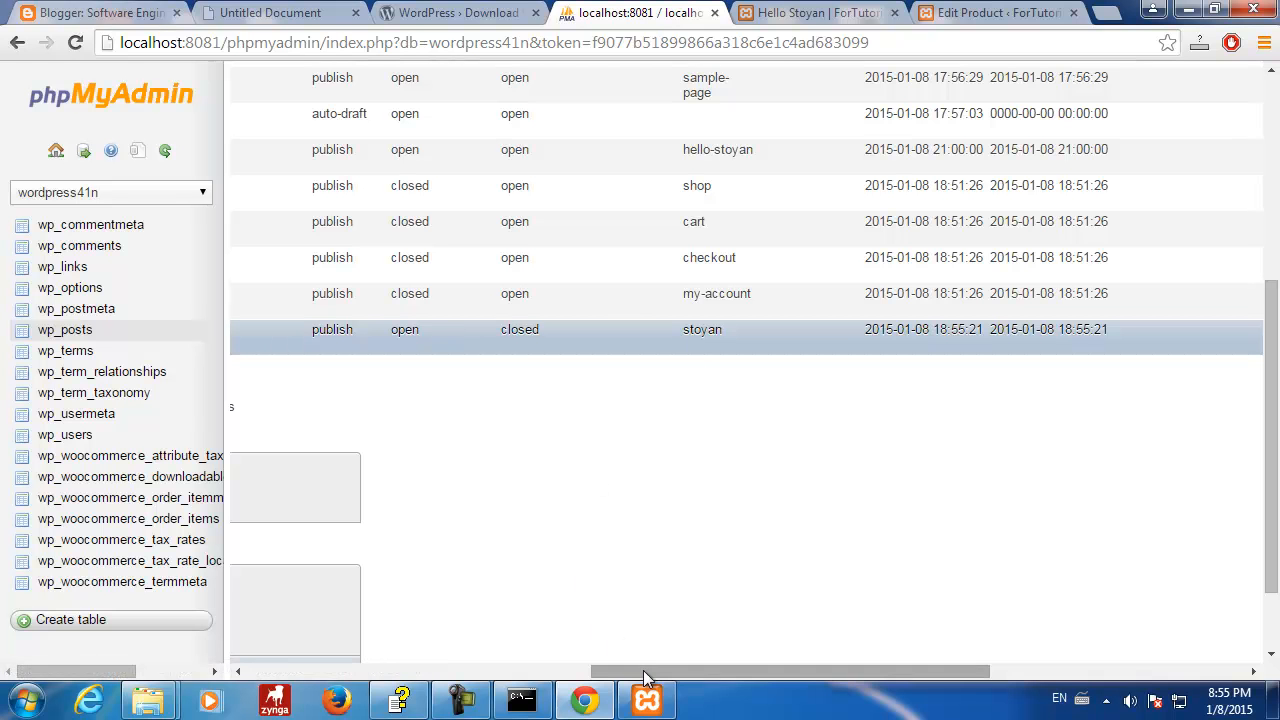
left_click_drag(645, 677, 1003, 680)
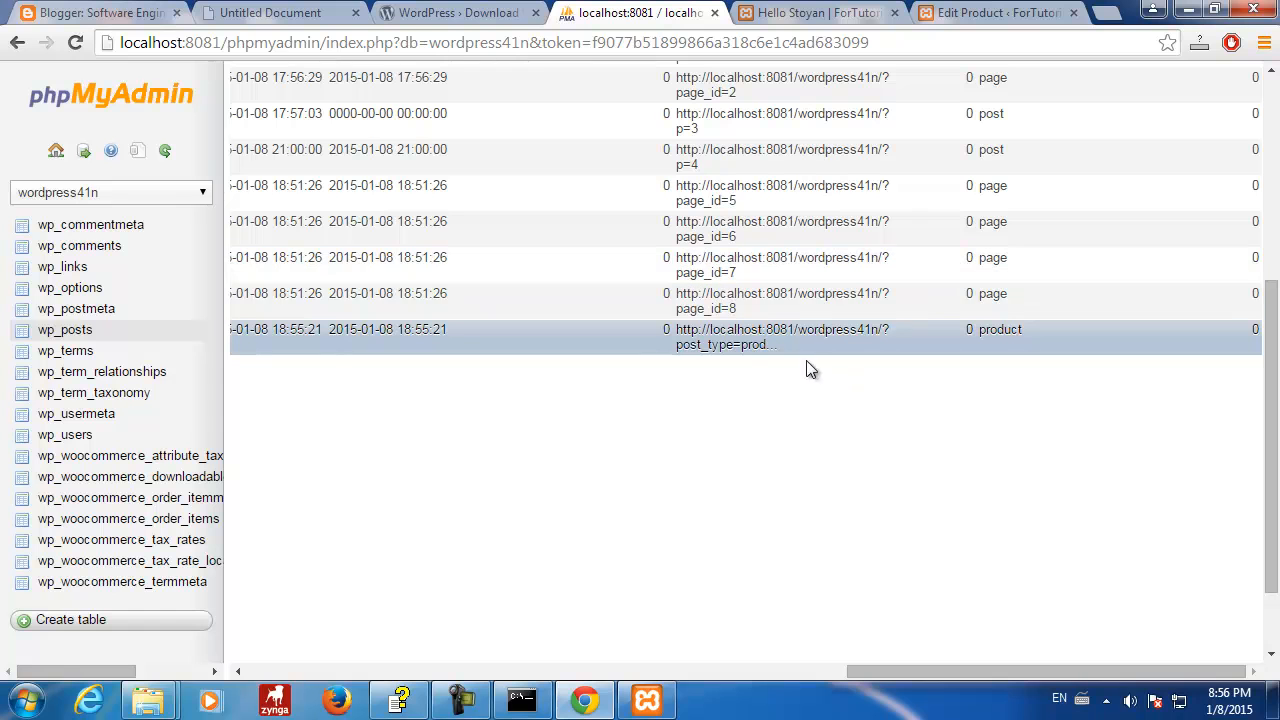
left_click_drag(979, 329, 1024, 331)
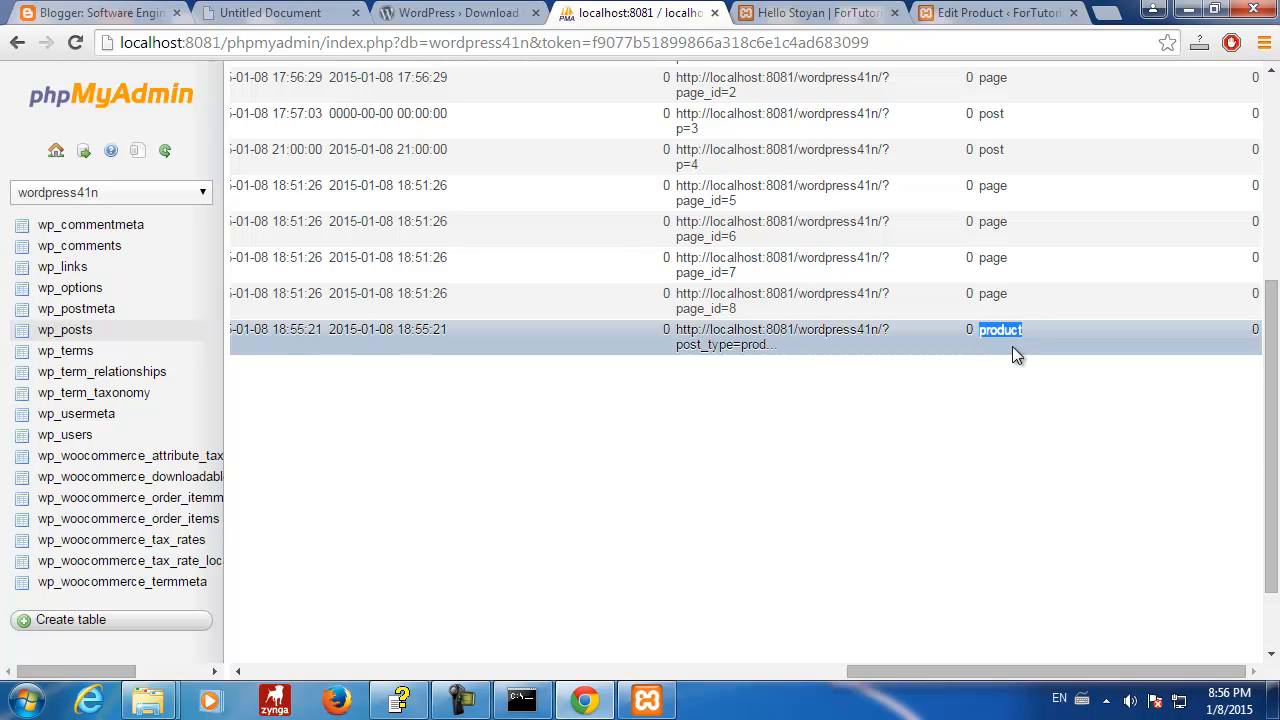
- Highlight the new product's guid value, then switch to the wp_postmeta table
scroll(1012, 346, "up", 2)
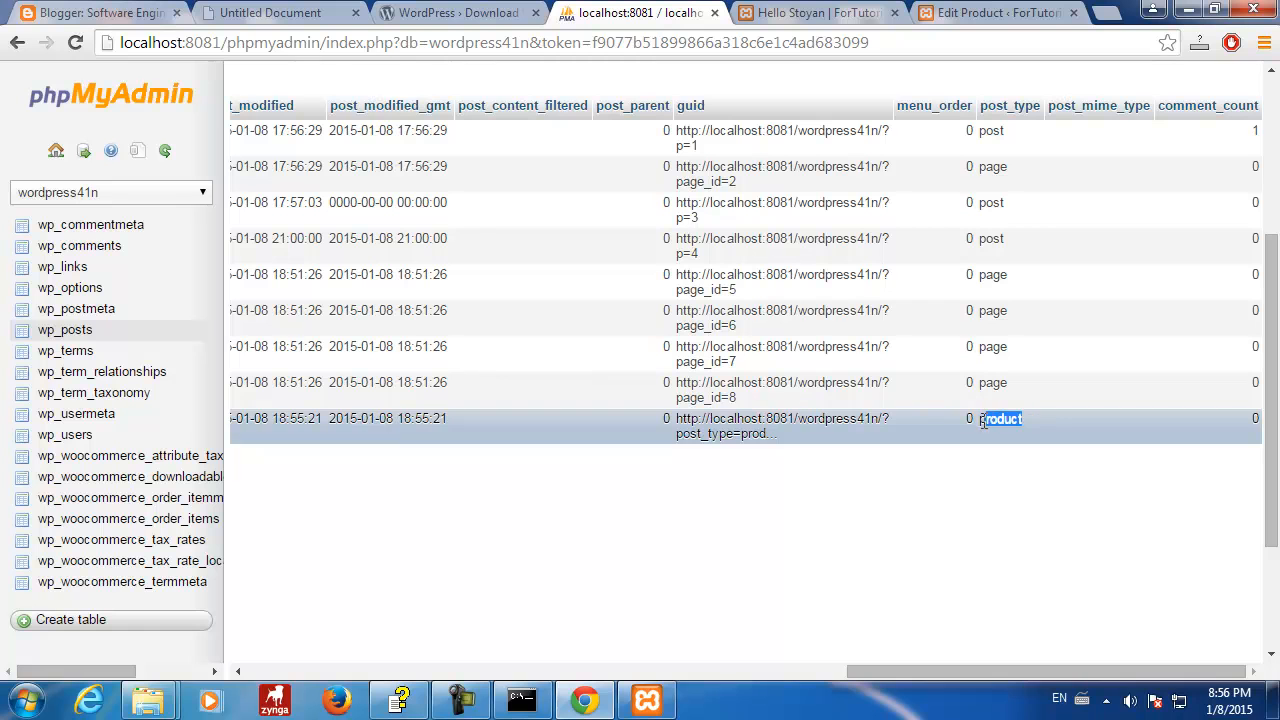
left_click(755, 433)
left_click_drag(679, 418, 787, 443)
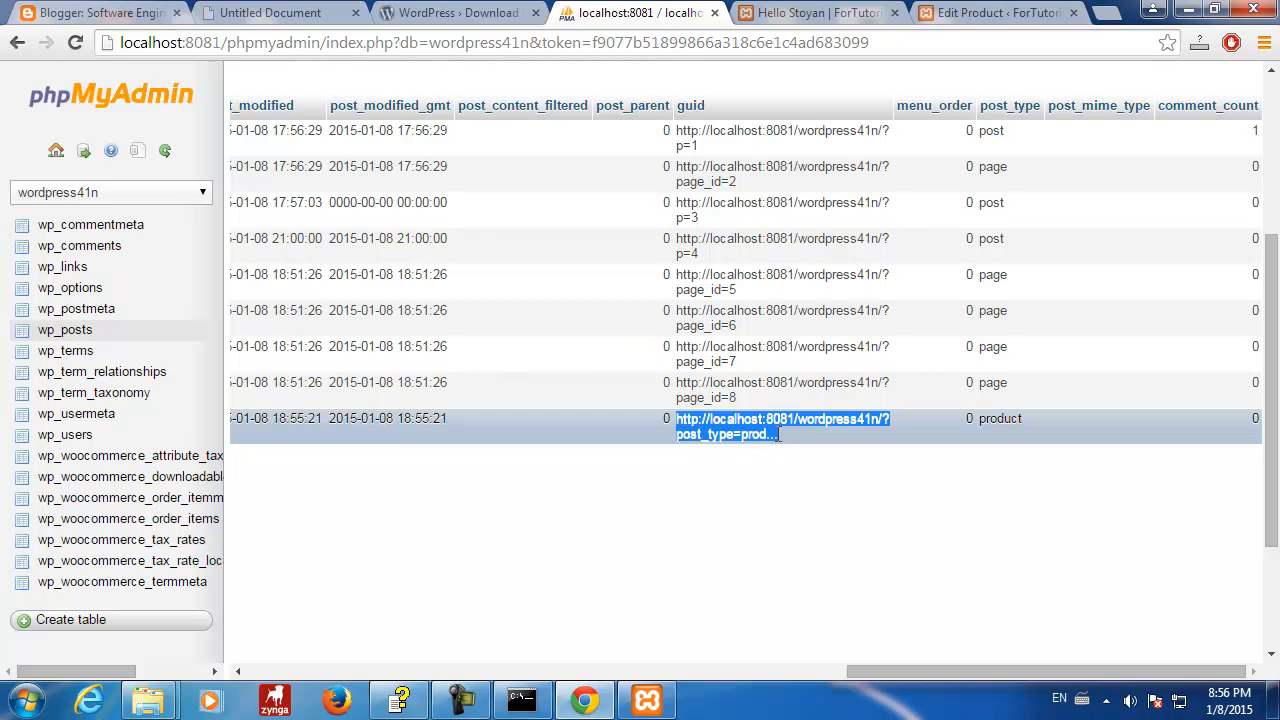
left_click_drag(686, 433, 786, 451)
left_click(790, 456)
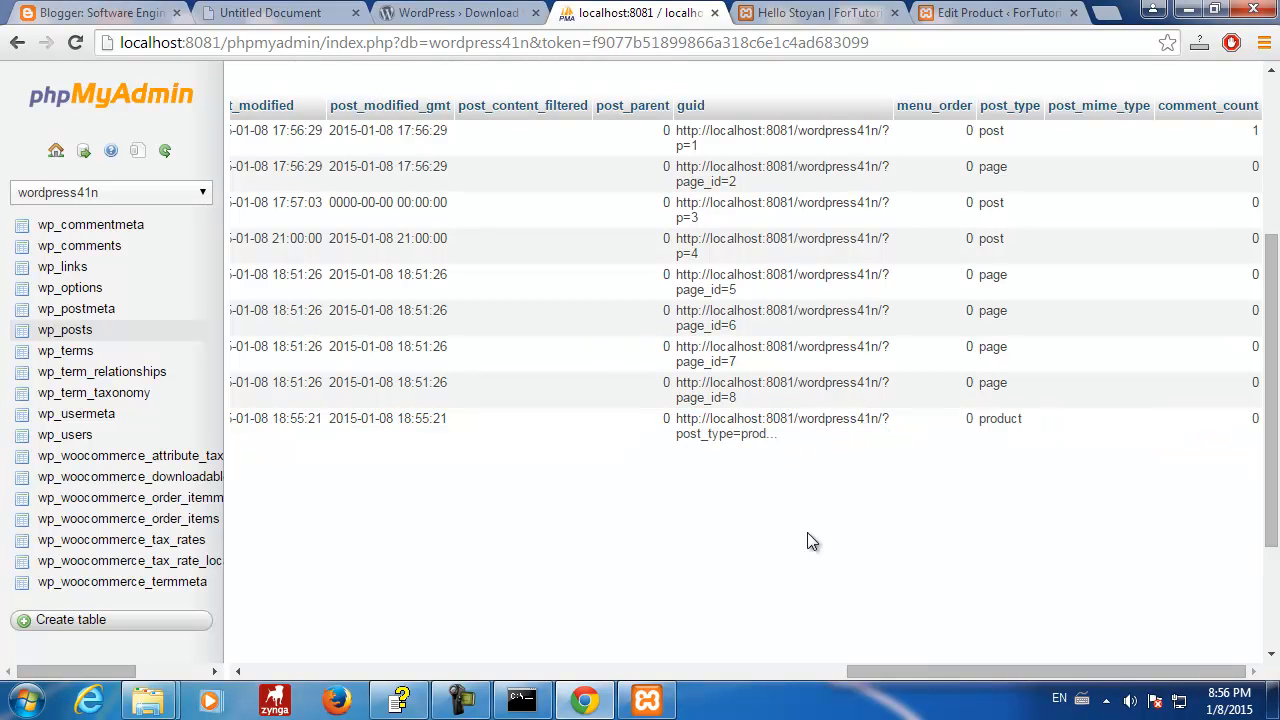
left_click_drag(924, 676, 587, 700)
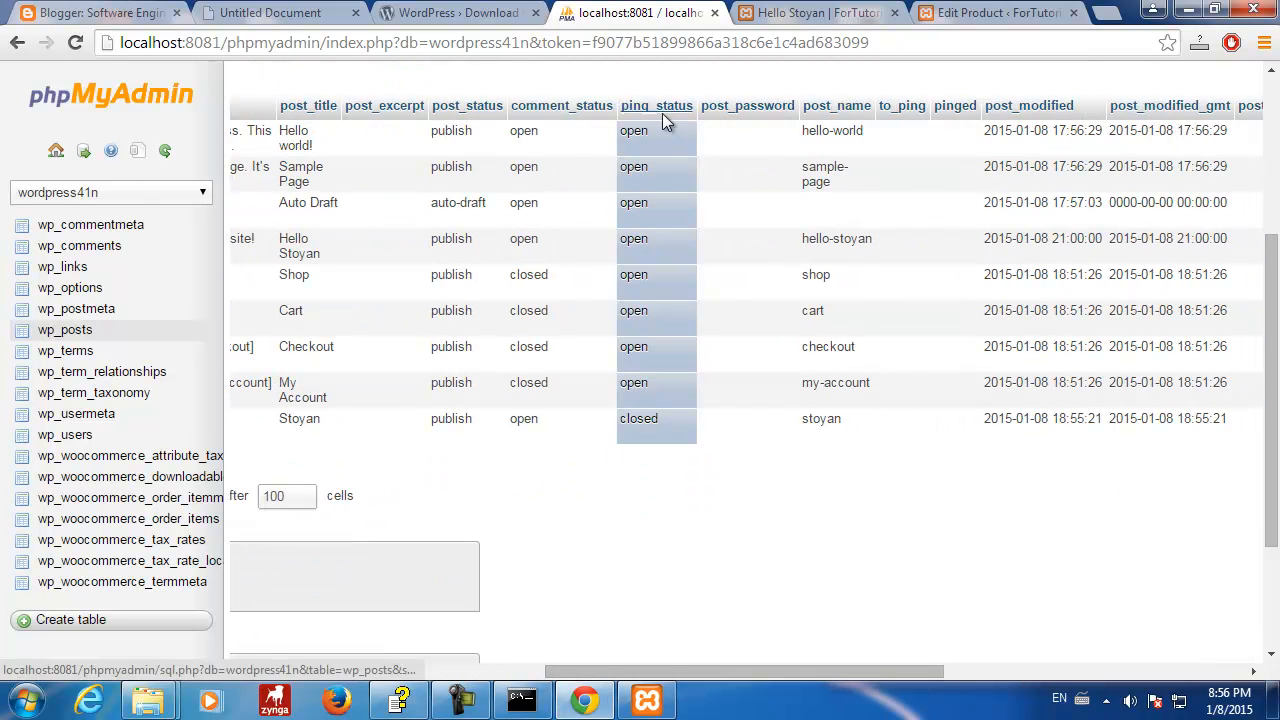
left_click_drag(672, 668, 405, 678)
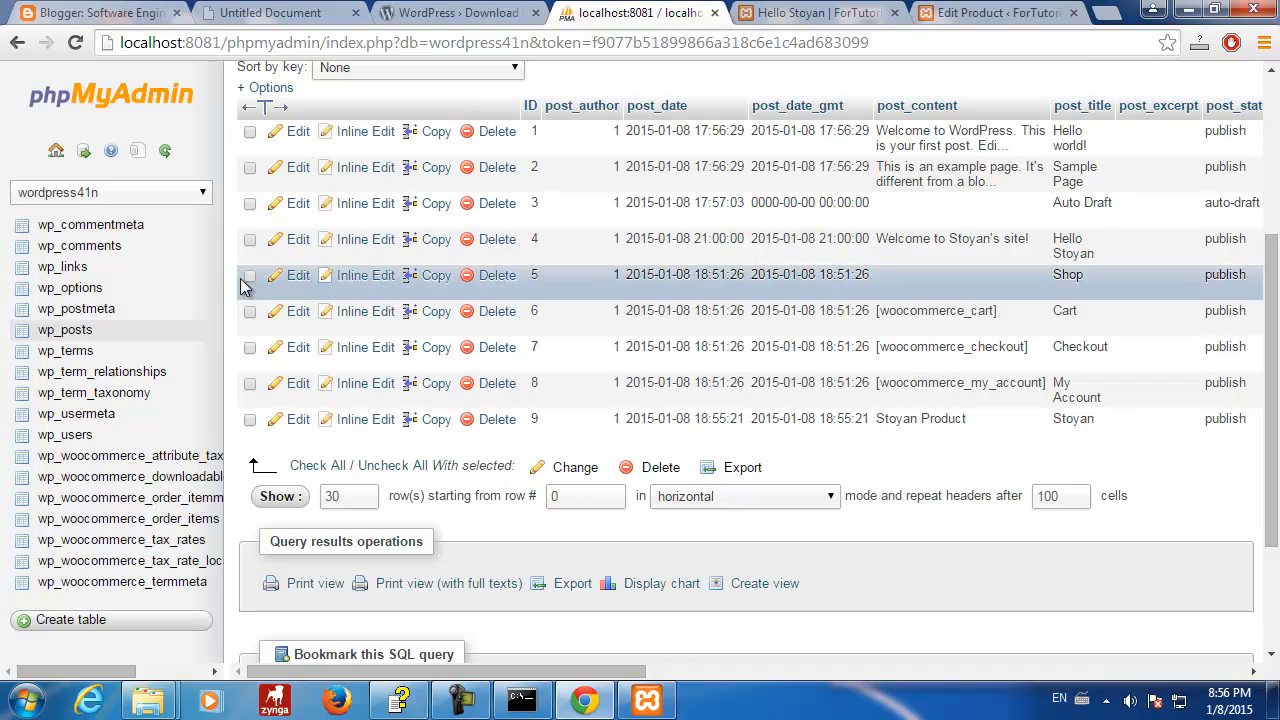
left_click(88, 329)
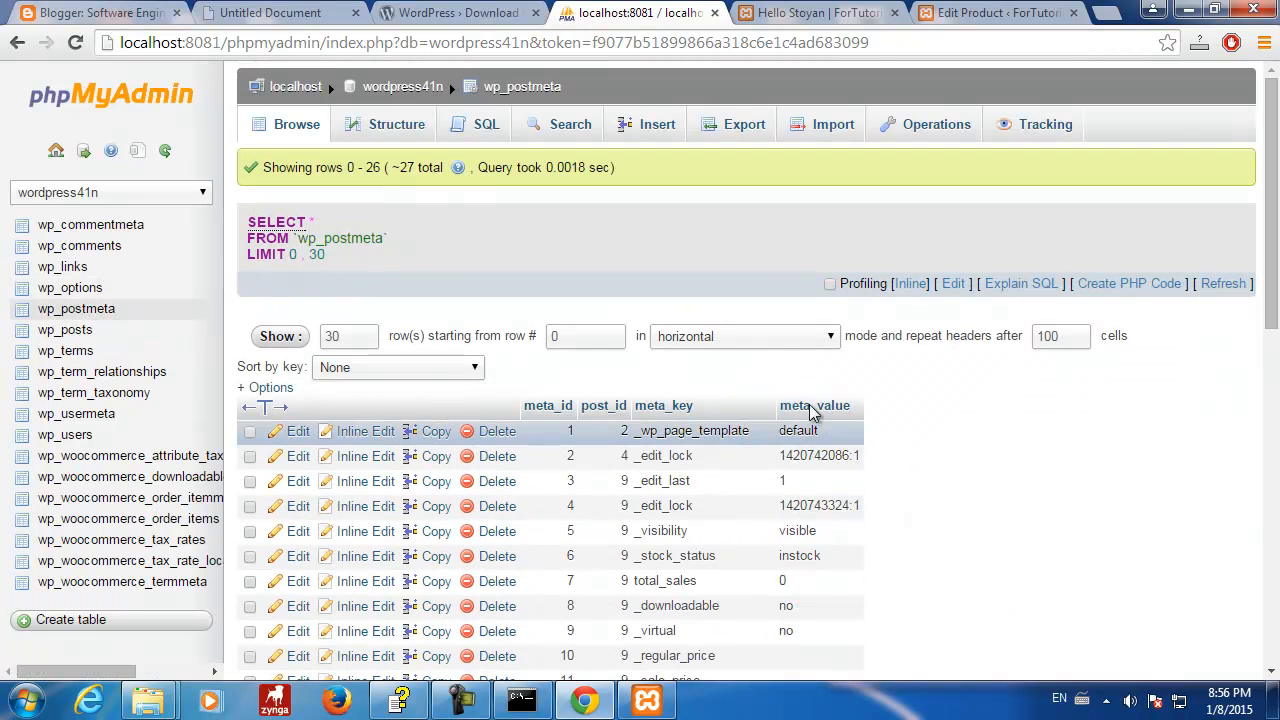
- Scroll the wp_postmeta rows and circle product 9's meta entries in red
scroll(950, 448, "down", 7)
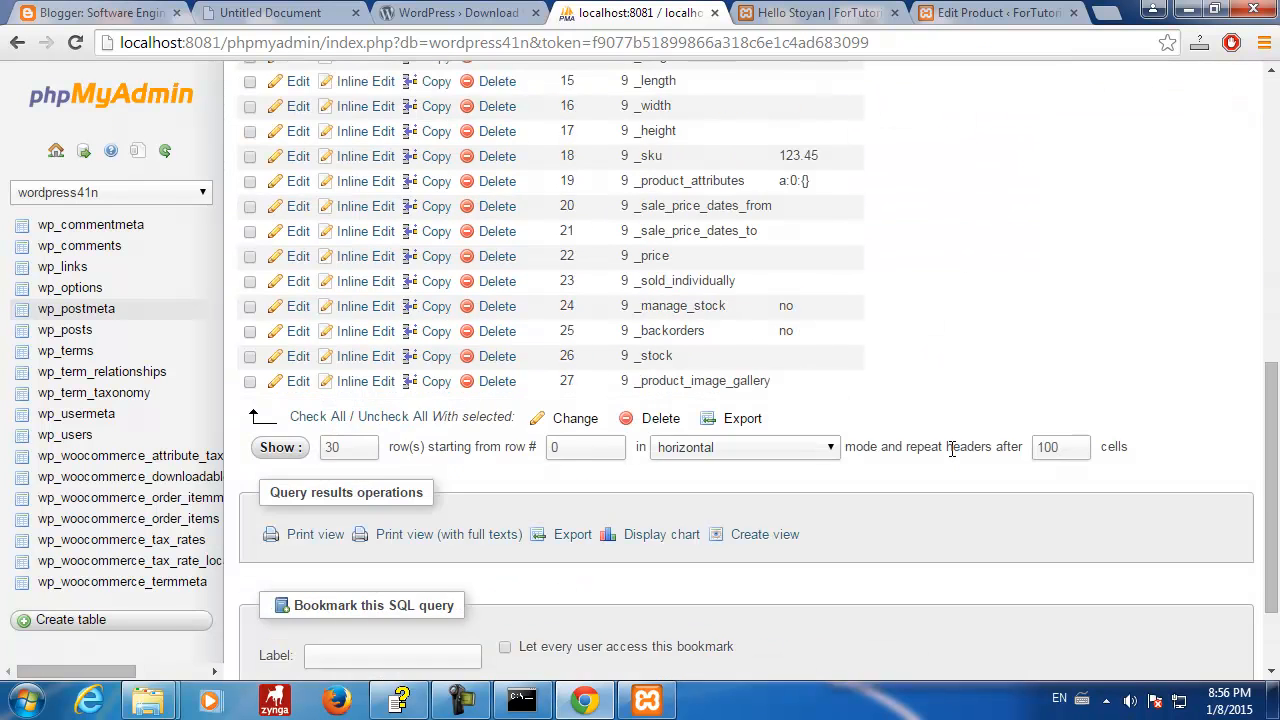
scroll(950, 450, "up", 2)
scroll(950, 448, "up", 3)
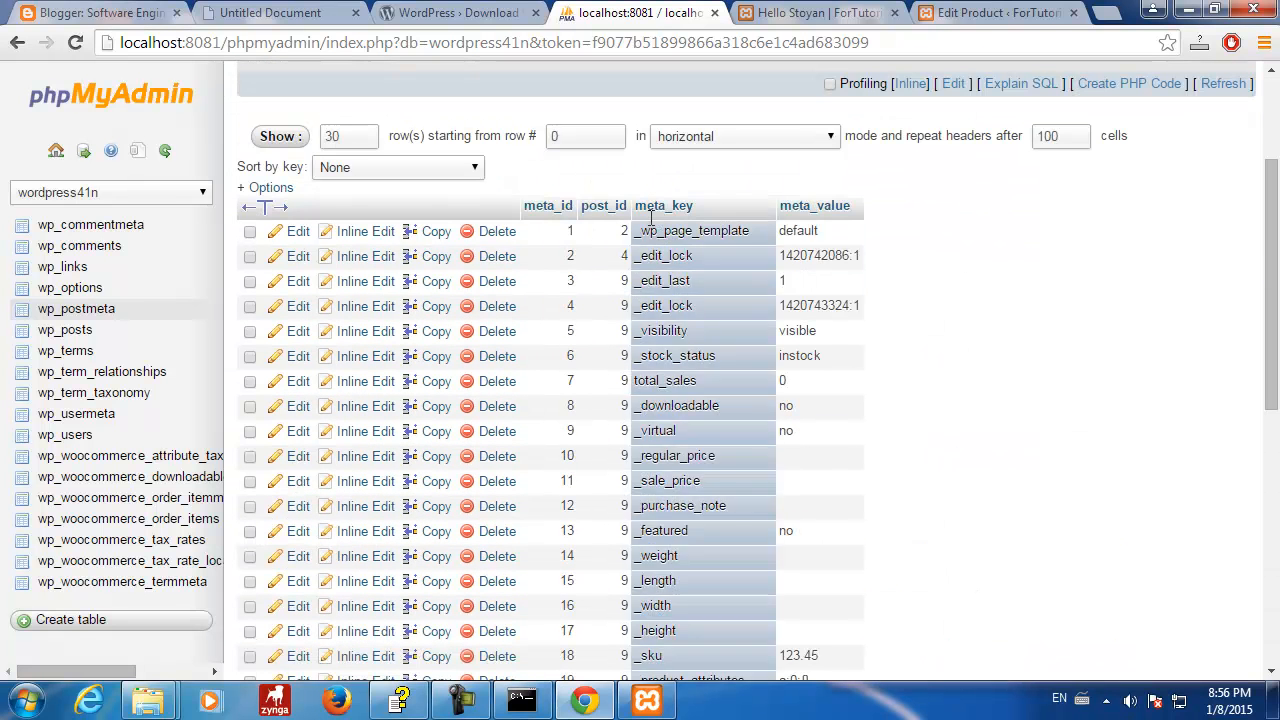
left_click_drag(1272, 232, 1262, 313)
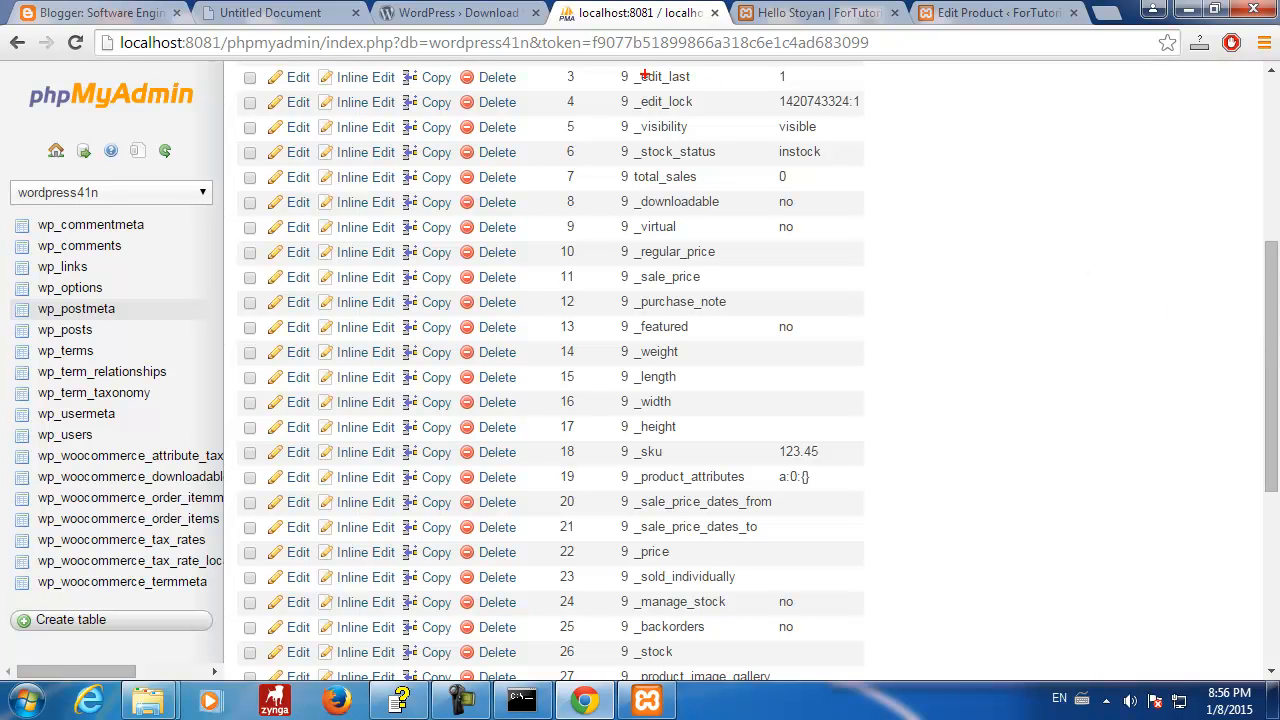
mouse_move(618, 70)
left_mouse_down()
mouse_move(860, 70)
mouse_move(938, 302)
mouse_move(930, 520)
mouse_move(902, 638)
left_mouse_up()
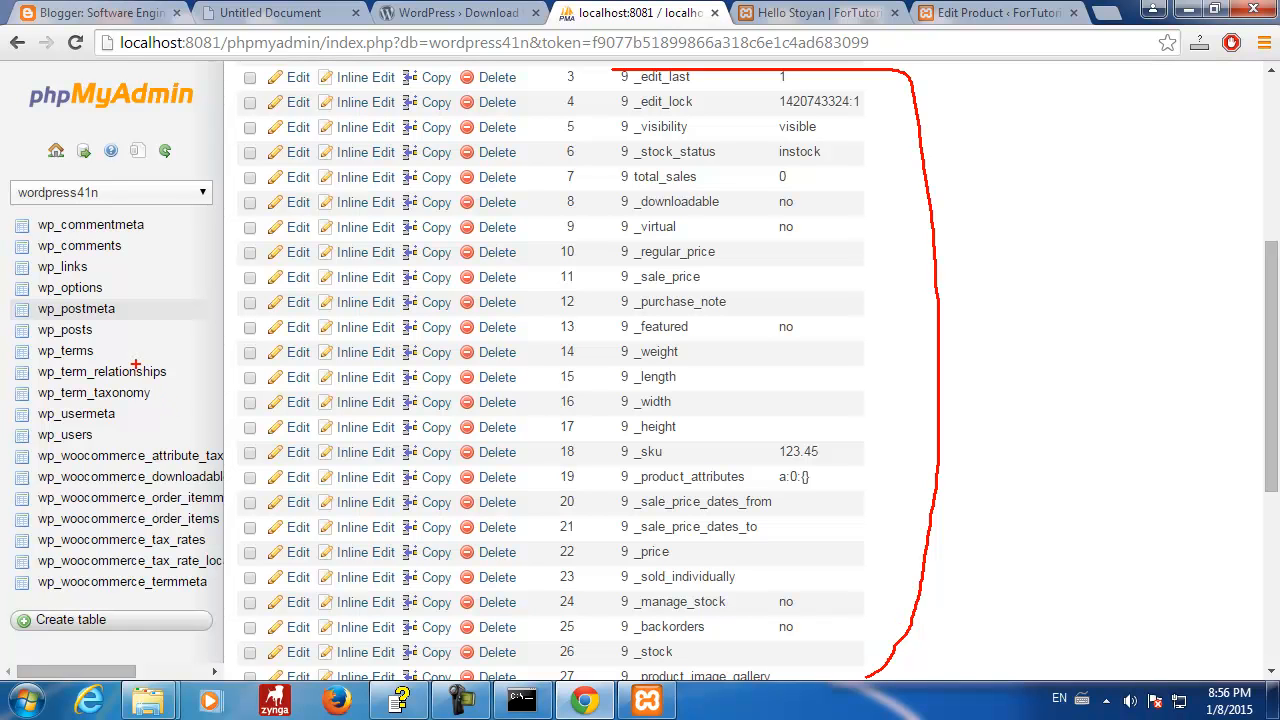
- Outline product 9's meta rows in red, marking _purchase_note and pointing at _sku 123.45
left_click_drag(105, 329, 178, 330)
mouse_move(620, 70)
left_mouse_down()
mouse_move(600, 330)
mouse_move(598, 688)
mouse_move(718, 718)
mouse_move(800, 714)
mouse_move(862, 682)
left_mouse_up()
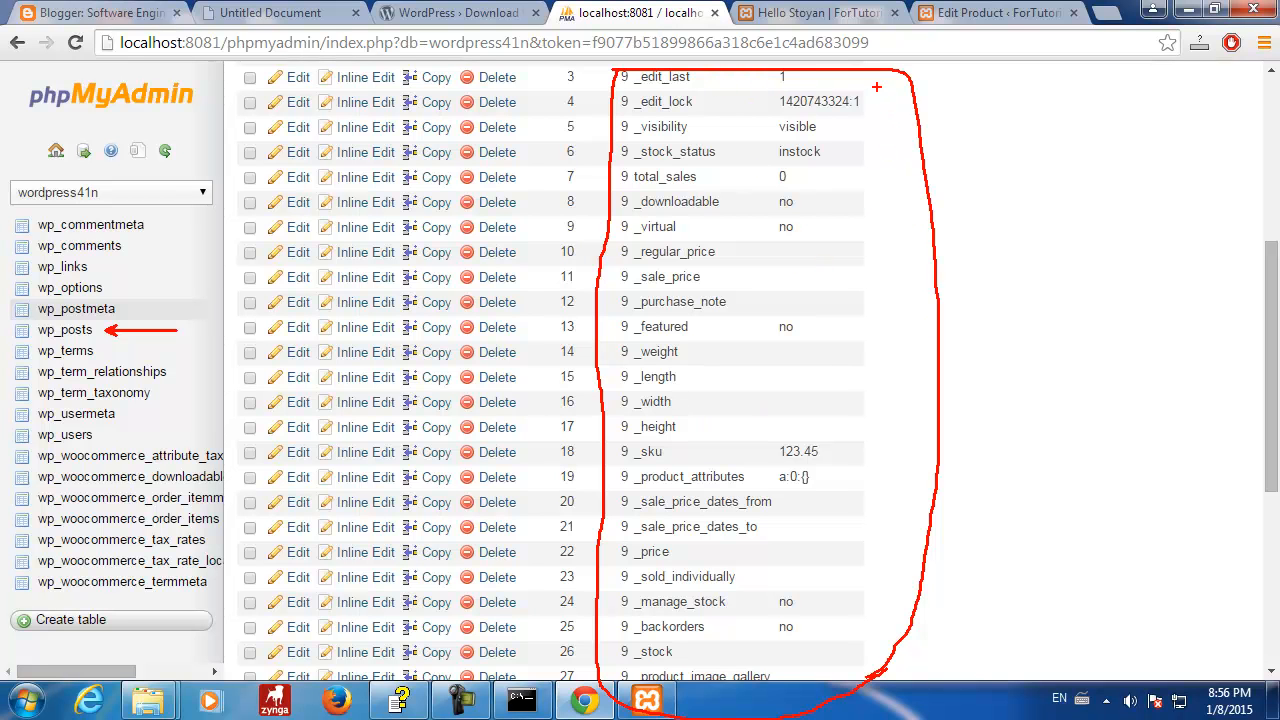
left_click_drag(929, 174, 1046, 134)
mouse_move(616, 112)
left_mouse_down()
mouse_move(592, 447)
mouse_move(610, 712)
mouse_move(816, 716)
mouse_move(902, 622)
mouse_move(930, 310)
mouse_move(915, 86)
mouse_move(774, 58)
mouse_move(612, 67)
left_mouse_up()
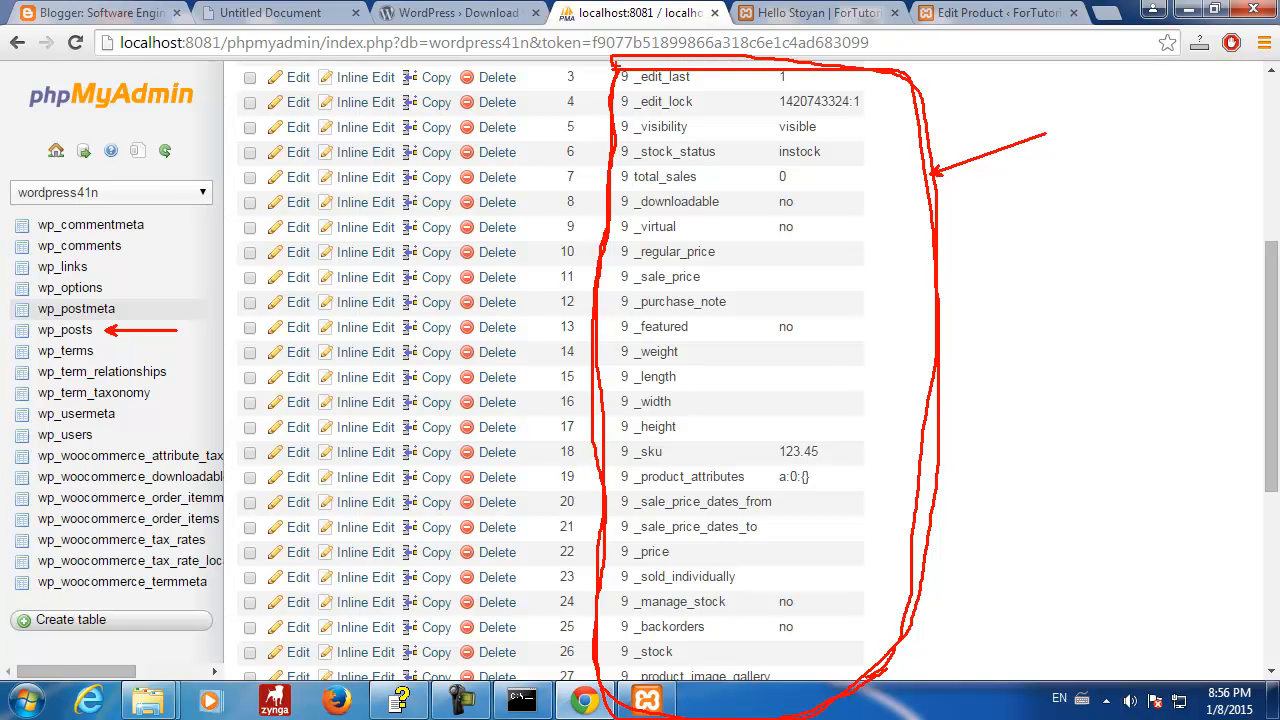
left_click_drag(620, 70, 601, 516)
mouse_move(603, 566)
left_mouse_down()
mouse_move(612, 686)
mouse_move(784, 716)
mouse_move(870, 684)
mouse_move(926, 522)
mouse_move(904, 84)
mouse_move(762, 62)
mouse_move(621, 66)
left_mouse_up()
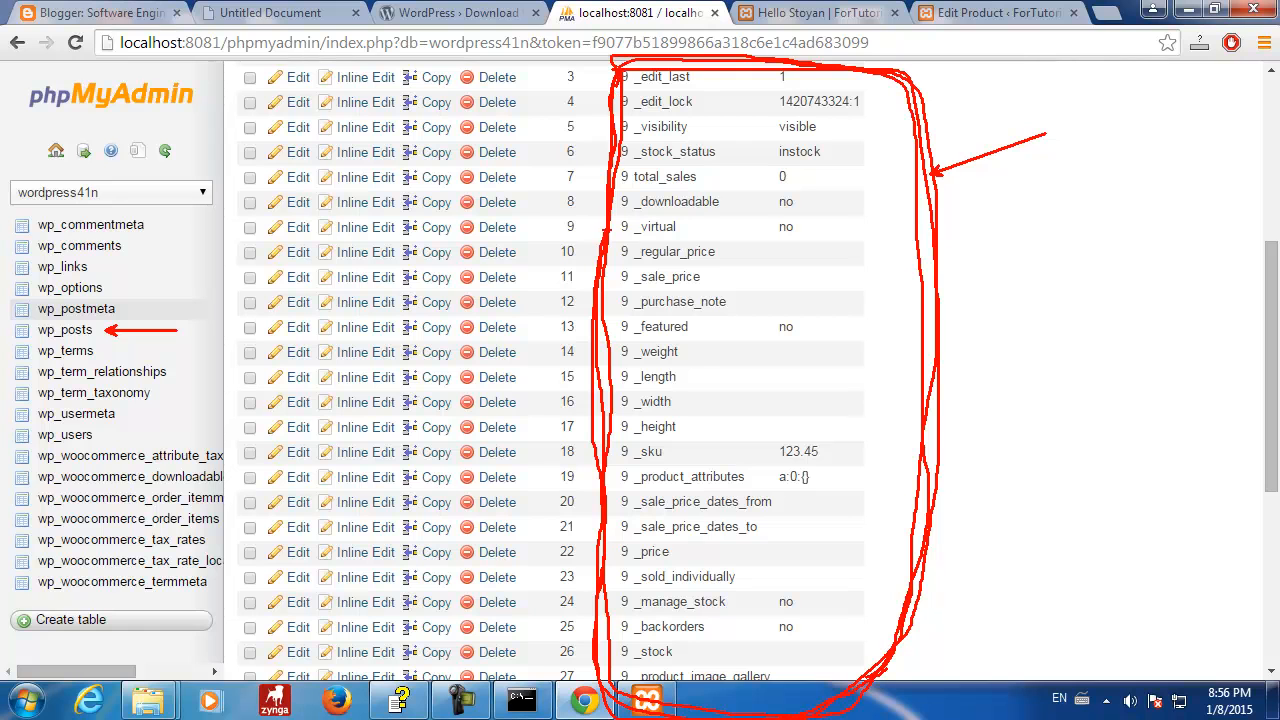
left_click_drag(640, 313, 712, 313)
left_click_drag(841, 456, 893, 437)
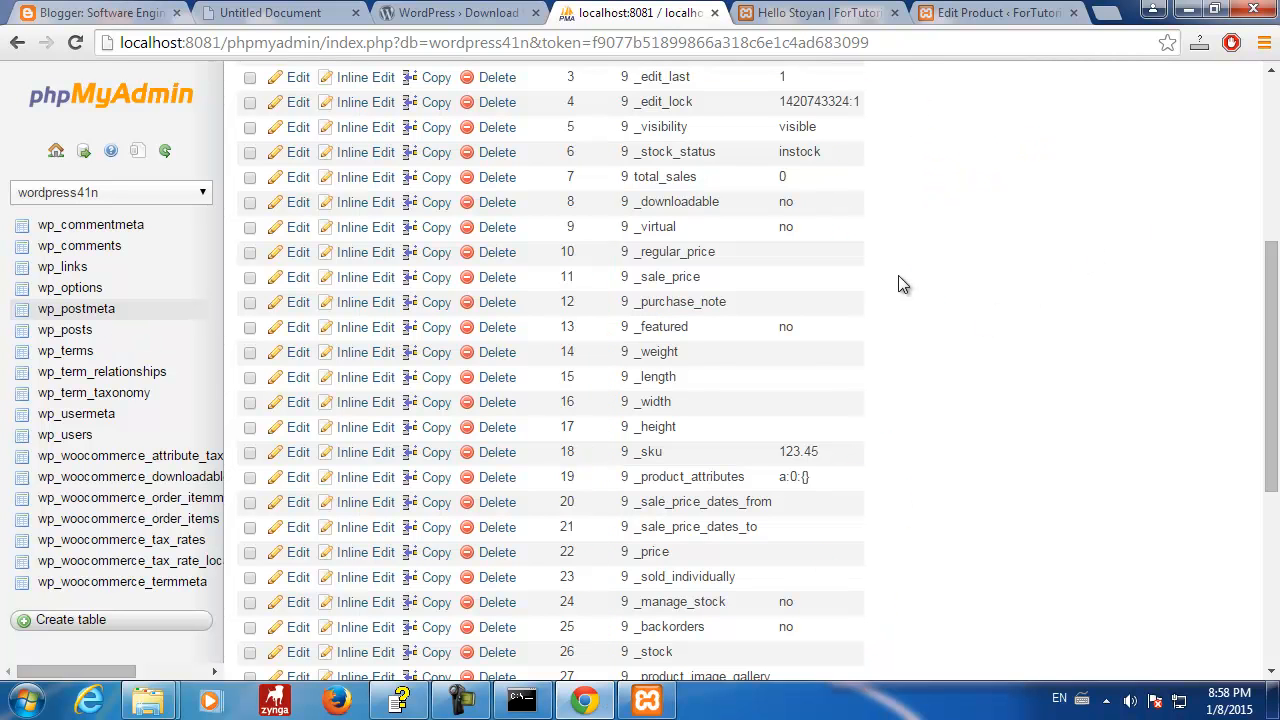
- Mark the empty _regular_price and _sale_price rows in red
scroll(898, 275, "down", 4)
scroll(898, 275, "up", 1)
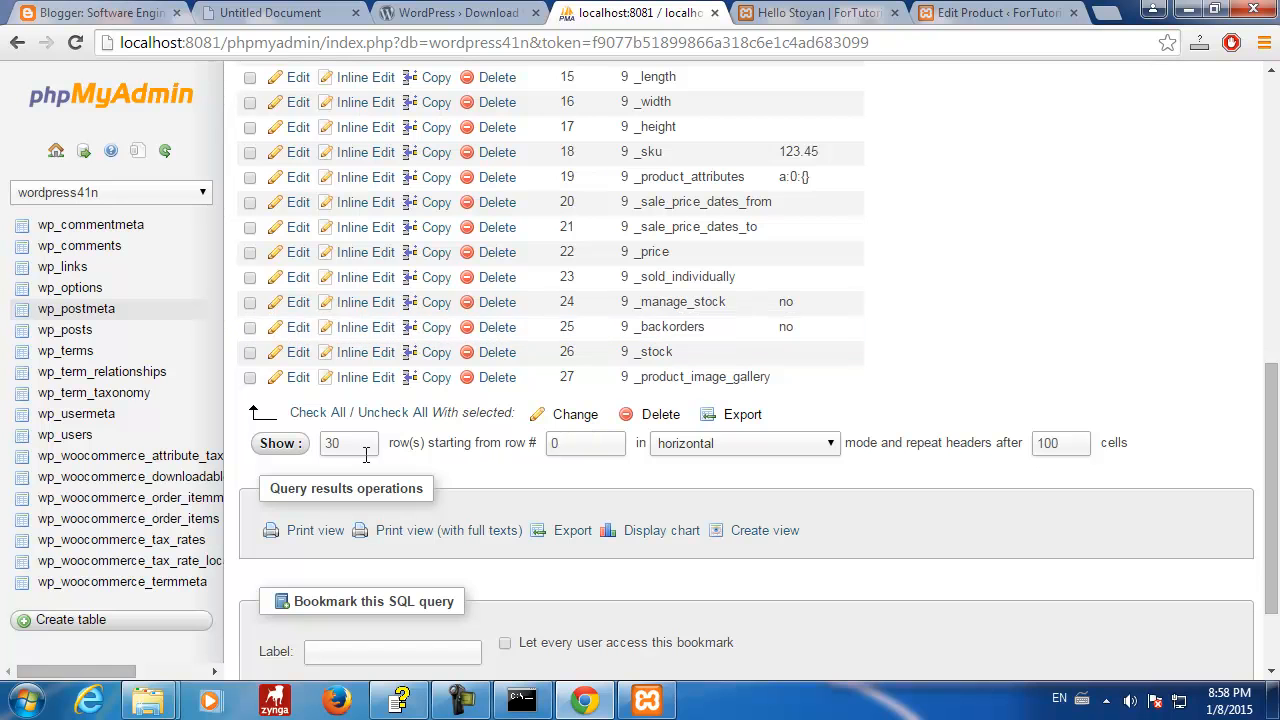
scroll(802, 366, "up", 2)
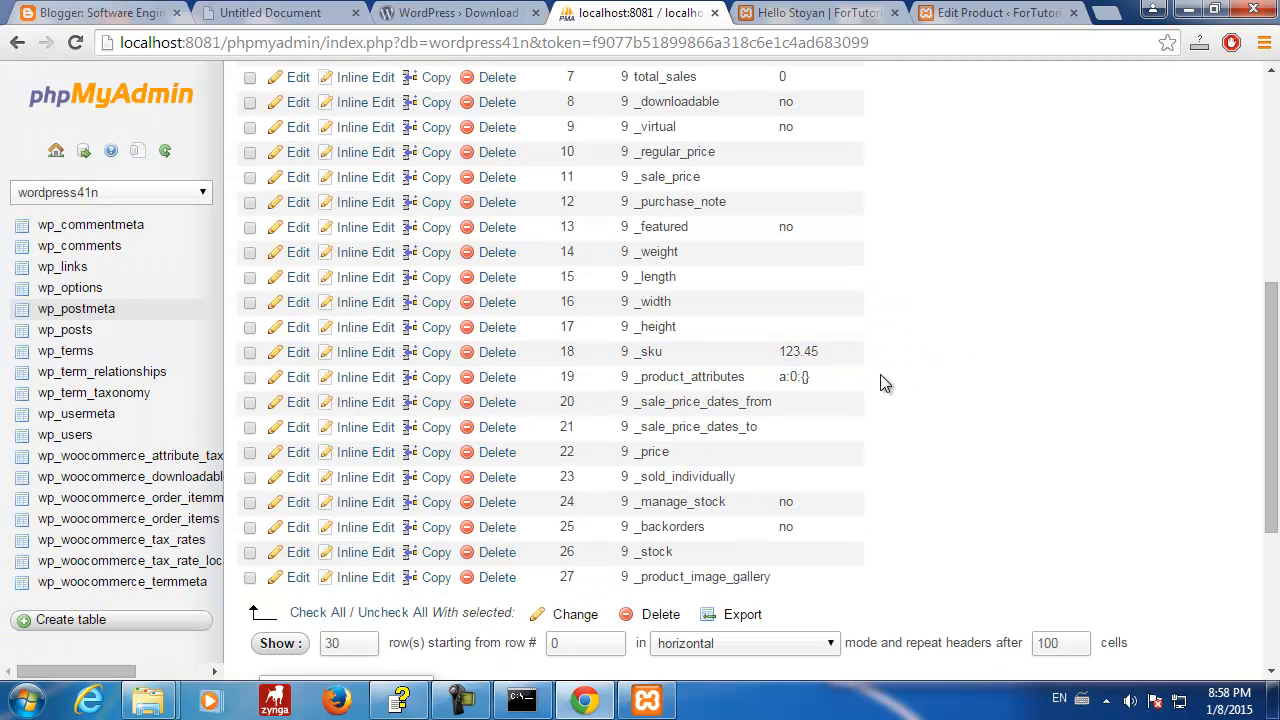
scroll(882, 383, "up", 2)
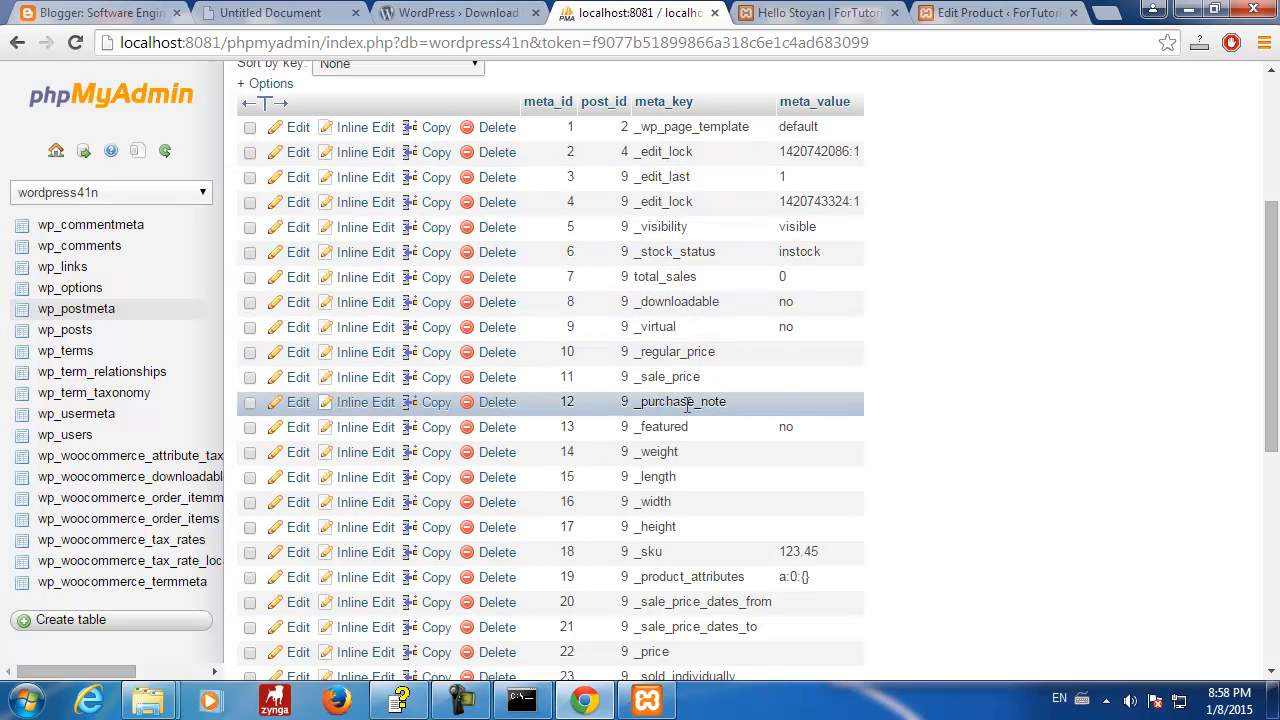
left_click_drag(640, 357, 734, 358)
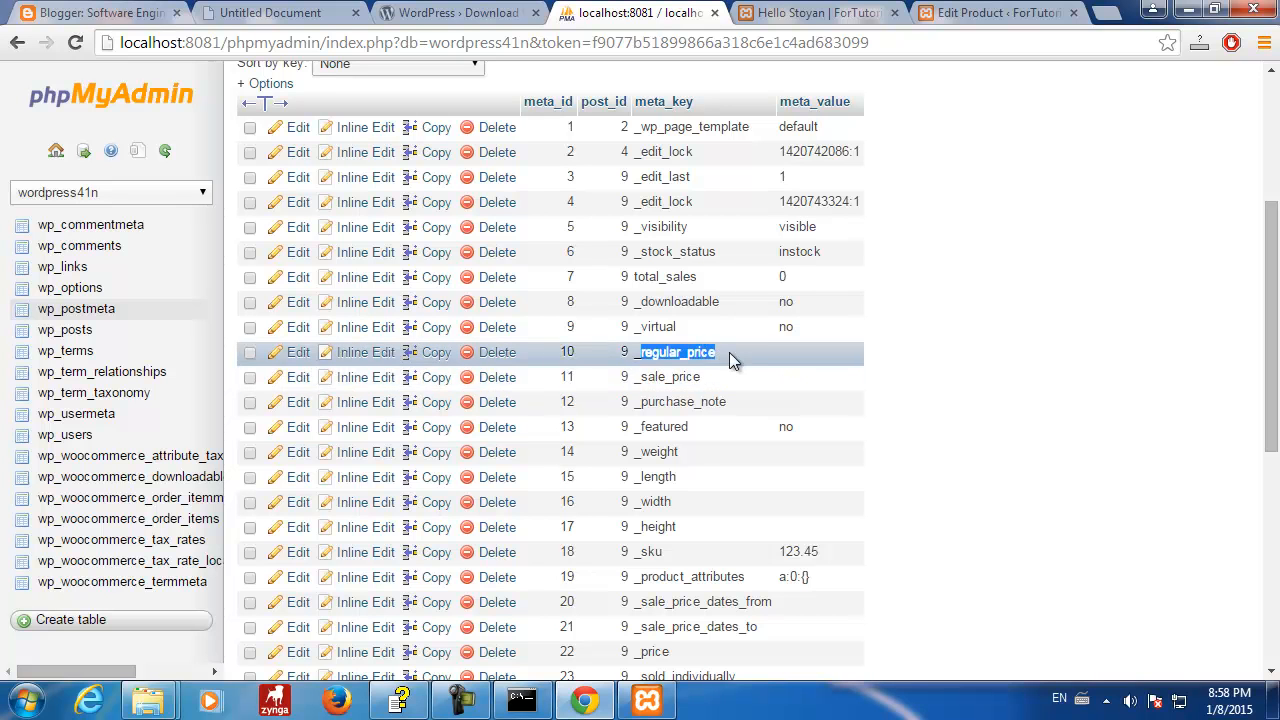
left_click_drag(640, 376, 908, 391)
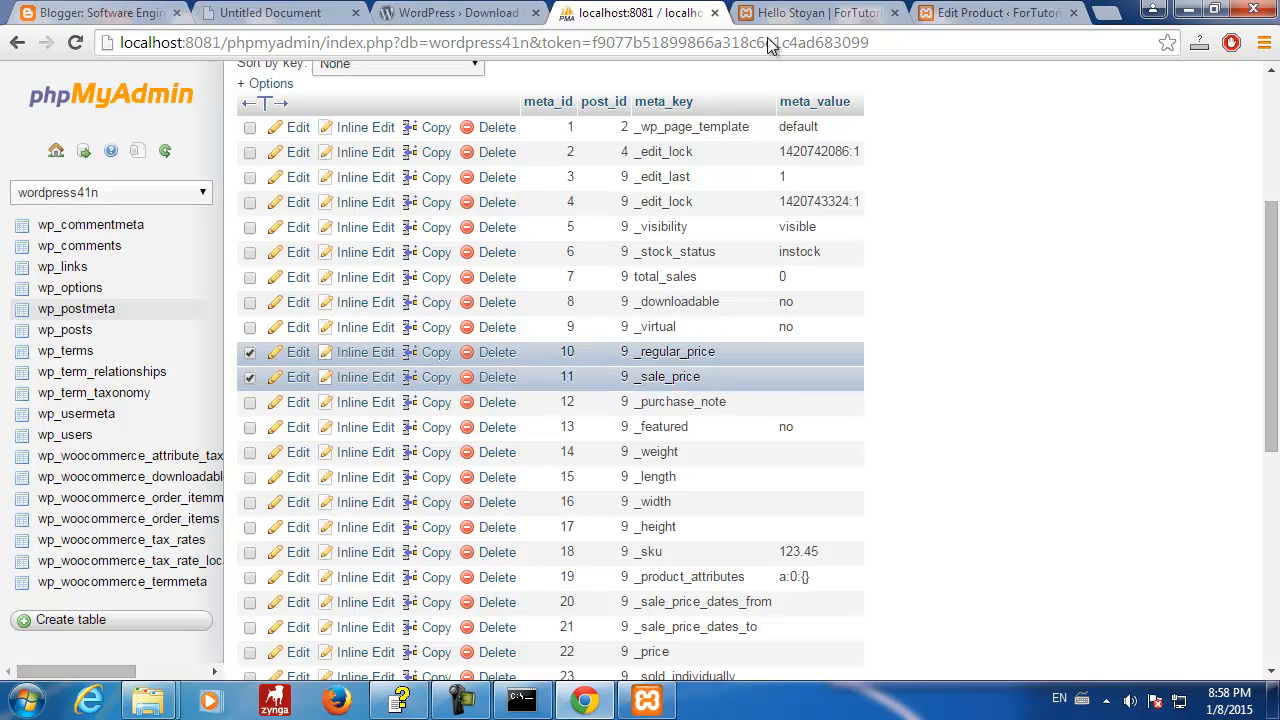
left_click(787, 15)
- Replace the product's SKU 123.45 with ST4386347
left_click(998, 13)
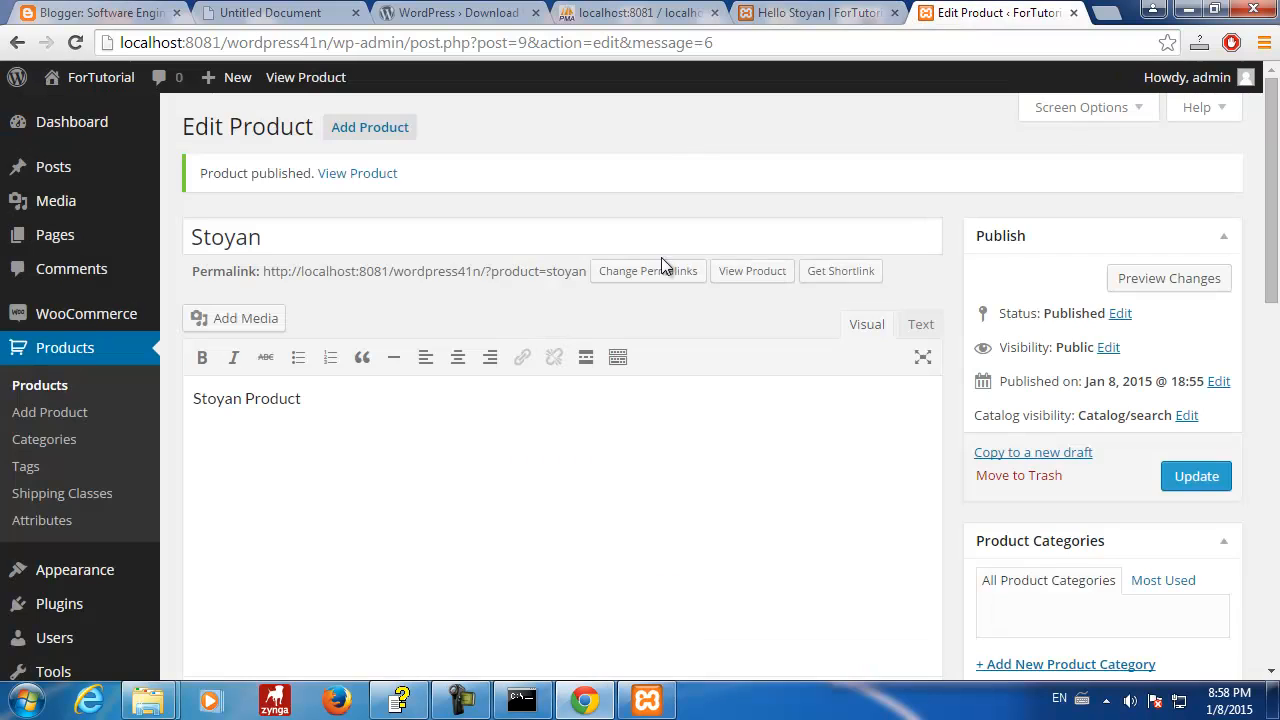
scroll(407, 453, "down", 10)
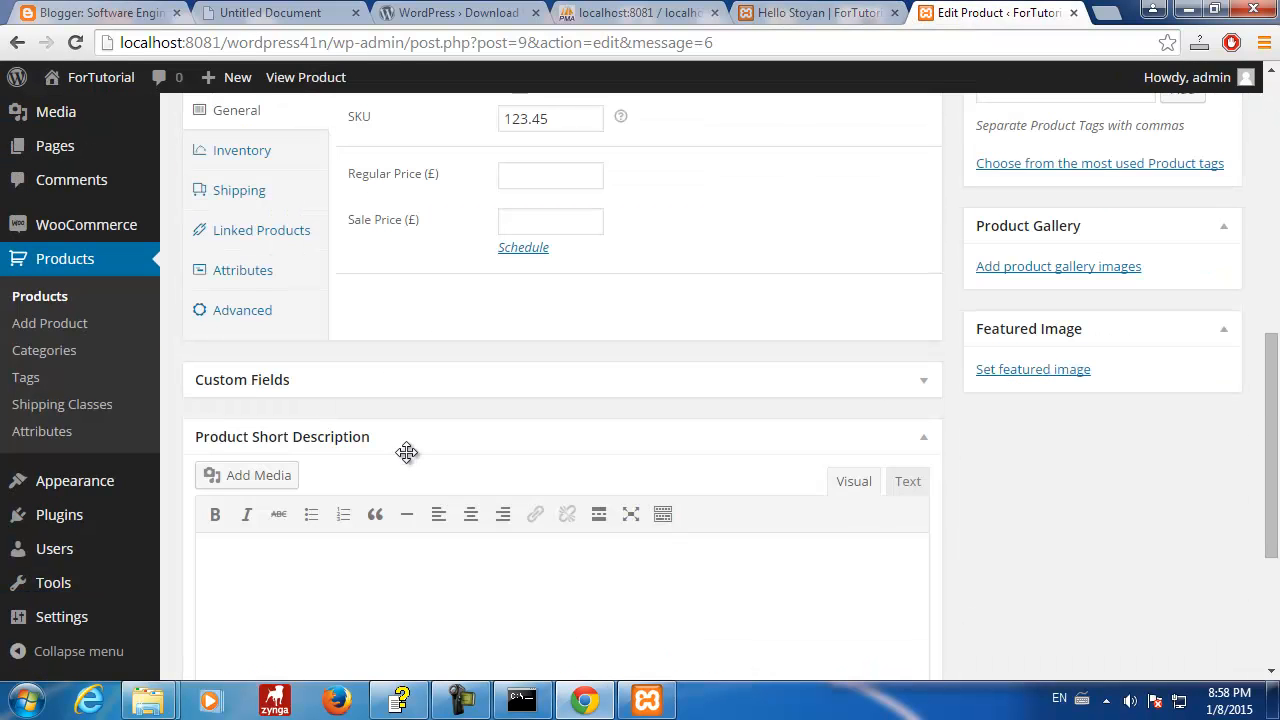
scroll(407, 453, "up", 2)
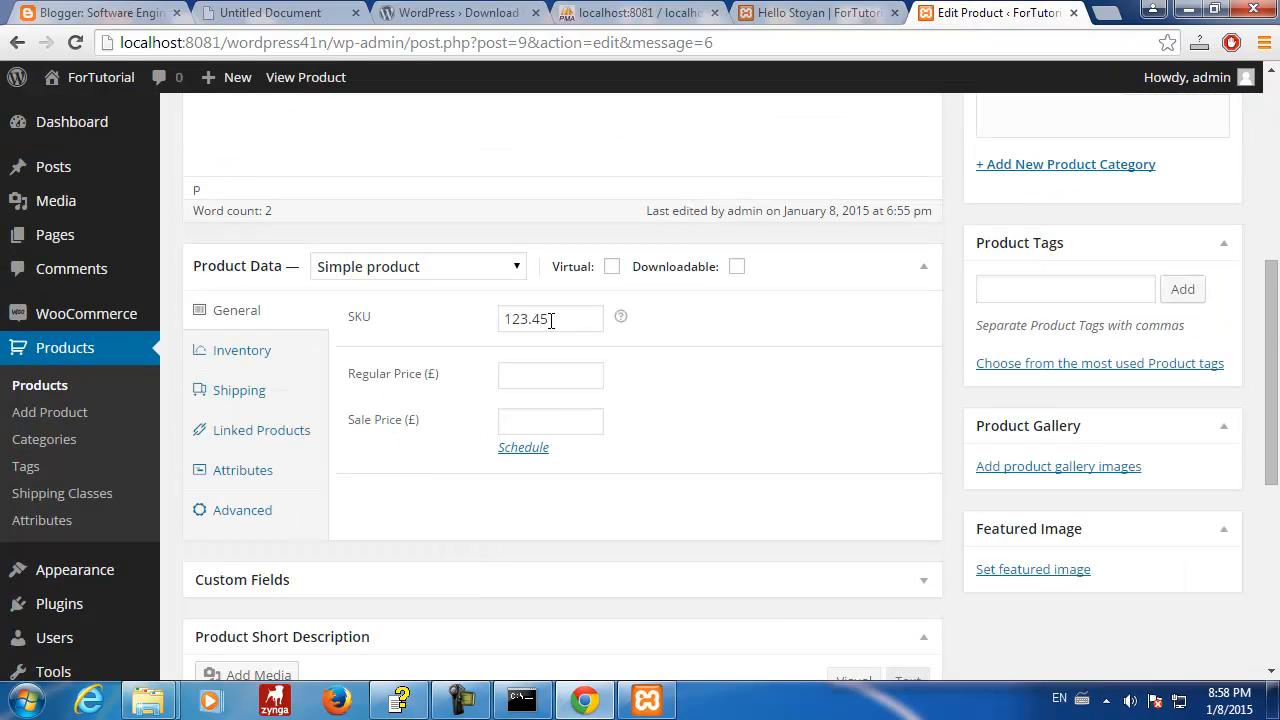
left_click_drag(550, 320, 486, 329)
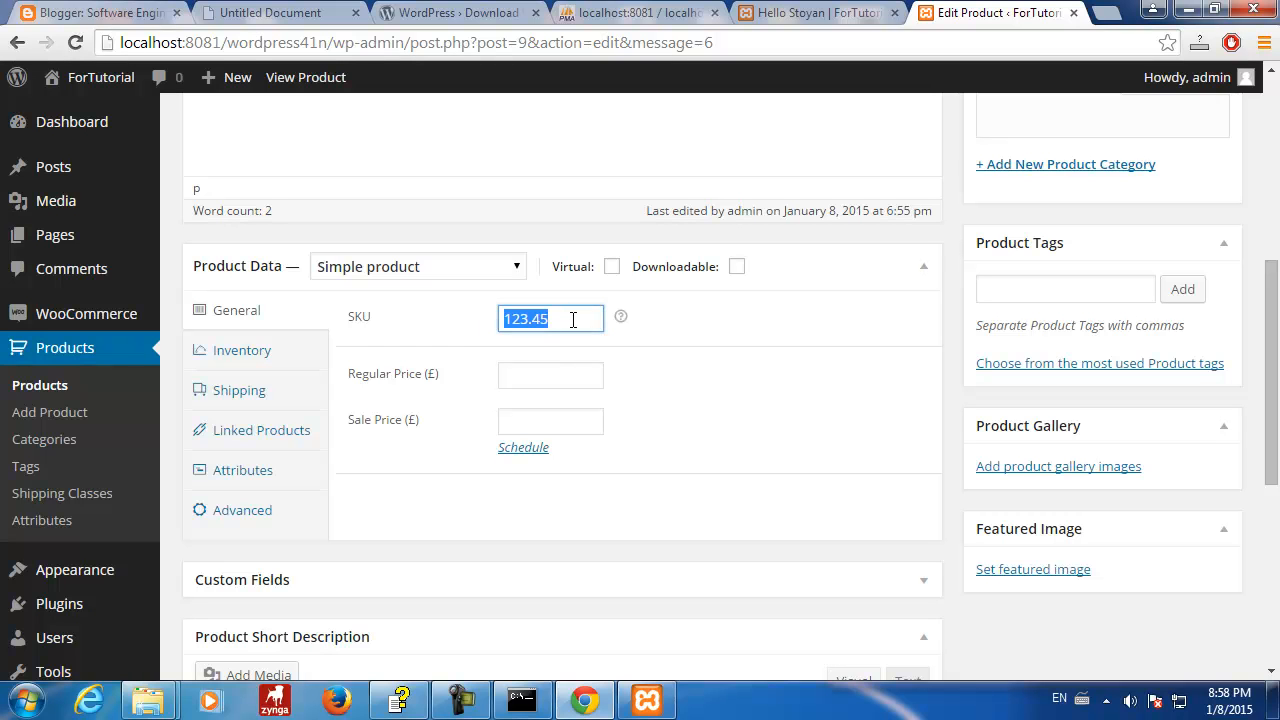
type("ST4386347")
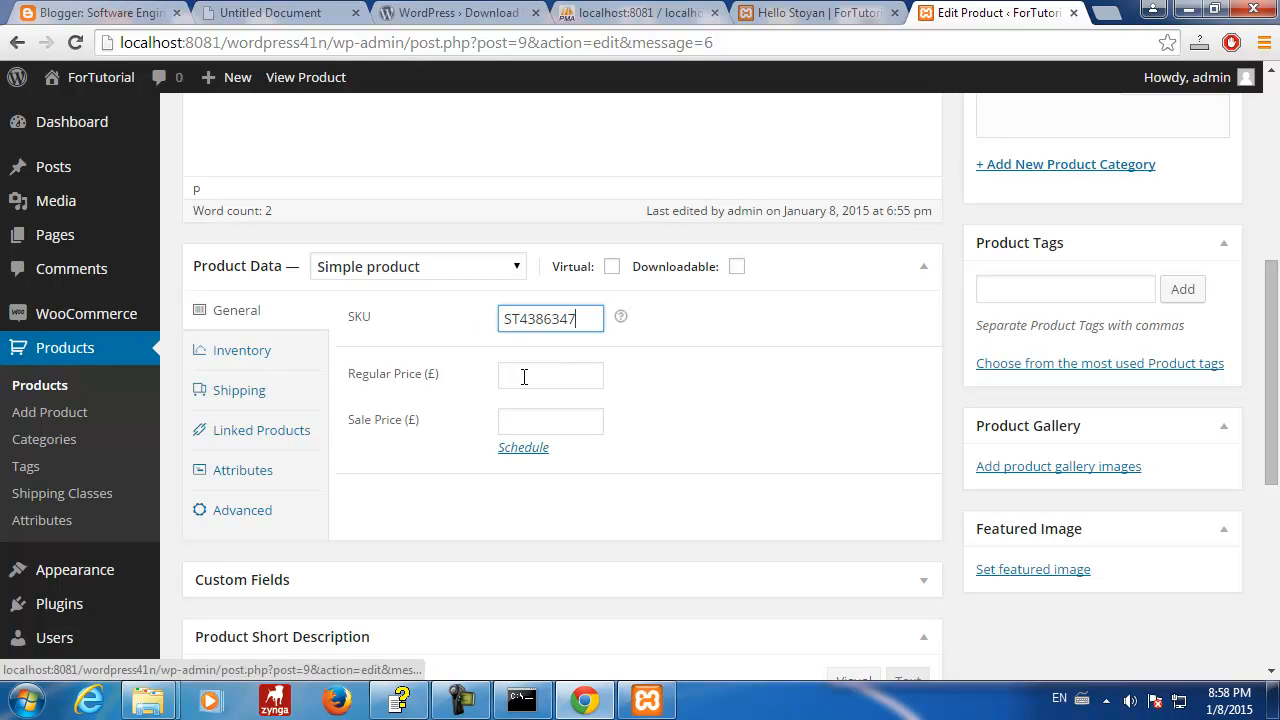
- Enter regular price 123.45 and sale price 98.45, then update the product
left_click(575, 383)
type("123.45")
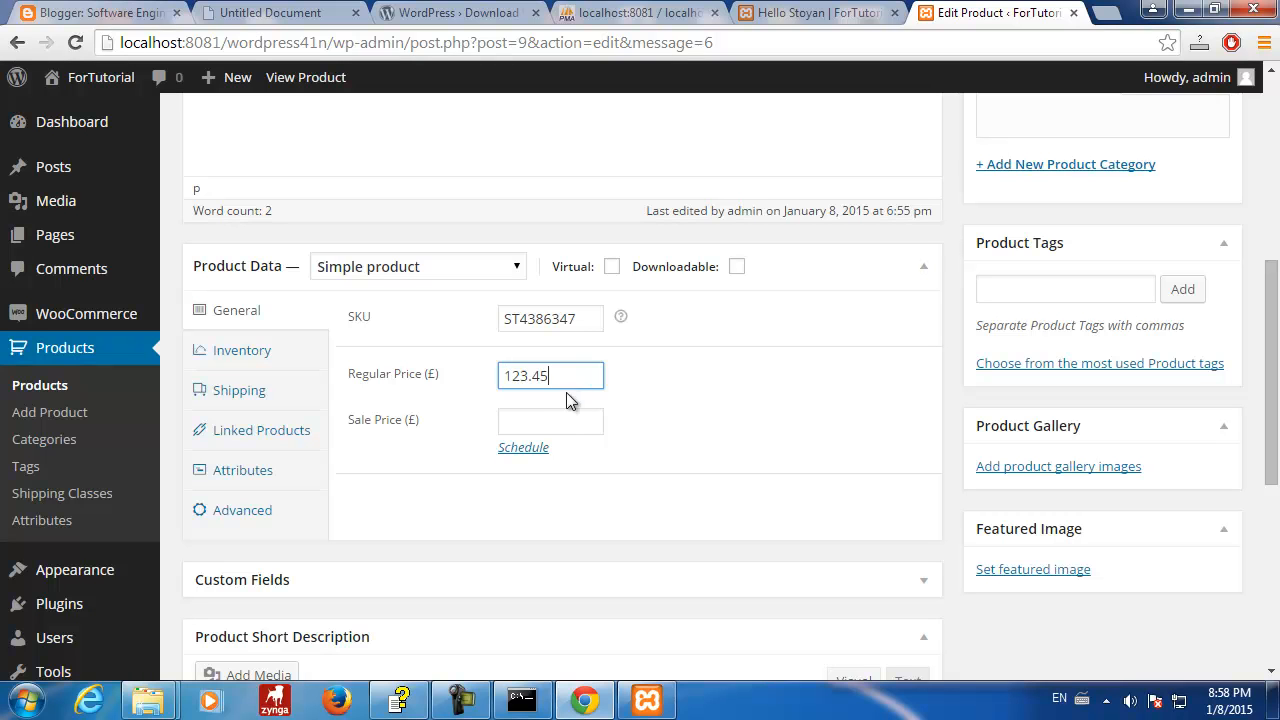
left_click(560, 430)
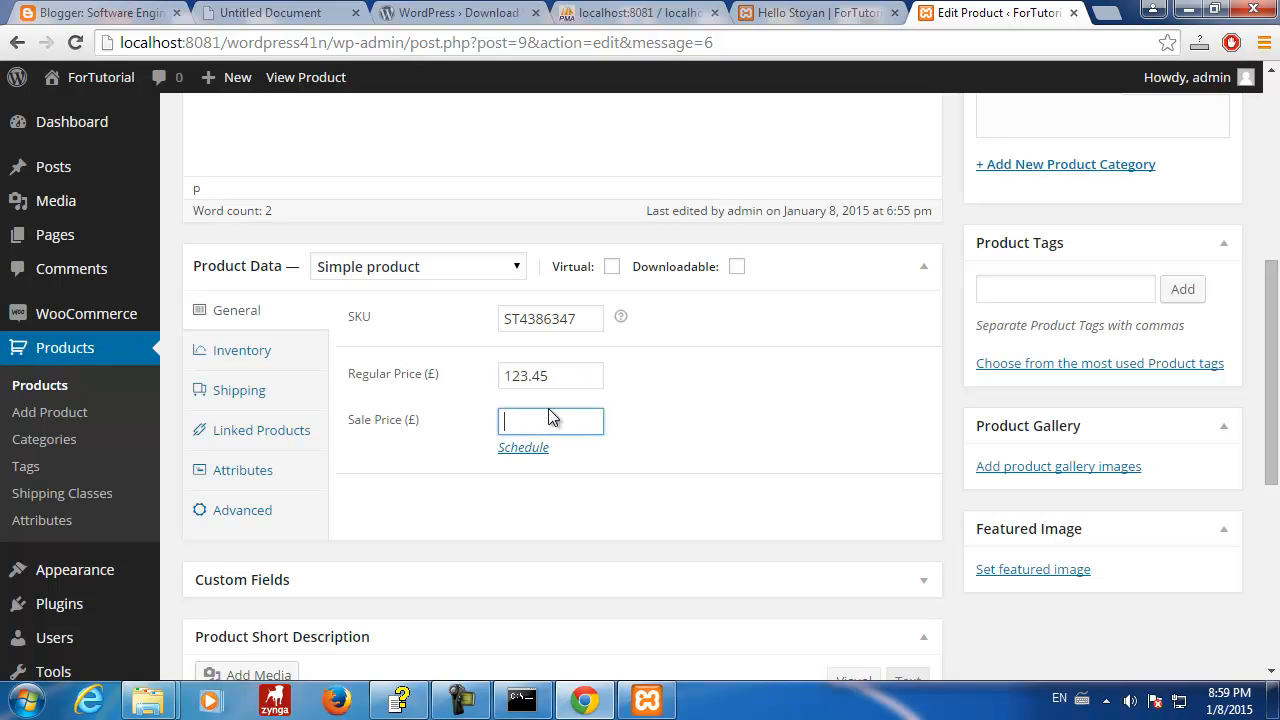
type("98.45")
left_click(722, 439)
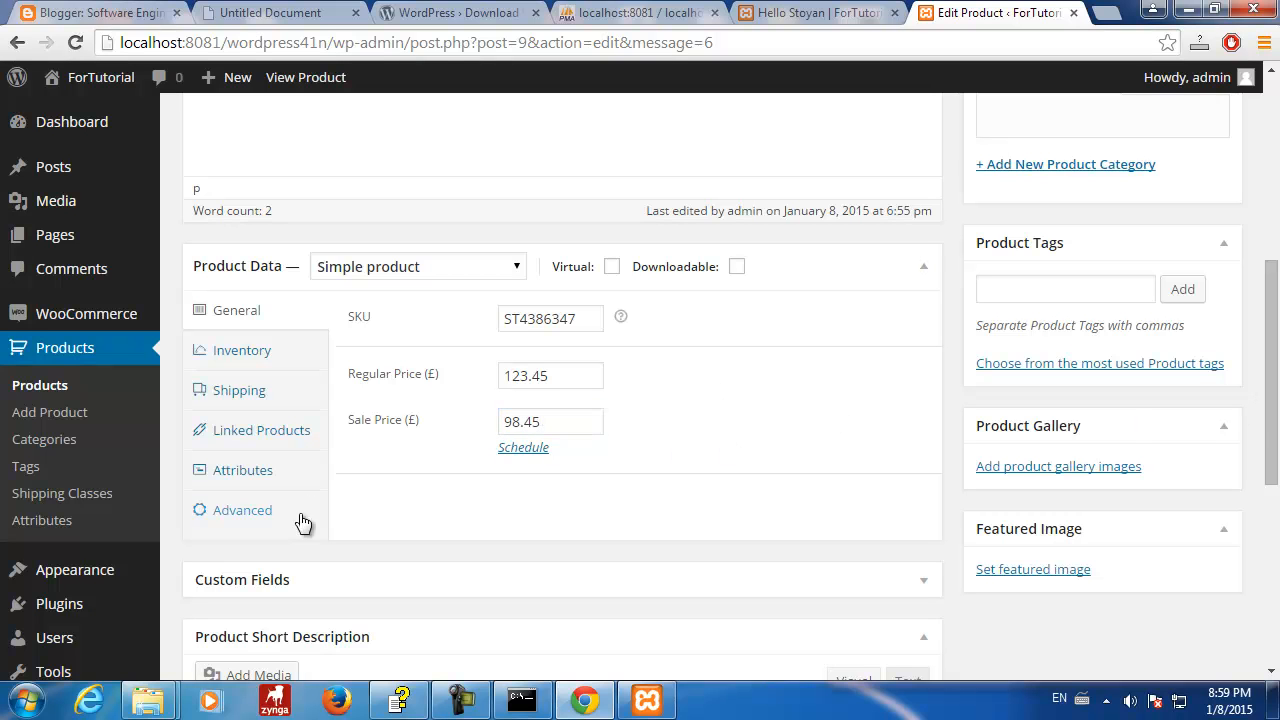
left_click_drag(1275, 255, 1275, 105)
left_click(1196, 383)
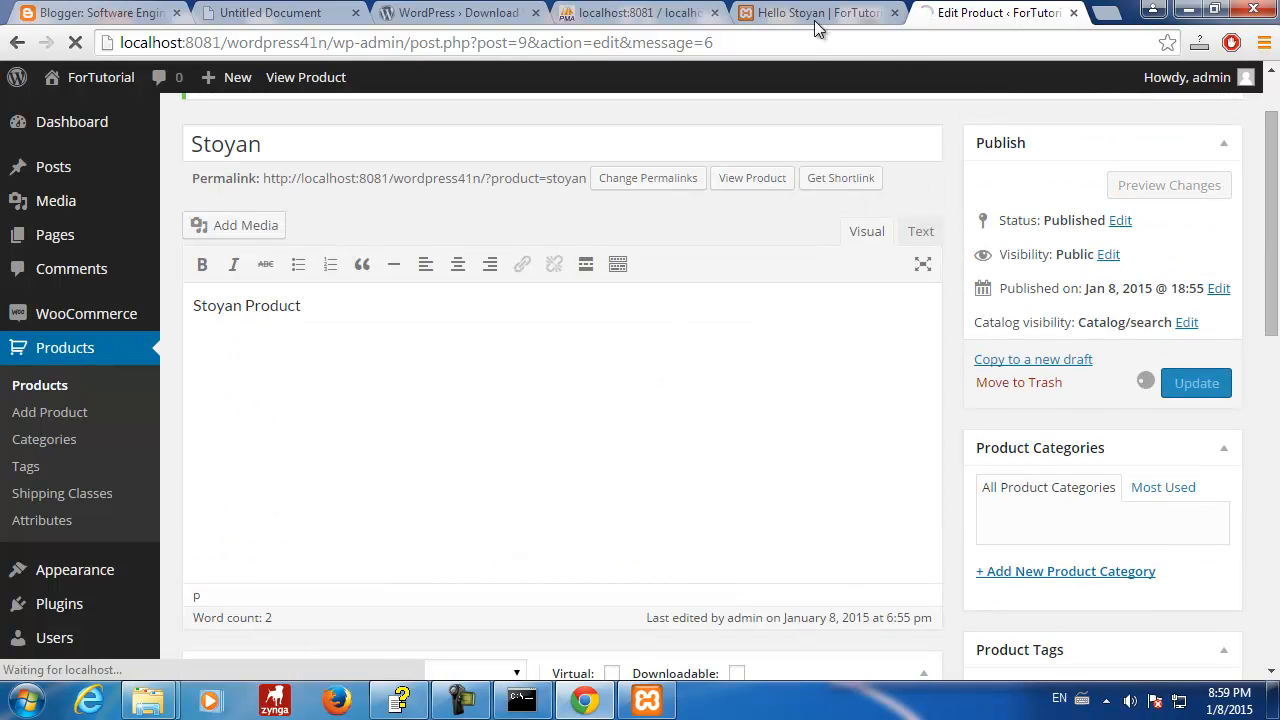
left_click(643, 13)
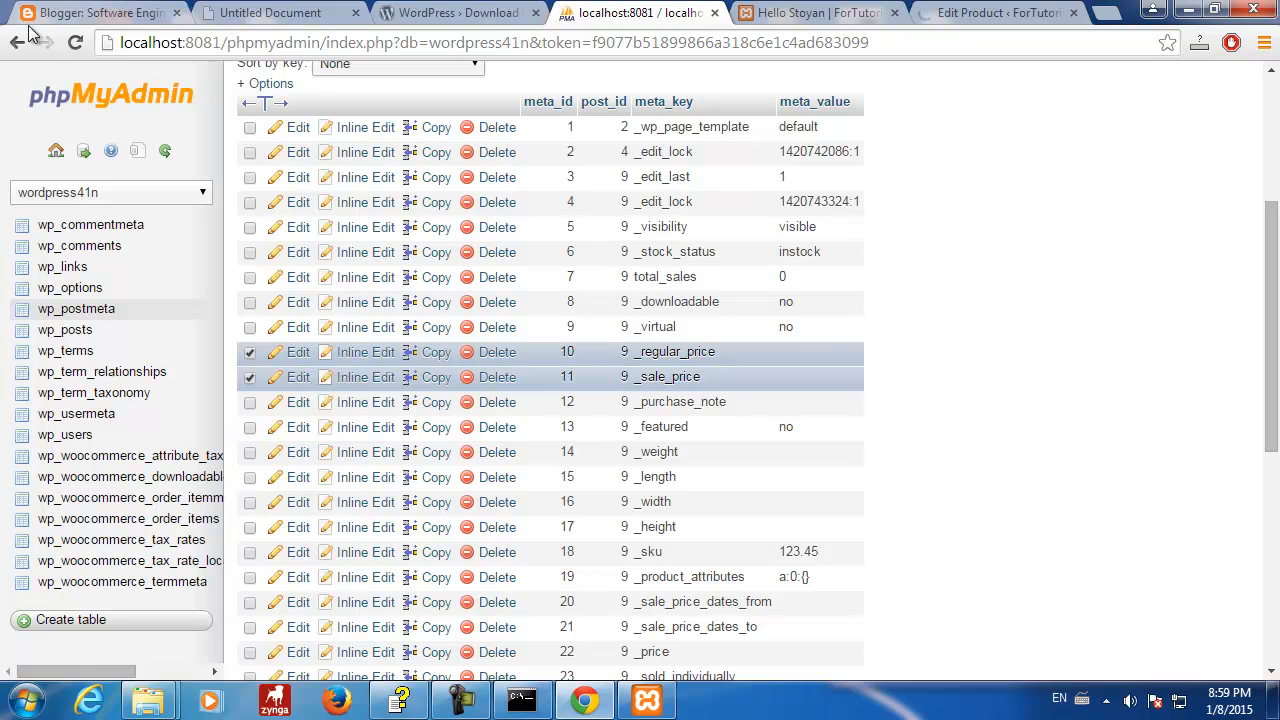
- Reload wp_postmeta to show _sku ST4386347, _regular_price 123.45 and _sale_price 98.45
left_click(76, 310)
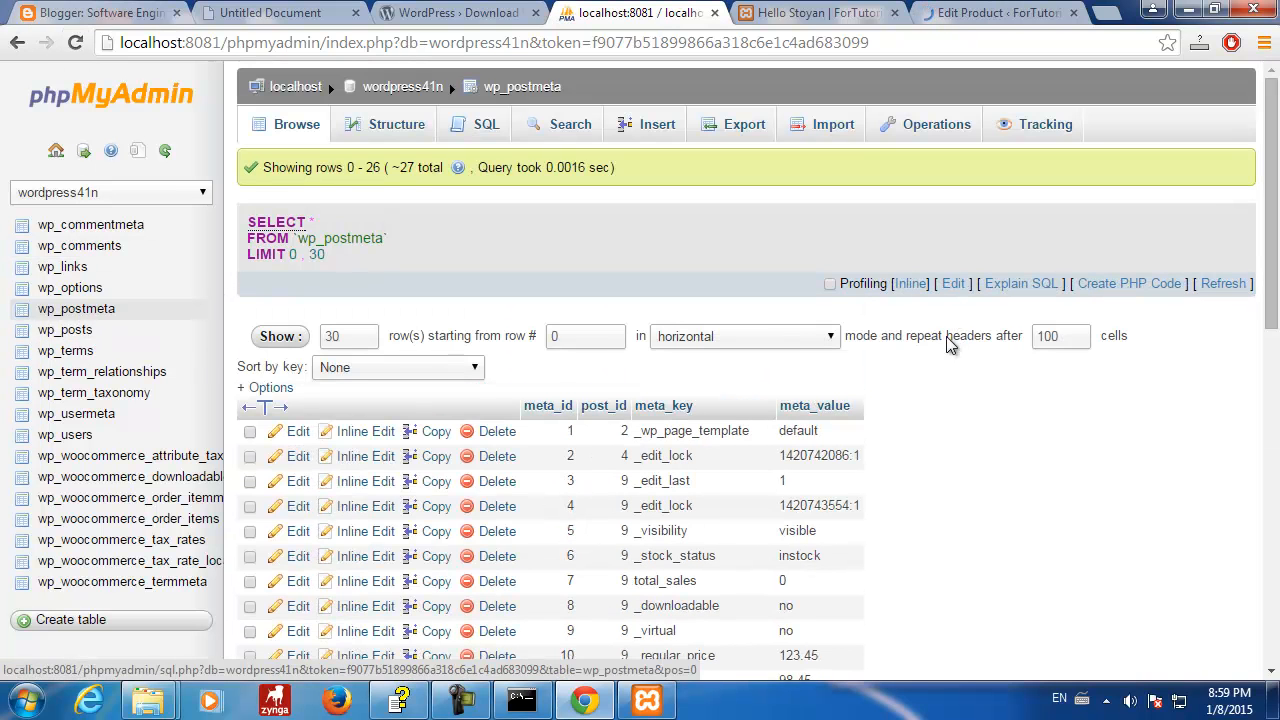
scroll(922, 450, "down", 5)
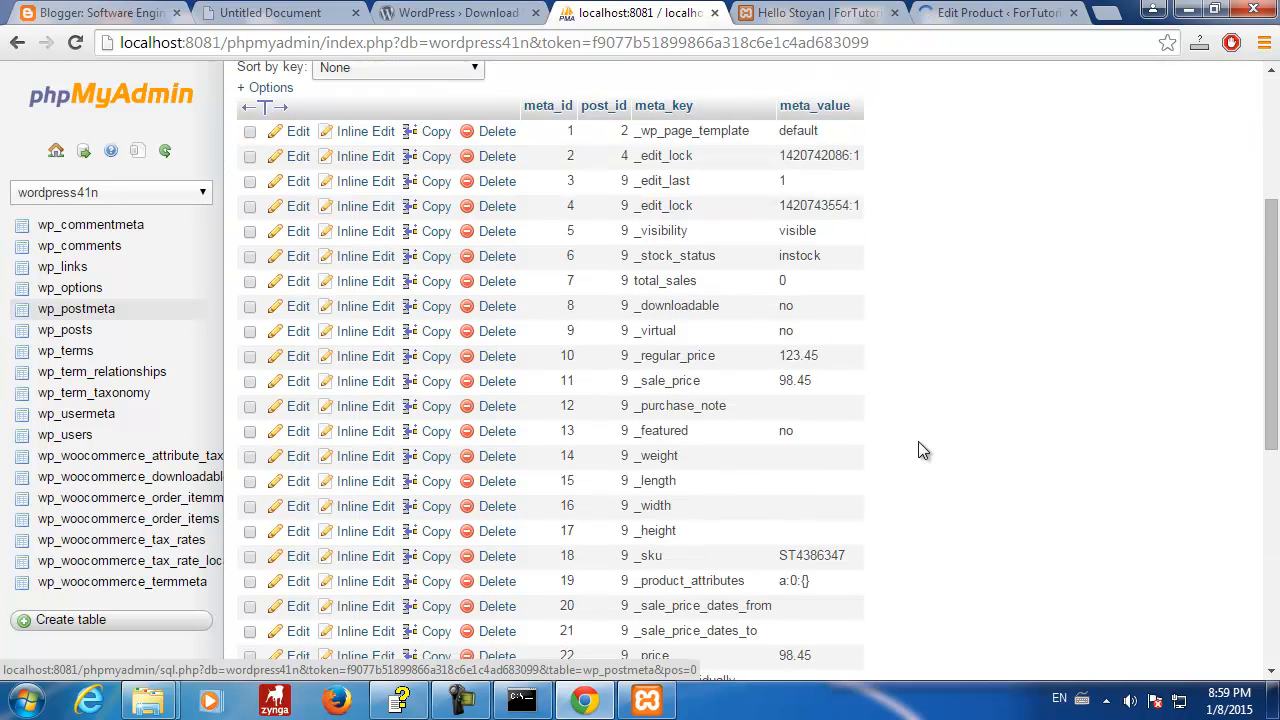
scroll(922, 450, "up", 1)
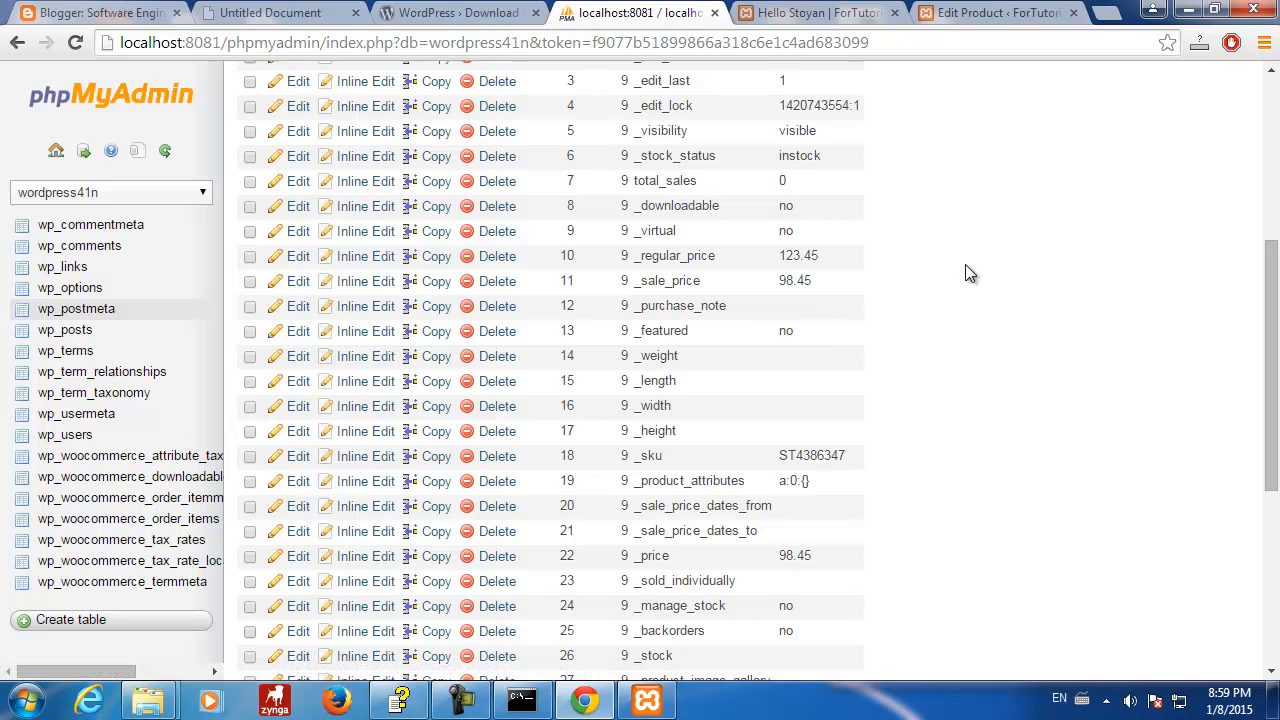
scroll(966, 260, "up", 1)
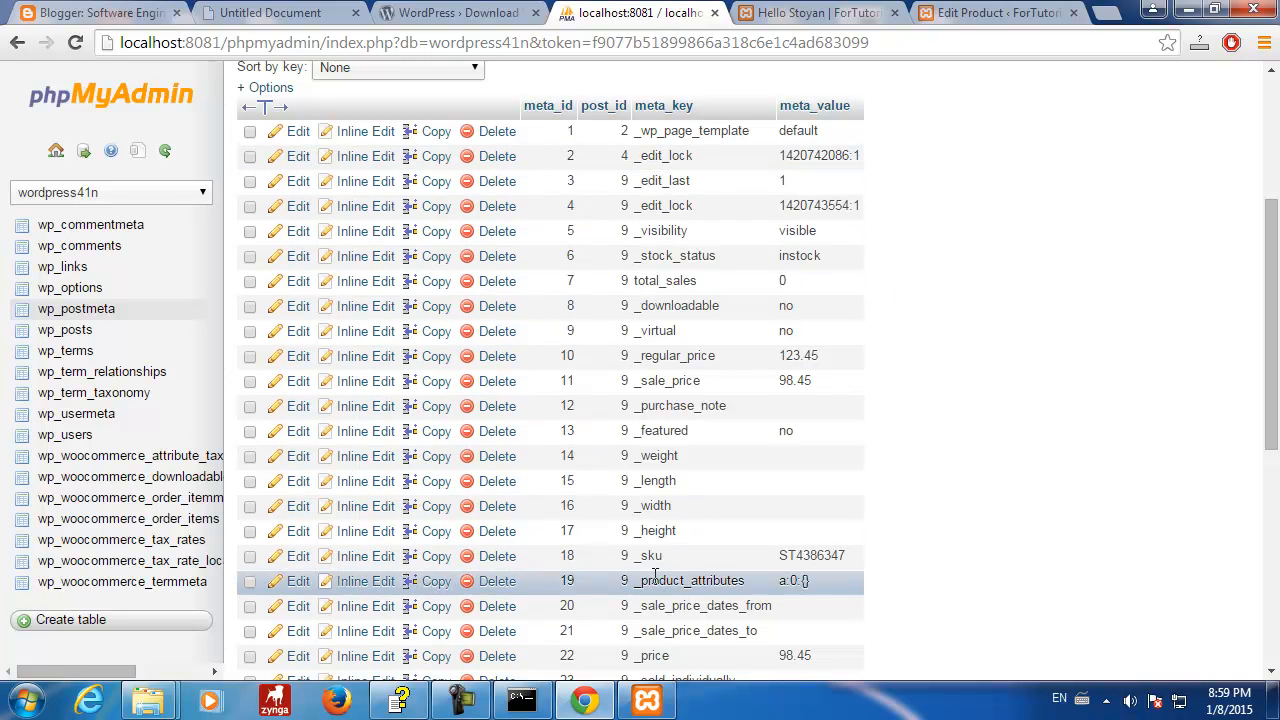
- Open the wp_posts table and scroll through its rows
left_click(64, 329)
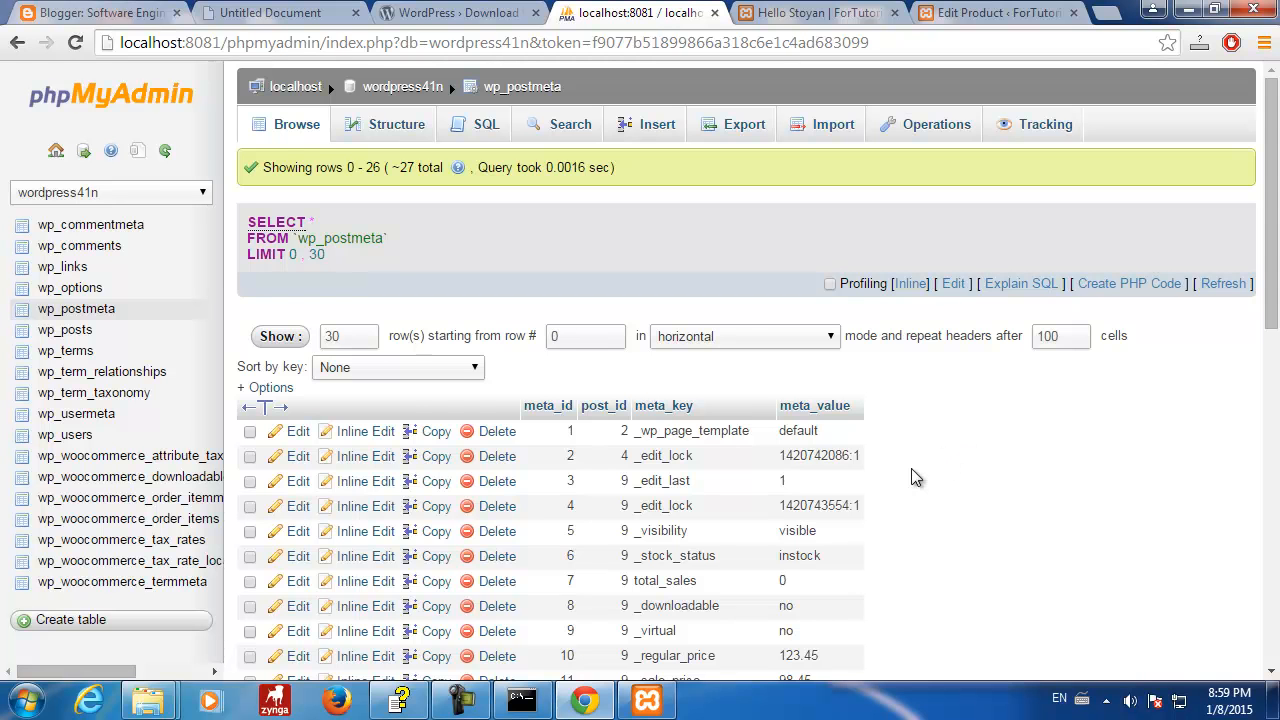
scroll(916, 477, "down", 3)
scroll(912, 470, "down", 1)
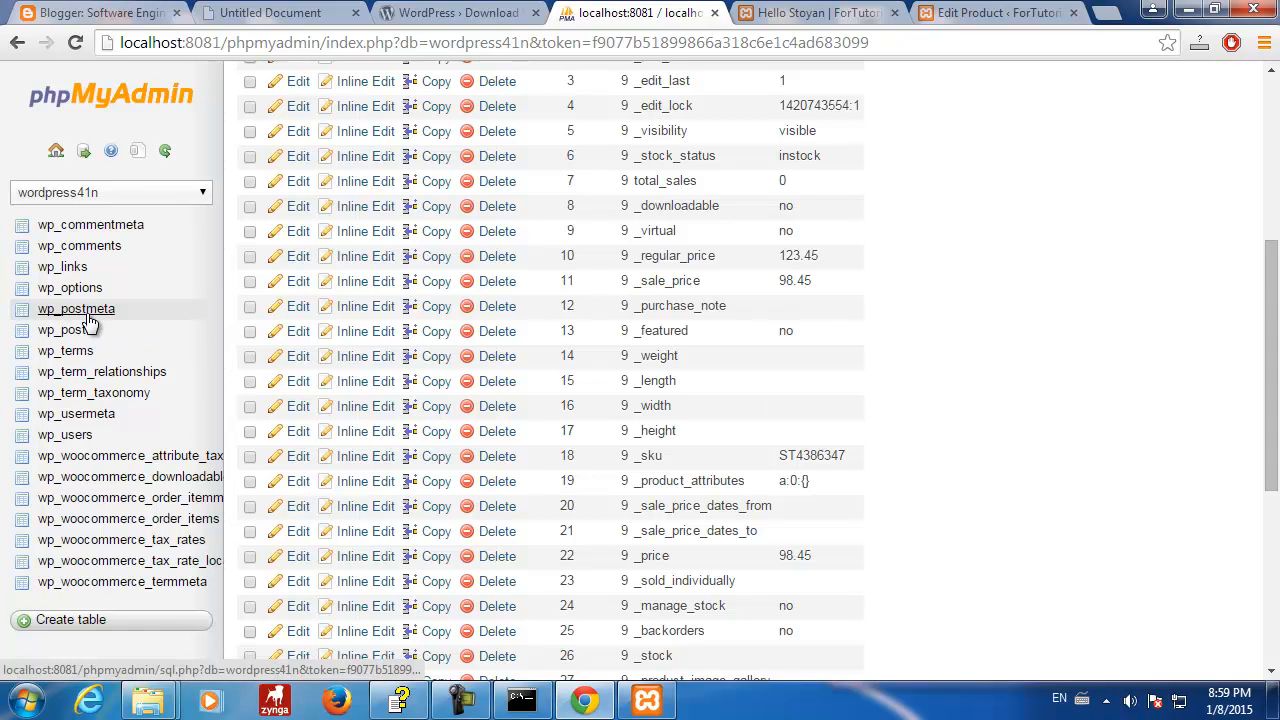
scroll(1022, 343, "down", 2)
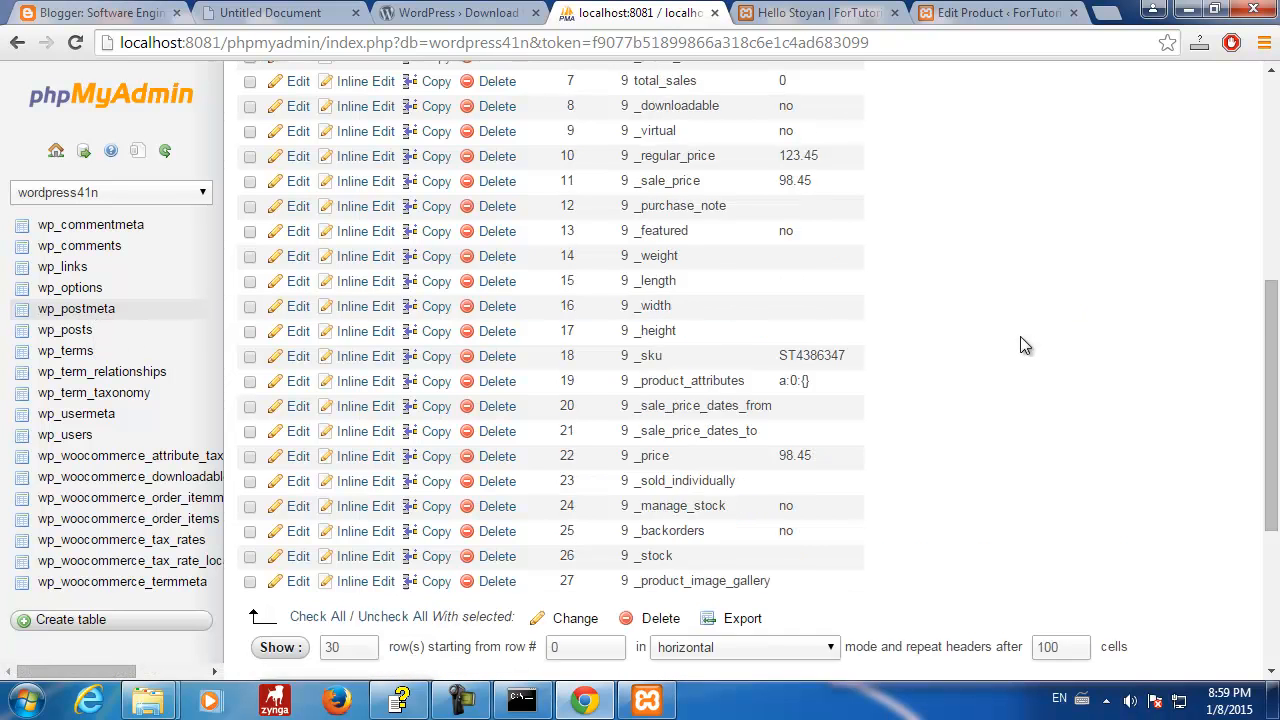
scroll(1022, 345, "up", 3)
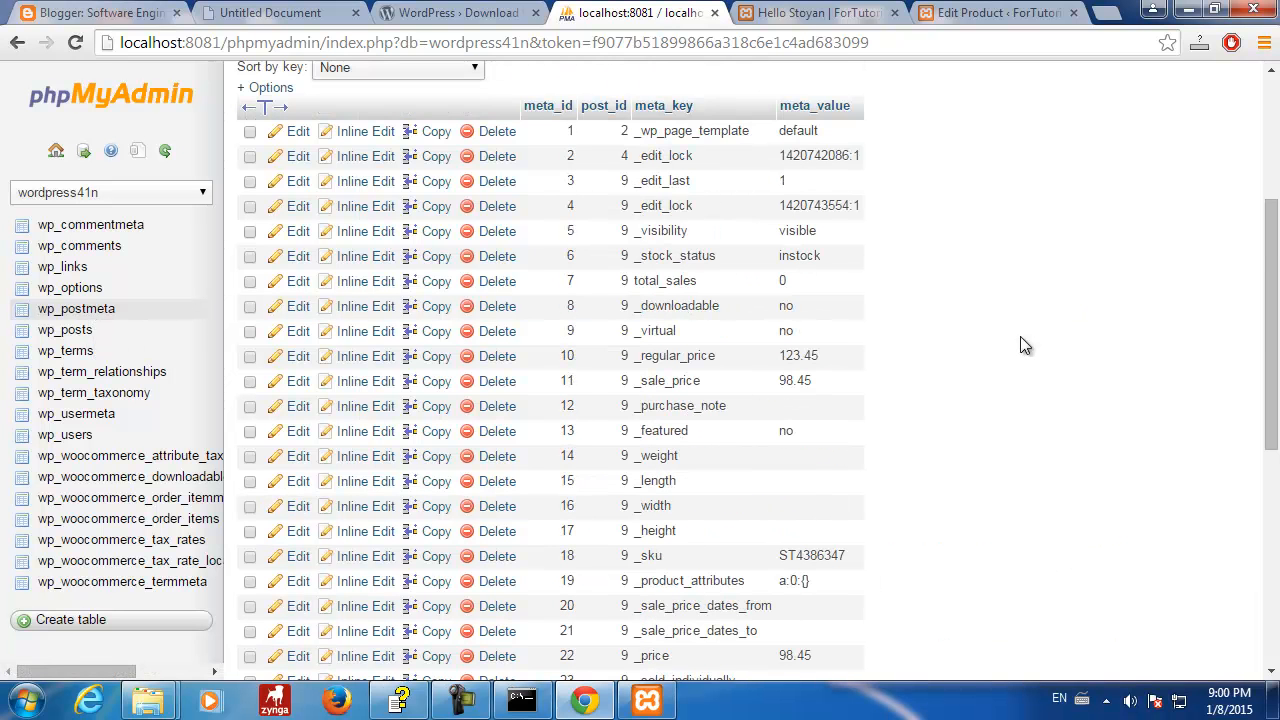
scroll(1021, 338, "down", 2)
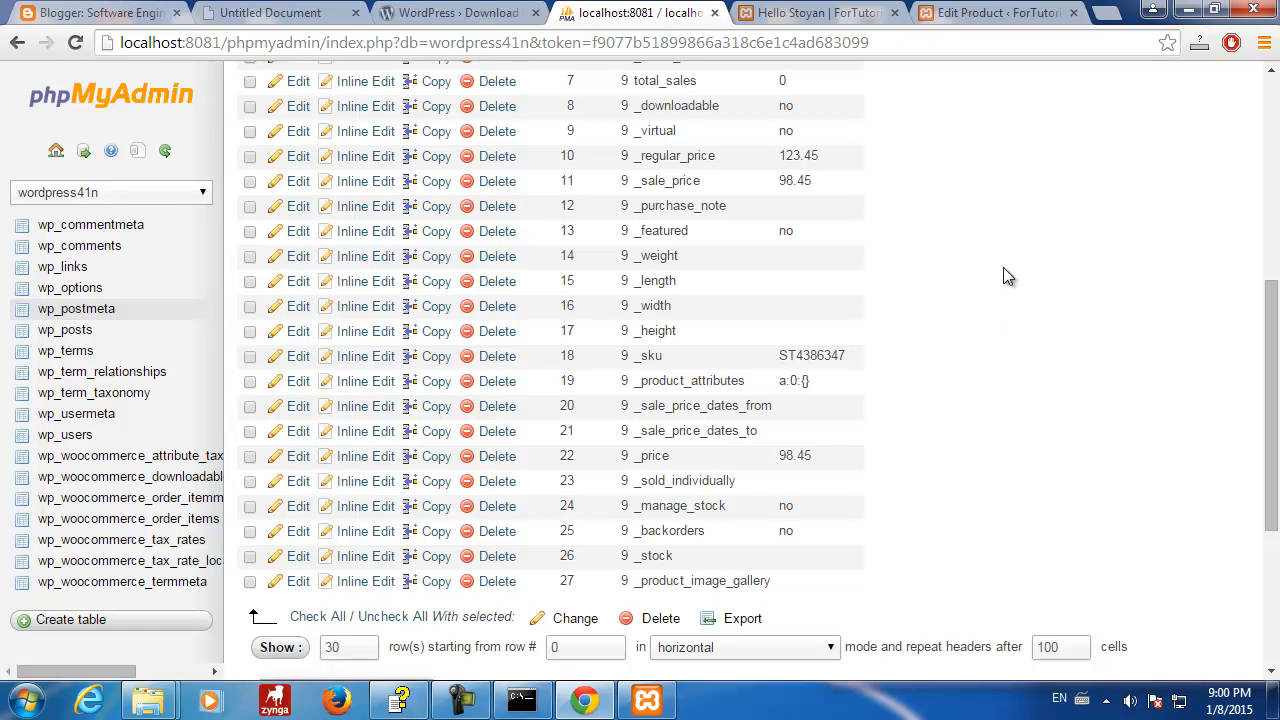
- Write texts, posts, articles, messages and documents as a red list beside the table
left_click_drag(902, 177, 902, 221)
type("tes")
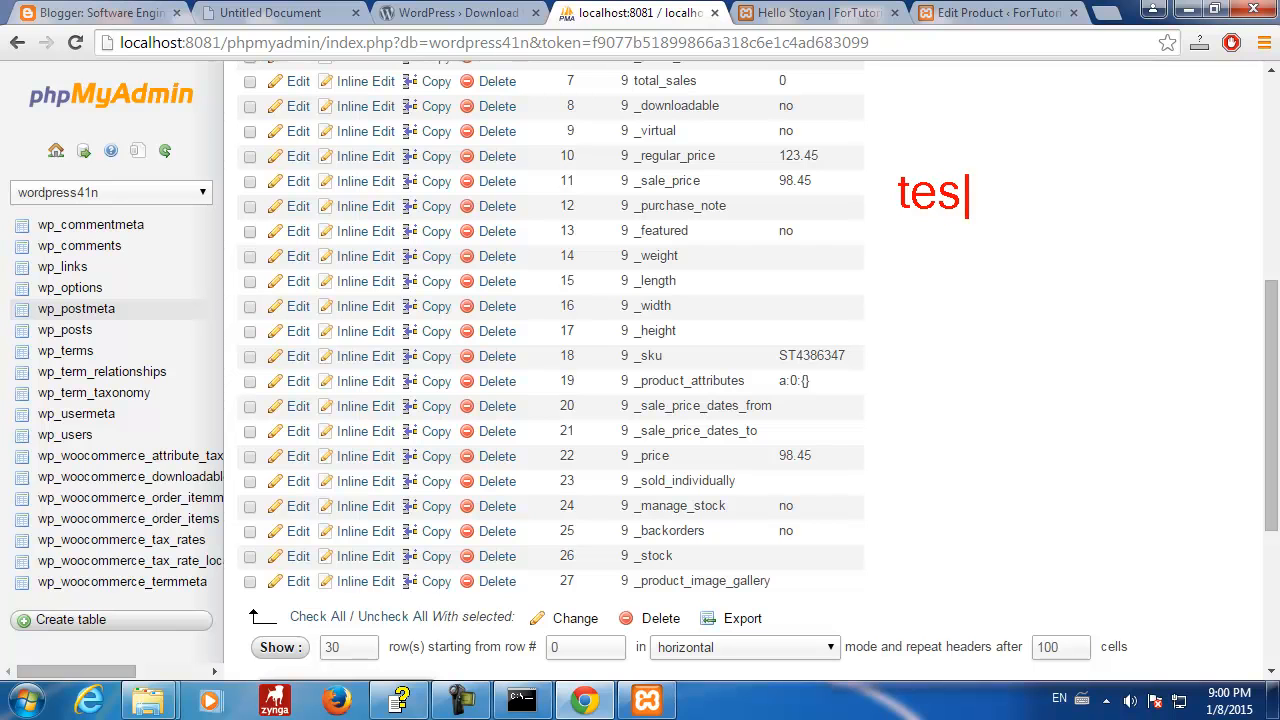
key("BackSpace")
type("xts")
key("Return")
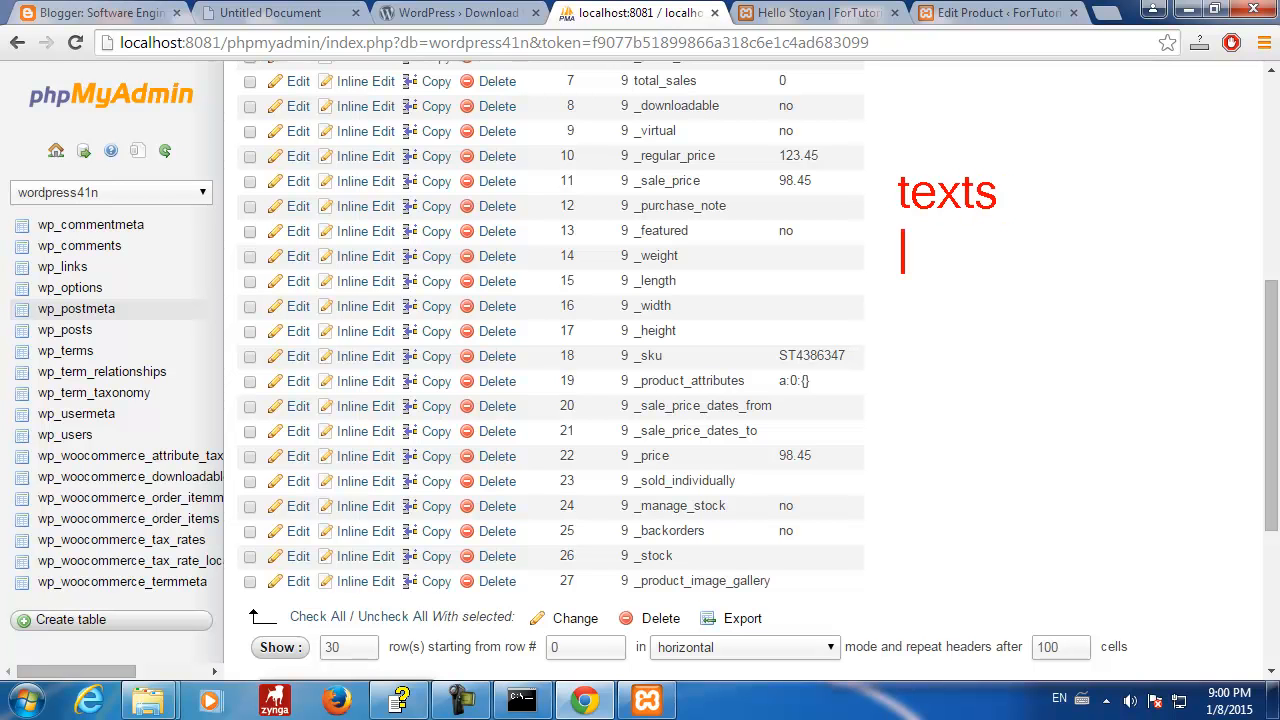
type("posts")
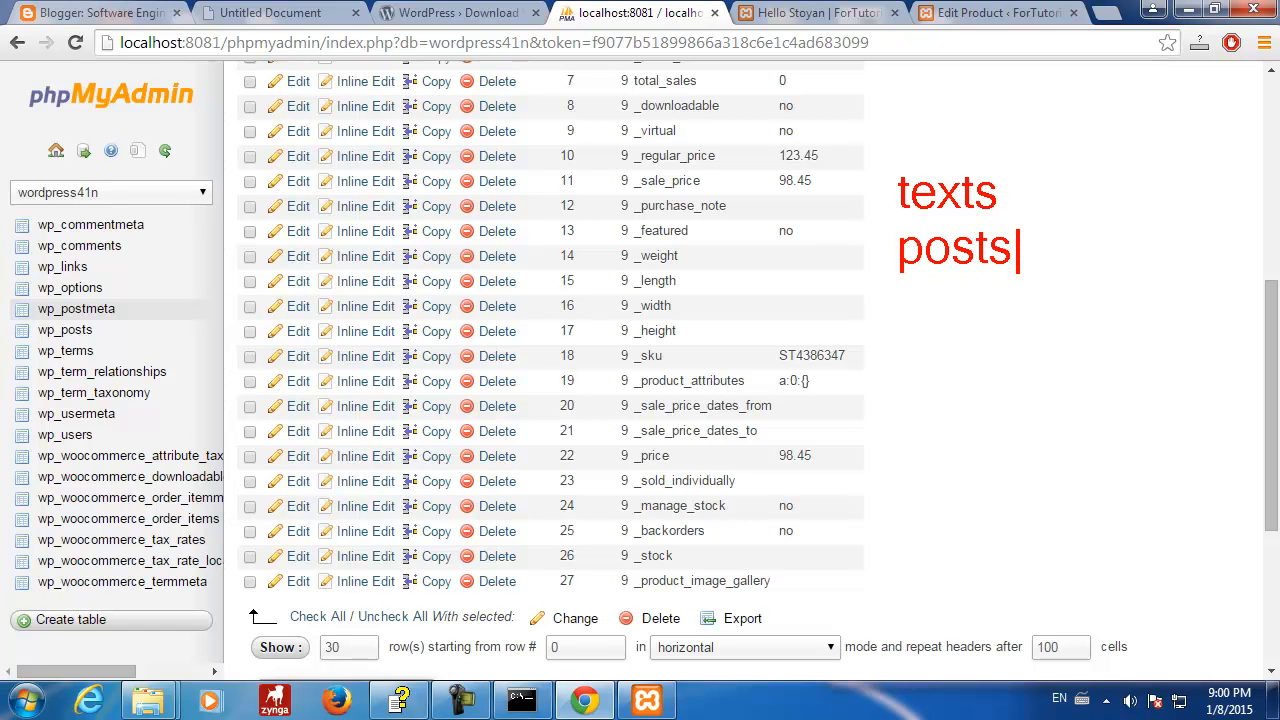
key("Return")
type("artc")
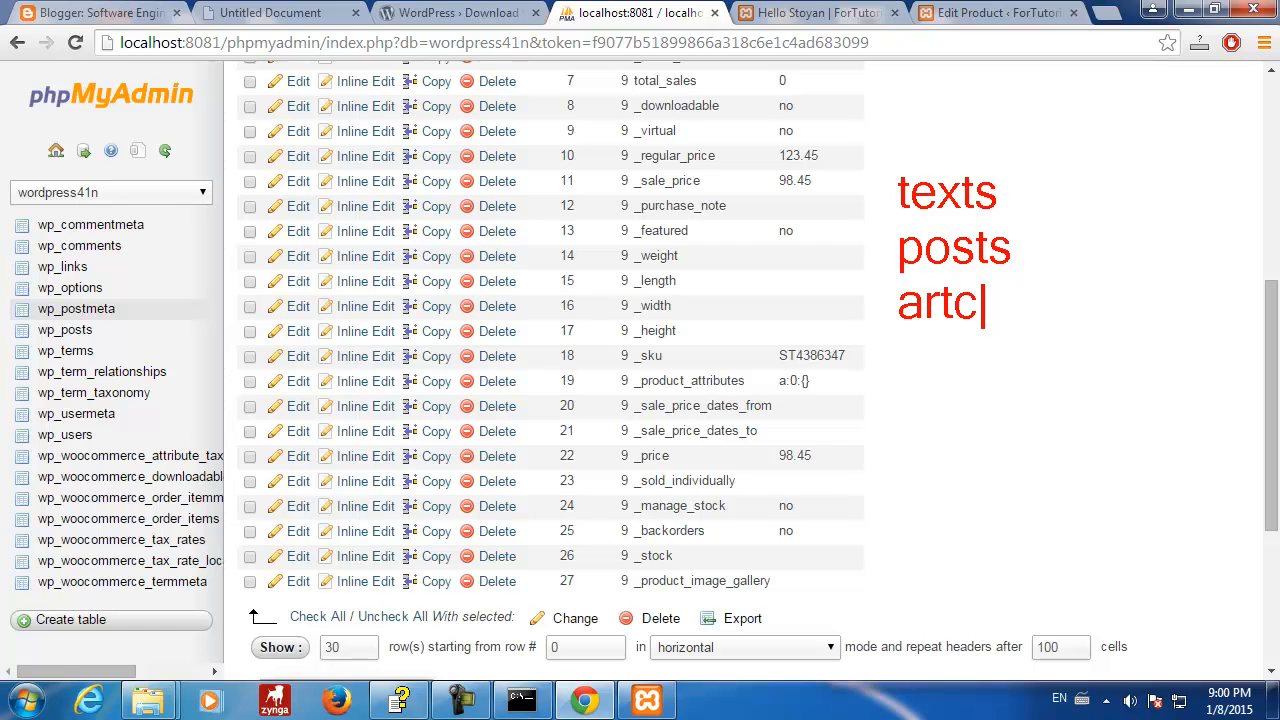
key("BackSpace")
type("icles")
key("Return")
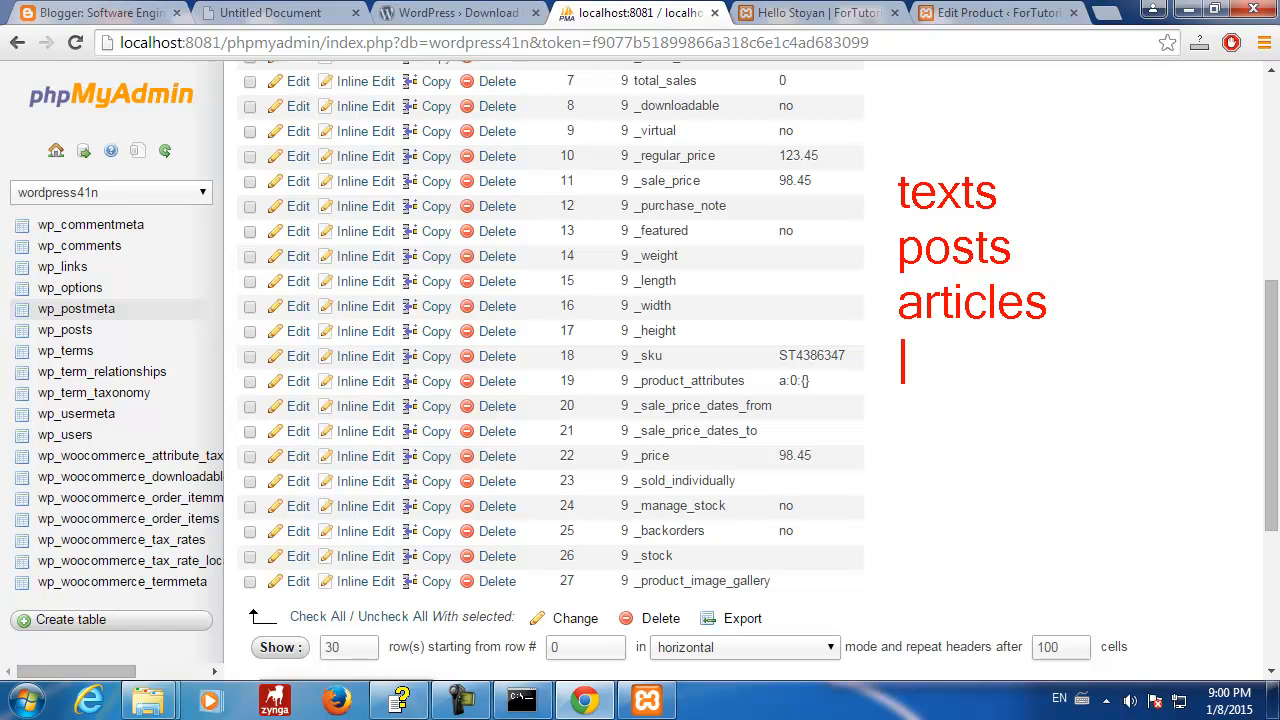
type("messages")
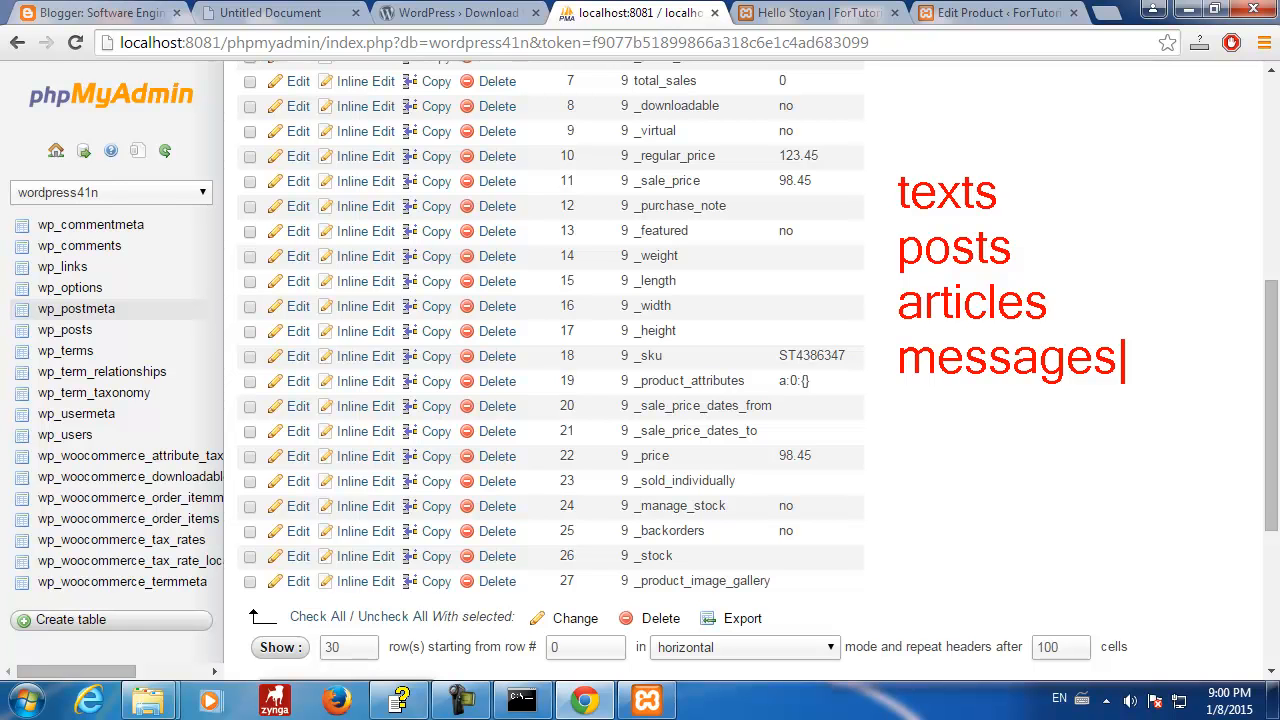
key("Return")
type("documents")
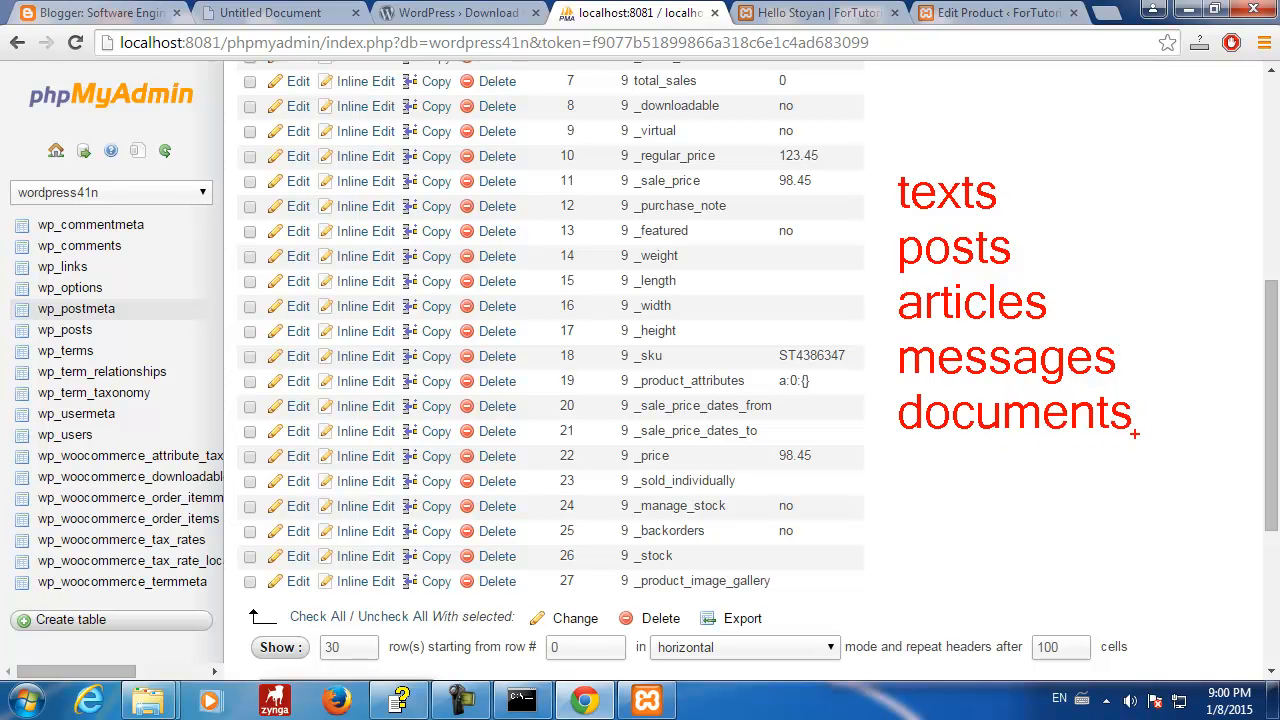
- Draw arrows to each listed word and underline documents
left_click_drag(1146, 408, 1194, 380)
left_click_drag(1131, 355, 1182, 322)
left_click_drag(1069, 298, 1122, 274)
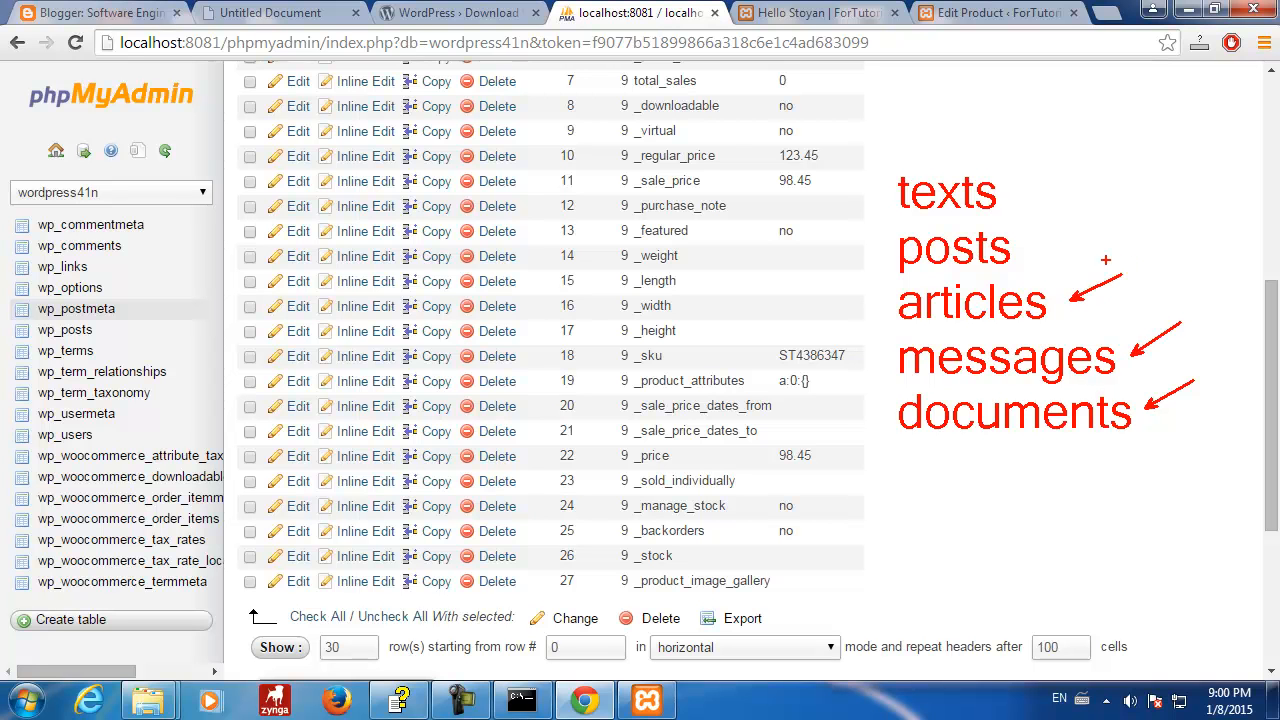
mouse_move(1031, 245)
left_mouse_down()
mouse_move(1067, 212)
mouse_move(1061, 157)
left_mouse_up()
left_click_drag(897, 447, 1160, 442)
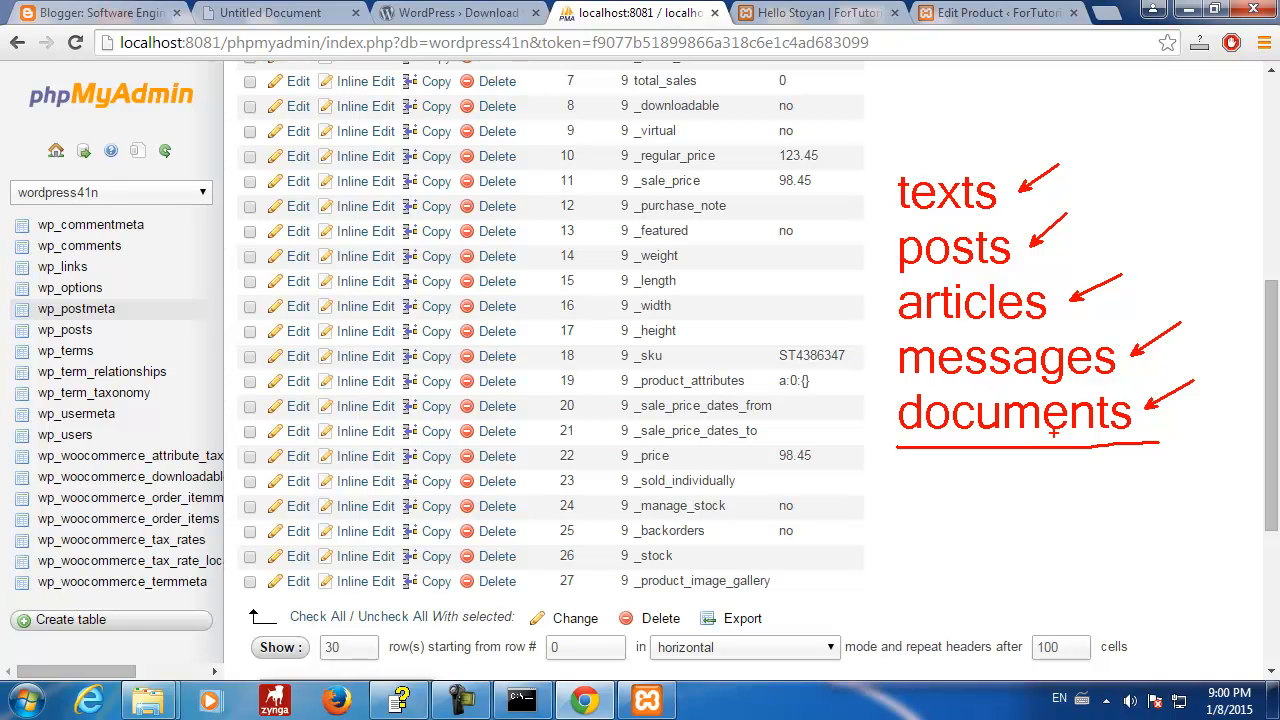
key("ctrl+s")
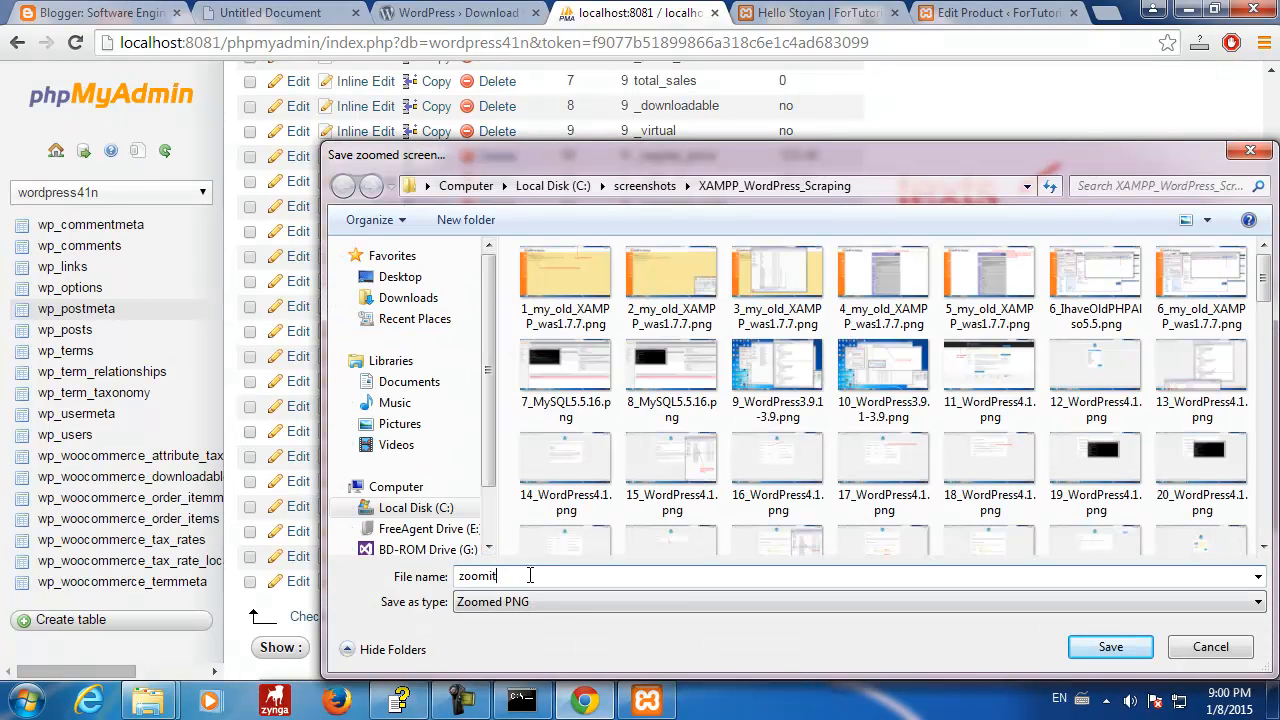
- Save the zoomed screenshot under the file name names
type("names")
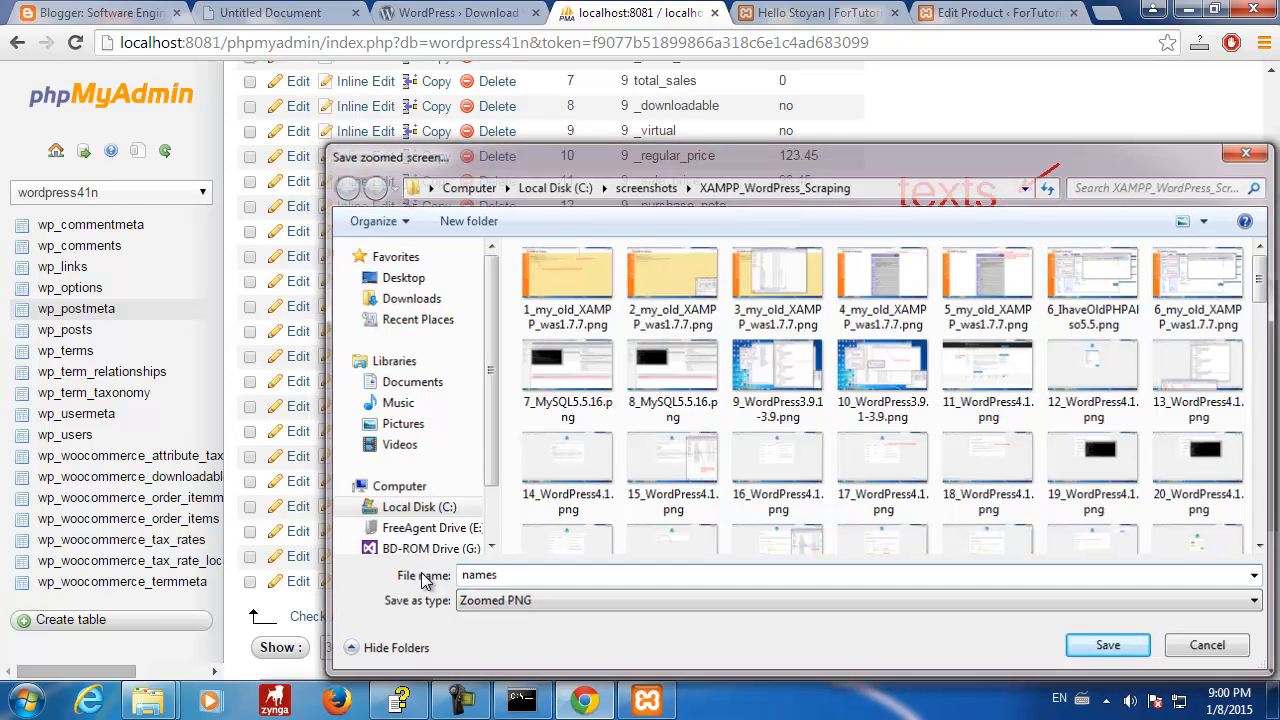
key("Return")
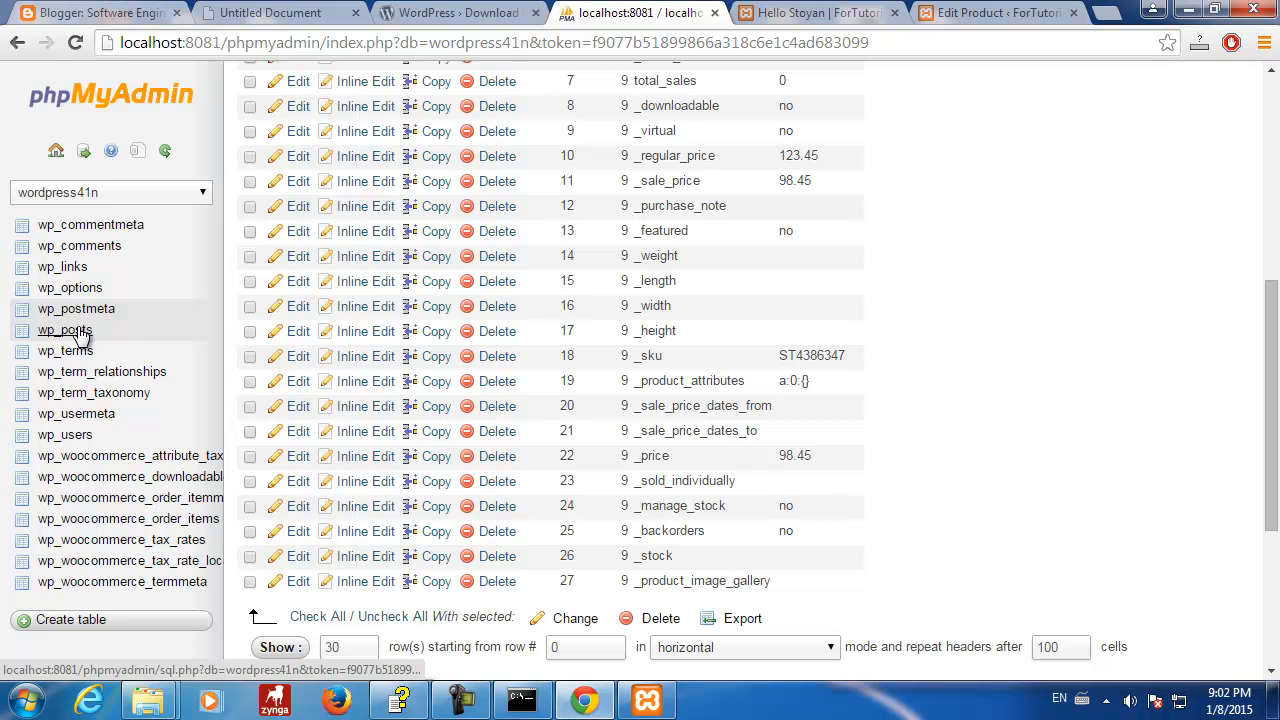
- Scroll wp_postmeta, then load wp_posts showing nine rows with Stoyan as ID 9
scroll(665, 292, "down", 1)
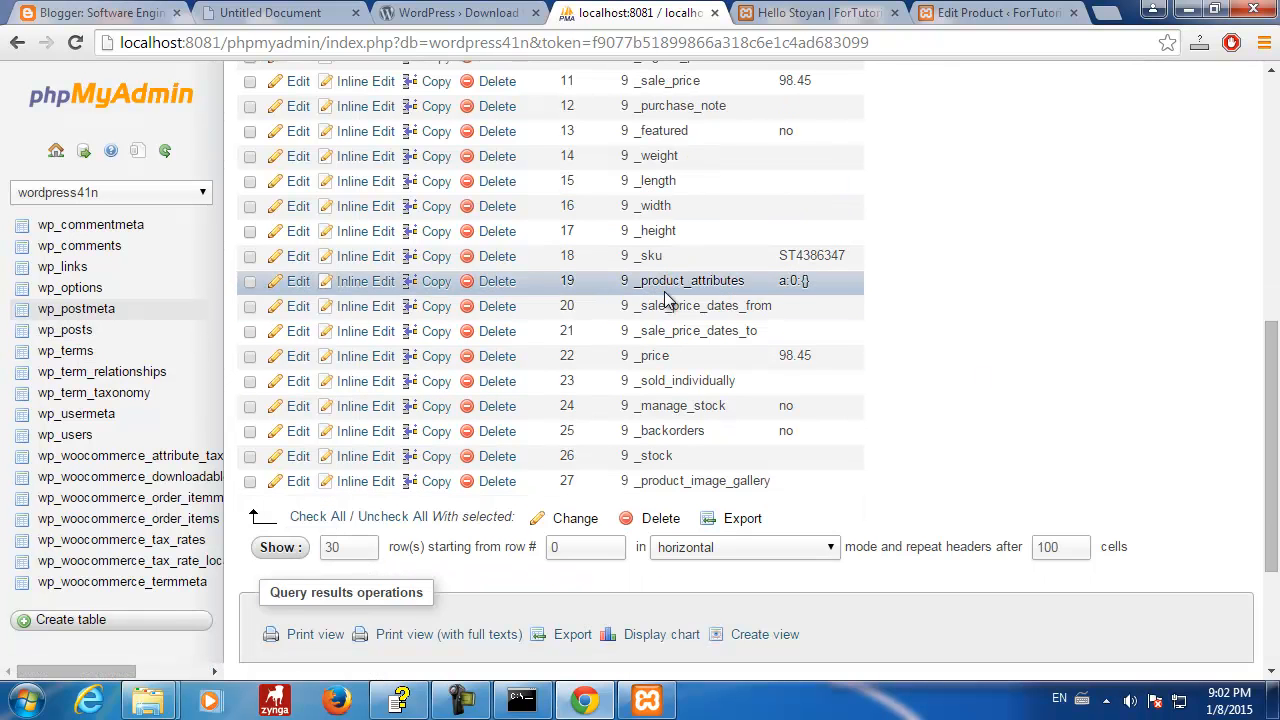
scroll(672, 306, "up", 1)
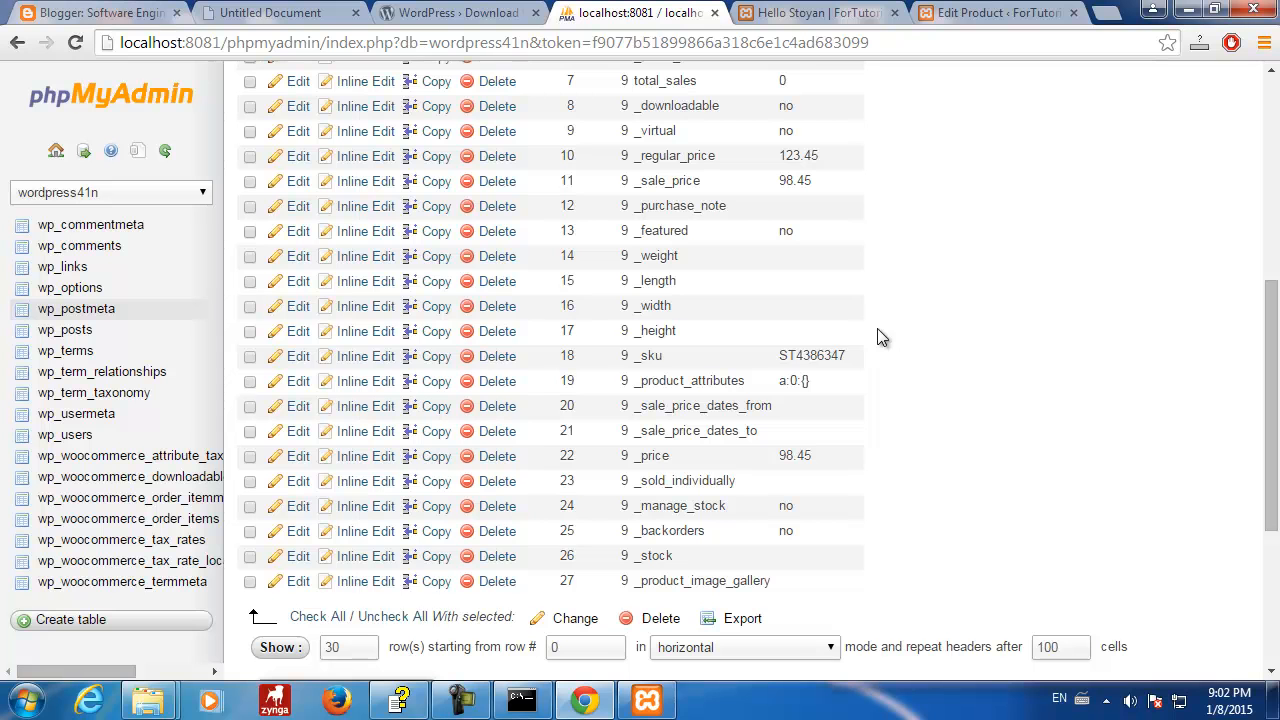
scroll(657, 358, "up", 1)
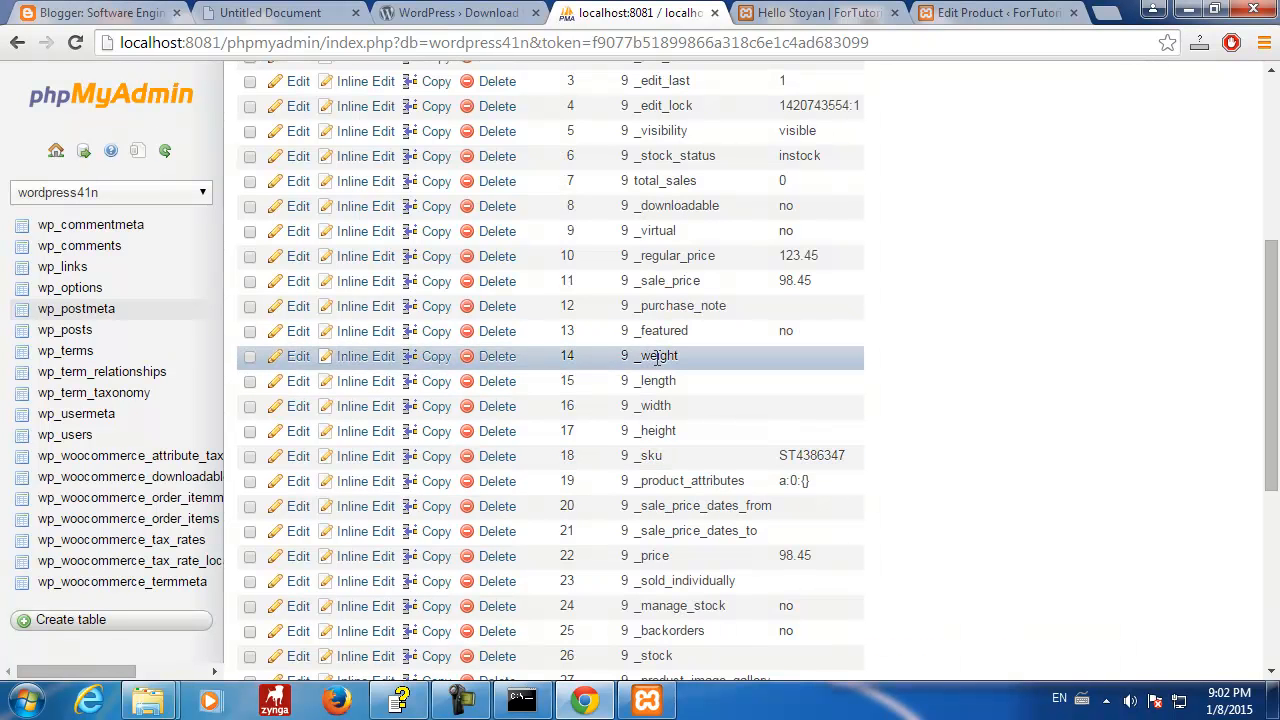
scroll(657, 358, "up", 2)
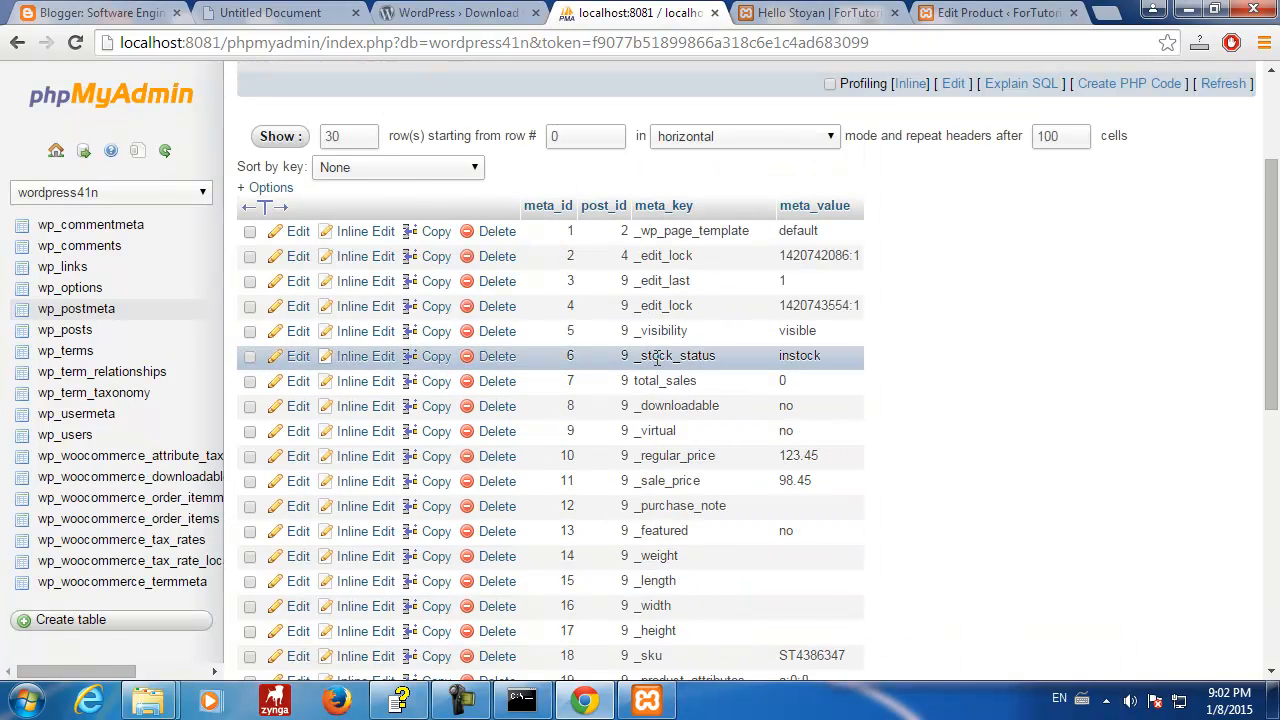
scroll(657, 358, "down", 5)
scroll(657, 358, "up", 6)
scroll(657, 358, "down", 5)
scroll(657, 358, "up", 3)
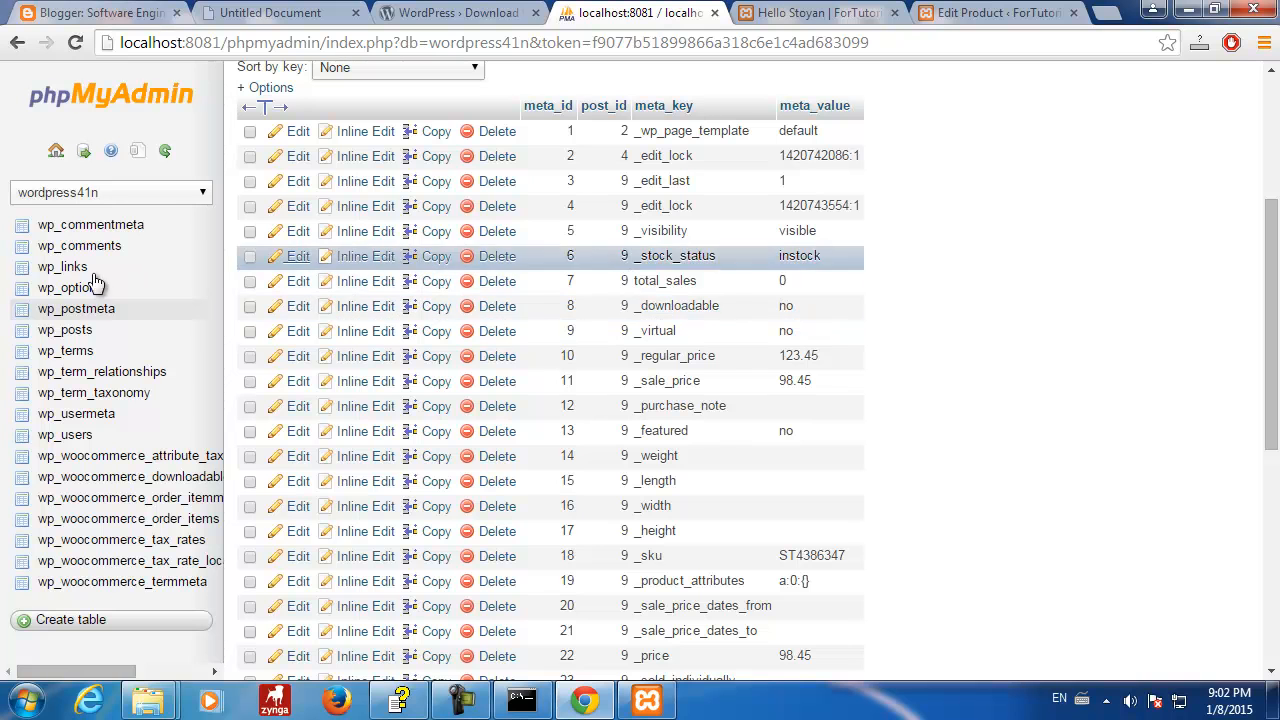
left_click(72, 330)
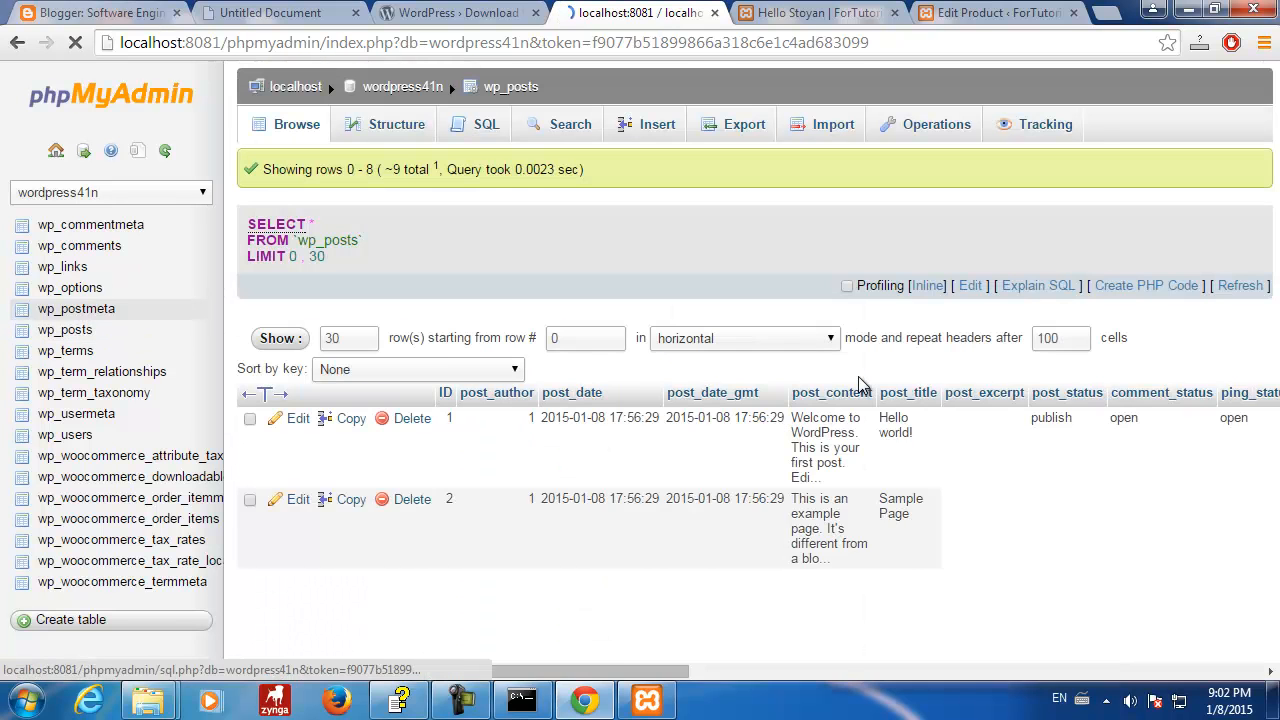
scroll(732, 424, "down", 3)
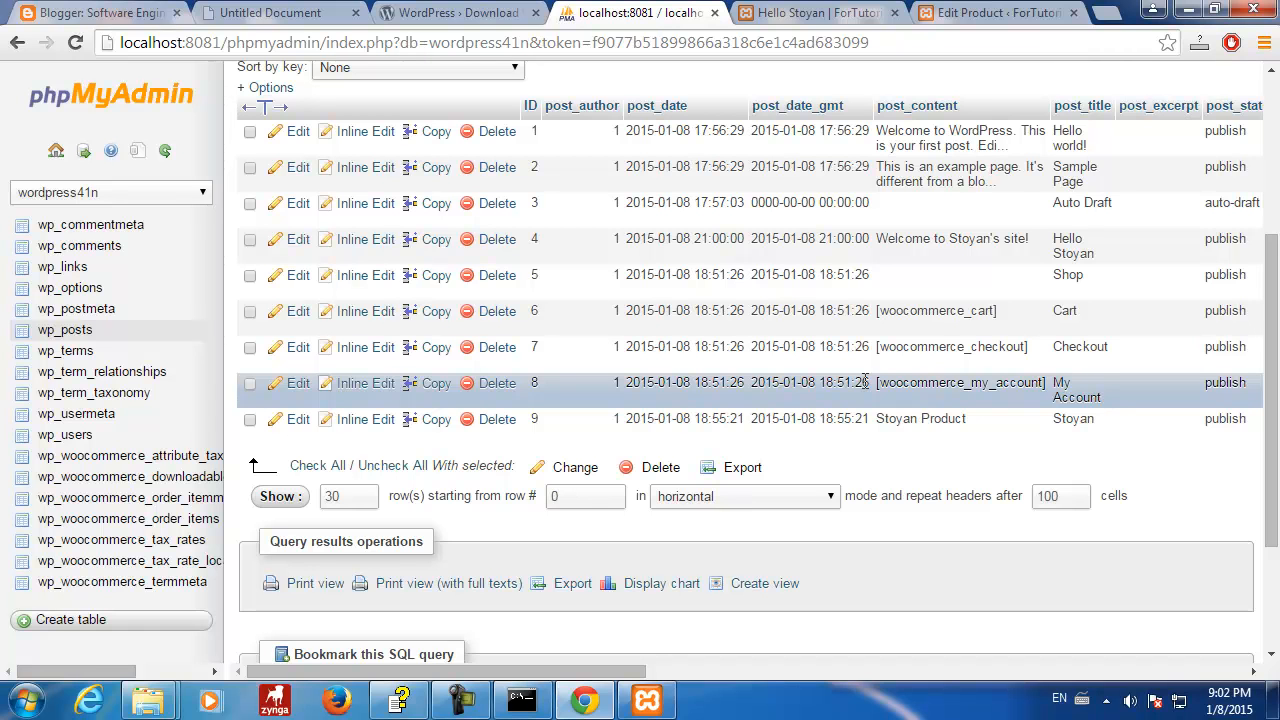
left_click(100, 329)
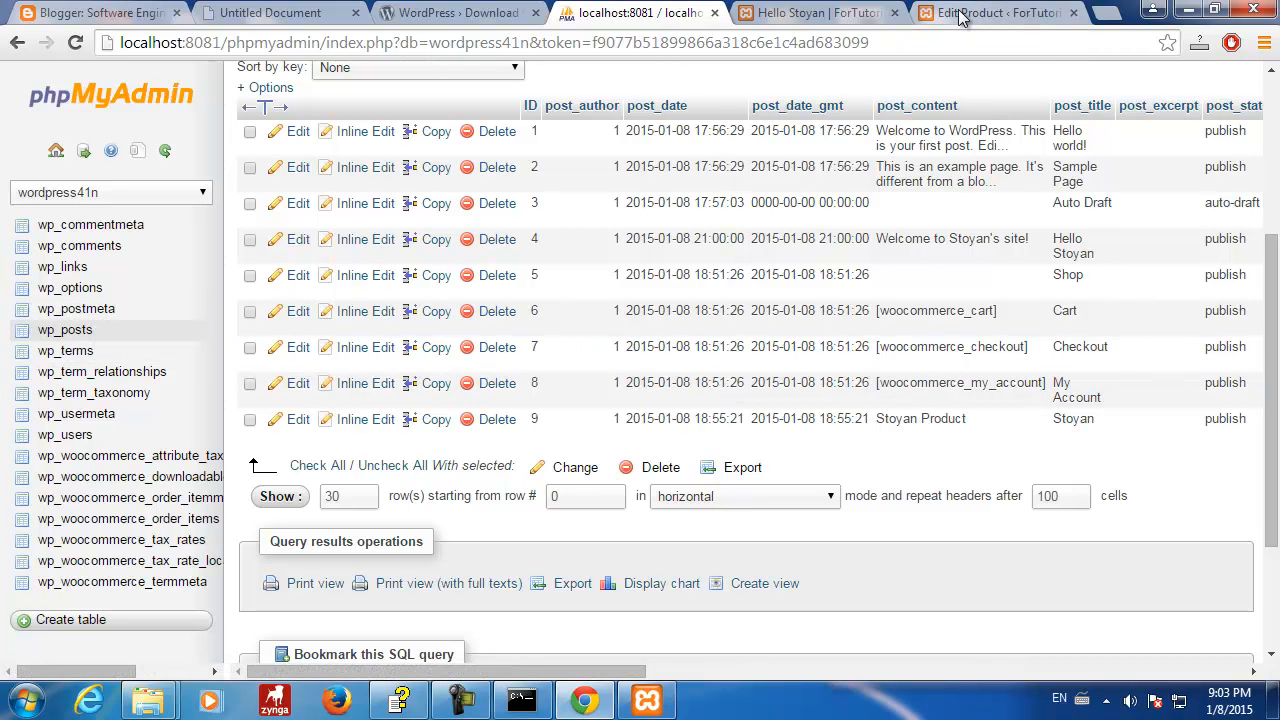
- Upload Chrysanthemum.jpg from Pictures > Sample Pictures as the Stoyan product's featured image
left_click(836, 18)
left_click(969, 14)
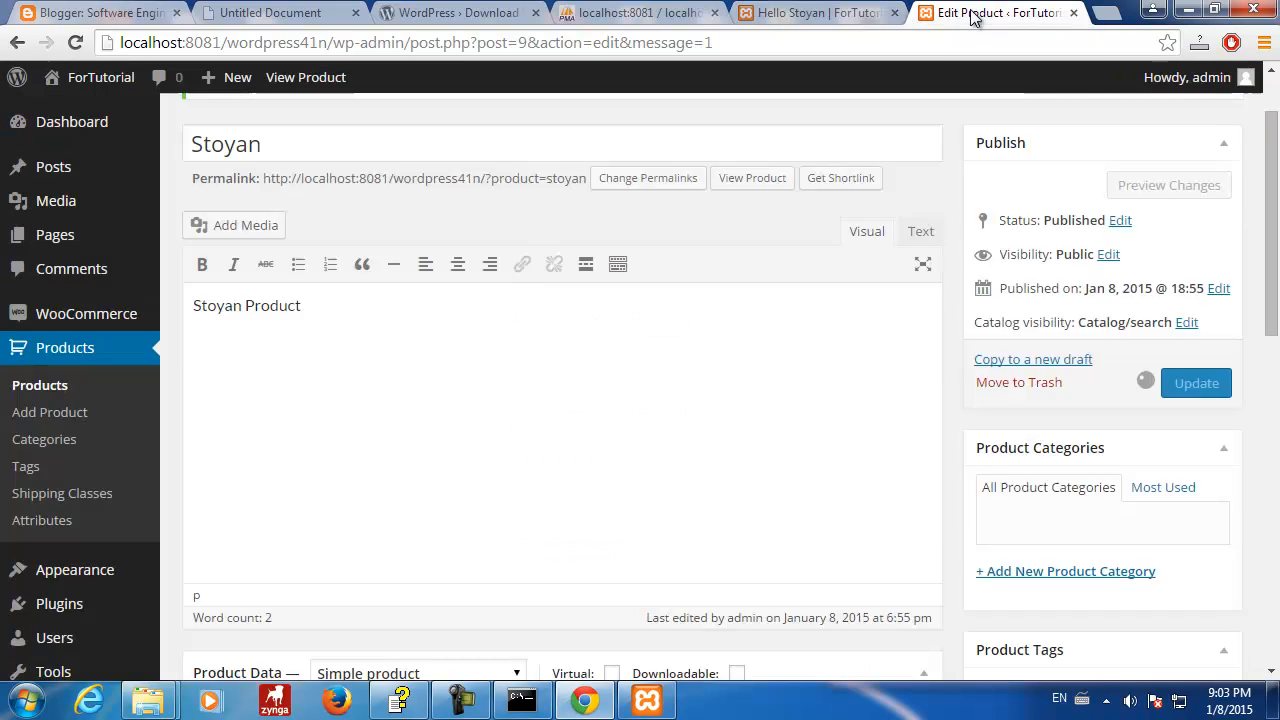
scroll(775, 214, "up", 1)
left_click_drag(1272, 190, 1274, 455)
scroll(1274, 455, "up", 2)
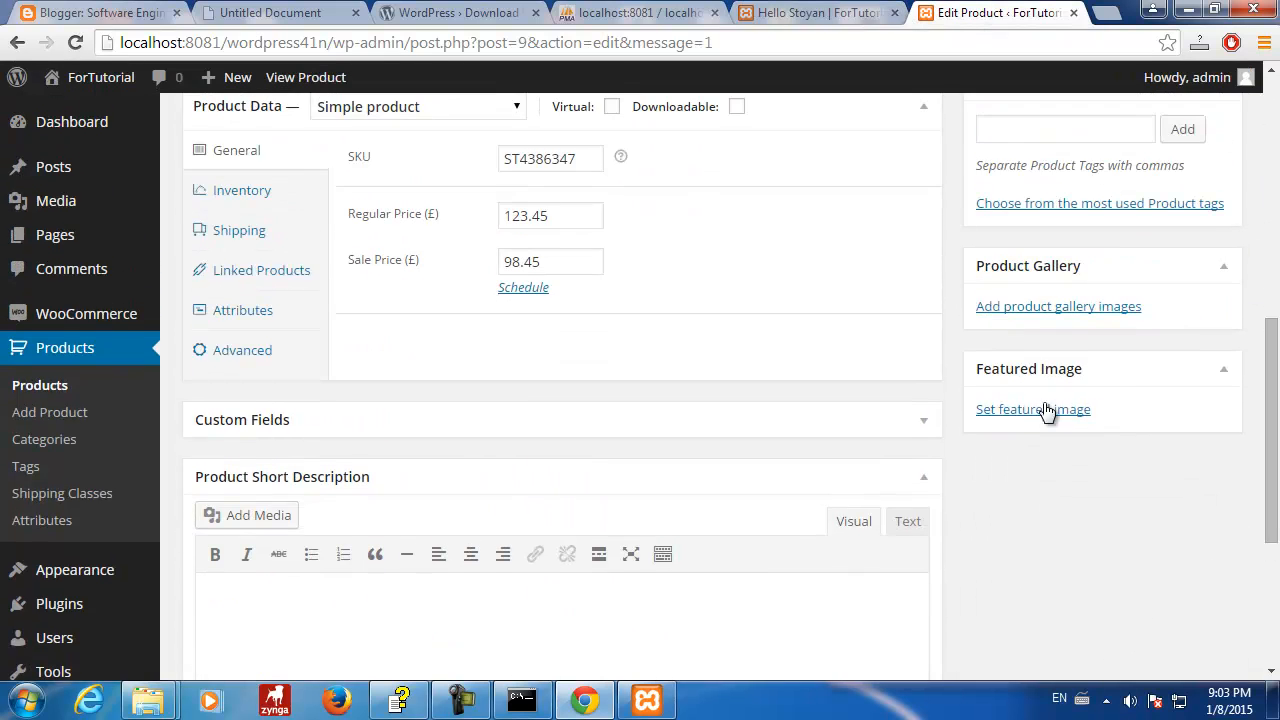
left_click(1036, 412)
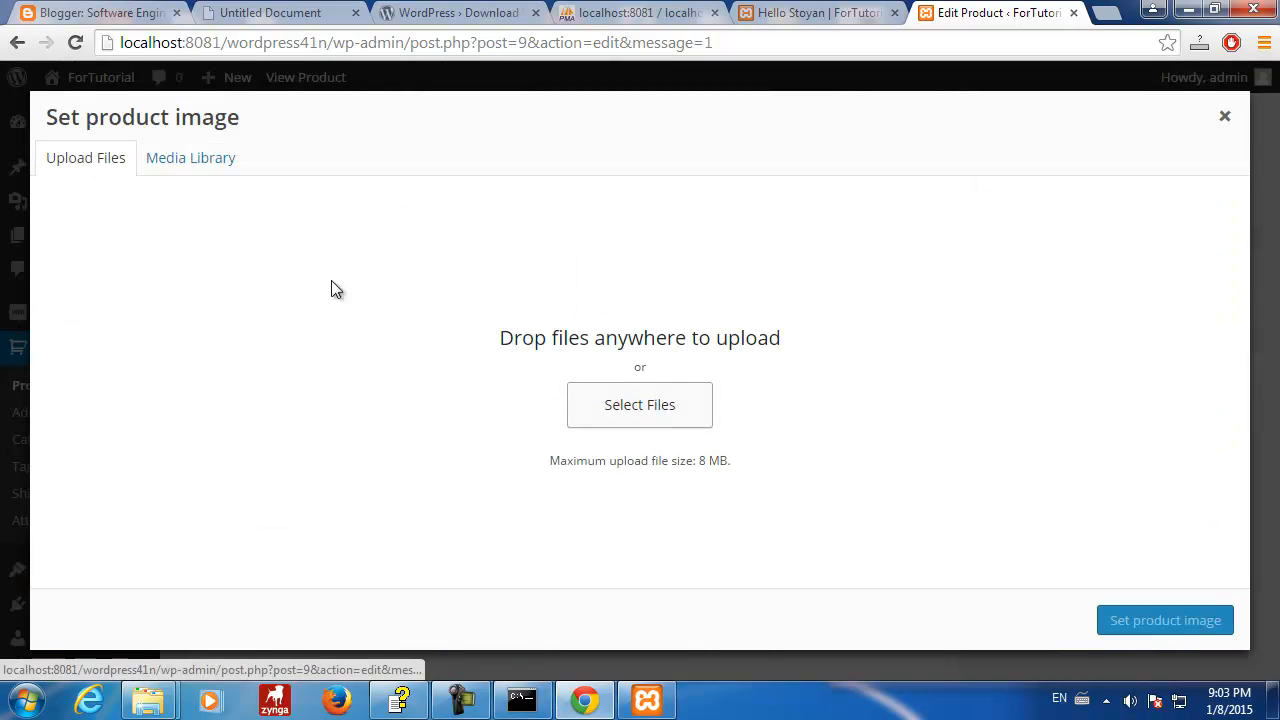
left_click(627, 410)
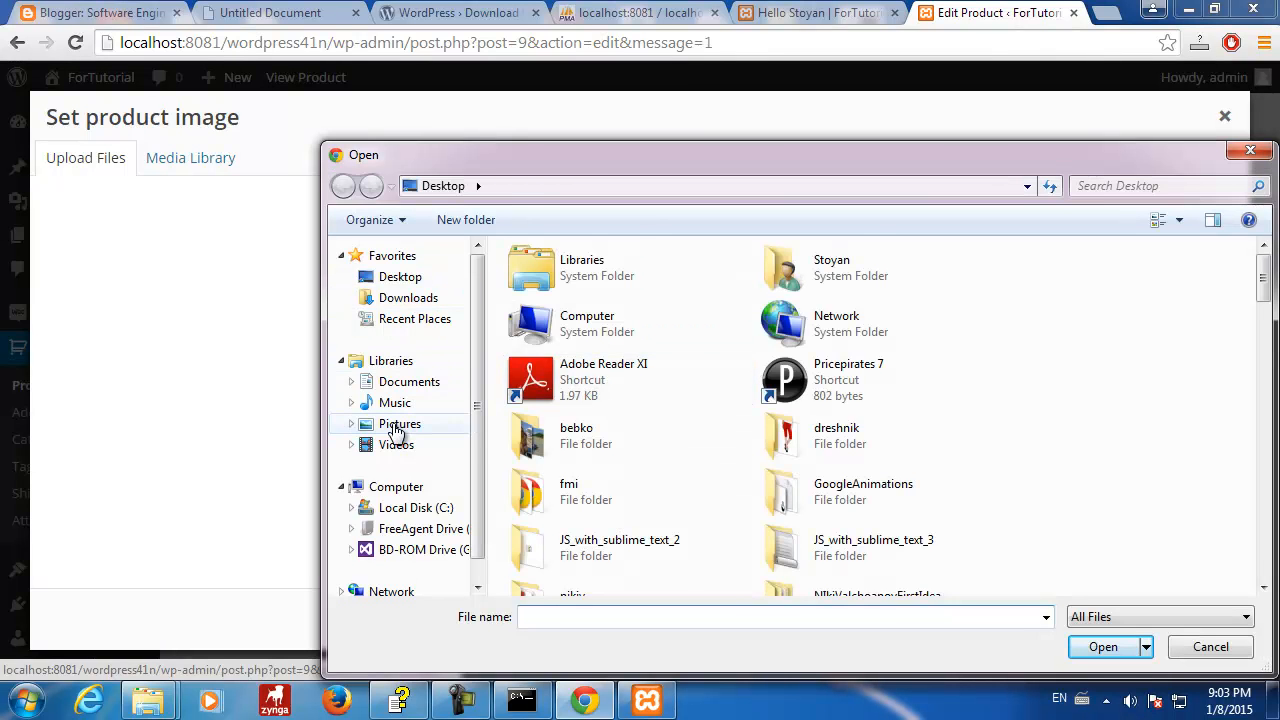
left_click(398, 424)
double_click(560, 372)
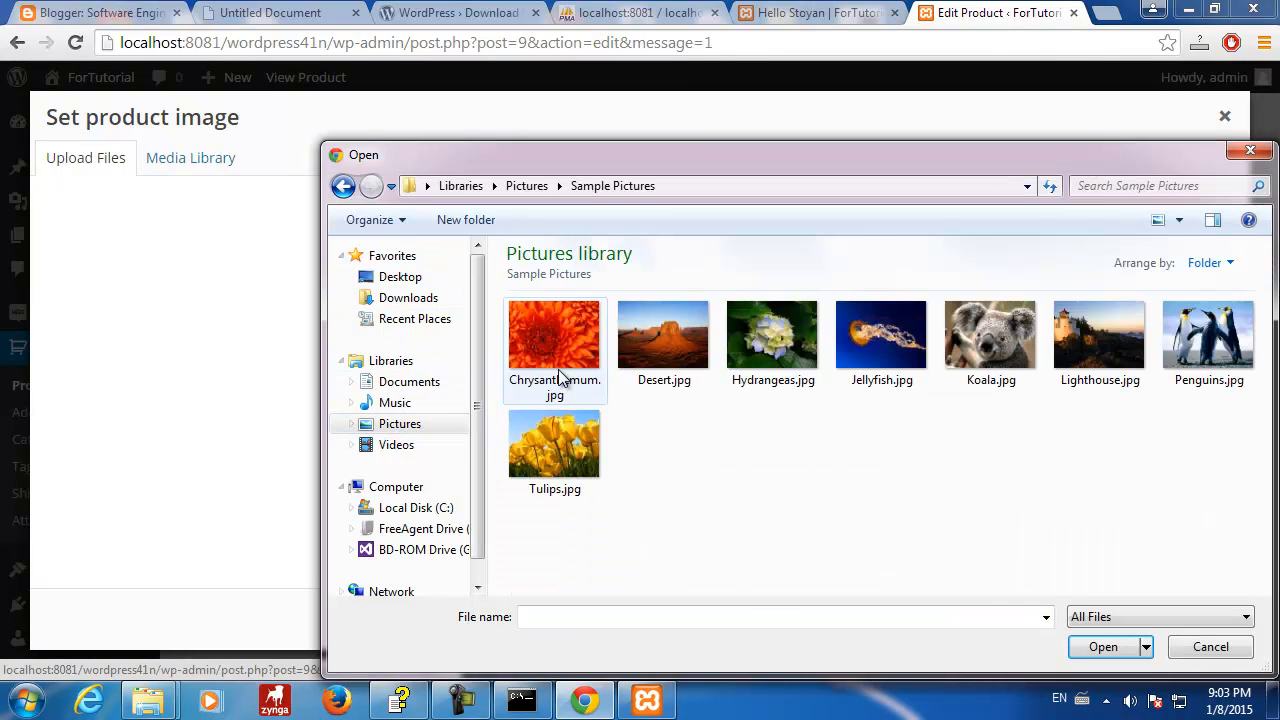
left_click(560, 375)
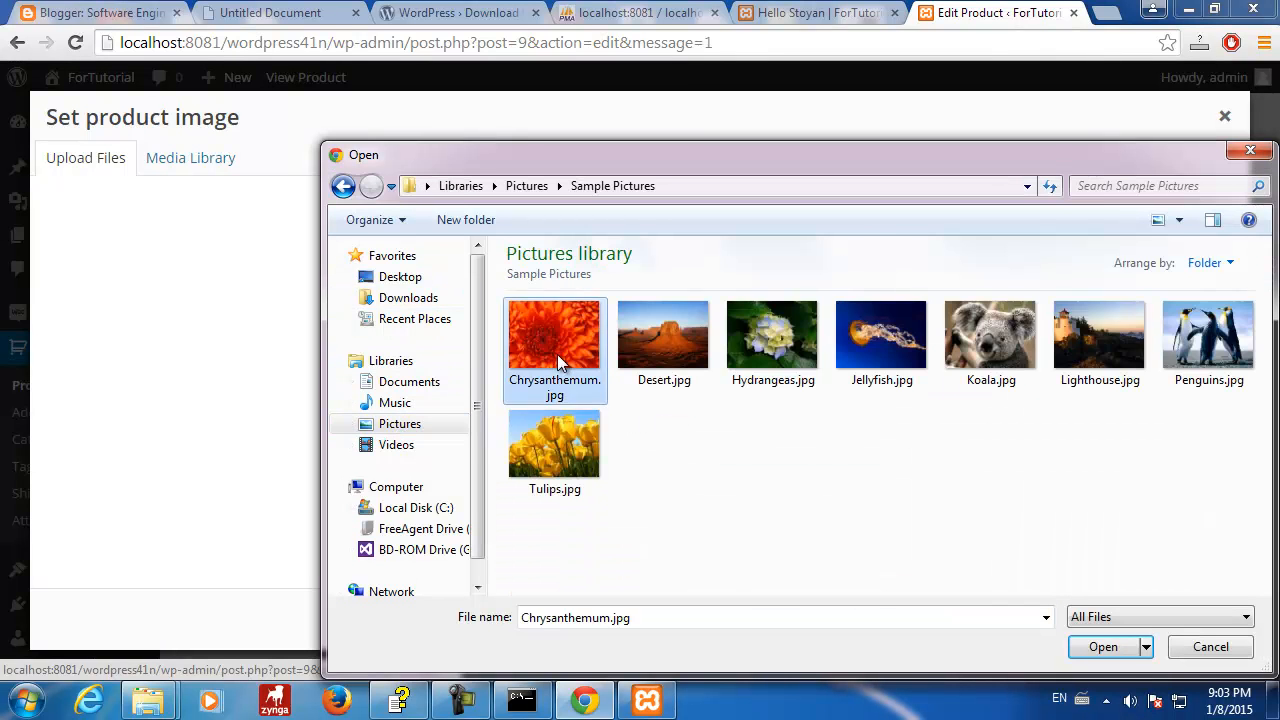
left_click(1100, 648)
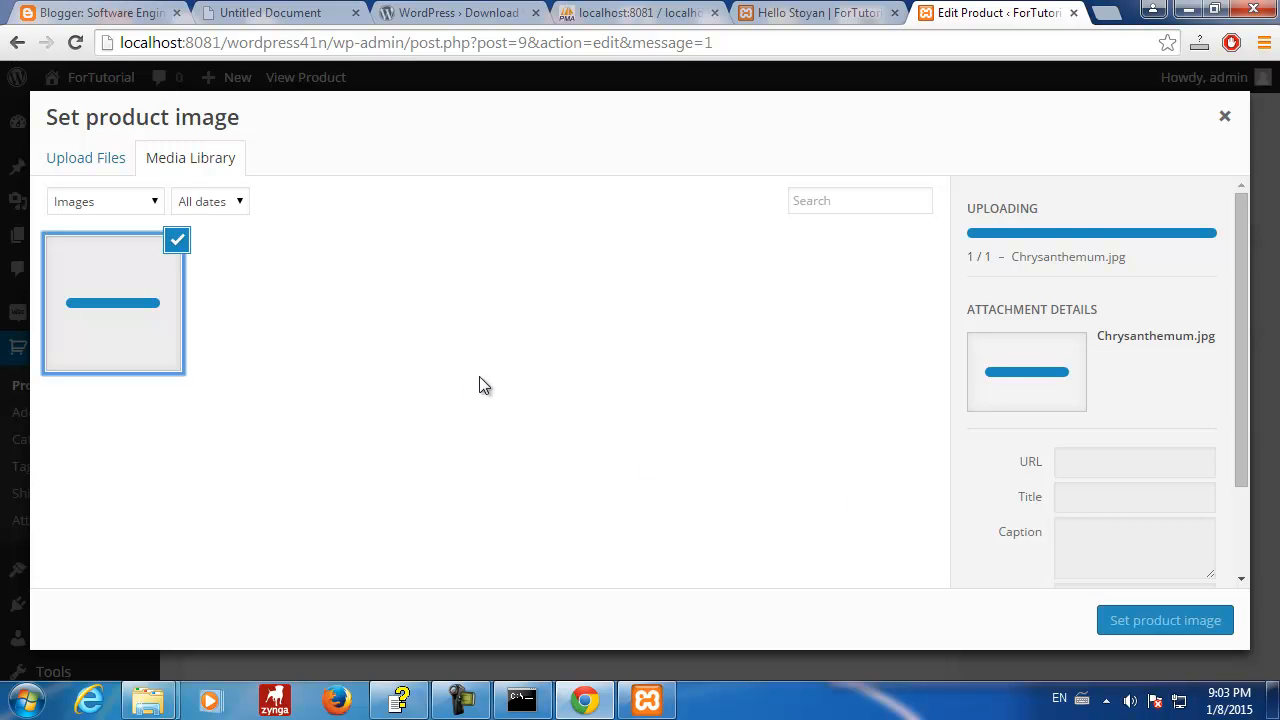
- Reload wp_posts and point arrows at row 10's ID, post_date and post_date_gmt
left_click(623, 13)
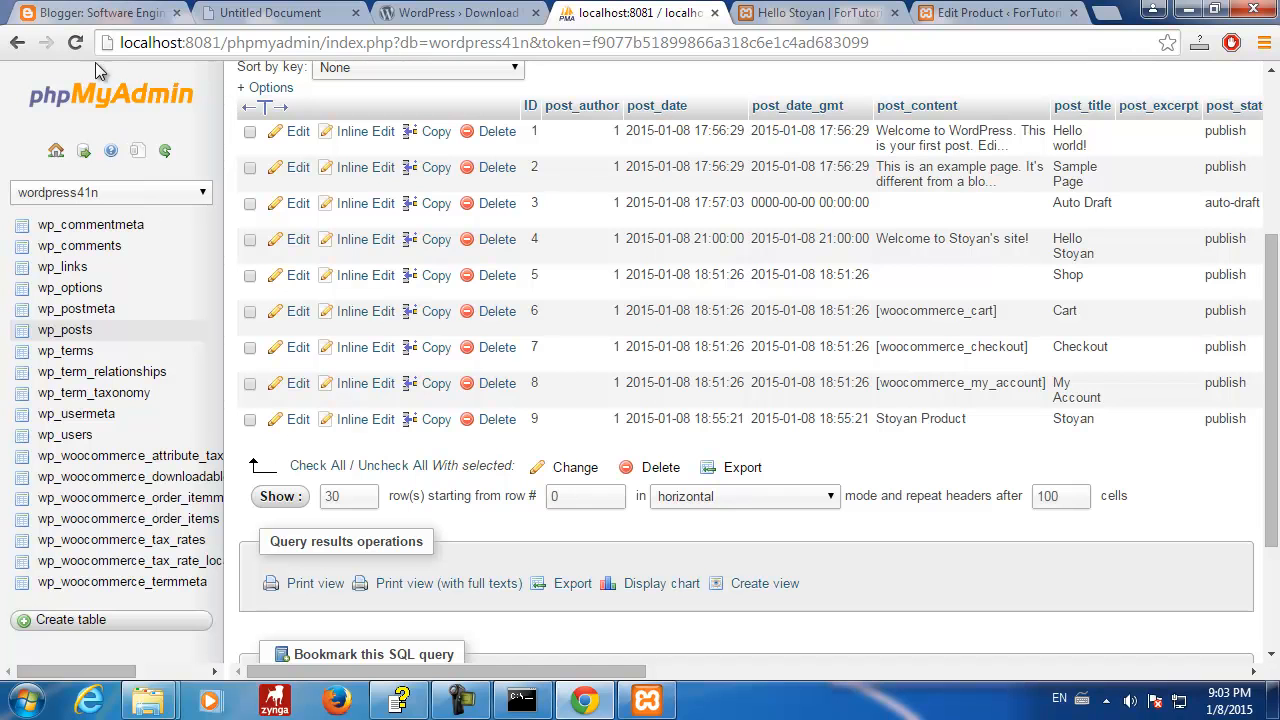
left_click(58, 333)
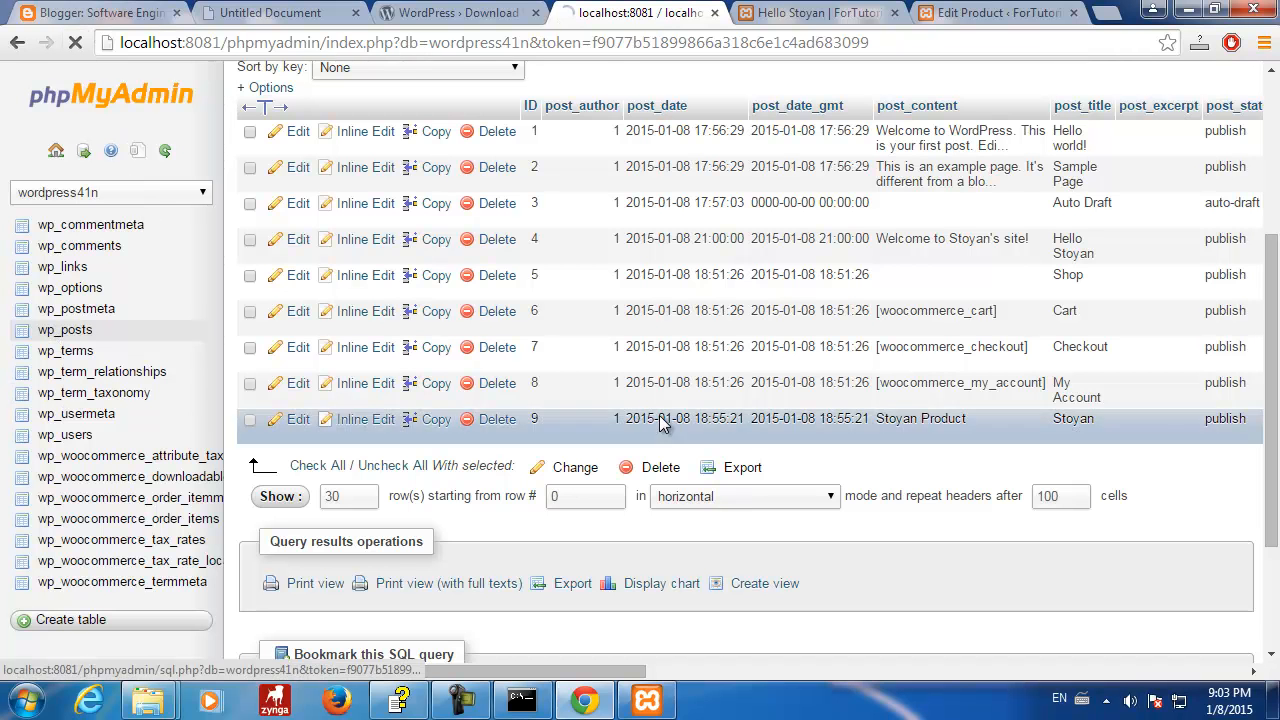
scroll(705, 473, "down", 4)
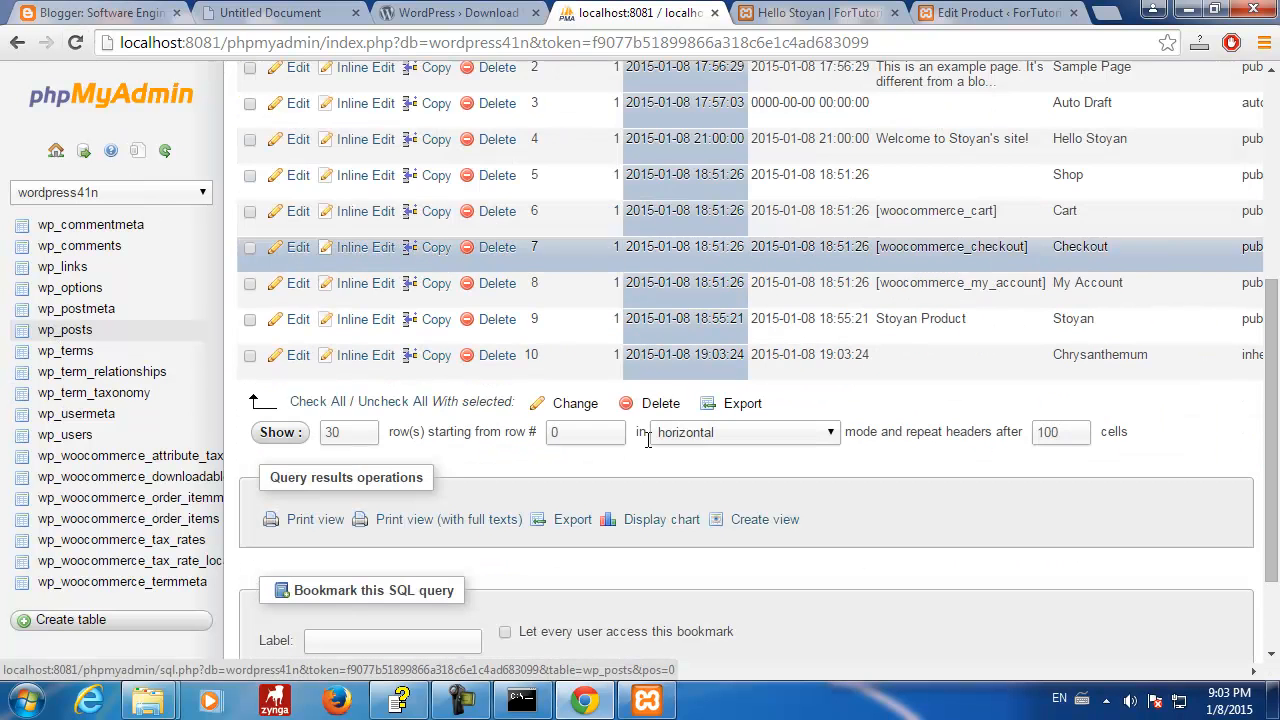
key("ctrl+2")
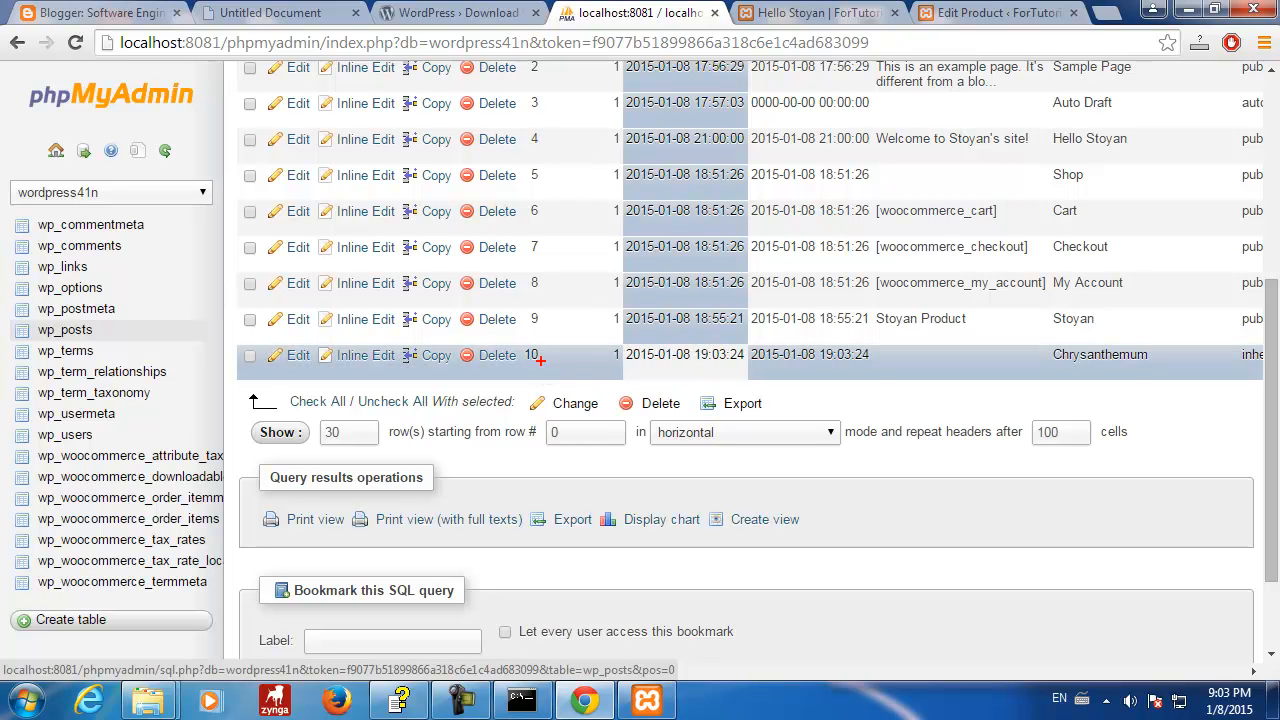
left_click_drag(539, 363, 618, 410)
left_click_drag(674, 369, 746, 421)
left_click_drag(812, 372, 884, 414)
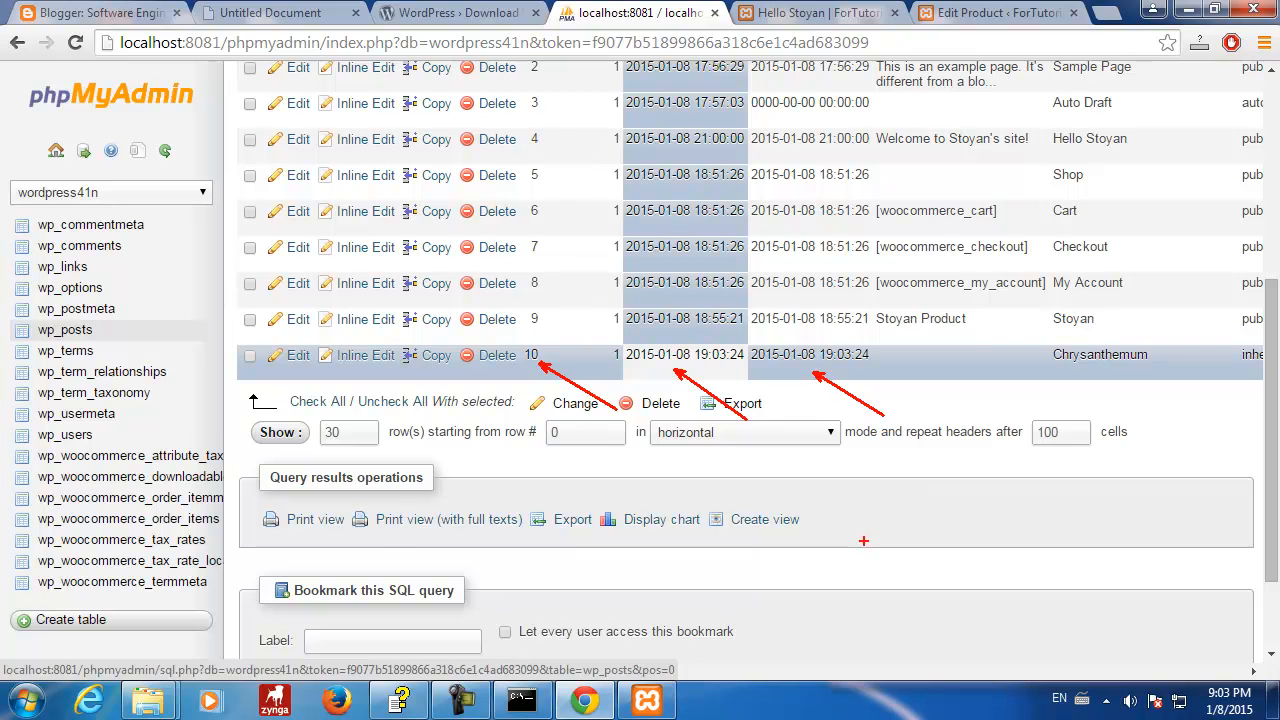
key("Escape")
- Scroll right and highlight row 10's attachment and image/jpeg values
left_click_drag(508, 678, 1206, 657)
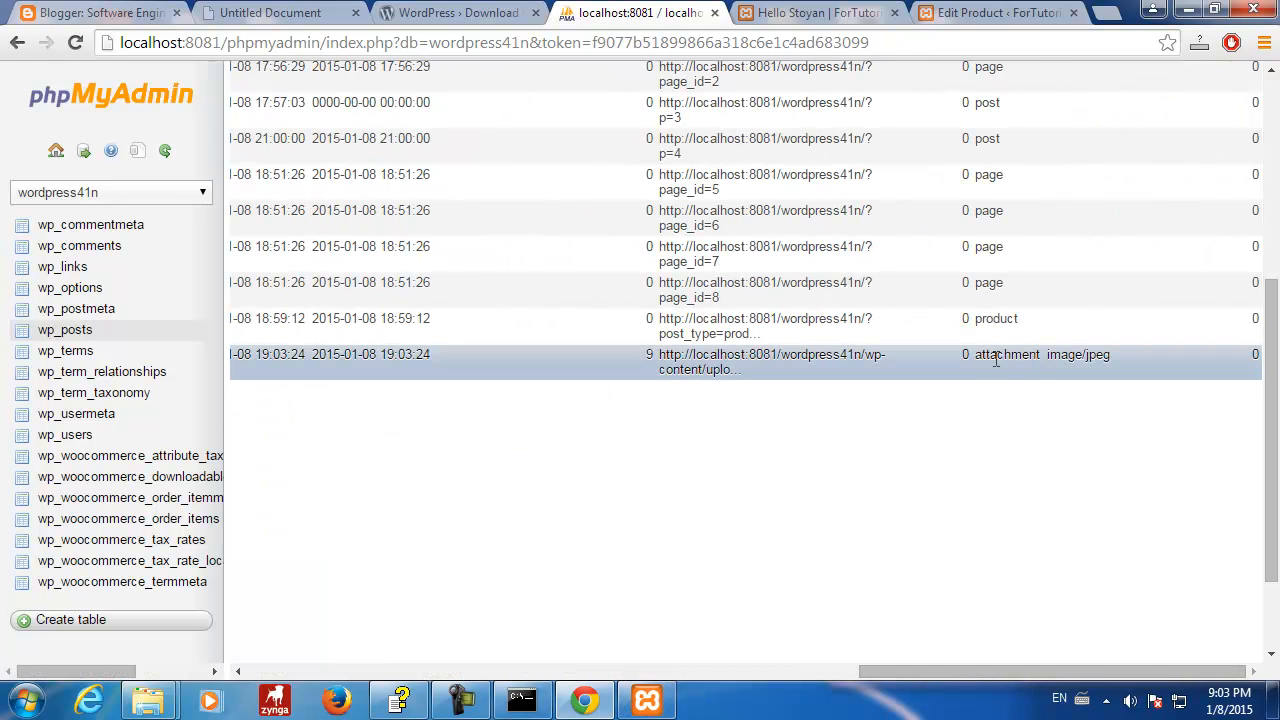
left_click_drag(976, 355, 1127, 355)
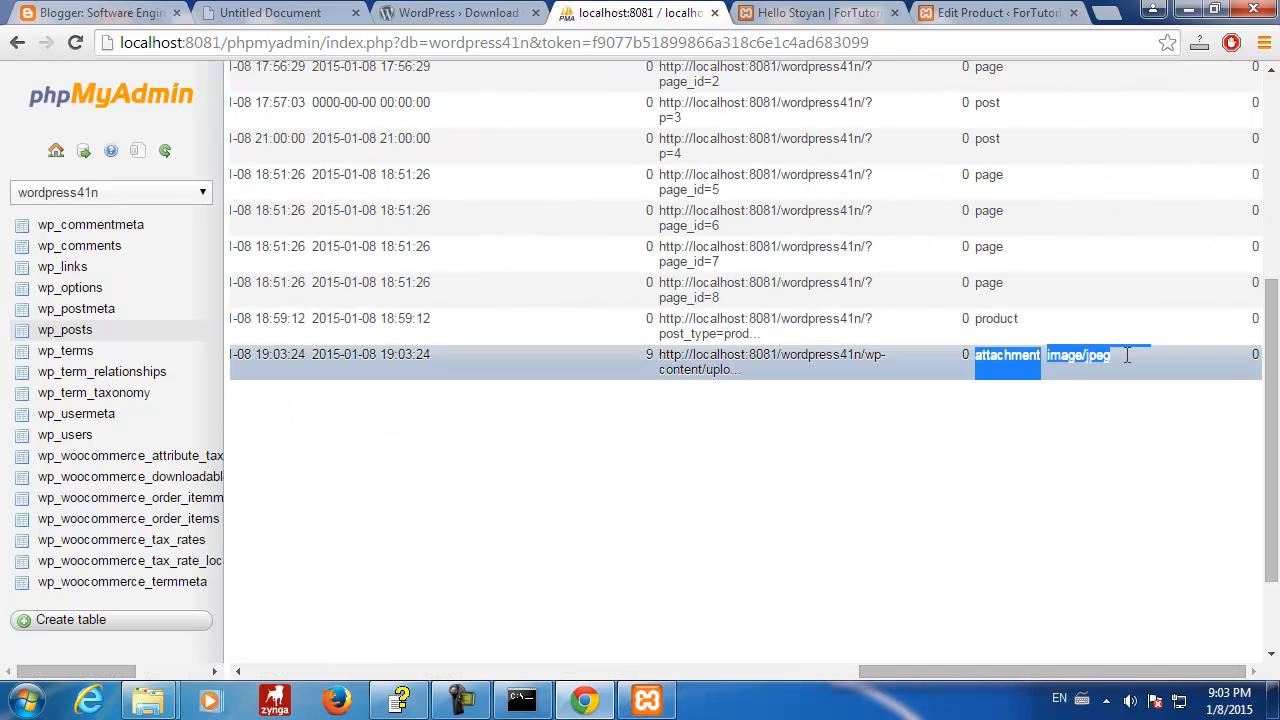
left_click(1008, 490)
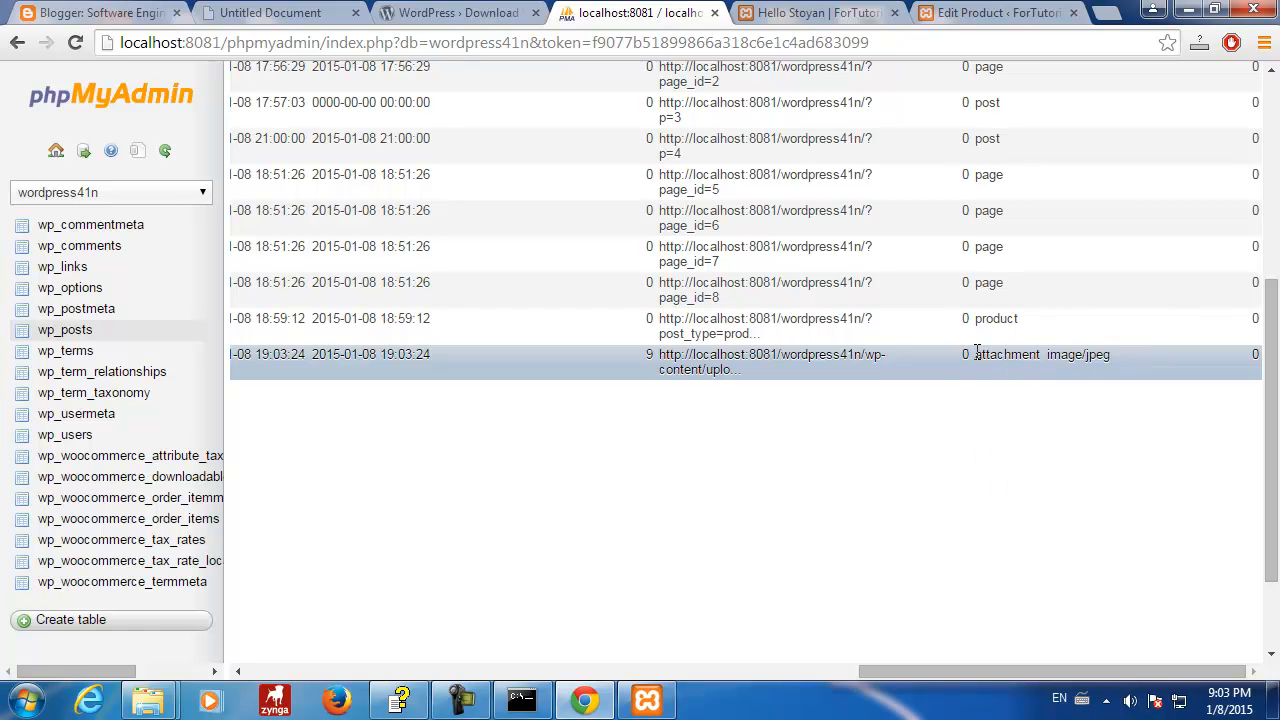
left_click_drag(976, 352, 1128, 353)
left_click(1038, 460)
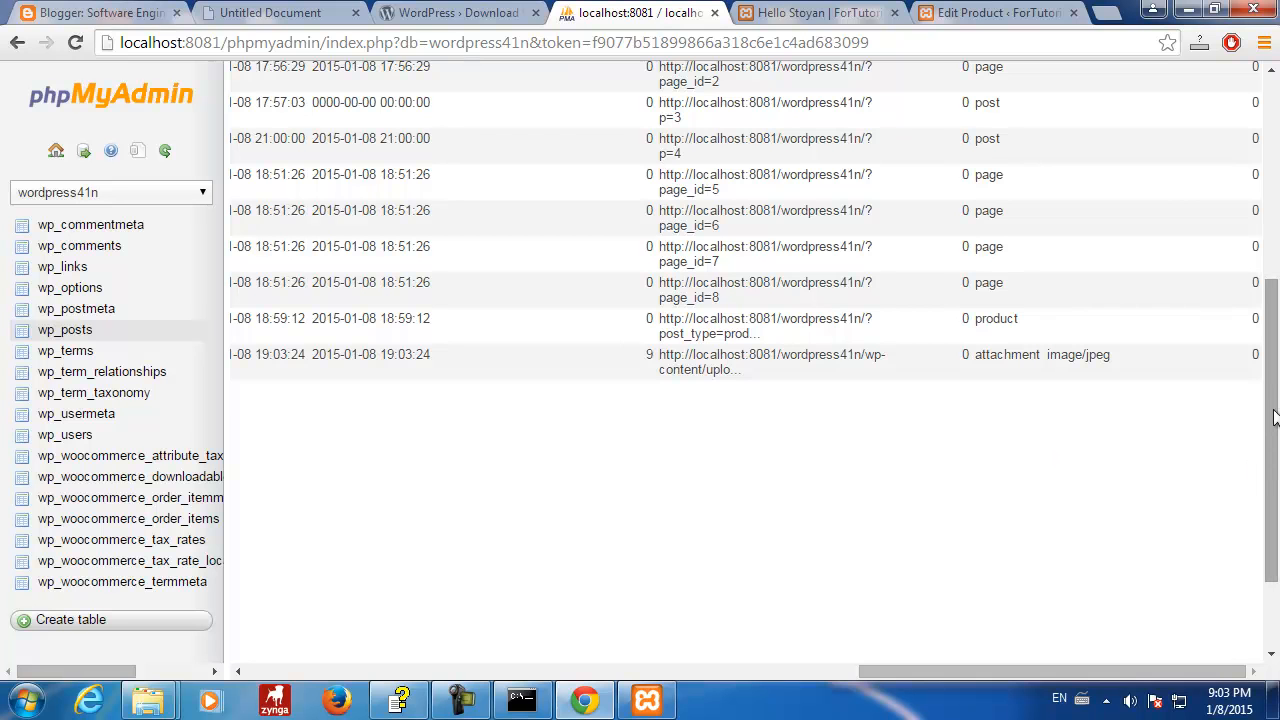
- Close the Set product image dialog, update the Stoyan product, and return to phpMyAdmin's wp_posts
left_click(990, 13)
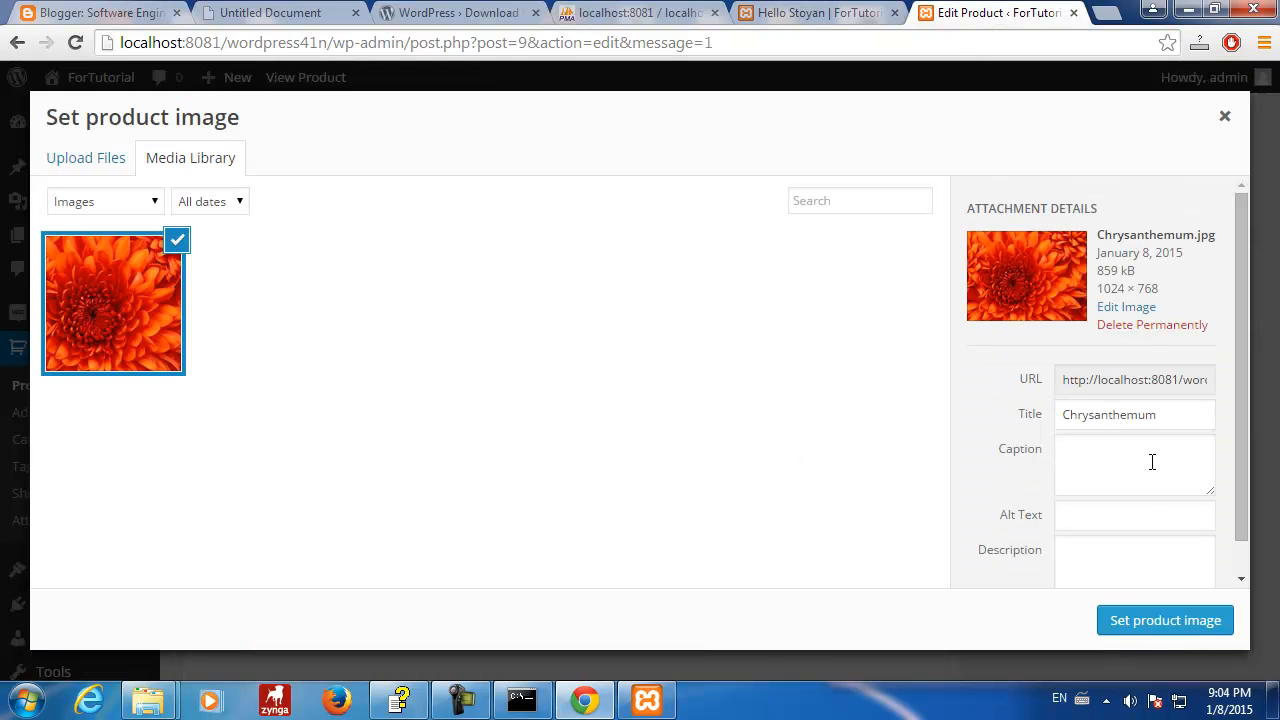
left_click(1136, 628)
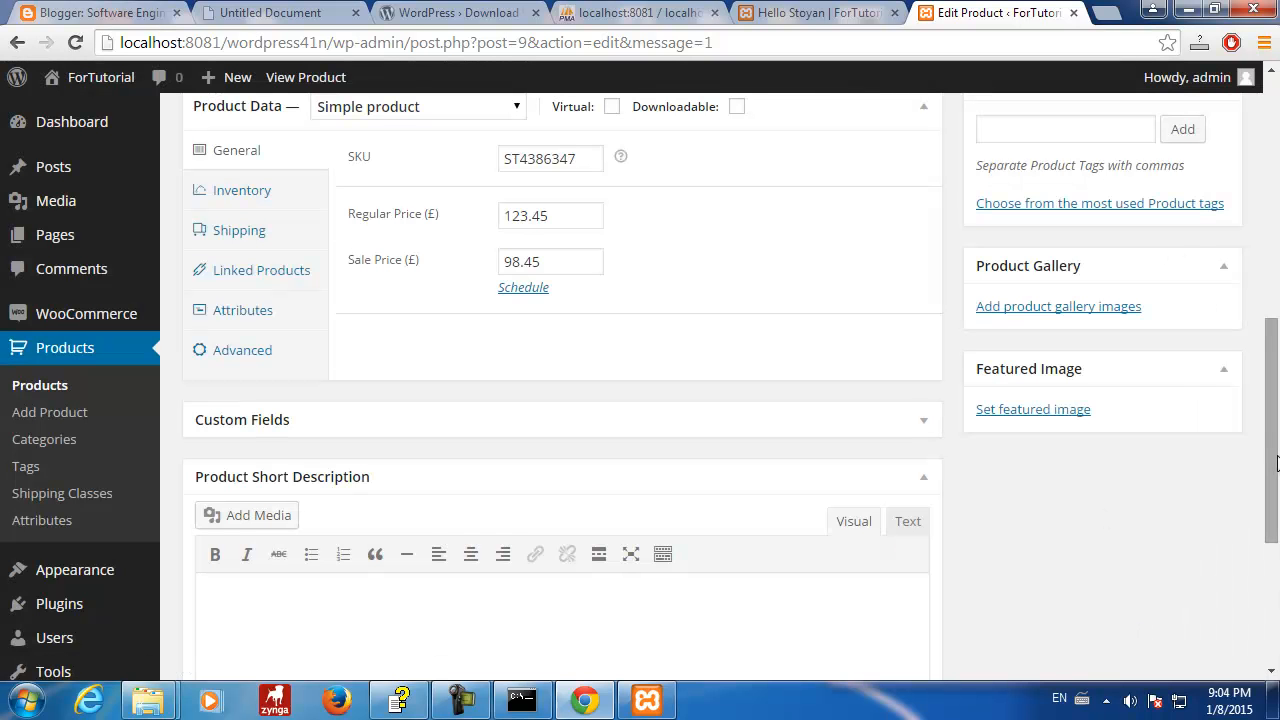
left_click_drag(1273, 433, 1273, 190)
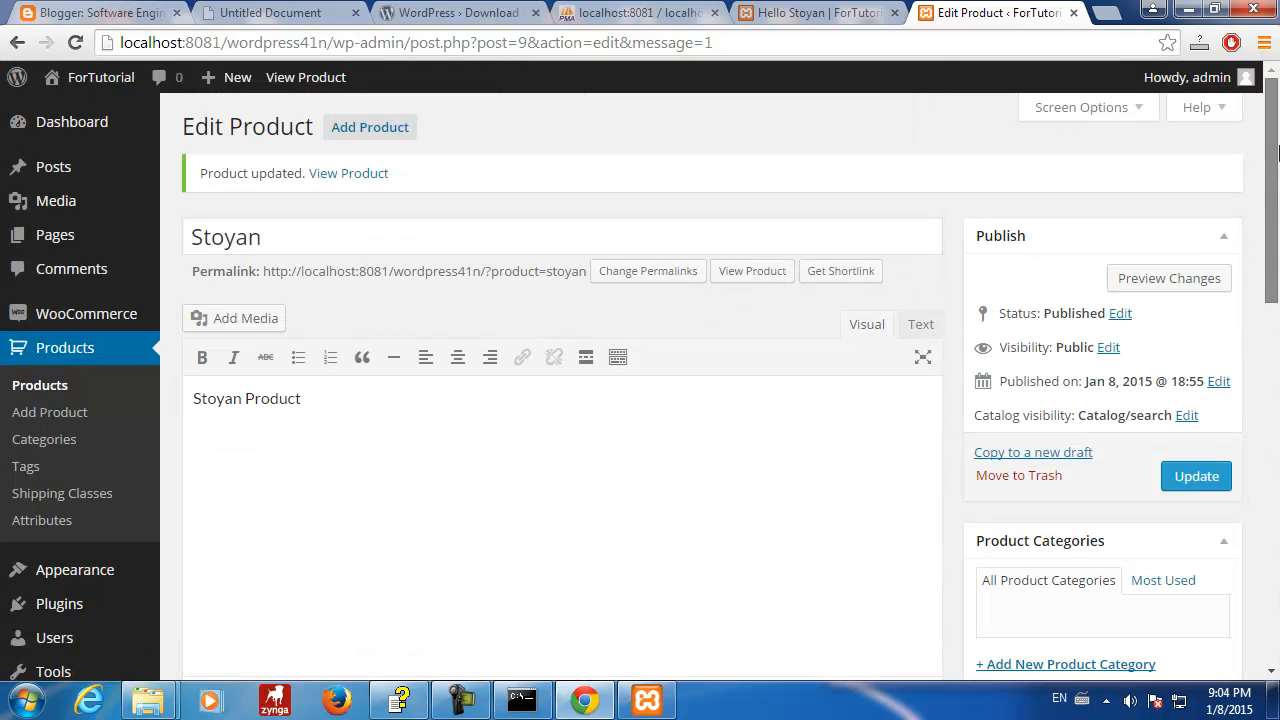
left_click(1196, 475)
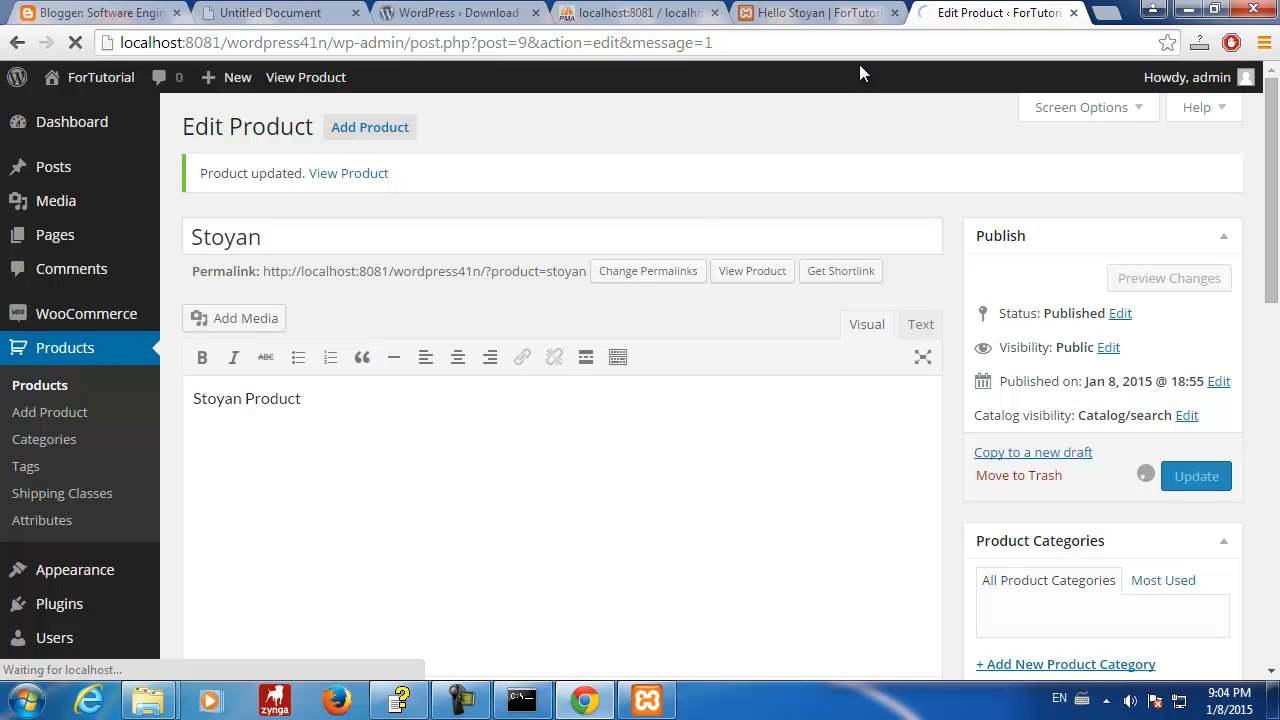
left_click(635, 12)
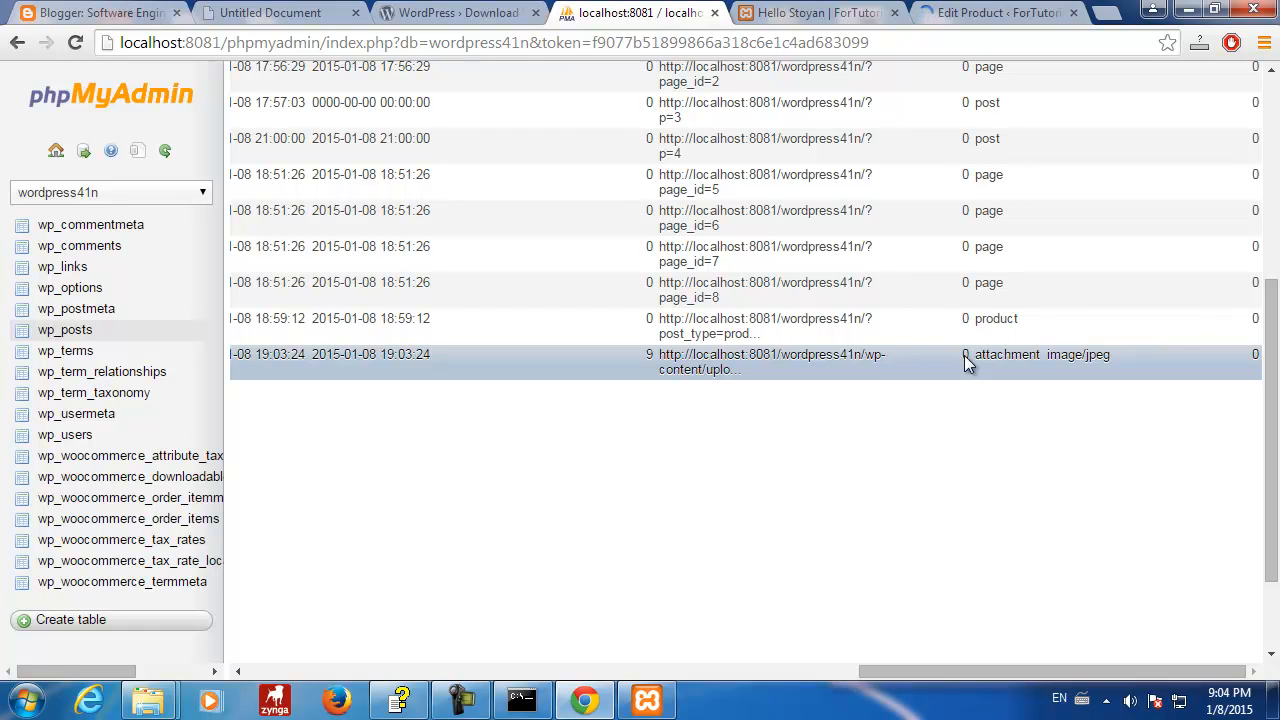
- Reload the wp_posts rows and scroll across the table to its right-hand columns
left_click_drag(935, 672, 1190, 685)
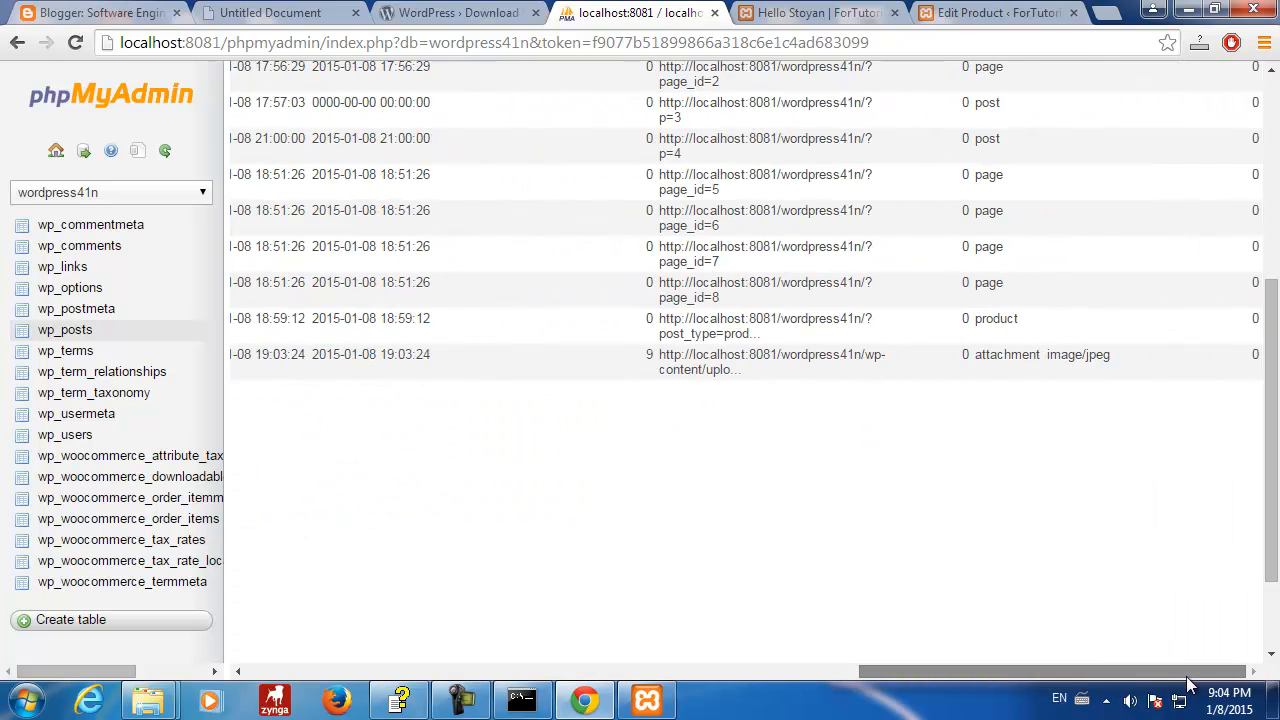
left_click(78, 331)
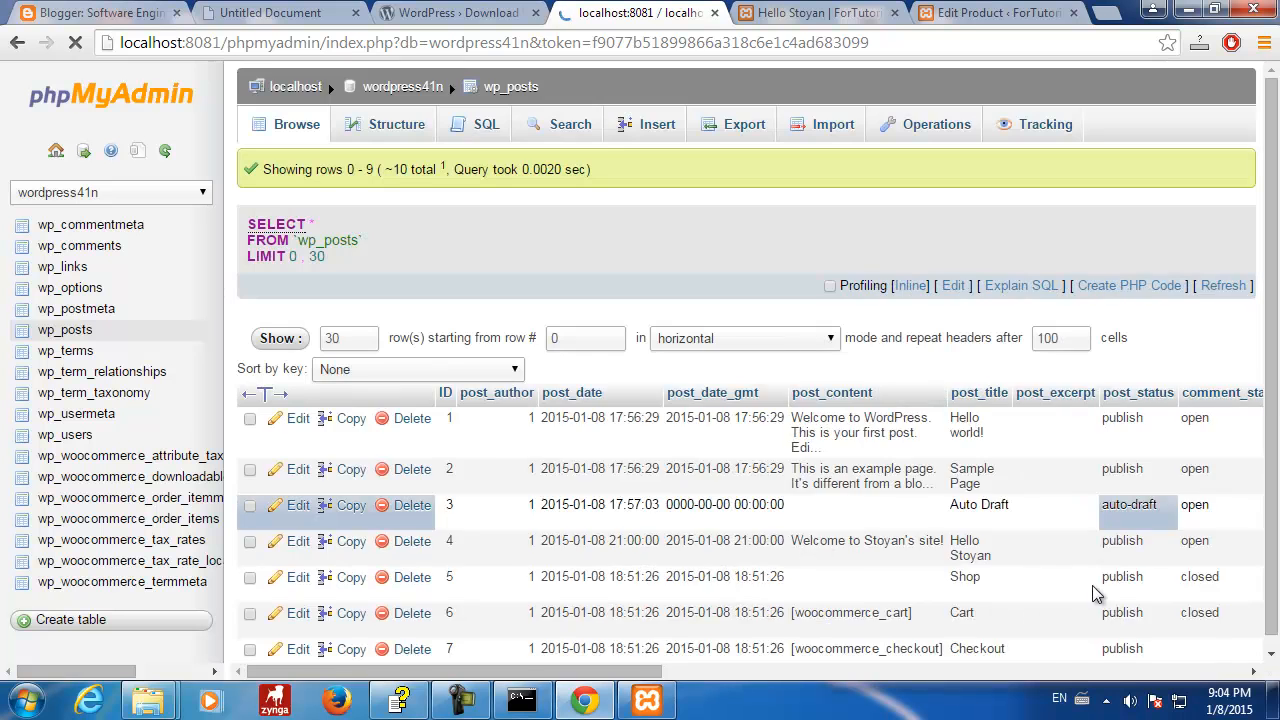
scroll(687, 620, "down", 6)
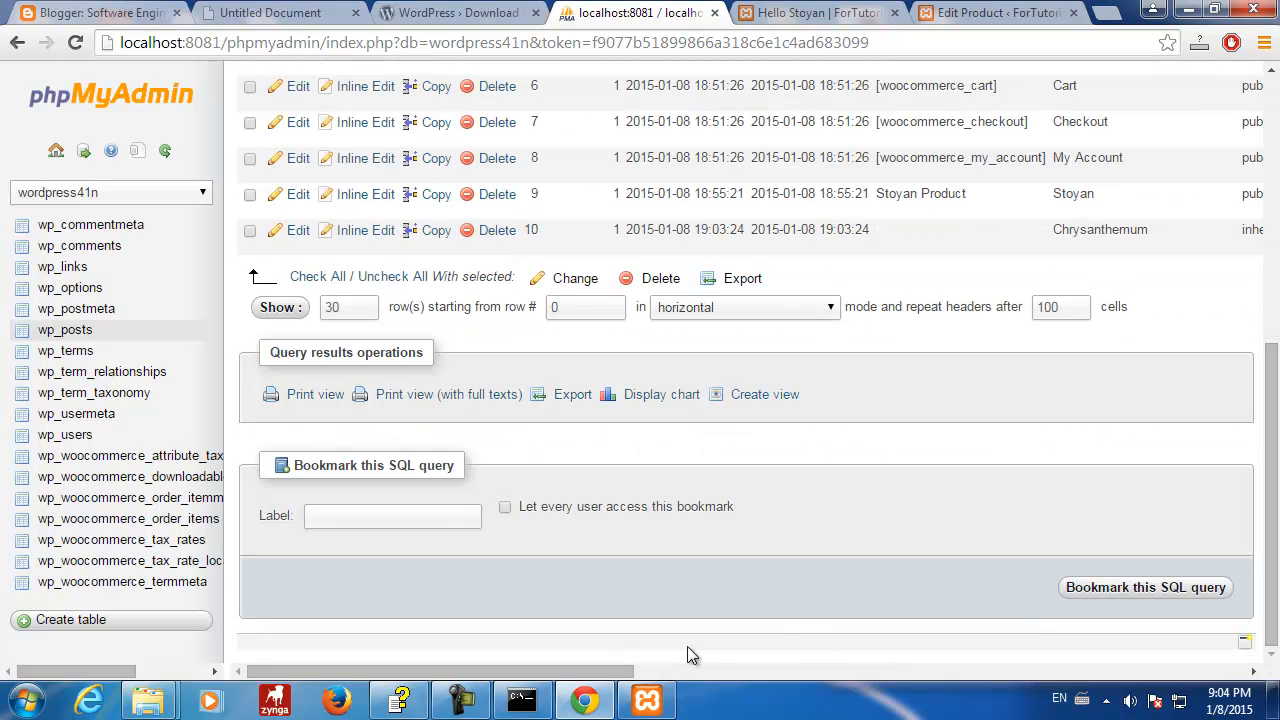
left_click_drag(600, 670, 1212, 670)
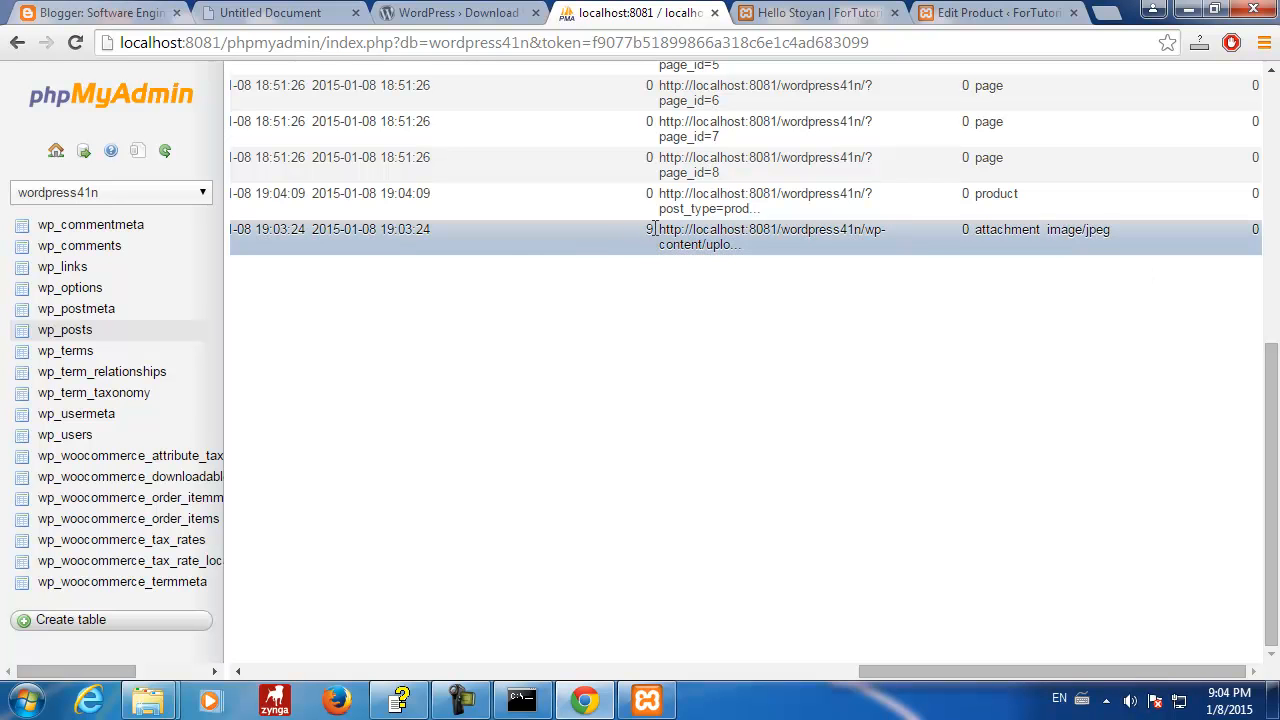
scroll(646, 229, "up", 4)
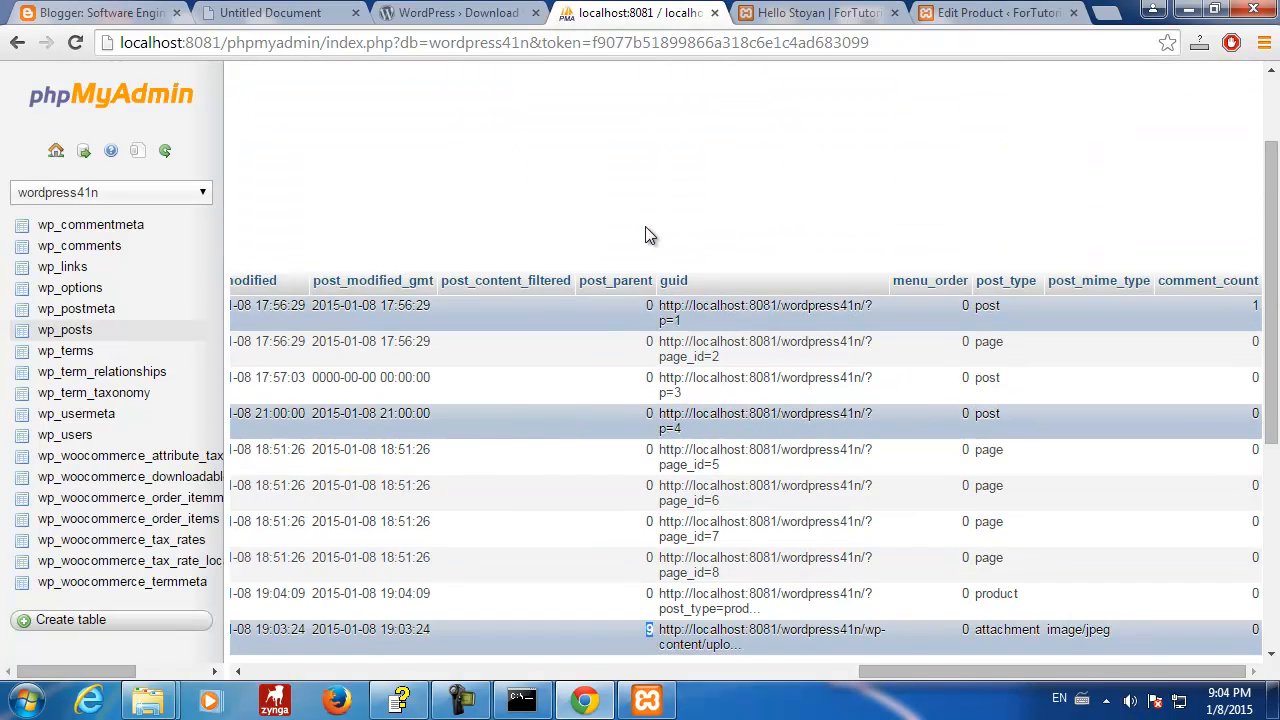
scroll(645, 290, "down", 1)
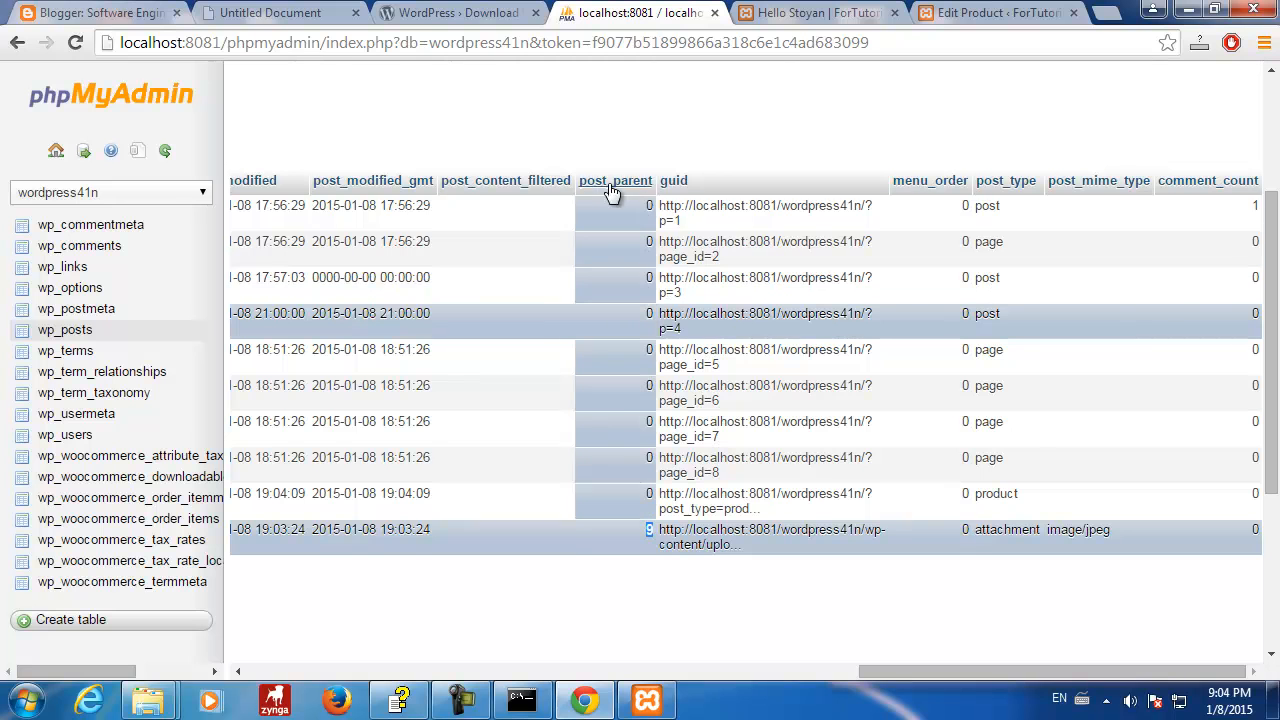
- Confirm the Chrysanthemum attachment's post_parent is 9 by highlighting it, then return to the ID column
left_click_drag(578, 183, 653, 181)
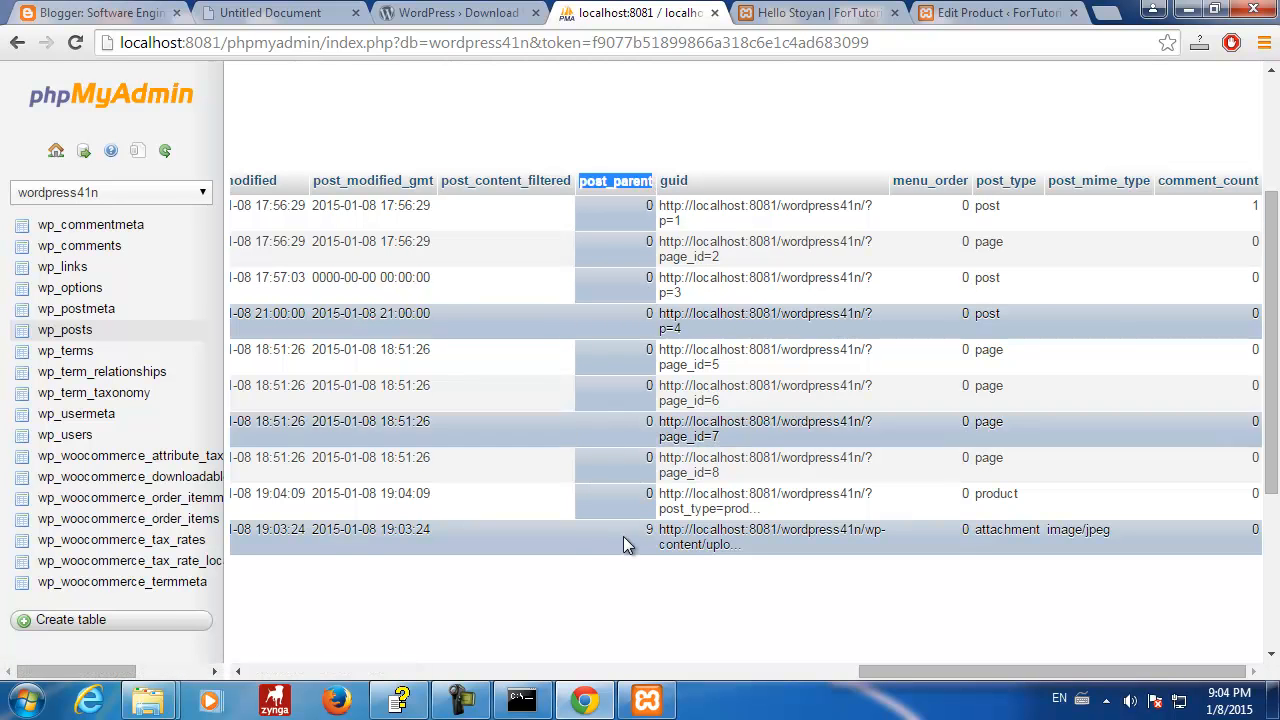
left_click_drag(642, 532, 659, 534)
left_click_drag(894, 666, 270, 655)
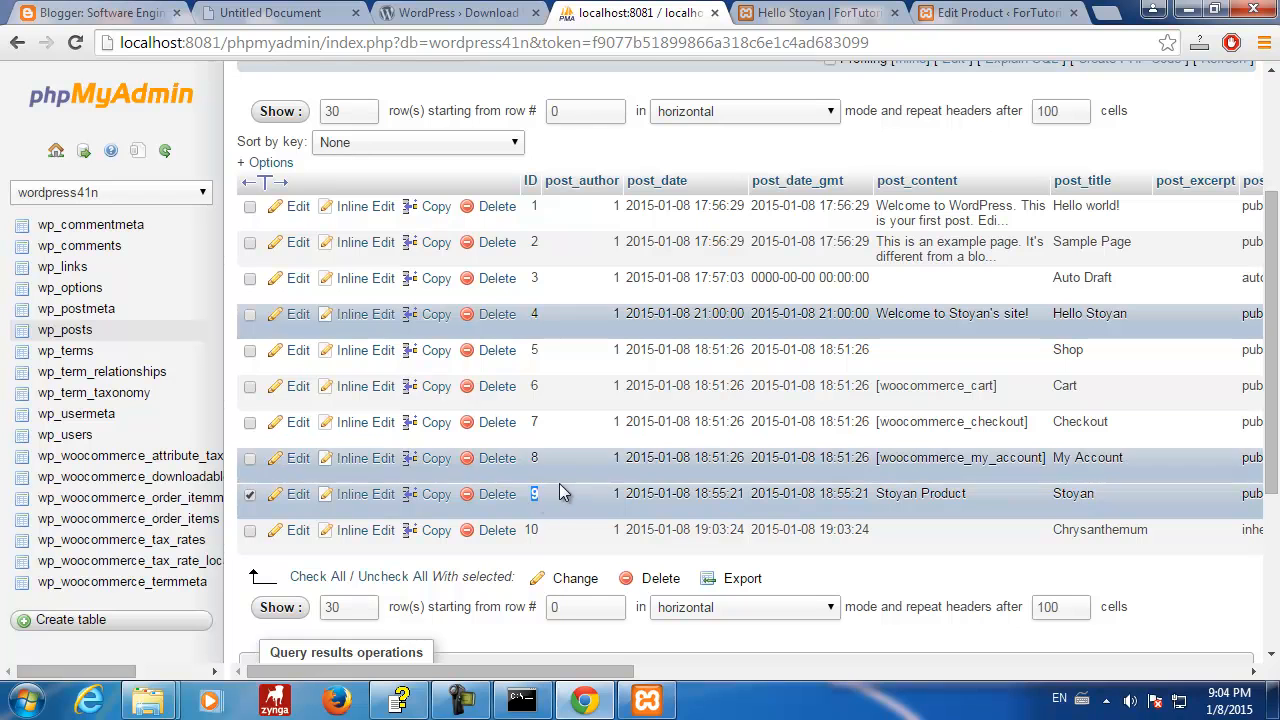
left_click(250, 495)
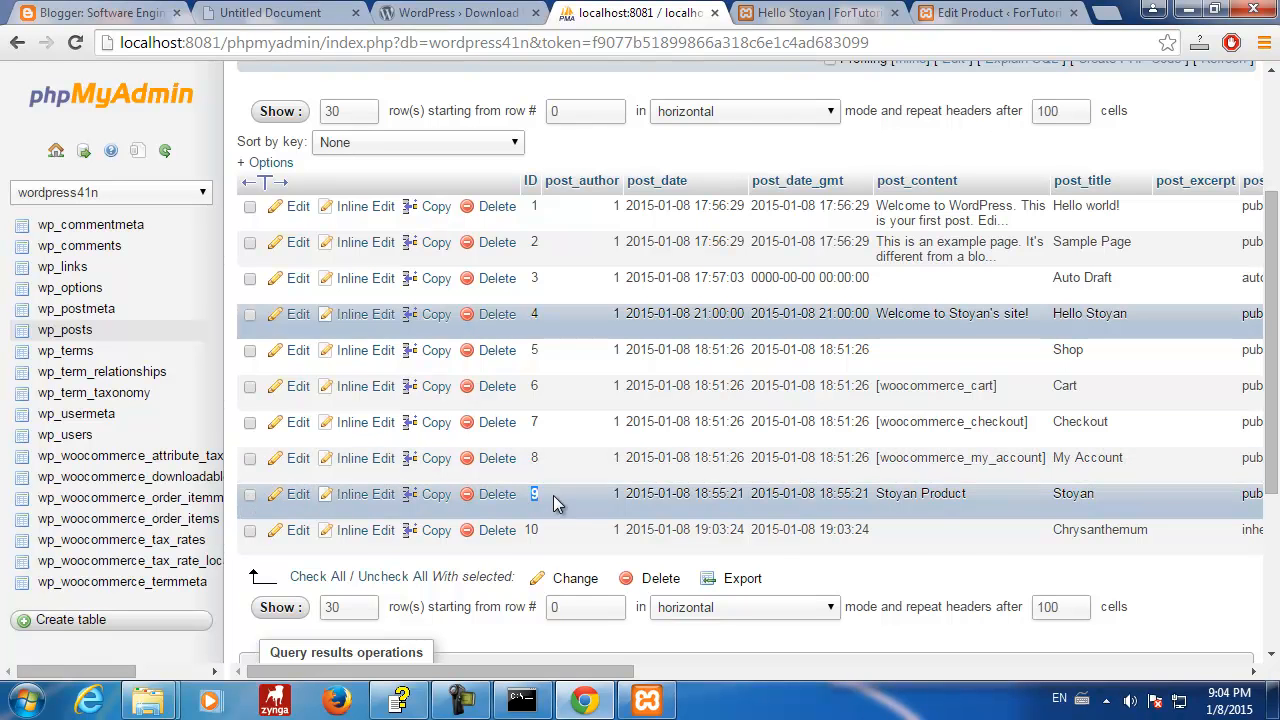
left_click_drag(585, 680, 449, 654)
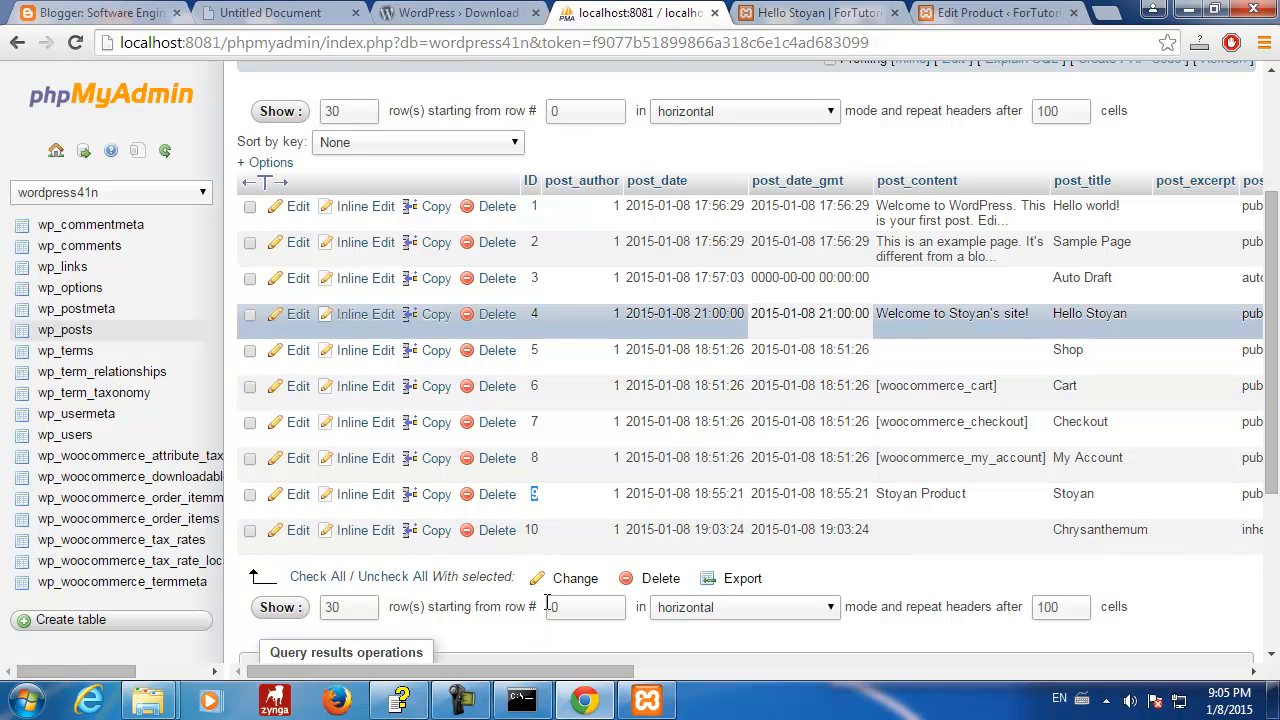
- Open the Appearance > Menus editor from the WordPress admin tab
left_click(830, 14)
left_click(972, 14)
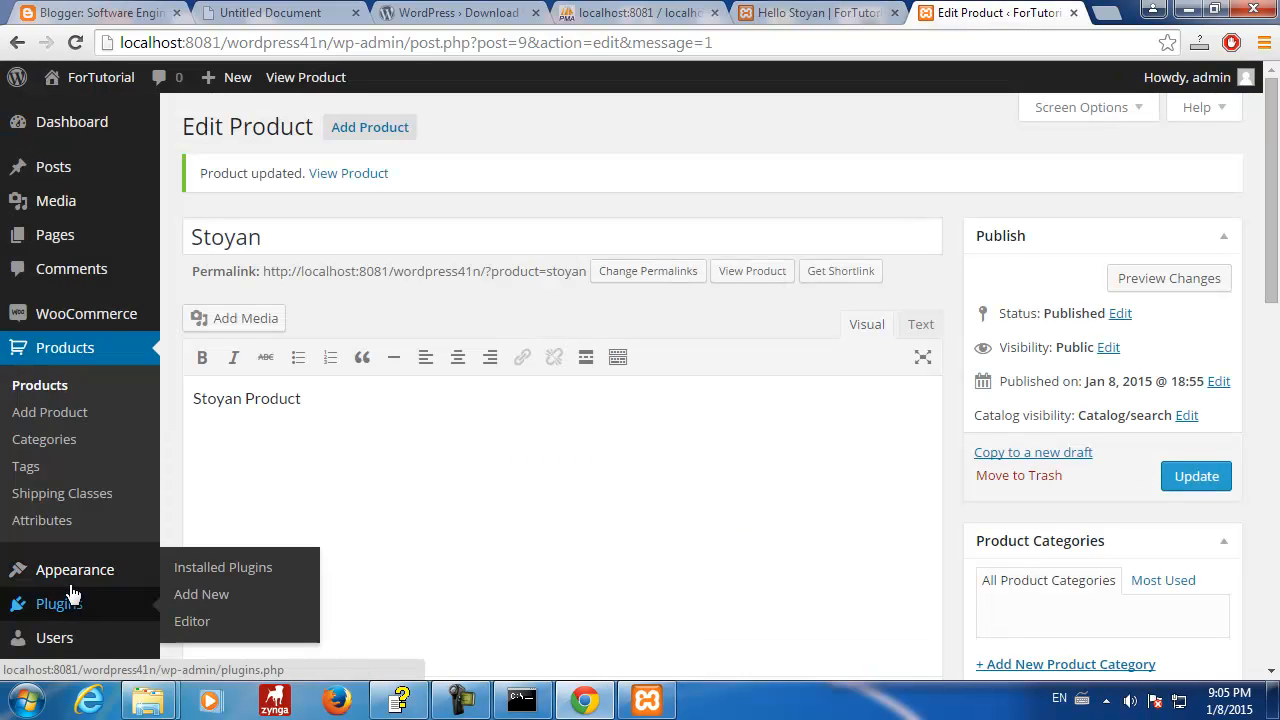
mouse_move(102, 580)
left_click(210, 538)
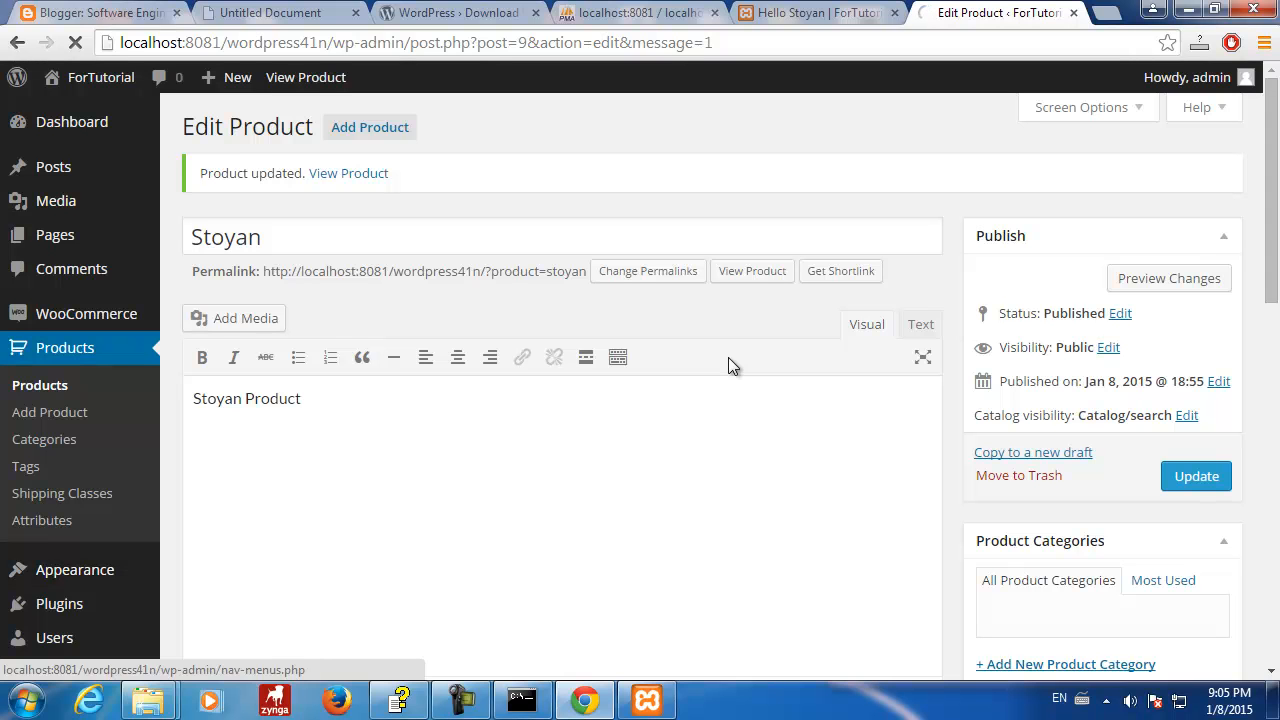
- Begin naming the new menu 'stoyan' in the Menu Name field, with 'st' typed so far
left_click(800, 14)
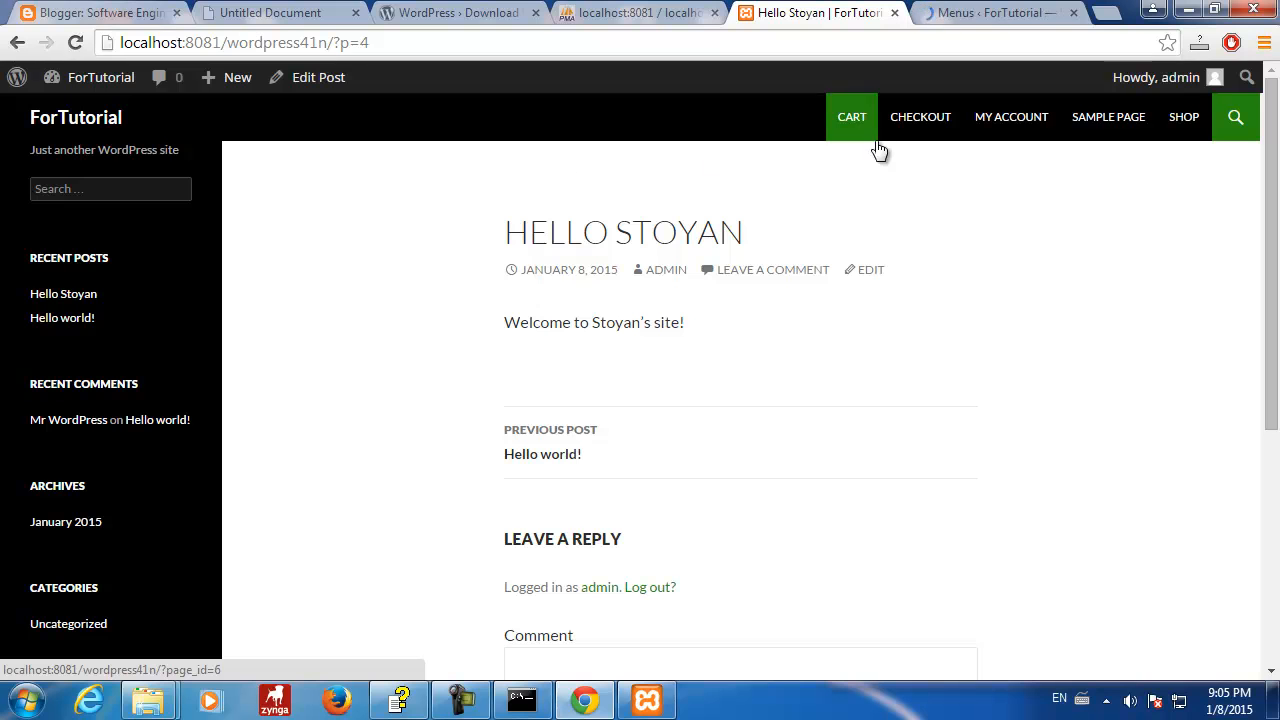
left_click(993, 14)
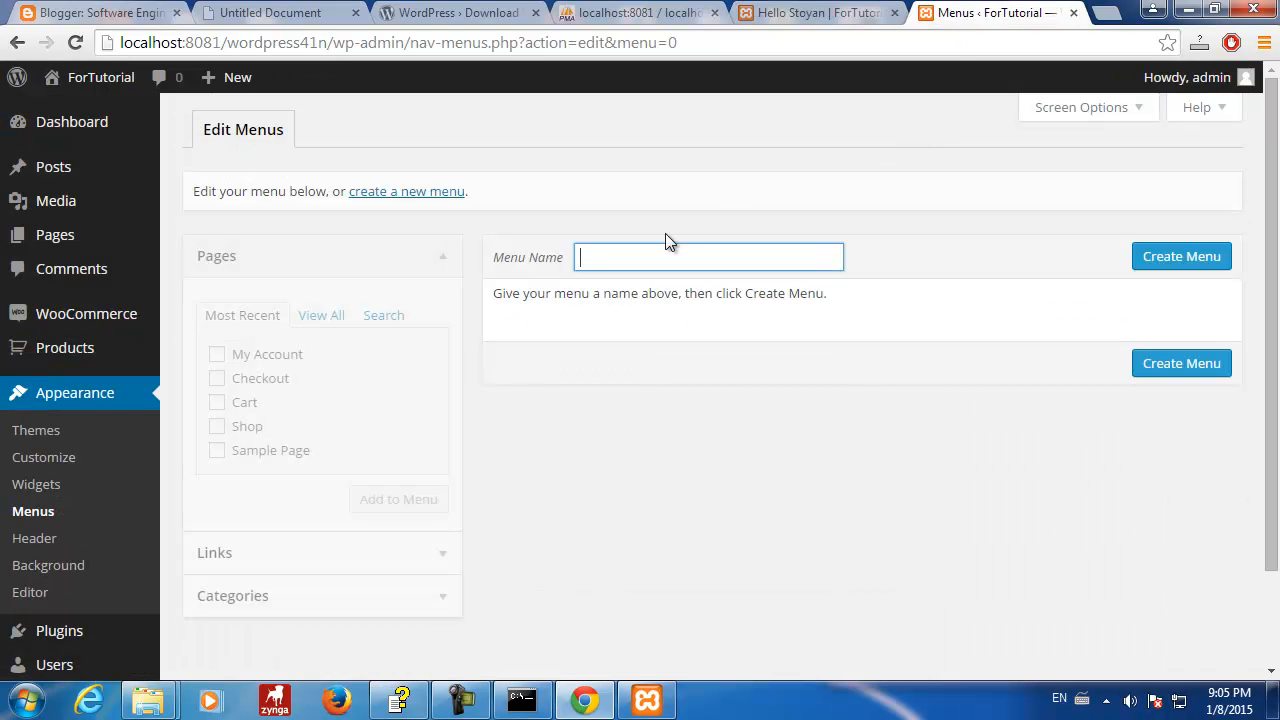
left_click(630, 256)
type("stoyan")
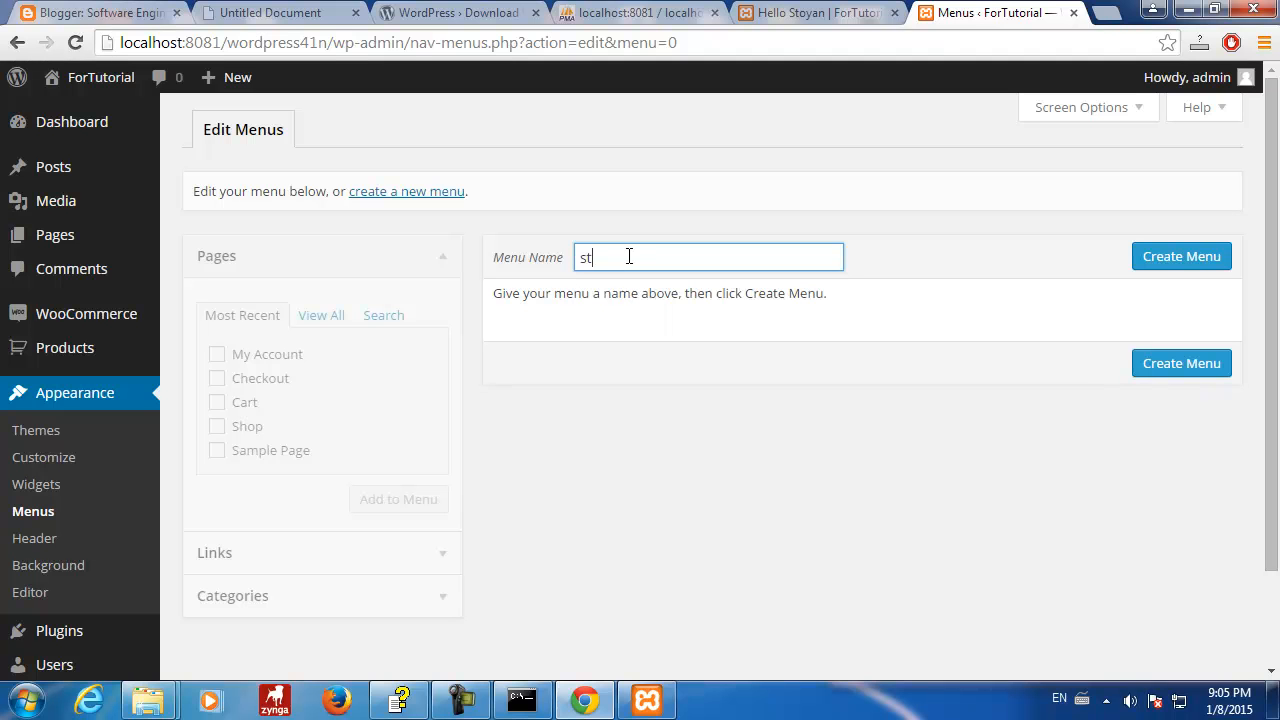
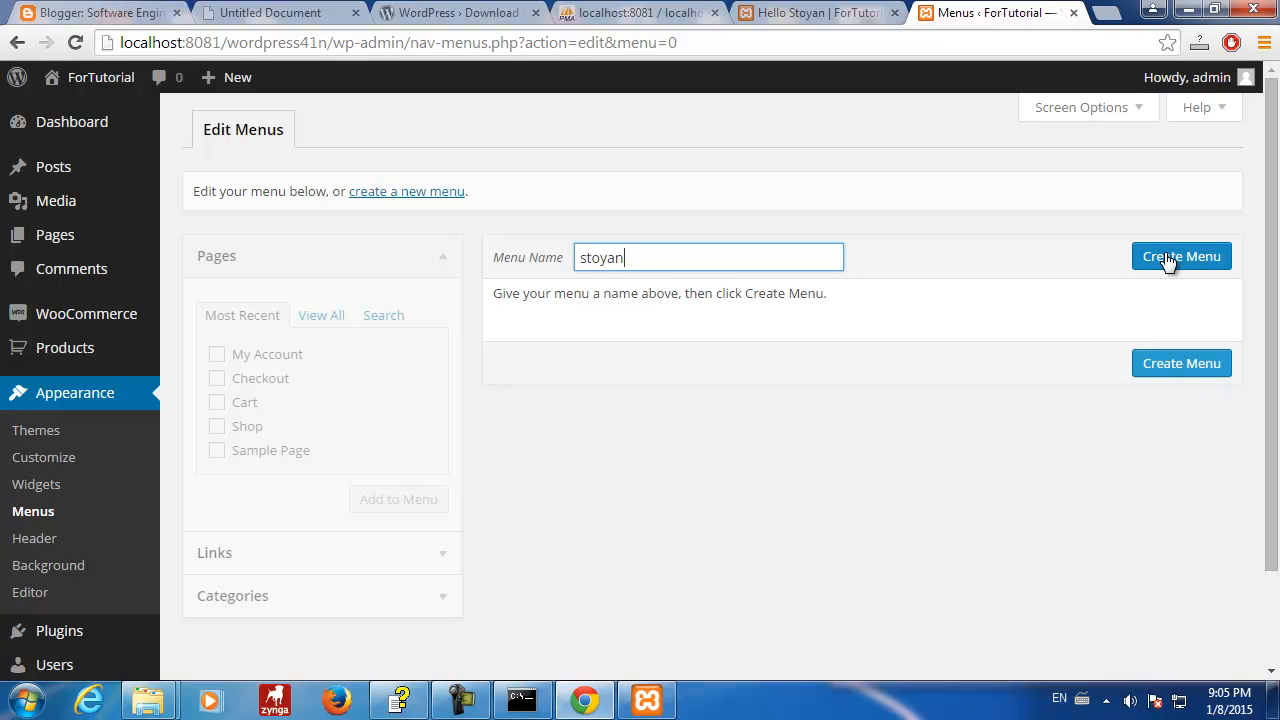
- Create the 'stoyan' menu with auto-added top-level pages in the Top primary menu location, and save it
left_click(1168, 259)
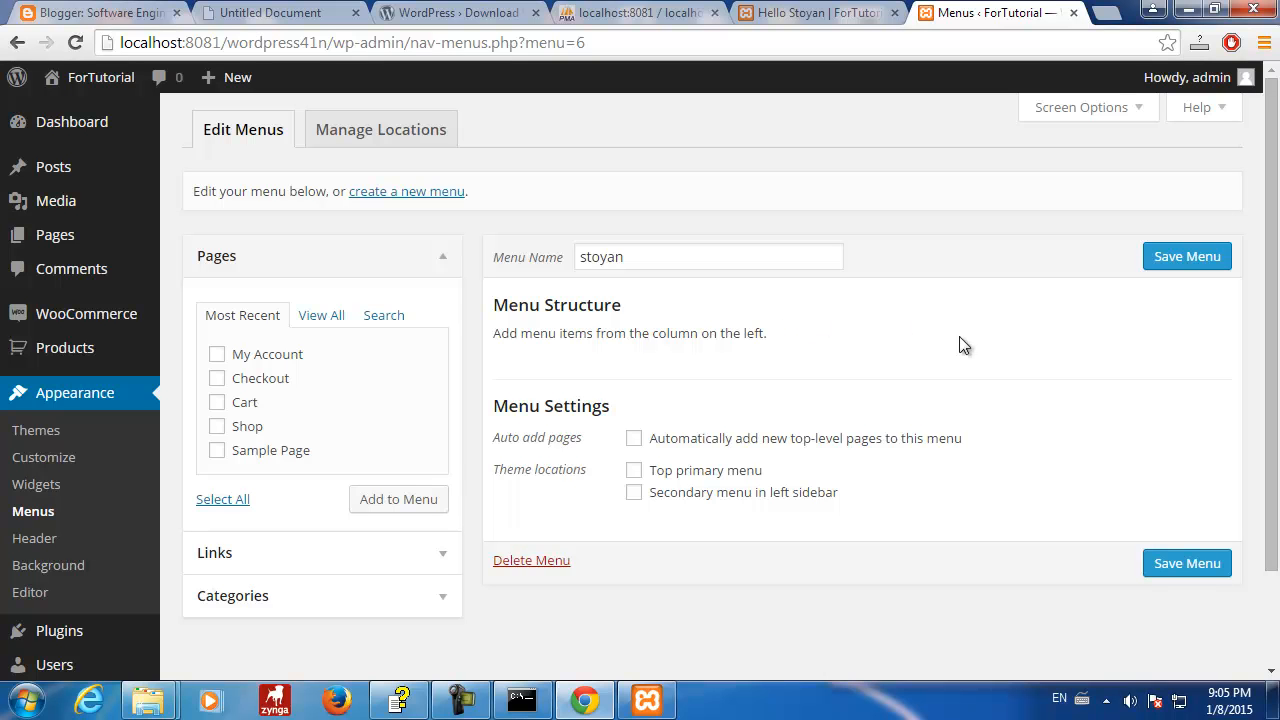
scroll(642, 294, "down", 2)
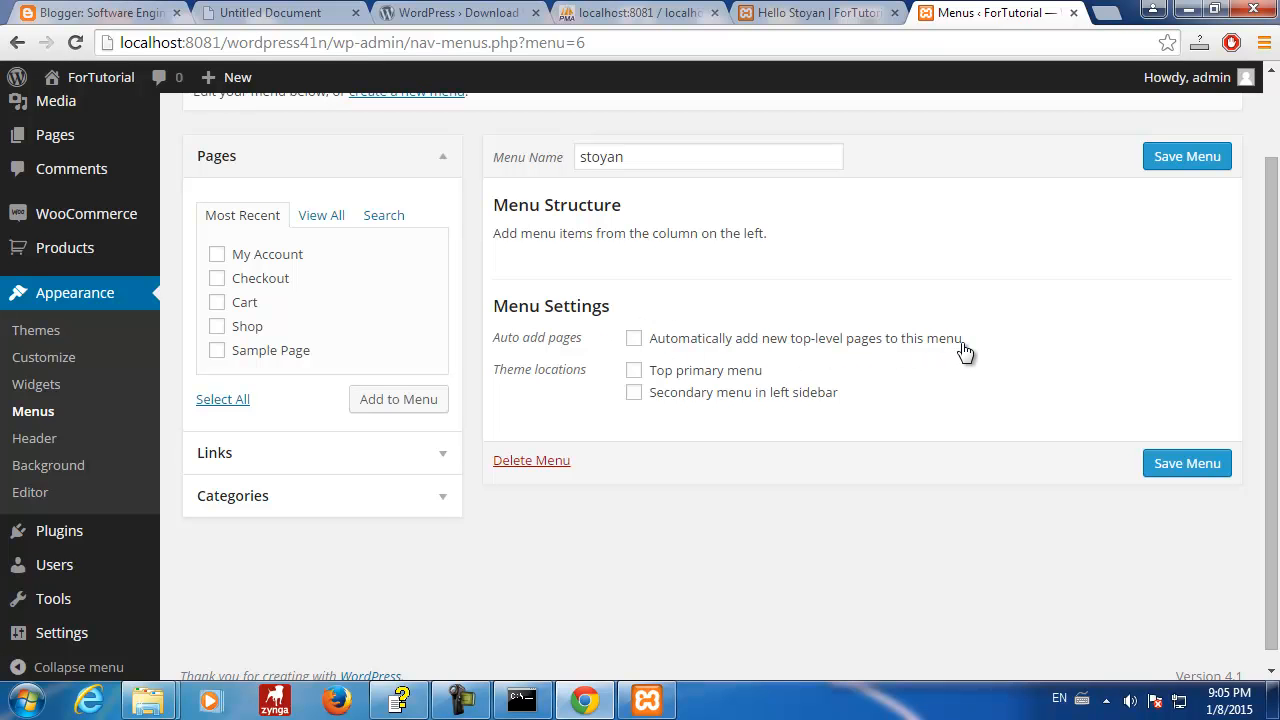
left_click(637, 340)
left_click(634, 371)
left_click(1166, 472)
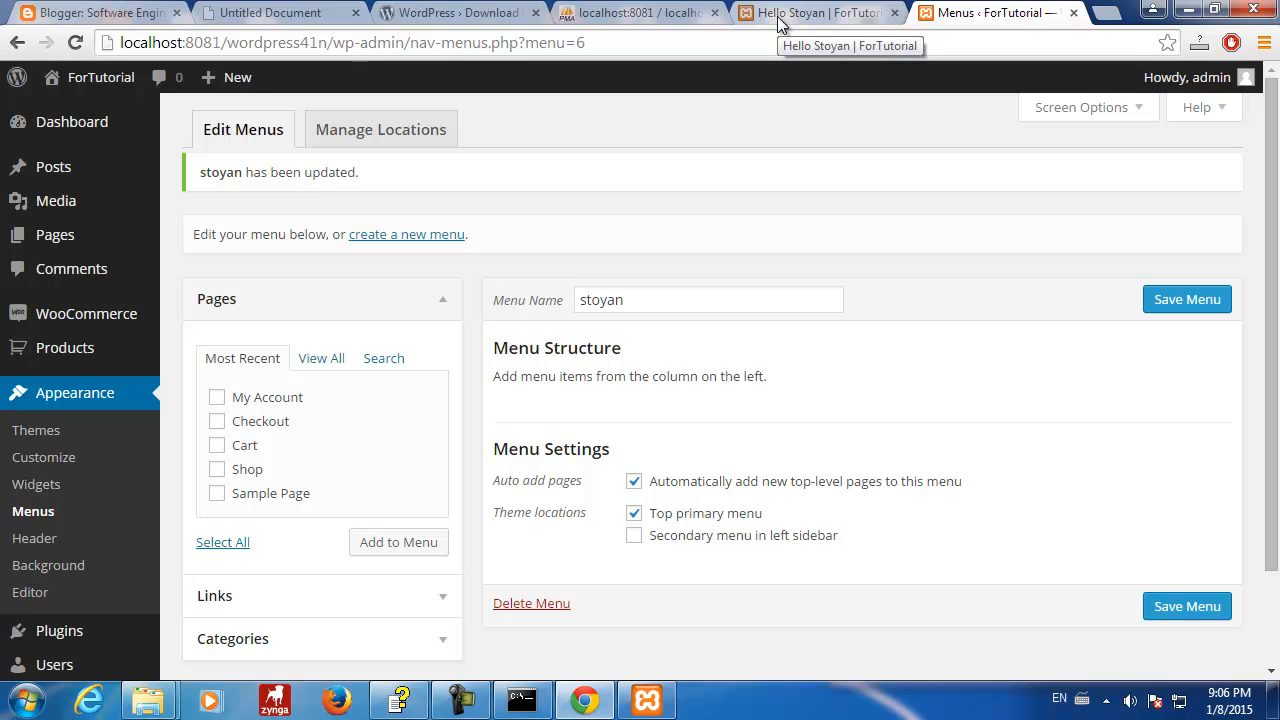
- Reload the site's front-end post page twice to check for menu changes
left_click(779, 22)
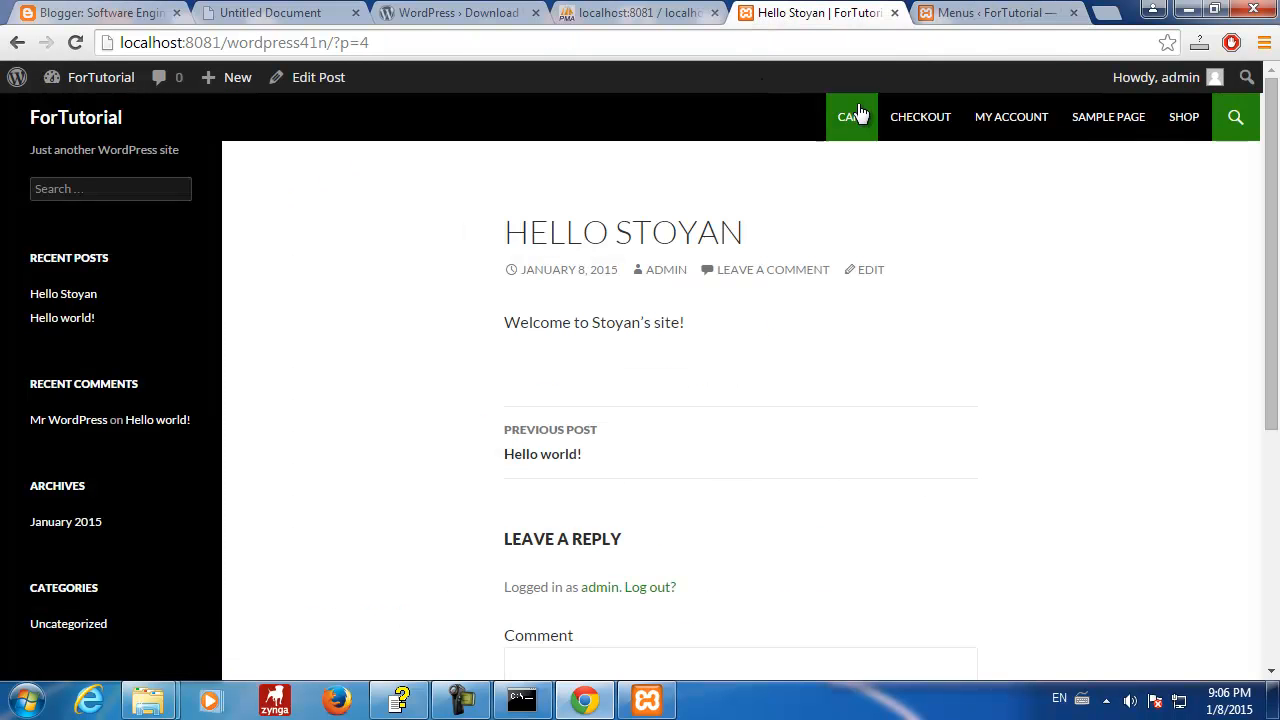
left_click(74, 43)
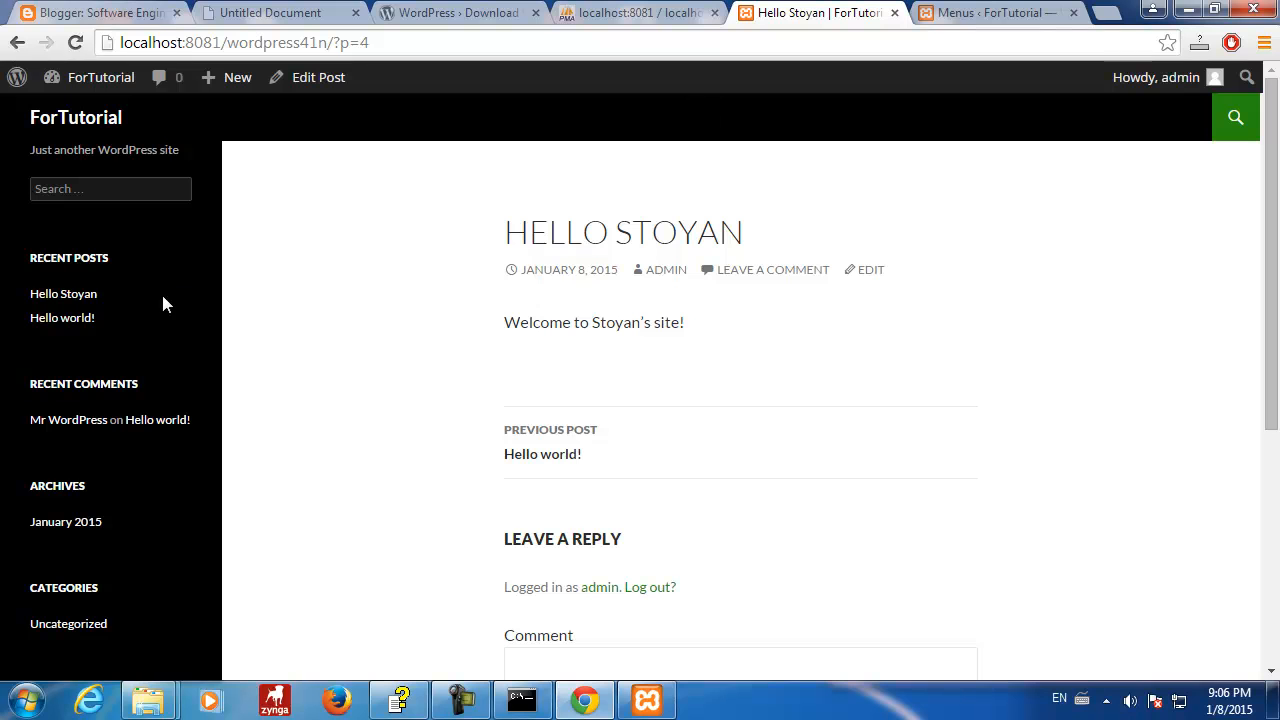
scroll(1050, 176, "down", 1)
scroll(1025, 221, "down", 3)
scroll(1025, 221, "up", 5)
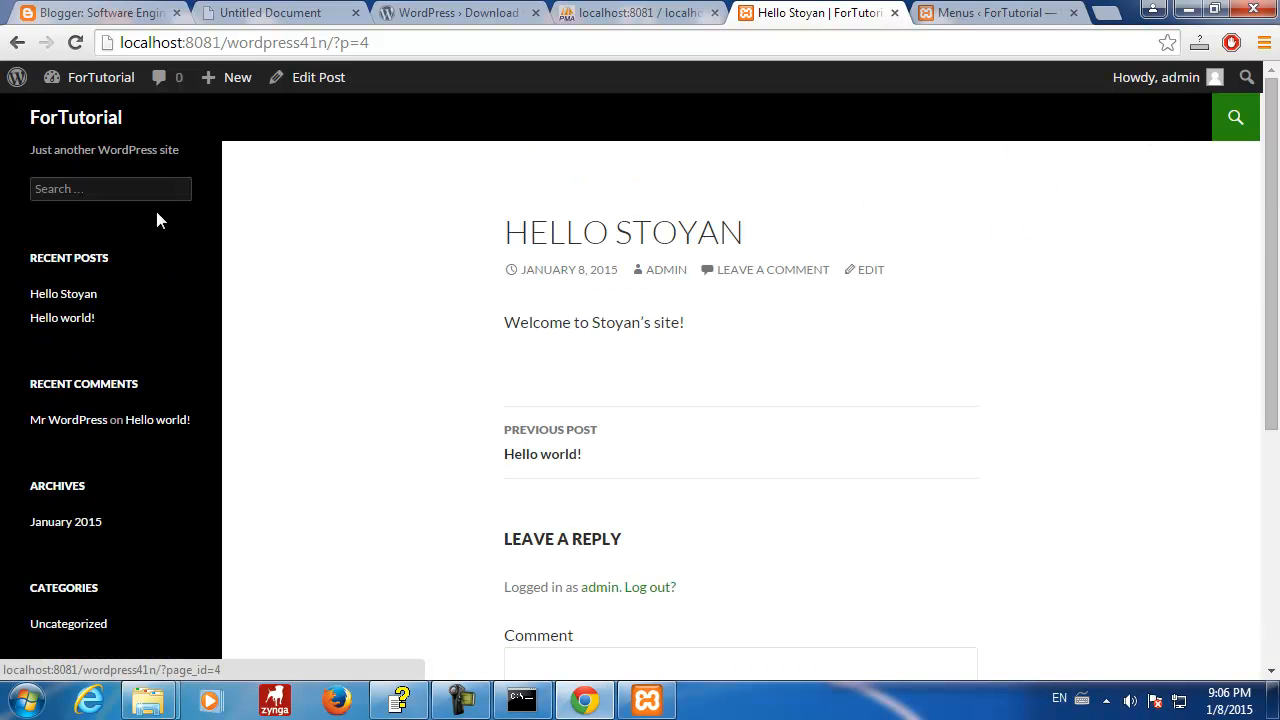
left_click(75, 42)
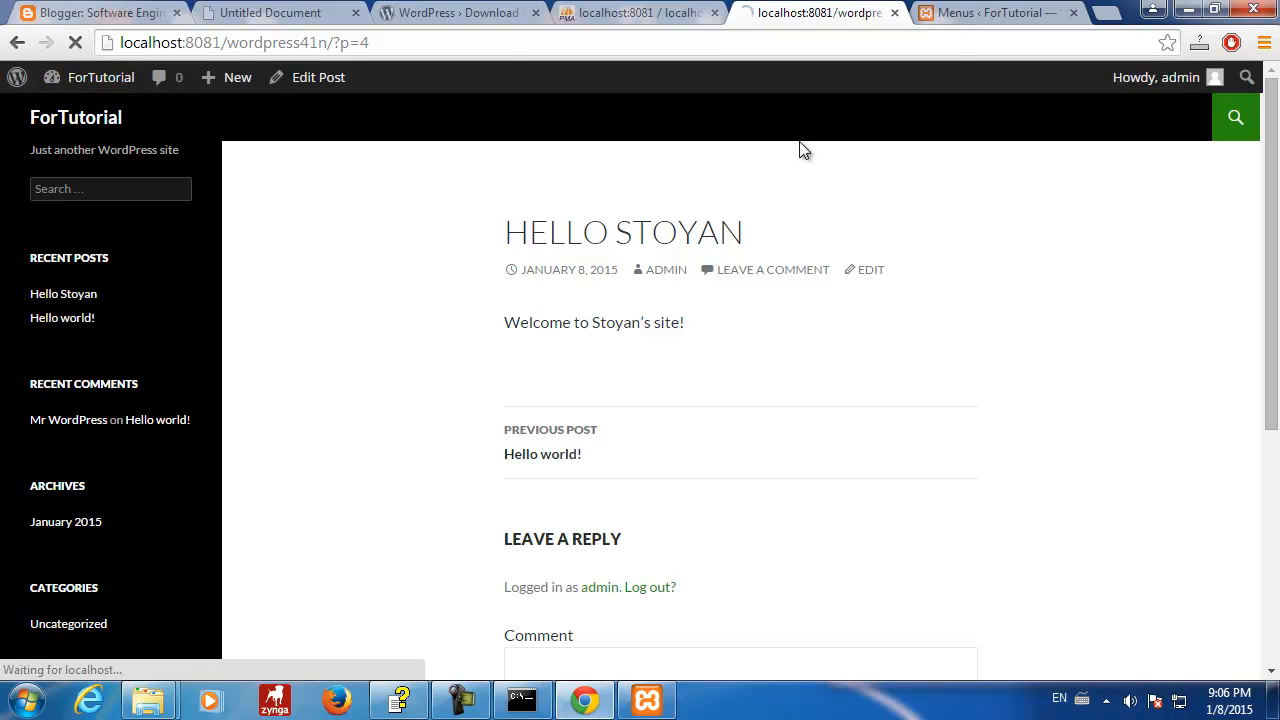
- Tick My Account, Checkout, Cart, Shop and Sample Page for the menu, then view wp_posts
left_click(966, 17)
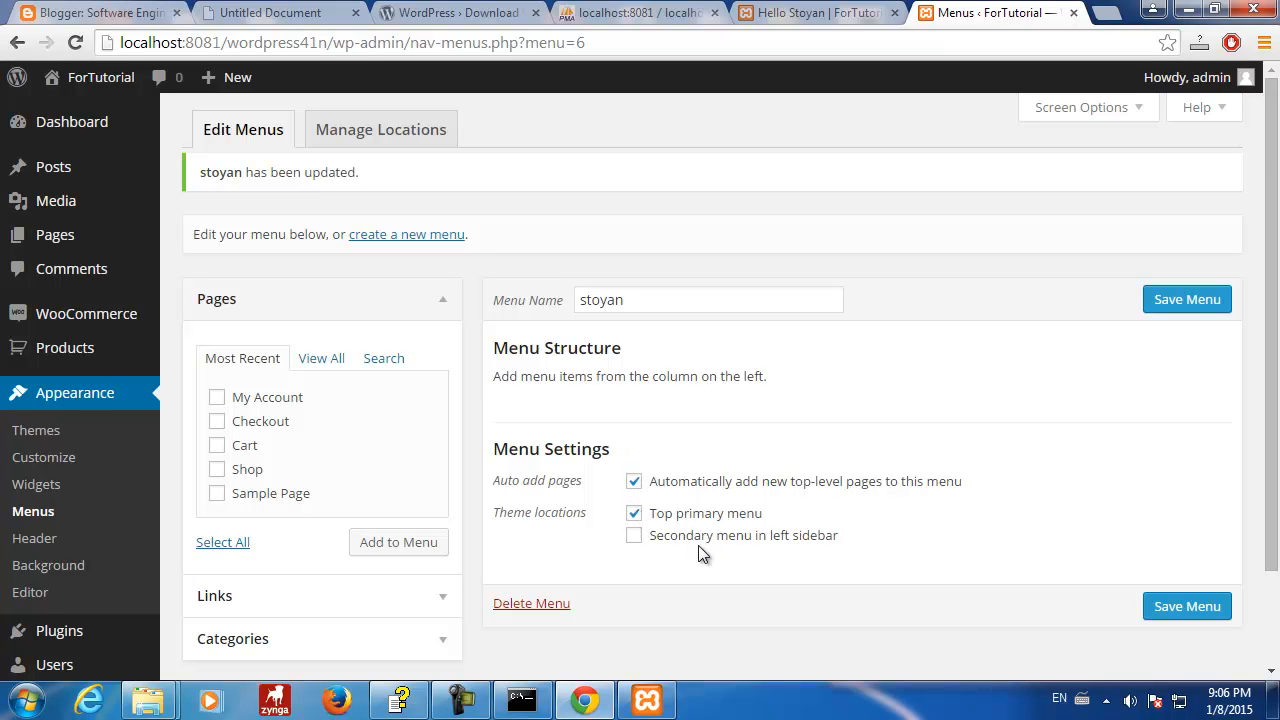
scroll(698, 545, "down", 2)
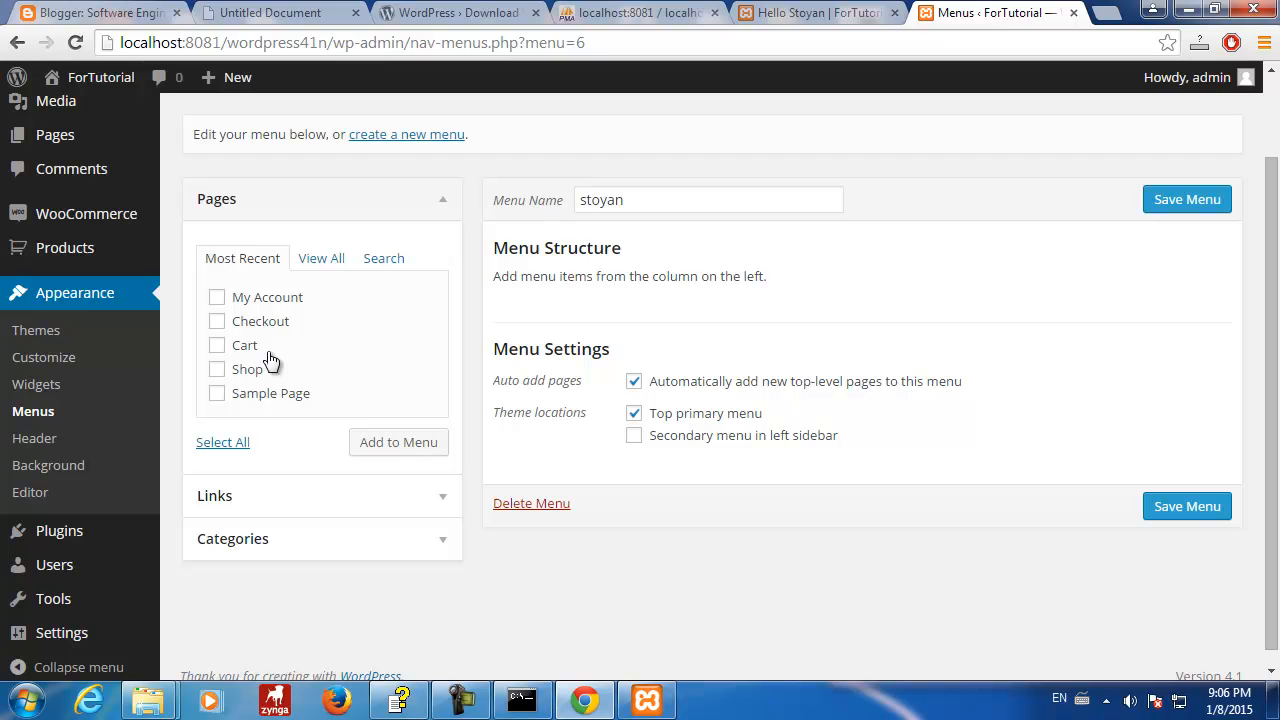
left_click(217, 297)
left_click(217, 321)
left_click(217, 345)
left_click(217, 369)
left_click(217, 393)
left_click(688, 21)
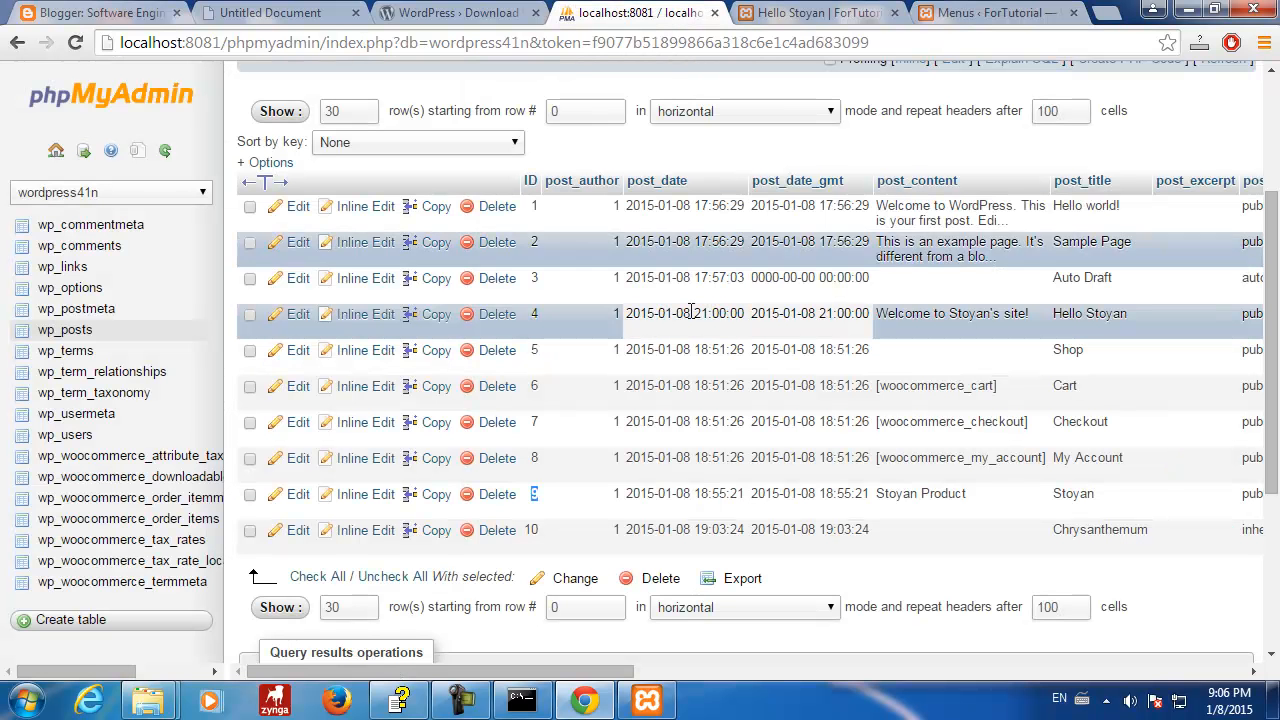
- Reload the wp_posts rows, still ten posts, and go back to the stoyan menu editor
left_click(78, 331)
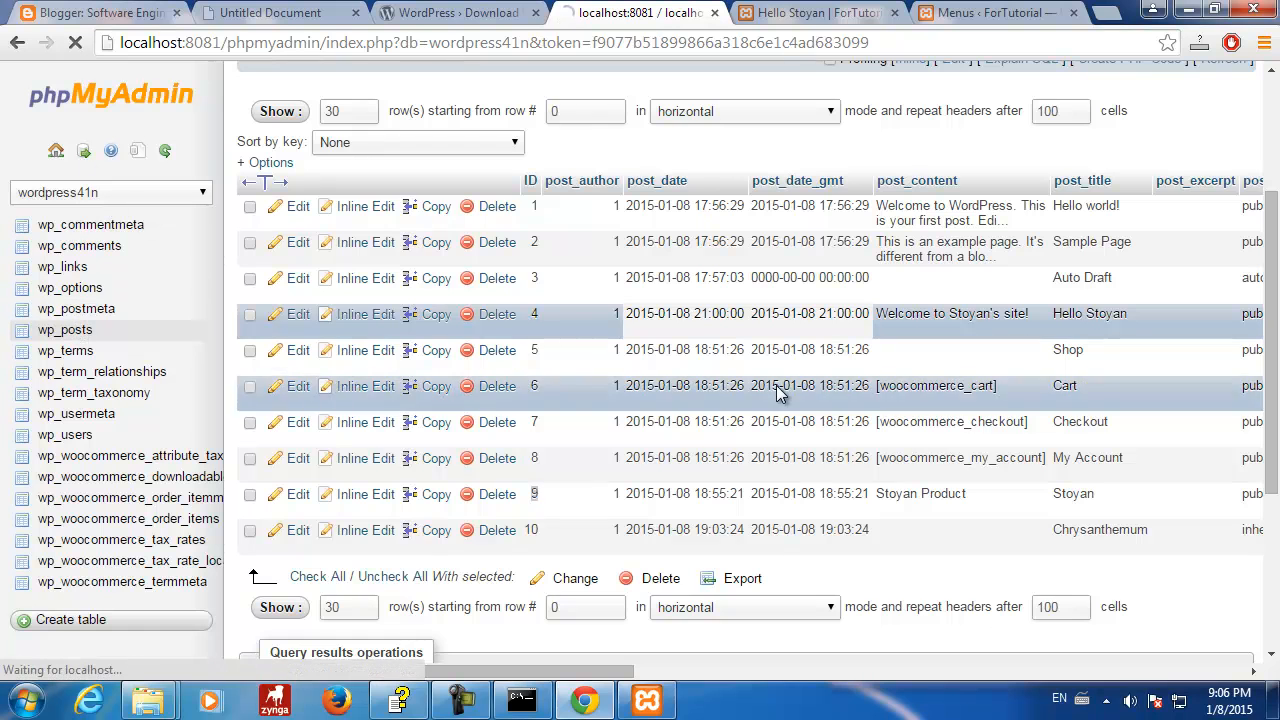
scroll(781, 393, "down", 5)
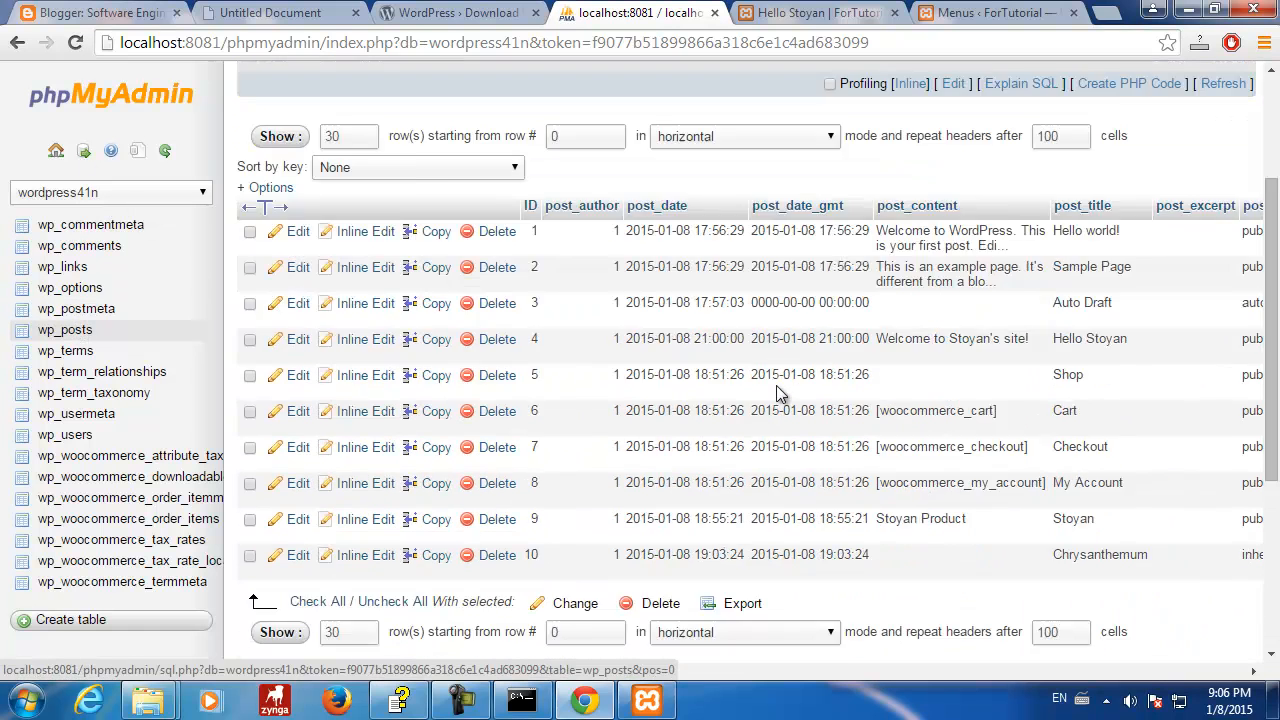
scroll(776, 394, "up", 3)
scroll(776, 394, "down", 2)
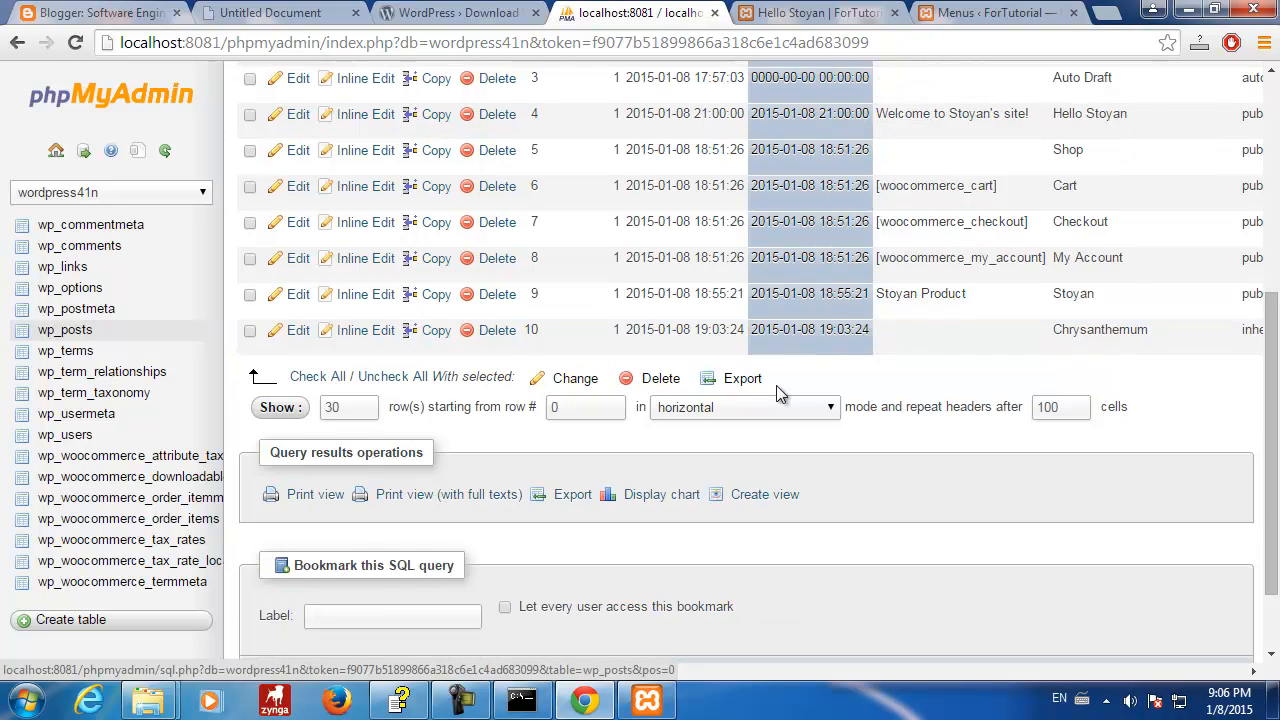
scroll(776, 394, "down", 1)
scroll(776, 394, "up", 5)
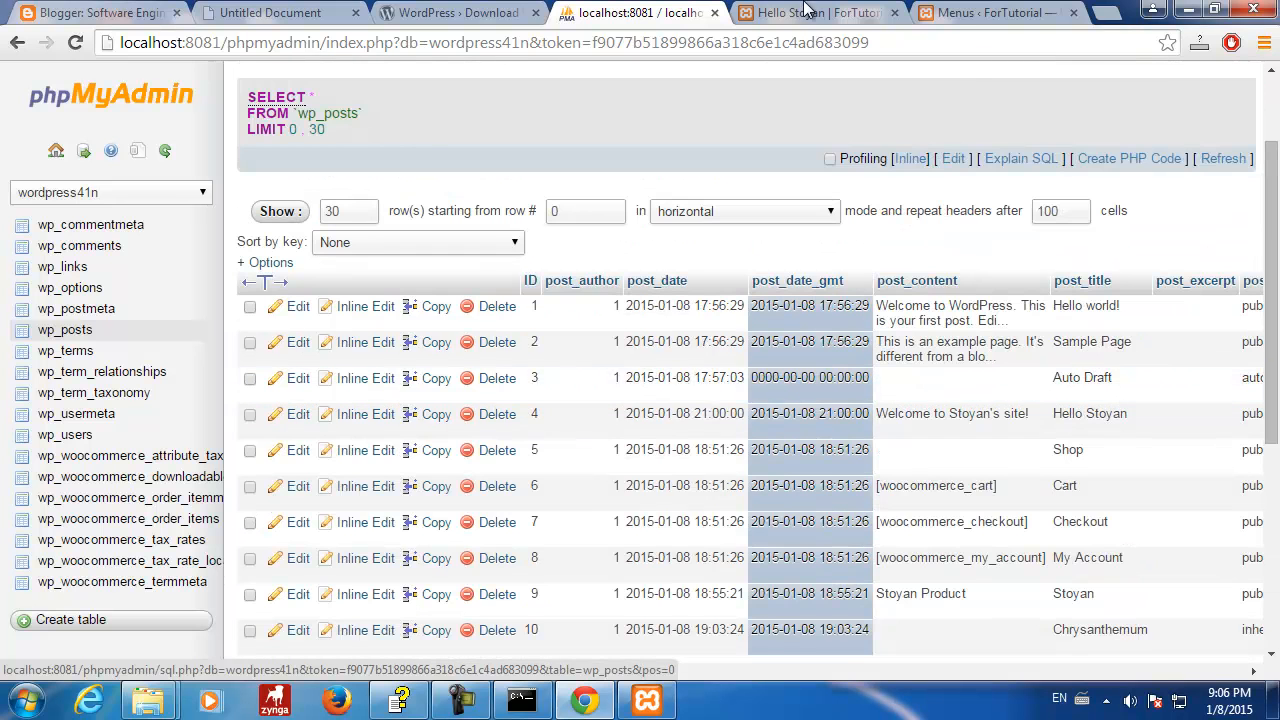
left_click(960, 12)
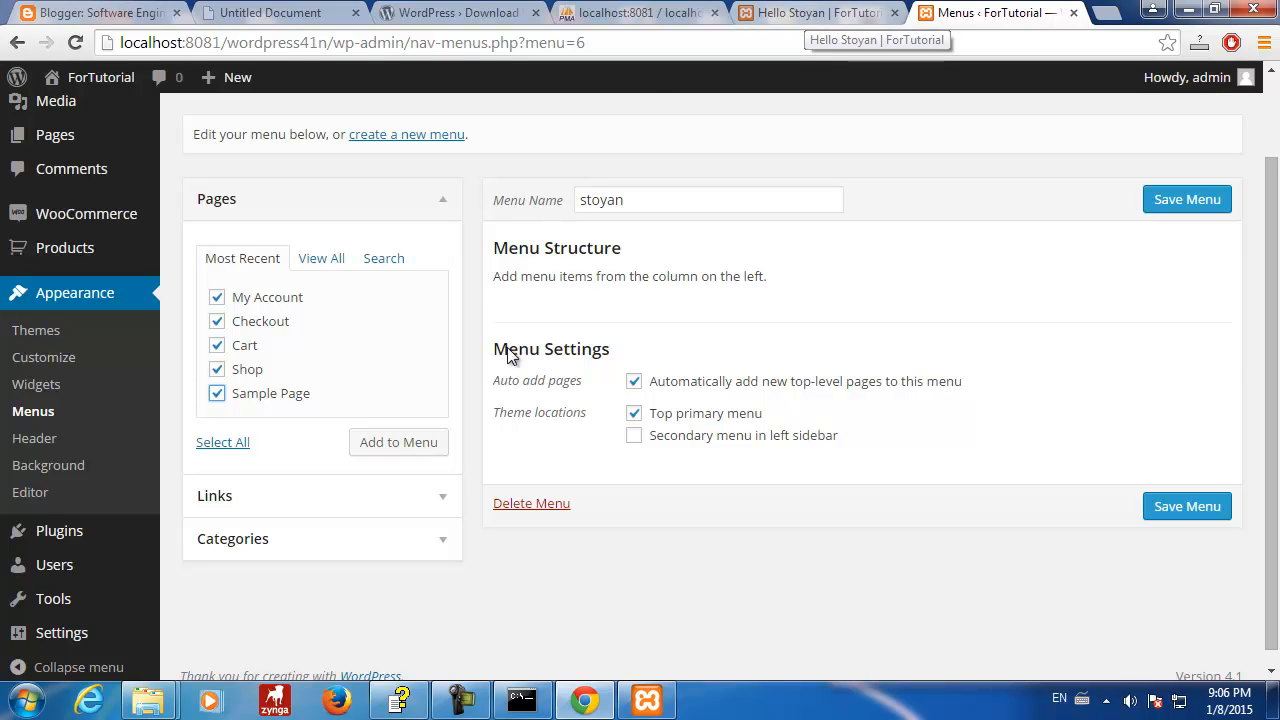
- Add the five ticked pages to the stoyan menu structure and save the menu
left_click(424, 447)
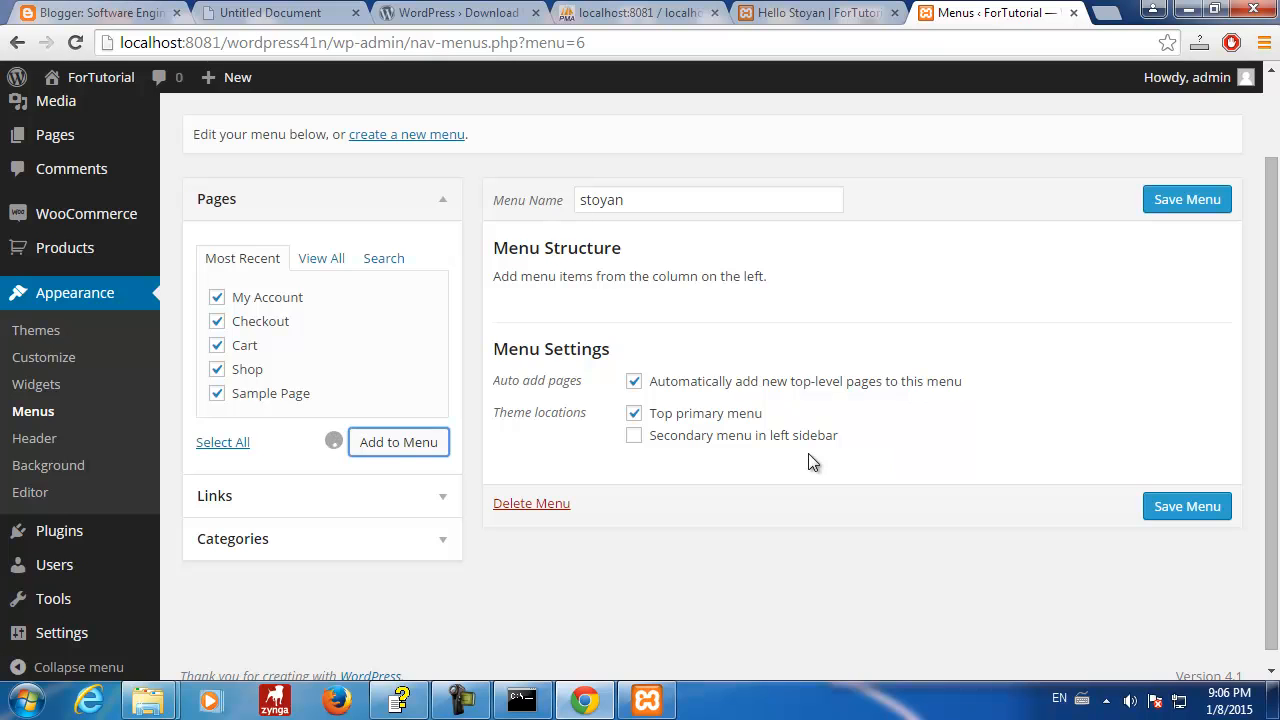
scroll(1030, 420, "down", 3)
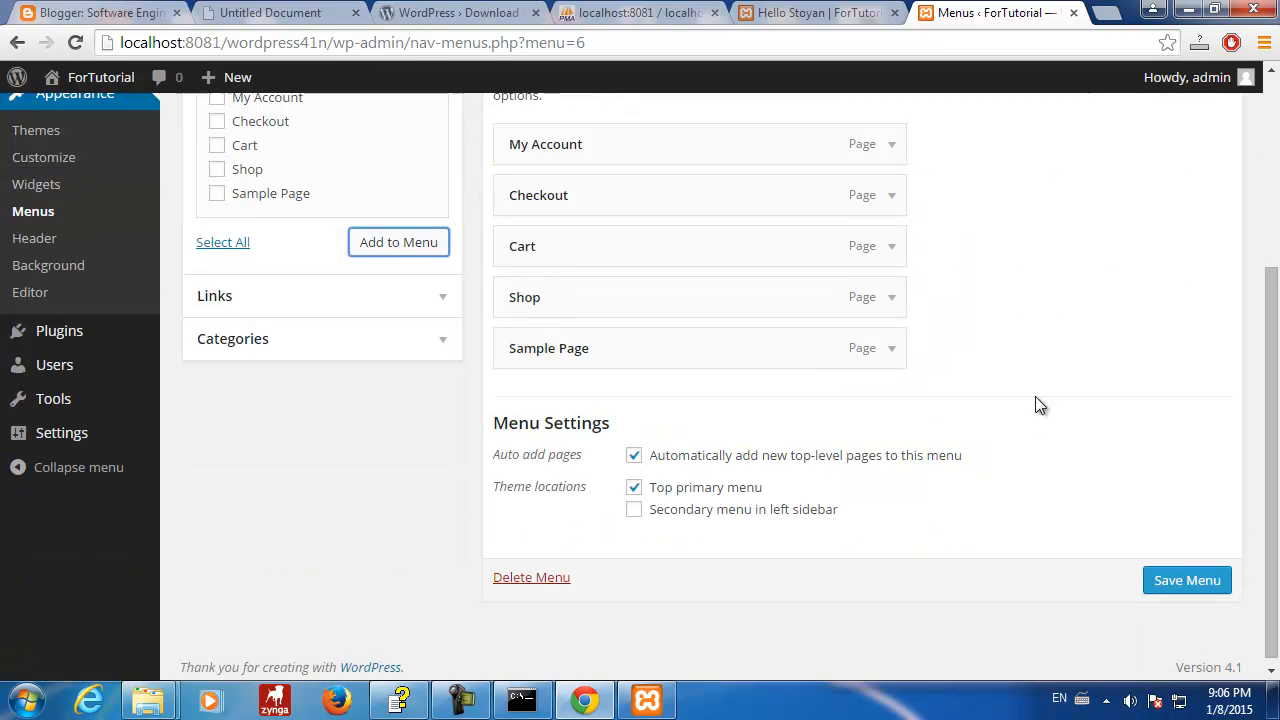
left_click(1186, 572)
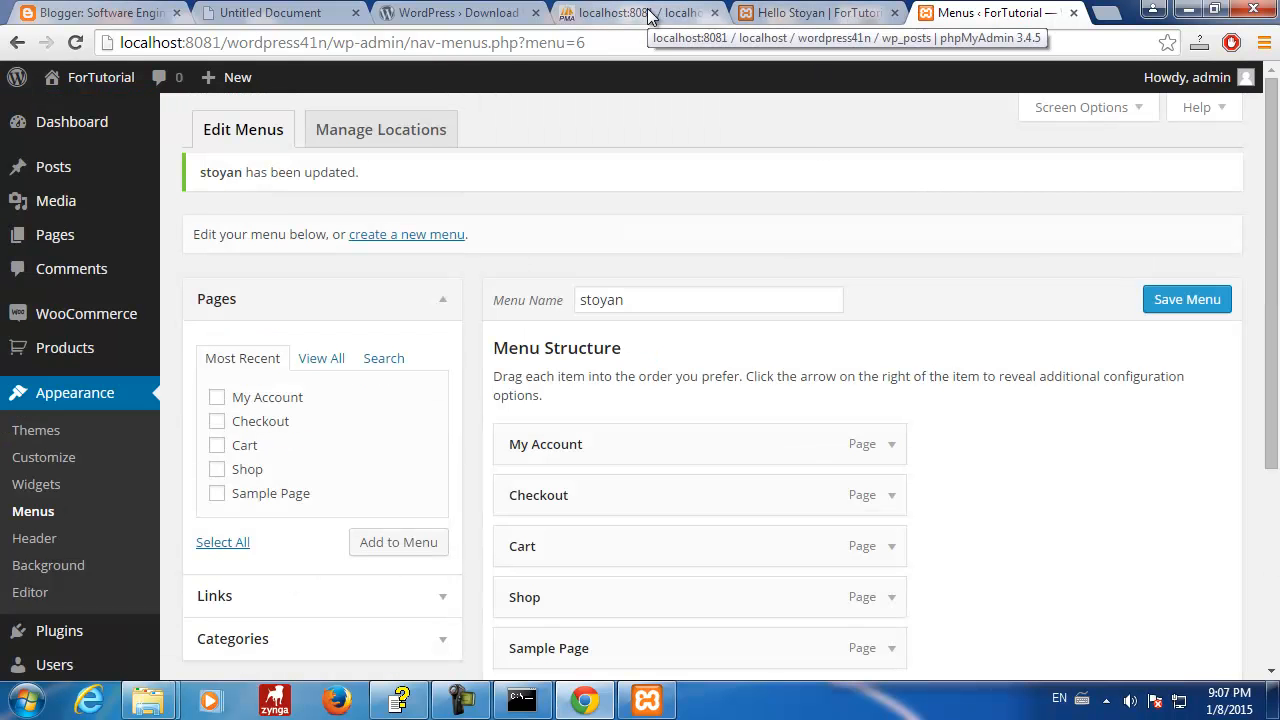
- Reload wp_posts to find five new nav_menu_item rows, then refresh the Hello Stoyan post
left_click(648, 14)
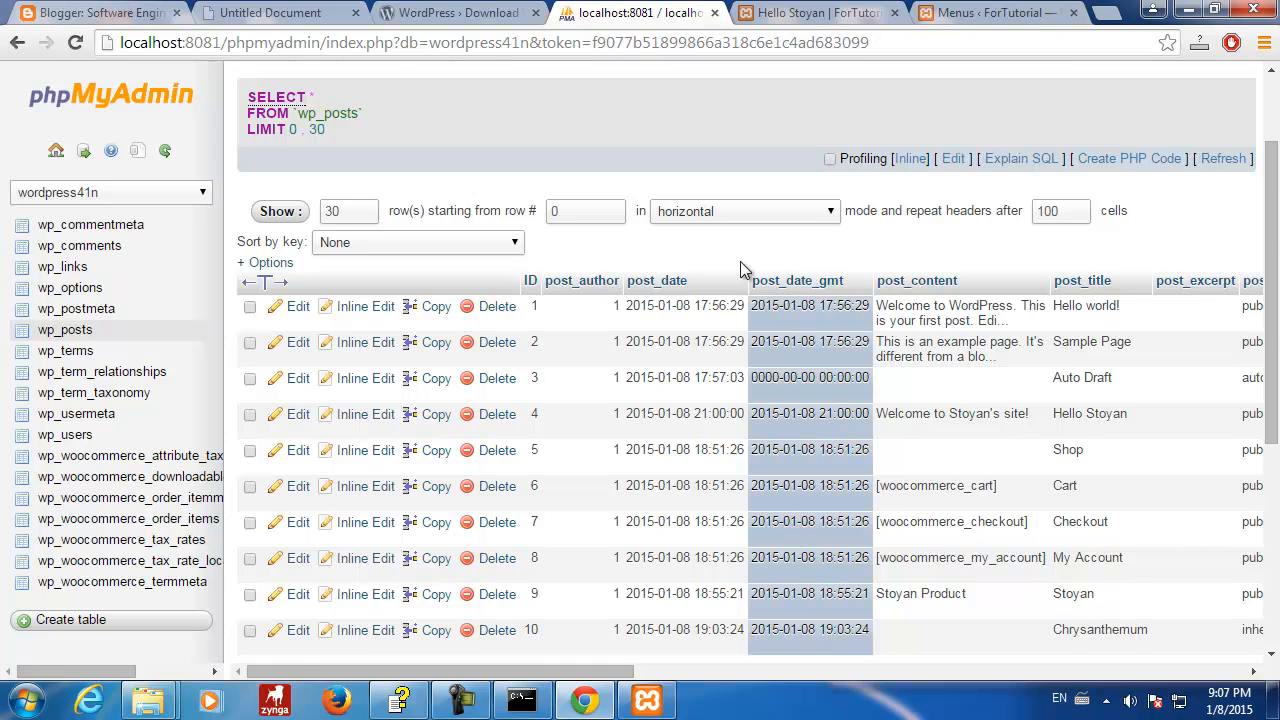
scroll(760, 352, "down", 4)
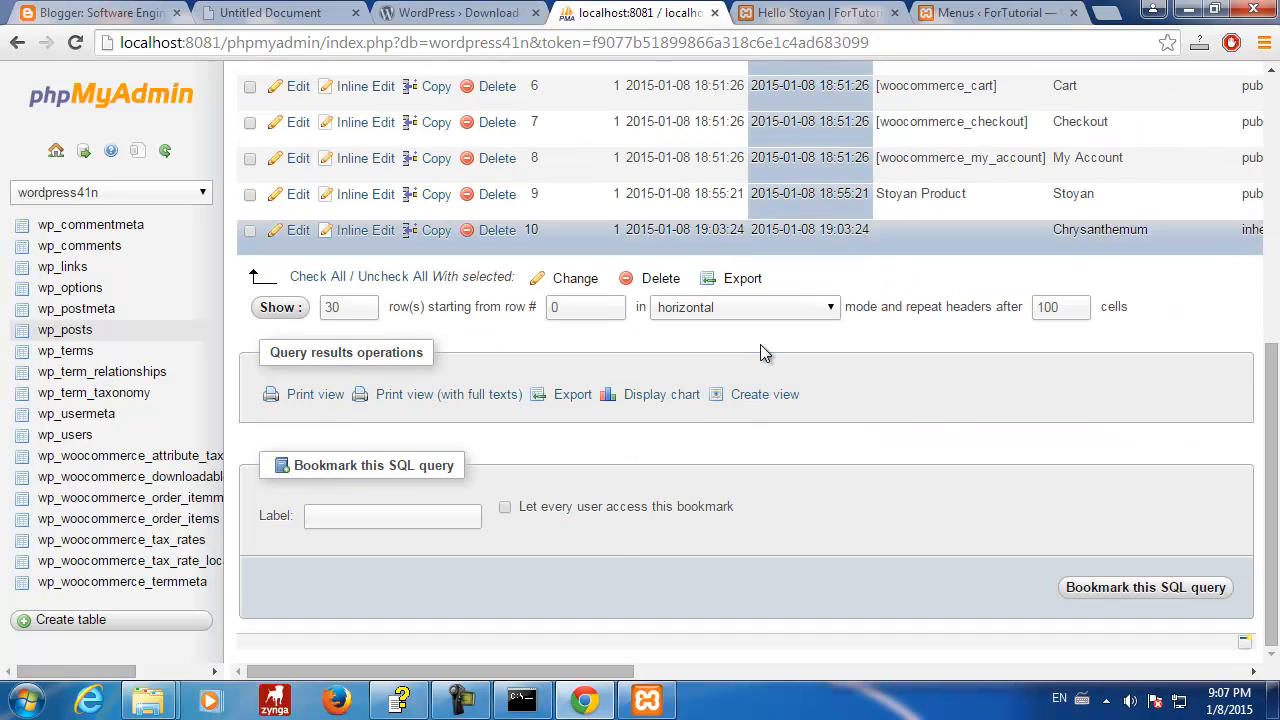
left_click(75, 42)
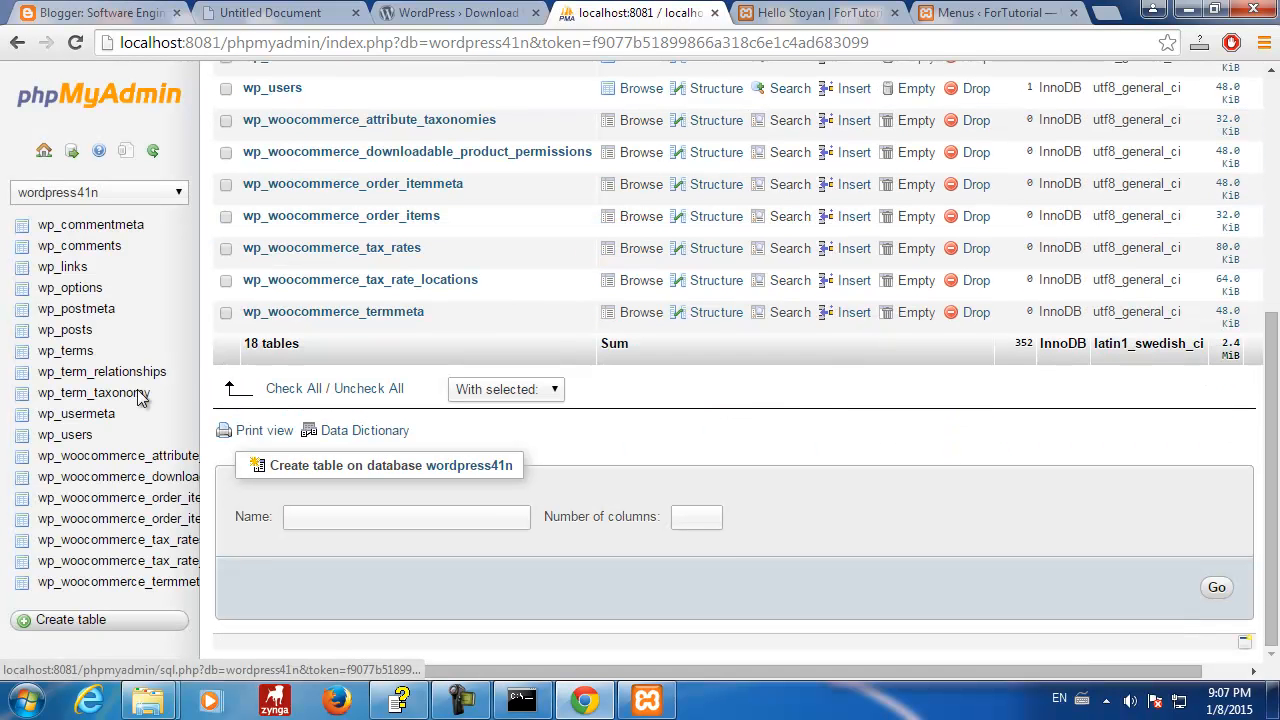
left_click(65, 330)
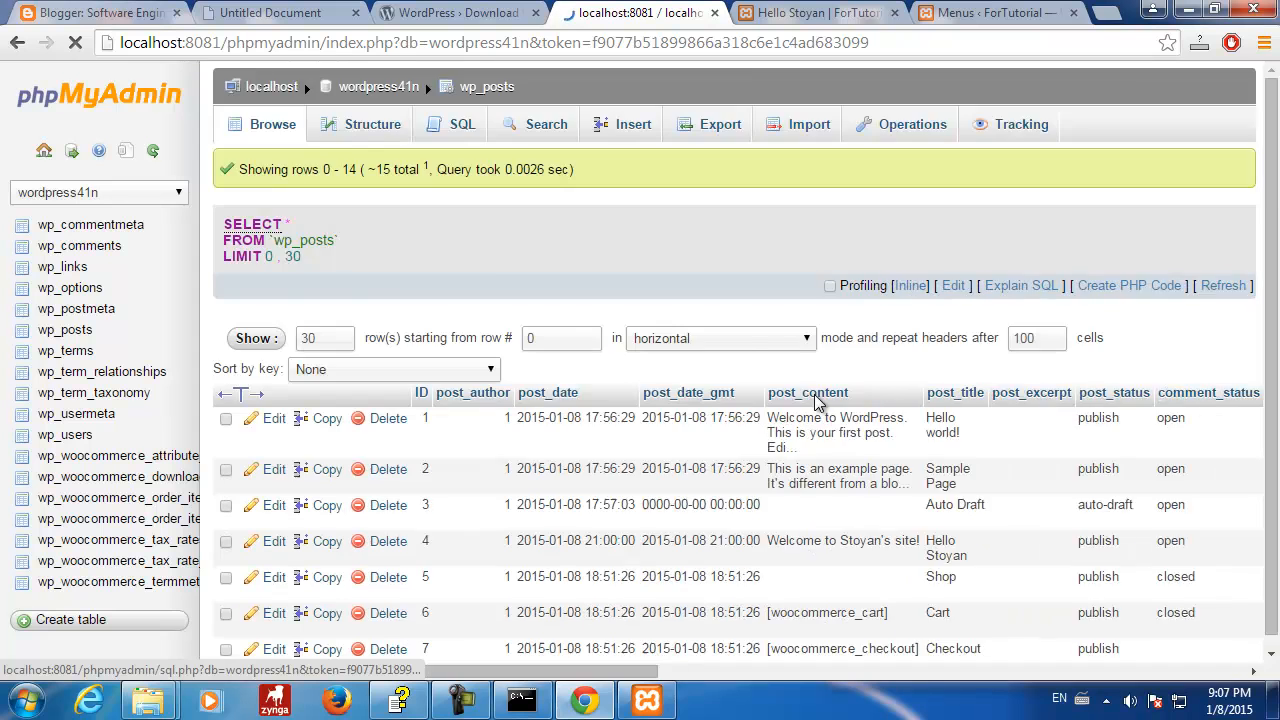
scroll(814, 403, "down", 2)
scroll(814, 403, "down", 4)
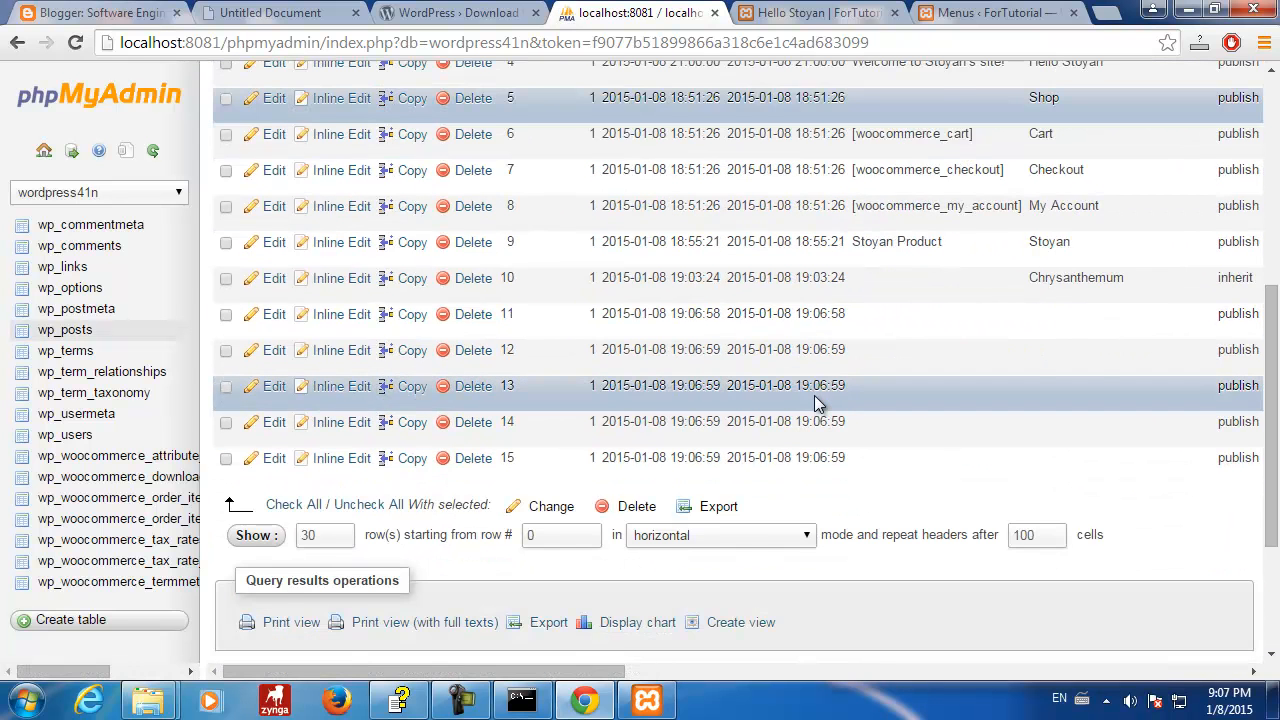
scroll(814, 403, "up", 1)
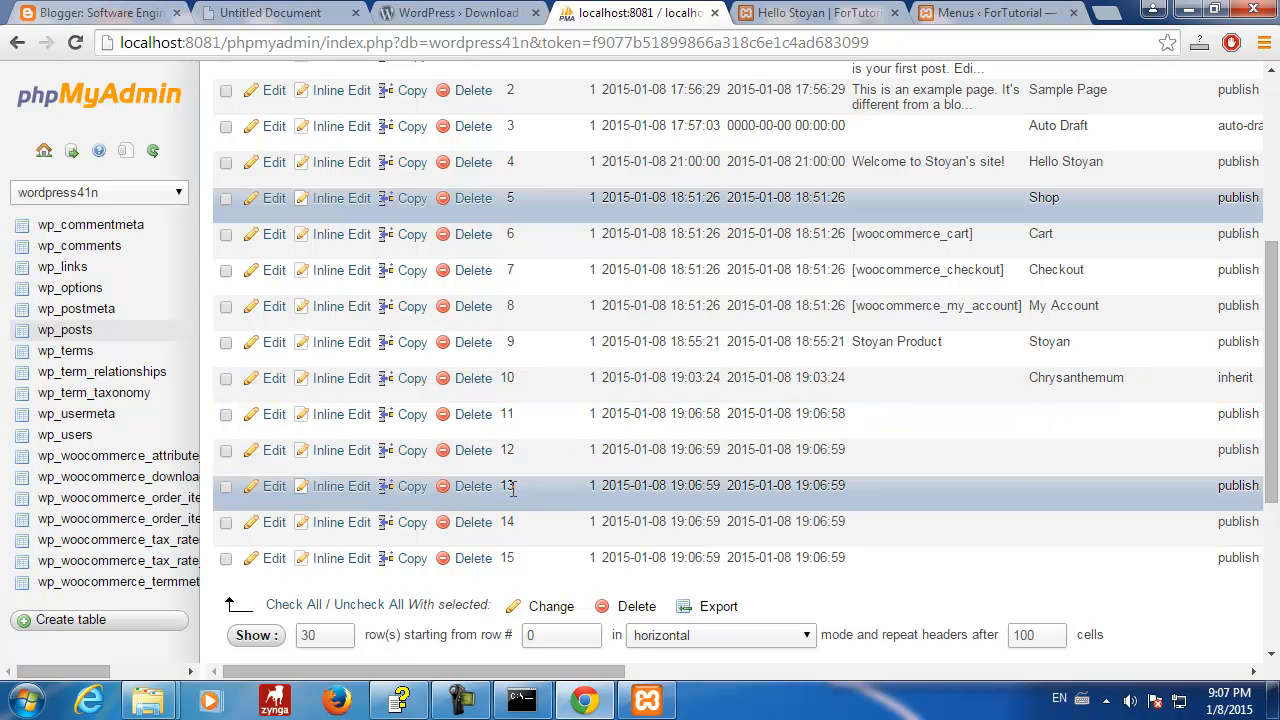
left_click_drag(535, 678, 1187, 680)
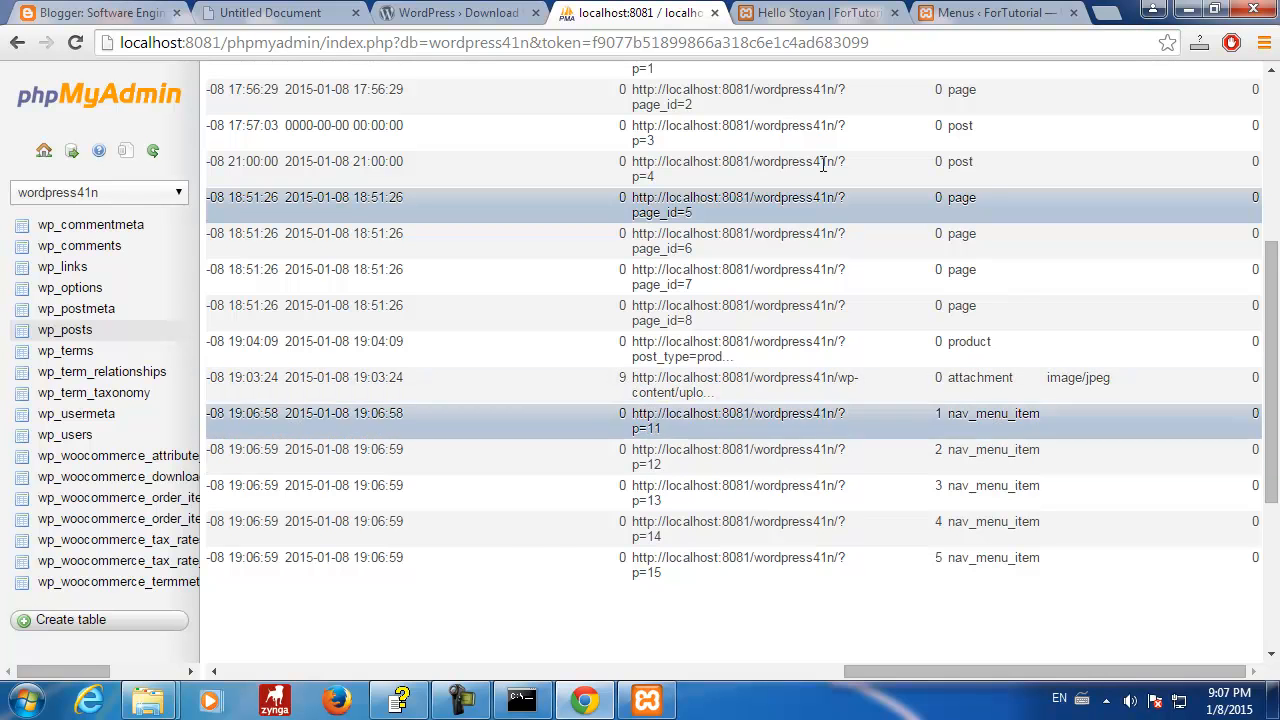
left_click(795, 12)
left_click(93, 66)
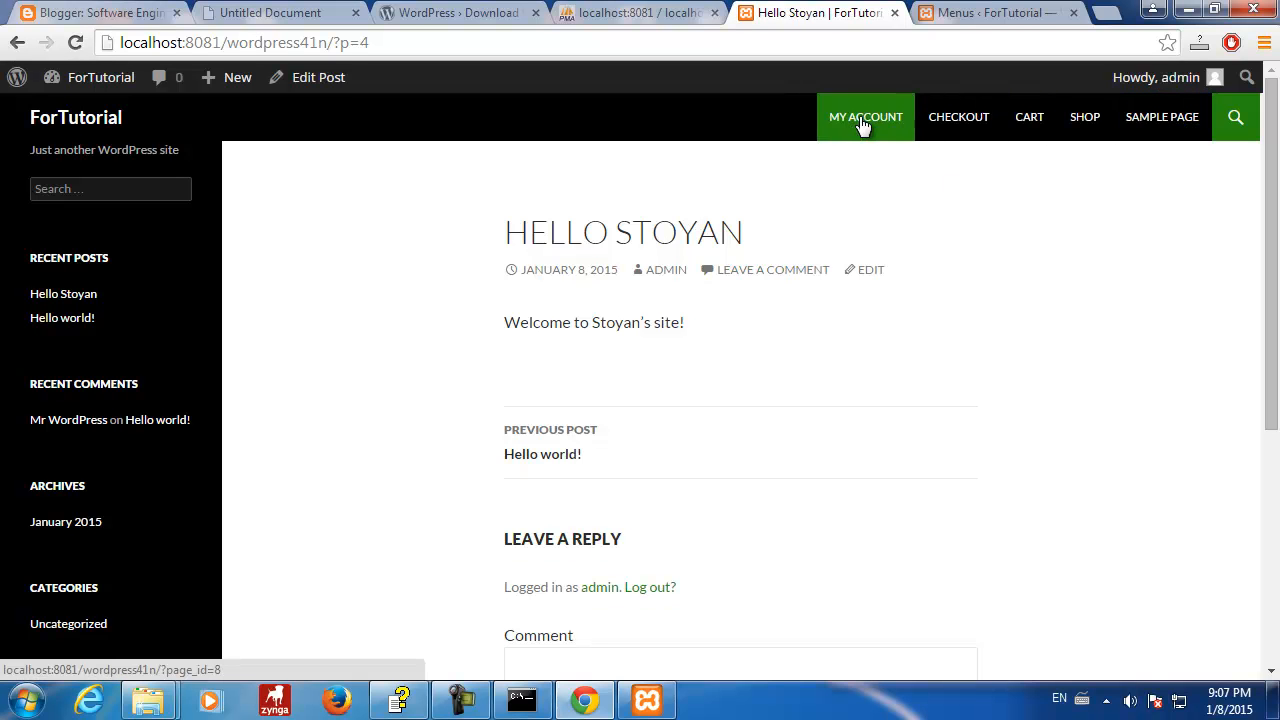
- Glance at the menu editor, then scroll the wp_posts columns to compare blank-titled rows 11–15
left_click(979, 21)
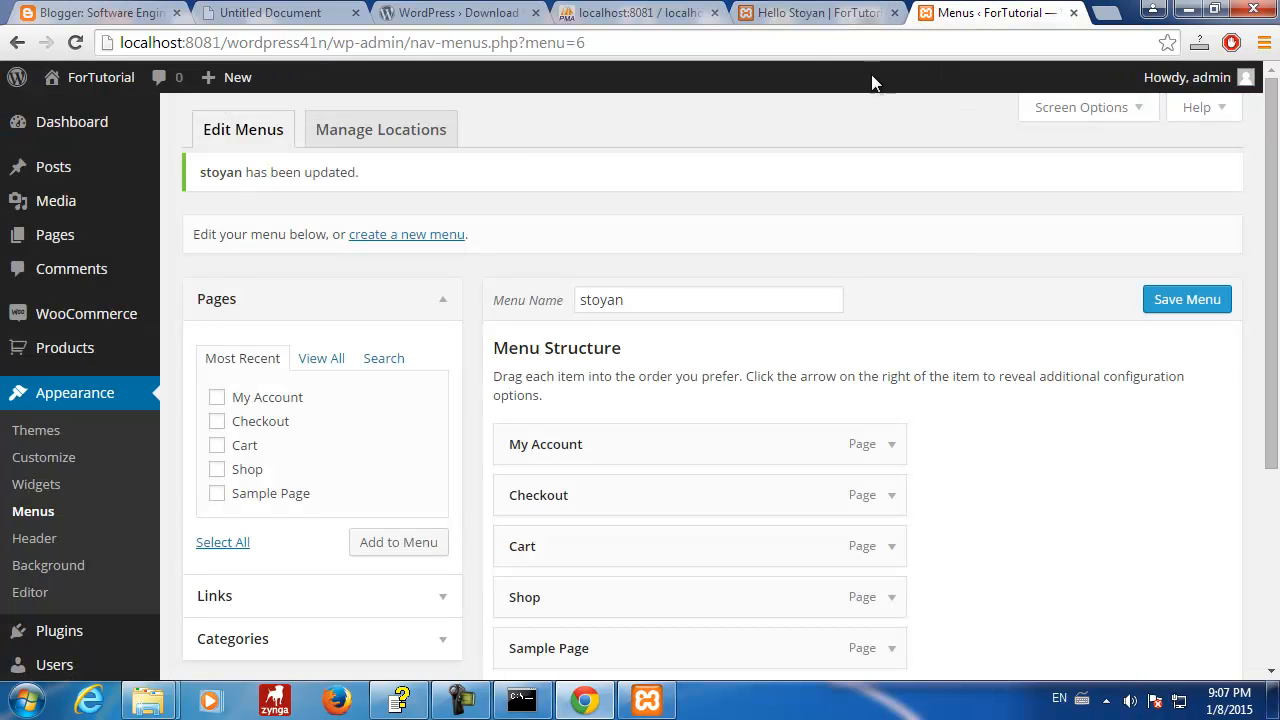
left_click(640, 13)
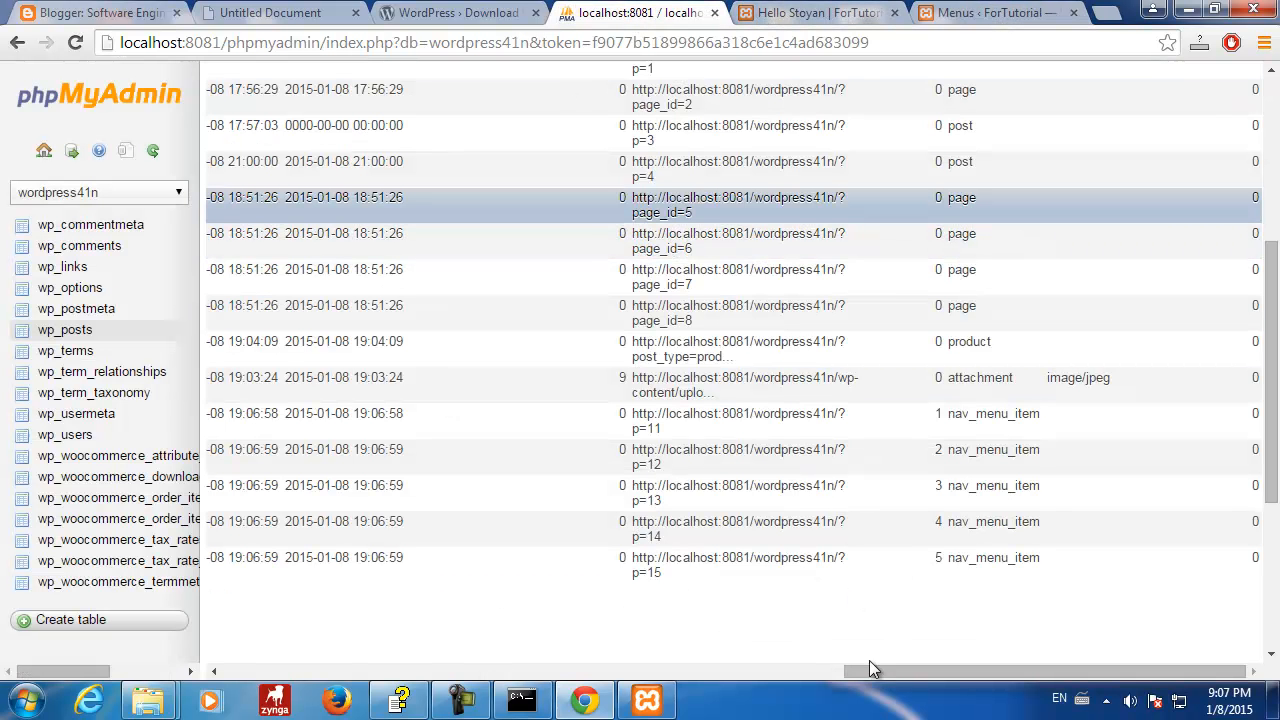
left_click_drag(882, 671, 1190, 680)
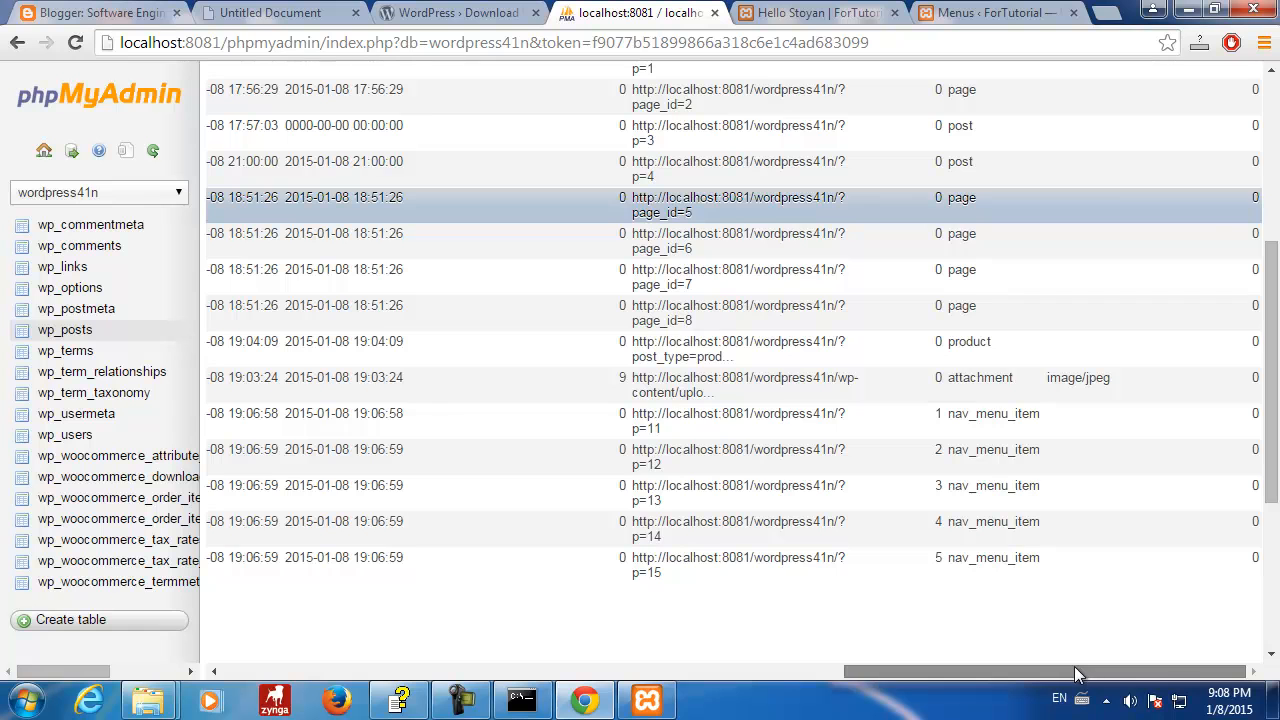
left_click_drag(1075, 672, 452, 674)
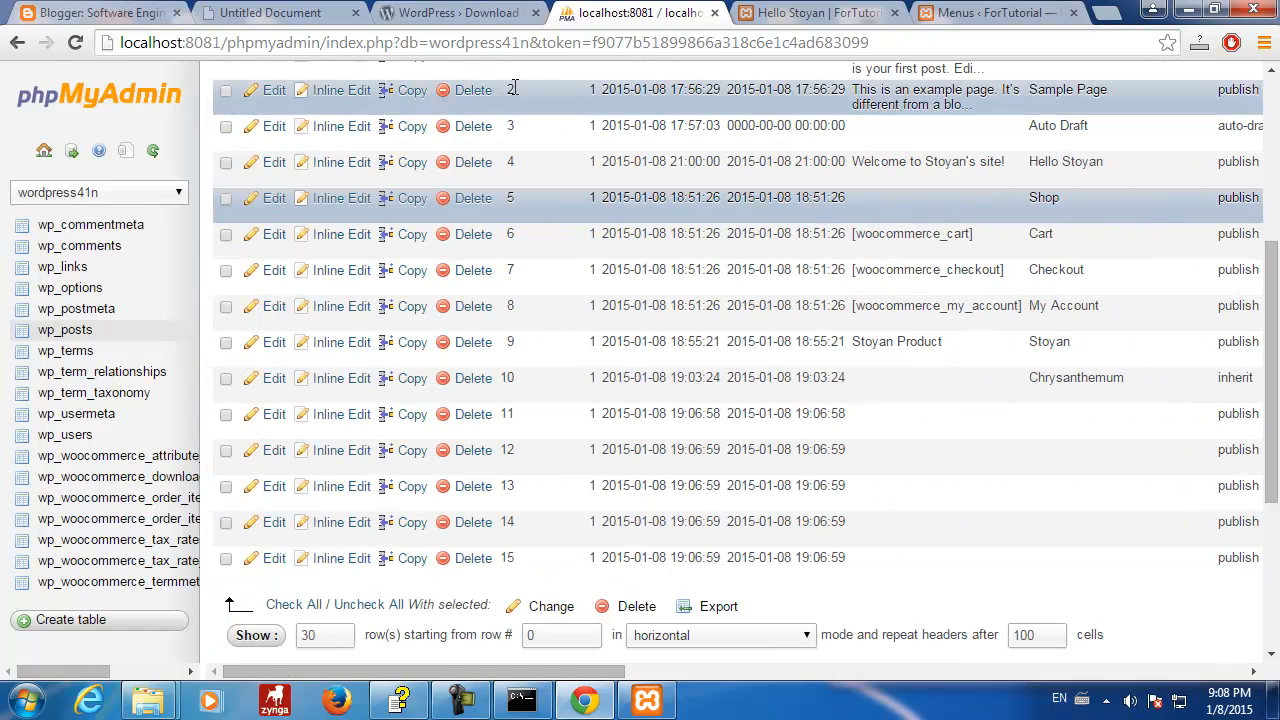
- Open the Stoyan product (post ID 9) for editing and match it to wp_posts row 9
left_click(808, 14)
left_click(990, 13)
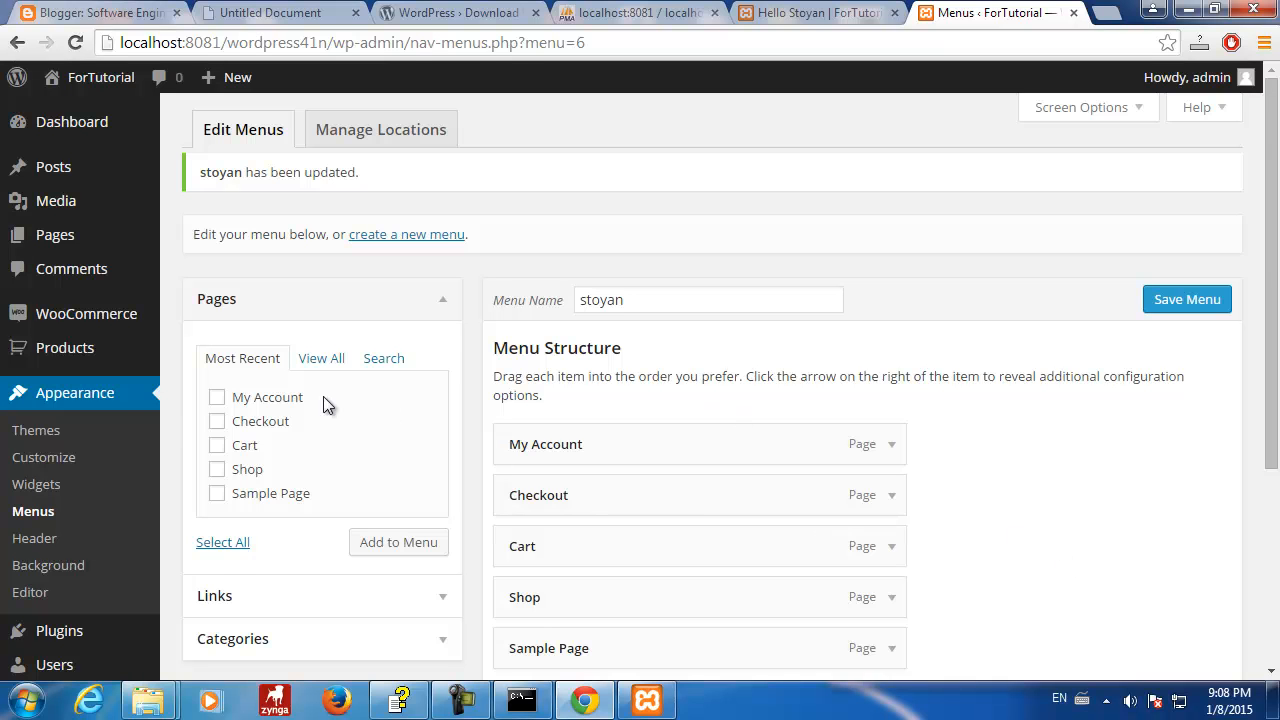
scroll(323, 404, "down", 3)
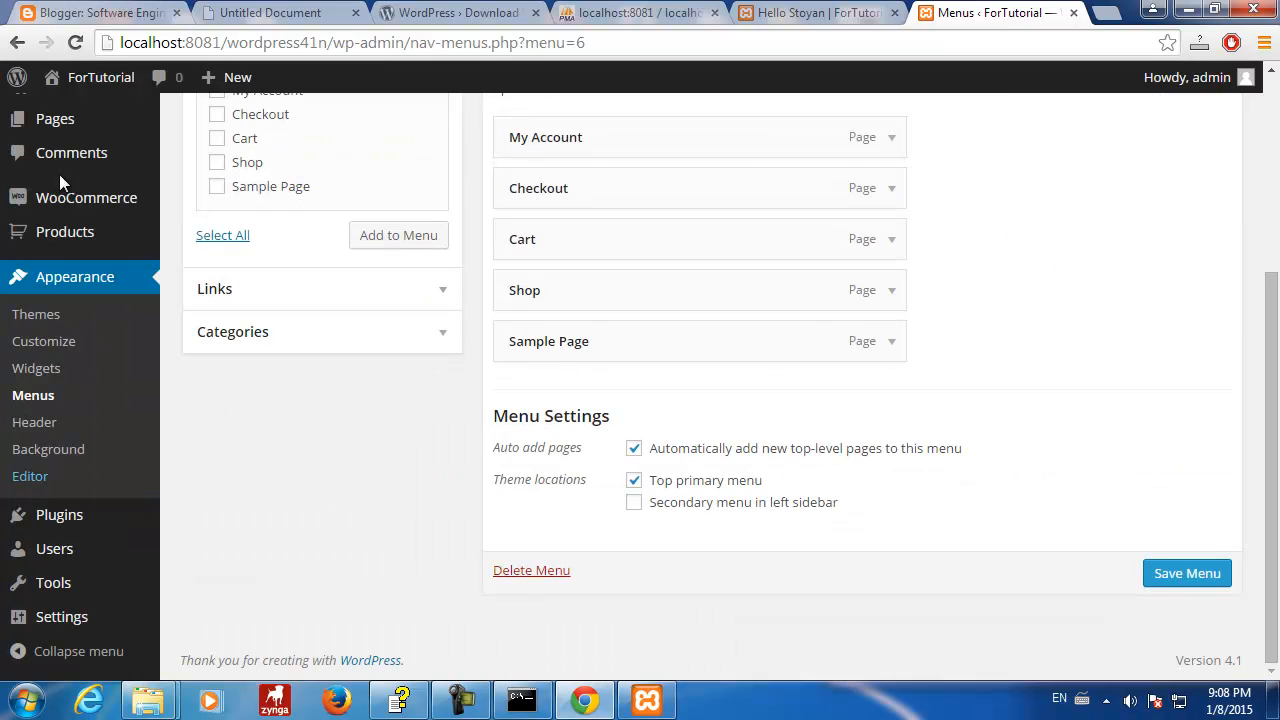
mouse_move(68, 124)
scroll(63, 245, "up", 1)
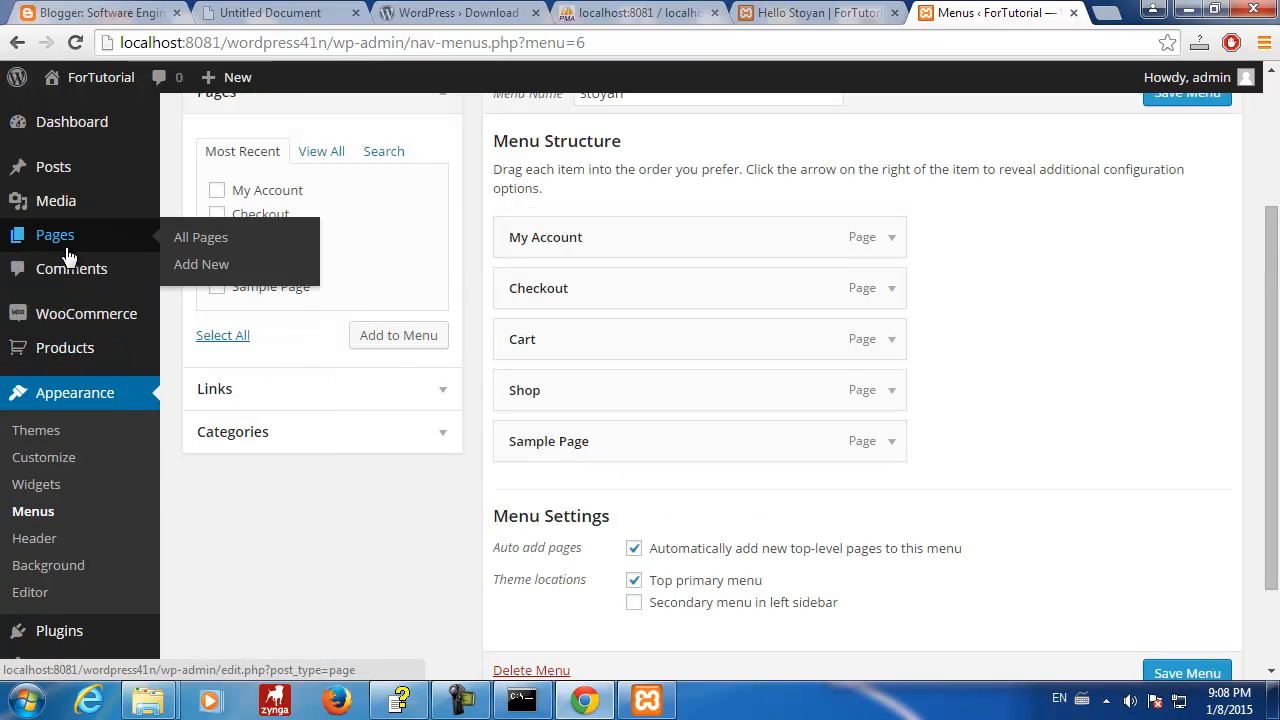
left_click(195, 358)
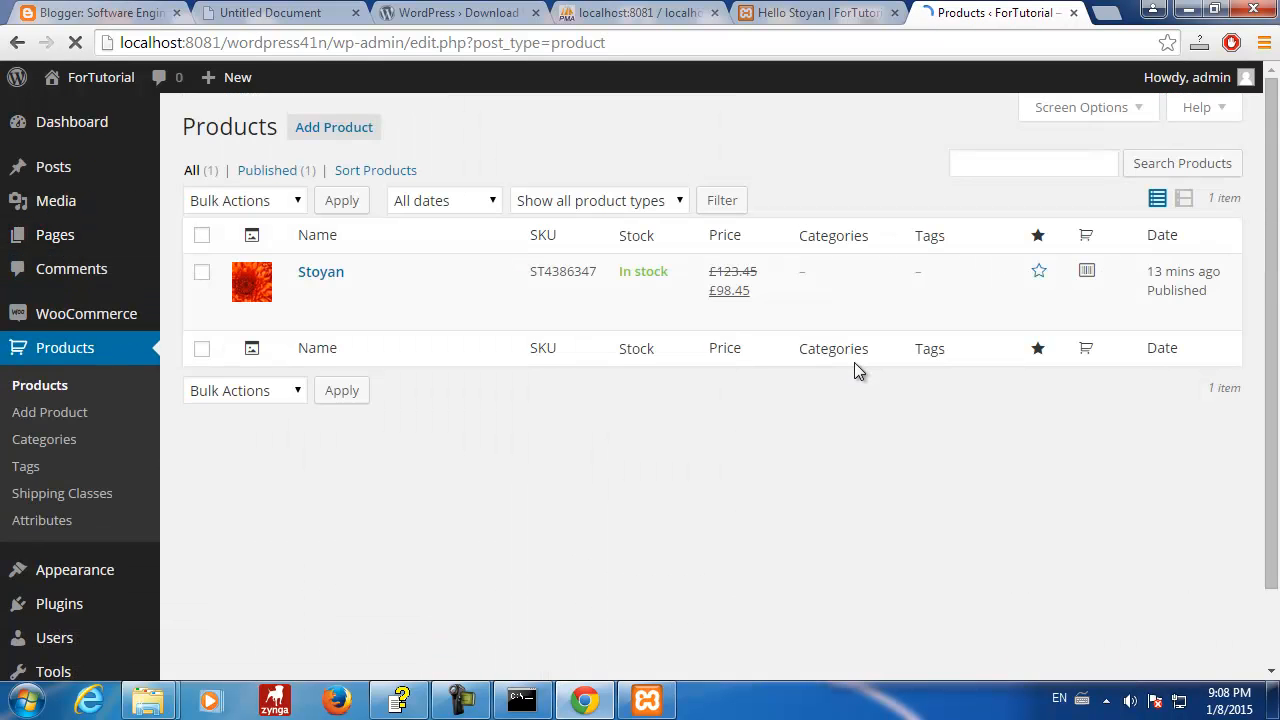
left_click(328, 273)
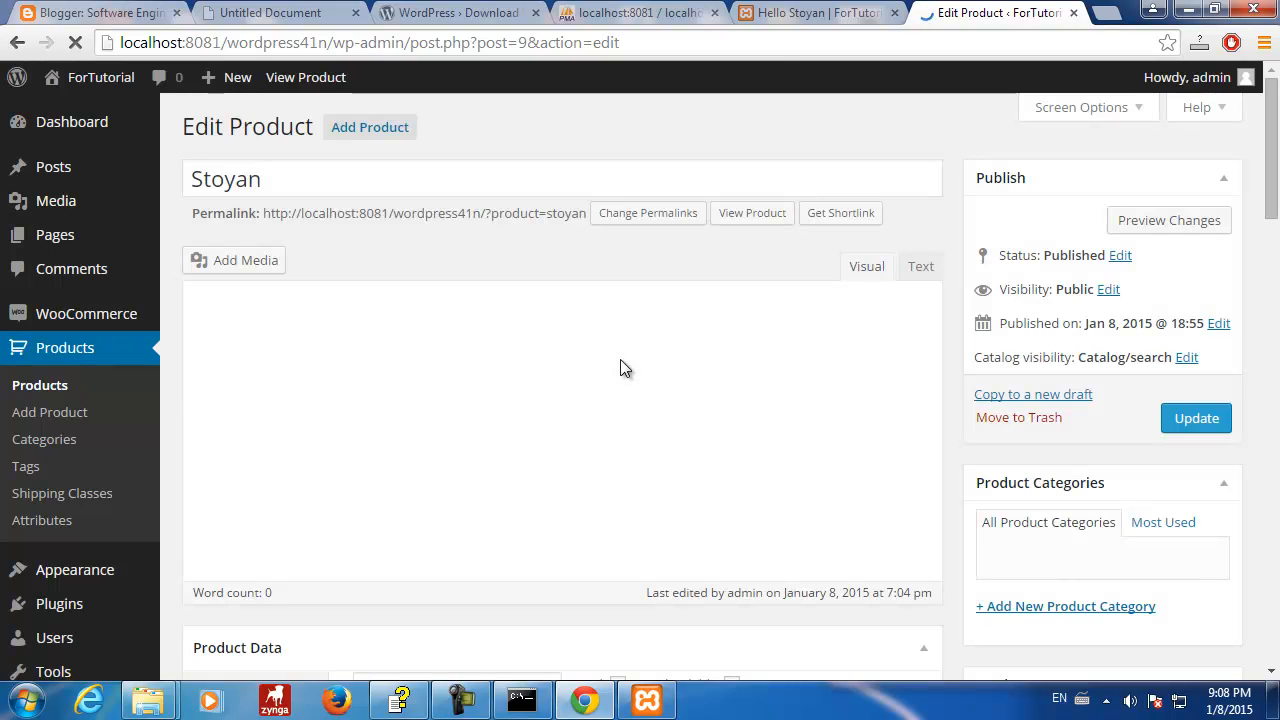
left_click(605, 14)
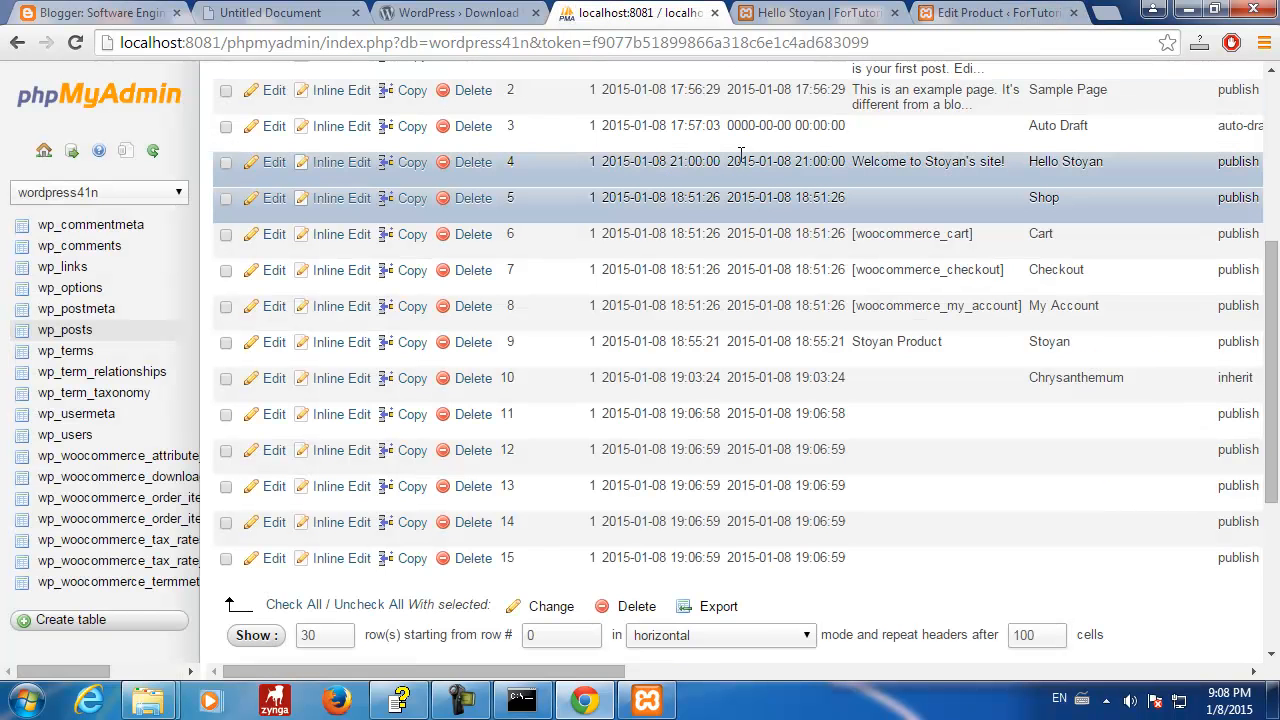
- Browse page 2 of the wp_postmeta table
left_click(80, 308)
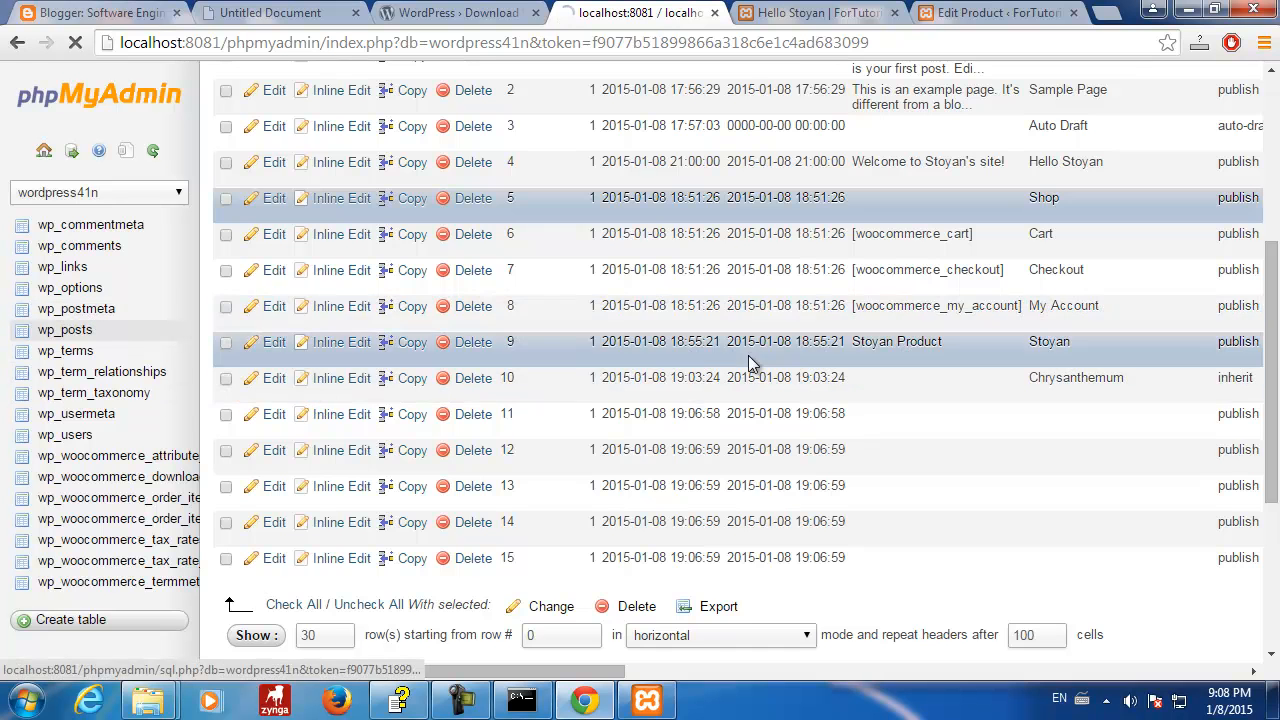
scroll(849, 423, "down", 8)
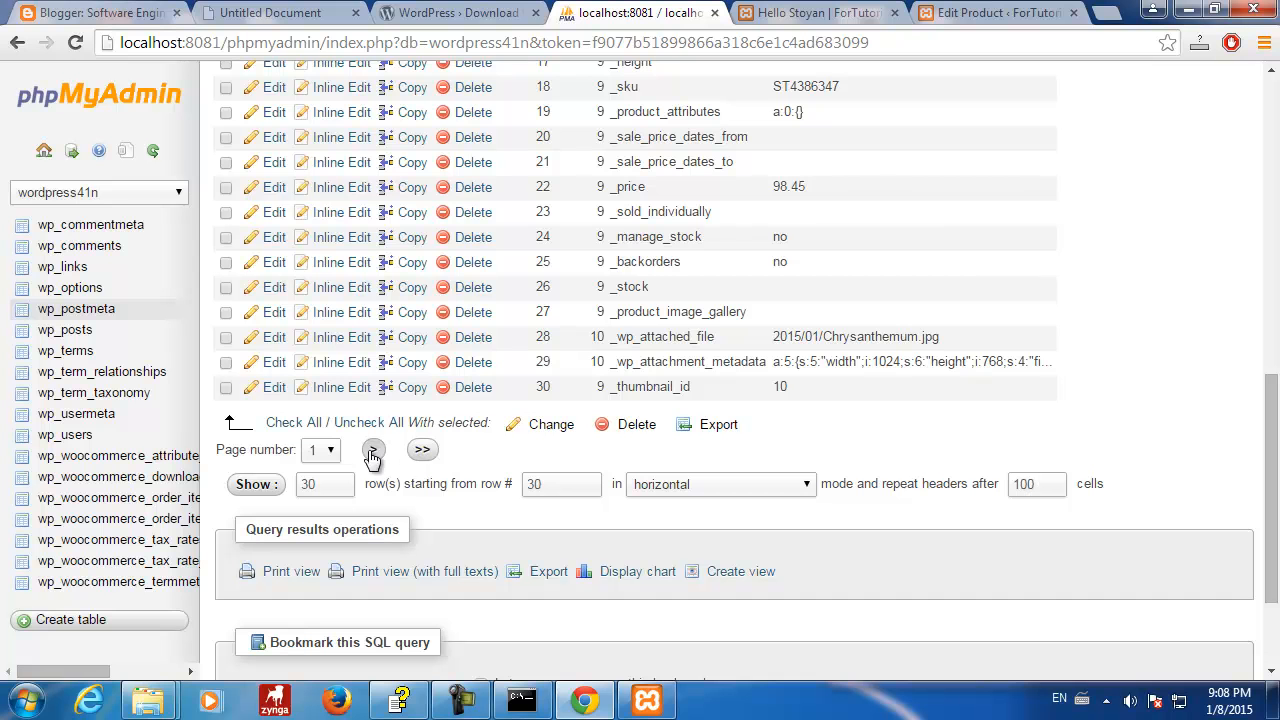
left_click(372, 449)
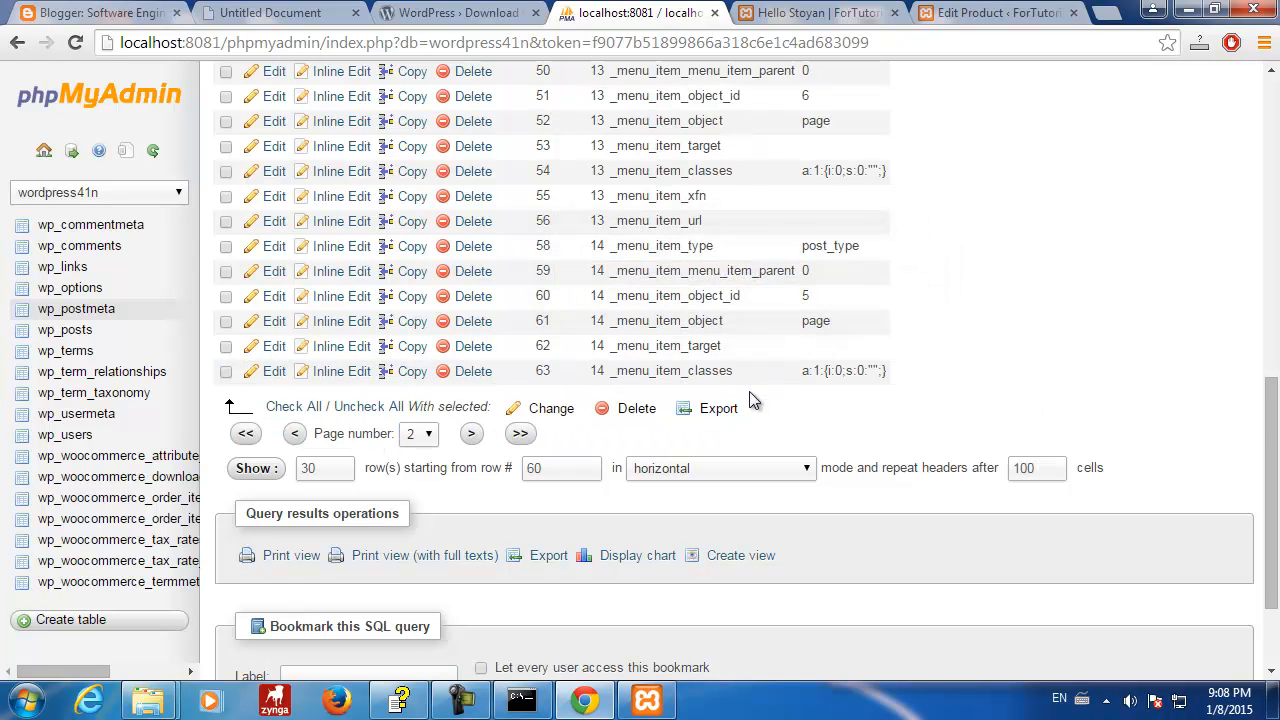
scroll(744, 394, "up", 3)
scroll(744, 394, "up", 3)
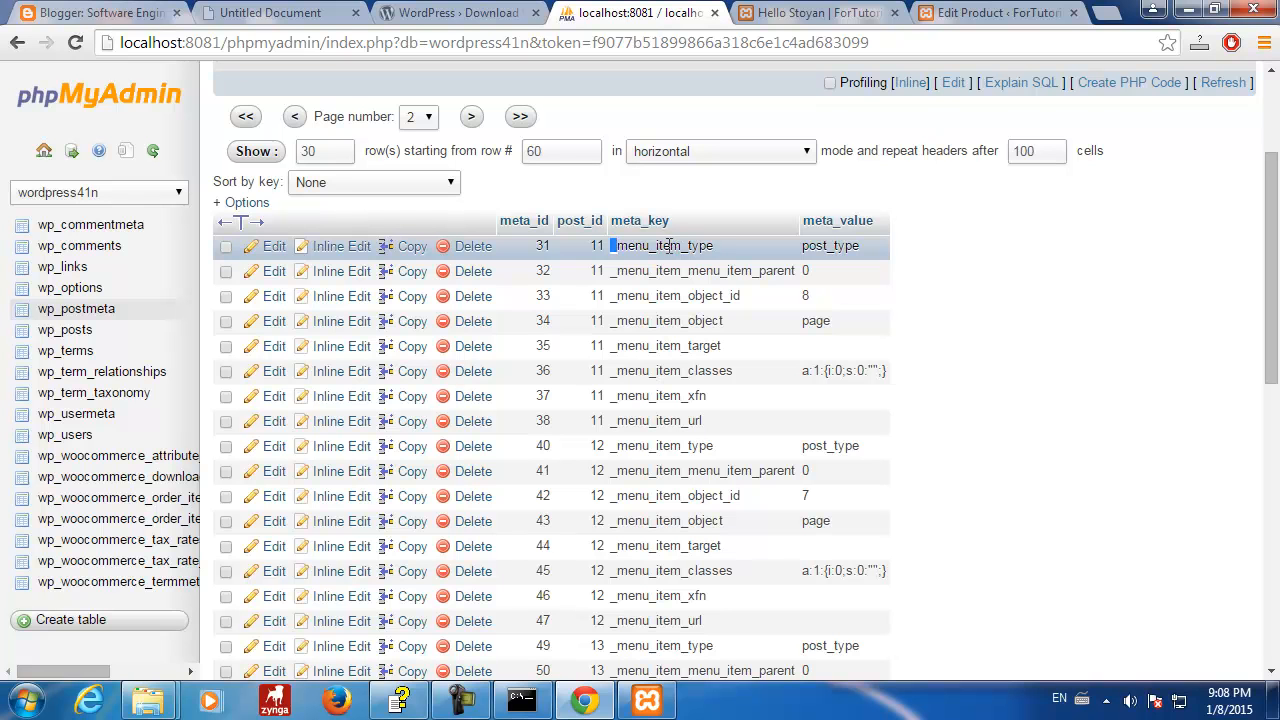
- Highlight post 11's _menu_item_type and _menu_item_menu_item_parent keys, untick rows 31–32, and return to Hello Stoyan
left_click_drag(668, 245, 716, 246)
left_click_drag(612, 271, 788, 271)
left_click(606, 295)
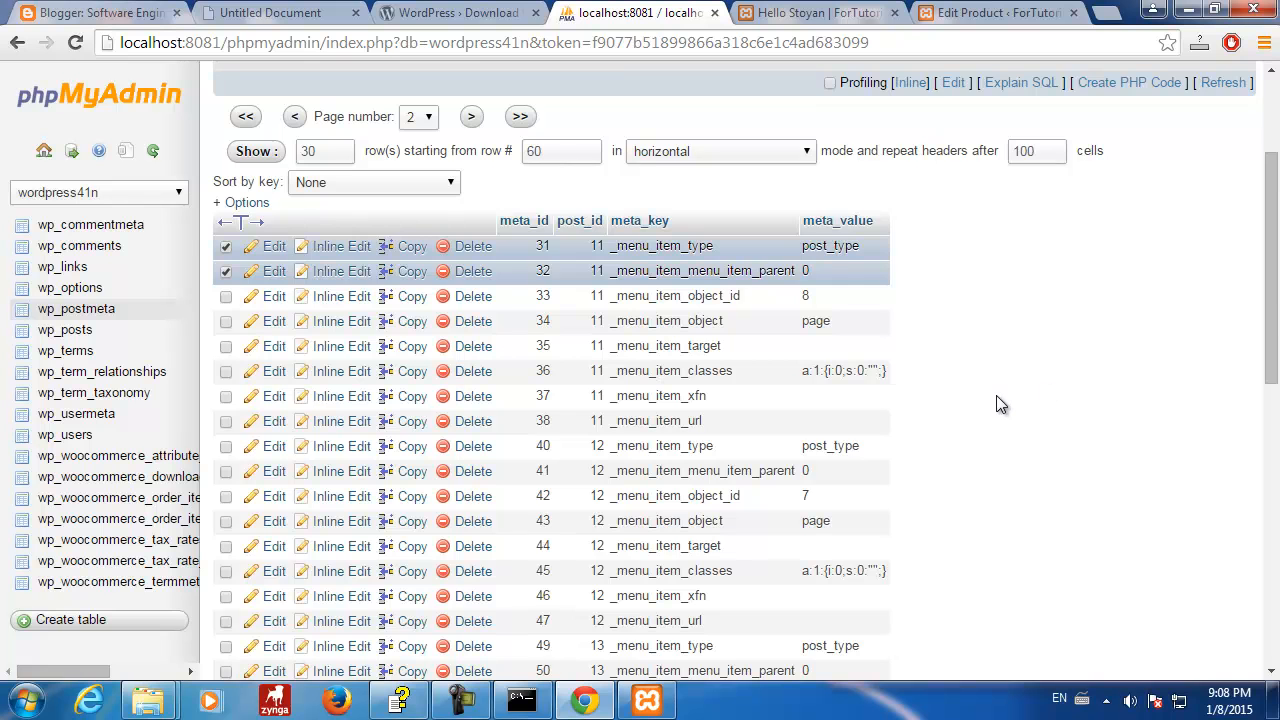
scroll(1000, 404, "down", 5)
scroll(1000, 404, "up", 8)
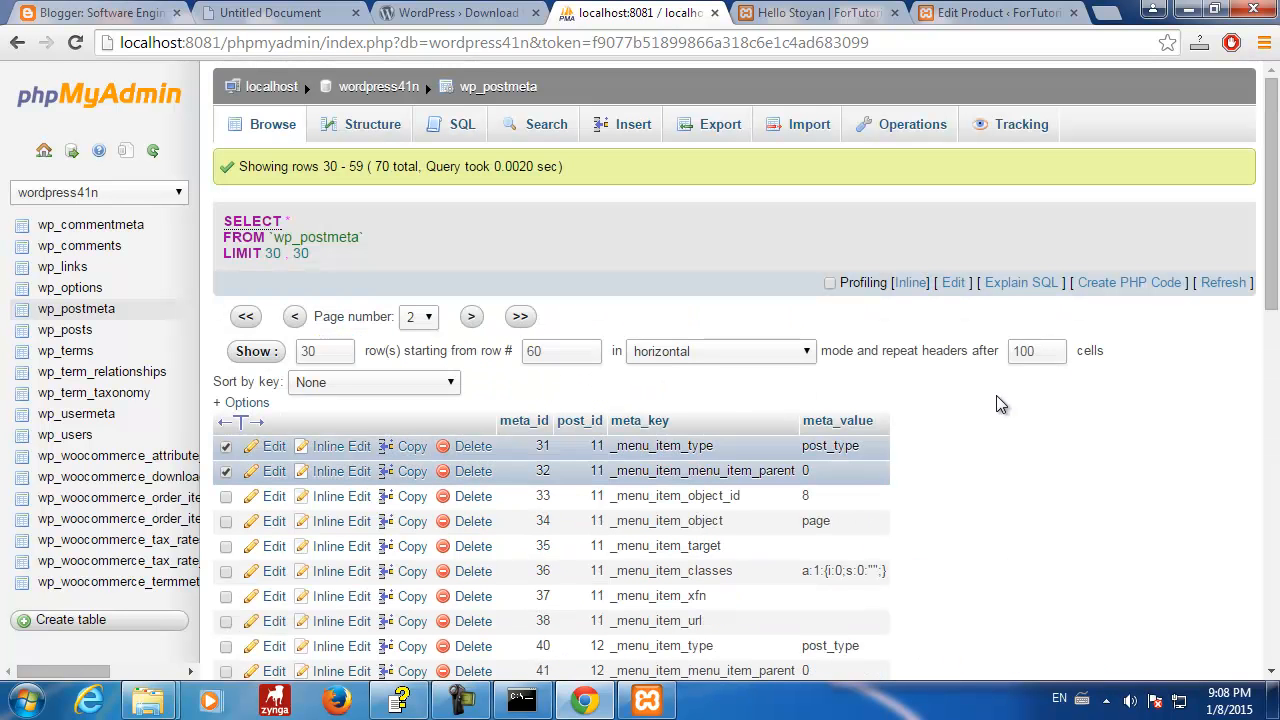
left_click(225, 447)
left_click(226, 471)
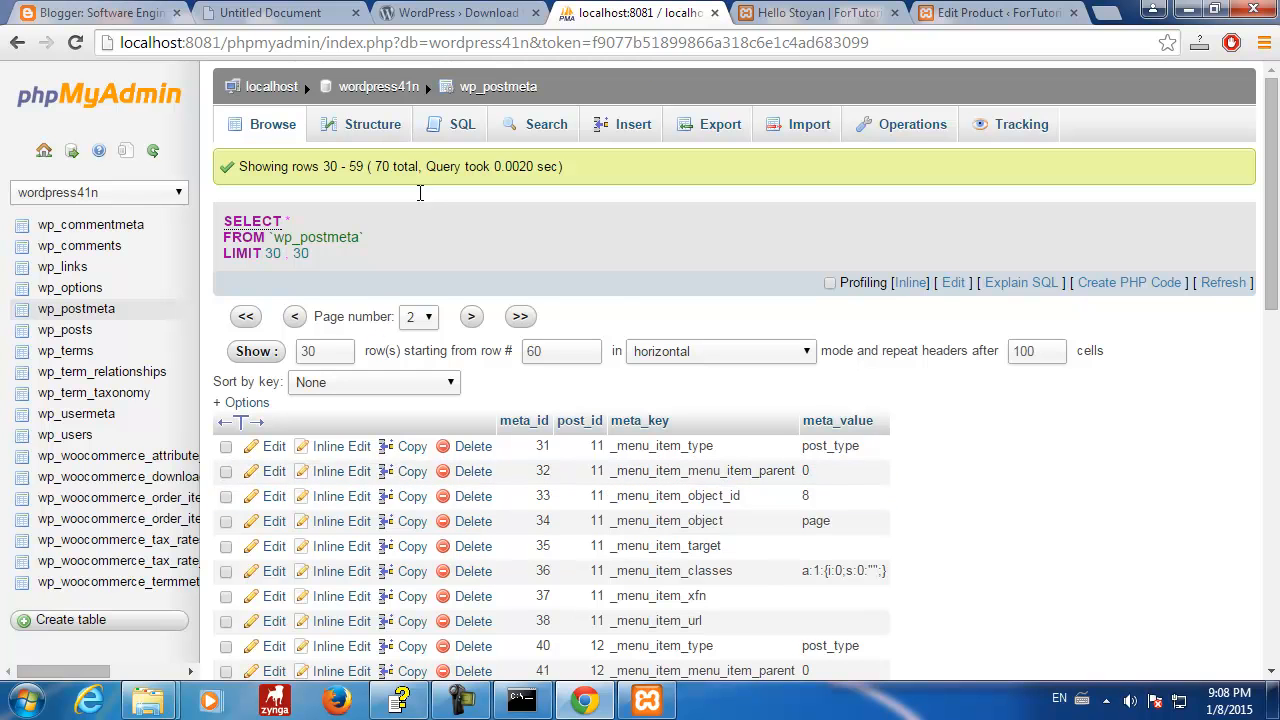
left_click(797, 14)
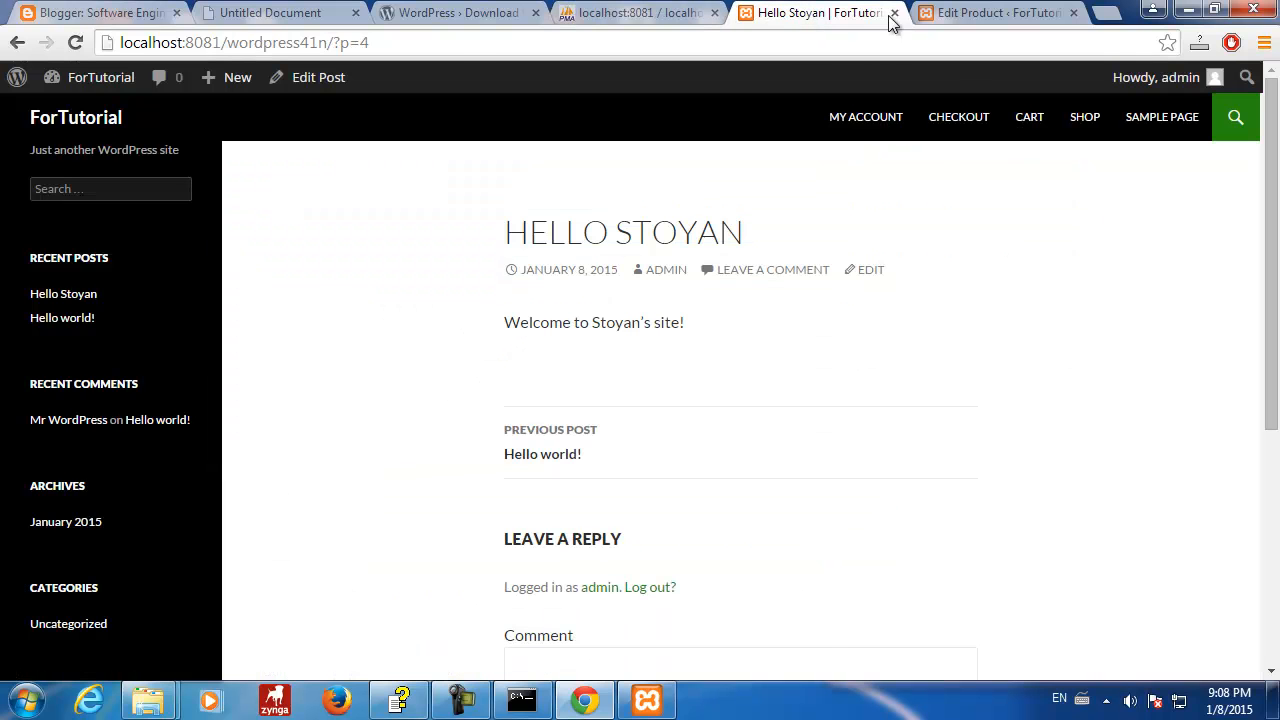
- Change the Stoyan product's type to Variable product
left_click(993, 14)
left_click(315, 341)
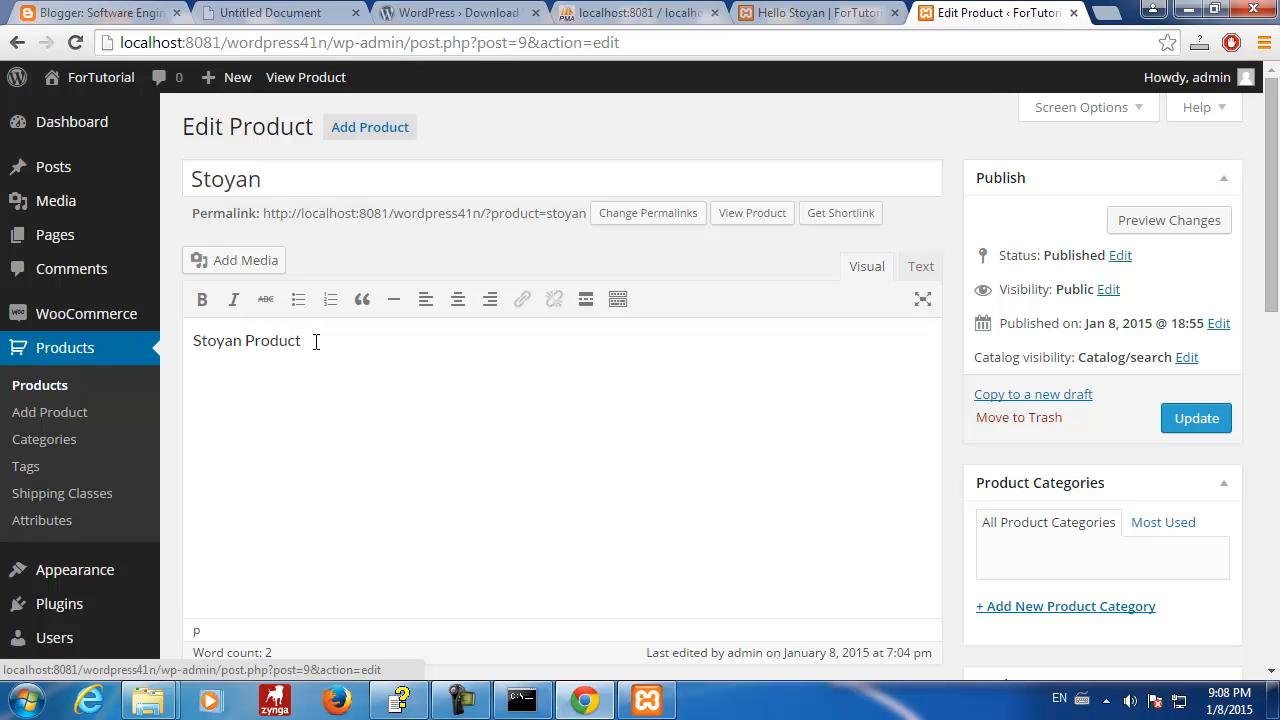
scroll(470, 450, "down", 5)
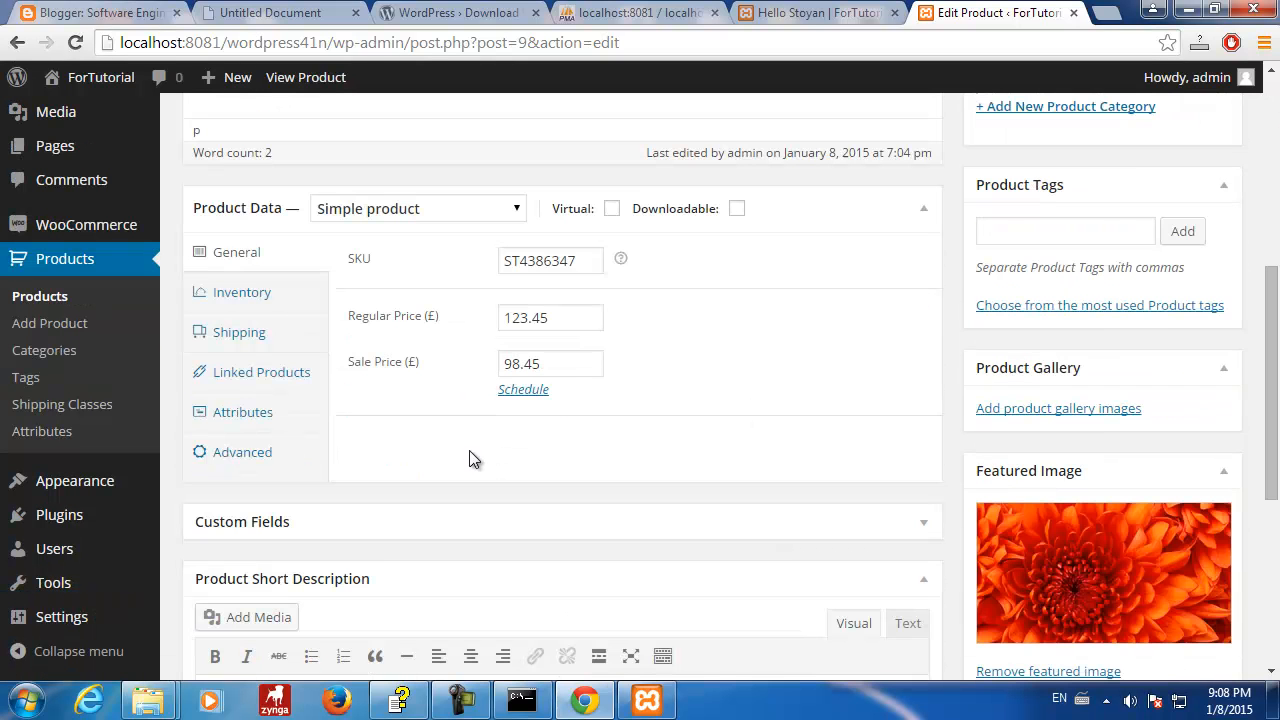
left_click(516, 212)
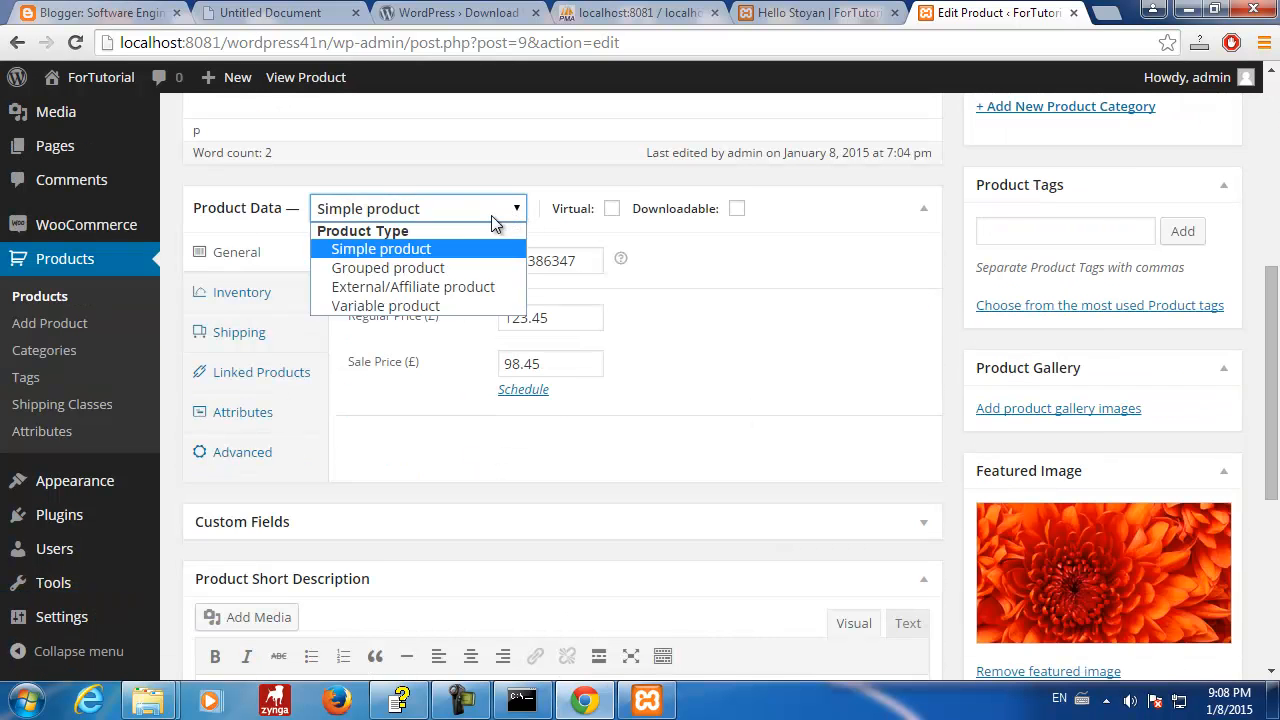
left_click(434, 307)
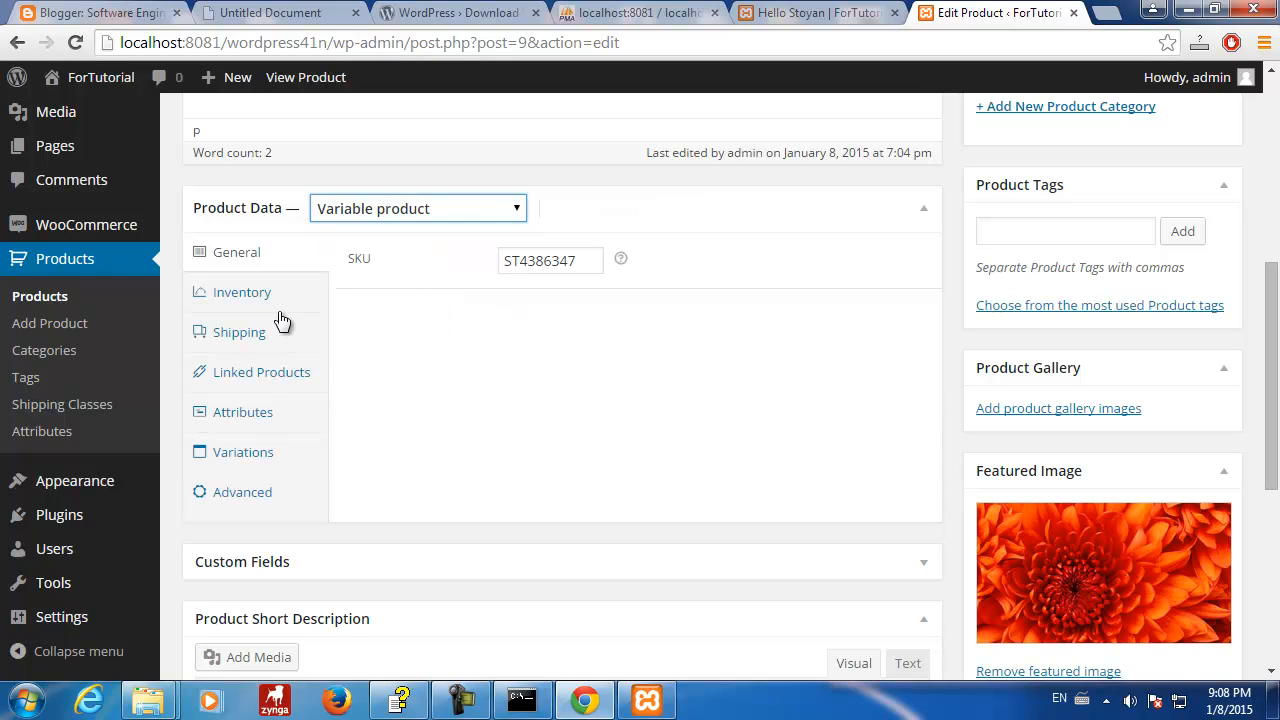
- Add a custom 'size' attribute marked Used for variations and save the attributes
left_click(243, 418)
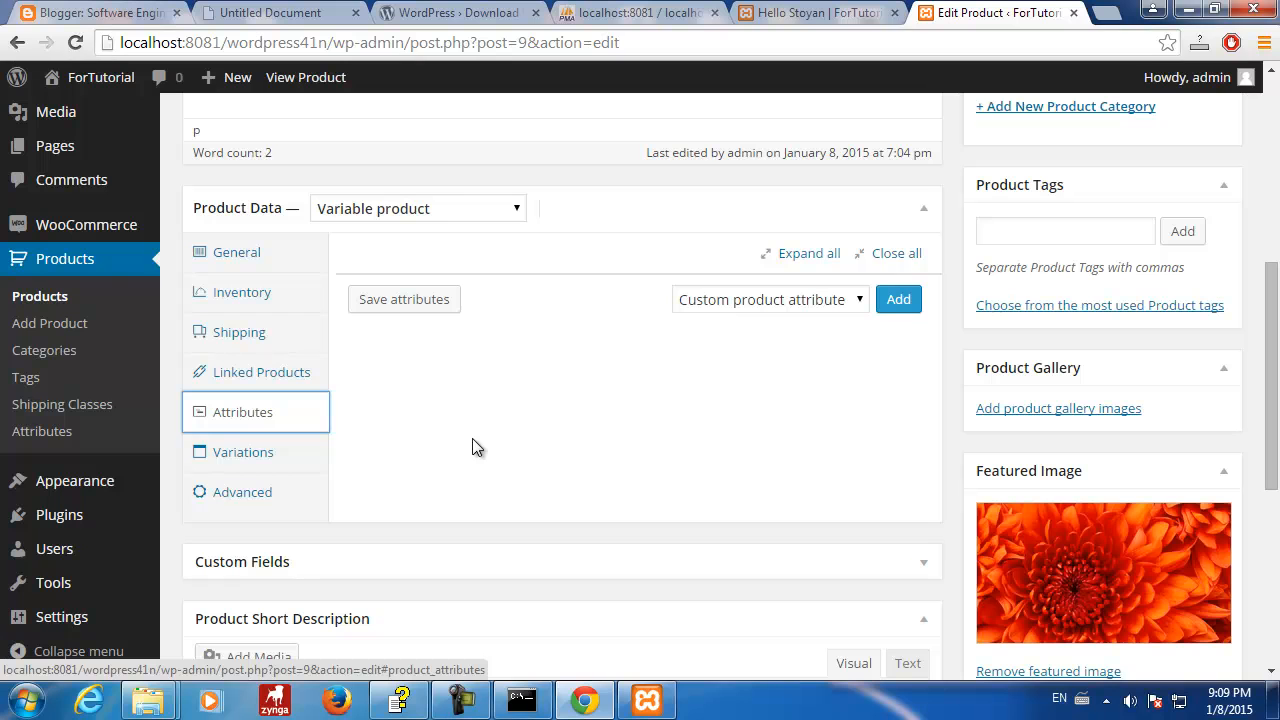
left_click(900, 303)
left_click(417, 369)
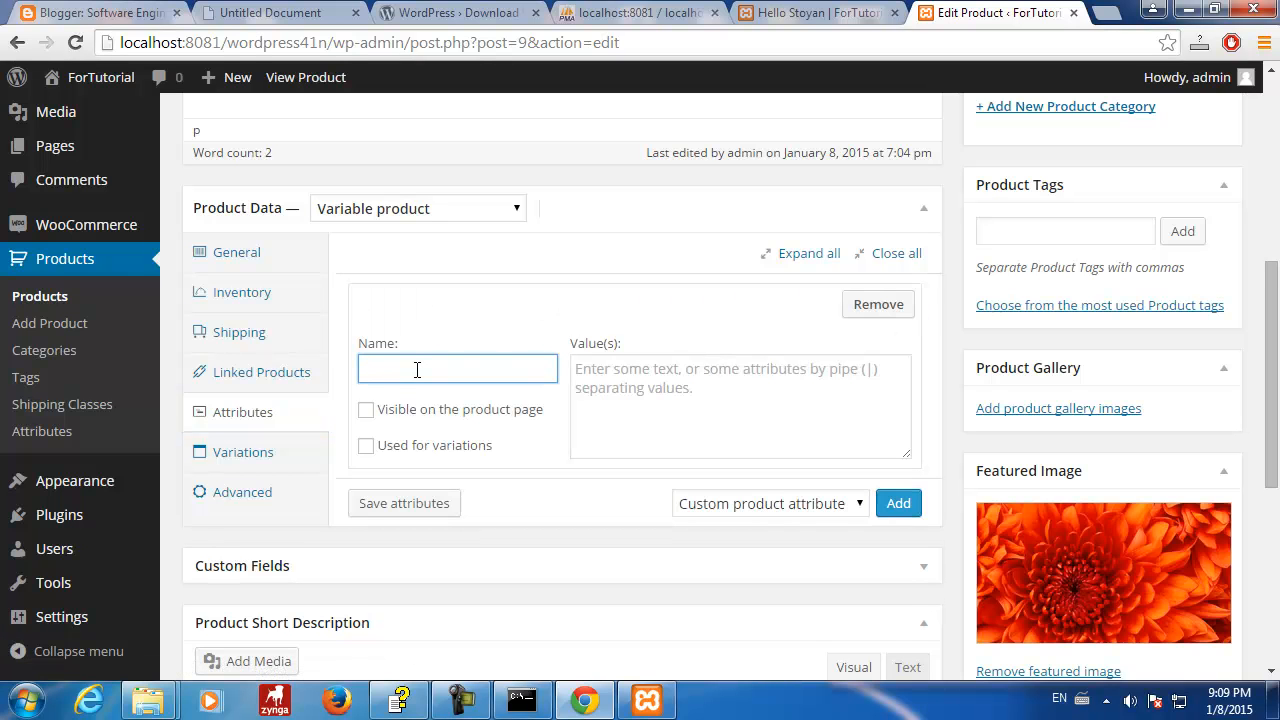
left_click(432, 512)
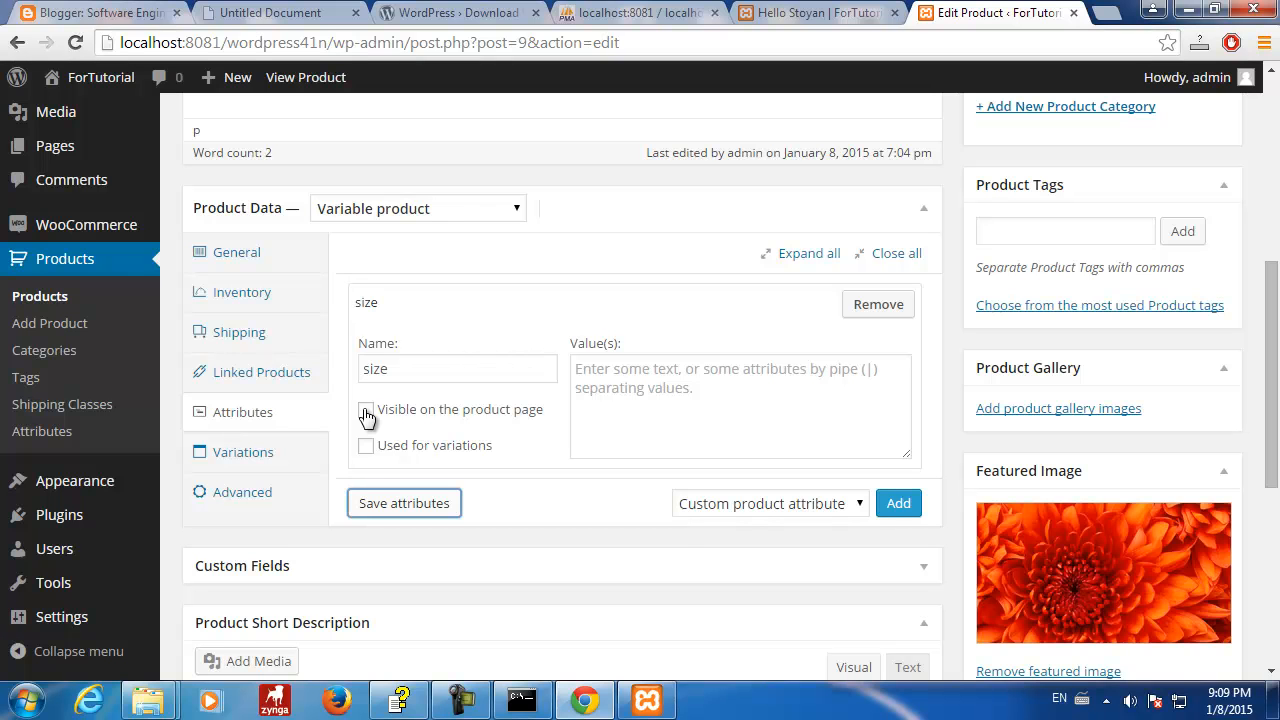
left_click(366, 446)
left_click(404, 503)
left_click(260, 455)
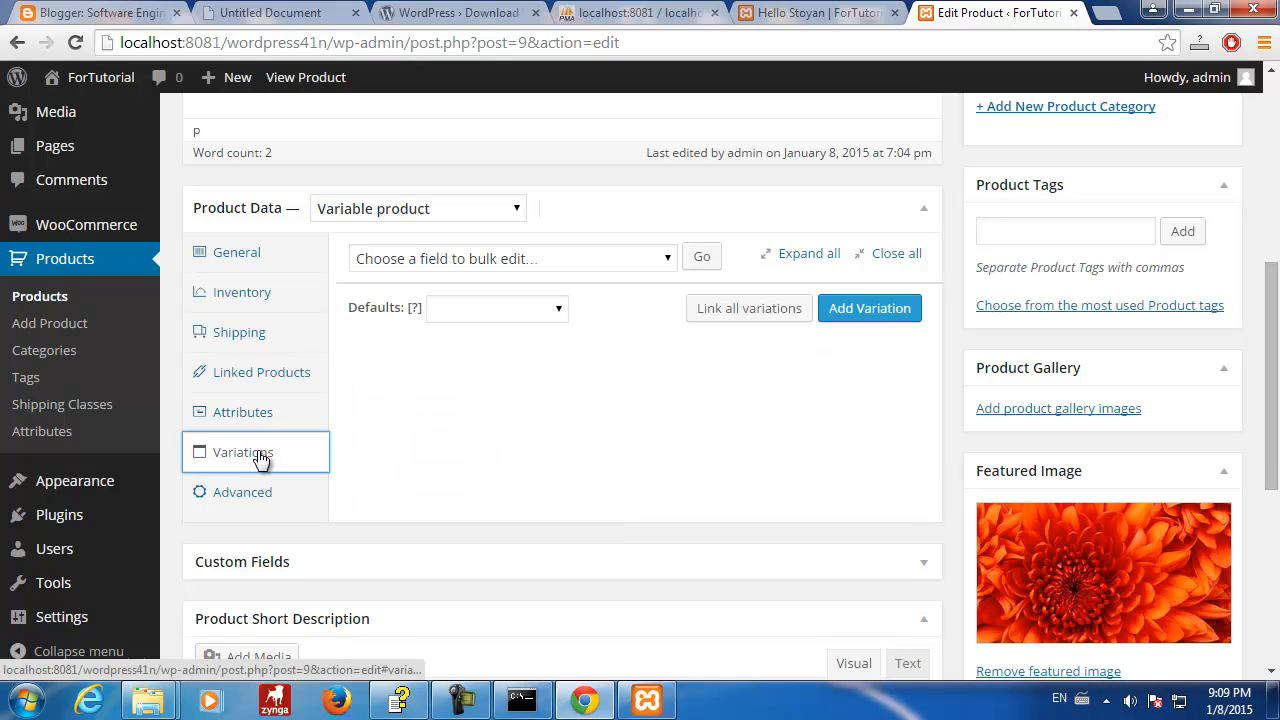
- Add variation #16 set to Any Size
left_click(885, 308)
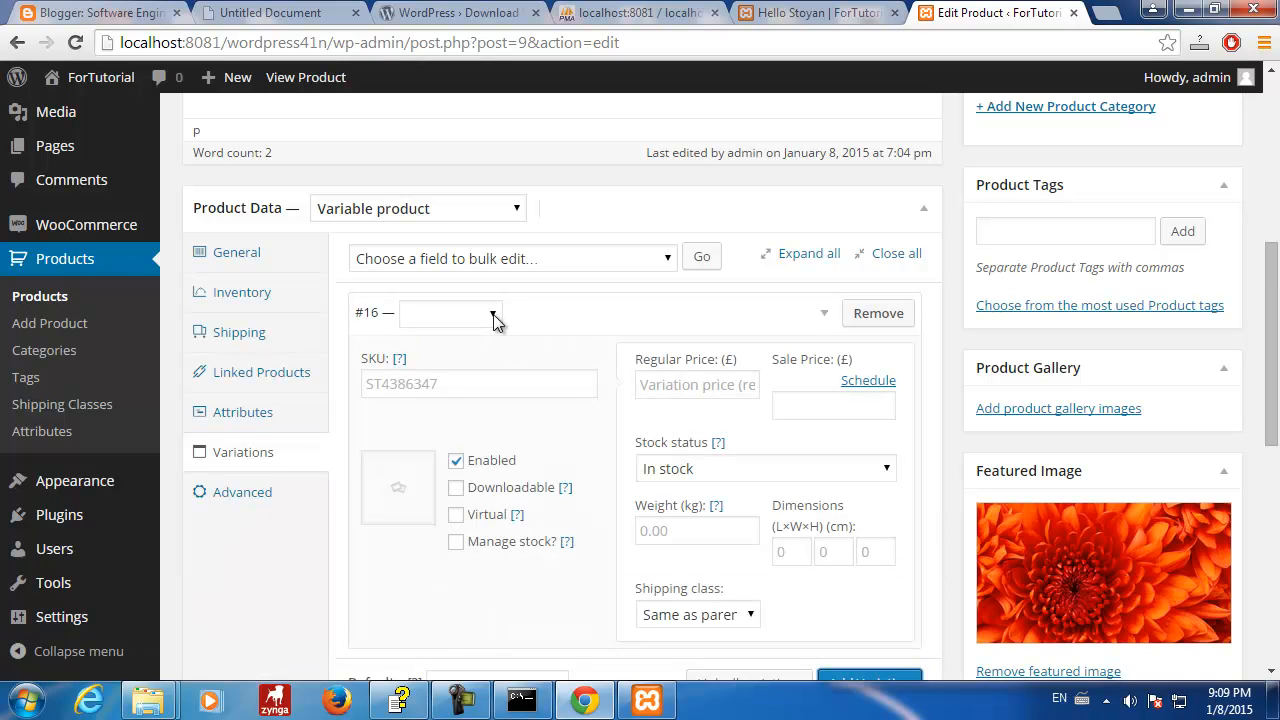
left_click(493, 316)
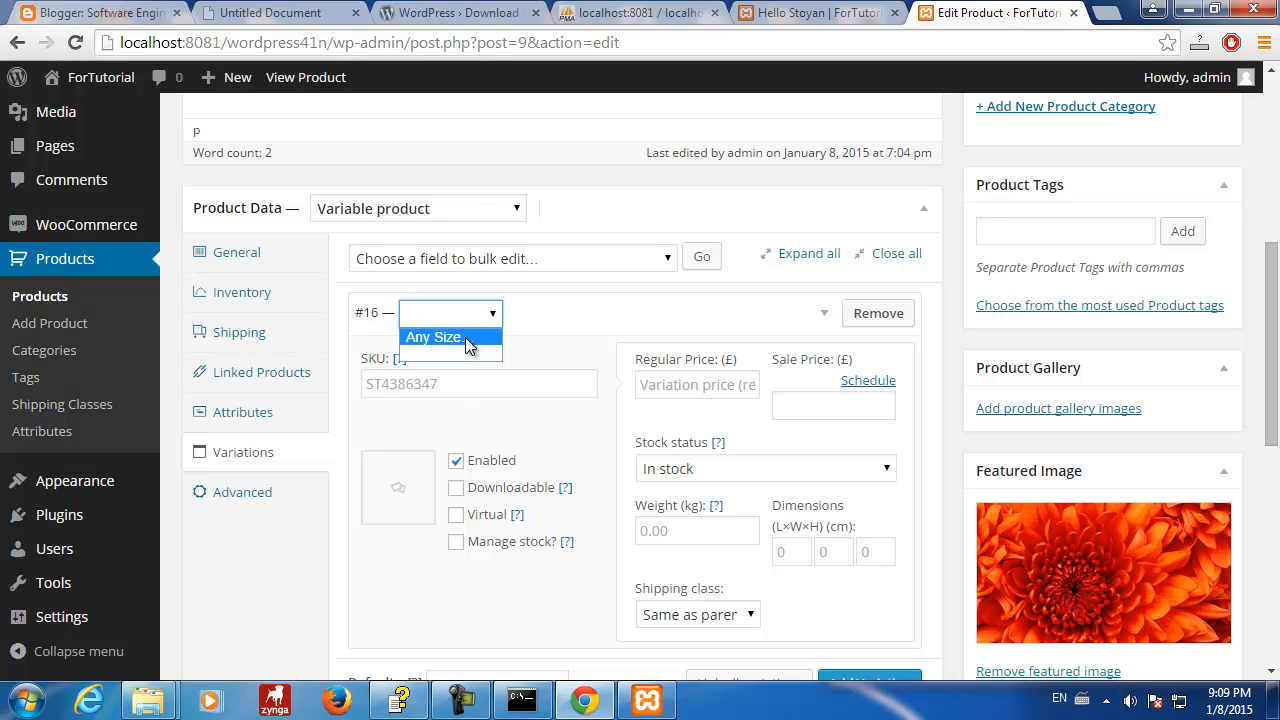
left_click(466, 340)
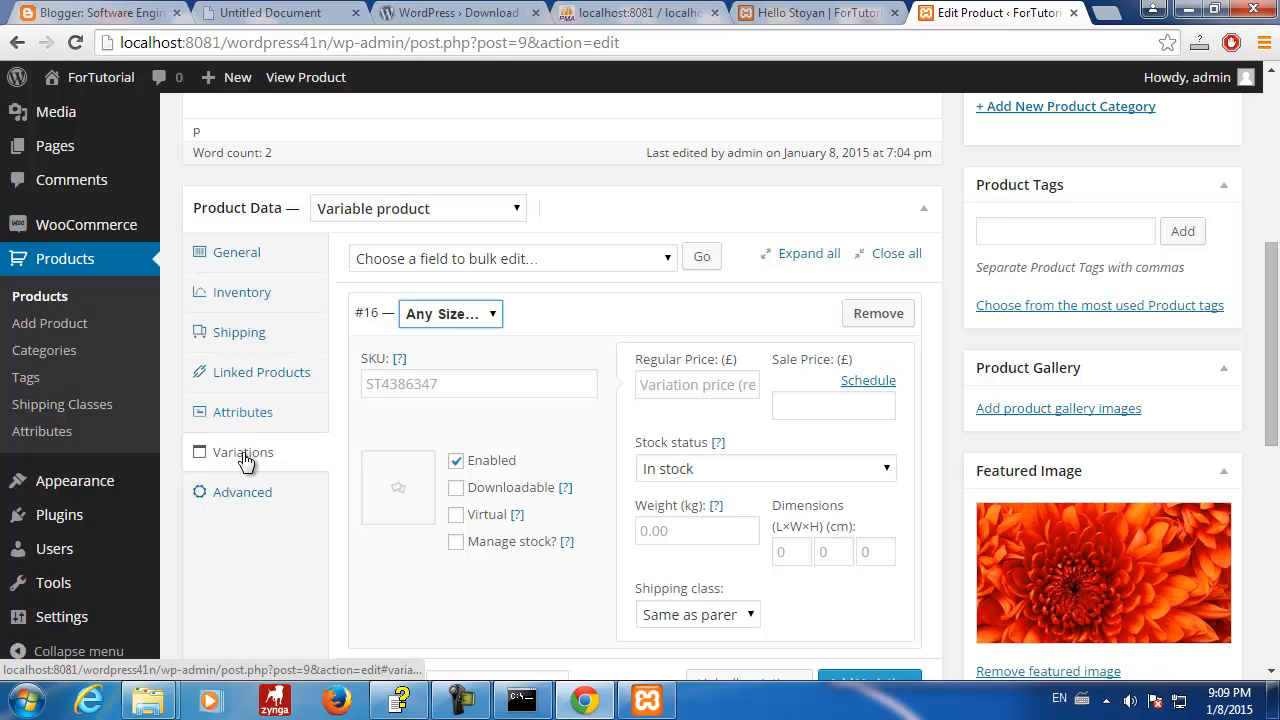
scroll(493, 362, "down", 3)
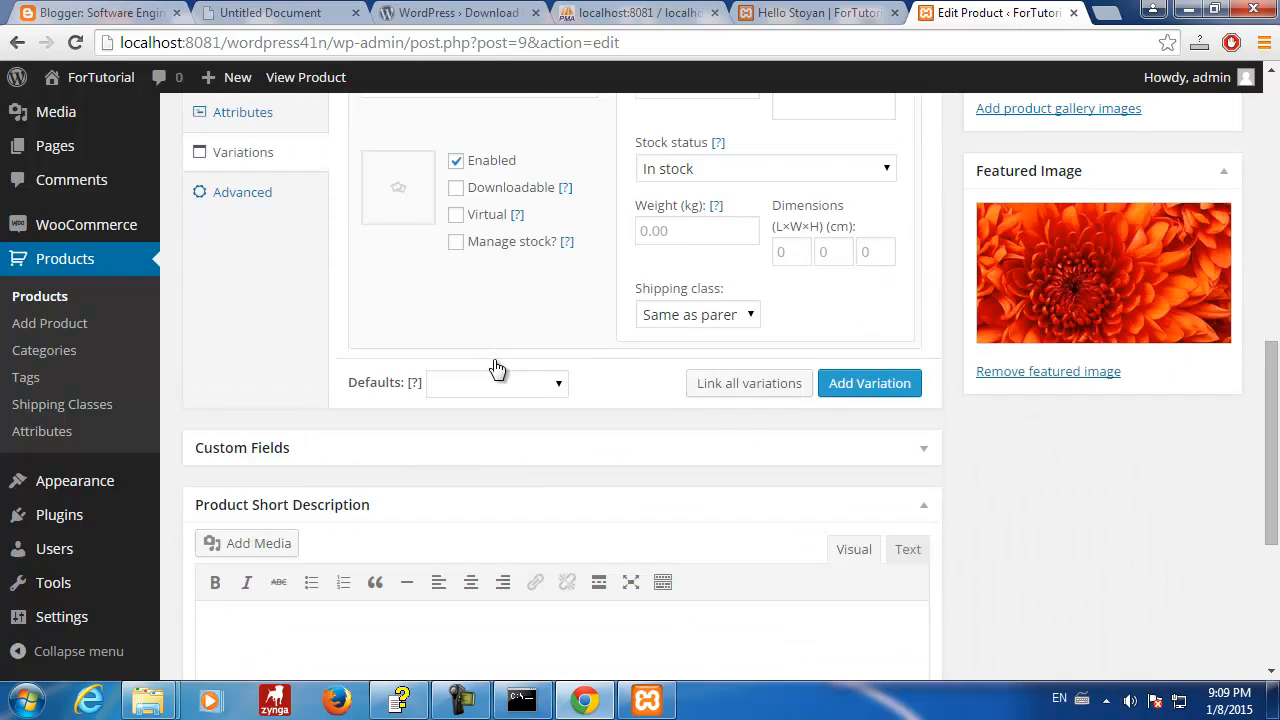
scroll(495, 365, "up", 2)
- Give variation #16 a regular price of 98 and update the Stoyan product
left_click(707, 287)
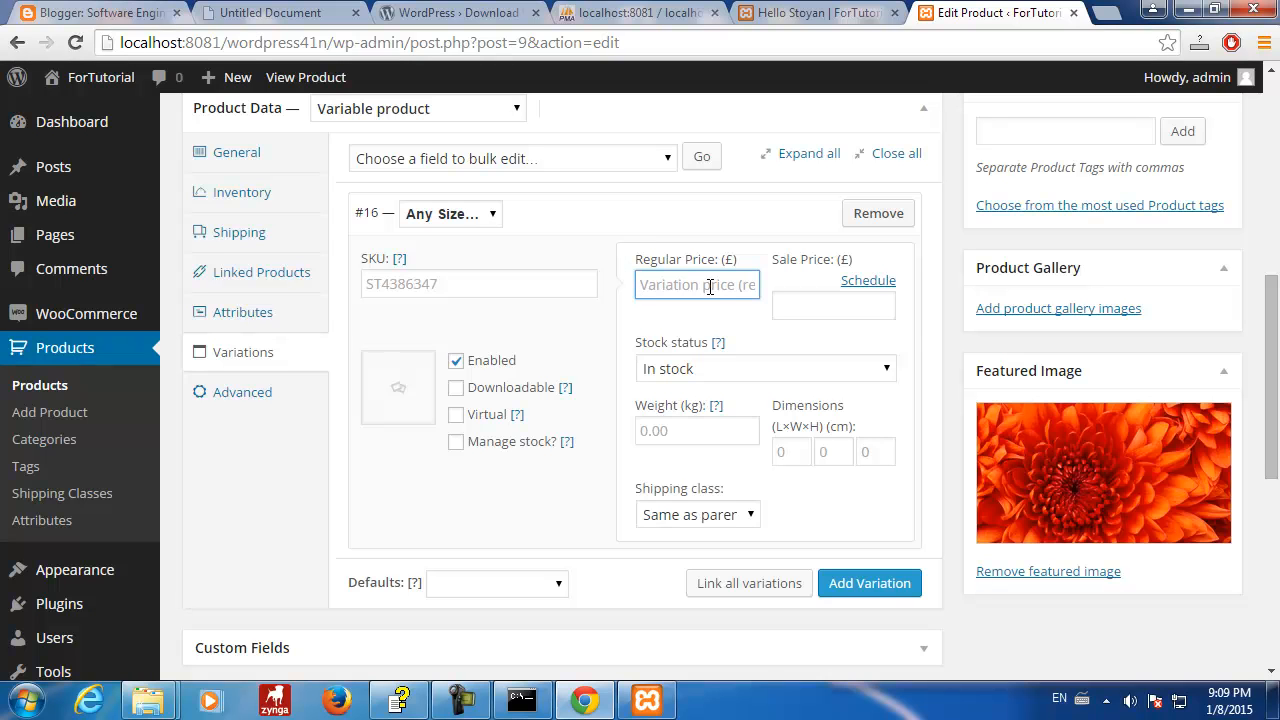
type("98")
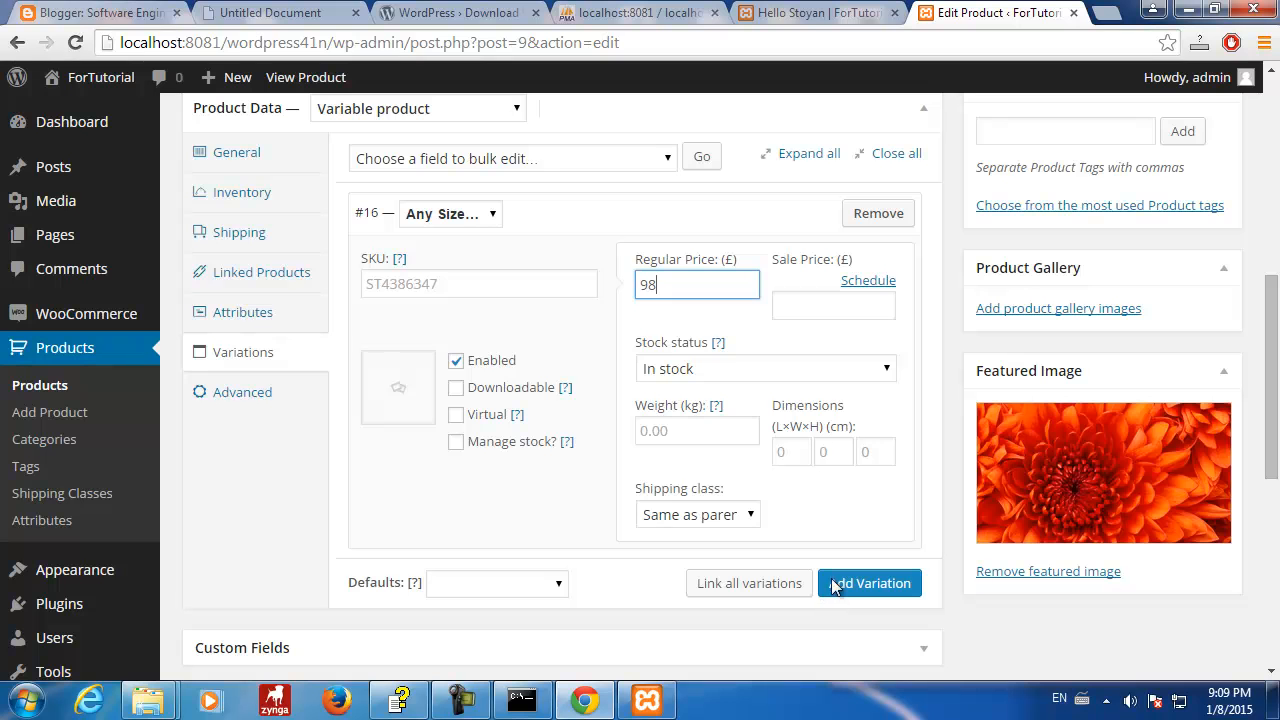
scroll(786, 435, "up", 10)
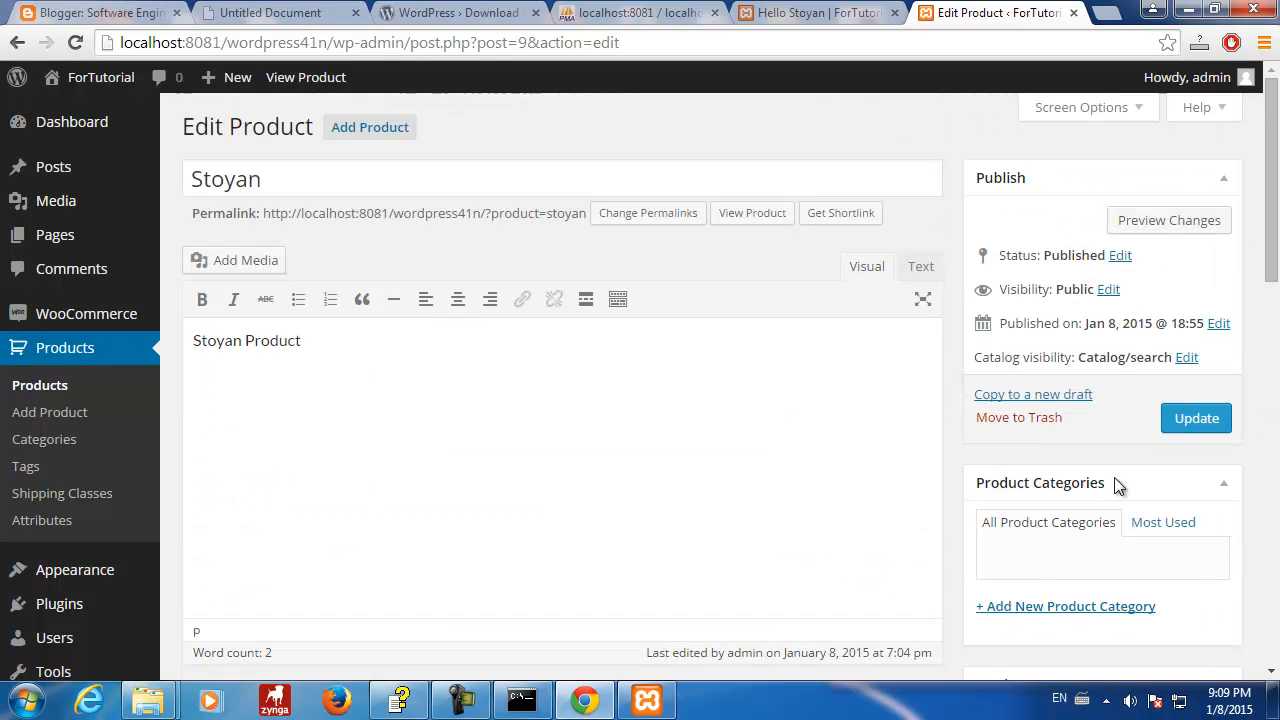
left_click(1196, 418)
scroll(706, 466, "down", 11)
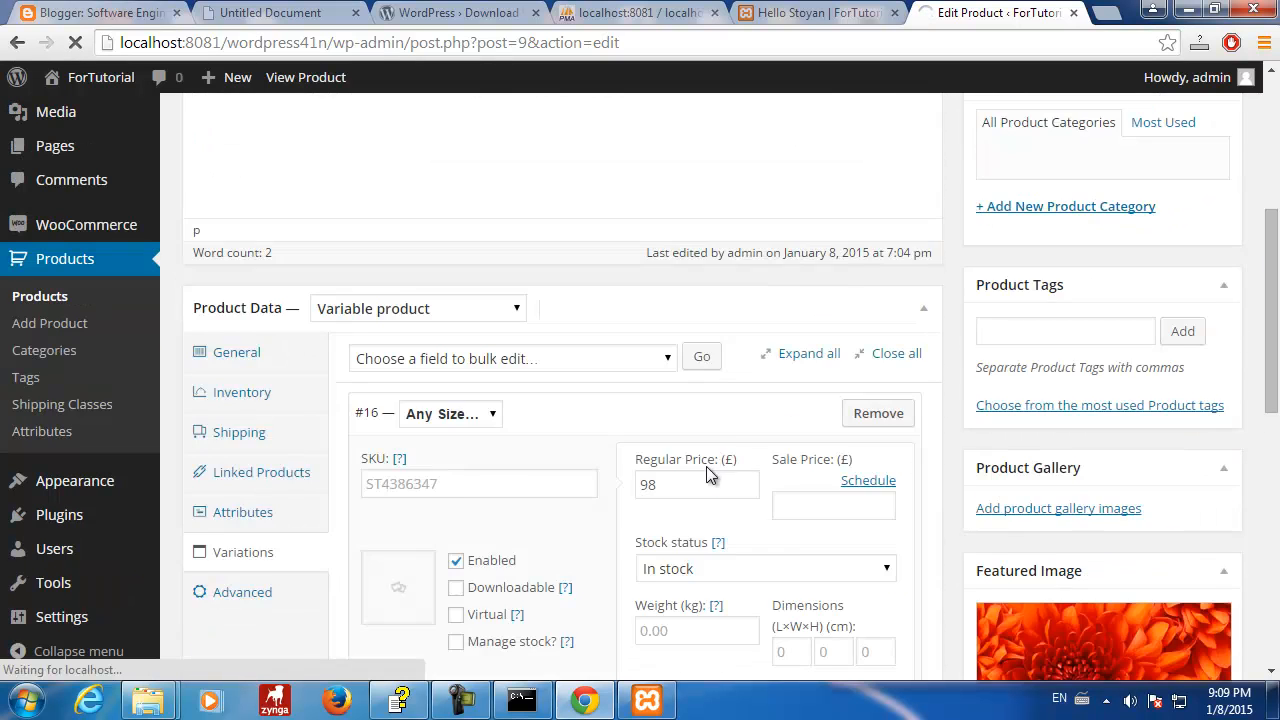
scroll(672, 458, "up", 8)
scroll(672, 460, "up", 2)
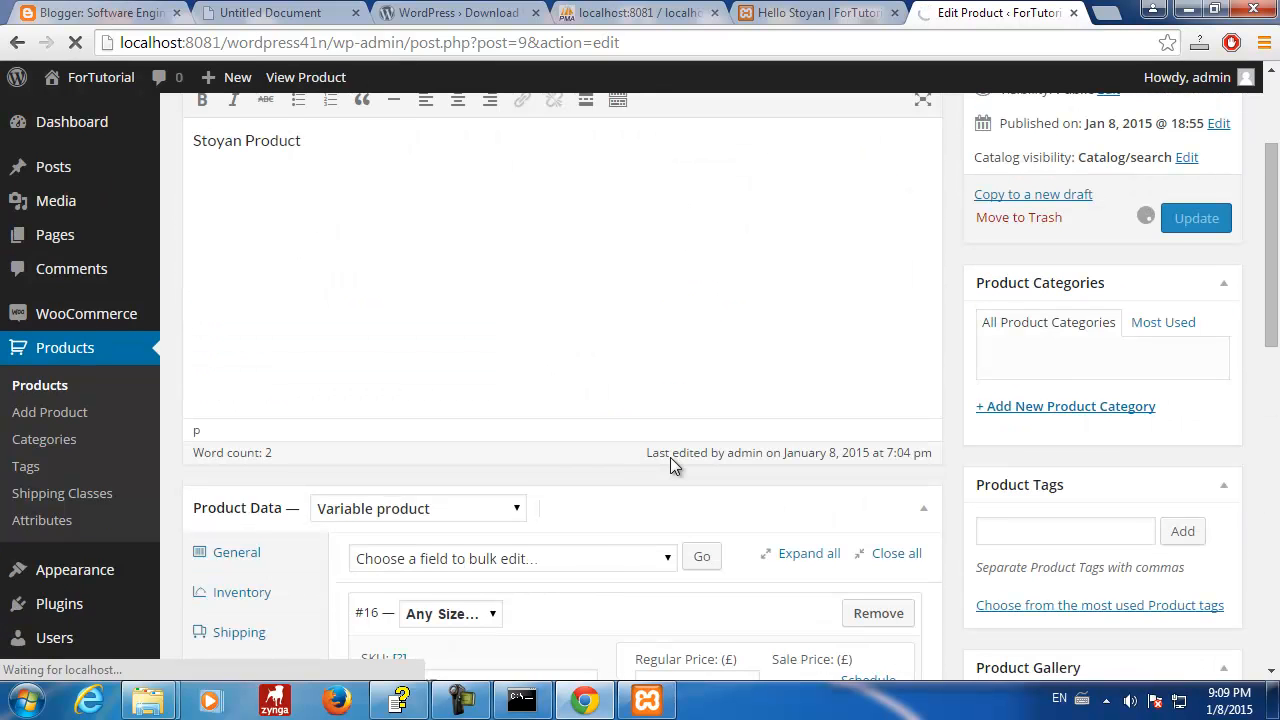
scroll(672, 460, "down", 3)
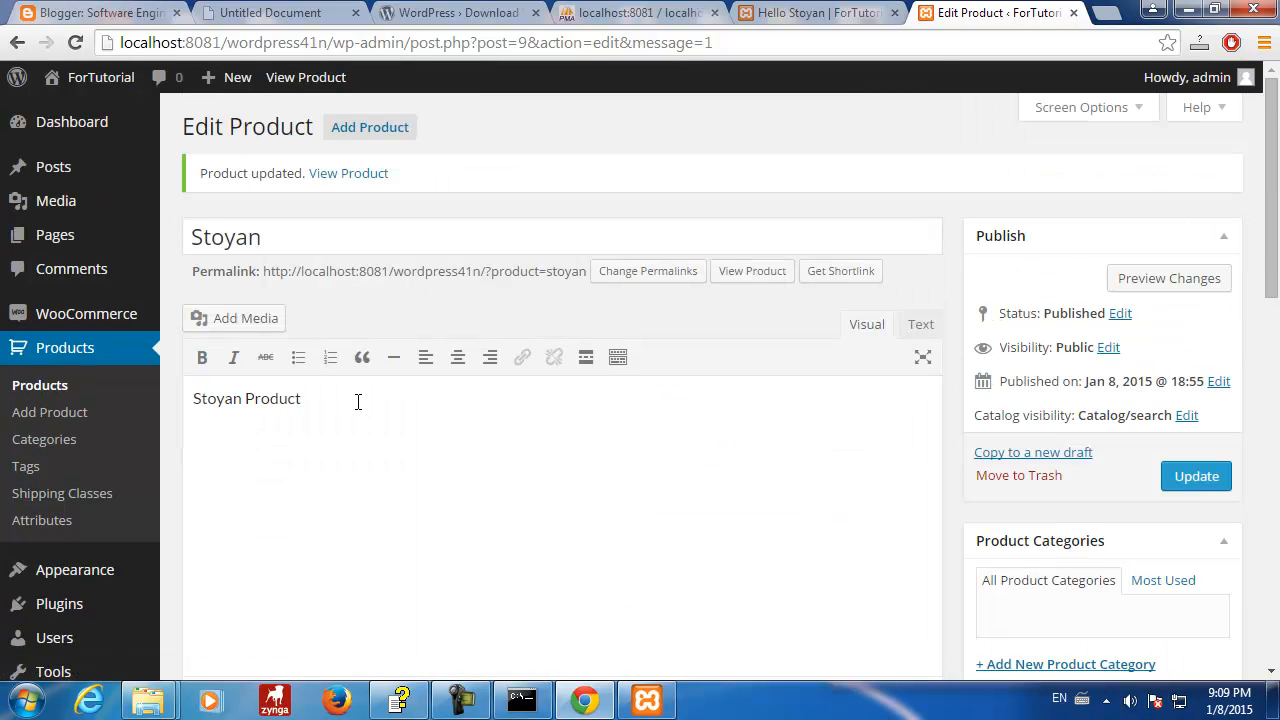
scroll(366, 420, "down", 4)
scroll(369, 420, "up", 4)
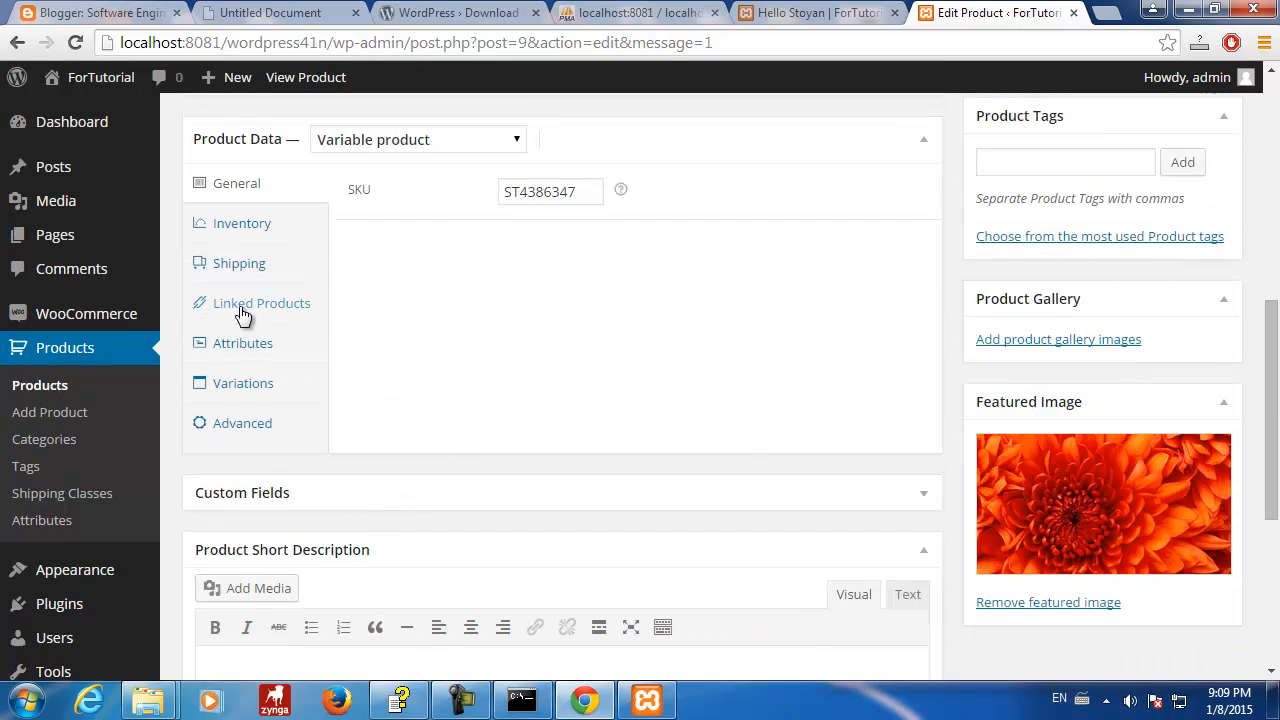
left_click(243, 343)
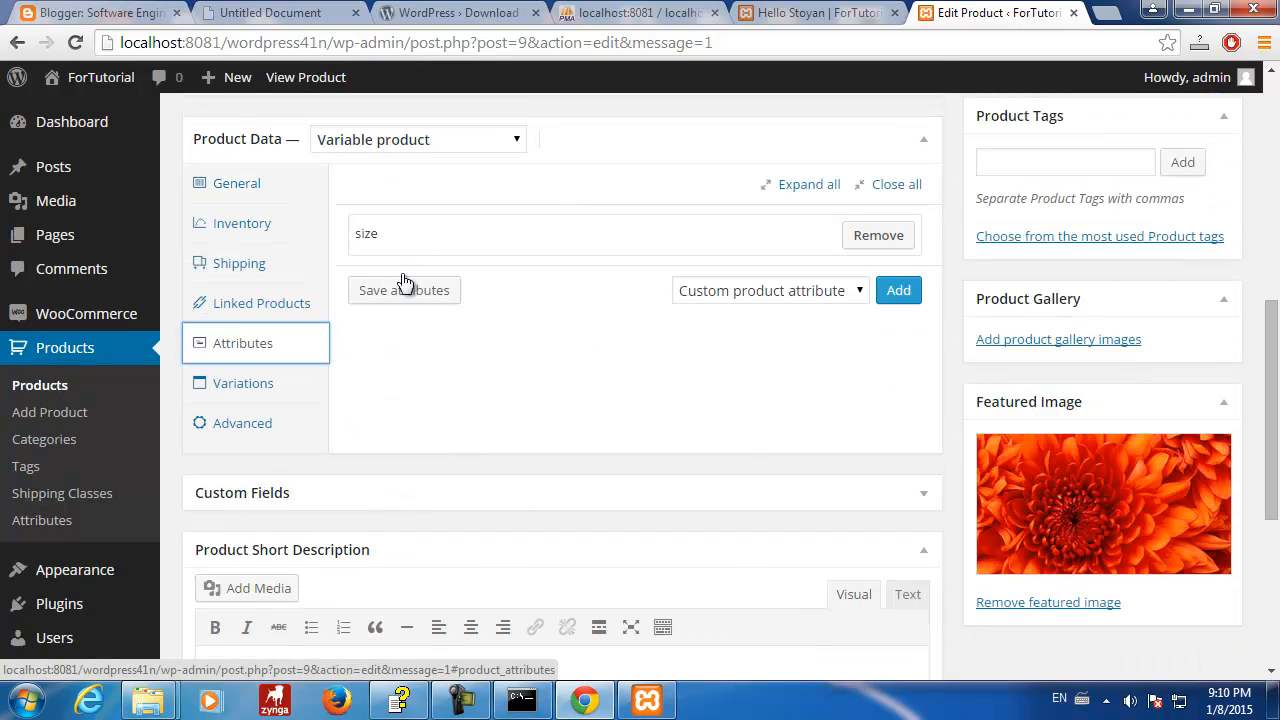
- Give the size attribute the values 43 | 56 and save the attributes
left_click(824, 244)
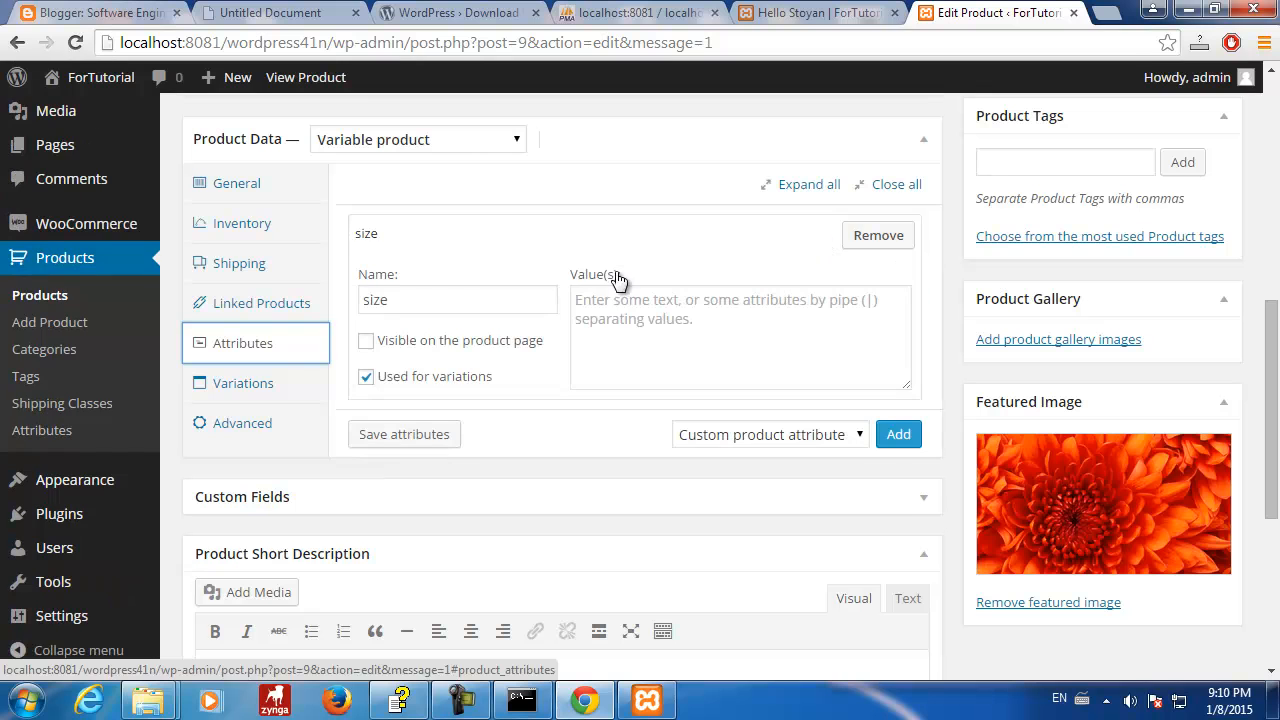
left_click(740, 343)
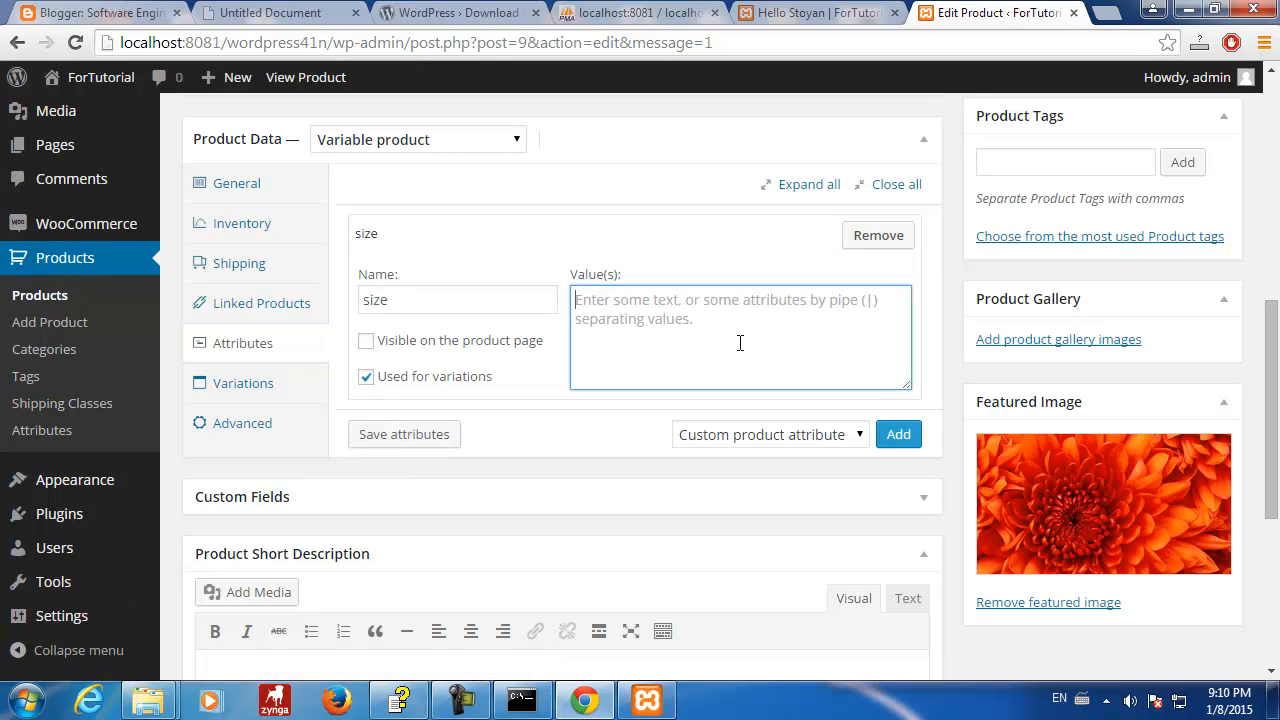
type("43 | 56")
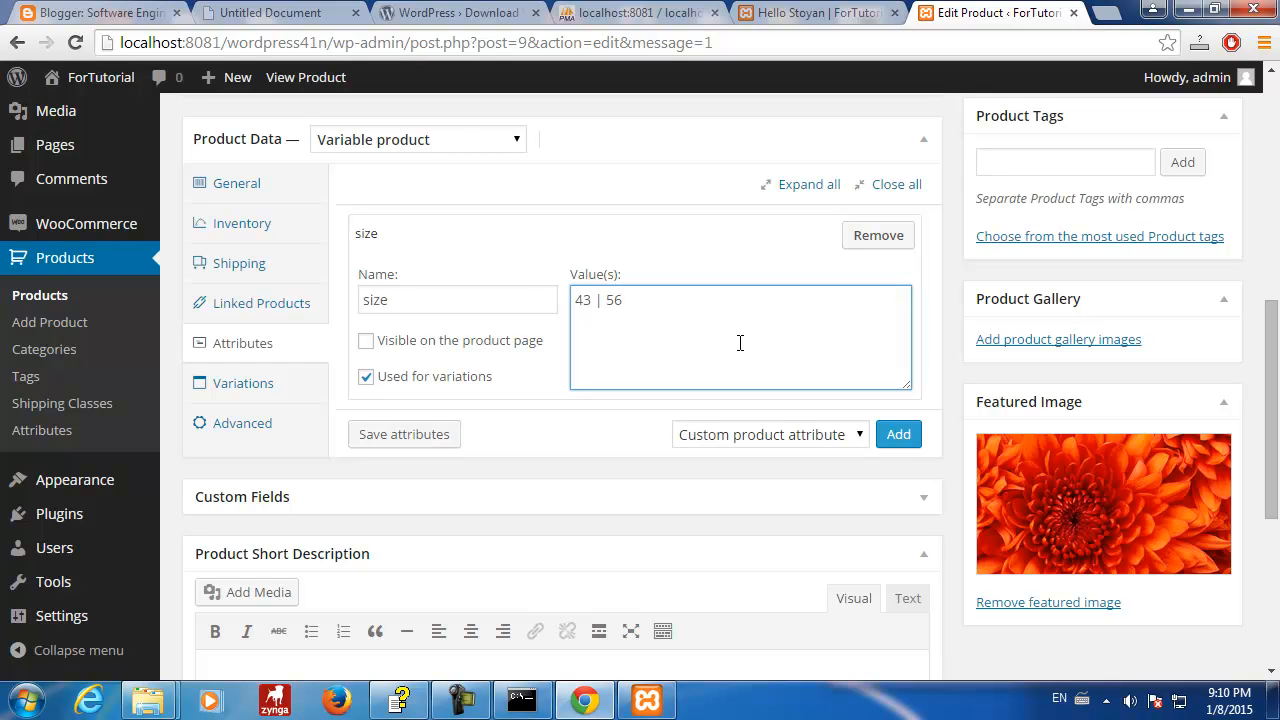
left_click(445, 440)
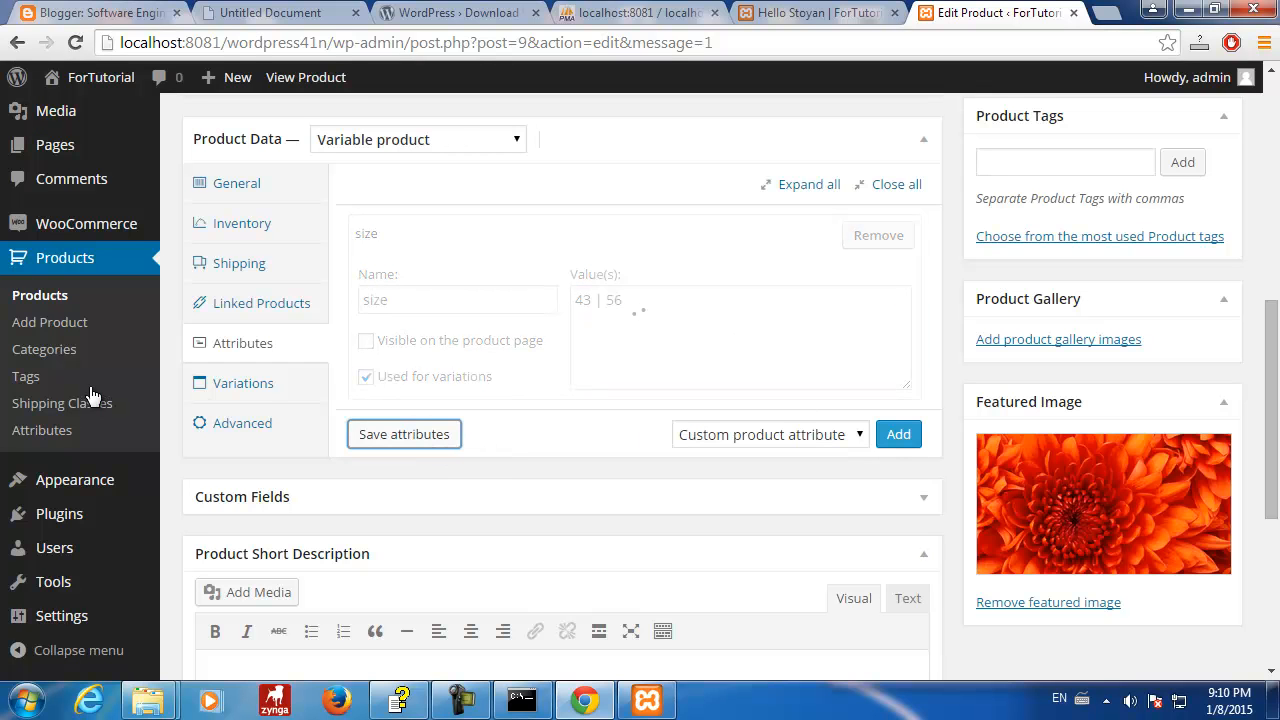
- Set variation #16 to size 43, update the product, and return to phpMyAdmin
left_click(248, 390)
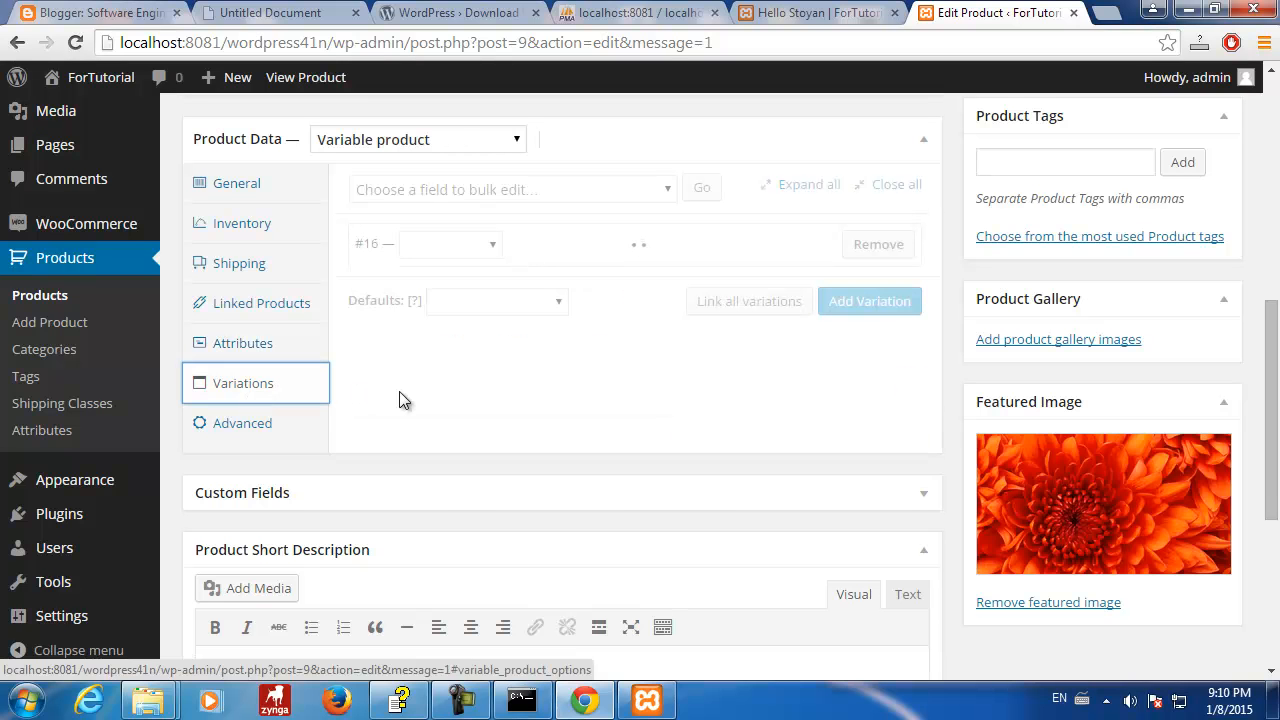
left_click(481, 248)
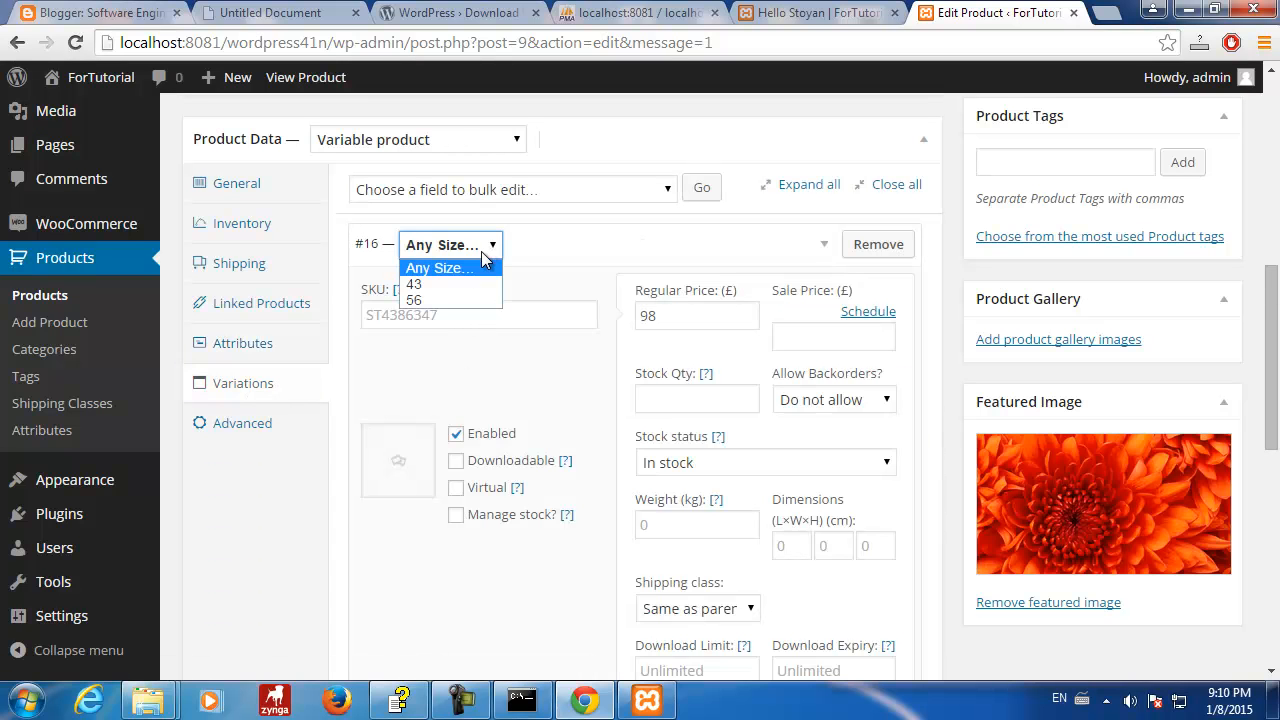
left_click(430, 281)
scroll(800, 373, "down", 3)
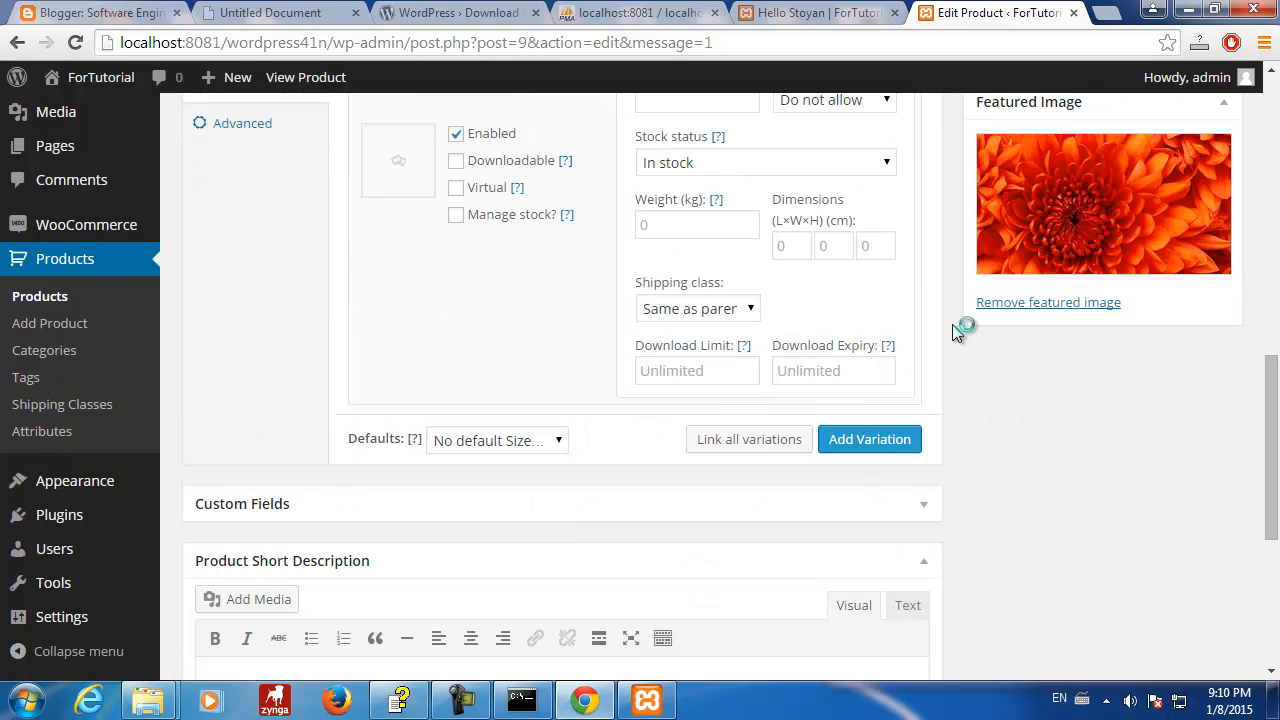
scroll(960, 329, "up", 10)
left_click(1196, 476)
left_click(675, 14)
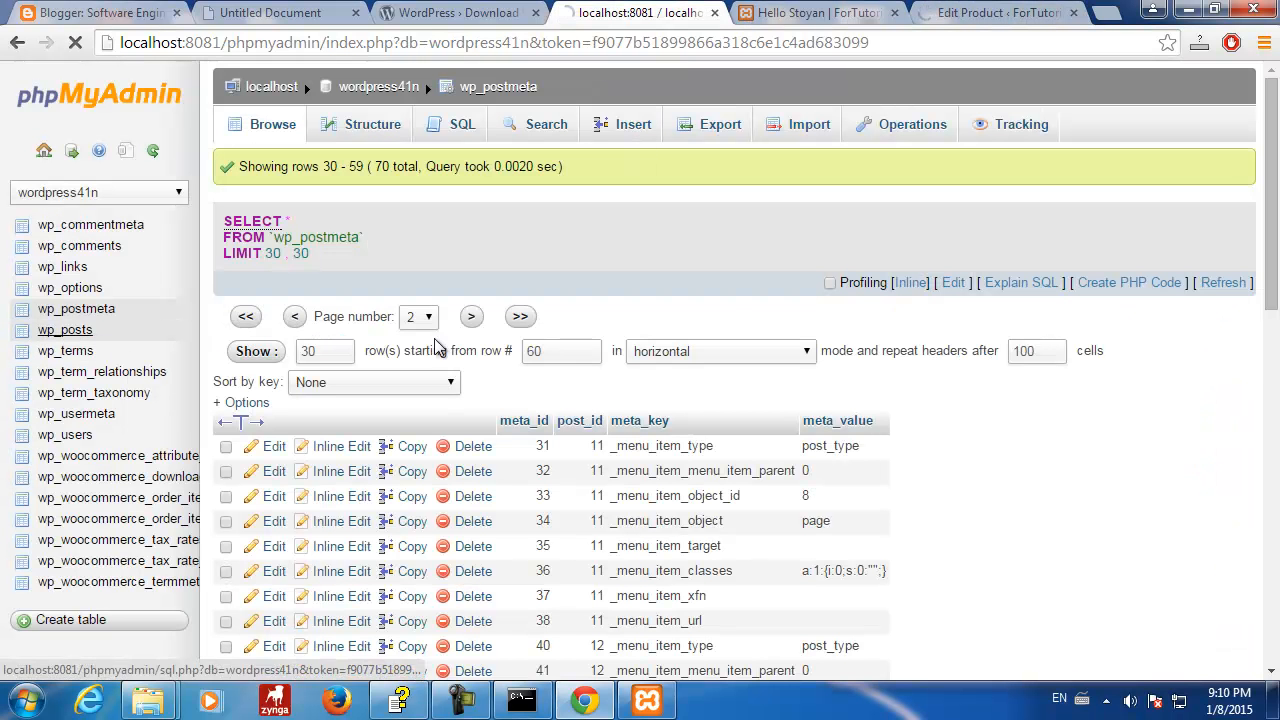
left_click(92, 331)
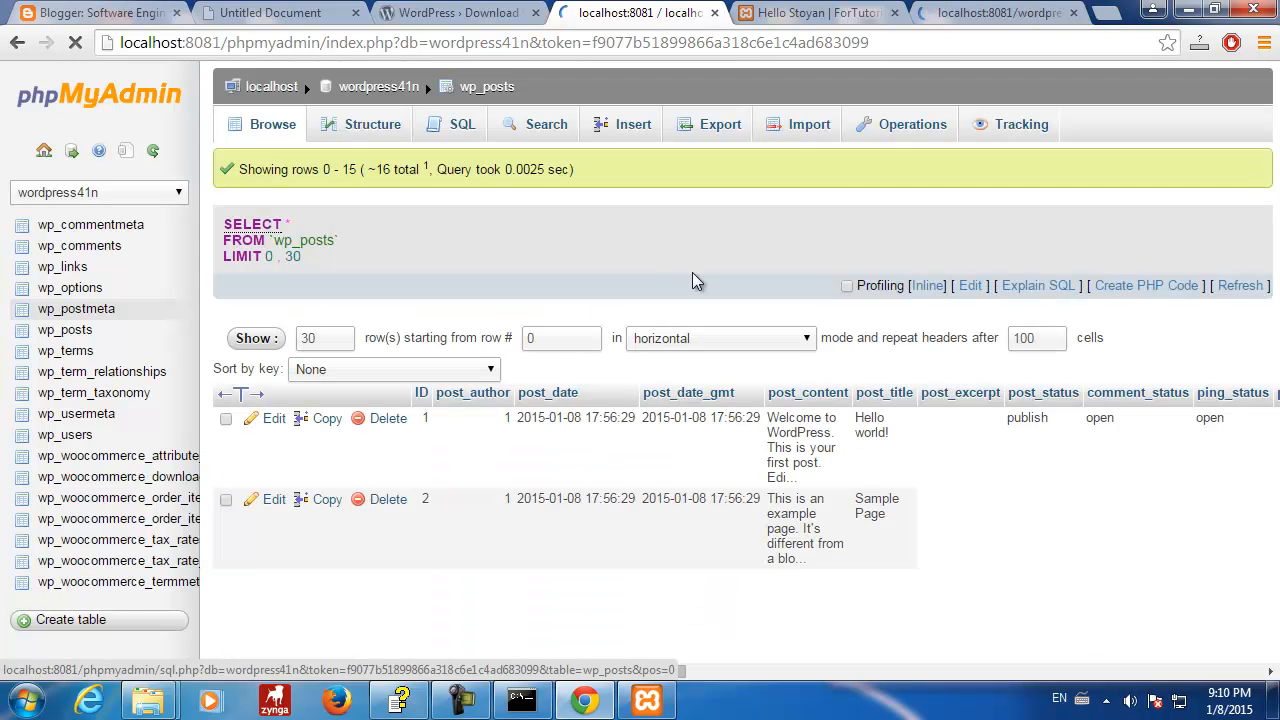
scroll(712, 289, "down", 6)
scroll(712, 289, "down", 3)
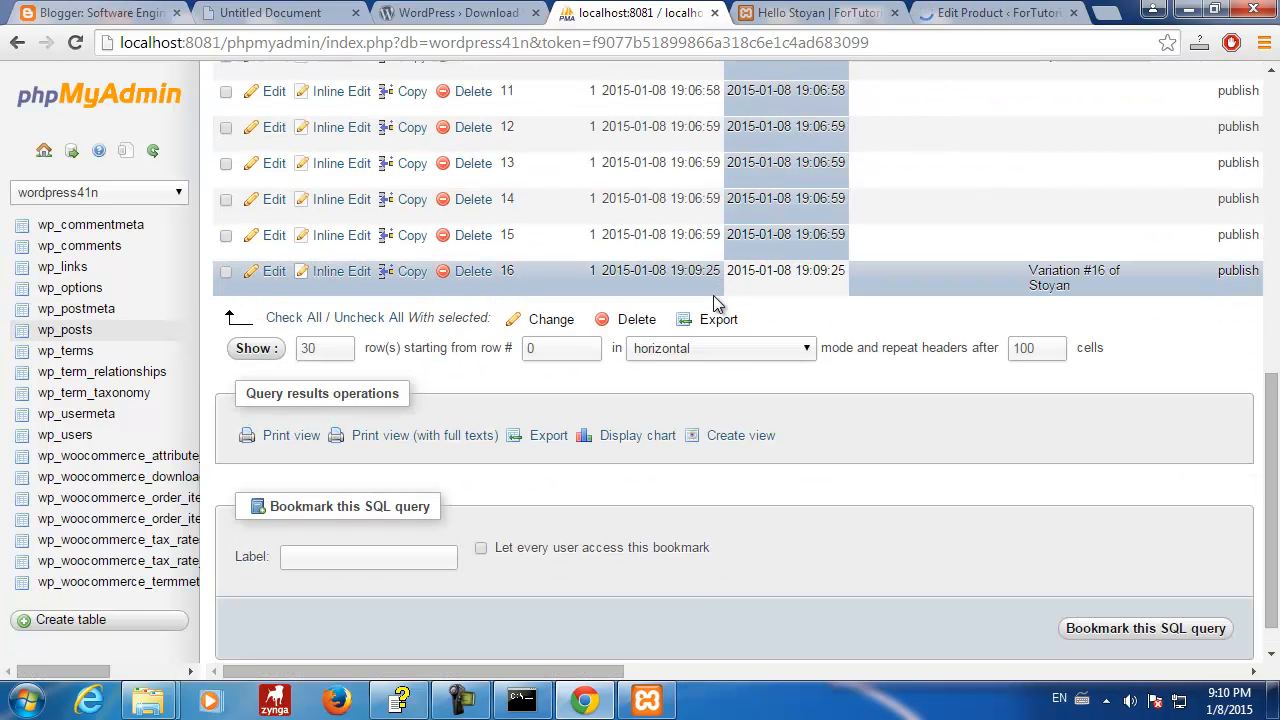
scroll(785, 273, "up", 3)
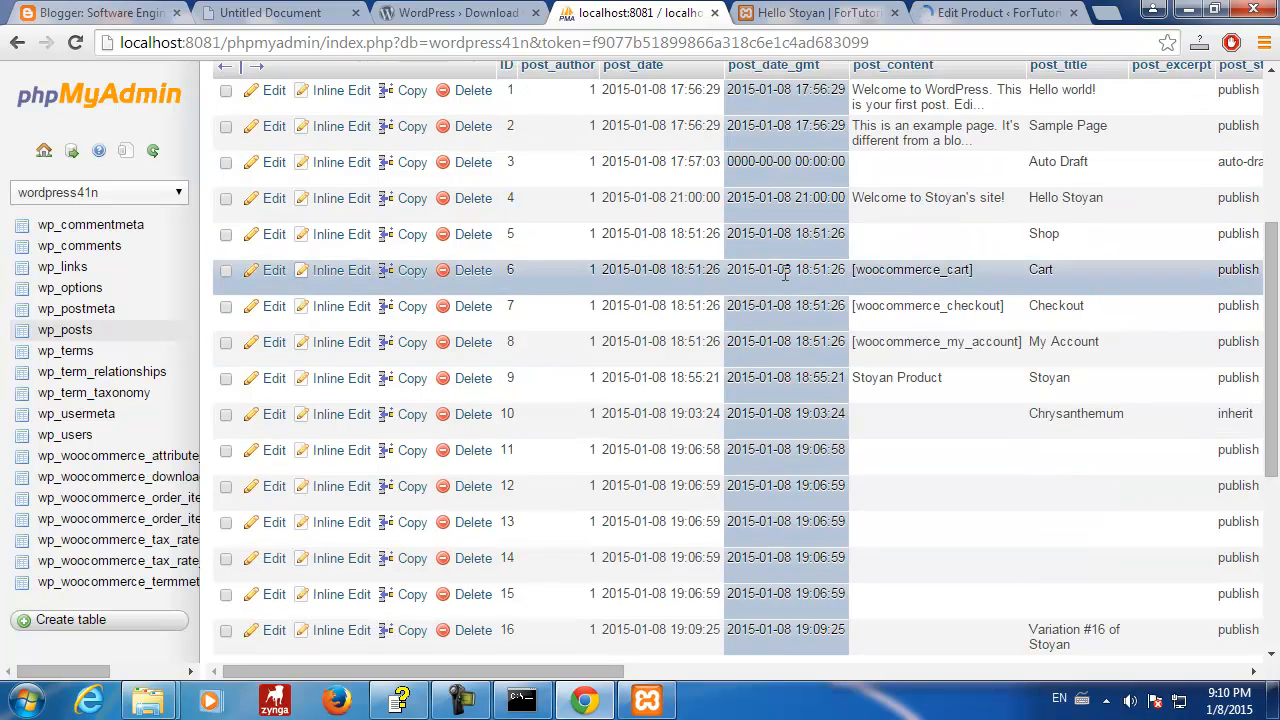
scroll(760, 300, "down", 2)
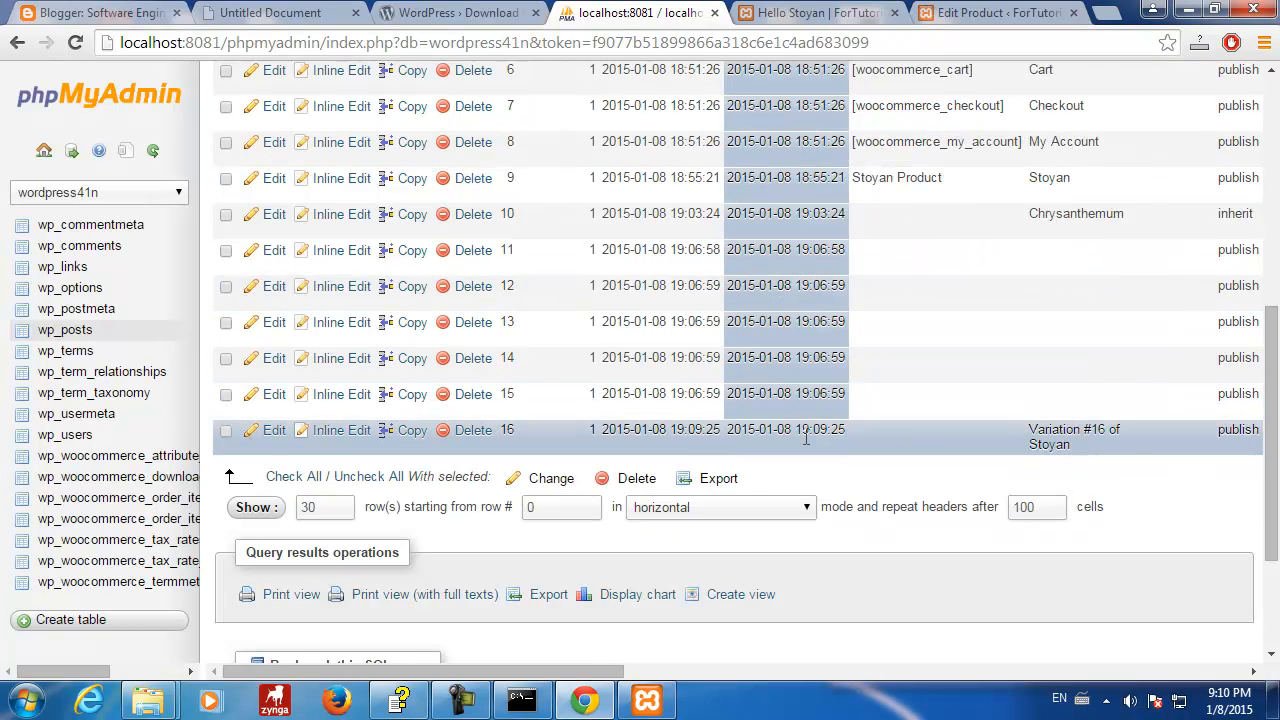
left_click_drag(1029, 430, 1121, 453)
left_click_drag(590, 671, 981, 670)
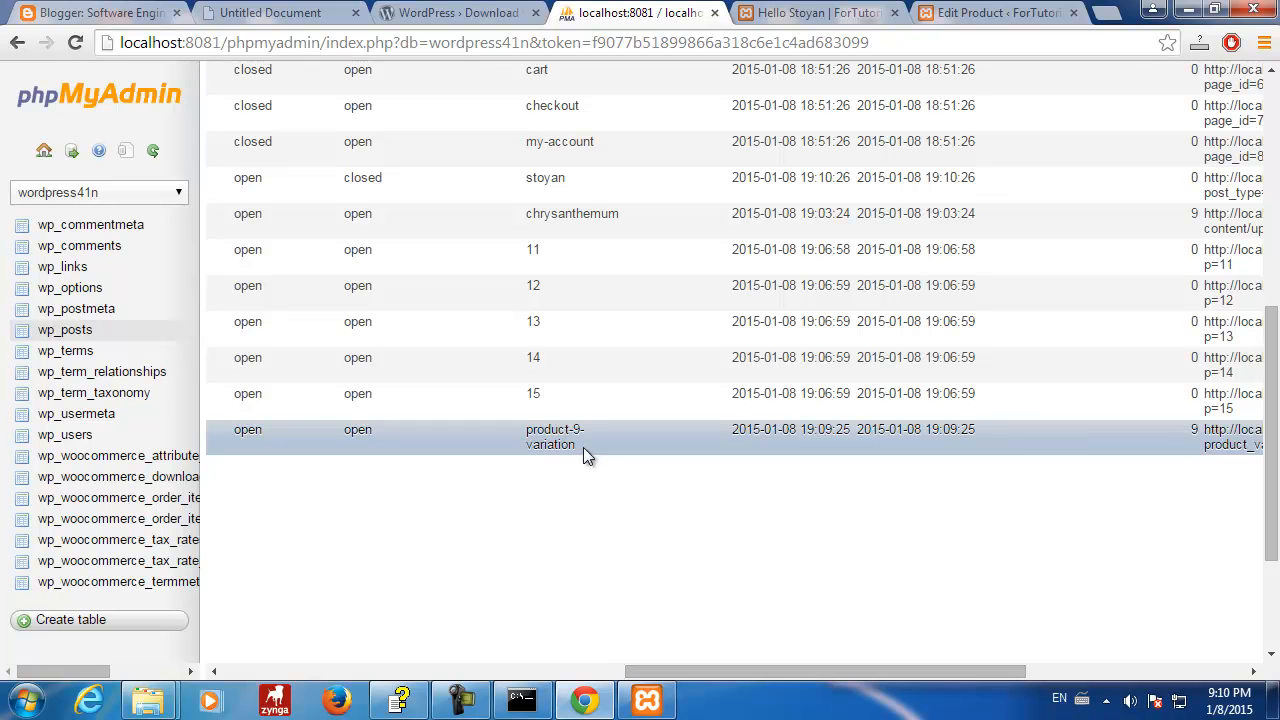
left_click_drag(528, 436, 578, 446)
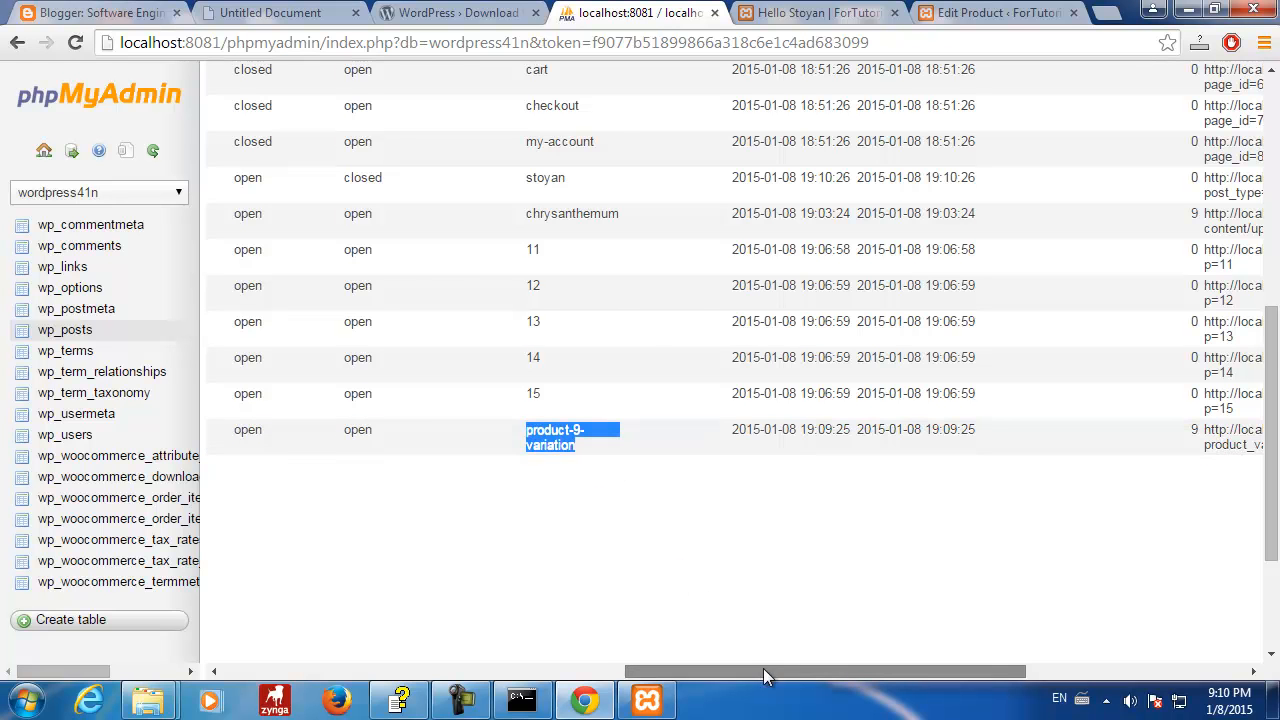
left_click_drag(763, 670, 1064, 668)
left_click_drag(941, 428, 1063, 437)
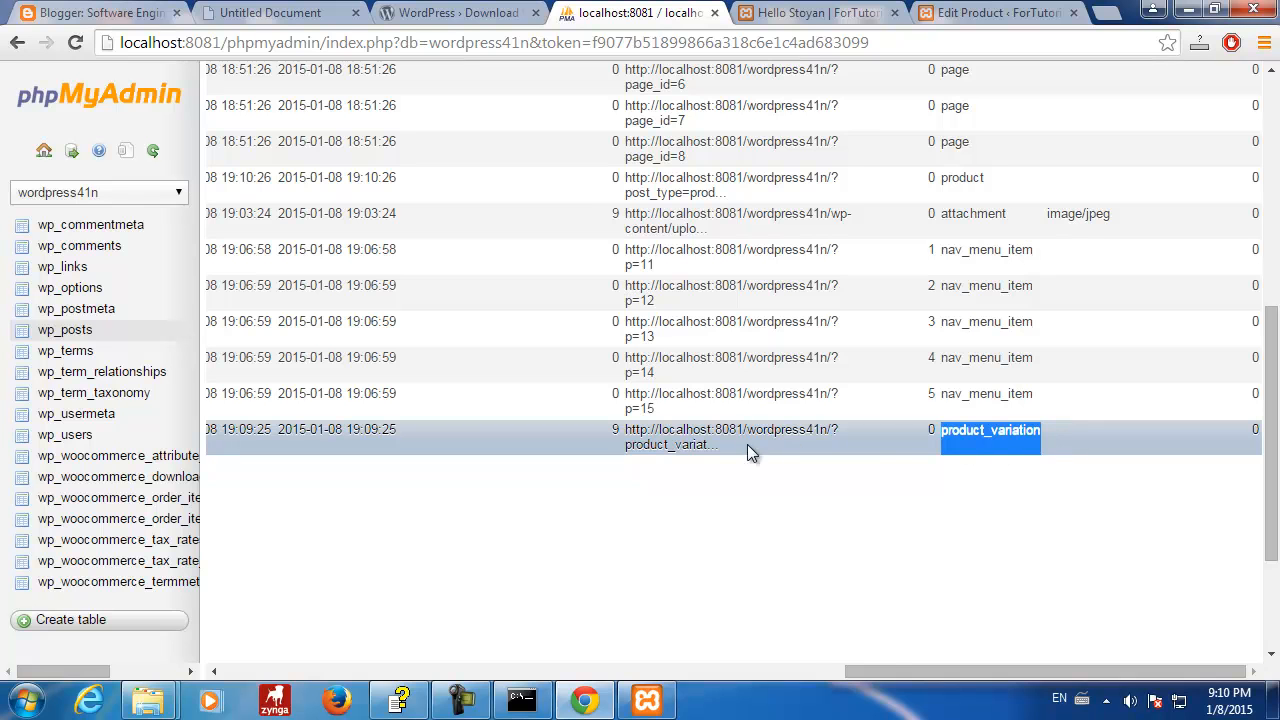
left_click_drag(949, 669, 285, 668)
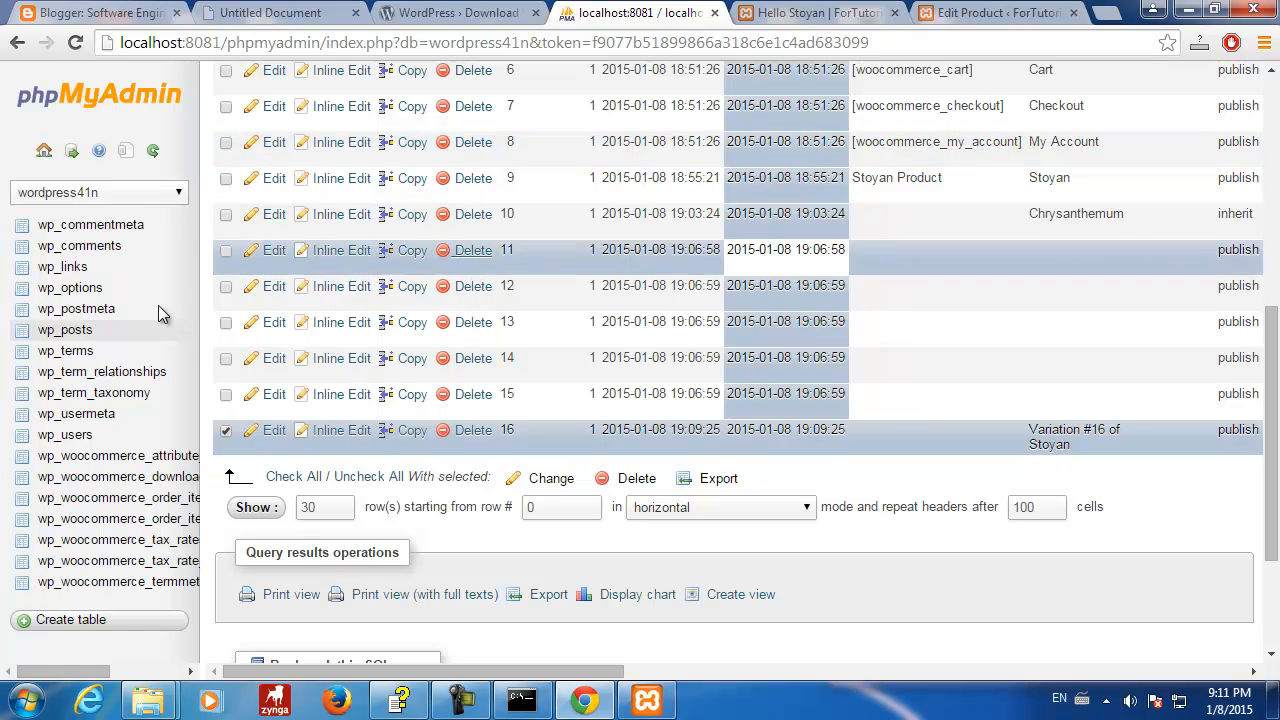
left_click(103, 315)
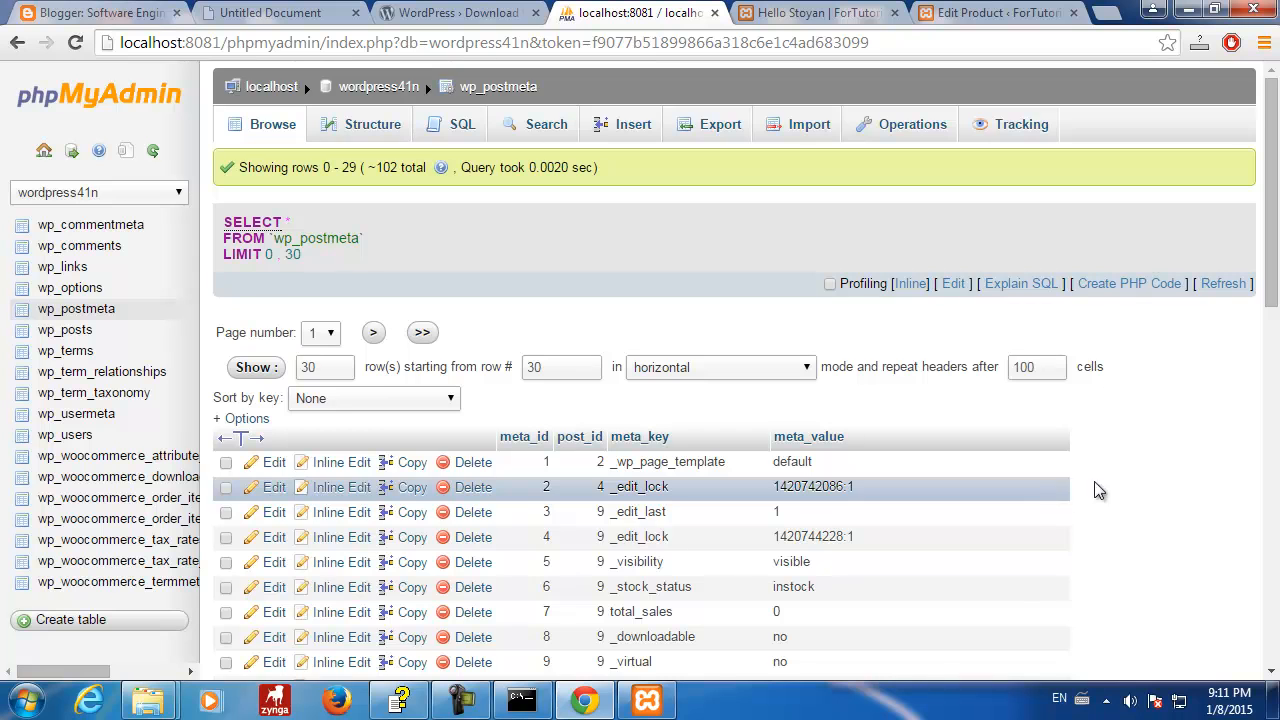
scroll(1119, 483, "down", 2)
scroll(1121, 479, "down", 5)
scroll(1121, 479, "up", 8)
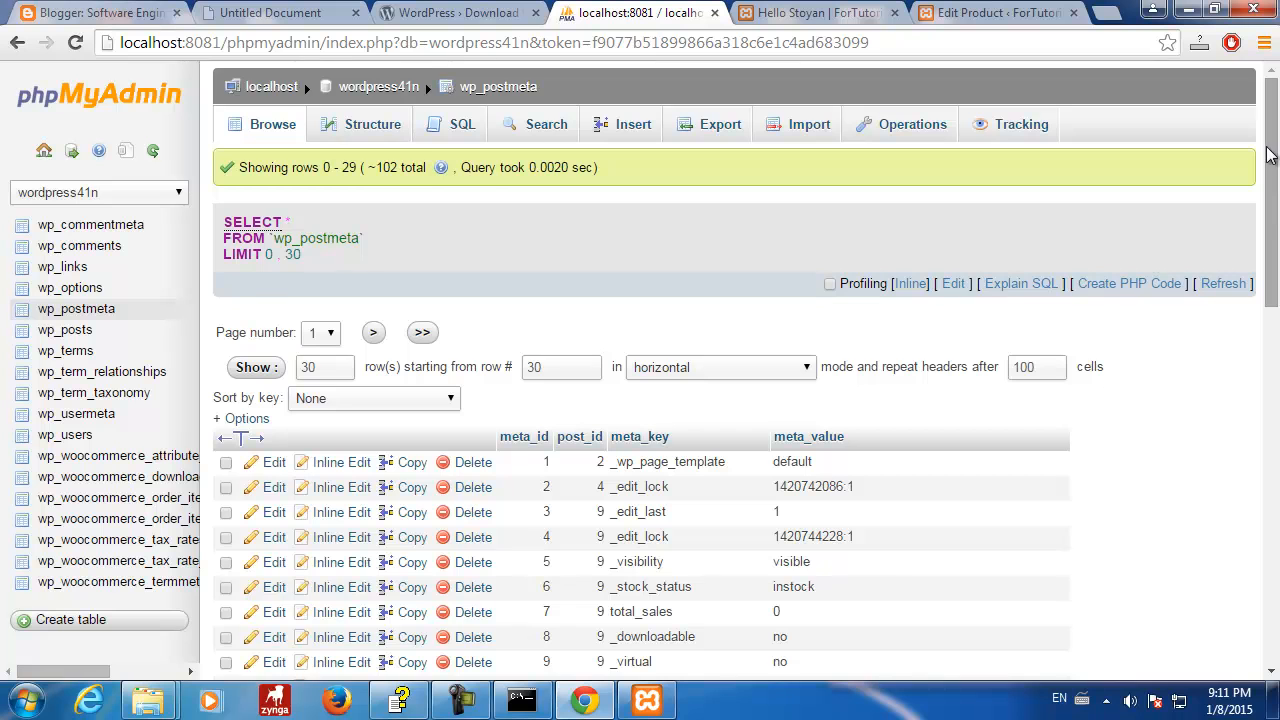
left_click_drag(1272, 160, 1272, 272)
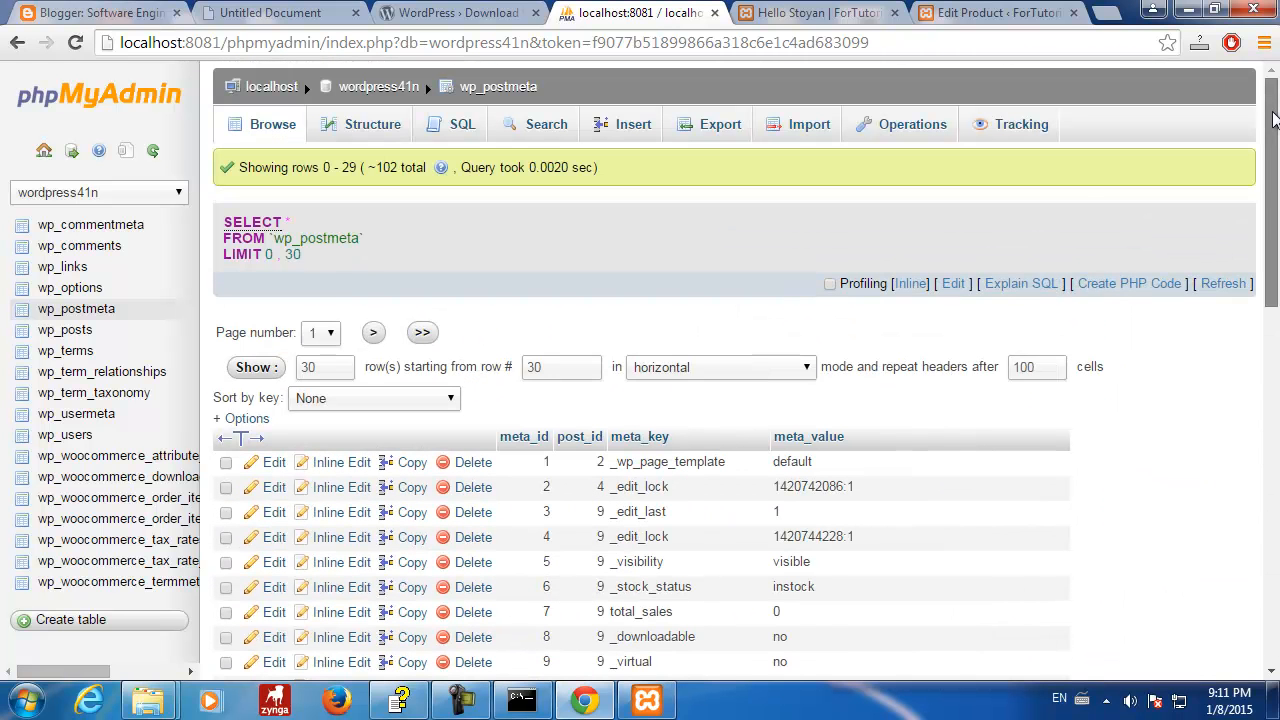
left_click_drag(1272, 200, 1272, 247)
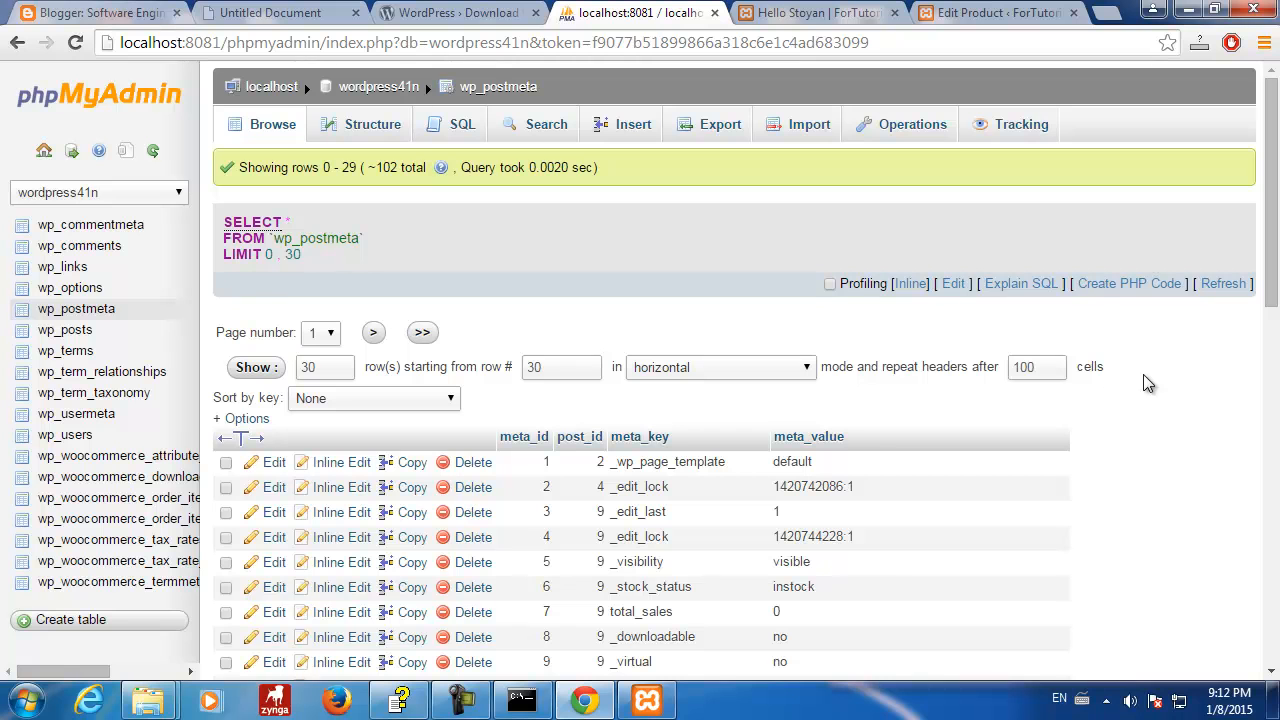
left_click(70, 331)
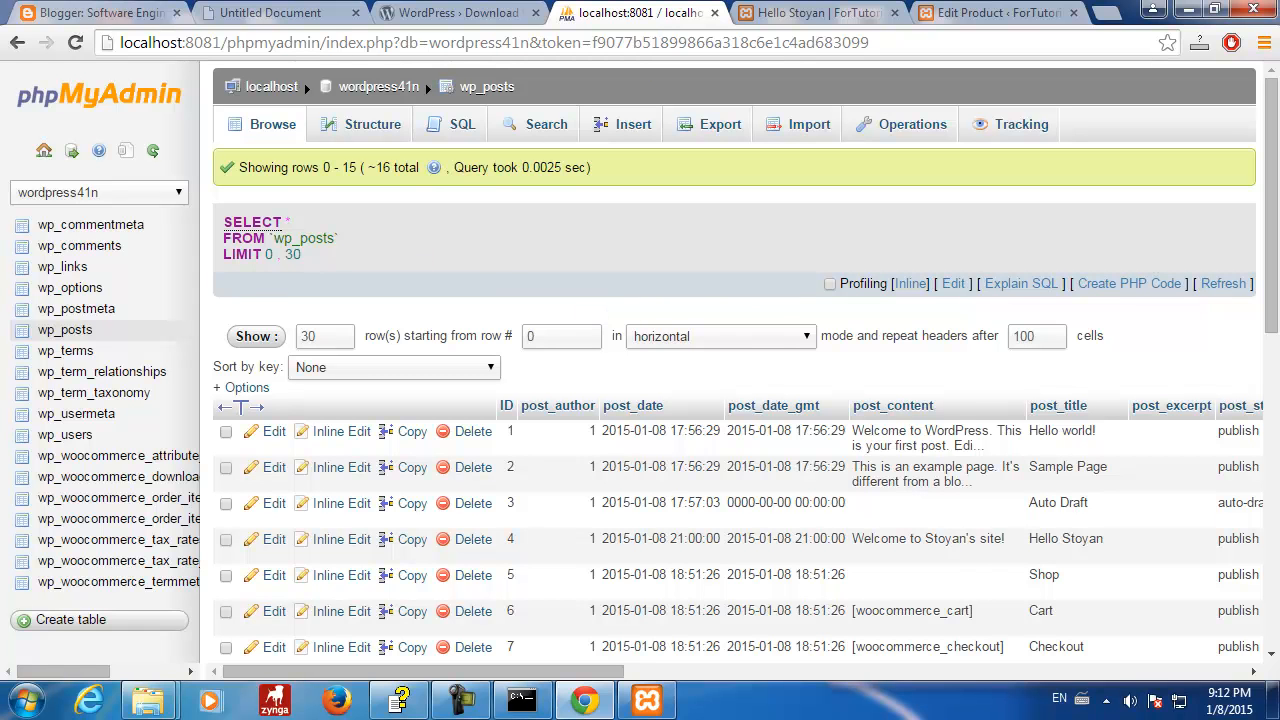
left_click_drag(491, 256, 490, 209)
type("entit")
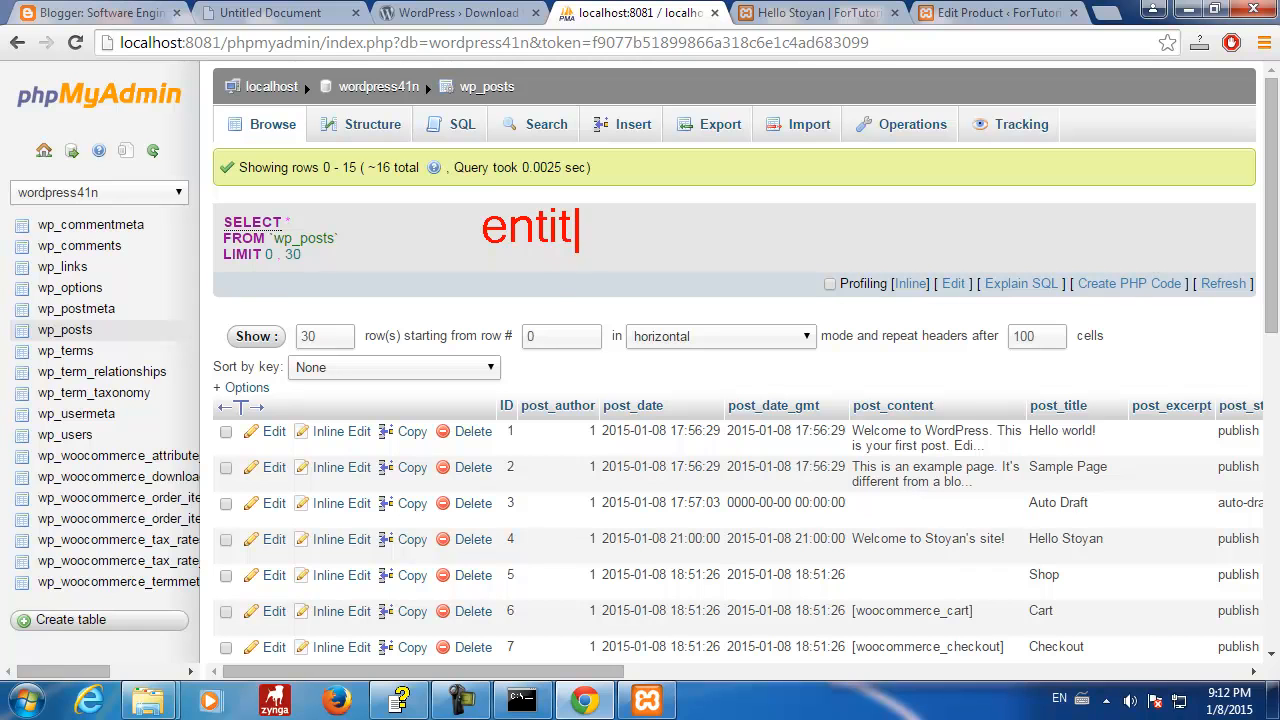
type("ies")
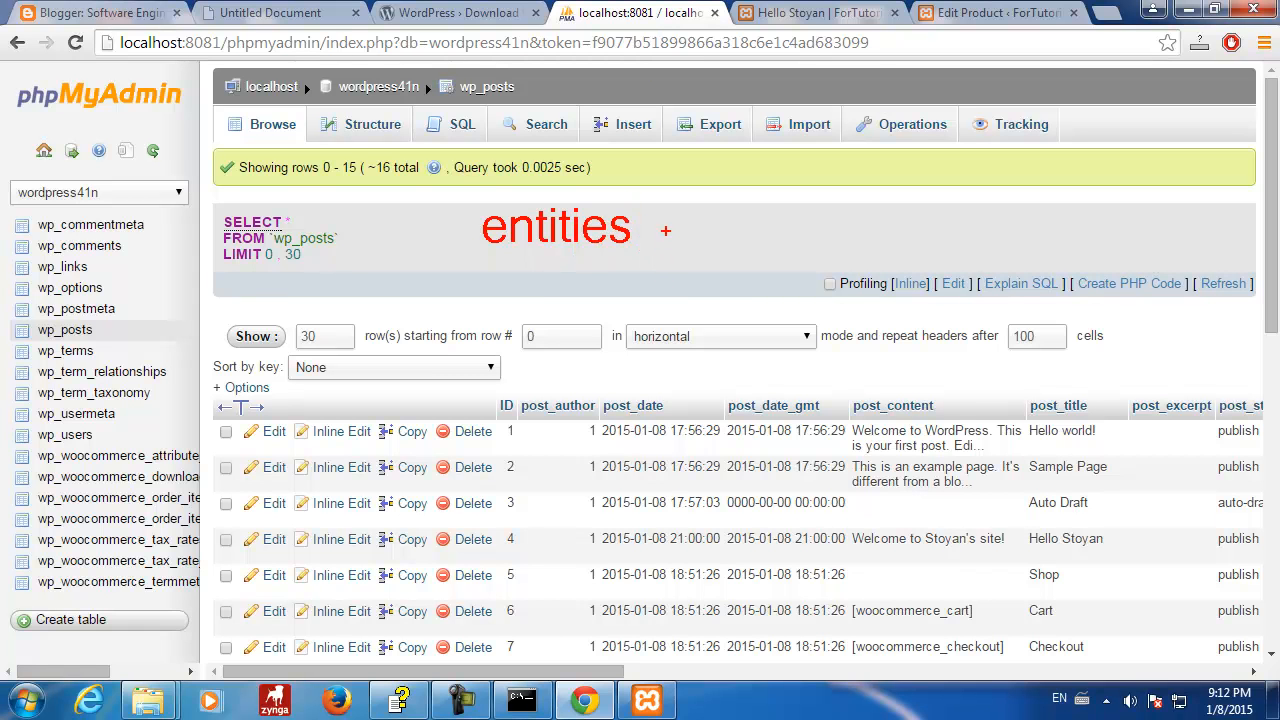
left_click_drag(652, 220, 756, 197)
left_click_drag(417, 312, 417, 246)
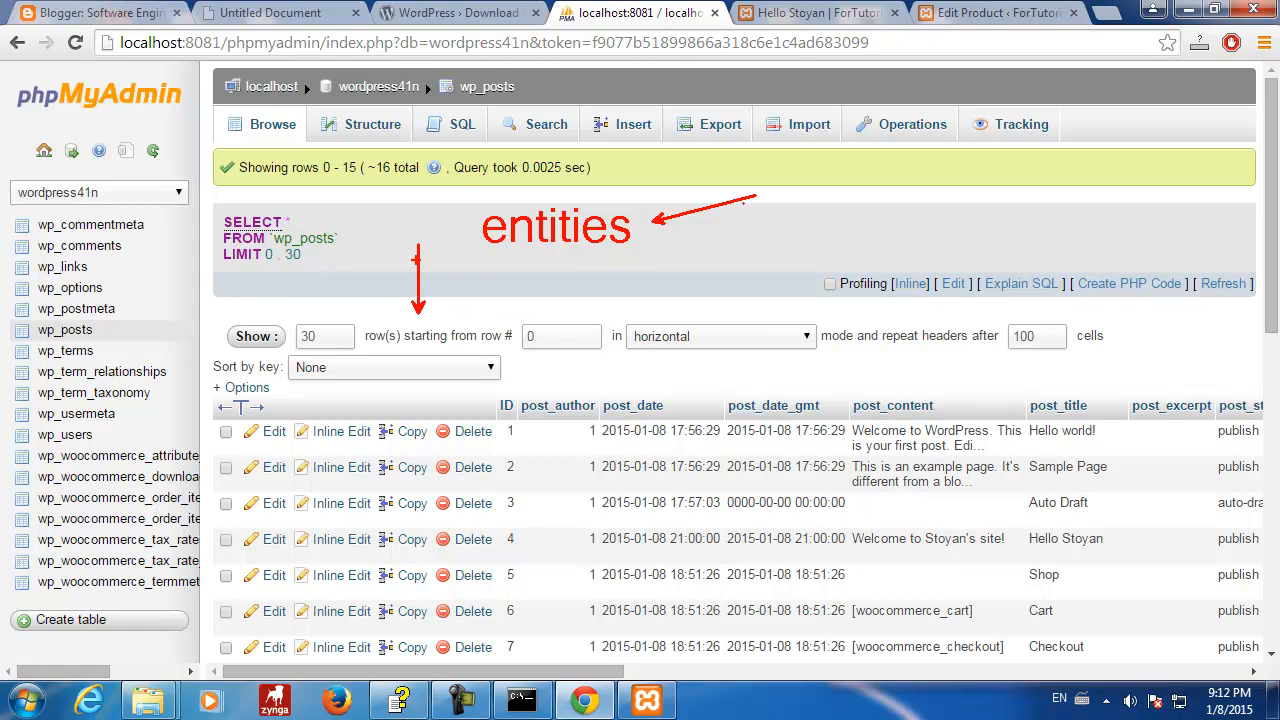
left_click_drag(461, 313, 462, 246)
left_click_drag(502, 318, 502, 258)
left_click_drag(548, 316, 548, 268)
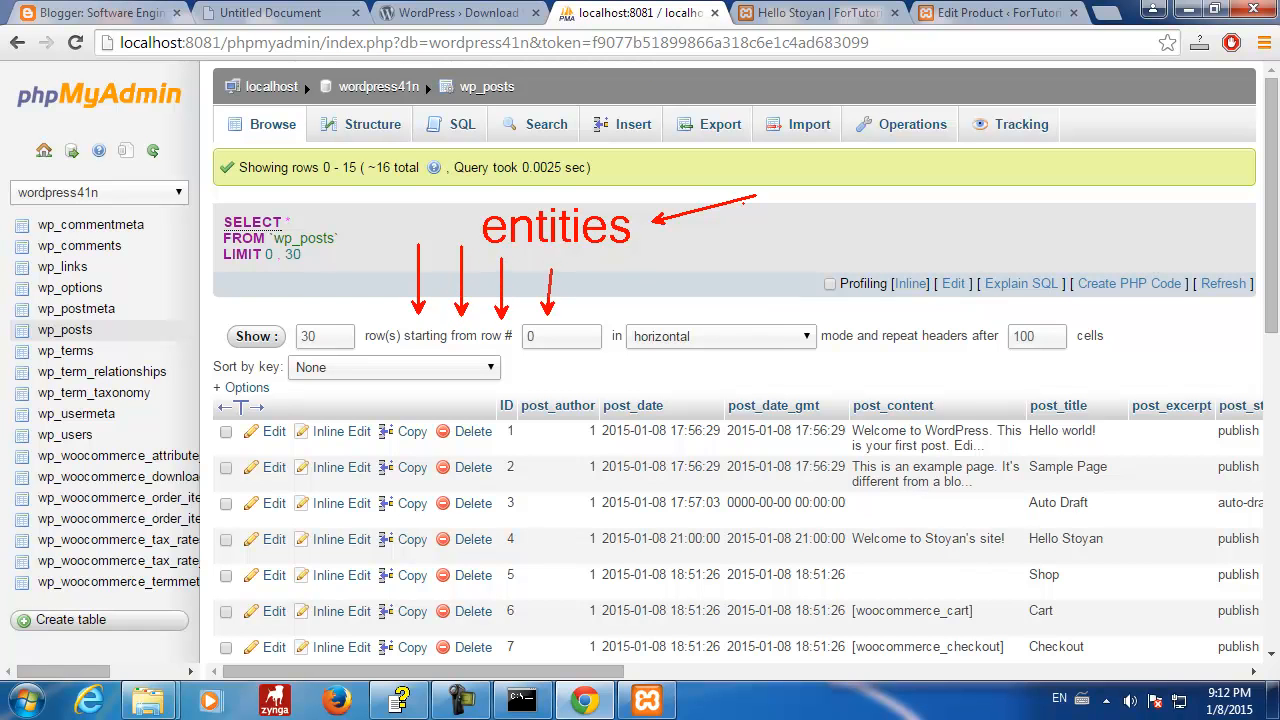
left_click_drag(592, 316, 591, 256)
left_click_drag(639, 314, 639, 255)
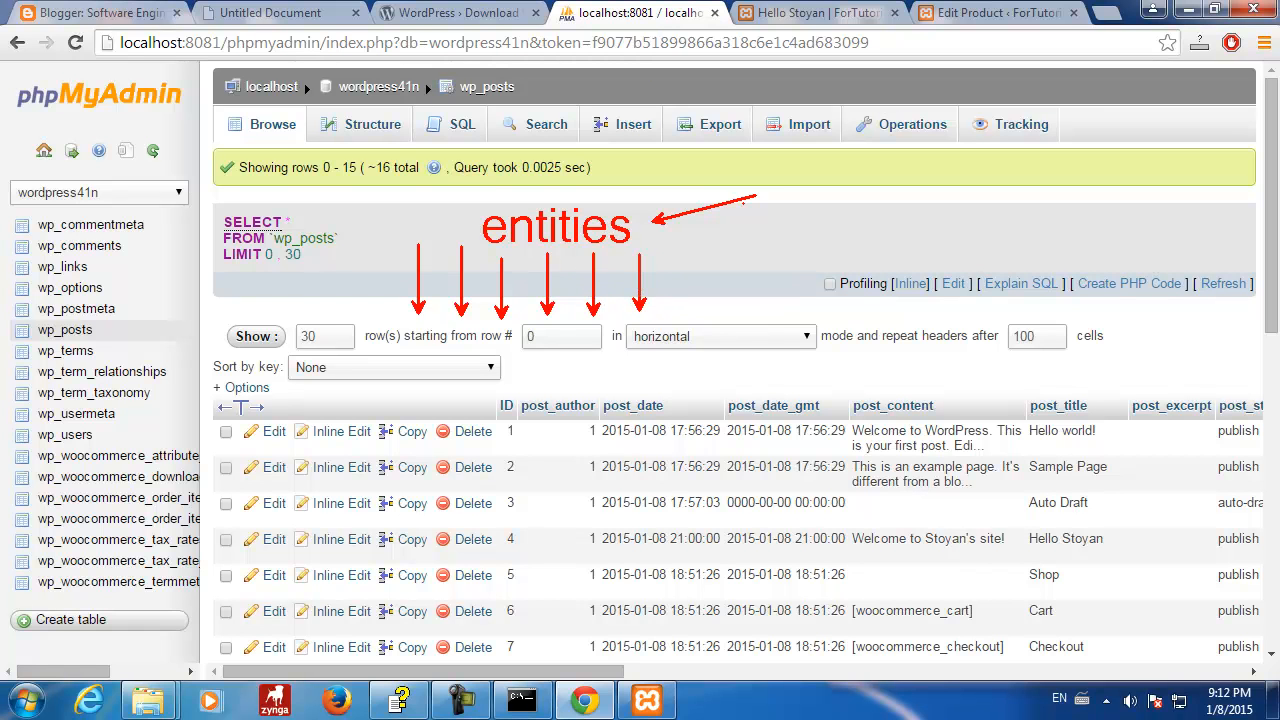
left_click_drag(684, 312, 684, 255)
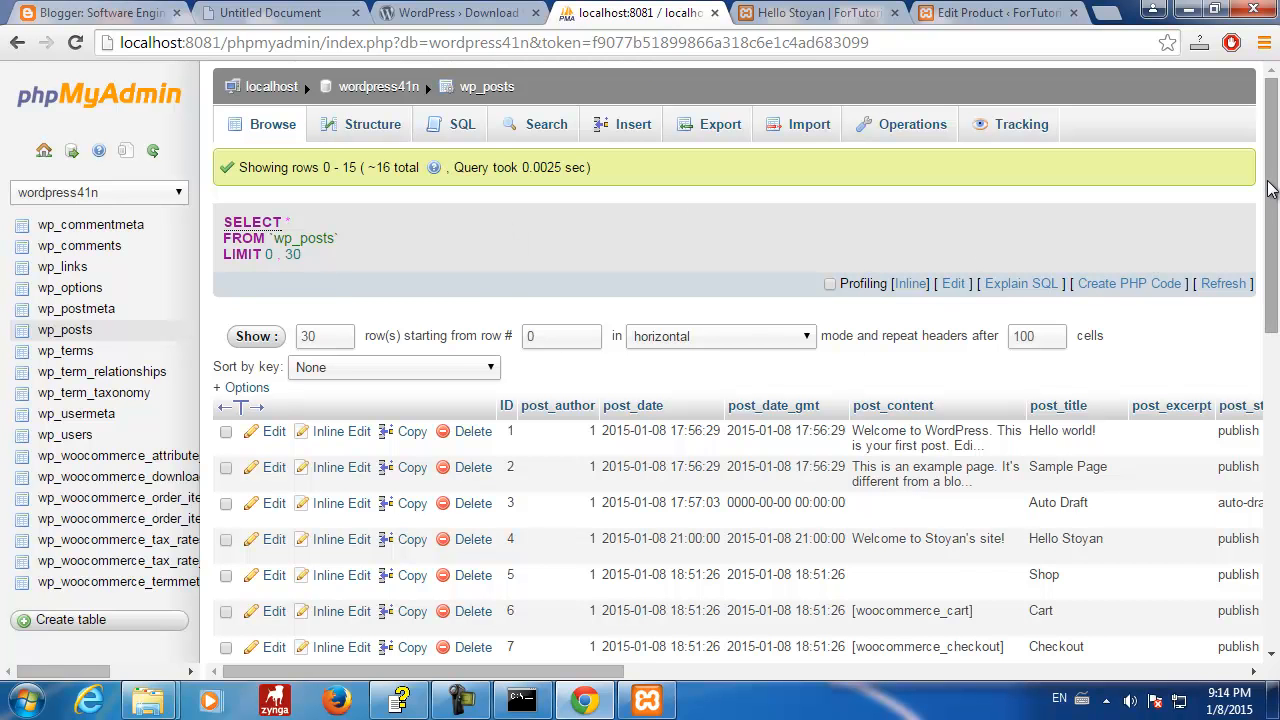
scroll(1276, 468, "down", 2)
scroll(1276, 468, "down", 6)
scroll(1276, 468, "up", 7)
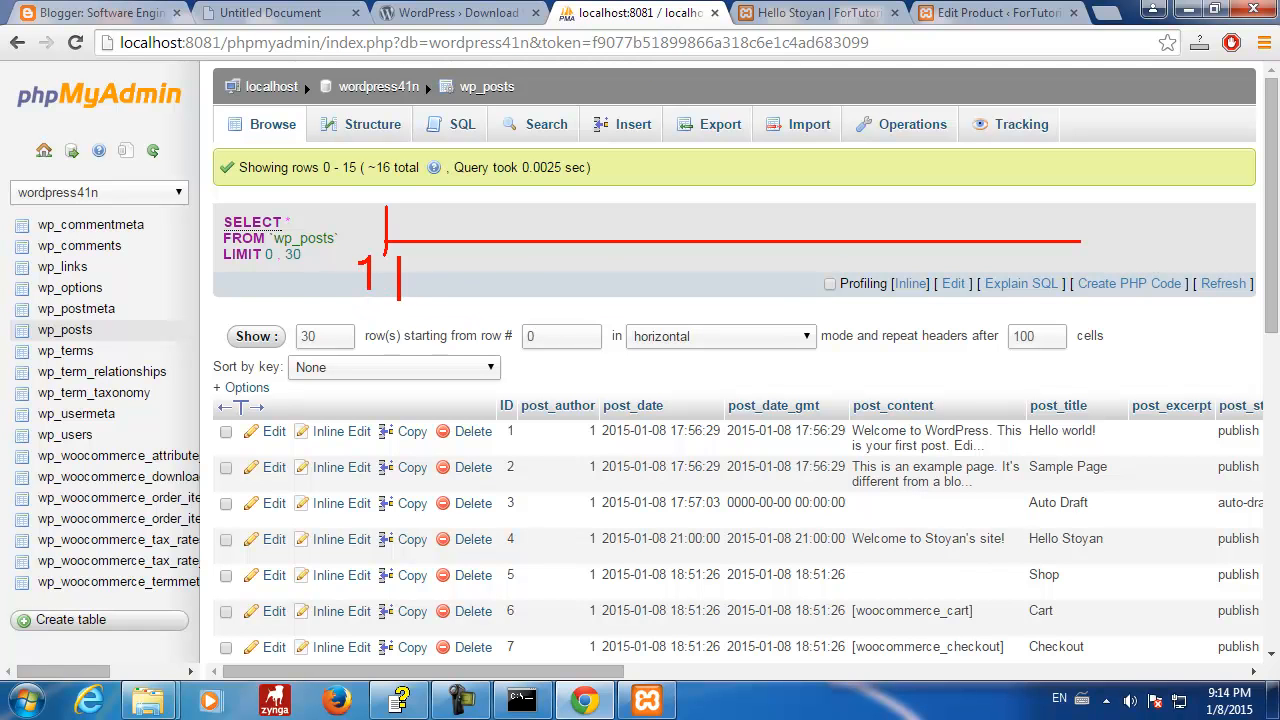
type("big table")
key("Escape")
left_click_drag(350, 310, 557, 308)
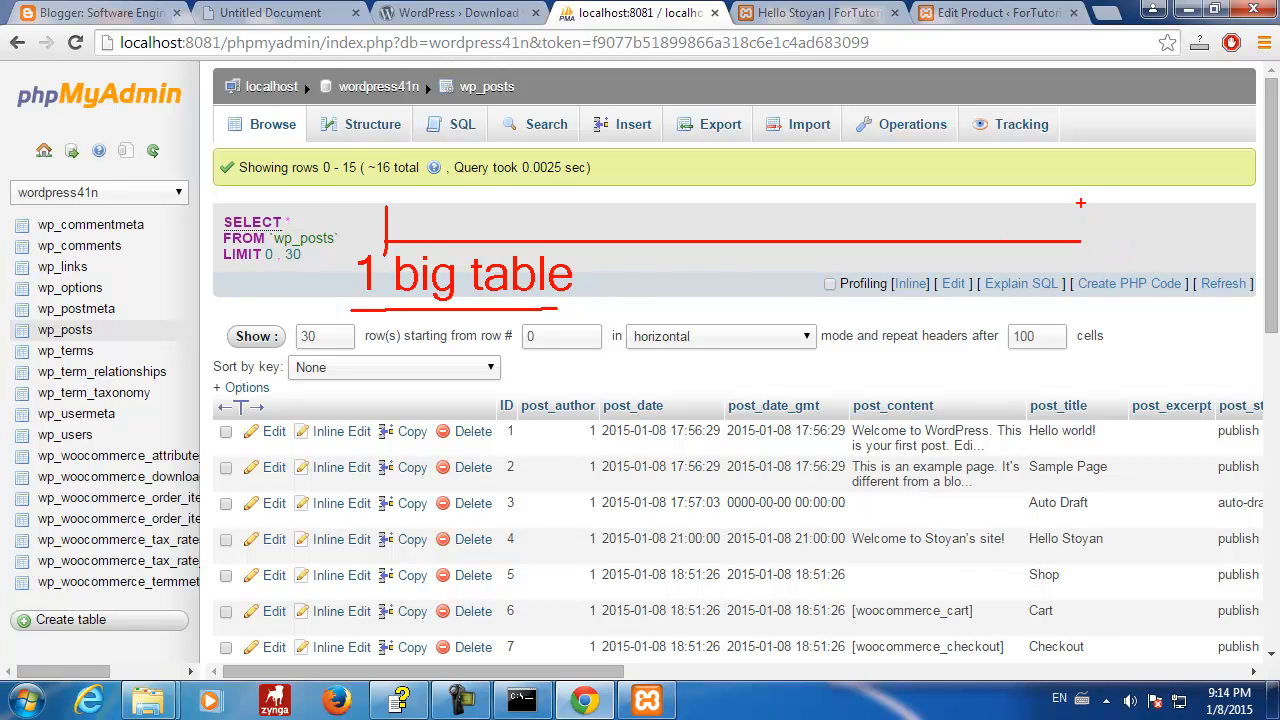
left_click_drag(1083, 218, 1082, 244)
key("ctrl+z")
left_click_drag(1017, 248, 1017, 292)
type("no")
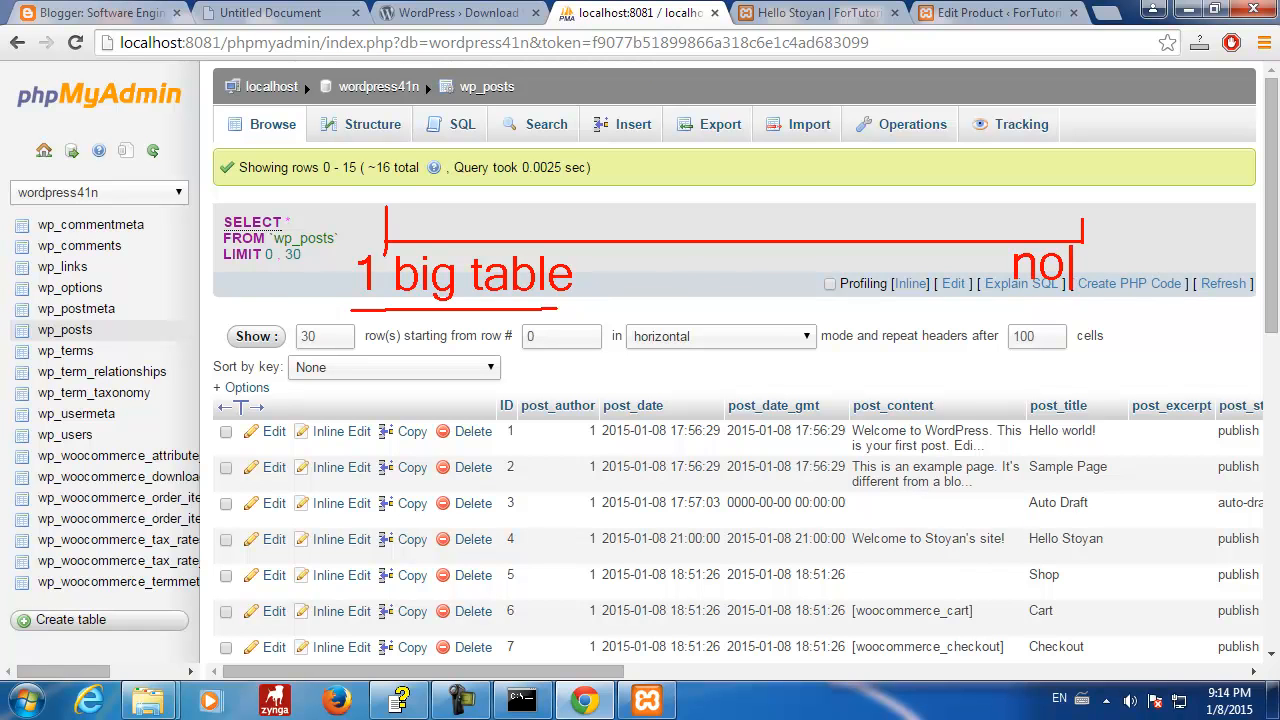
type("rmalized")
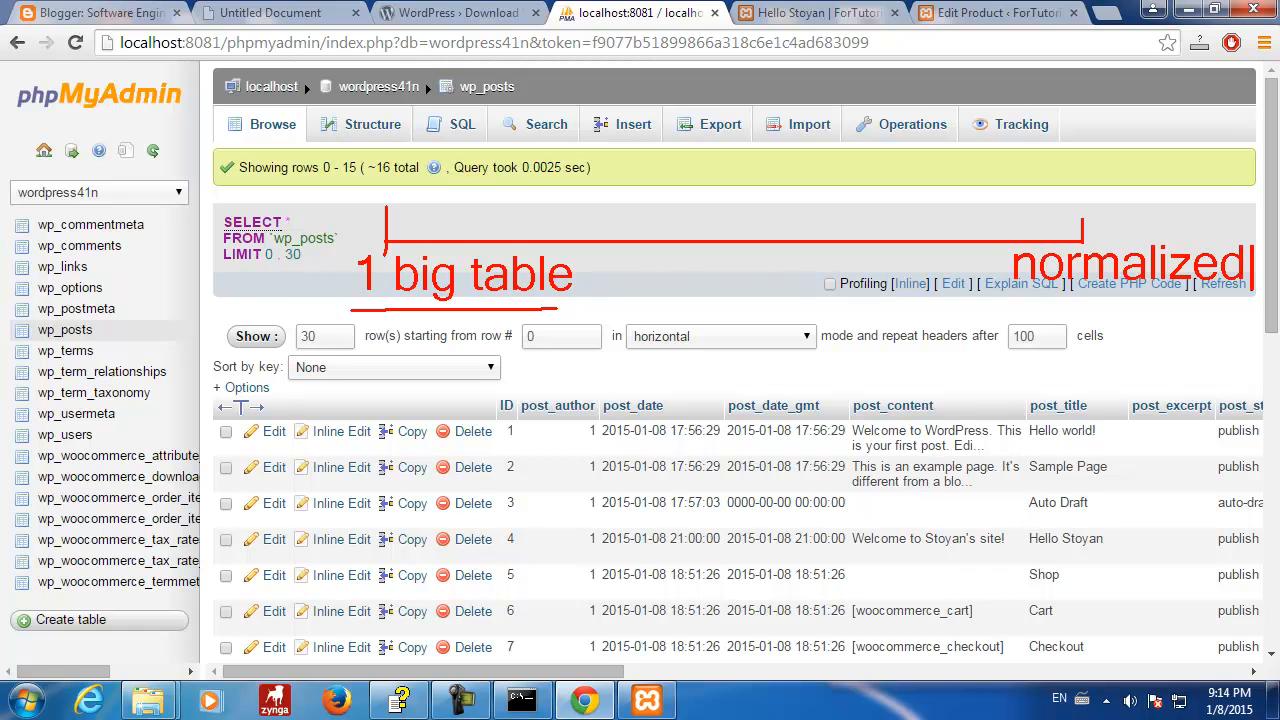
key("Return")
type("DB schema")
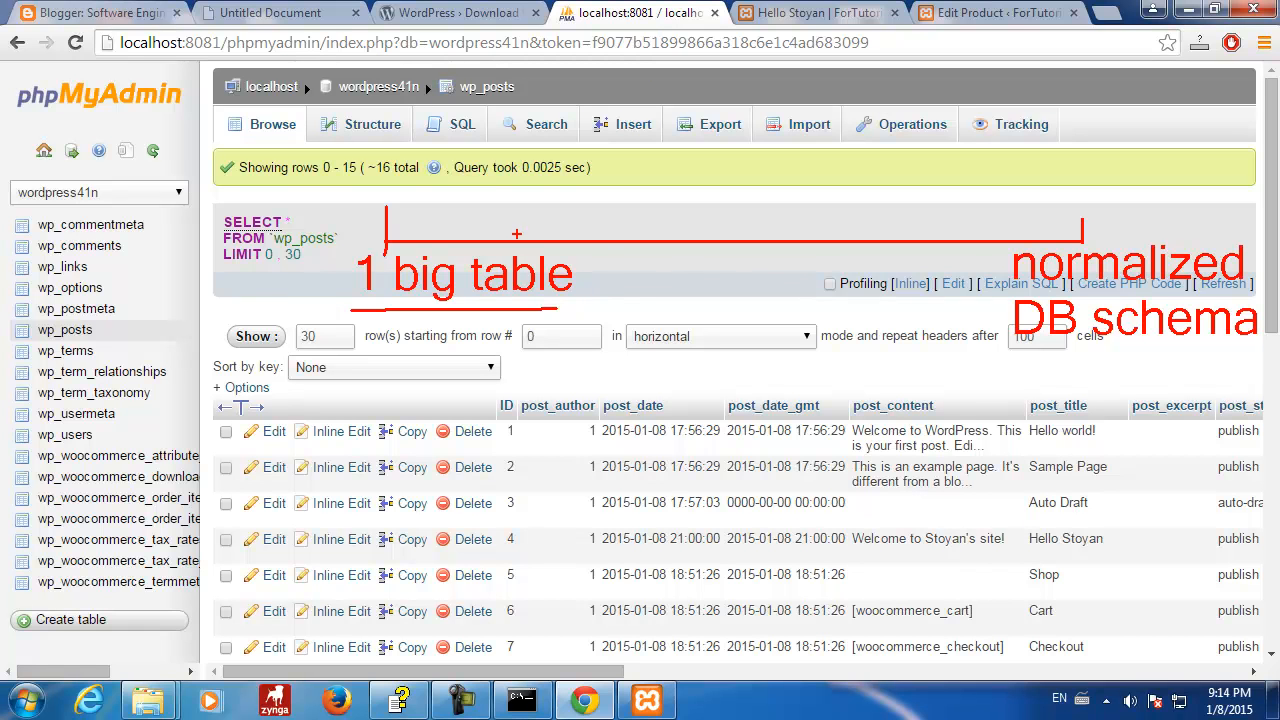
key("Escape")
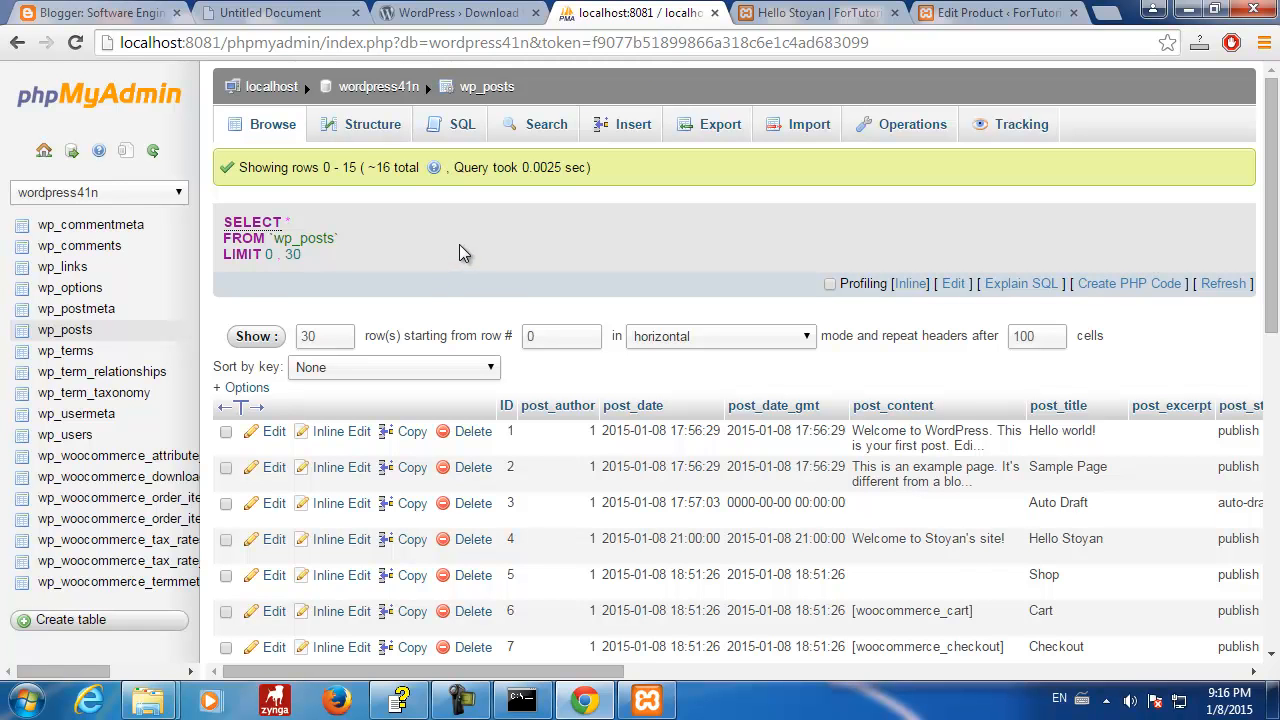
- Resume ZoomIt drawing, add a red mark and the note '1) Big table'
key("ctrl+2")
mouse_move(464, 211)
left_mouse_down()
mouse_move(473, 258)
mouse_move(473, 197)
left_mouse_up()
type("1) Big tabke")
key("BackSpace")
key("BackSpace")
type("le")
key("Return")
- Write the second red item '2) XML id xml' and start a new line
type("2)")
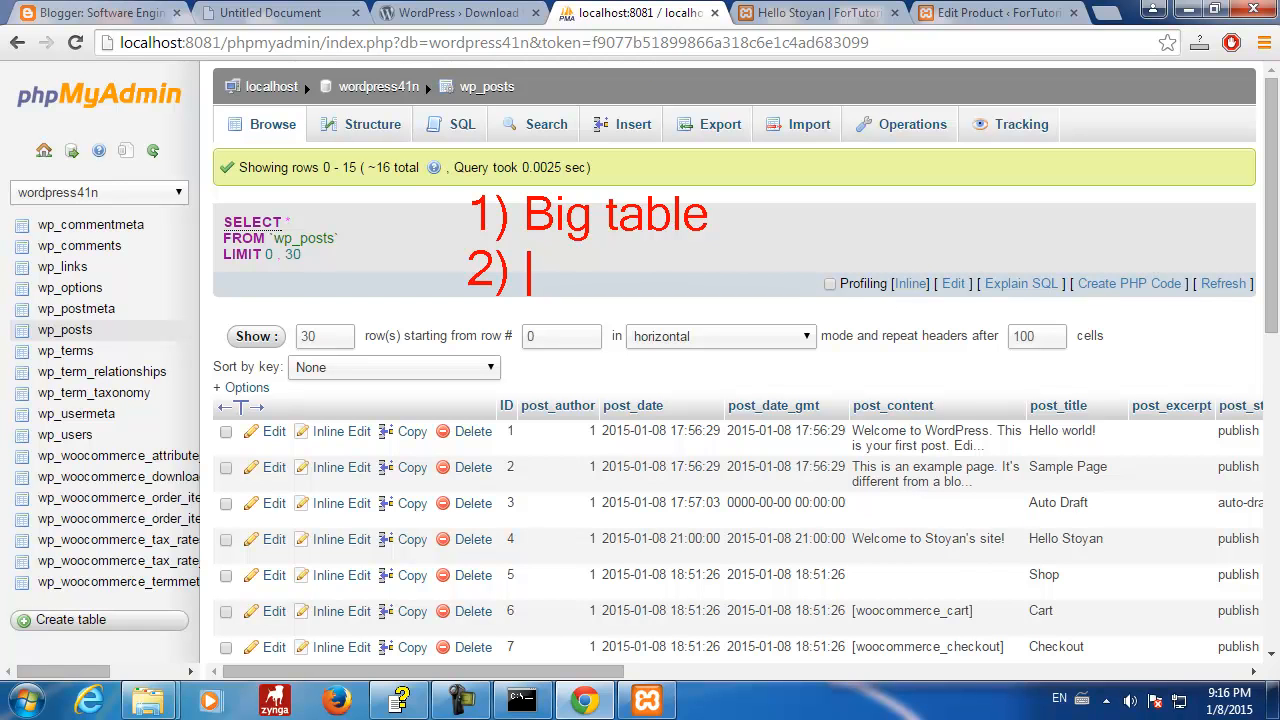
type("XML")
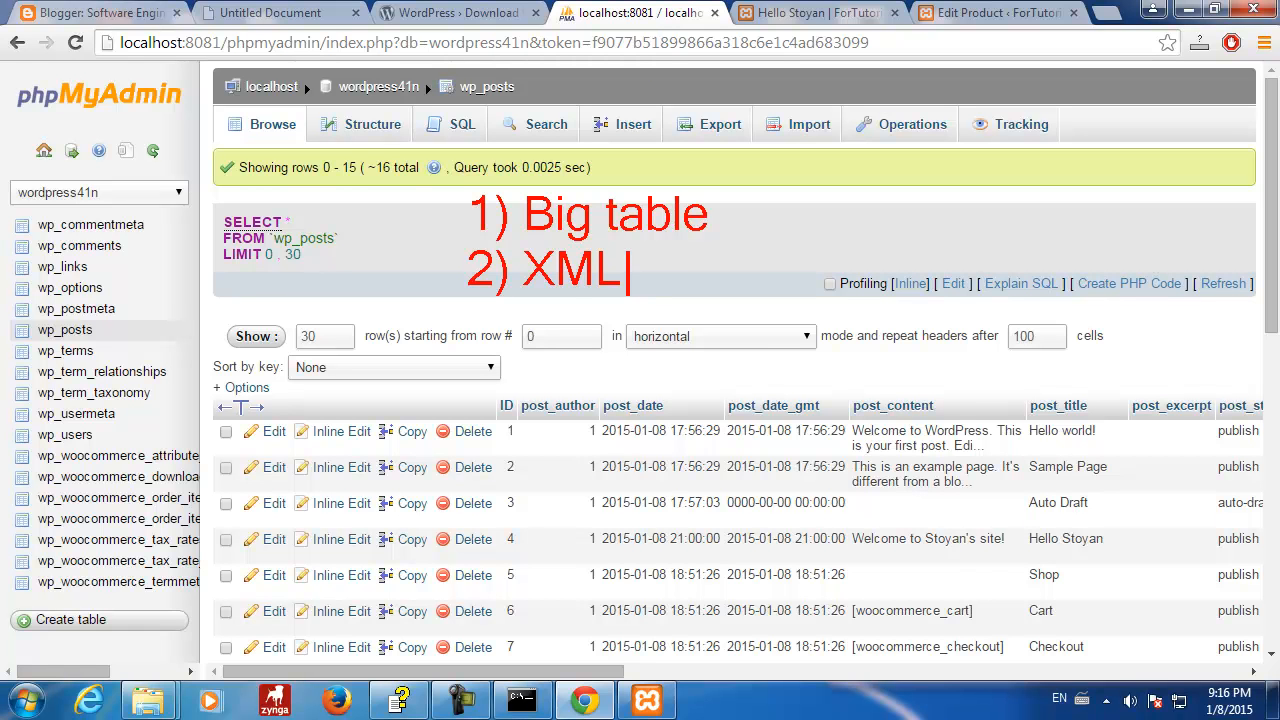
type("id ")
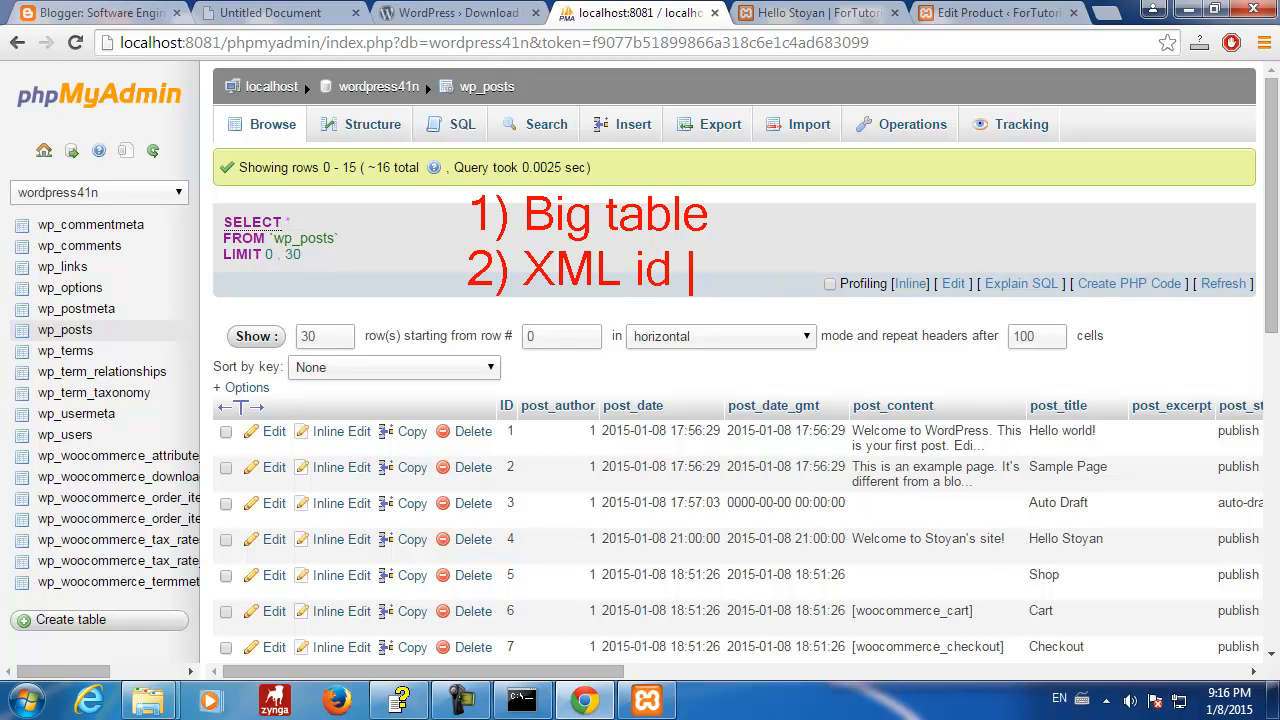
type("xml")
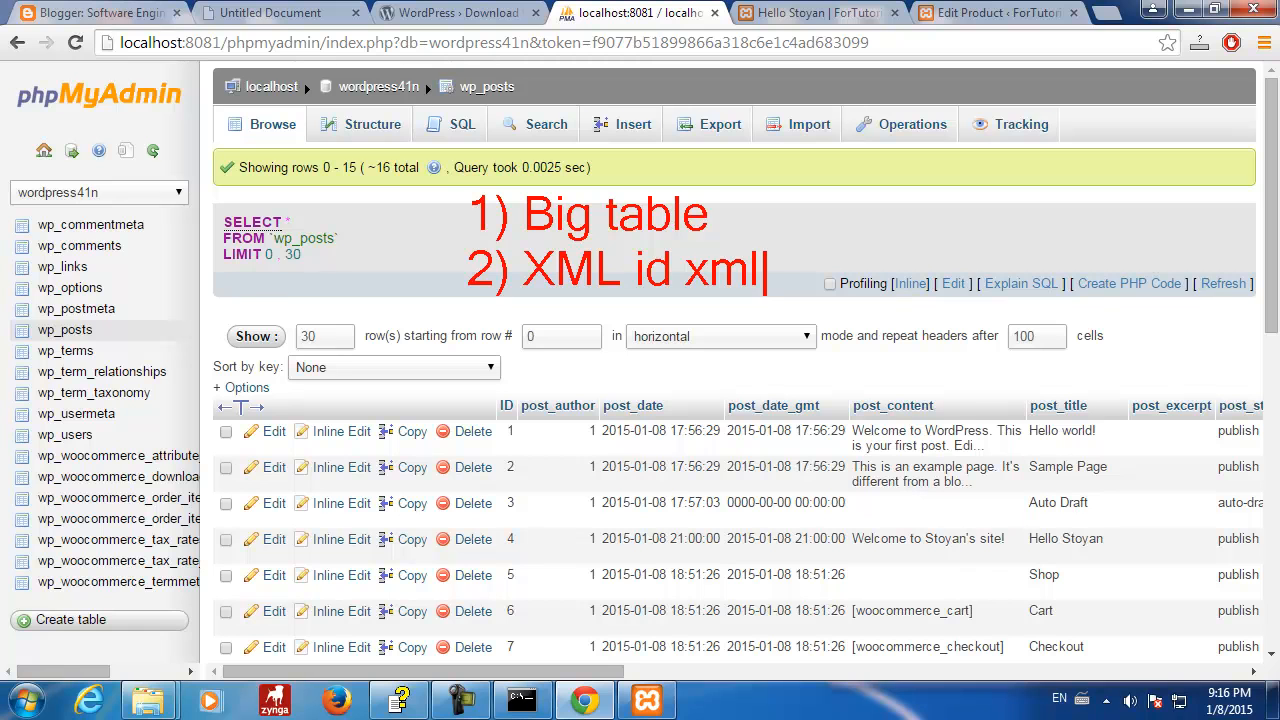
key("Return")
- Write '3) serialized objects id object' in red and place a new text caret below
type("3) ")
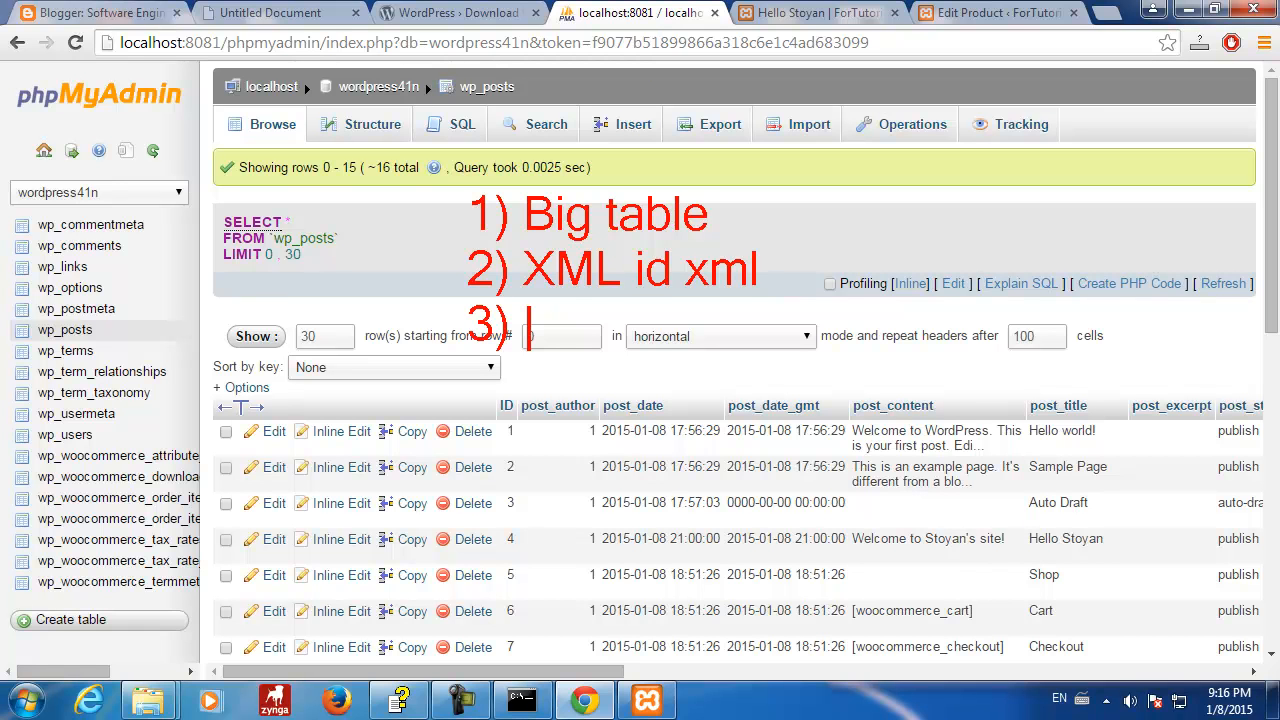
type("serial")
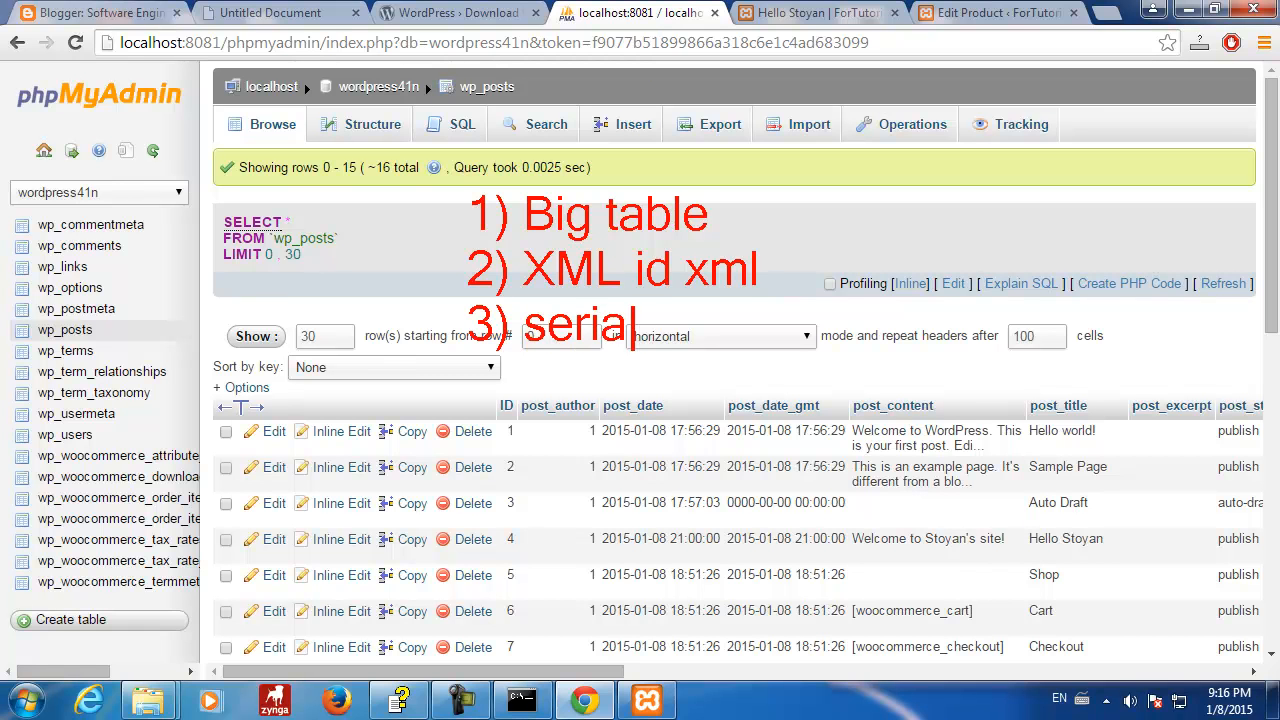
type("ized ob")
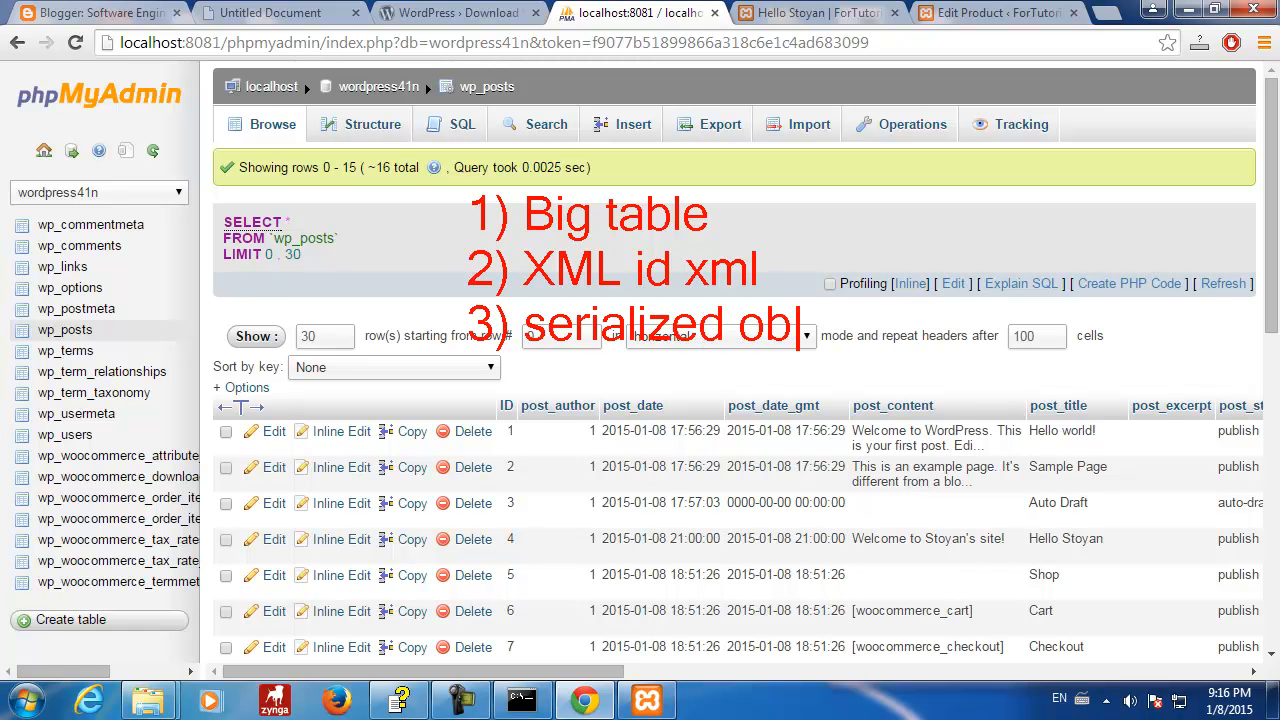
type("jects")
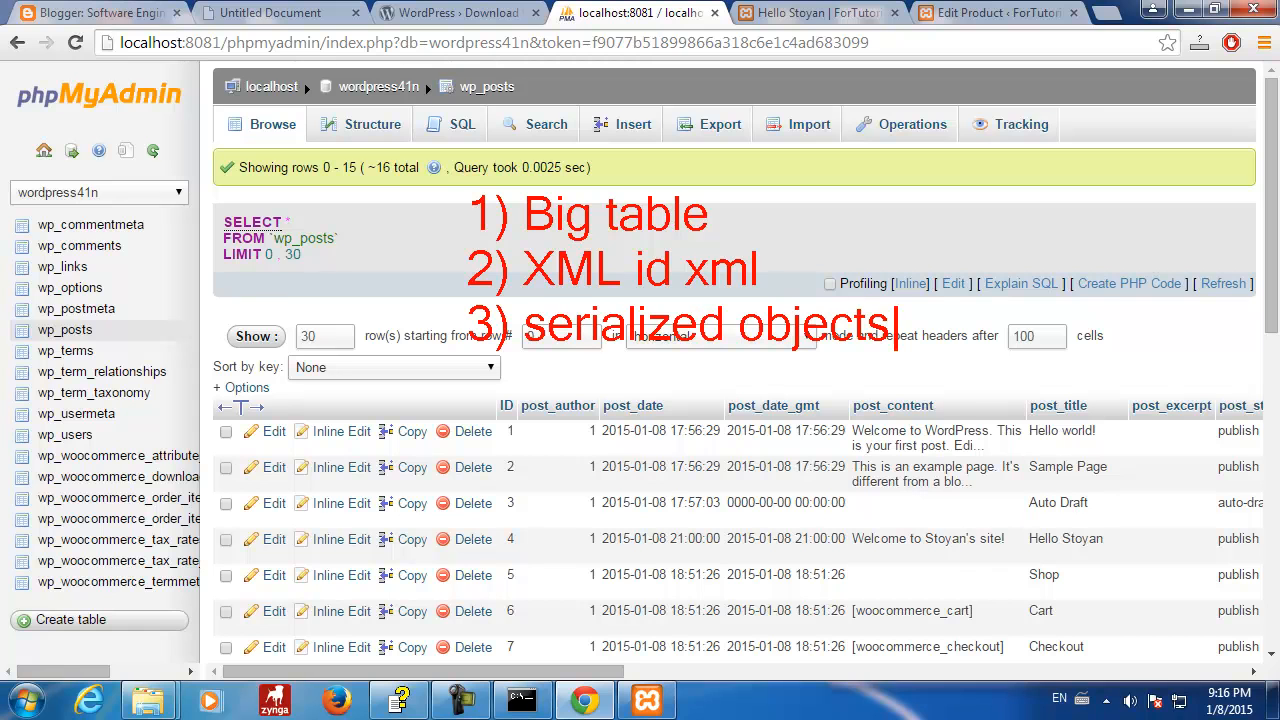
type(" id object")
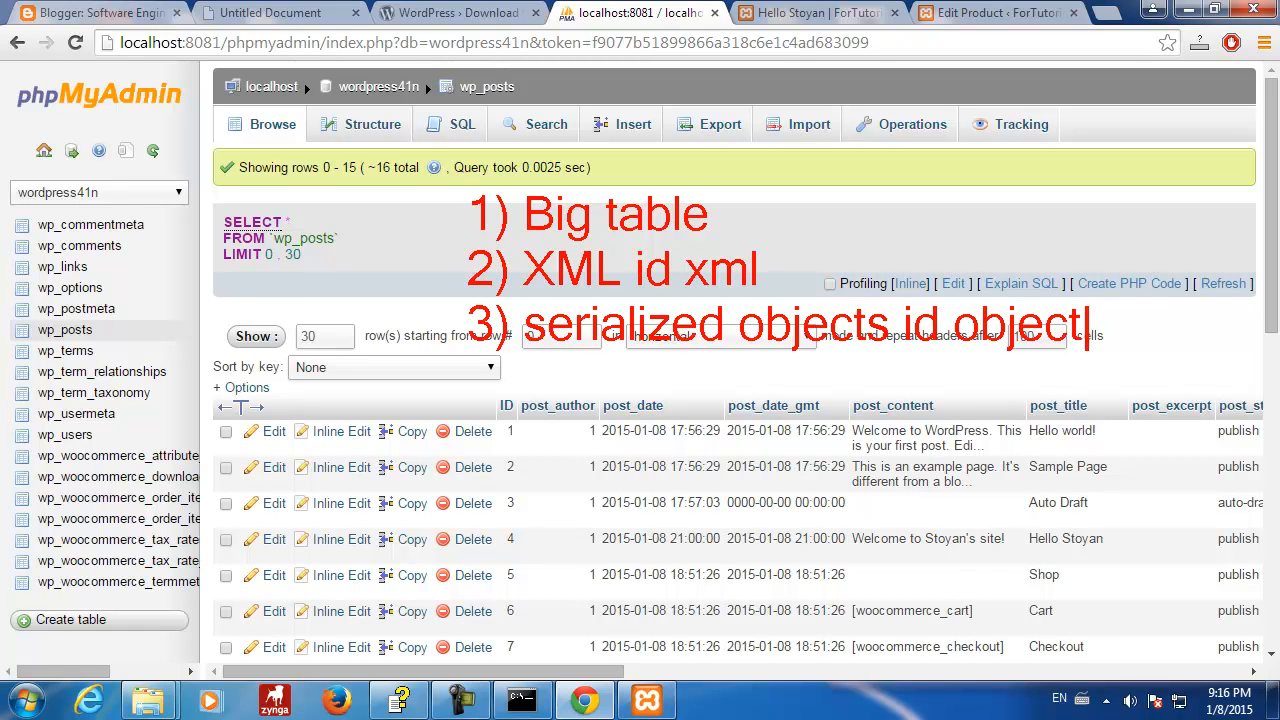
key("Escape")
left_click(1028, 268)
- Add '4) JSON', a red curved arrow sweeping toward it, and the label 'eval'
left_click(487, 380)
type("4) ")
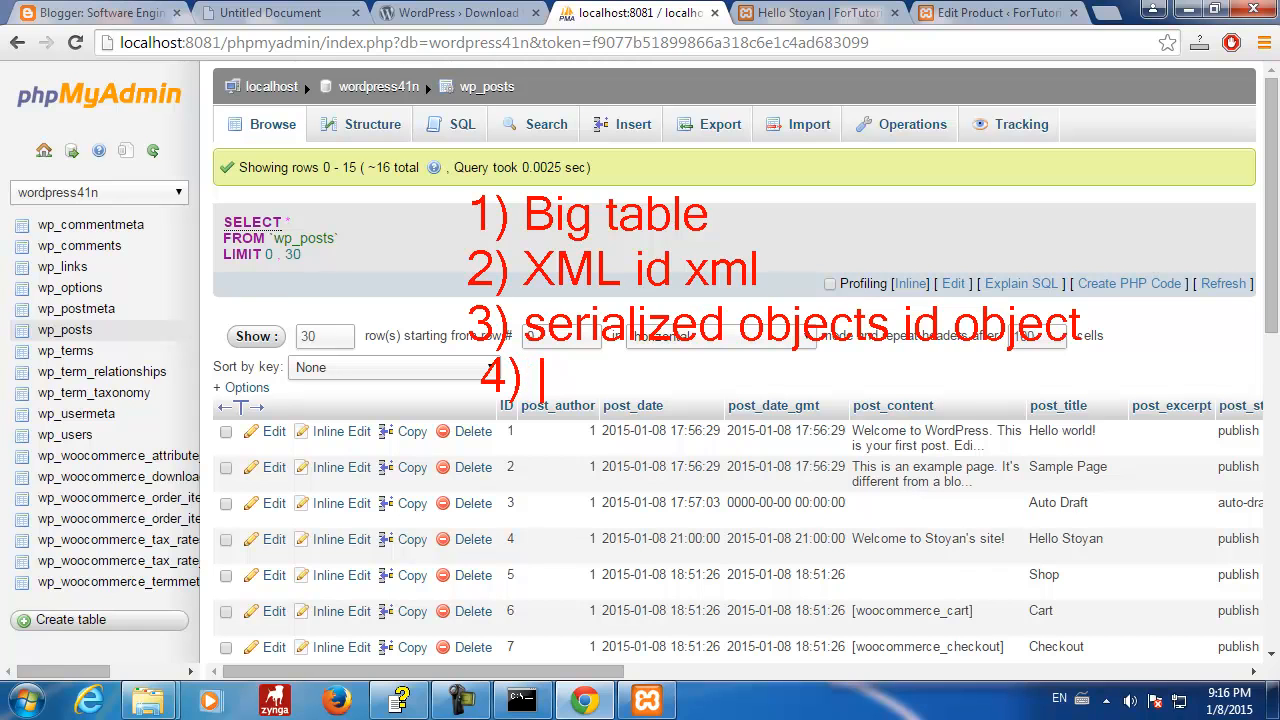
type("JSON")
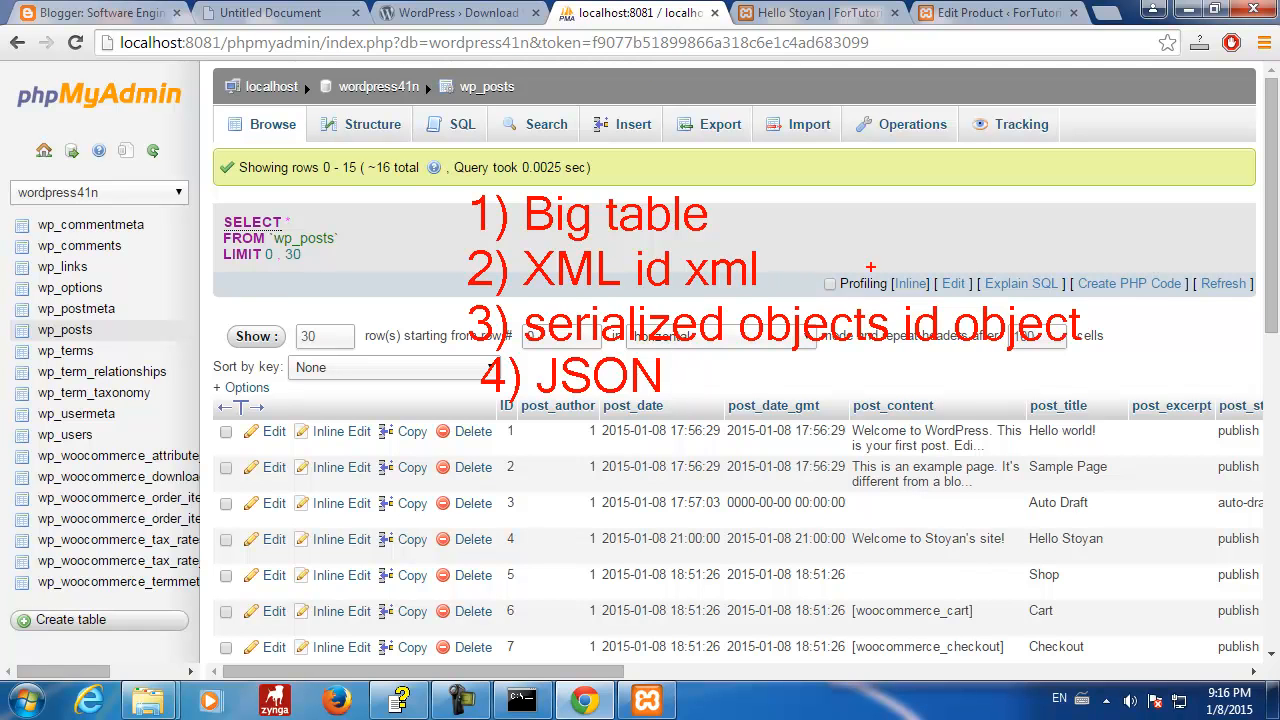
mouse_move(1068, 268)
left_mouse_down()
mouse_move(1152, 274)
mouse_move(1112, 375)
mouse_move(982, 378)
mouse_move(998, 366)
mouse_move(997, 386)
left_mouse_up()
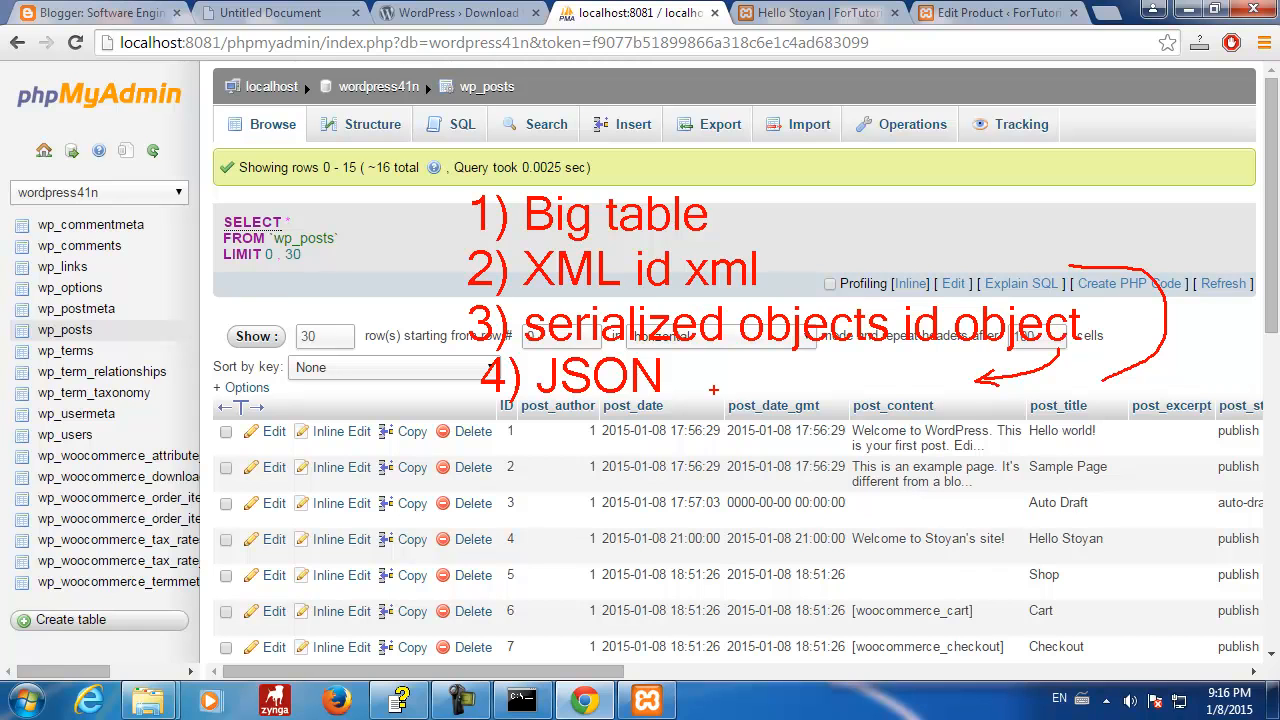
type("teval")
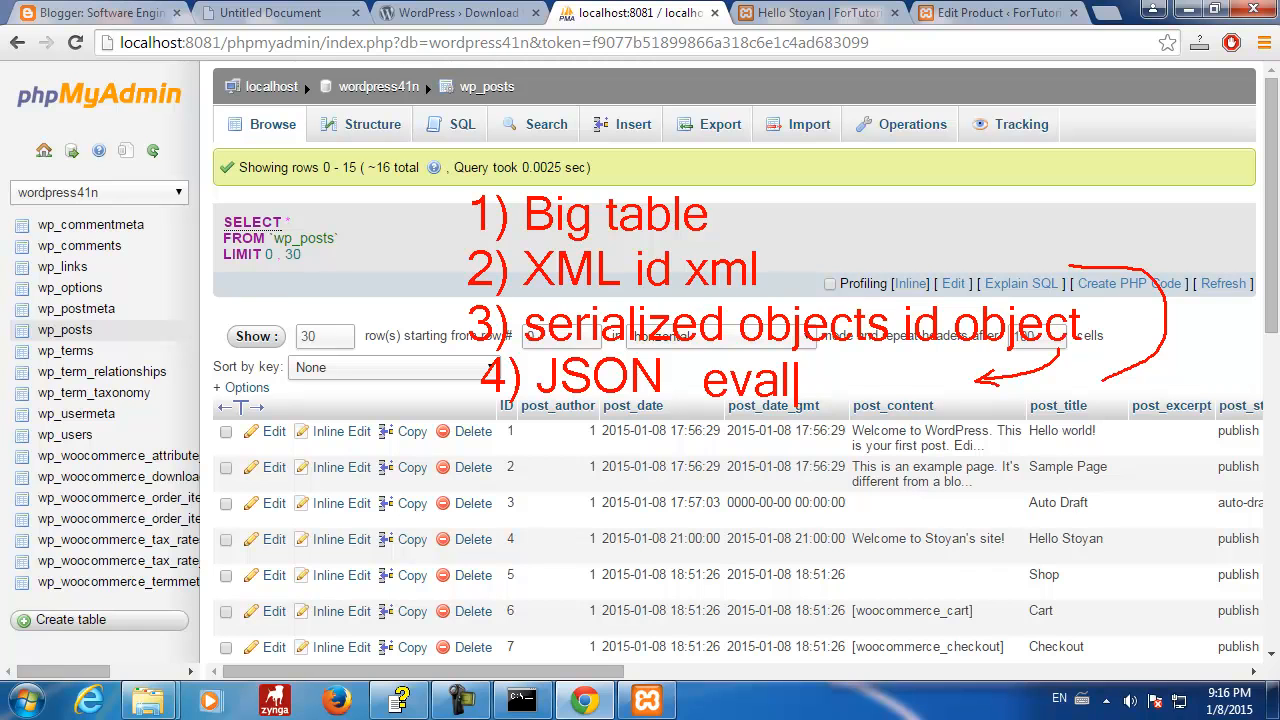
key("Escape")
- Draw a red arrow from XML to JSON, underline JSON, and loop around items 2–4
mouse_move(460, 281)
left_mouse_down()
mouse_move(403, 325)
mouse_move(436, 387)
mouse_move(480, 386)
mouse_move(466, 392)
left_mouse_up()
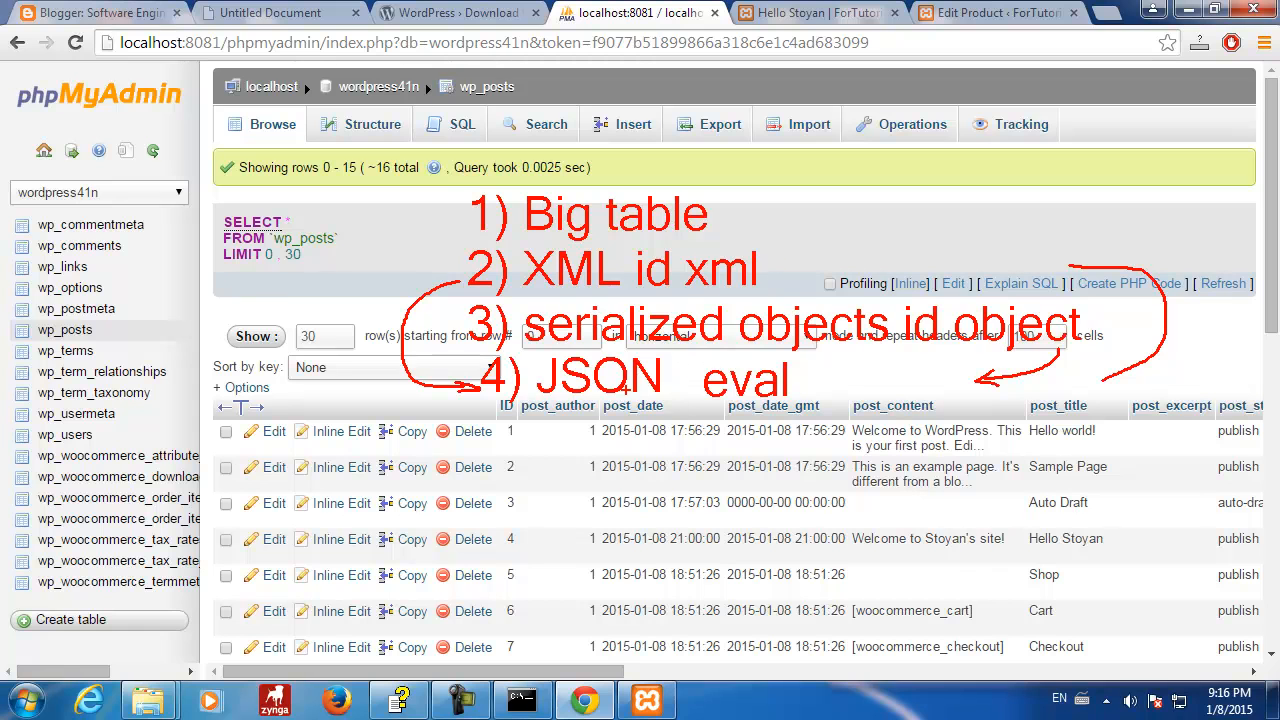
left_click_drag(541, 404, 668, 403)
mouse_move(706, 238)
left_mouse_down()
mouse_move(1110, 243)
mouse_move(1200, 360)
mouse_move(934, 440)
mouse_move(436, 440)
mouse_move(350, 336)
mouse_move(416, 268)
mouse_move(498, 249)
mouse_move(704, 238)
left_mouse_up()
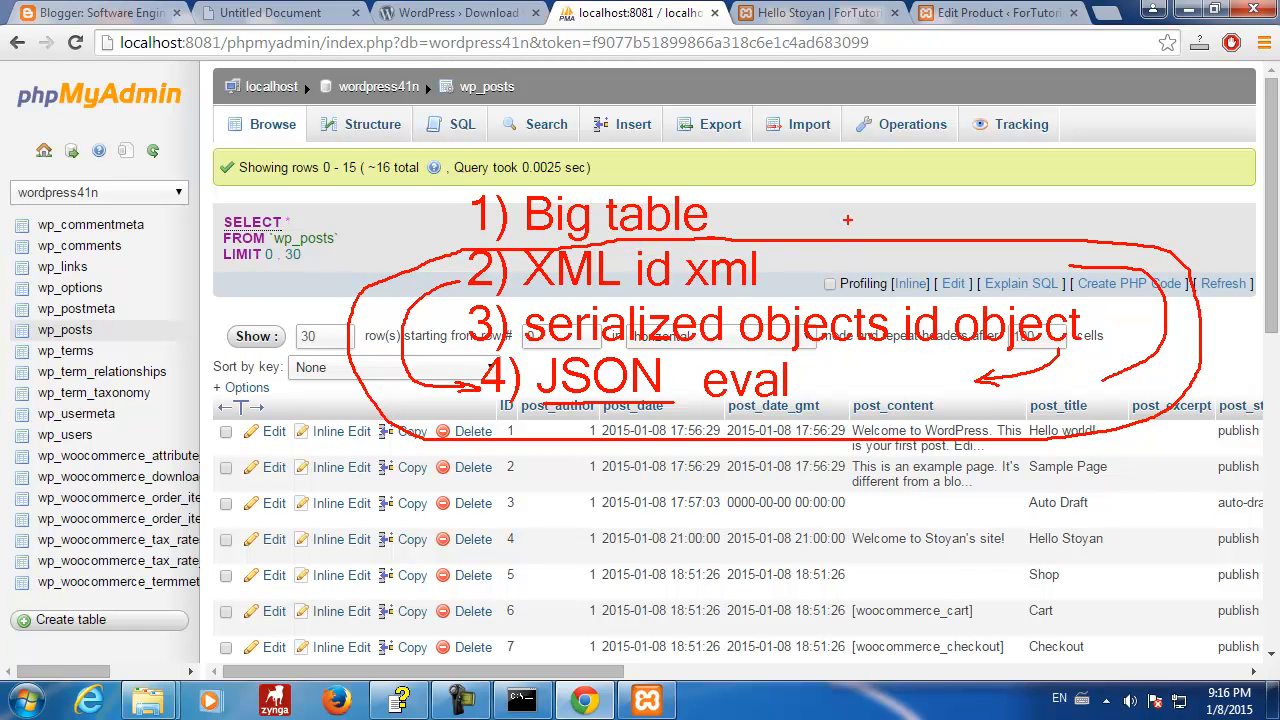
left_click_drag(858, 238, 857, 195)
- Write the red note 'id value' beside '1) Big table'
type("id ob")
key("BackSpace")
type("val")
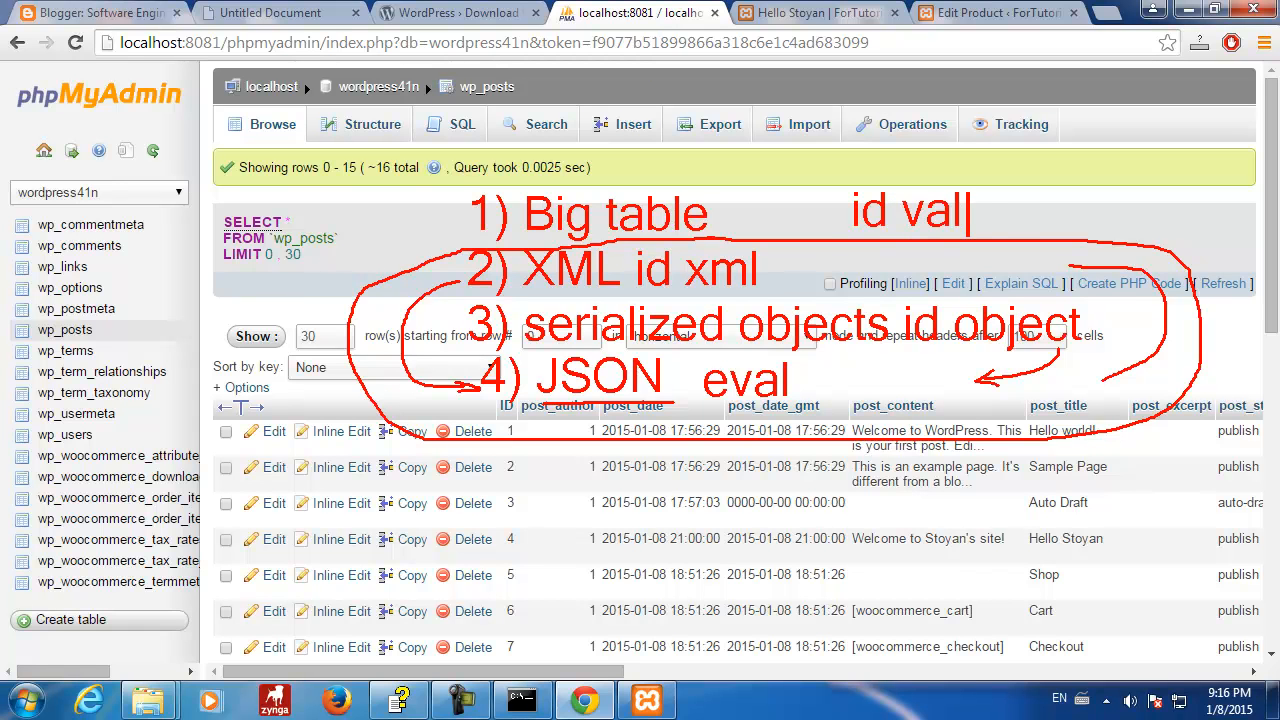
type("ue")
- Sketch a red box split into two rows labelled 'id' and 'value'
mouse_move(1050, 154)
left_mouse_down()
mouse_move(1106, 229)
mouse_move(1183, 243)
left_mouse_up()
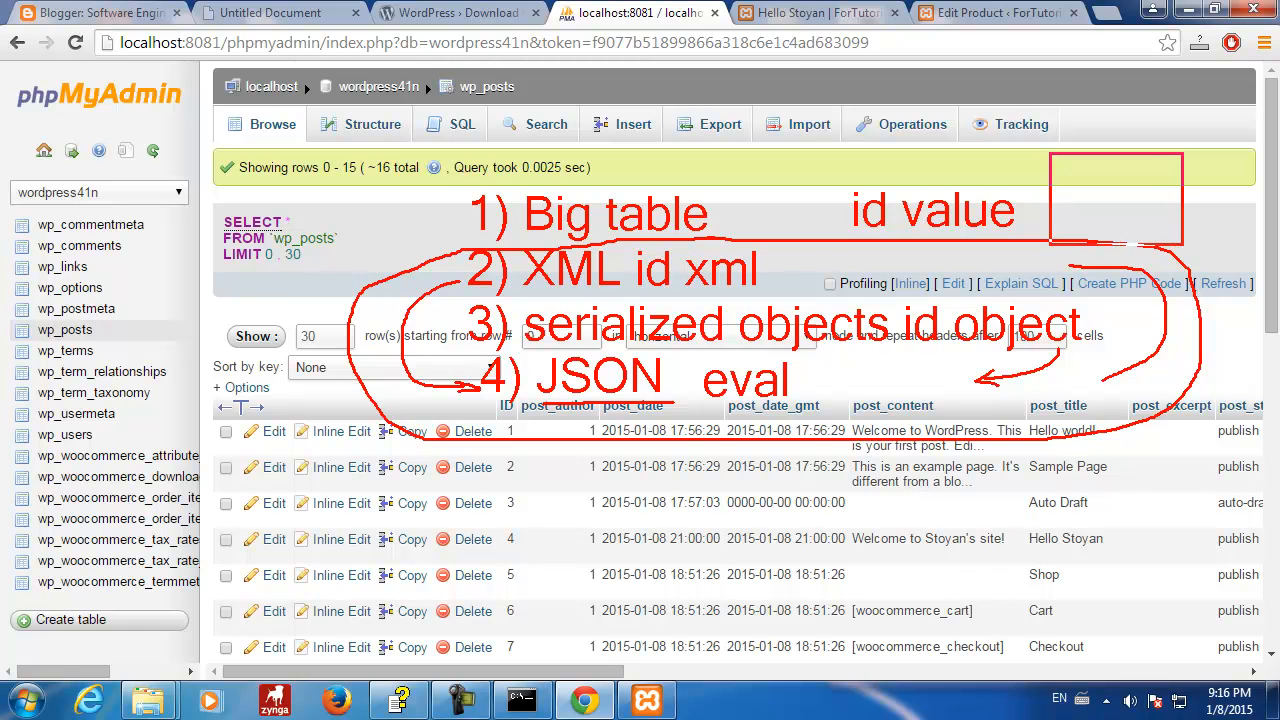
left_click_drag(1052, 180, 1182, 180)
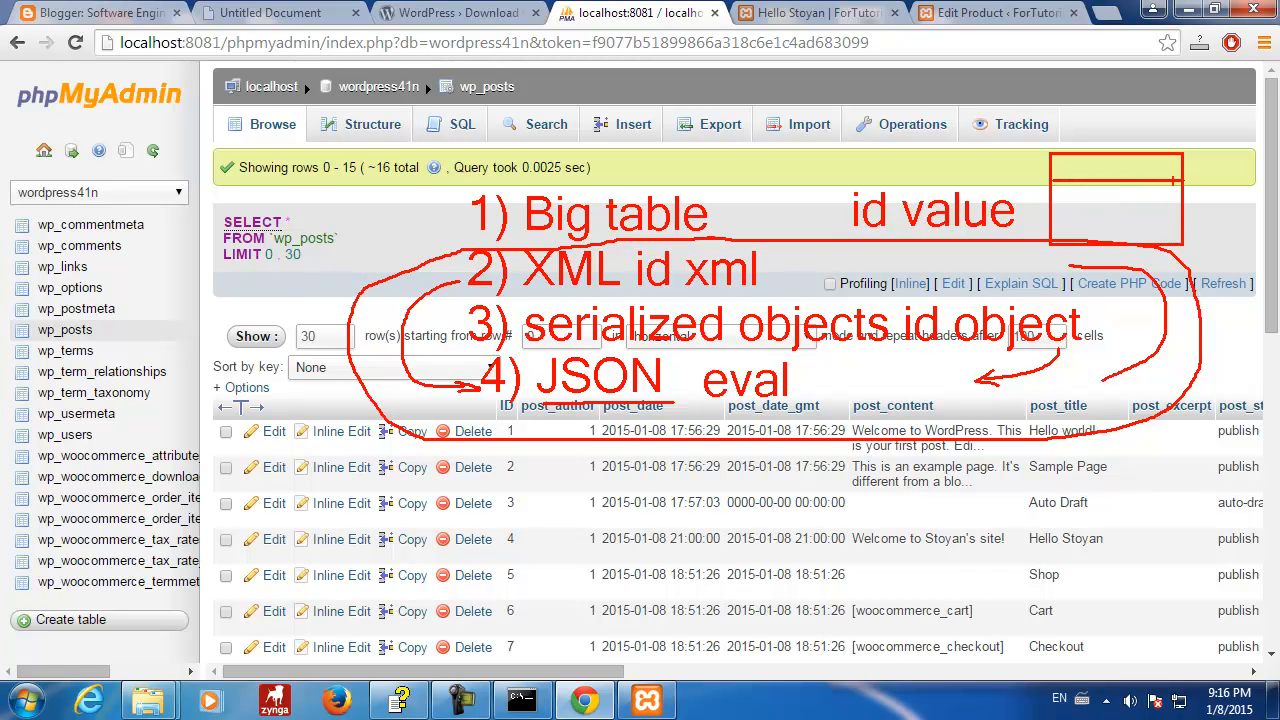
key("t")
type("id")
key("Return")
type("value")
key("Escape")
key("t")
scroll(489, 504, "up", 7)
scroll(492, 496, "down", 5)
- Add item '5) meta_key meta_value' and box the post_author/post_date cells of rows 4–6
type("5)")
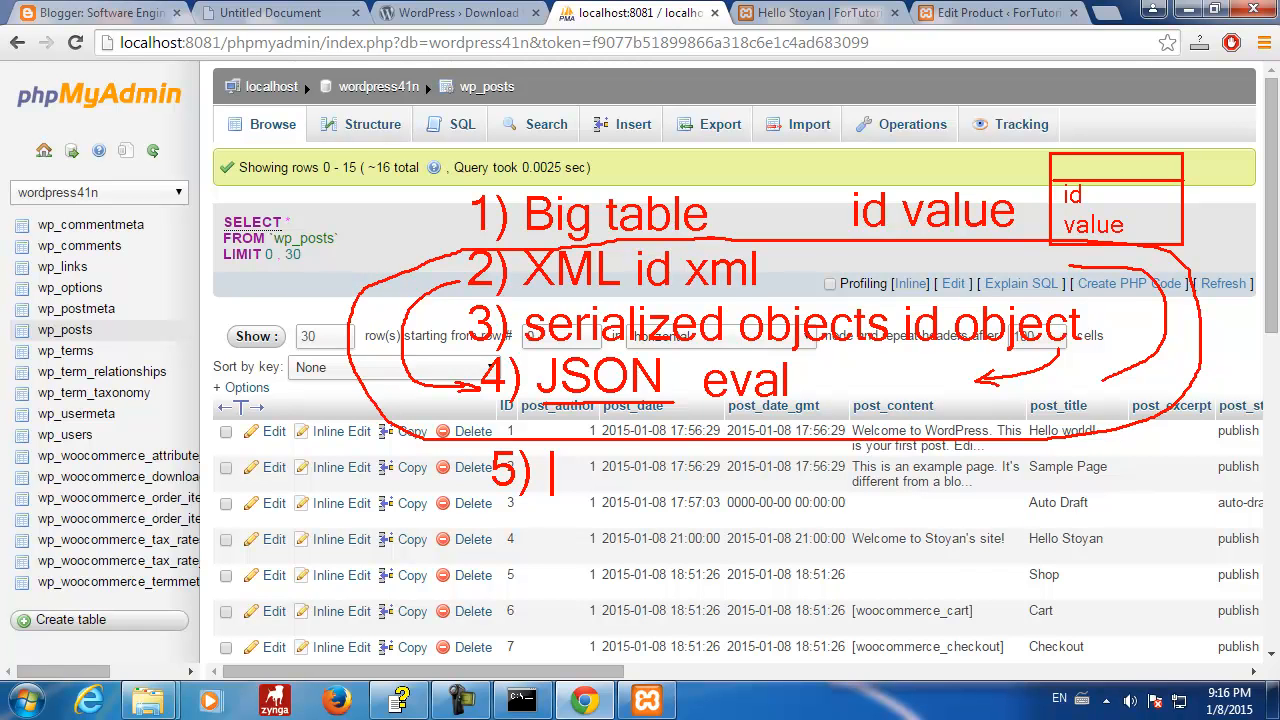
type("meta_")
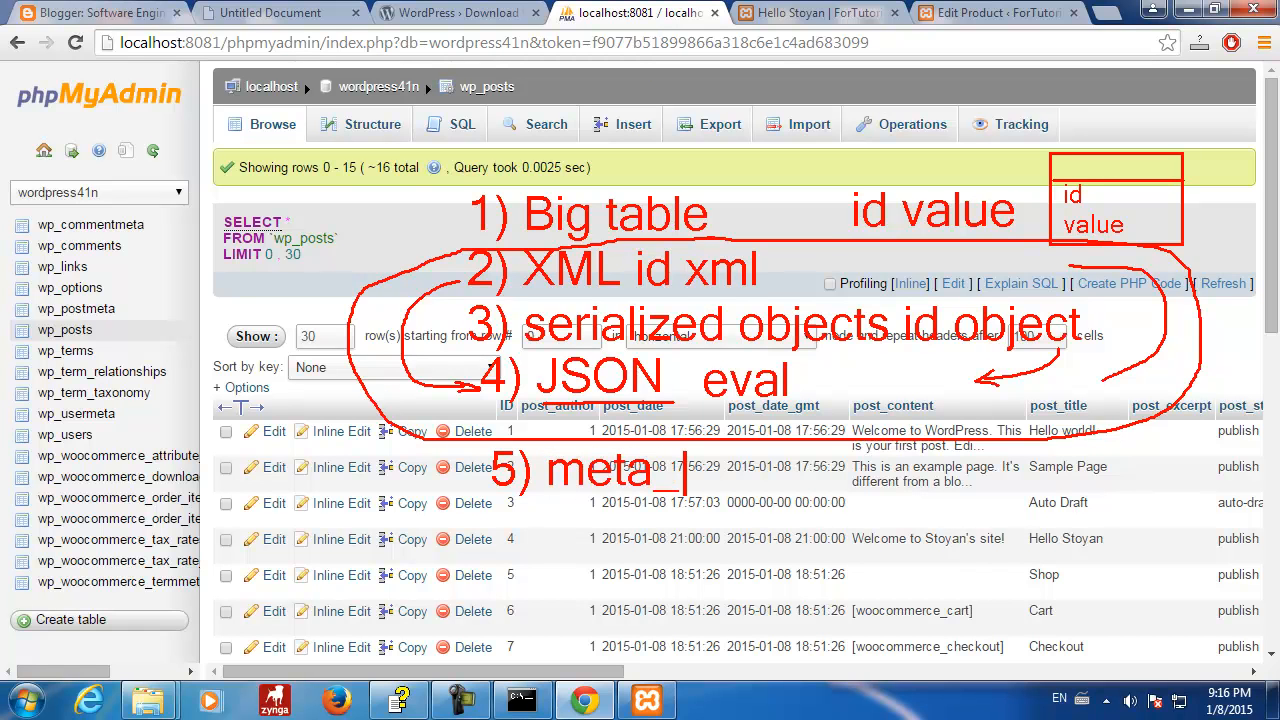
type("key meta_value")
key("Escape")
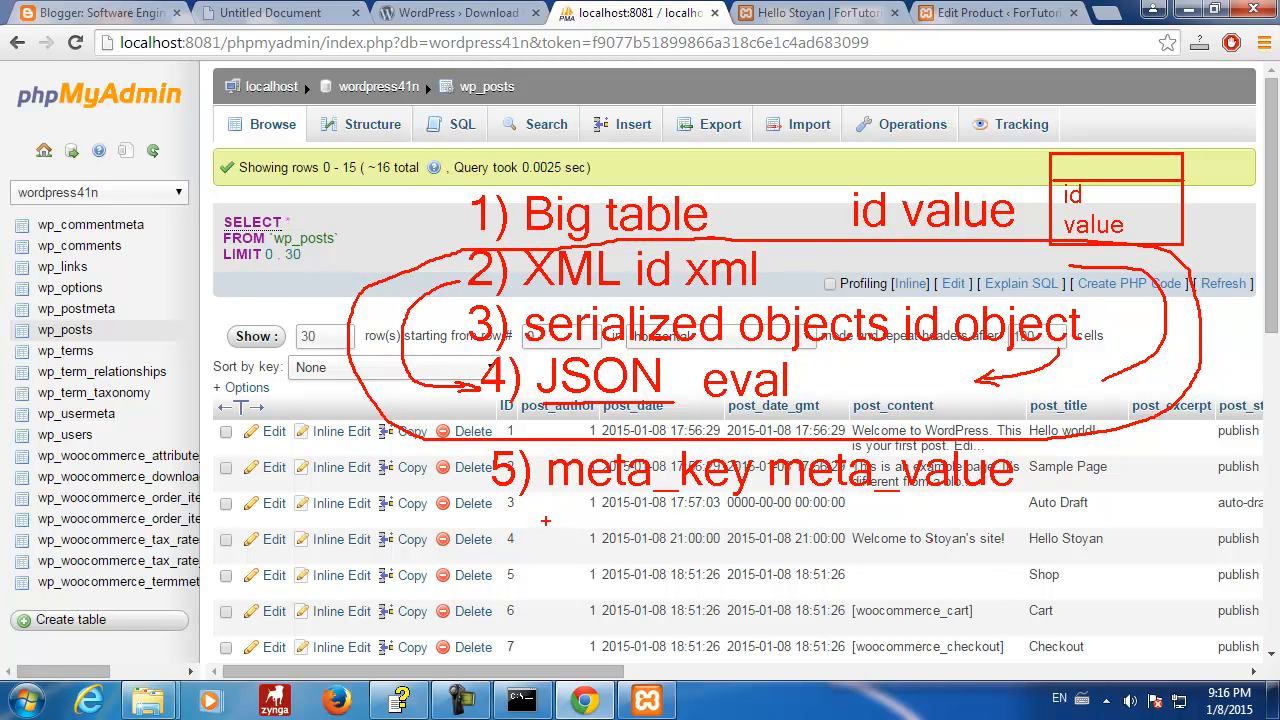
mouse_move(556, 512)
left_mouse_down()
mouse_move(566, 576)
mouse_move(657, 638)
mouse_move(708, 648)
left_mouse_up()
- Draw a header line in the red box and title it 'workflow'
left_click_drag(558, 549, 668, 558)
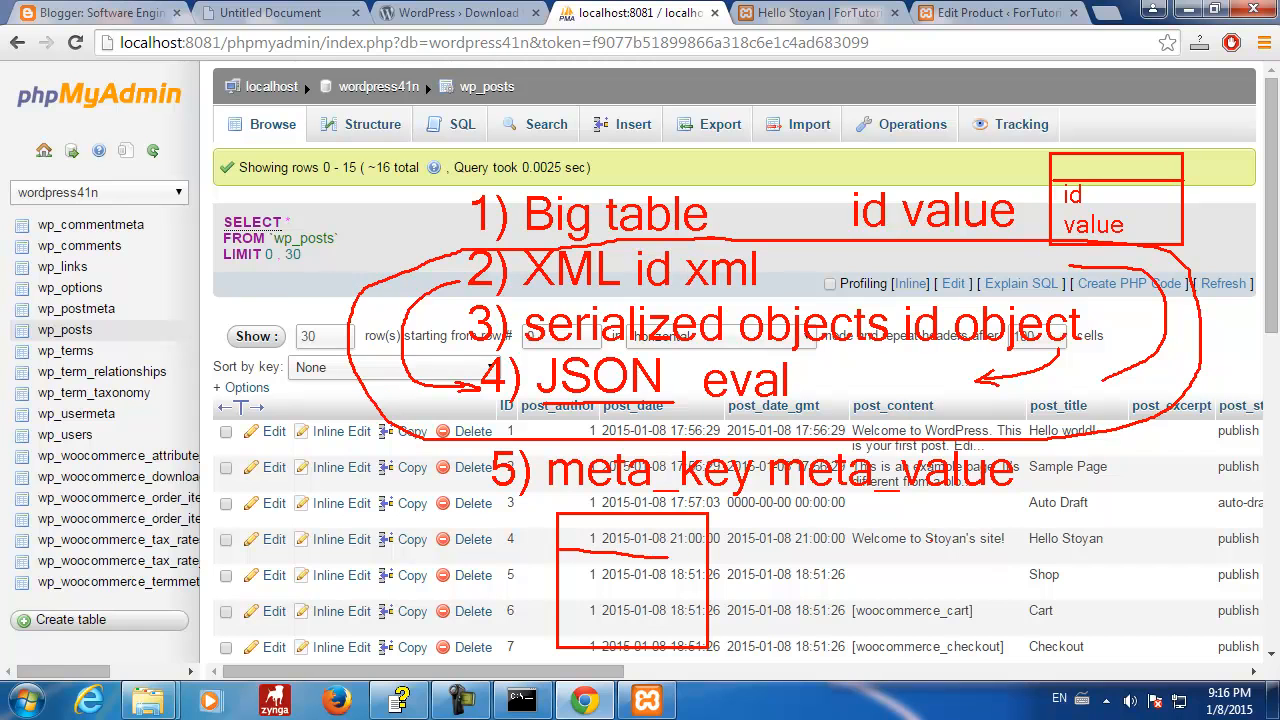
left_click_drag(562, 517, 562, 560)
scroll(562, 538, "down", 2)
type("worl")
type("k")
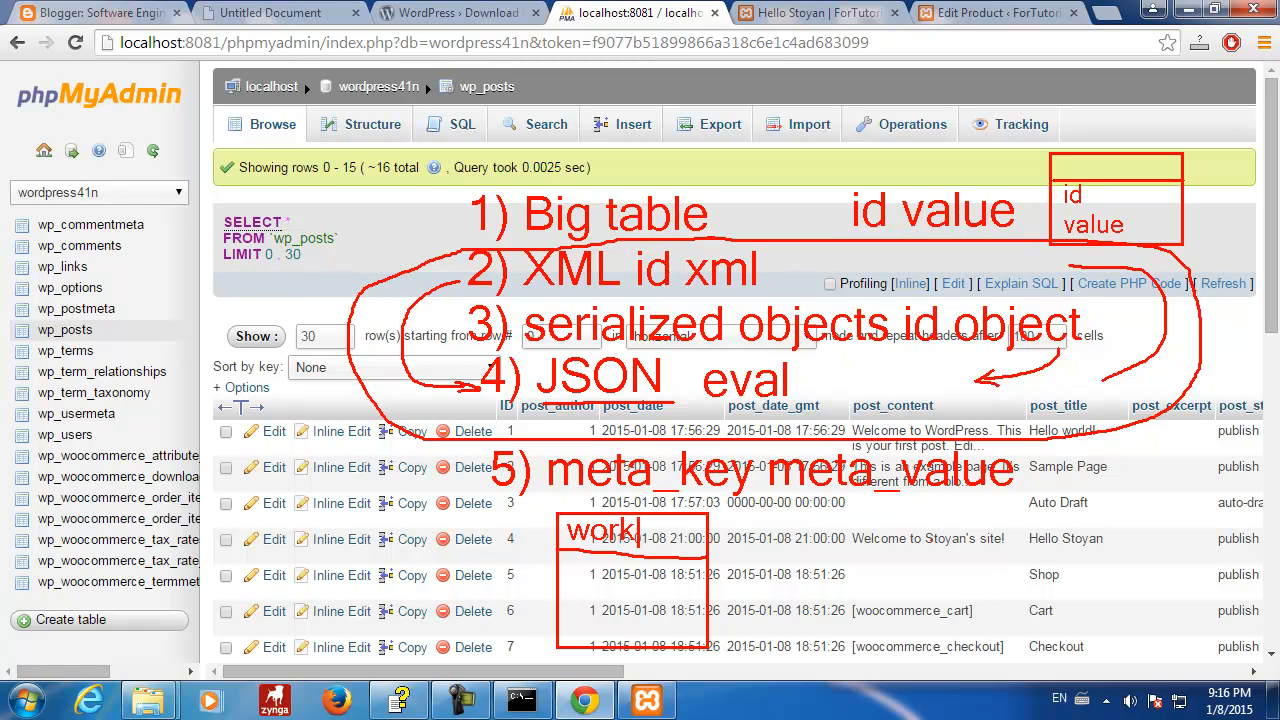
type("flow")
key("Return")
- List id and date_created with trailing dots, then box the post_content cells of rows 4–7
type("idt")
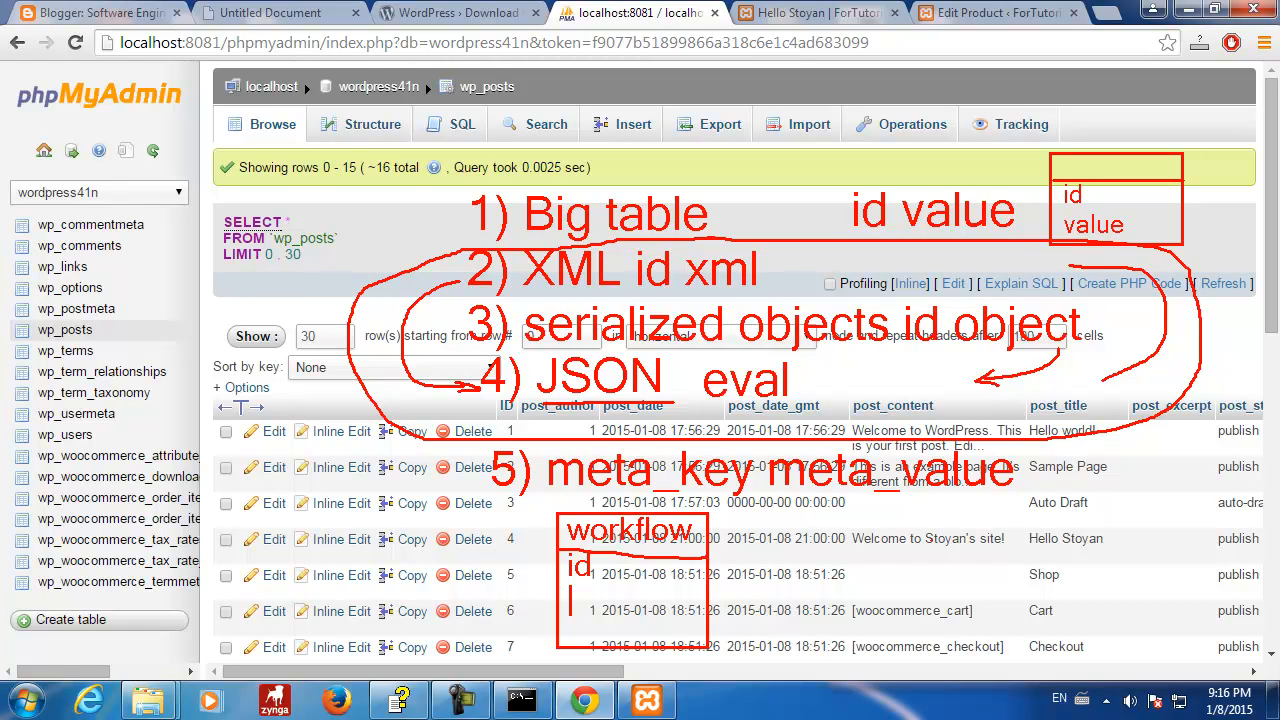
type("date_")
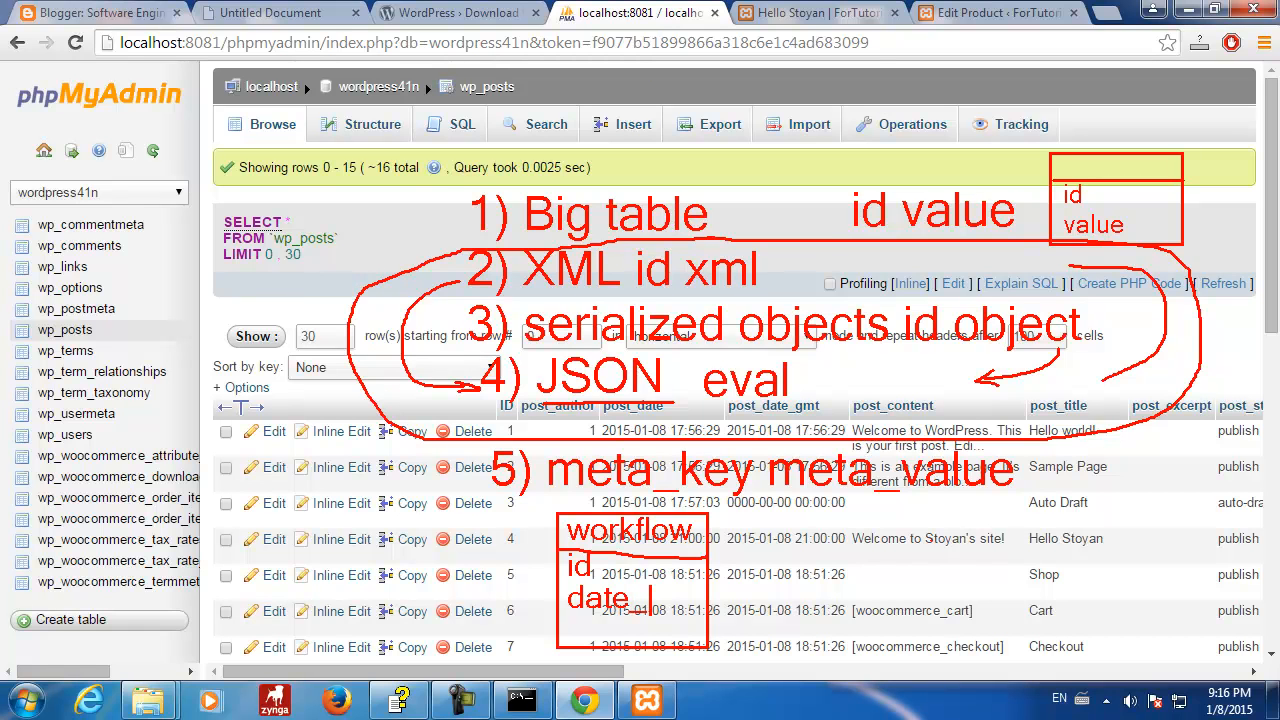
type("created")
left_click(650, 629)
left_click(670, 628)
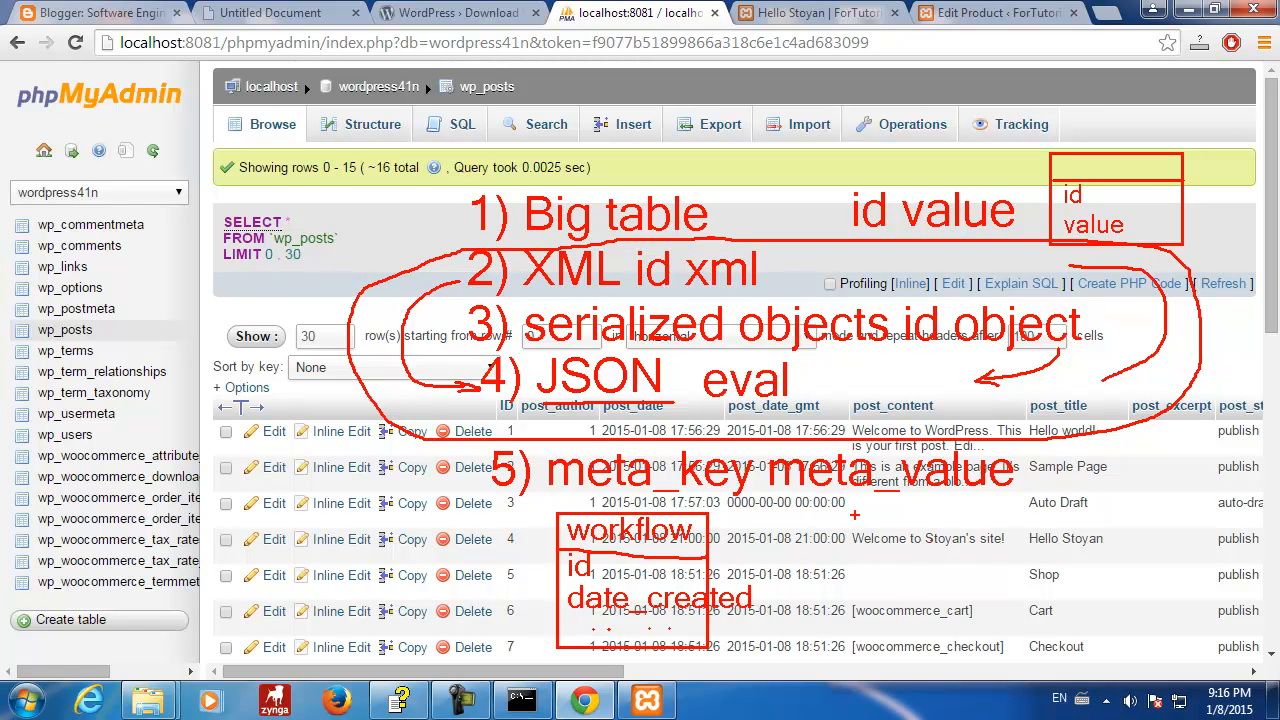
mouse_move(855, 513)
left_mouse_down()
mouse_move(908, 620)
mouse_move(968, 656)
mouse_move(1008, 658)
mouse_move(985, 656)
left_mouse_up()
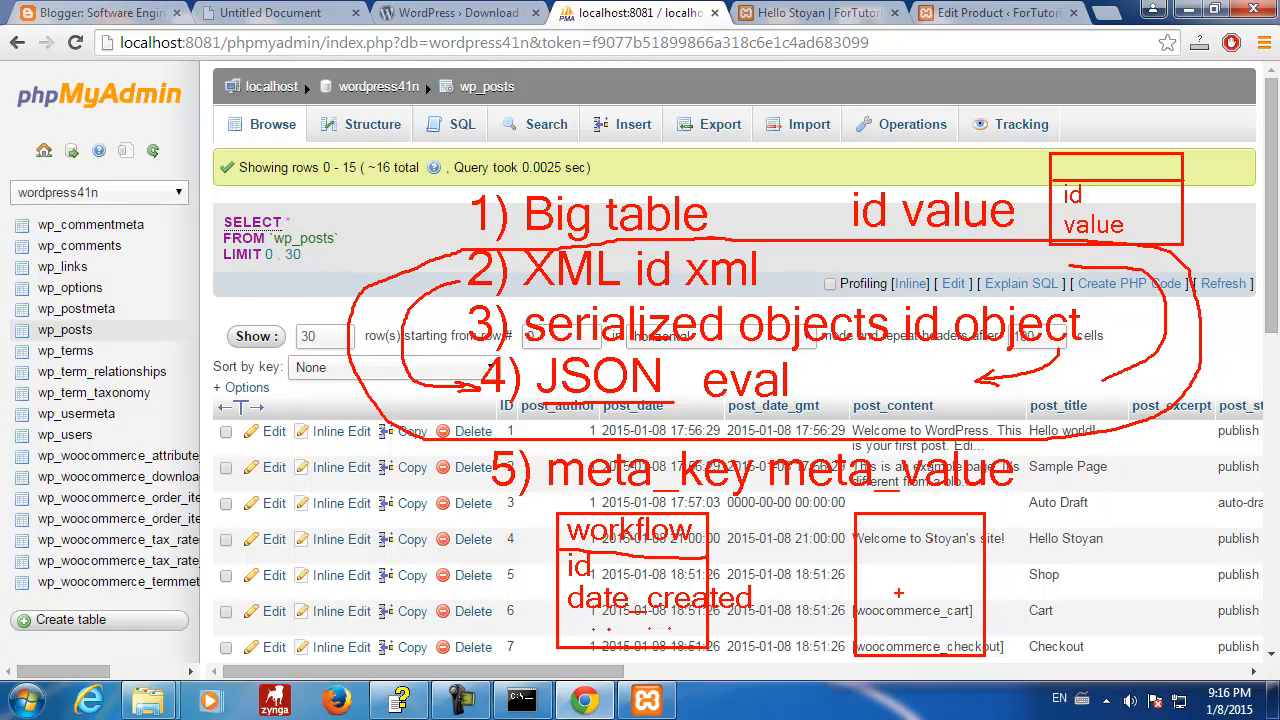
- Title the right box 'metadata' and connect it to the workflow box
left_click_drag(856, 542, 984, 545)
mouse_move(870, 514)
left_mouse_down()
mouse_move(870, 542)
mouse_move(892, 538)
left_mouse_up()
left_click_drag(908, 528, 920, 540)
left_click_drag(940, 528, 942, 540)
type("data")
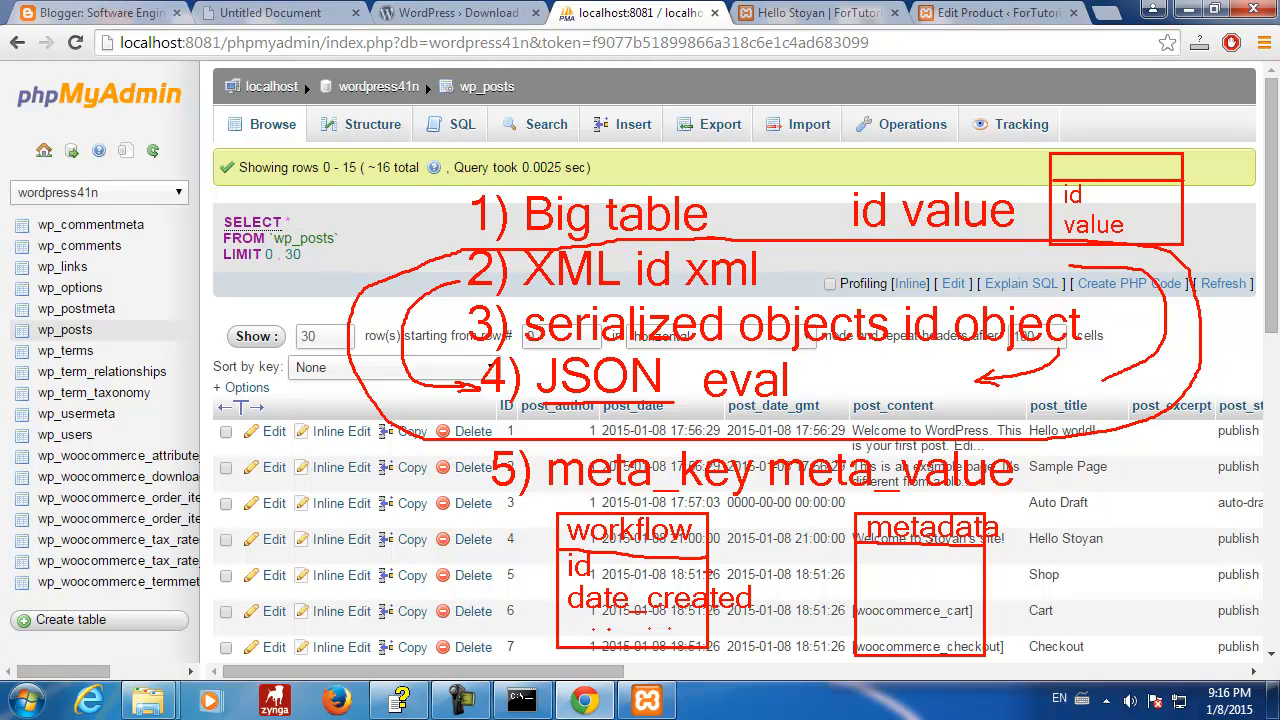
mouse_move(724, 572)
left_mouse_down()
mouse_move(852, 570)
mouse_move(831, 572)
mouse_move(854, 584)
mouse_move(821, 573)
mouse_move(830, 562)
left_mouse_up()
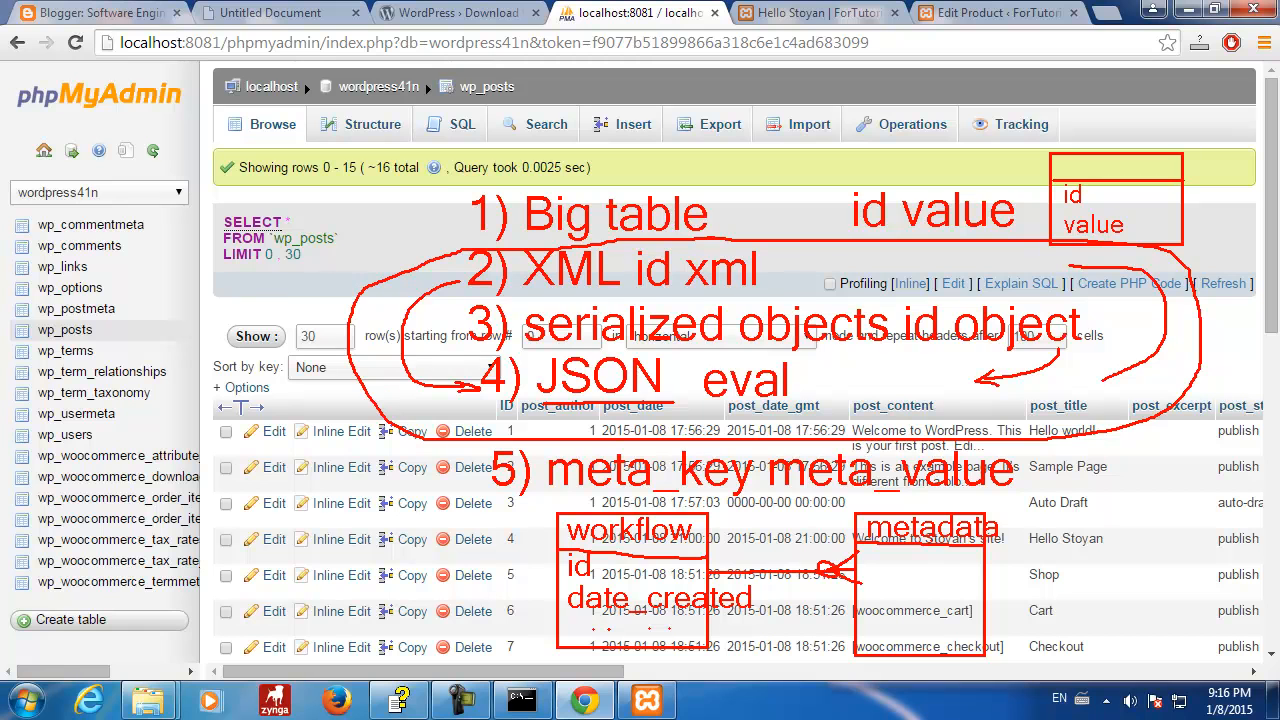
mouse_move(731, 563)
left_mouse_down()
mouse_move(730, 580)
mouse_move(745, 579)
left_mouse_up()
- List the metadata fields wrkf_id, meta_key and meta_value inside the box
mouse_move(870, 548)
left_mouse_down()
mouse_move(870, 577)
mouse_move(889, 570)
left_mouse_up()
mouse_move(894, 547)
left_mouse_down()
mouse_move(894, 577)
mouse_move(870, 613)
left_mouse_up()
key("ctrl+z")
type("wrkf_id")
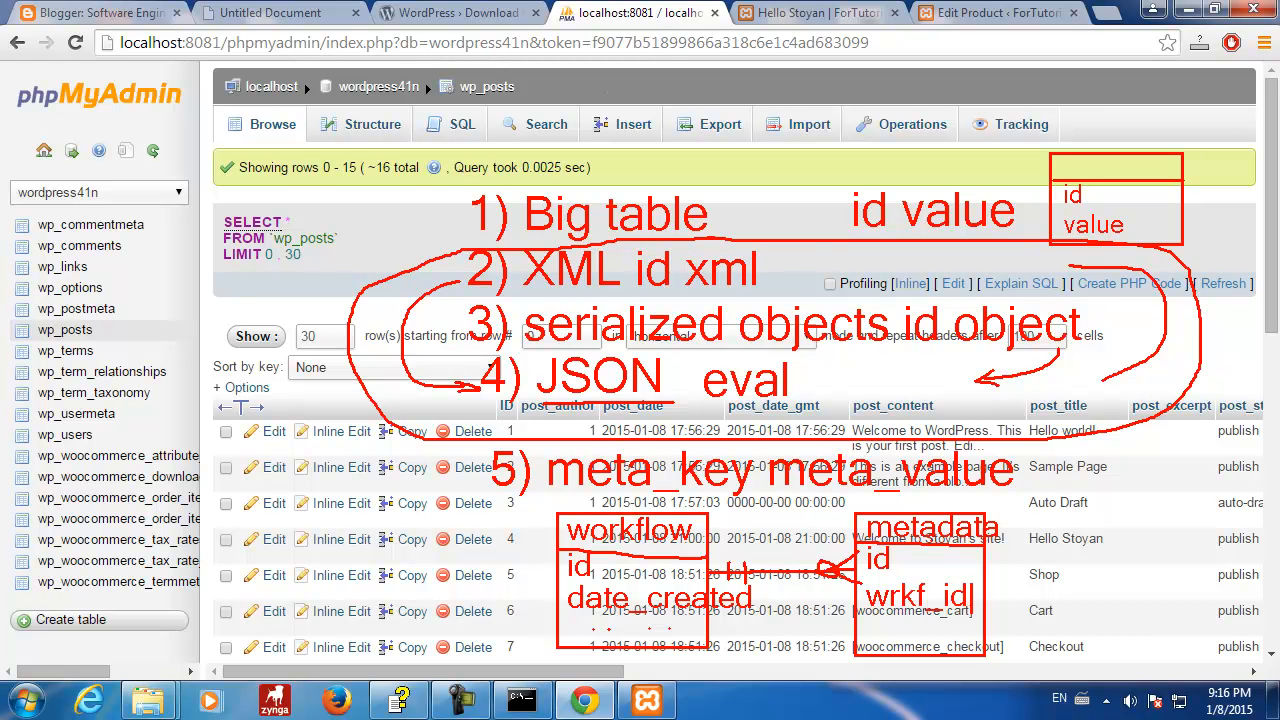
key("Return")
type("mete")
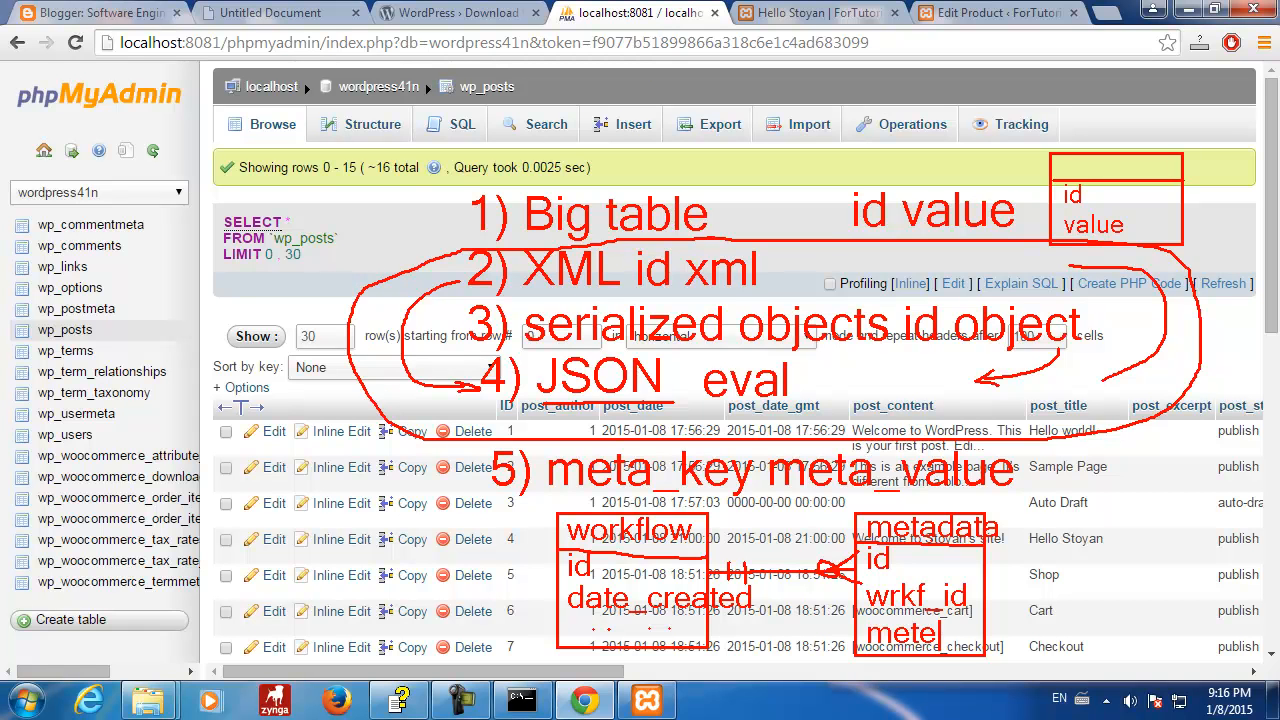
key("BackSpace")
type("a_key")
key("Return")
type("meta_value")
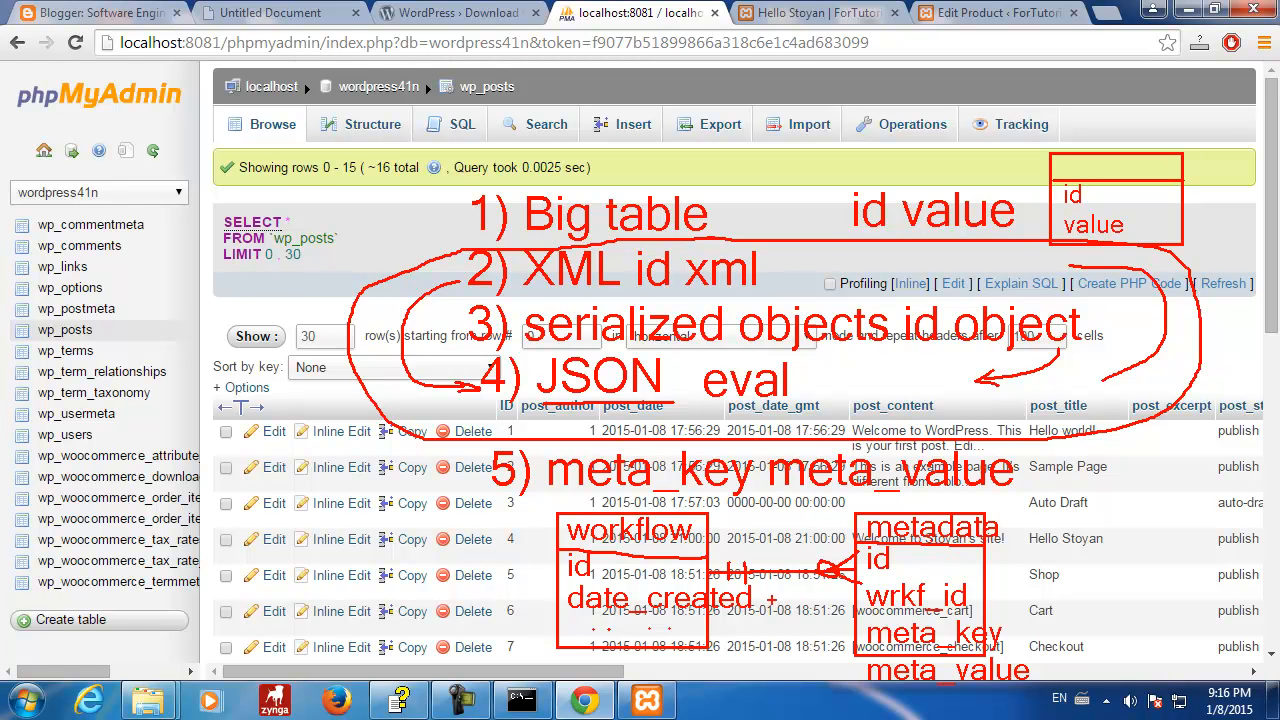
type("t")
- Add an xml field under date_created in the workflow box
mouse_move(580, 632)
left_mouse_down()
mouse_move(604, 662)
mouse_move(650, 662)
left_mouse_up()
key("ctrl+z")
key("ctrl+z")
key("ctrl+z")
mouse_move(580, 636)
left_mouse_down()
mouse_move(594, 660)
mouse_move(652, 646)
left_mouse_up()
key("ctrl+z")
left_click_drag(578, 630, 580, 654)
- Label approach '6) subset tables', circle it, and draw a connector rightward
mouse_move(507, 668)
left_mouse_down()
mouse_move(500, 686)
mouse_move(513, 690)
left_mouse_up()
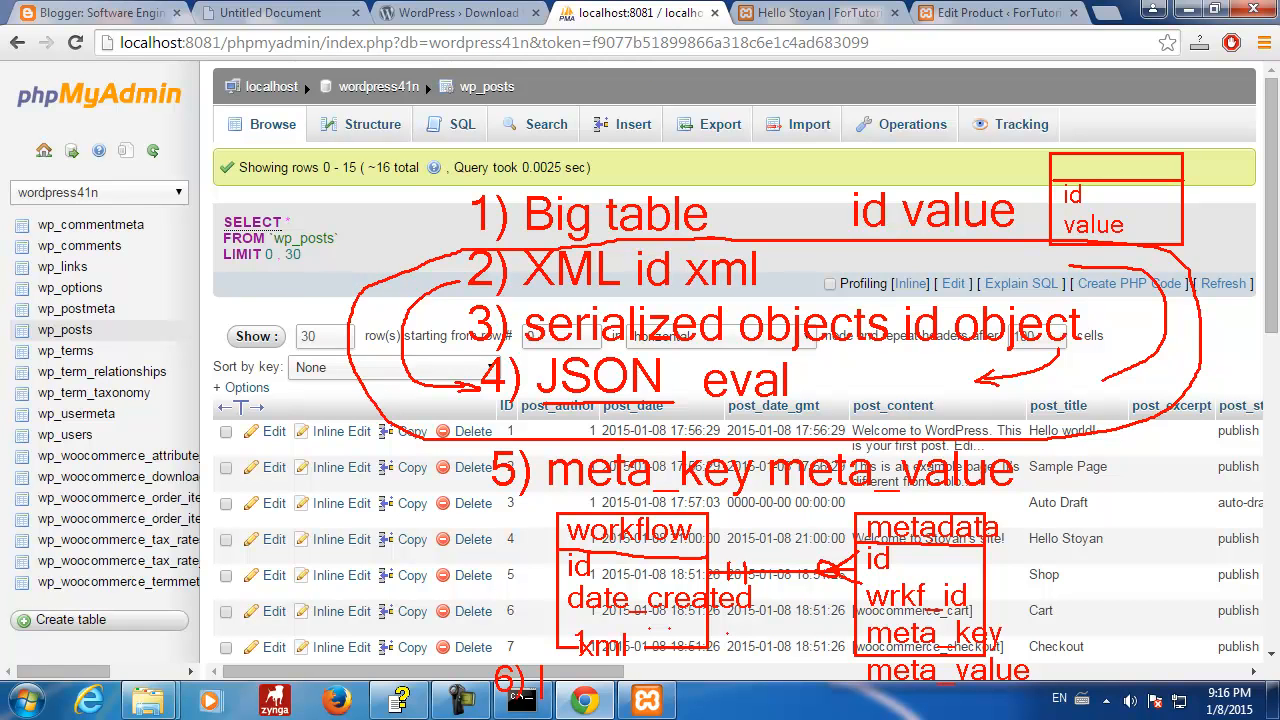
type("subset tables")
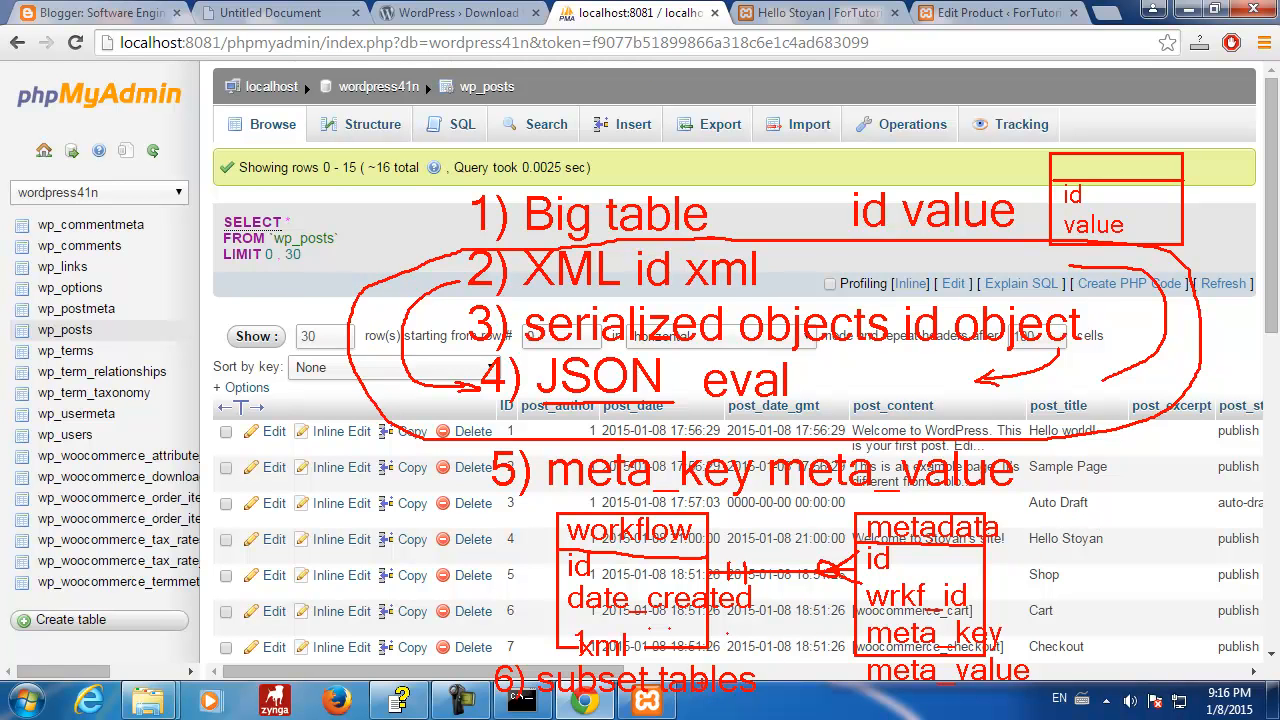
mouse_move(544, 702)
left_mouse_down()
mouse_move(744, 702)
mouse_move(783, 668)
mouse_move(548, 656)
mouse_move(482, 686)
mouse_move(520, 712)
mouse_move(546, 708)
left_mouse_up()
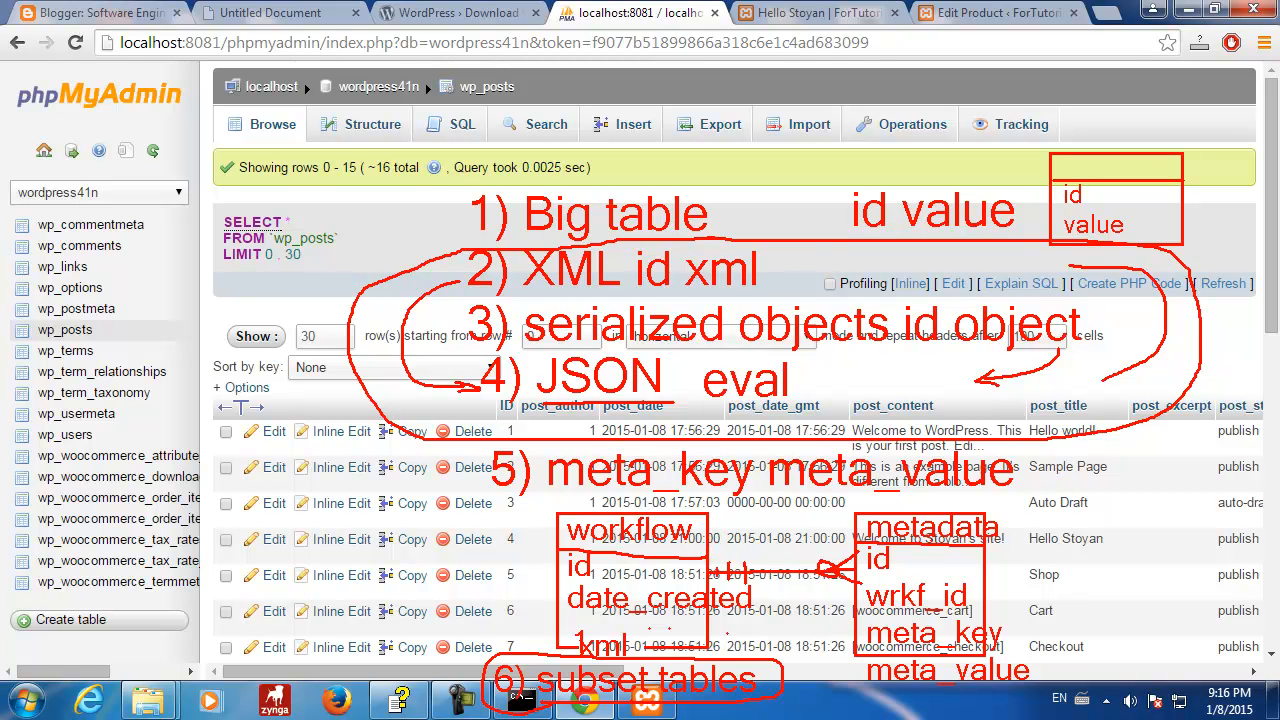
mouse_move(768, 572)
left_mouse_down()
mouse_move(770, 503)
mouse_move(1030, 498)
mouse_move(1044, 510)
mouse_move(1038, 531)
mouse_move(1108, 548)
mouse_move(1088, 546)
mouse_move(1090, 562)
mouse_move(1100, 546)
left_mouse_up()
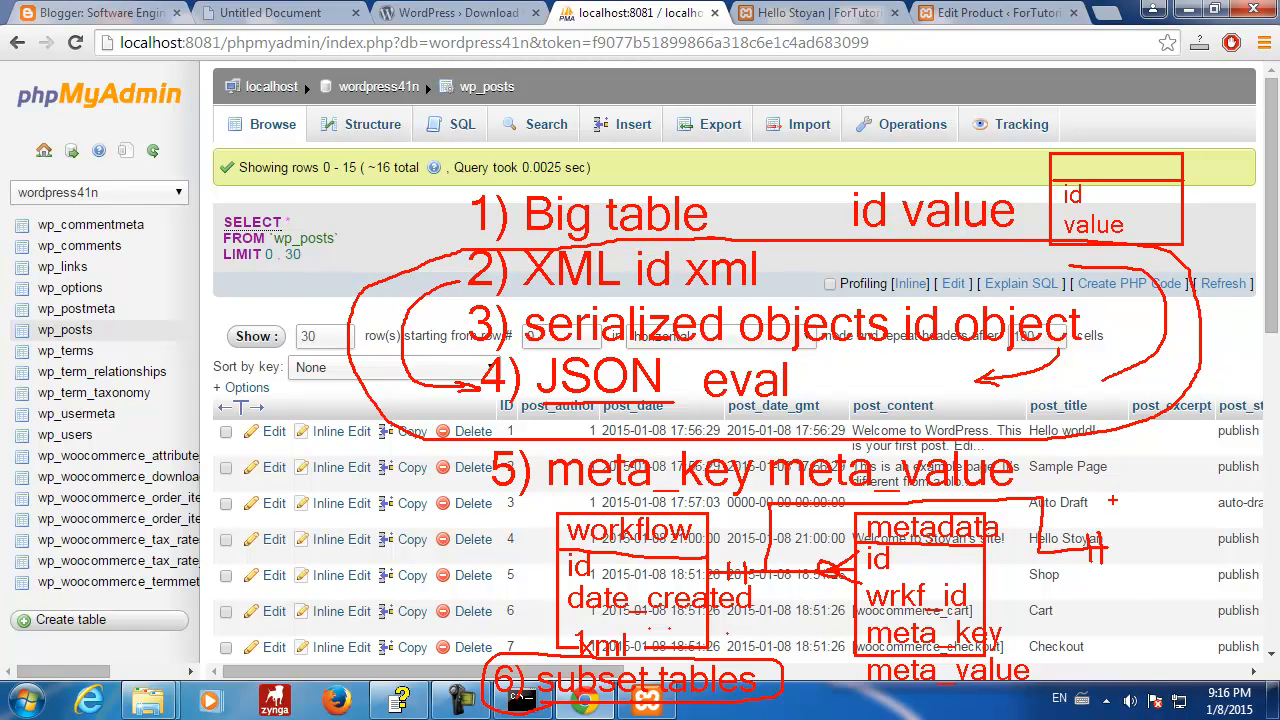
- Draw a red table box beside the Hello Stoyan row with a header divider, titled 'subset' and listing 'id'
mouse_move(1112, 498)
left_mouse_down()
mouse_move(1188, 638)
mouse_move(1246, 650)
left_mouse_up()
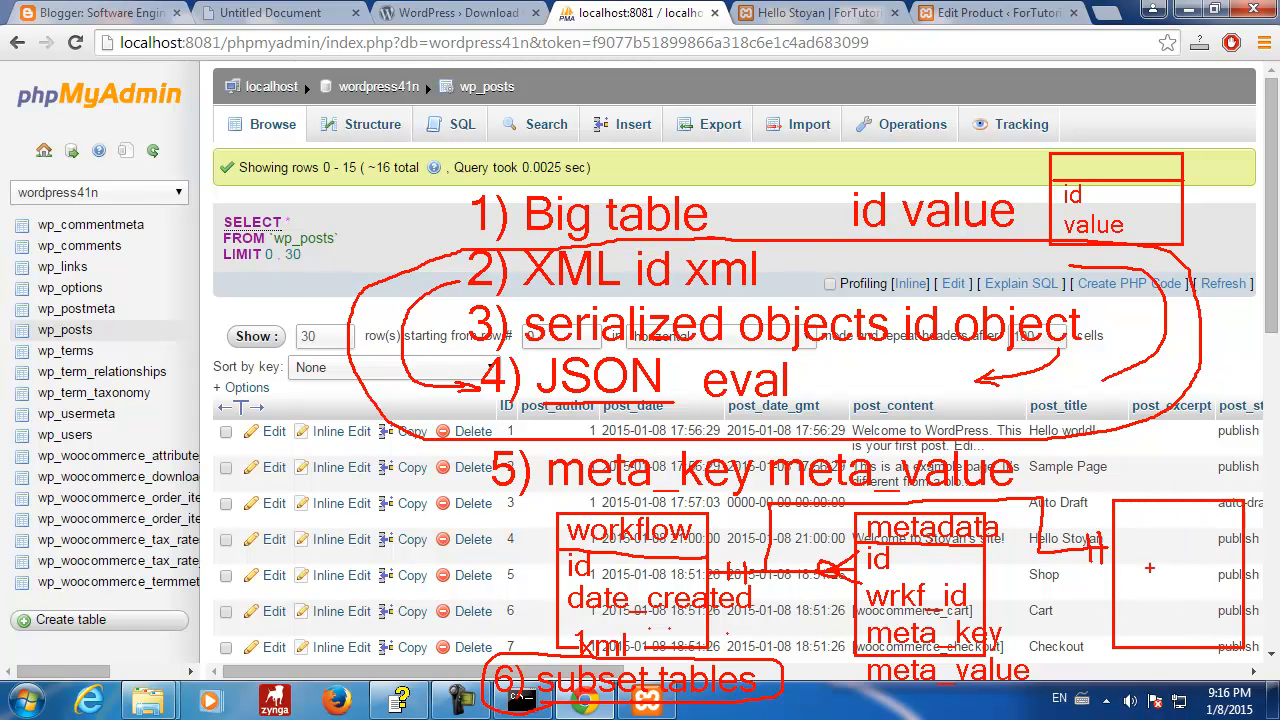
left_click_drag(1112, 534, 1243, 533)
key("t")
type("subset t")
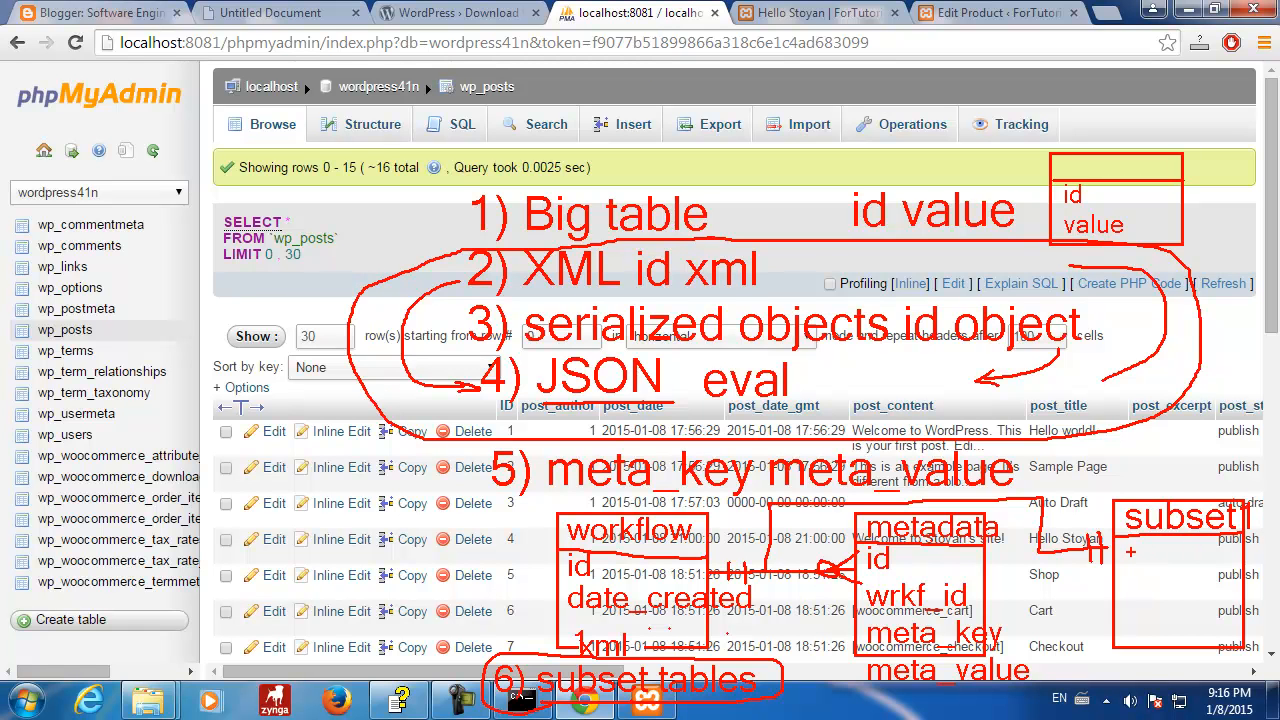
left_click(1130, 552)
type("id")
- Underline id, handwrite prop1 and prop2 below it, and outline the subset box
left_click_drag(601, 568, 628, 570)
left_click_drag(1150, 562, 1200, 562)
mouse_move(1126, 578)
left_mouse_down()
mouse_move(1125, 612)
mouse_move(1152, 582)
left_mouse_up()
left_click_drag(1165, 582, 1203, 604)
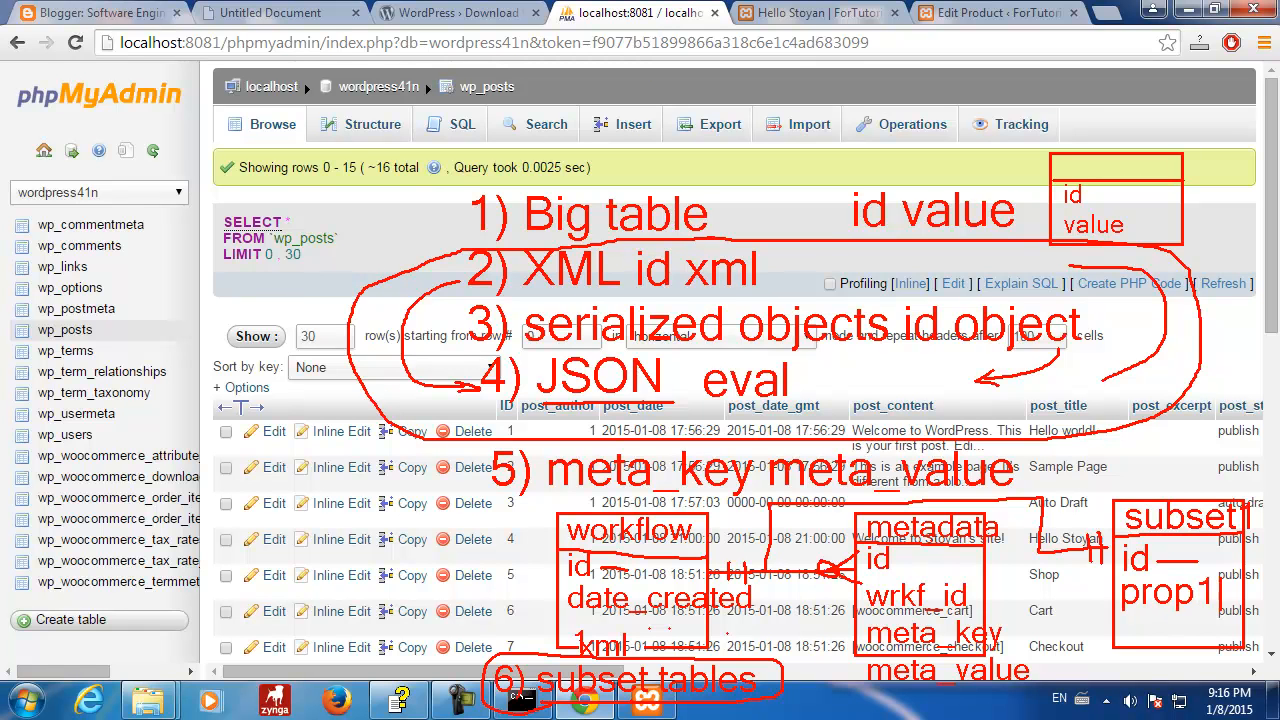
left_click_drag(1125, 620, 1138, 632)
left_click_drag(1146, 622, 1168, 626)
left_click_drag(1178, 620, 1214, 644)
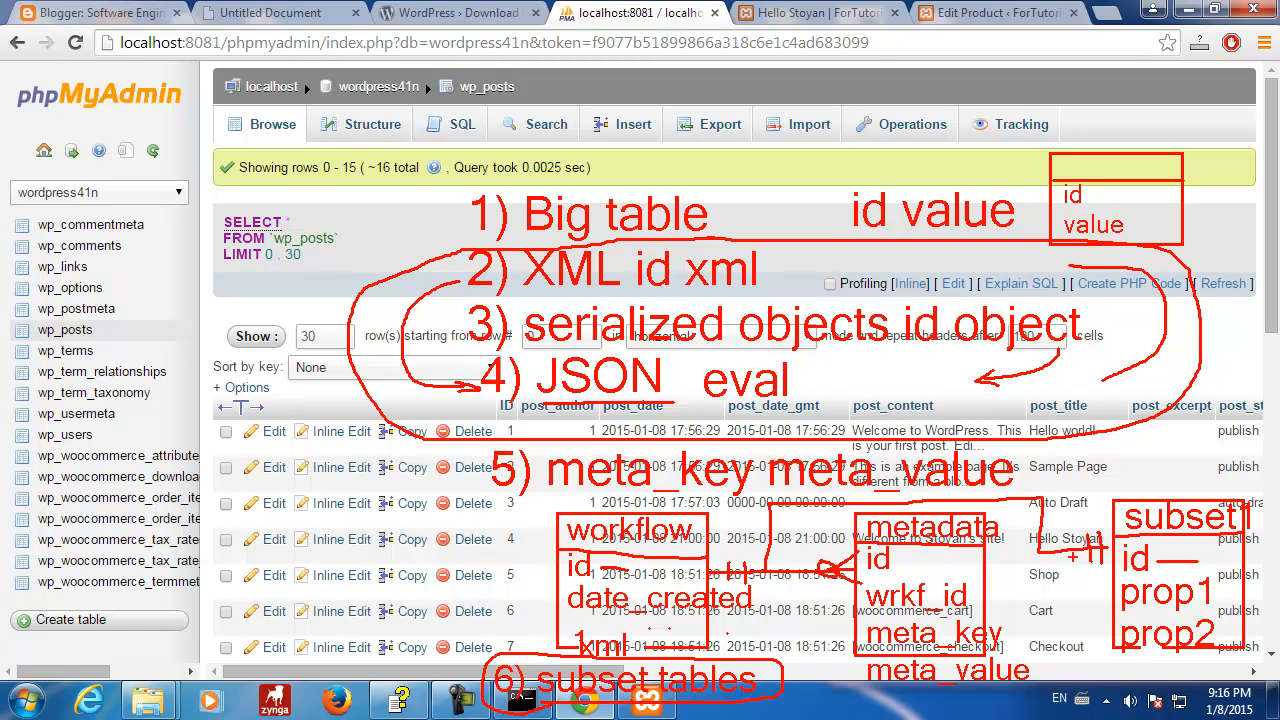
mouse_move(1112, 490)
left_mouse_down()
mouse_move(1236, 481)
mouse_move(1262, 545)
mouse_move(1266, 636)
mouse_move(1168, 674)
mouse_move(1080, 624)
mouse_move(1072, 506)
mouse_move(1112, 492)
left_mouse_up()
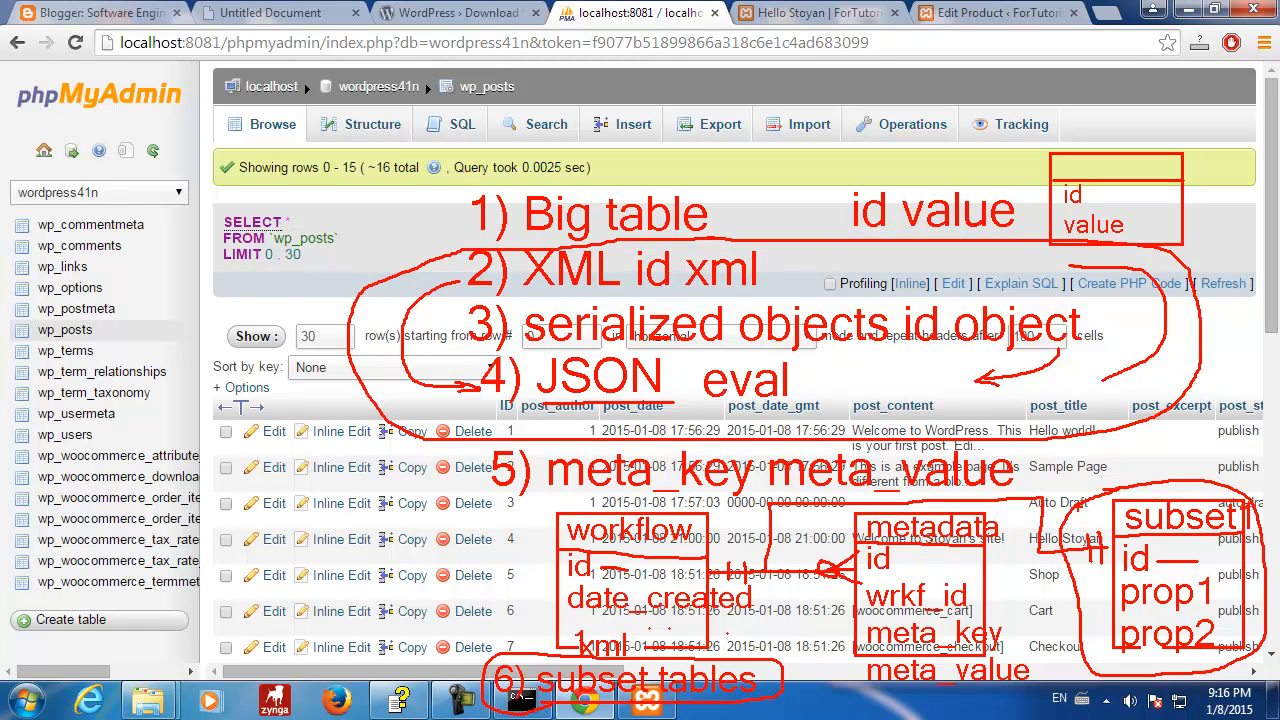
mouse_move(1041, 550)
left_mouse_down()
mouse_move(1042, 664)
mouse_move(1070, 688)
left_mouse_up()
- Mark meta_key with '2)' in the metadata box and draw an arrow from wrkf_id to the workflow id
left_click_drag(851, 644, 850, 678)
mouse_move(842, 622)
left_mouse_down()
mouse_move(842, 658)
mouse_move(858, 652)
left_mouse_up()
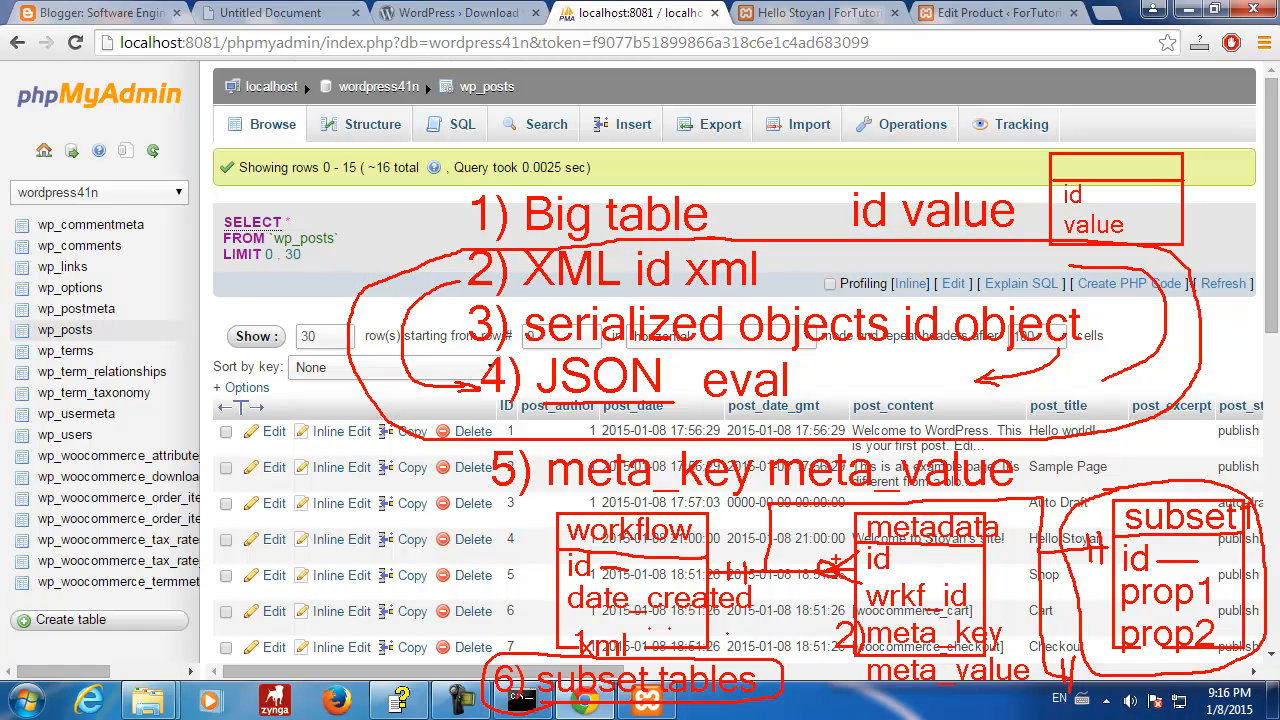
left_click_drag(853, 599, 806, 590)
- Add the label '7) normalized' and link it to the '6) subset tables' note
key("t")
type("7)")
mouse_move(482, 684)
left_mouse_down()
mouse_move(336, 660)
mouse_move(272, 612)
mouse_move(233, 537)
left_mouse_up()
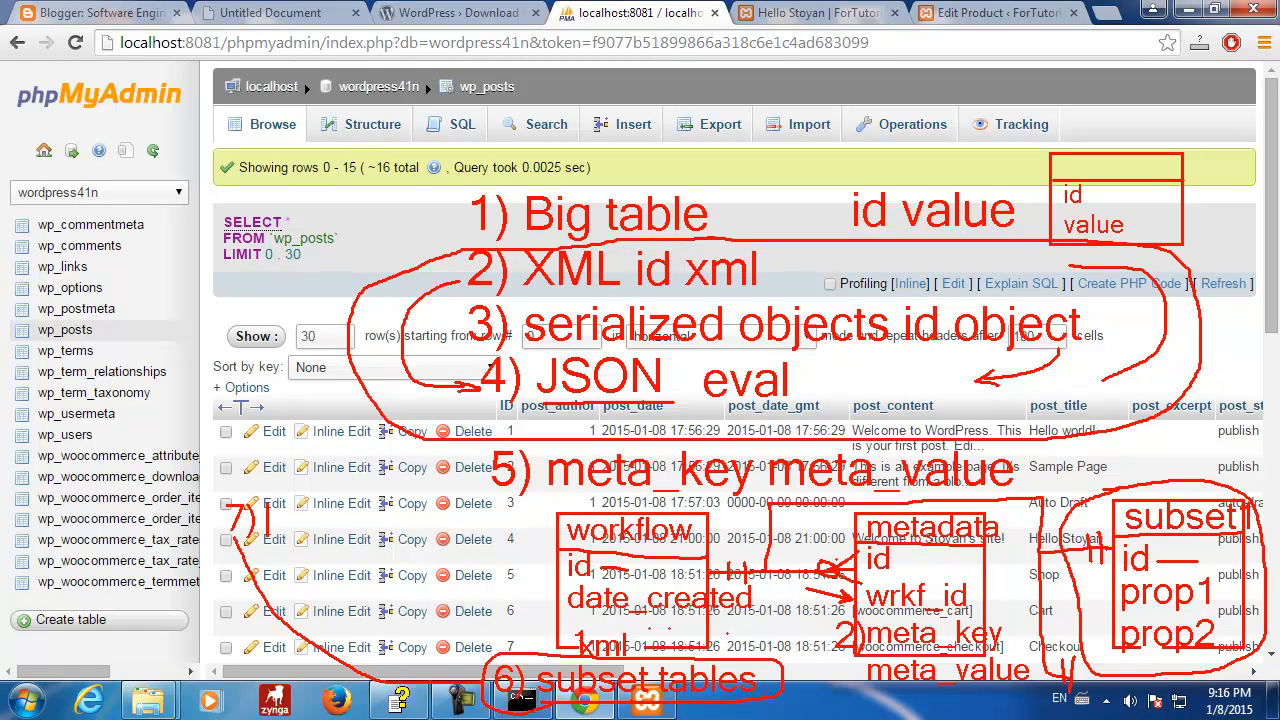
type("normalized")
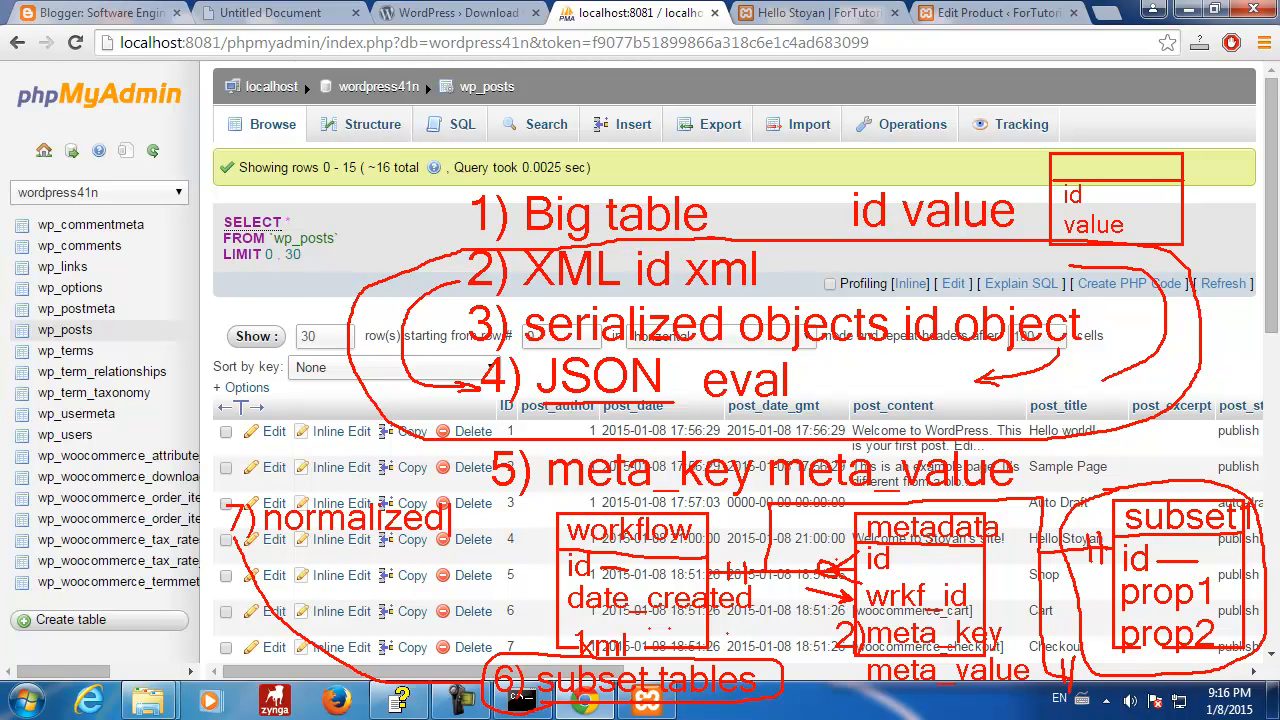
key("Escape")
- Sketch sweeping red curves from label 7 around the wp_posts rows
left_click_drag(236, 484, 383, 482)
mouse_move(232, 488)
left_mouse_down()
mouse_move(266, 660)
mouse_move(434, 704)
left_mouse_up()
mouse_move(407, 500)
left_mouse_down()
mouse_move(490, 600)
mouse_move(505, 658)
left_mouse_up()
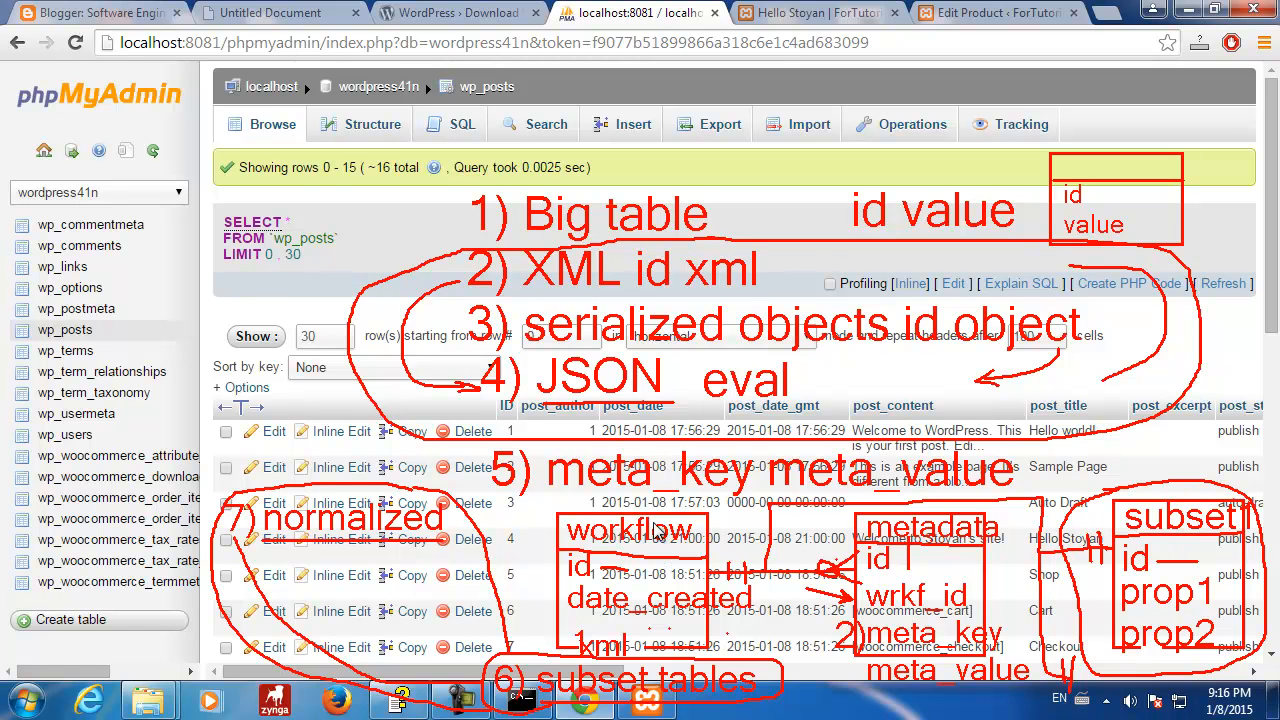
- Save the annotated screen as 'approaches' PNG, then clear the sketches
key("ctrl+s")
left_click_drag(517, 577, 406, 578)
type("approaches")
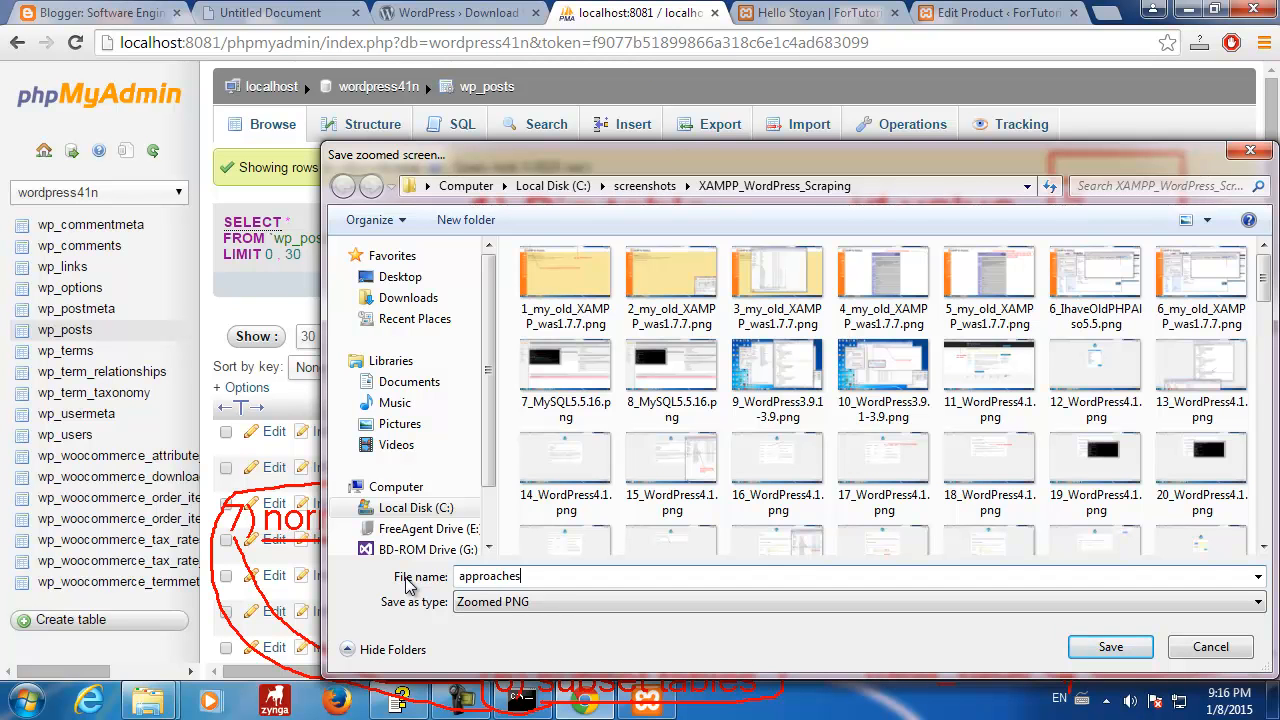
key("Return")
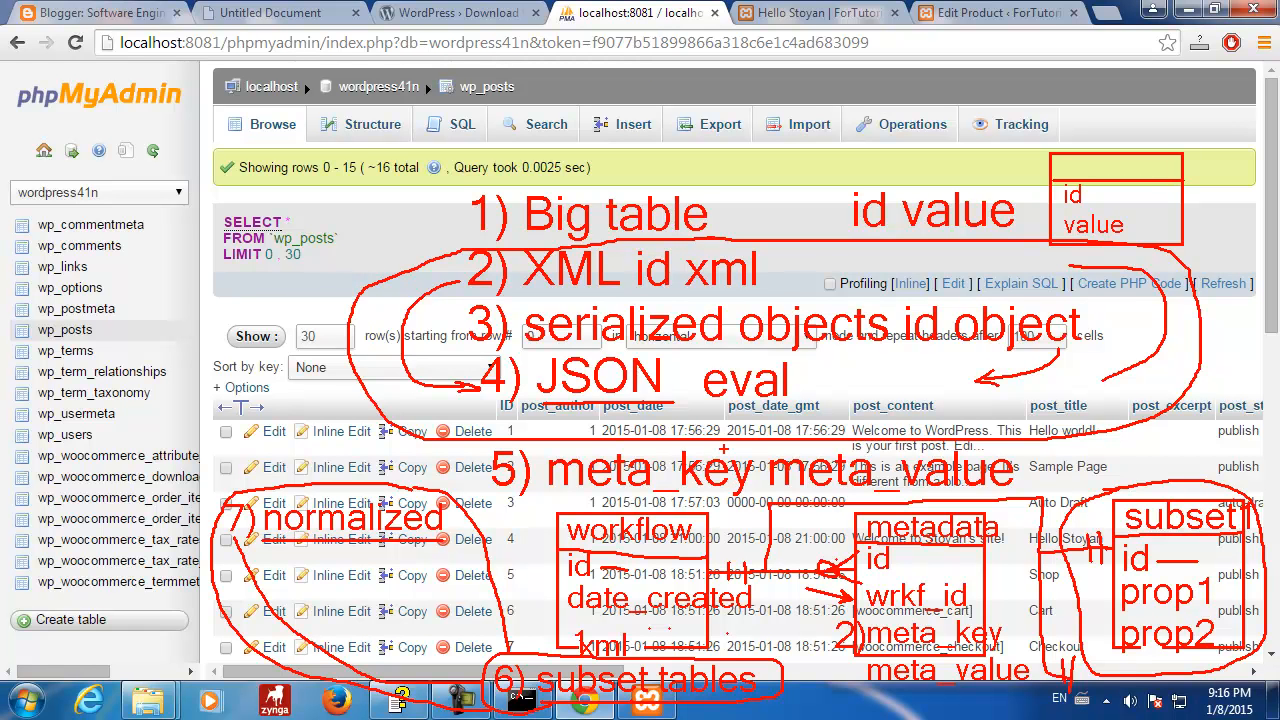
key("Escape")
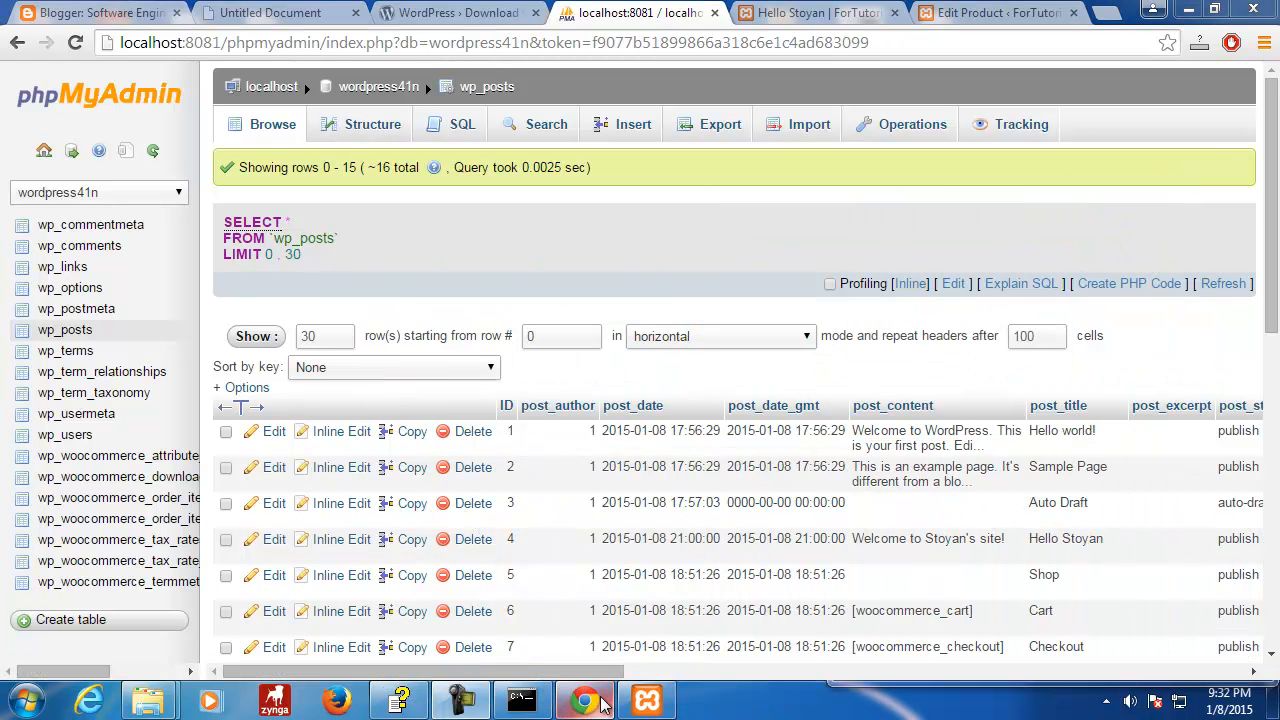
- In the enterprise patterns help book, view Class Table Inheritance, then Concrete Table Inheritance
left_click(400, 699)
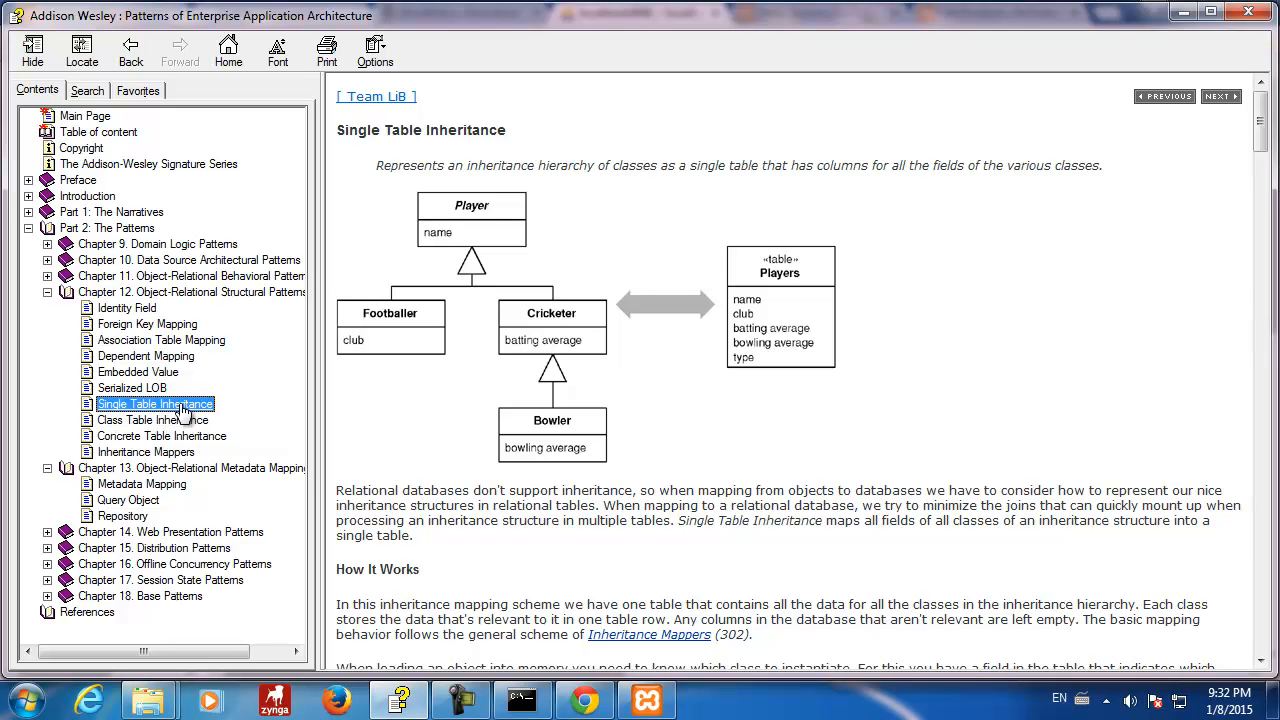
left_click(136, 422)
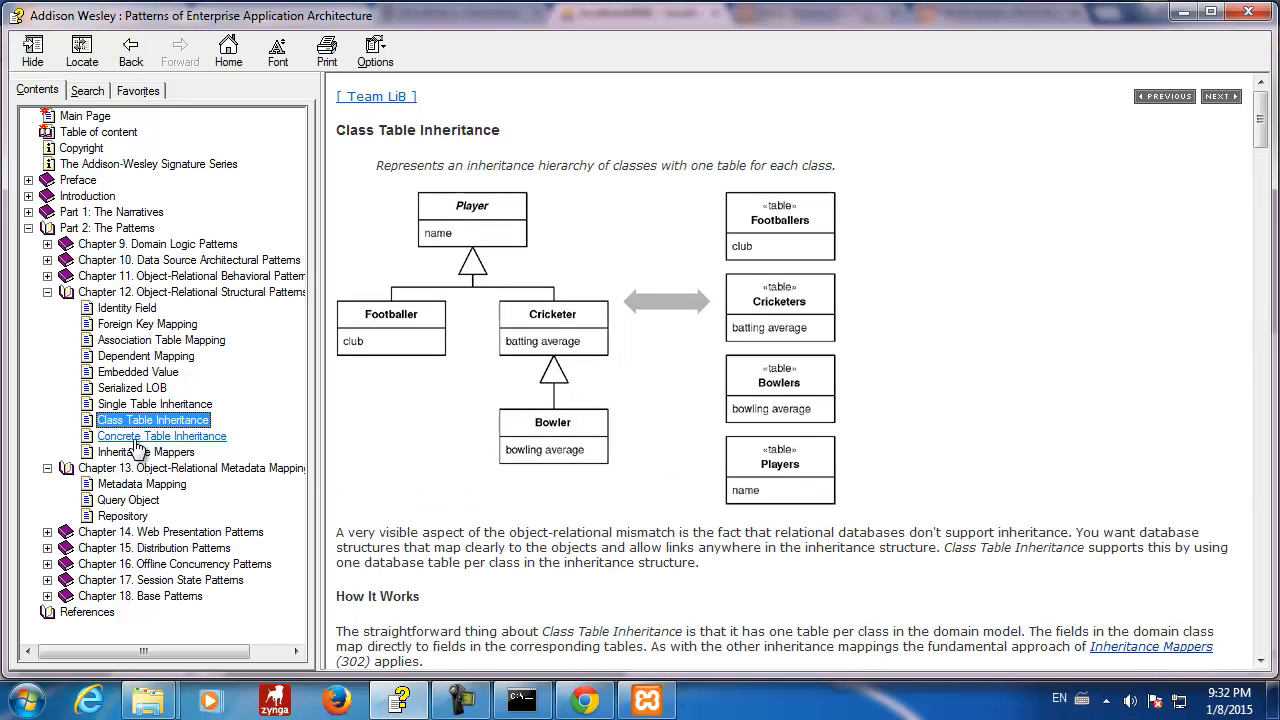
left_click(138, 442)
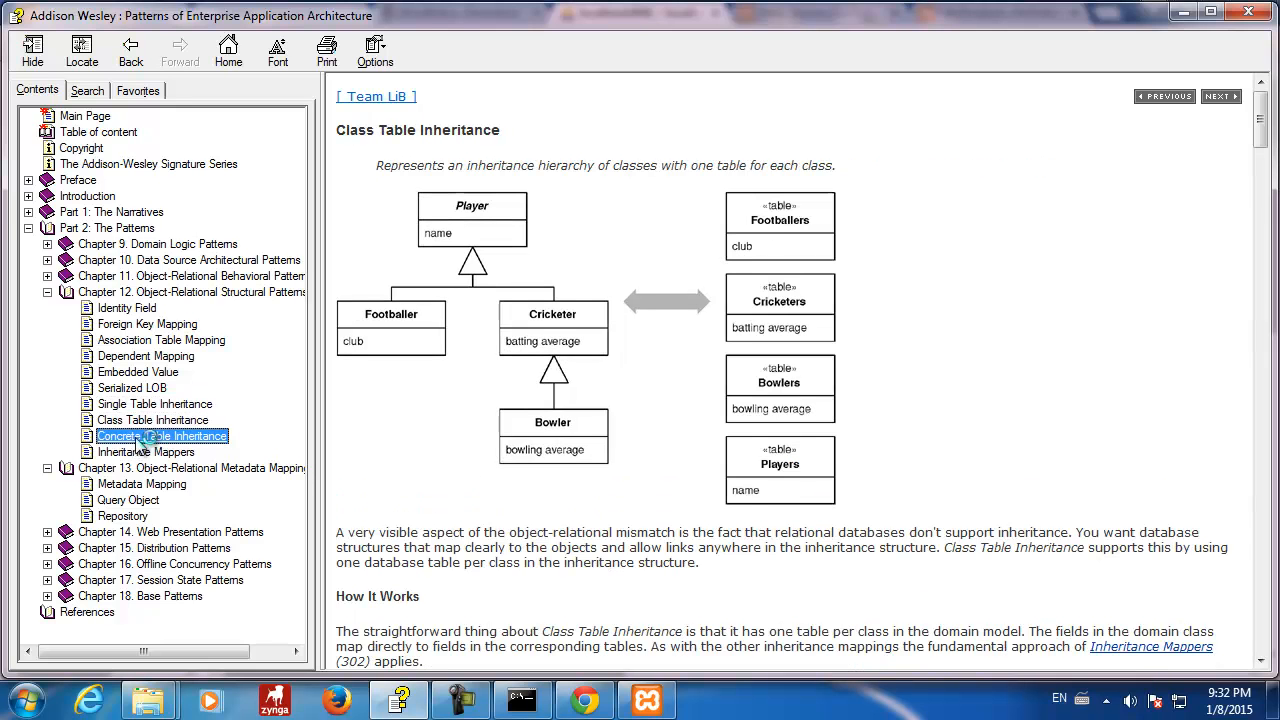
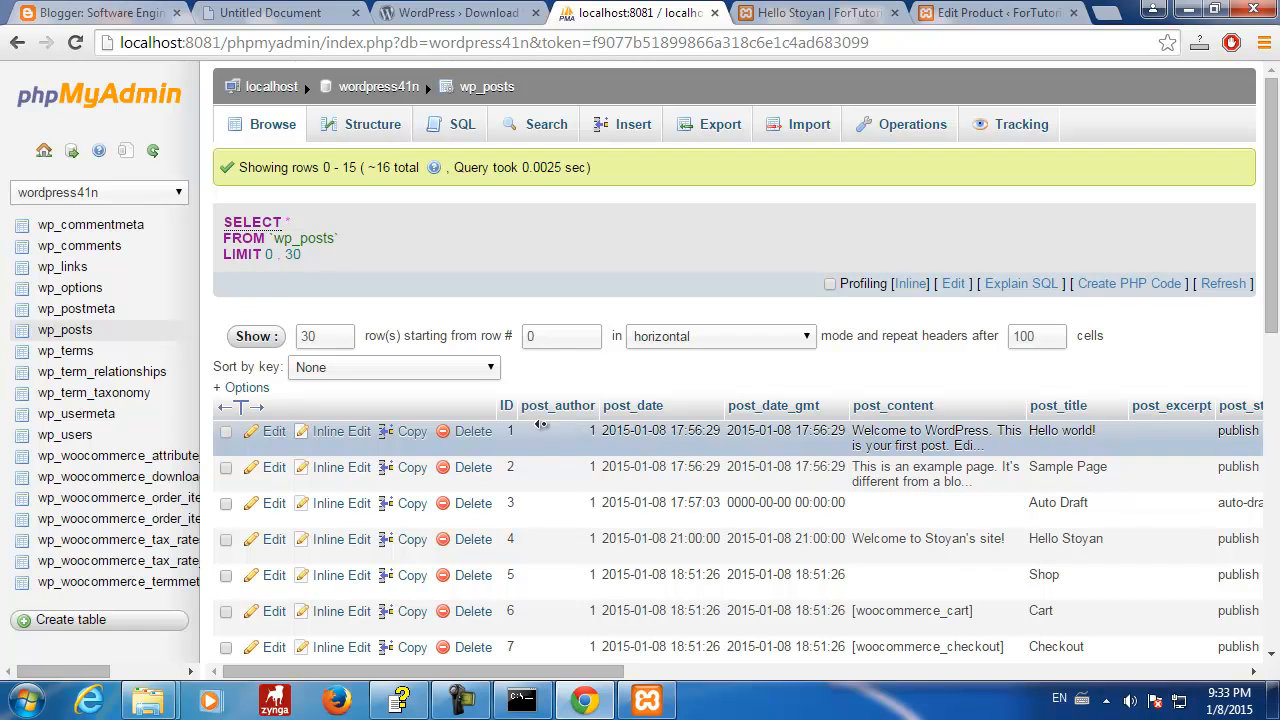
- Switch to the Blogger draft 'DB approaches (options)' with the seven database design approaches
left_click(147, 17)
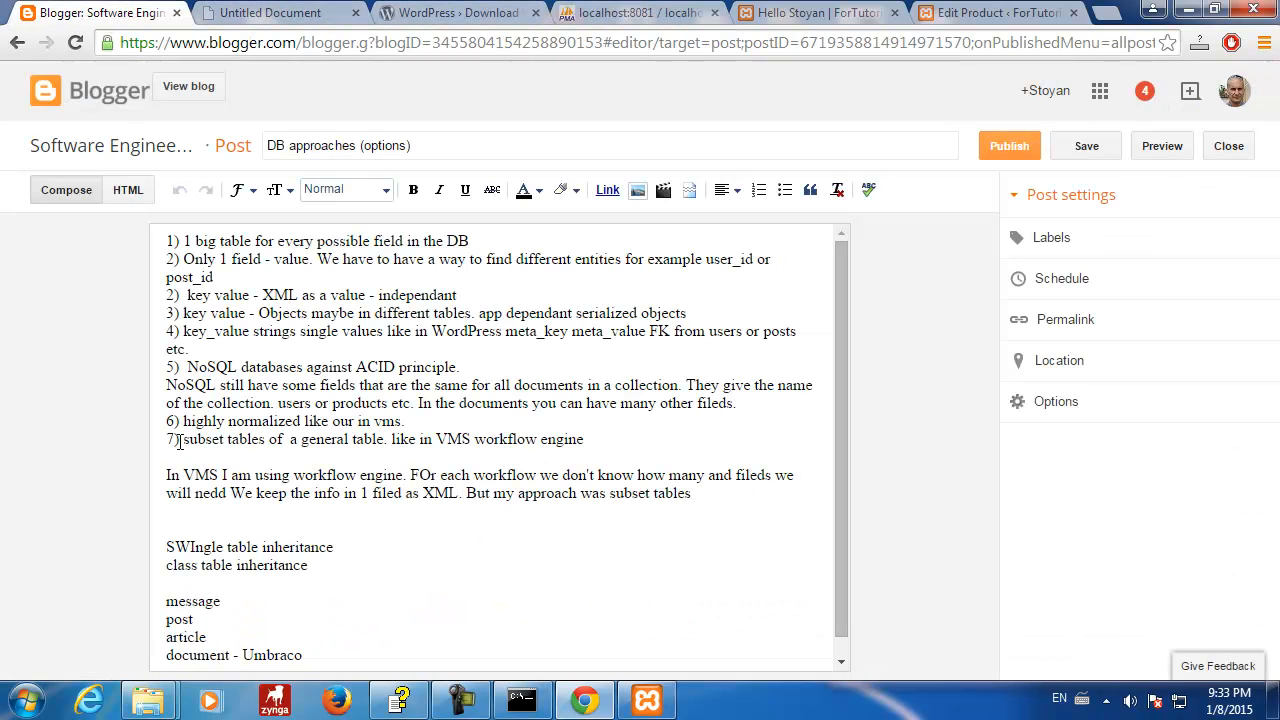
- Highlight the subset tables approach on line 7, then scroll through the notes
left_click_drag(632, 442, 150, 238)
left_click(281, 386)
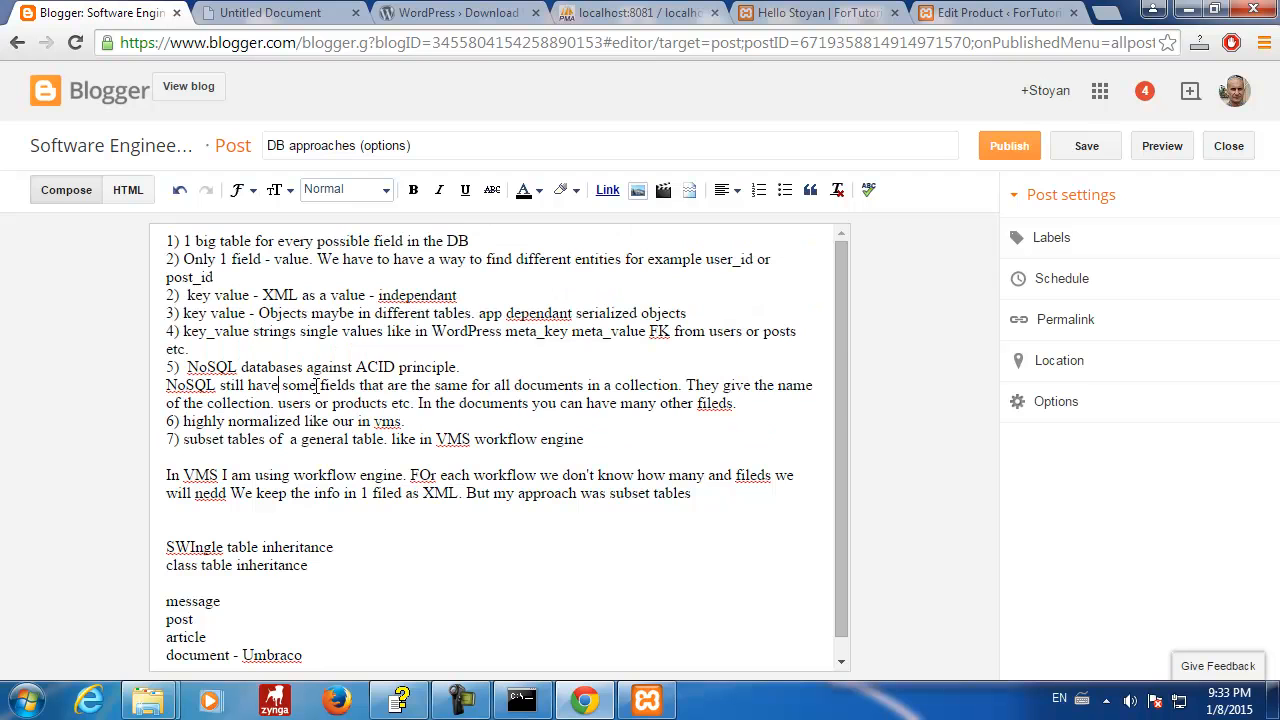
left_click_drag(844, 292, 845, 252)
- Go back to phpMyAdmin's wp_posts table, passing the book links and WordPress download pages
left_click(281, 12)
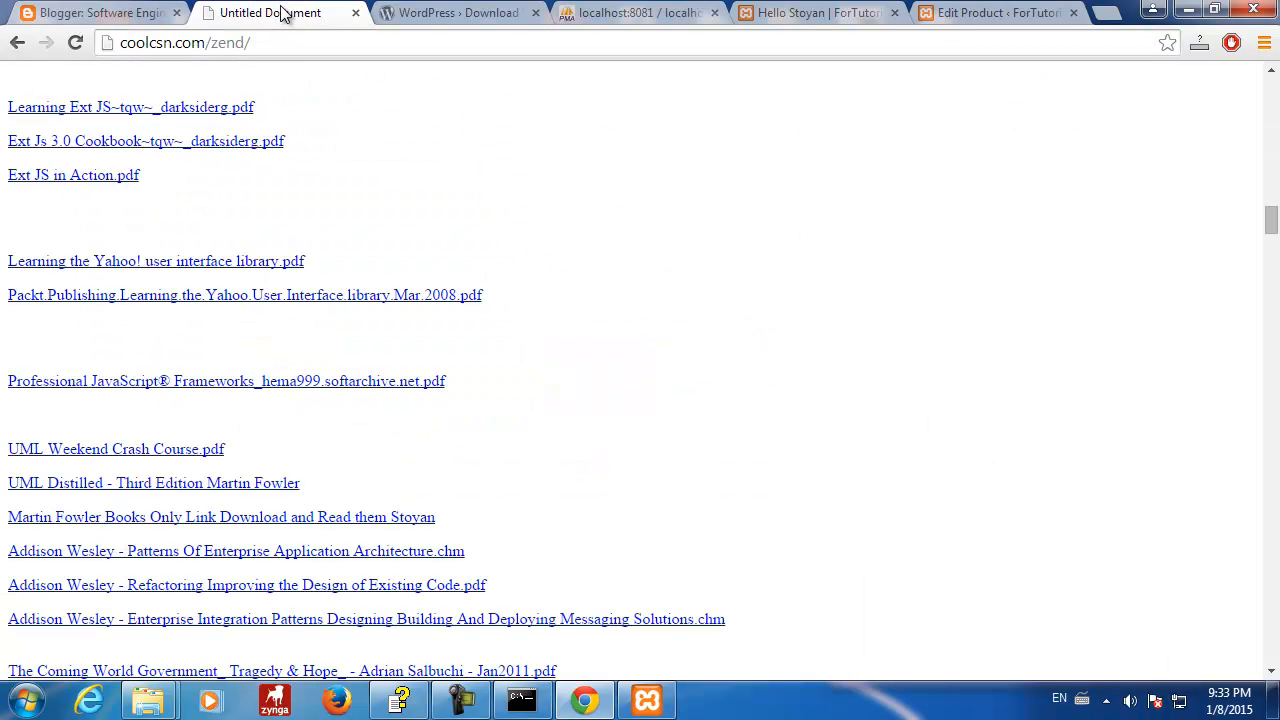
left_click(445, 13)
left_click(640, 13)
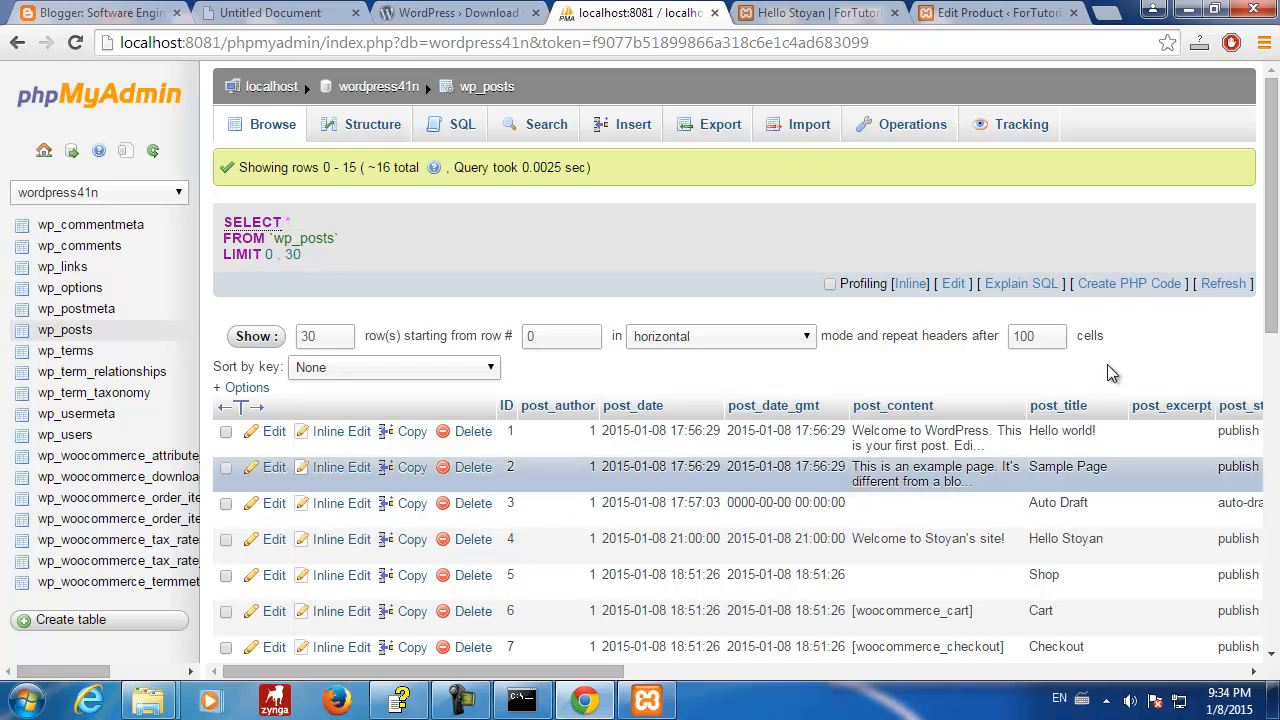
- Re-browse wp_posts to list its roughly 16 posts, including Hello world!, Sample Page and Checkout
mouse_move(1275, 158)
left_mouse_down()
mouse_move(1275, 500)
mouse_move(1276, 148)
left_mouse_up()
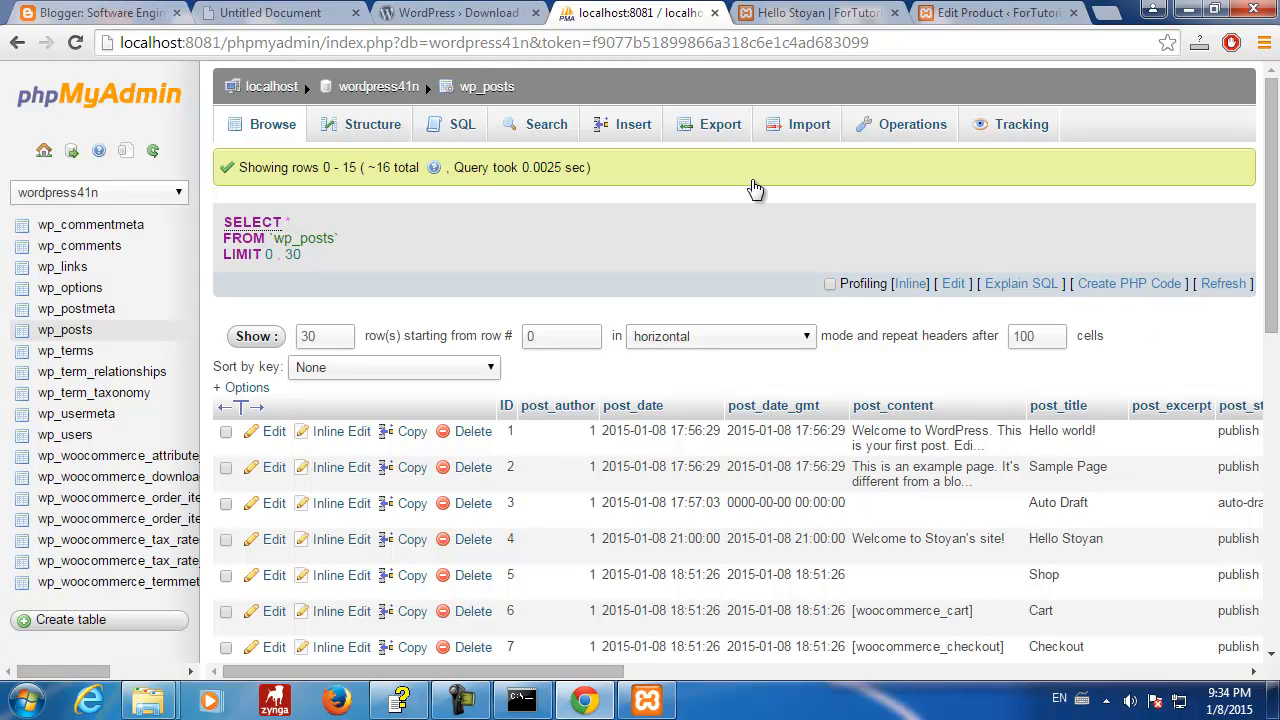
left_click(80, 334)
left_click(462, 702)
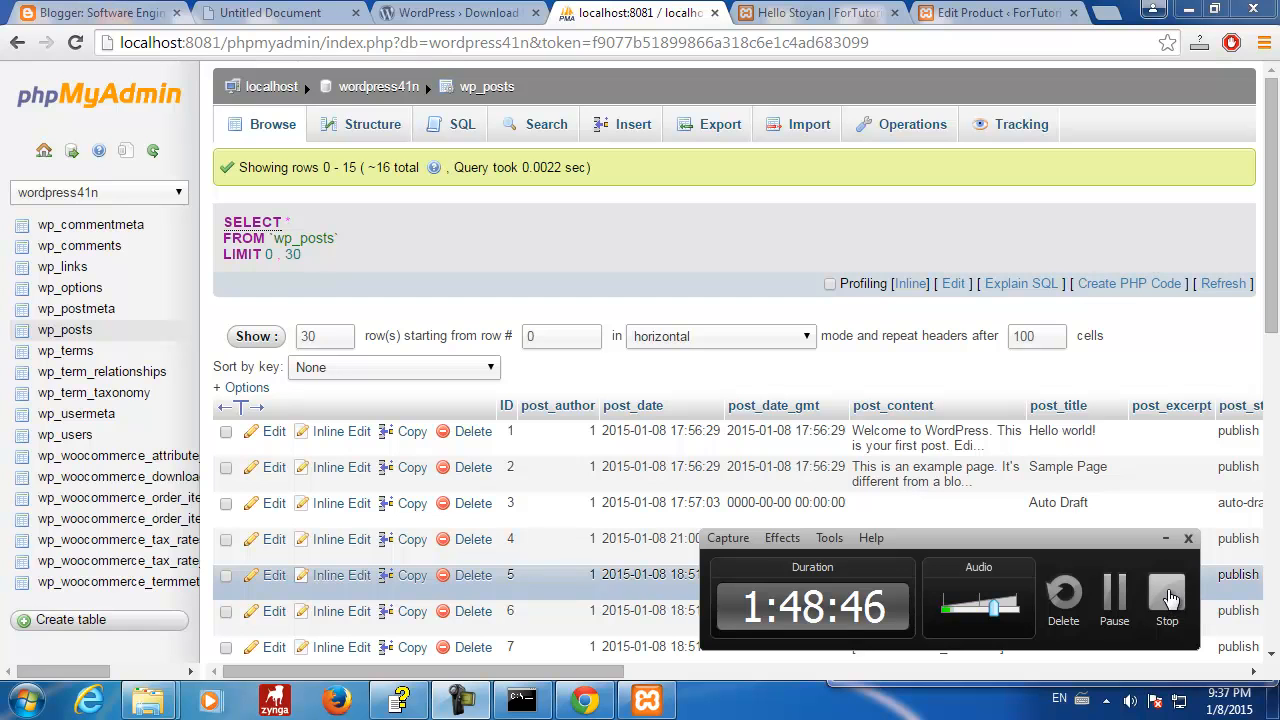